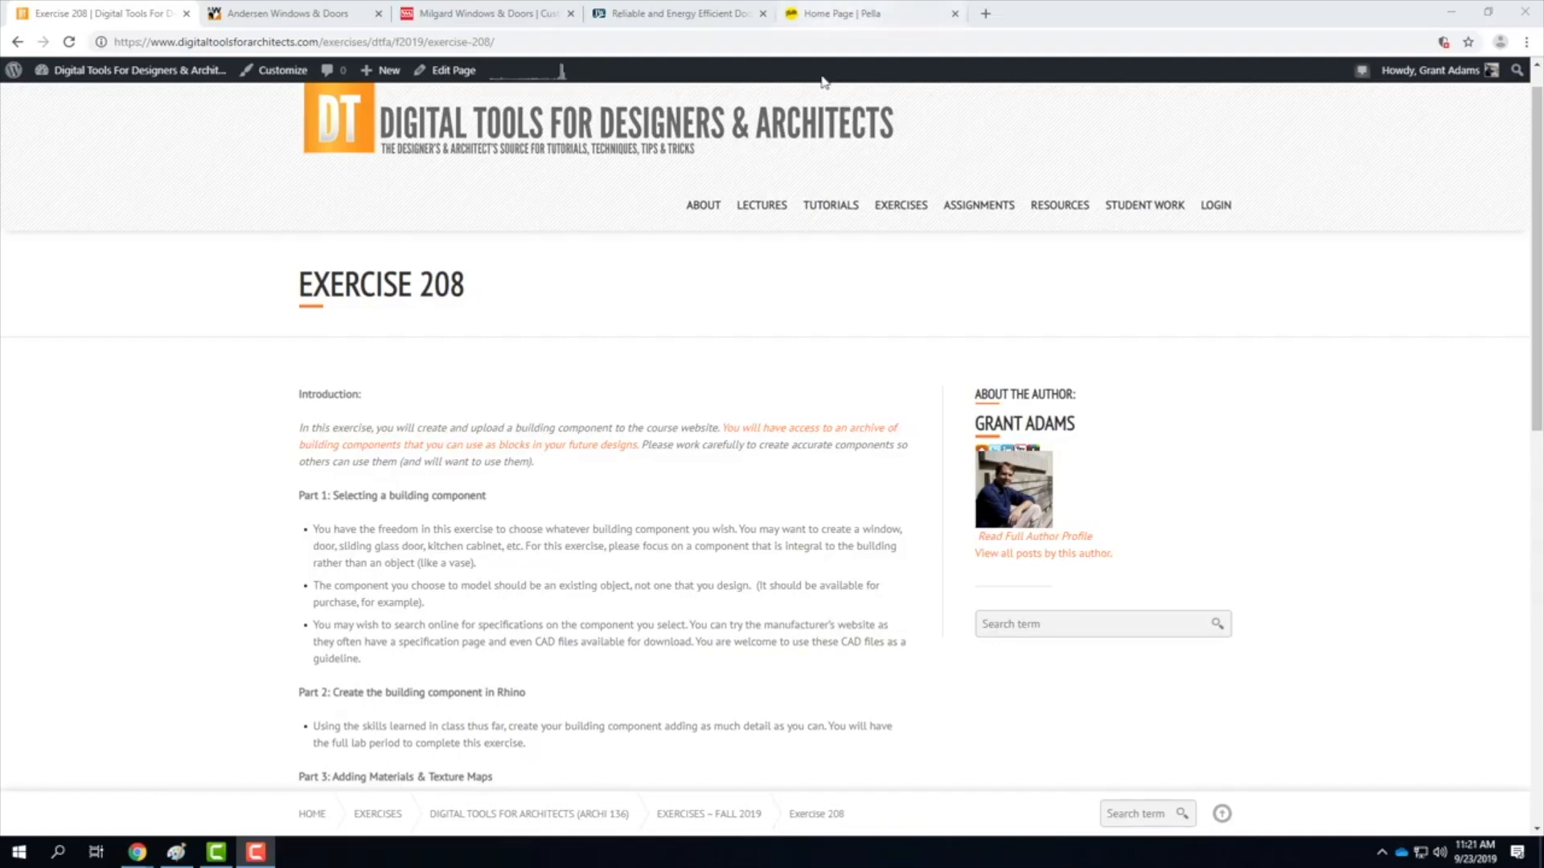
On the Andersen site, dismiss the survey request and look over the Architectural Tools - CAD/BIM/CSI page for professionals
click(307, 18)
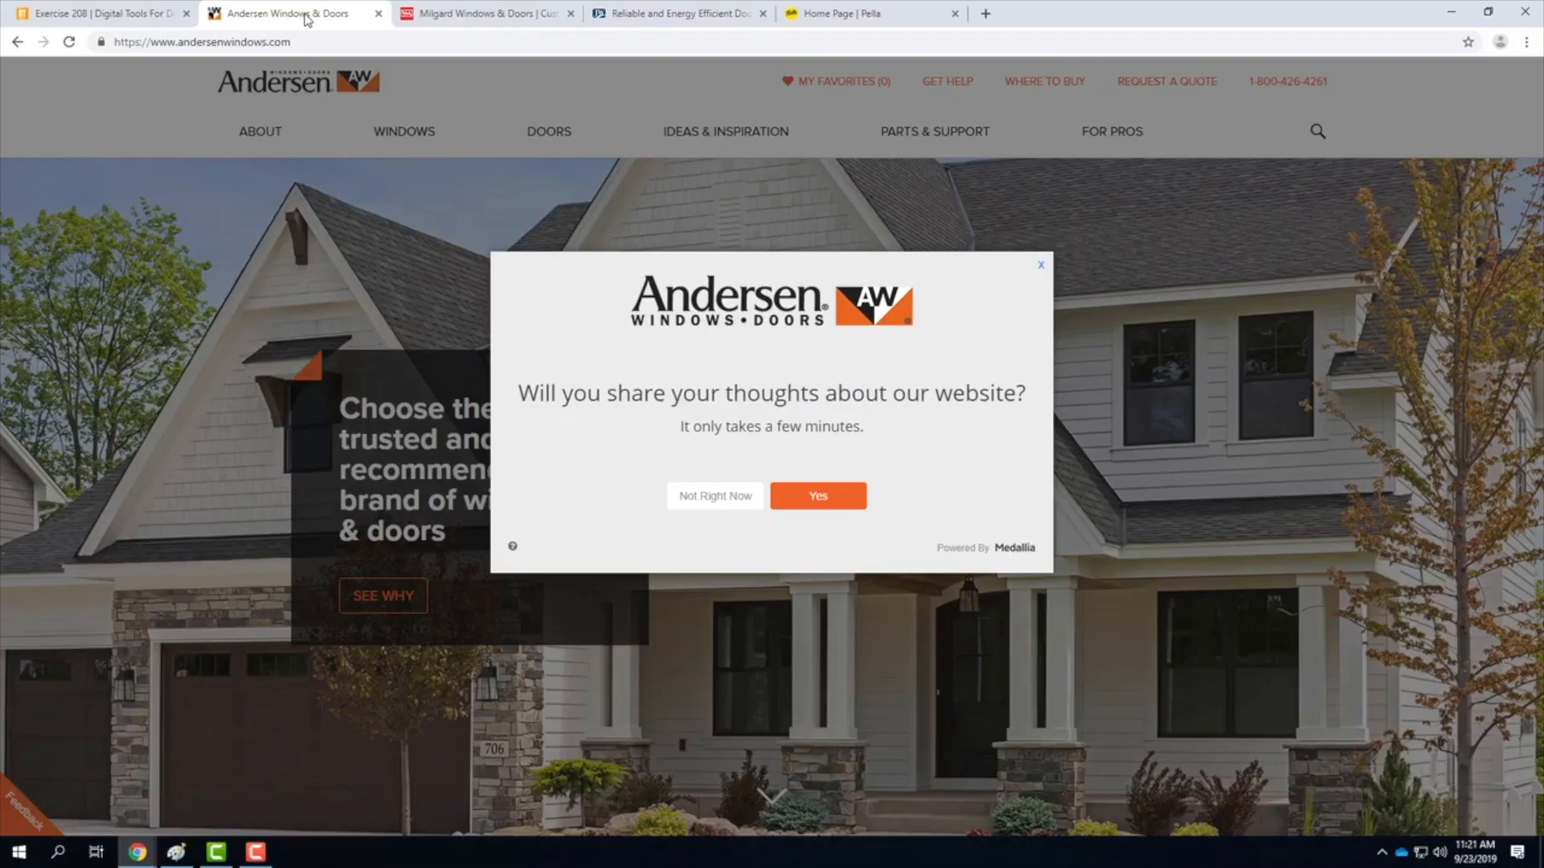
click(1041, 264)
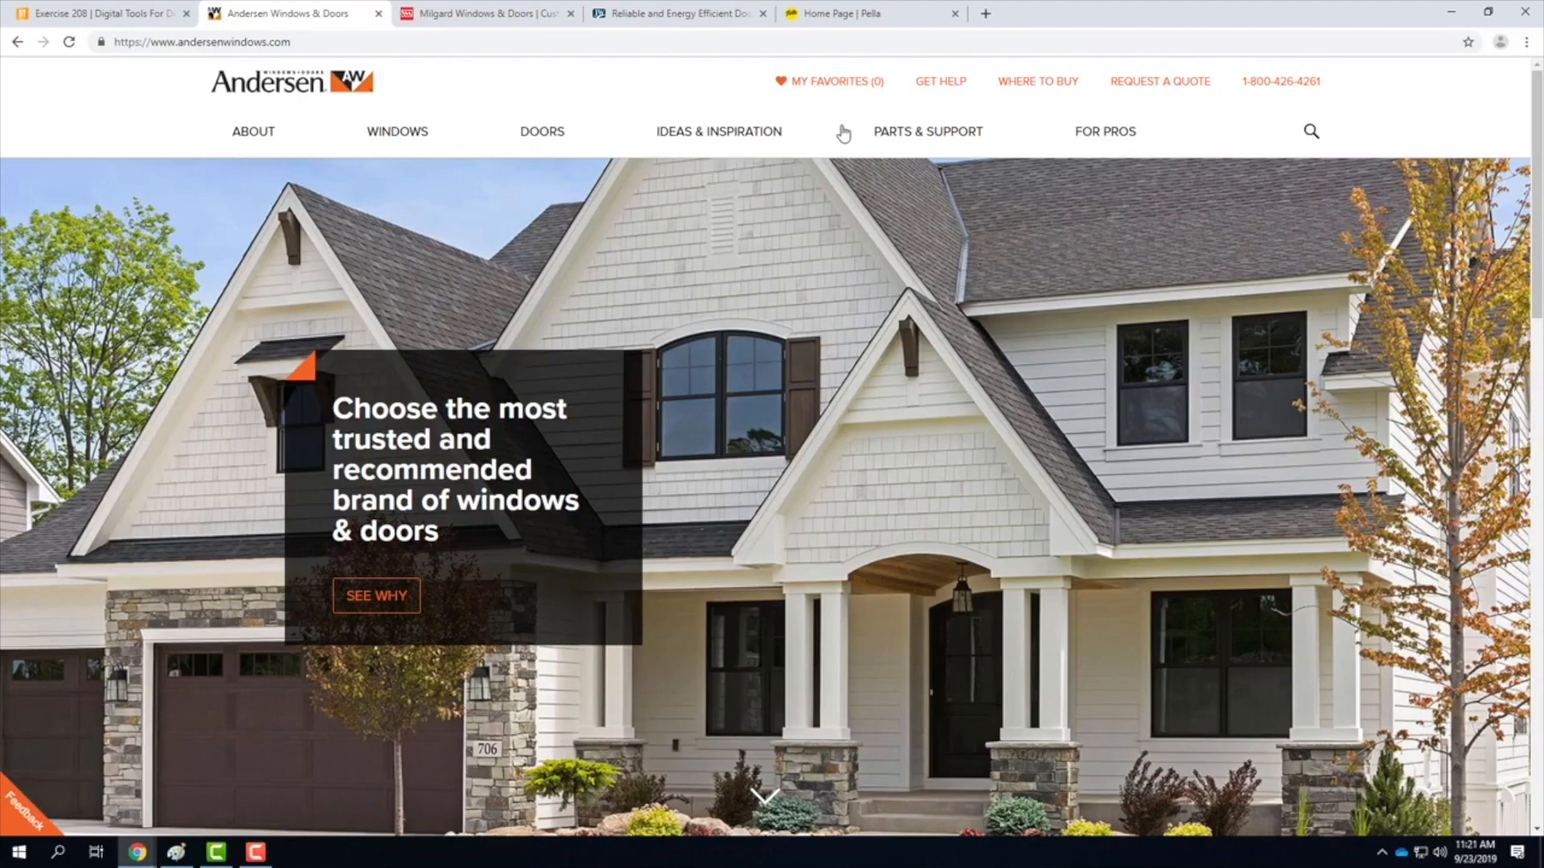
click(1130, 135)
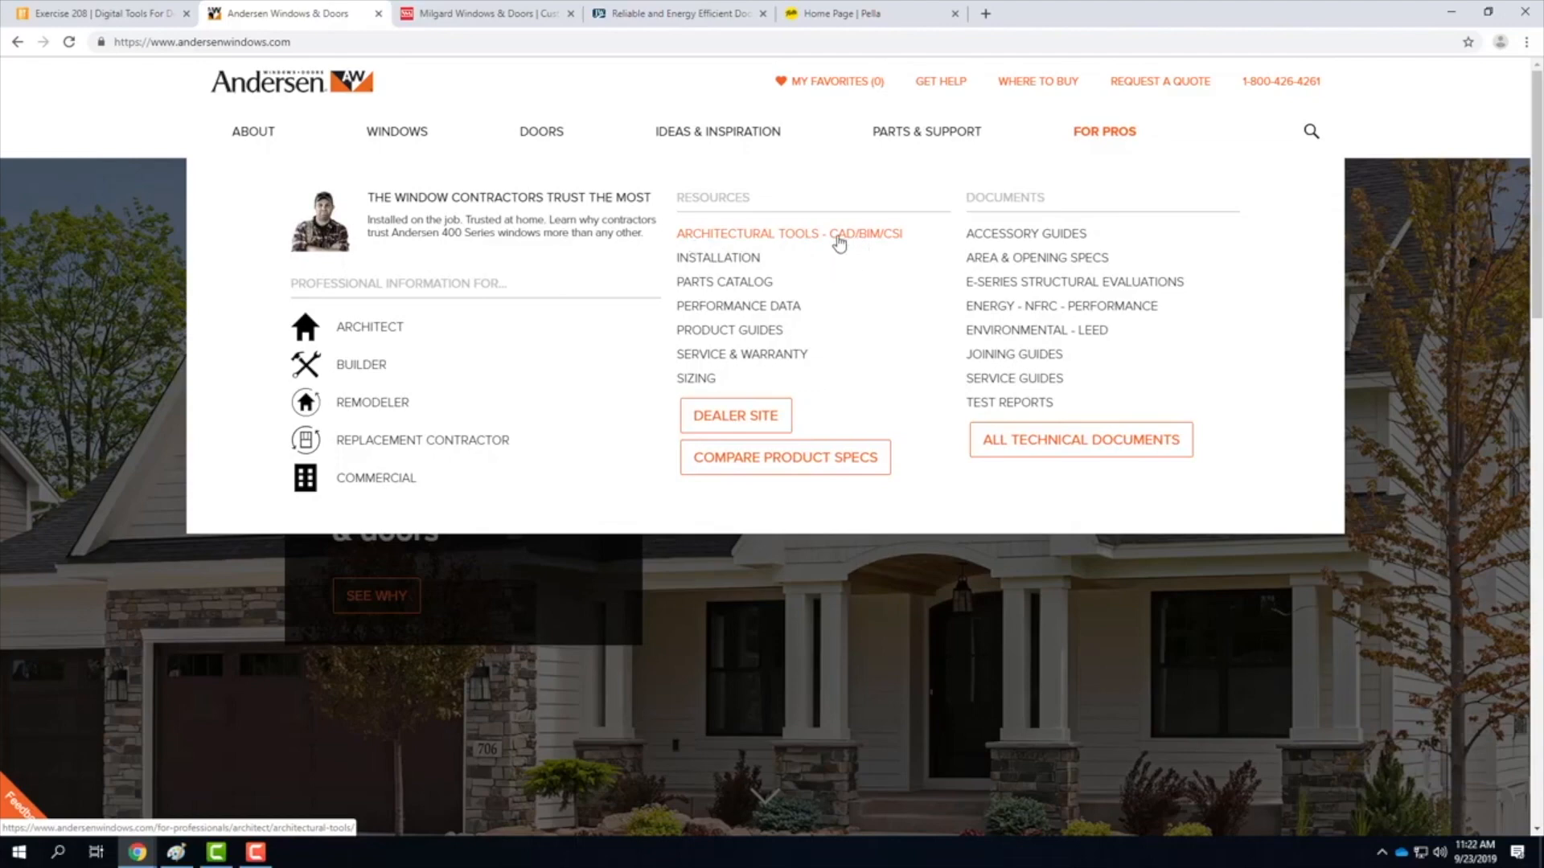
click(888, 243)
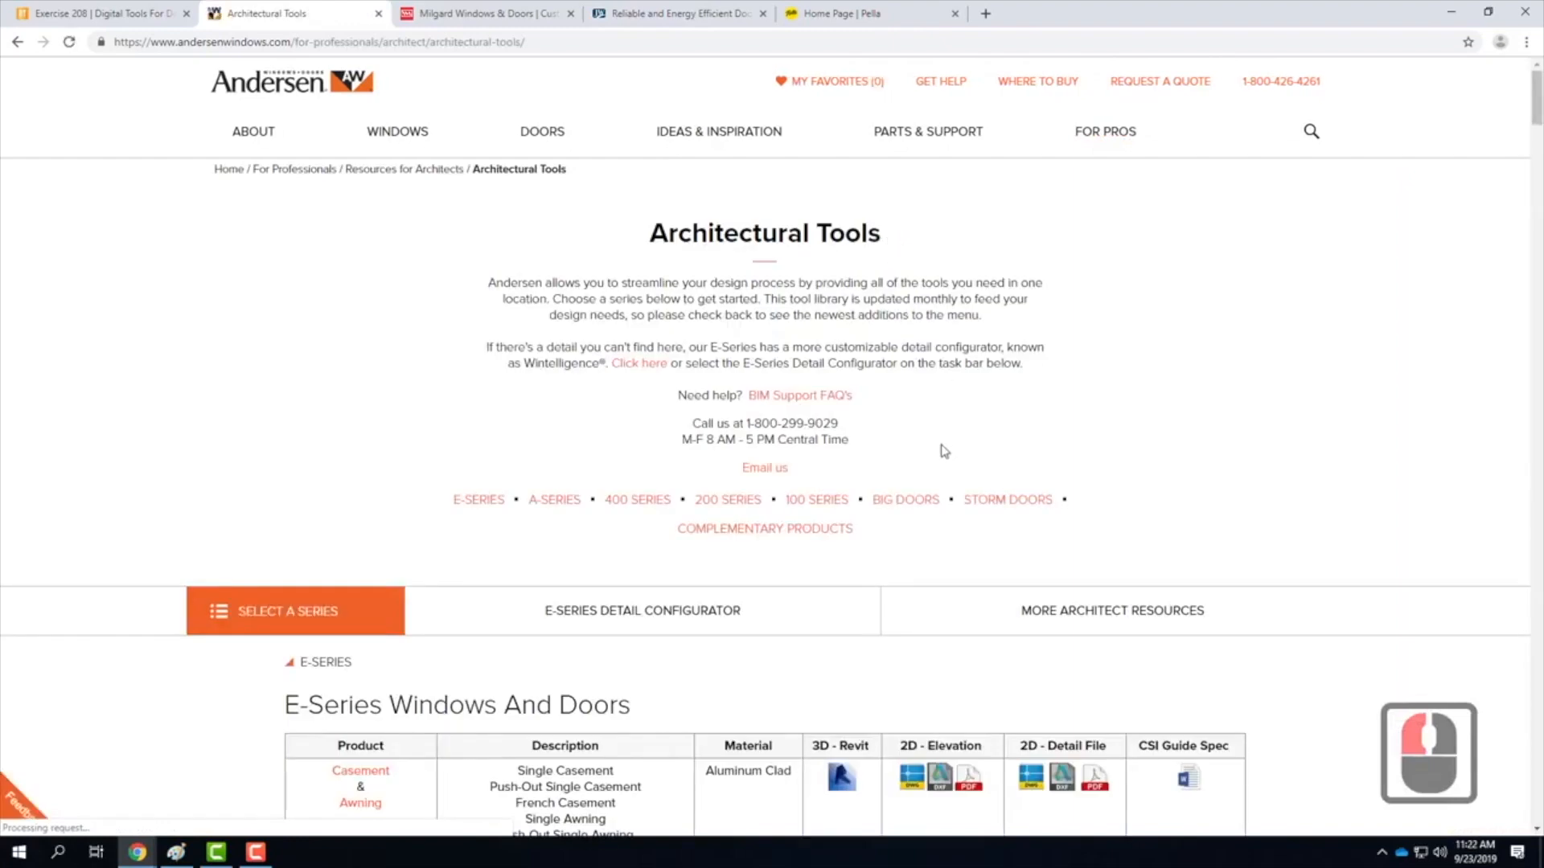
scroll(828, 555, down, 10)
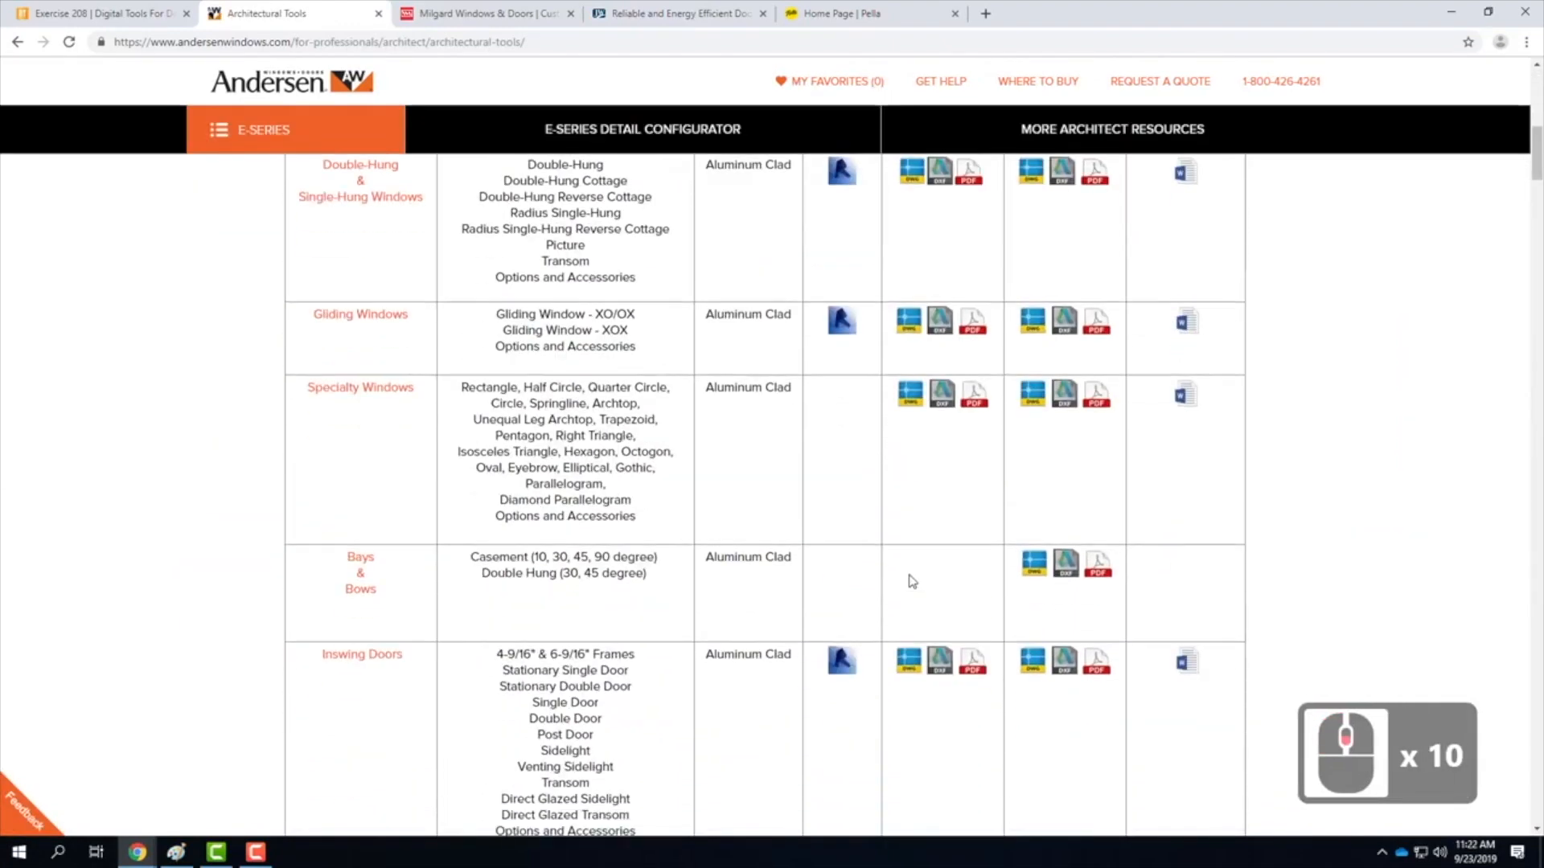
scroll(913, 580, up, 12)
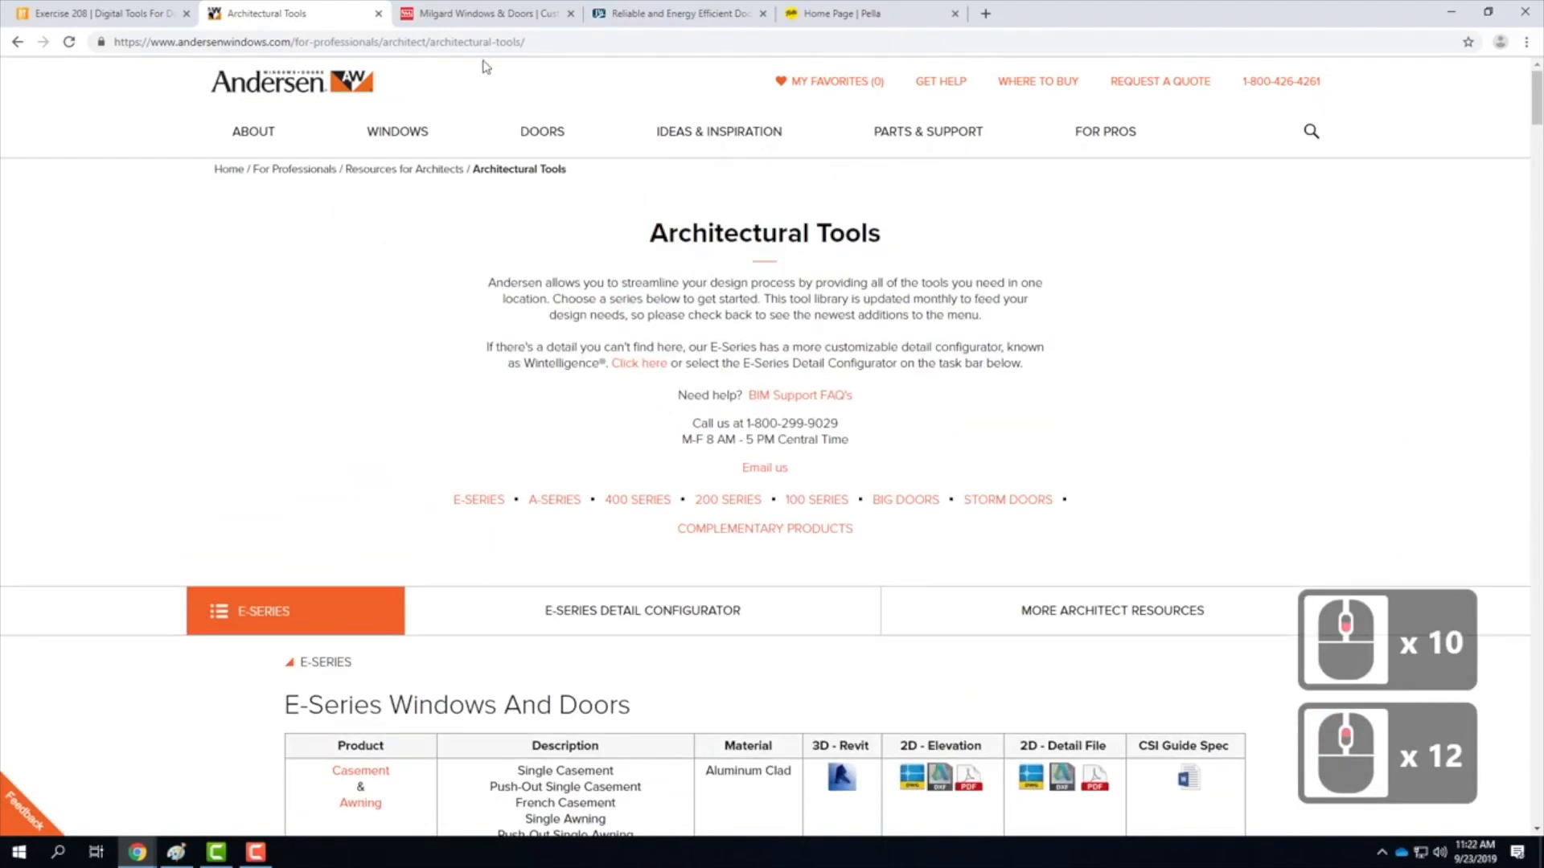
On the Milgard site, bring up the Drawings and 3D Models resources for professionals
click(489, 15)
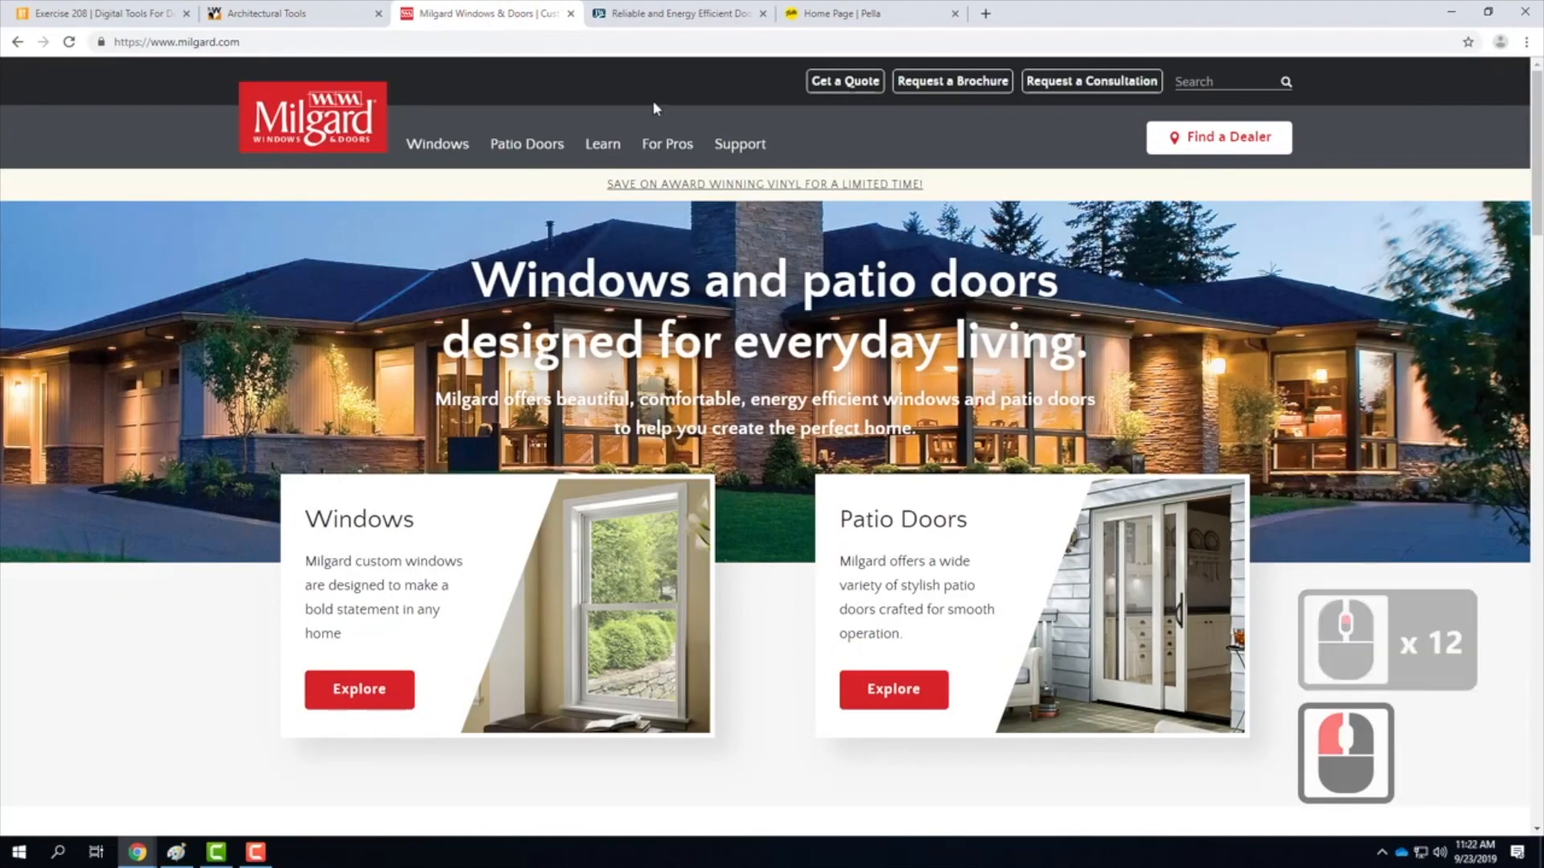
click(676, 159)
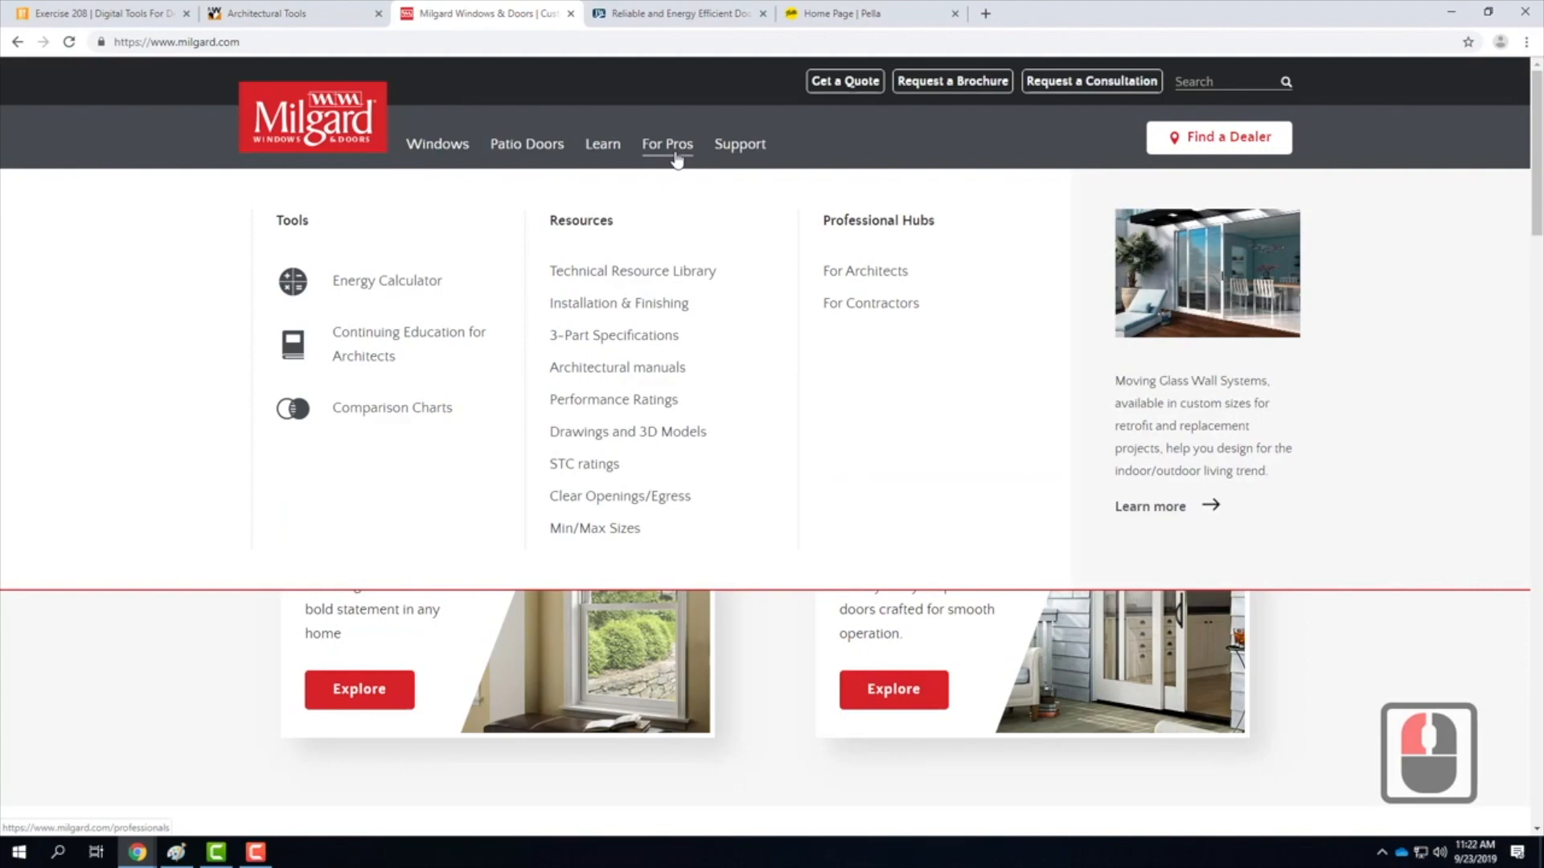
click(593, 434)
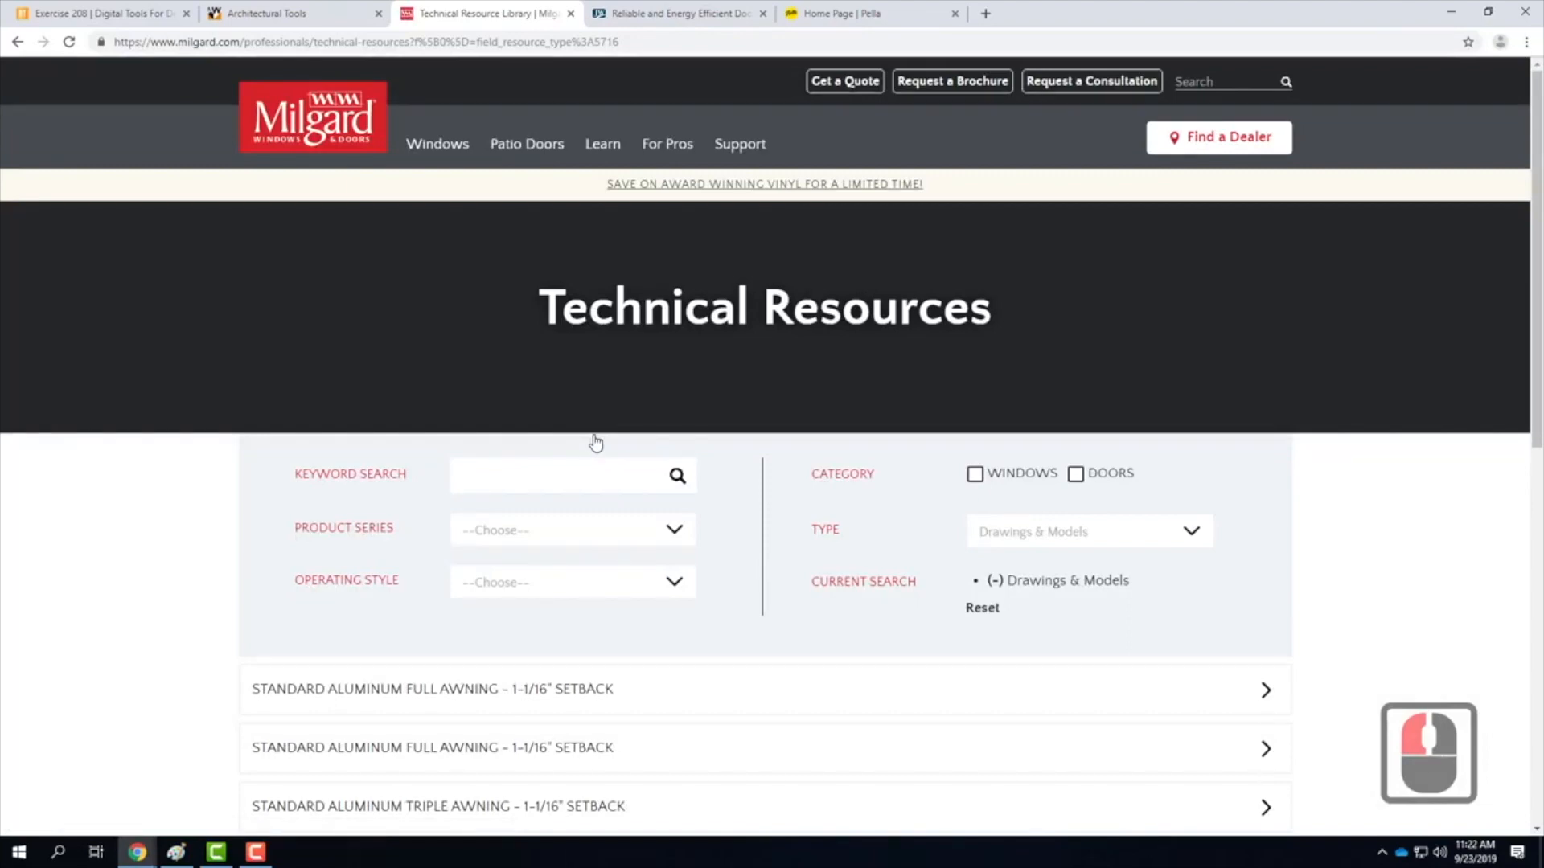
Check the JELD-WEN site's resources for professionals and close that site
click(732, 16)
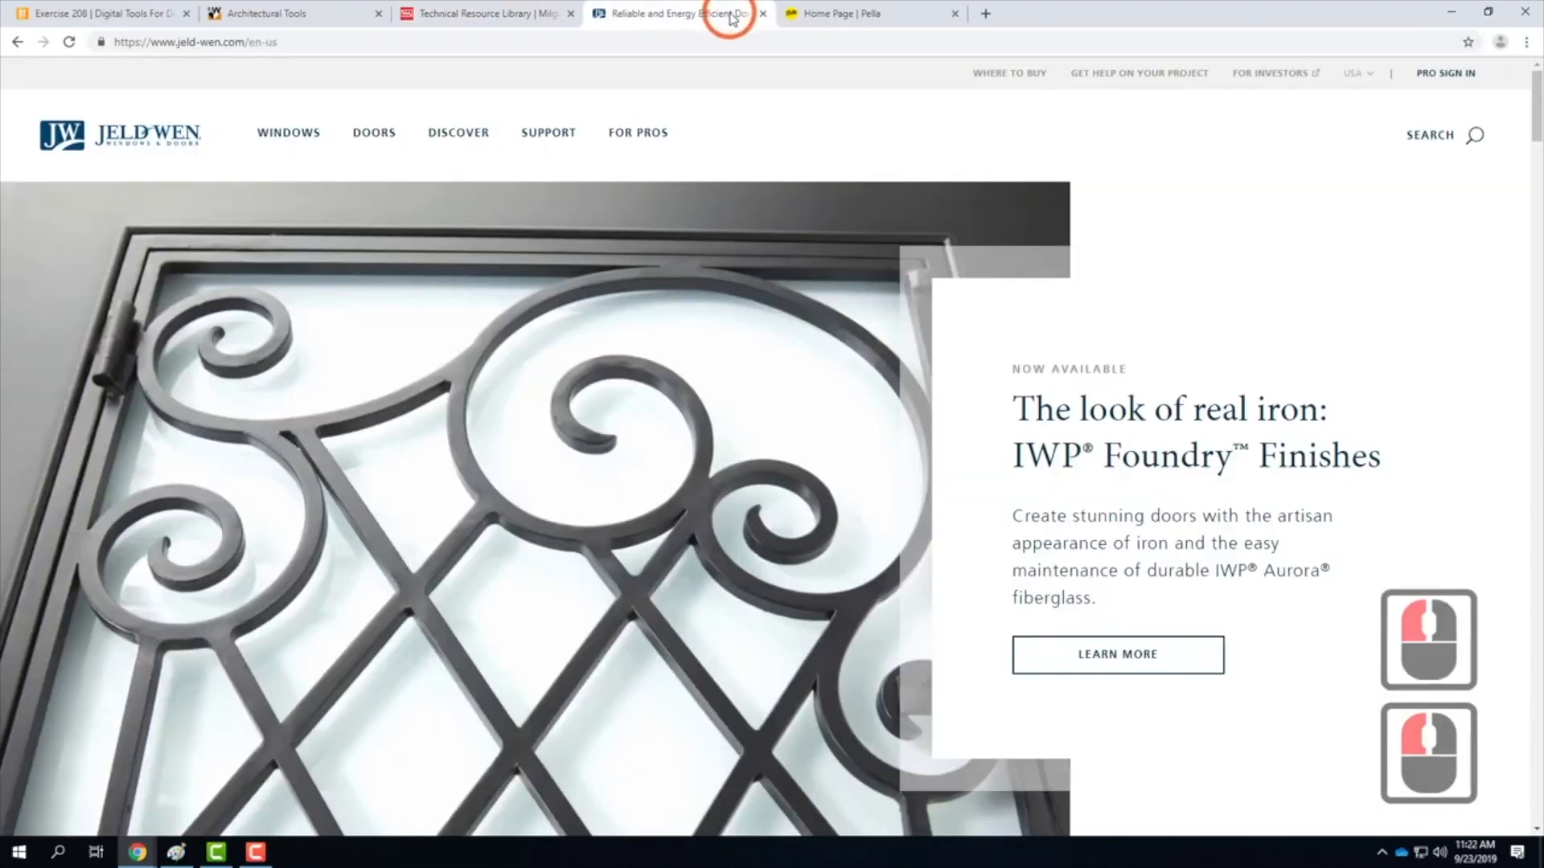
click(645, 144)
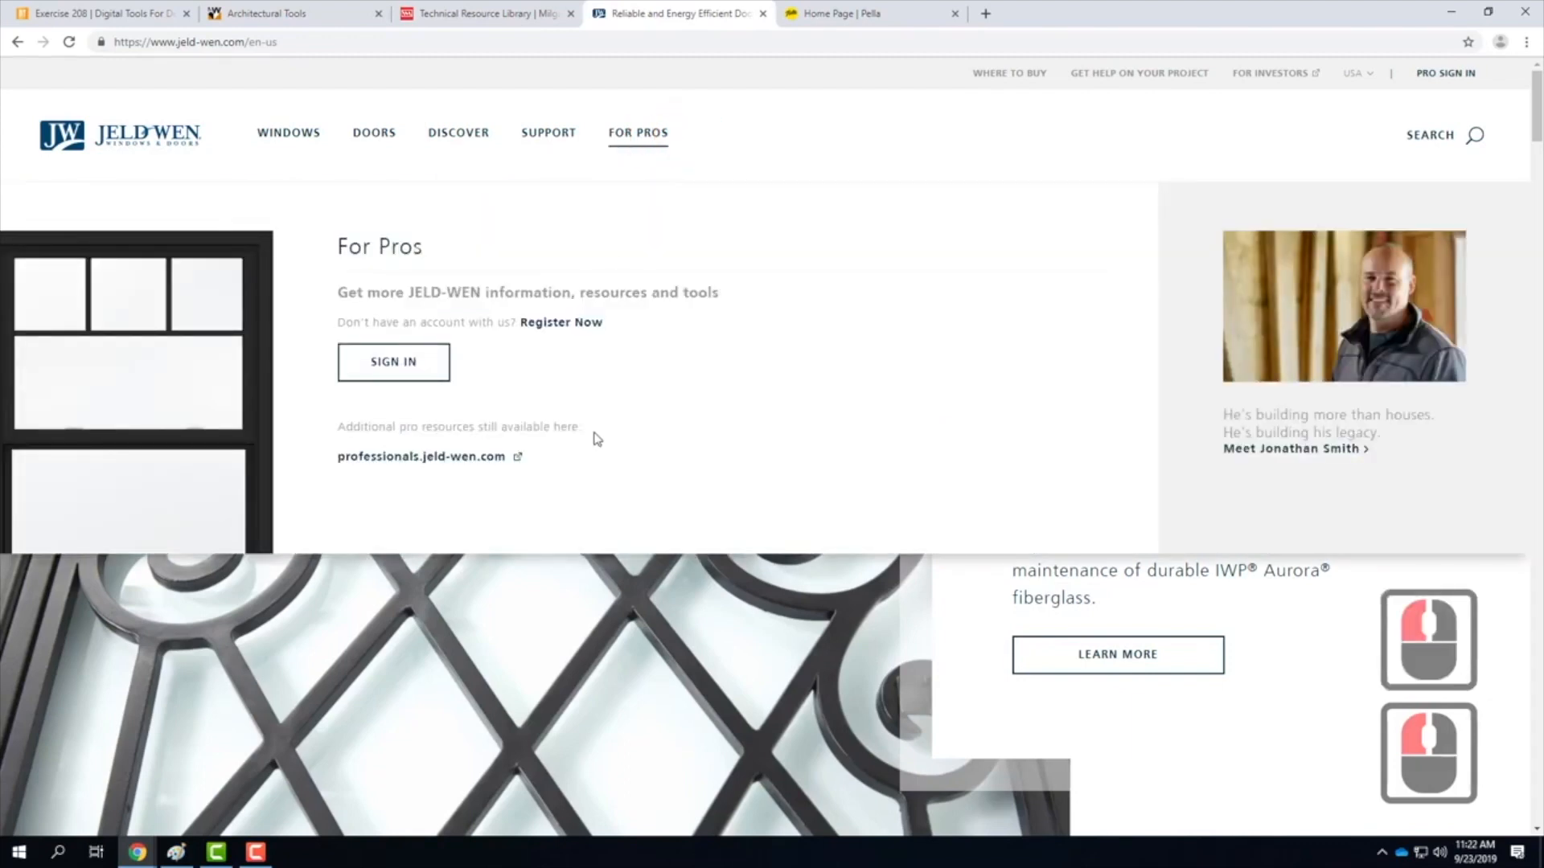
click(763, 14)
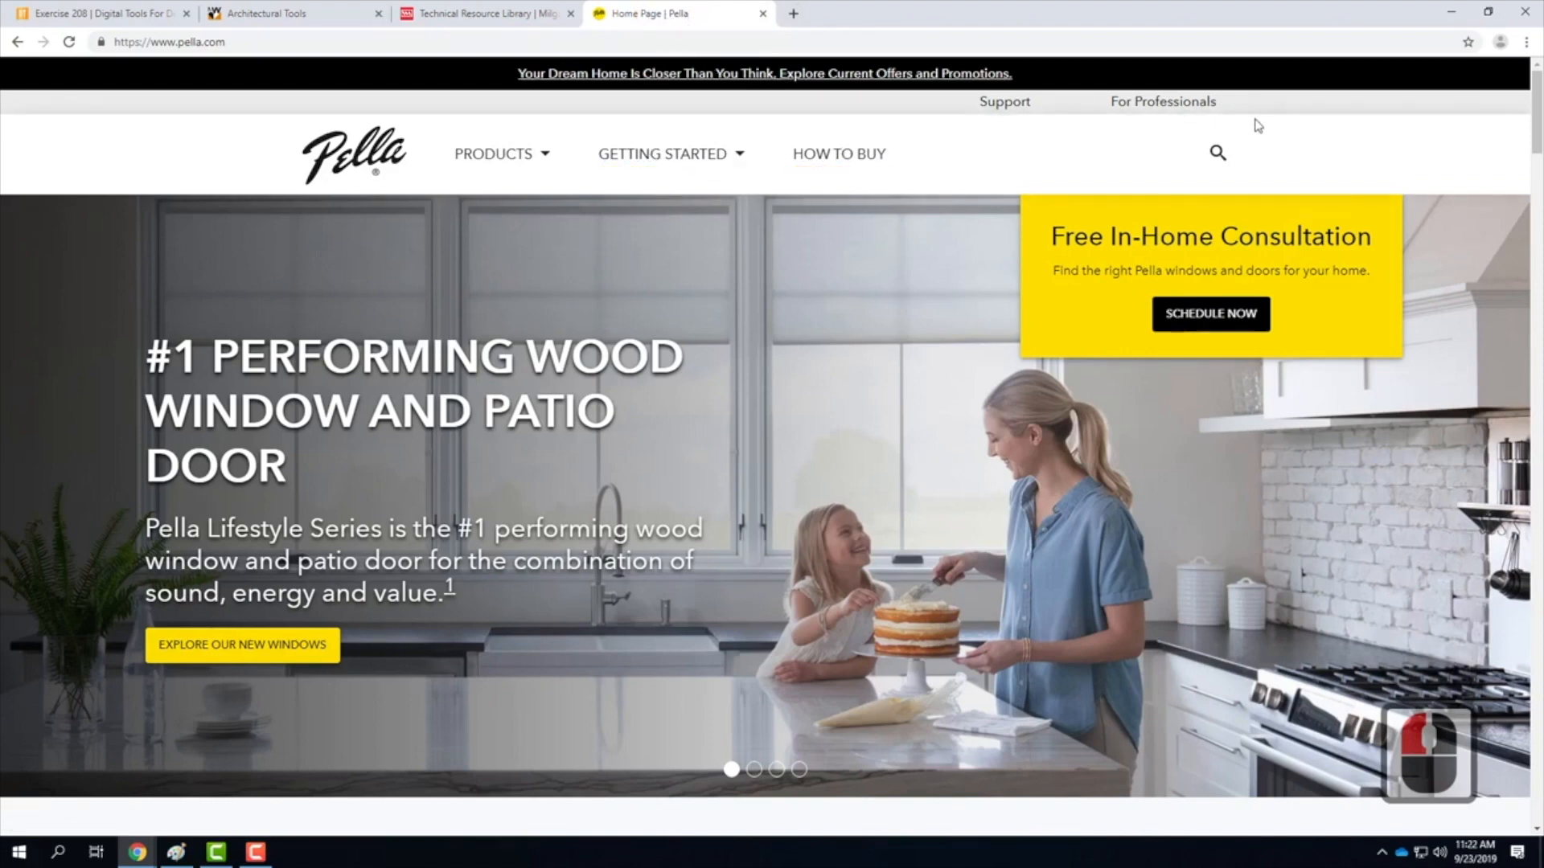
On the Pella site, go to the architect resources and downloads and bring up the Specifications and CAD Downloads
click(1154, 103)
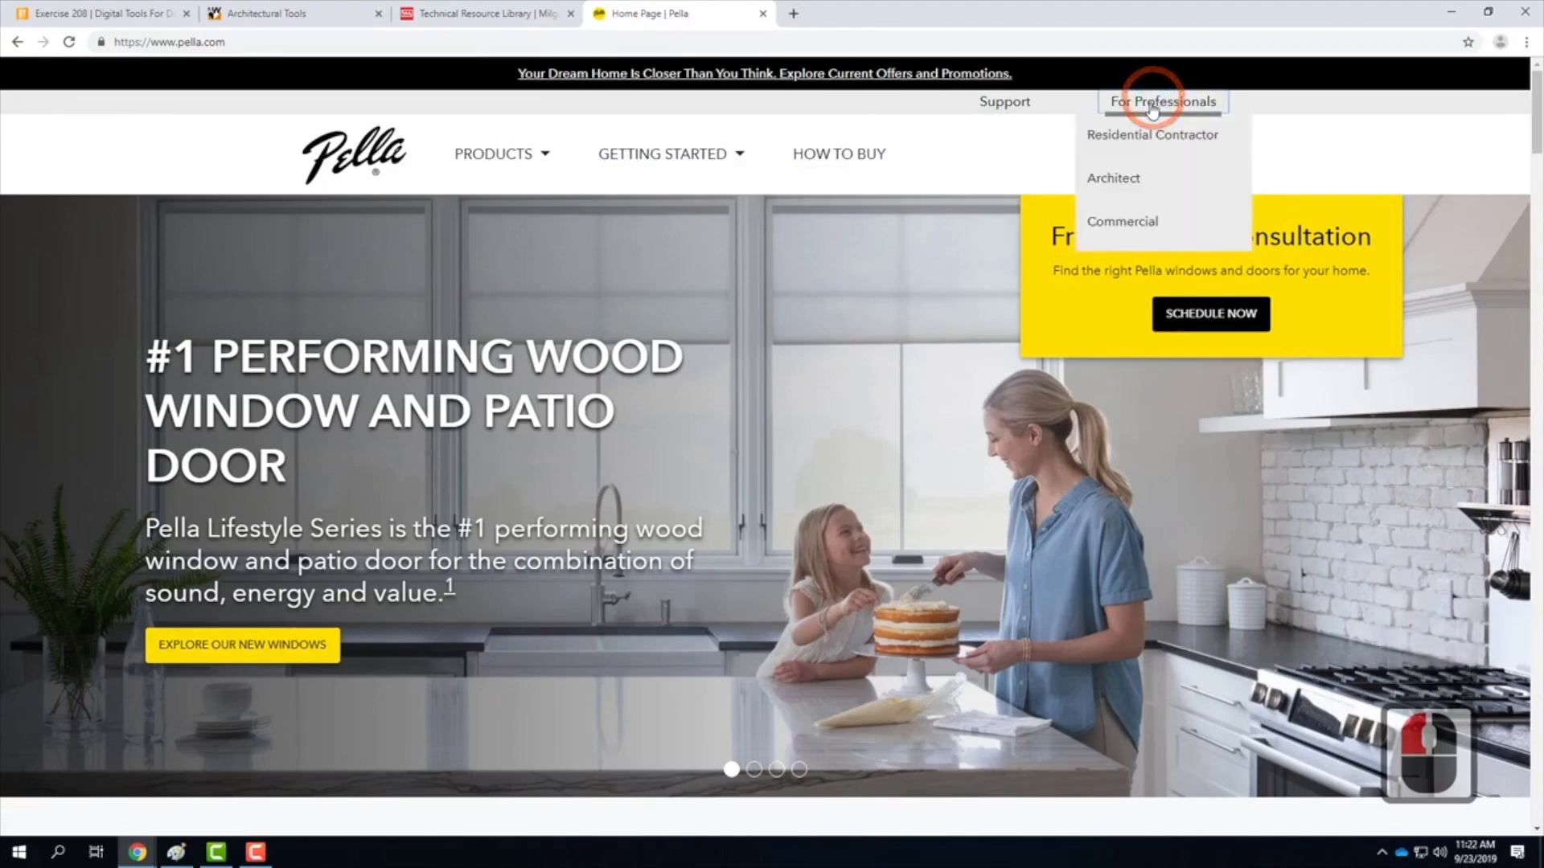
click(1123, 178)
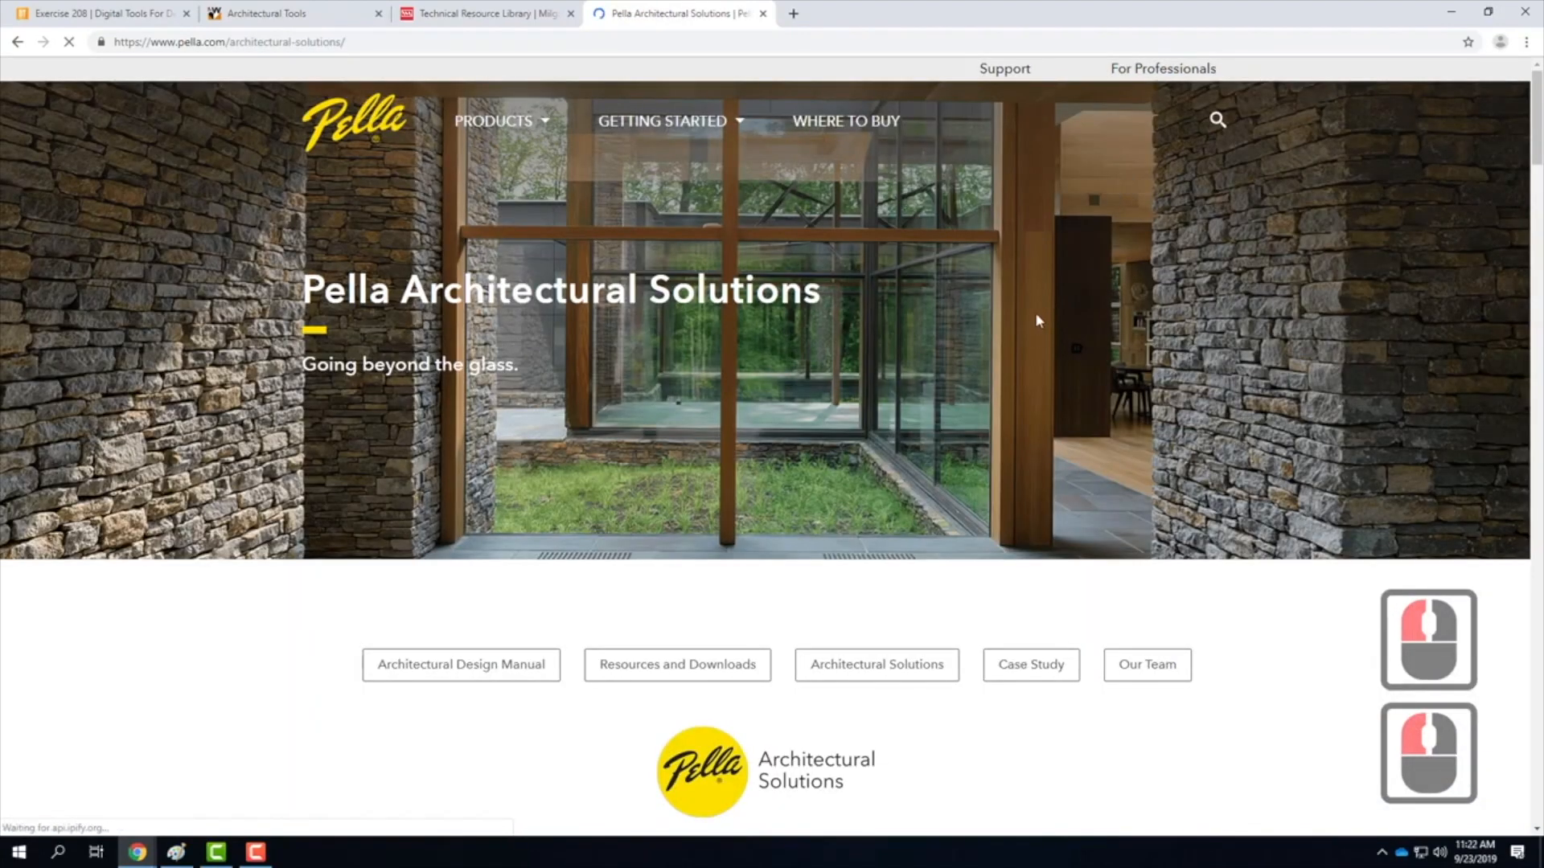
scroll(1035, 312, down, 2)
click(699, 512)
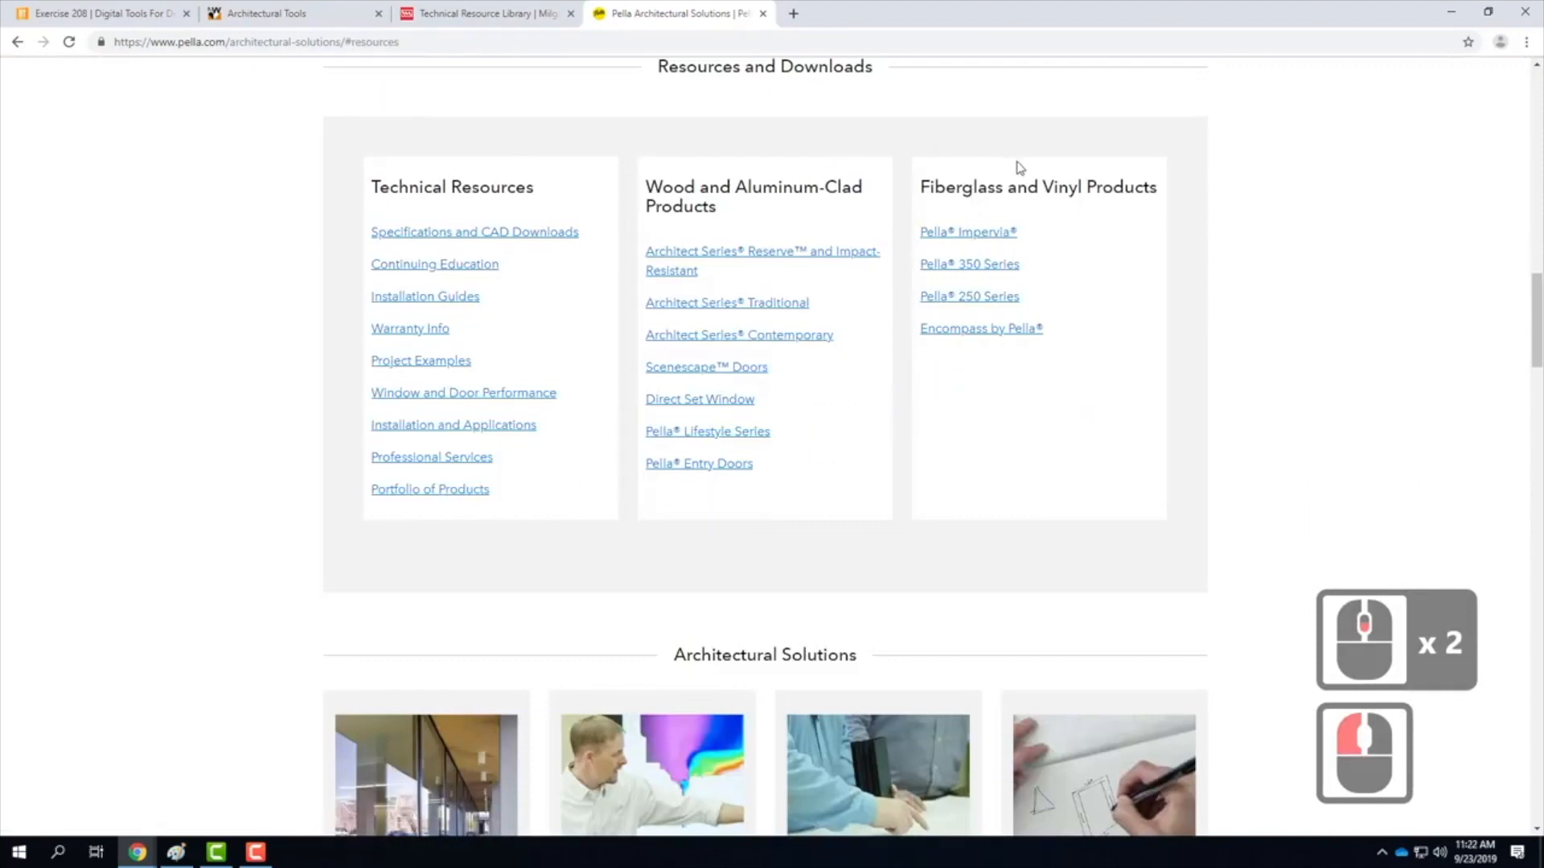
click(427, 241)
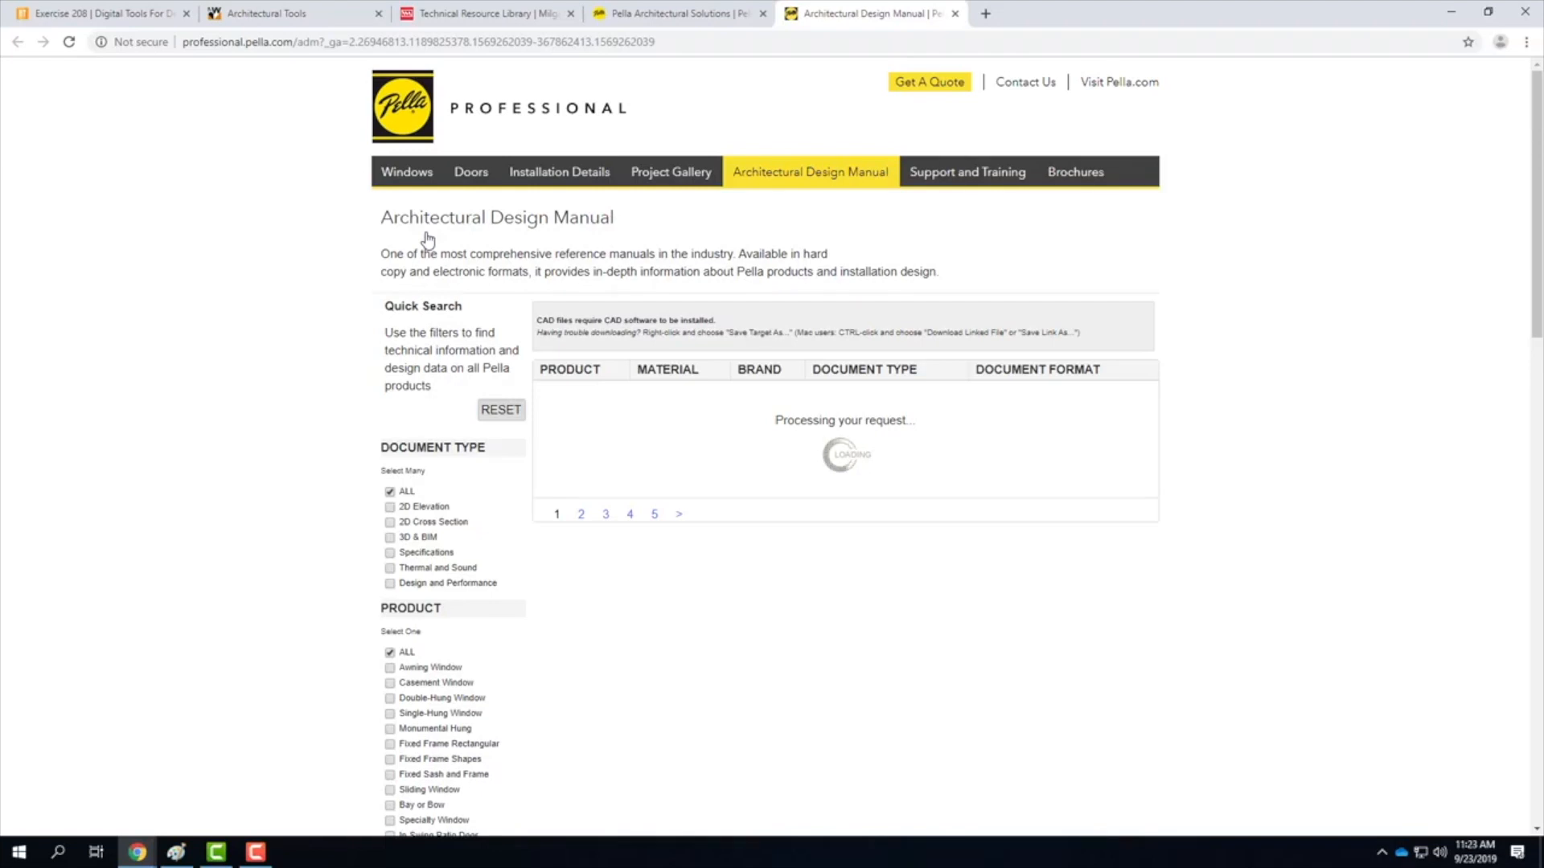
Load kohler.com in a new tab and go to its bathroom toilets category
click(285, 13)
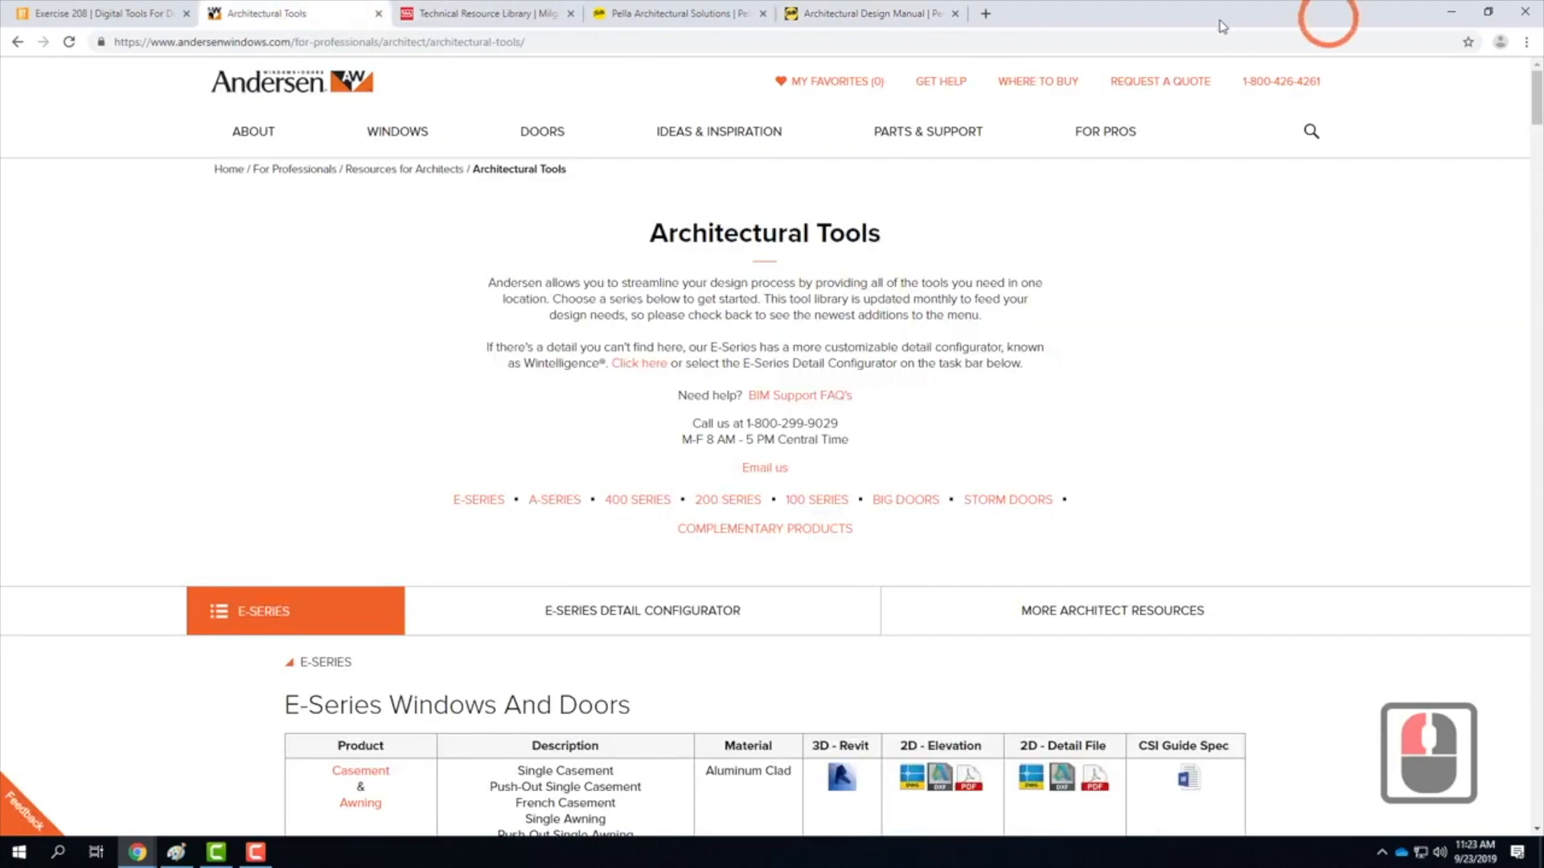
click(987, 14)
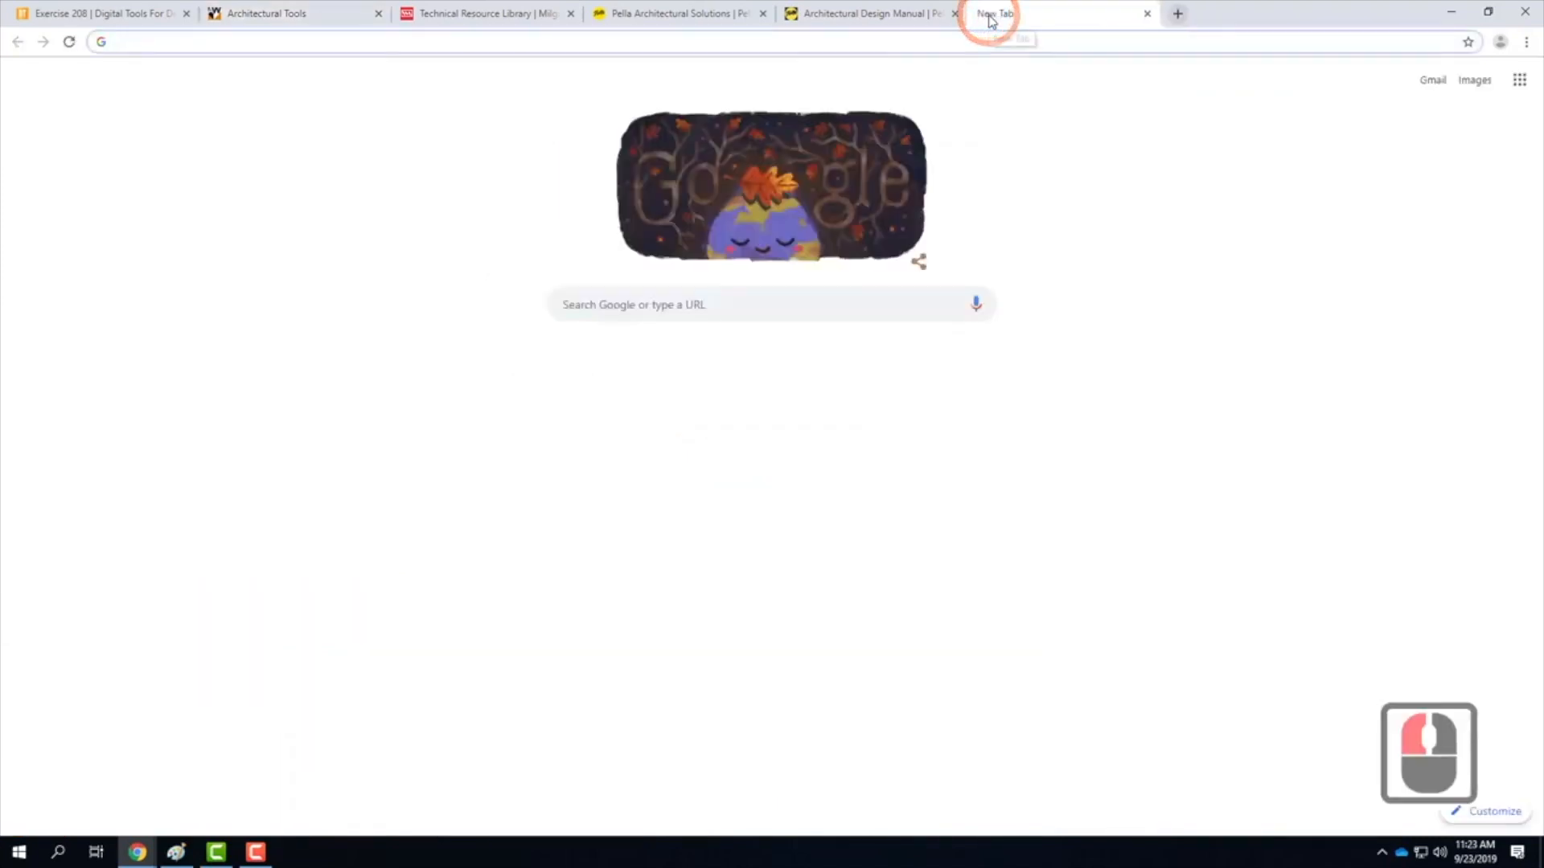
text(kohler.com)
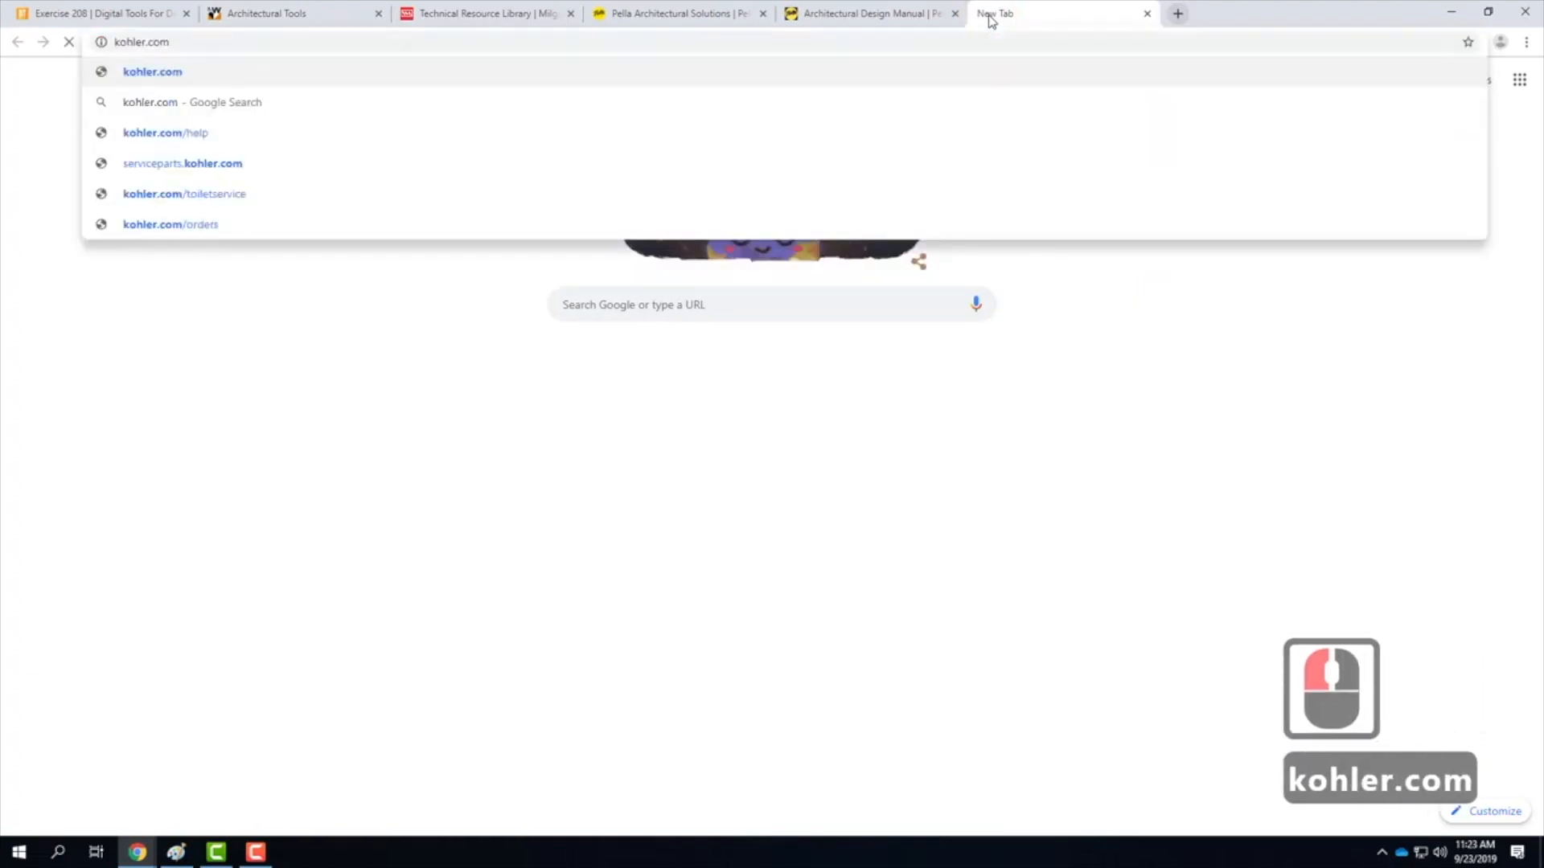
key(Return)
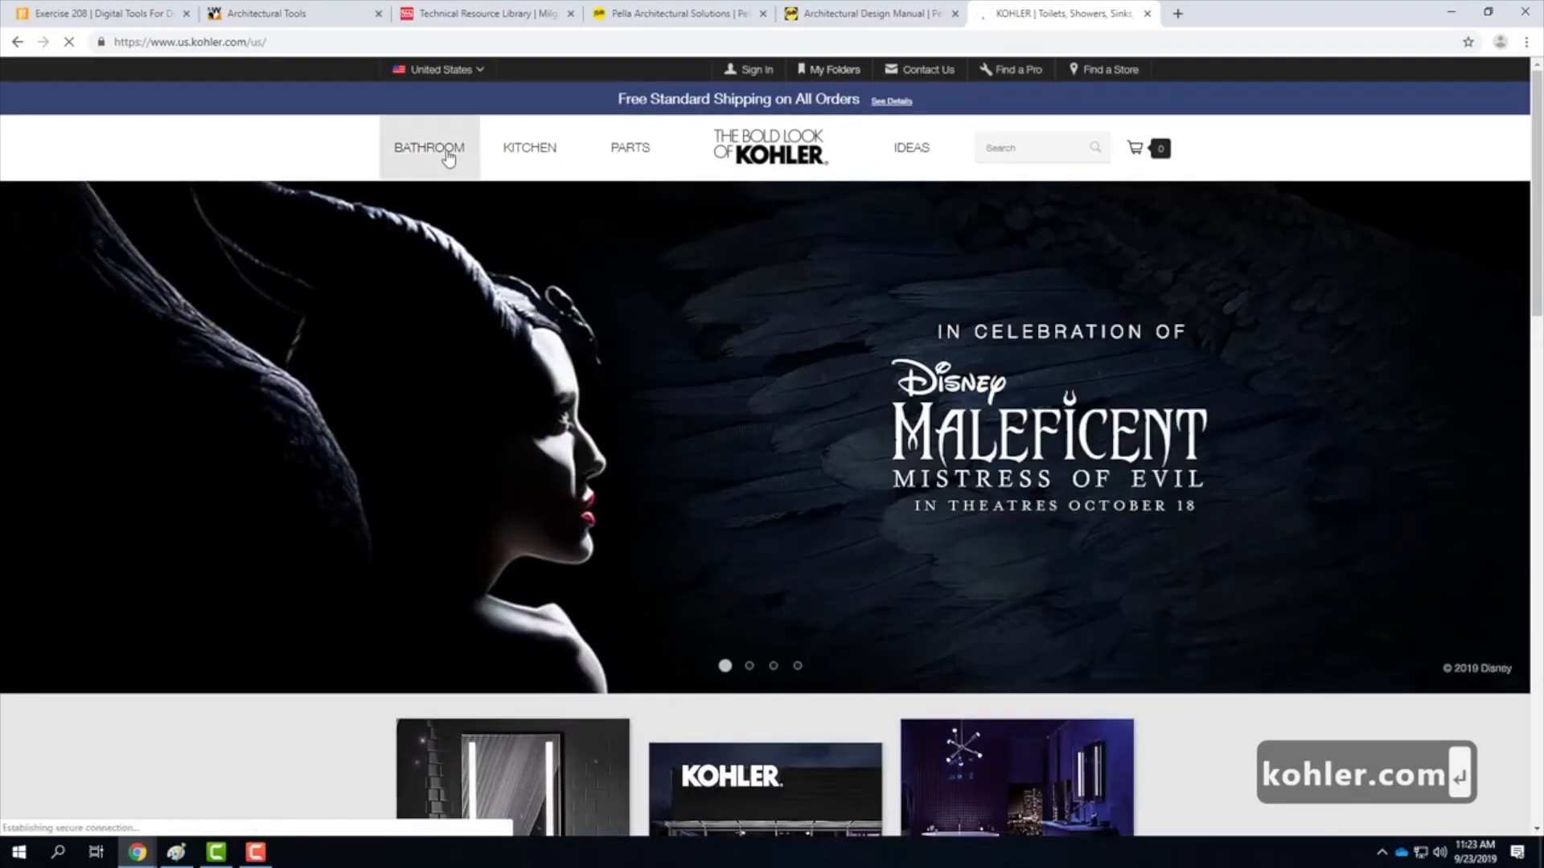
click(448, 155)
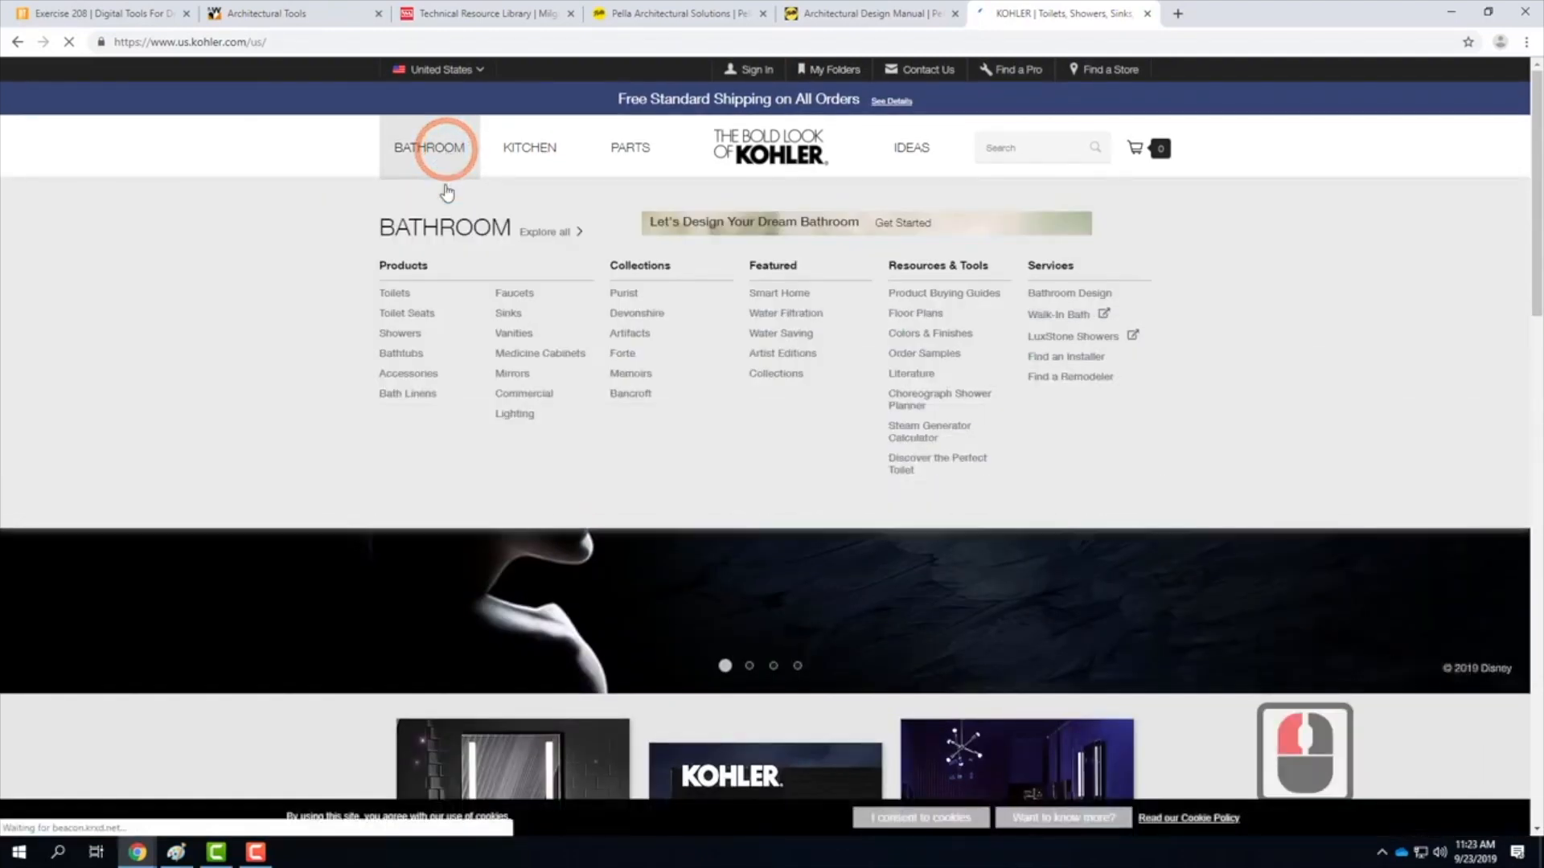
click(396, 297)
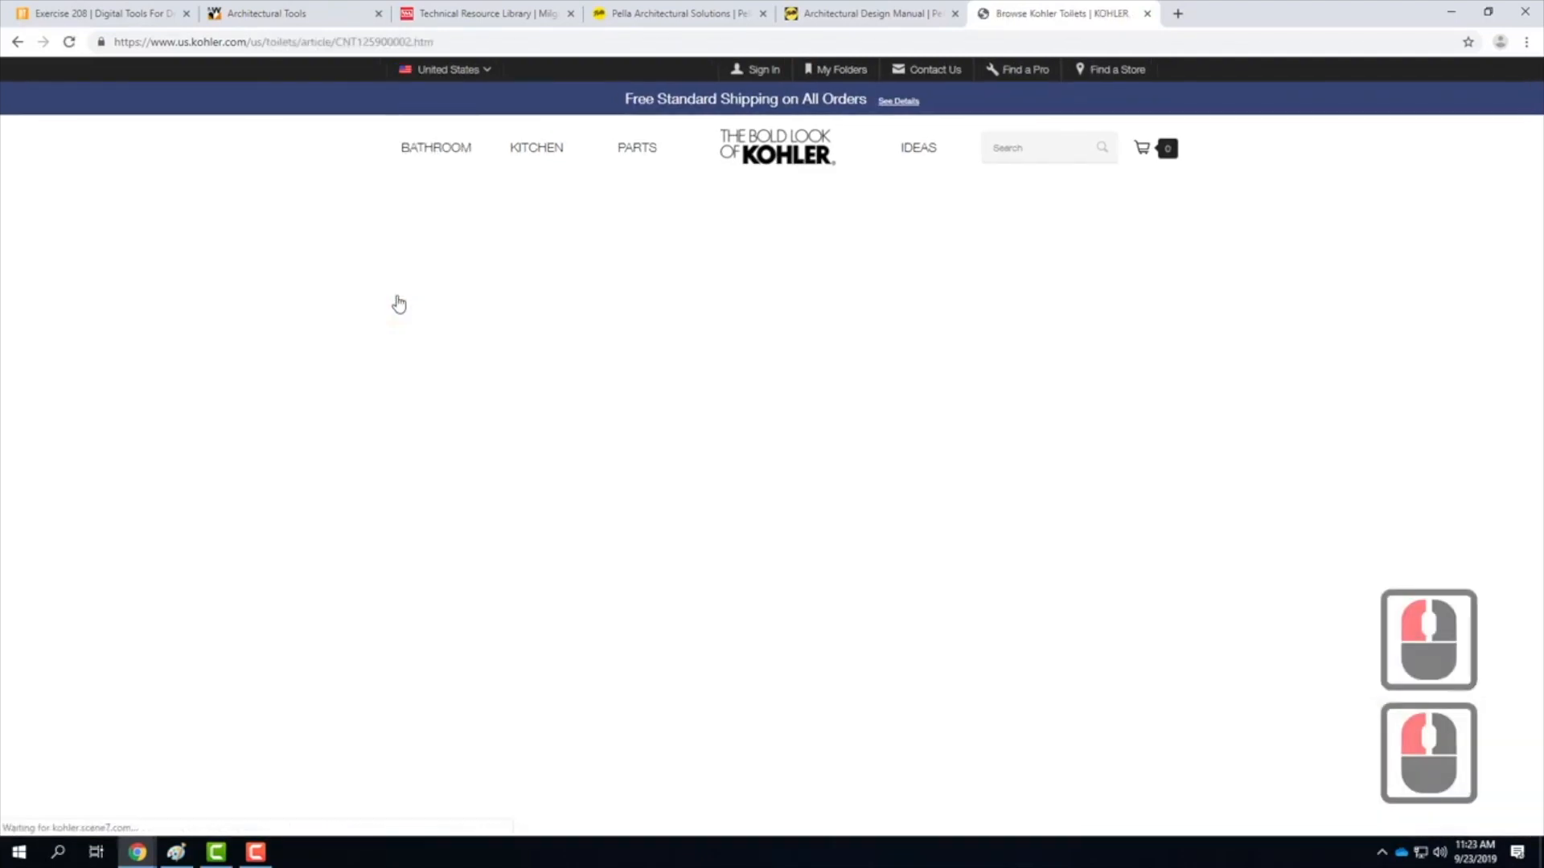
Browse the two-piece toilets and bring up the product page of the Archer Comfort Height toilet
scroll(703, 358, down, 2)
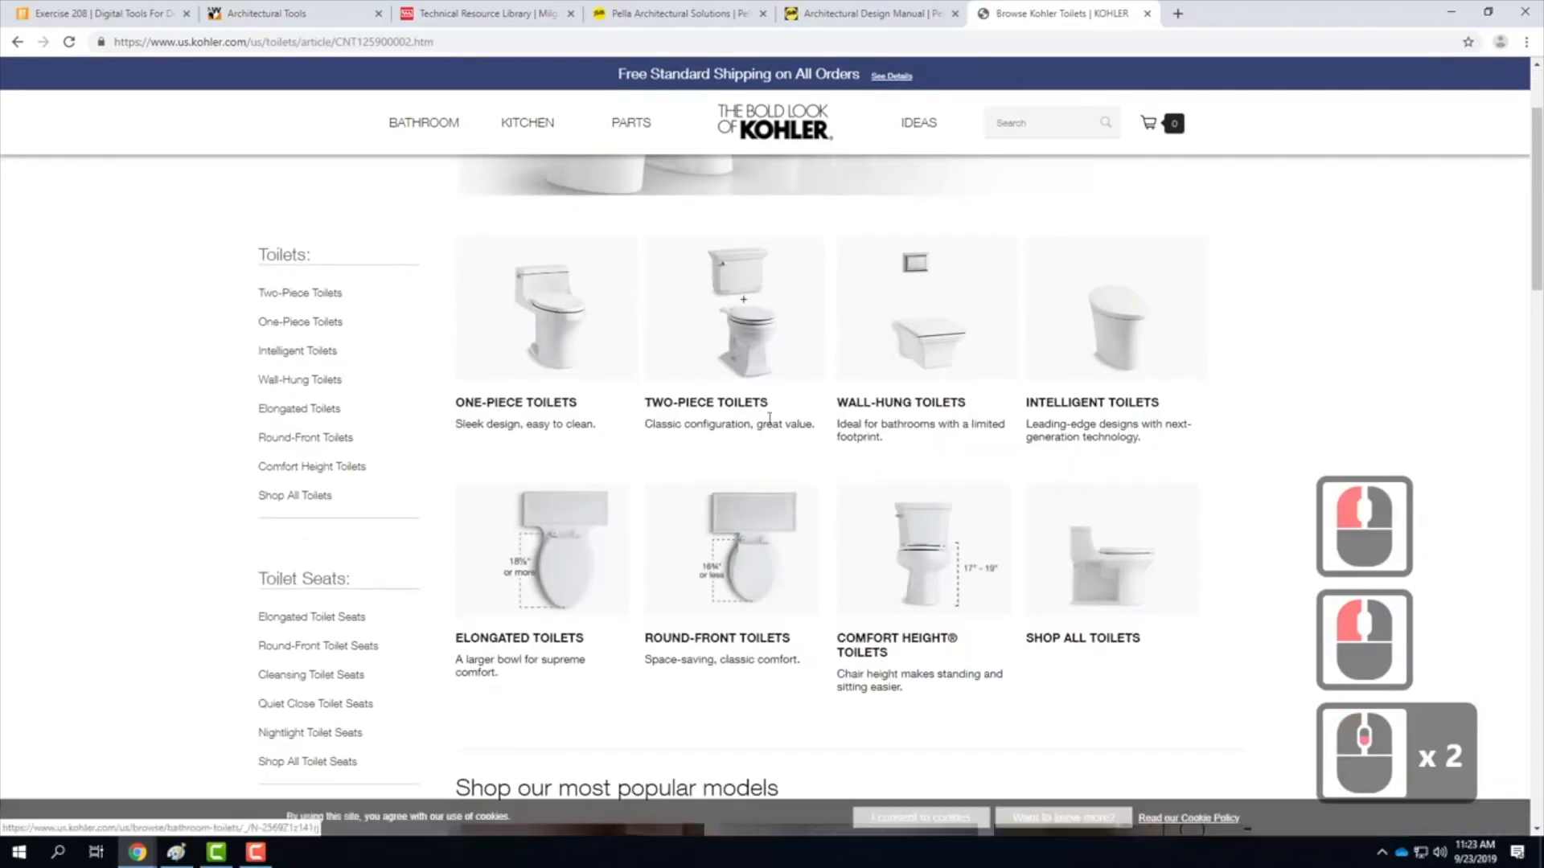
click(766, 311)
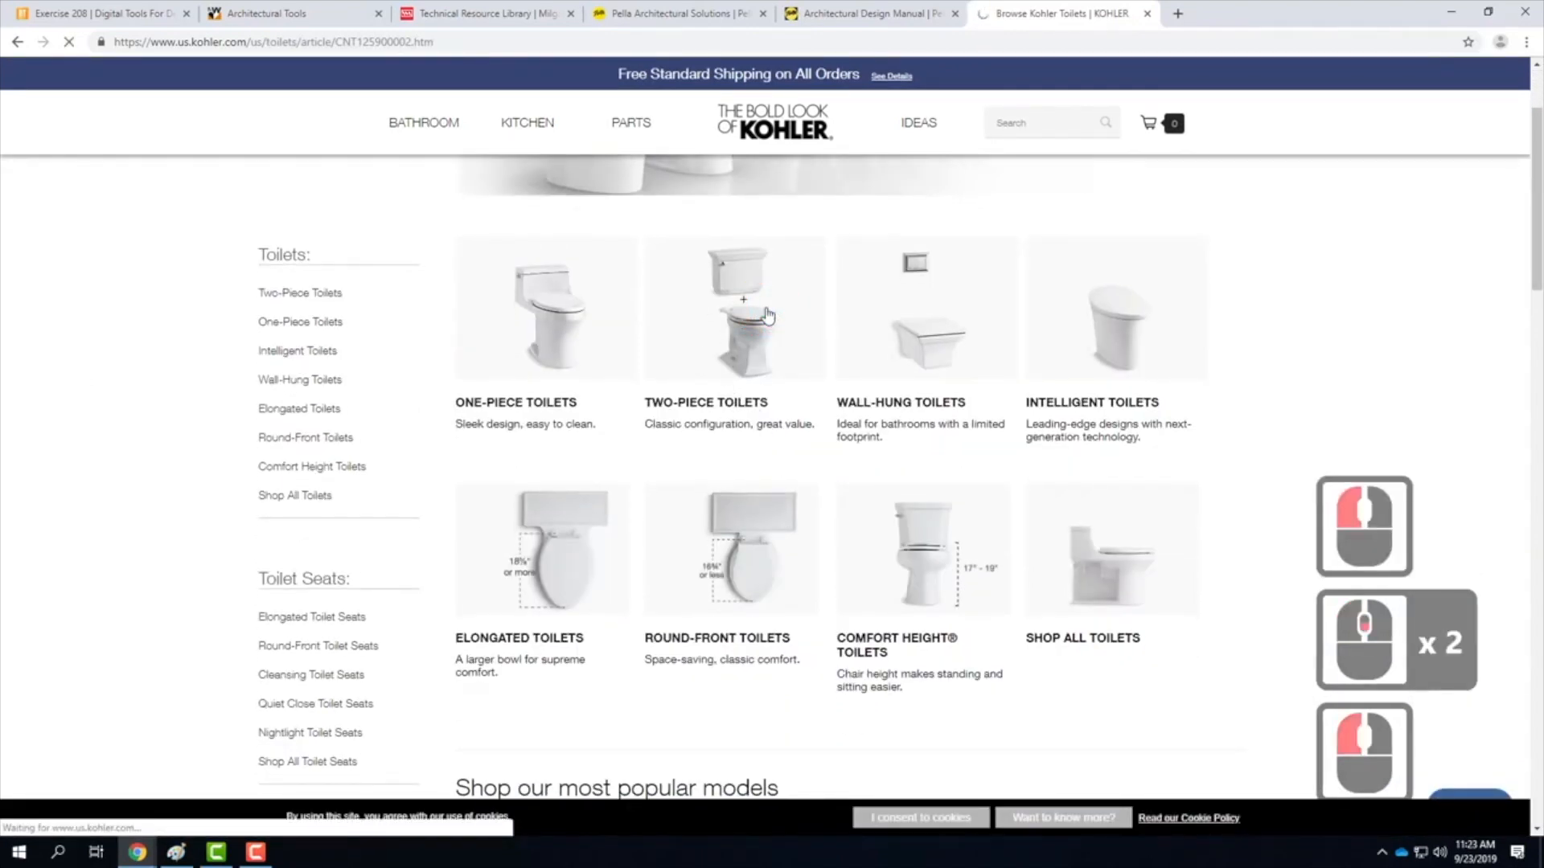
click(734, 406)
click(738, 382)
scroll(764, 394, up, 2)
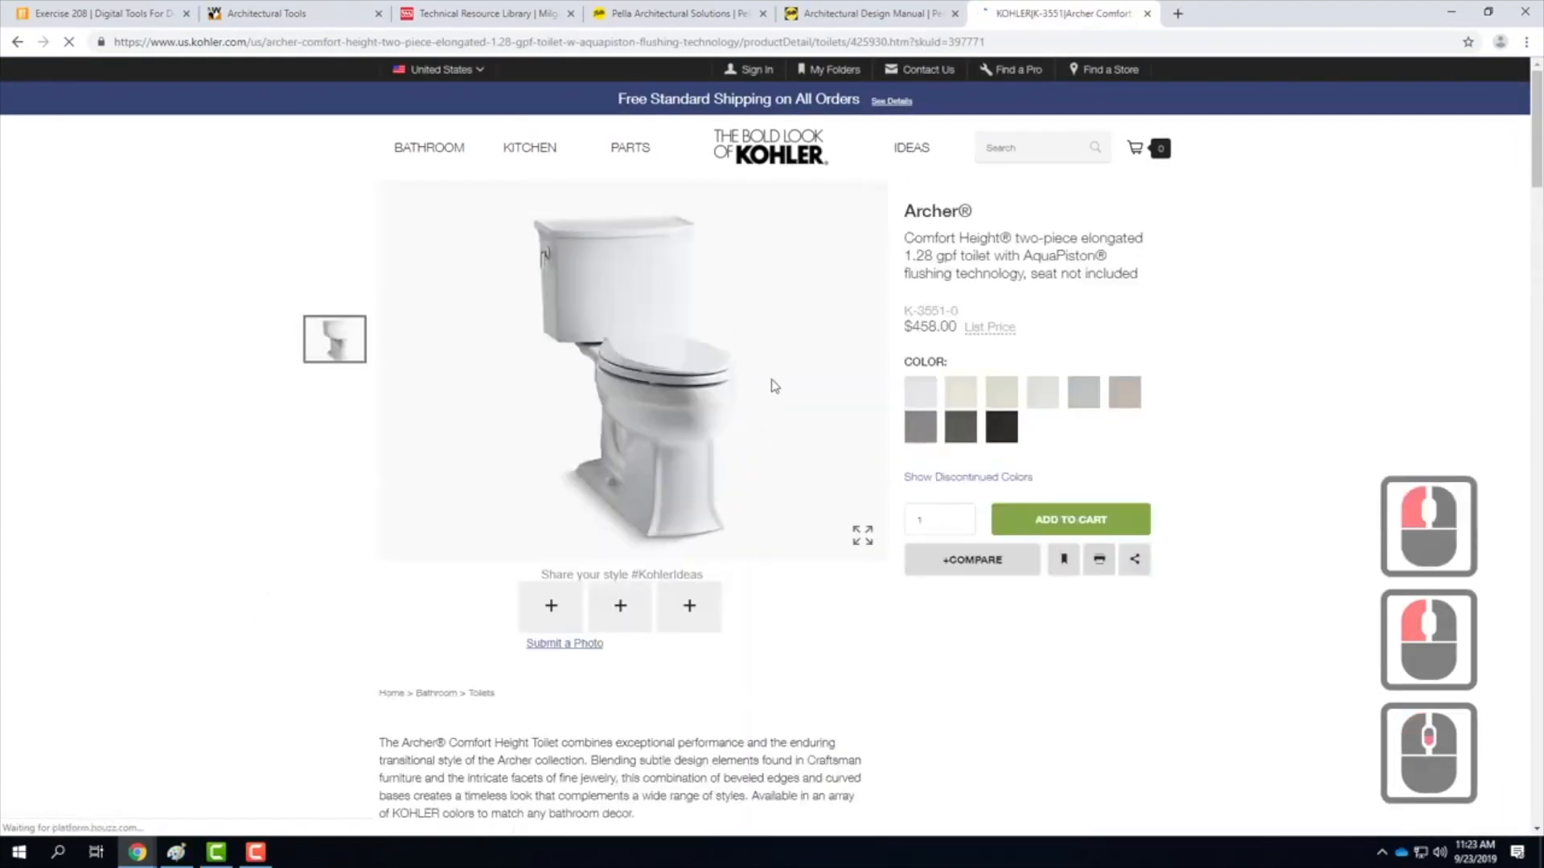
Download the Archer toilet's 3D CAD file in OBJ format from its specification section
scroll(774, 386, down, 19)
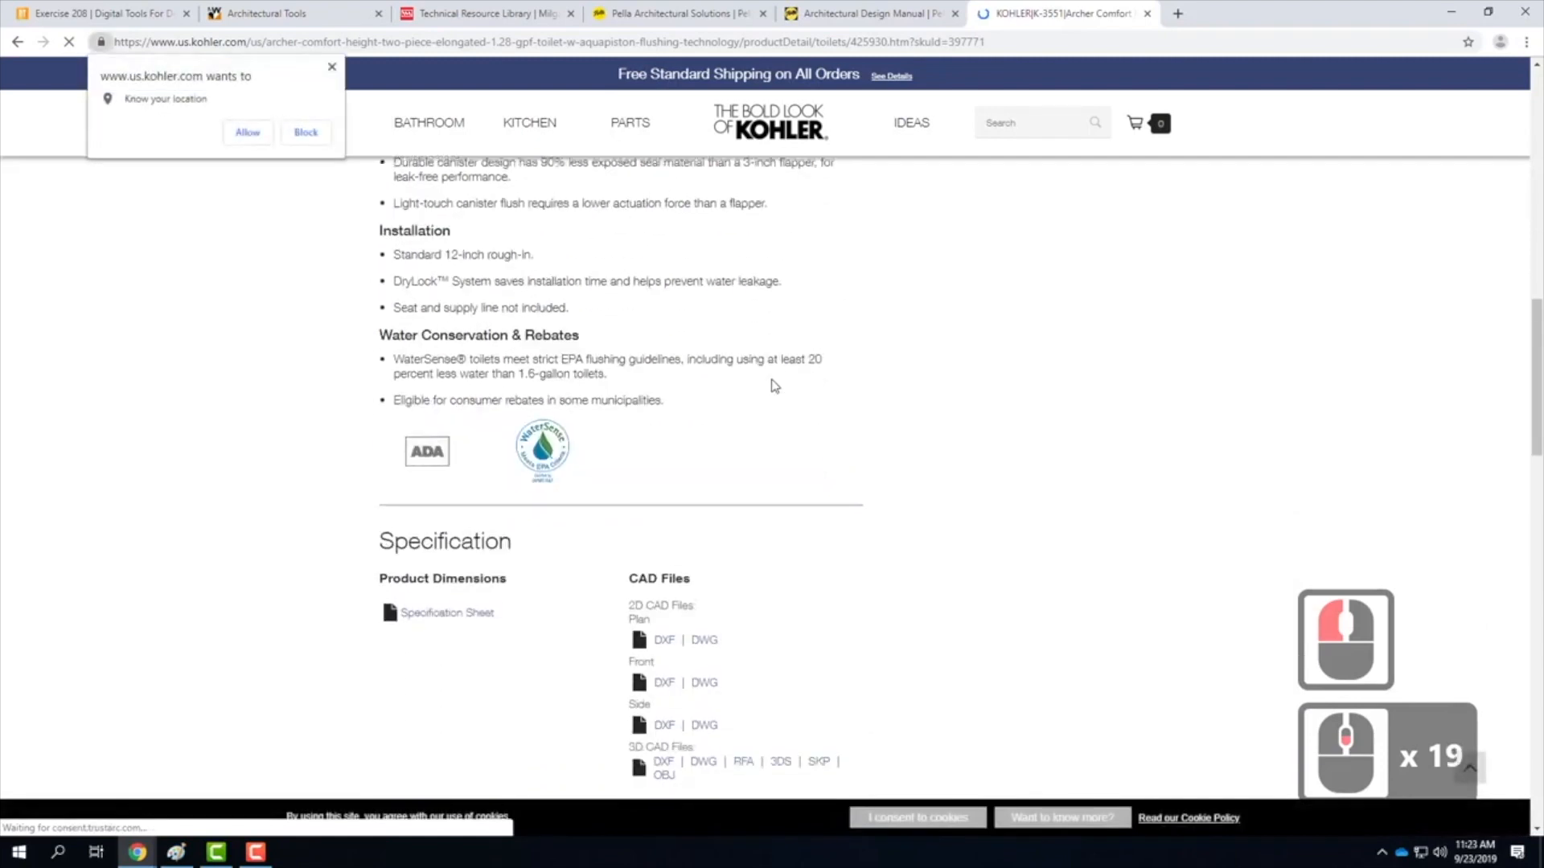
scroll(774, 386, down, 4)
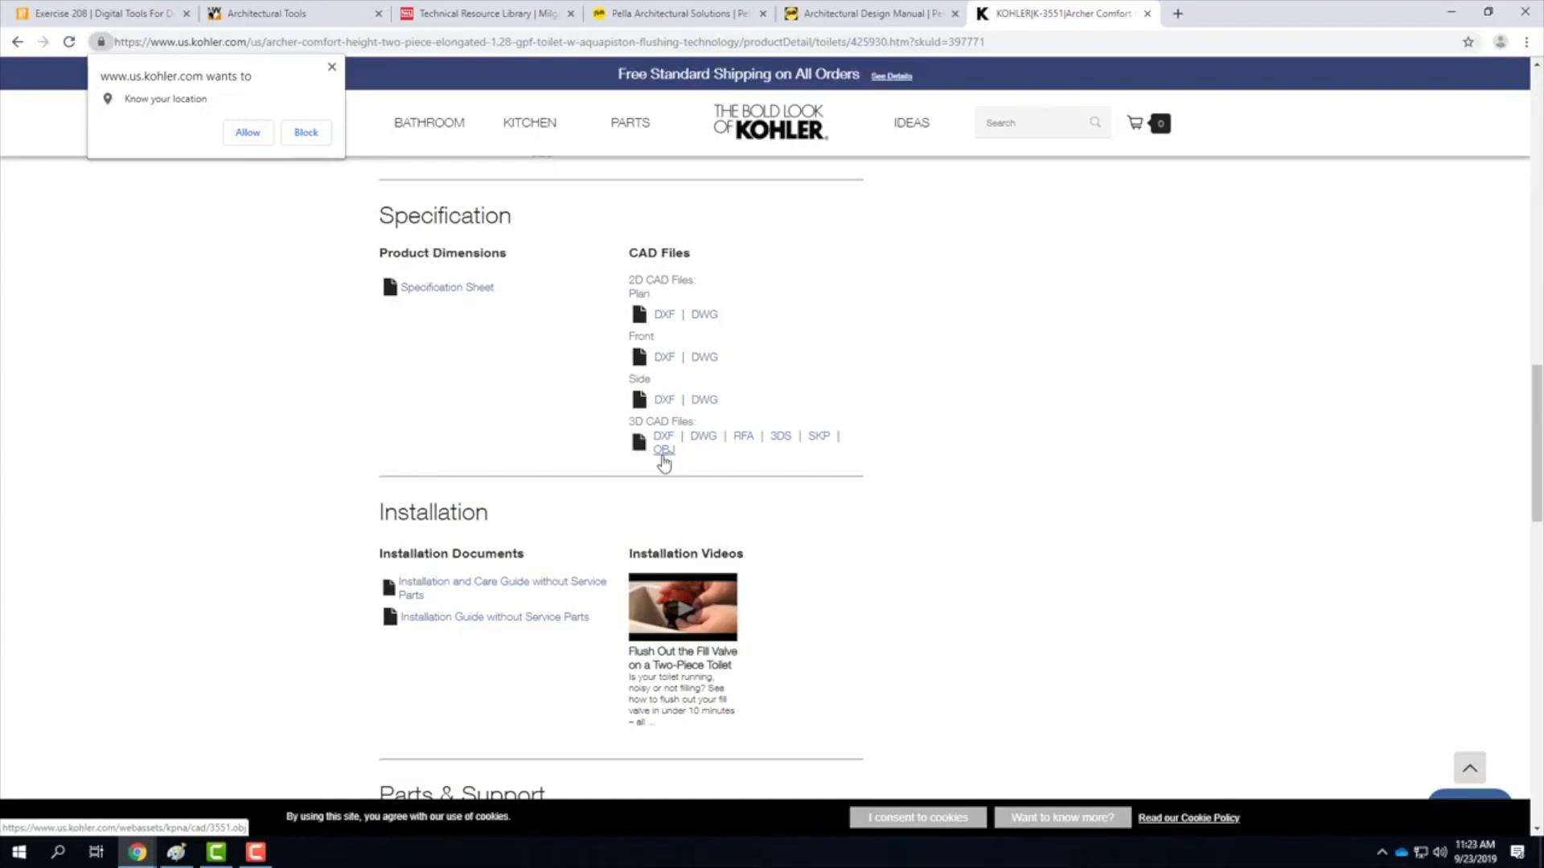
click(663, 452)
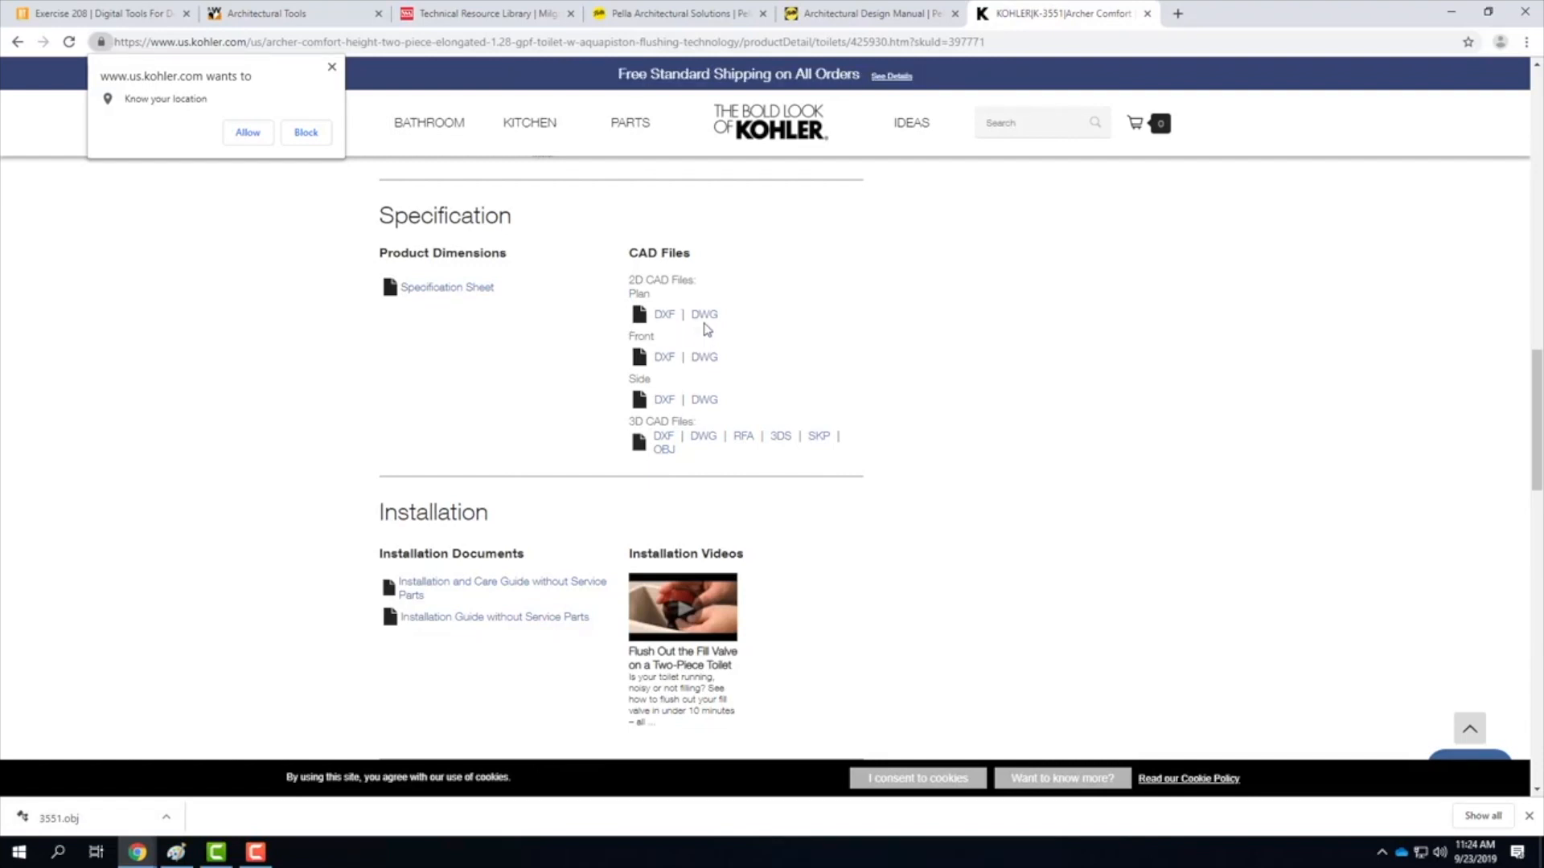
Return to Andersen's Architectural Tools page and examine which windows and doors offer Revit, DWG, DXF and PDF files across the series
click(313, 15)
scroll(913, 420, down, 7)
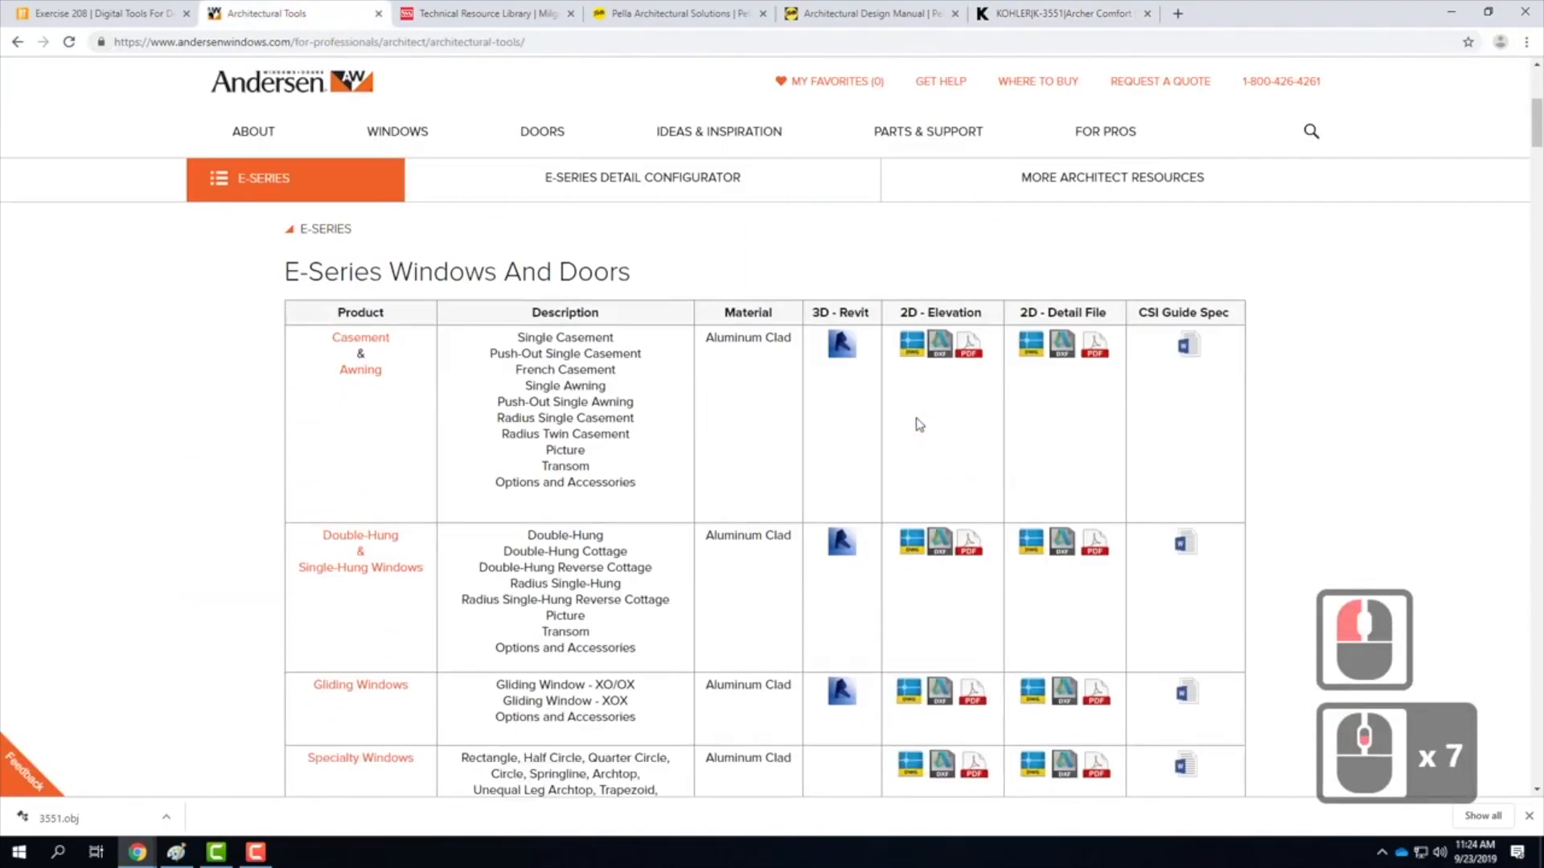
scroll(917, 422, down, 5)
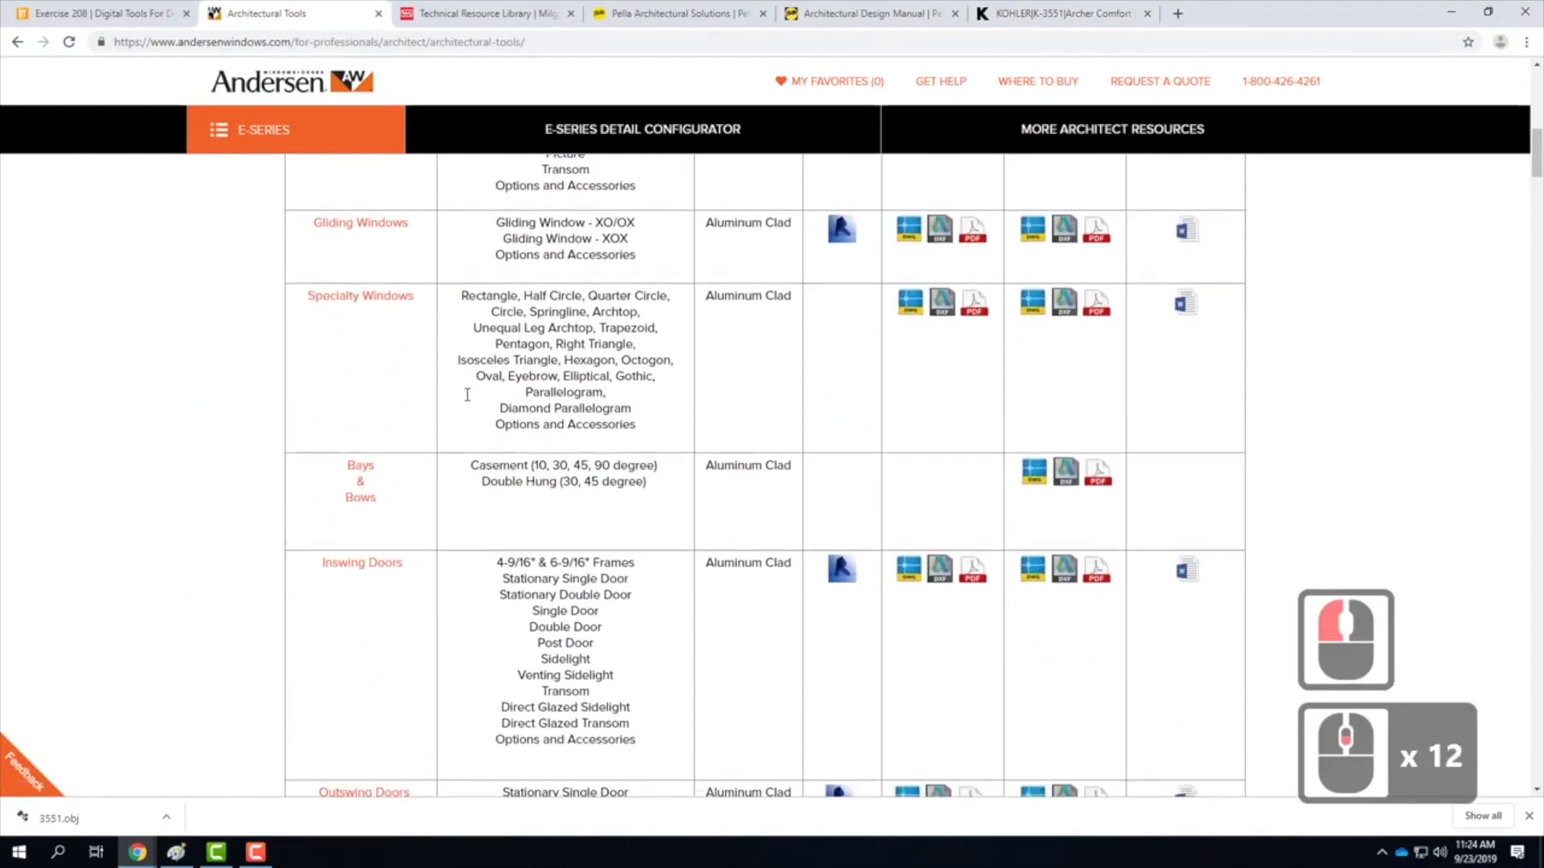
scroll(410, 627, down, 2)
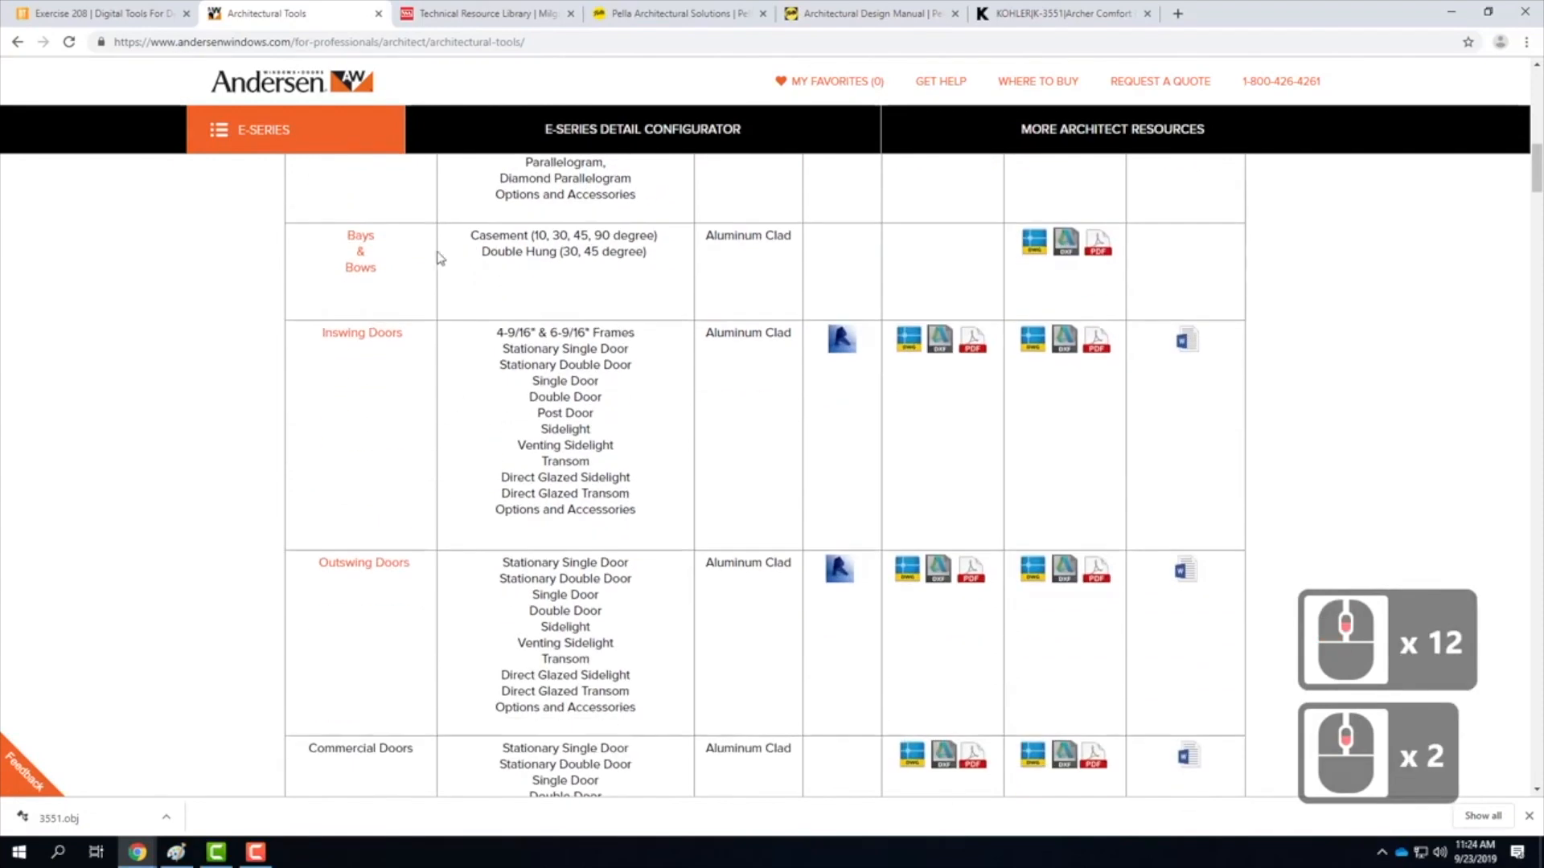
scroll(459, 563, down, 3)
scroll(378, 483, down, 5)
scroll(393, 418, down, 3)
scroll(435, 482, up, 7)
scroll(457, 506, up, 15)
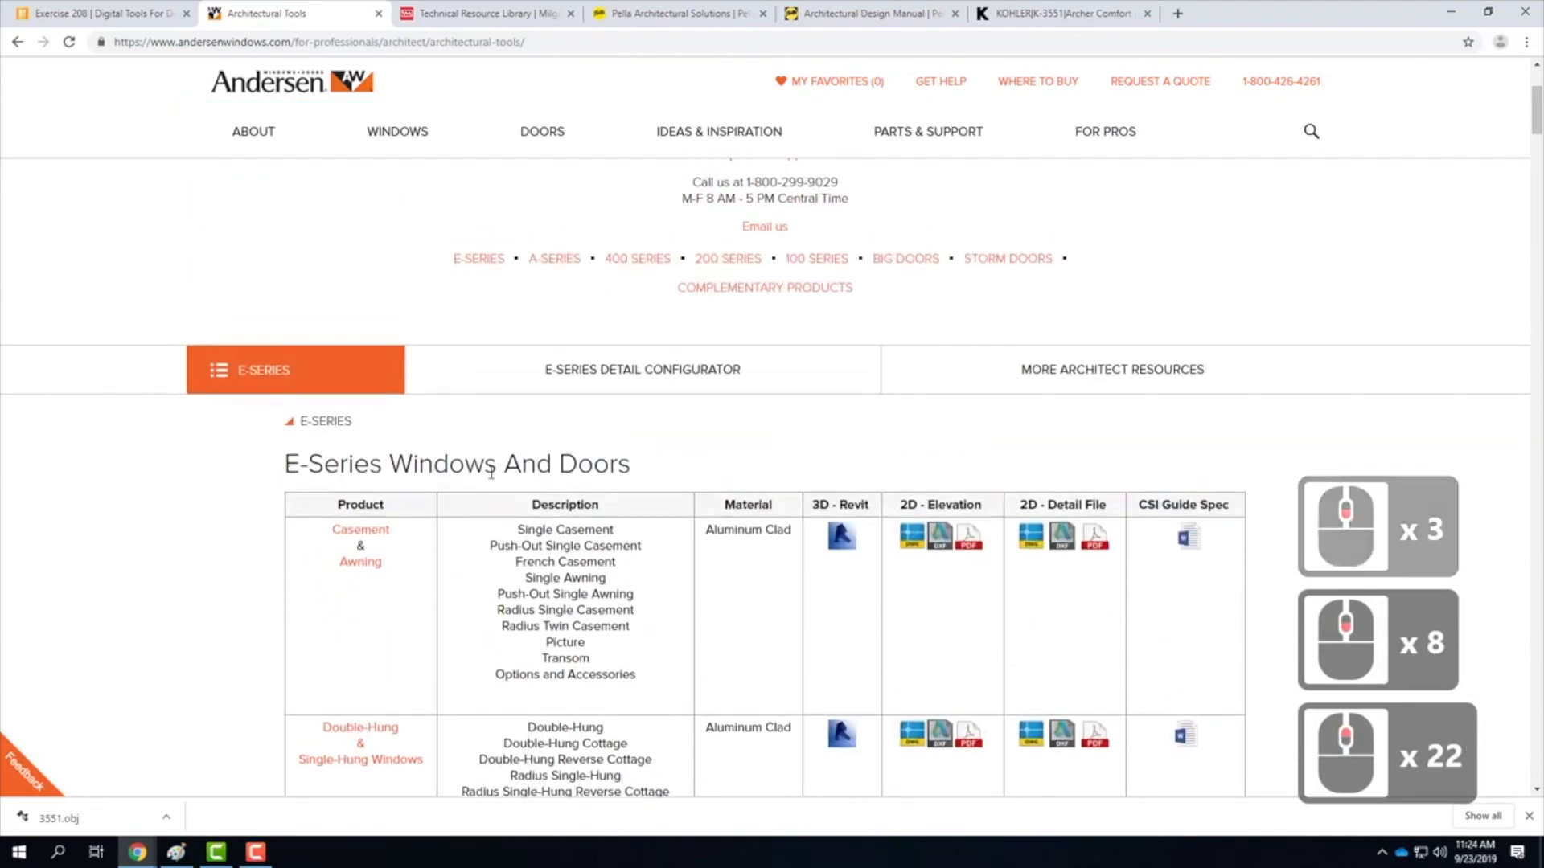
scroll(490, 472, down, 18)
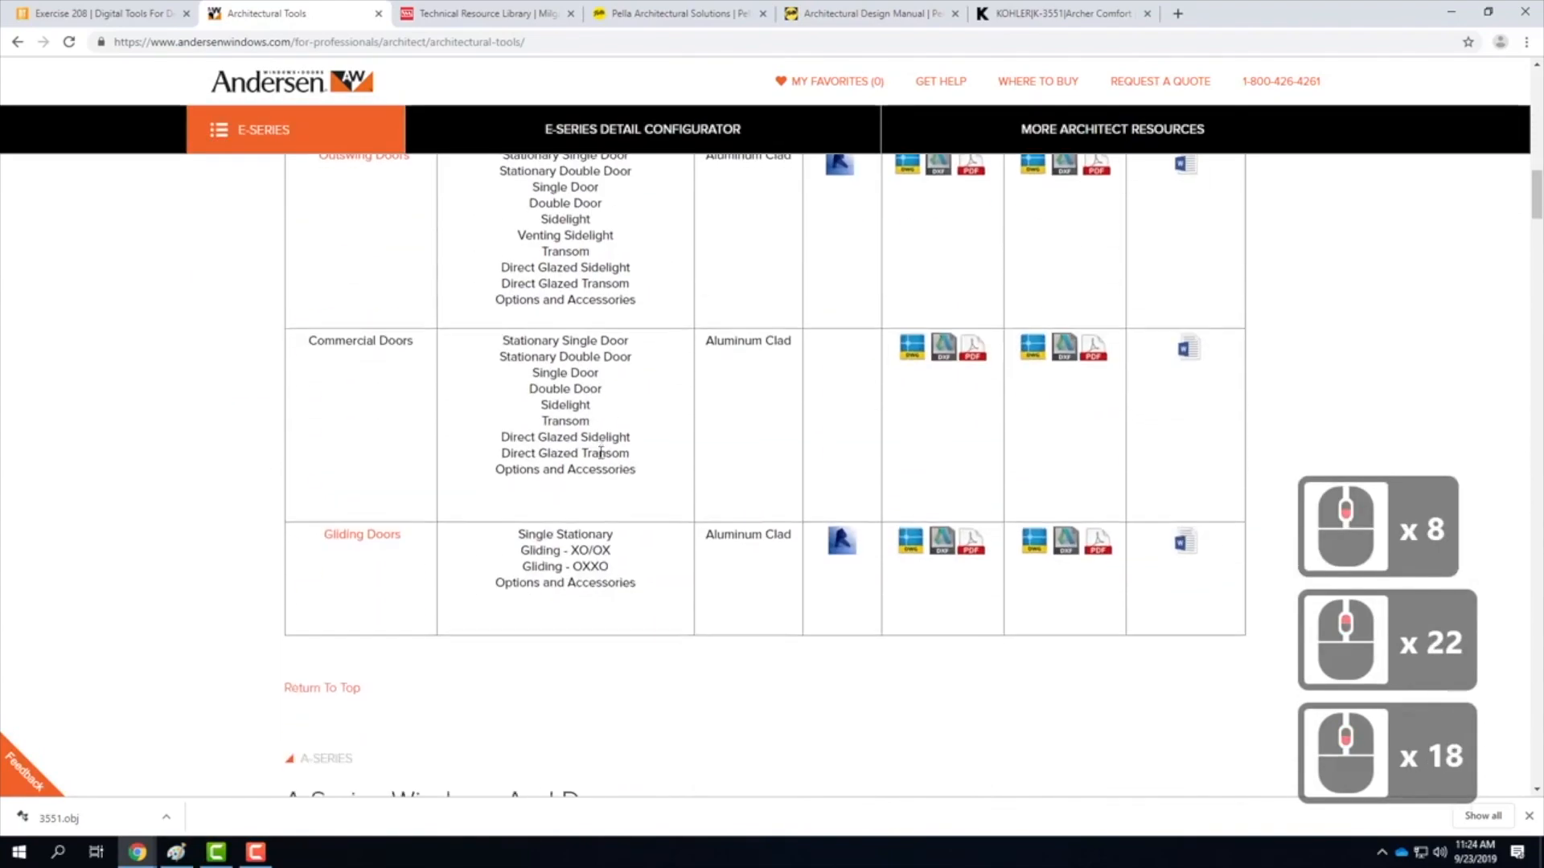
scroll(601, 455, down, 20)
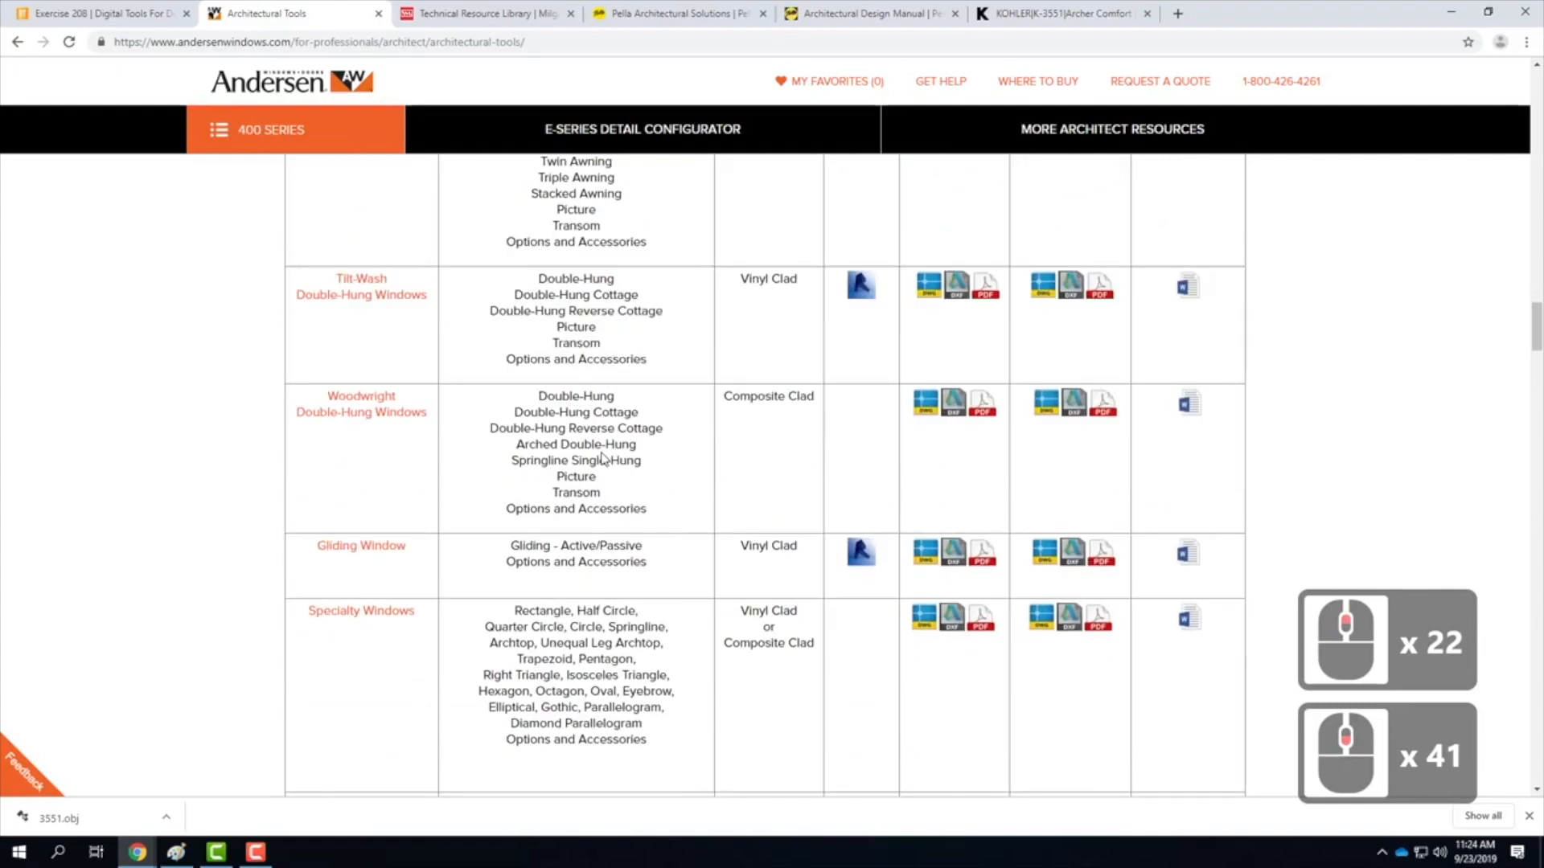
scroll(603, 459, down, 20)
scroll(604, 459, down, 11)
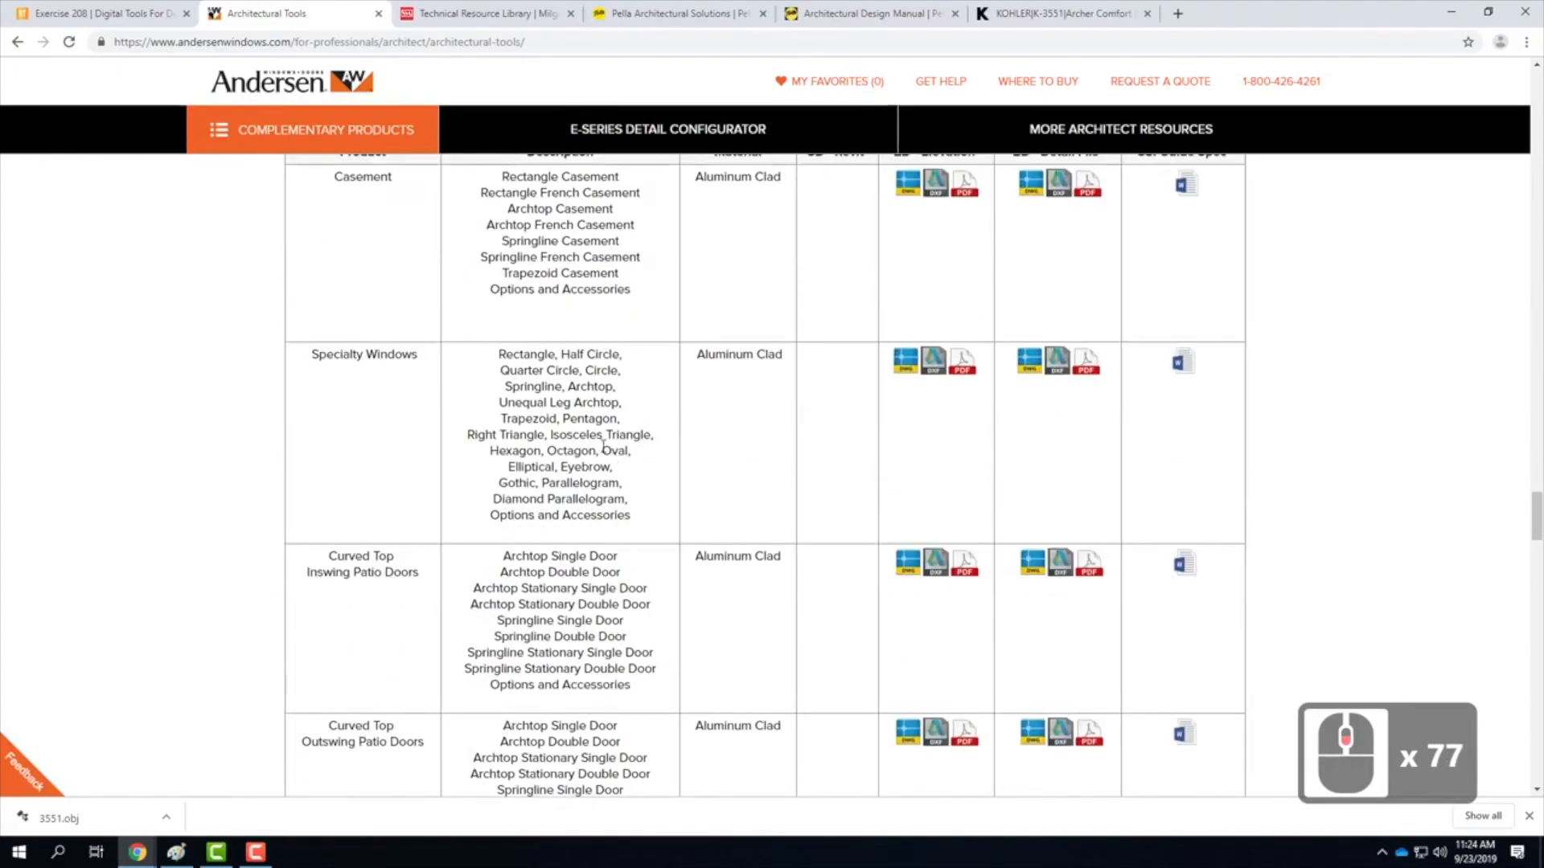
Download the 2D elevation DWG for the A-Series Casement & Awning windows and open the downloaded file
scroll(604, 447, up, 20)
scroll(603, 450, up, 20)
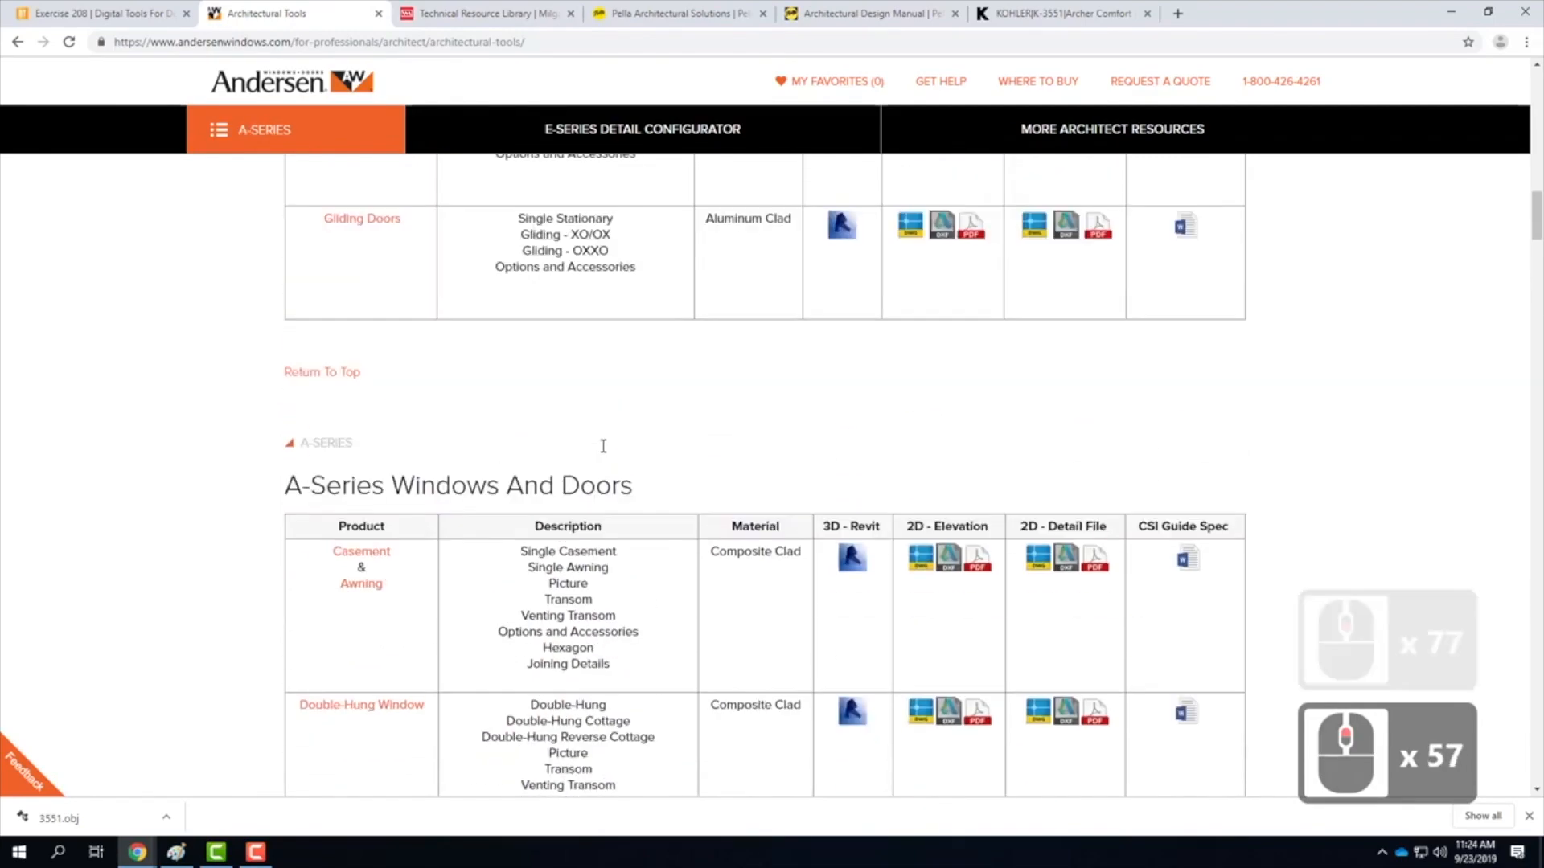
scroll(603, 447, down, 3)
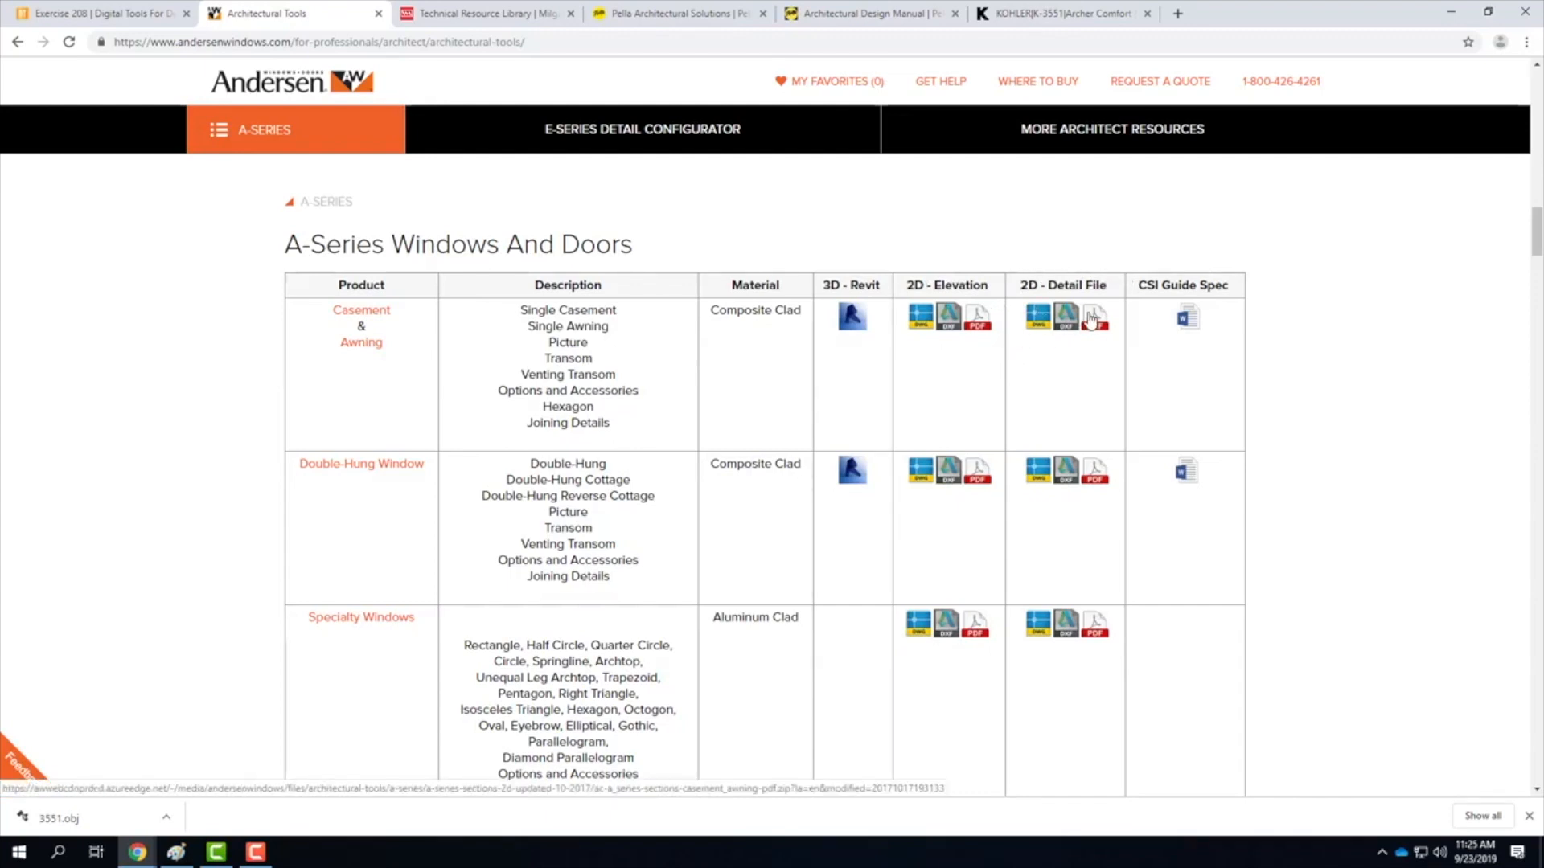
click(919, 320)
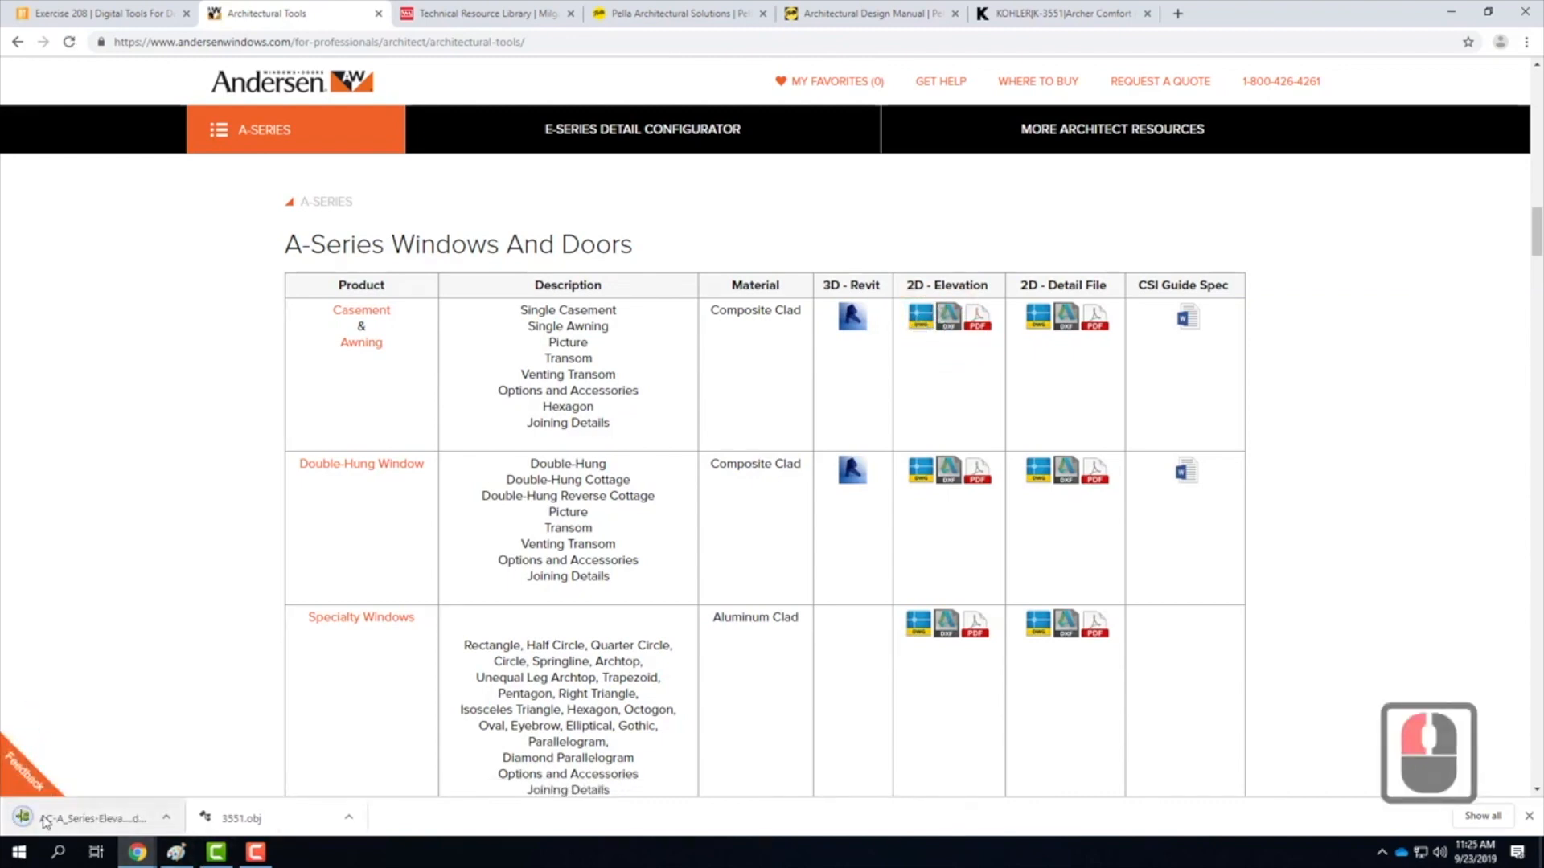
click(91, 821)
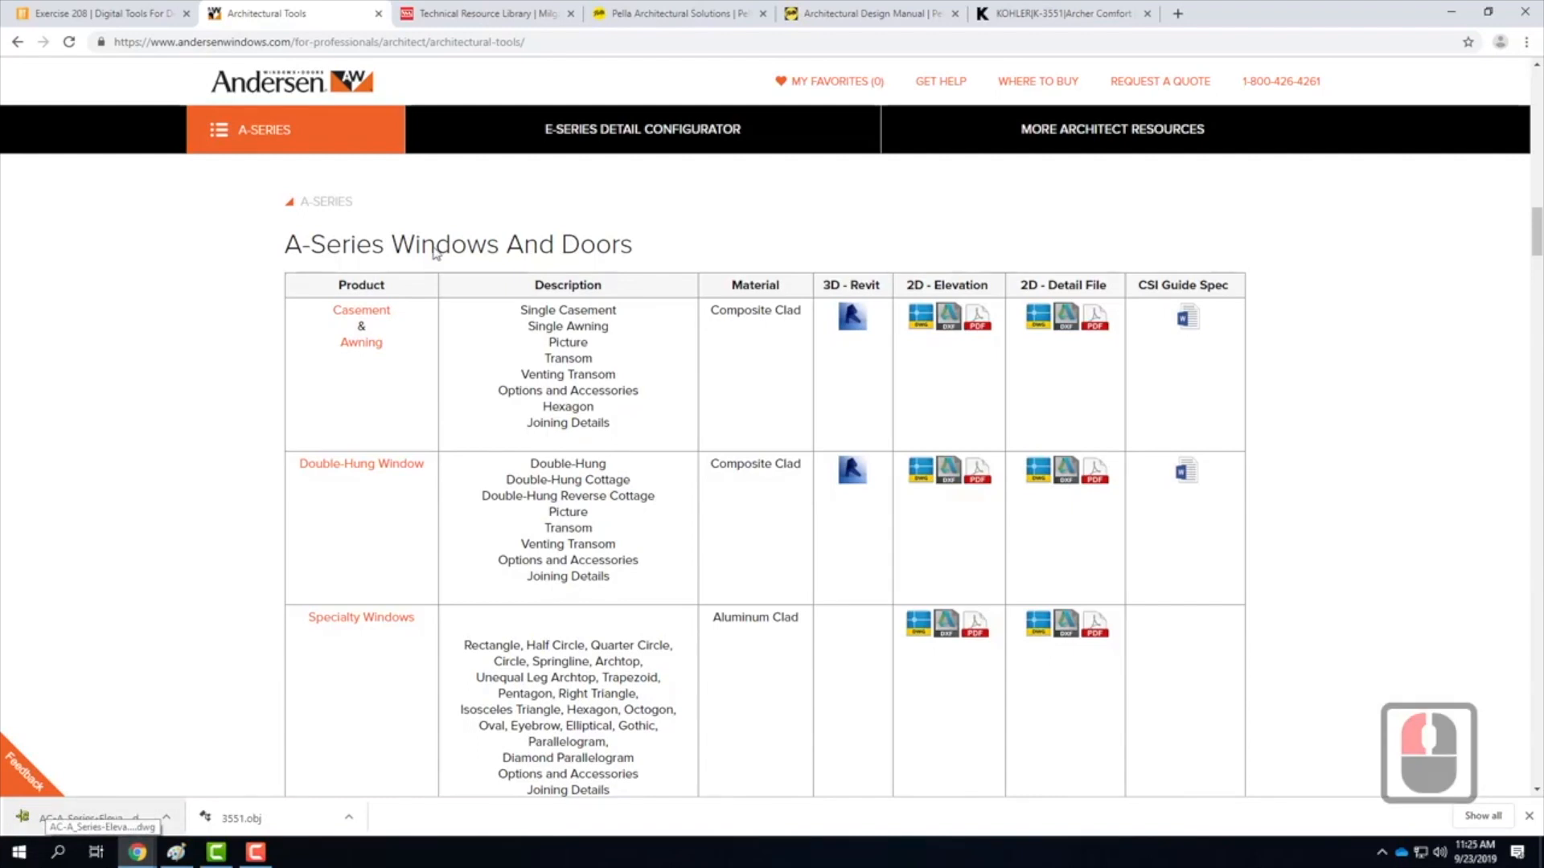
Download the 2D elevation DWG for the A-Series Frenchwood Inswing Doors and look over the 400 Series files
scroll(579, 378, down, 5)
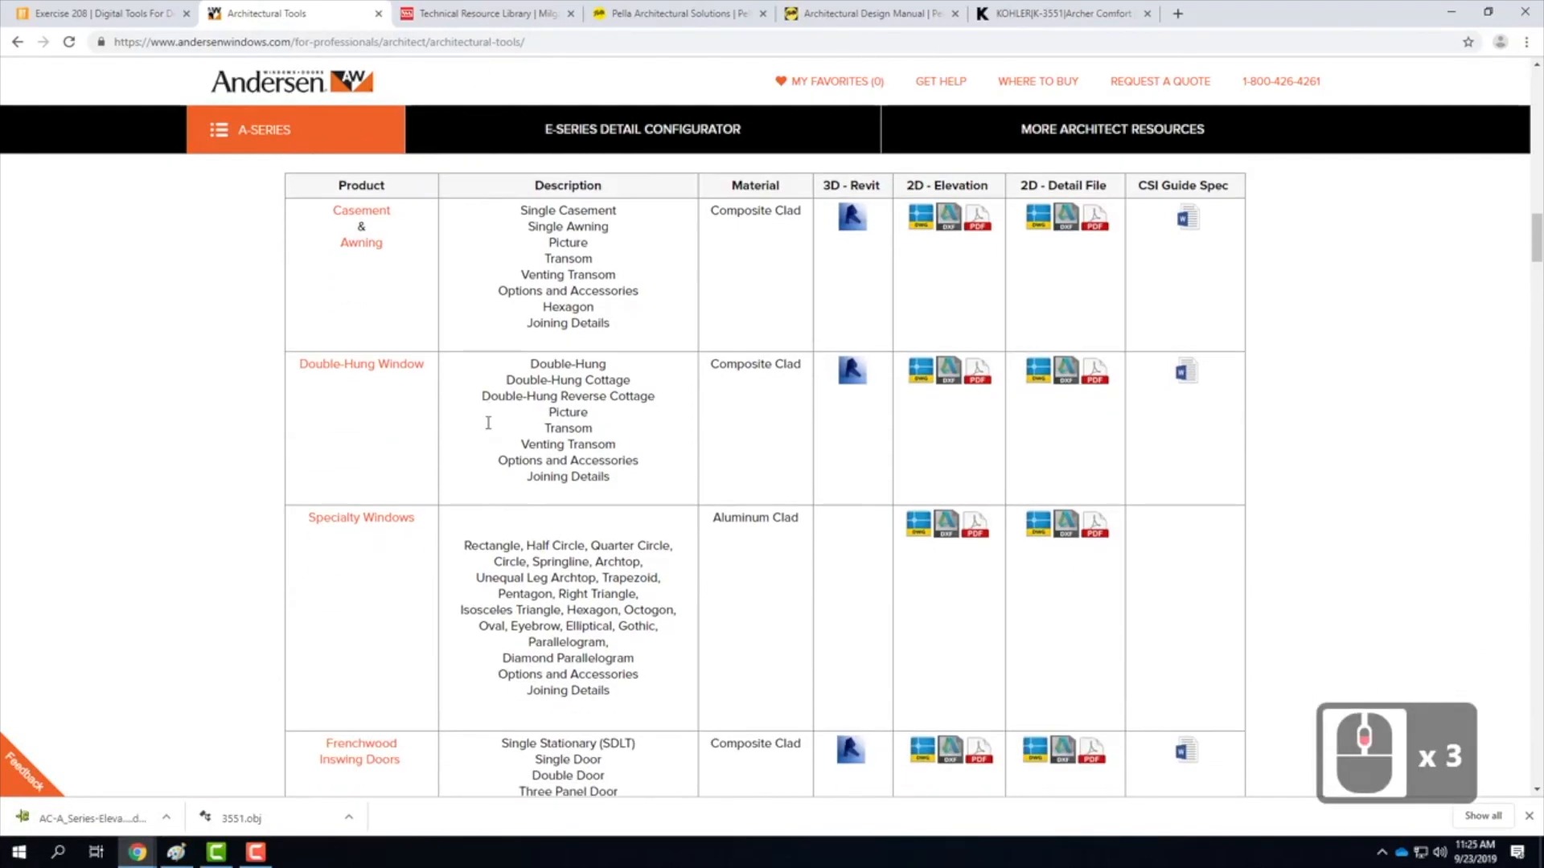
scroll(586, 429, down, 1)
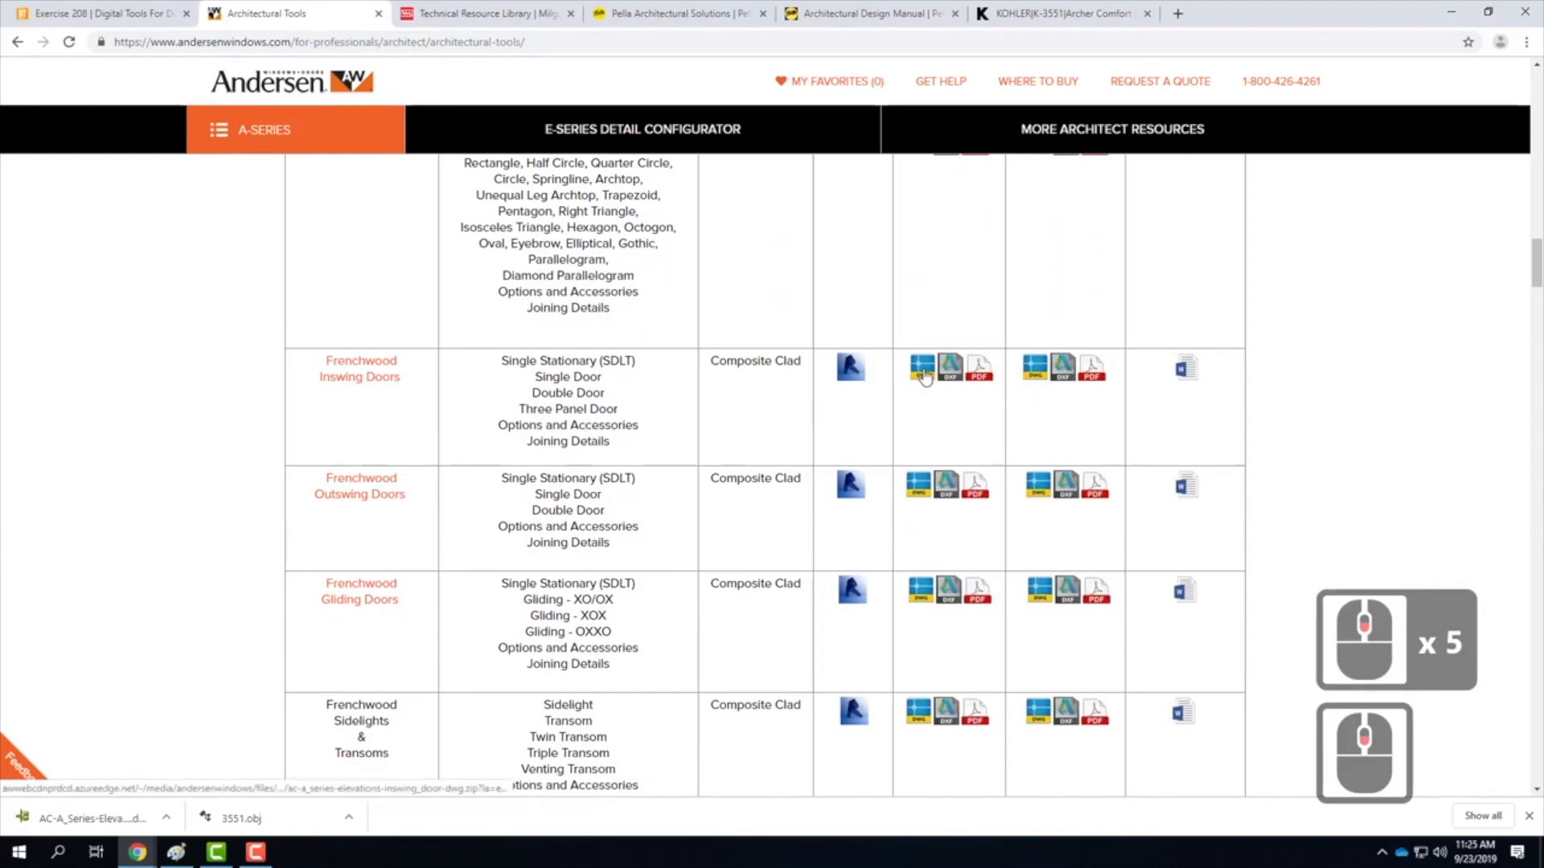
click(924, 373)
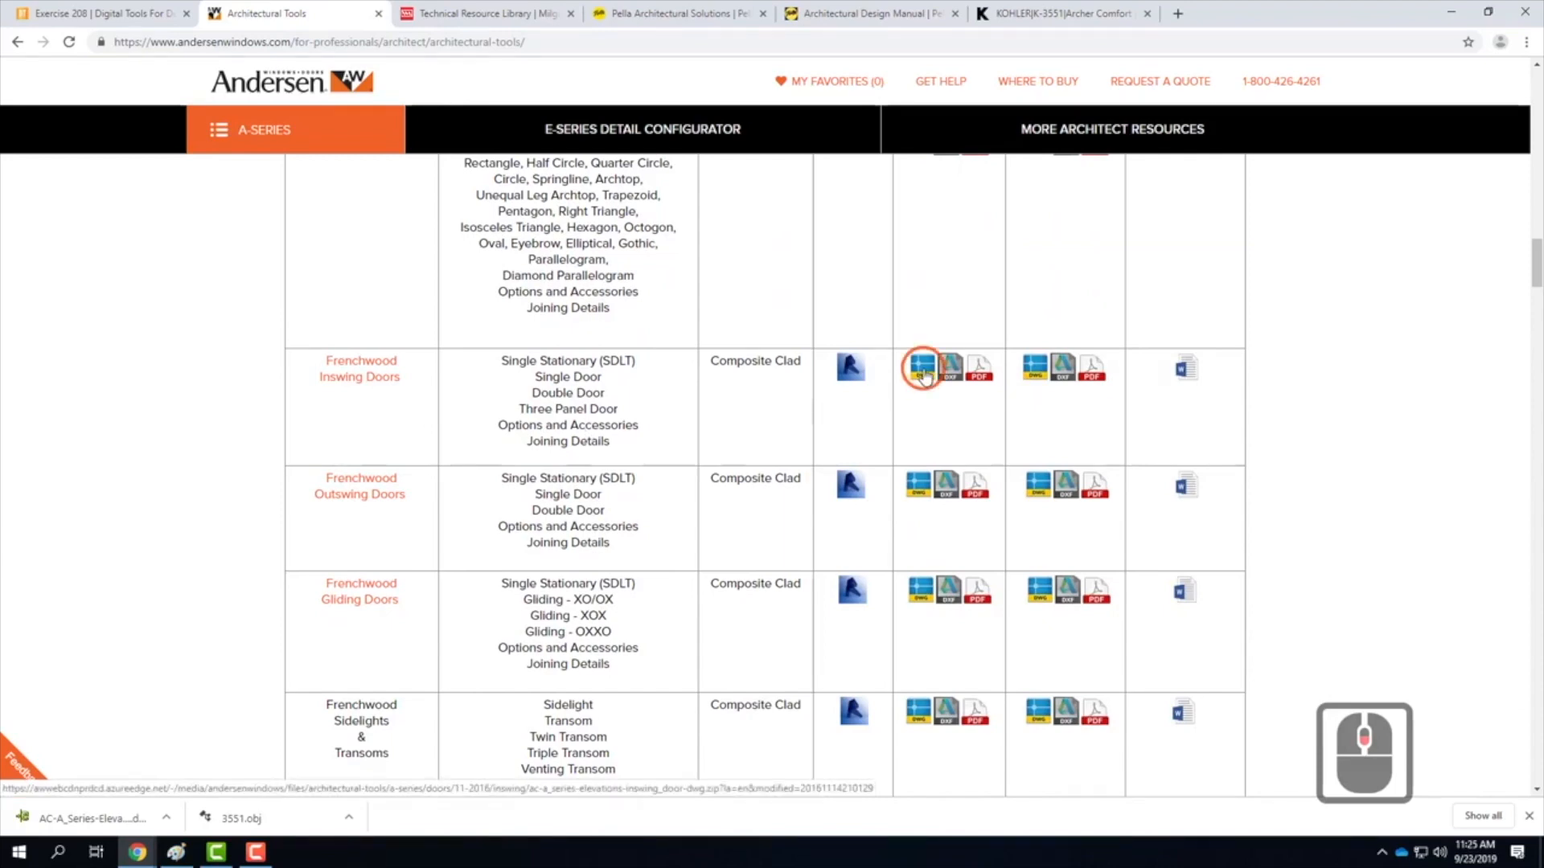
scroll(422, 434, down, 7)
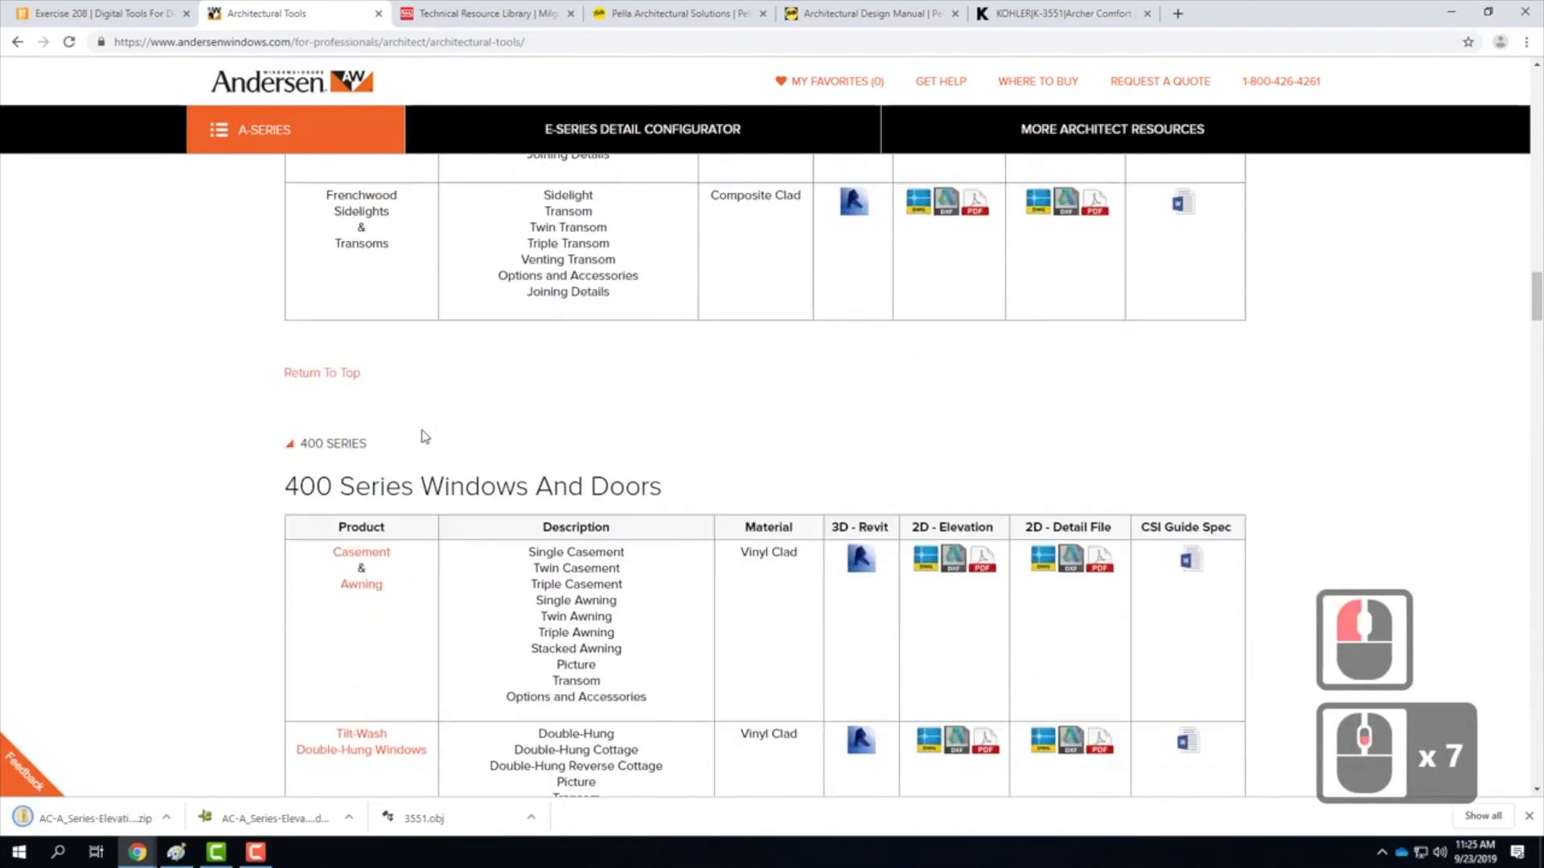
scroll(424, 437, down, 4)
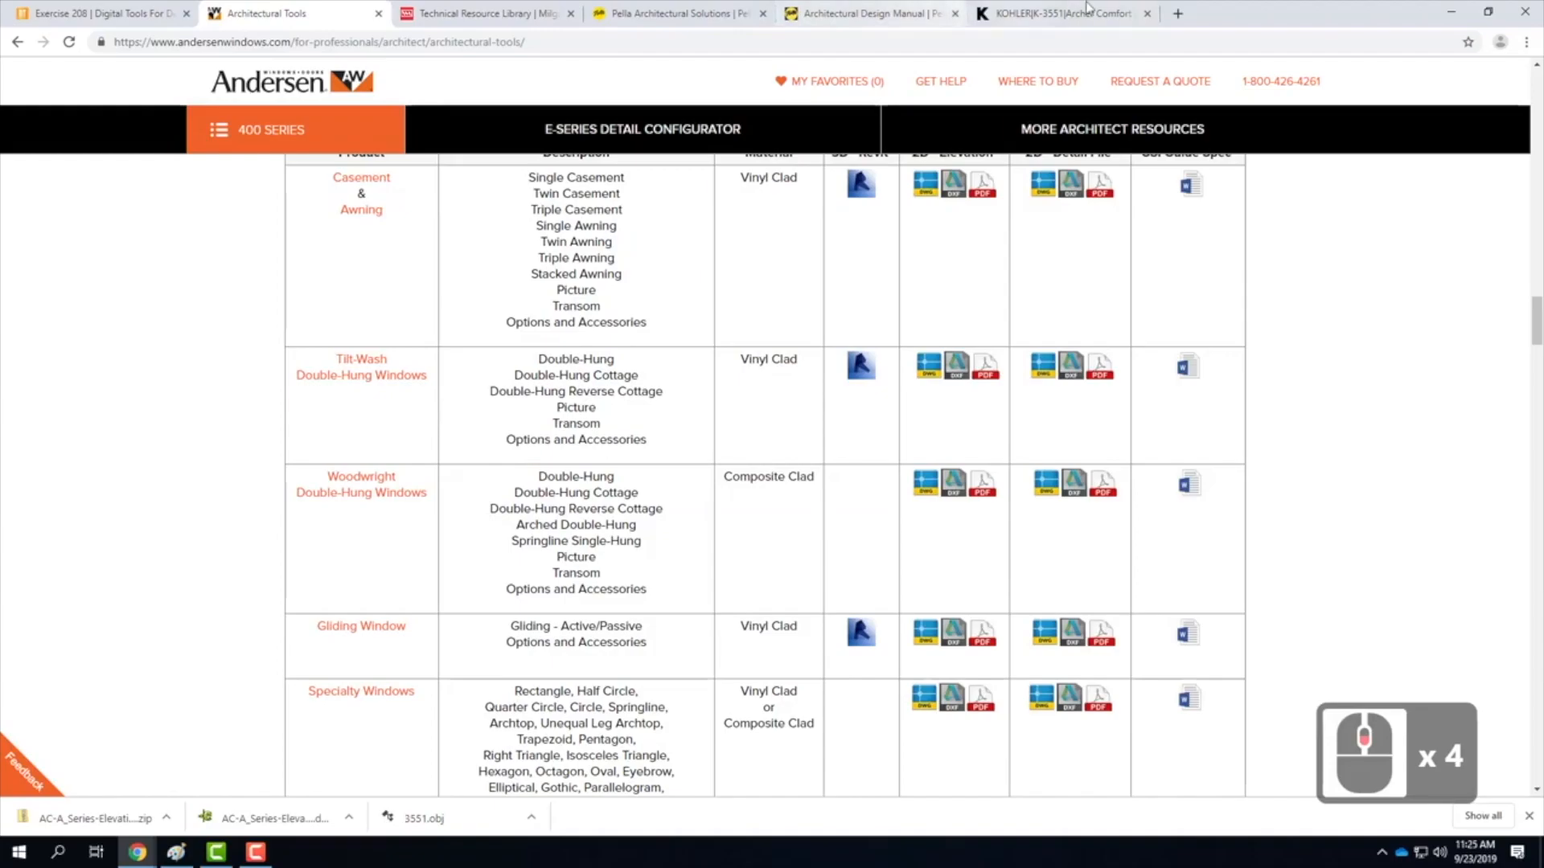
Switch to Rhino 6 and start a new model from the Large Objects - Inches template
click(1452, 12)
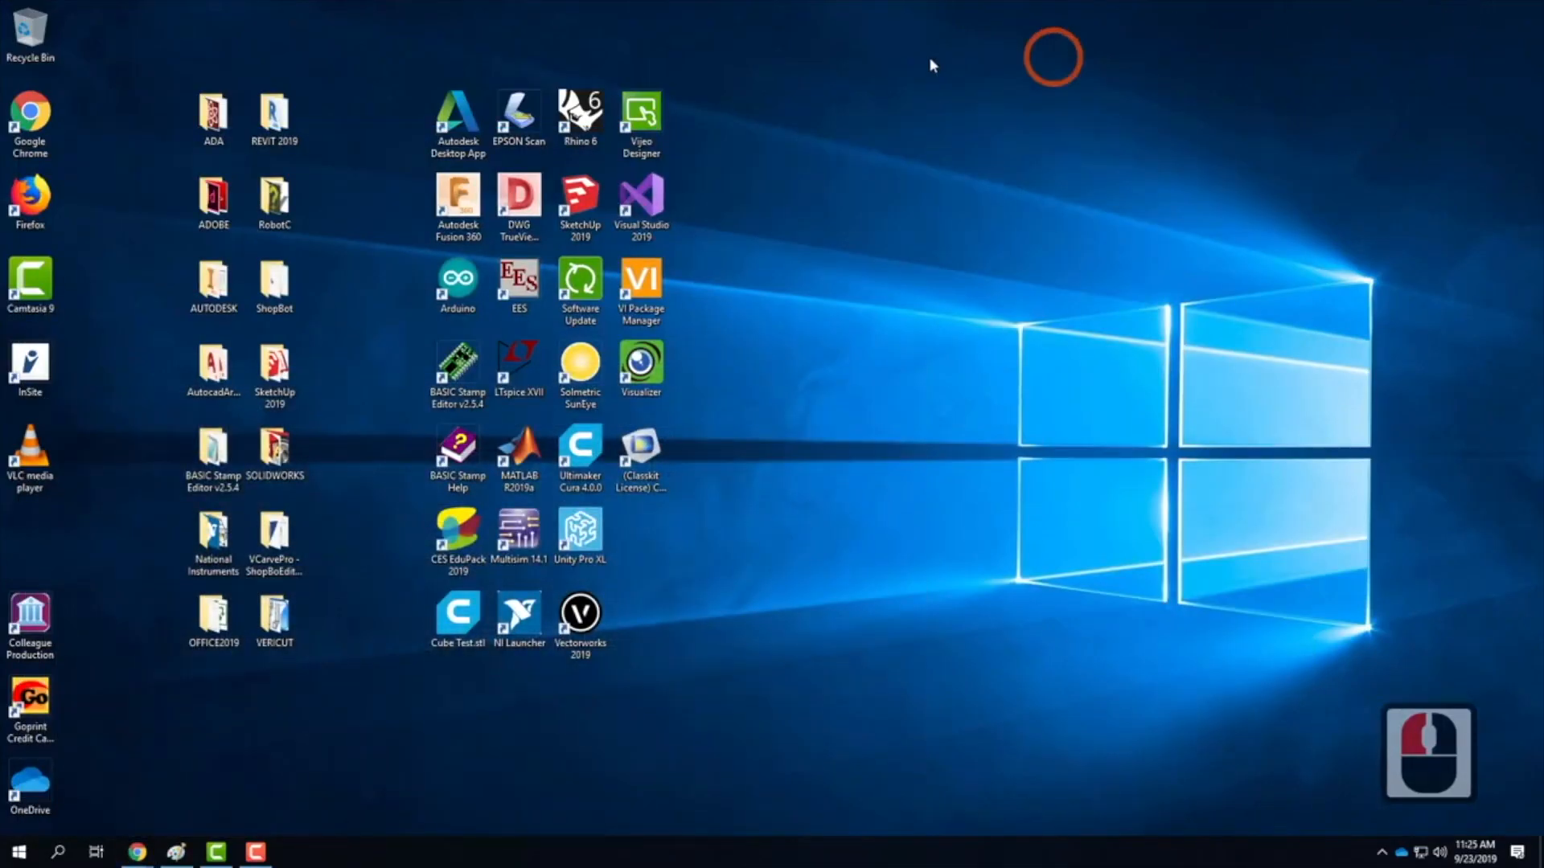
click(580, 119)
click(580, 119)
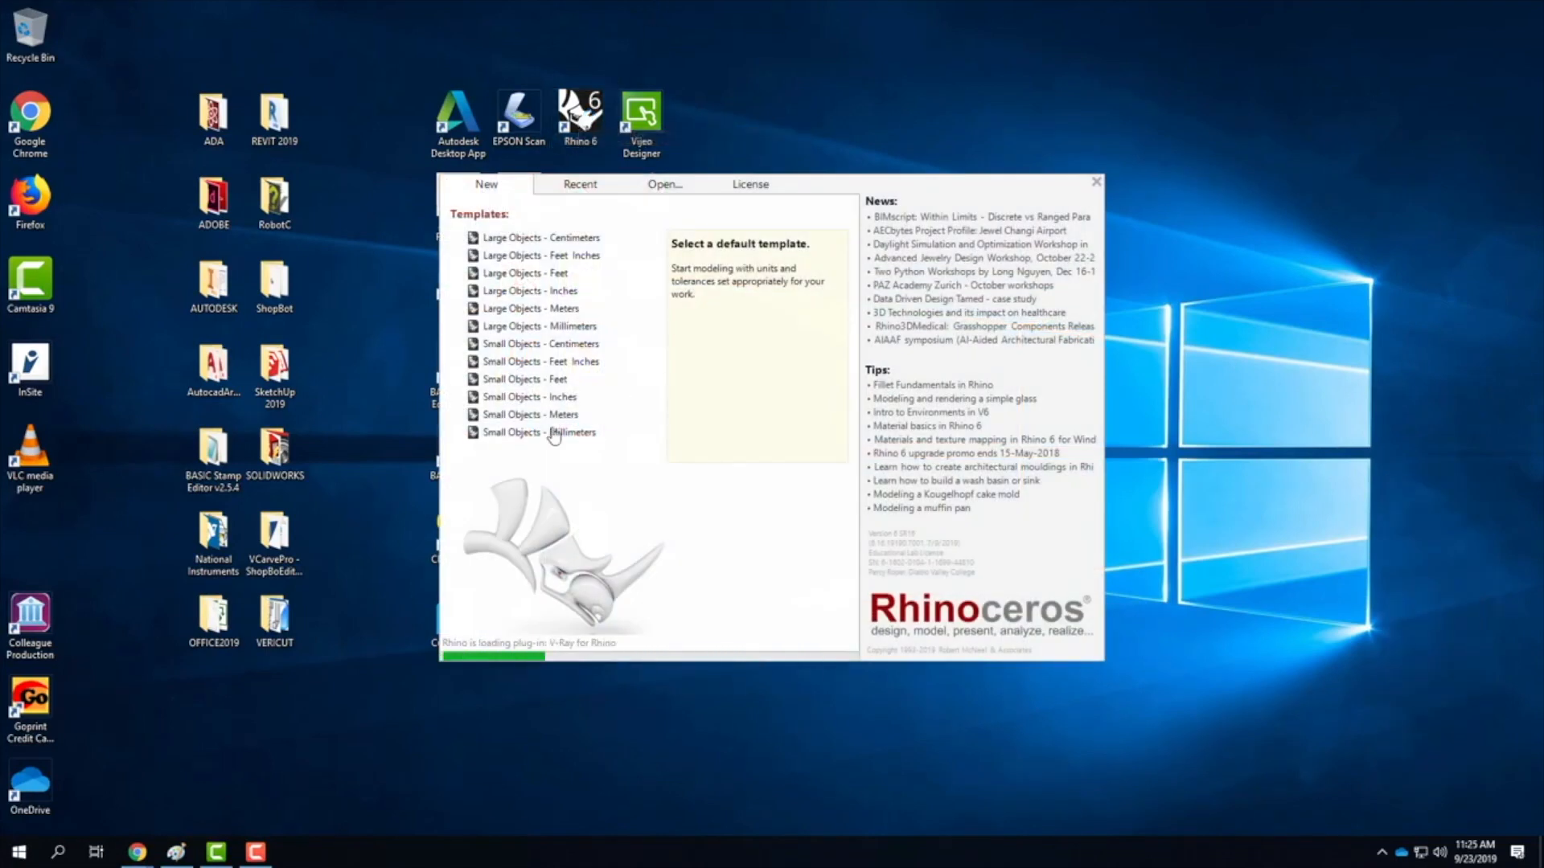
click(539, 292)
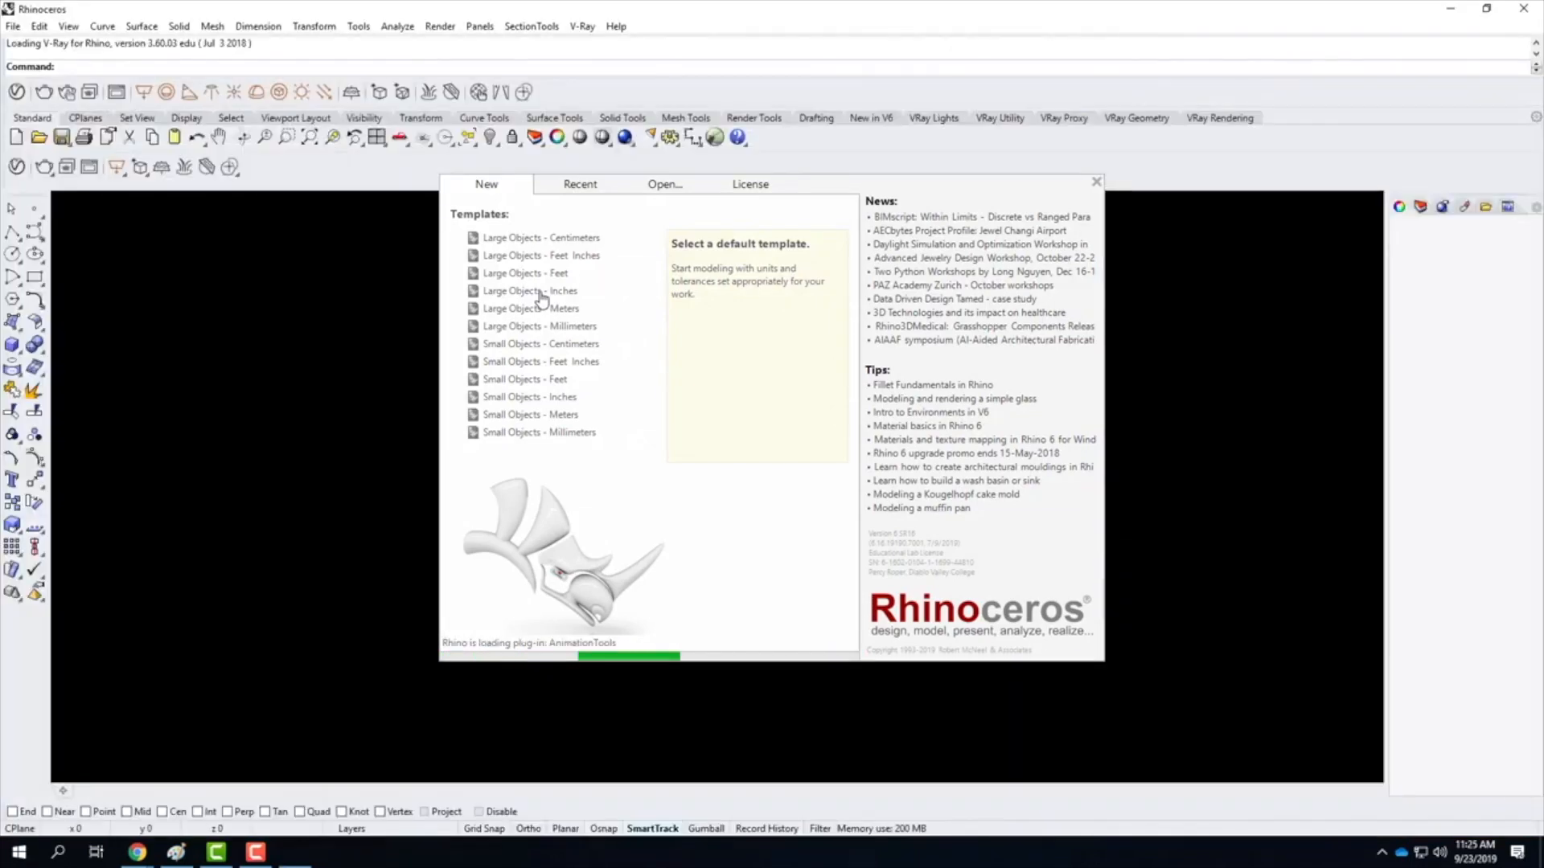
click(539, 294)
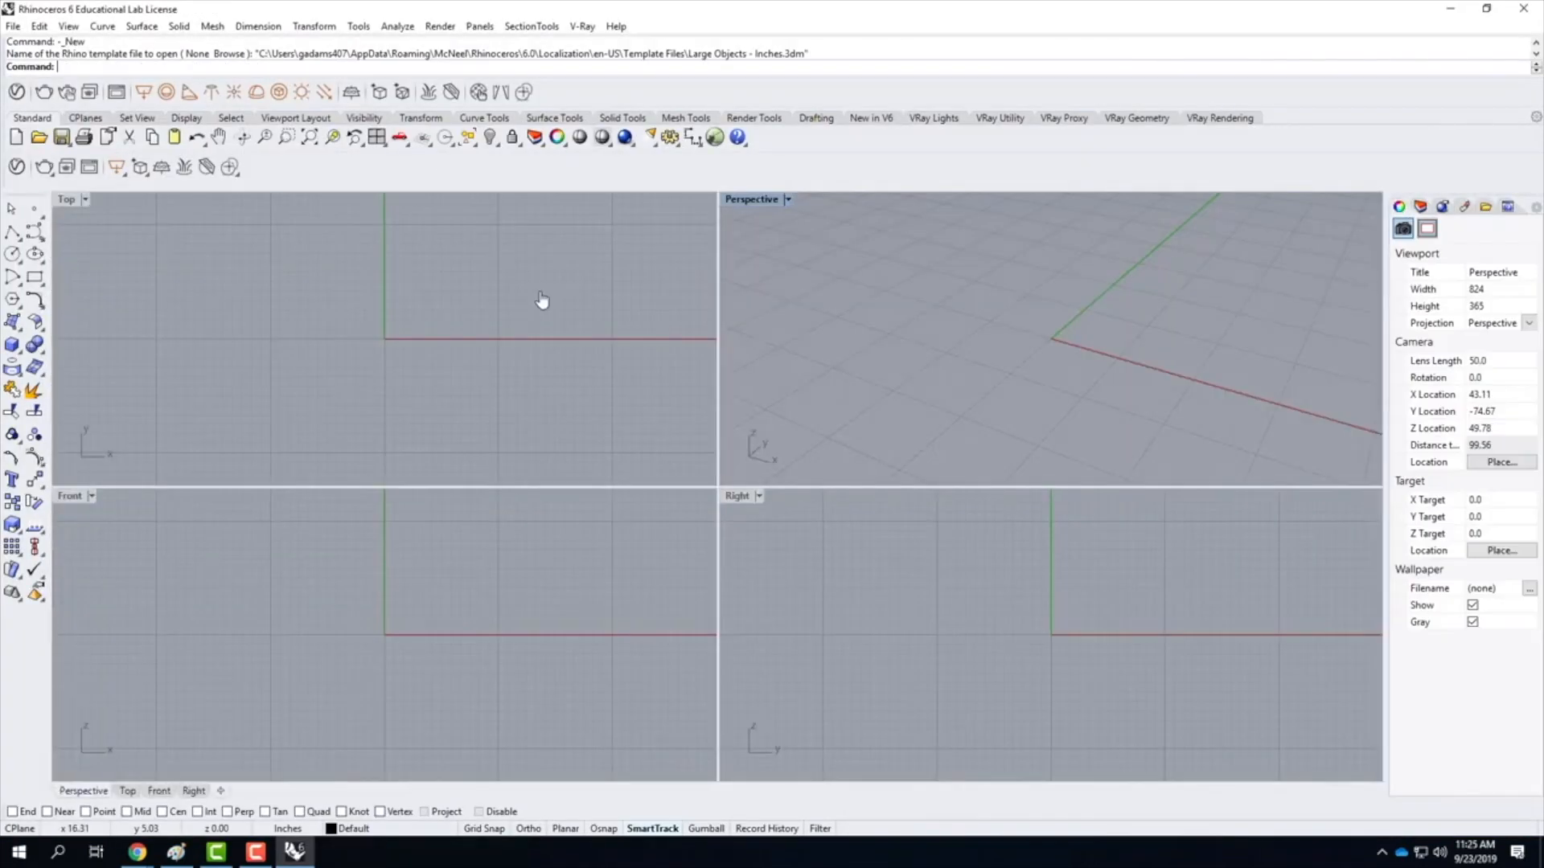
Import AC-A_Series-Elevations-Casement_Awning-dwg.dwg from the Downloads folder, keeping model and layout units in inches
click(13, 26)
click(13, 26)
click(39, 26)
mouse_move(14, 27)
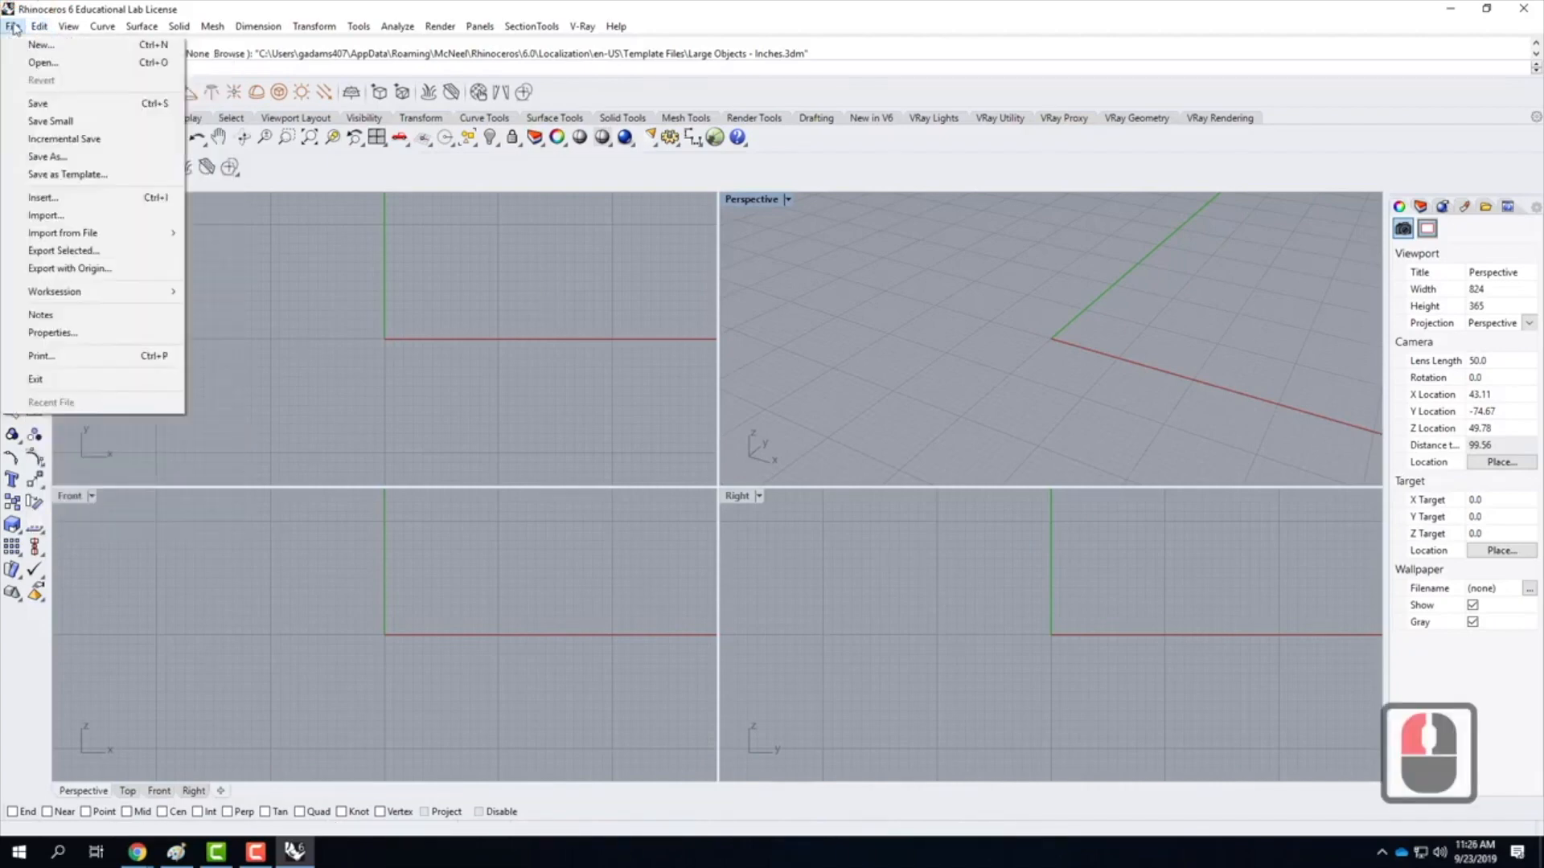
click(50, 224)
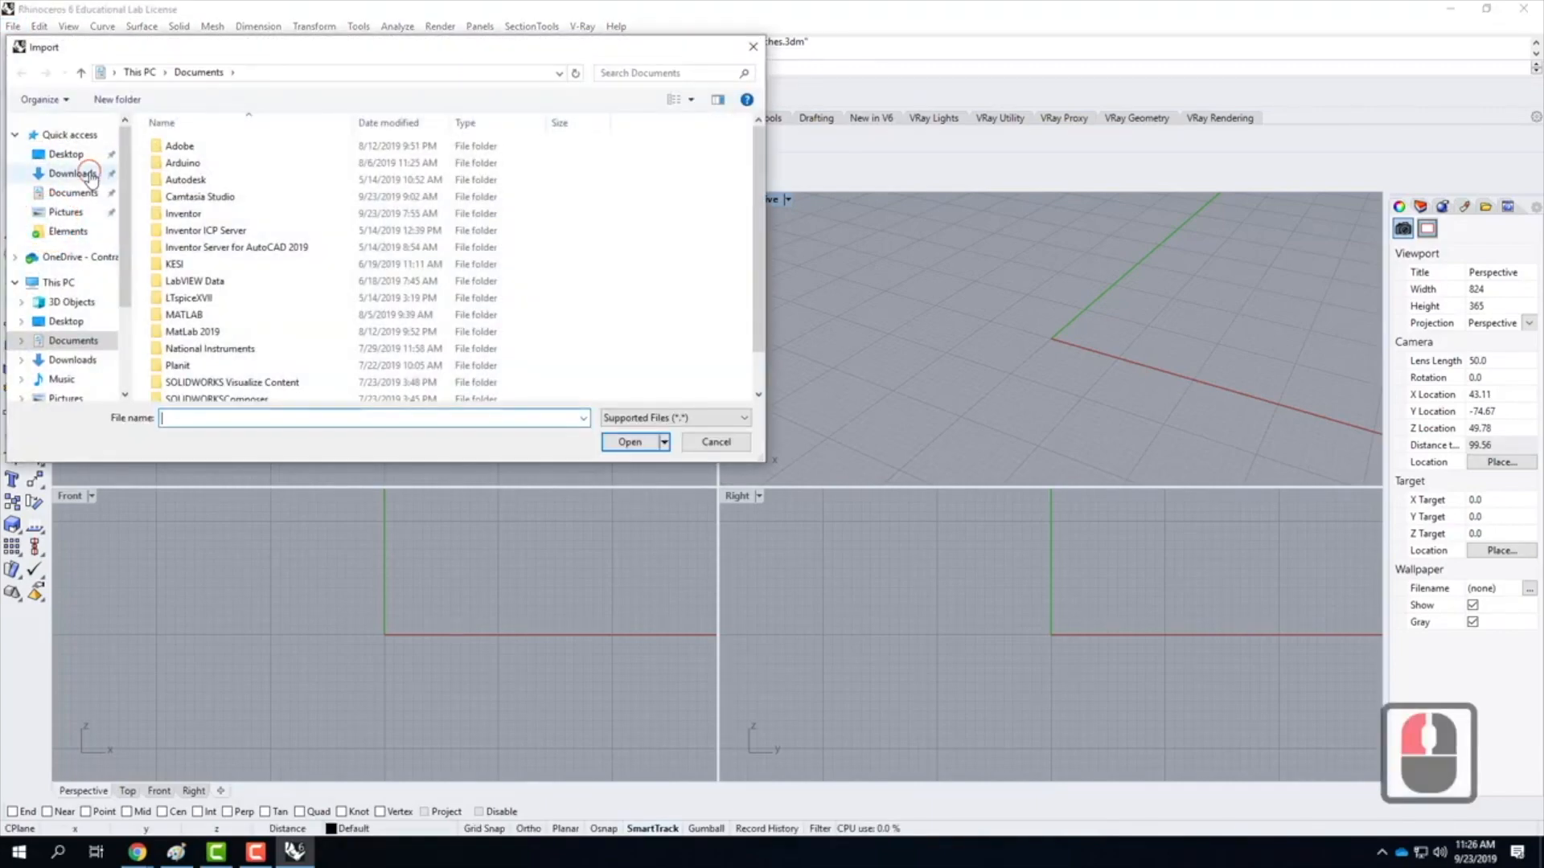
click(72, 174)
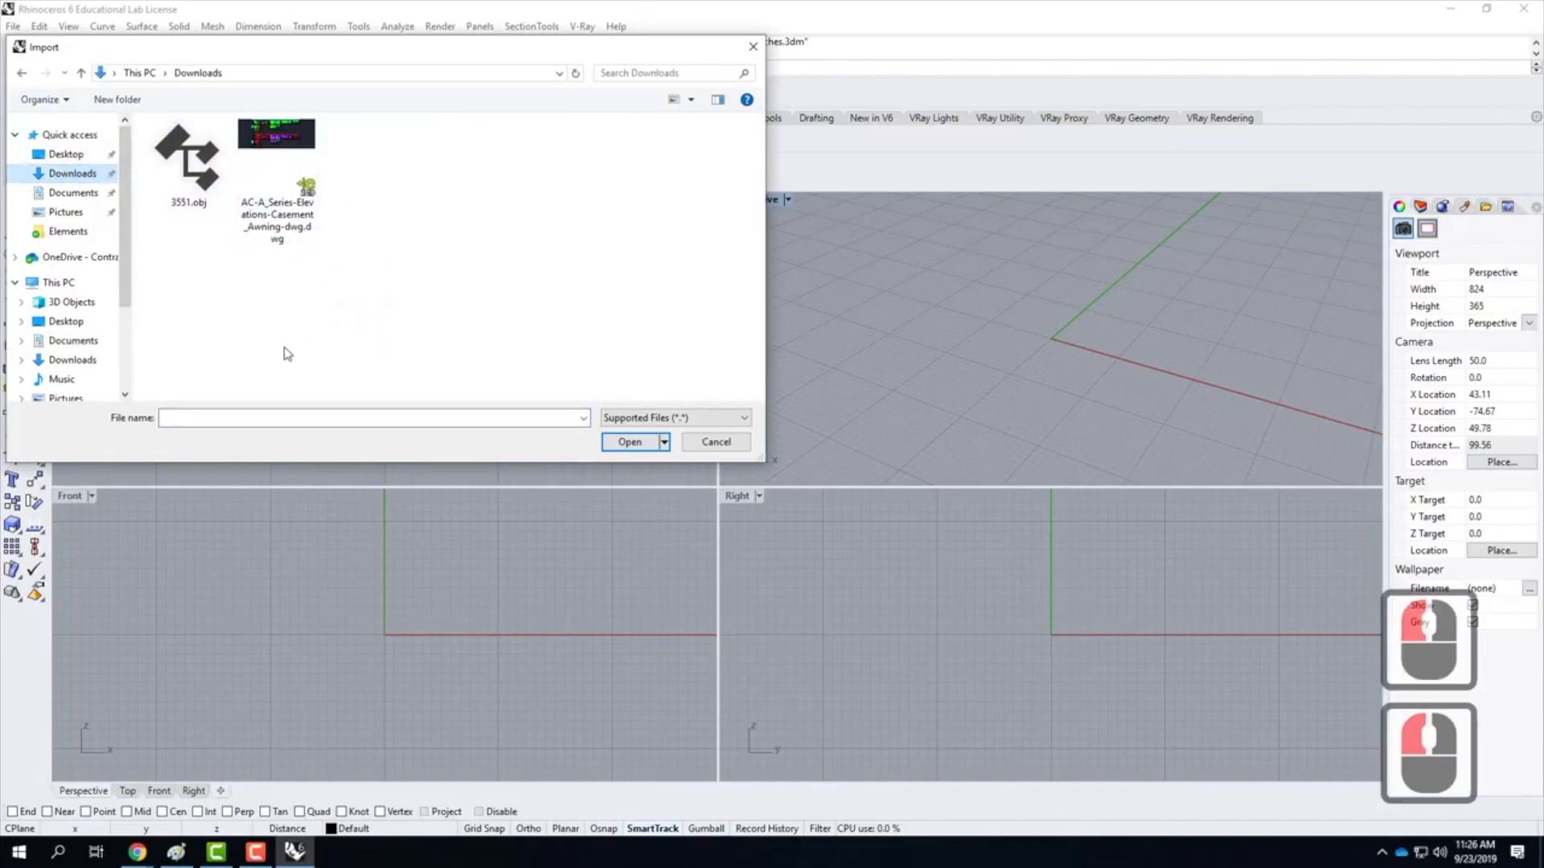
click(286, 171)
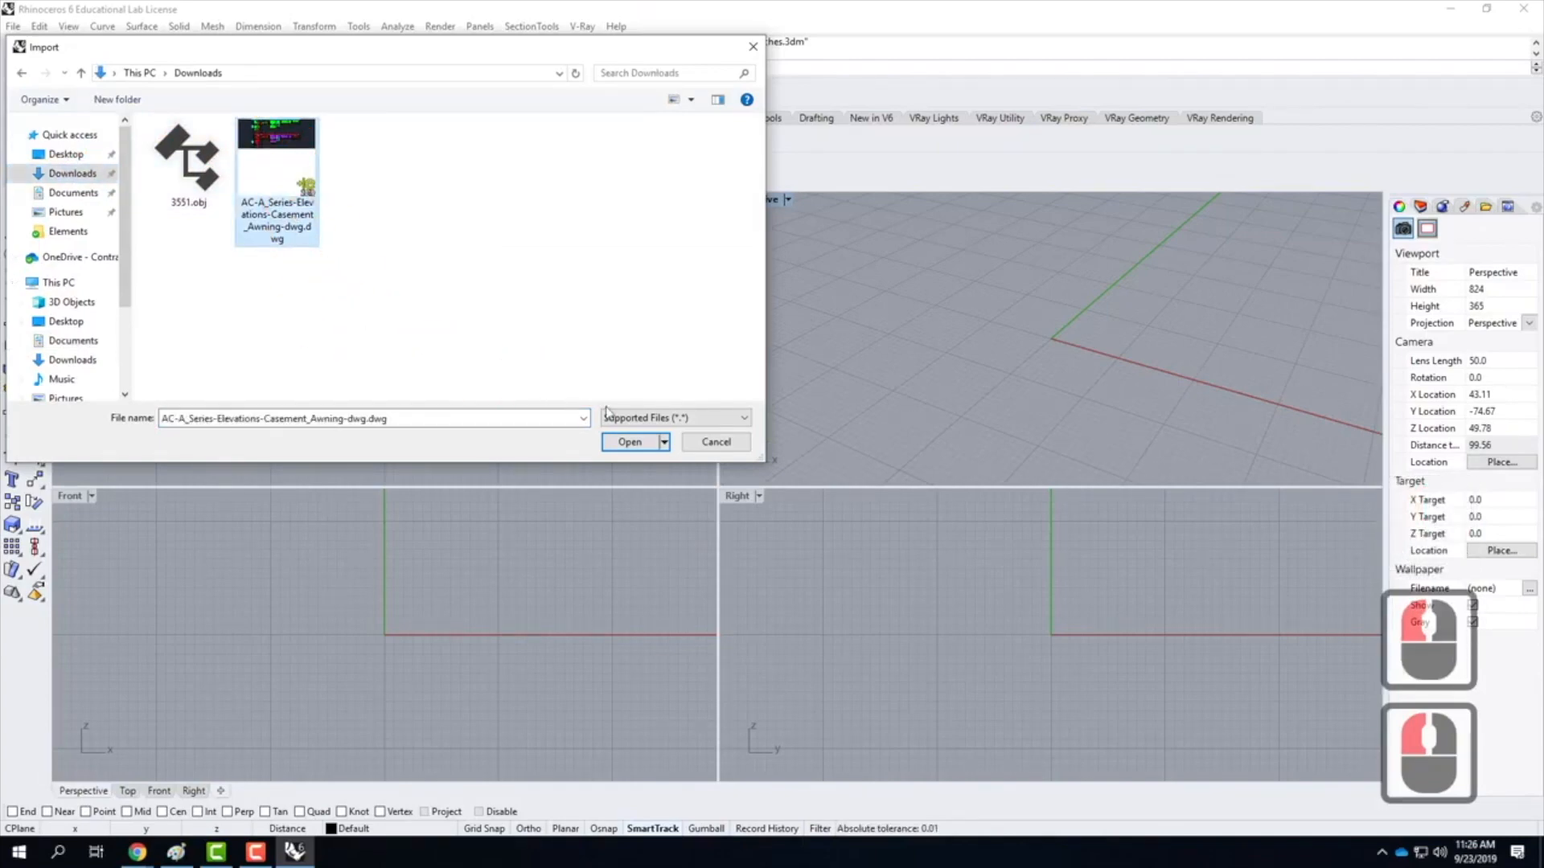
click(629, 442)
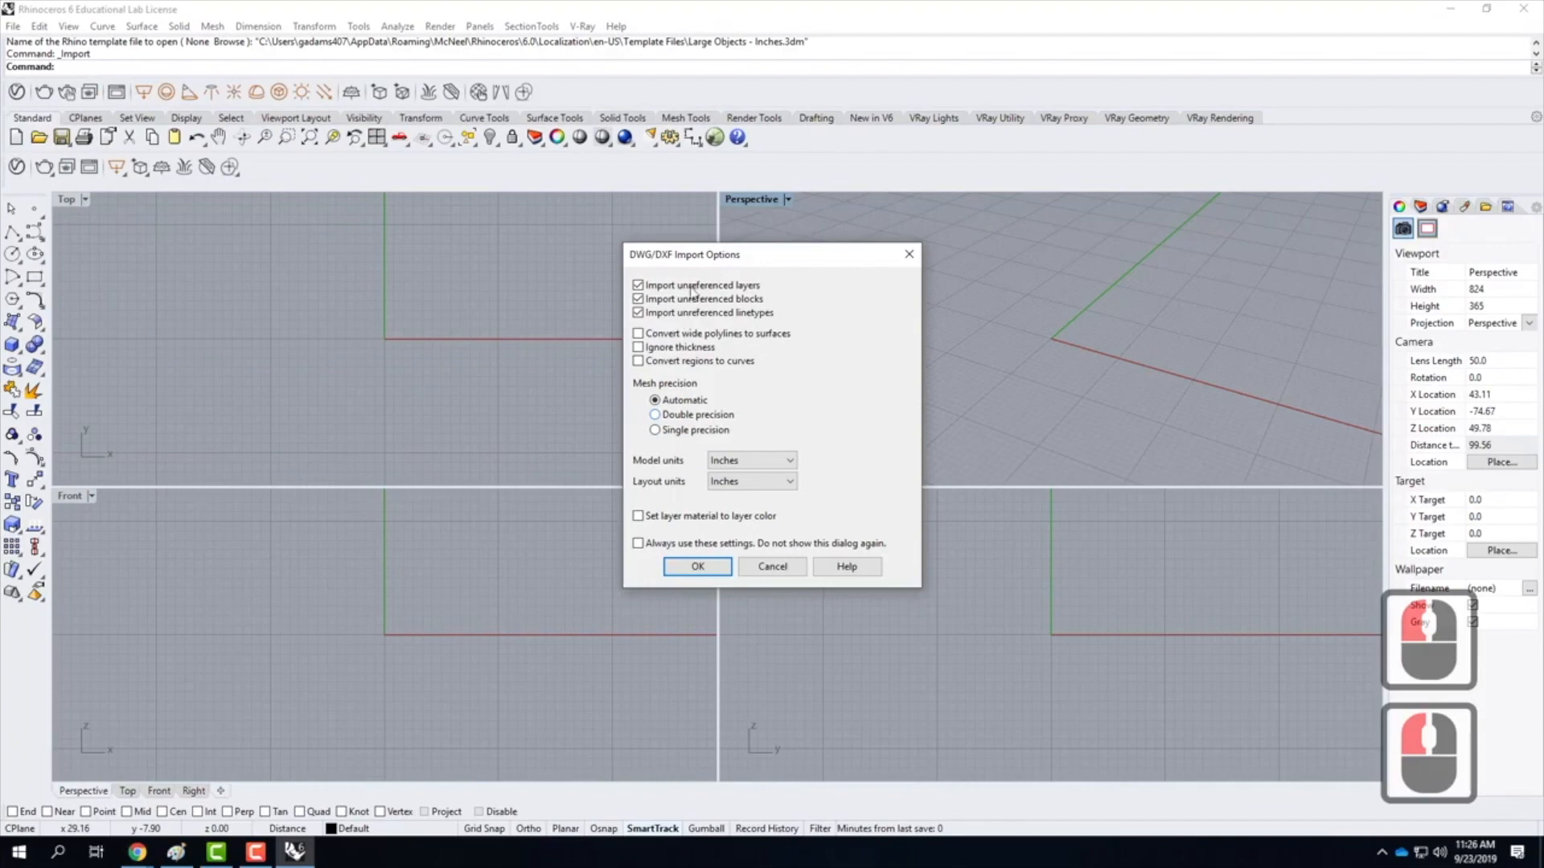
drag(693, 255, 455, 251)
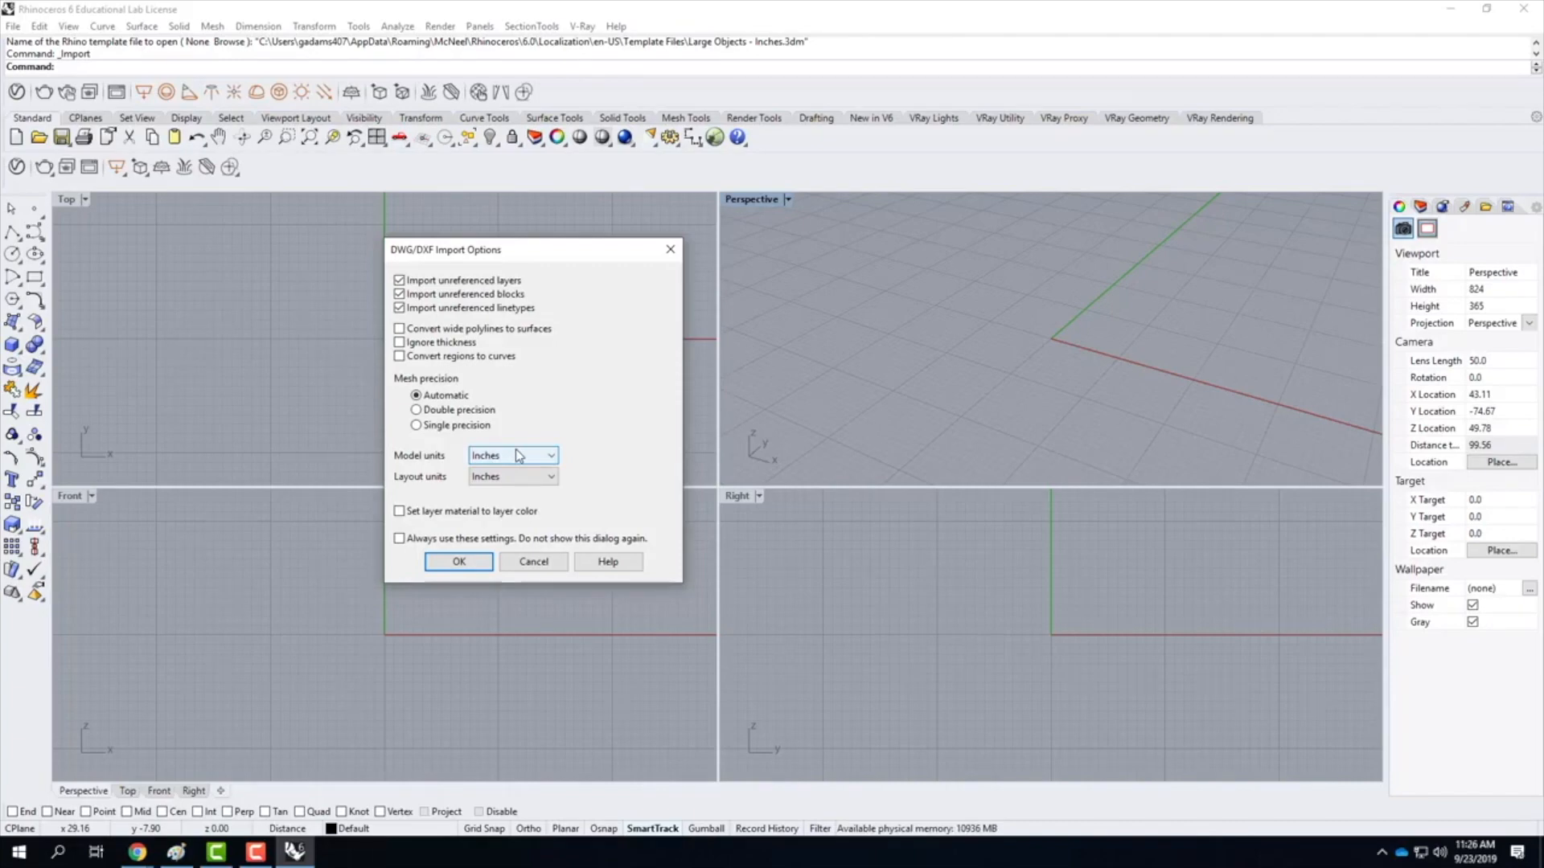
click(468, 561)
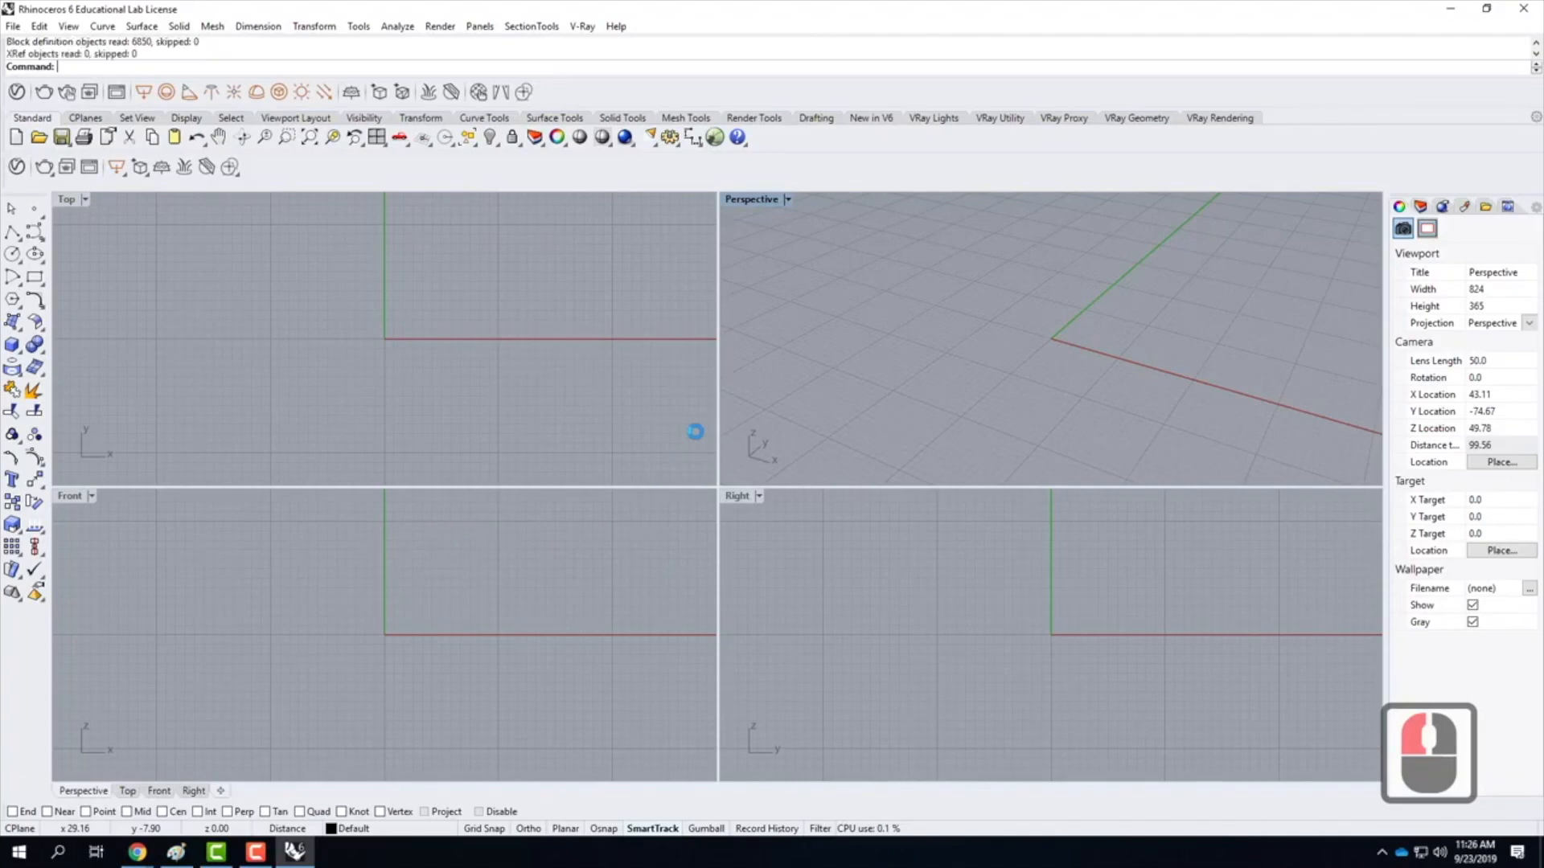
Maximize the Perspective viewport, bring the whole imported drawing into view and deselect its geometry
double_click(762, 201)
scroll(533, 571, down, 18)
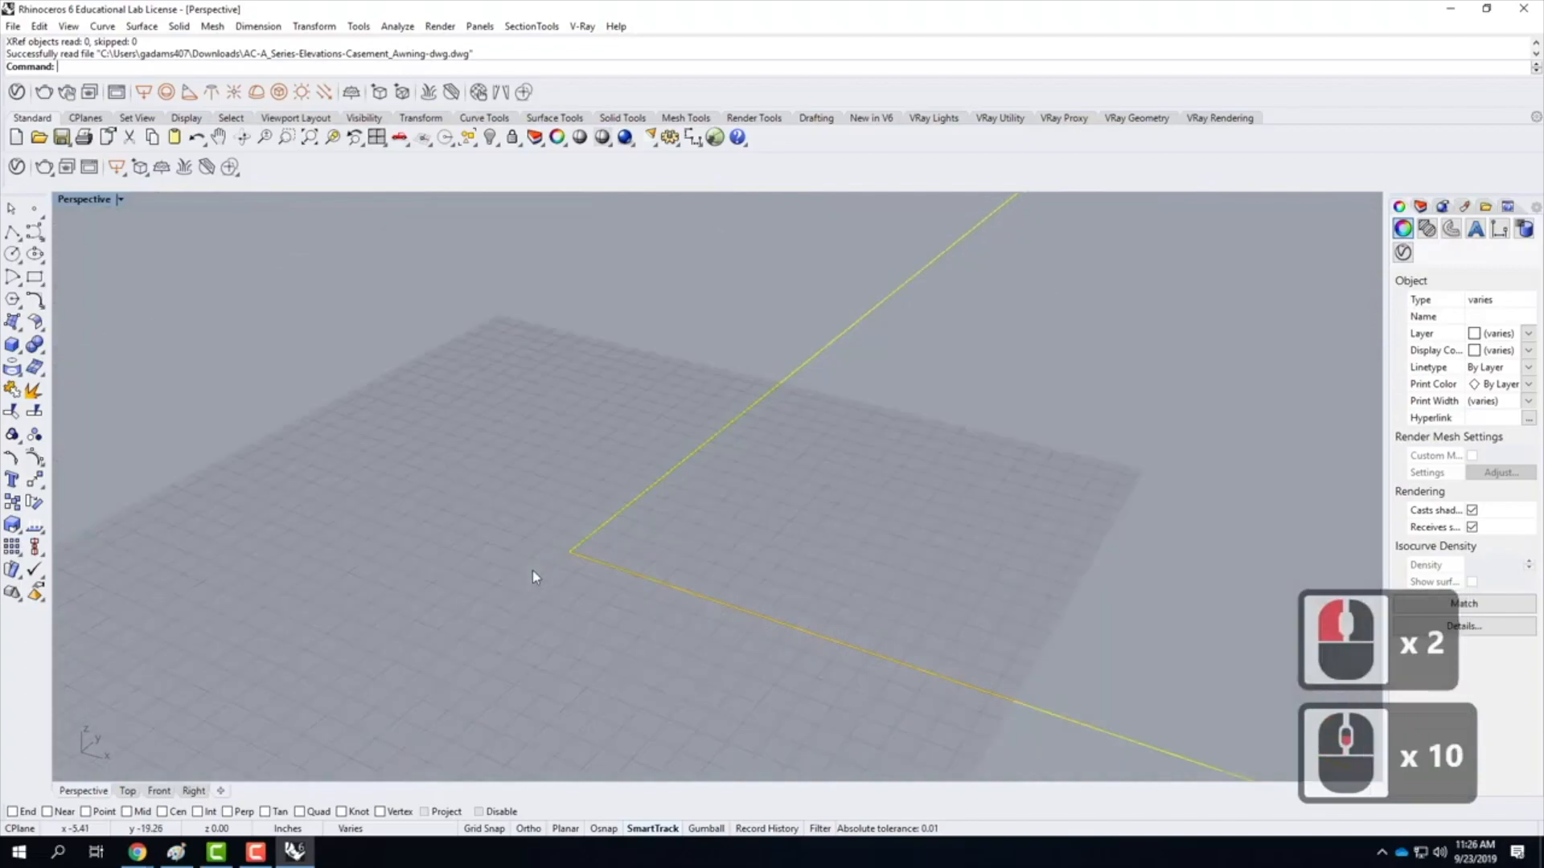
scroll(490, 581, down, 10)
right_drag(586, 534, 828, 536)
click(975, 437)
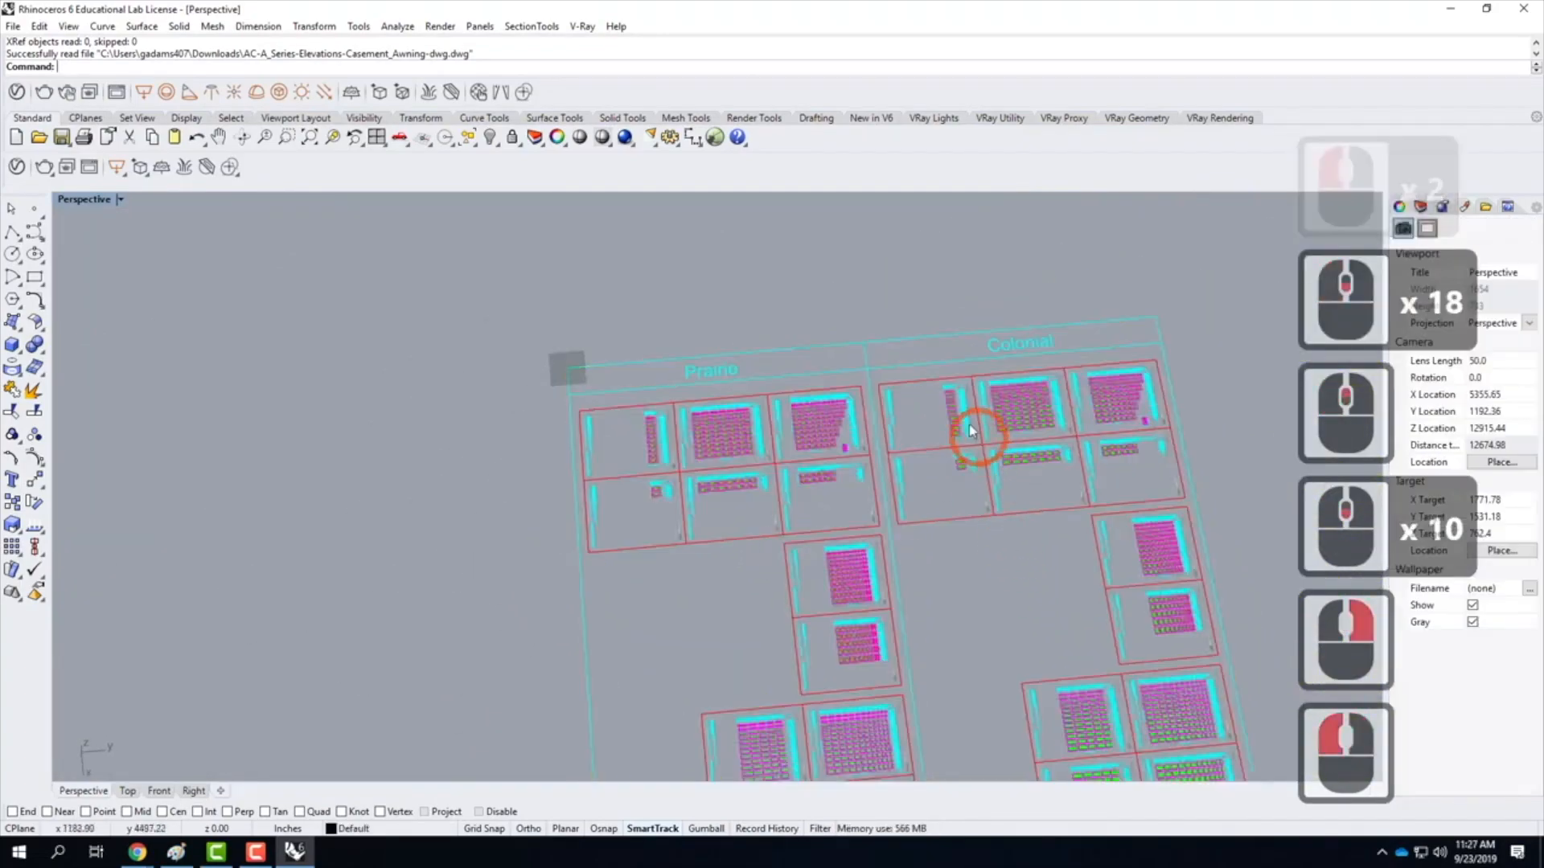
Examine the window elevation sheets in the Colonial and Prairie groups, both as an overview and up close
scroll(917, 410, up, 5)
scroll(852, 475, down, 4)
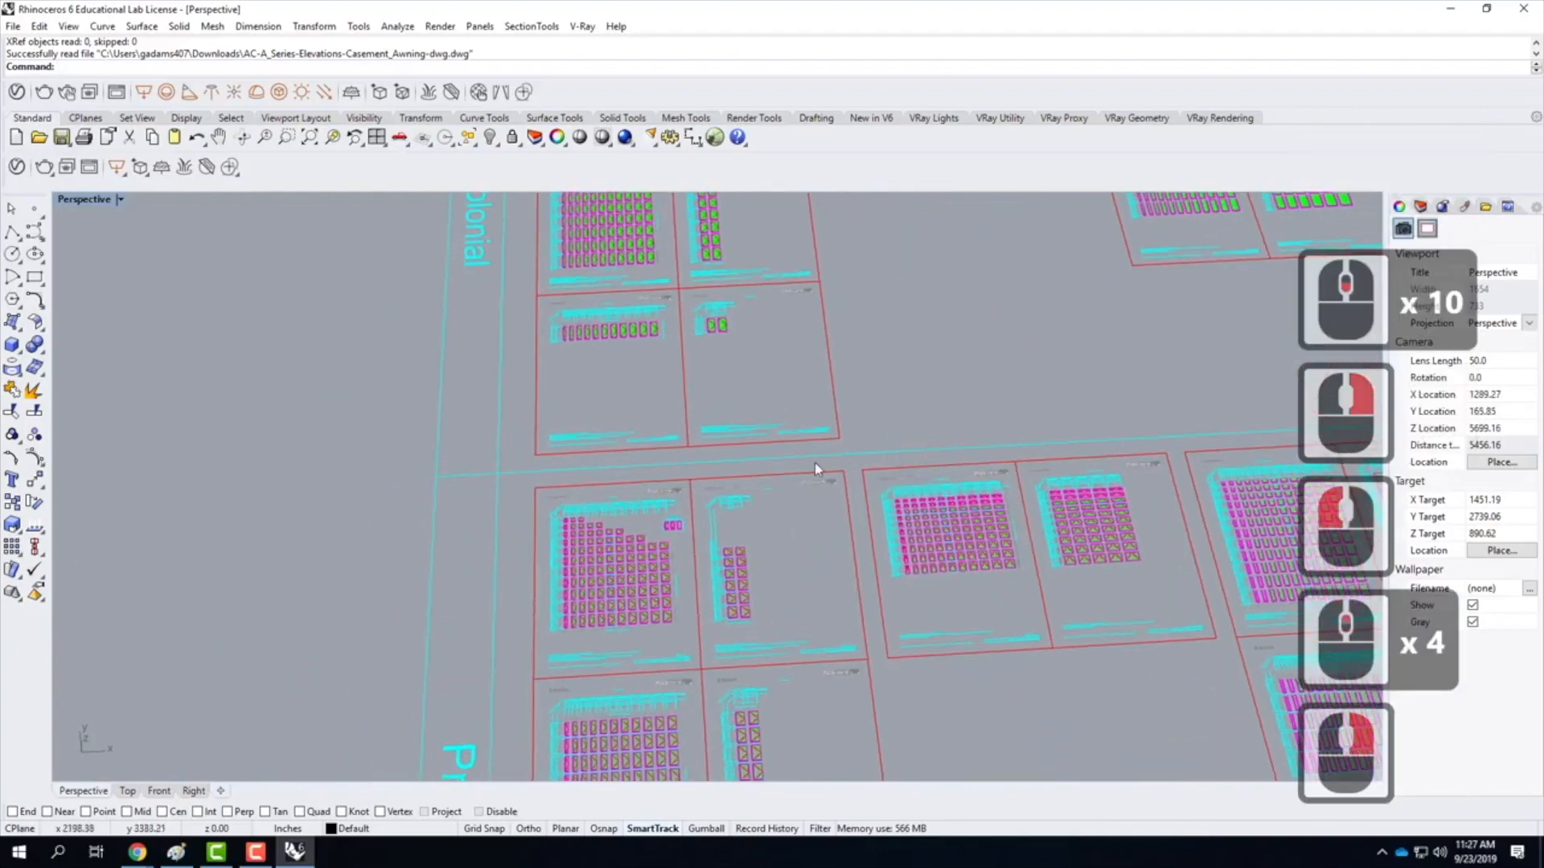
right_drag(814, 461, 679, 579)
scroll(679, 579, down, 4)
scroll(981, 346, up, 17)
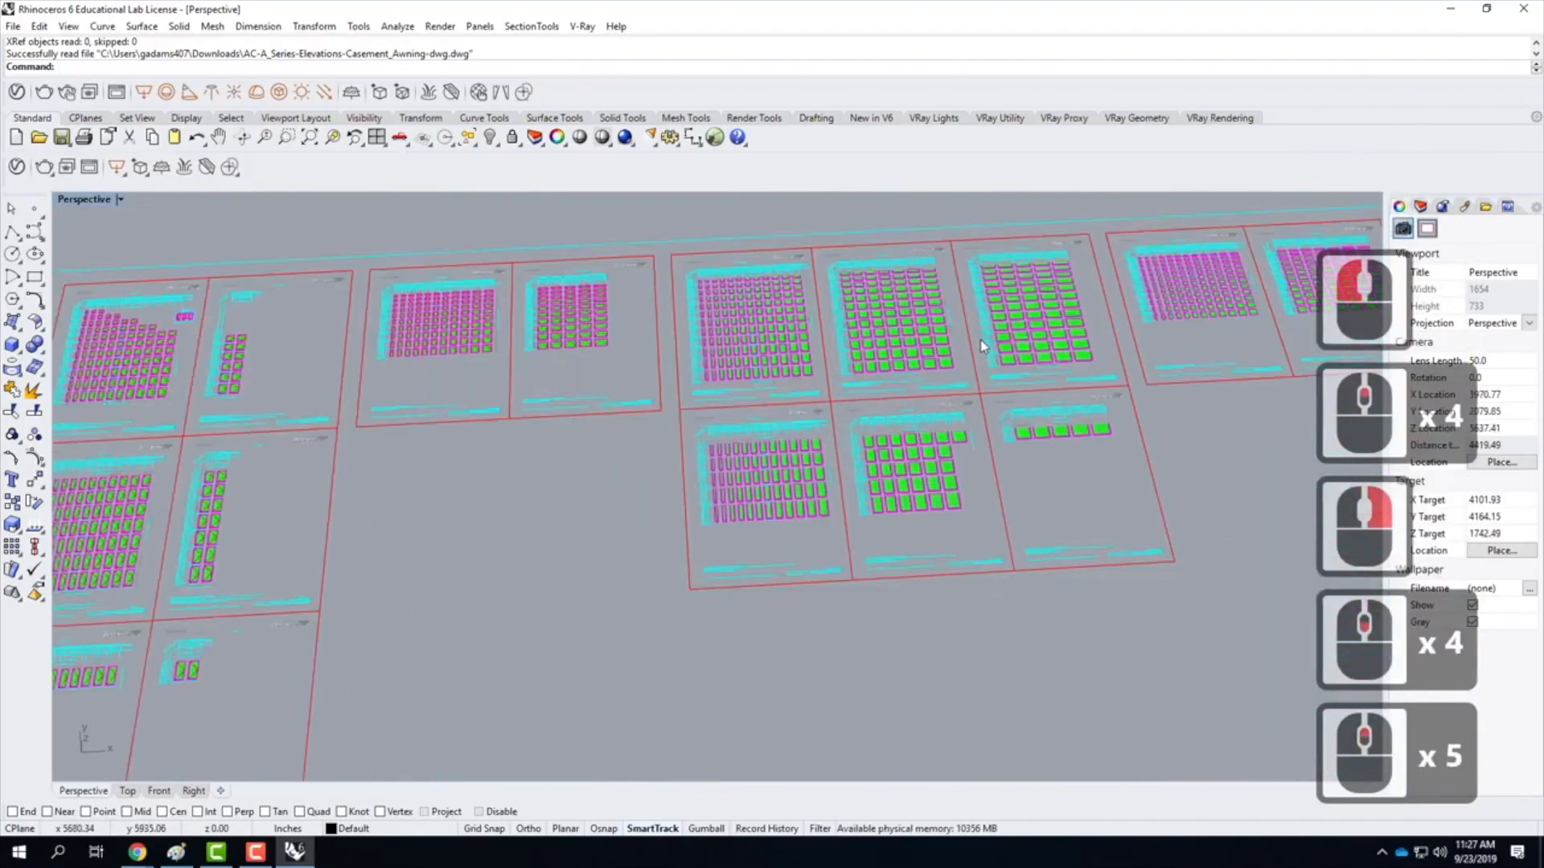
scroll(936, 516, up, 4)
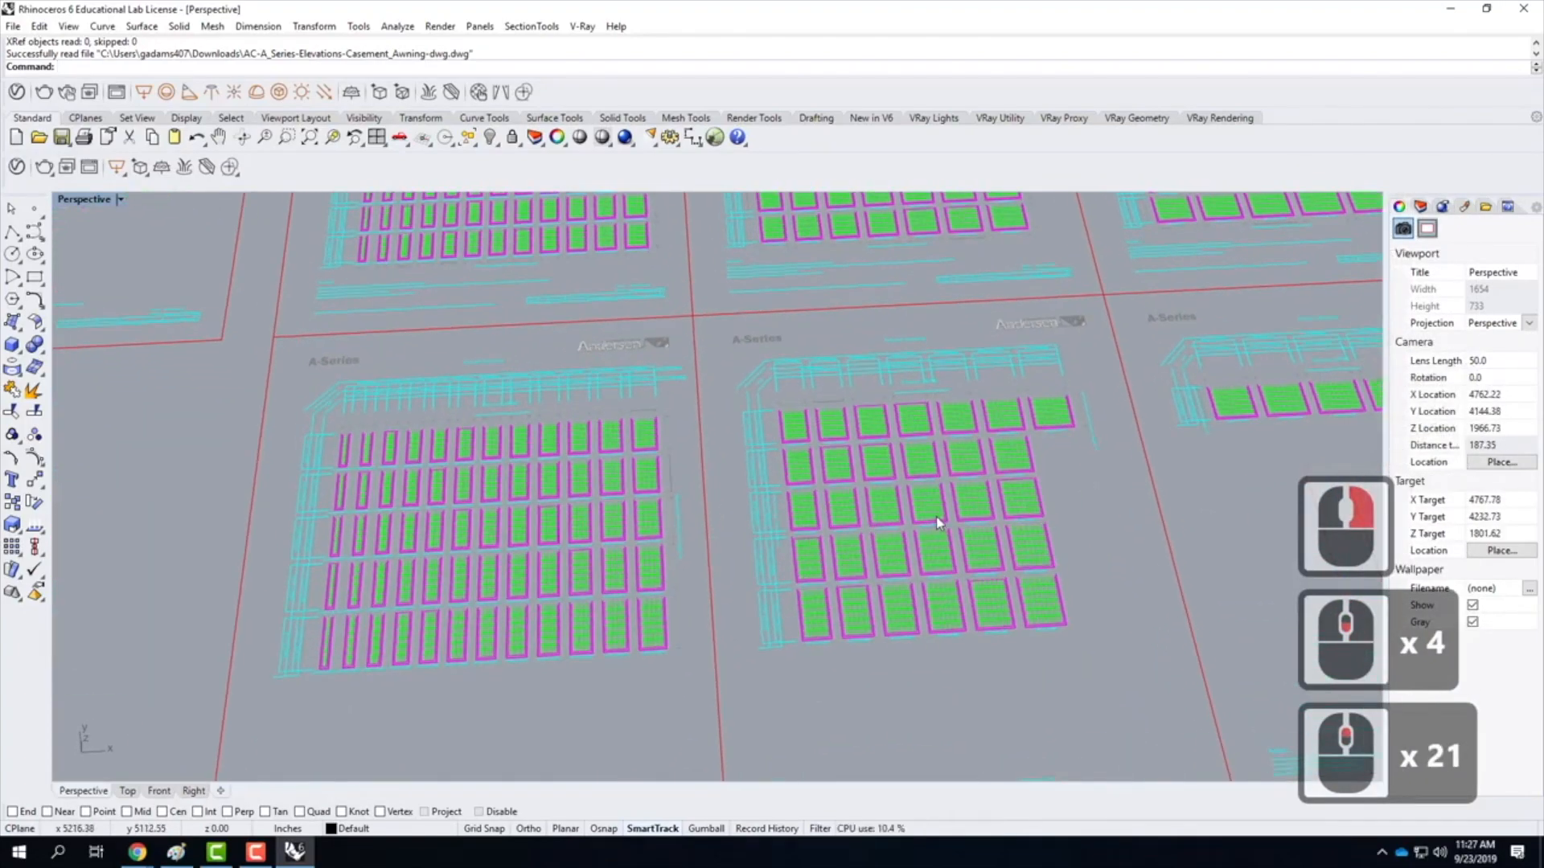
scroll(1032, 433, down, 20)
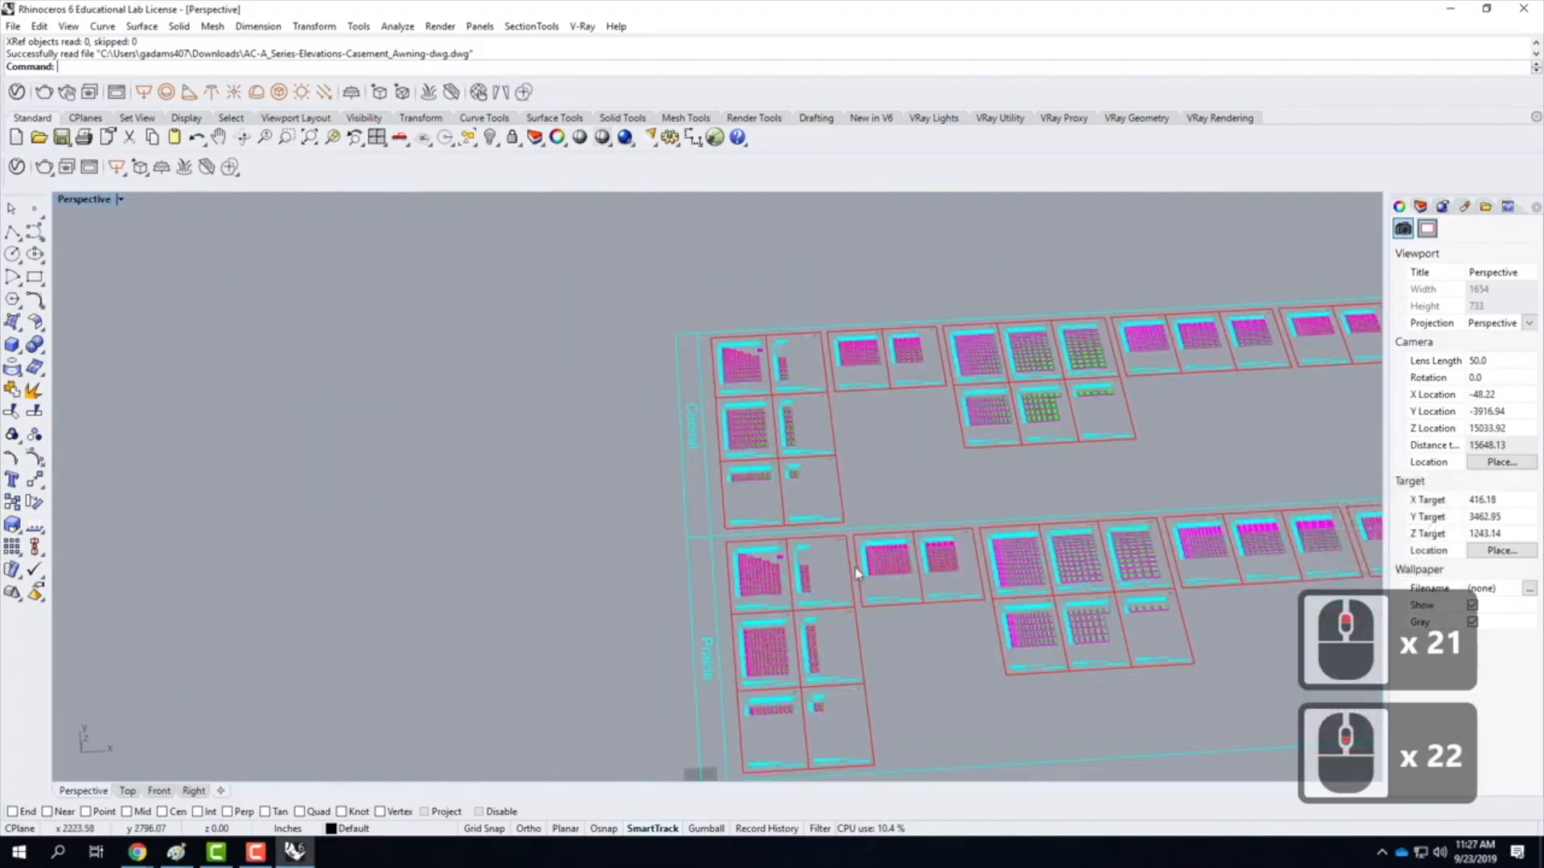
scroll(784, 583, up, 18)
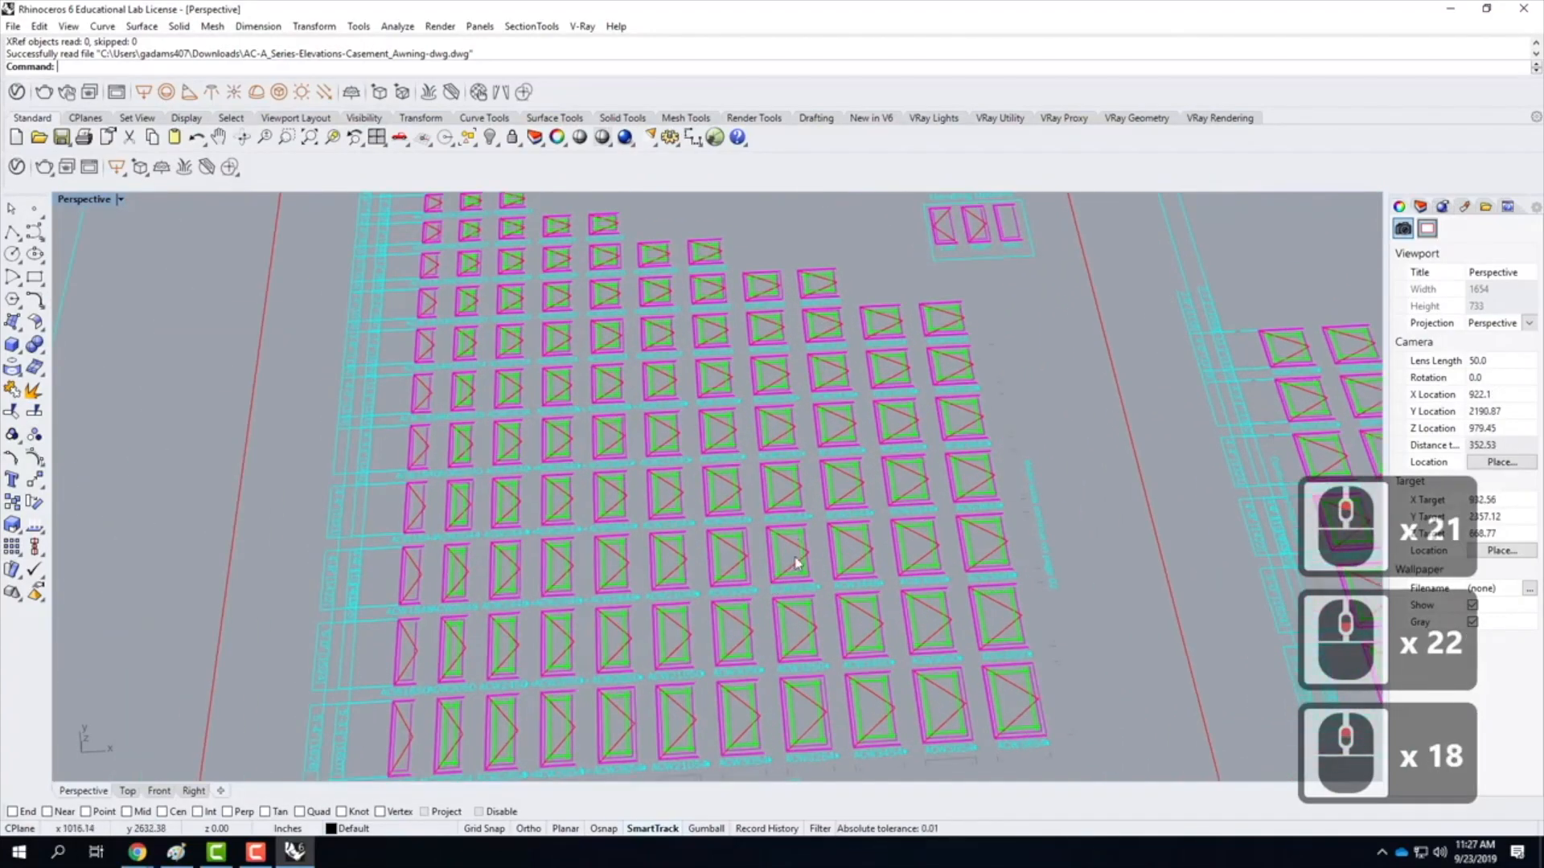
scroll(708, 517, down, 9)
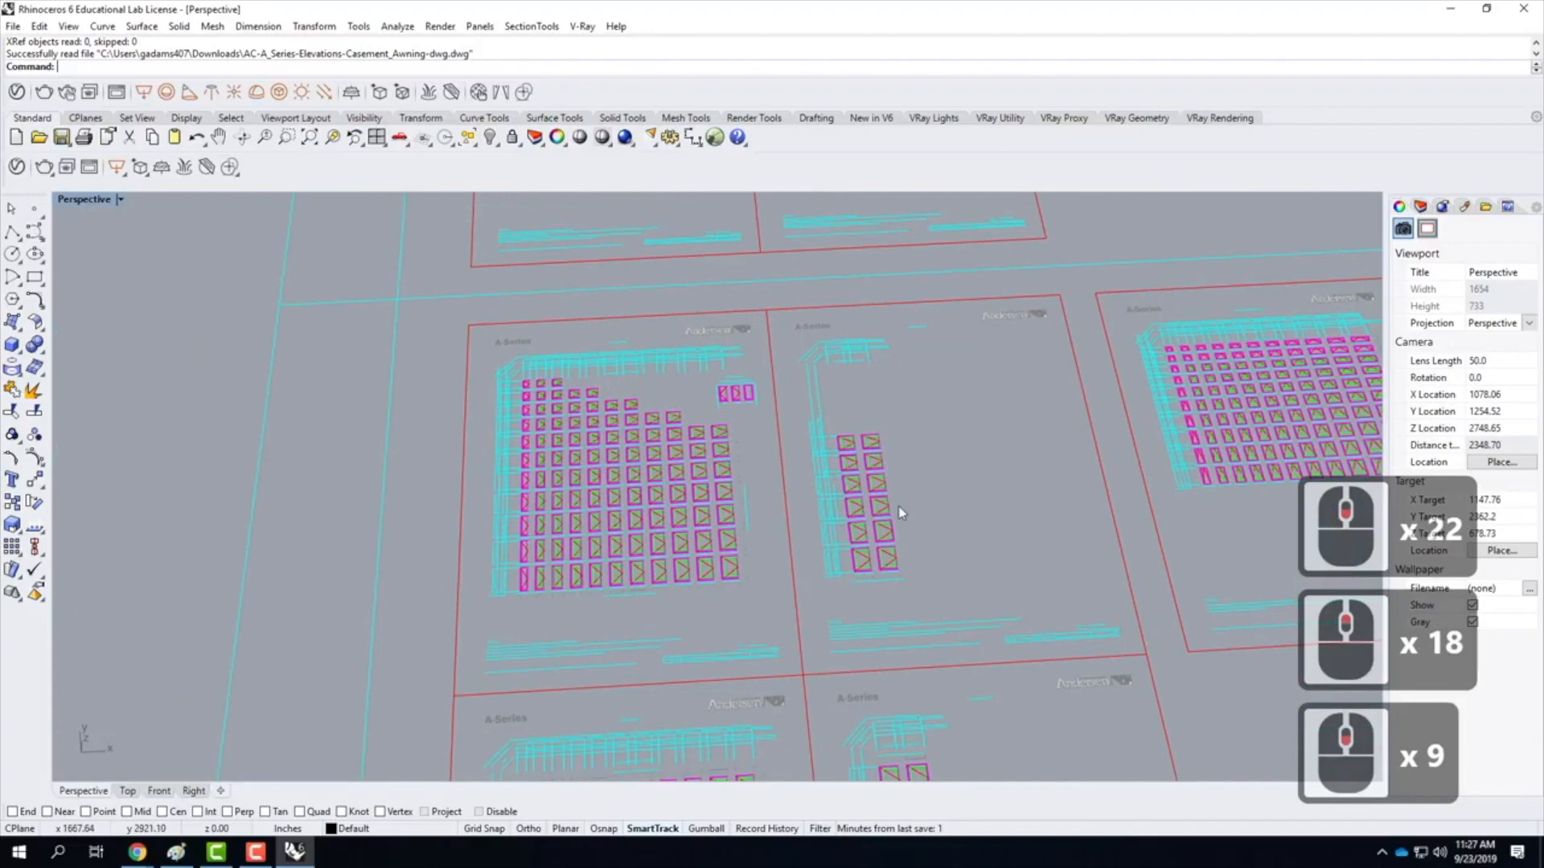
scroll(591, 469, down, 3)
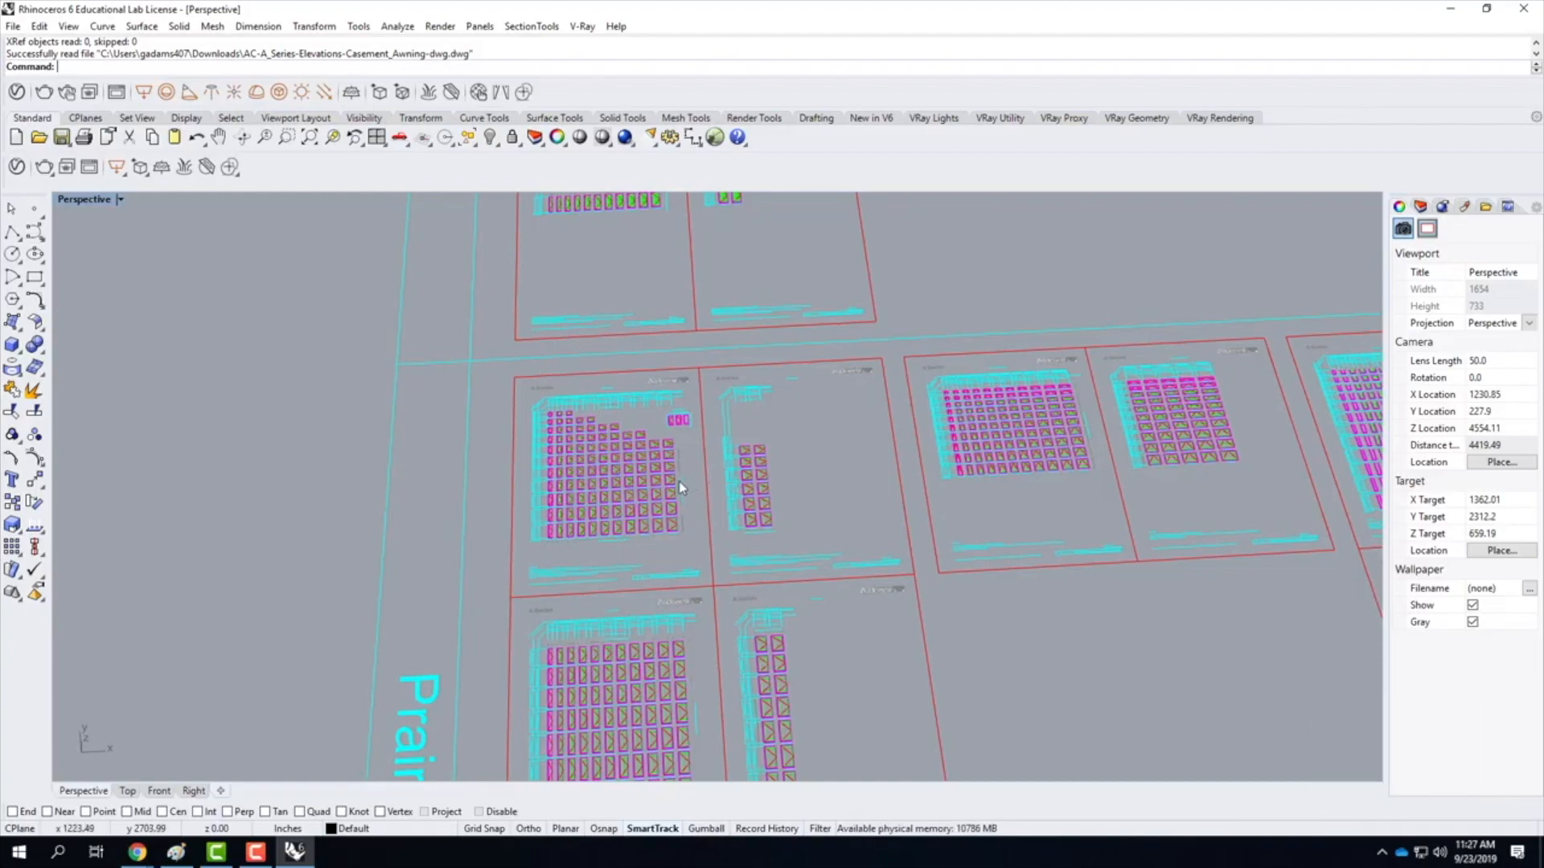
Select the unit dimension note text beneath the first Prairie elevation sheet
click(656, 505)
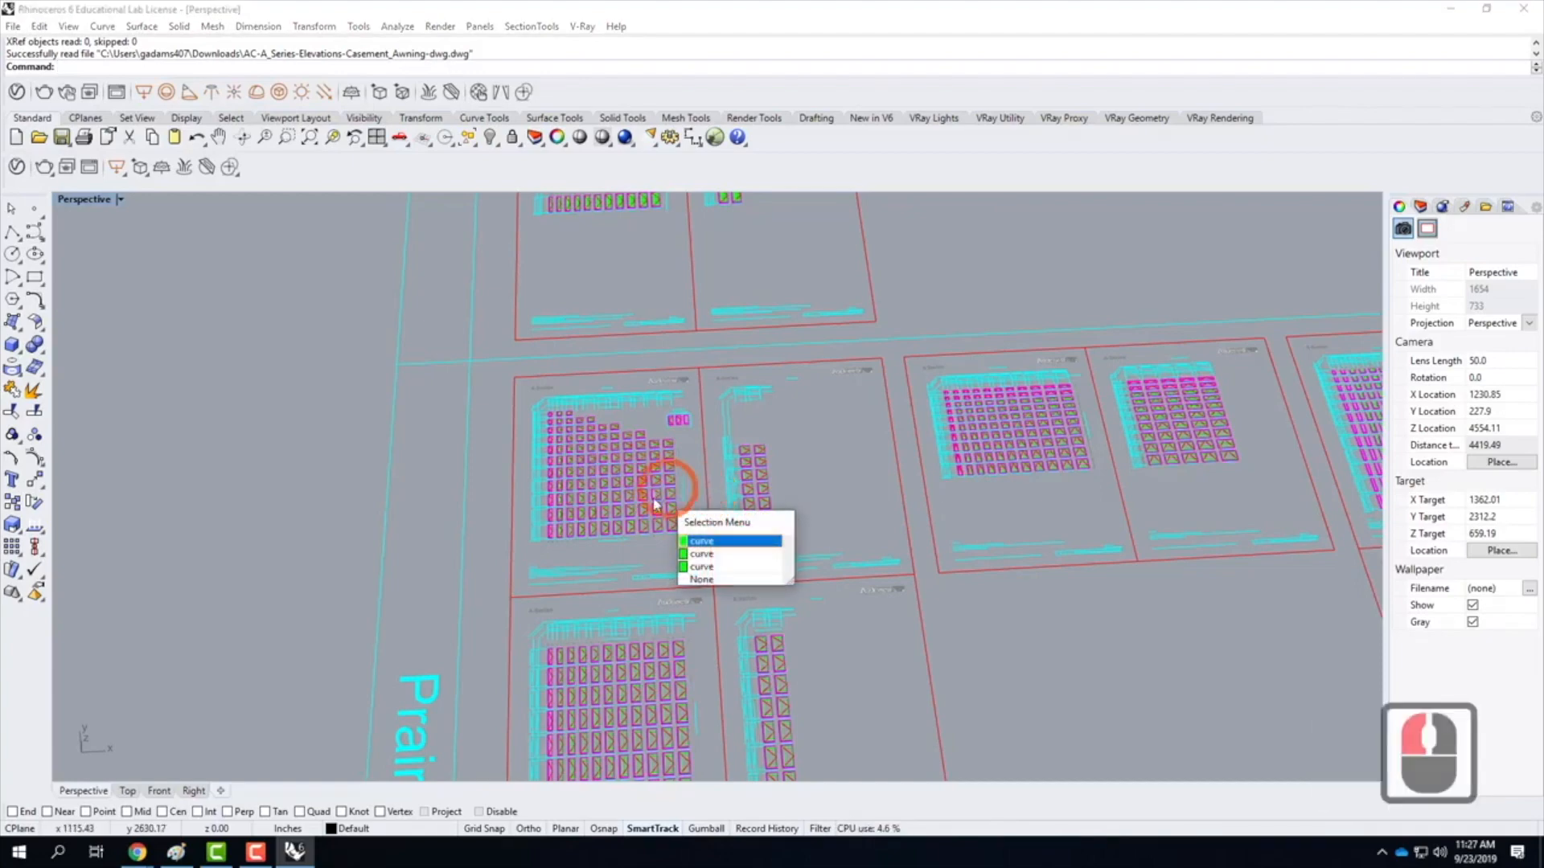
click(619, 568)
click(619, 568)
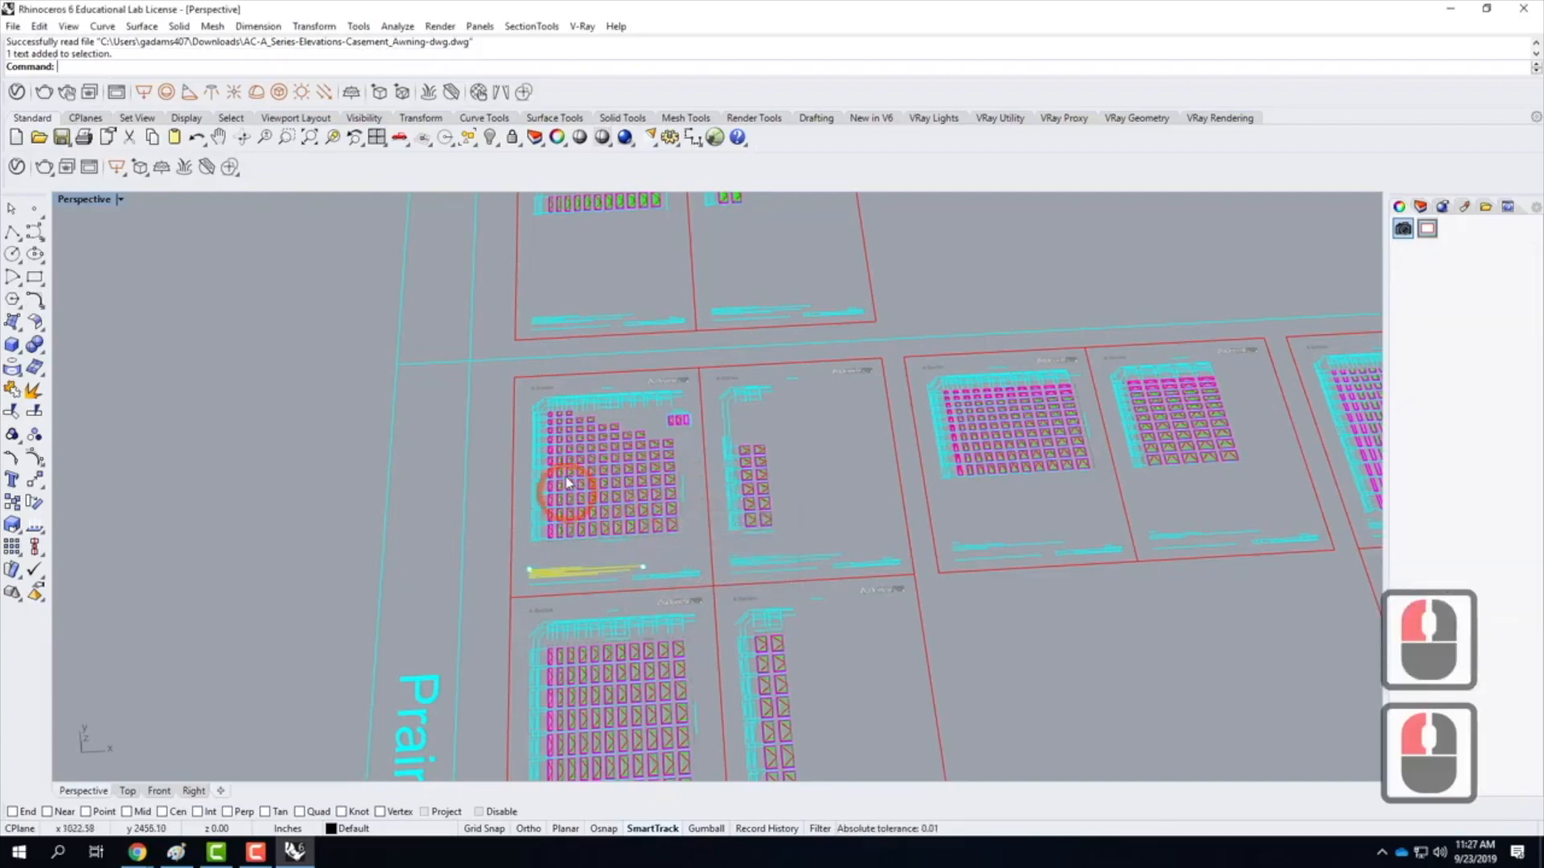
Examine the Prairie sheets and the individual window elevations with their size labels on the first sheet
scroll(642, 523, down, 4)
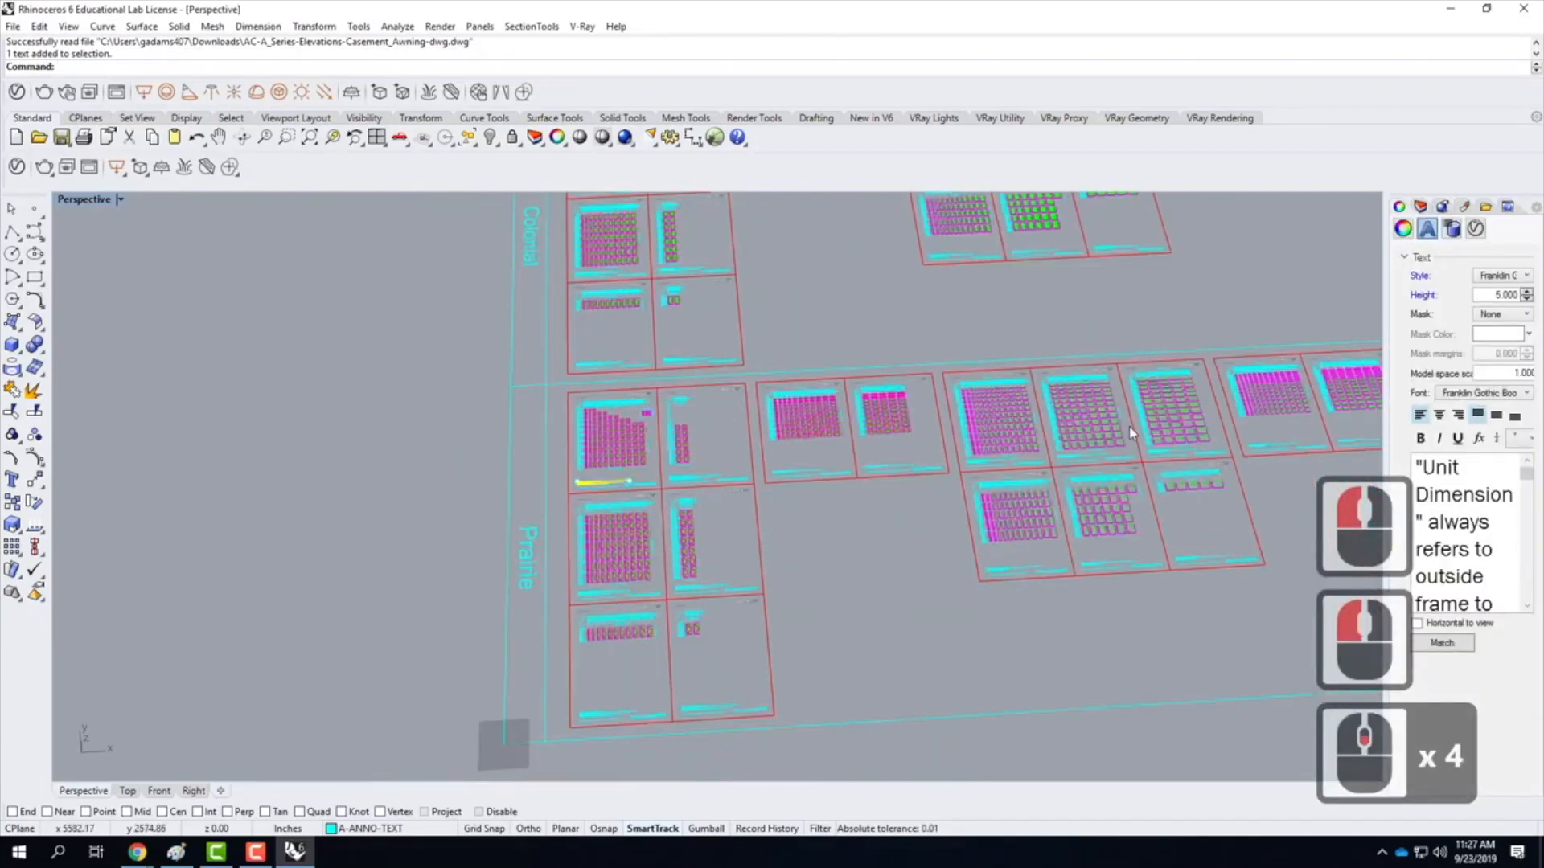
scroll(427, 457, up, 4)
scroll(228, 483, down, 2)
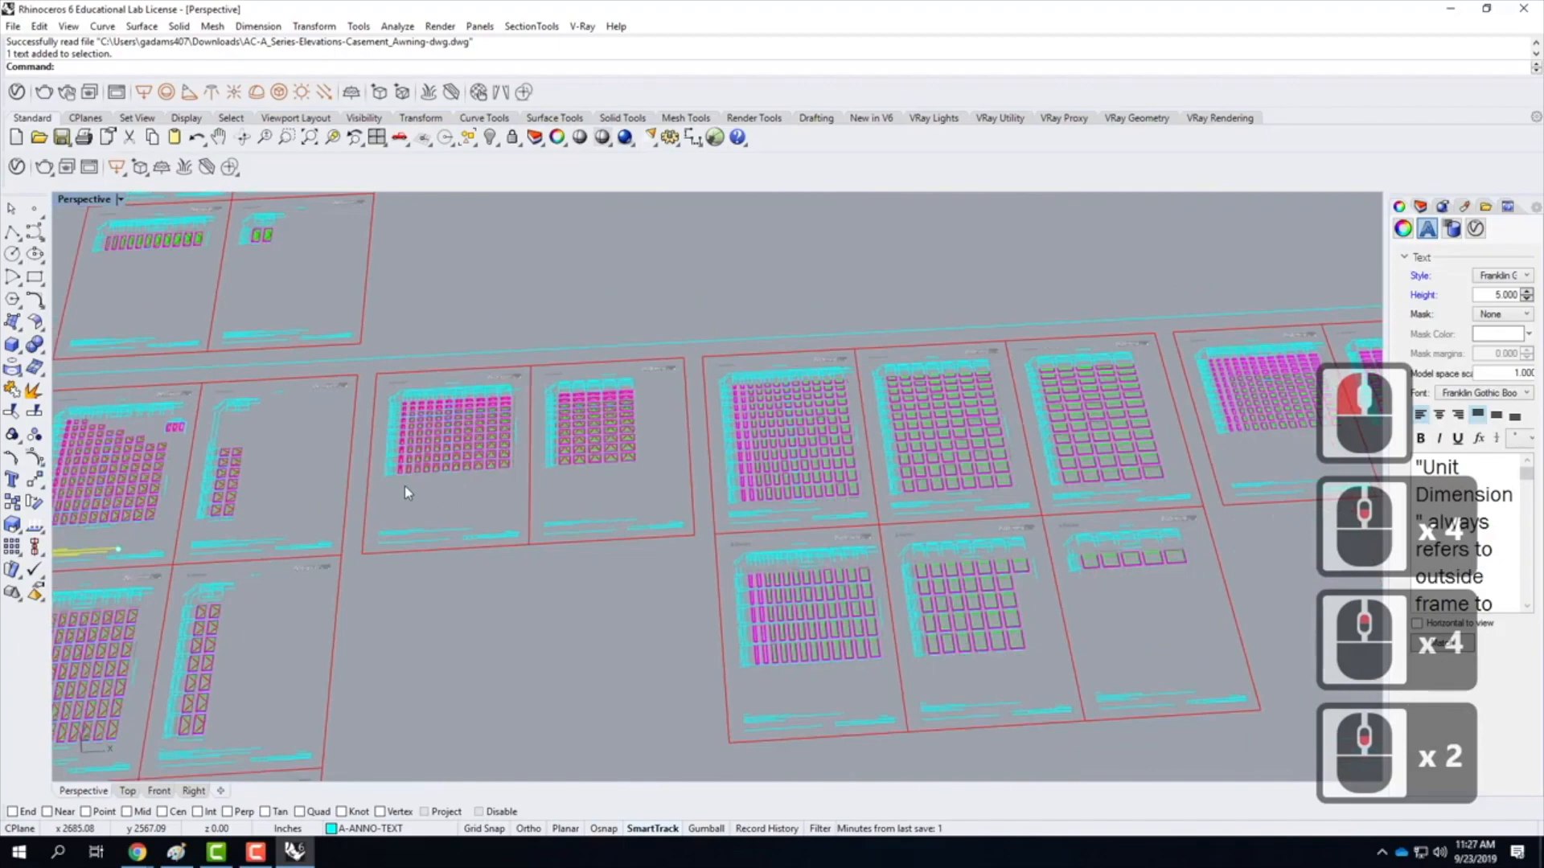
scroll(143, 476, up, 9)
scroll(223, 500, up, 8)
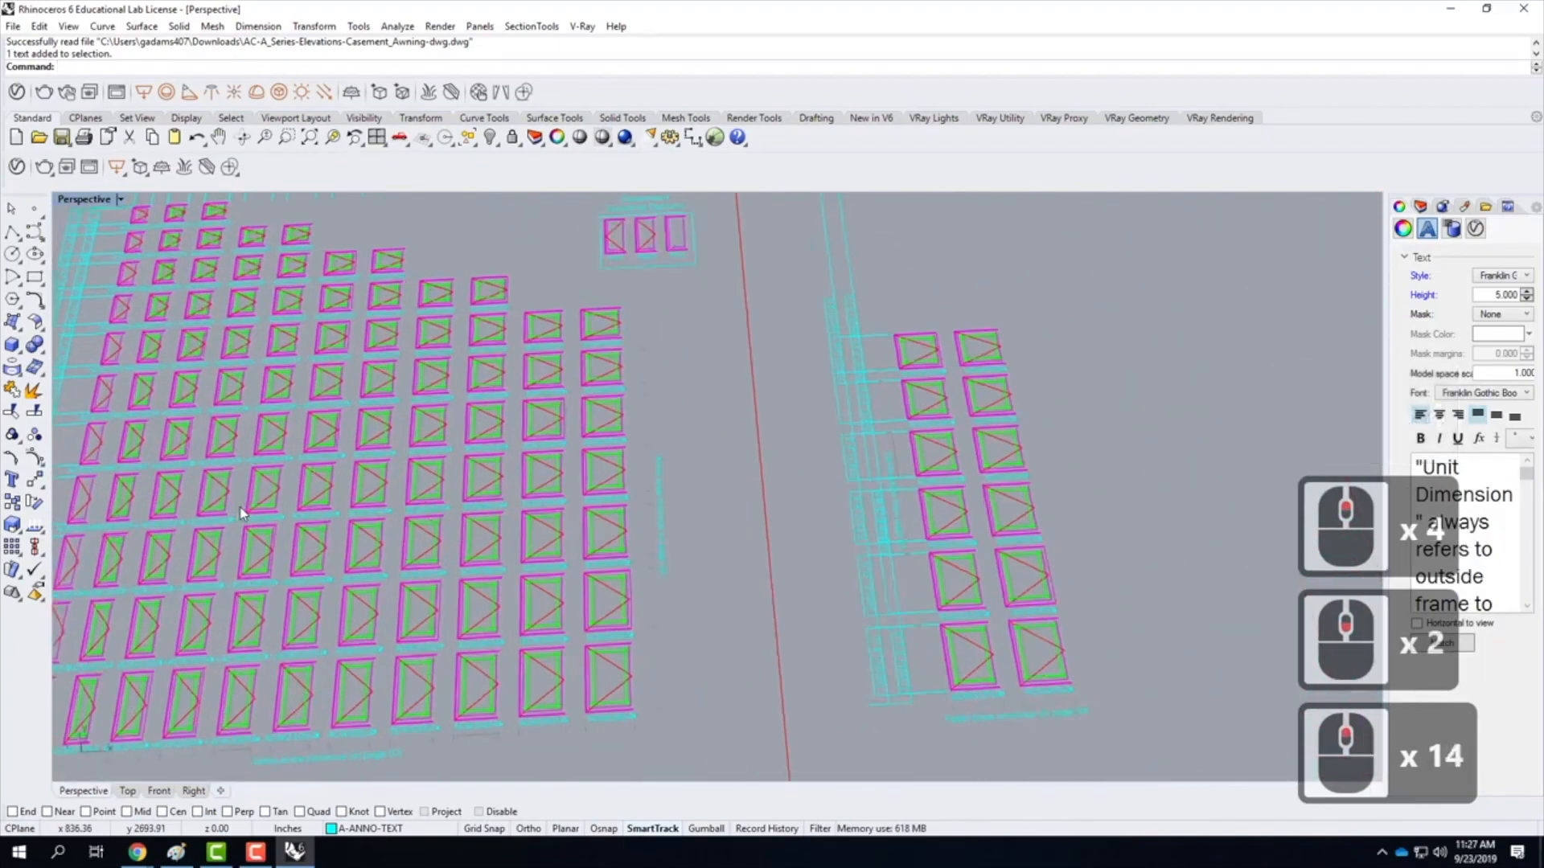
scroll(515, 382, down, 4)
scroll(517, 383, up, 3)
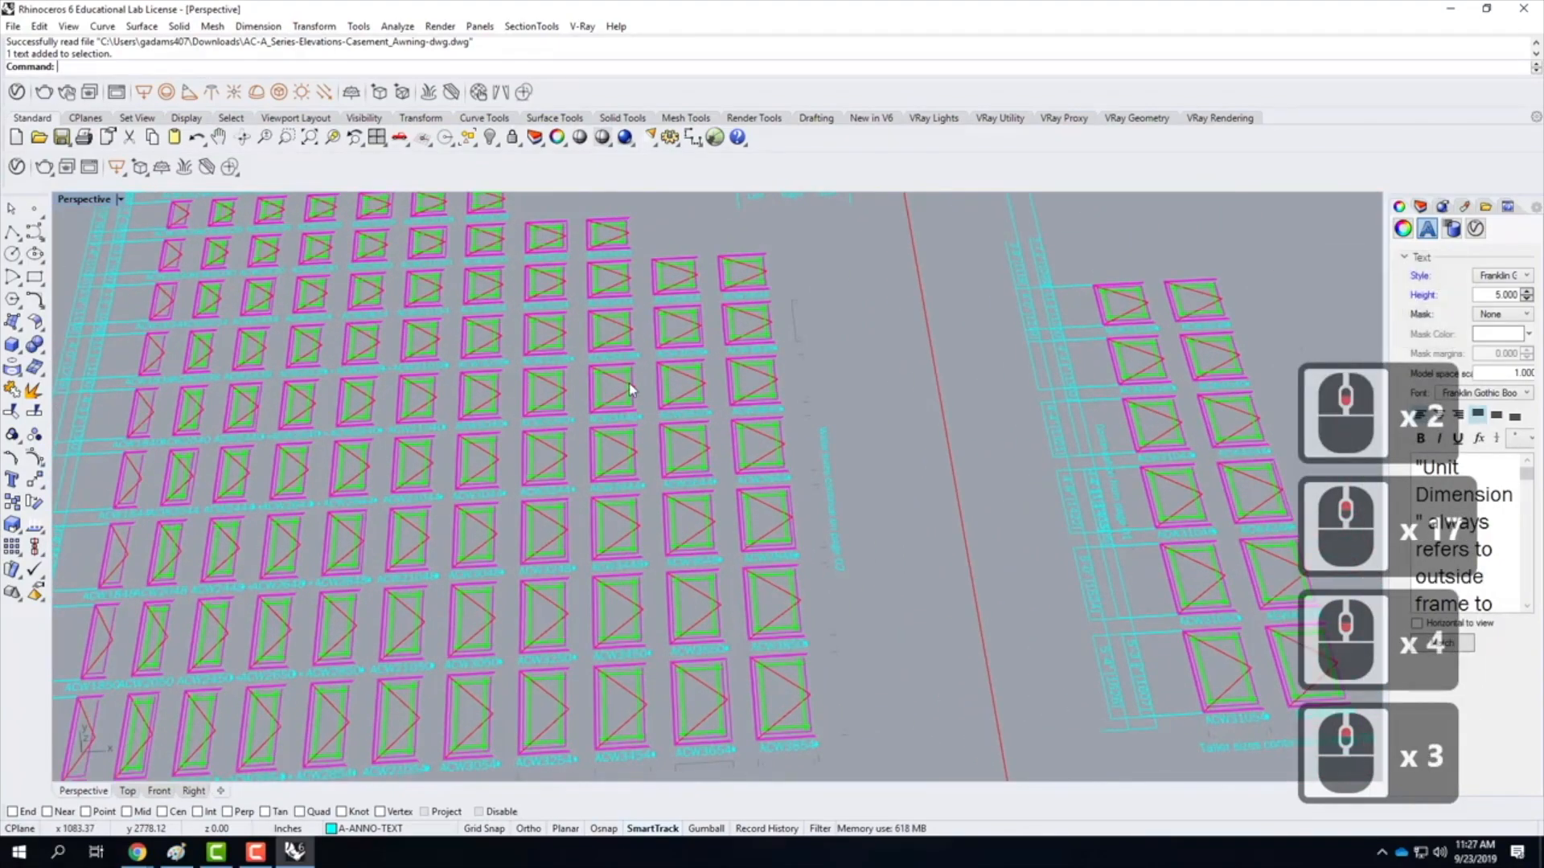
Examine the ACW casement elevations and their size labels up close in the middle of the first Prairie sheet
text(z)
key(Return)
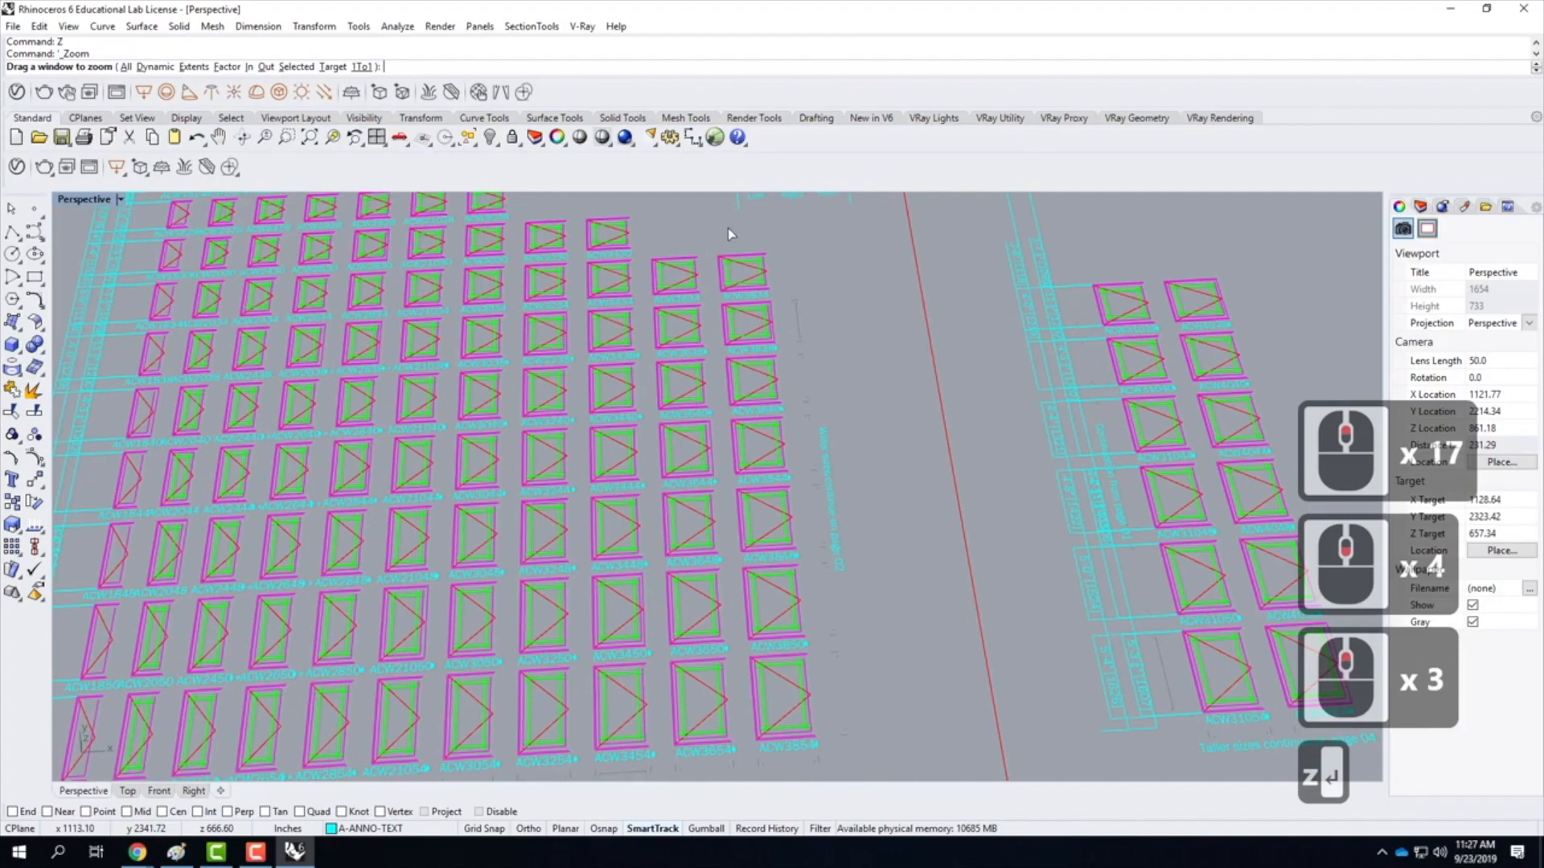
scroll(881, 331, up, 2)
scroll(881, 332, down, 1)
drag(152, 329, 888, 645)
scroll(638, 514, up, 4)
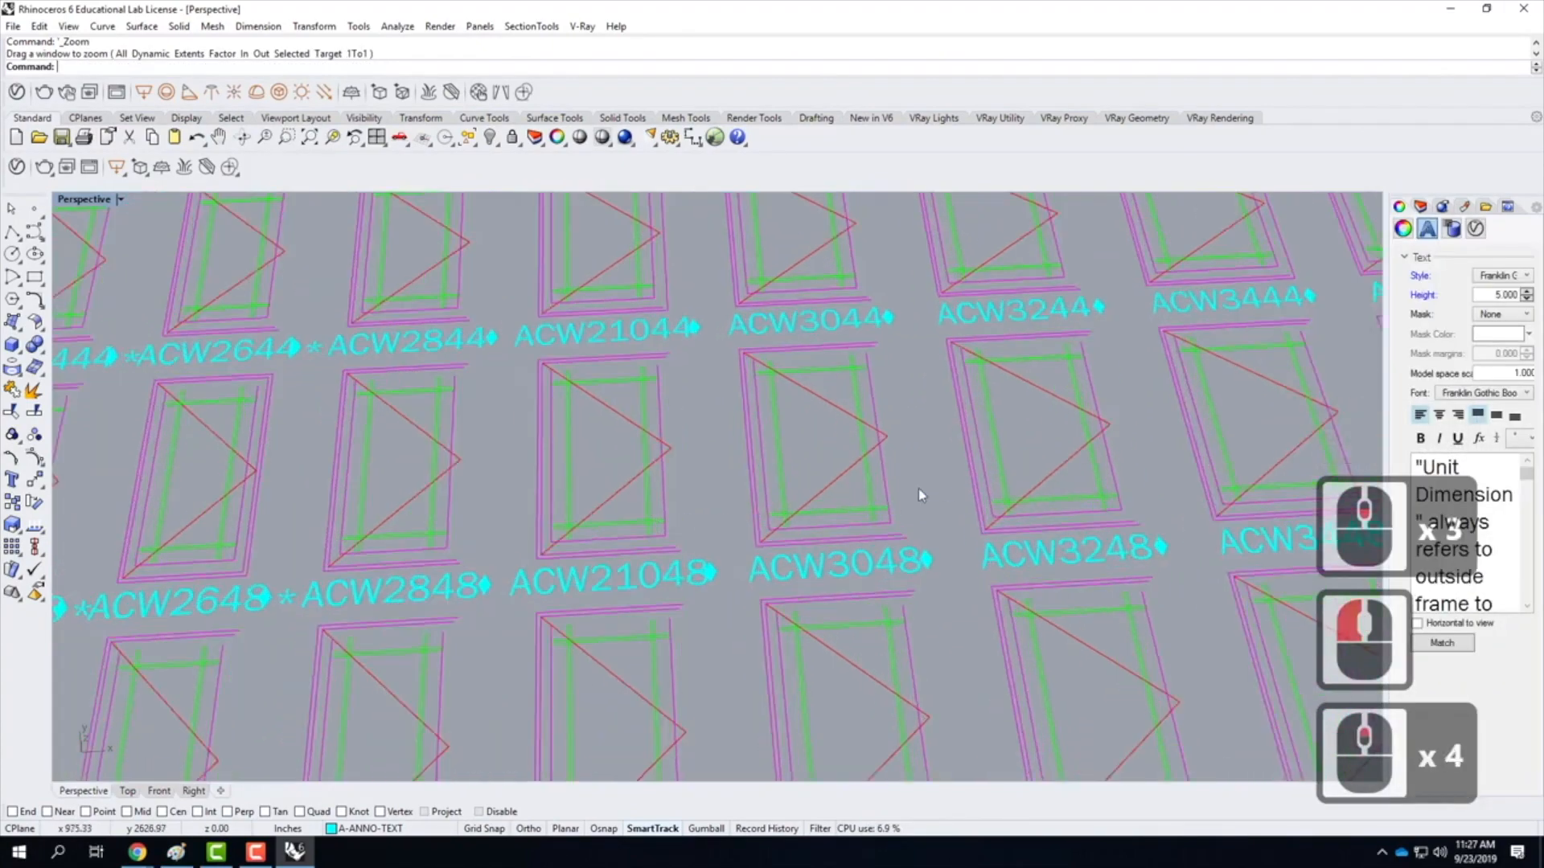
scroll(705, 485, down, 3)
scroll(521, 490, up, 3)
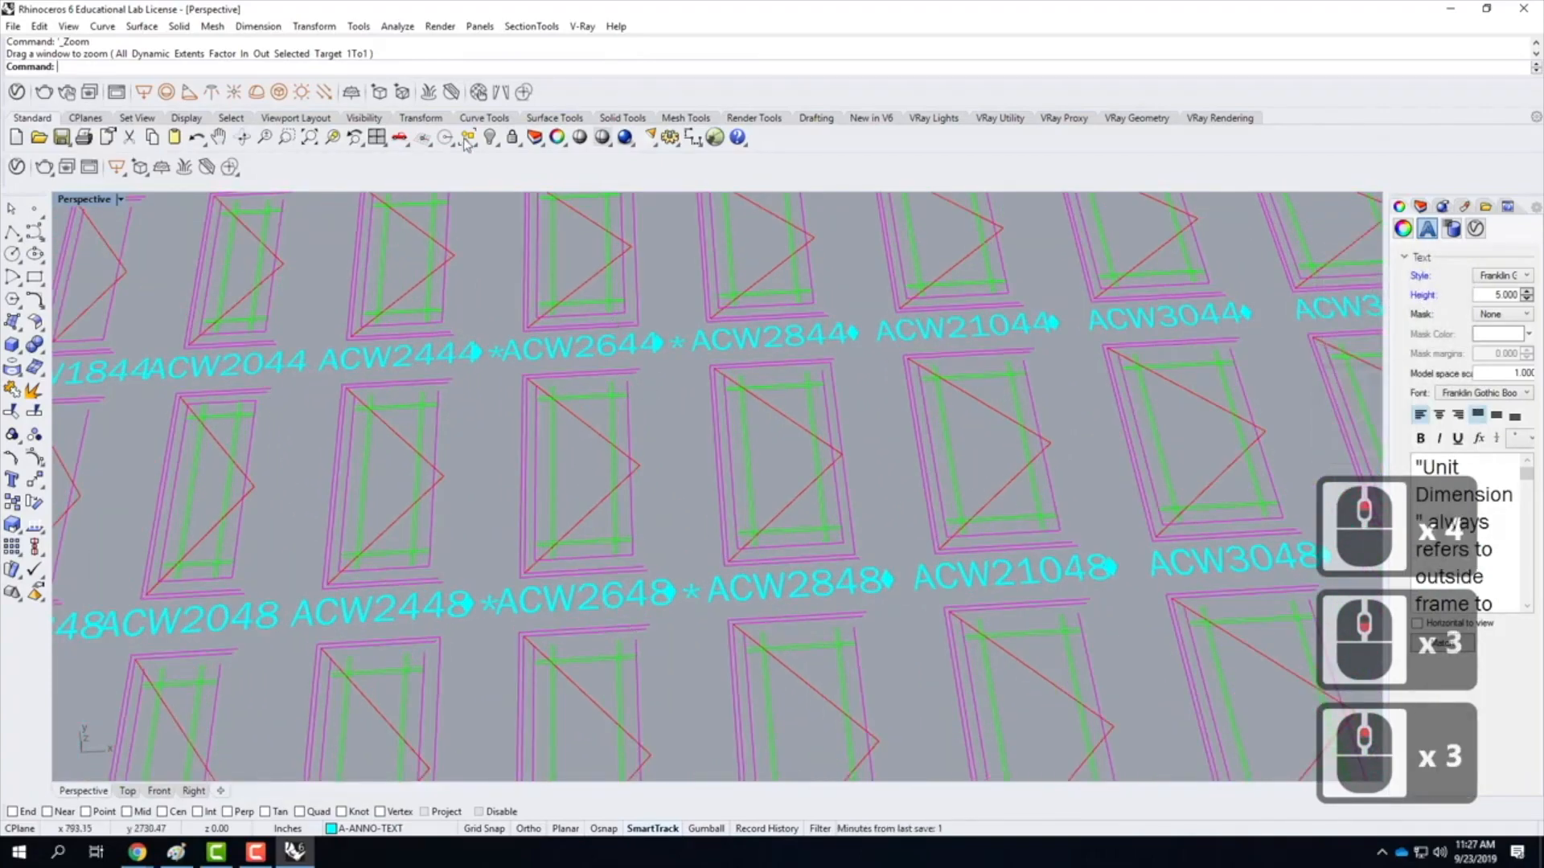
Turn off GPU Tessellation in the OpenGL view options and apply the change
click(480, 25)
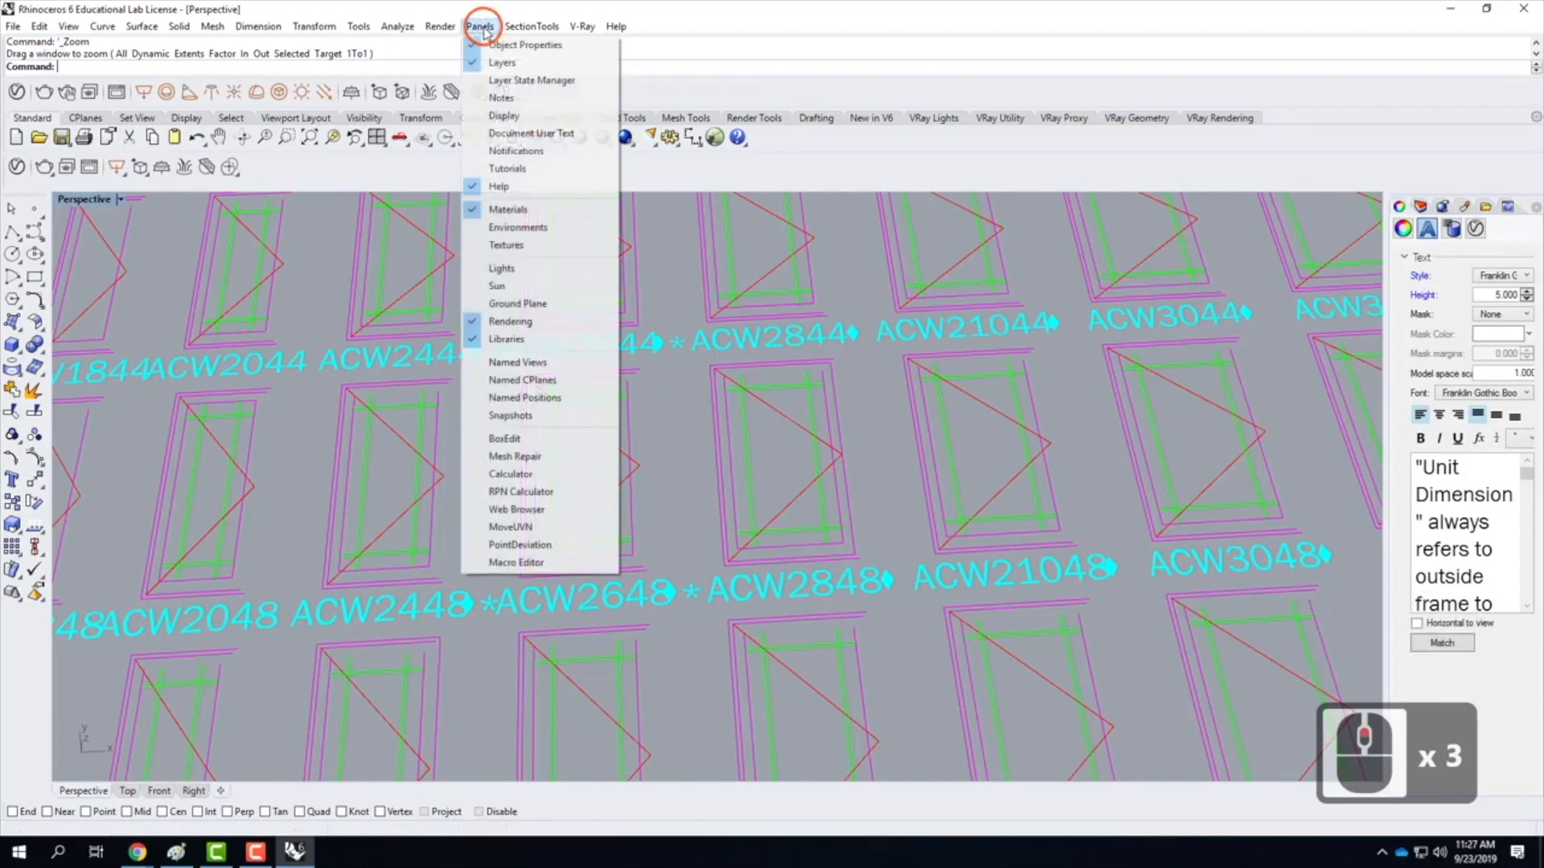
click(384, 26)
mouse_move(529, 31)
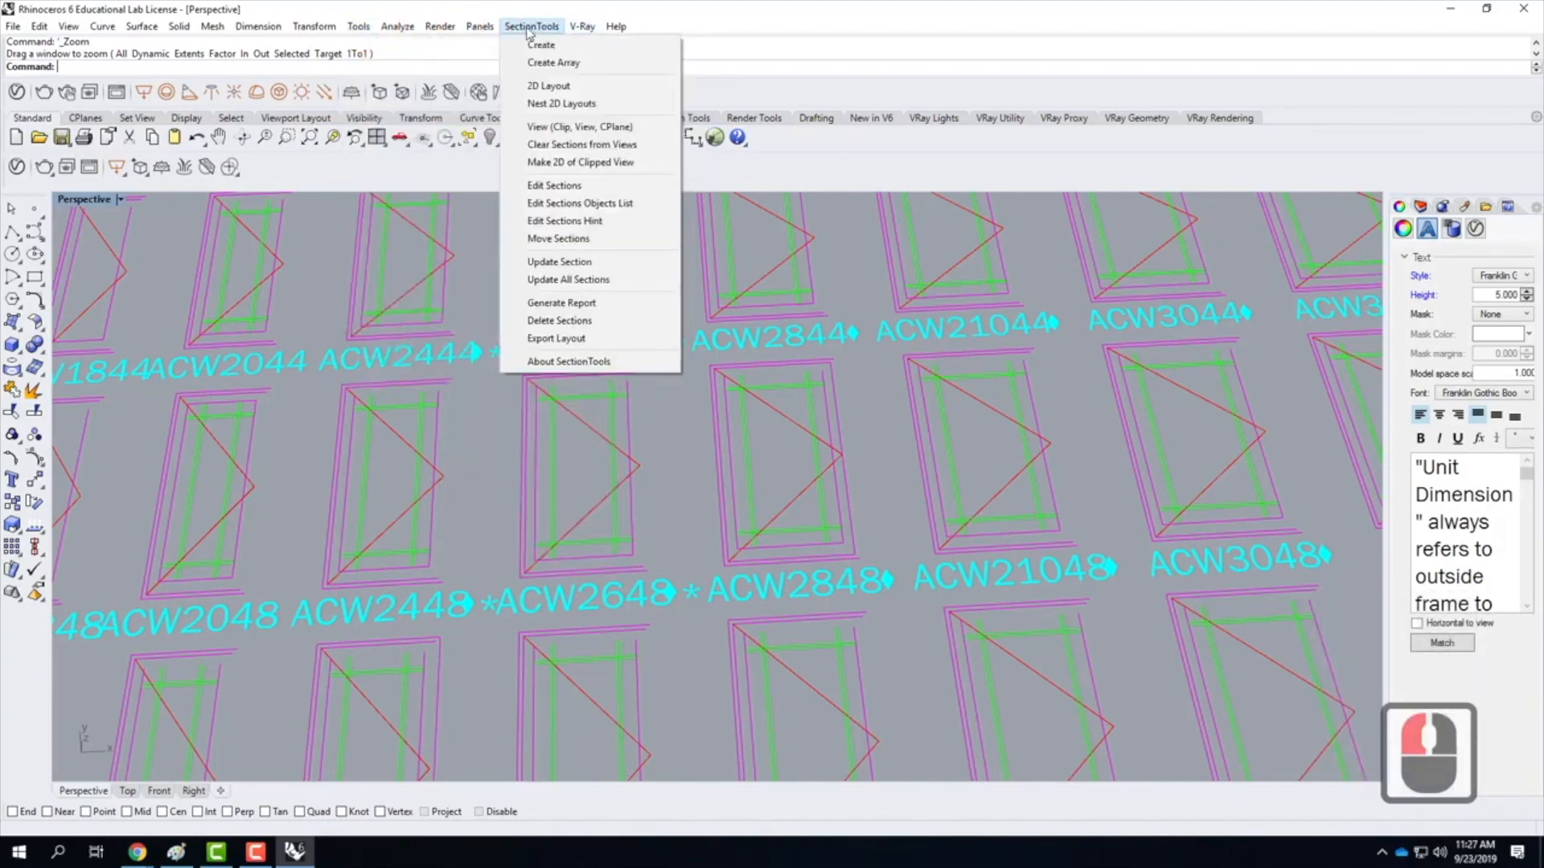
mouse_move(366, 32)
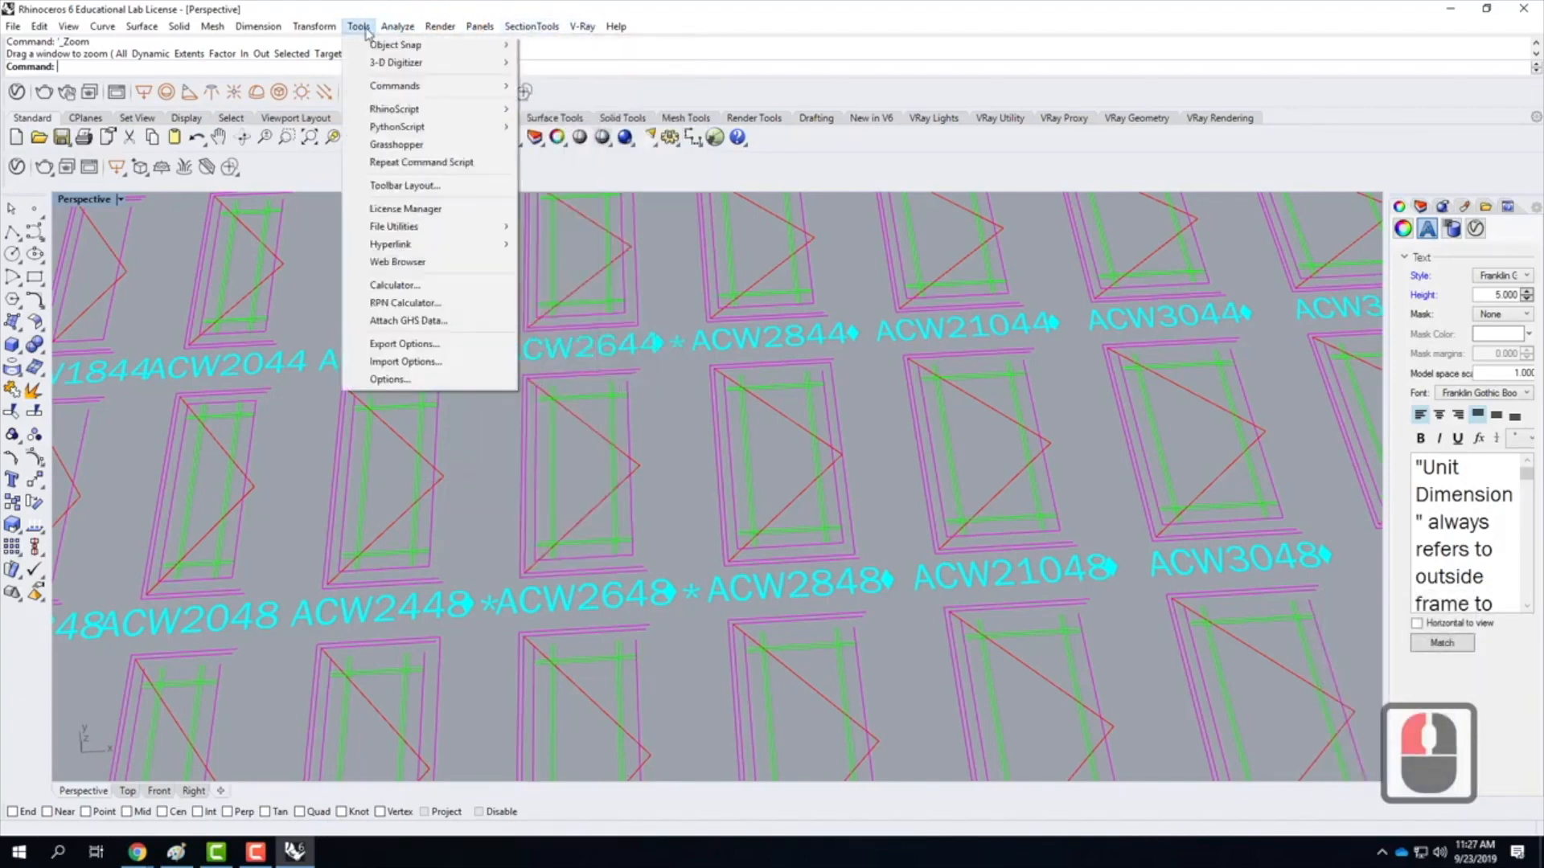
click(417, 381)
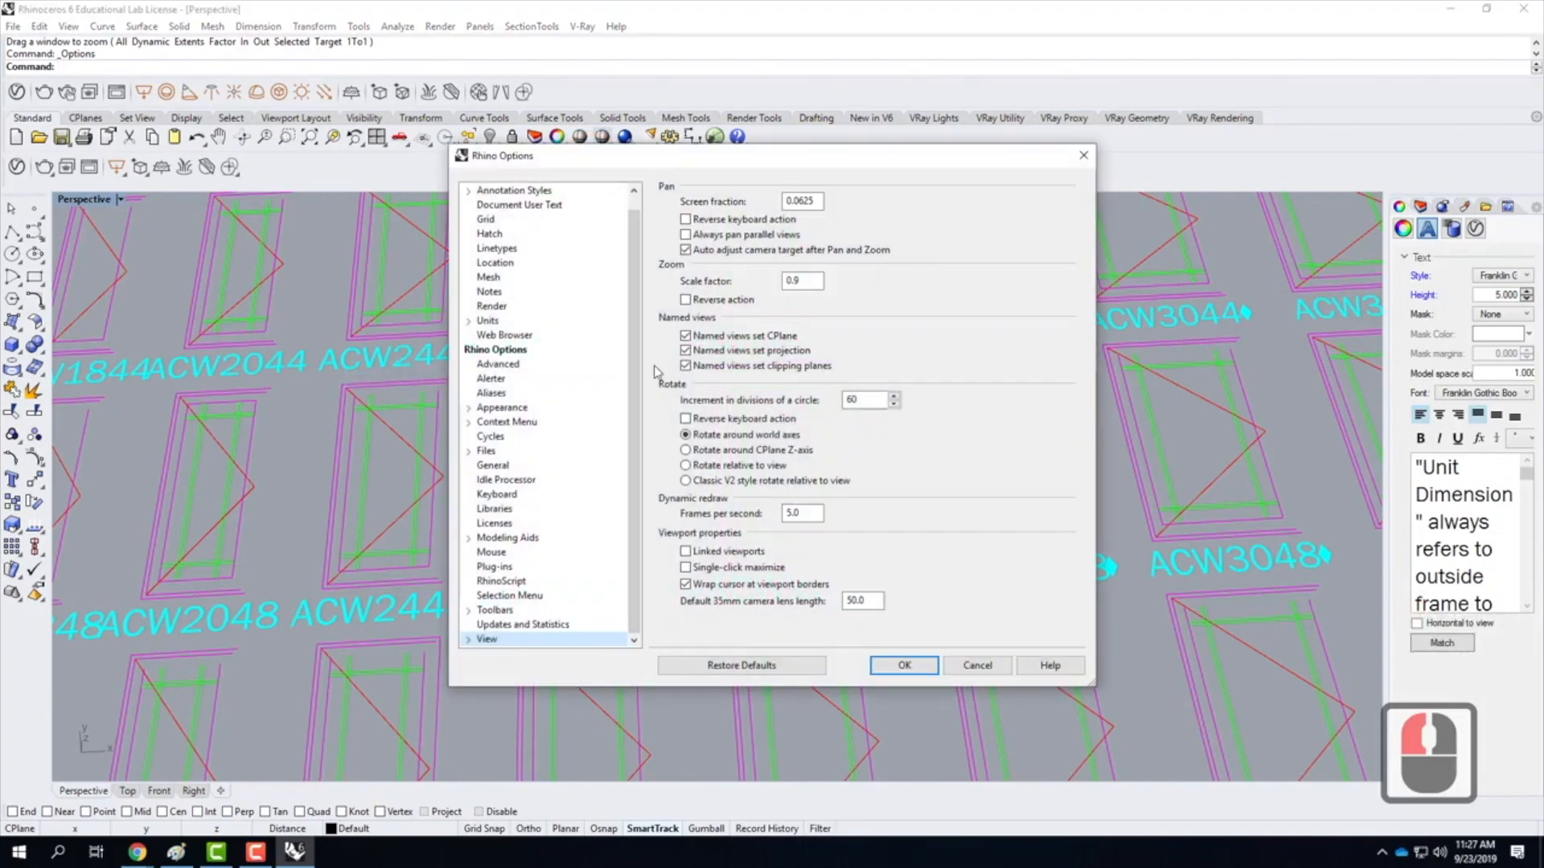
scroll(524, 602, down, 6)
click(469, 640)
click(505, 641)
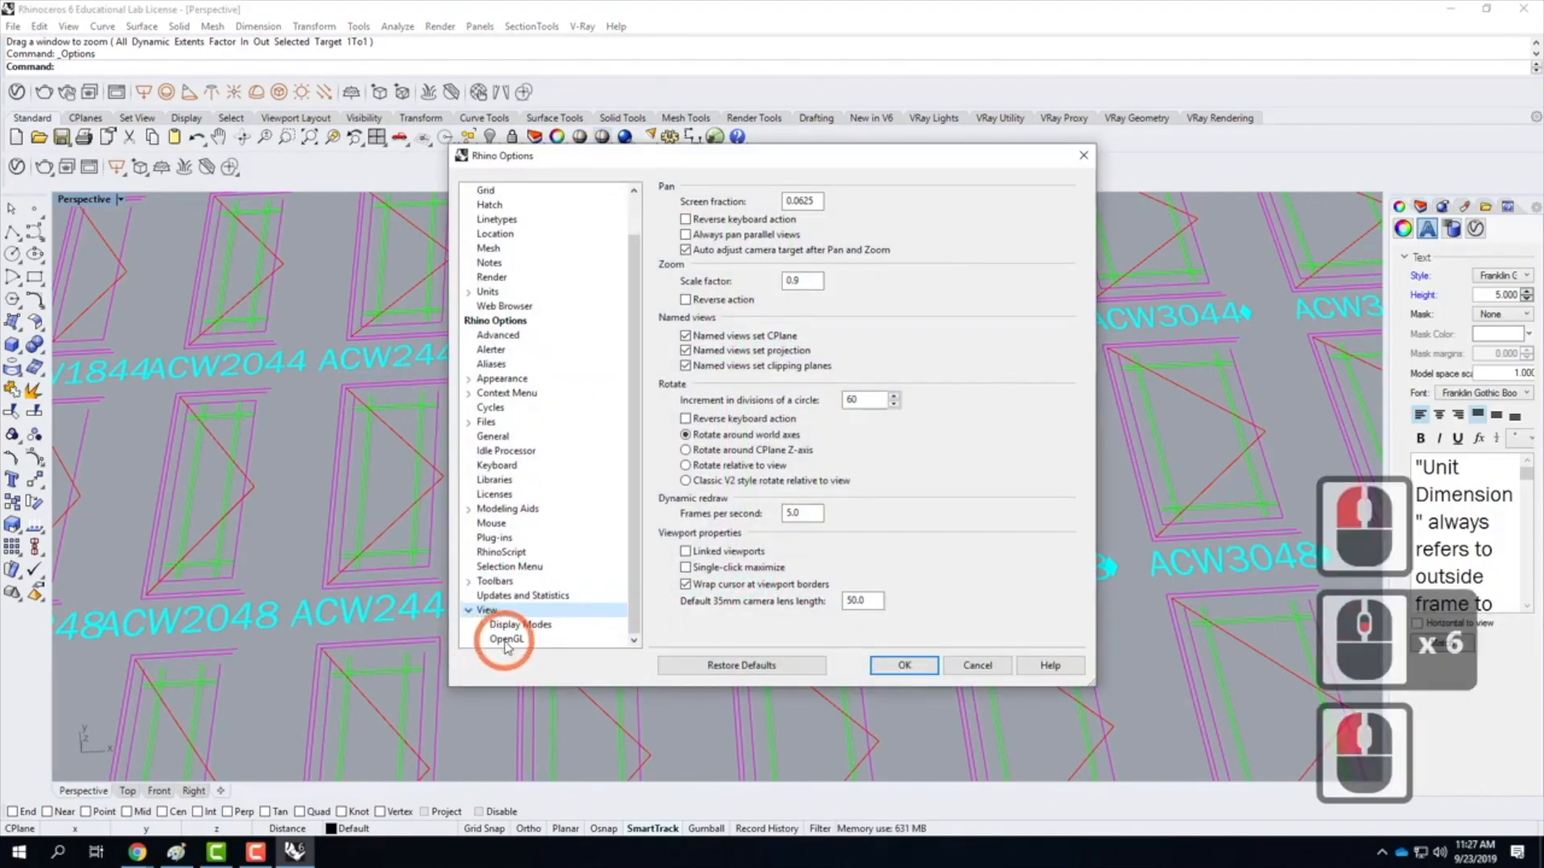
click(685, 249)
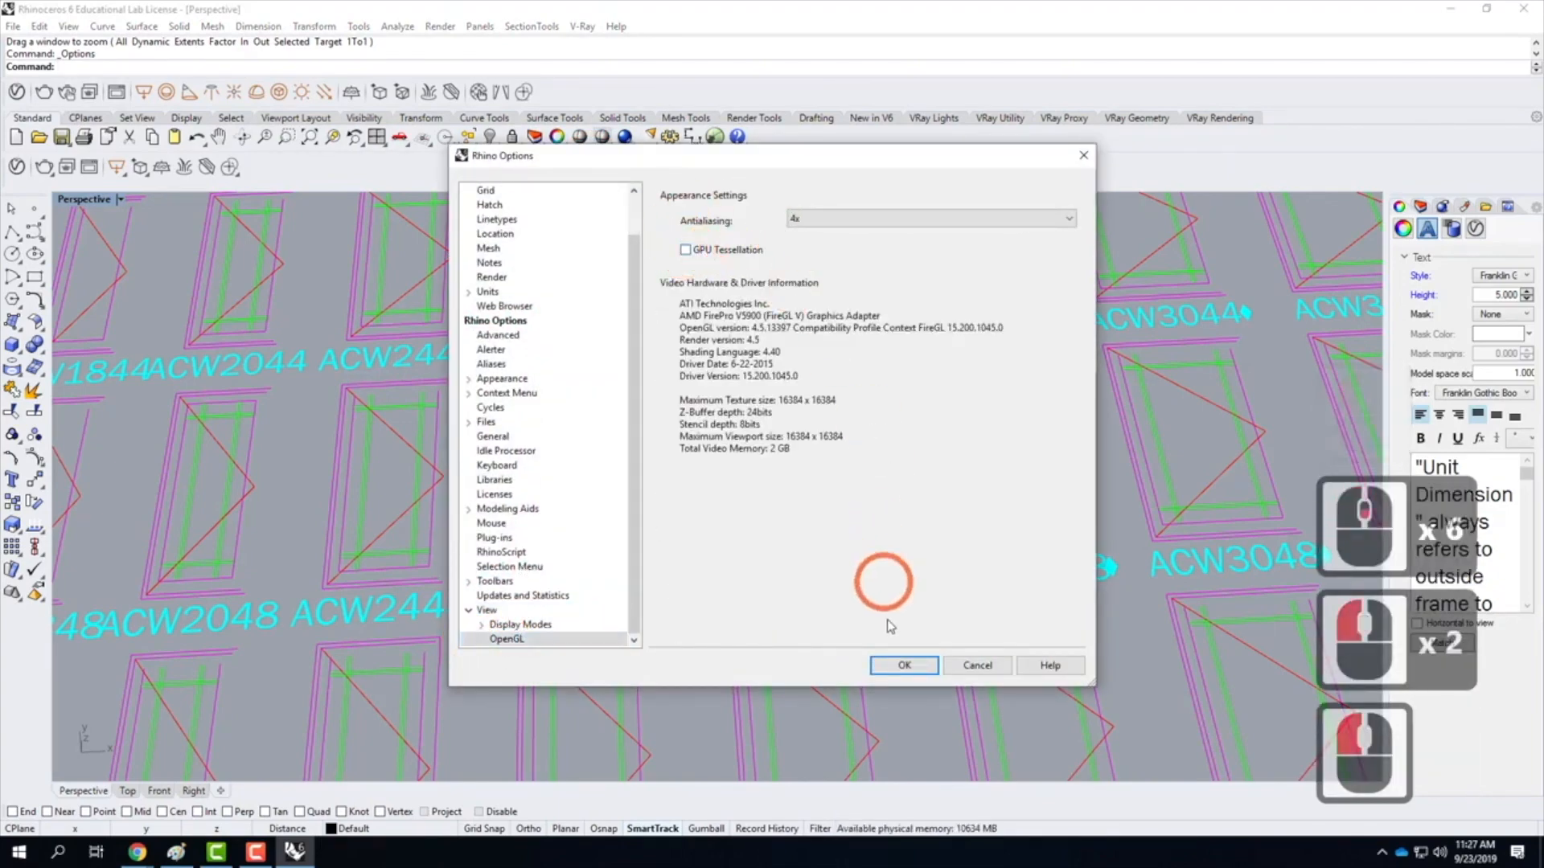
click(904, 666)
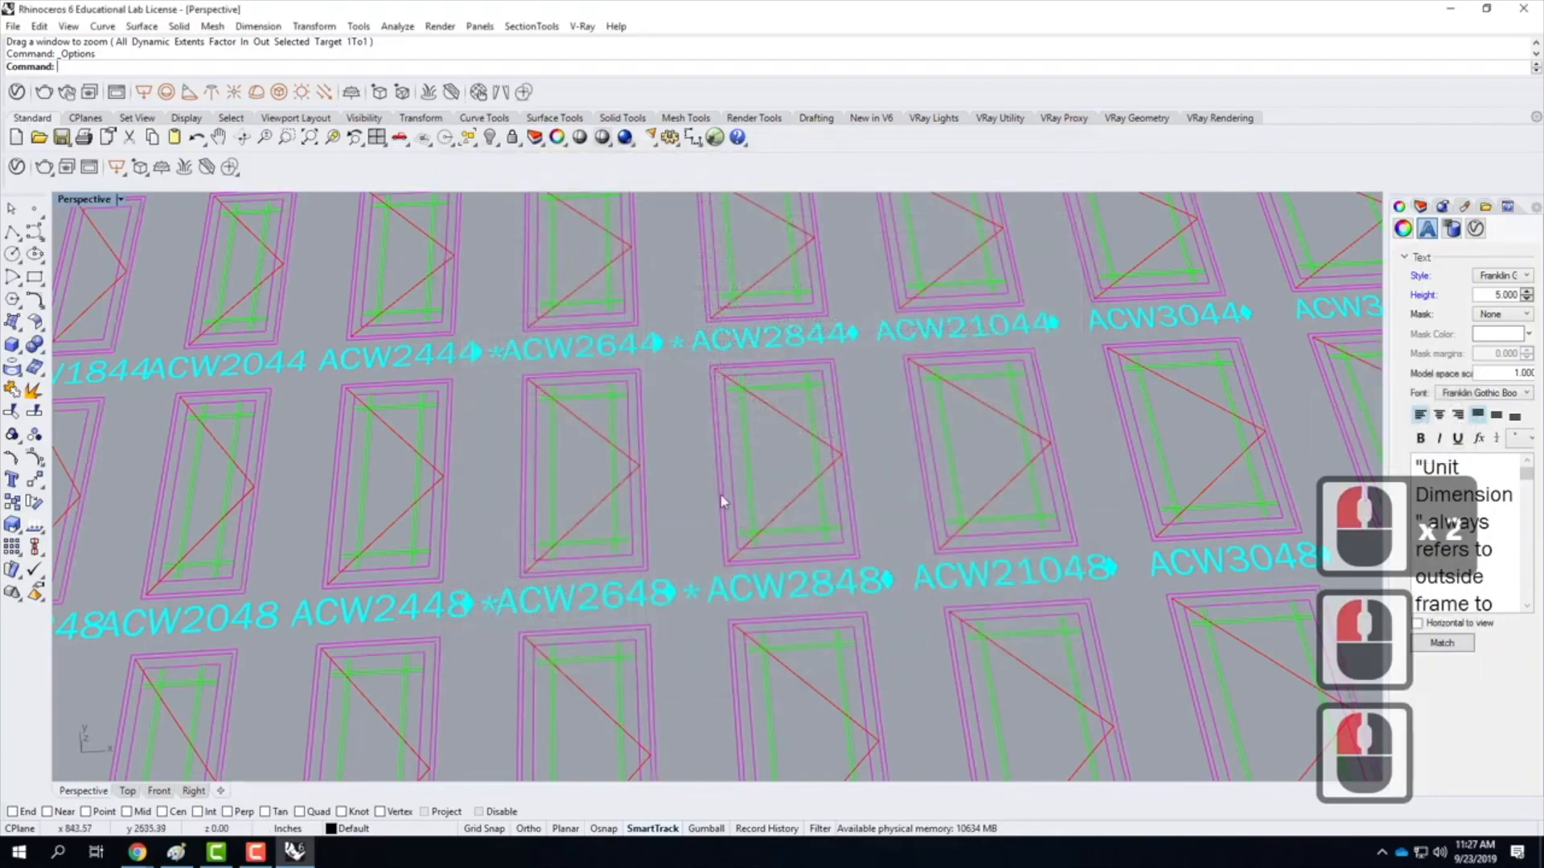
Enable the End, Mid and Perp object snaps
click(13, 812)
click(126, 813)
click(126, 813)
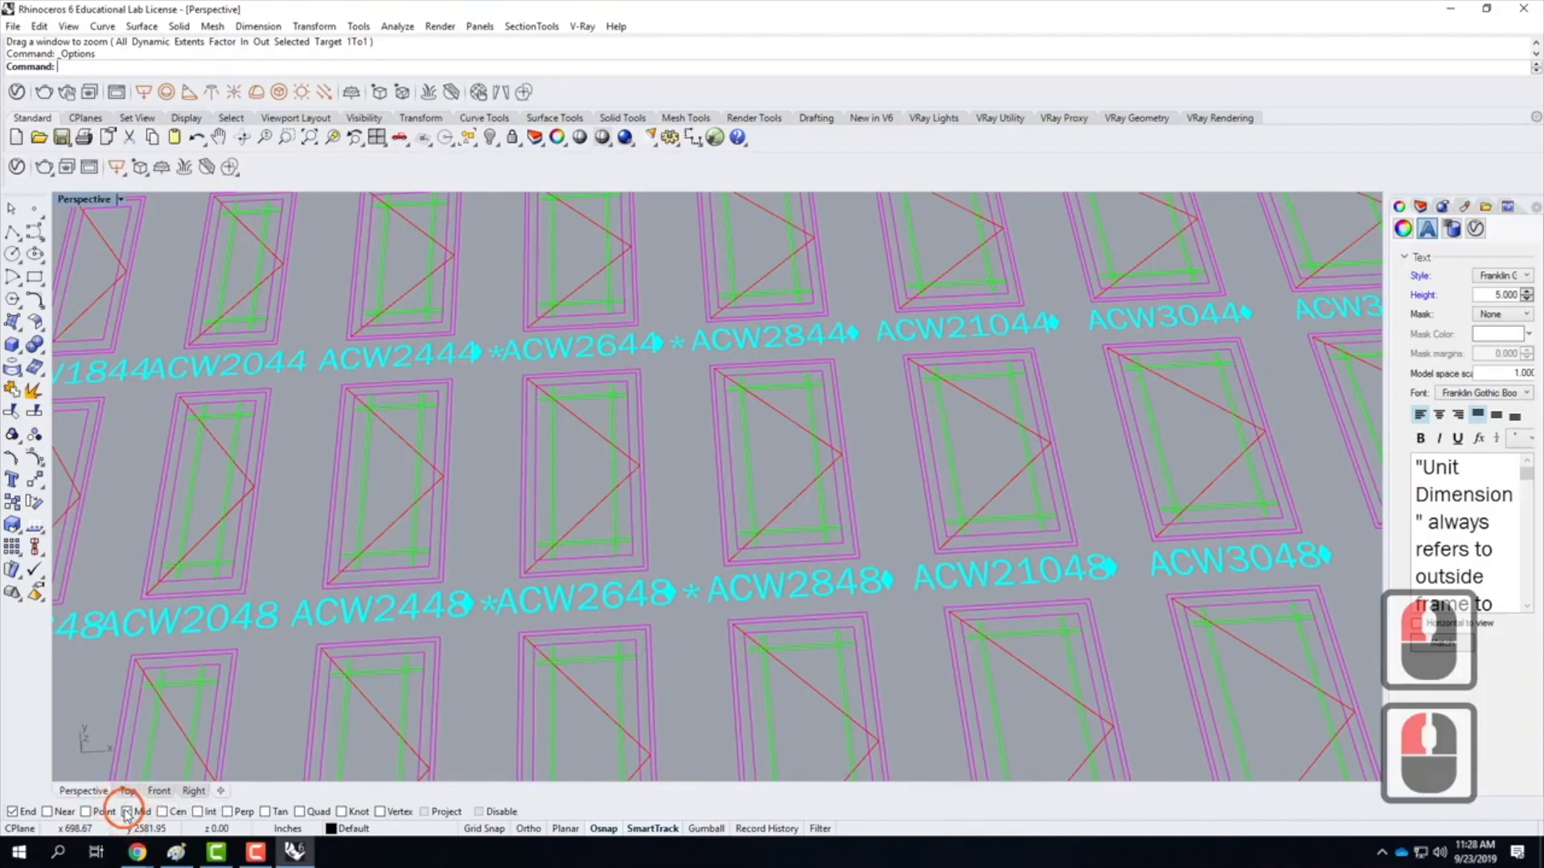
click(228, 812)
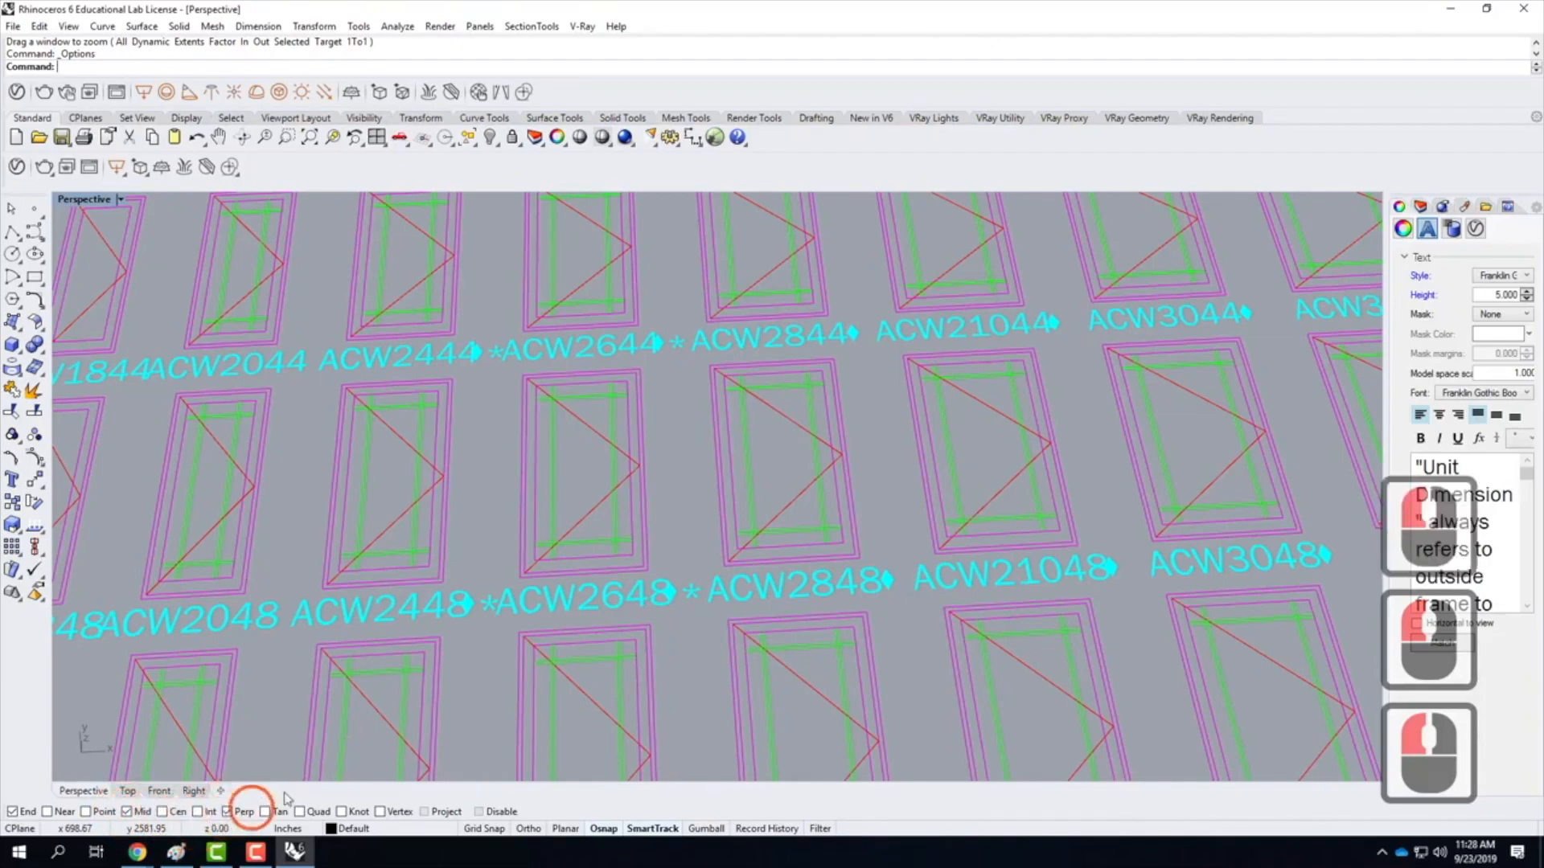
Examine the casement sheet's window sizes, dimension strings and handing options to choose a window
scroll(772, 386, down, 3)
scroll(801, 398, down, 1)
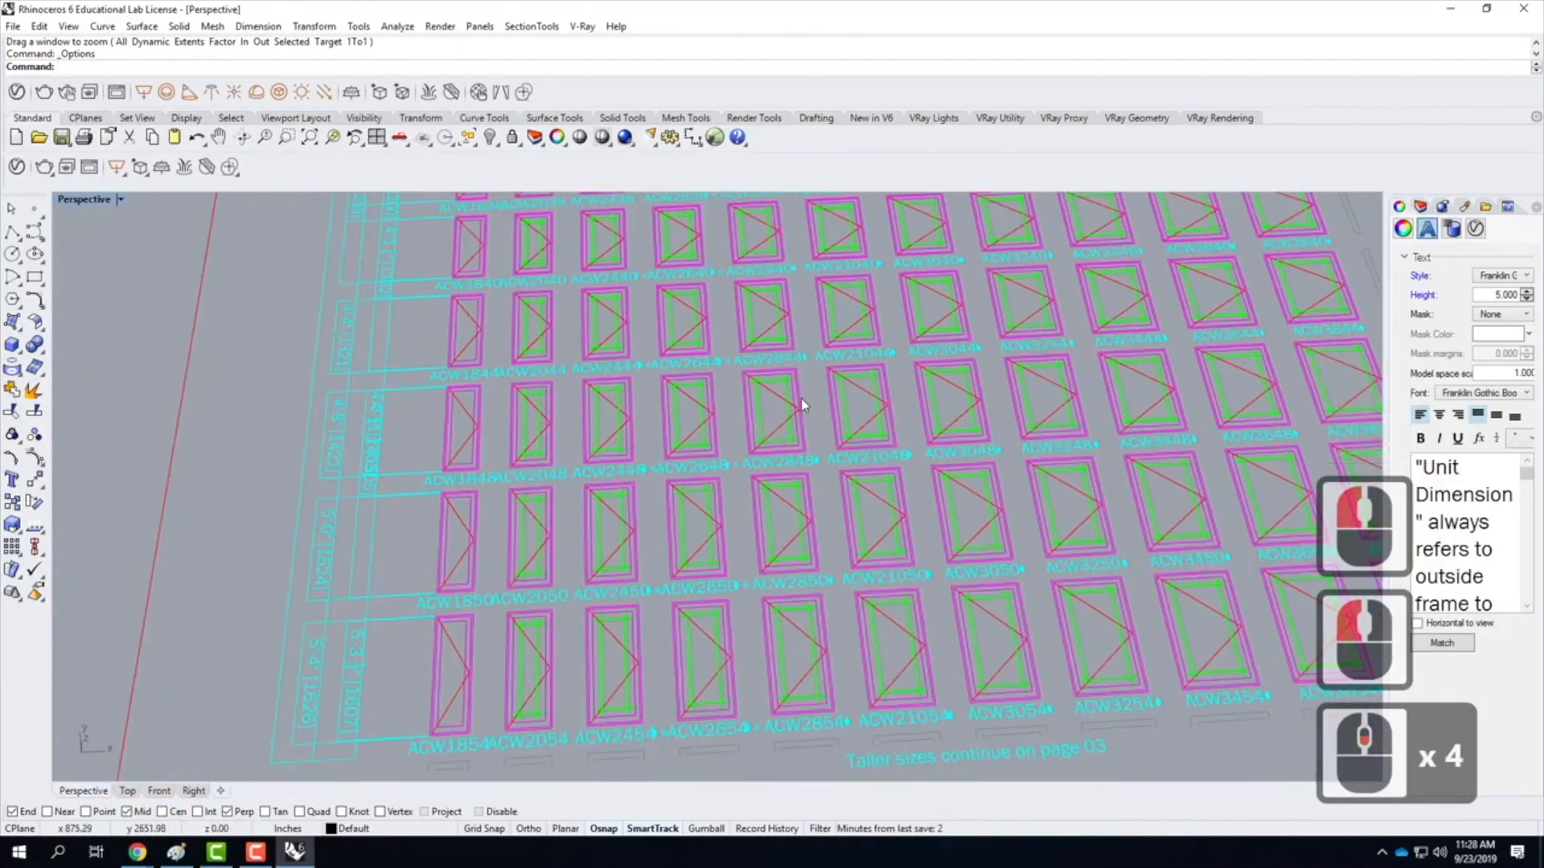
scroll(801, 398, up, 1)
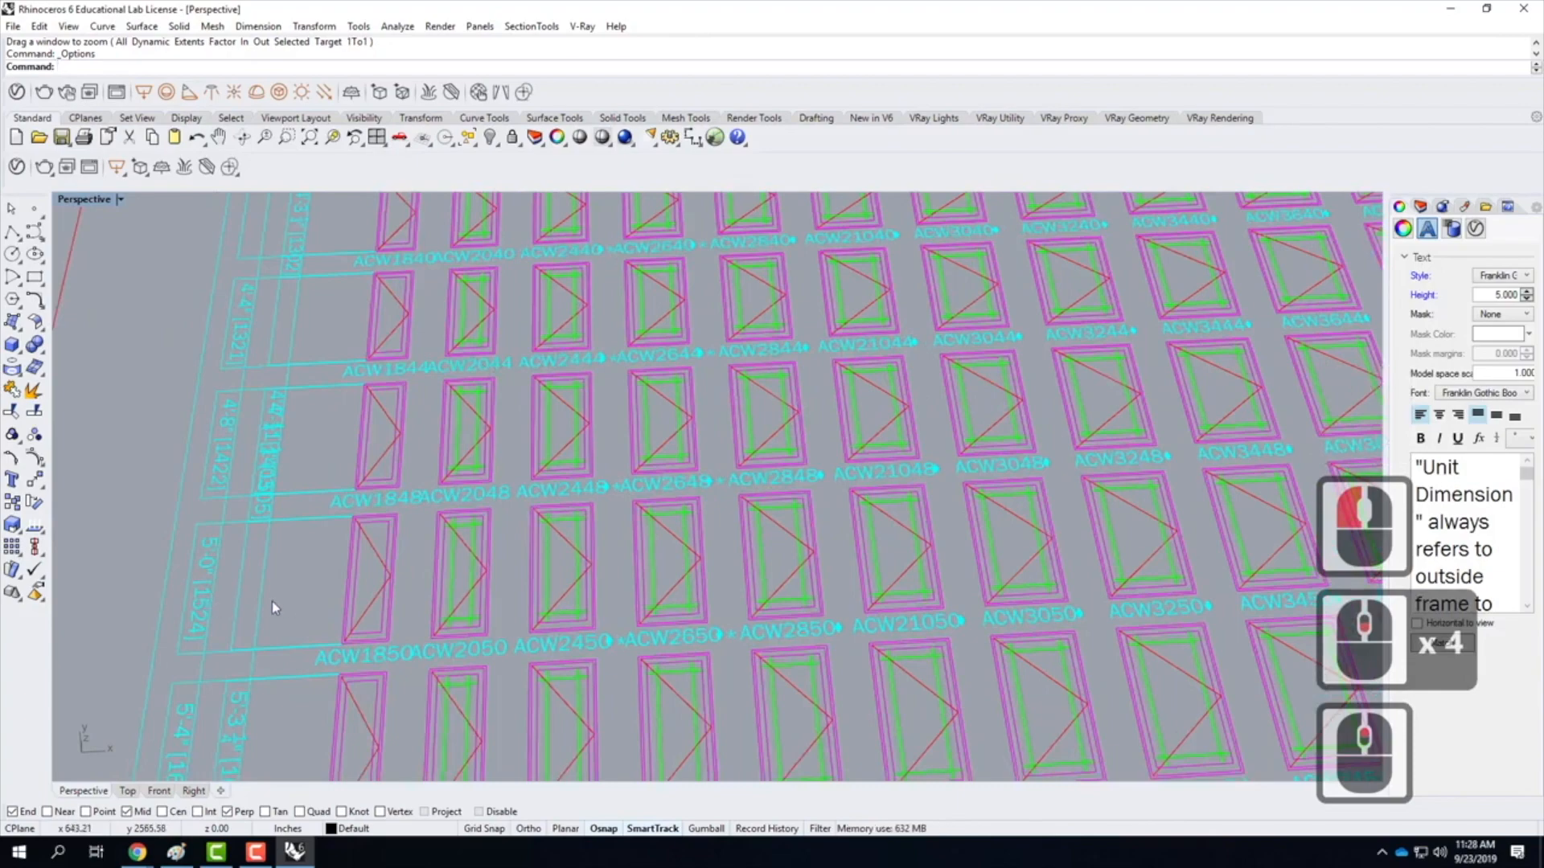
scroll(241, 578, down, 1)
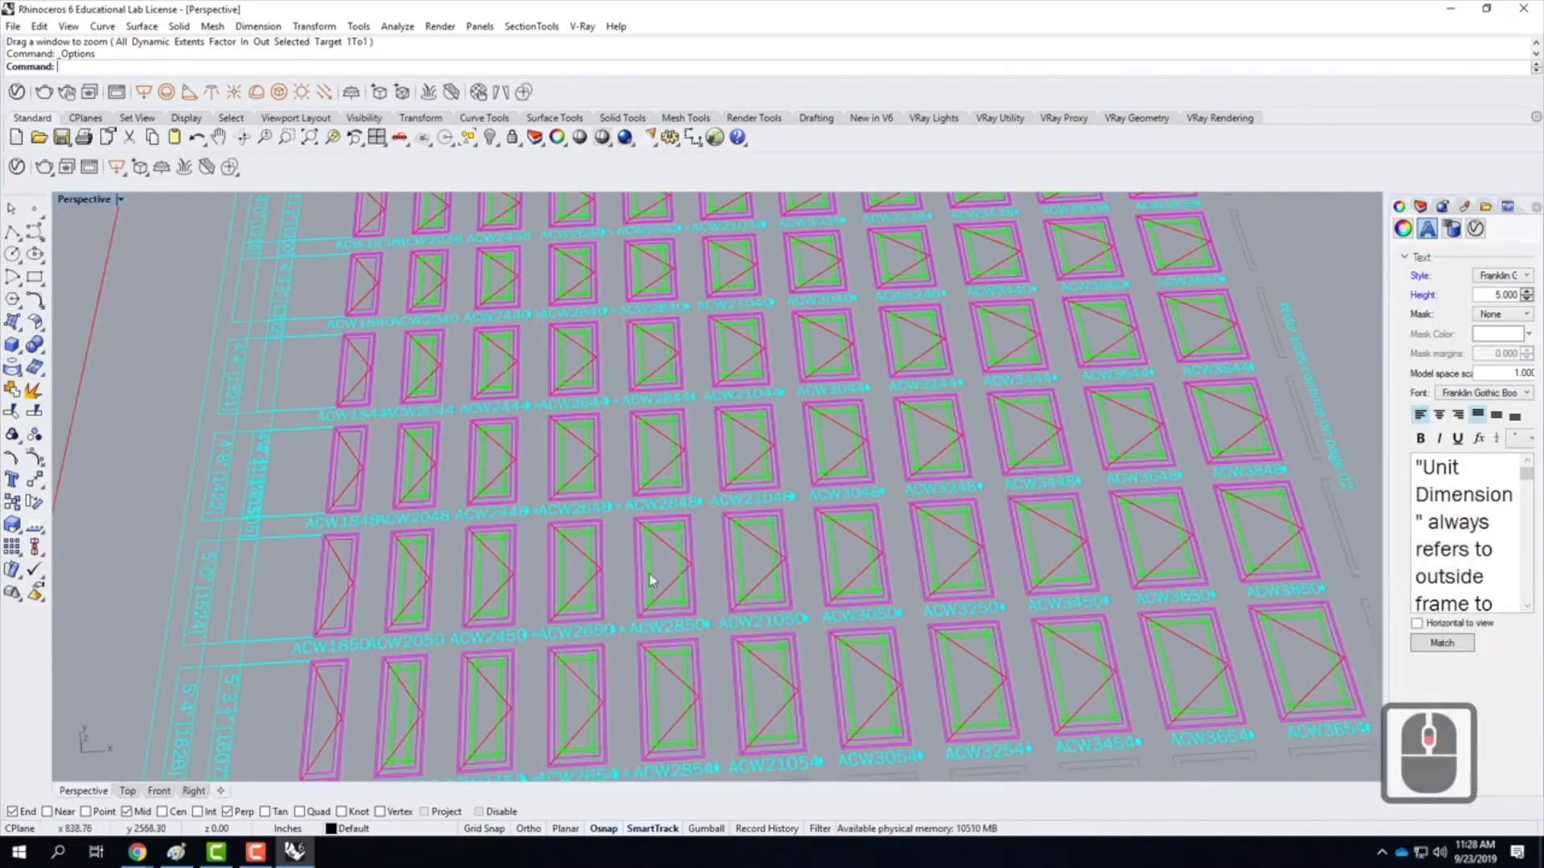
scroll(604, 595, down, 3)
scroll(605, 595, down, 2)
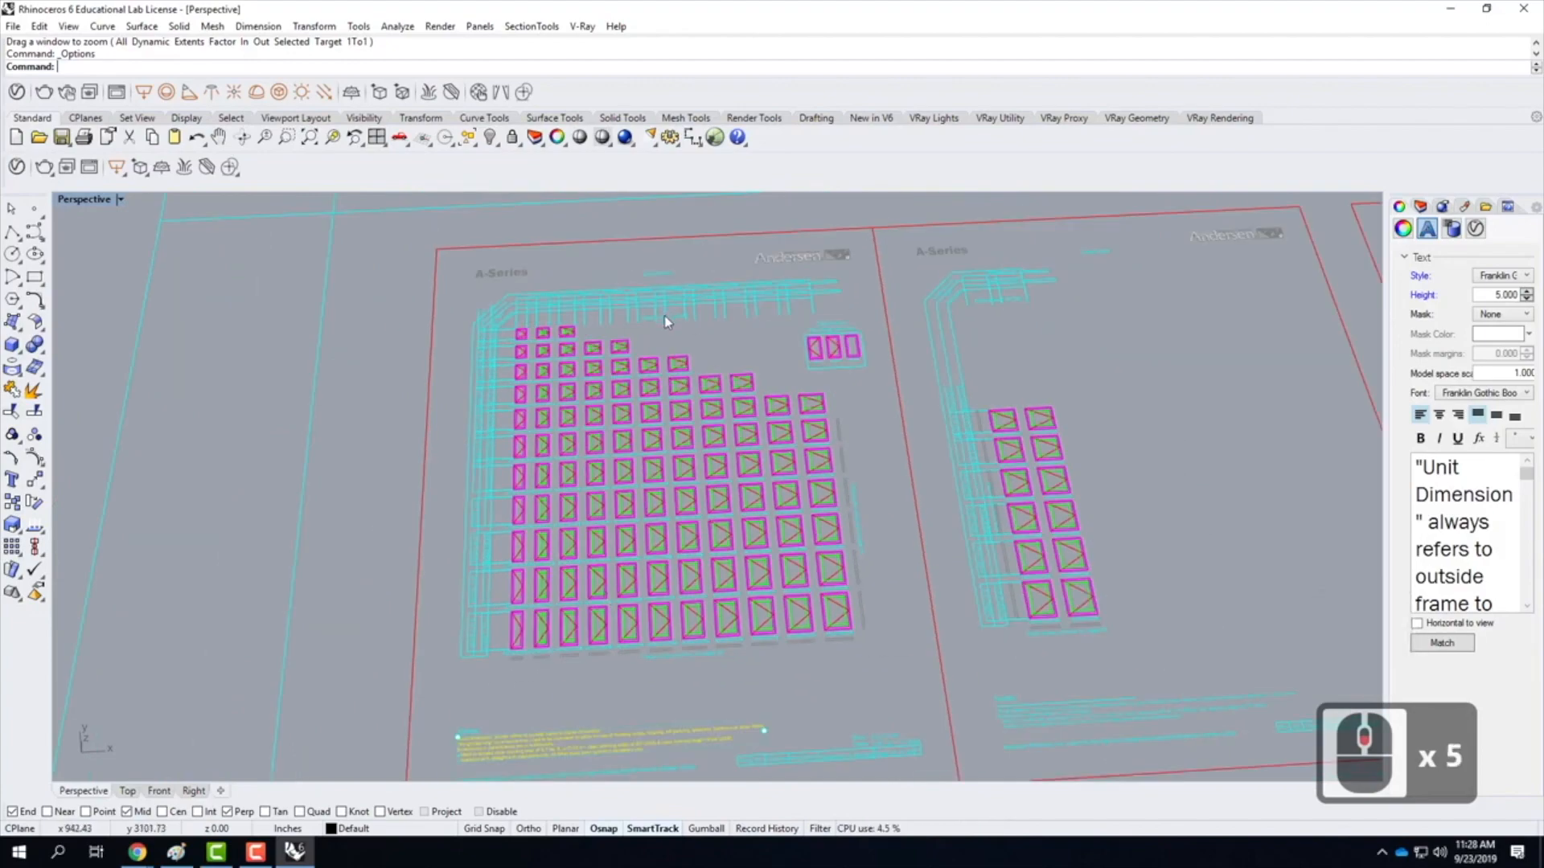
scroll(666, 321, up, 6)
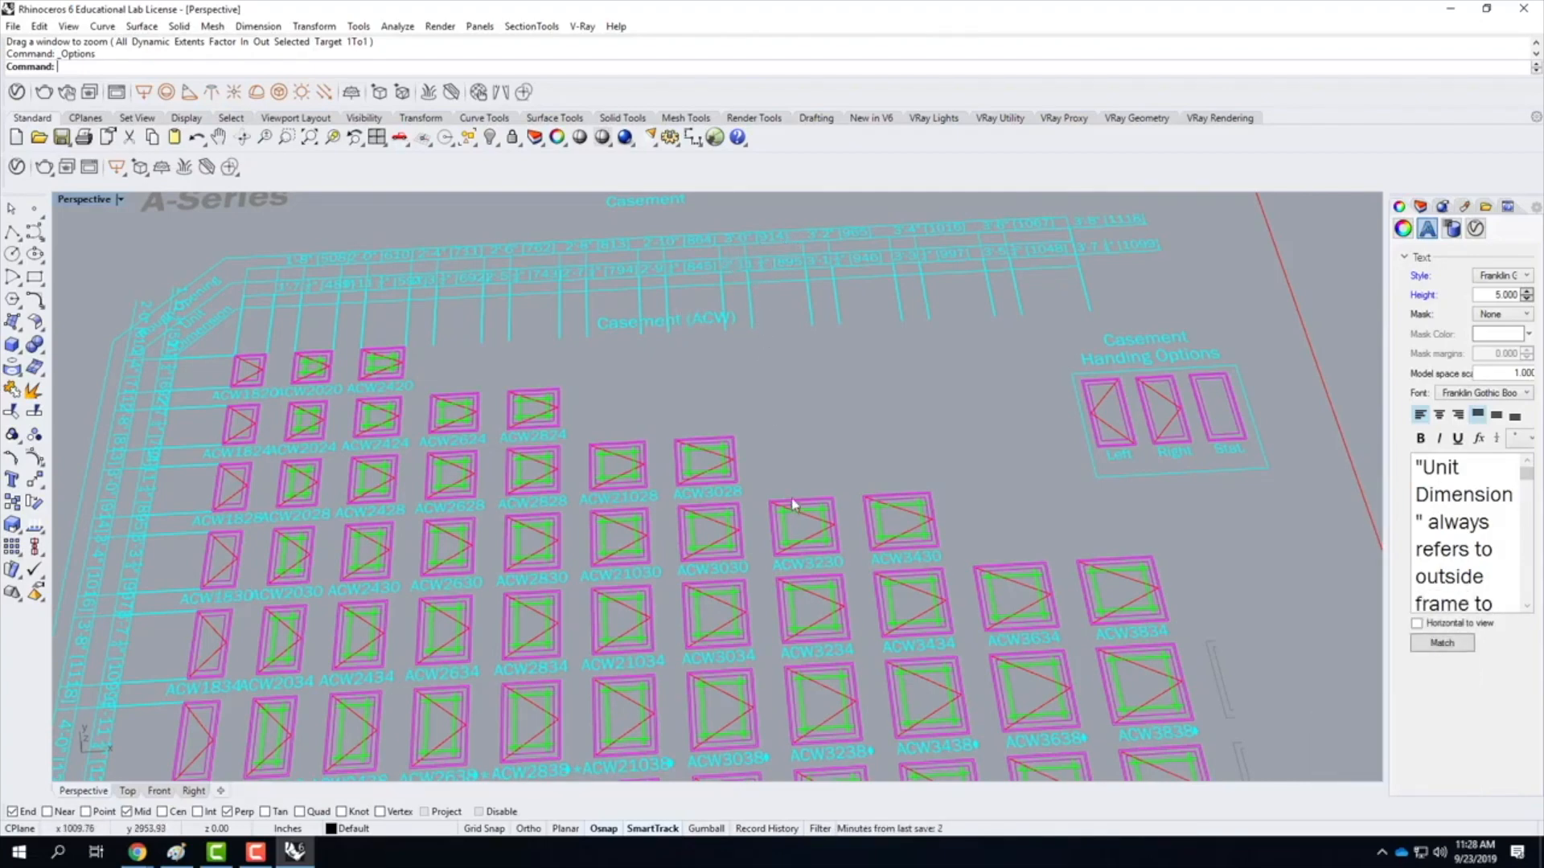
scroll(789, 490, down, 4)
scroll(810, 672, down, 4)
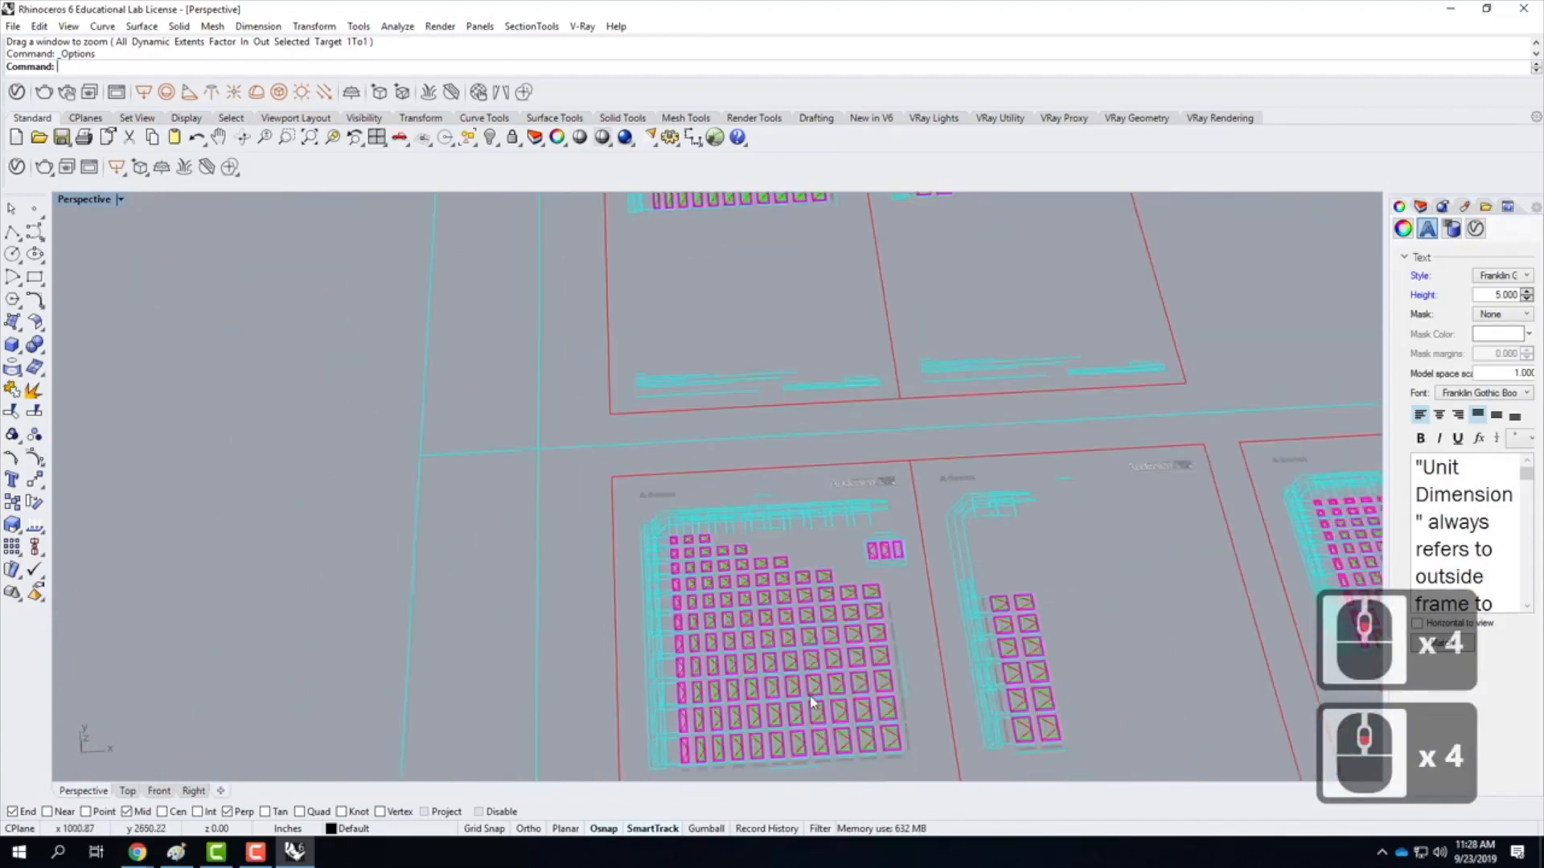
scroll(818, 740, up, 5)
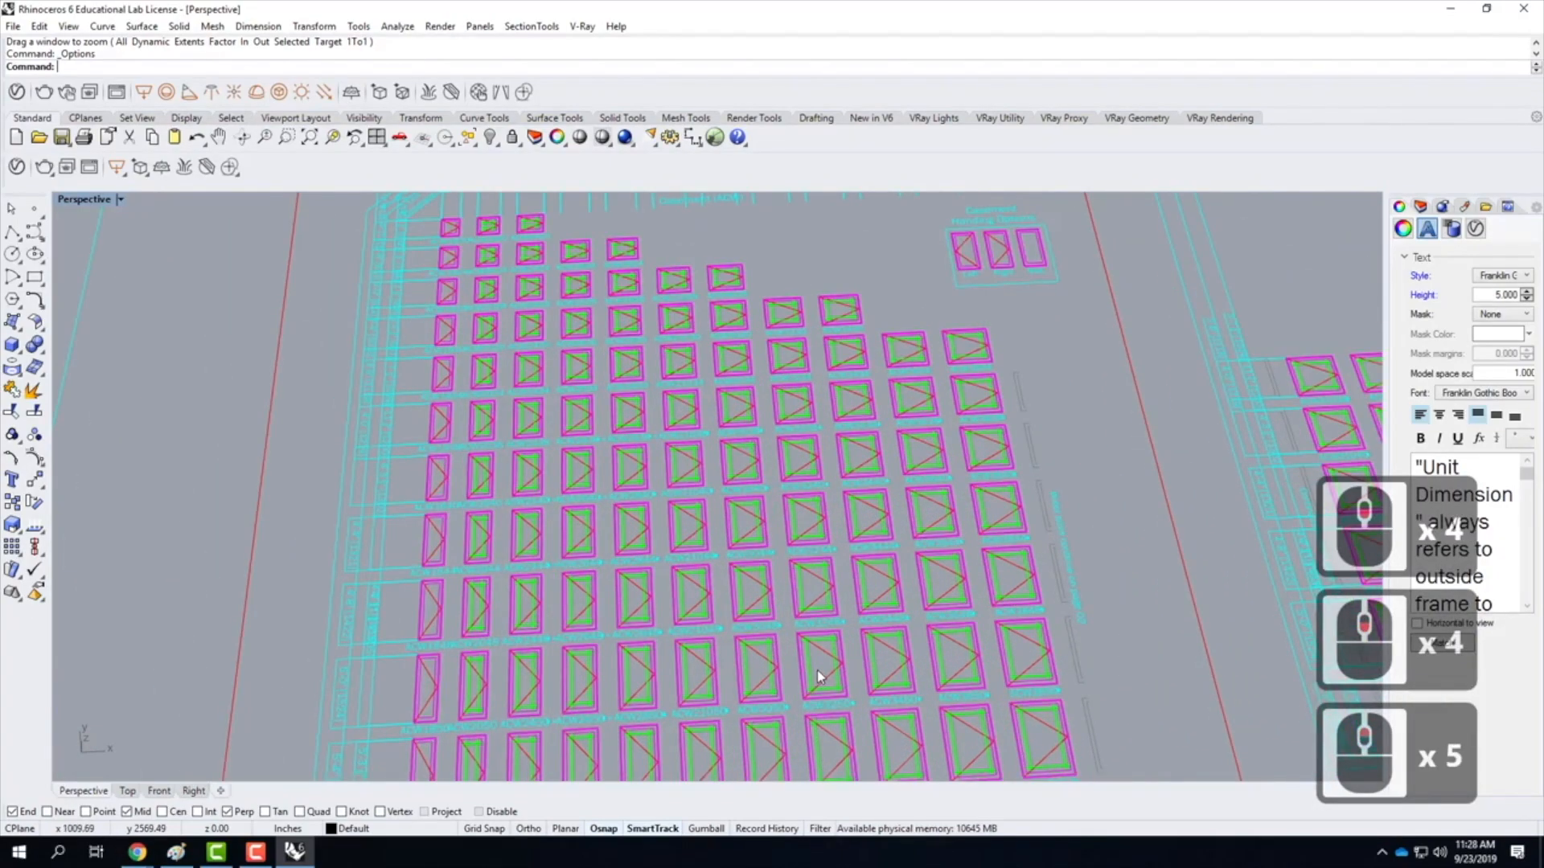
scroll(818, 676, up, 3)
mouse_move(836, 665)
right_down()
mouse_move(833, 693)
mouse_move(814, 647)
right_up()
scroll(816, 638, down, 2)
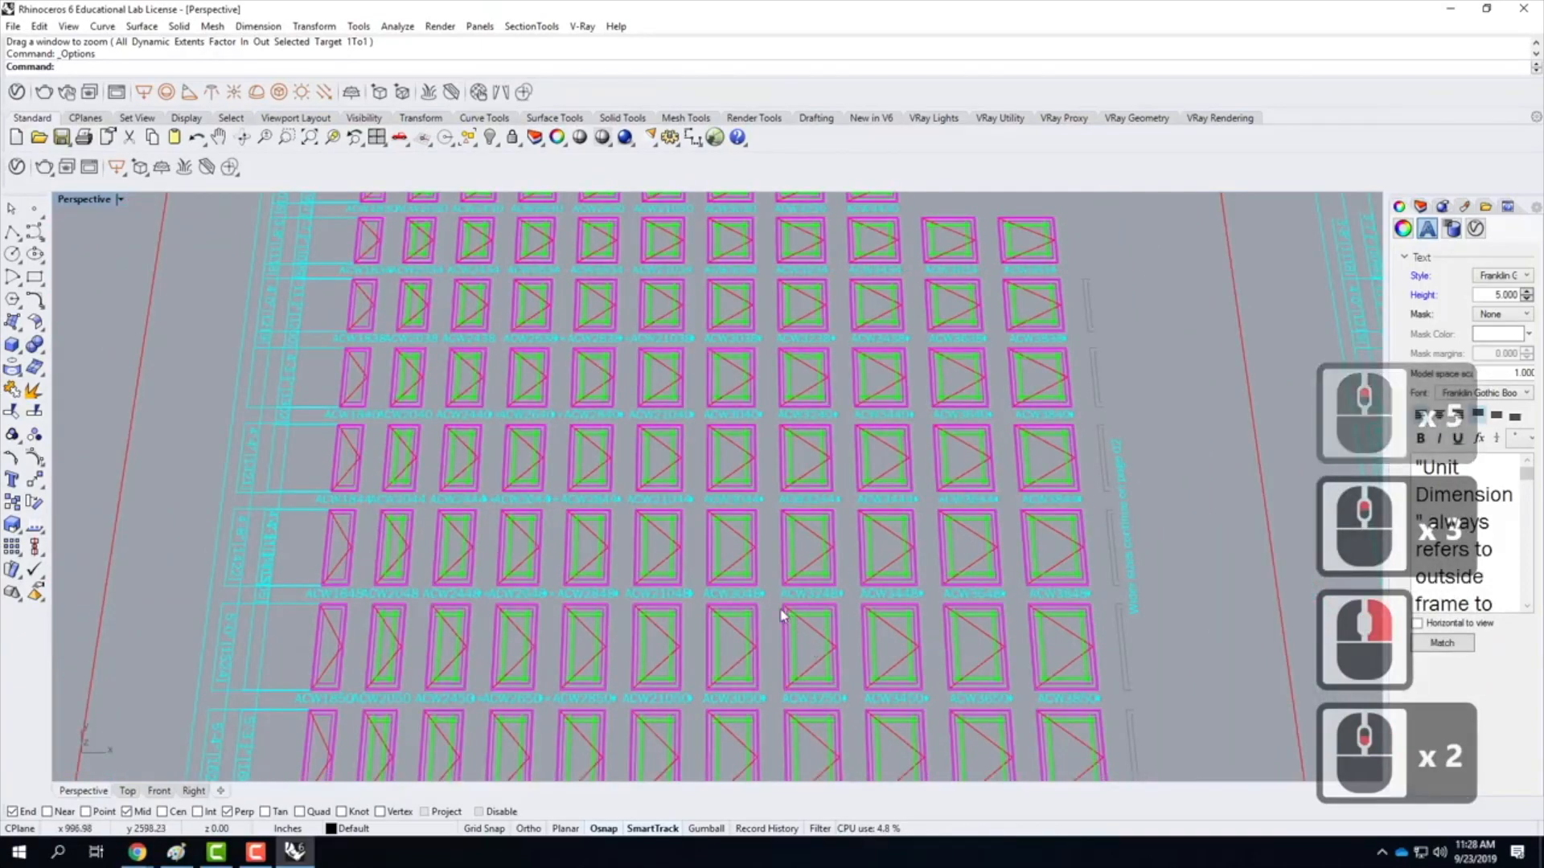
Move all curves of the ACW3250 casement elevation into the empty space outside the drawing sheets, then deselect them
drag(772, 599, 855, 701)
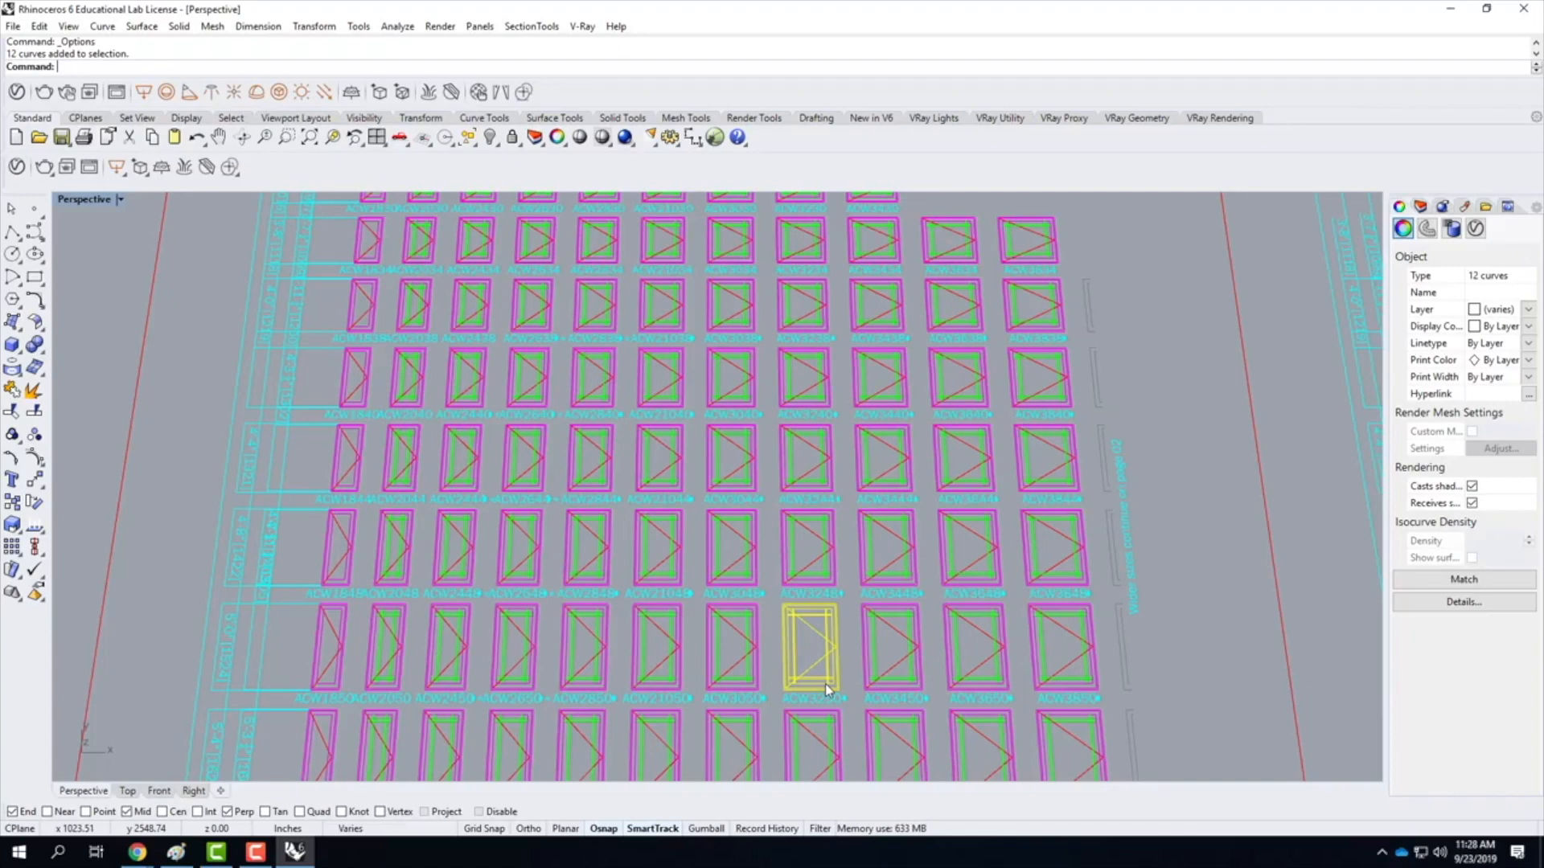
scroll(814, 572, down, 3)
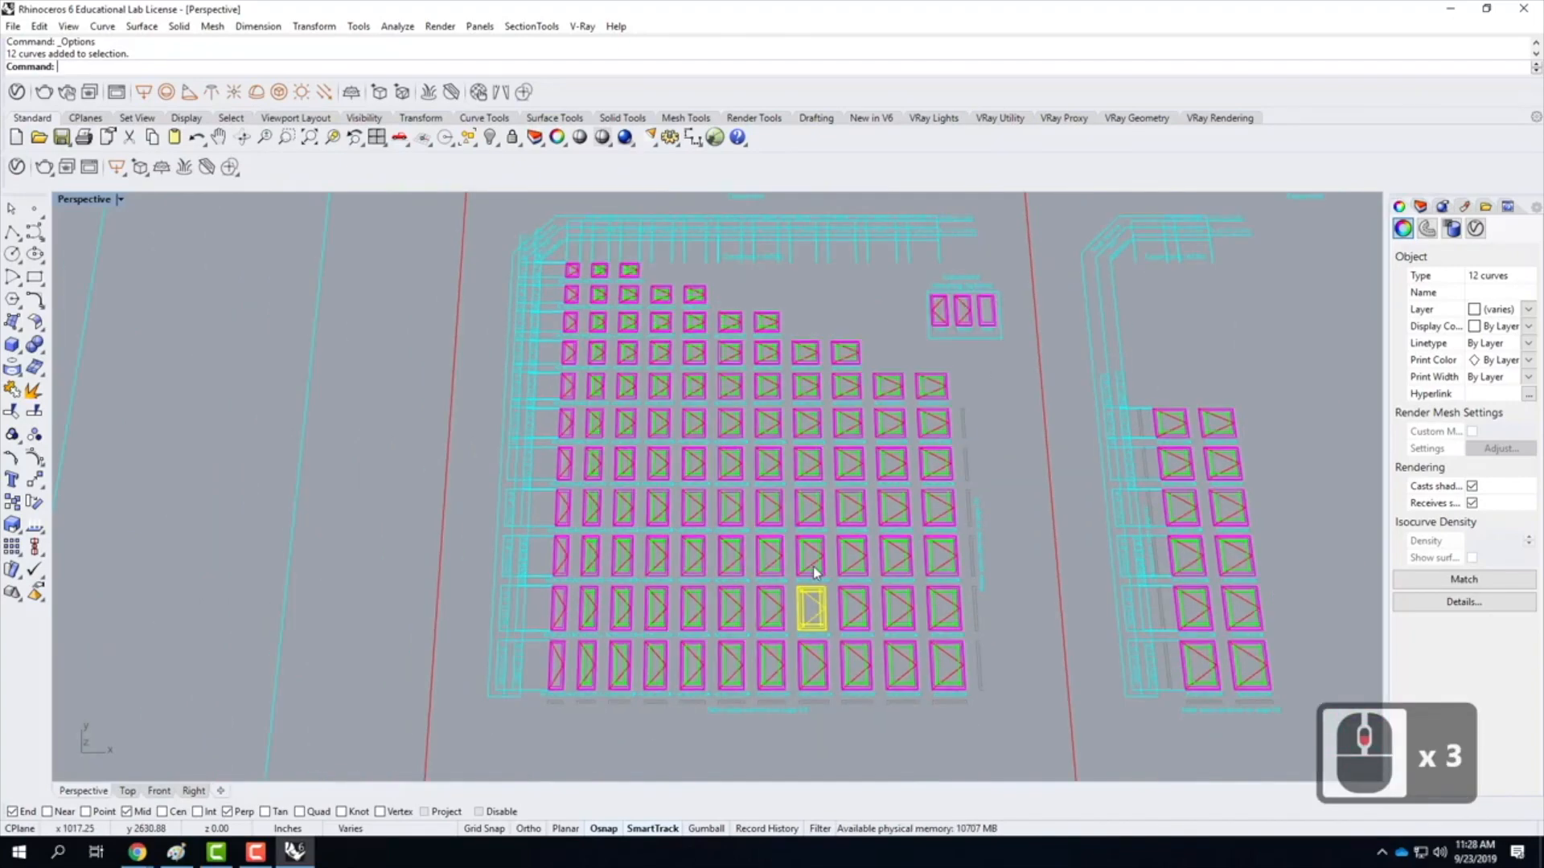
text(move)
key(Return)
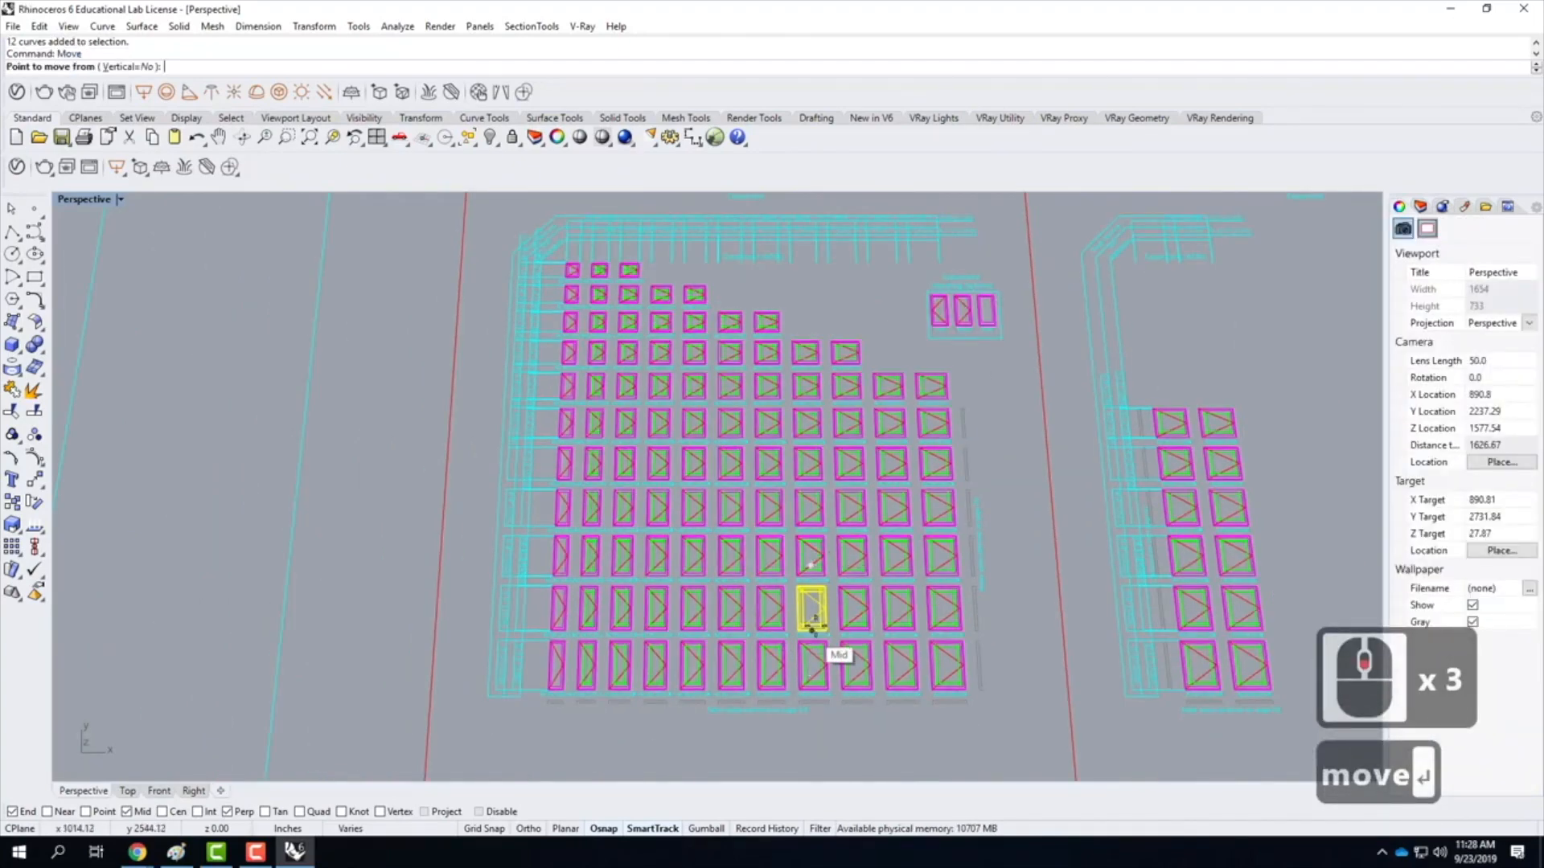
click(812, 616)
scroll(930, 558, down, 4)
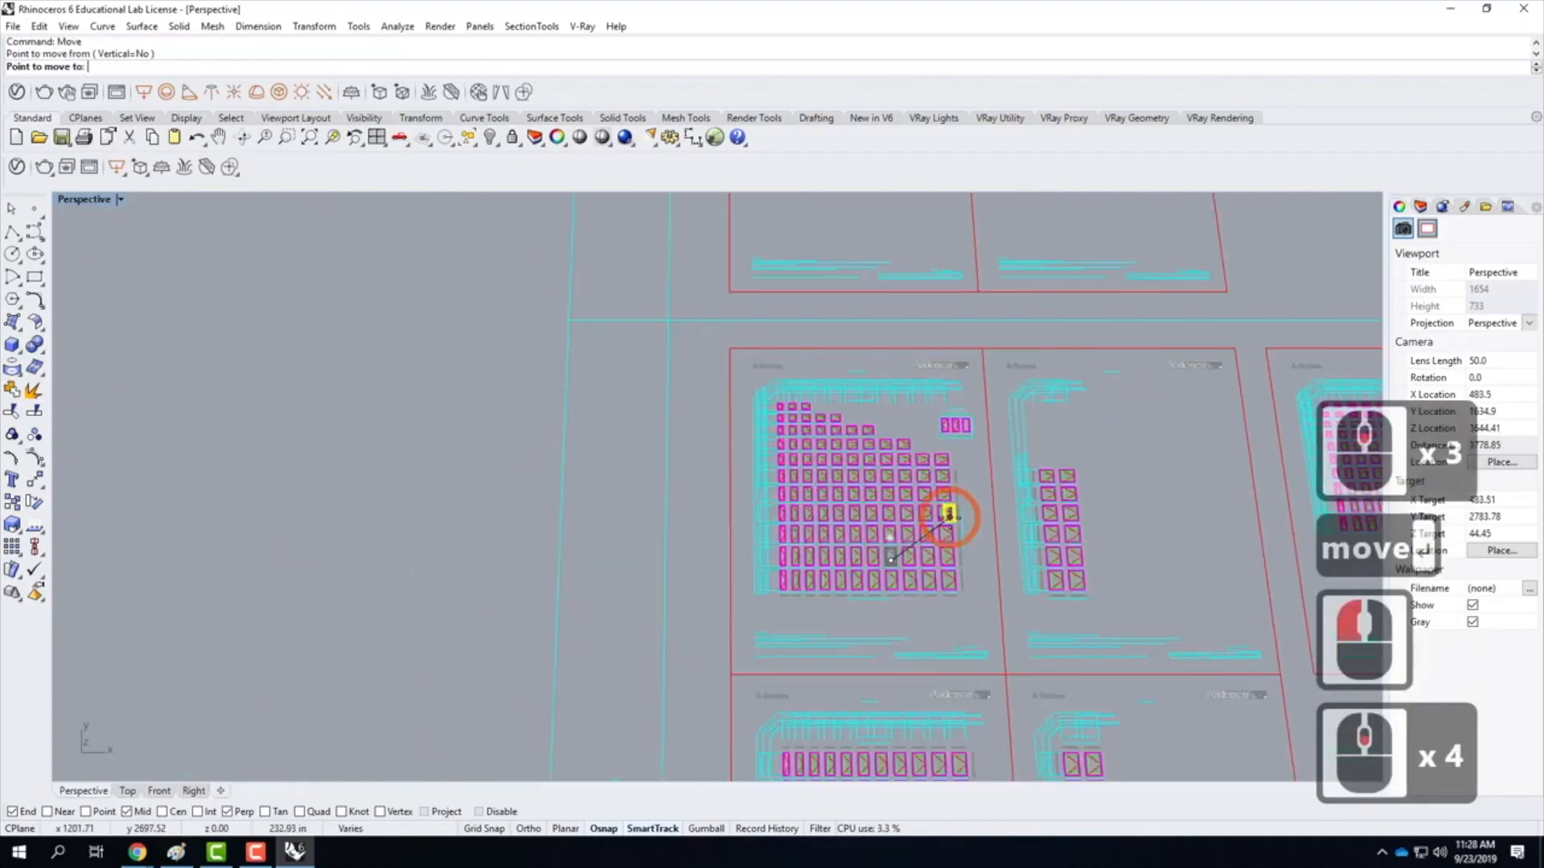
click(488, 615)
scroll(595, 619, down, 8)
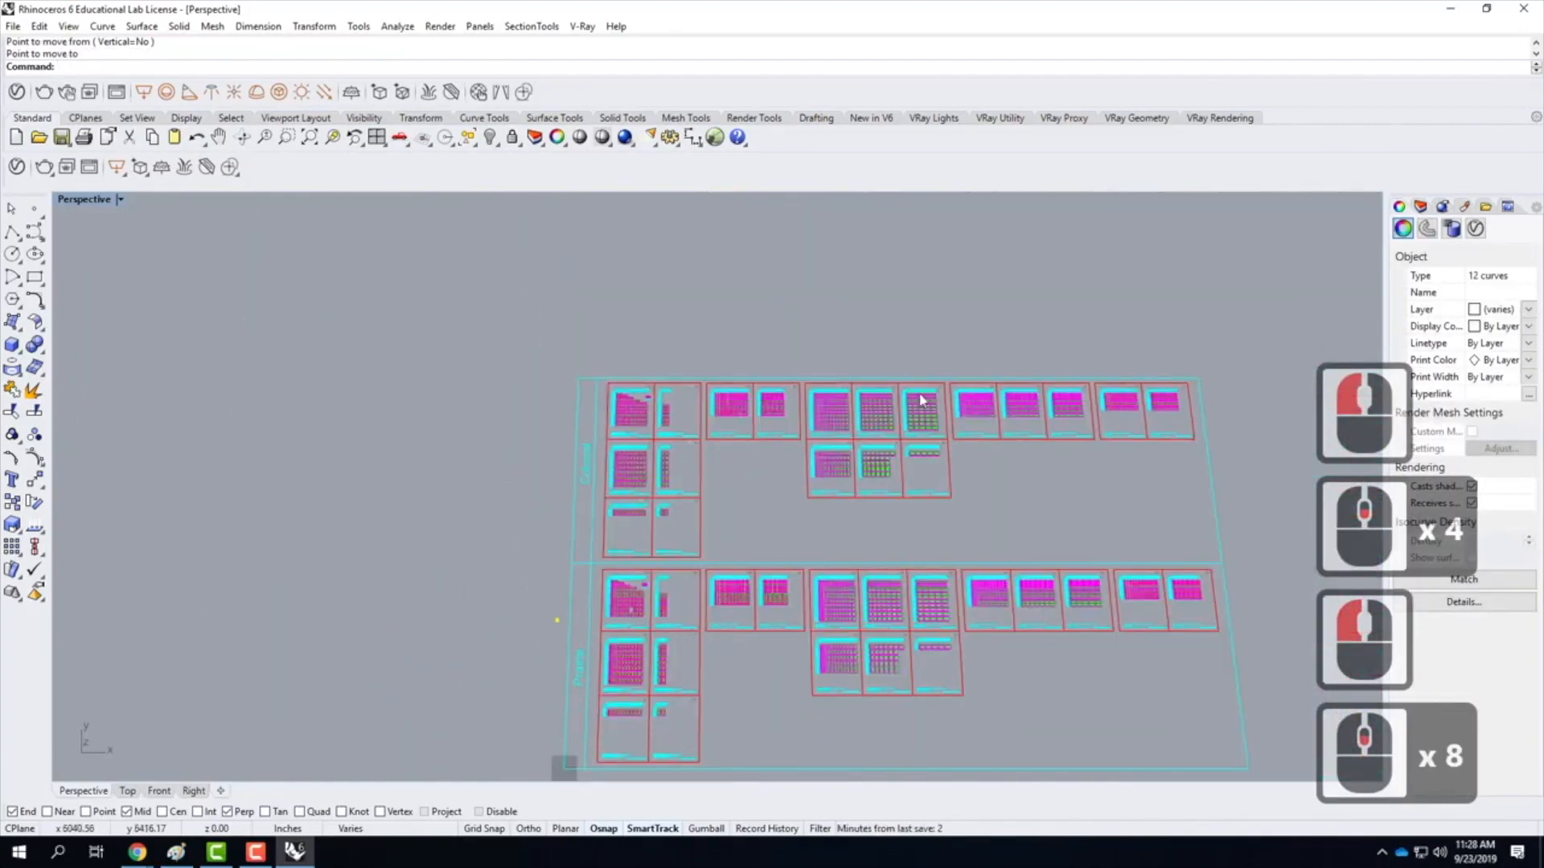
key(Escape)
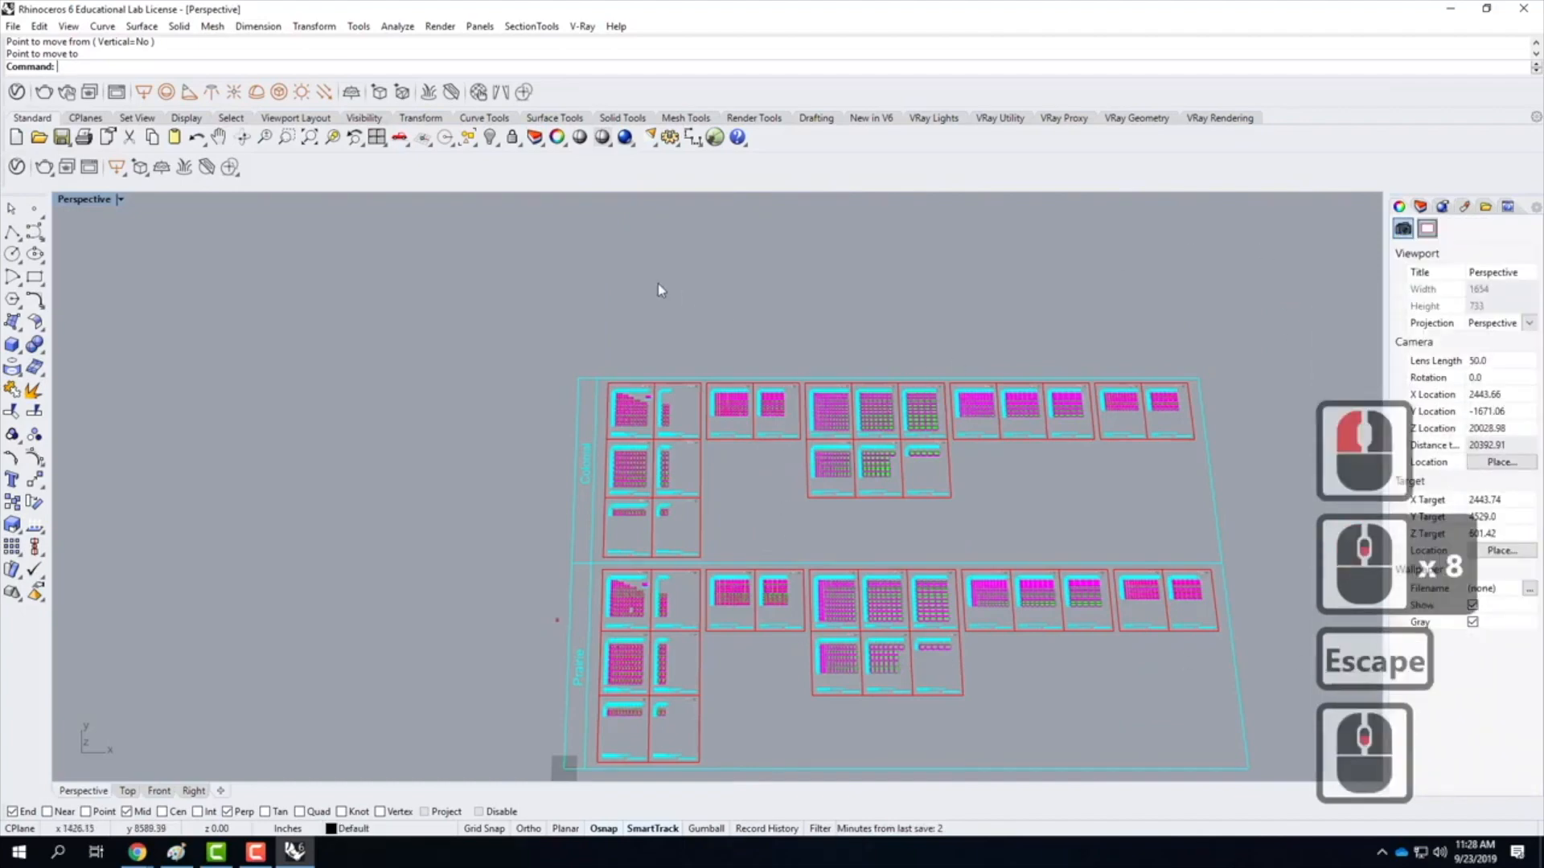
Delete both complete groups of elevation sheets, keeping only the separated casement window
scroll(586, 349, down, 2)
drag(601, 332, 595, 288)
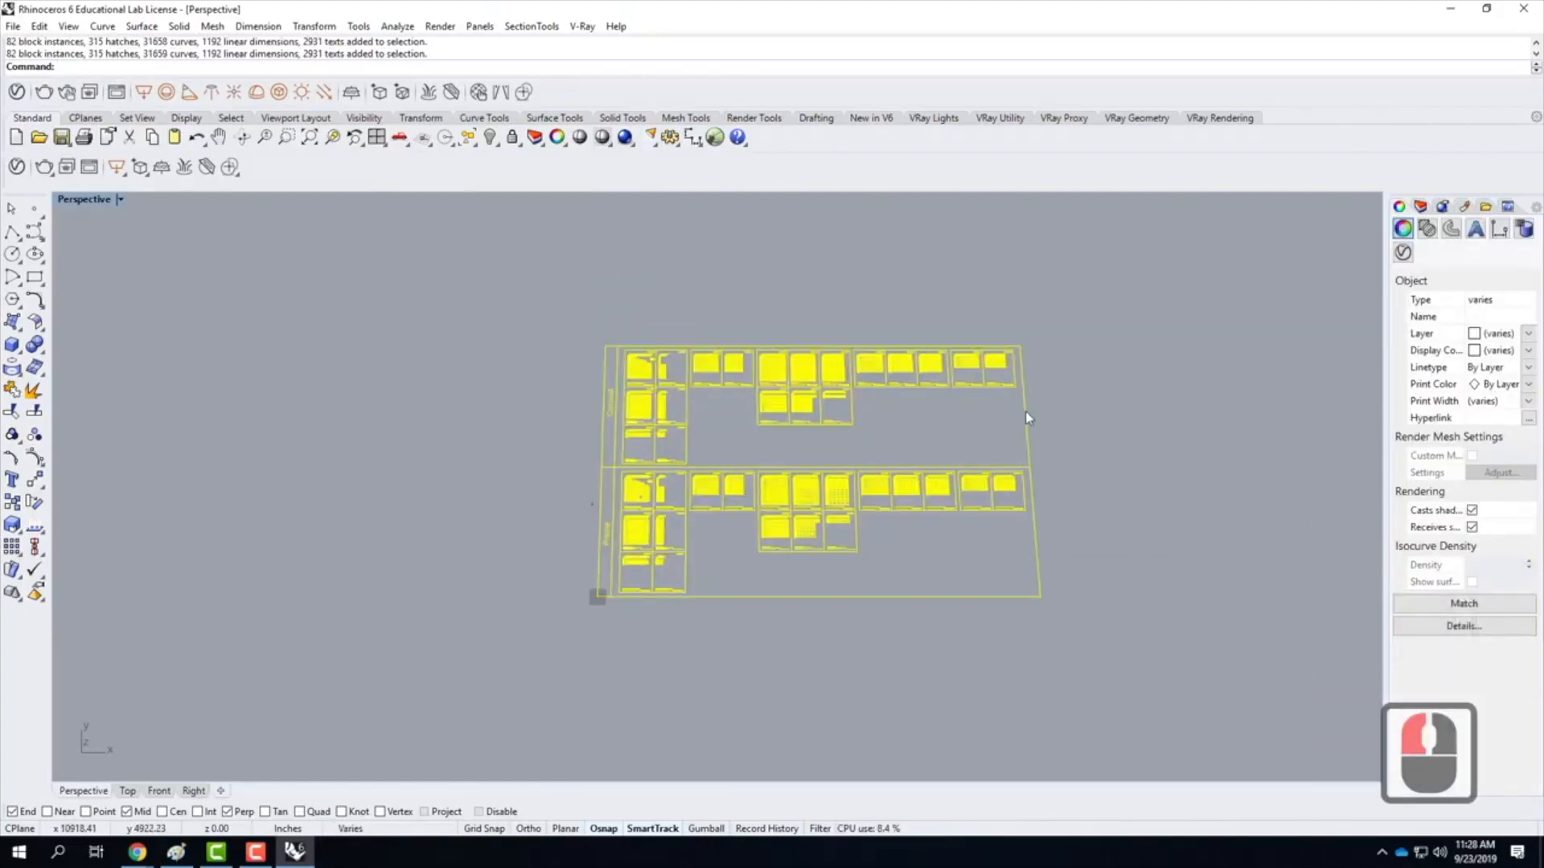
key(Delete)
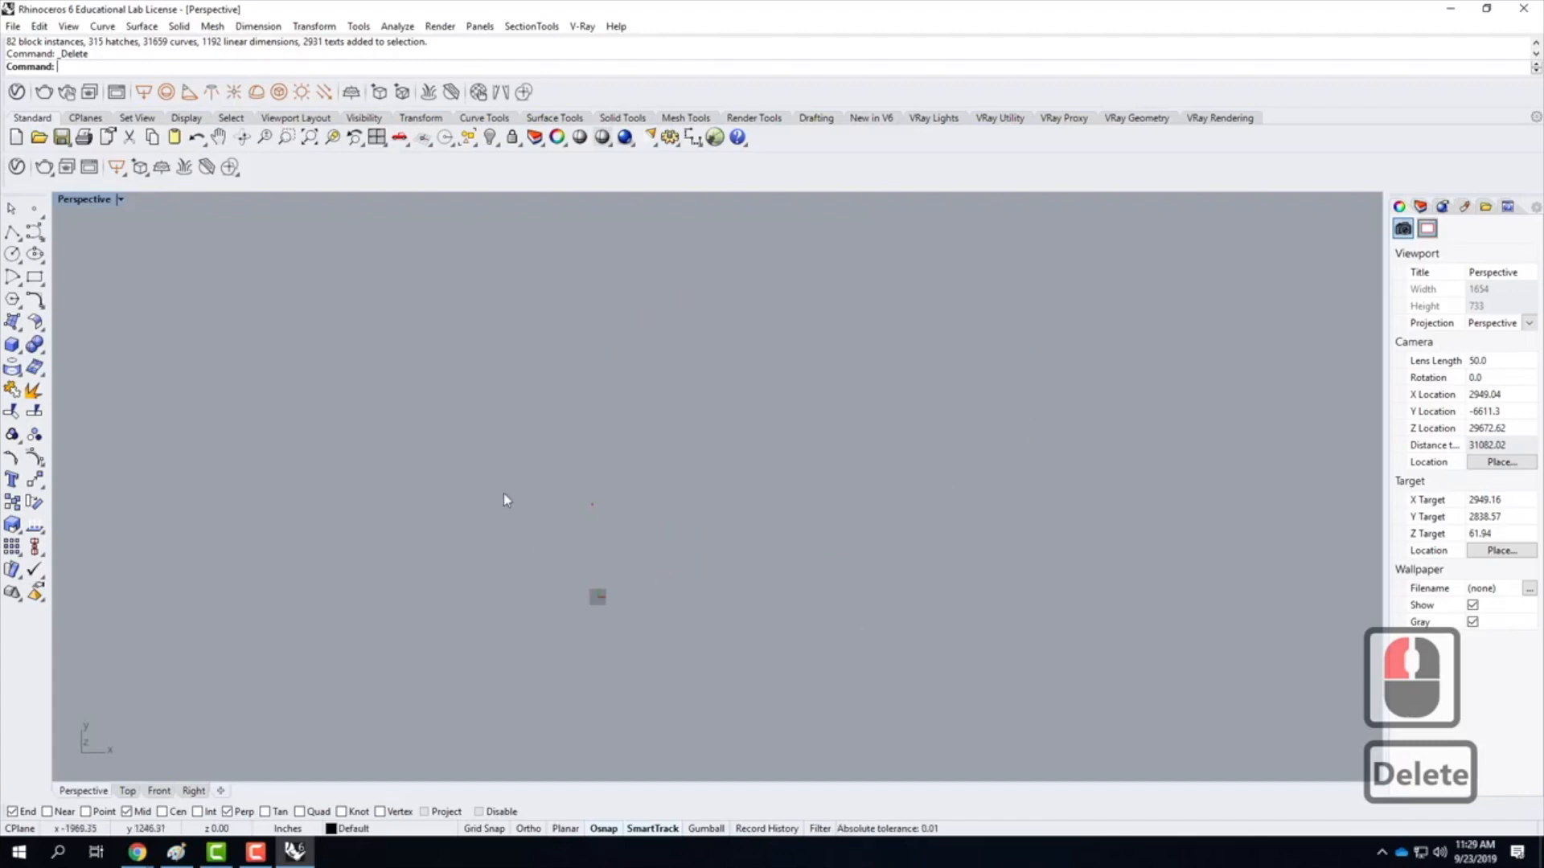
Move the remaining window's curves from the lower-left outer frame corner to the origin at 0,0,0
scroll(593, 515, up, 17)
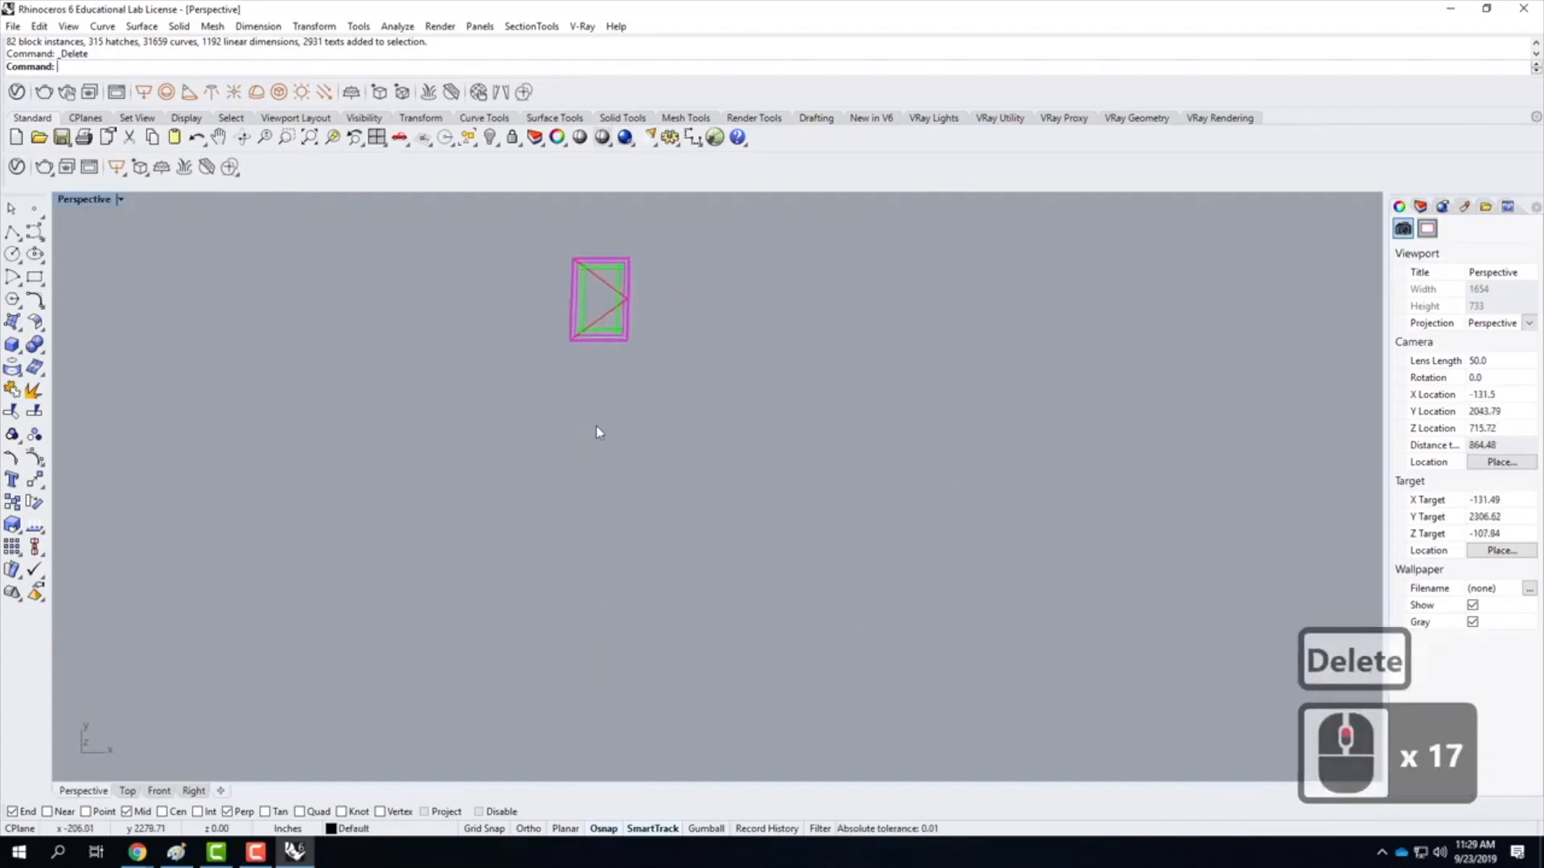
drag(542, 219, 708, 368)
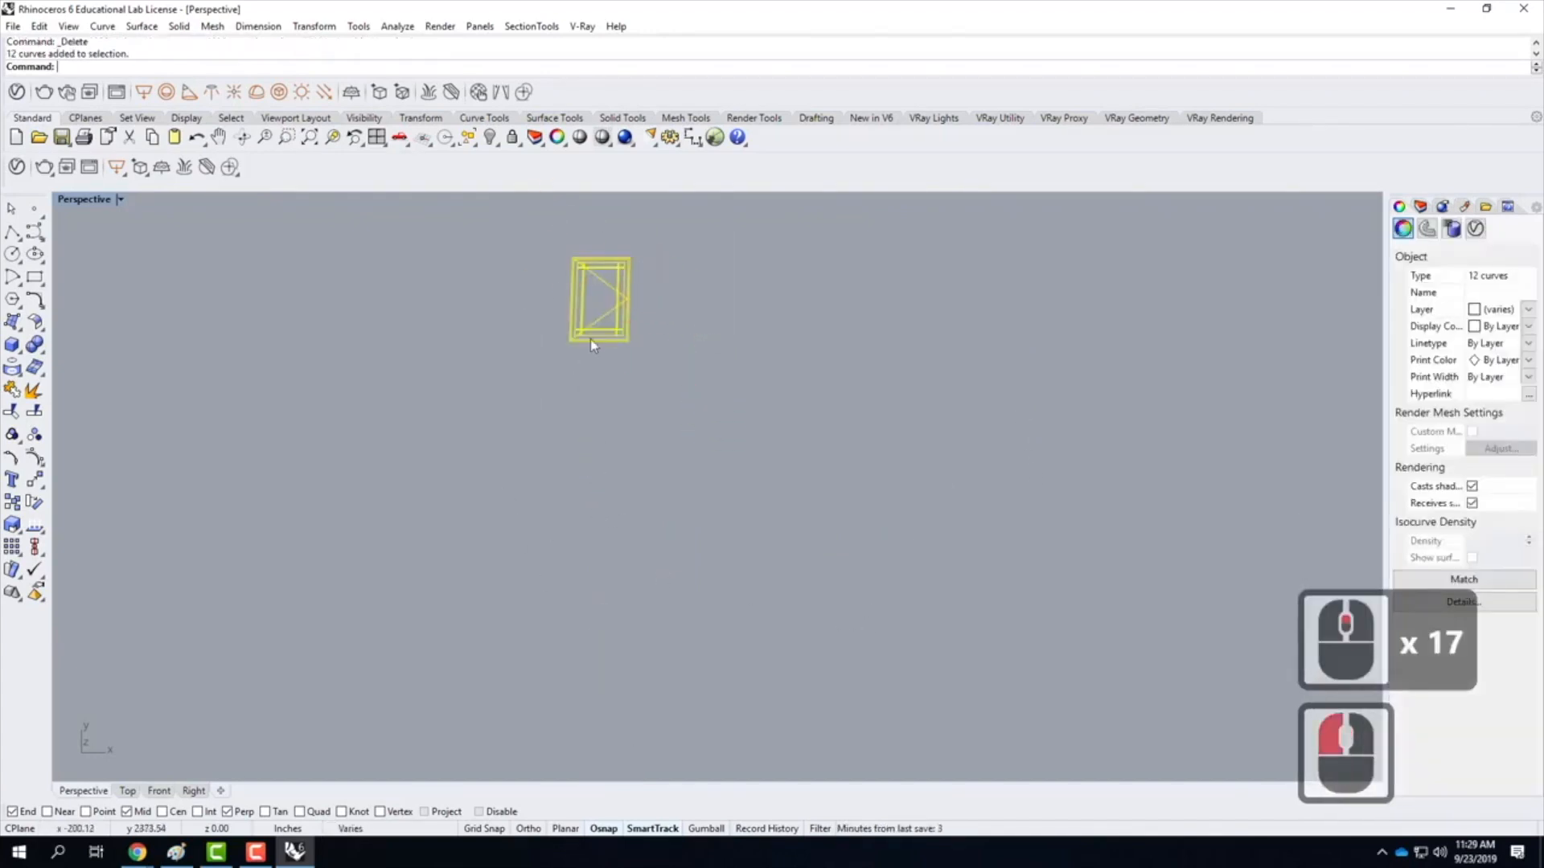
click(313, 26)
click(328, 49)
scroll(571, 341, up, 5)
click(552, 363)
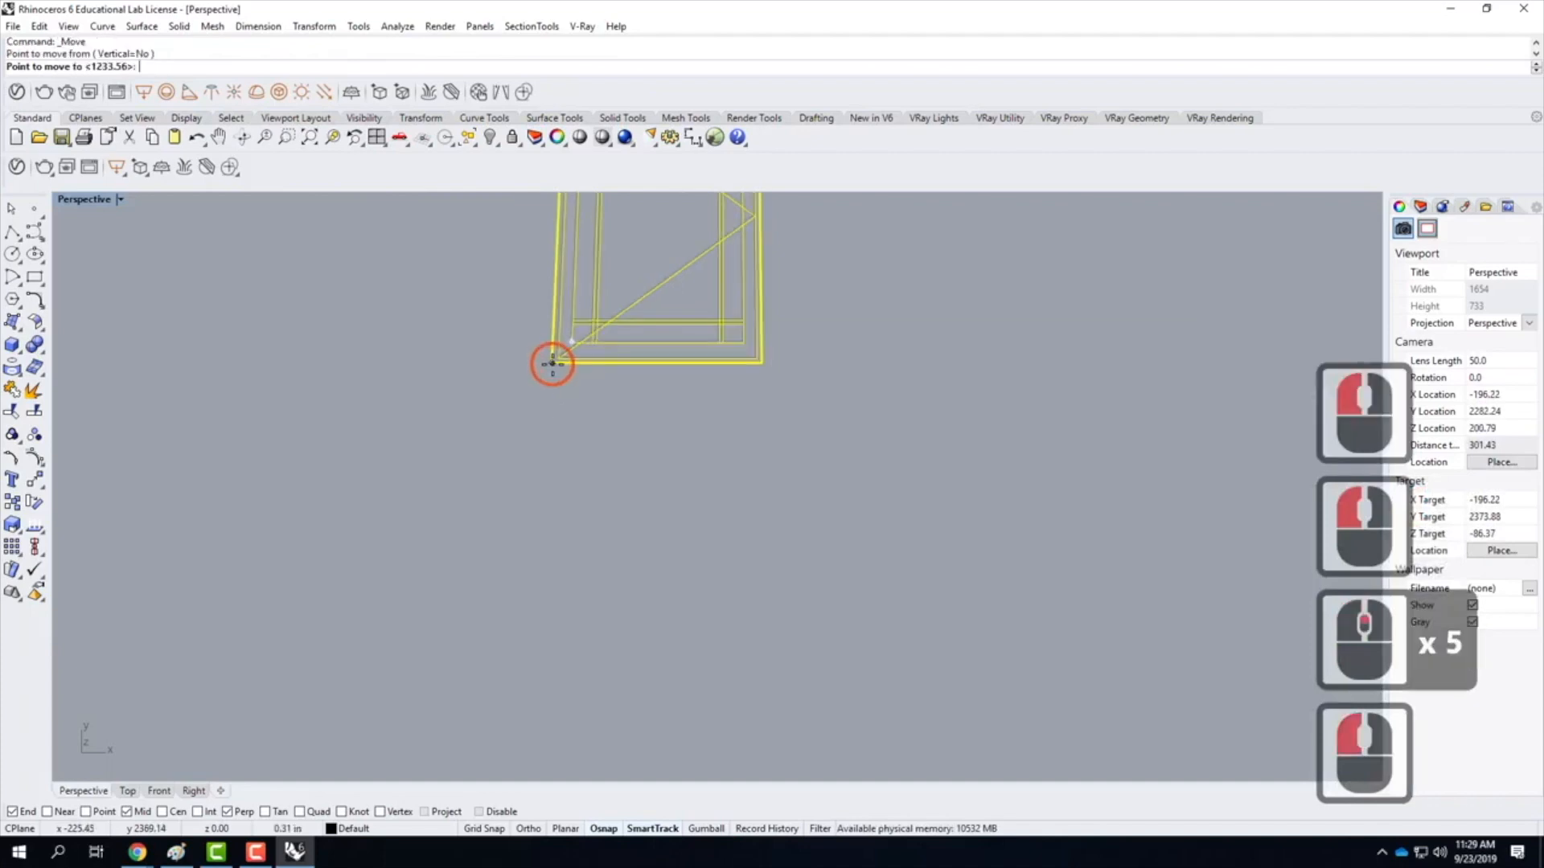
text(0)
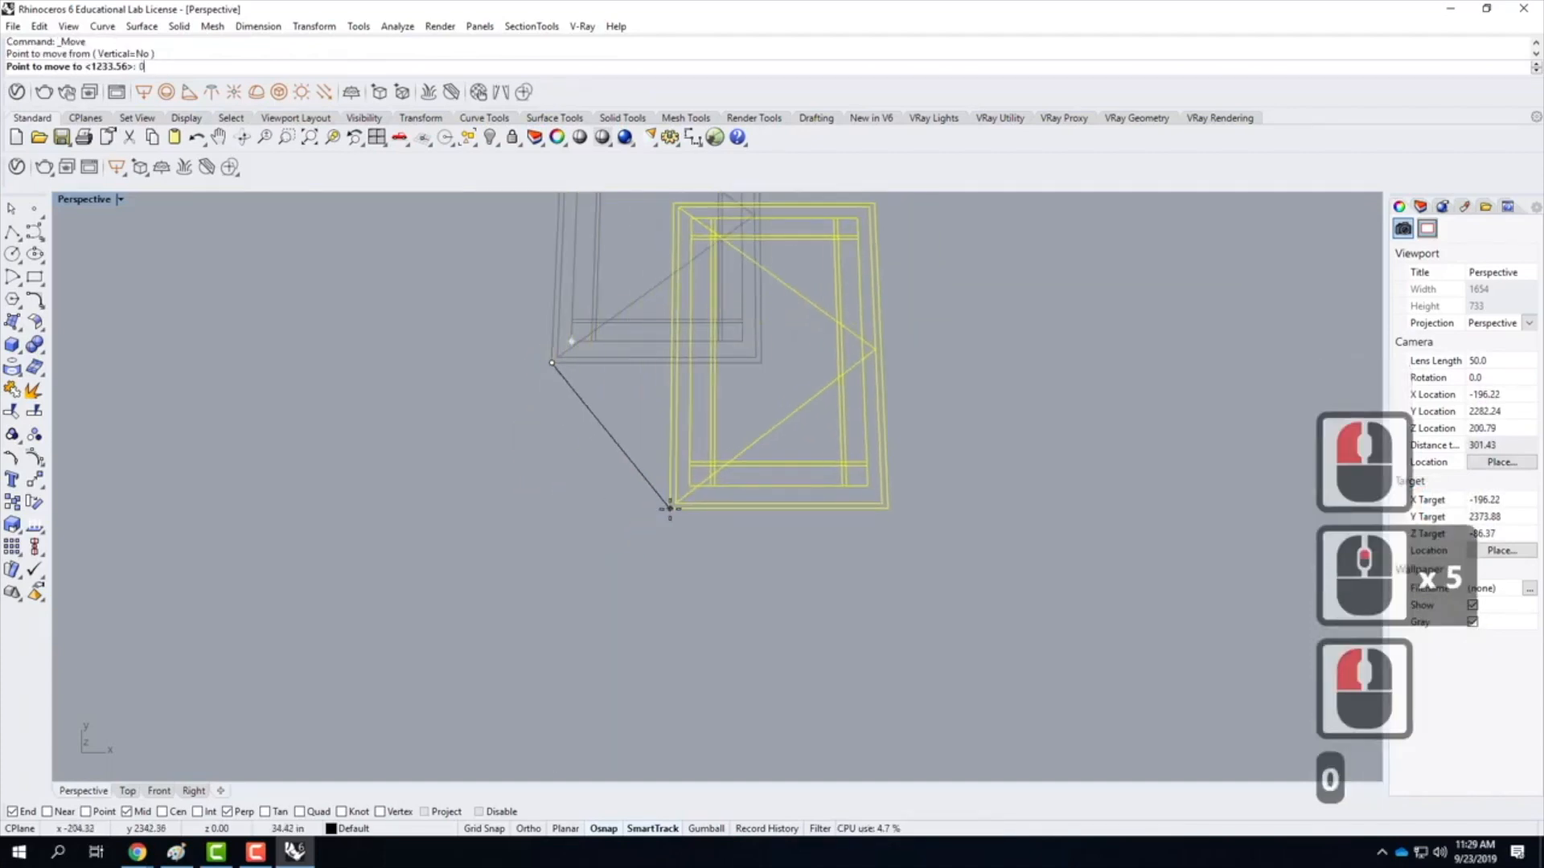
text(,0,0)
key(Return)
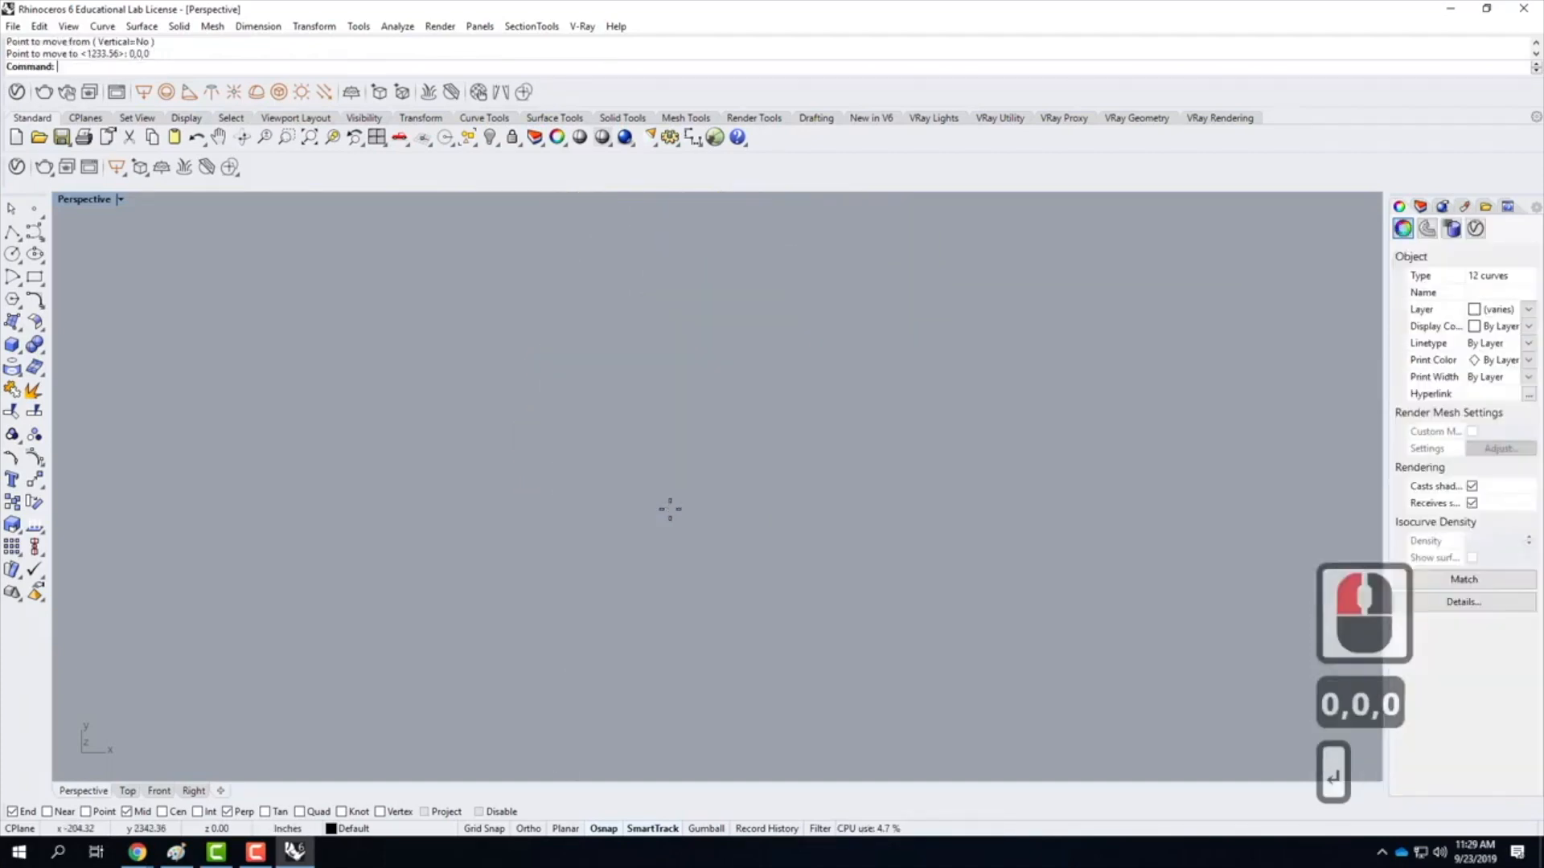
Zoom to the selected window at the origin with some surrounding space and deselect its curves
text(z)
key(Return)
text(s)
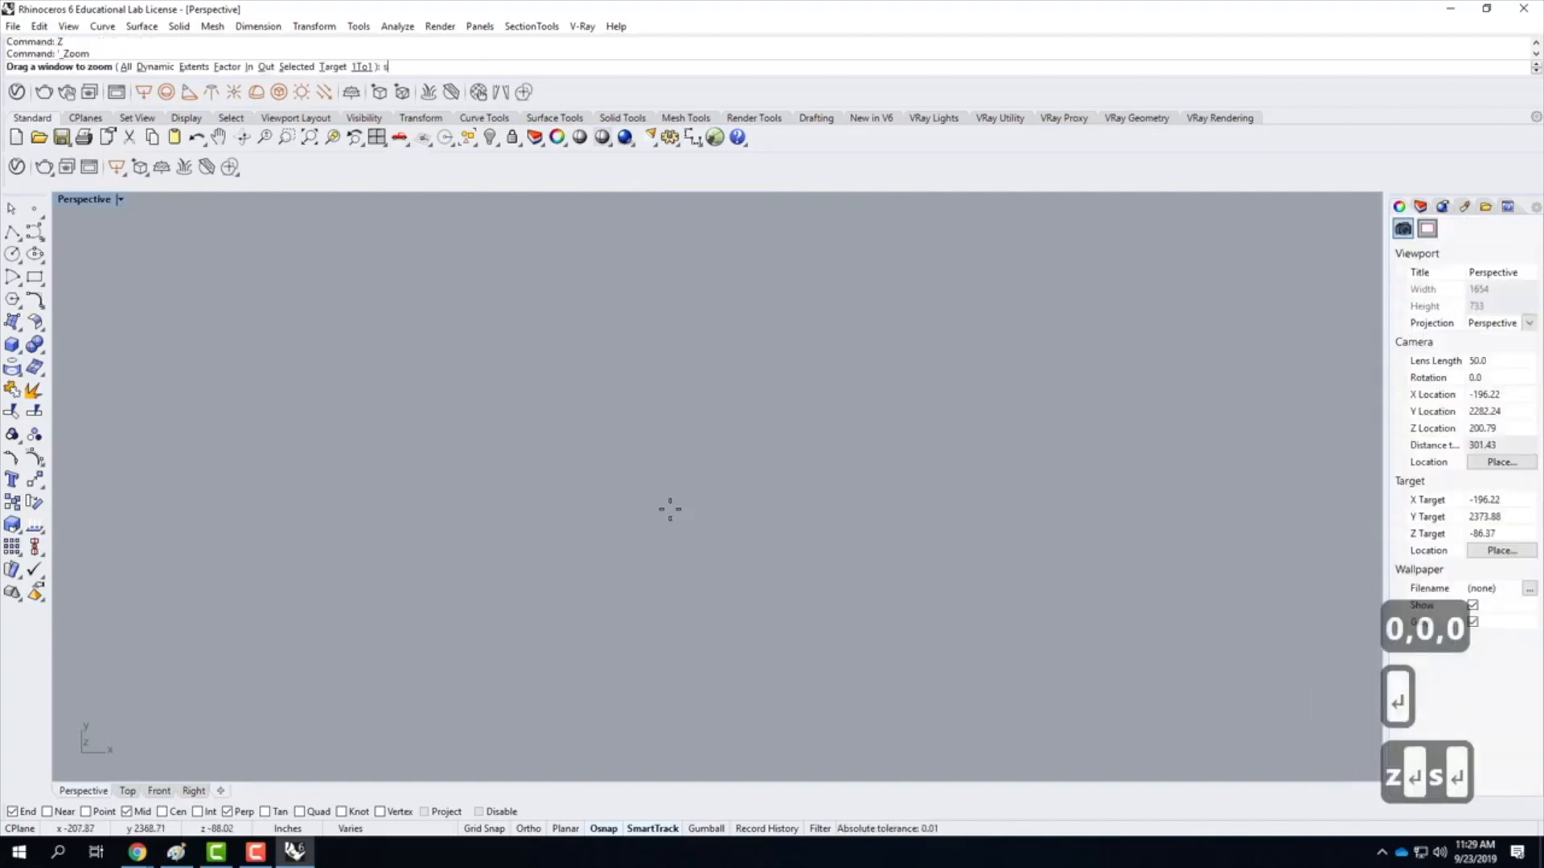
key(Return)
scroll(427, 253, down, 5)
click(690, 310)
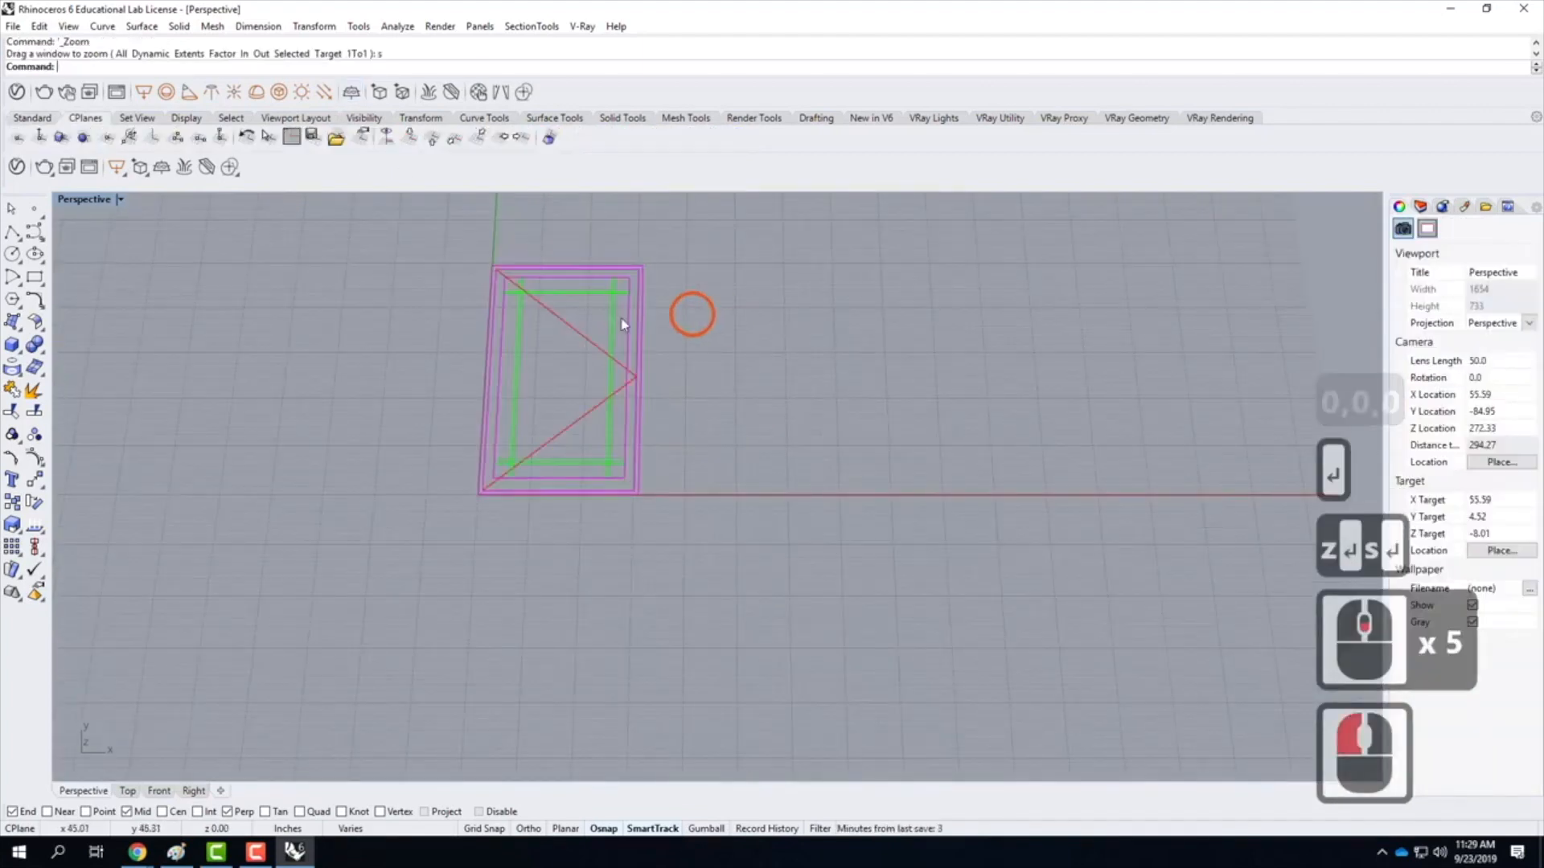
scroll(567, 301, up, 4)
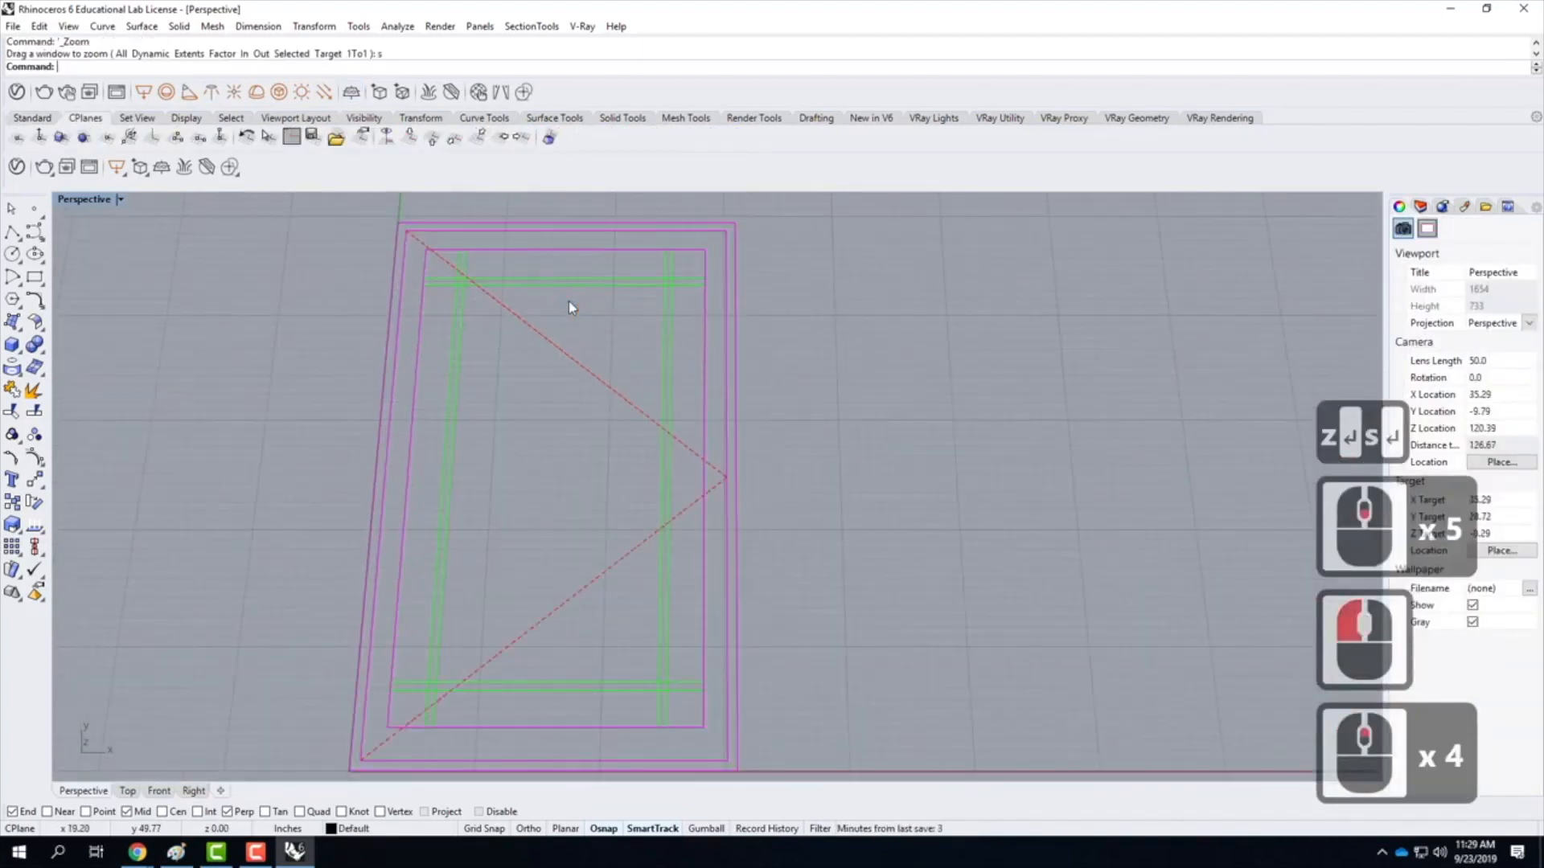
scroll(567, 301, down, 4)
right_drag(568, 301, 666, 442)
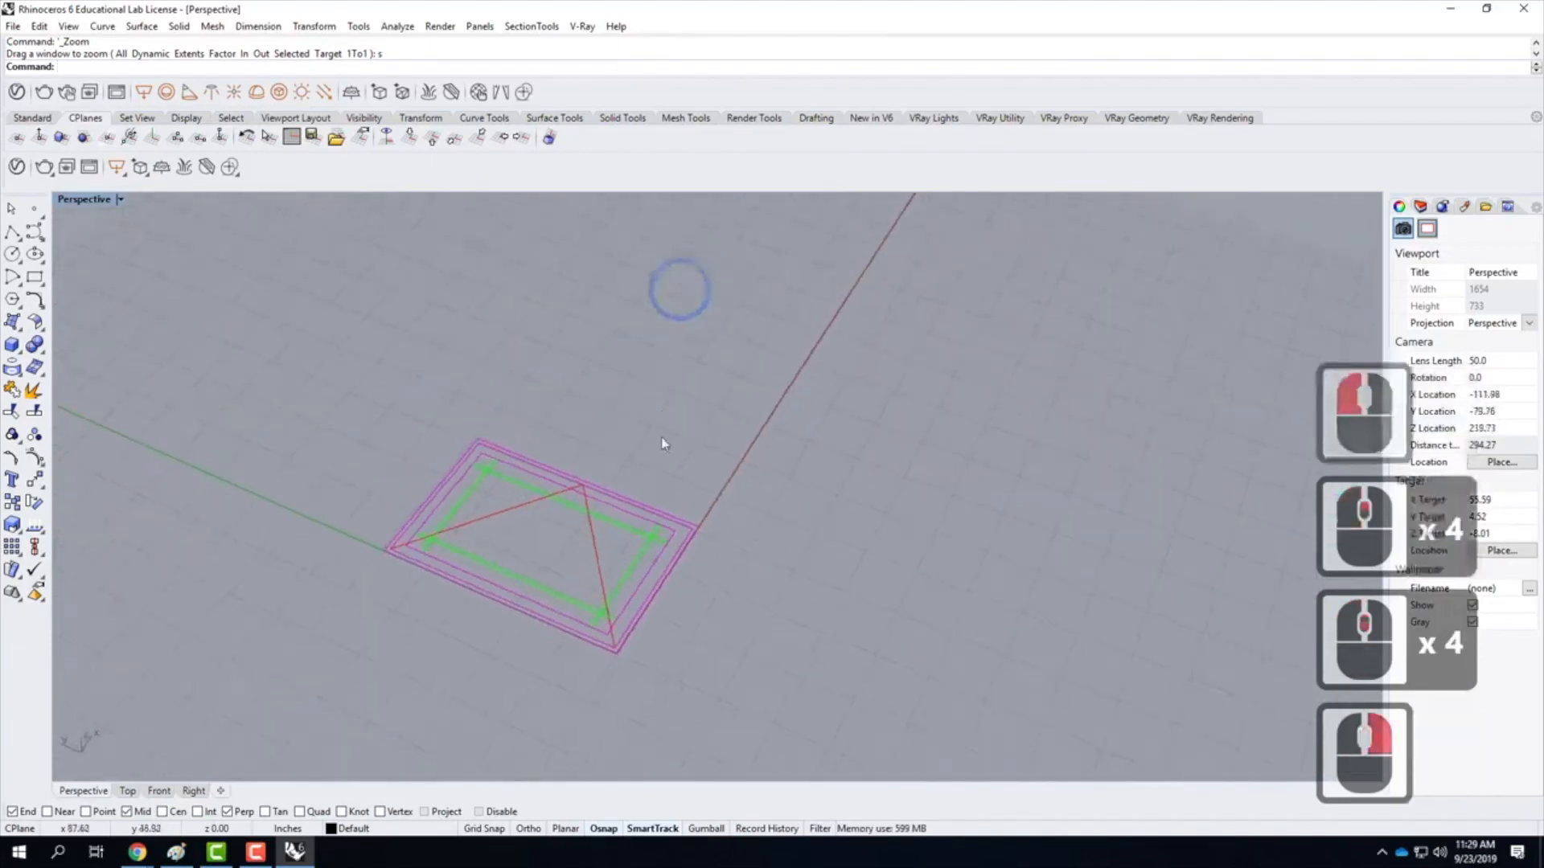
Show the layer list and rename Layer 05 as AutoCAD
click(1421, 208)
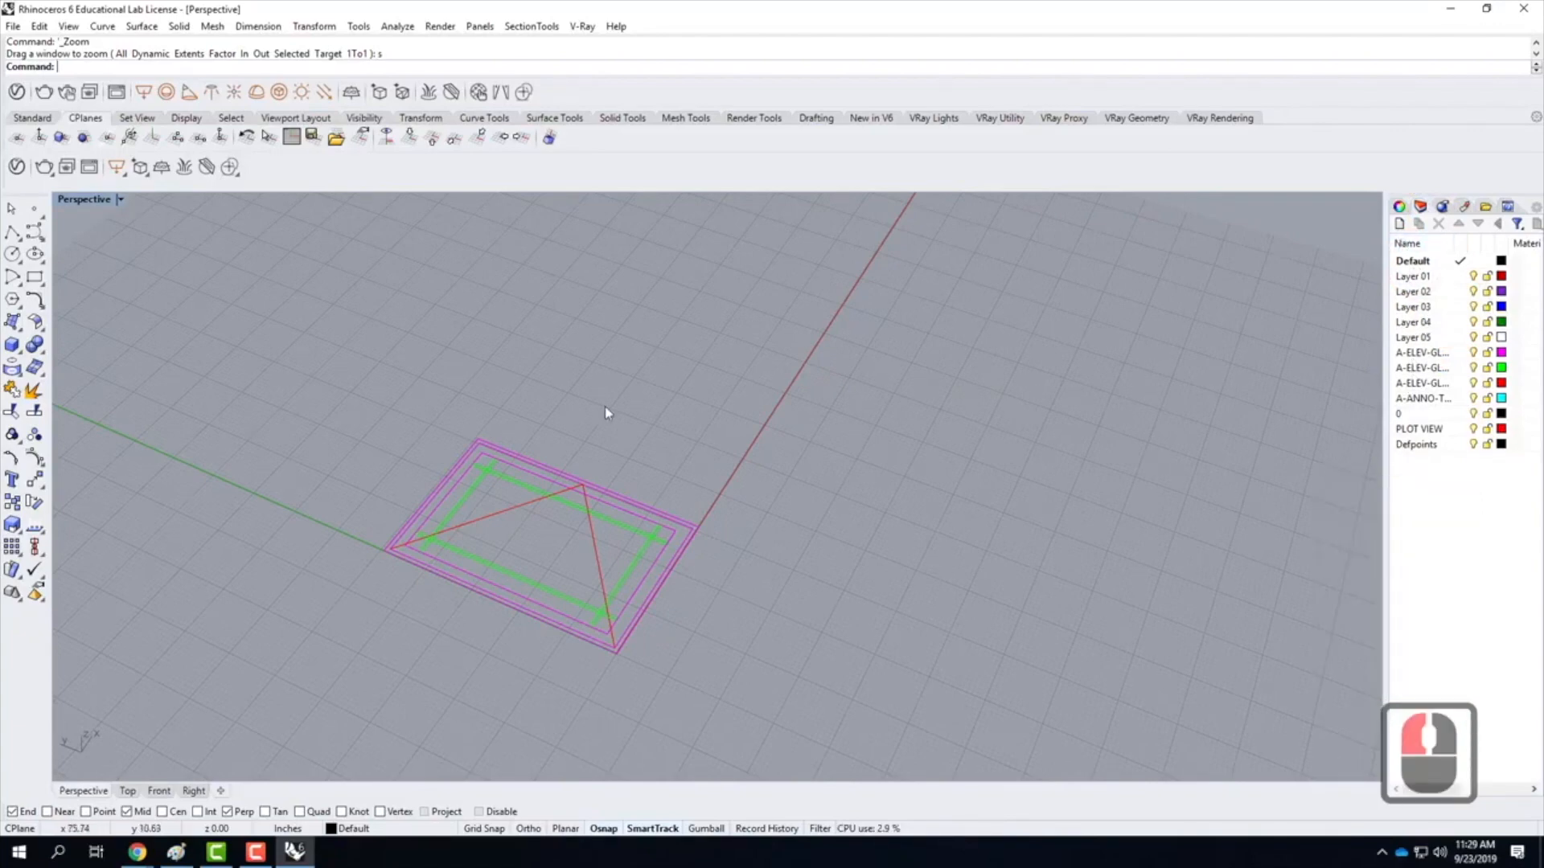
right_drag(592, 493, 862, 497)
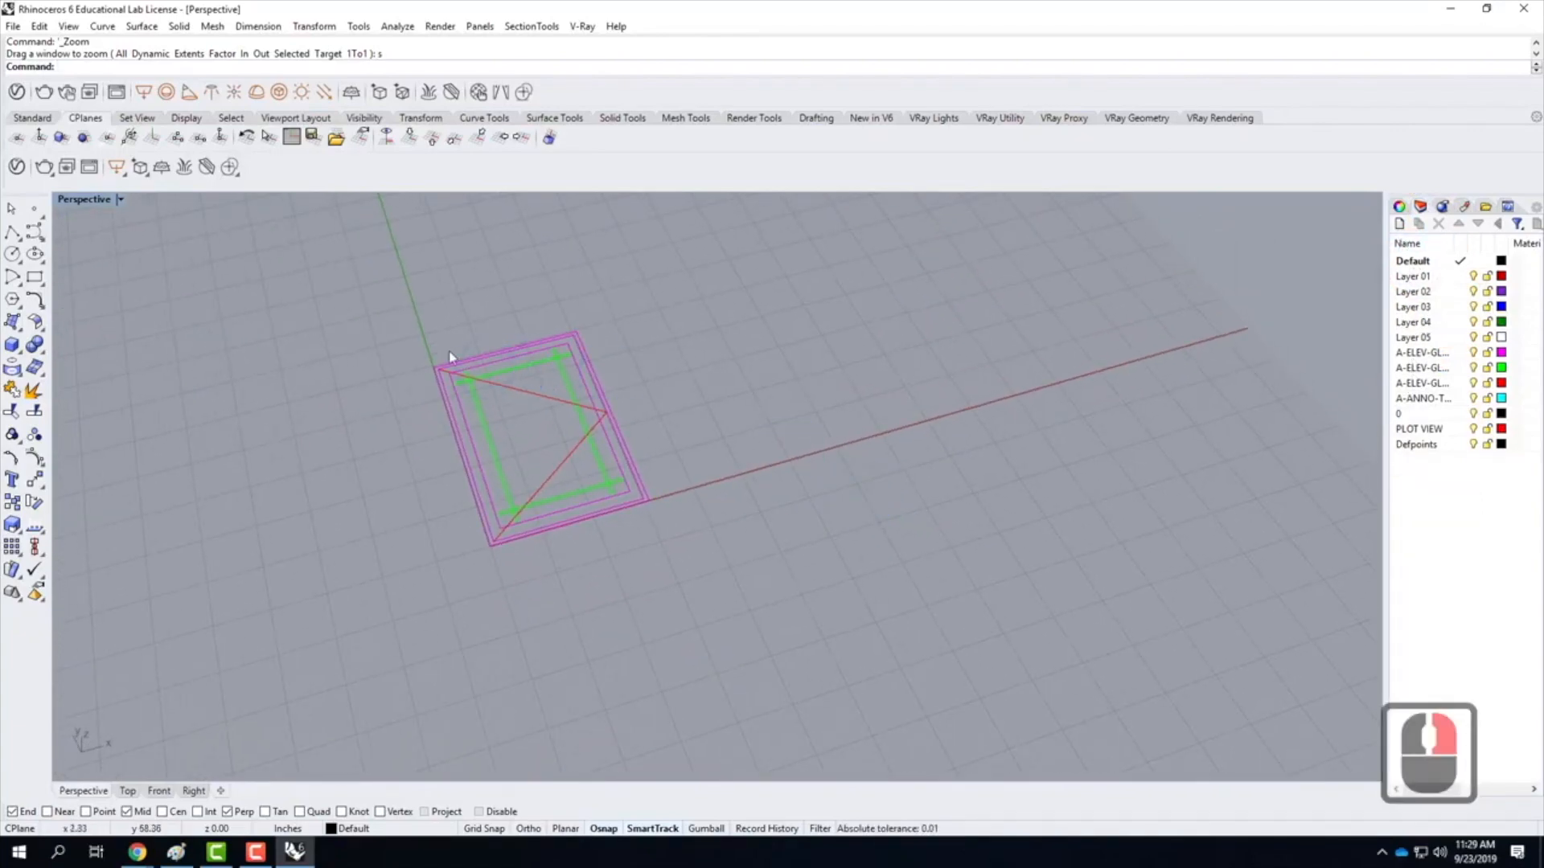
scroll(479, 377, up, 5)
scroll(786, 348, down, 4)
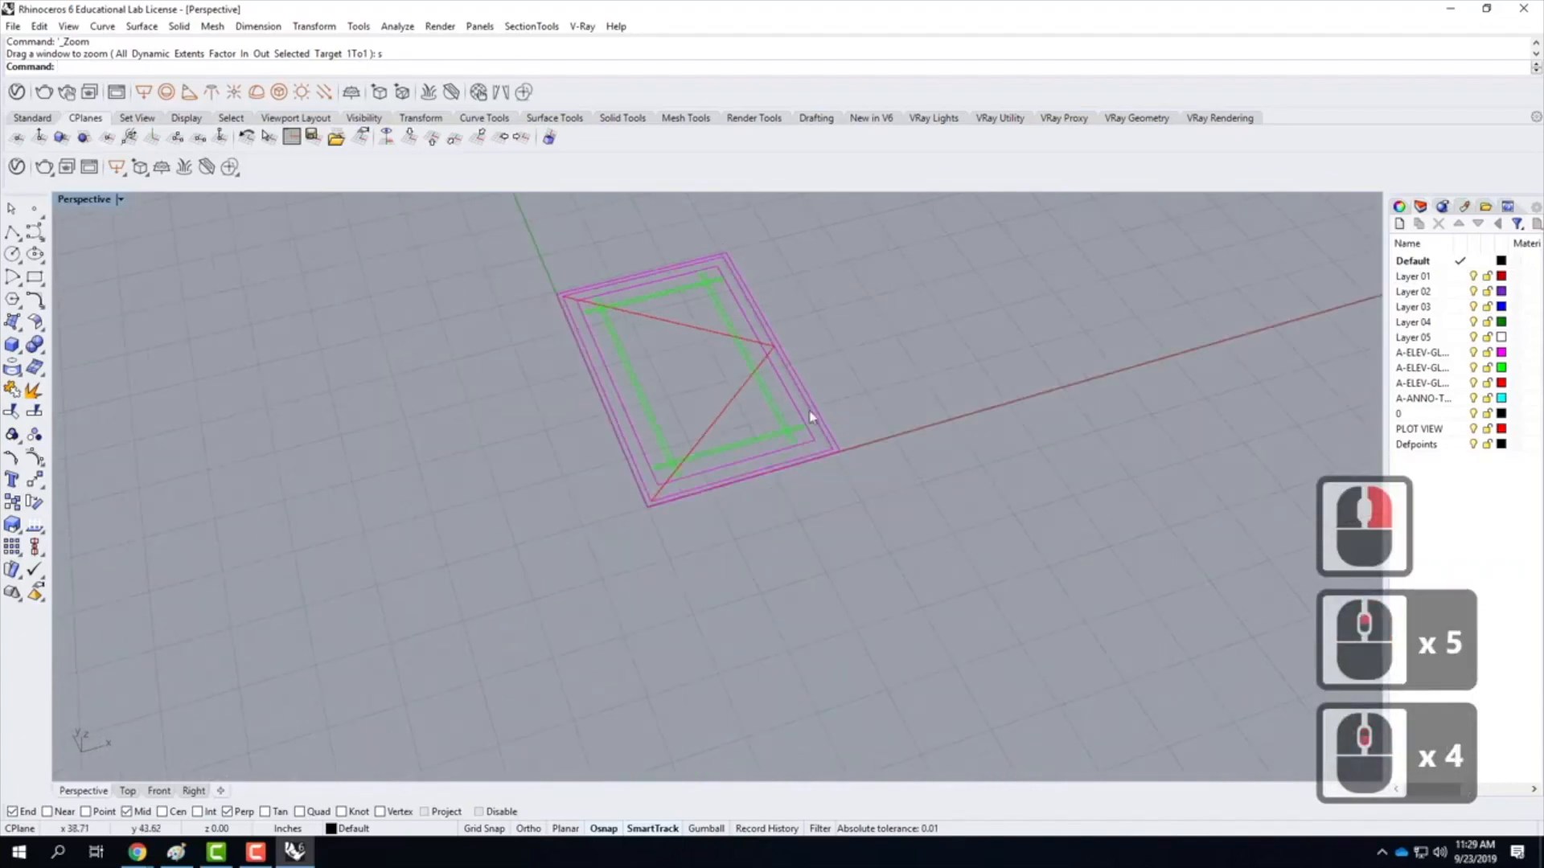
right_drag(882, 410, 927, 410)
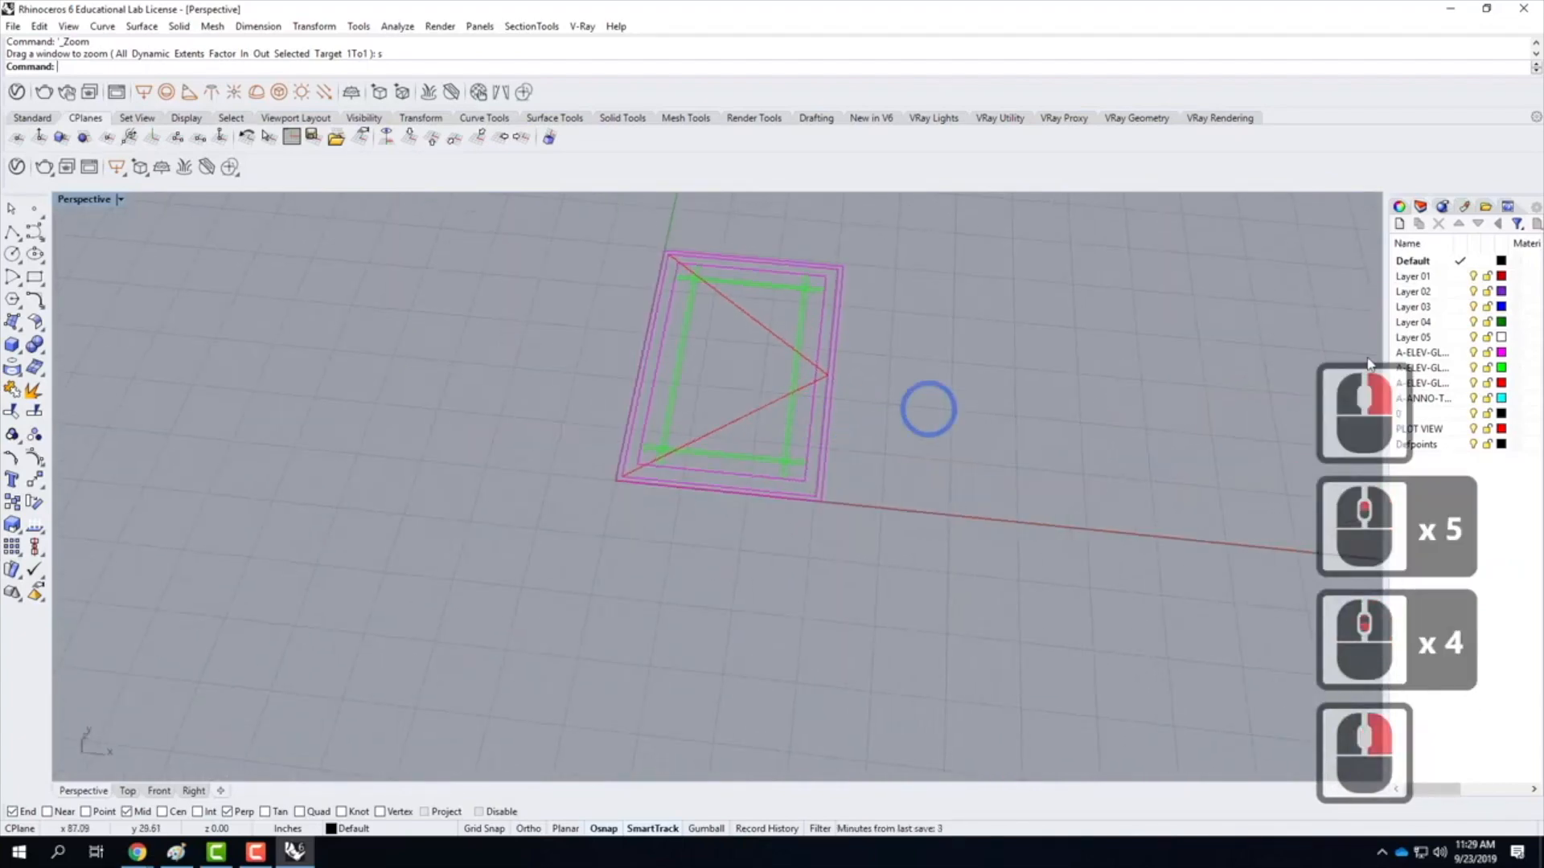
click(1418, 341)
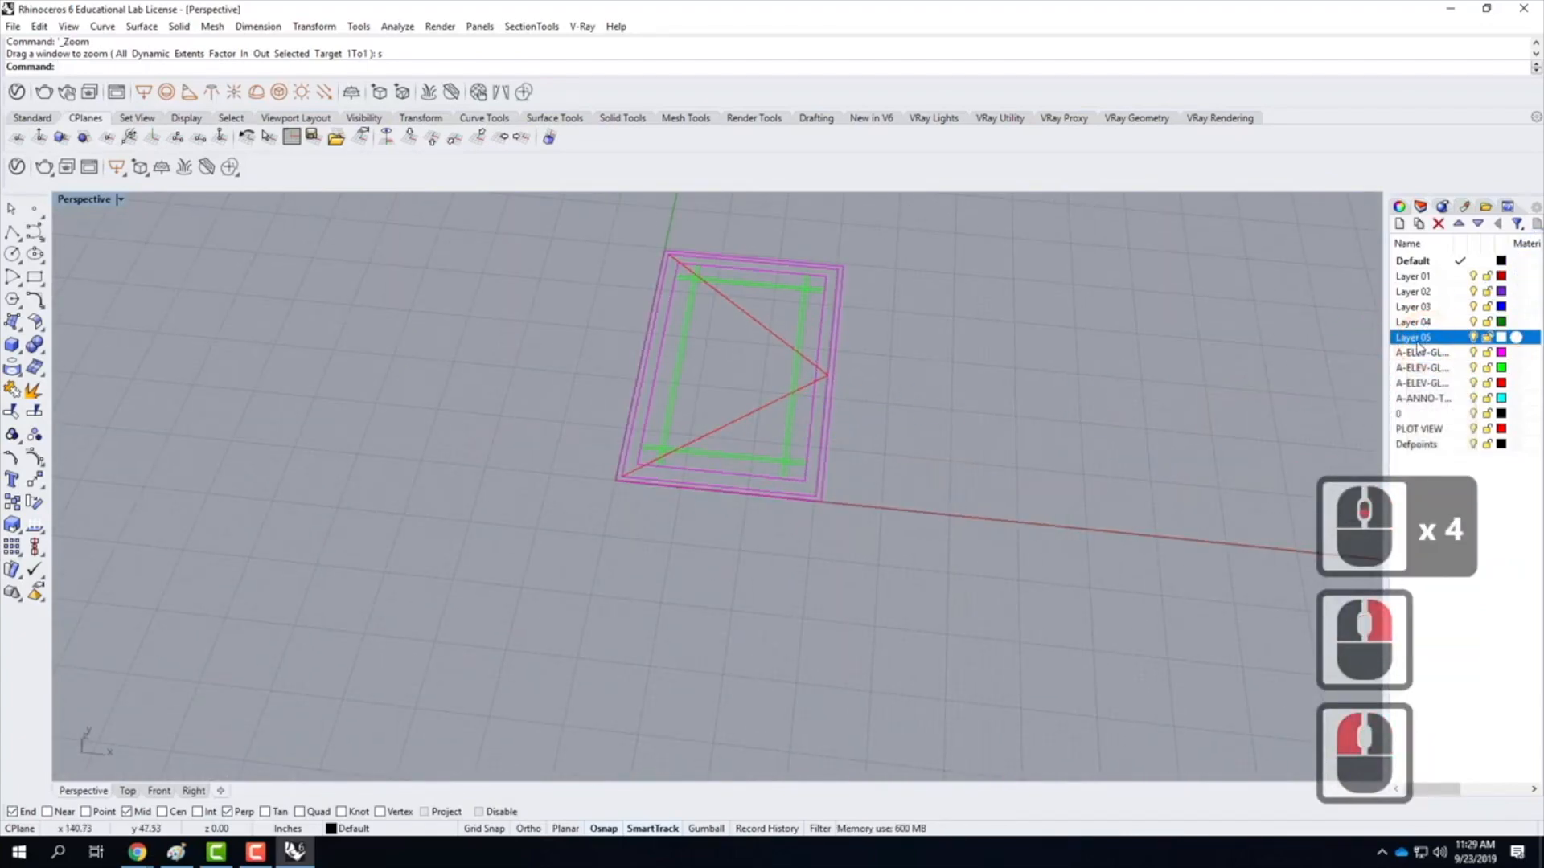
click(1418, 338)
click(1354, 330)
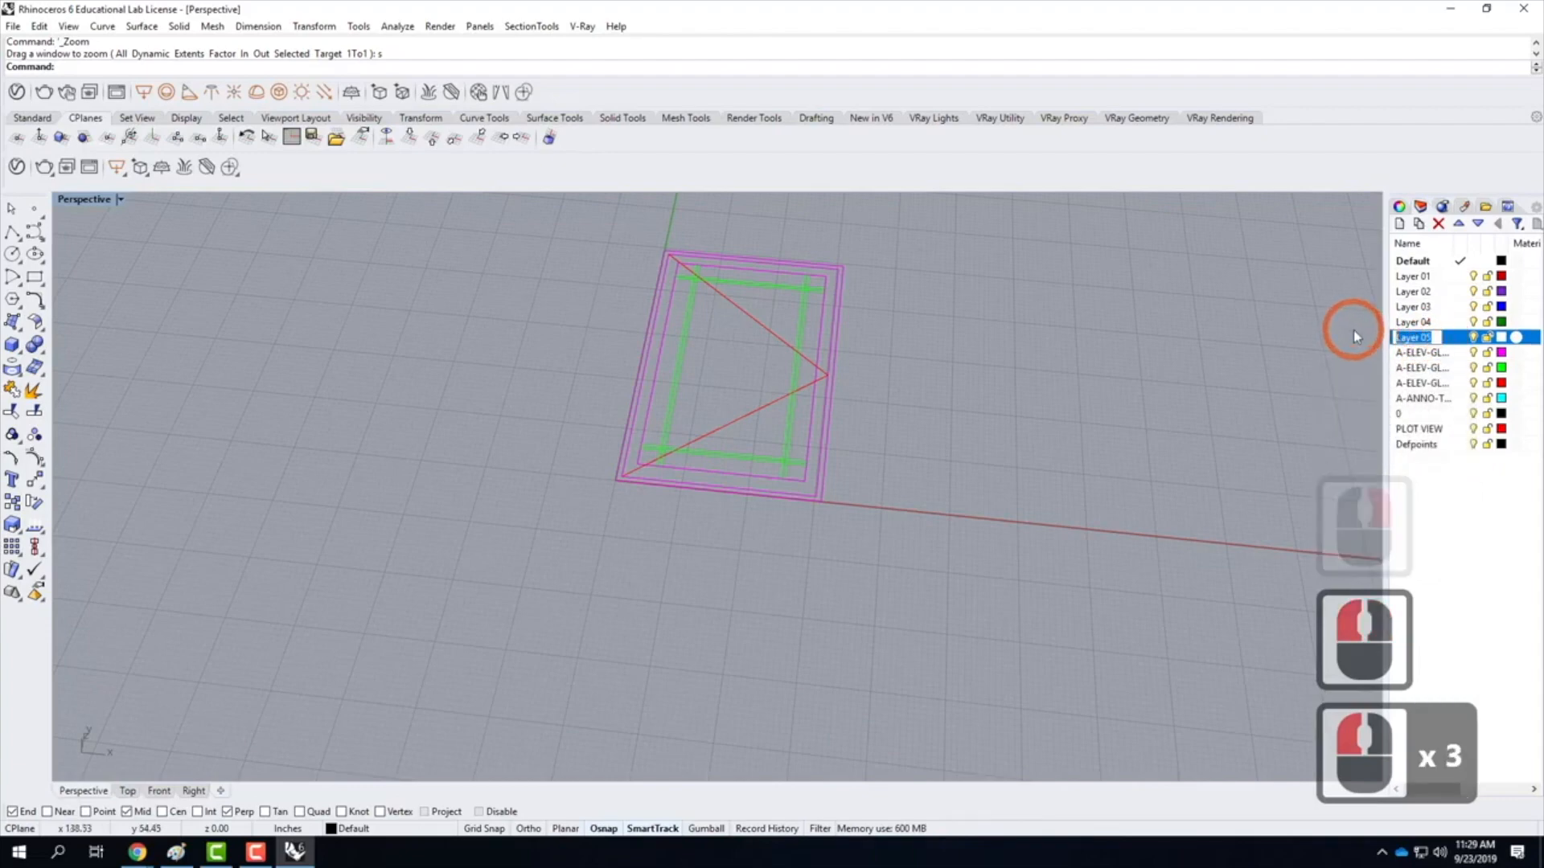
text(AutoCAD)
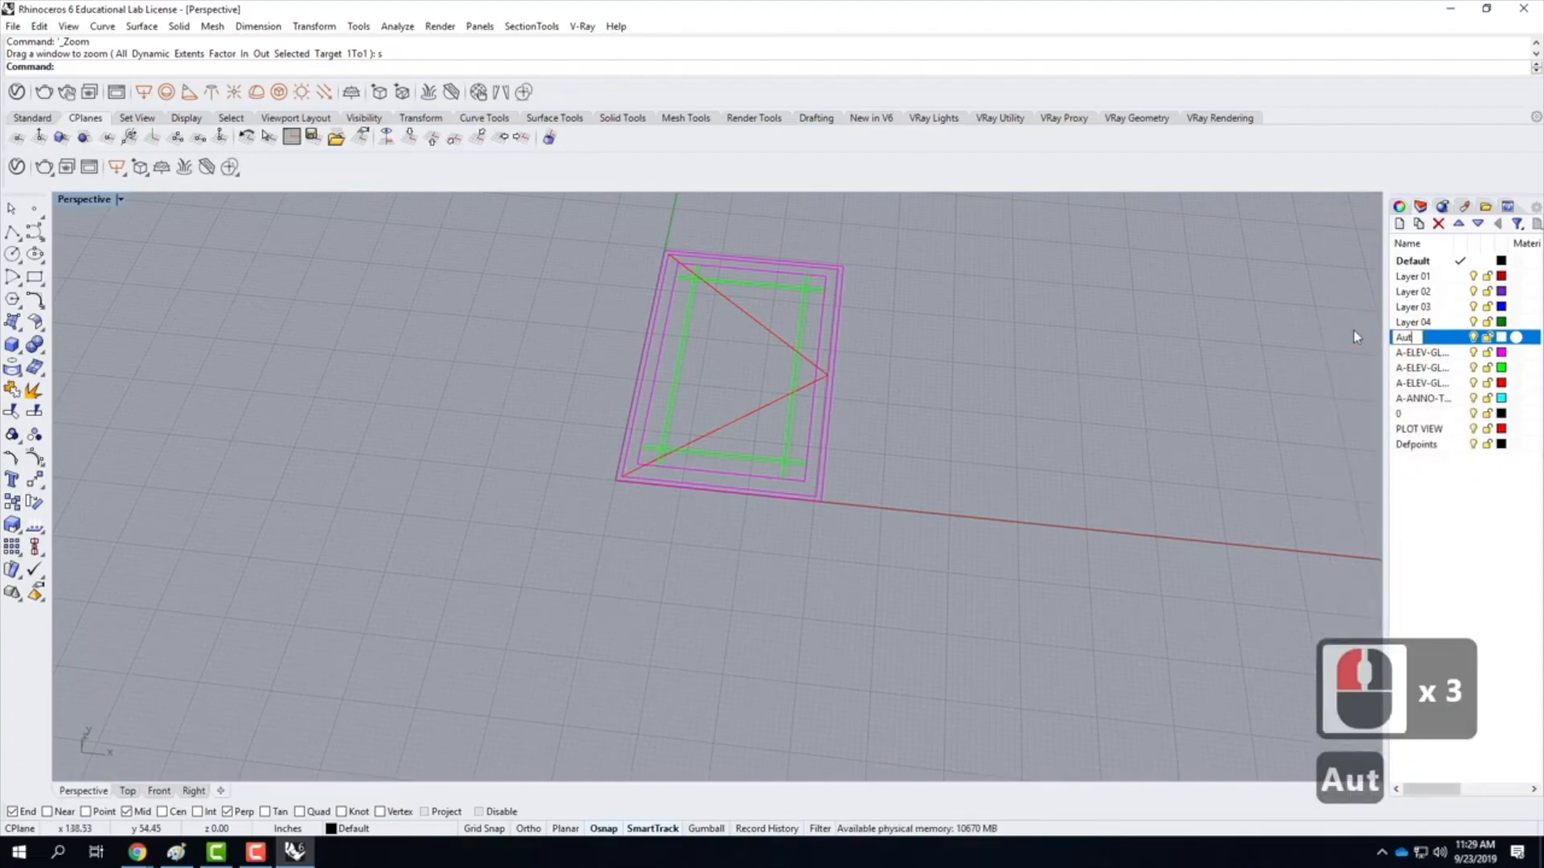
key(Return)
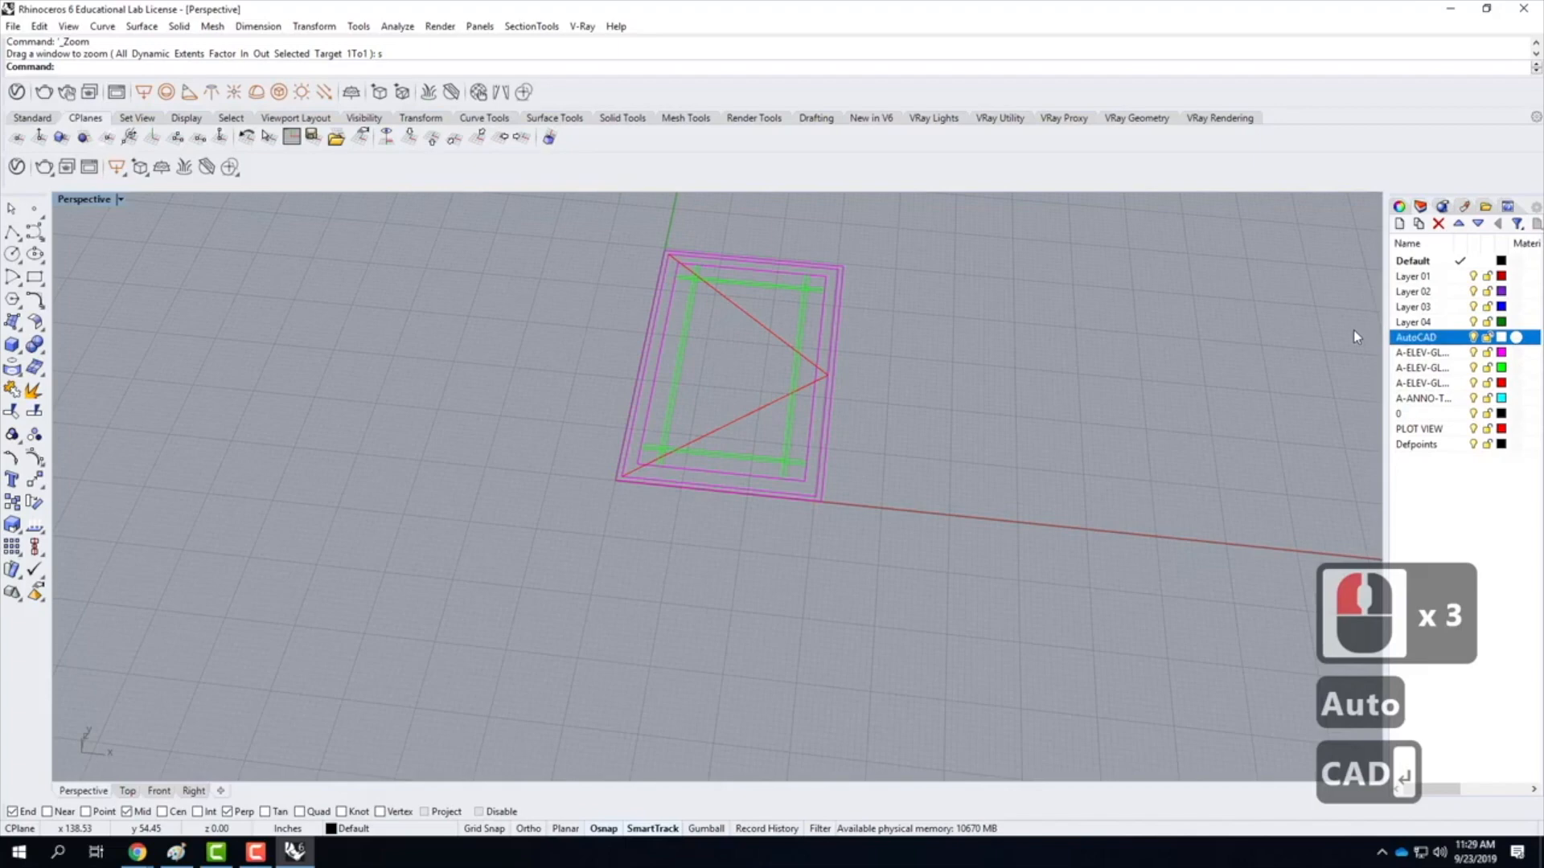
Nest all imported layers, from the first A-ELEV layer through Defpoints, under the AutoCAD layer and collapse its sublayer list
click(1420, 354)
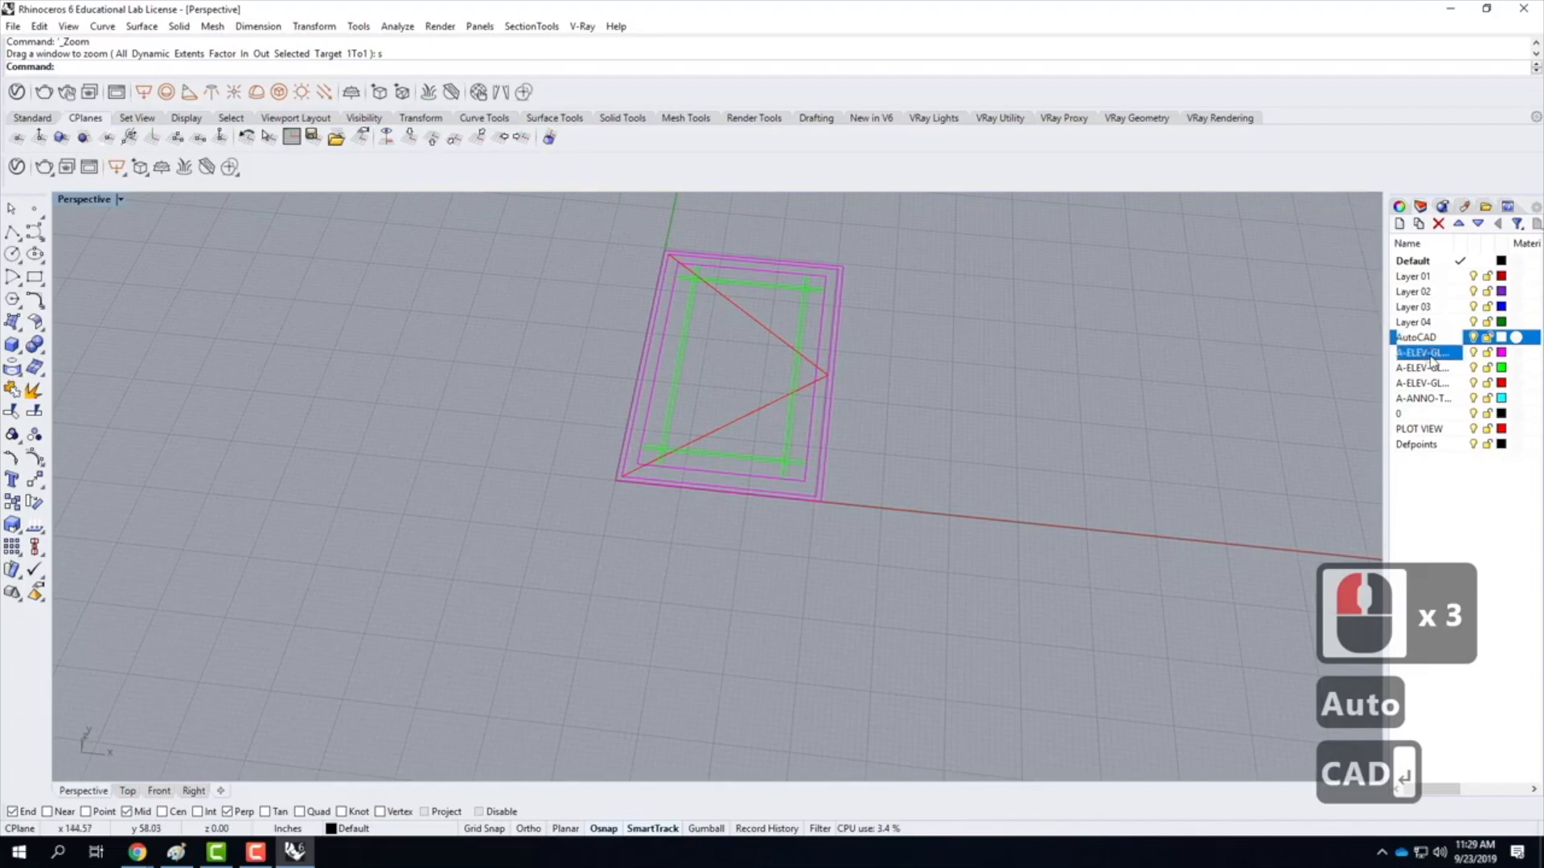
shift+click(1418, 443)
drag(1414, 358, 1413, 341)
click(1400, 338)
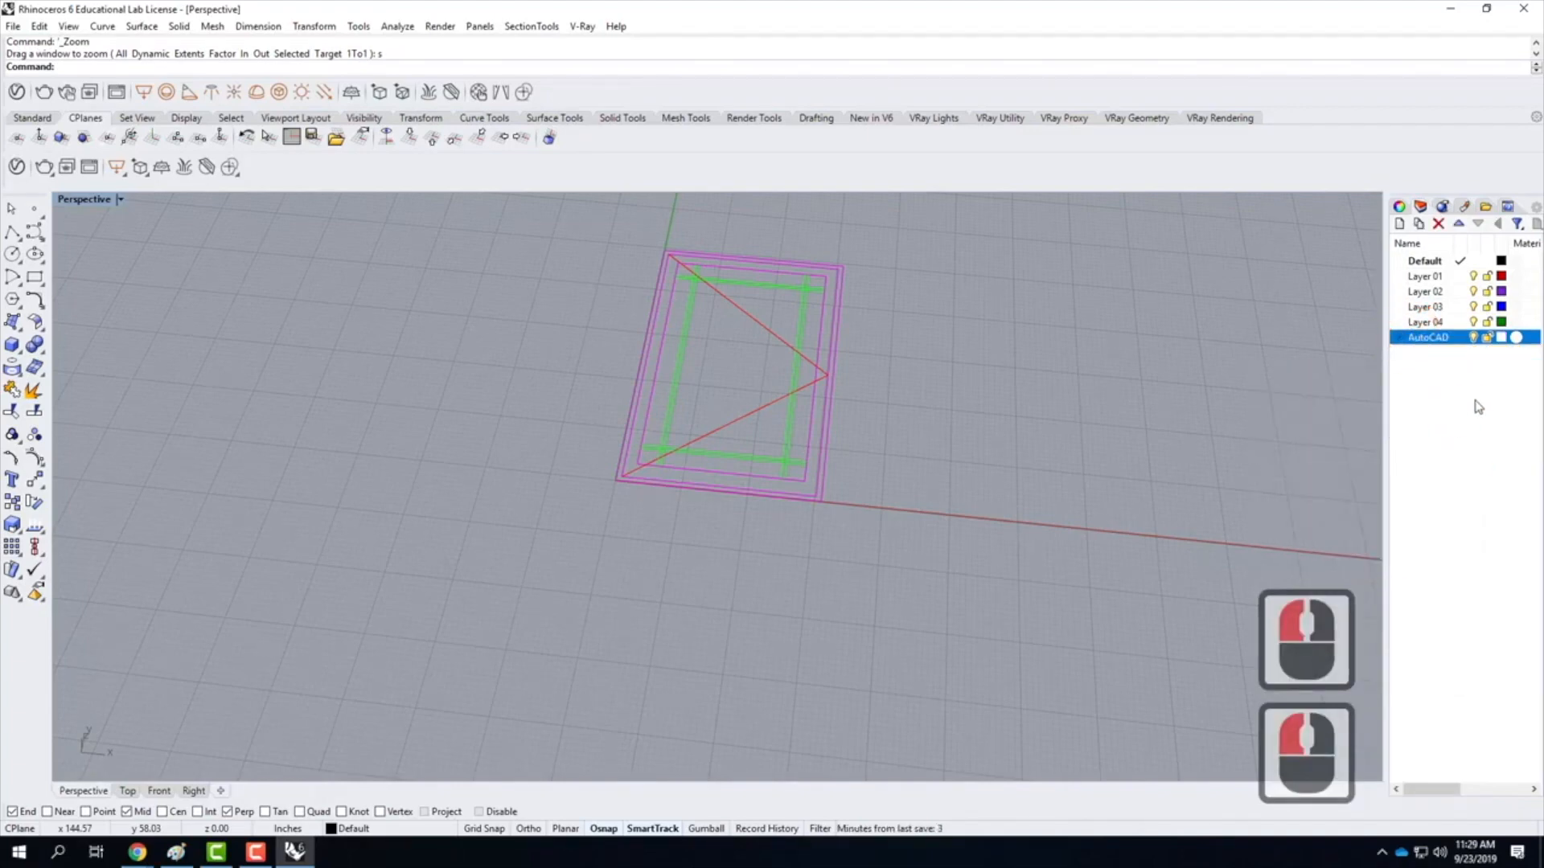
click(1090, 290)
Examine the window elevation's frame outlines and inner grille lines up close and from several angles
scroll(537, 534, down, 3)
scroll(648, 361, up, 3)
right_drag(620, 609, 685, 527)
scroll(718, 724, up, 3)
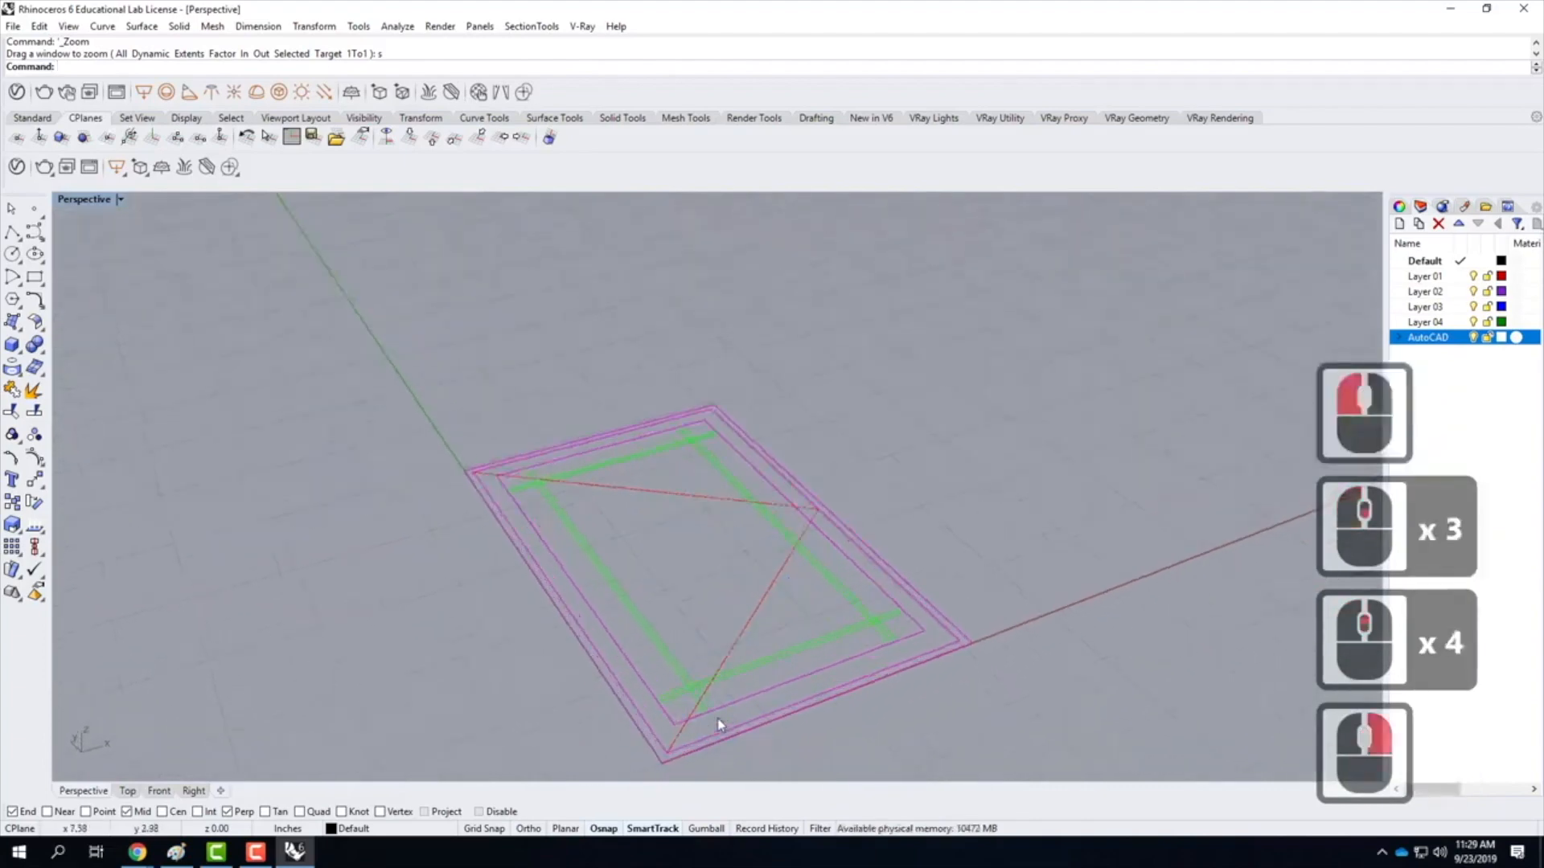
scroll(690, 482, down, 3)
scroll(693, 486, up, 2)
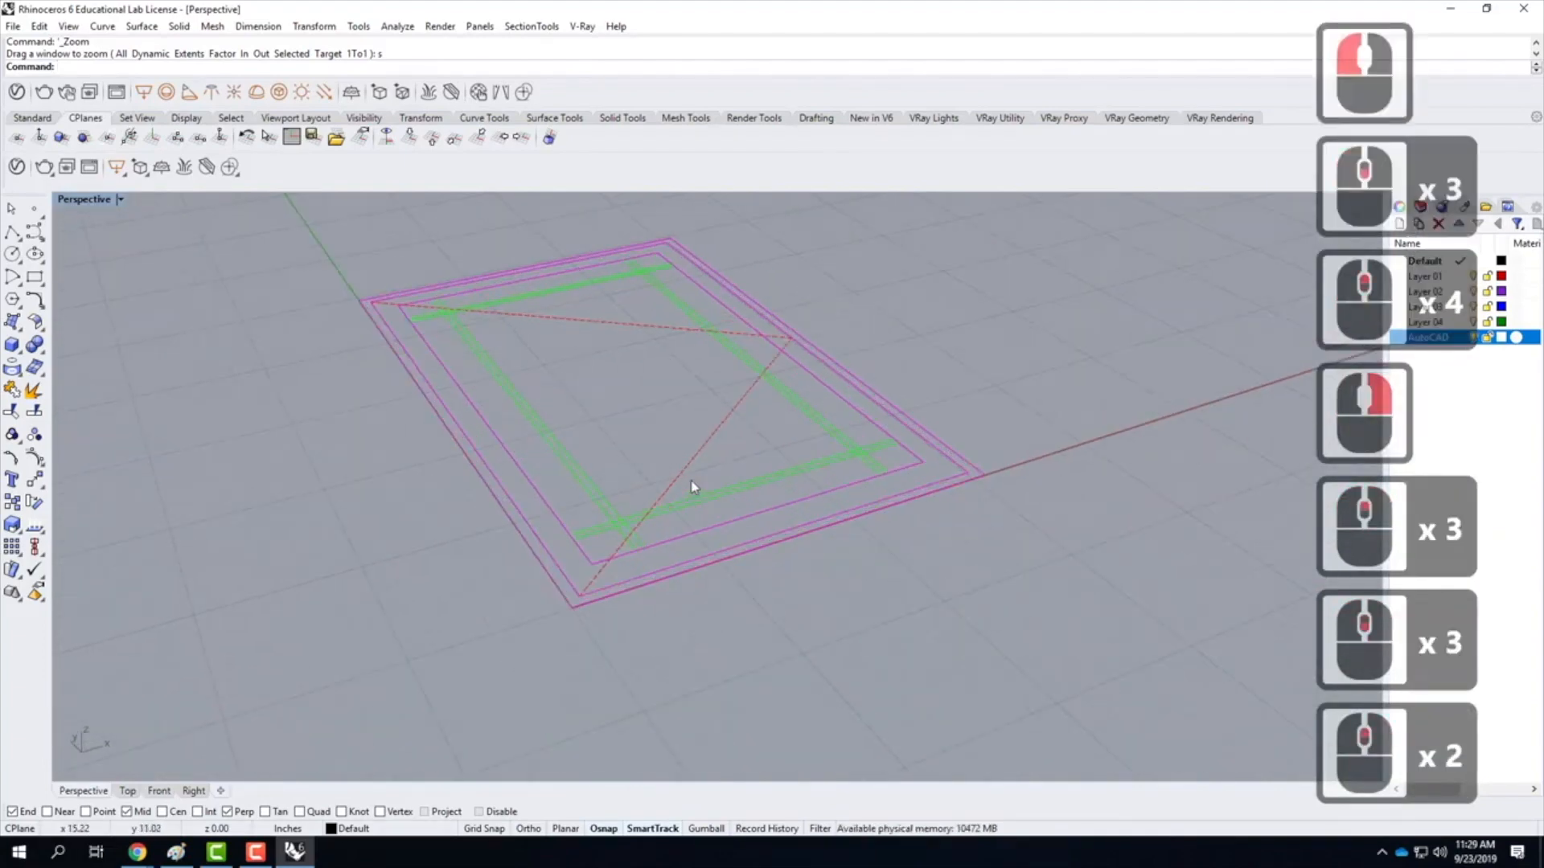
right_drag(735, 429, 716, 507)
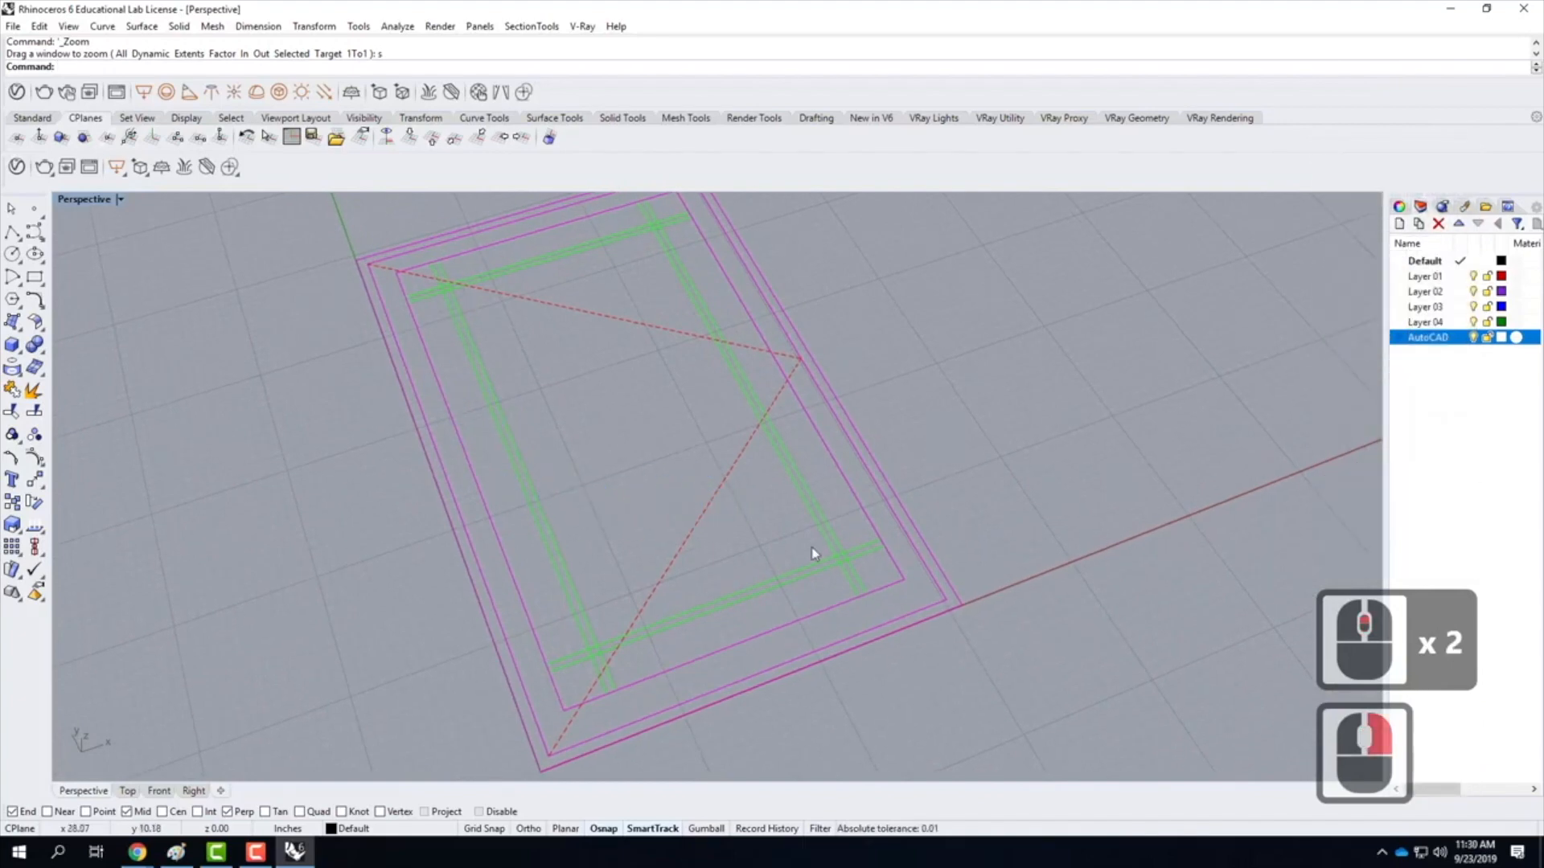
right_drag(686, 513, 754, 512)
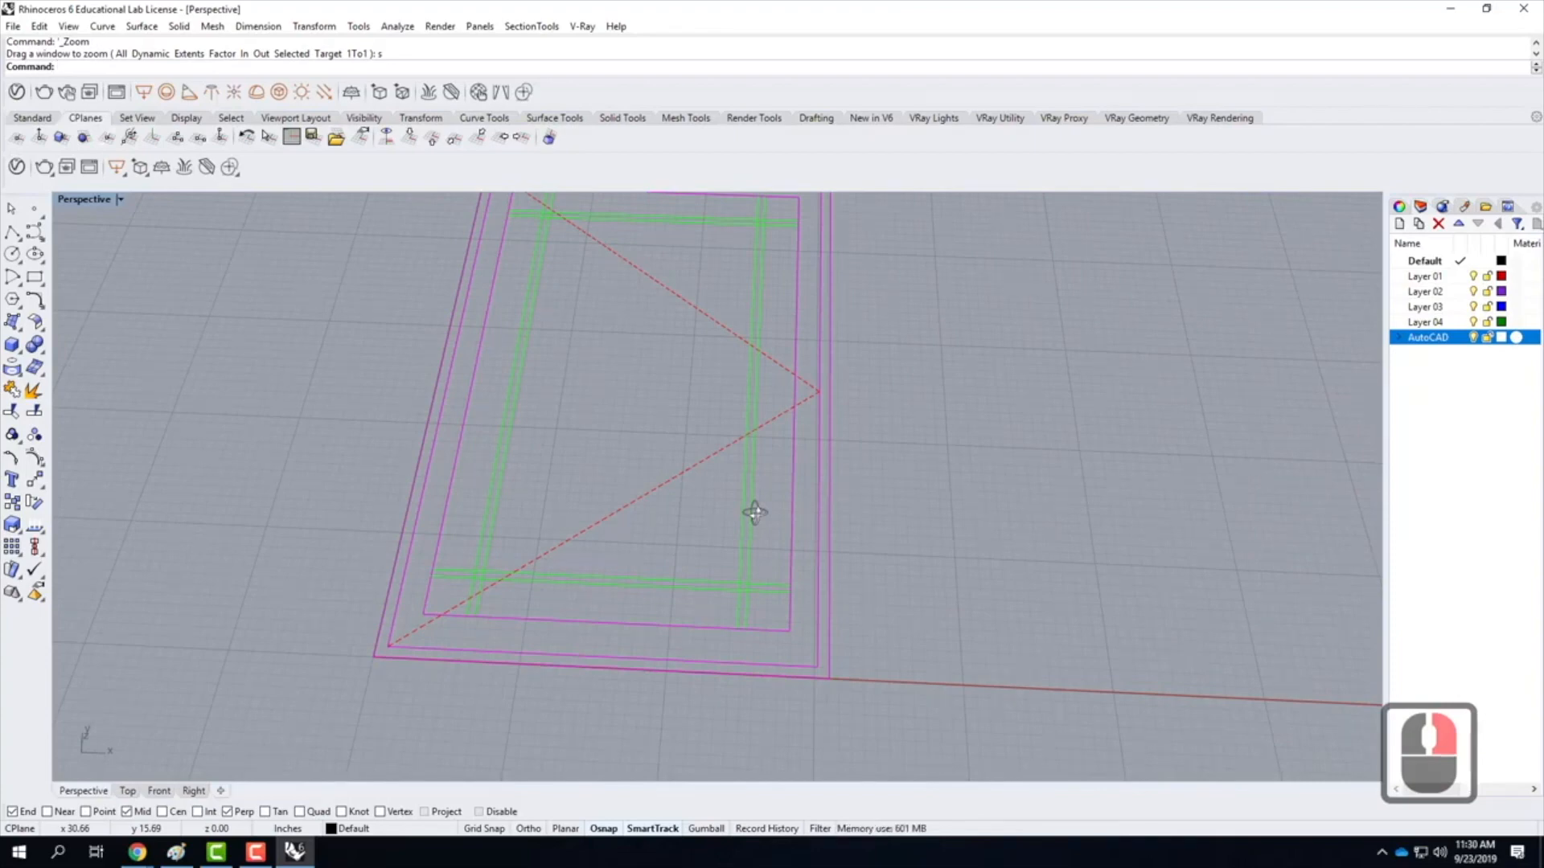
scroll(929, 666, down, 2)
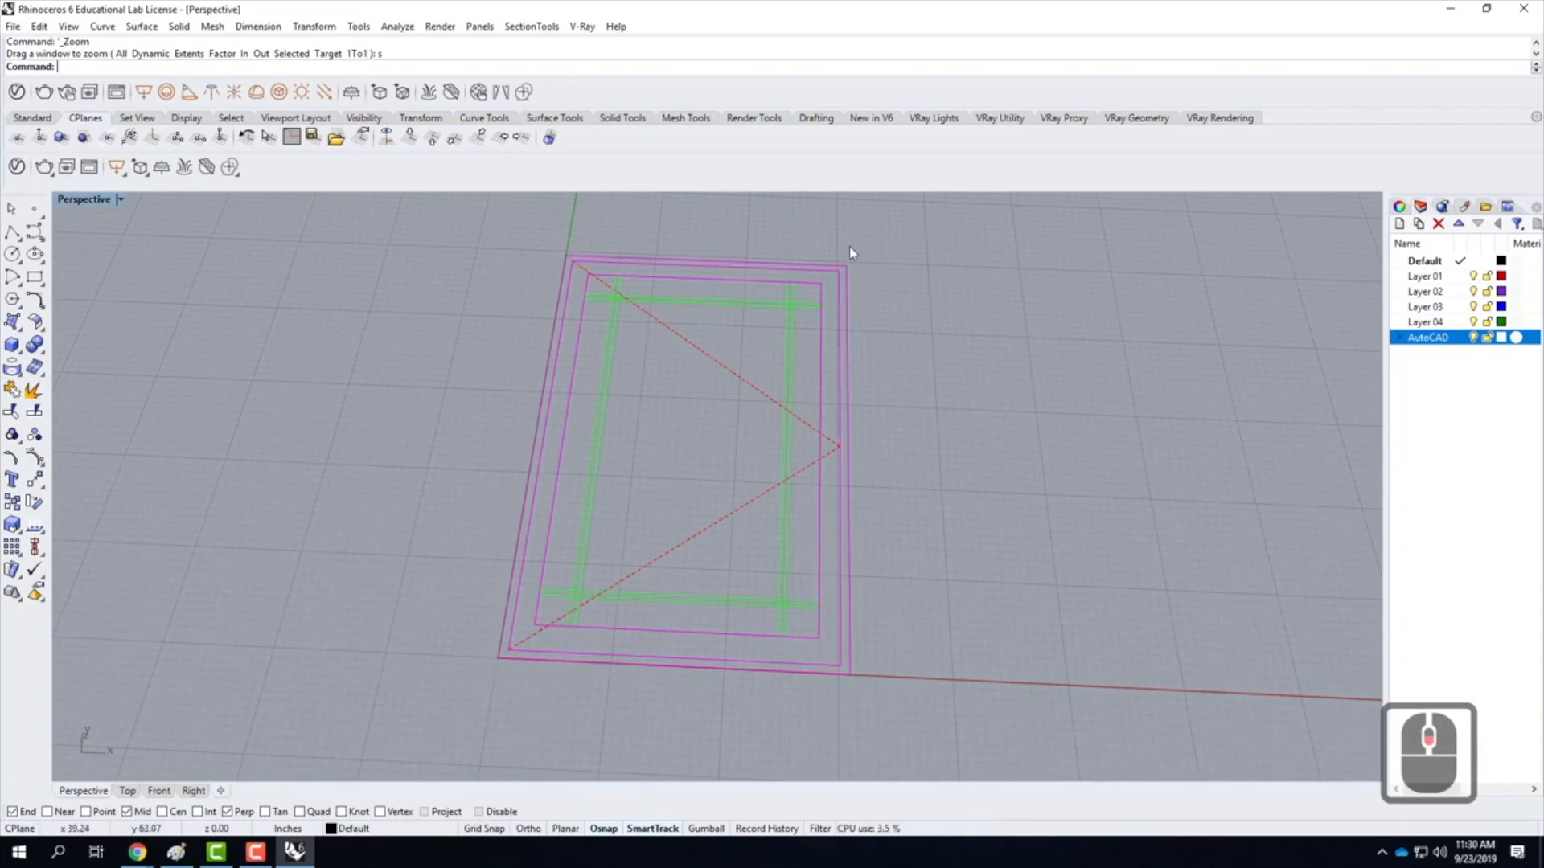
Create a corner-to-corner plane surface spanning the window's outer frame, from the upper-left corner to the lower-right corner
click(15, 324)
click(19, 325)
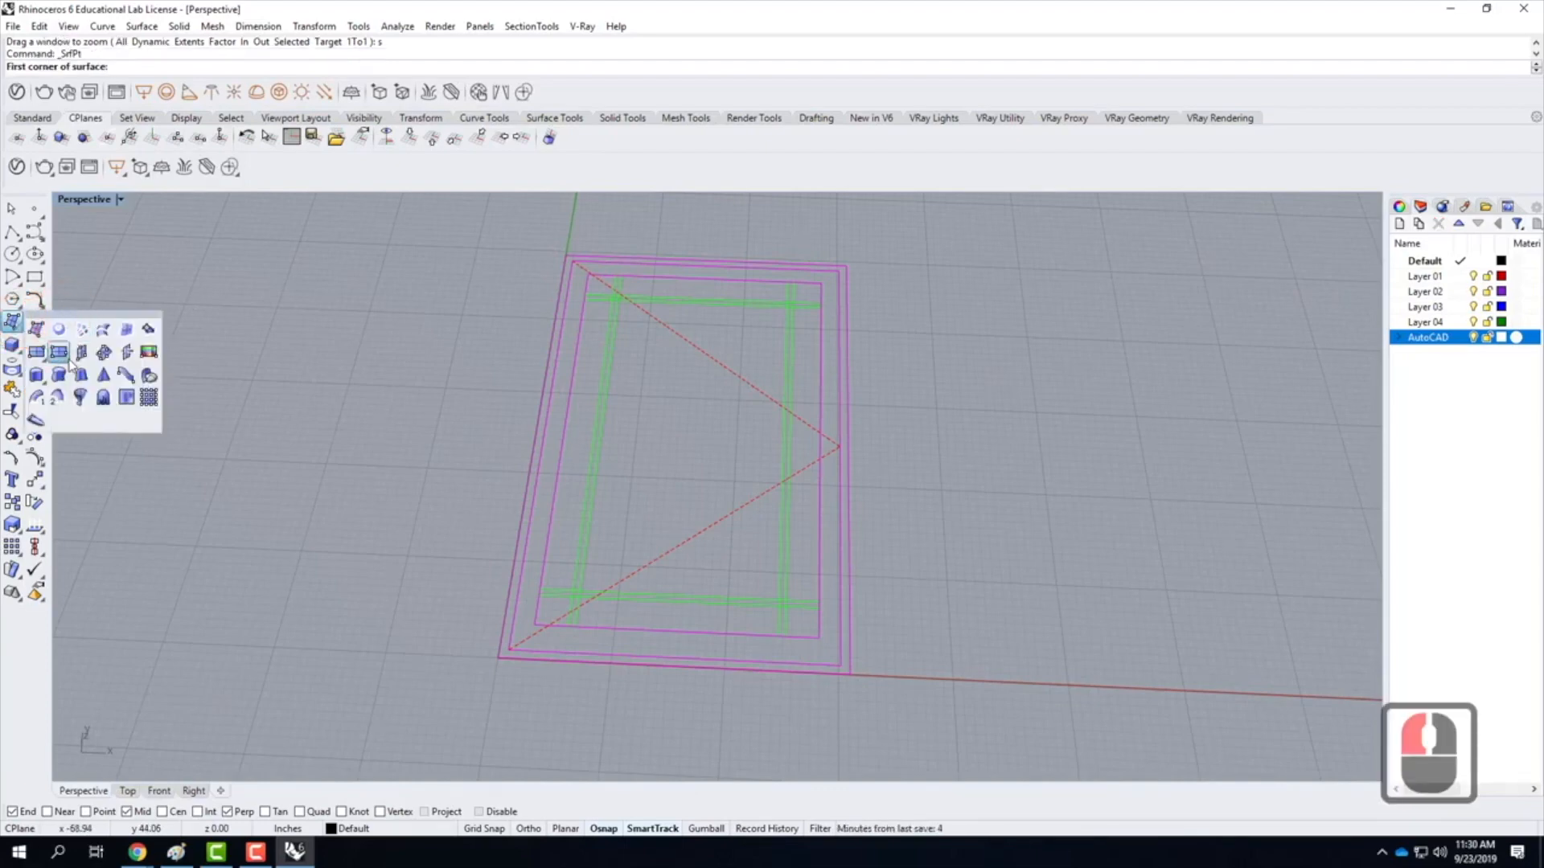
click(35, 355)
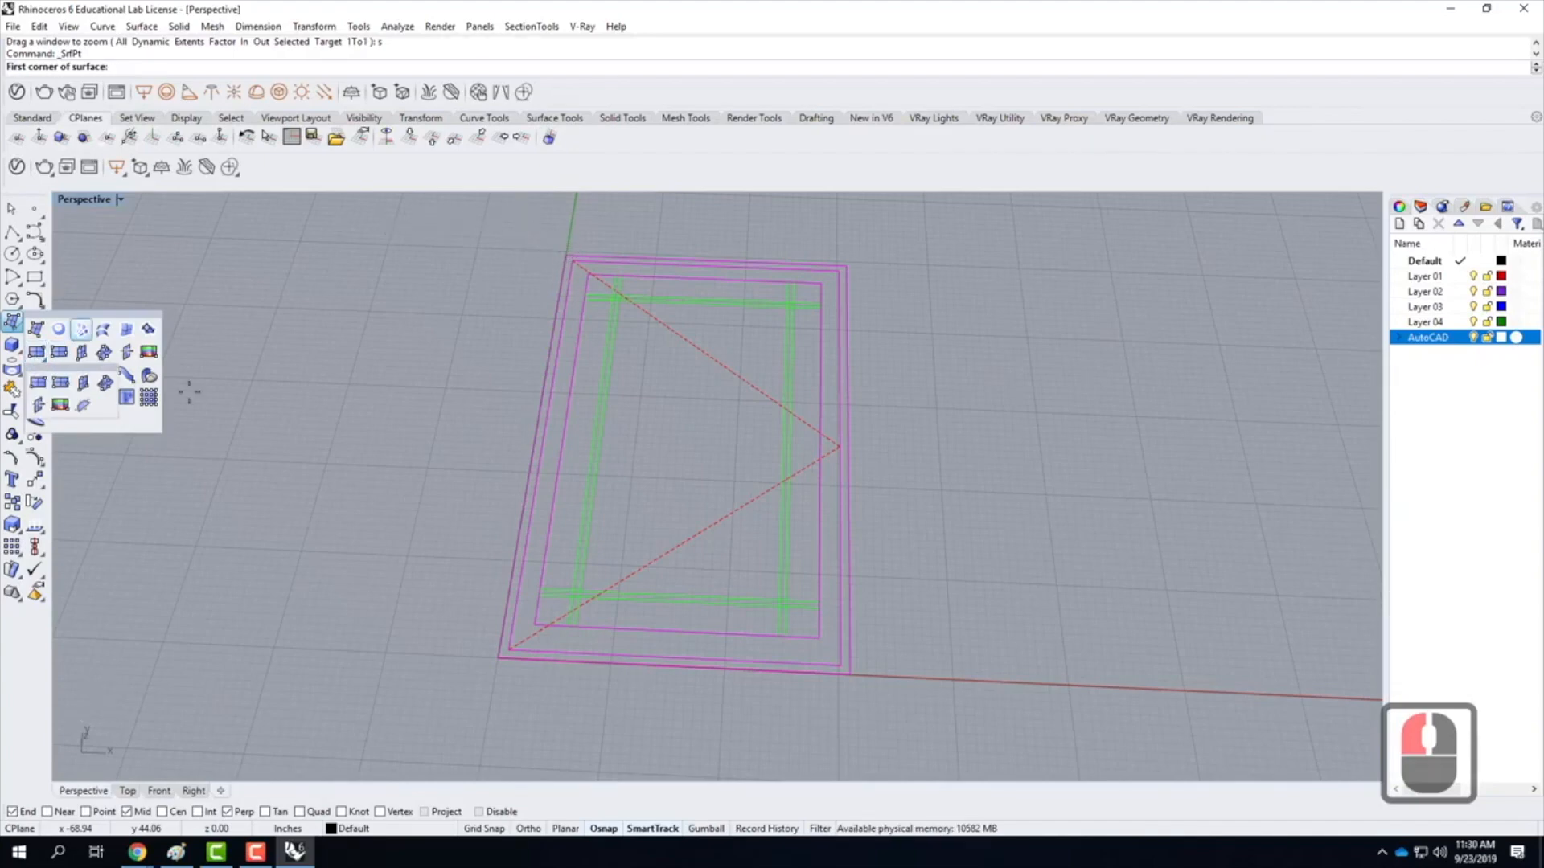
click(36, 352)
click(566, 255)
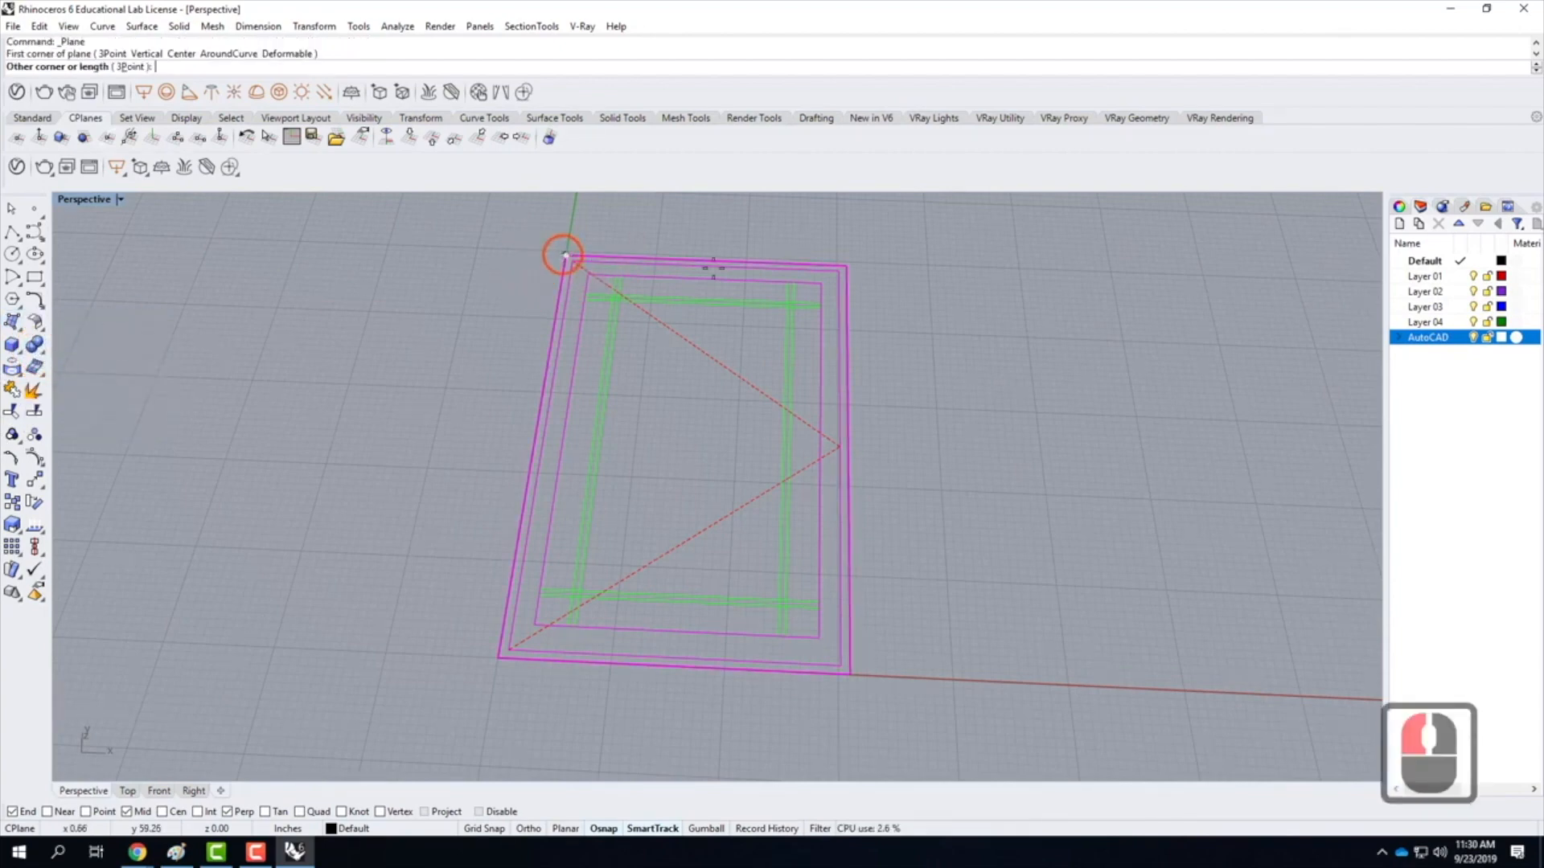
click(849, 673)
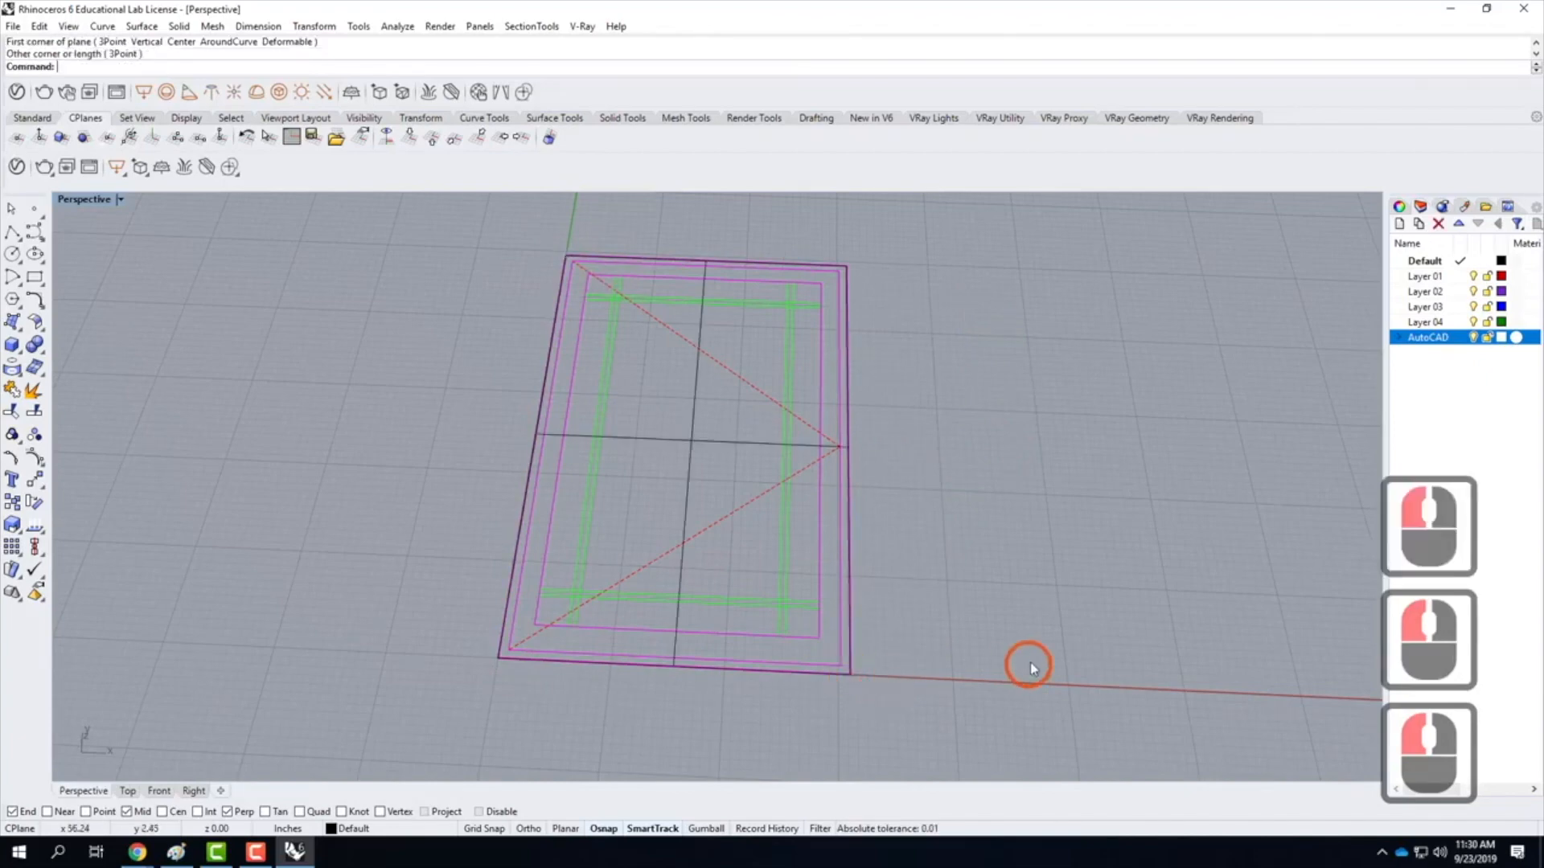
Set the Perspective viewport's display mode to Shaded
click(120, 198)
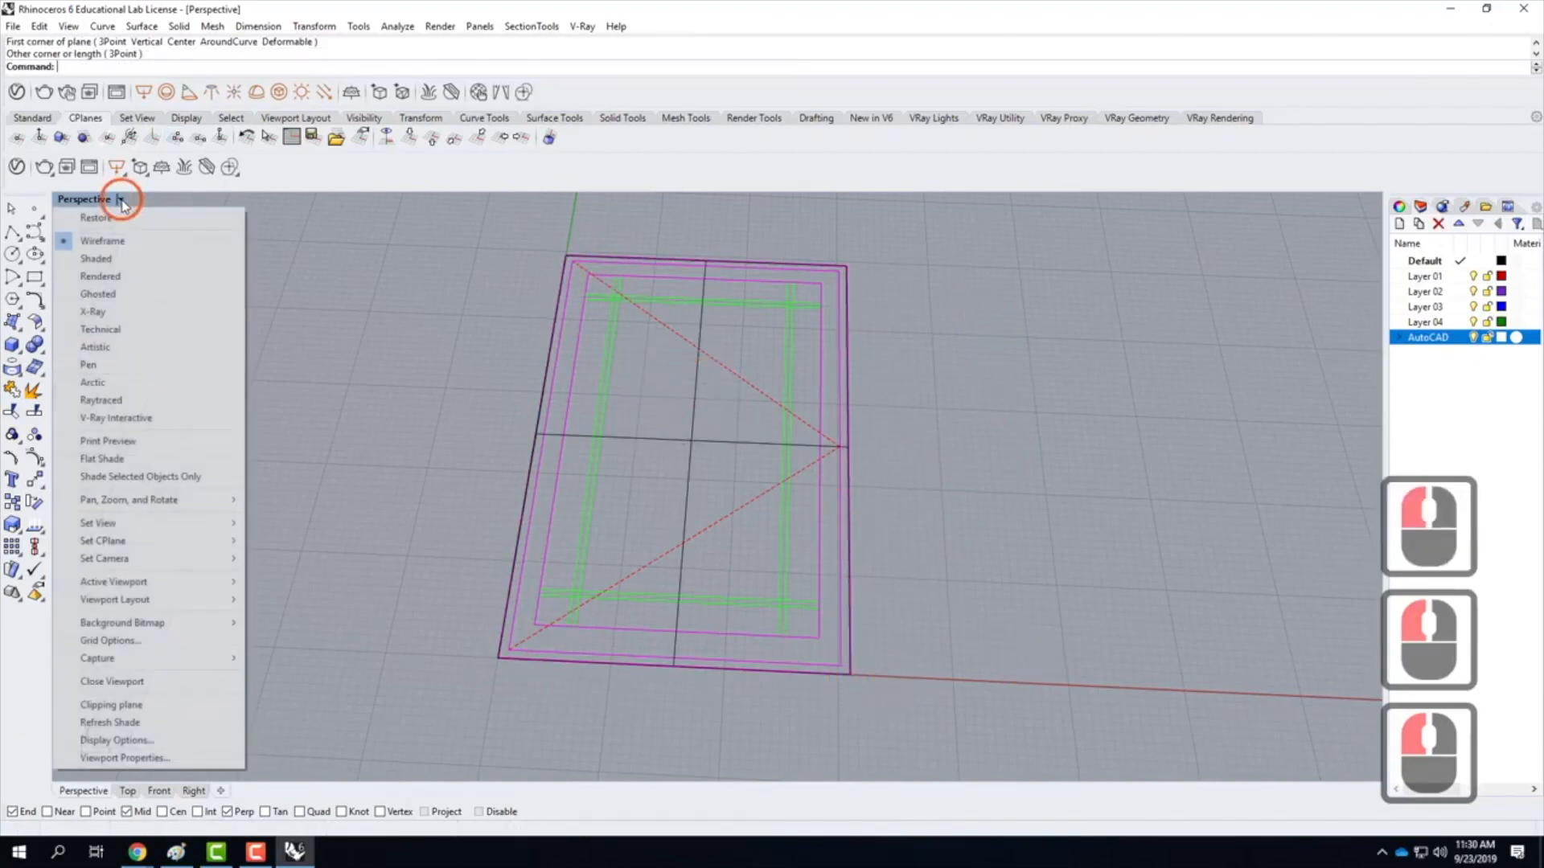
click(105, 258)
mouse_move(1025, 440)
right_down()
mouse_move(879, 344)
mouse_move(992, 423)
mouse_move(1089, 400)
mouse_move(937, 427)
mouse_move(1013, 437)
right_up()
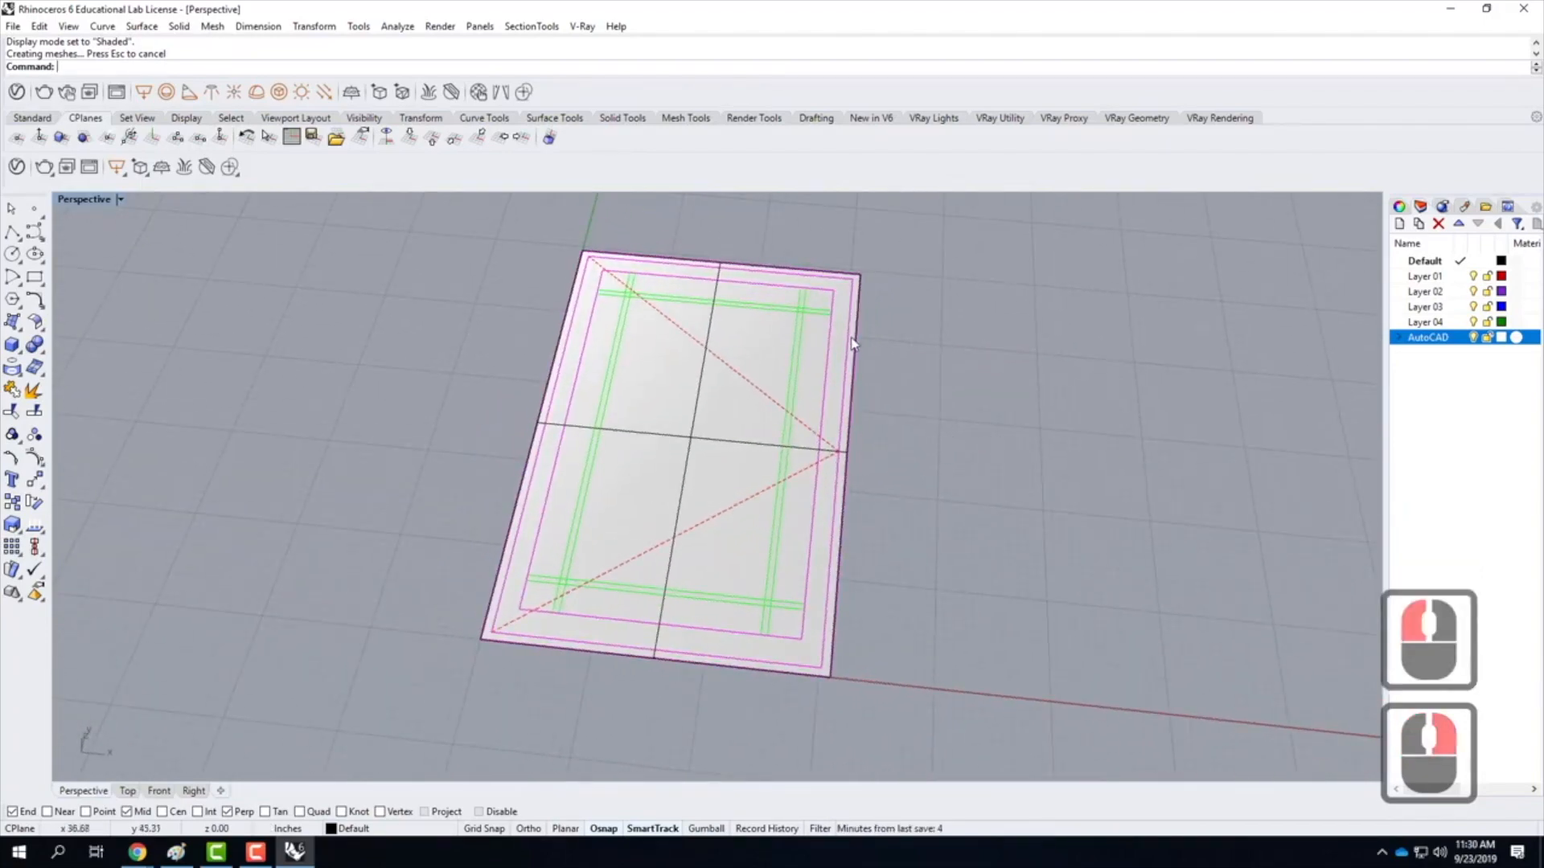
Inspect the frame outlines lying on the plane surface, test-selecting the surface and the neighbouring frame curve, and clear the selection
scroll(594, 273, up, 4)
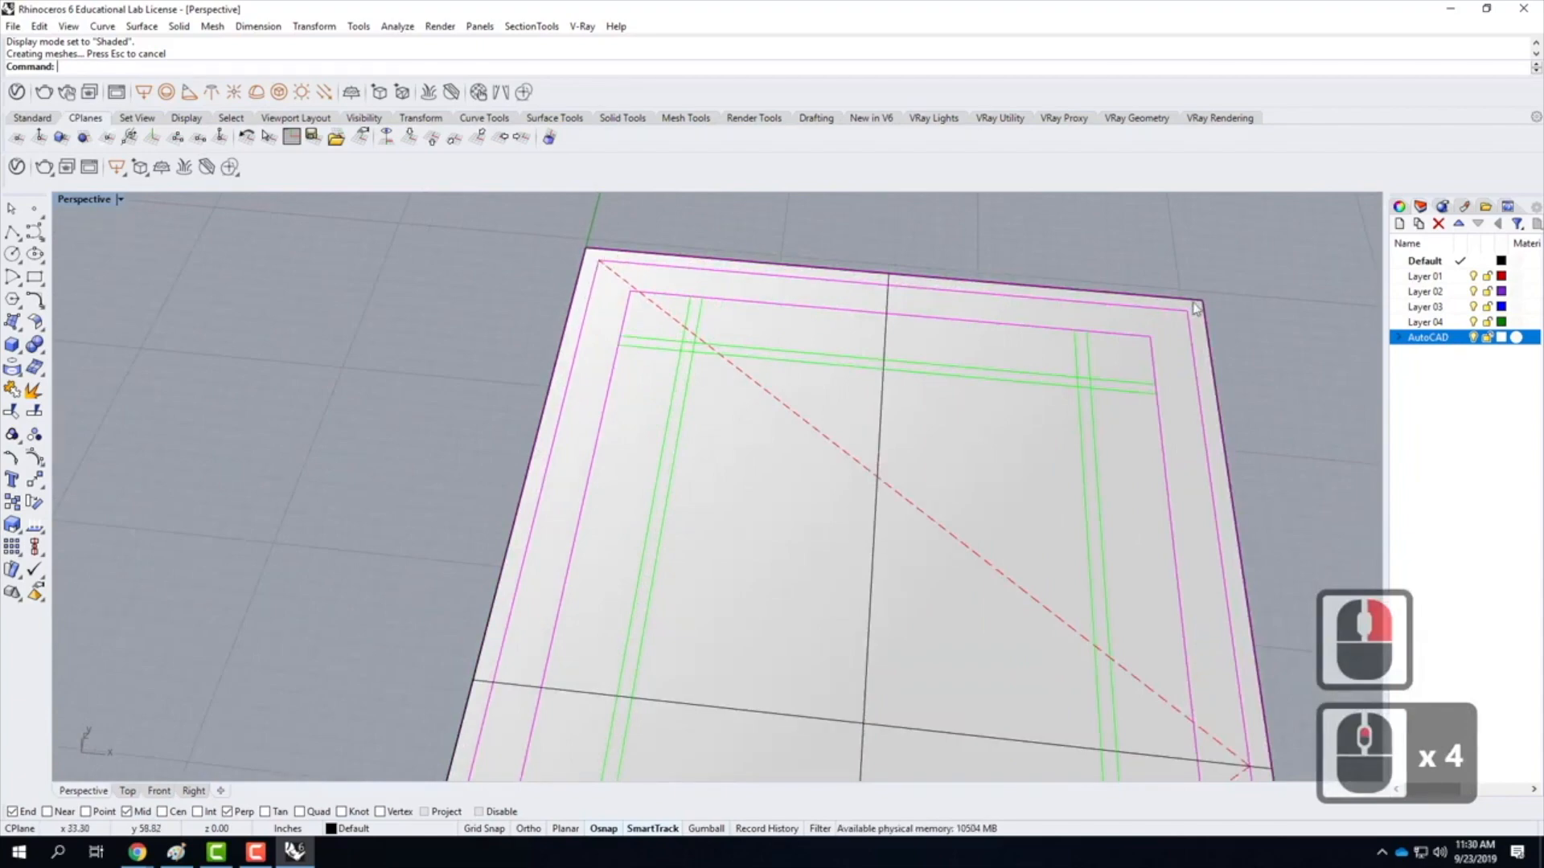
scroll(1204, 448, down, 4)
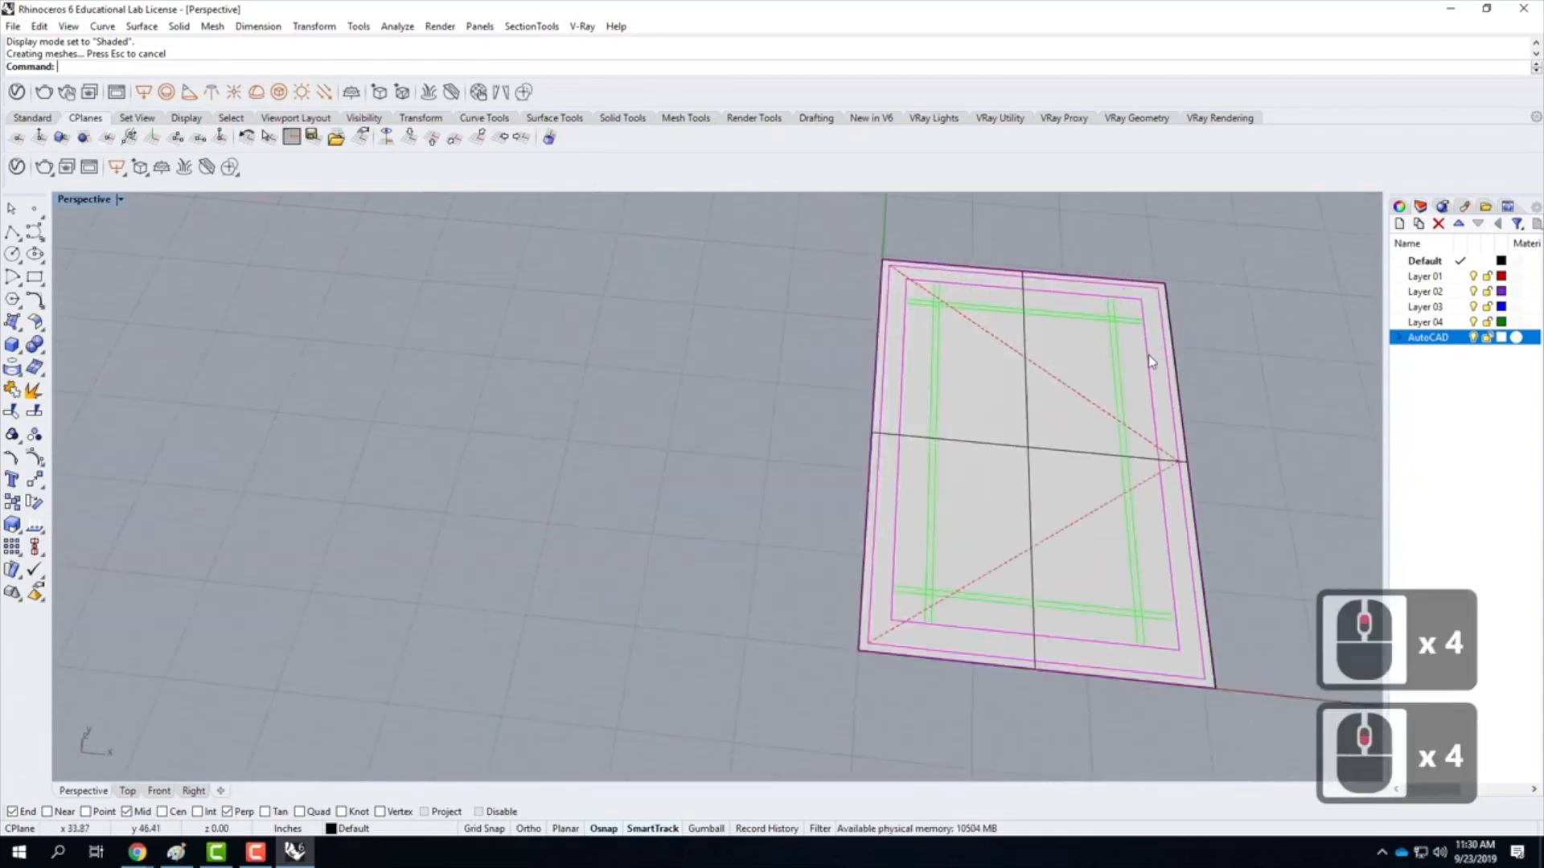
scroll(1168, 501, up, 2)
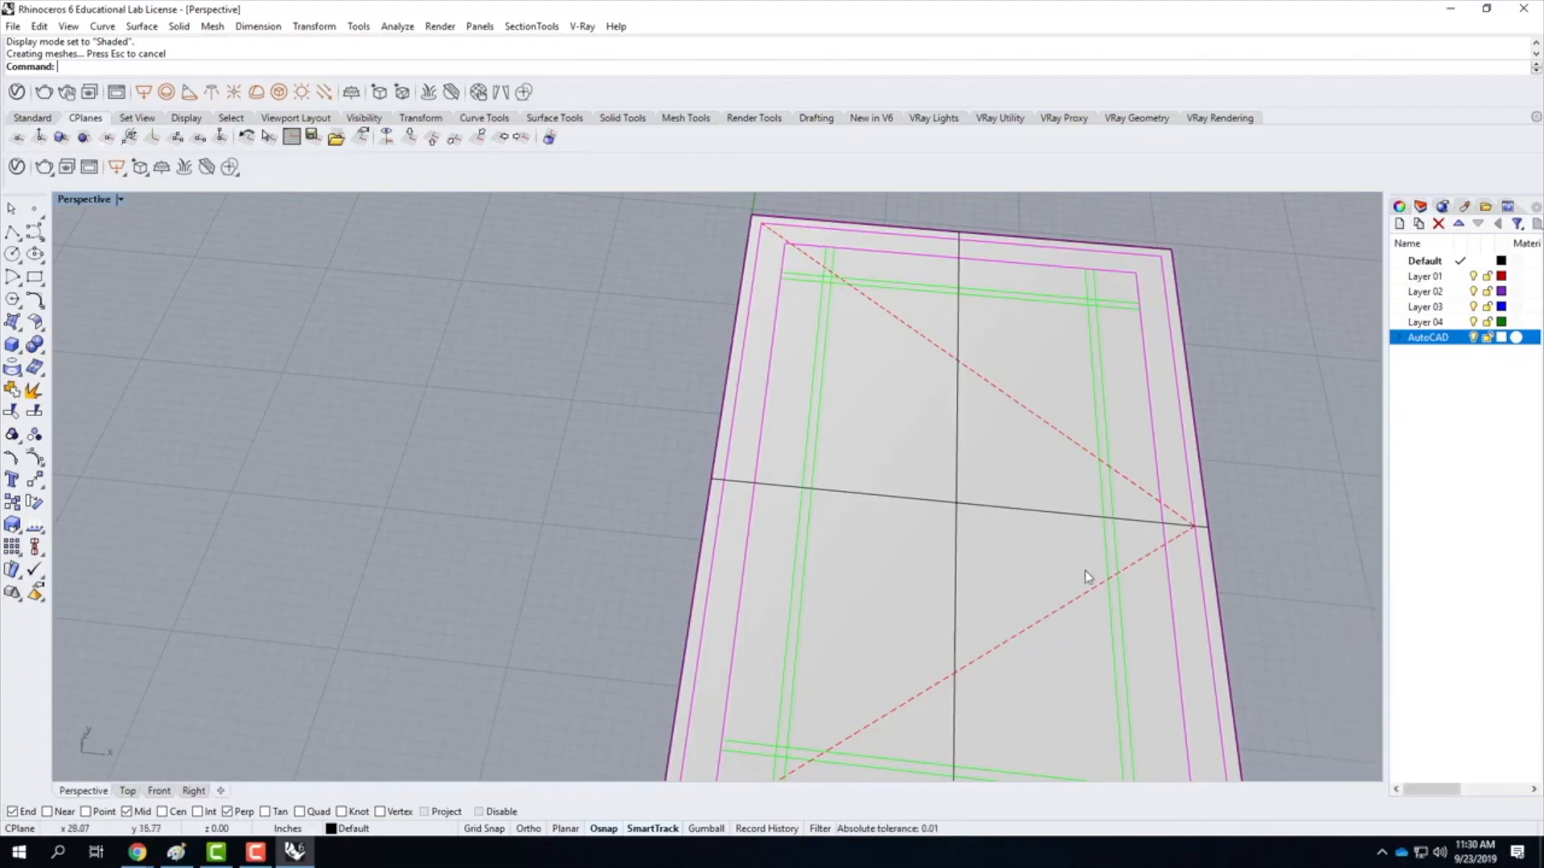
scroll(568, 414, down, 3)
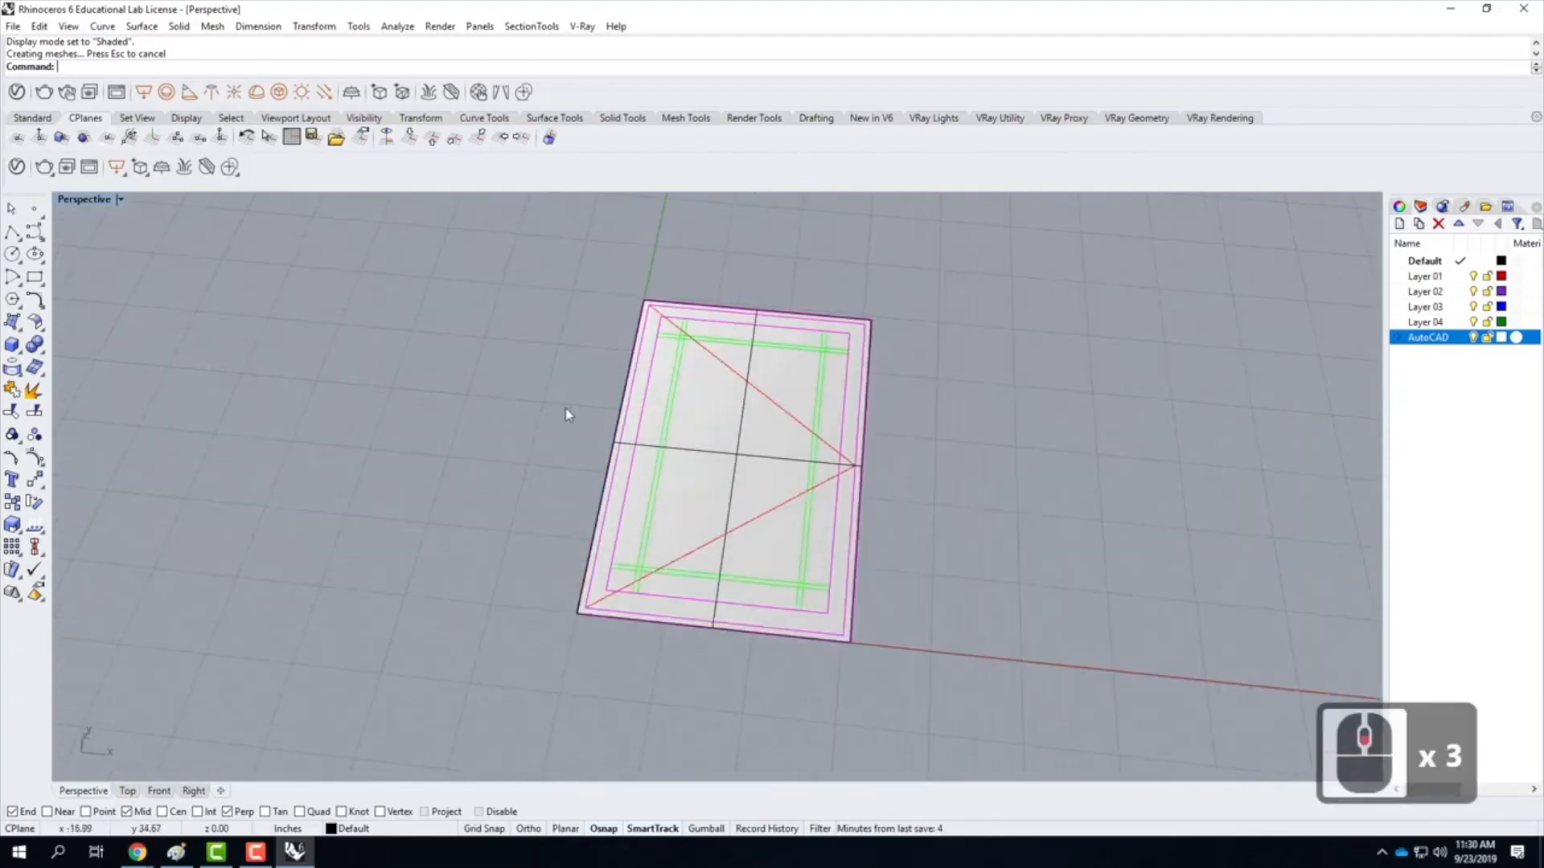
scroll(843, 400, up, 3)
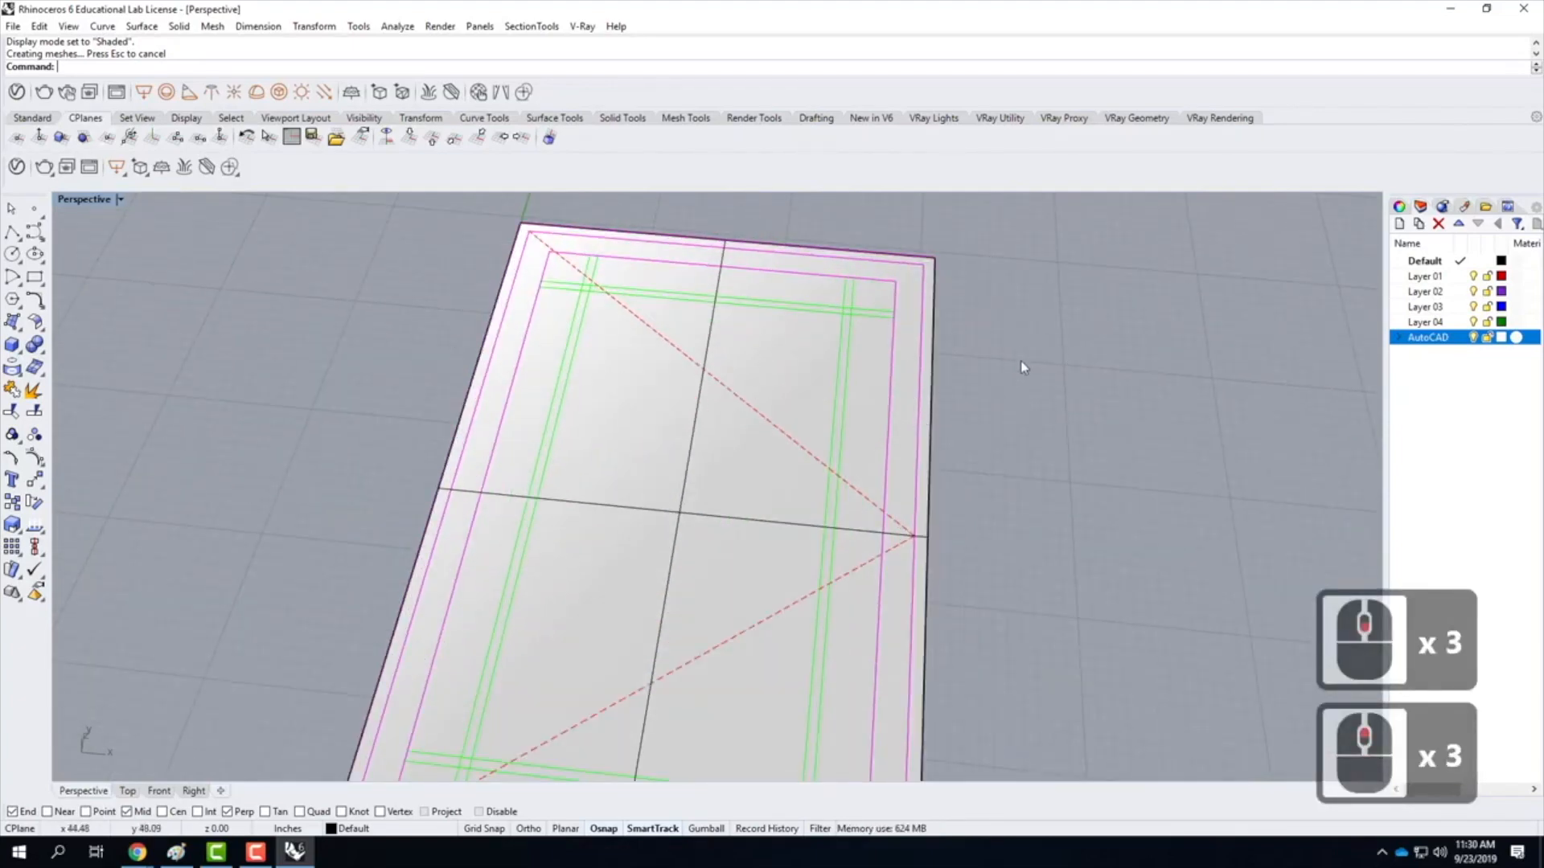
click(965, 331)
click(558, 249)
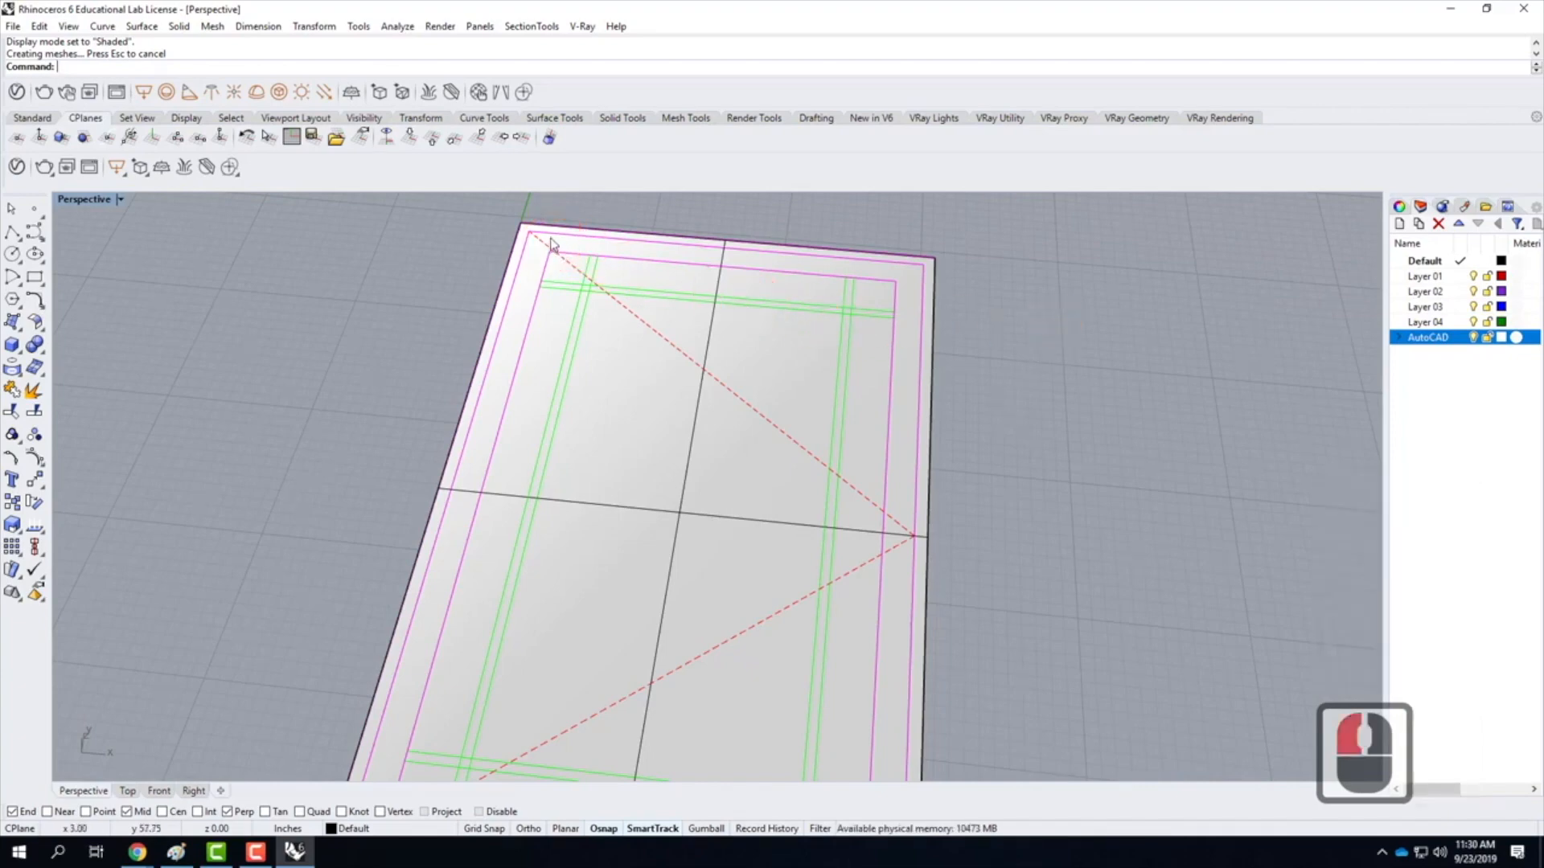
click(552, 241)
click(552, 241)
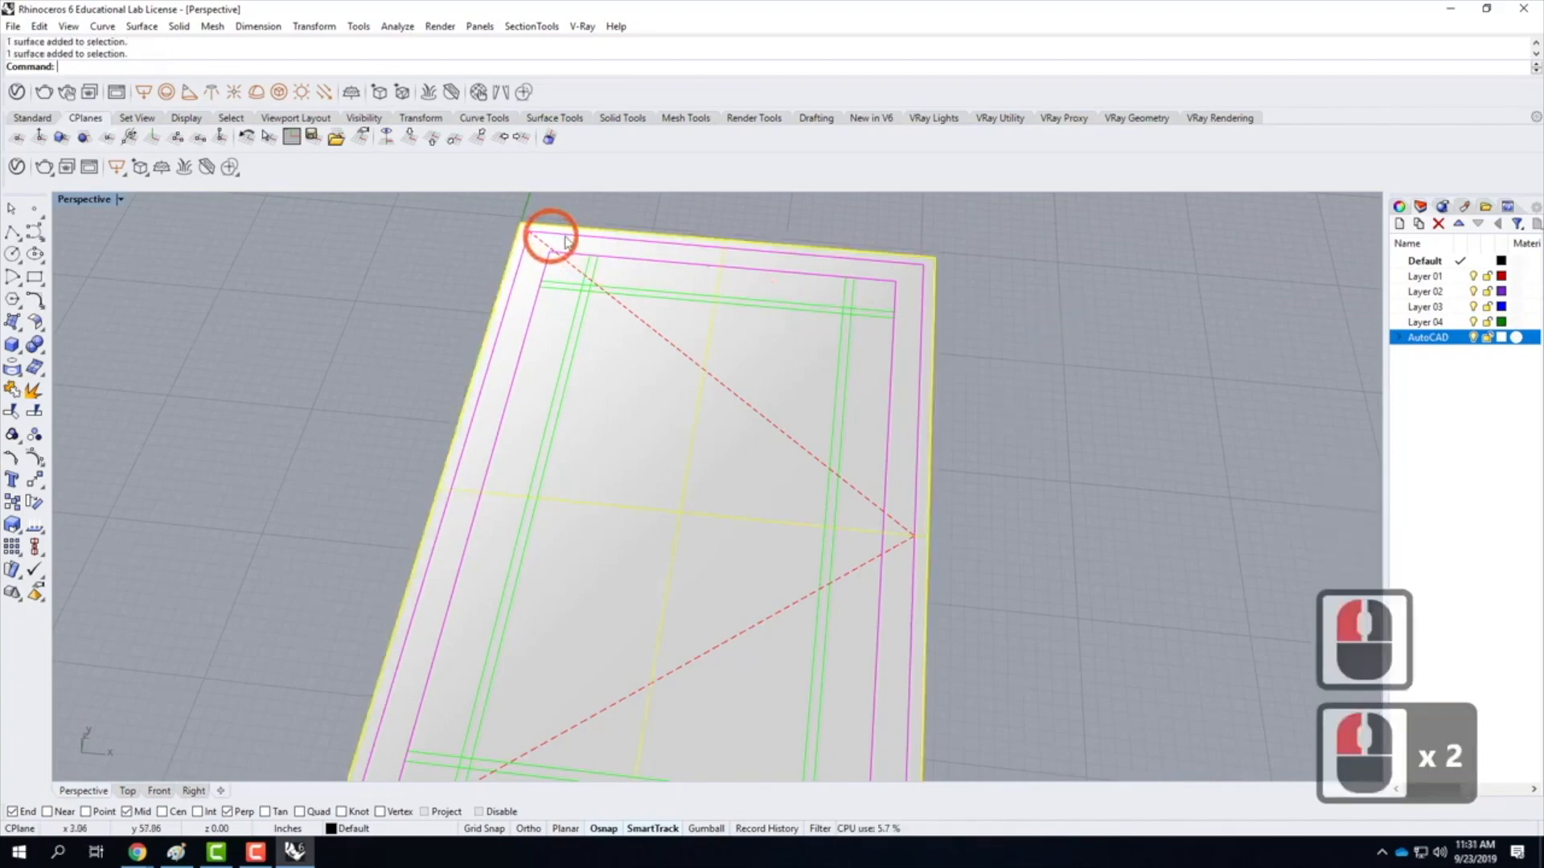
click(1101, 269)
click(927, 279)
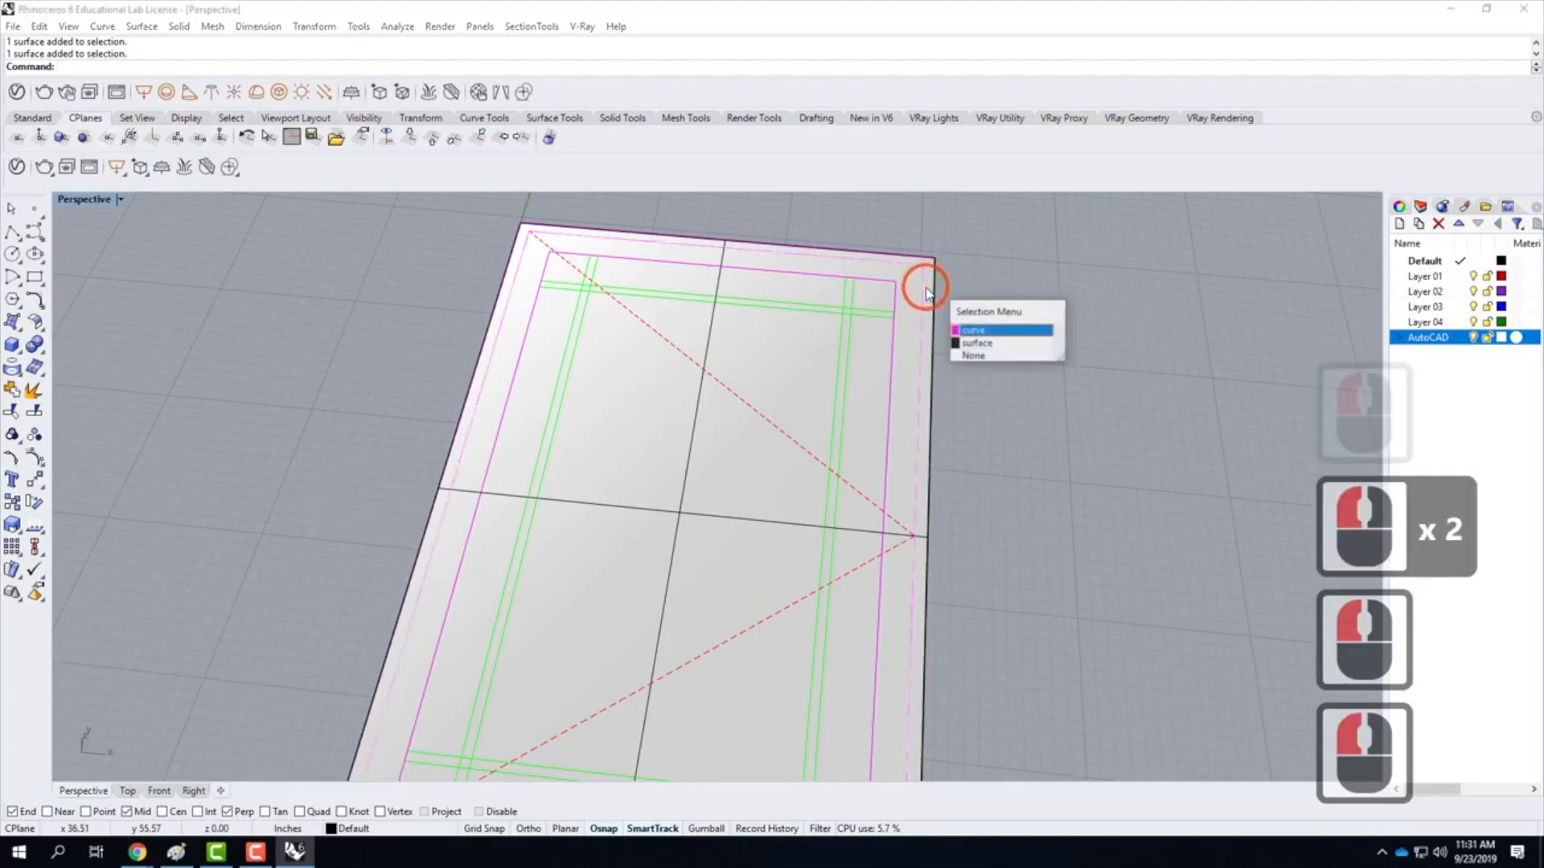
click(744, 503)
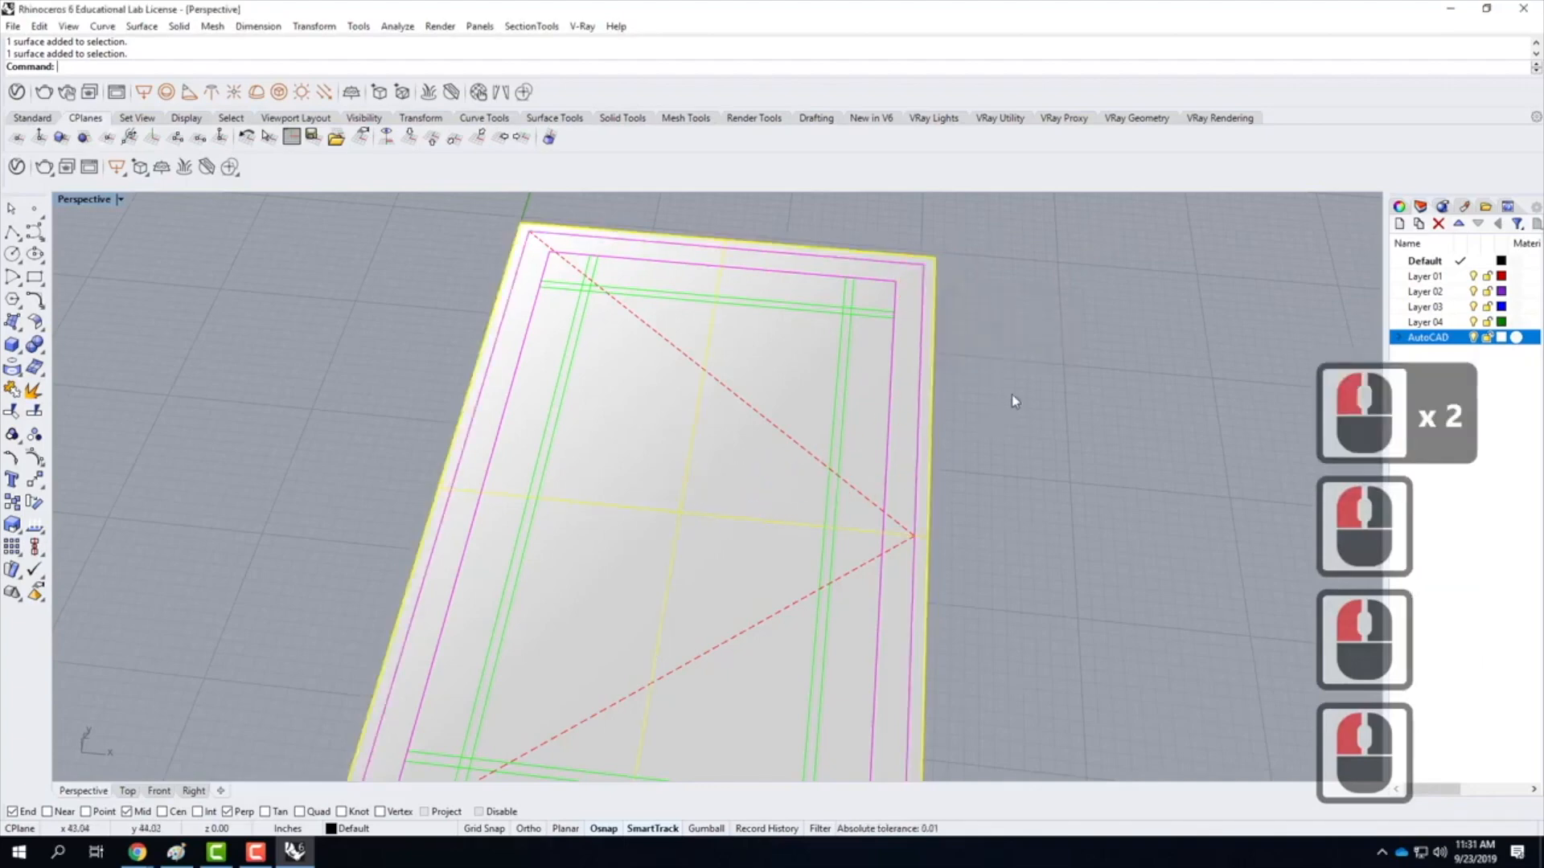
click(1050, 340)
click(920, 306)
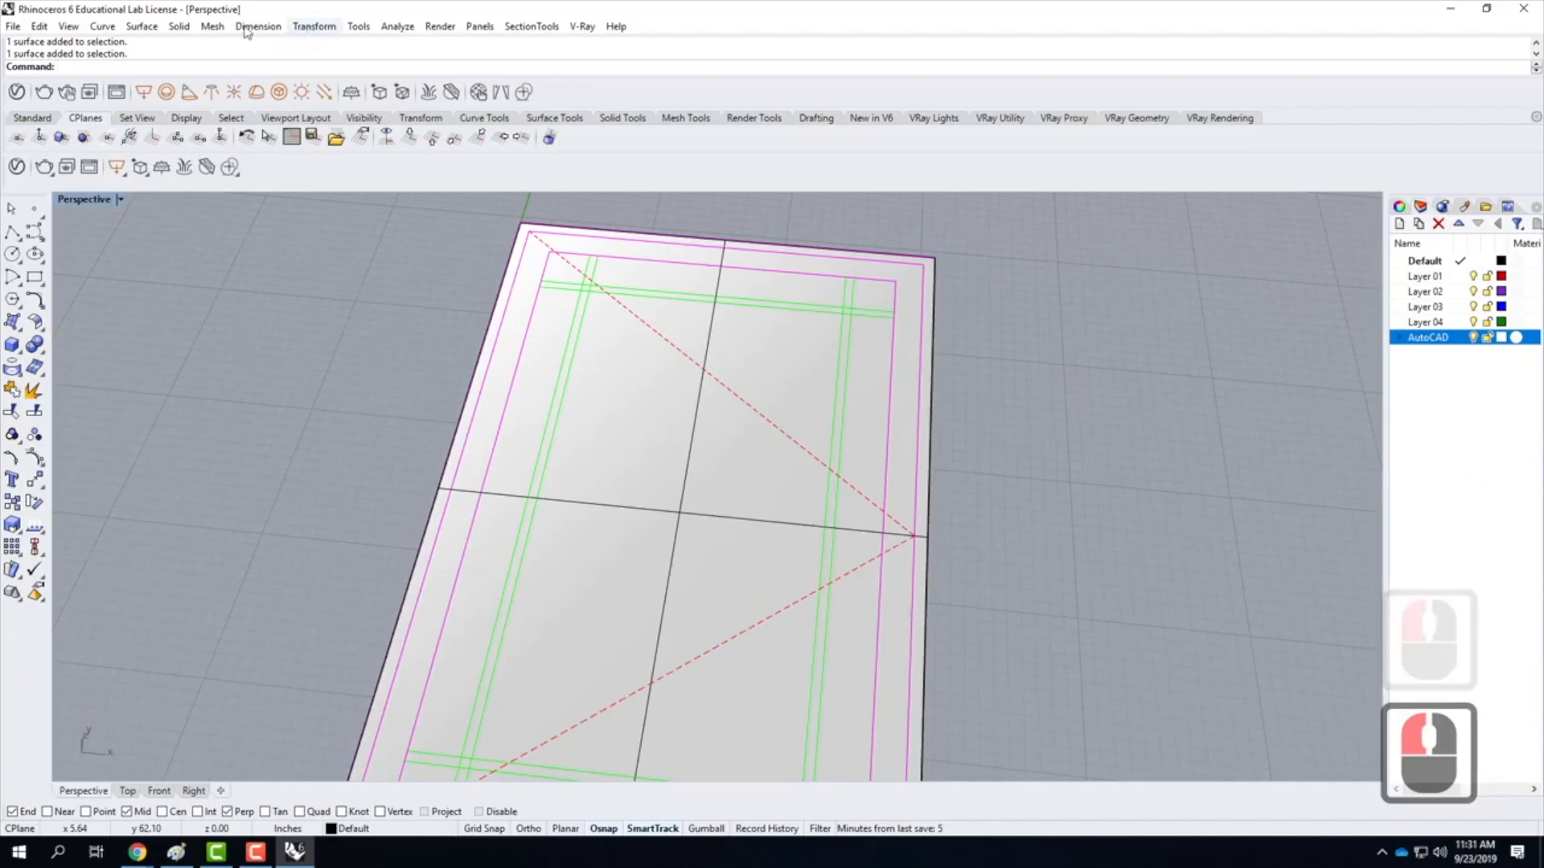
Split the window's plane surface using the frame outline just inside its outer edge as the cutting curve
click(41, 27)
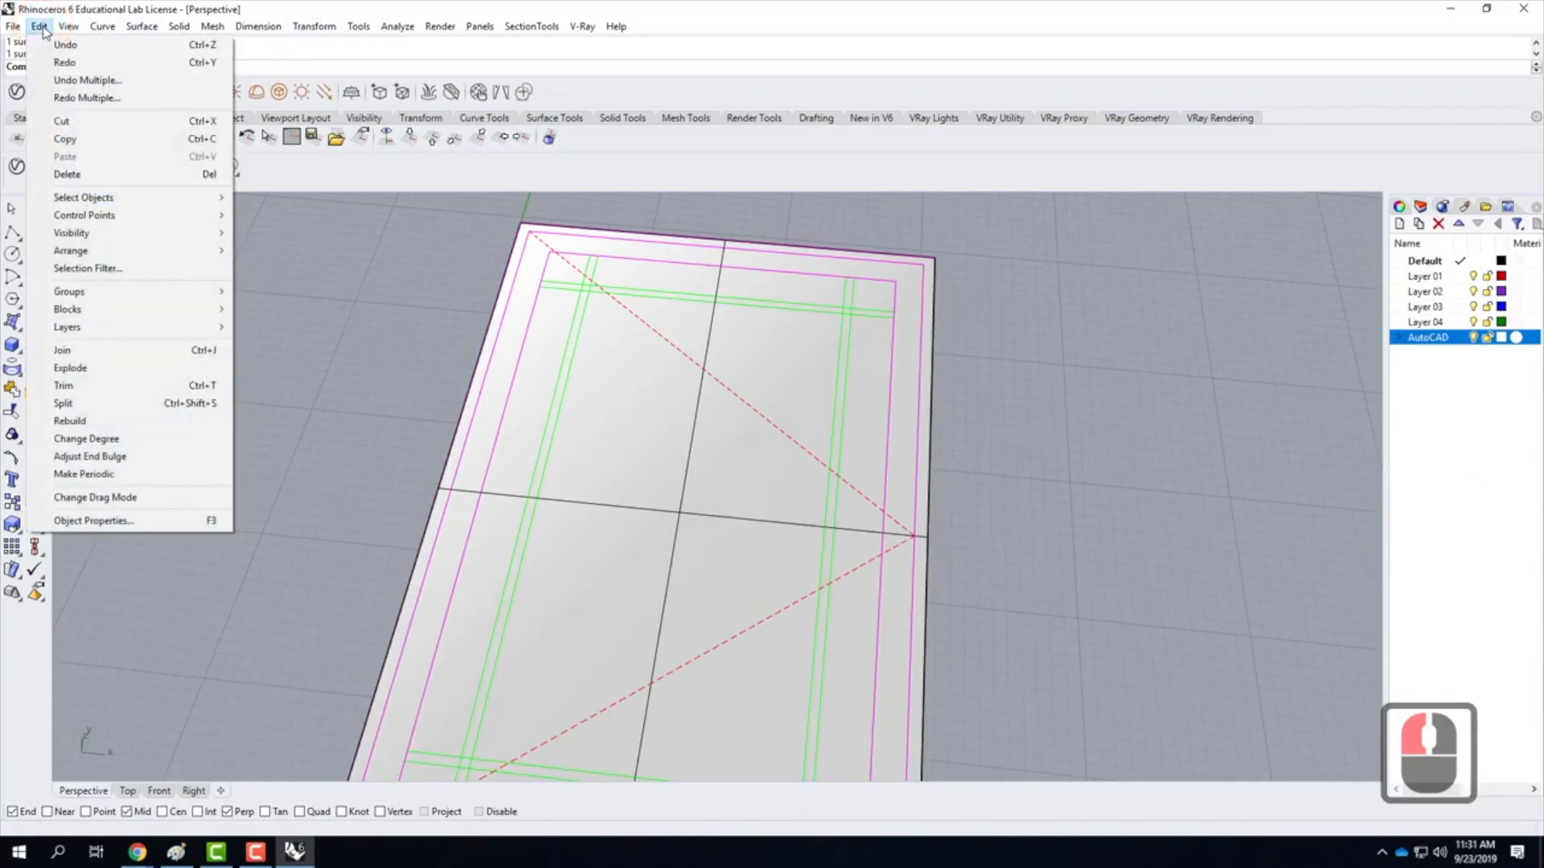
click(71, 406)
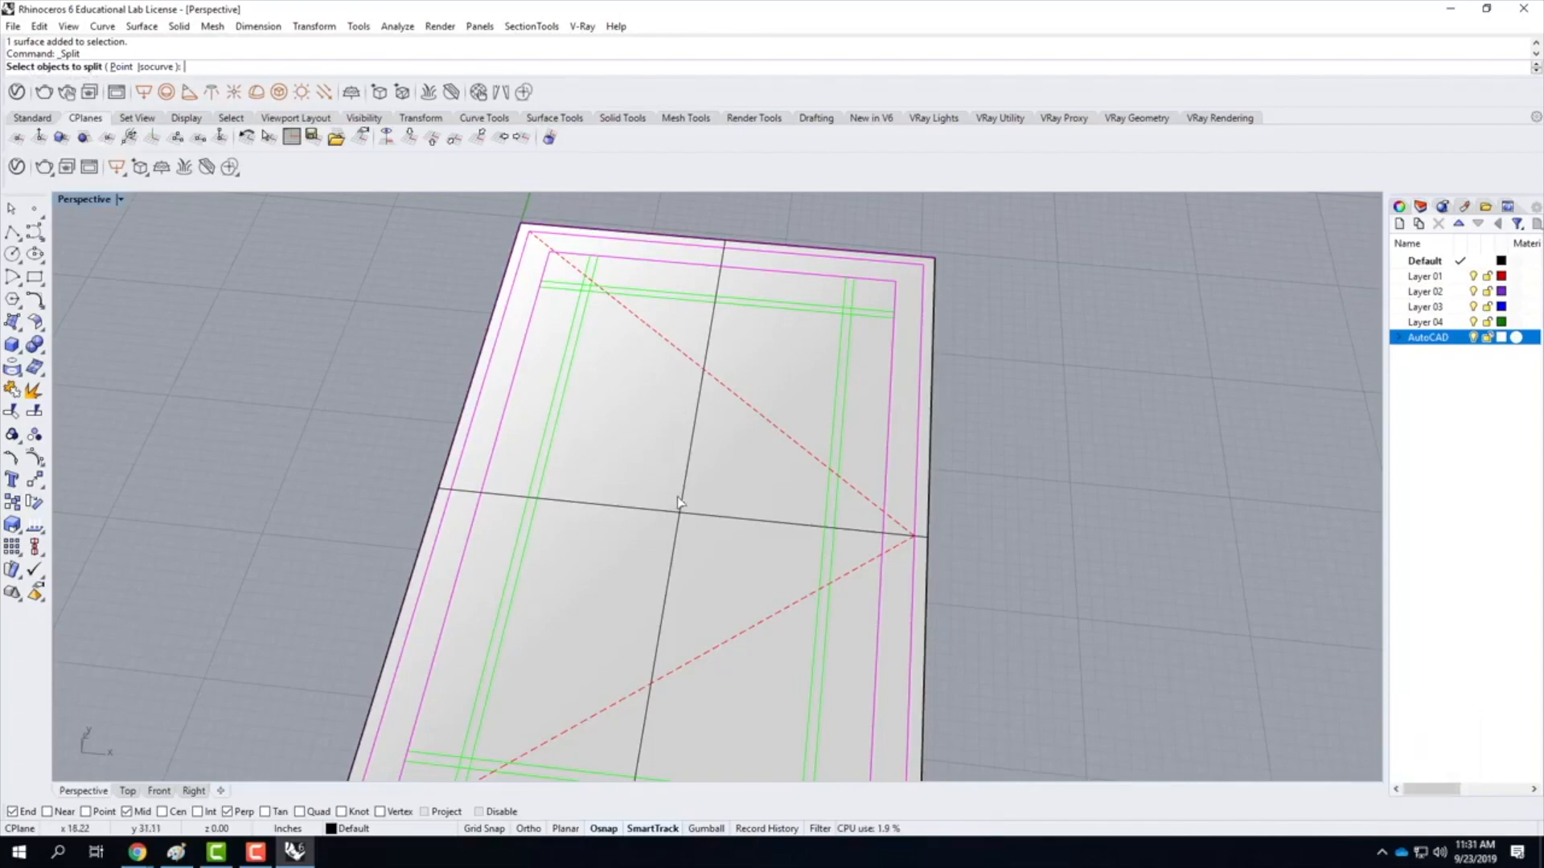
click(482, 239)
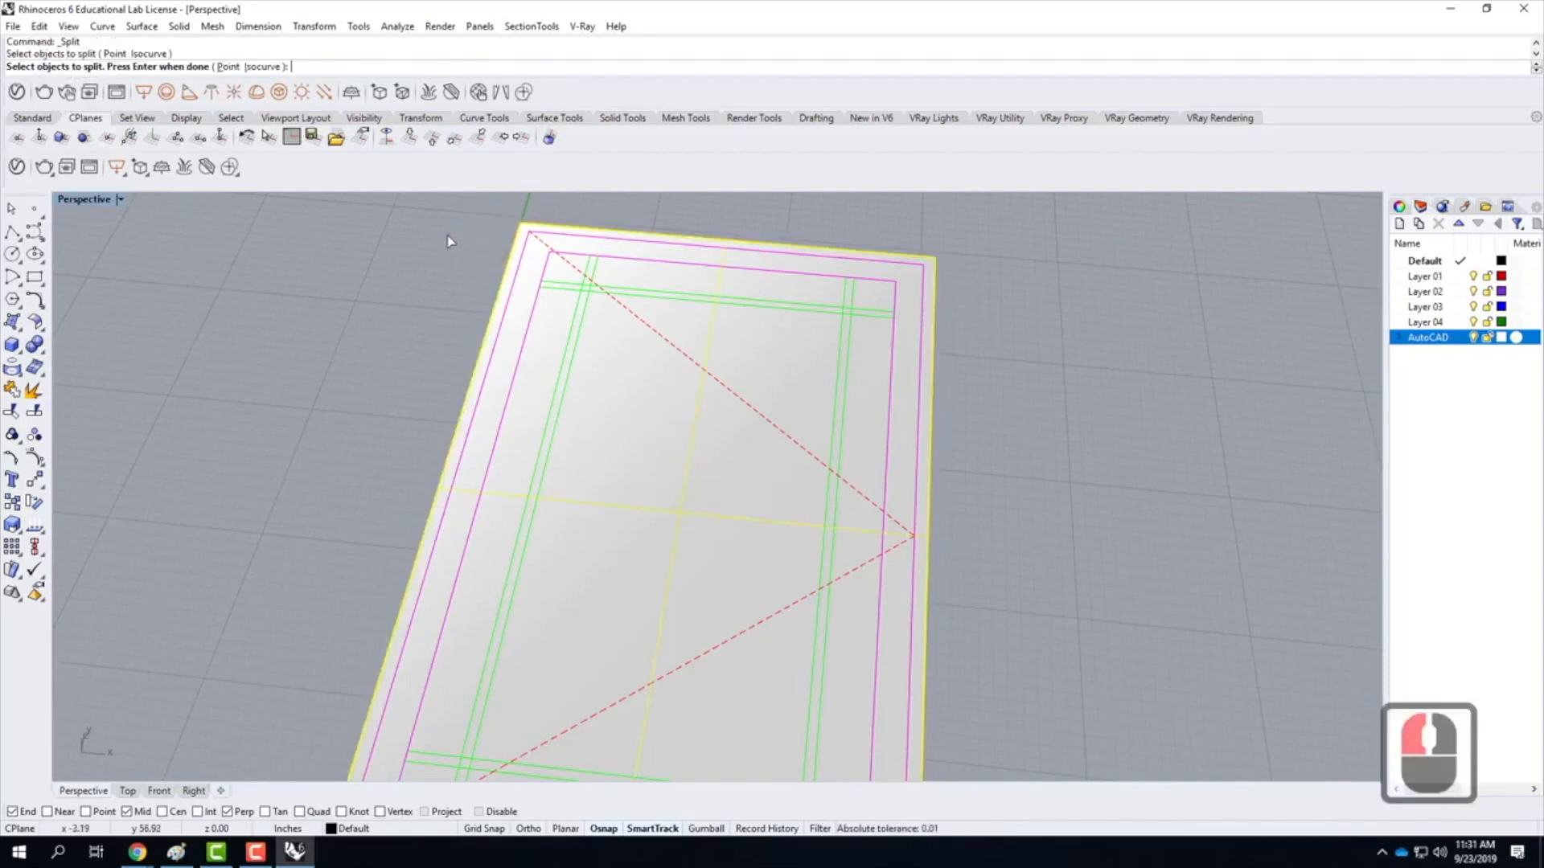
key(Return)
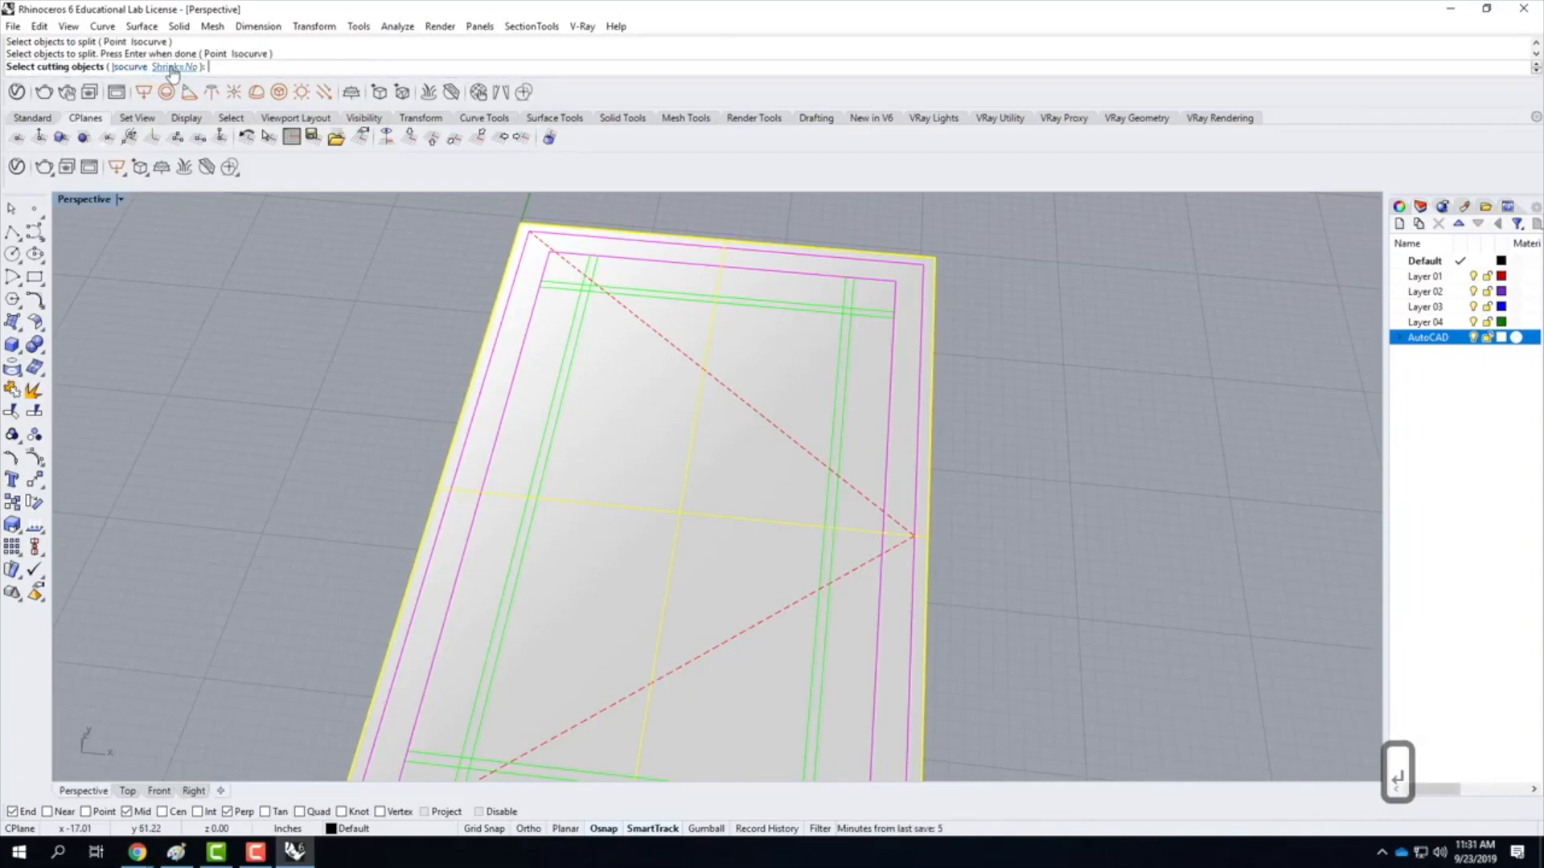
click(518, 262)
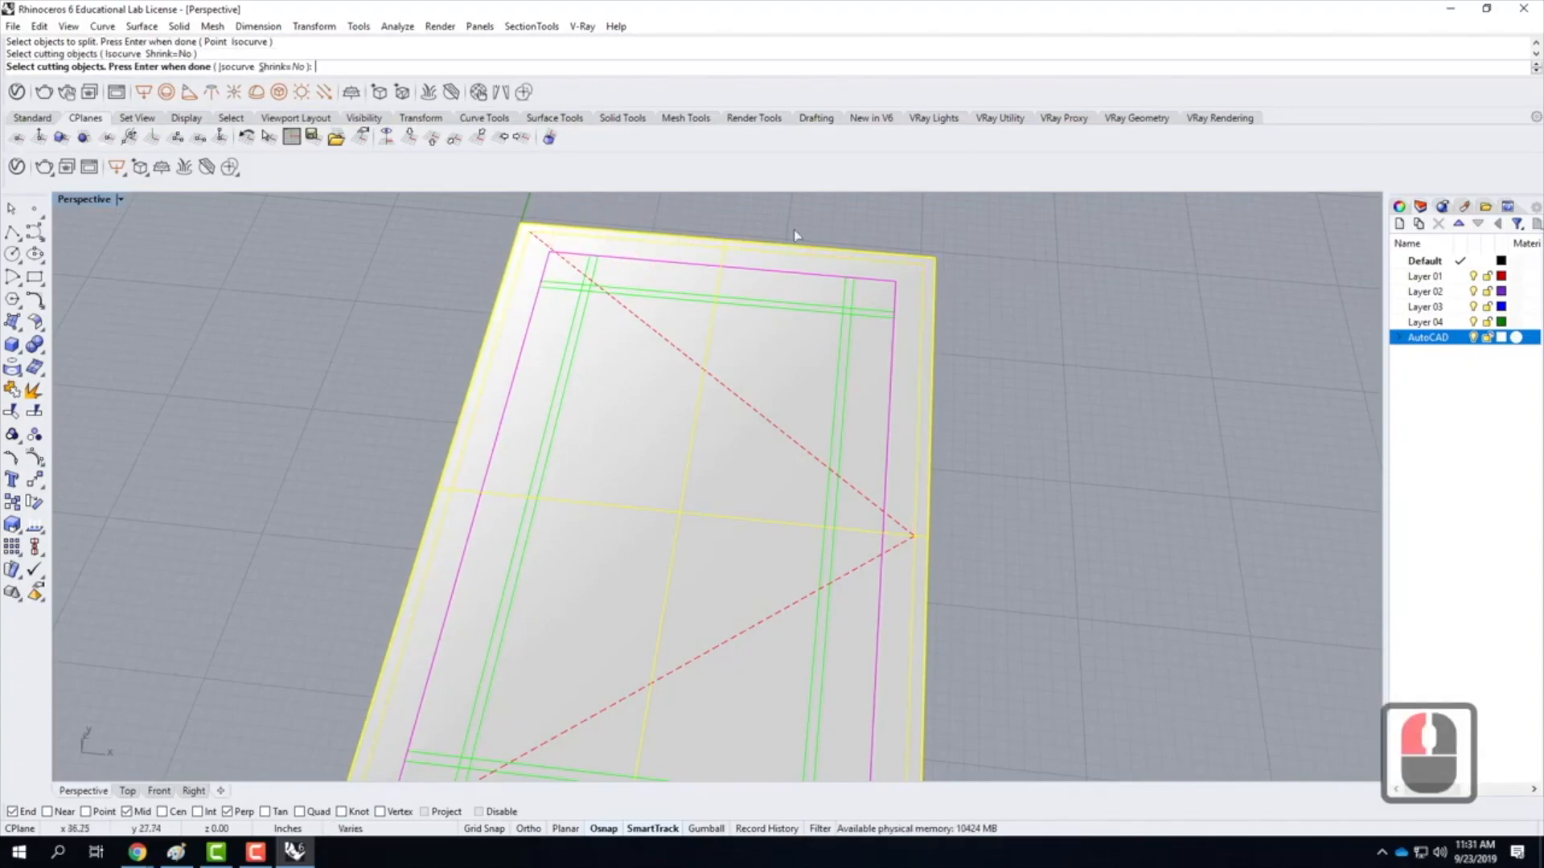
scroll(796, 235, down, 6)
scroll(882, 519, up, 2)
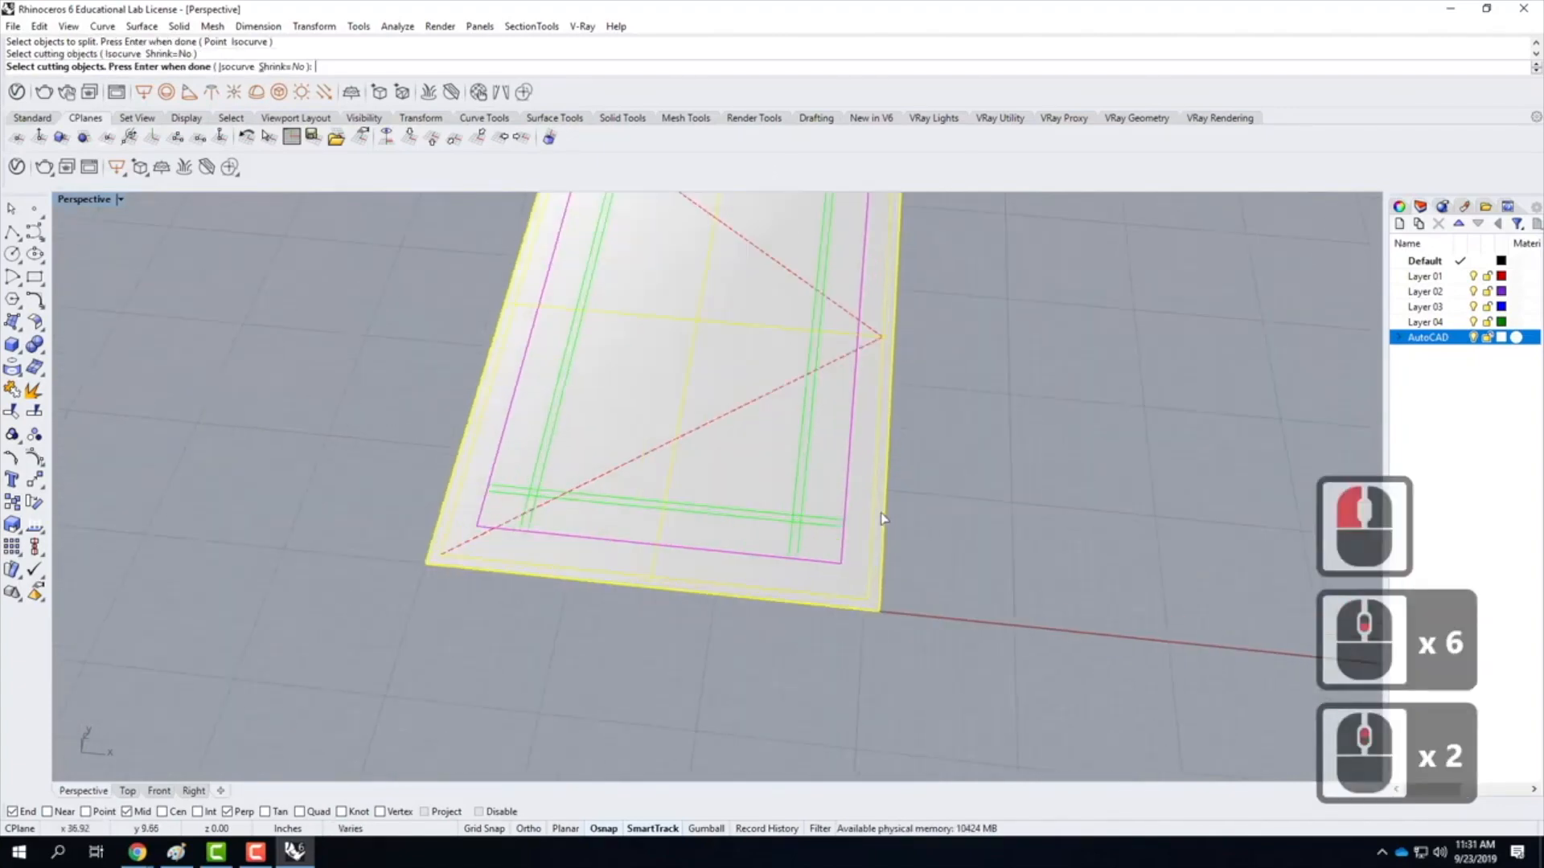
key(Return)
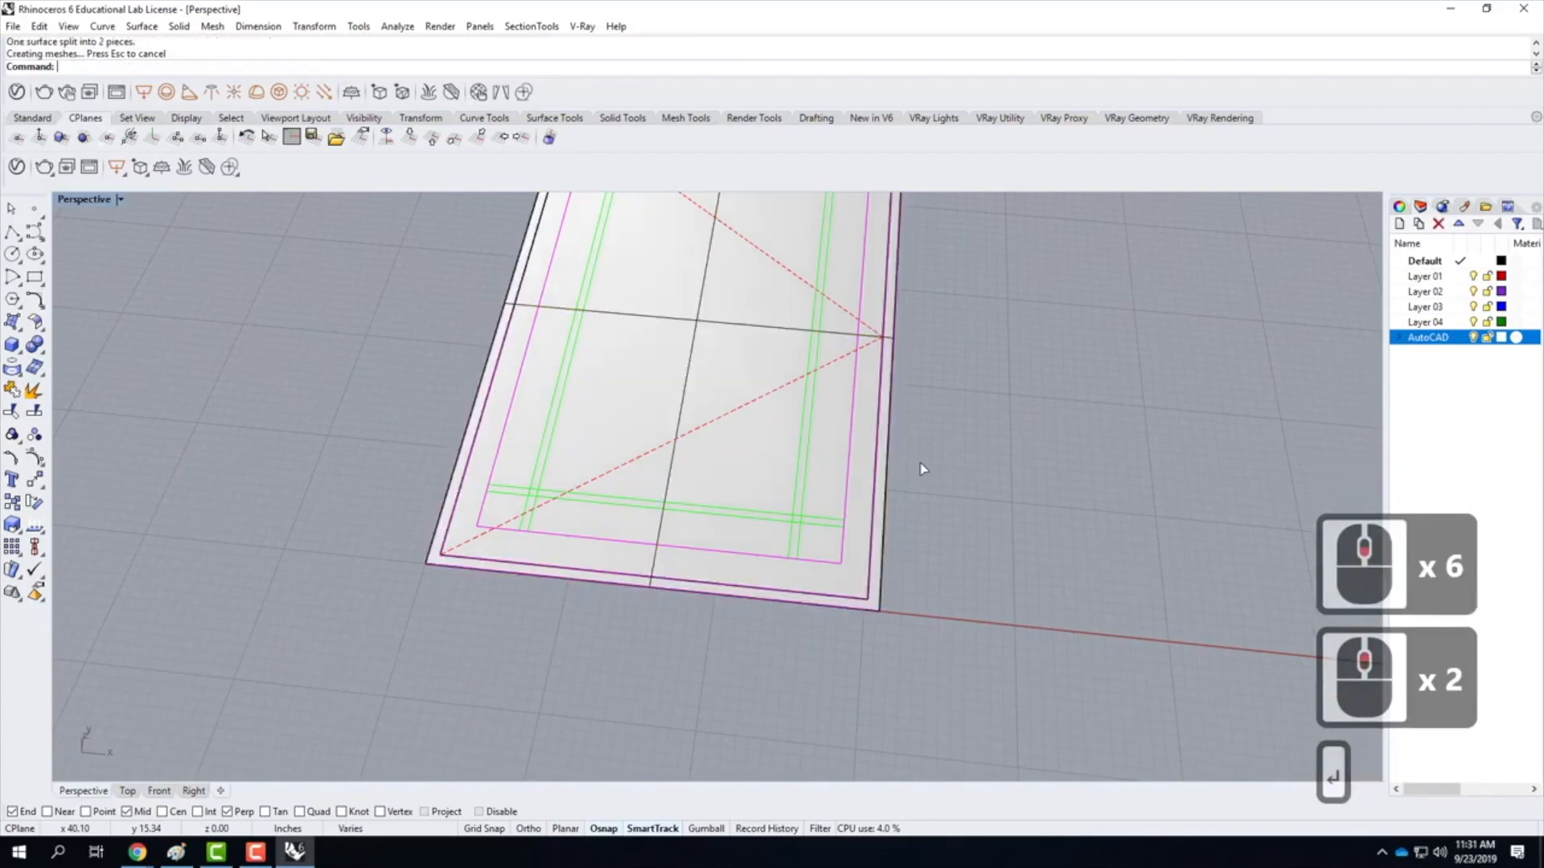
Check the split by selecting the inner panel and the outer frame ring separately, and clear the selection
scroll(981, 286, up, 4)
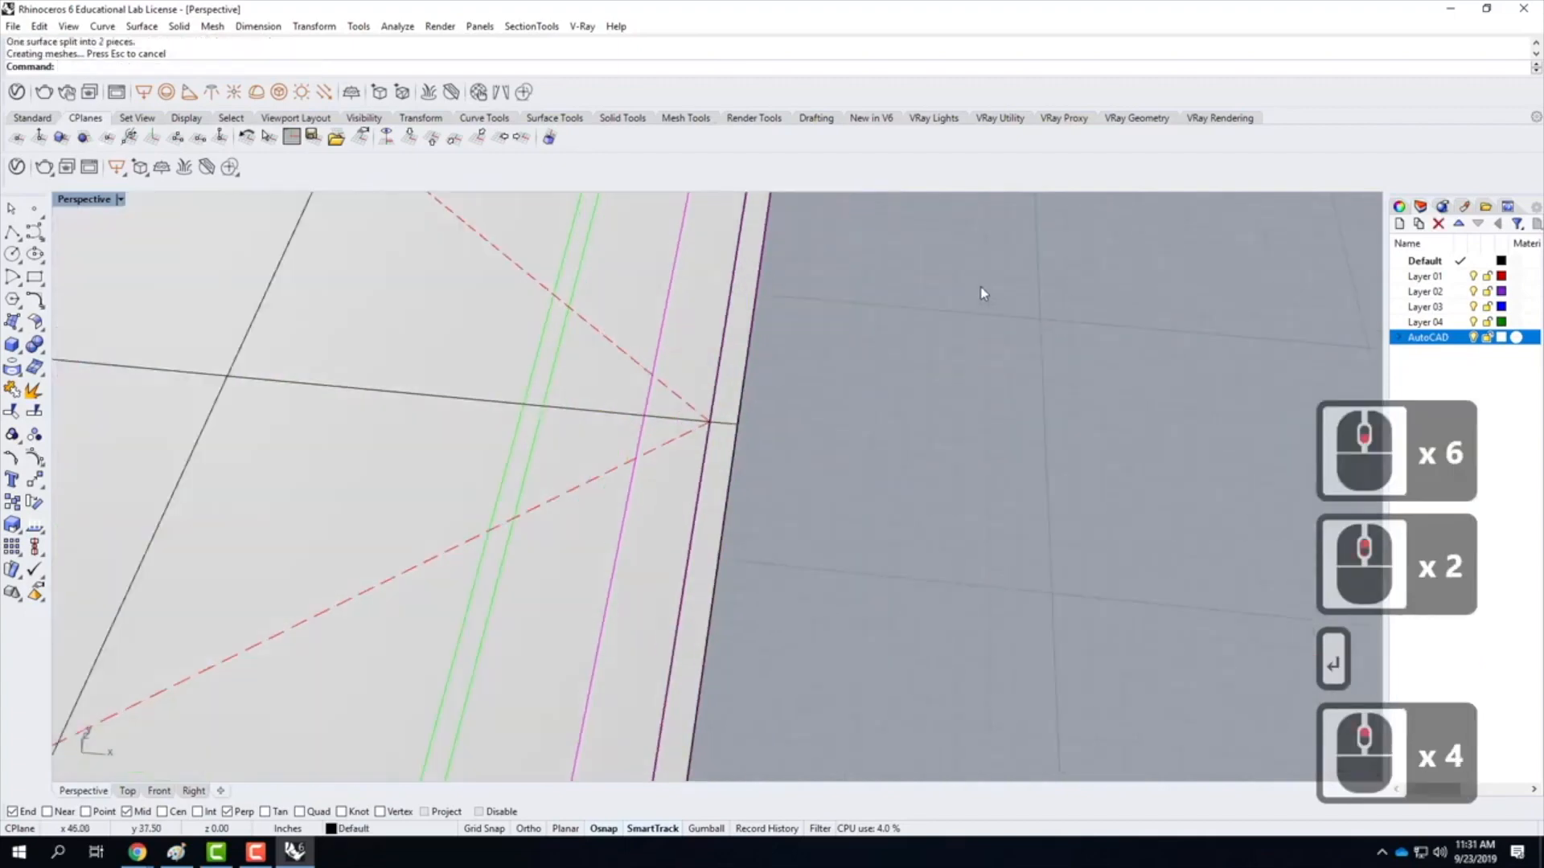
click(523, 413)
click(420, 391)
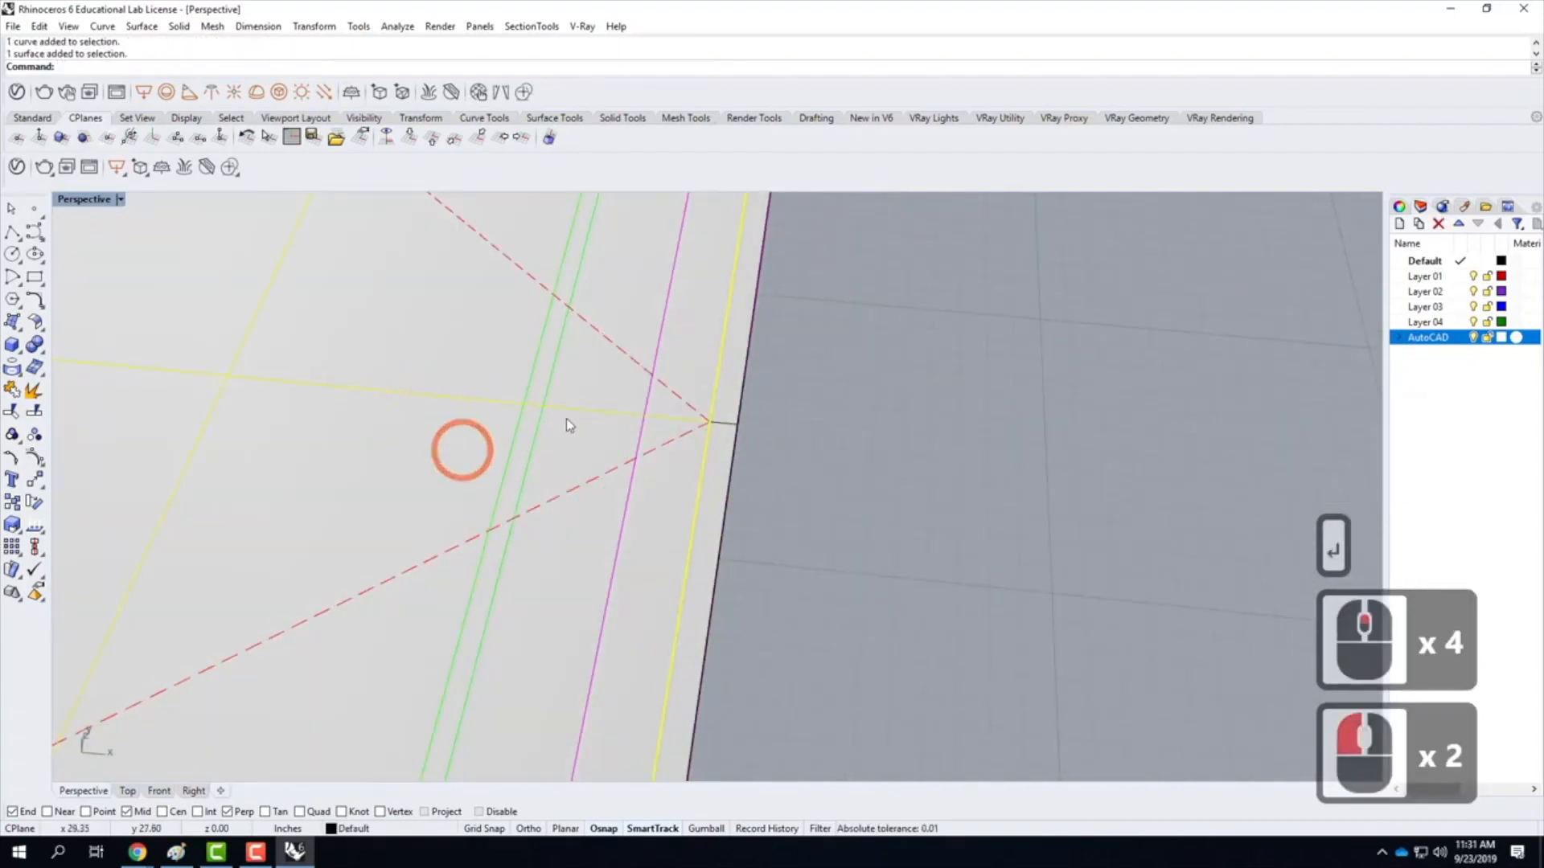
click(730, 424)
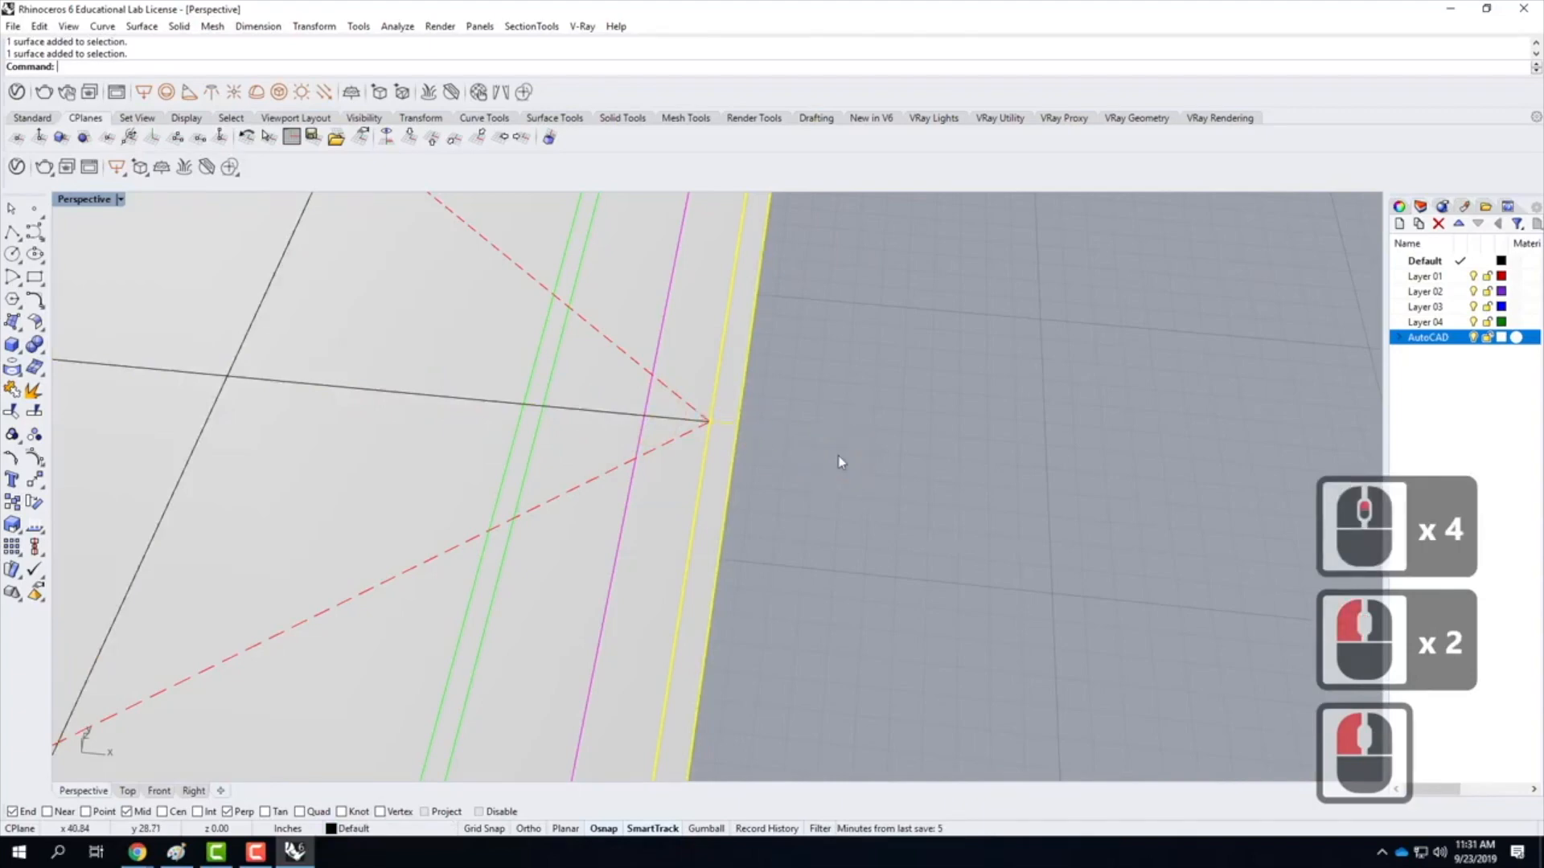
click(993, 453)
scroll(1032, 475, down, 5)
scroll(957, 474, up, 1)
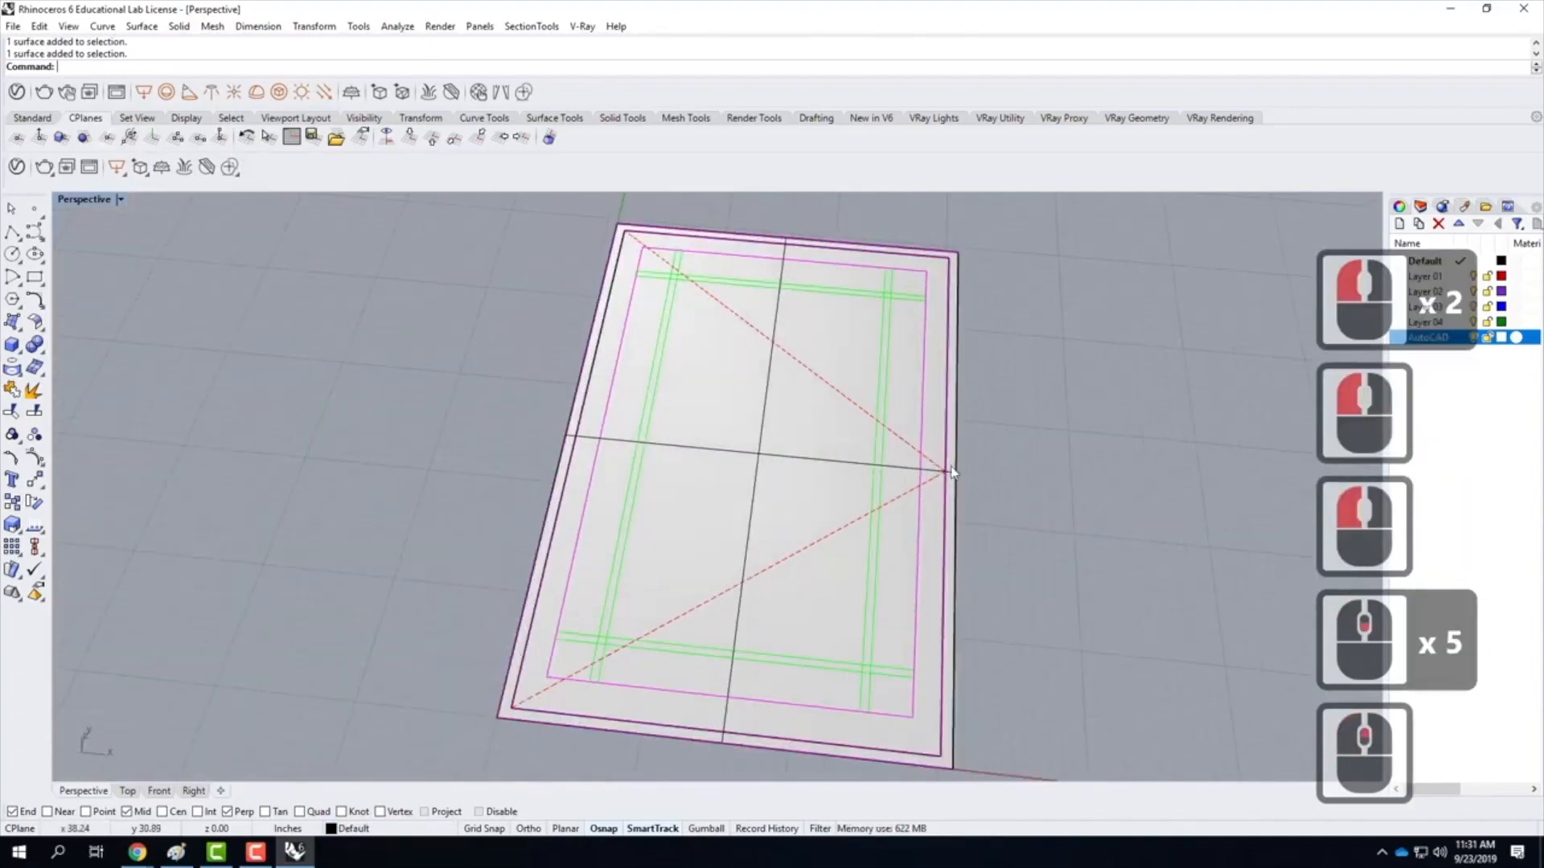
Extrude the outer frame ring surface straight up 6 inches as a solid
click(951, 472)
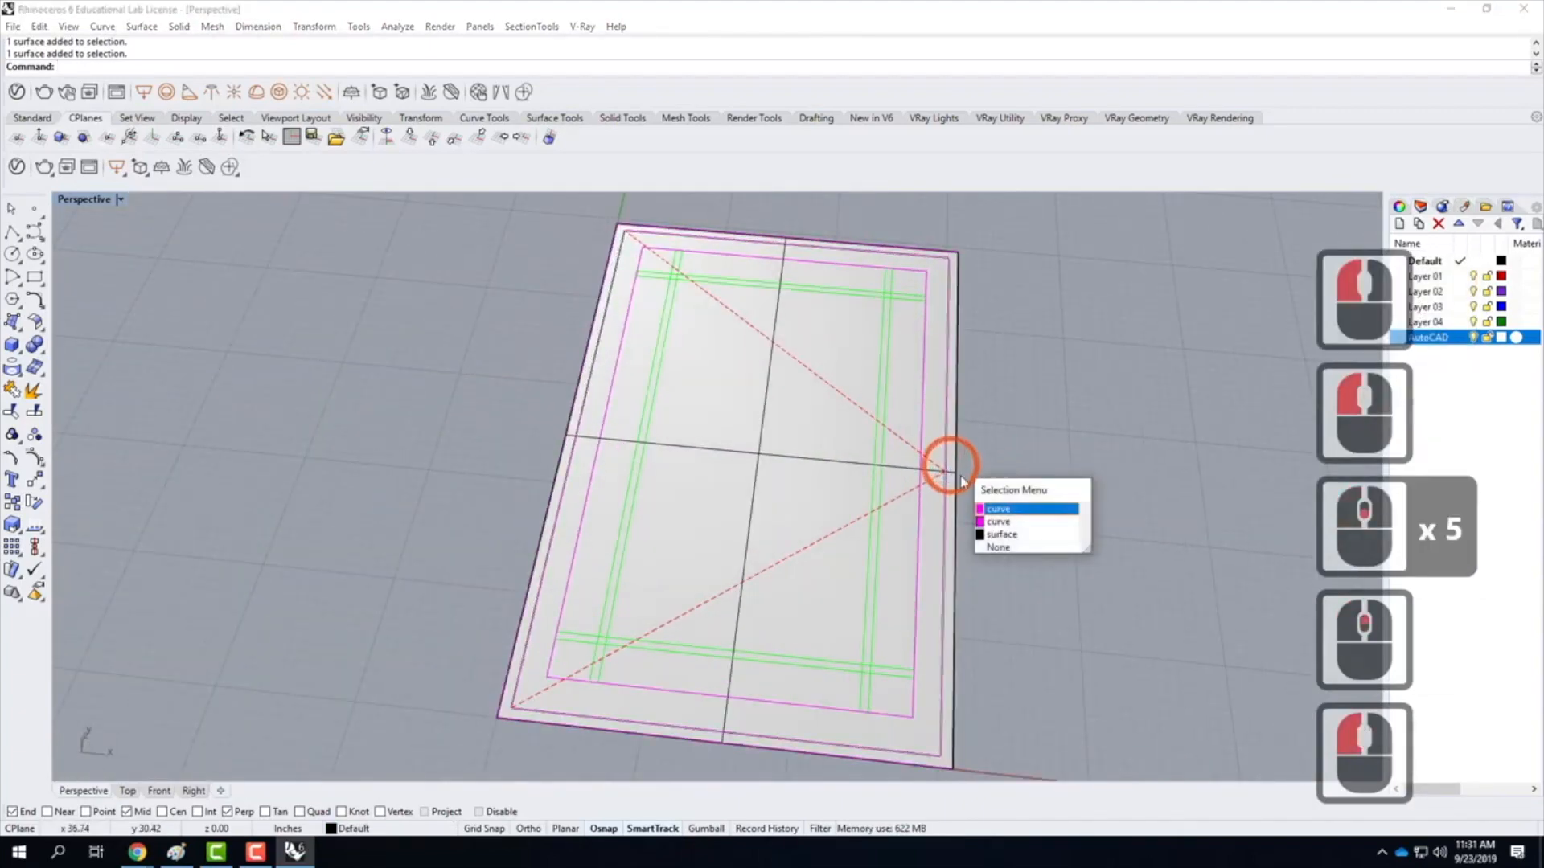
click(1005, 535)
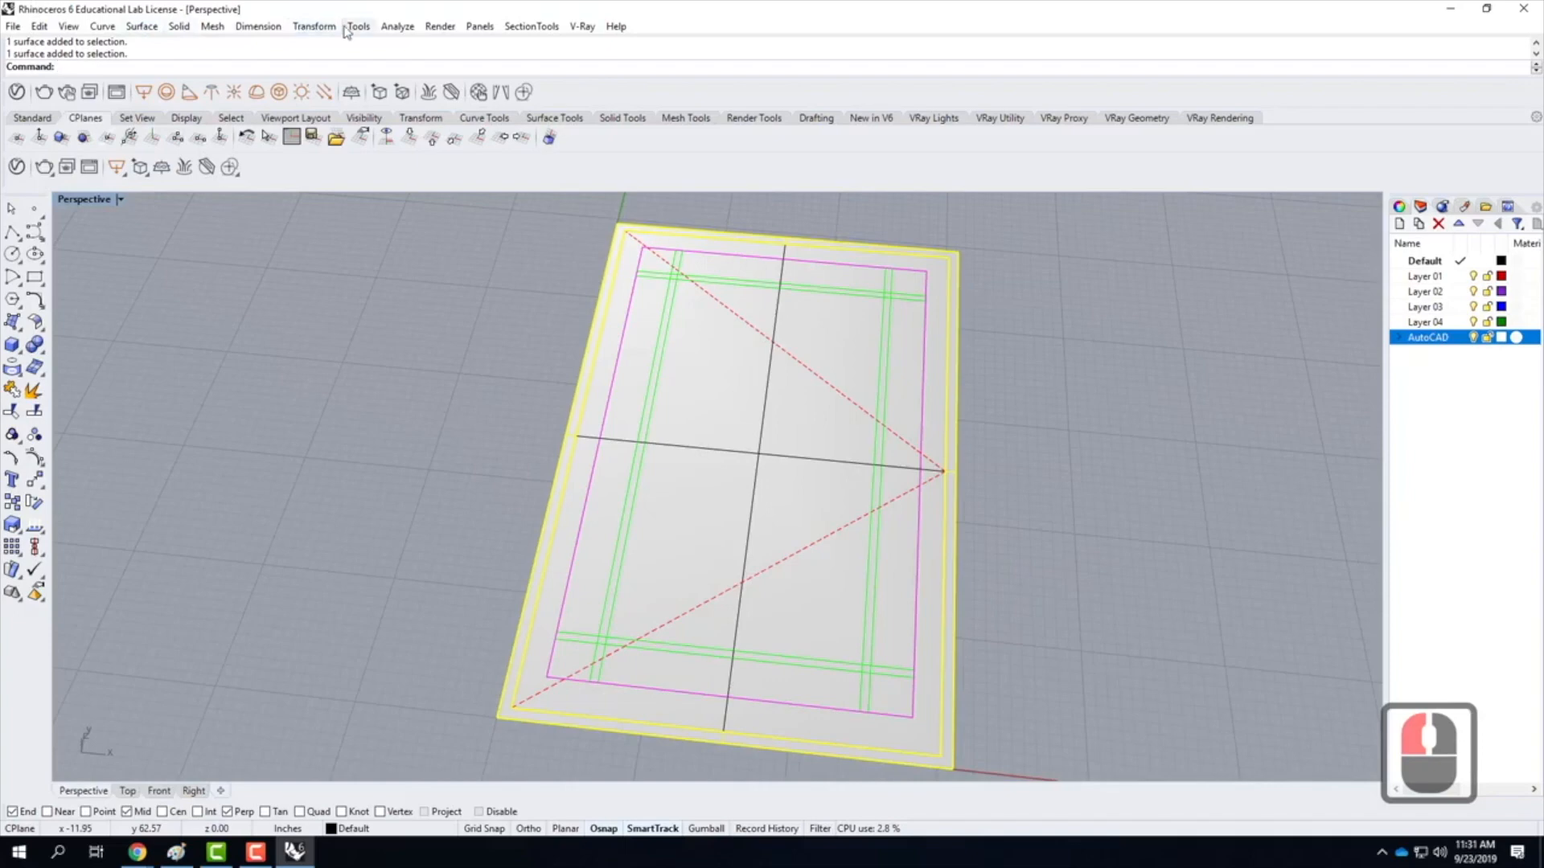
click(142, 25)
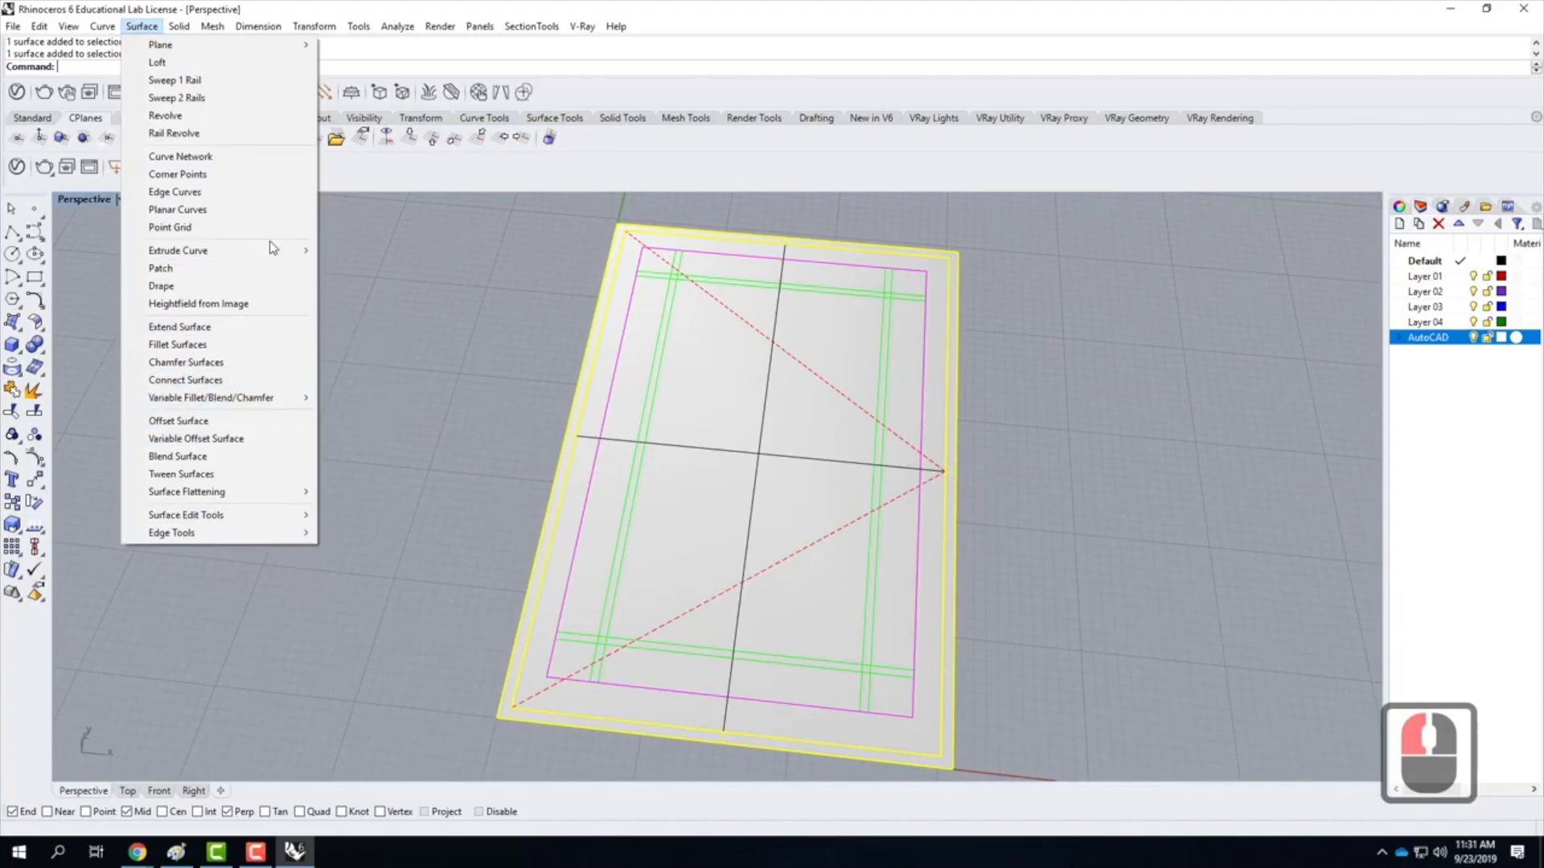
click(180, 26)
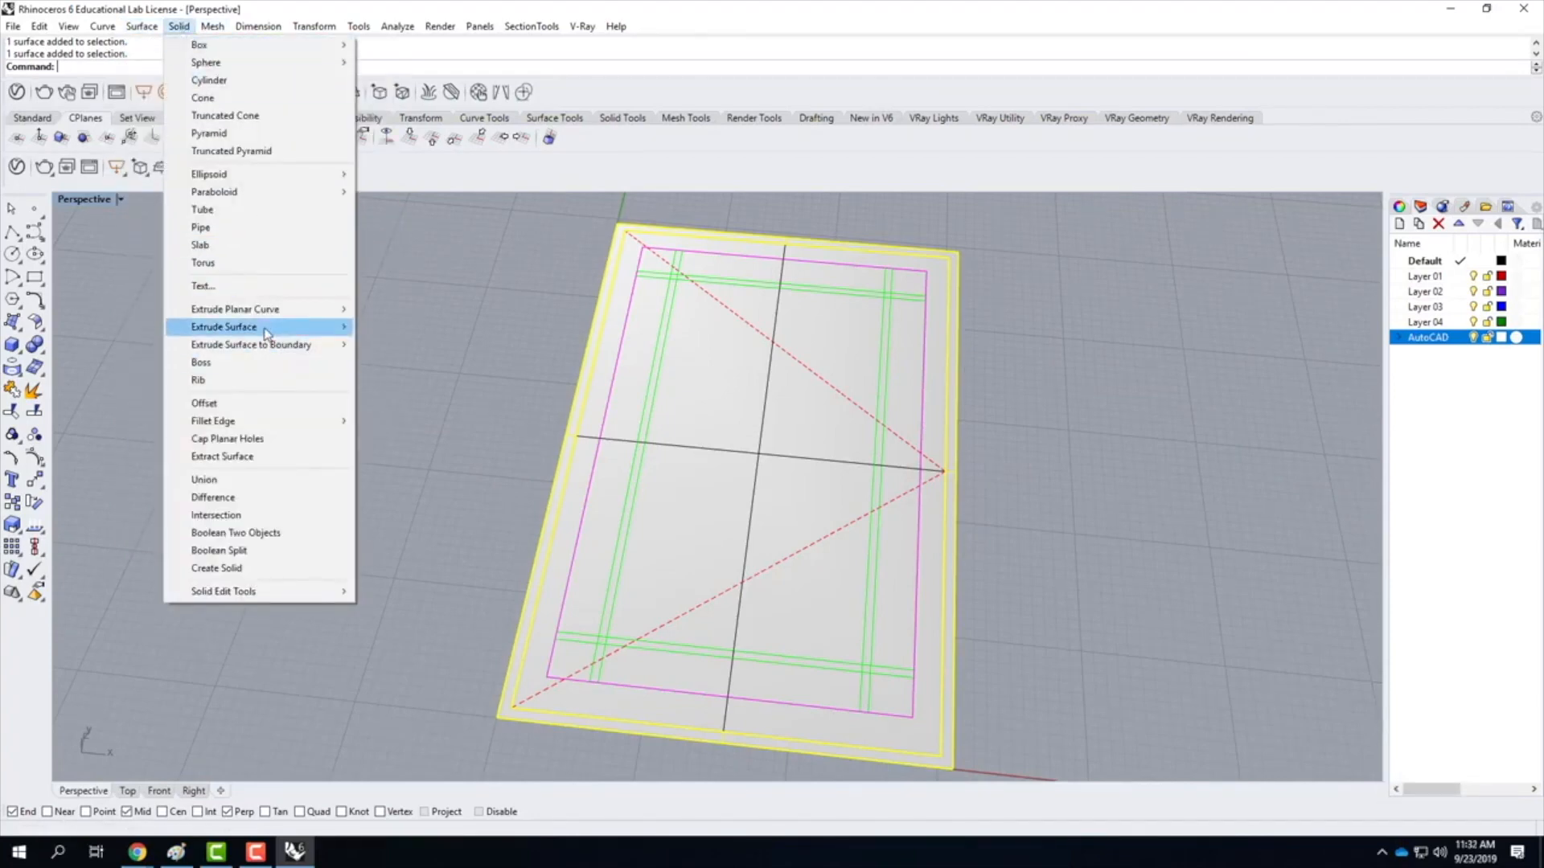
mouse_move(265, 332)
click(425, 335)
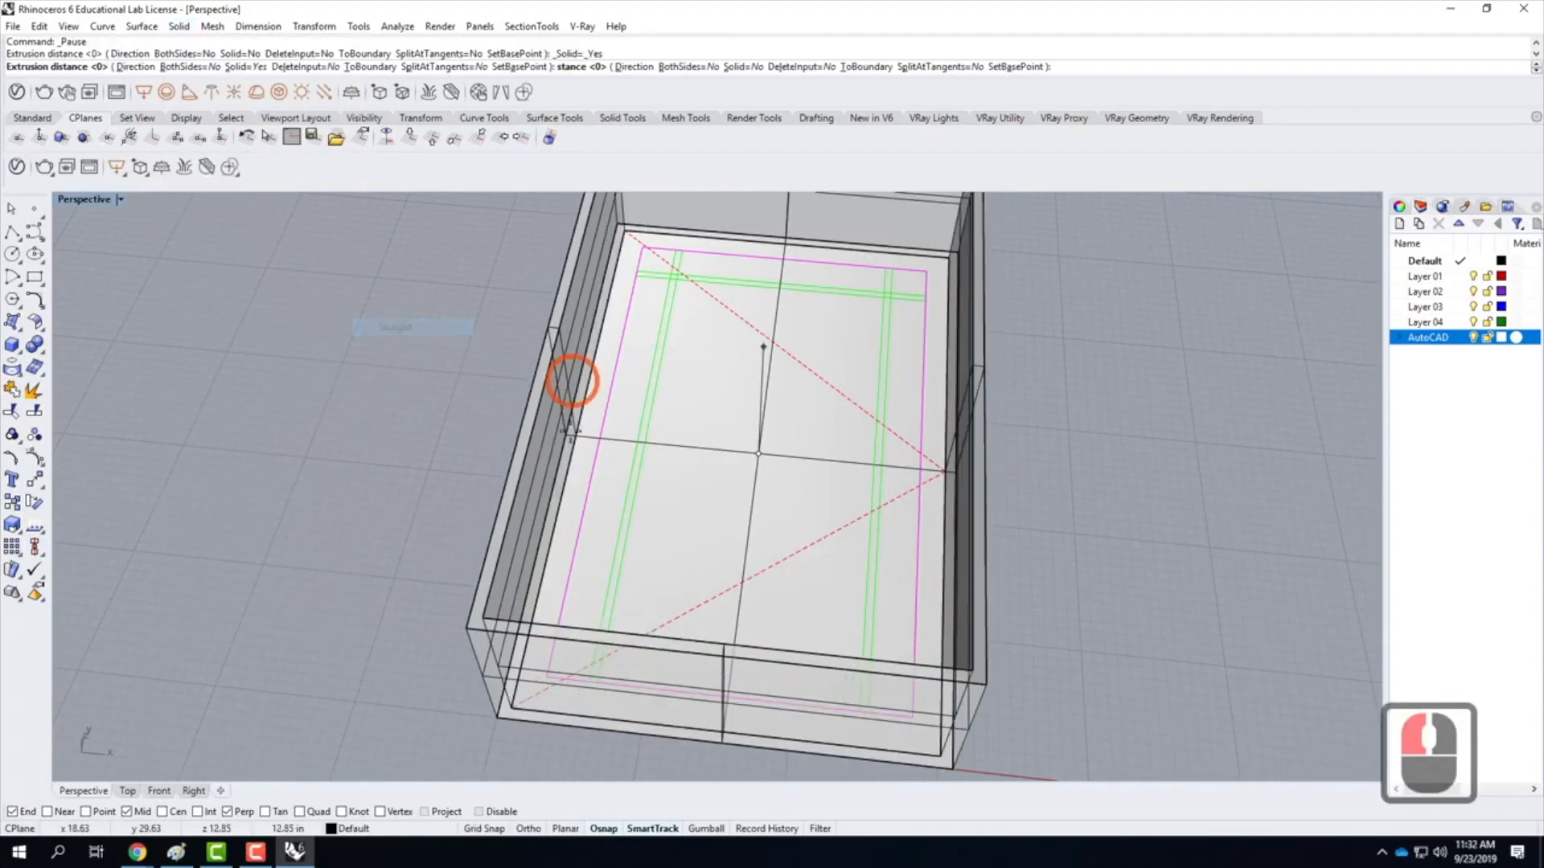
scroll(806, 354, down, 3)
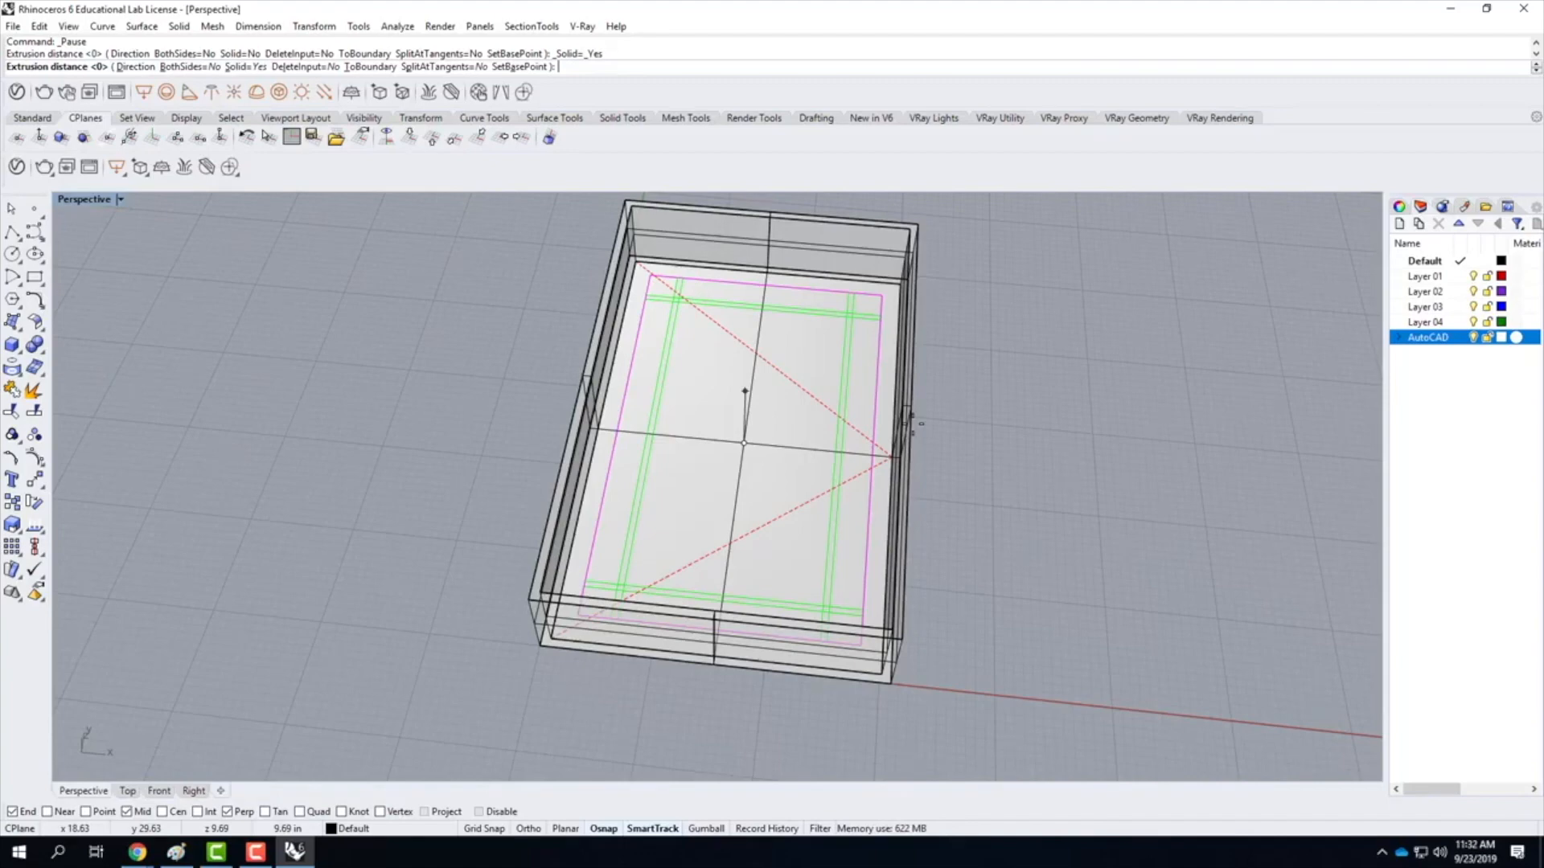
text(6)
key(Return)
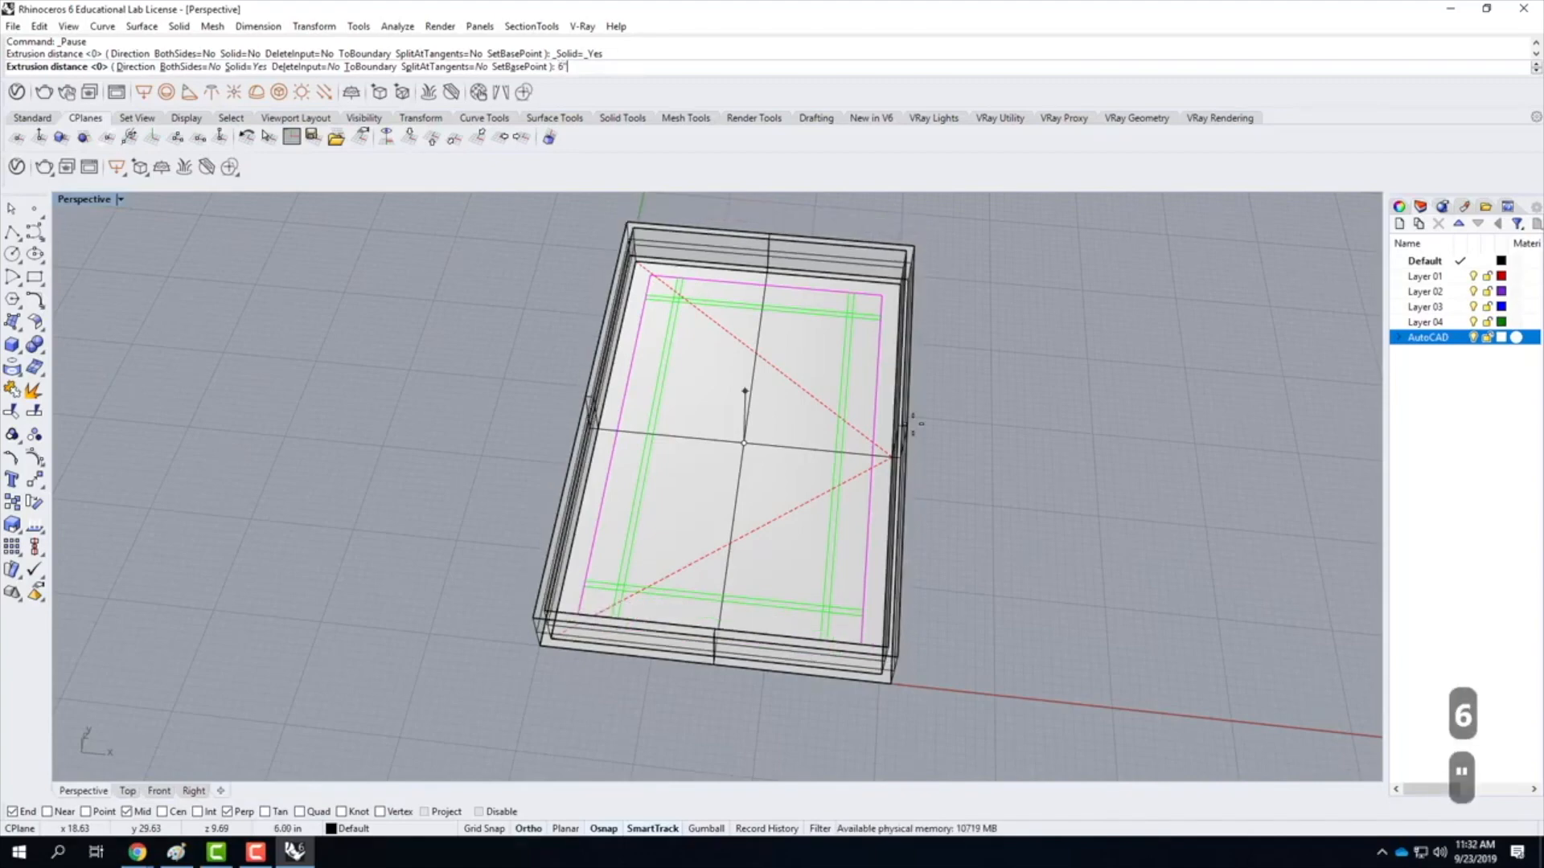
right_drag(977, 323, 1061, 282)
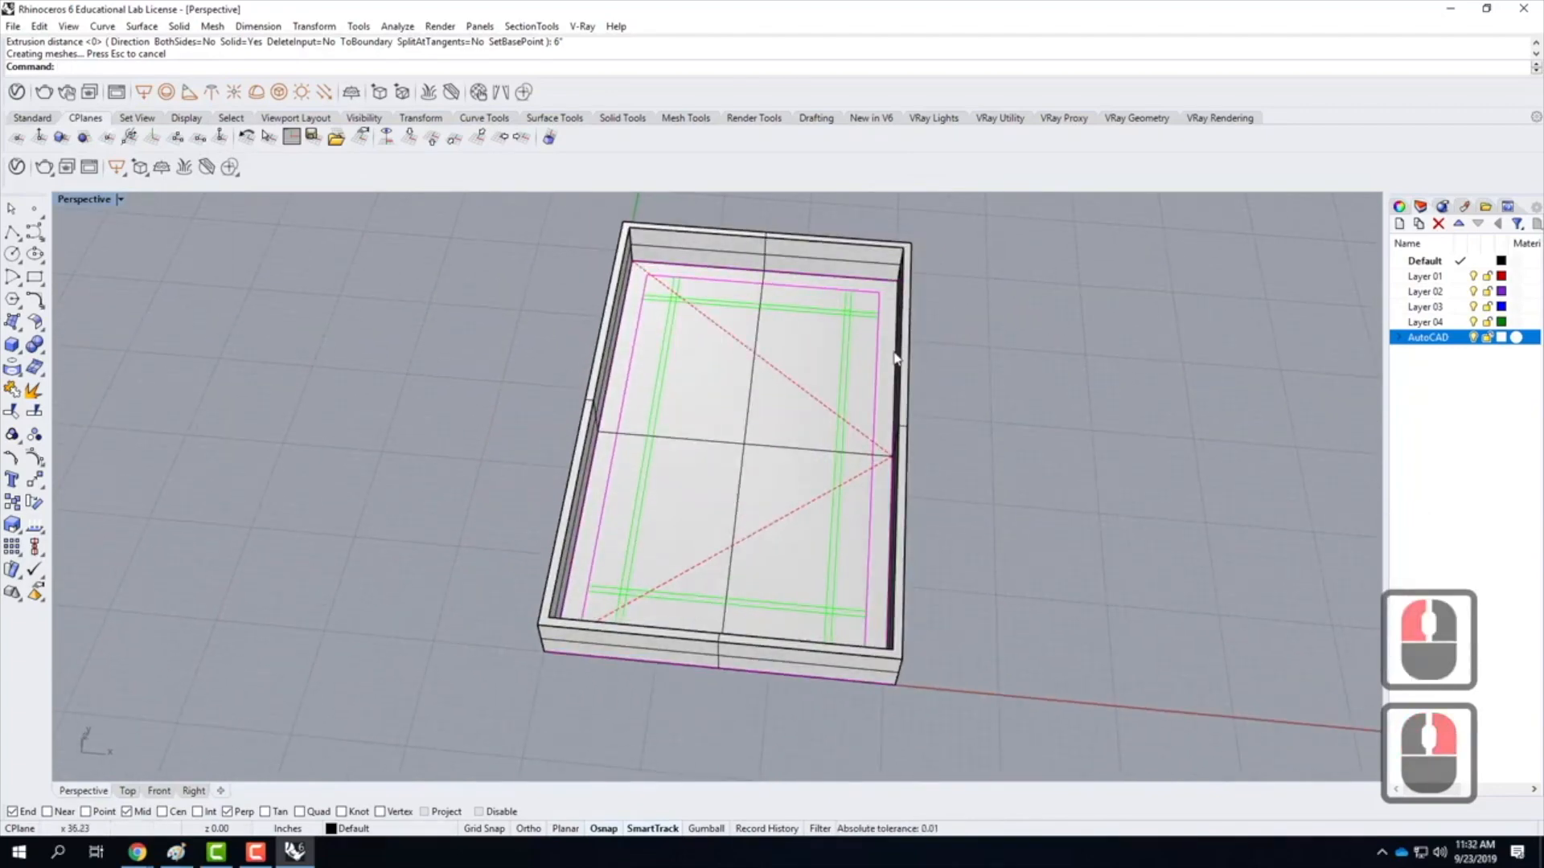
Split the remaining inner panel surface using the magenta sash outline as the cutting curve
scroll(792, 434, up, 2)
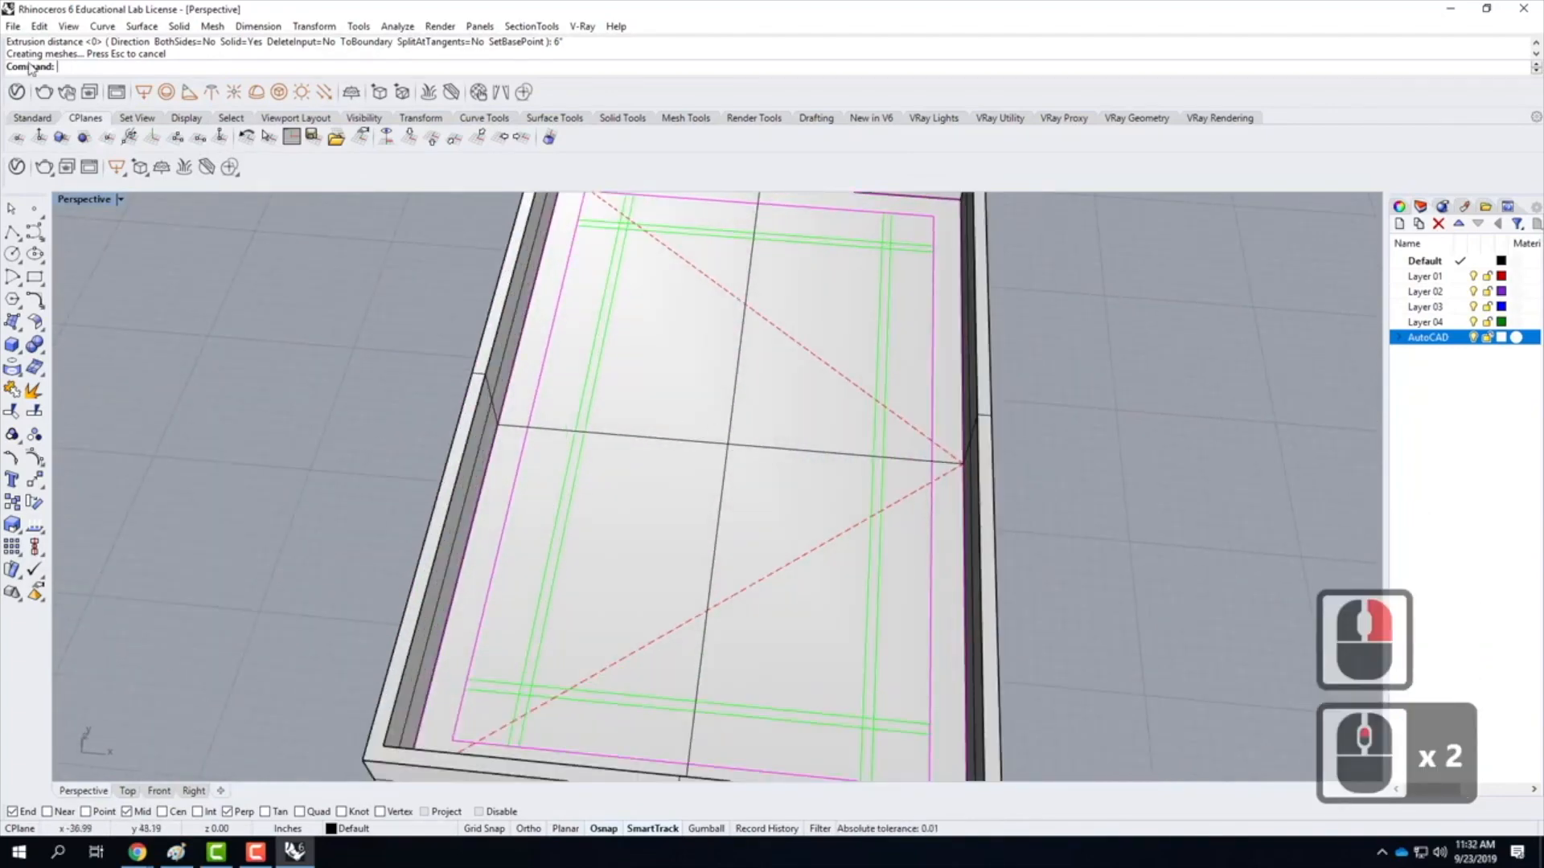
click(13, 27)
mouse_move(39, 25)
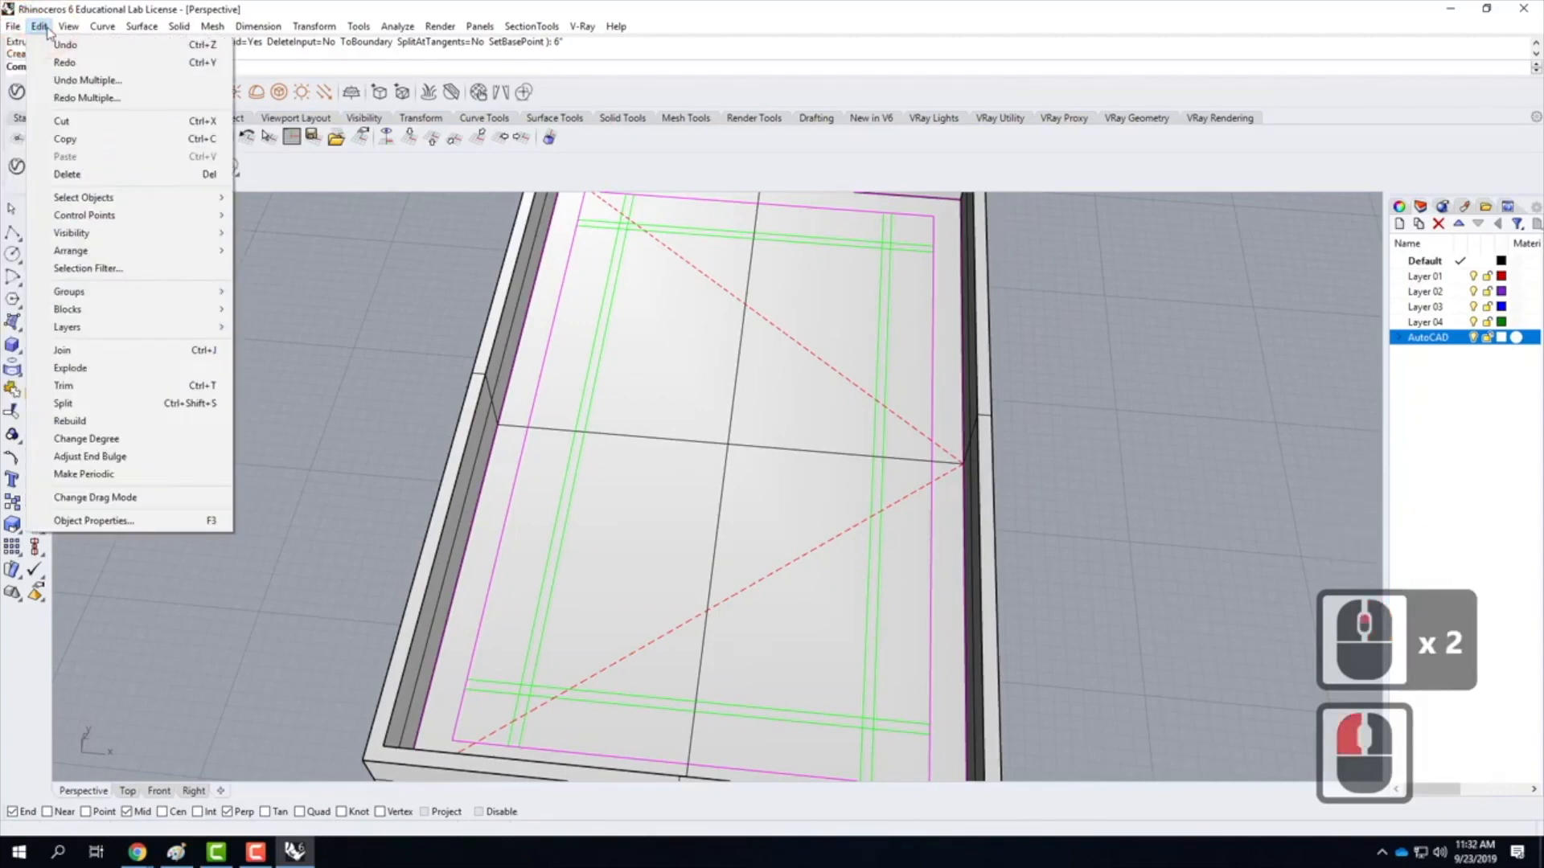
click(100, 404)
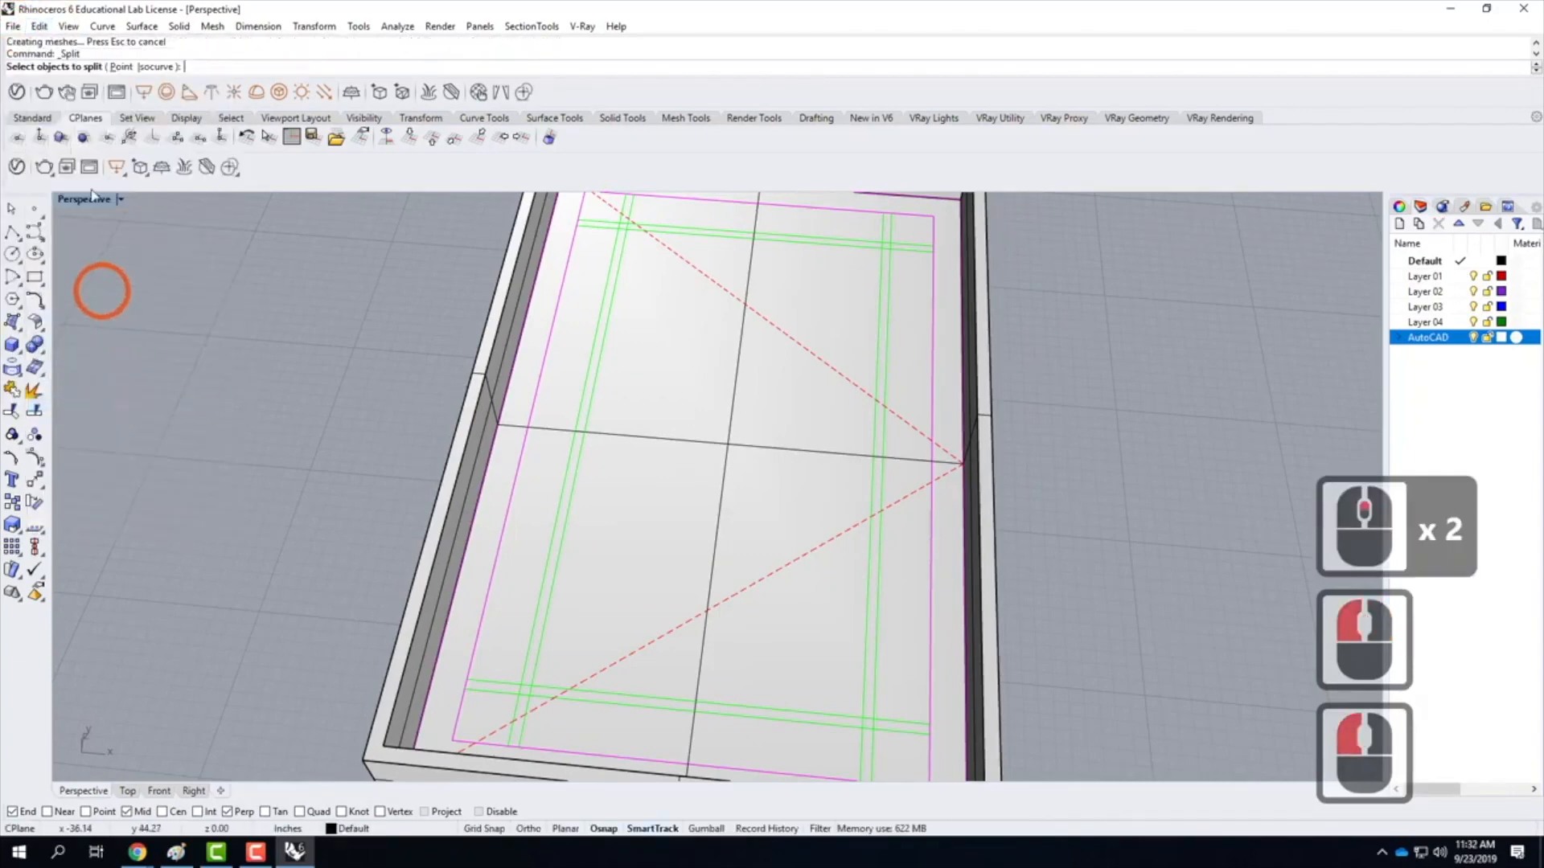
click(651, 522)
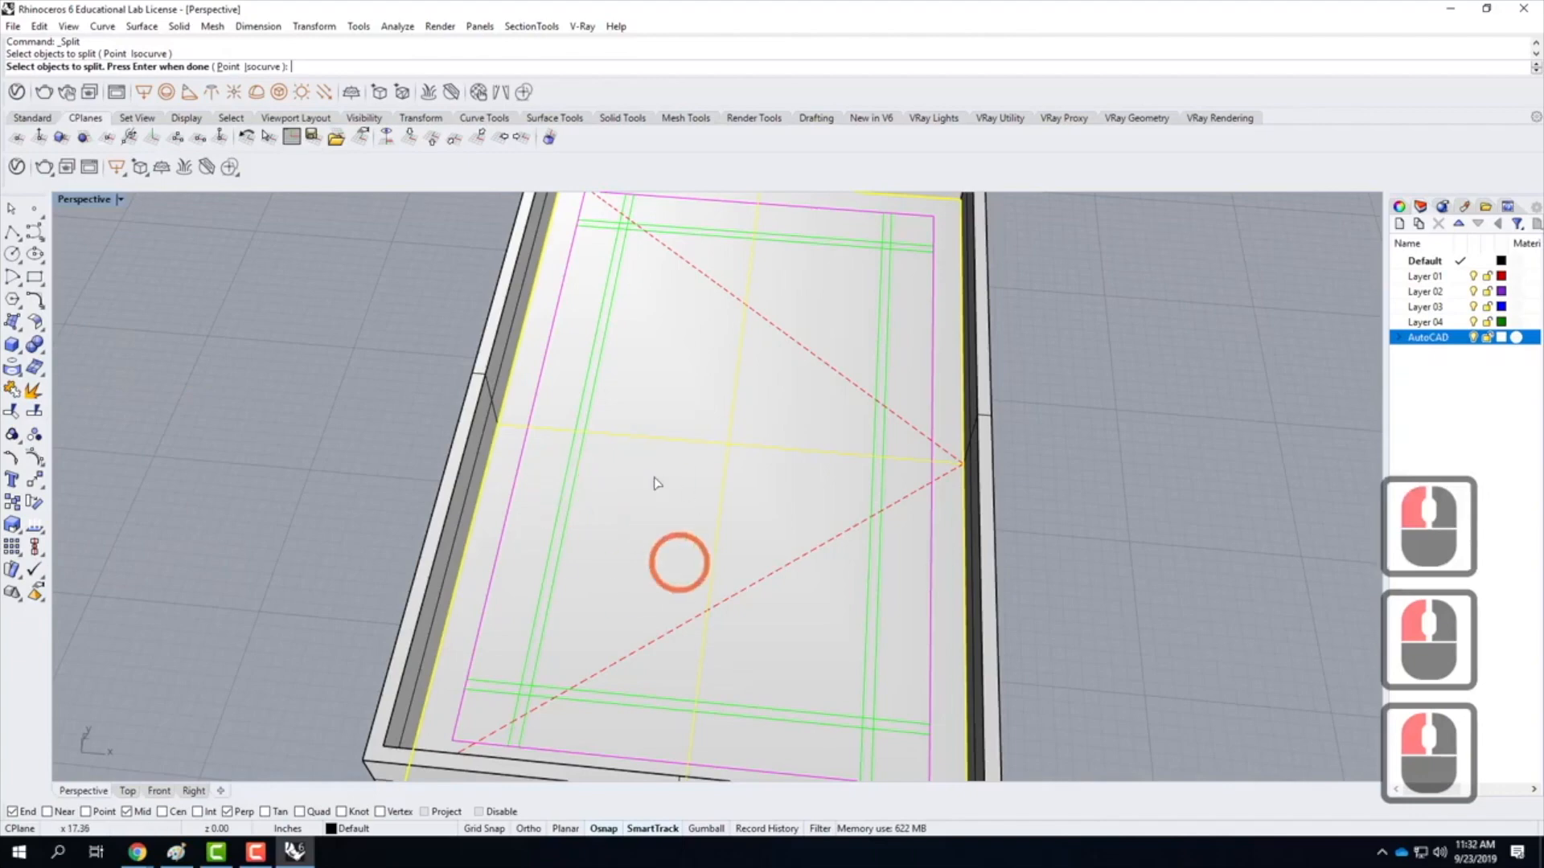
key(Return)
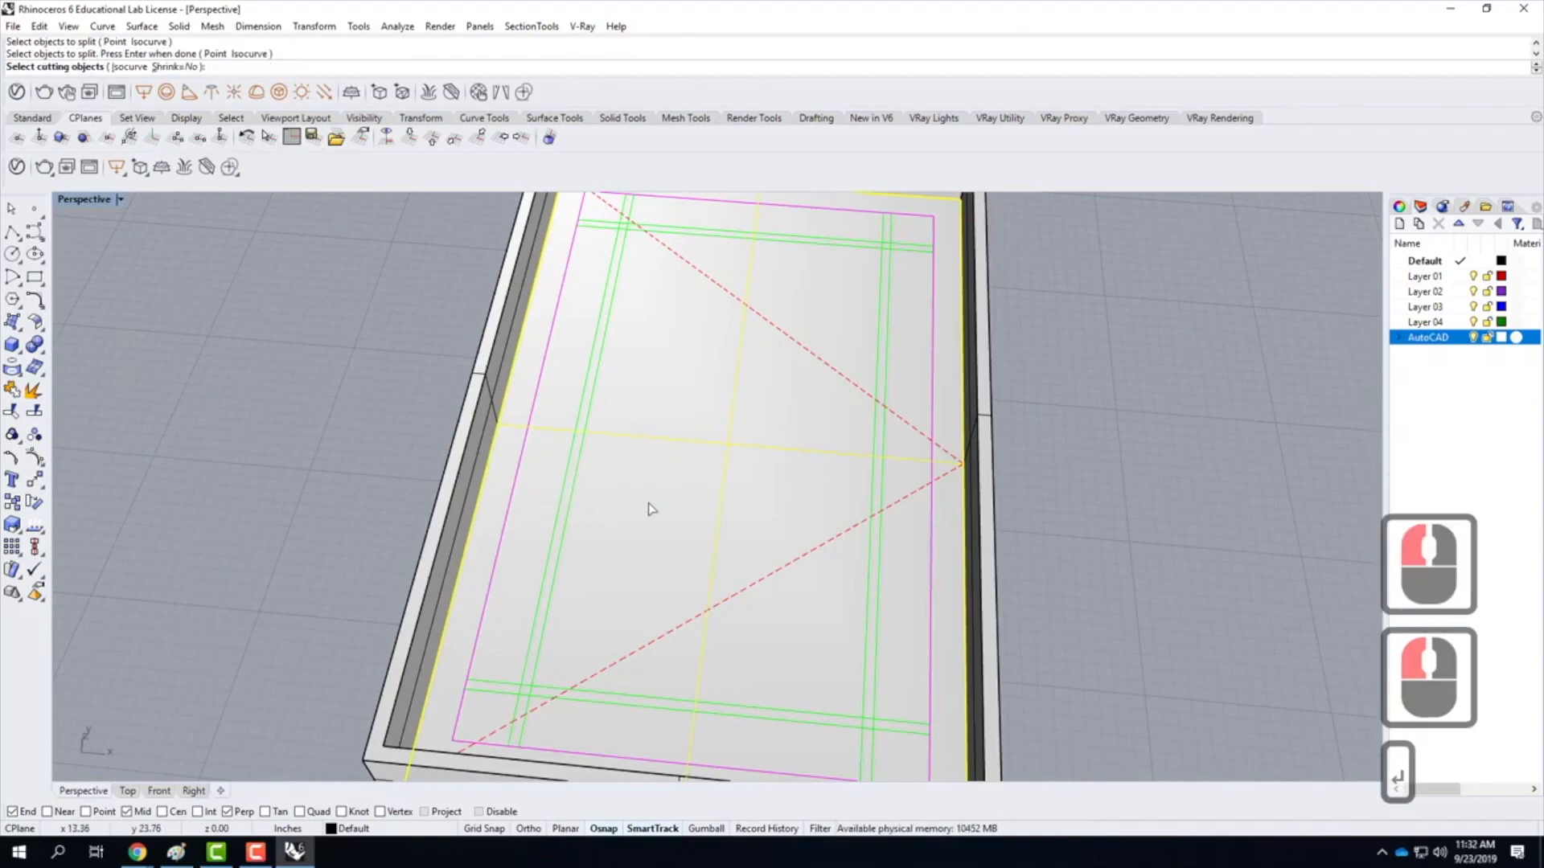
click(738, 557)
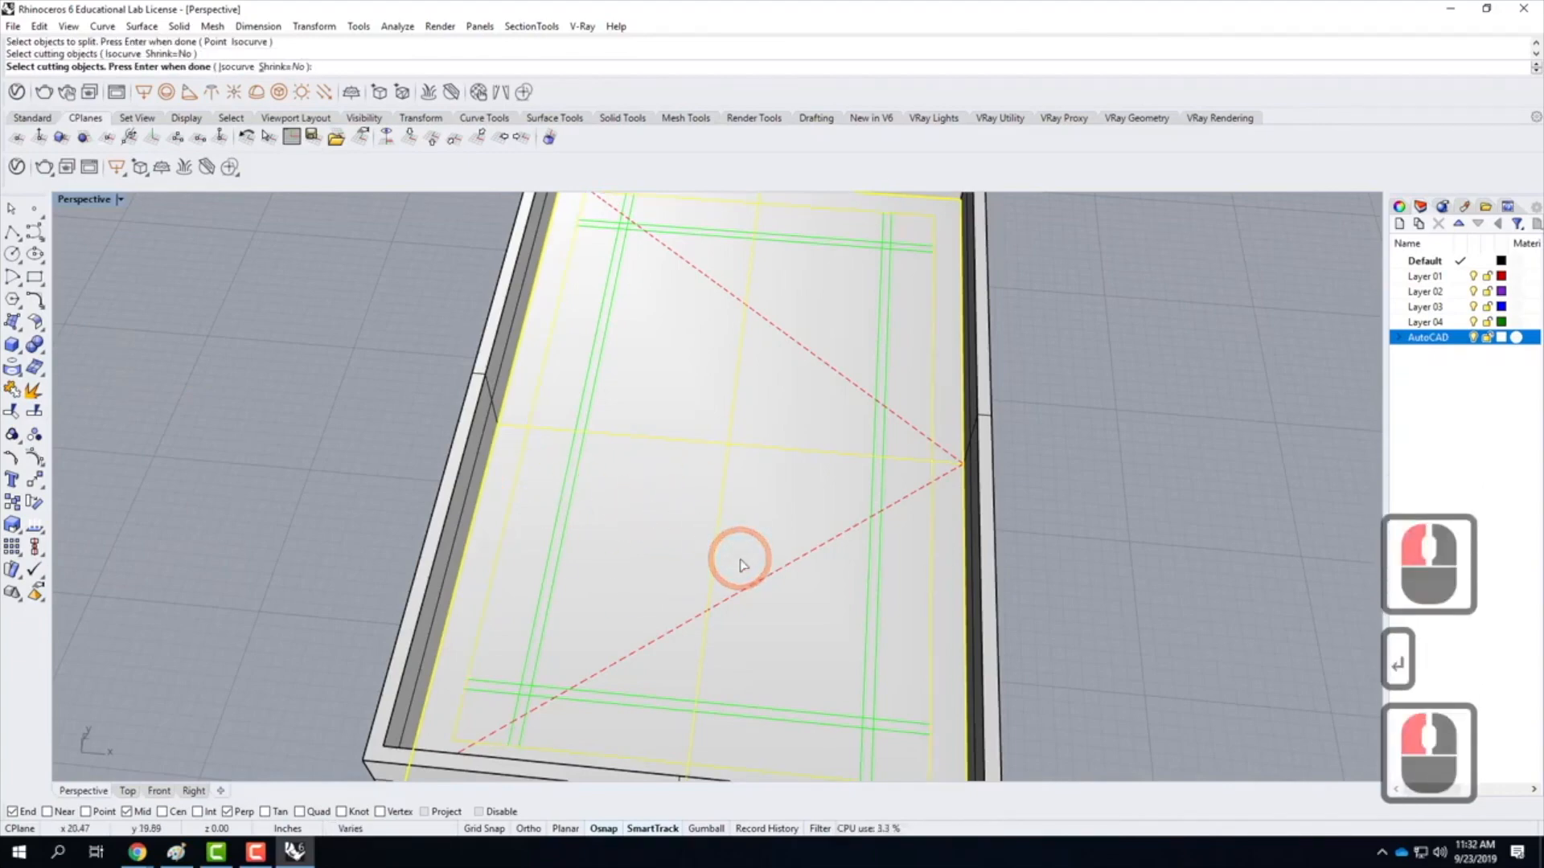
key(Return)
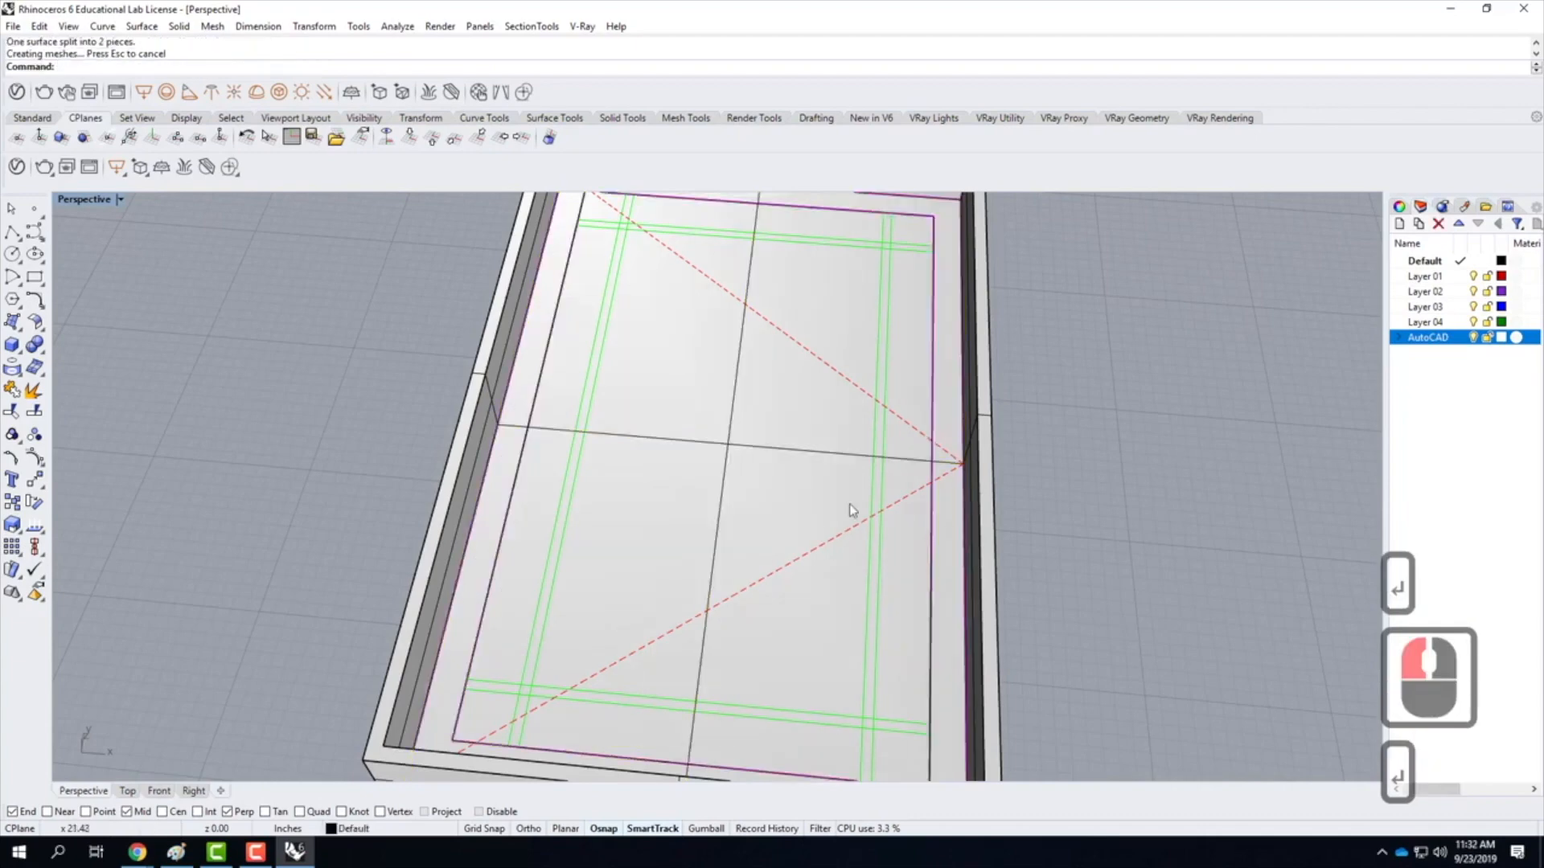
Extrude the sash ring surface between the frame and the glass panel 1.5 inches as a solid
click(953, 531)
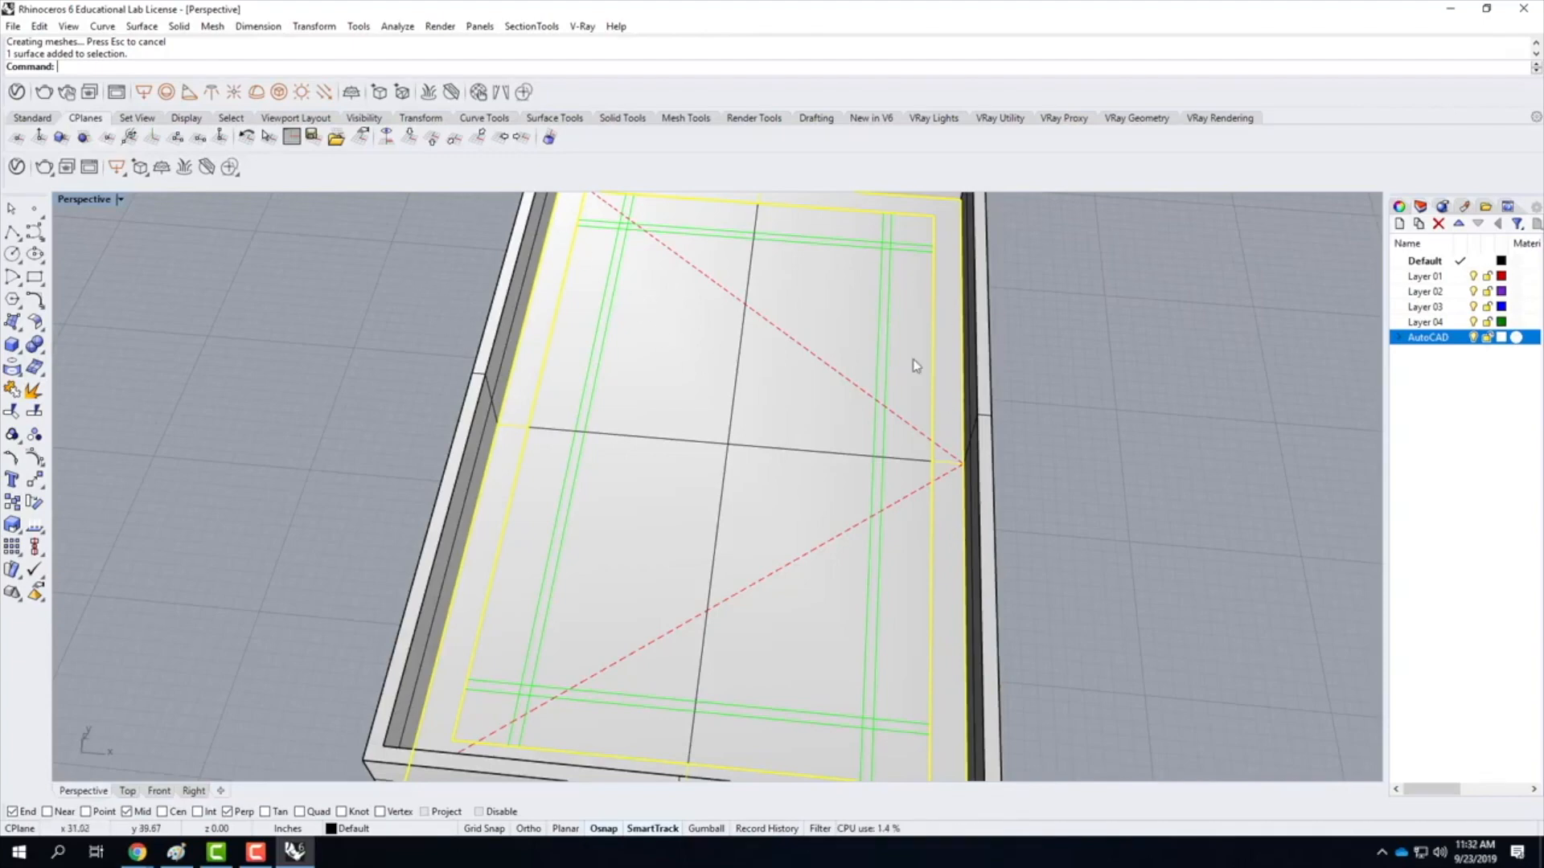
text(extr)
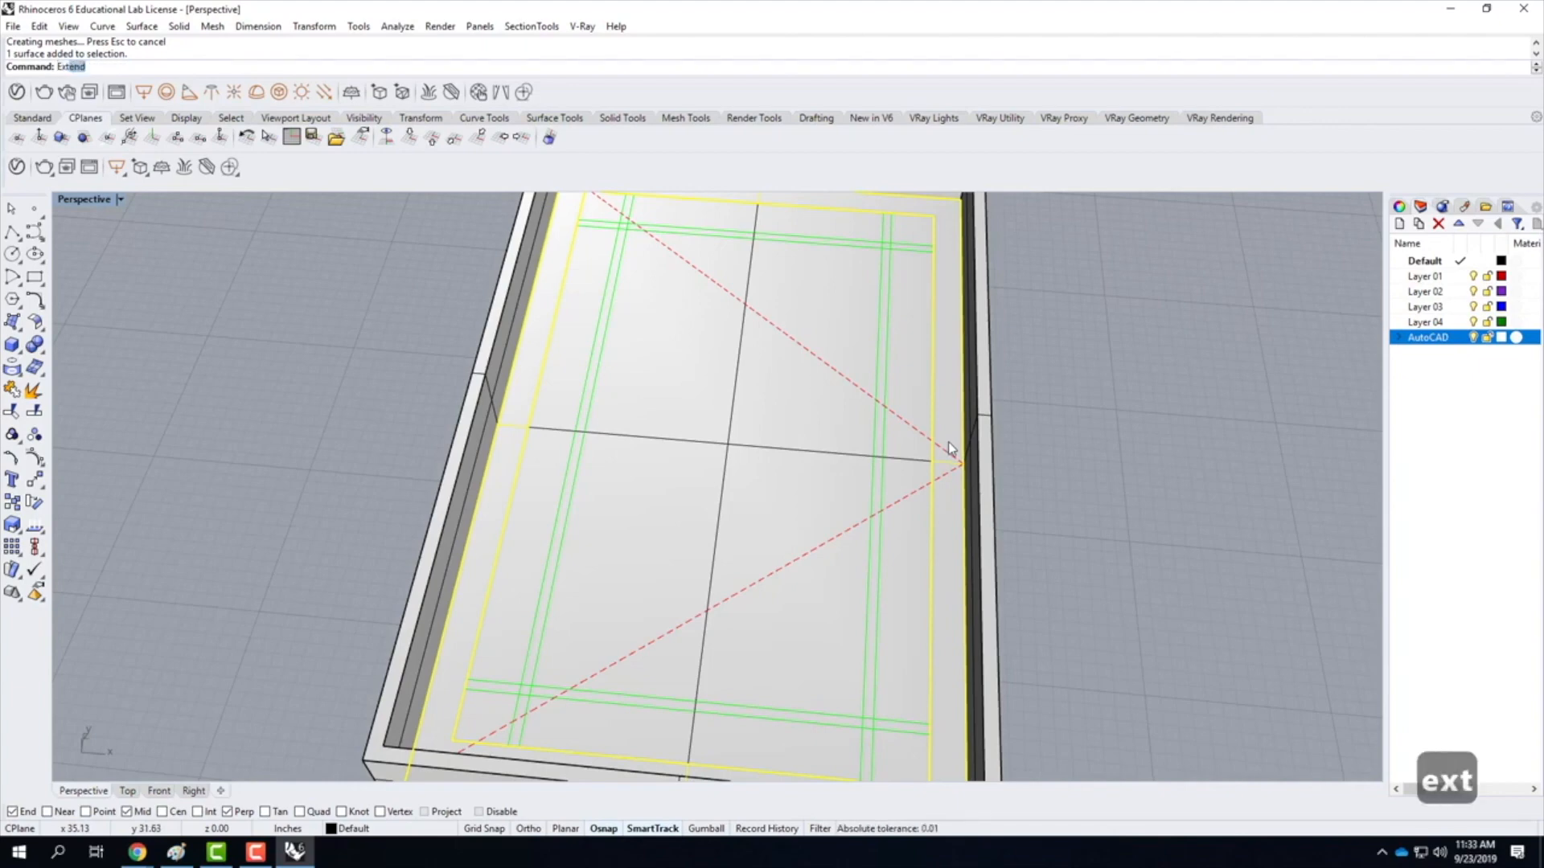
text(udes)
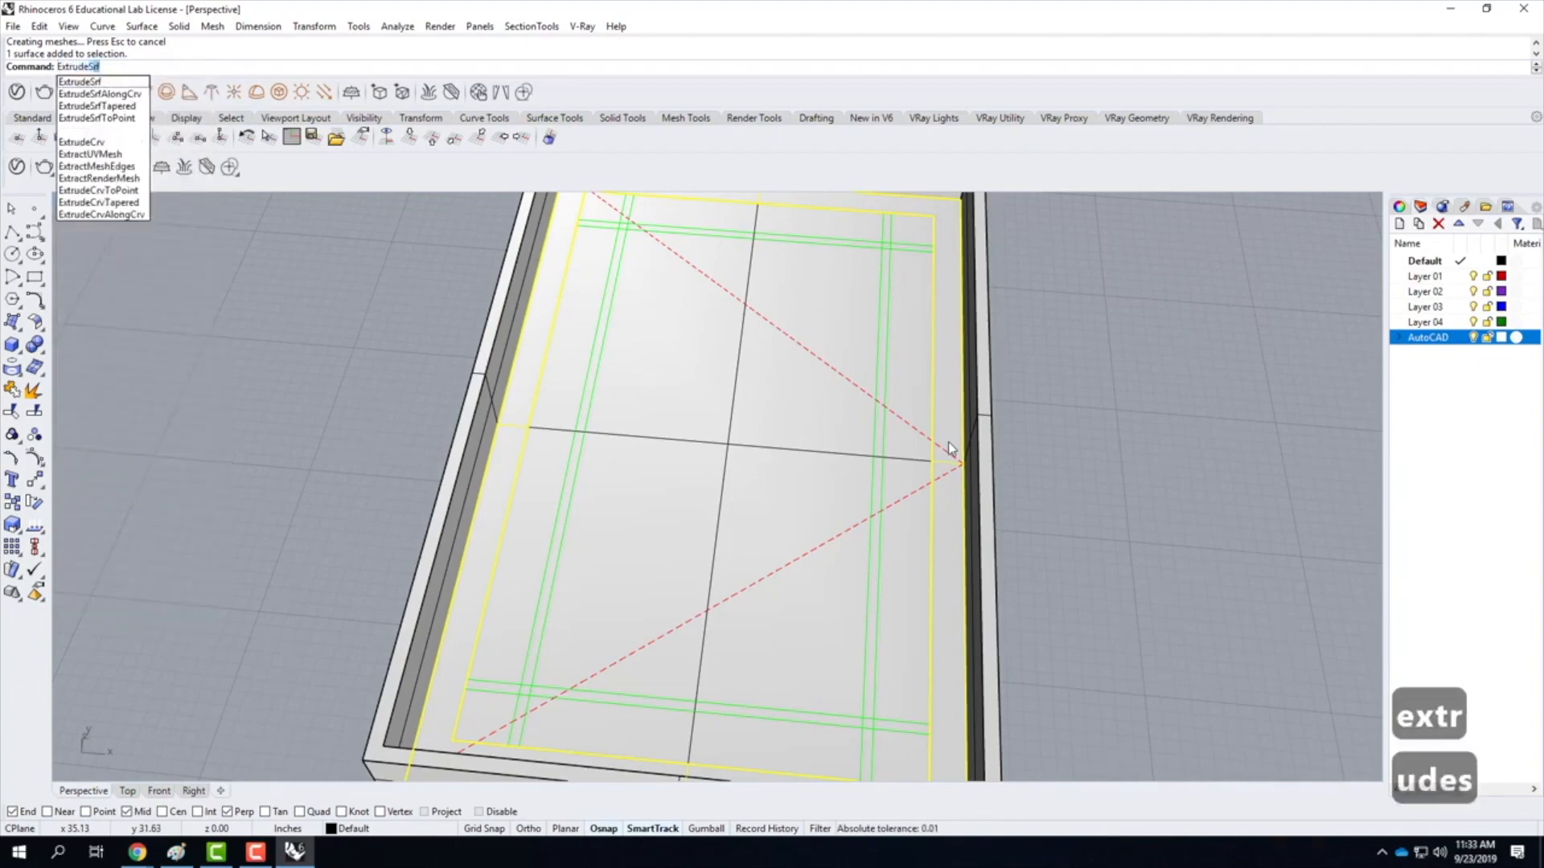
key(Return)
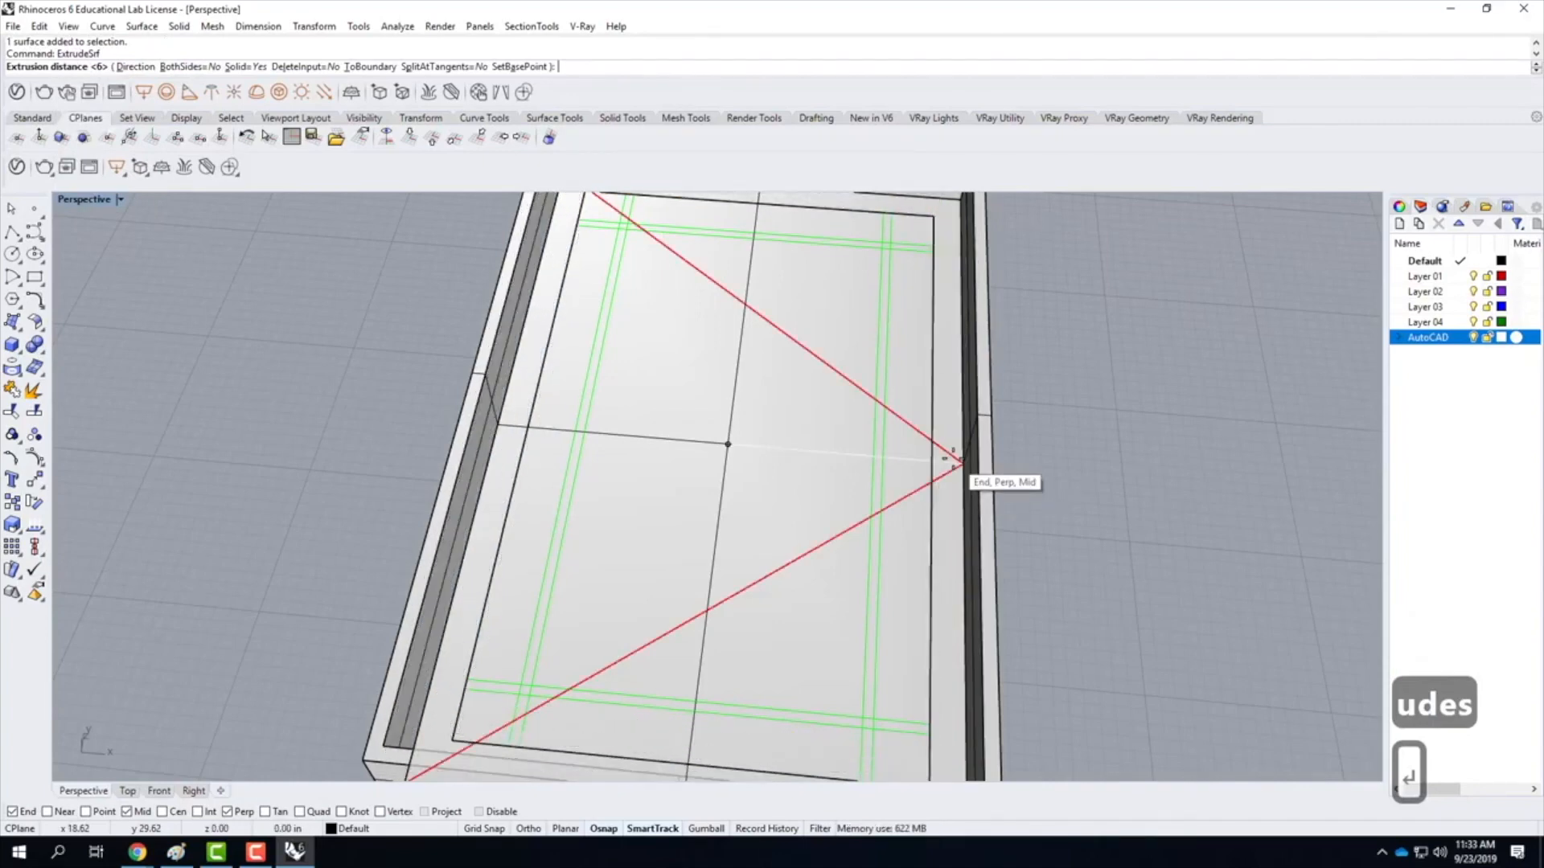
text(1.5)
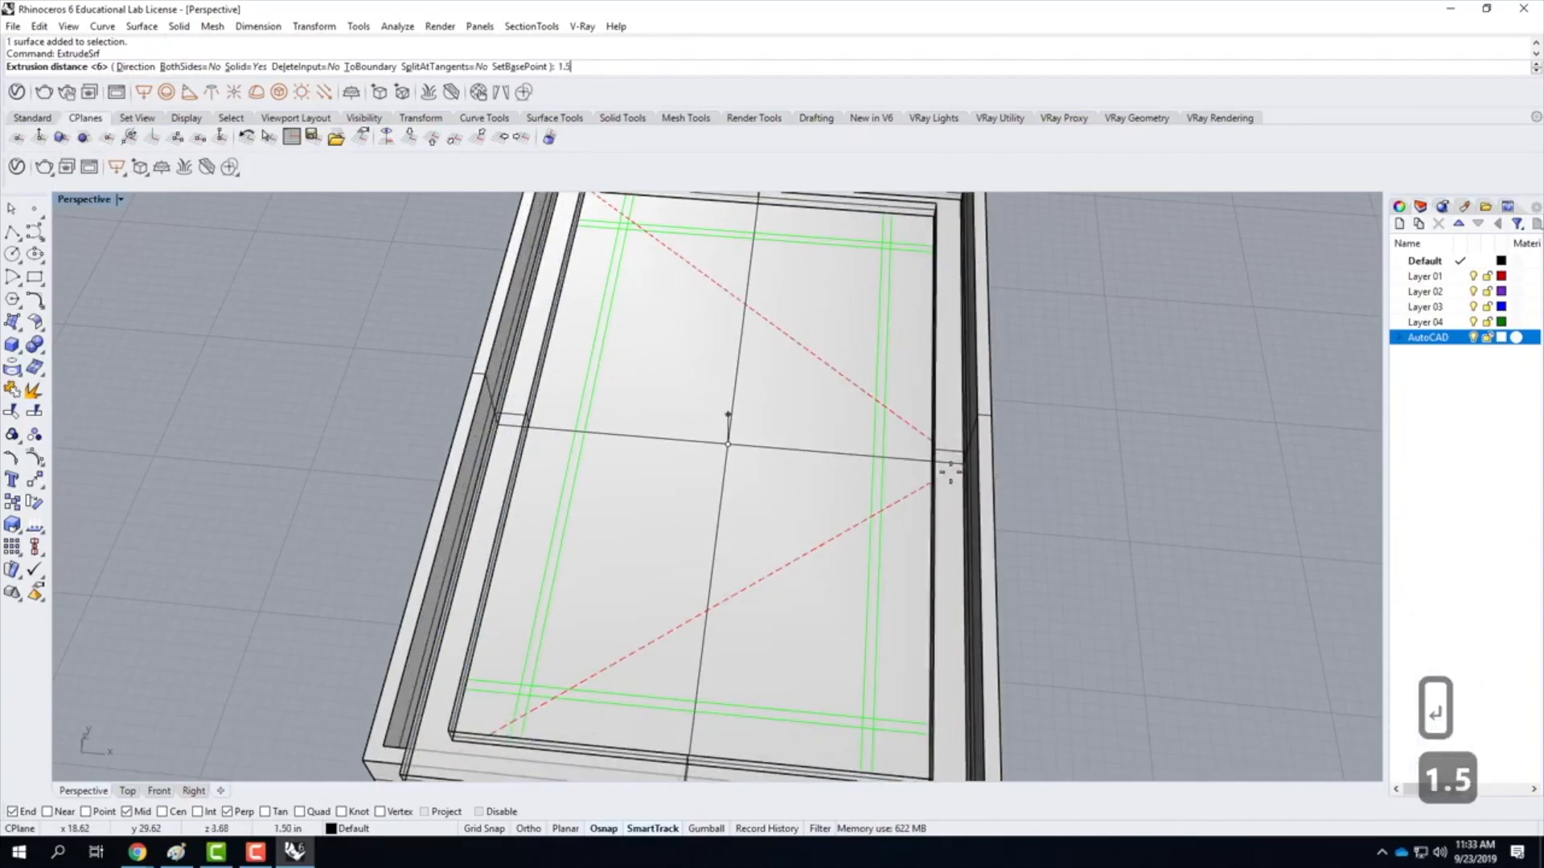
key(Return)
click(1050, 473)
right_drag(804, 524, 775, 472)
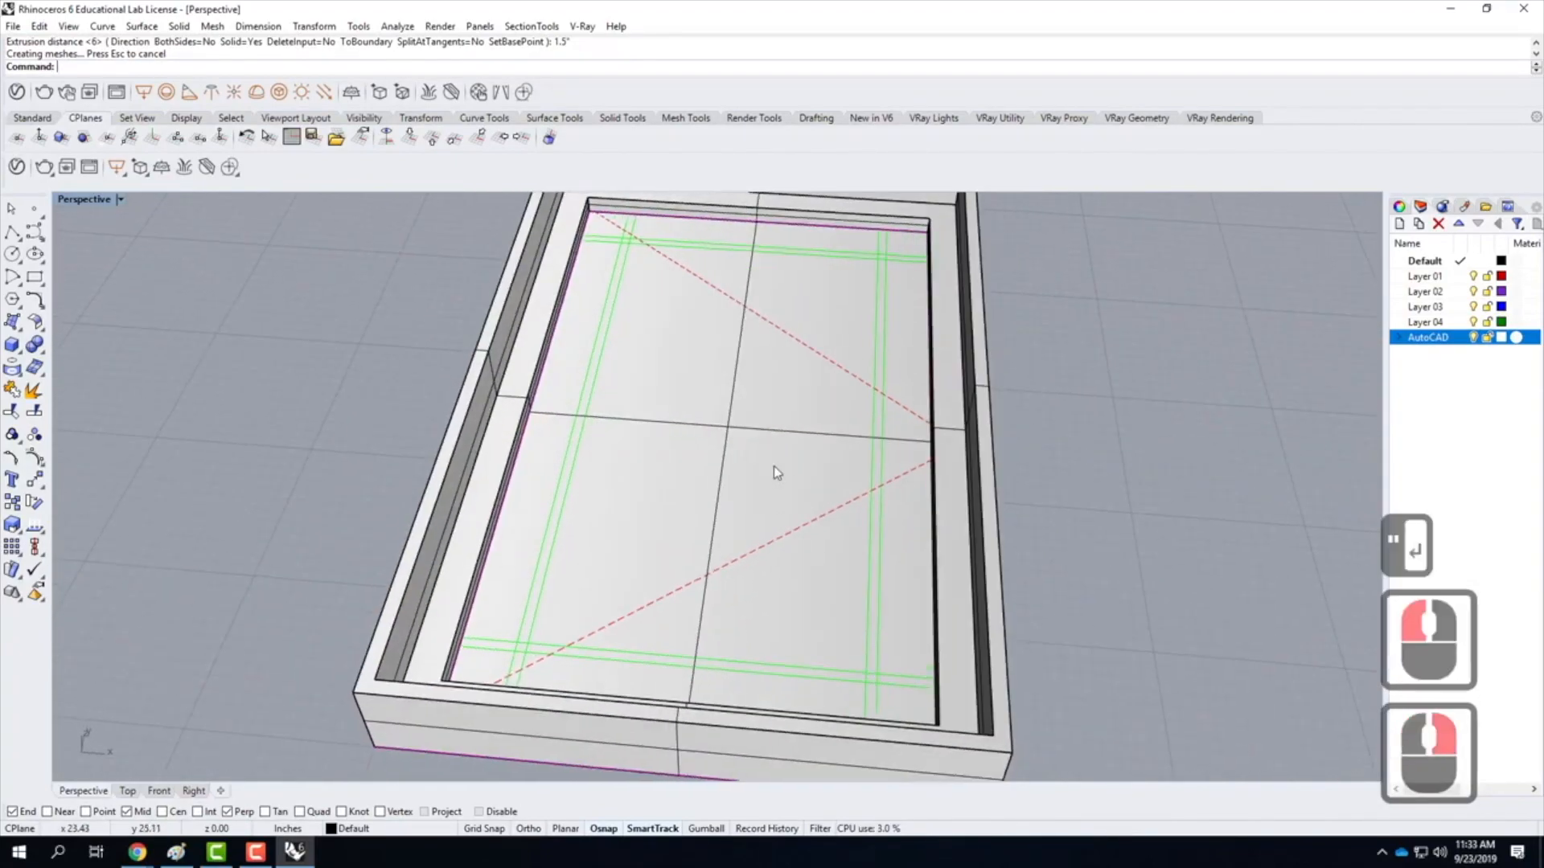
Move the glass panel surface vertically from the sash's bottom inner corner to the midpoint of the sash thickness
click(698, 436)
right_drag(810, 320, 854, 372)
scroll(862, 595, down, 2)
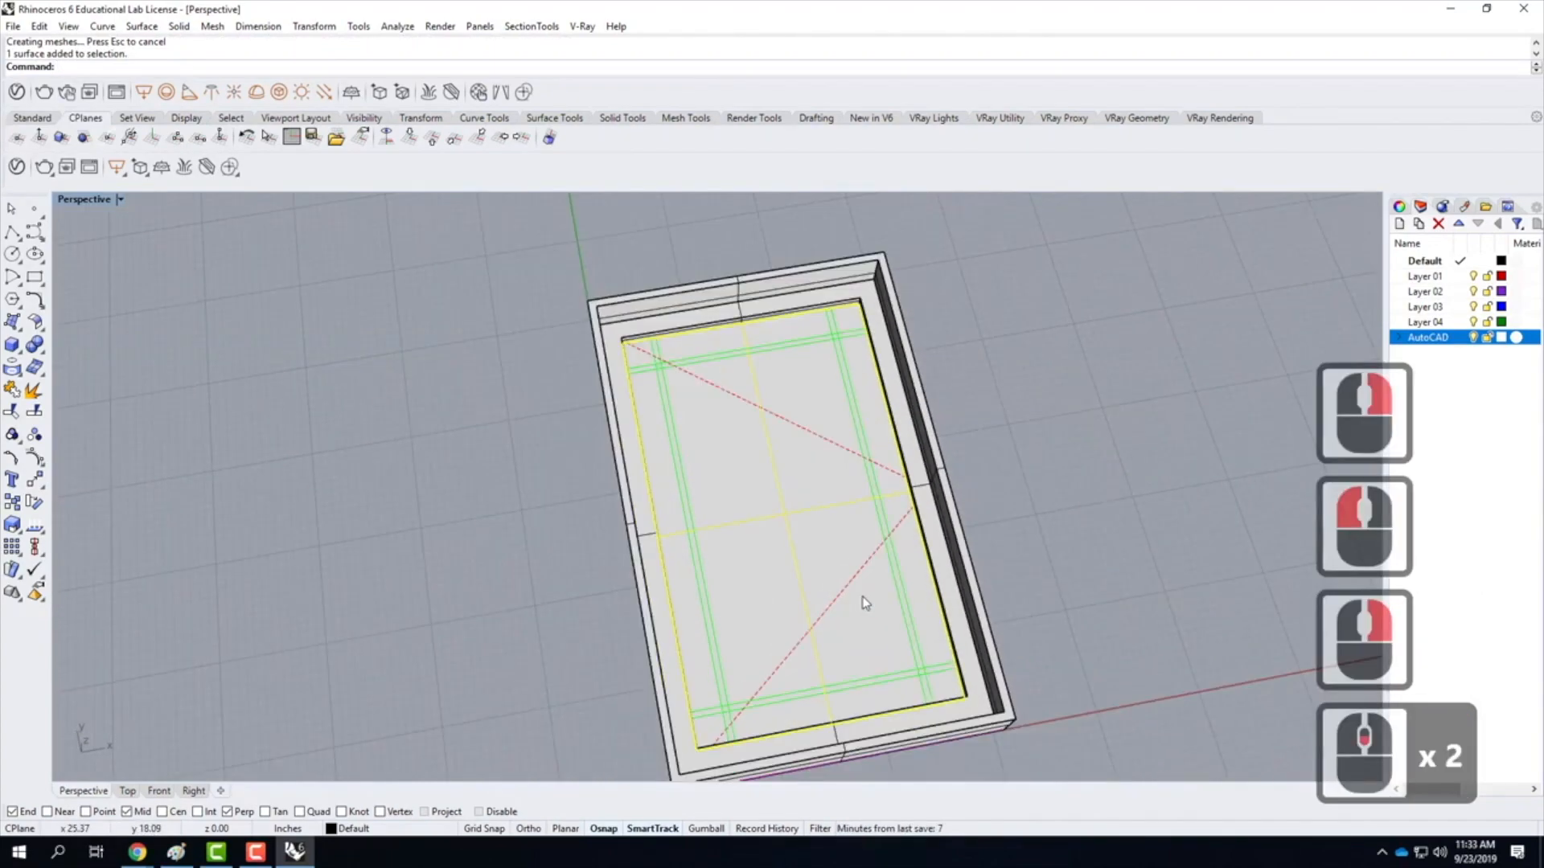
scroll(865, 320, up, 4)
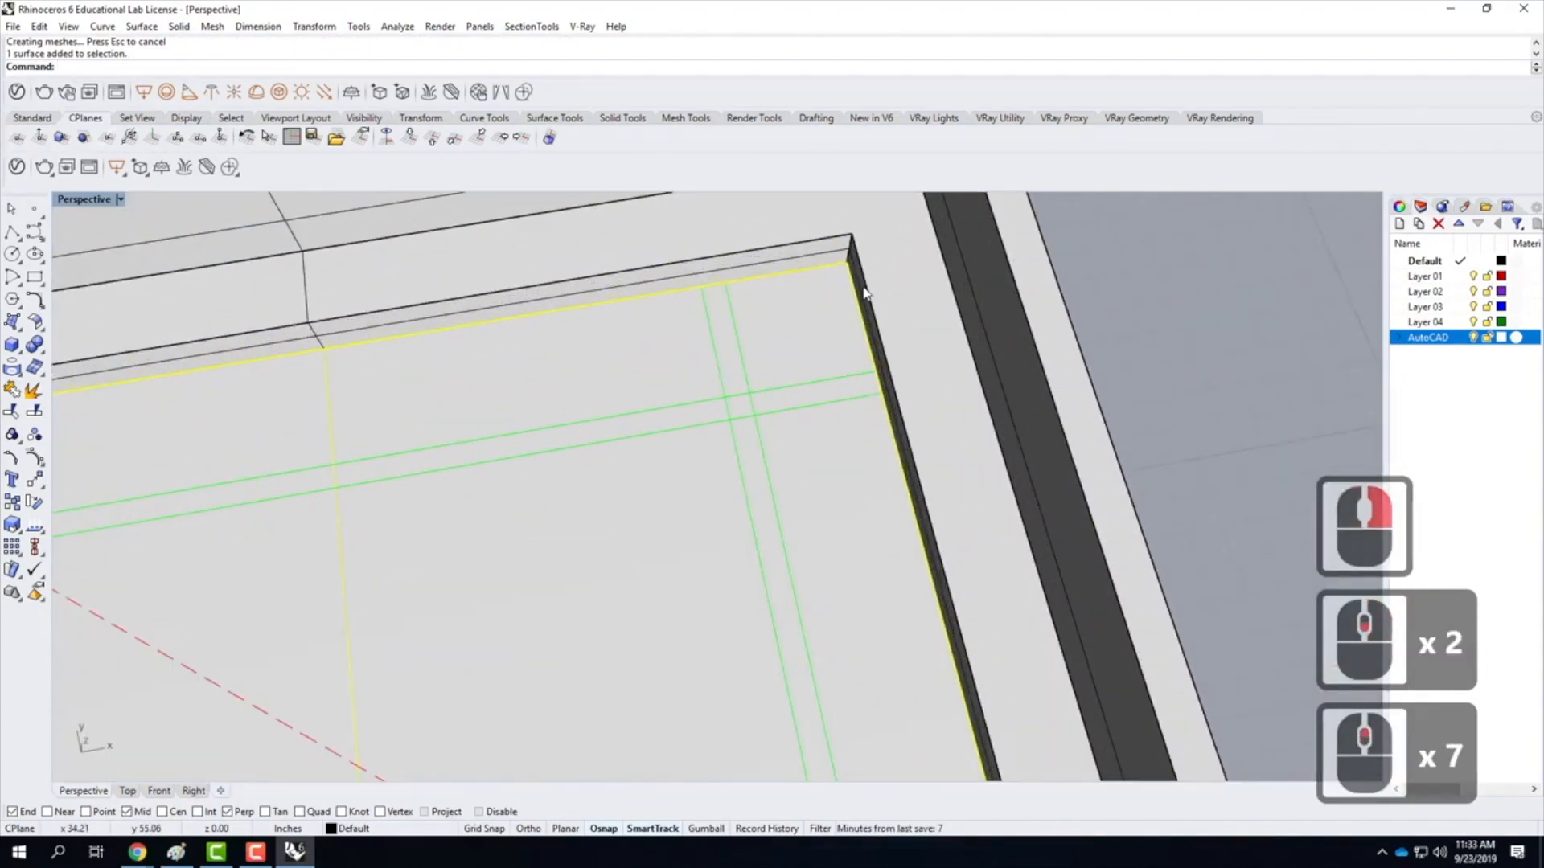
text(move)
key(Return)
text(v)
key(Return)
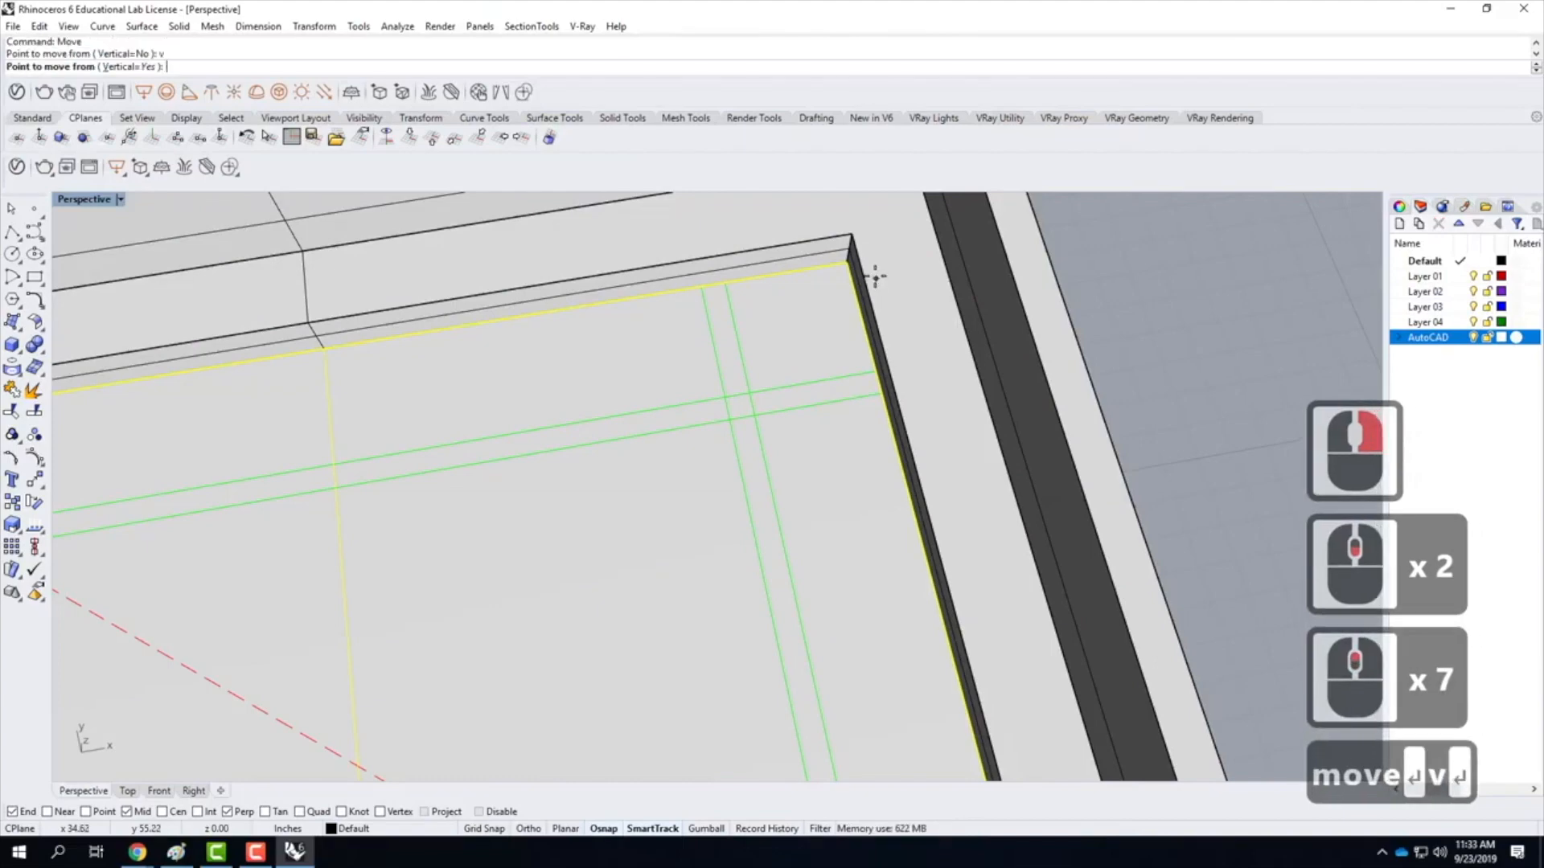
click(846, 254)
click(929, 333)
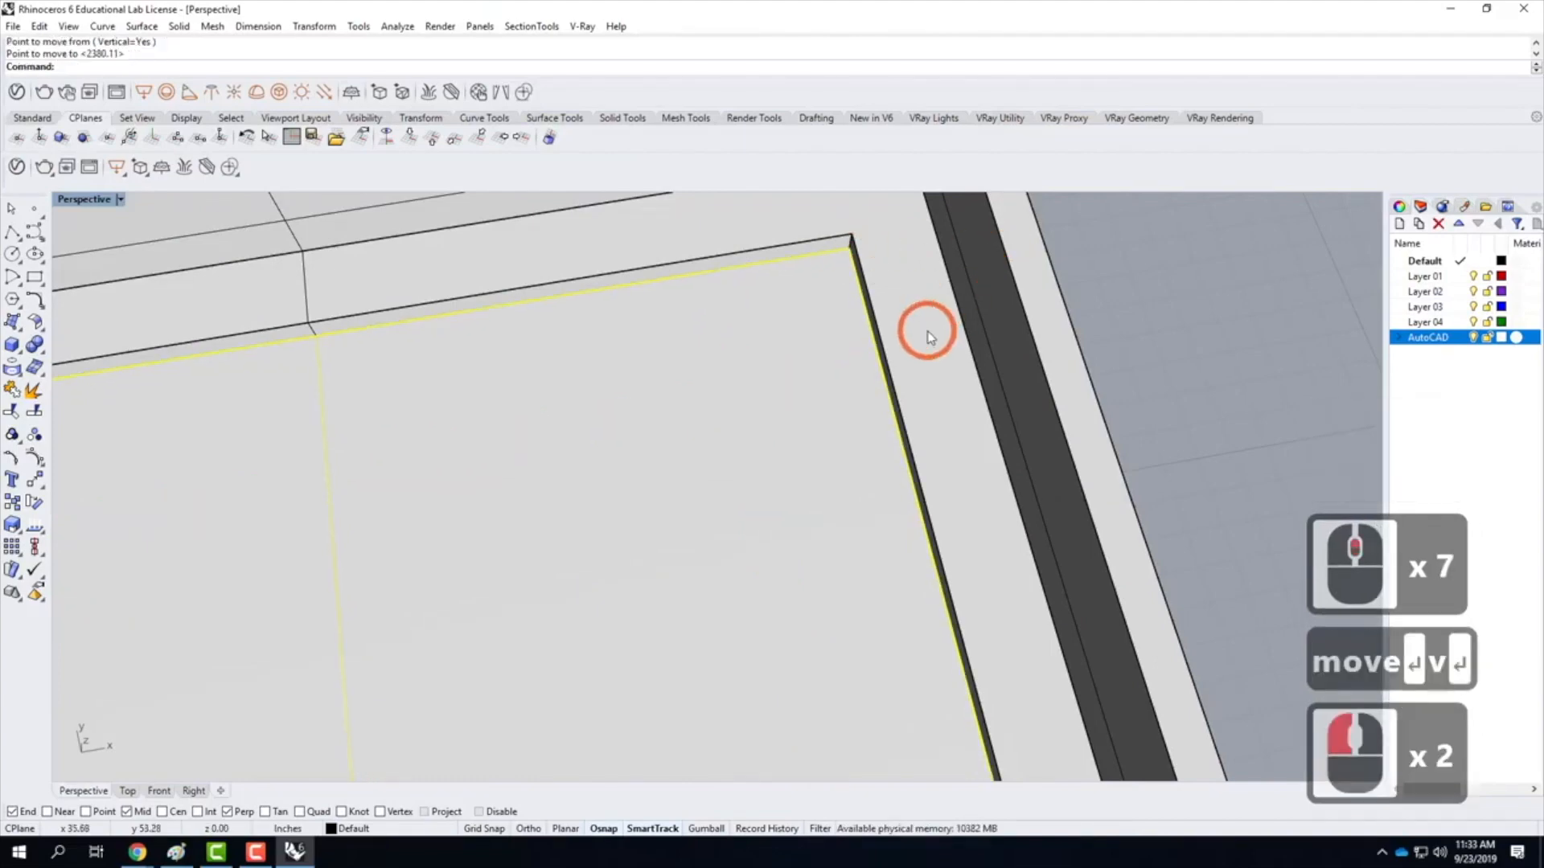
scroll(884, 378, down, 3)
right_drag(844, 431, 824, 396)
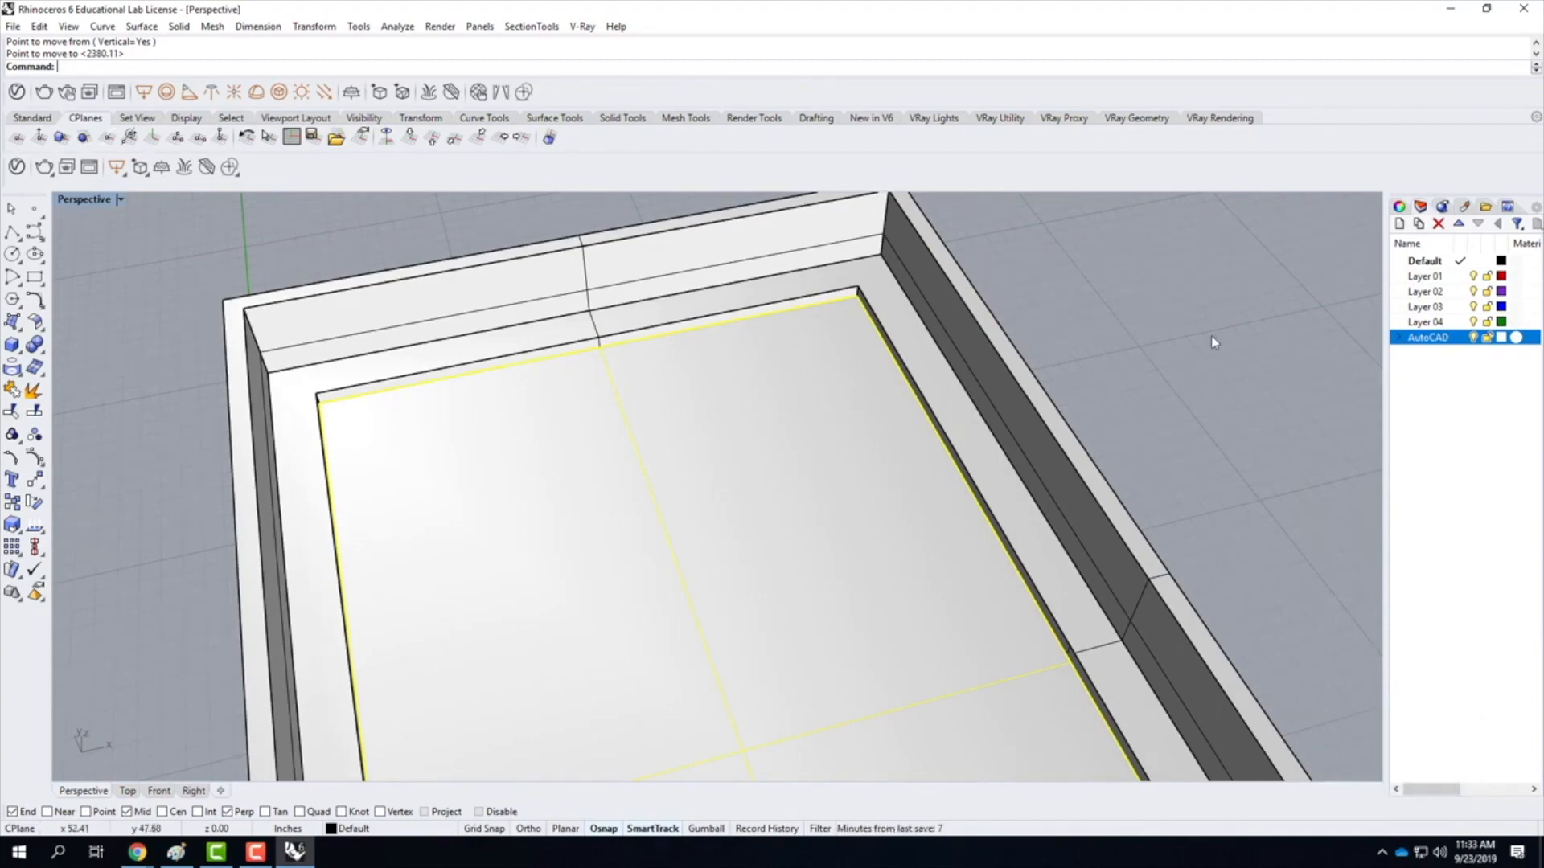
click(734, 533)
click(689, 553)
click(1220, 424)
click(1210, 455)
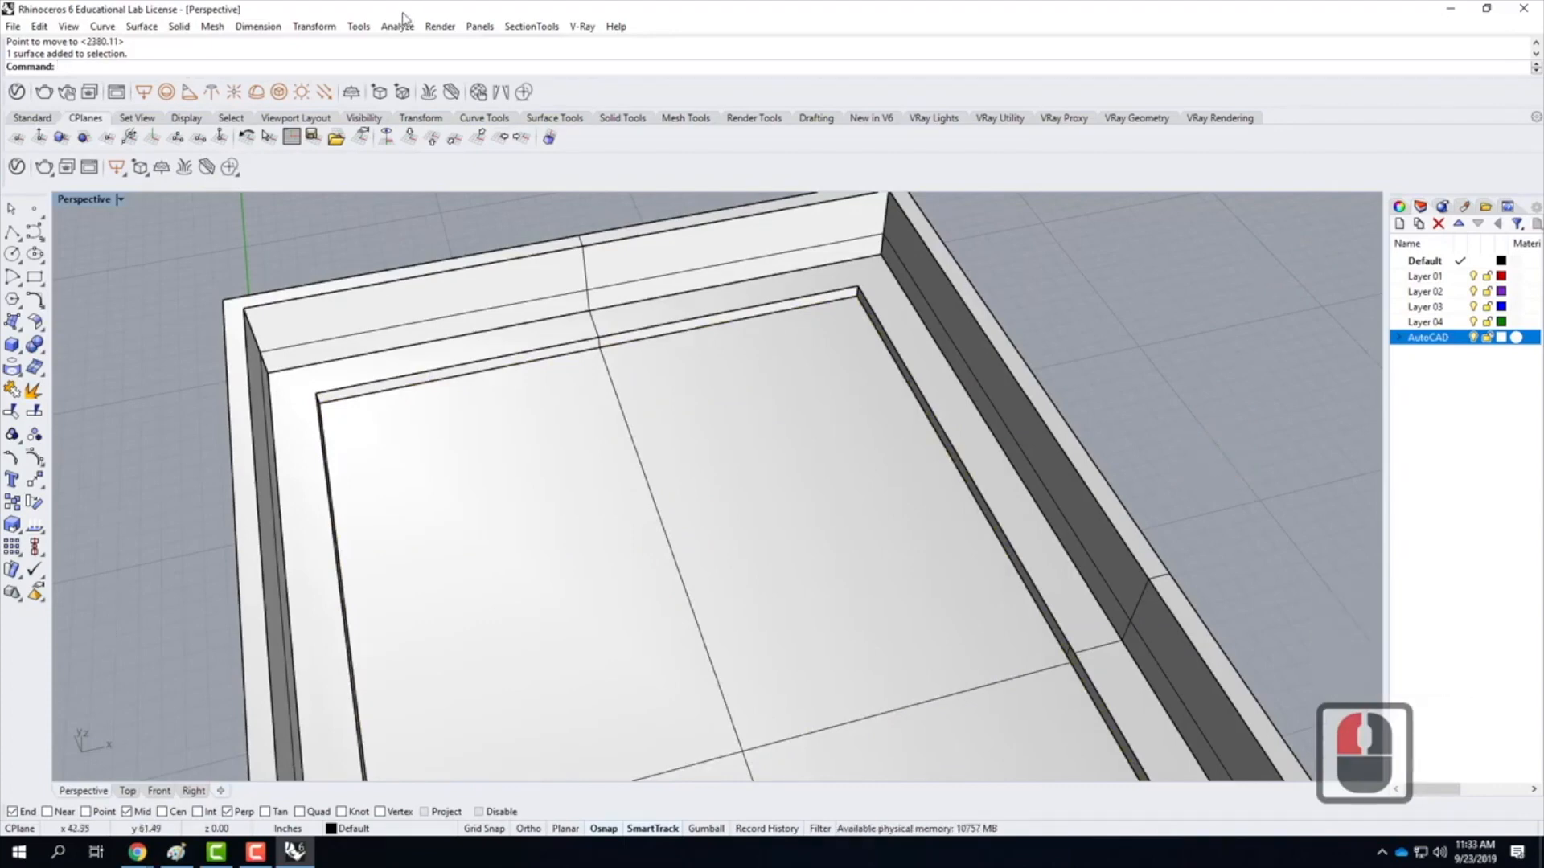
click(313, 26)
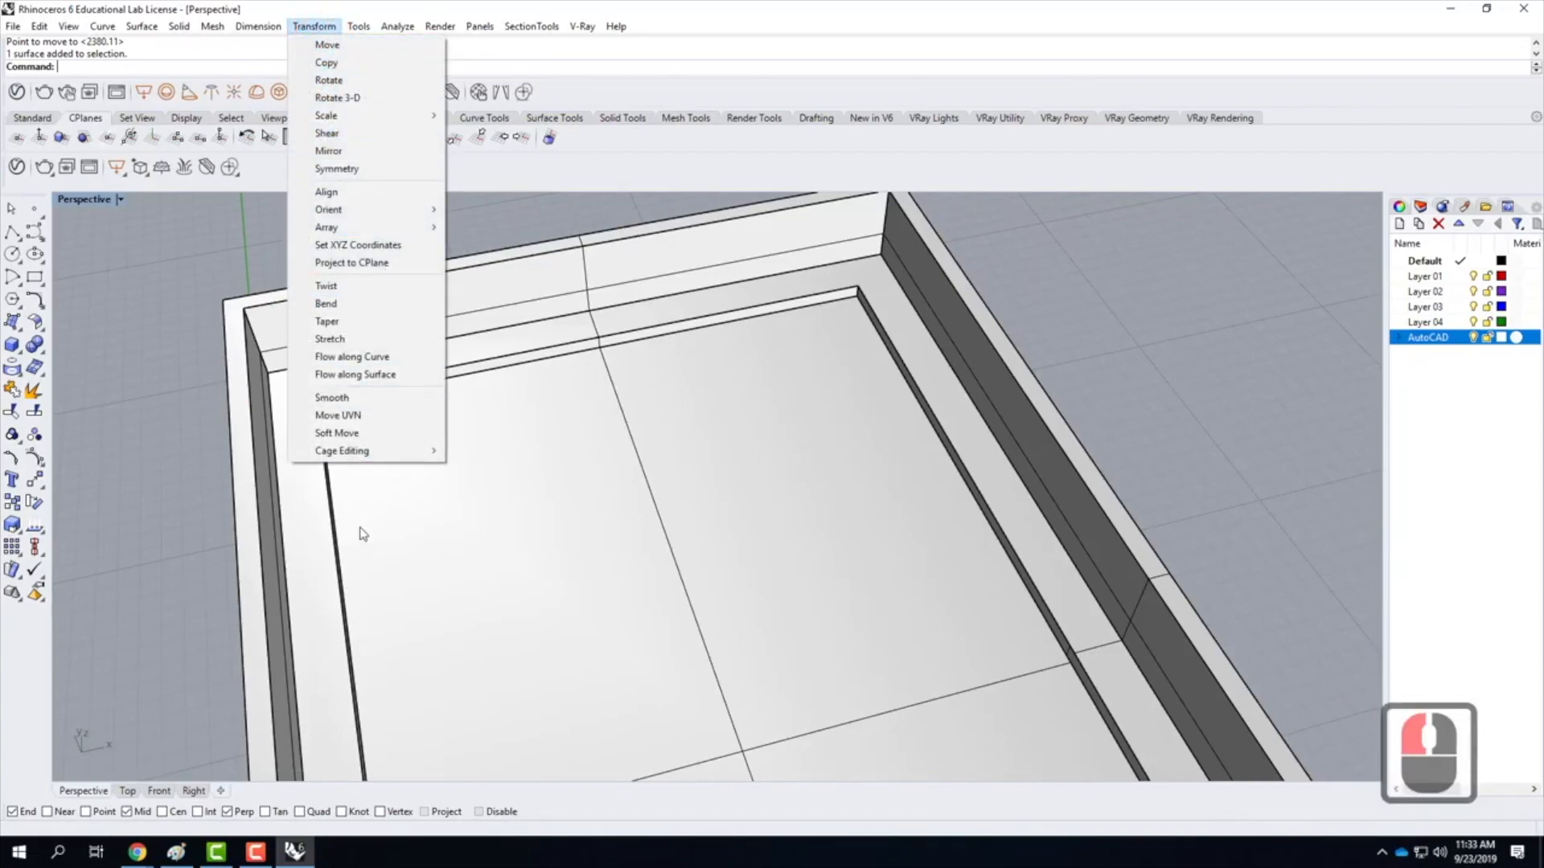
click(314, 25)
click(314, 26)
Offset the glass panel surface to both sides by 0.25 inches as a solid, deleting the input surface
mouse_move(161, 27)
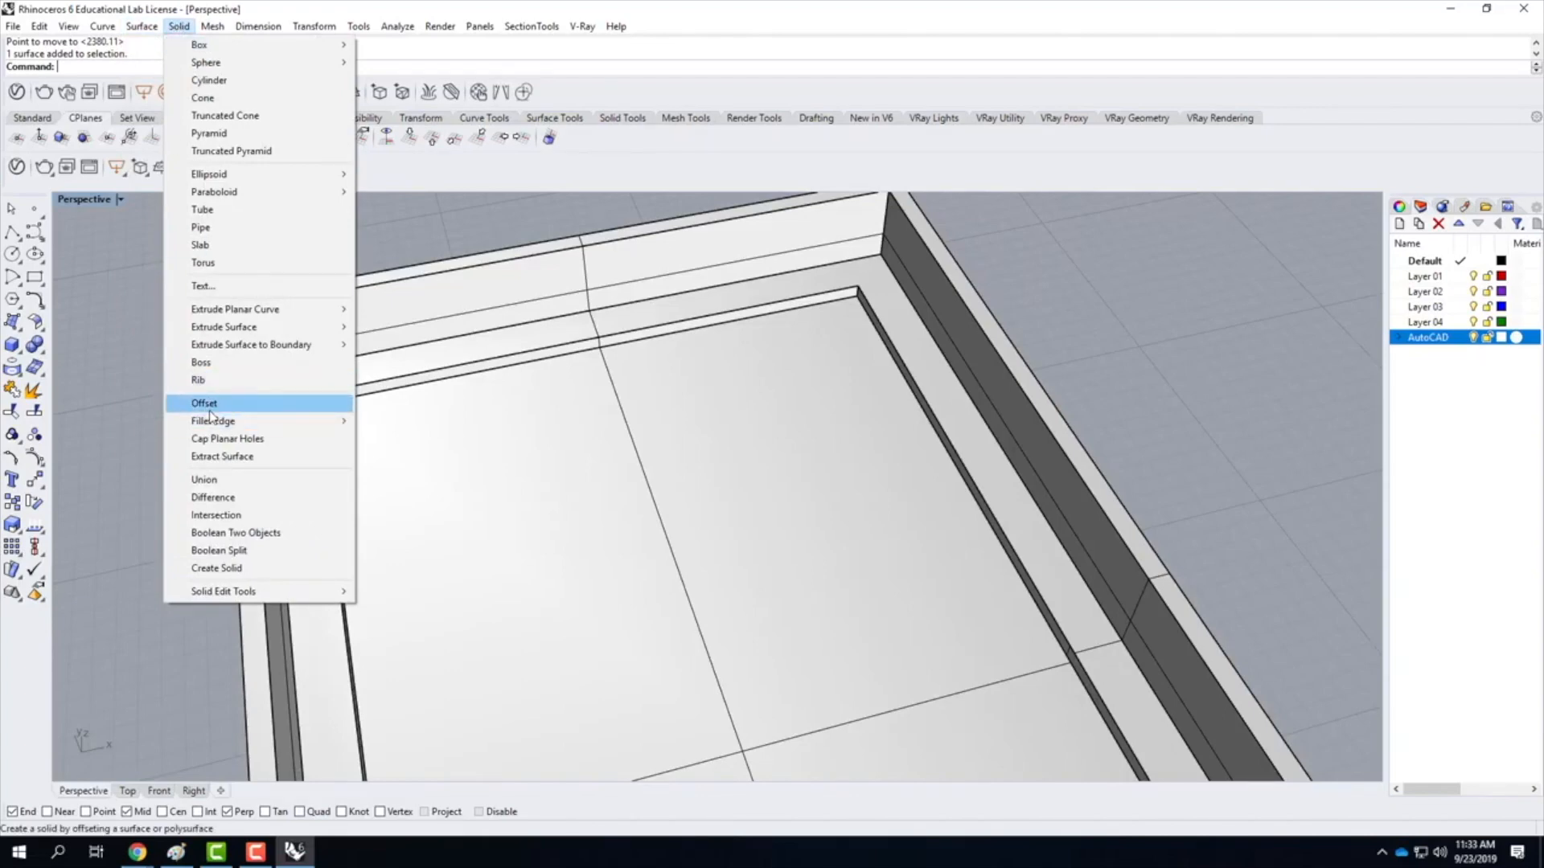
click(209, 410)
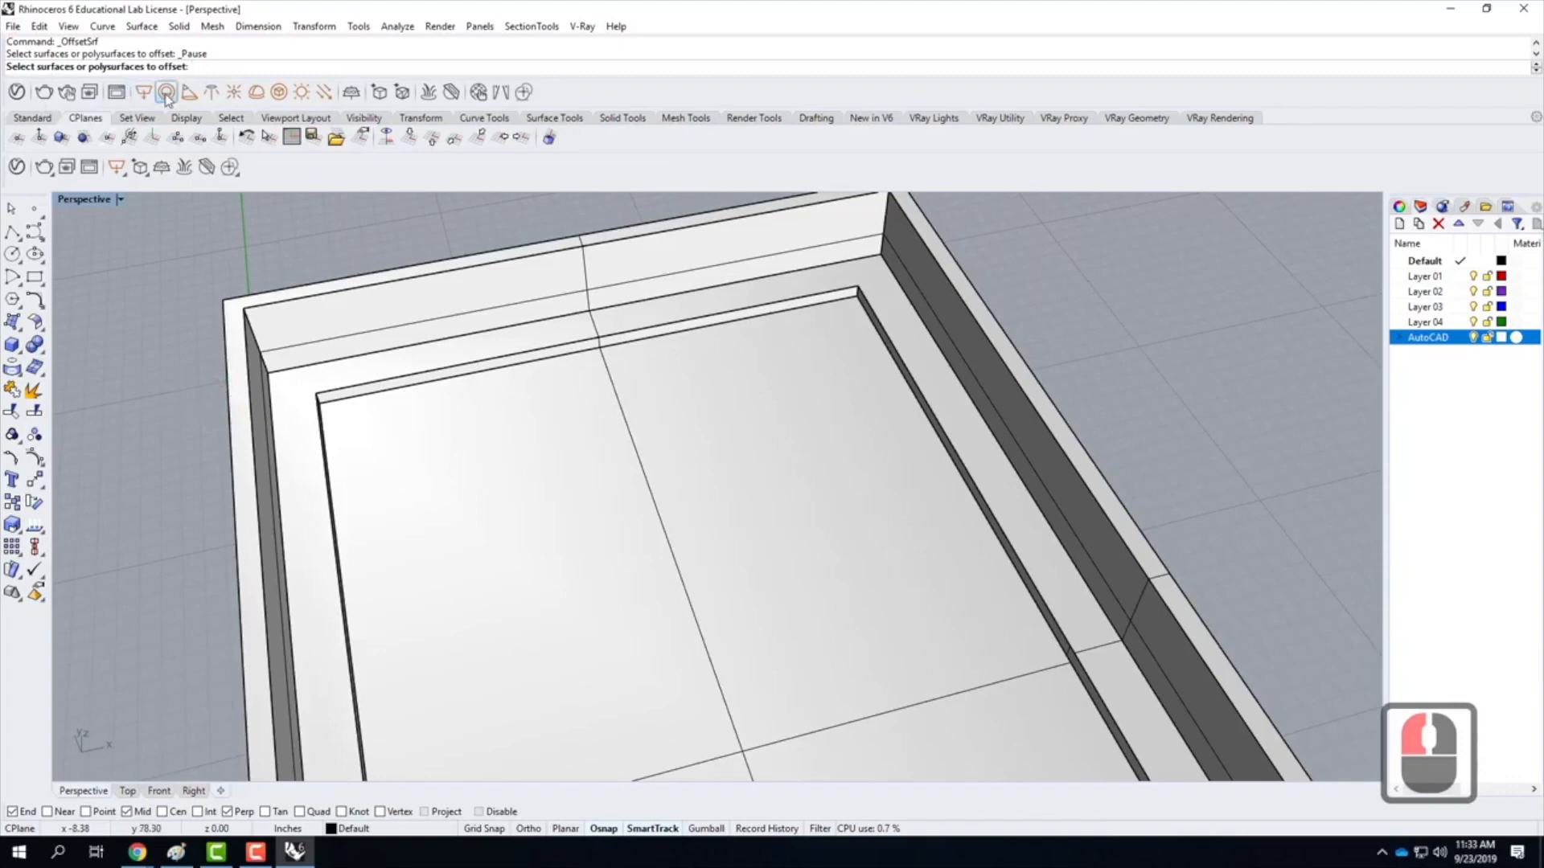
click(658, 616)
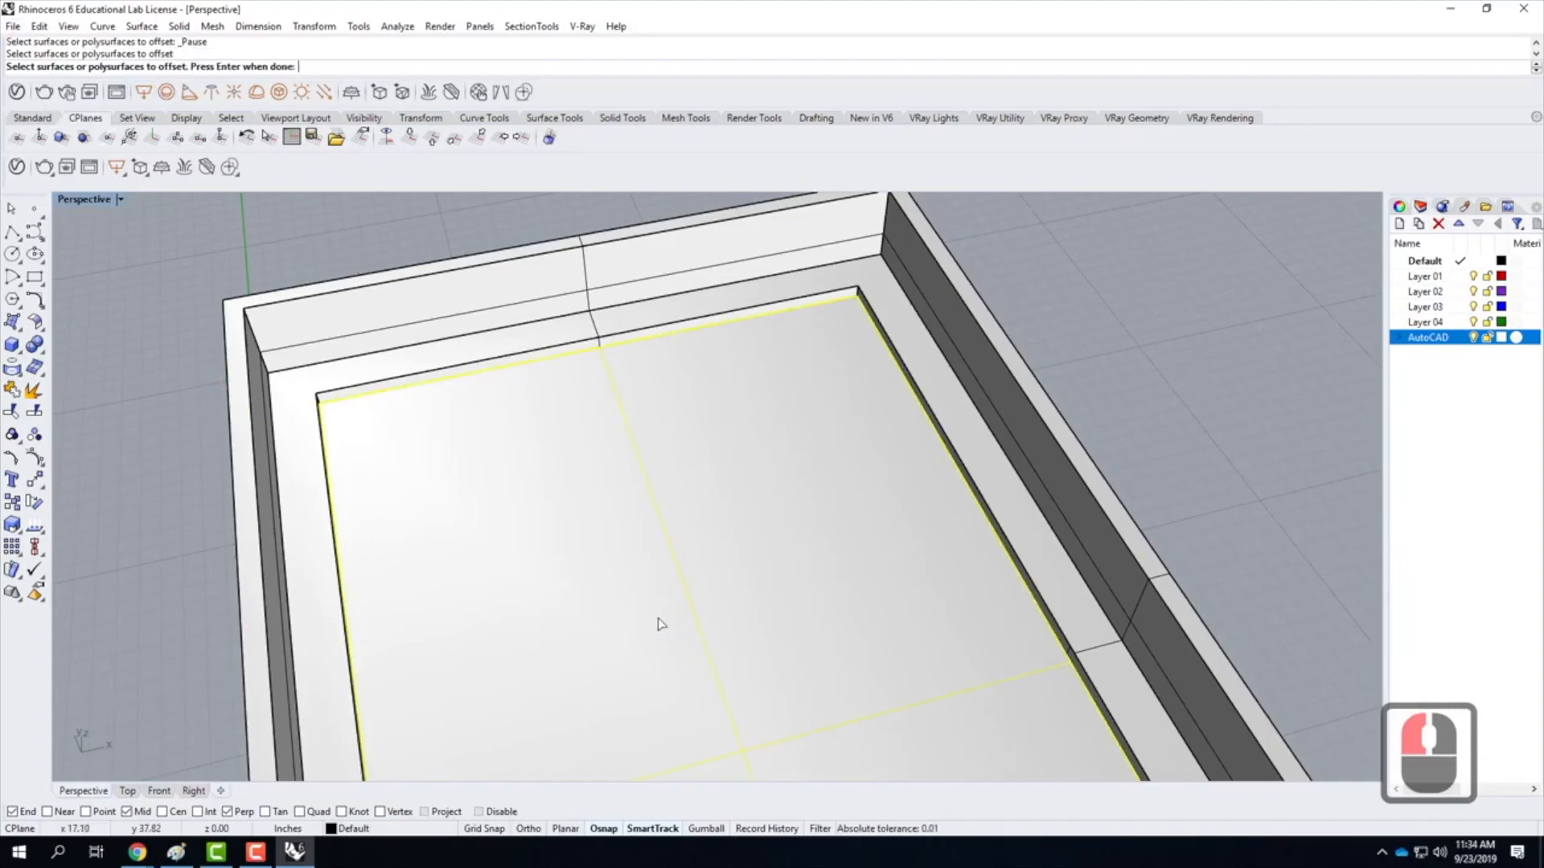
key(Return)
scroll(627, 446, down, 4)
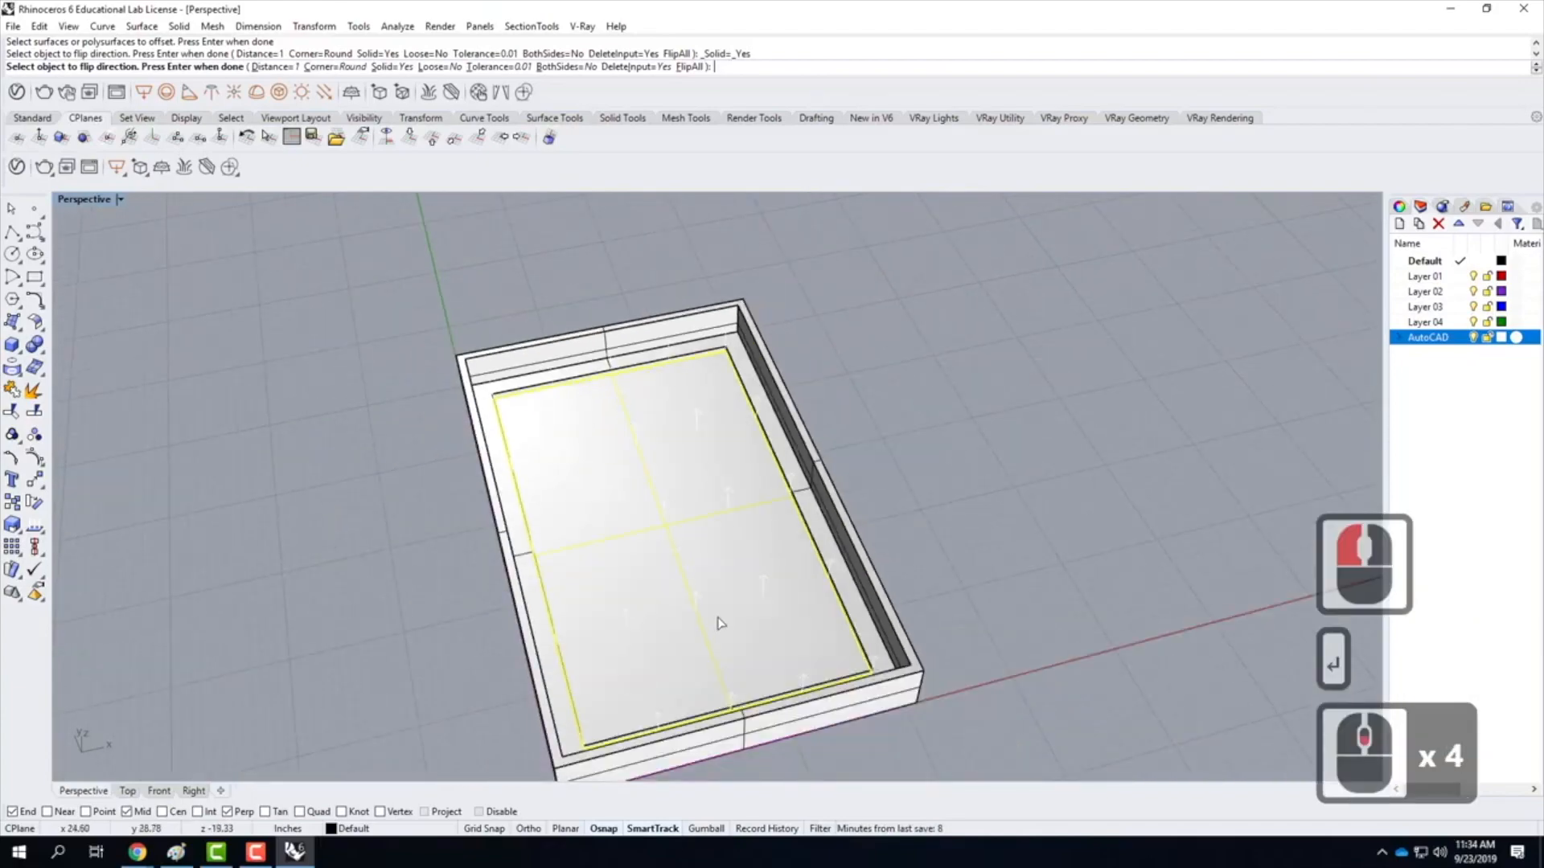
scroll(721, 626, up, 3)
right_drag(755, 624, 734, 572)
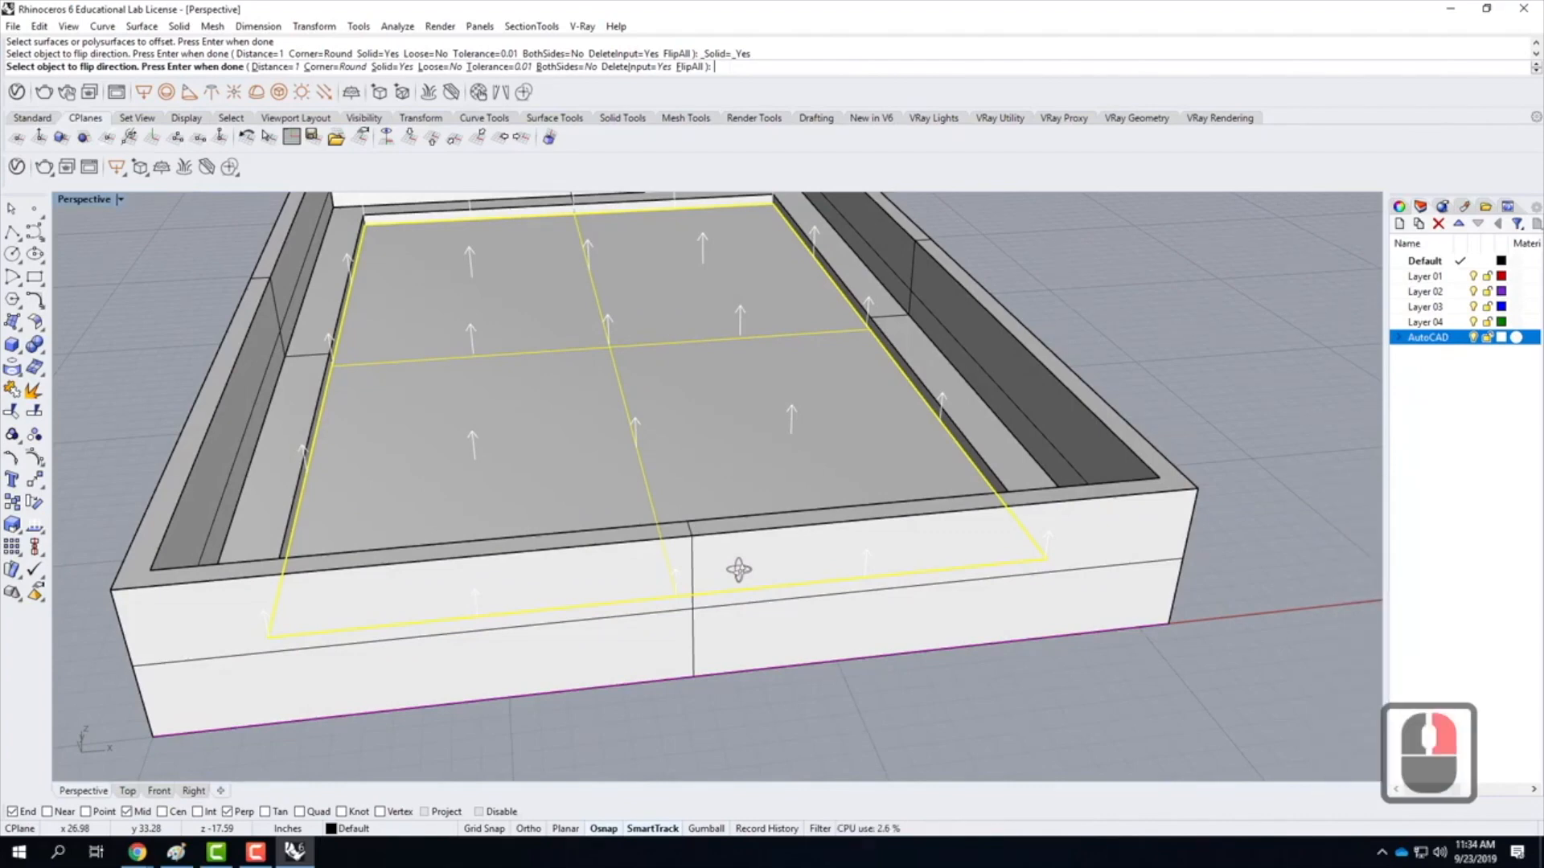
click(565, 68)
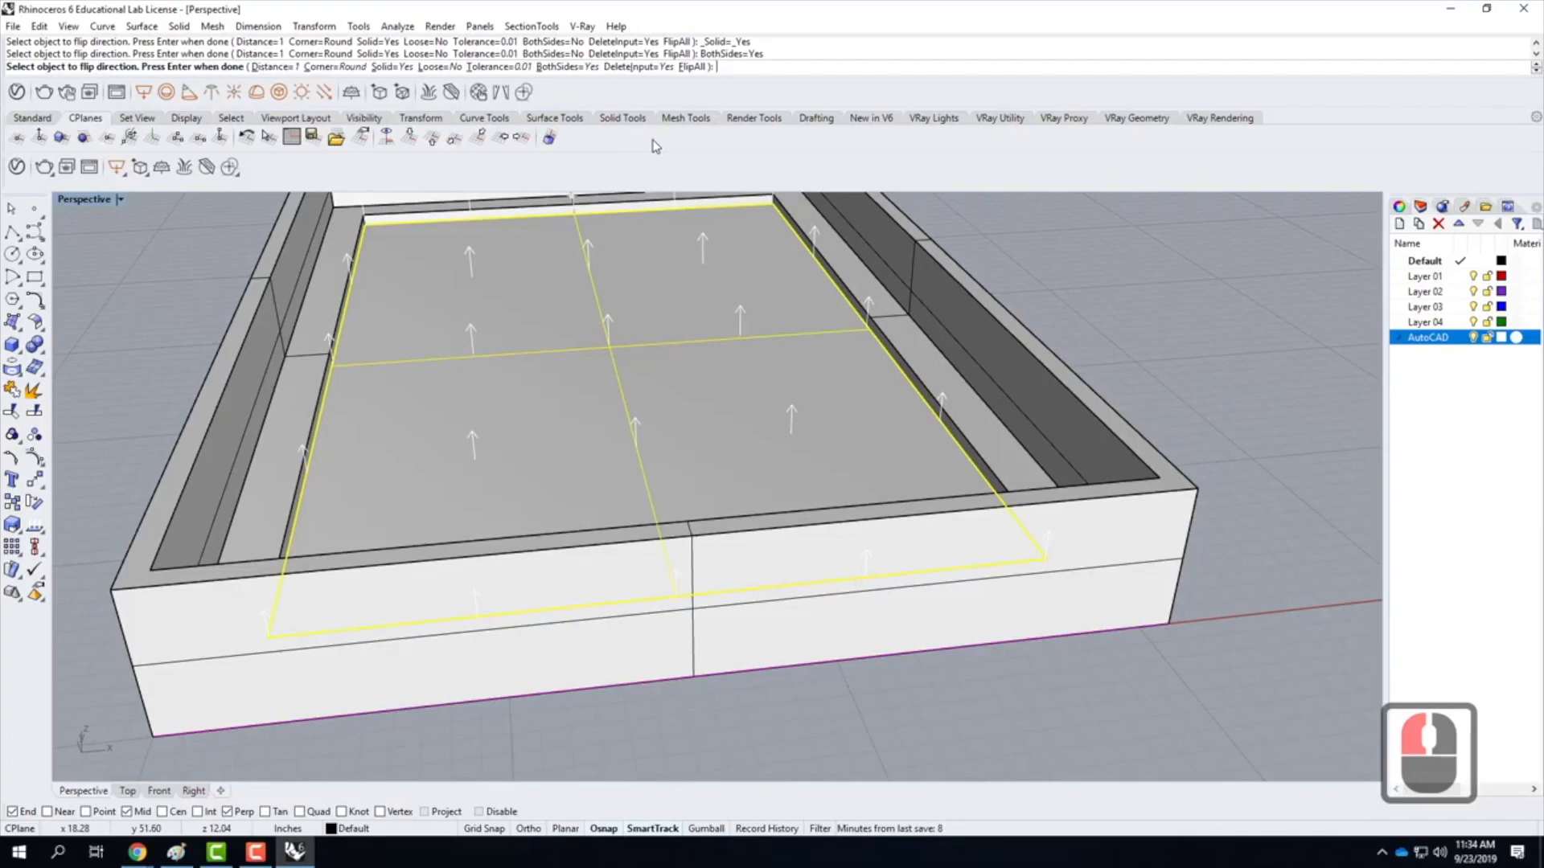
click(282, 69)
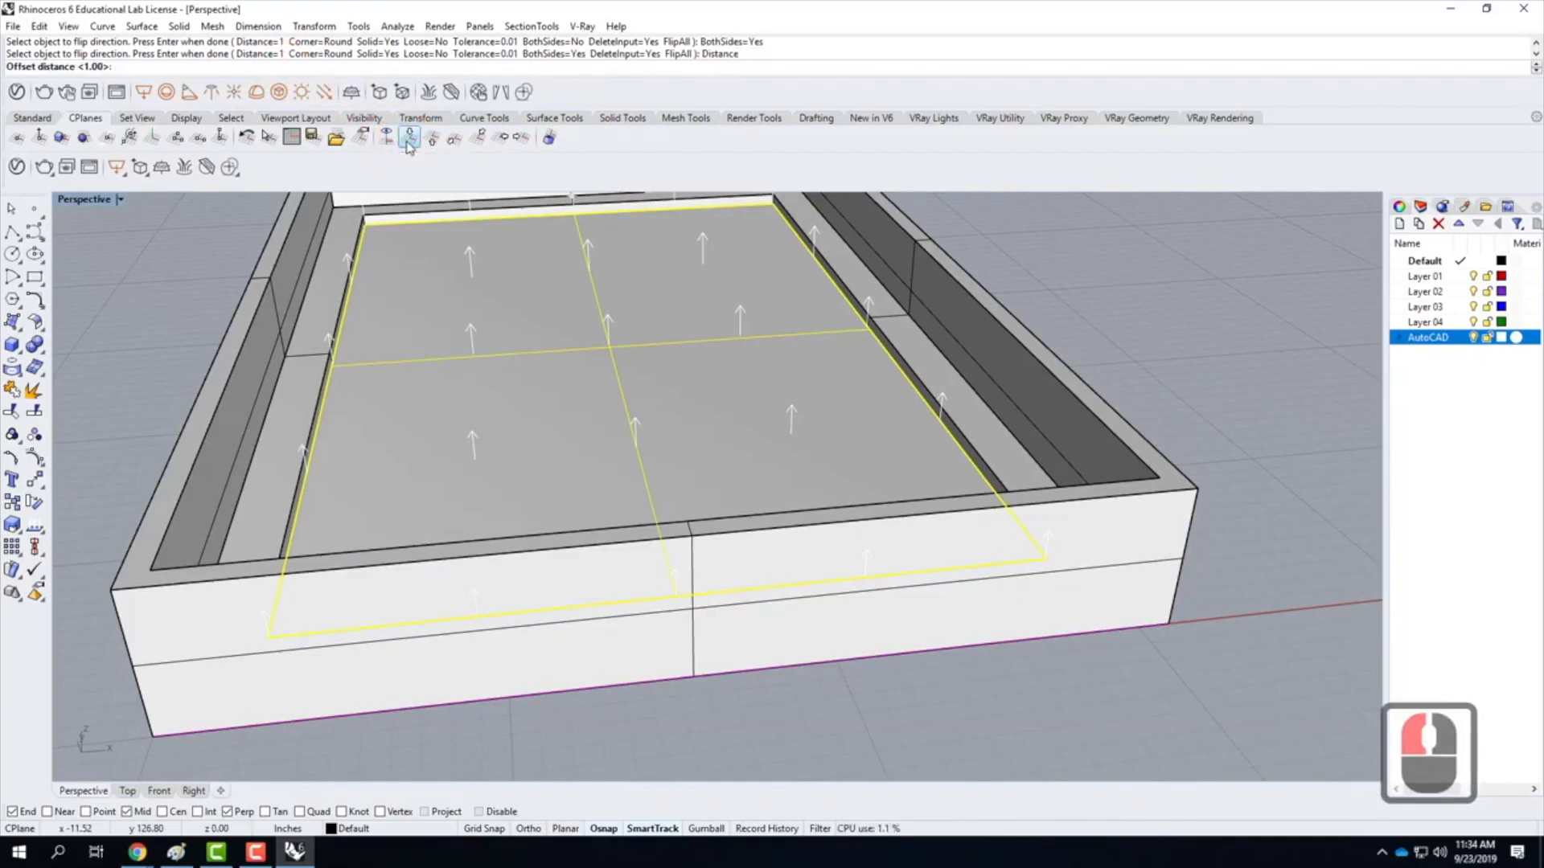
text(.25)
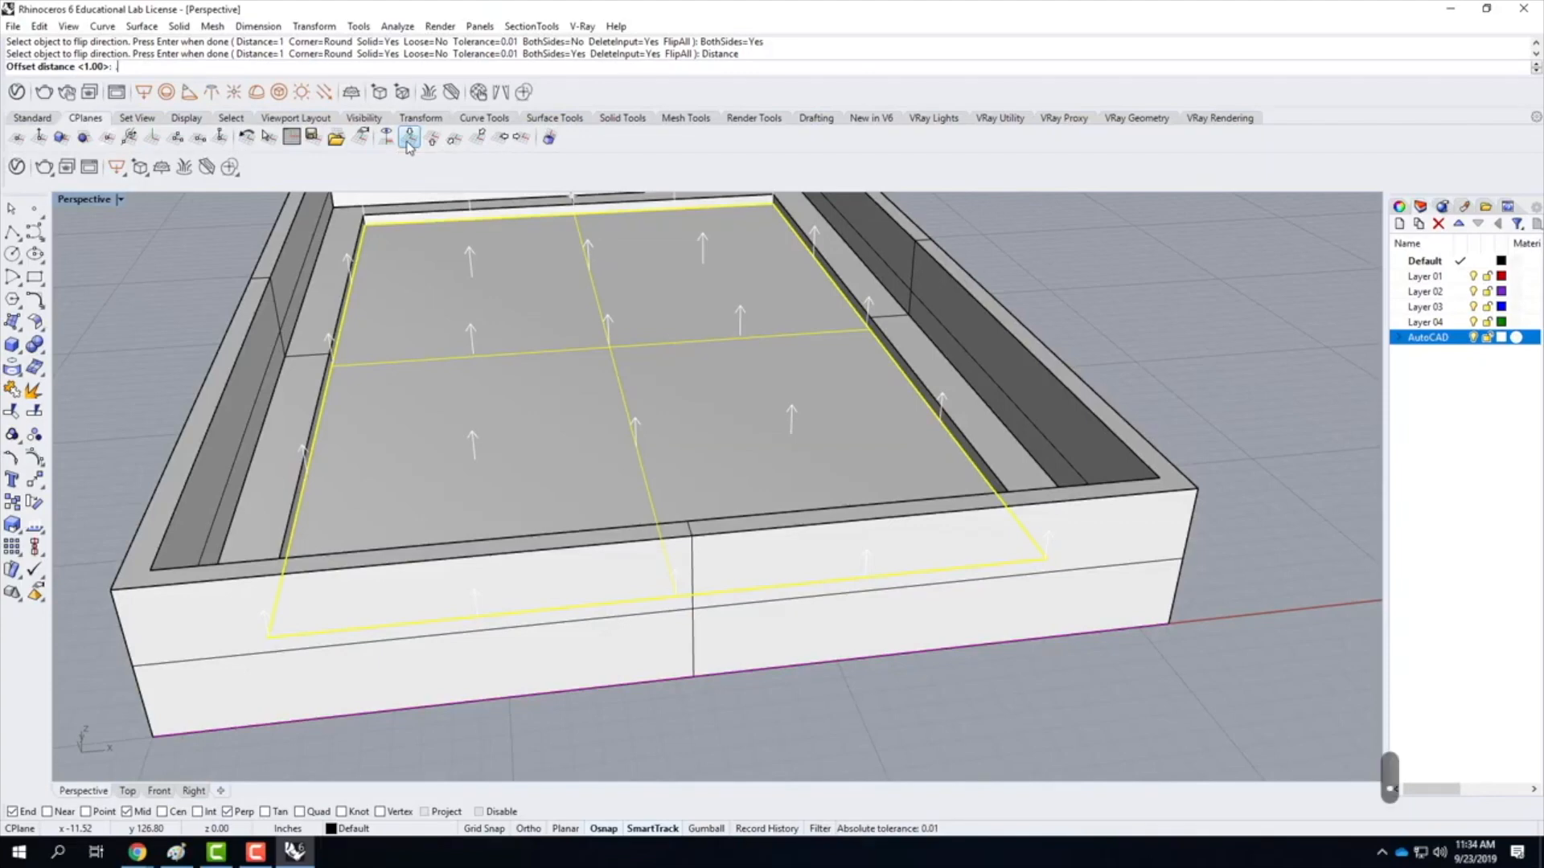
key(Return)
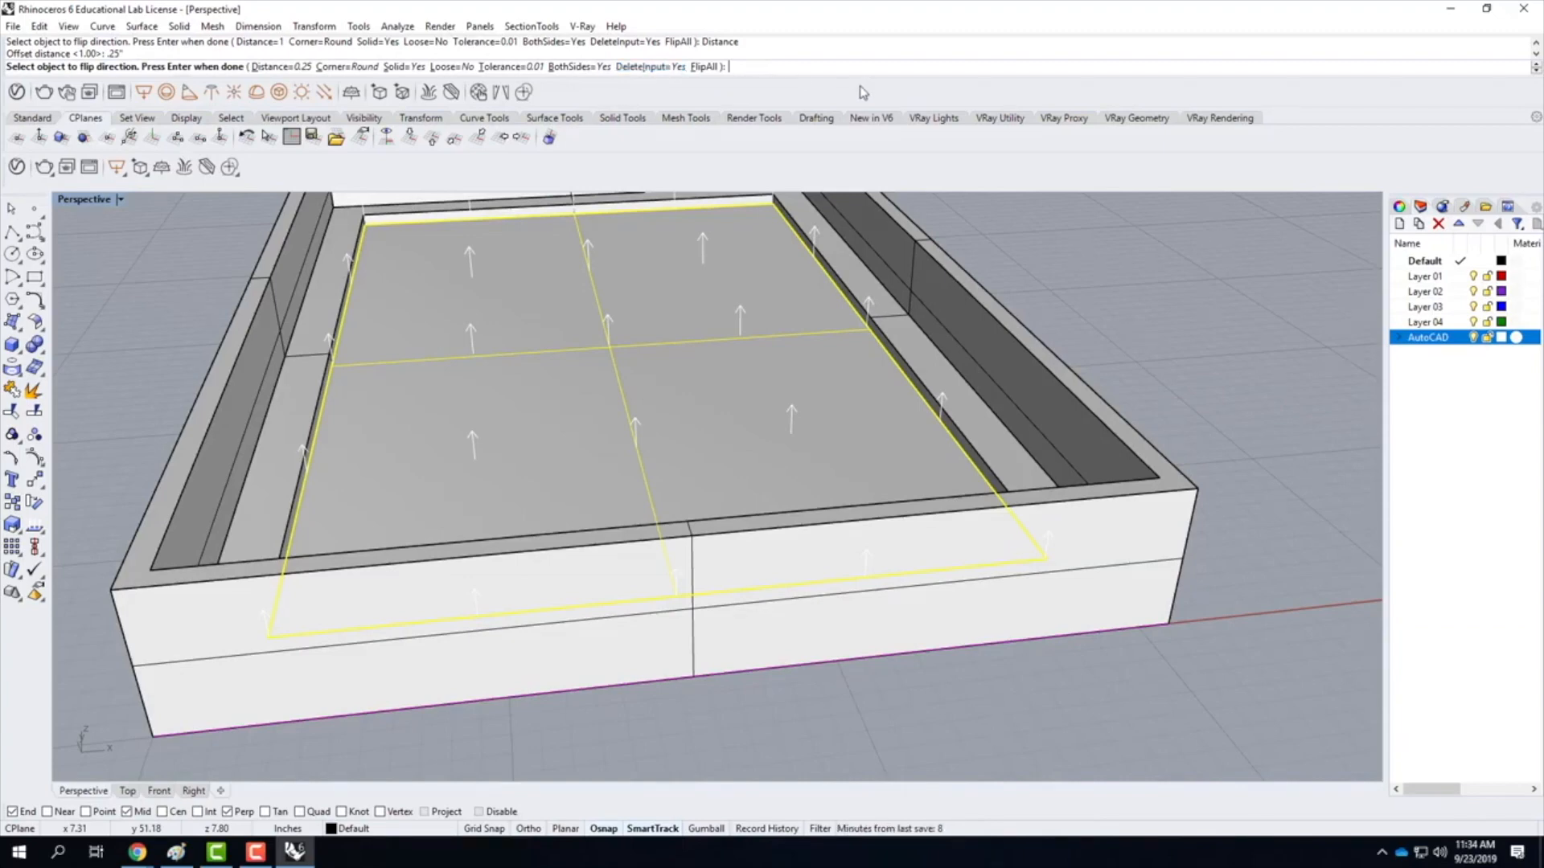
key(Return)
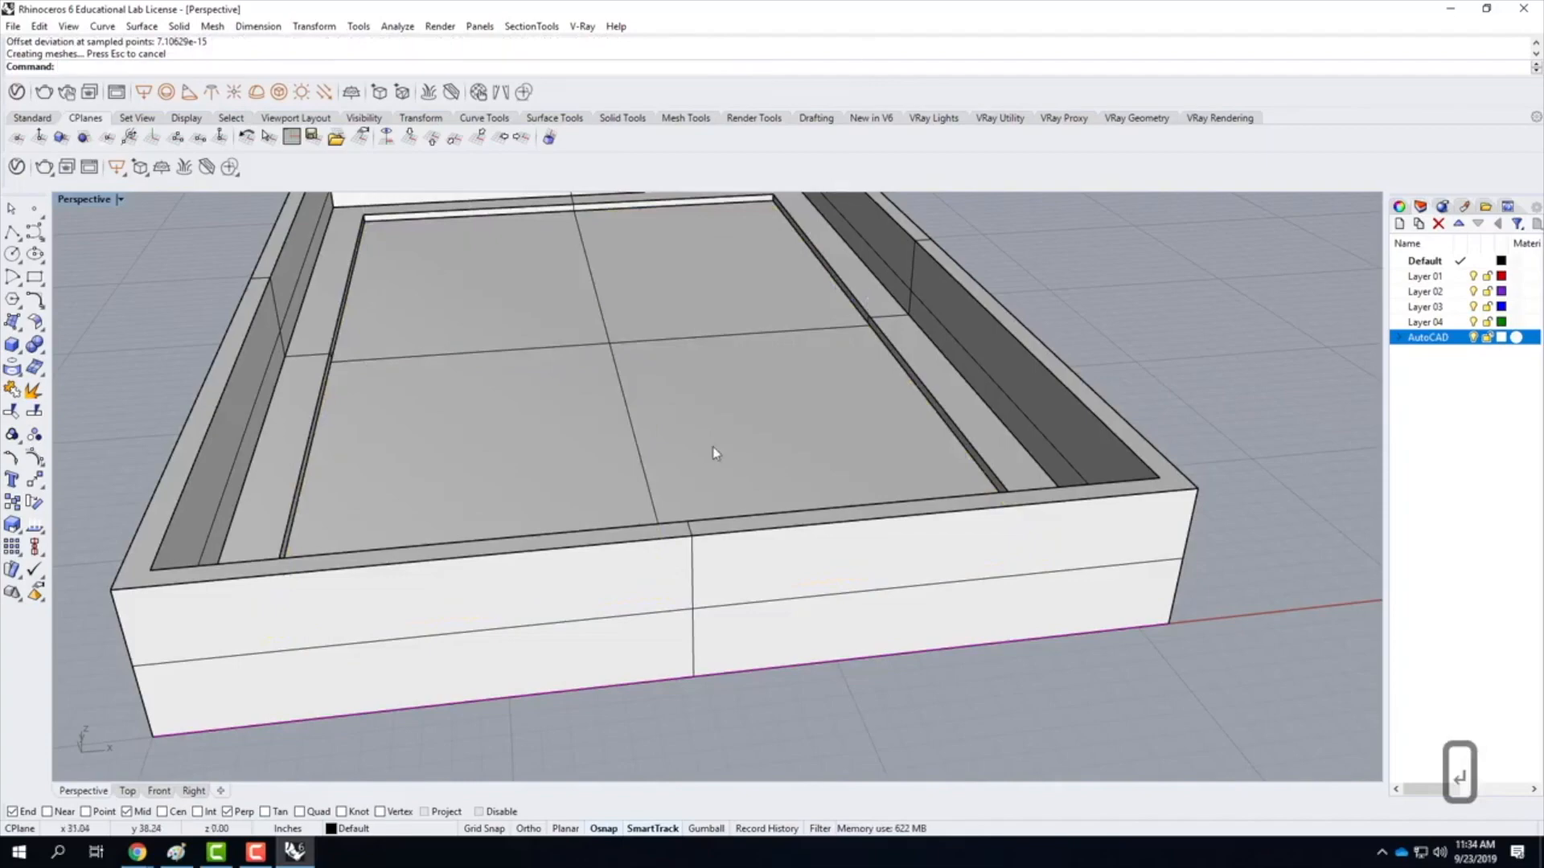
Select the solid glass panel and examine its thickness and its fit inside the sash from several angles
right_drag(517, 404, 723, 431)
click(748, 476)
right_drag(792, 480, 802, 320)
right_drag(722, 263, 734, 503)
scroll(268, 407, up, 3)
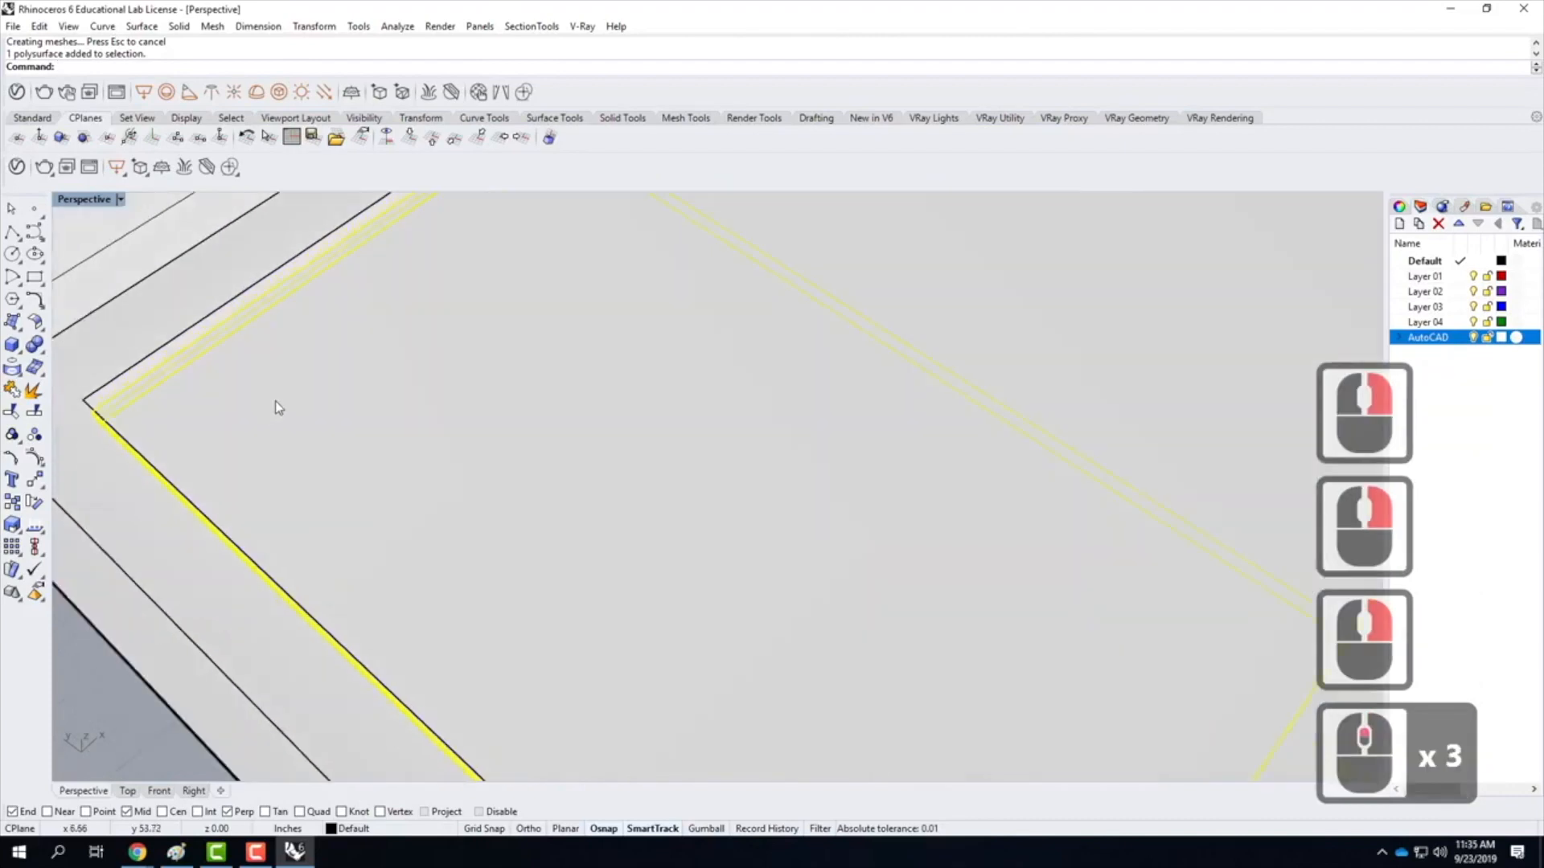
right_drag(372, 431, 249, 379)
scroll(248, 379, down, 5)
scroll(472, 283, up, 4)
right_drag(493, 345, 470, 267)
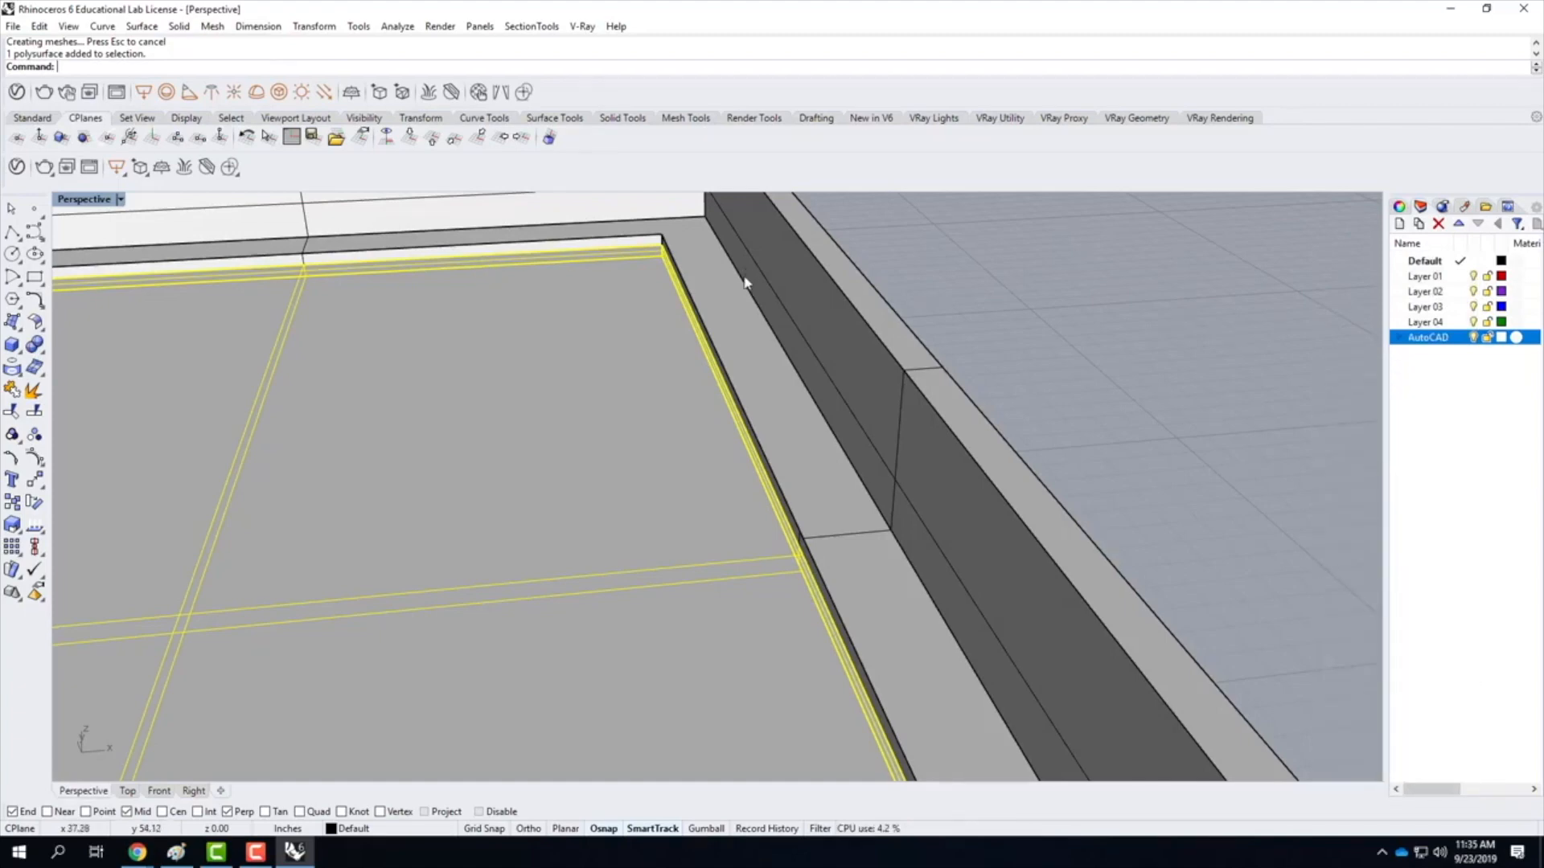
scroll(744, 277, down, 4)
right_drag(563, 317, 547, 351)
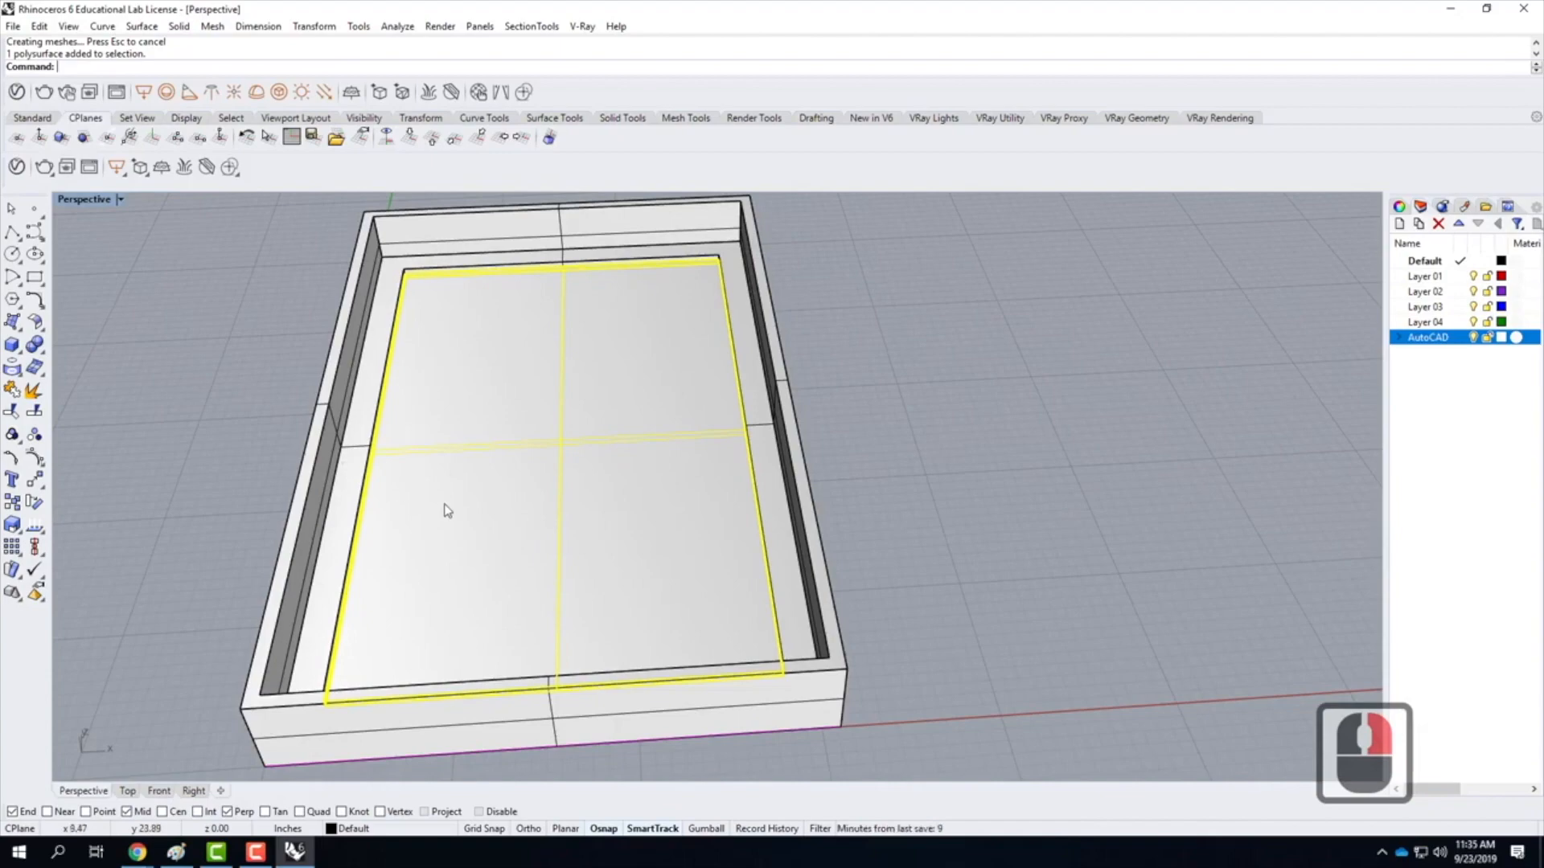
right_drag(462, 468, 537, 497)
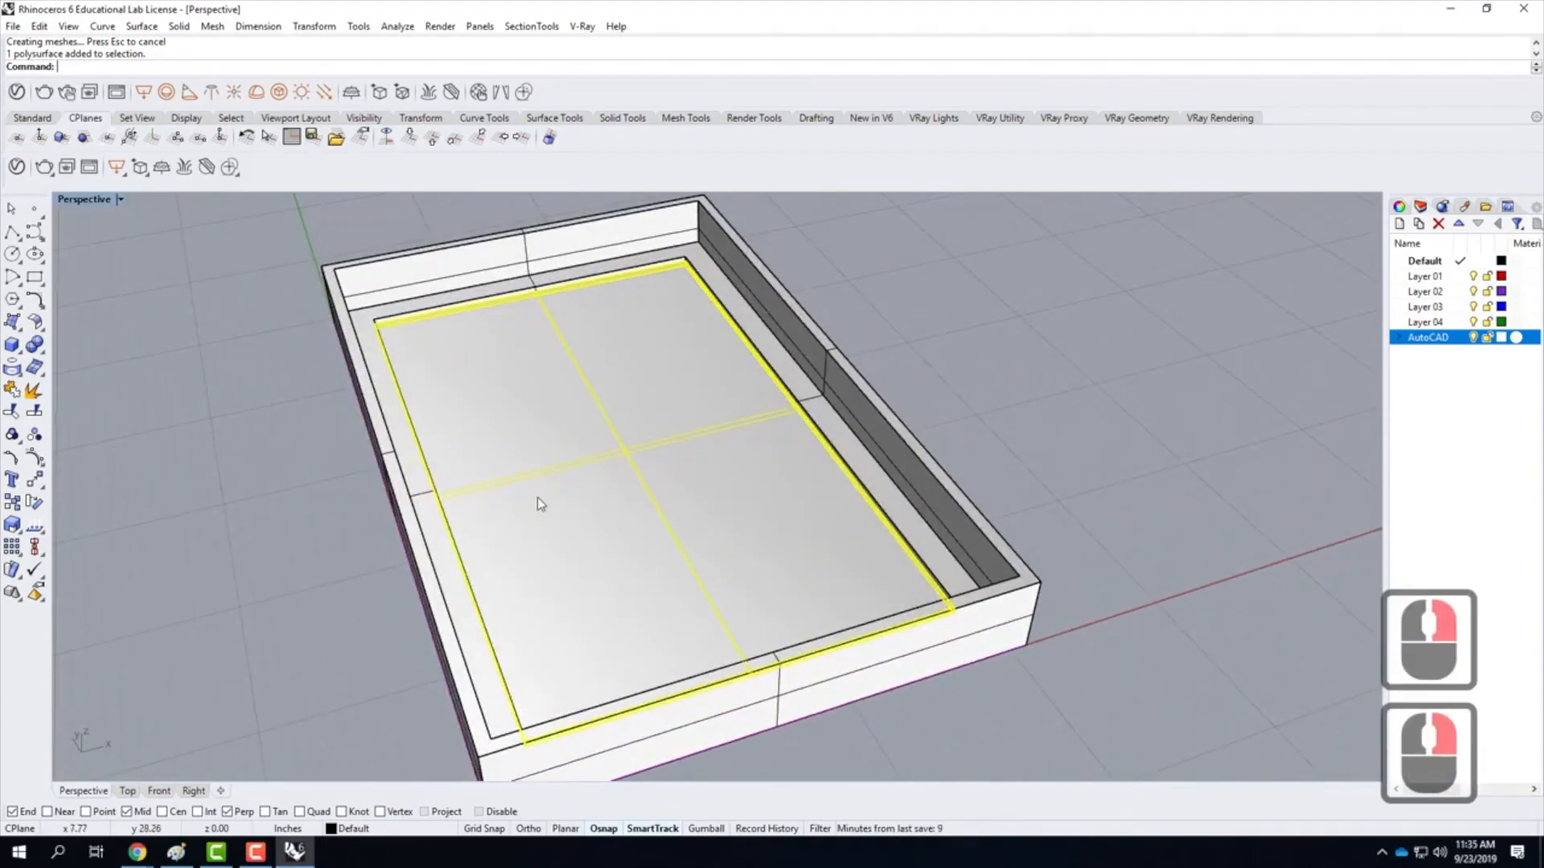
Add the sash to the glass selection and move both vertically until the sash top is flush with the outer frame's top
shift+click(427, 458)
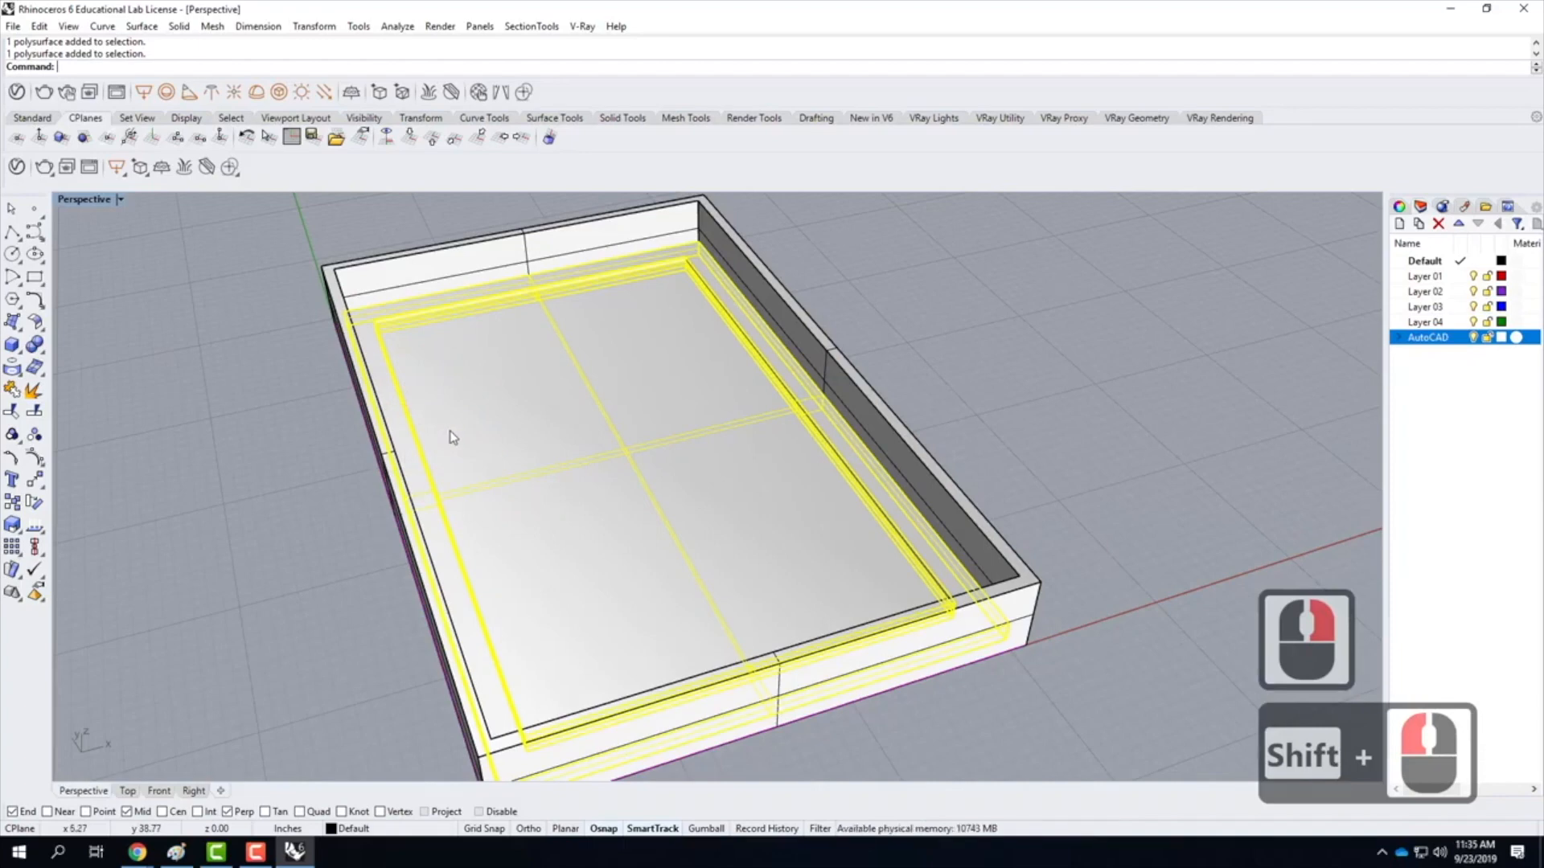
text(move)
key(Return)
text(v)
key(Return)
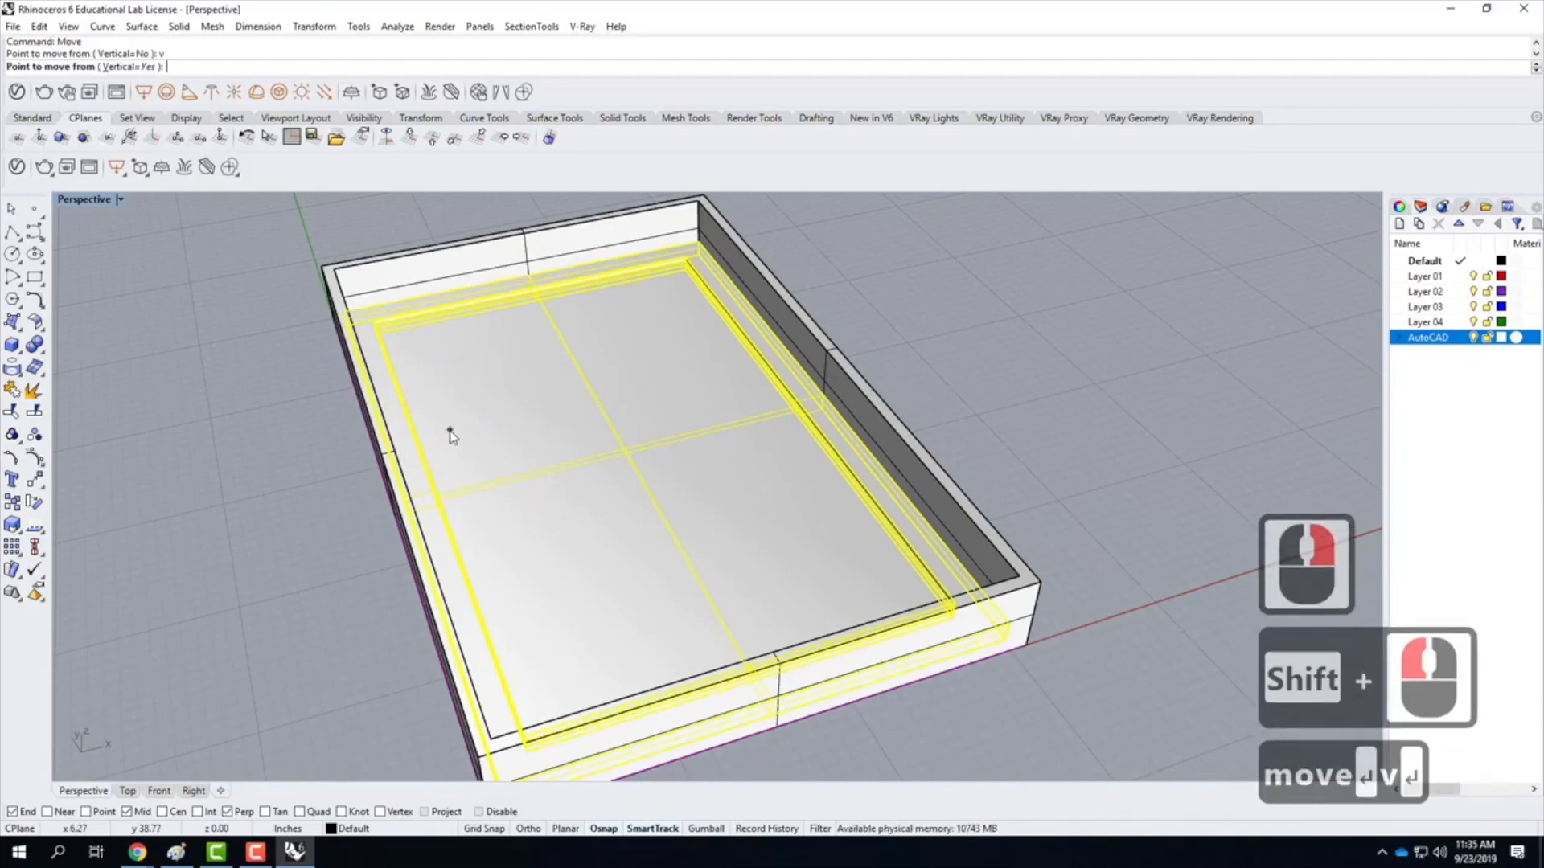
click(700, 241)
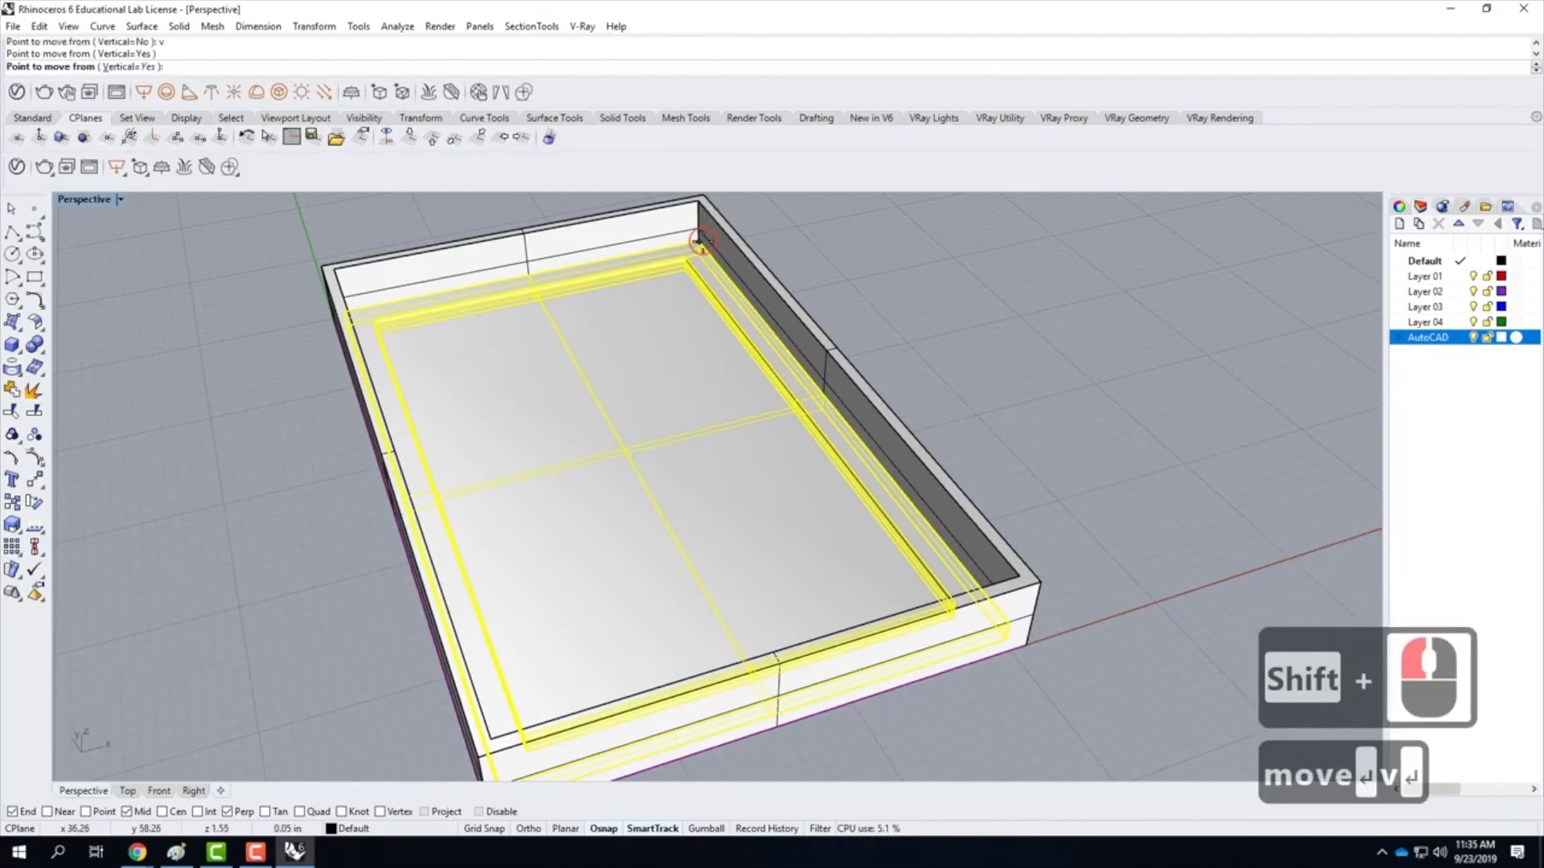
click(872, 252)
click(882, 258)
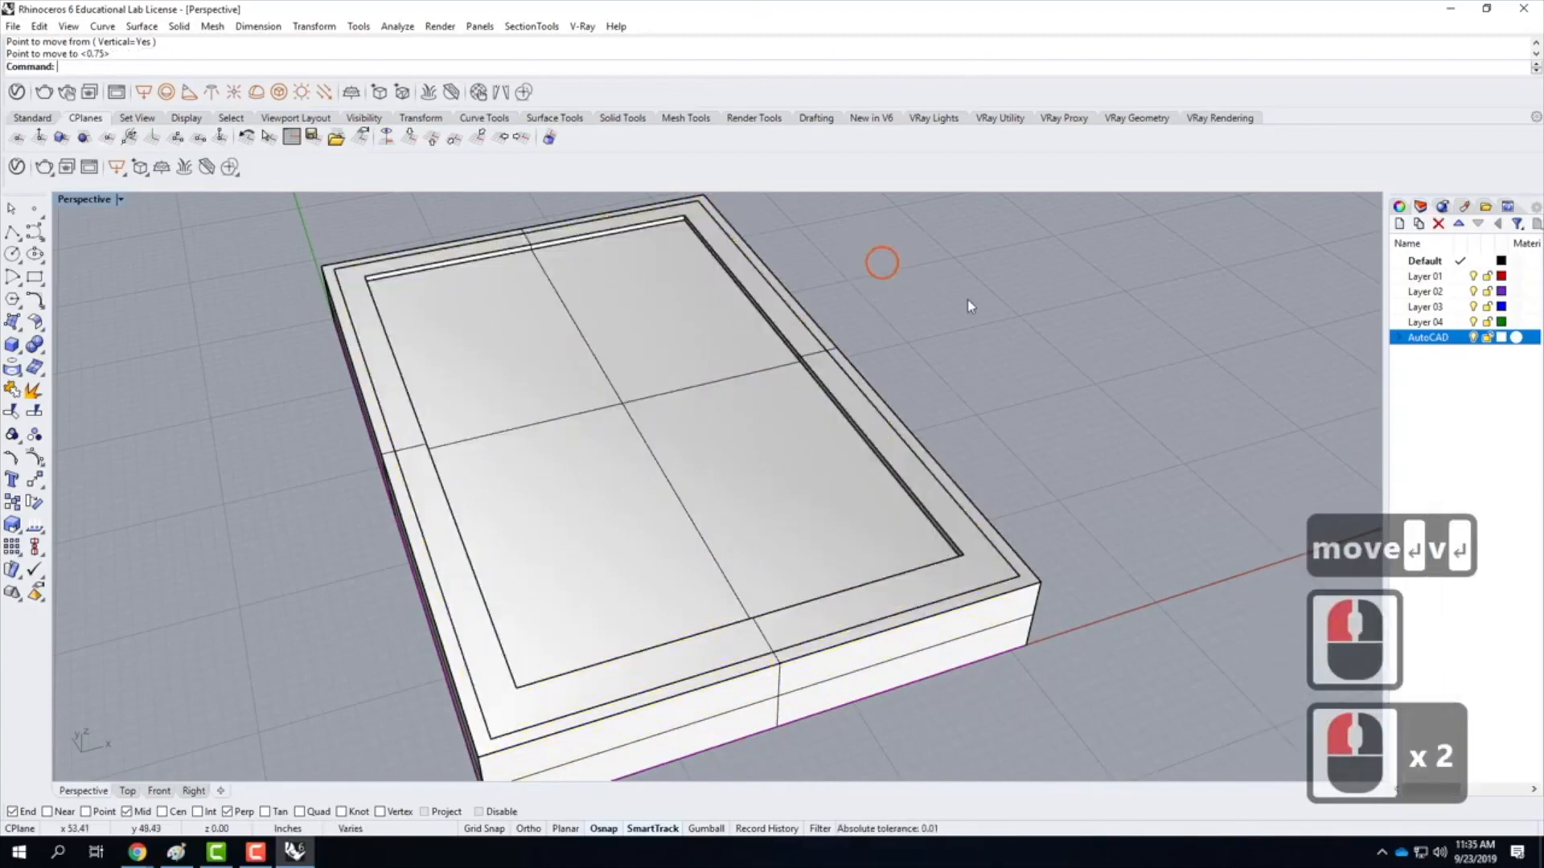
Move the glass and sash together vertically by -.25 inches to recess them in the frame, and clear the selection
click(706, 269)
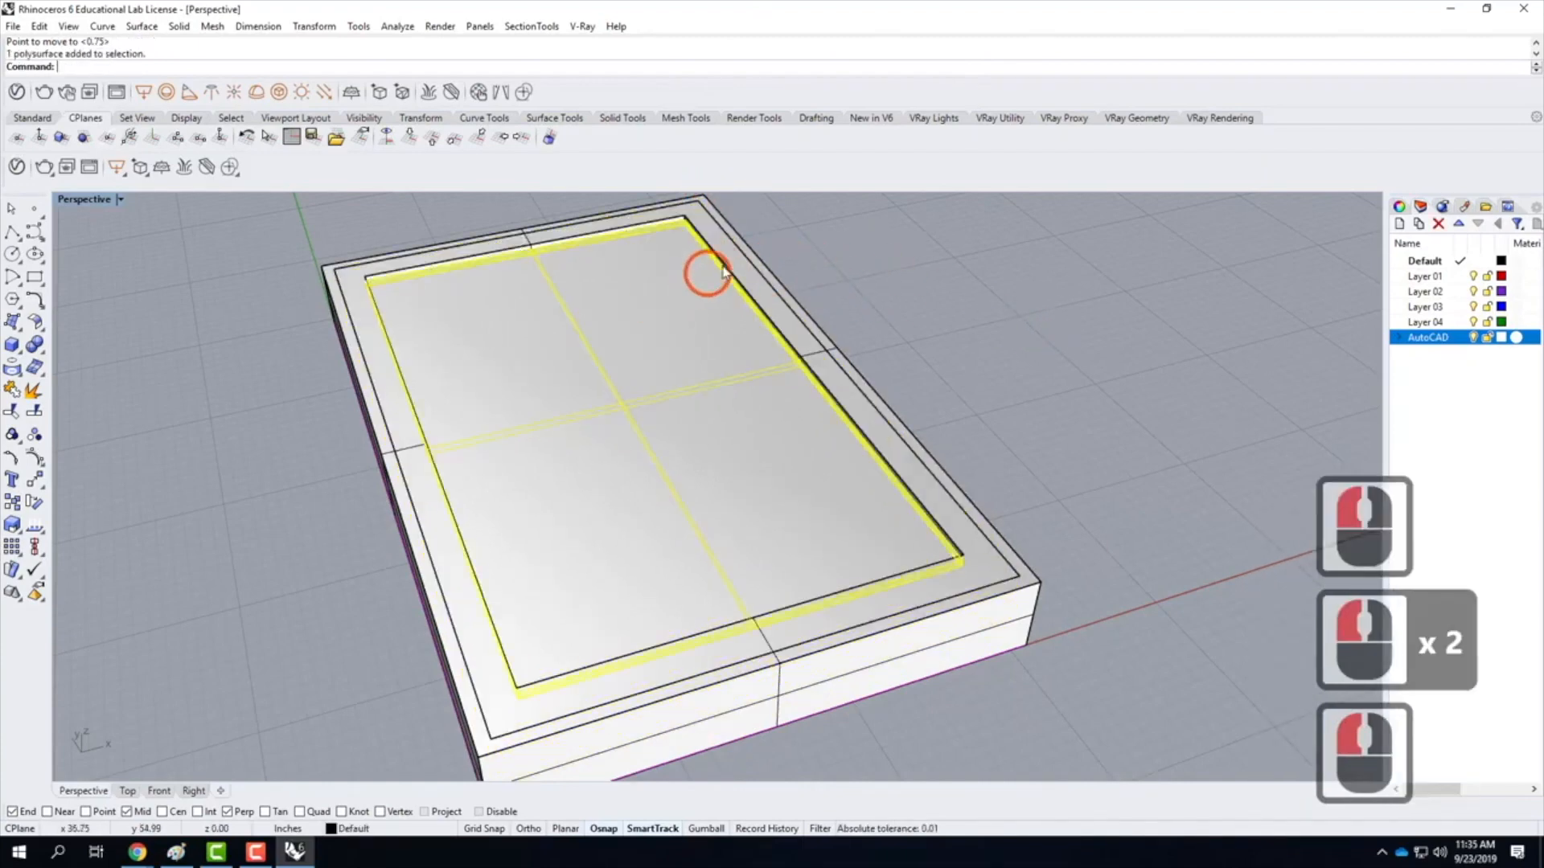
shift+click(729, 261)
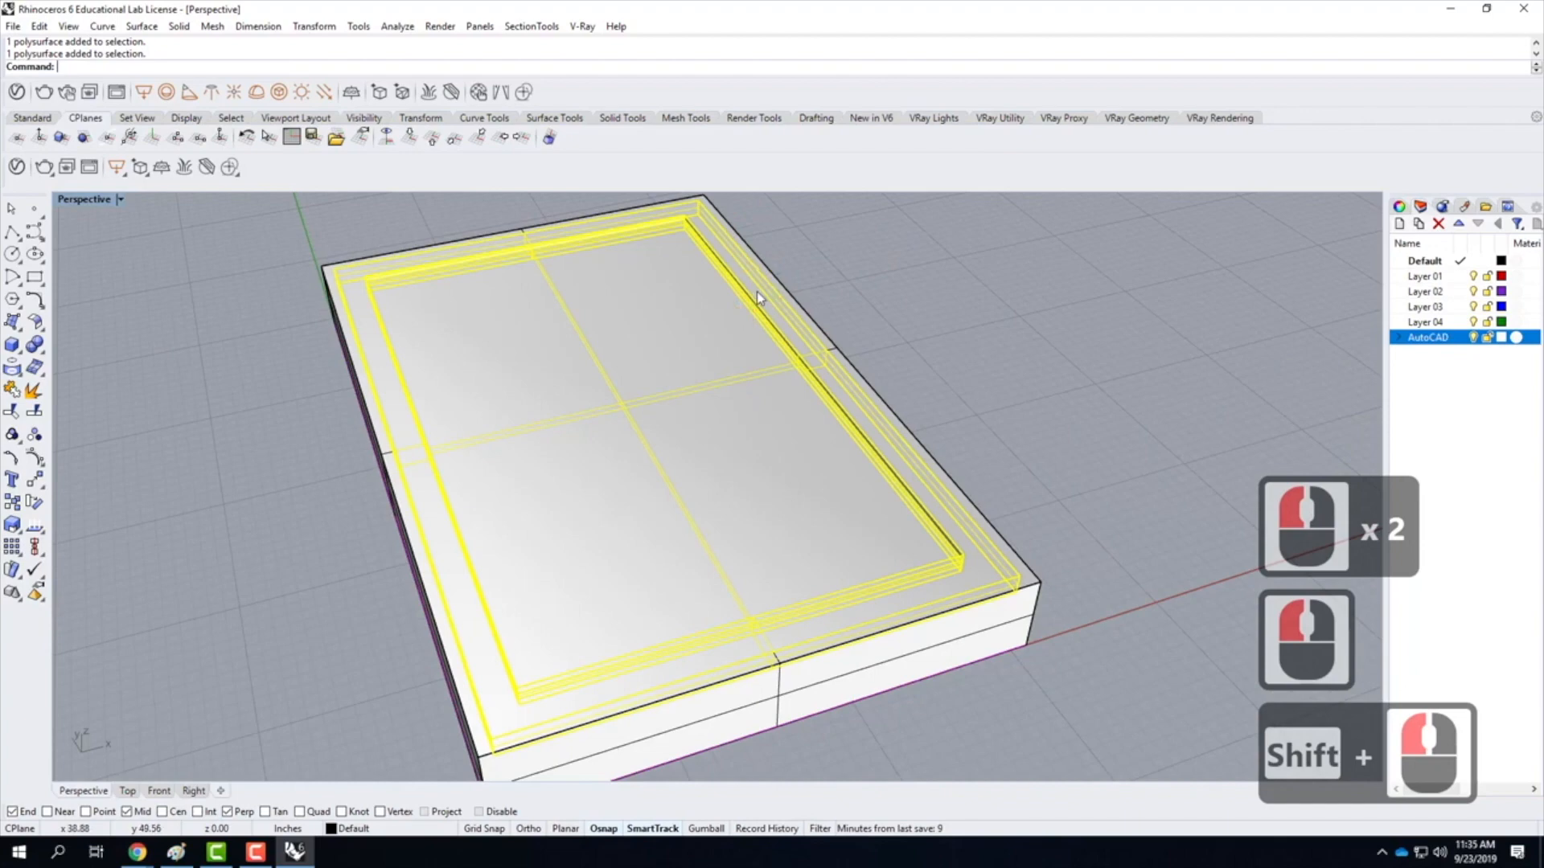
text(move)
key(Return)
text(v)
key(Return)
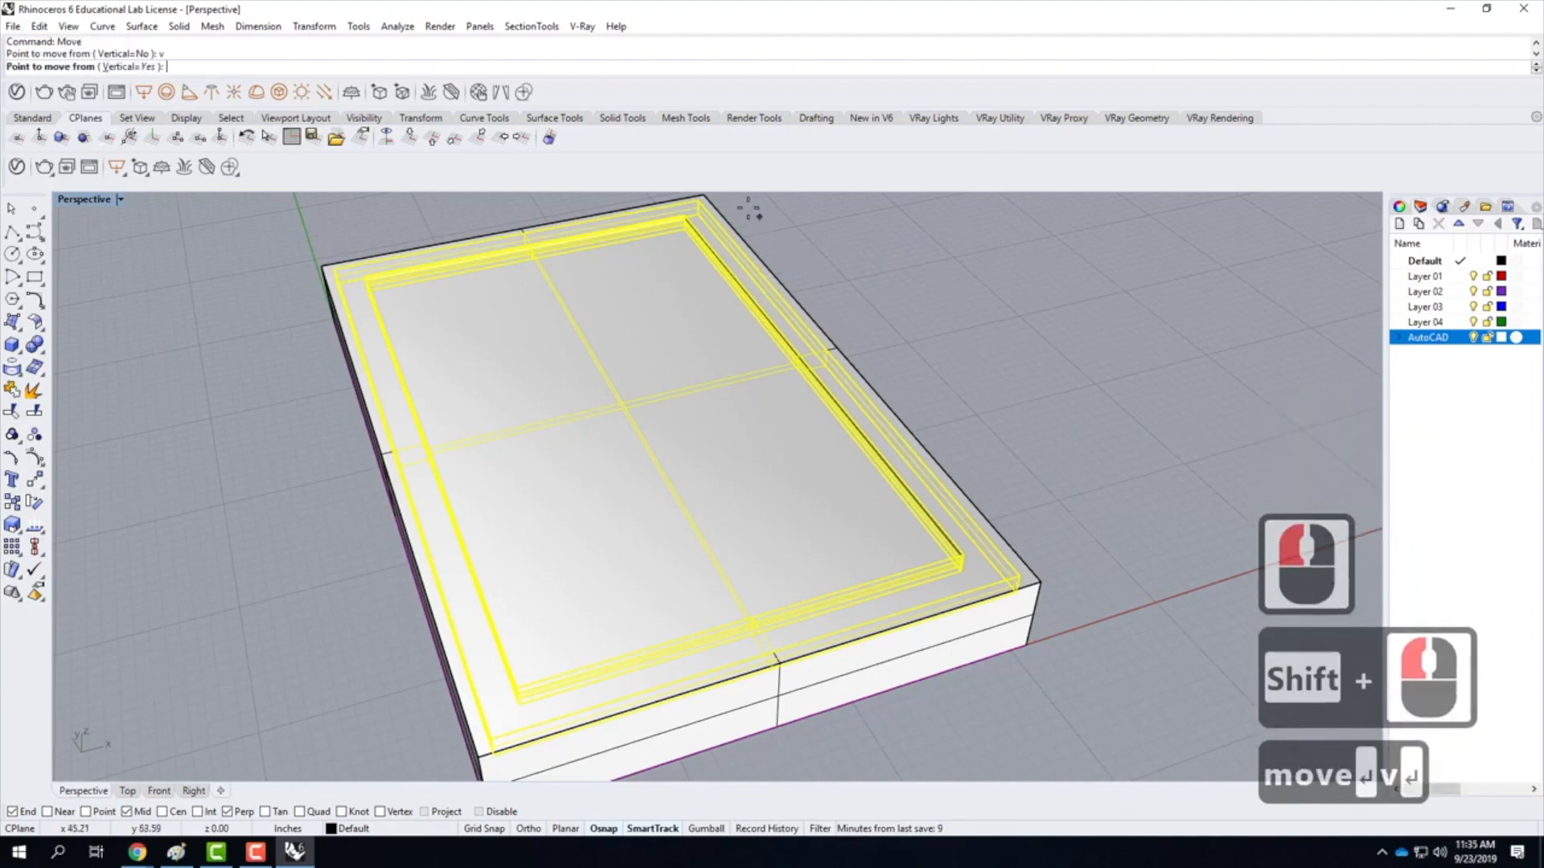
click(698, 202)
text(-)
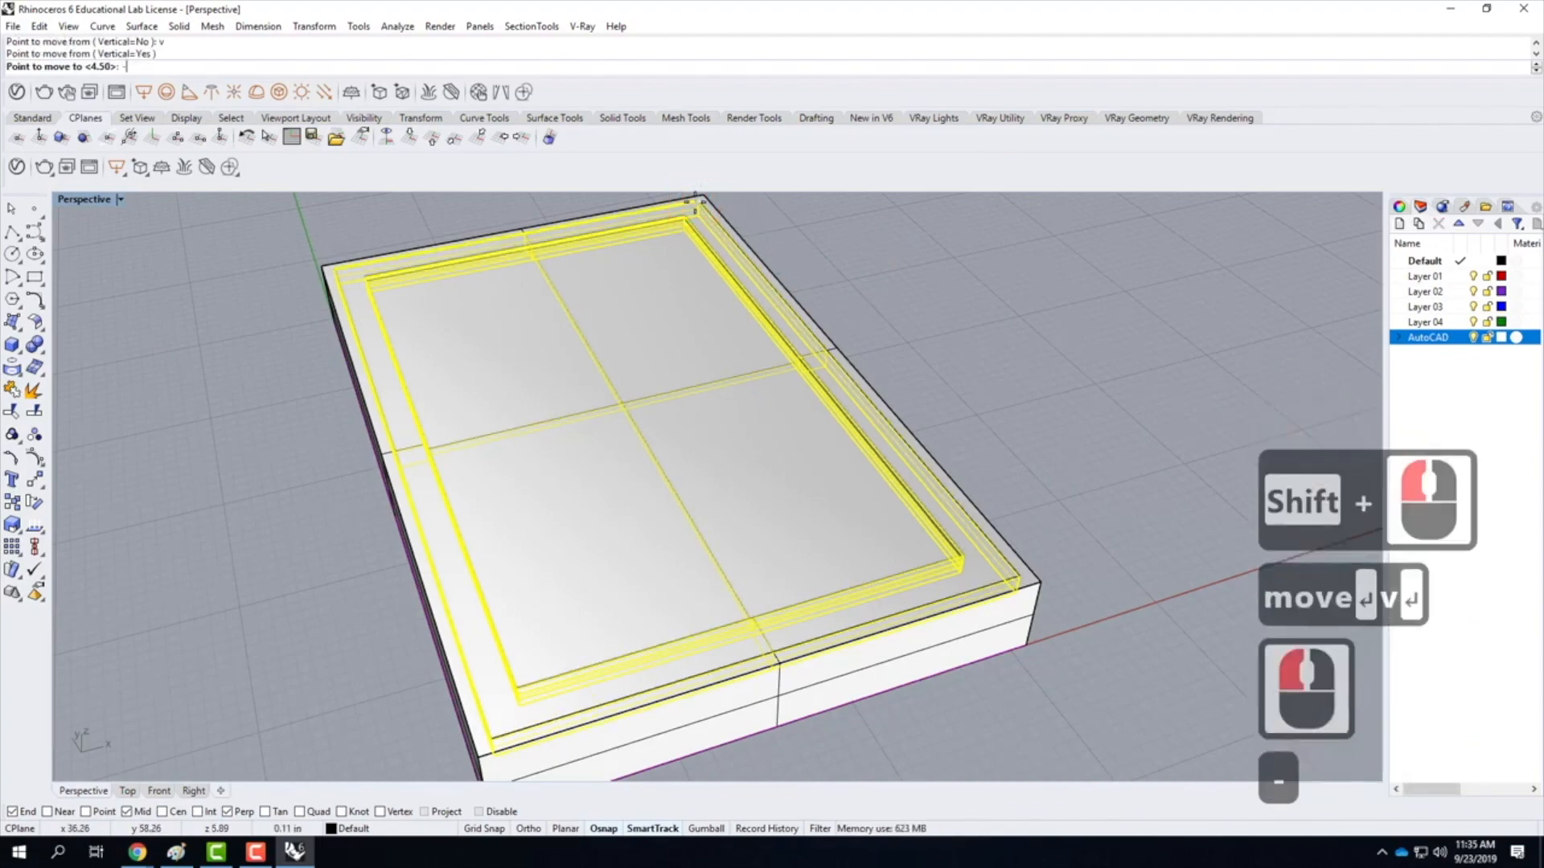
text(.25")
key(Return)
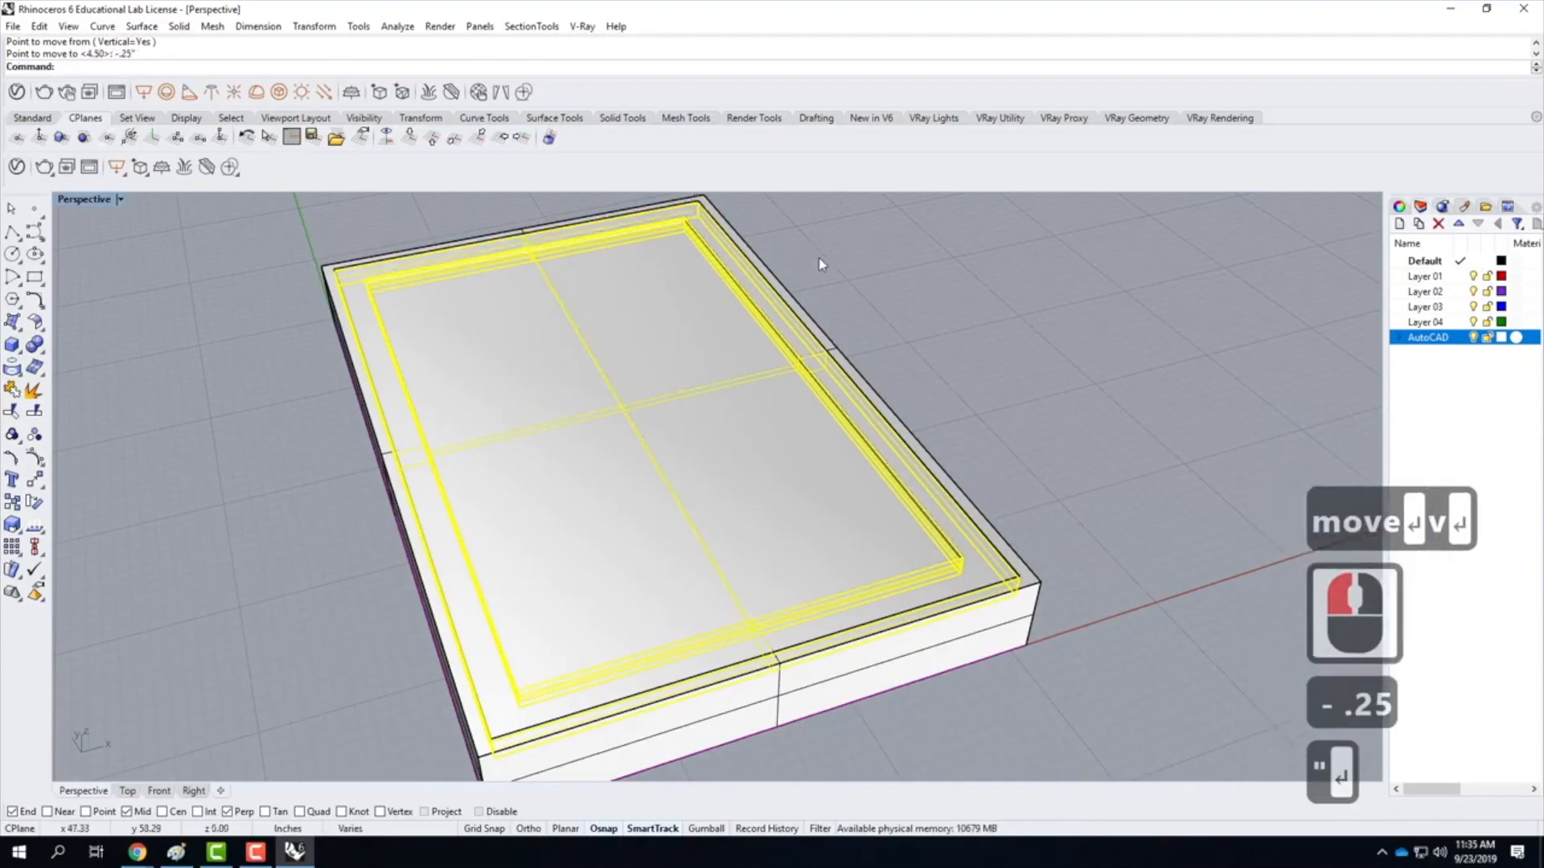
click(824, 254)
Examine the window from below and pick the pair of green grille lines running along its length to identify them
right_drag(827, 248, 695, 443)
right_drag(349, 594, 453, 432)
scroll(509, 285, up, 3)
right_drag(511, 296, 486, 262)
click(469, 247)
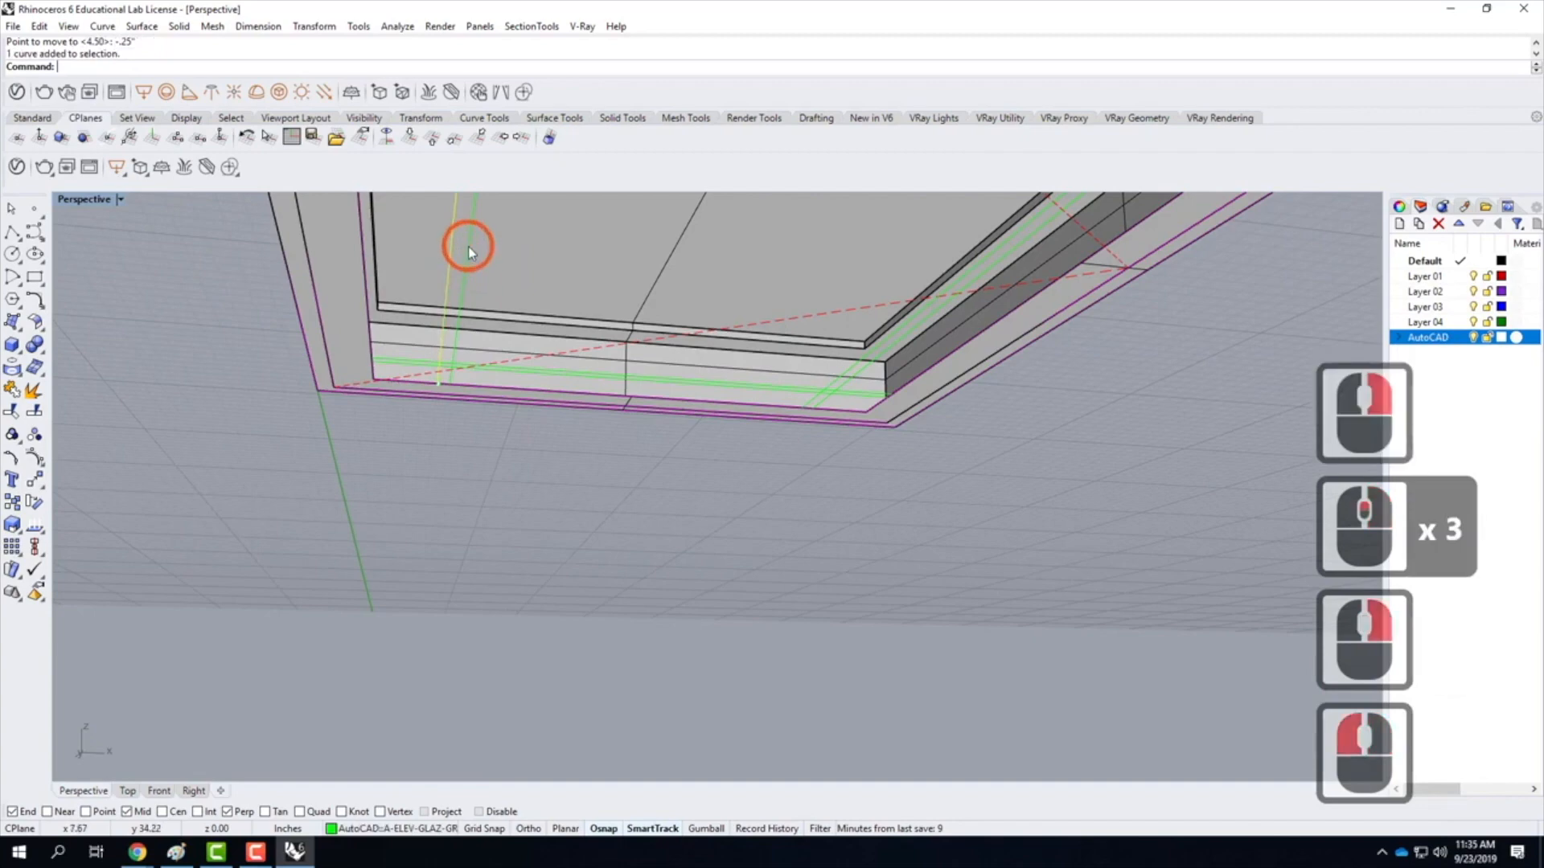
click(469, 249)
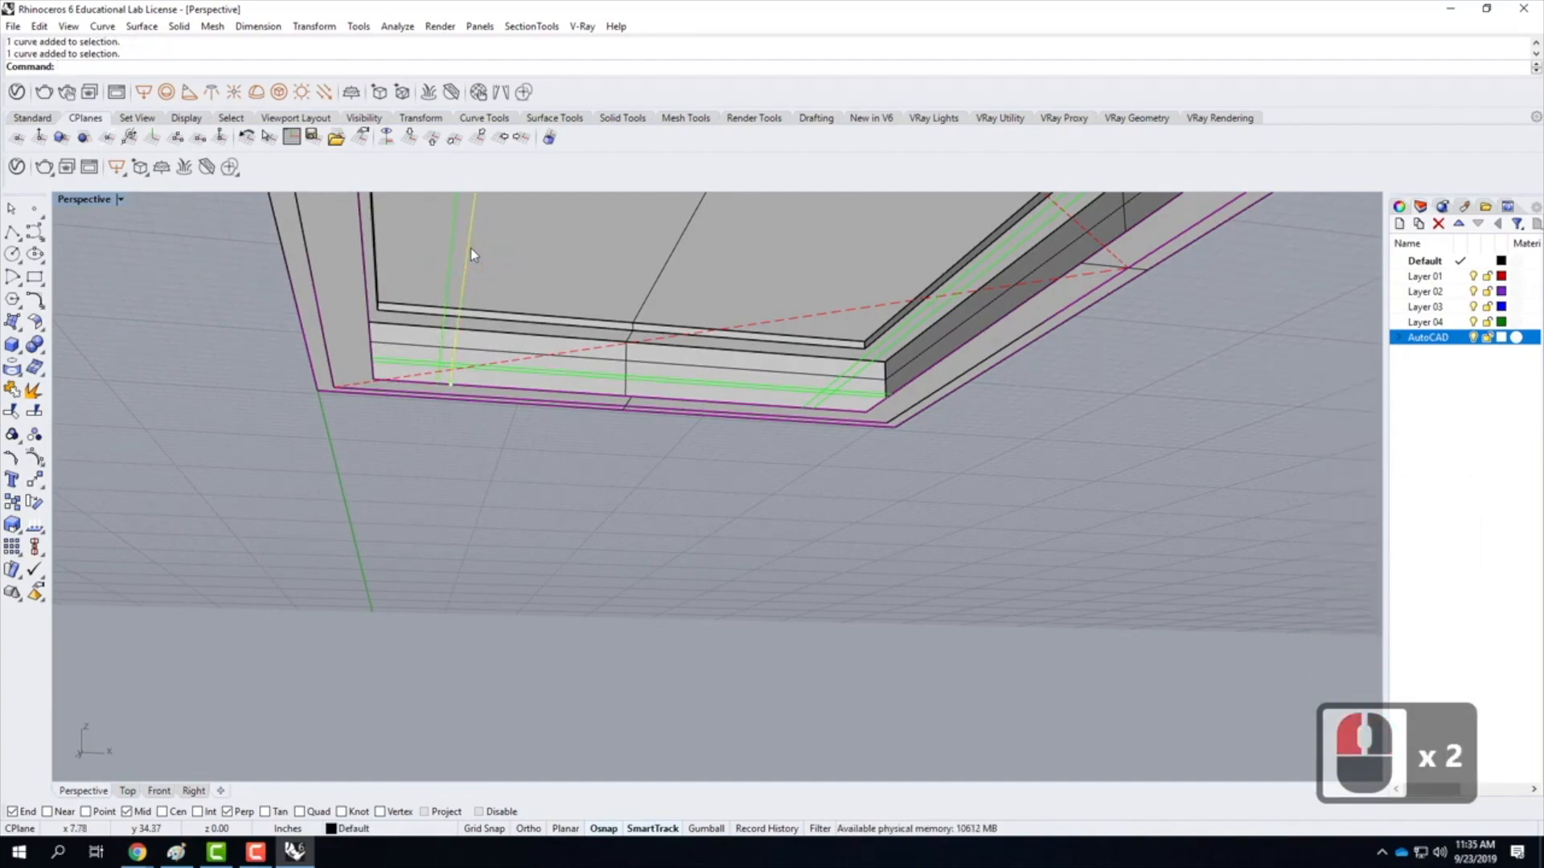
right_drag(751, 507, 734, 444)
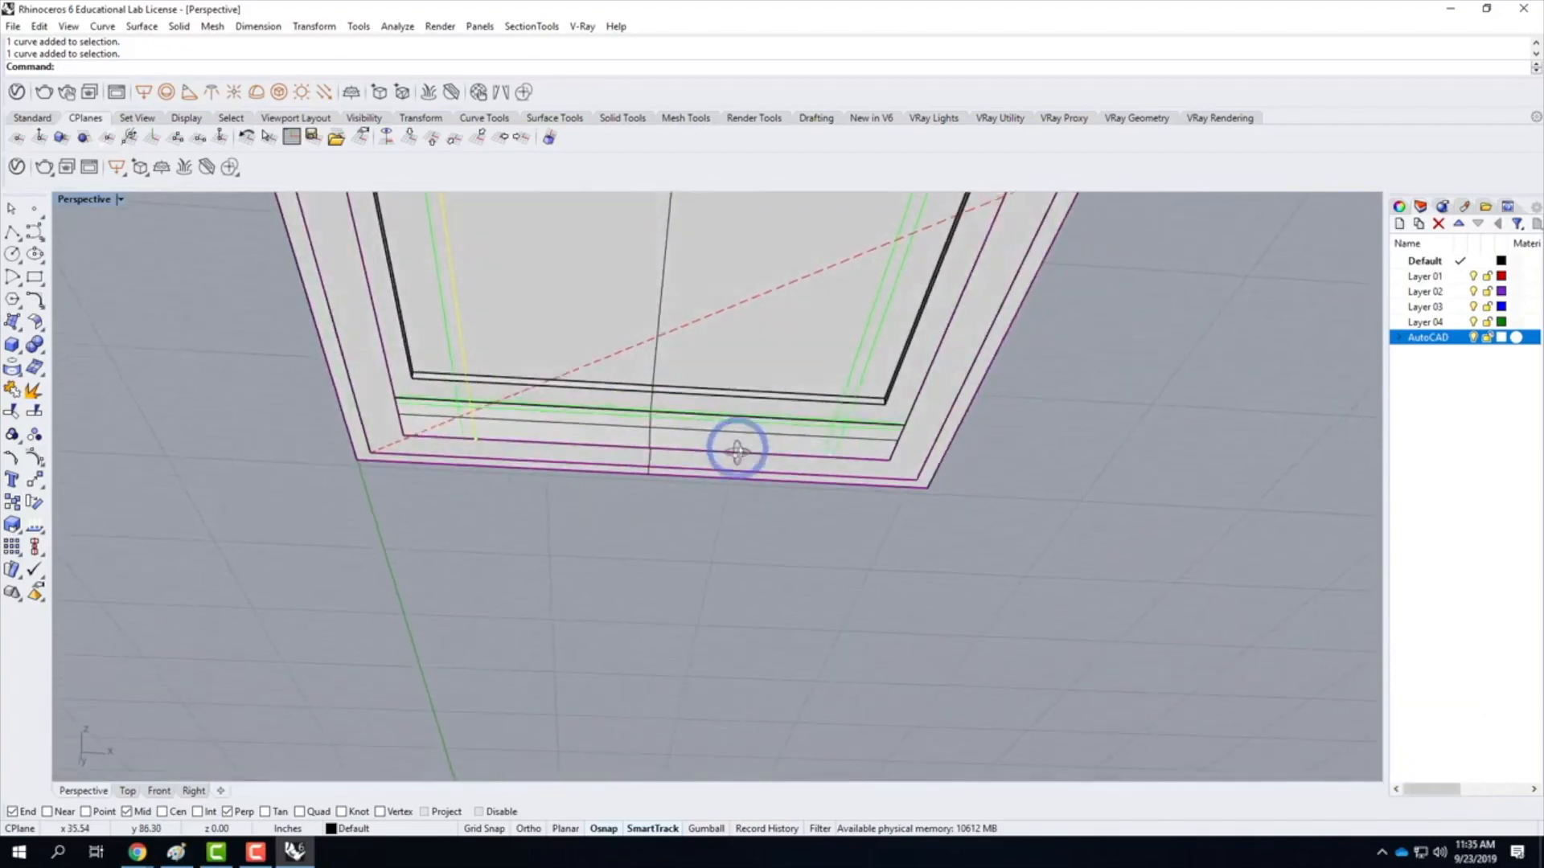
scroll(471, 287, down, 3)
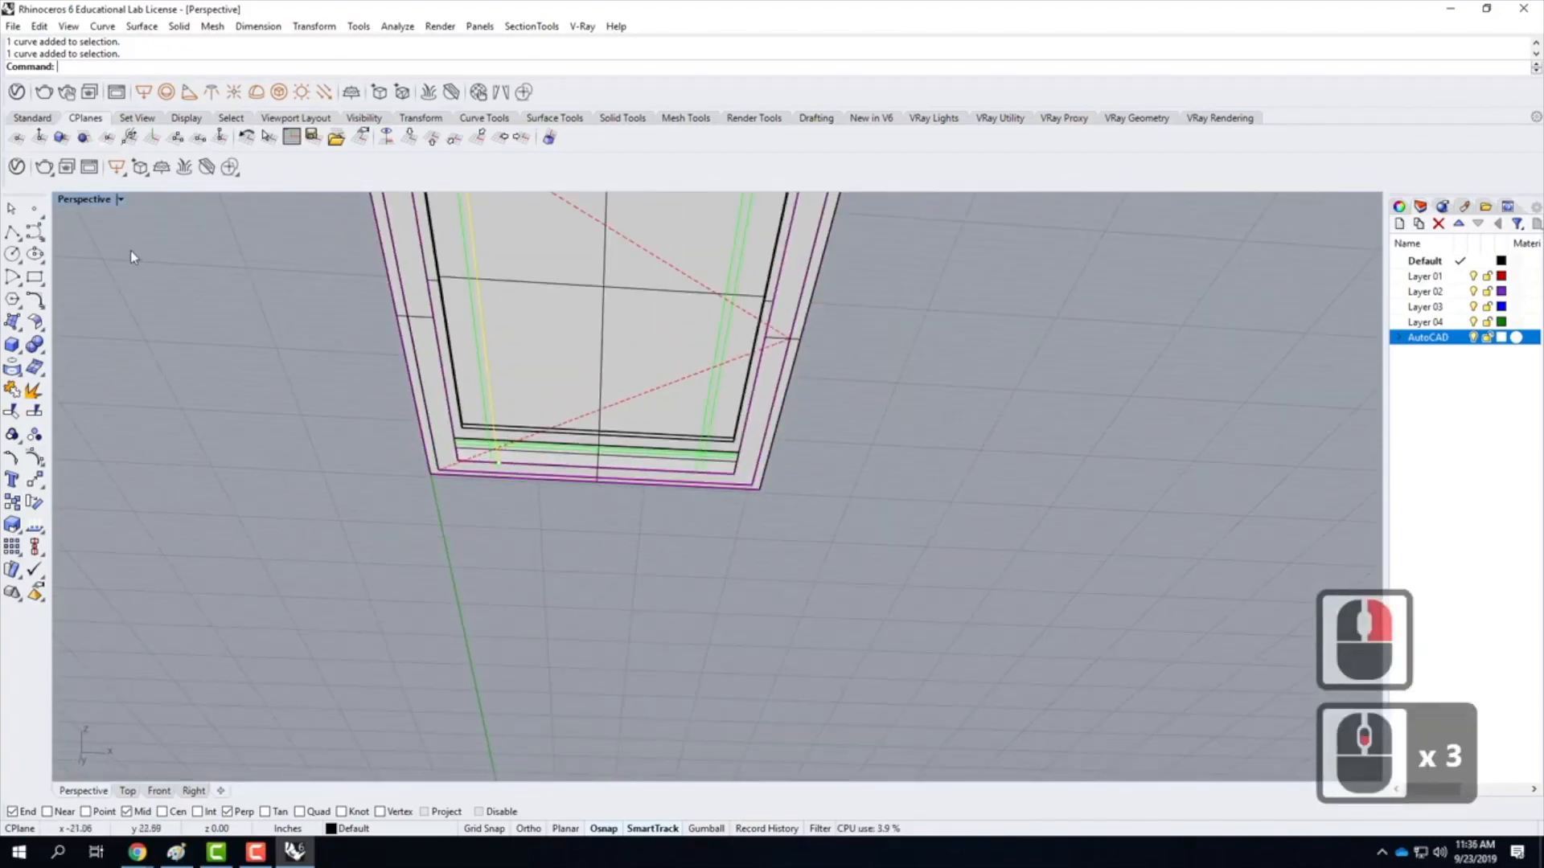
Build a 1" high box over the green lines of the lengthwise grille bar nearest the y-axis side
click(11, 347)
scroll(509, 679, down, 3)
scroll(492, 573, up, 2)
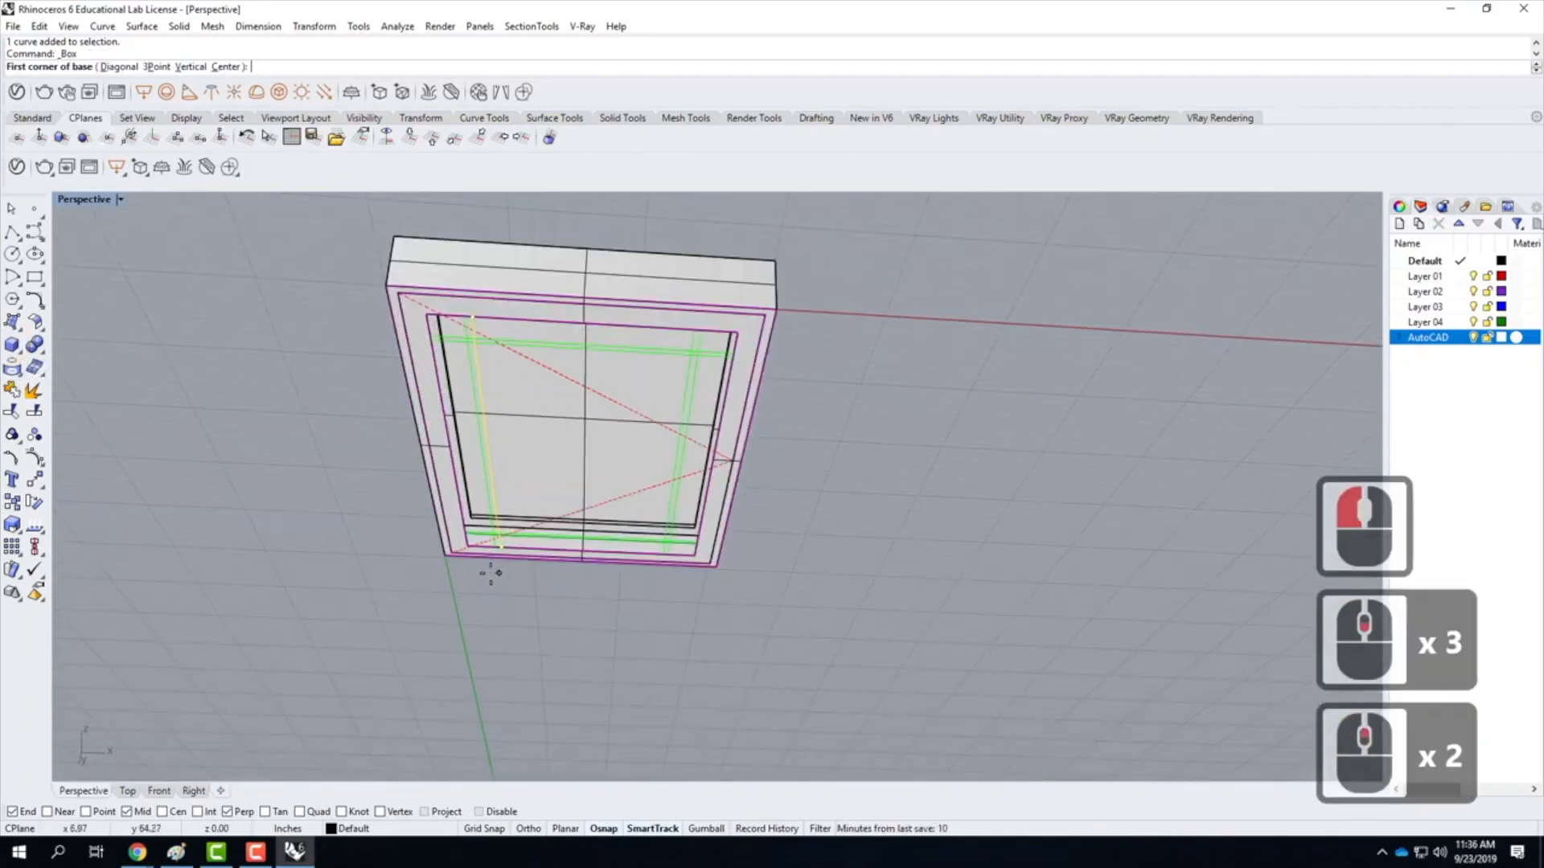
click(492, 544)
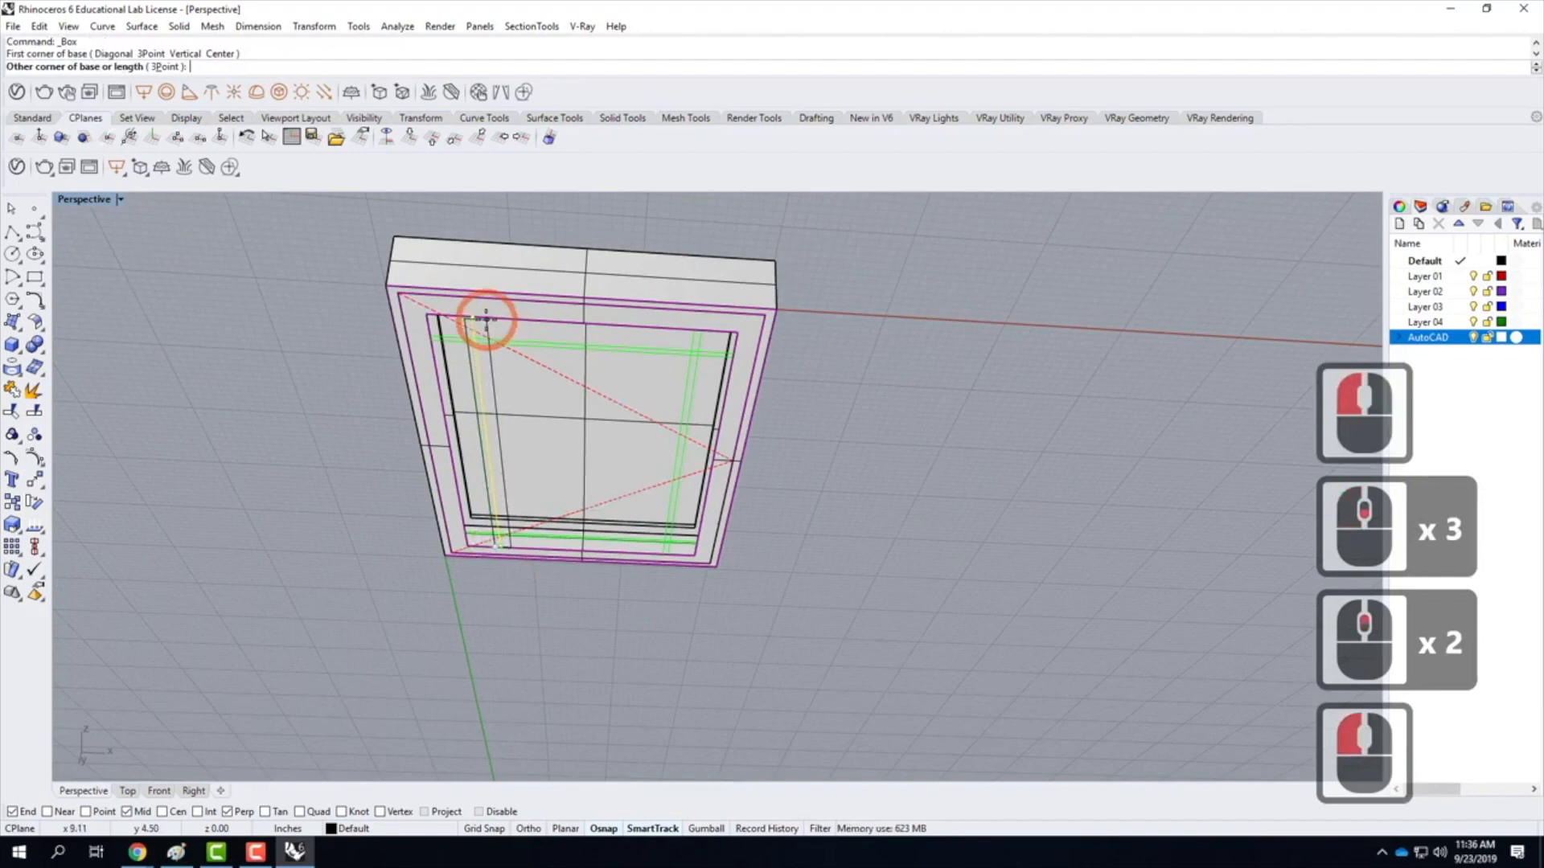
click(475, 312)
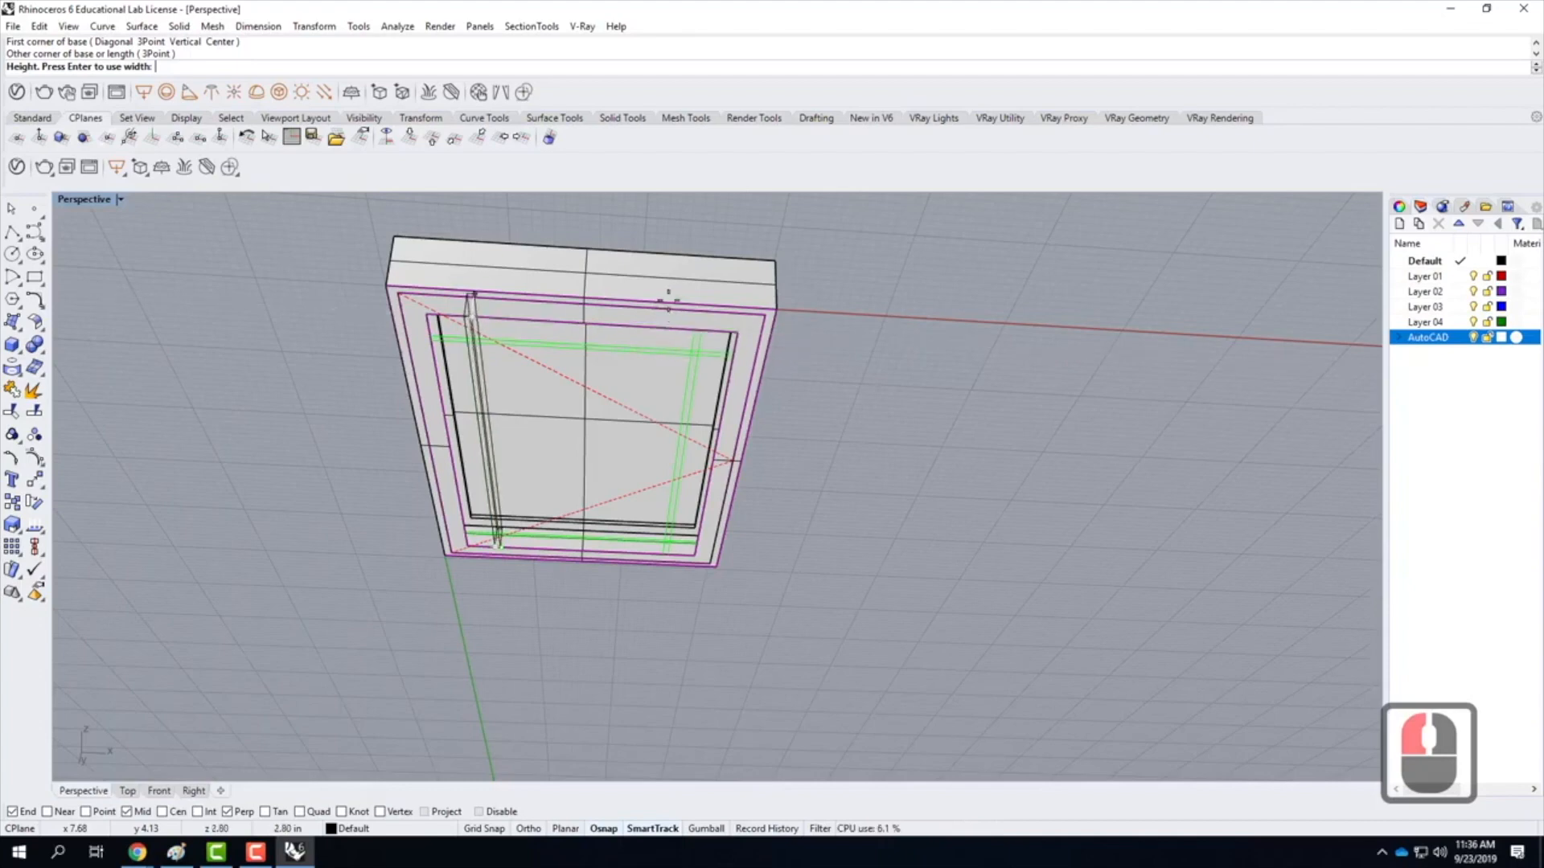
text(1")
key(Return)
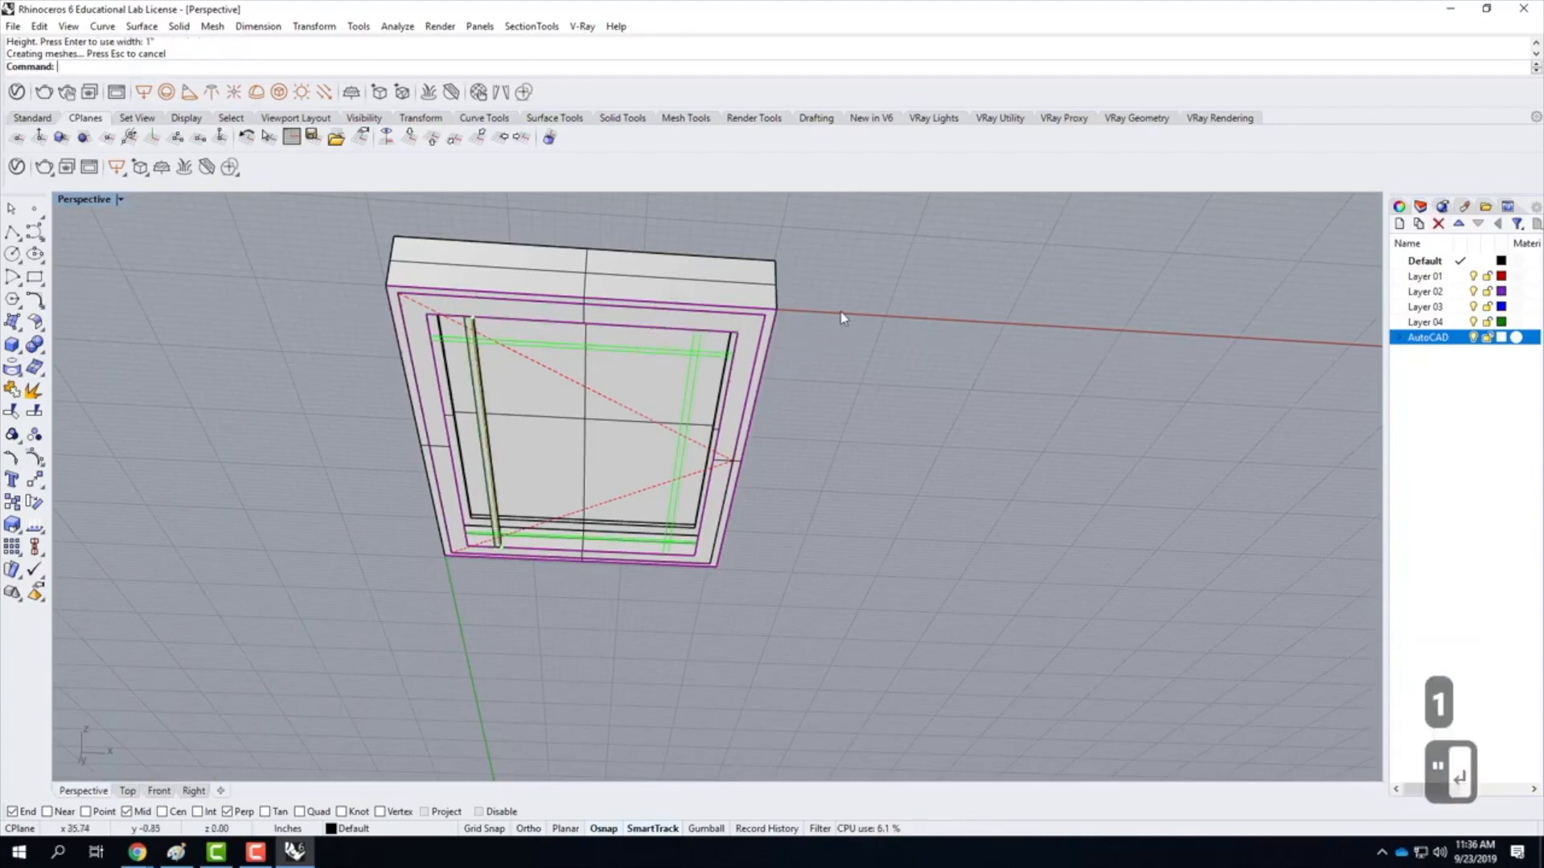
Build a matching 1" high box over the lengthwise grille lines on the opposite side of the window
click(11, 344)
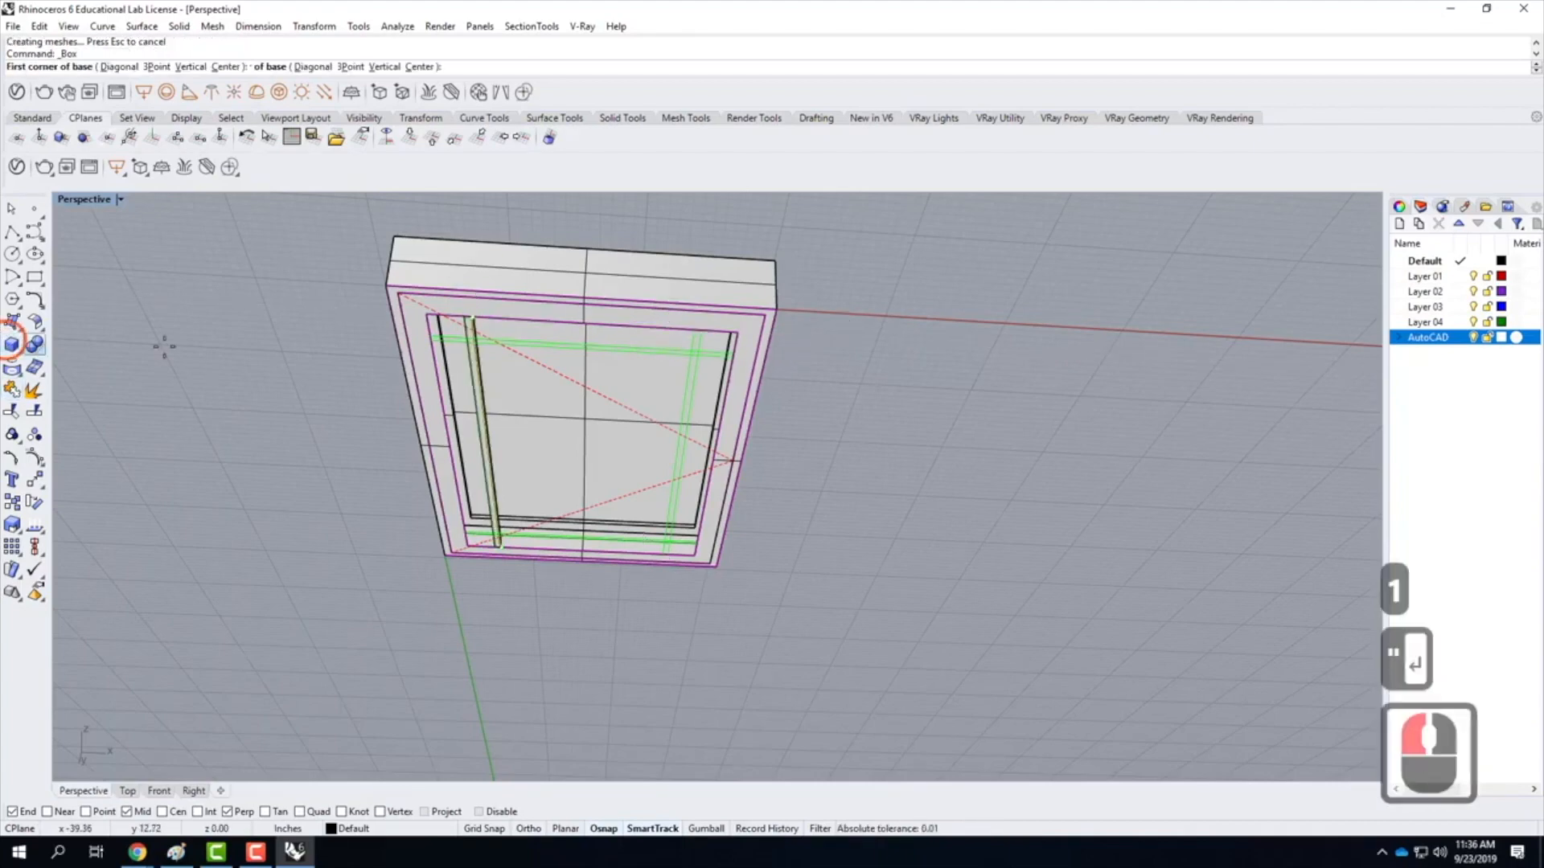
scroll(679, 570, up, 3)
click(674, 561)
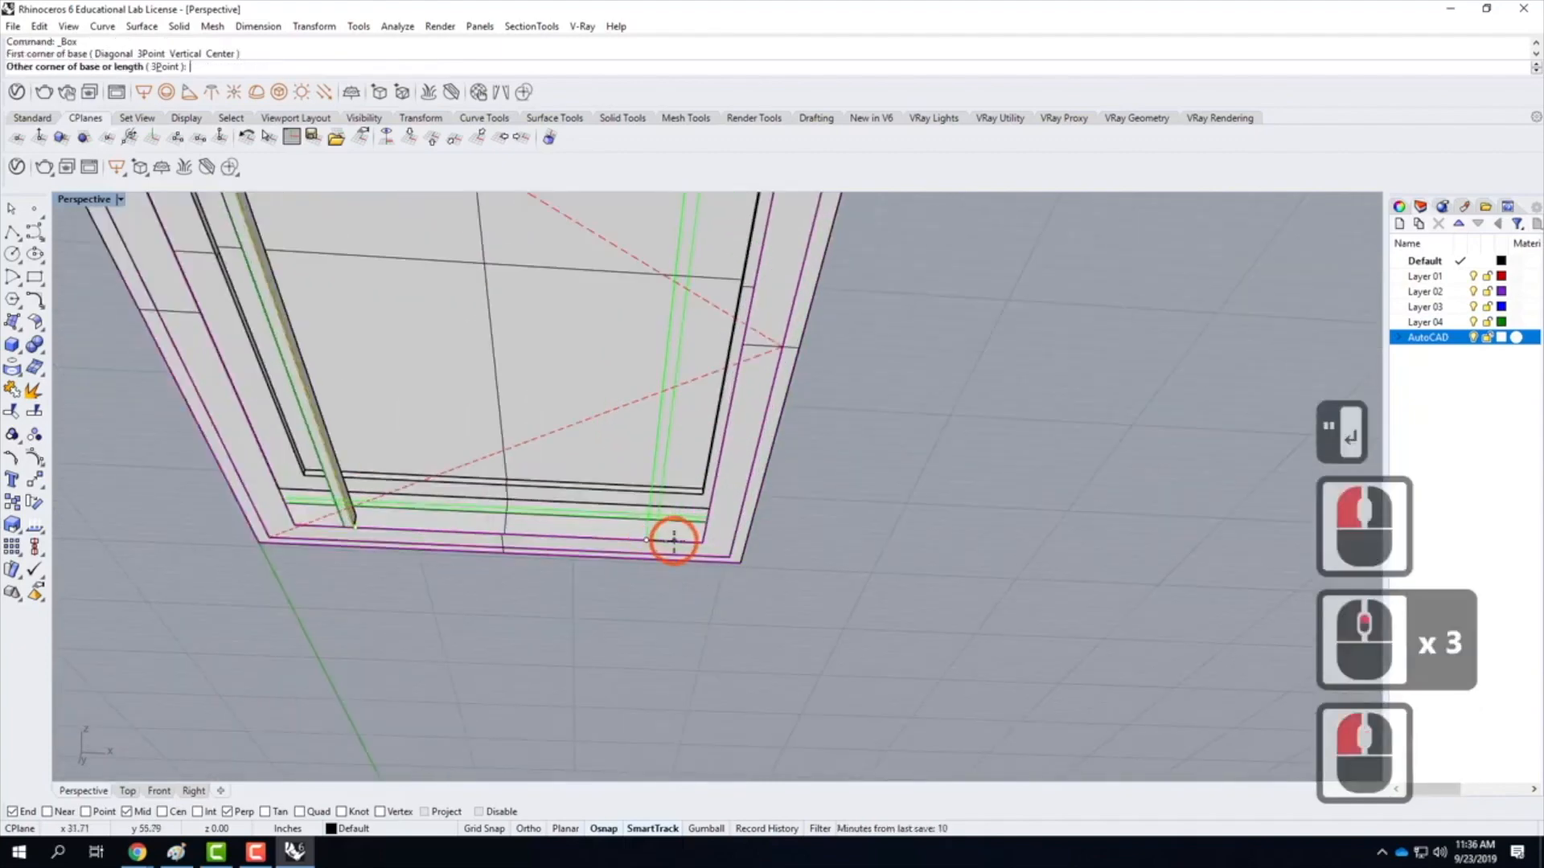
scroll(613, 589, down, 4)
scroll(638, 456, up, 3)
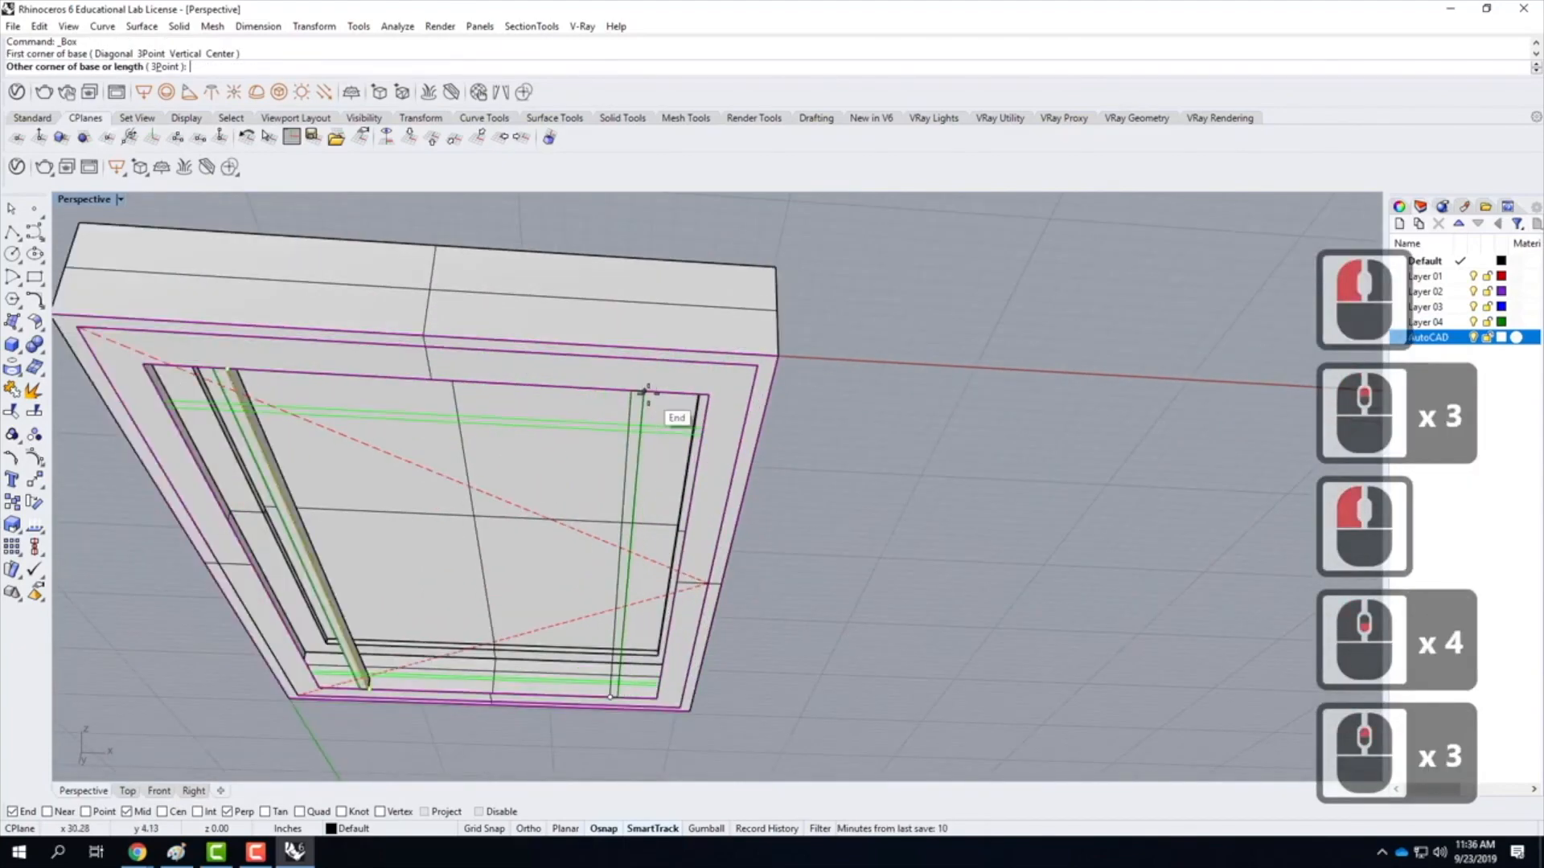
click(646, 392)
text(1)
key(Return)
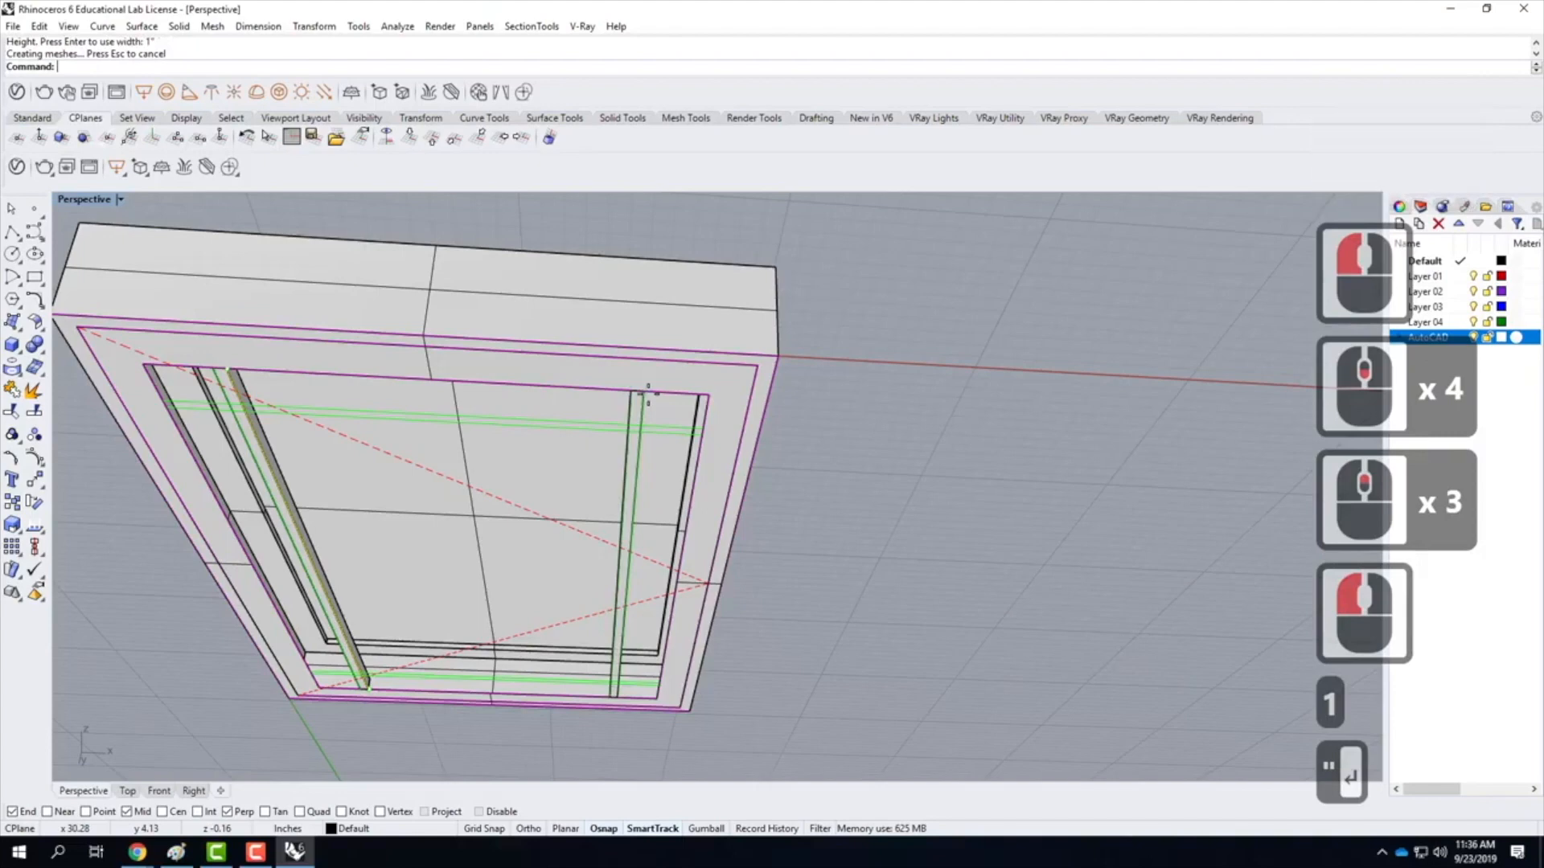
Build a 1" high box over the crosswise grille lines at the window end nearest the x-axis
right_click(182, 397)
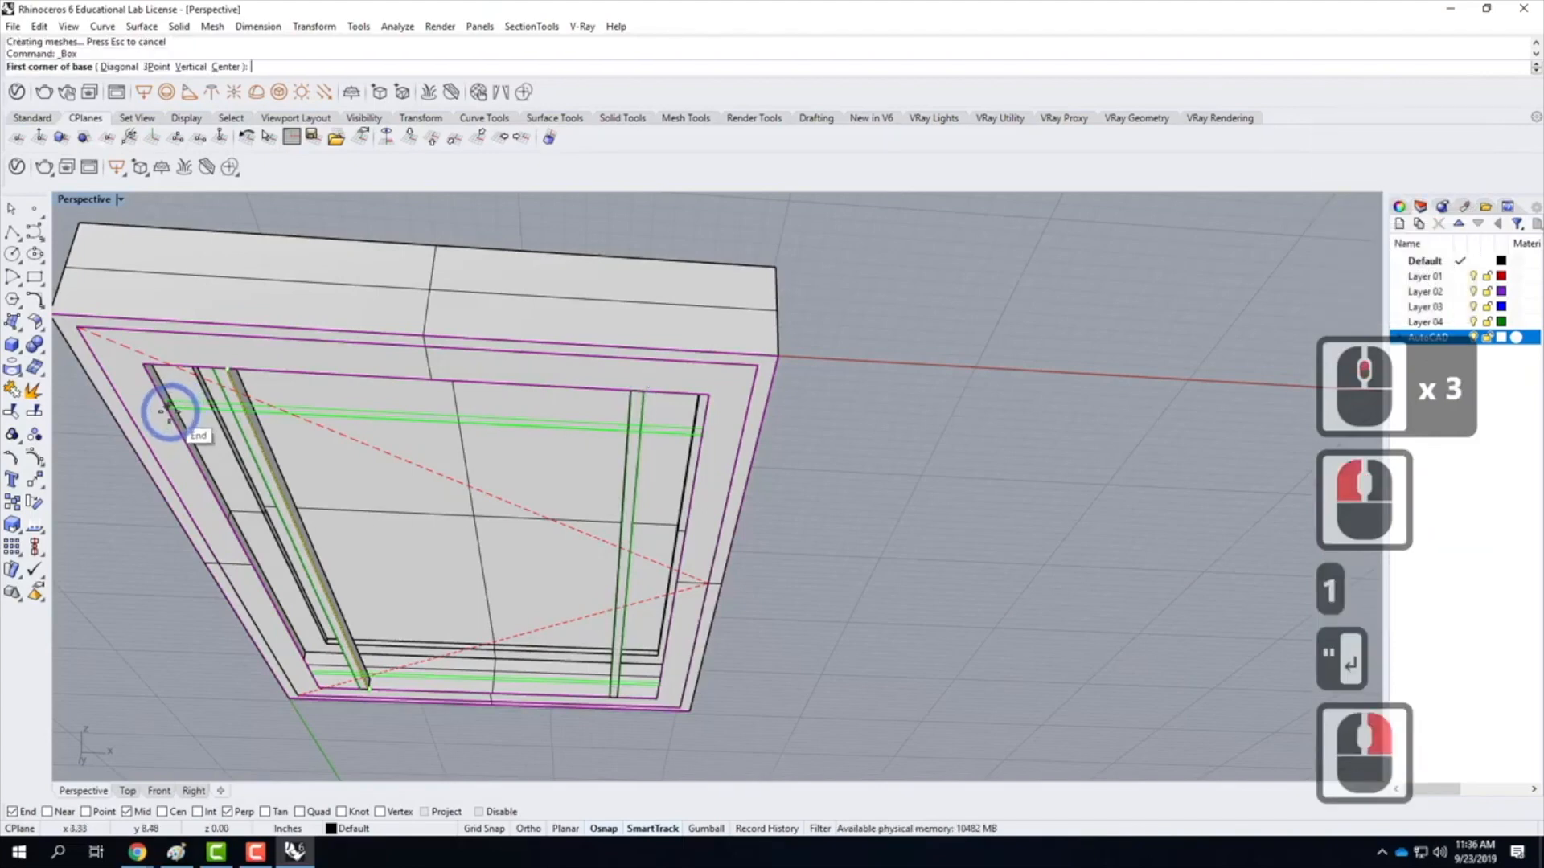
click(705, 422)
click(698, 410)
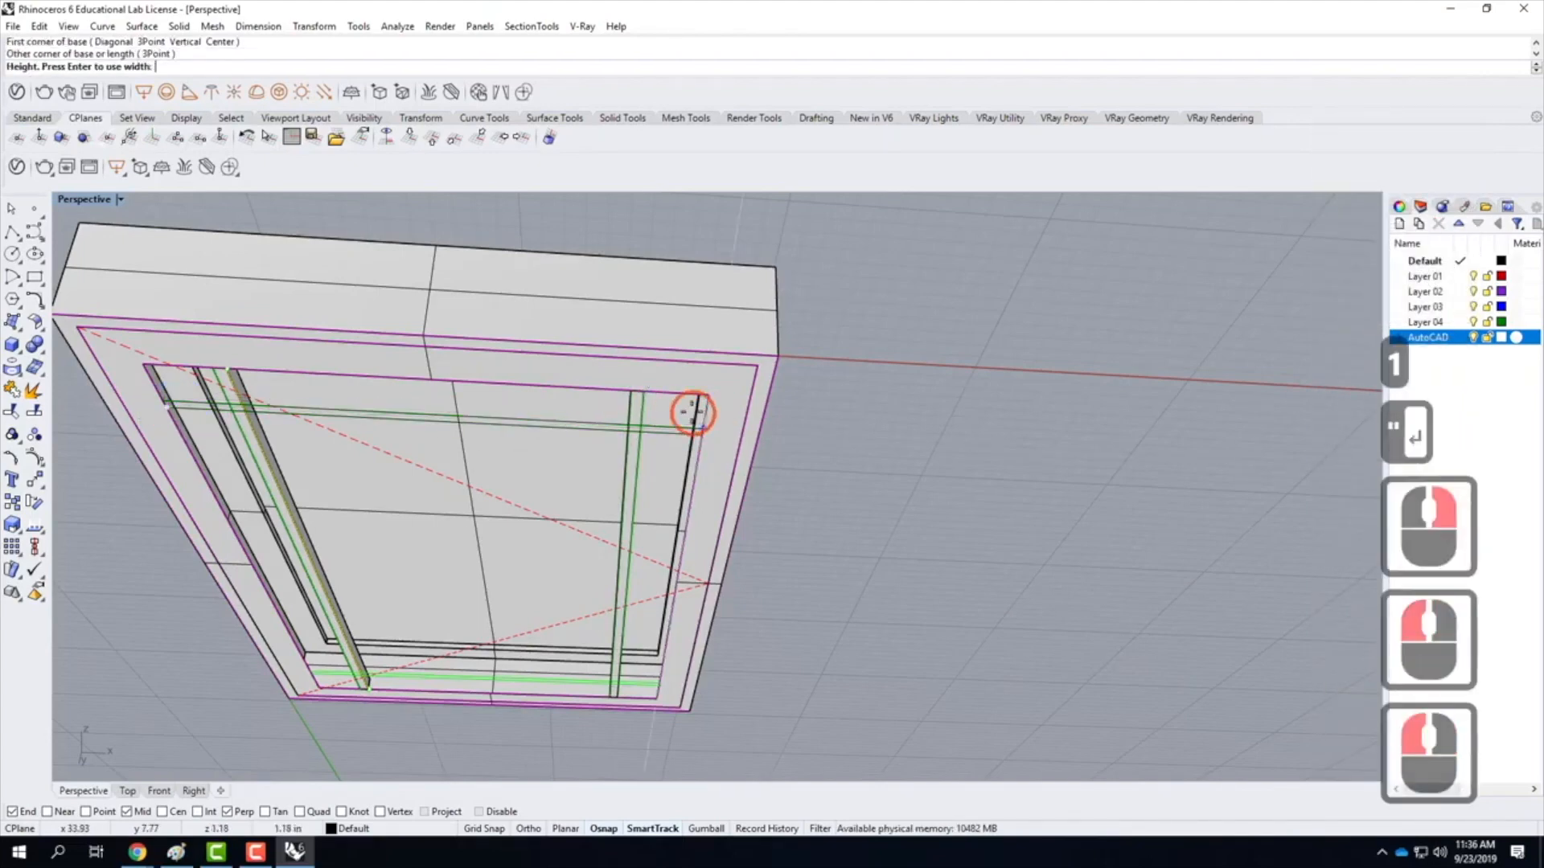
text(1)
key(Return)
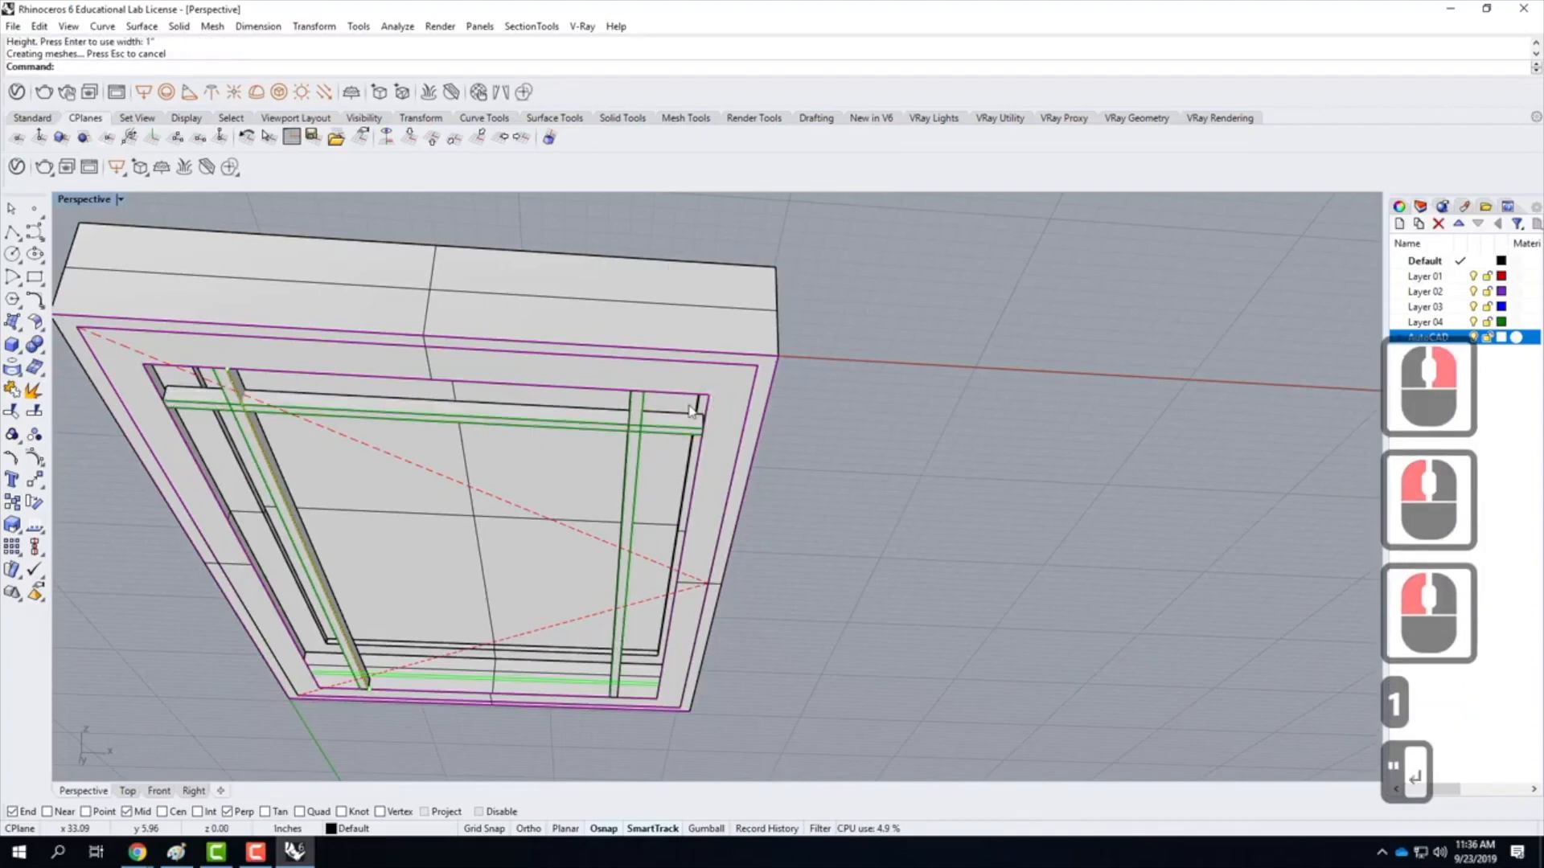
right_click(338, 679)
scroll(265, 668, up, 3)
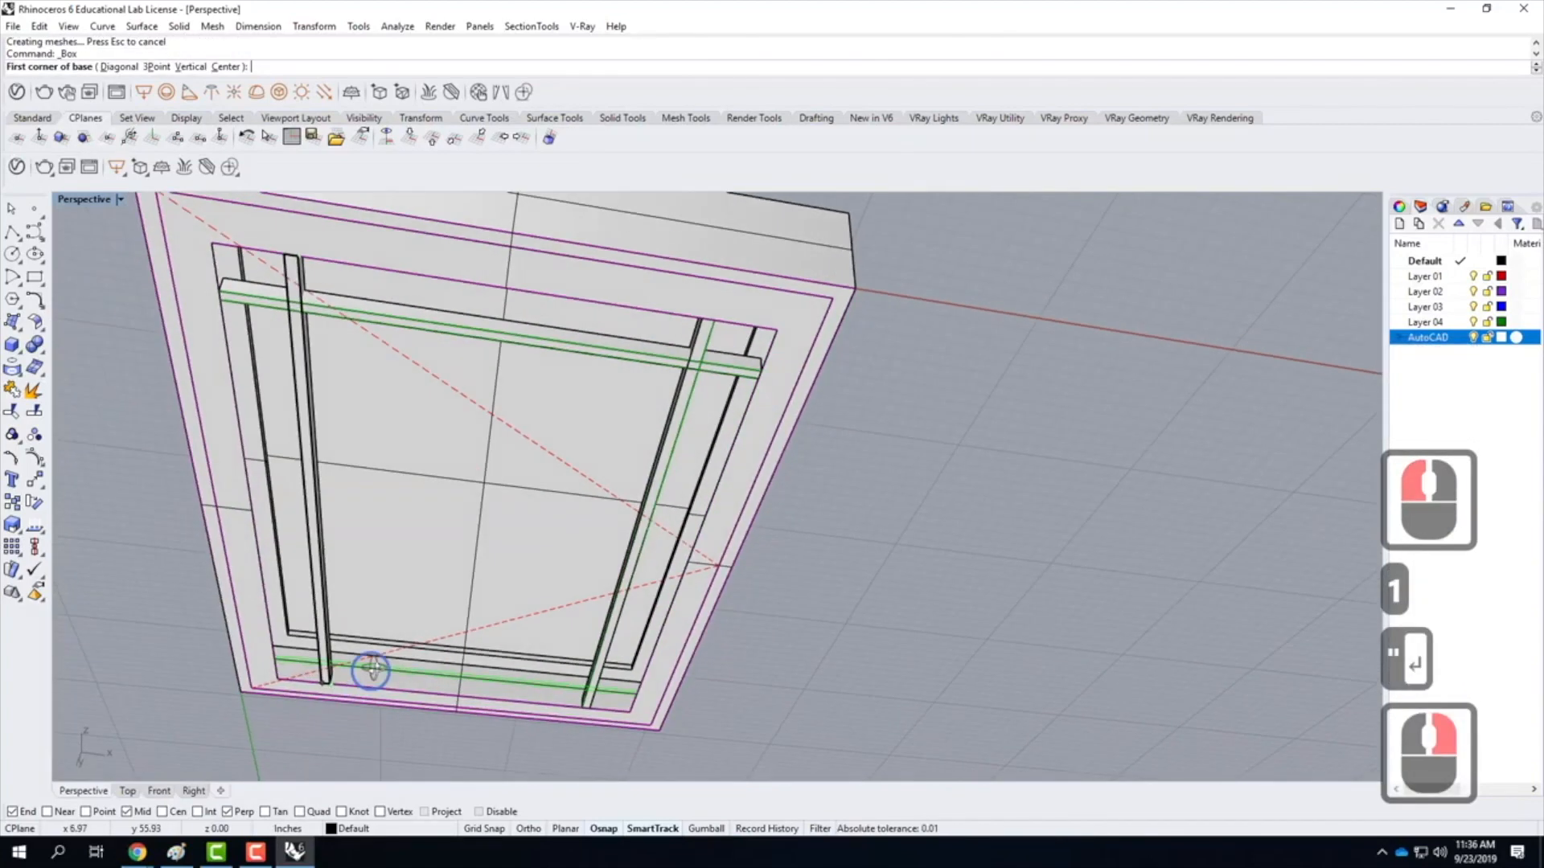
click(257, 663)
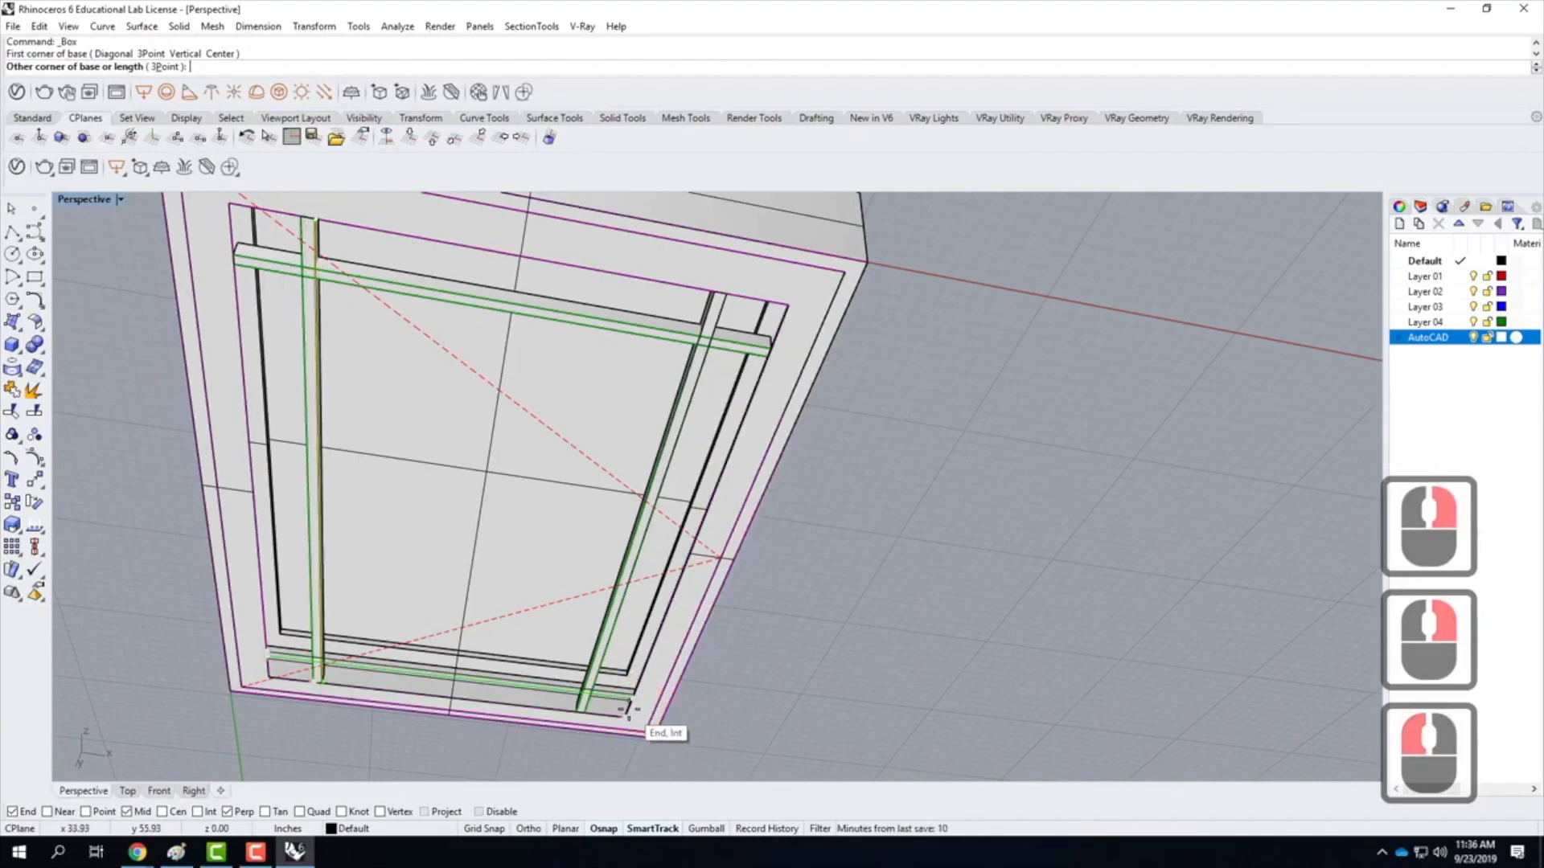
click(629, 706)
key(Escape)
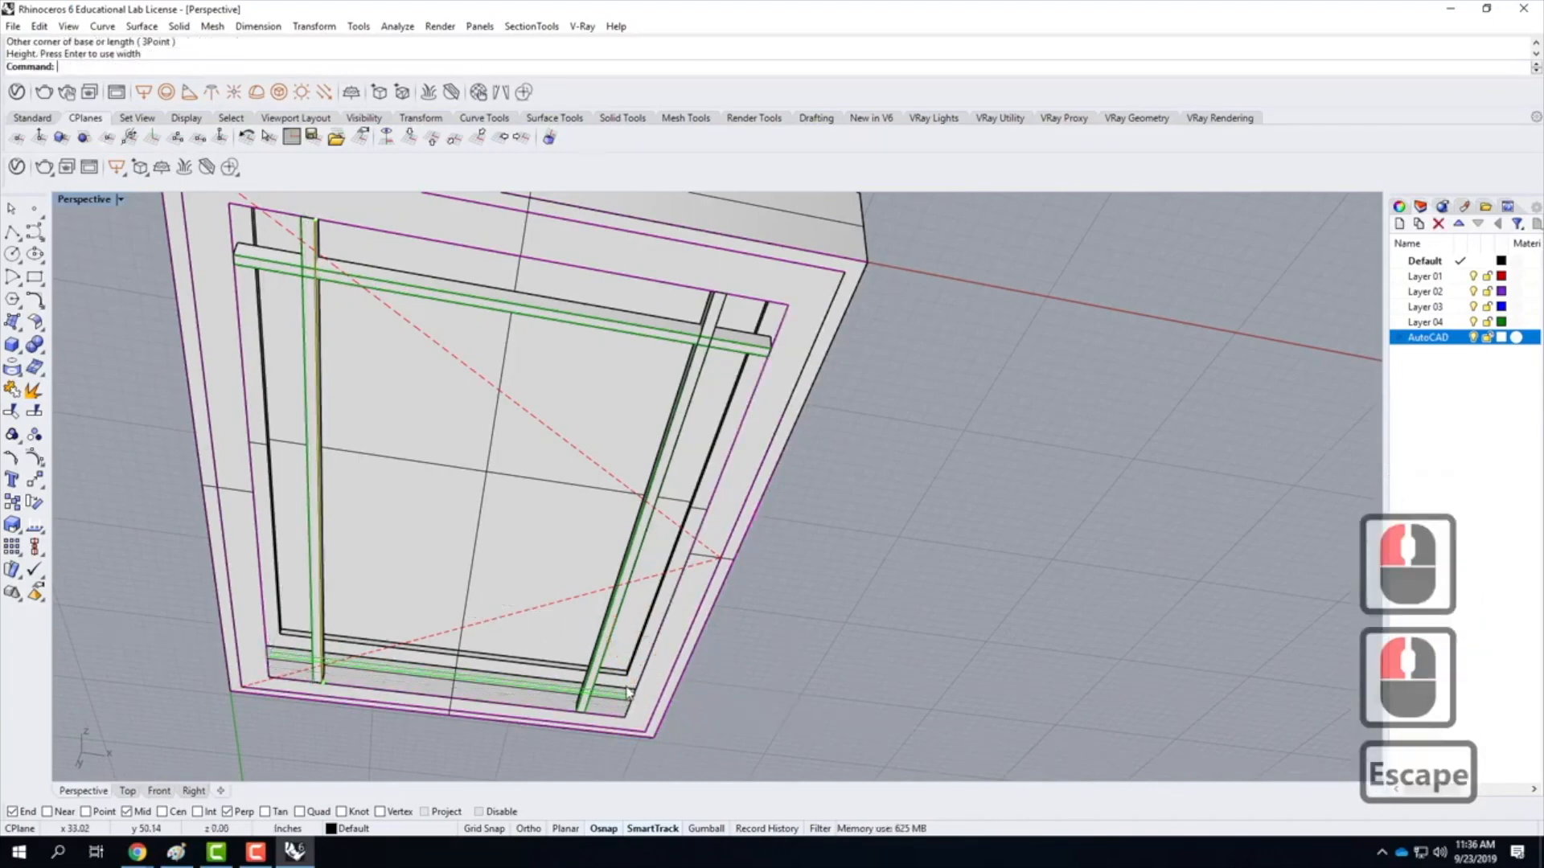
Build a 1" high box over the crosswise grille lines at the window end farthest from the x-axis
scroll(628, 693, up, 5)
right_click(641, 689)
click(640, 689)
scroll(644, 690, up, 3)
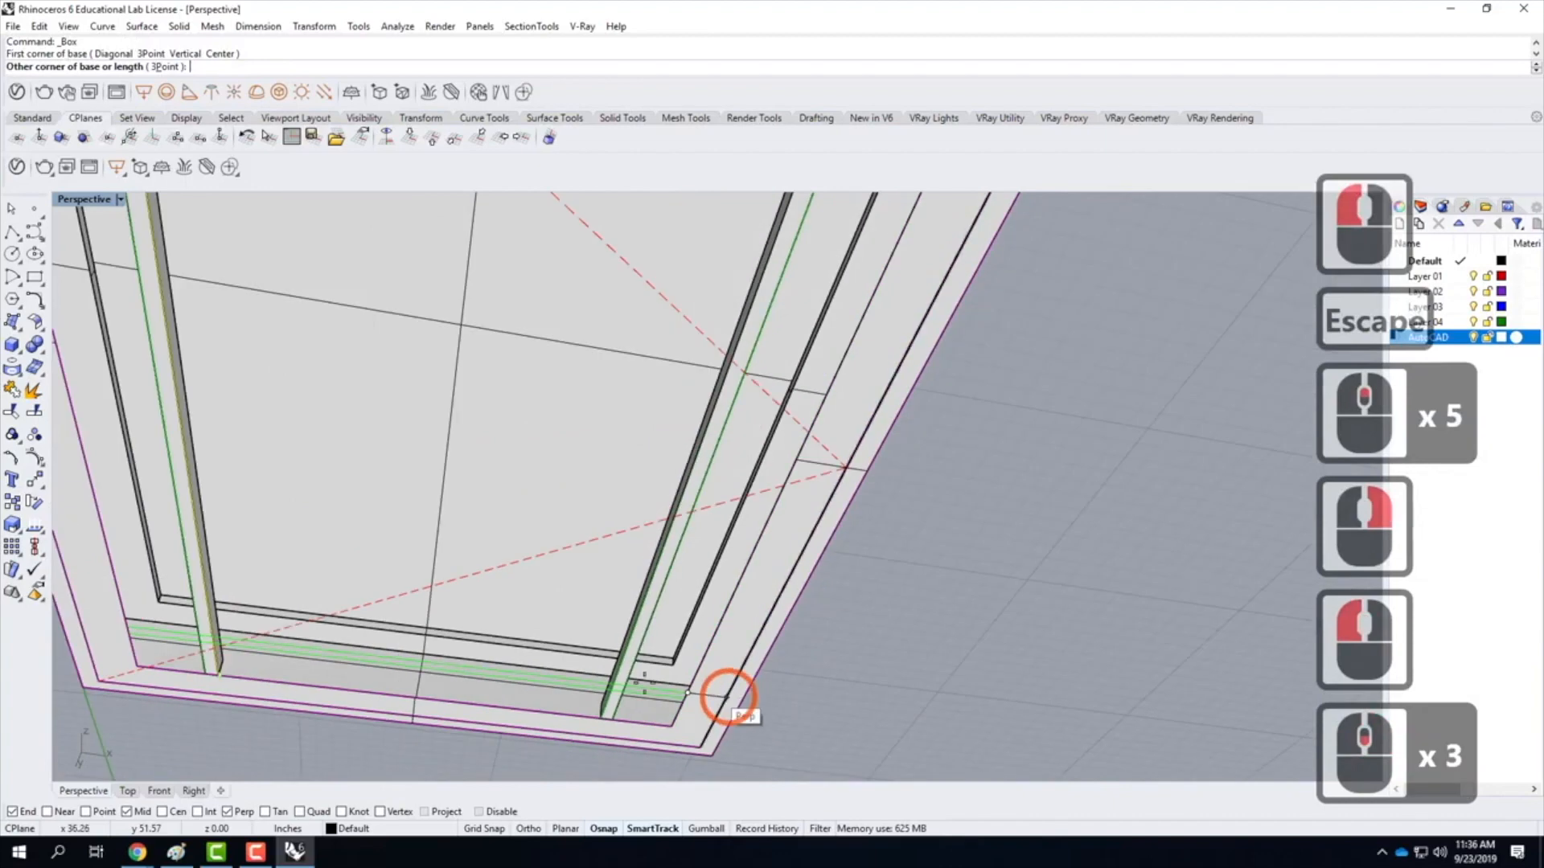
scroll(145, 644, up, 1)
click(128, 625)
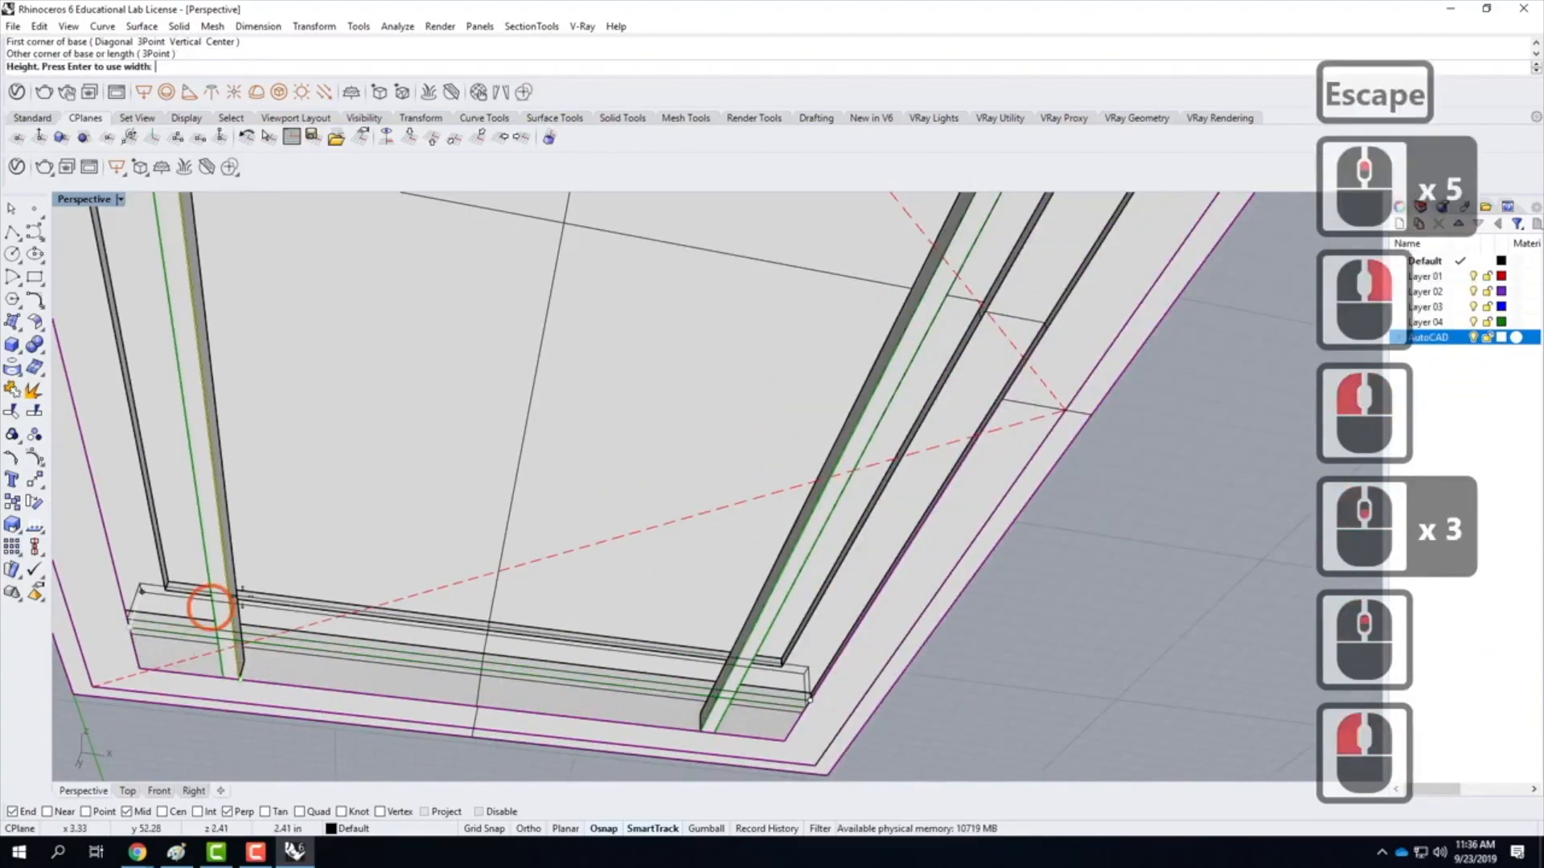
text(1)
key(Return)
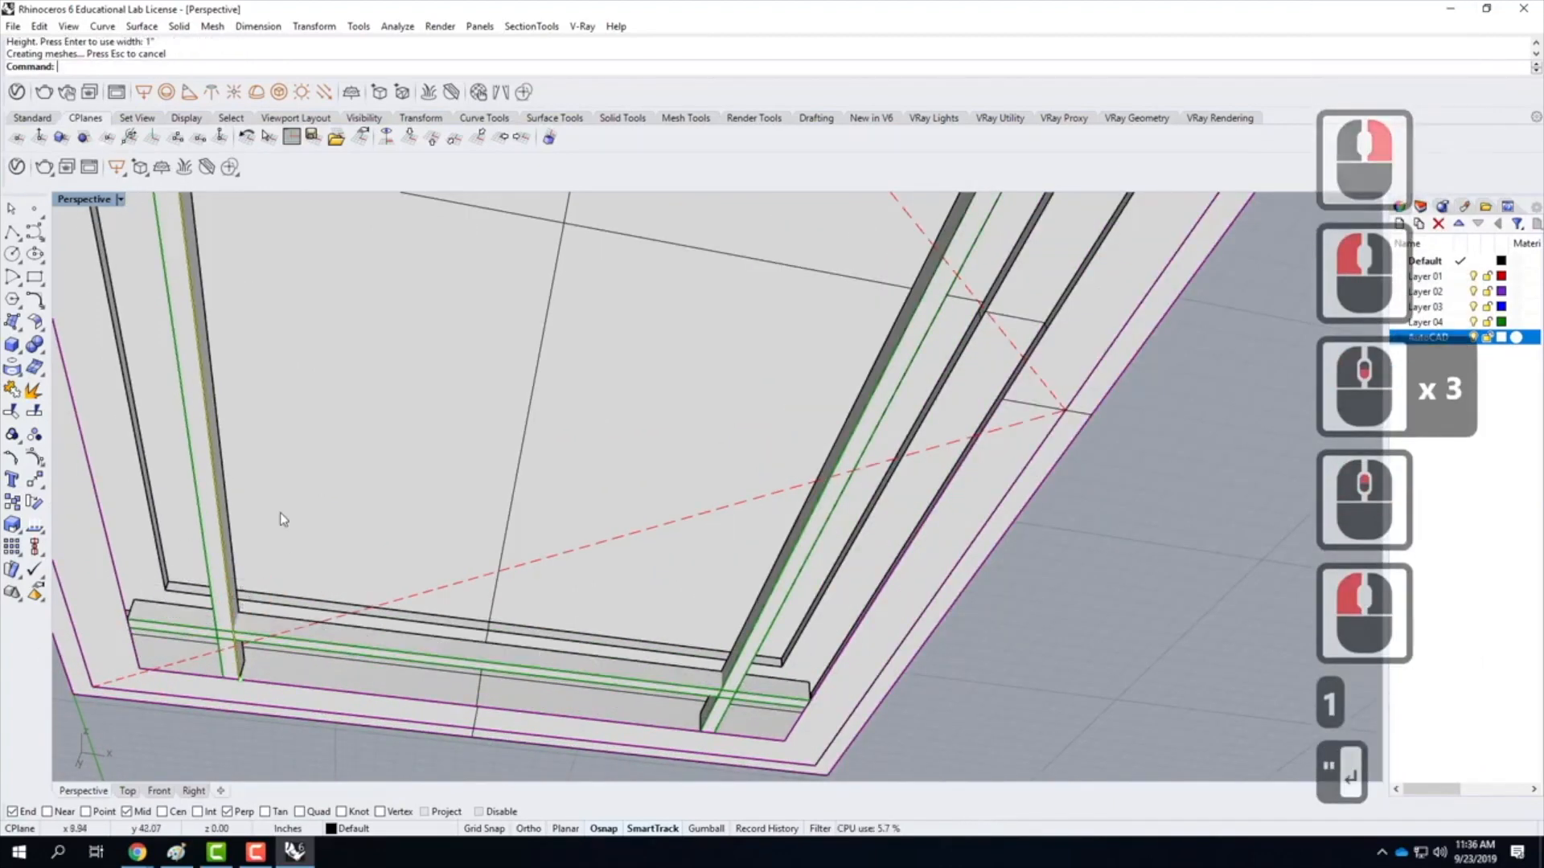
Move all four grille bars vertically so their mid-height aligns with the glass's mid-thickness, using Ghosted display to find the snap point
click(258, 619)
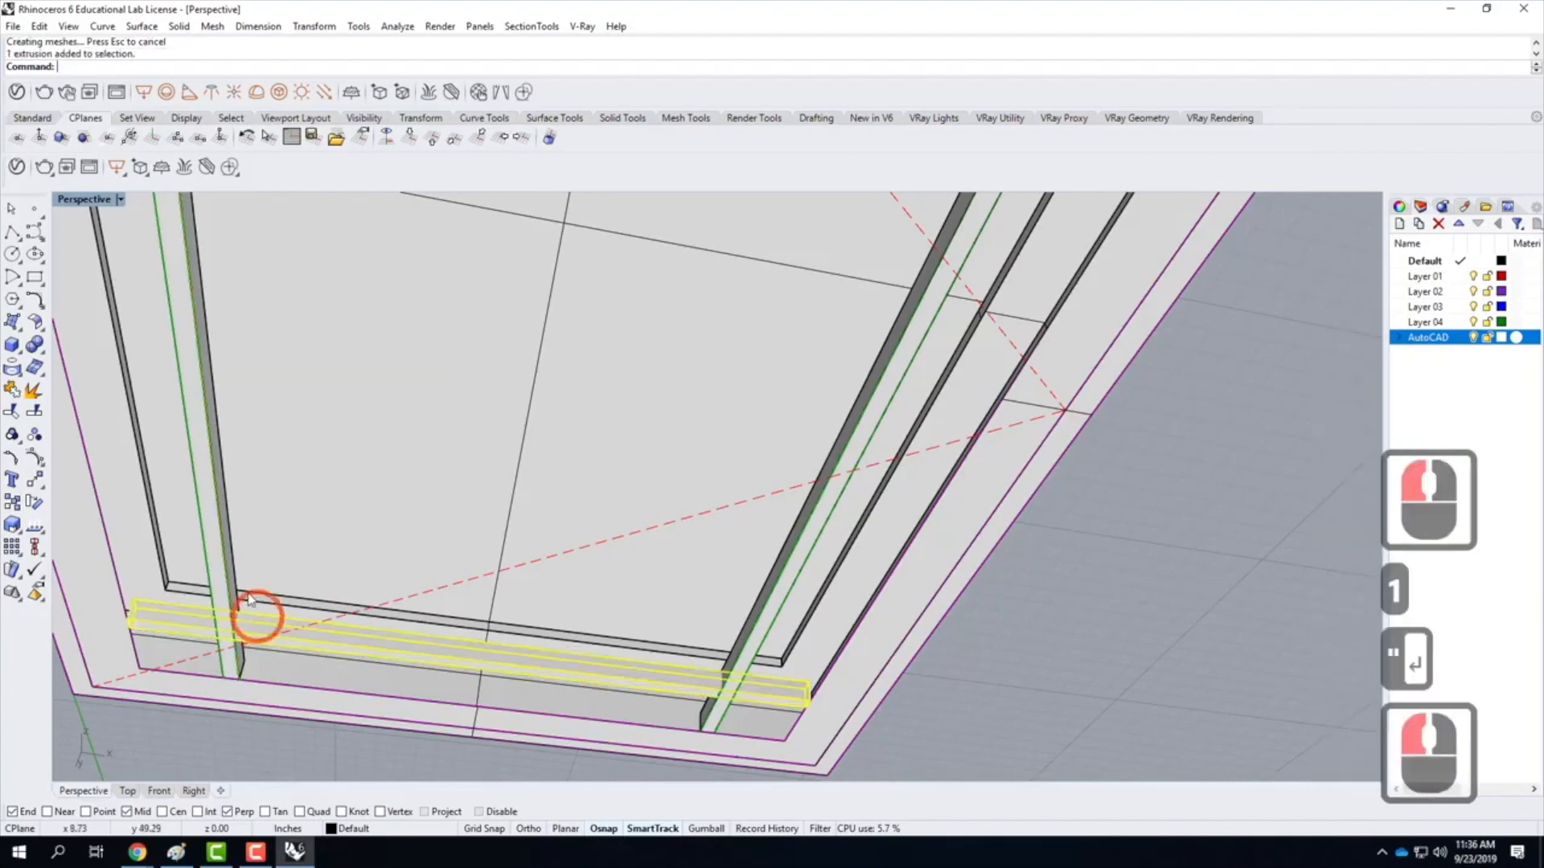
shift+click(231, 574)
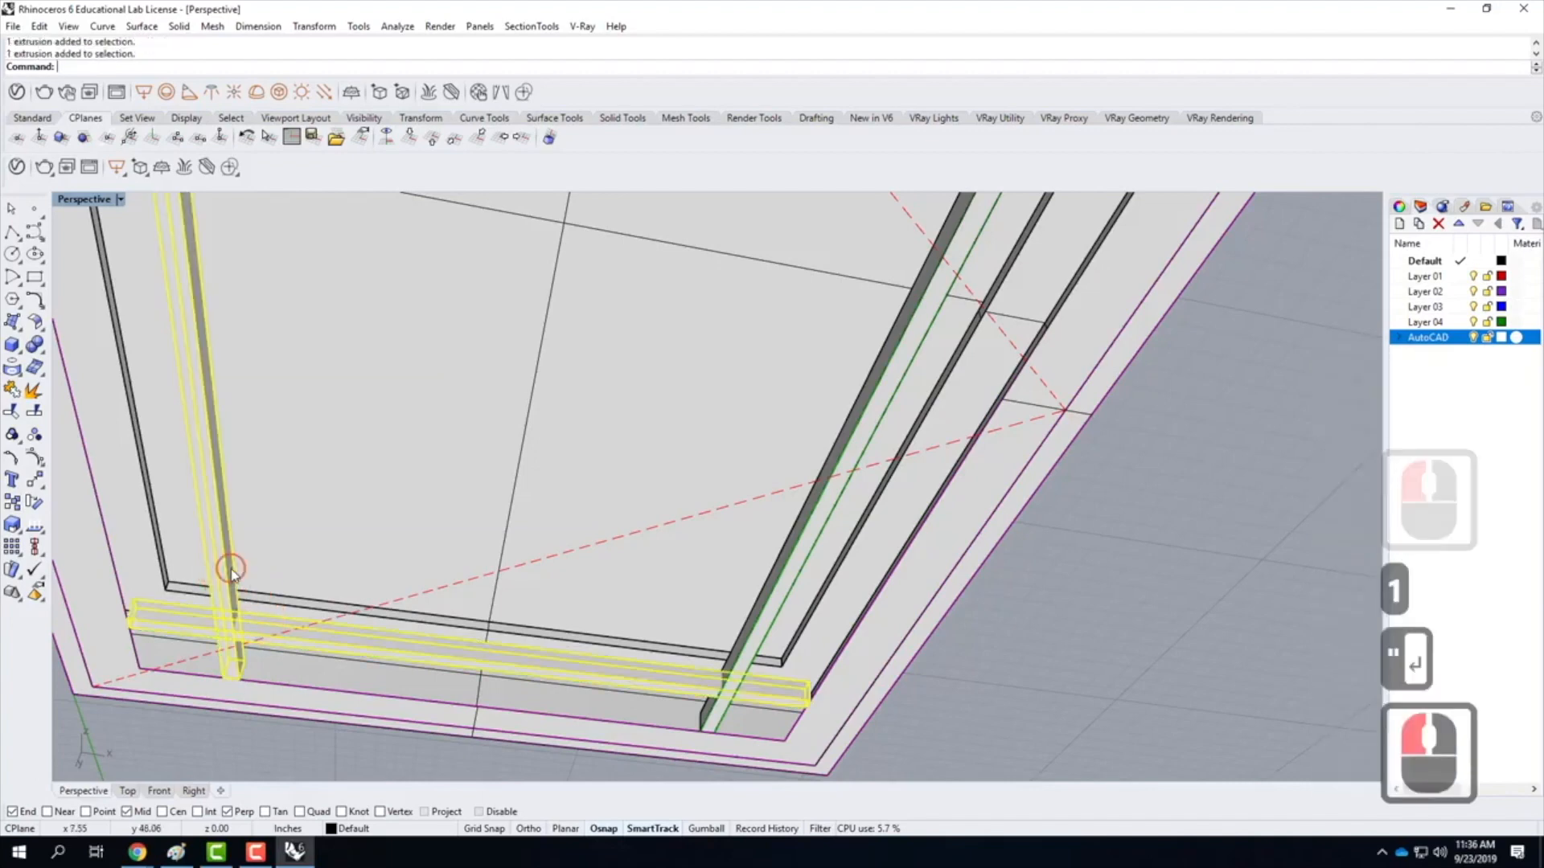
shift+click(865, 402)
scroll(800, 680, down, 3)
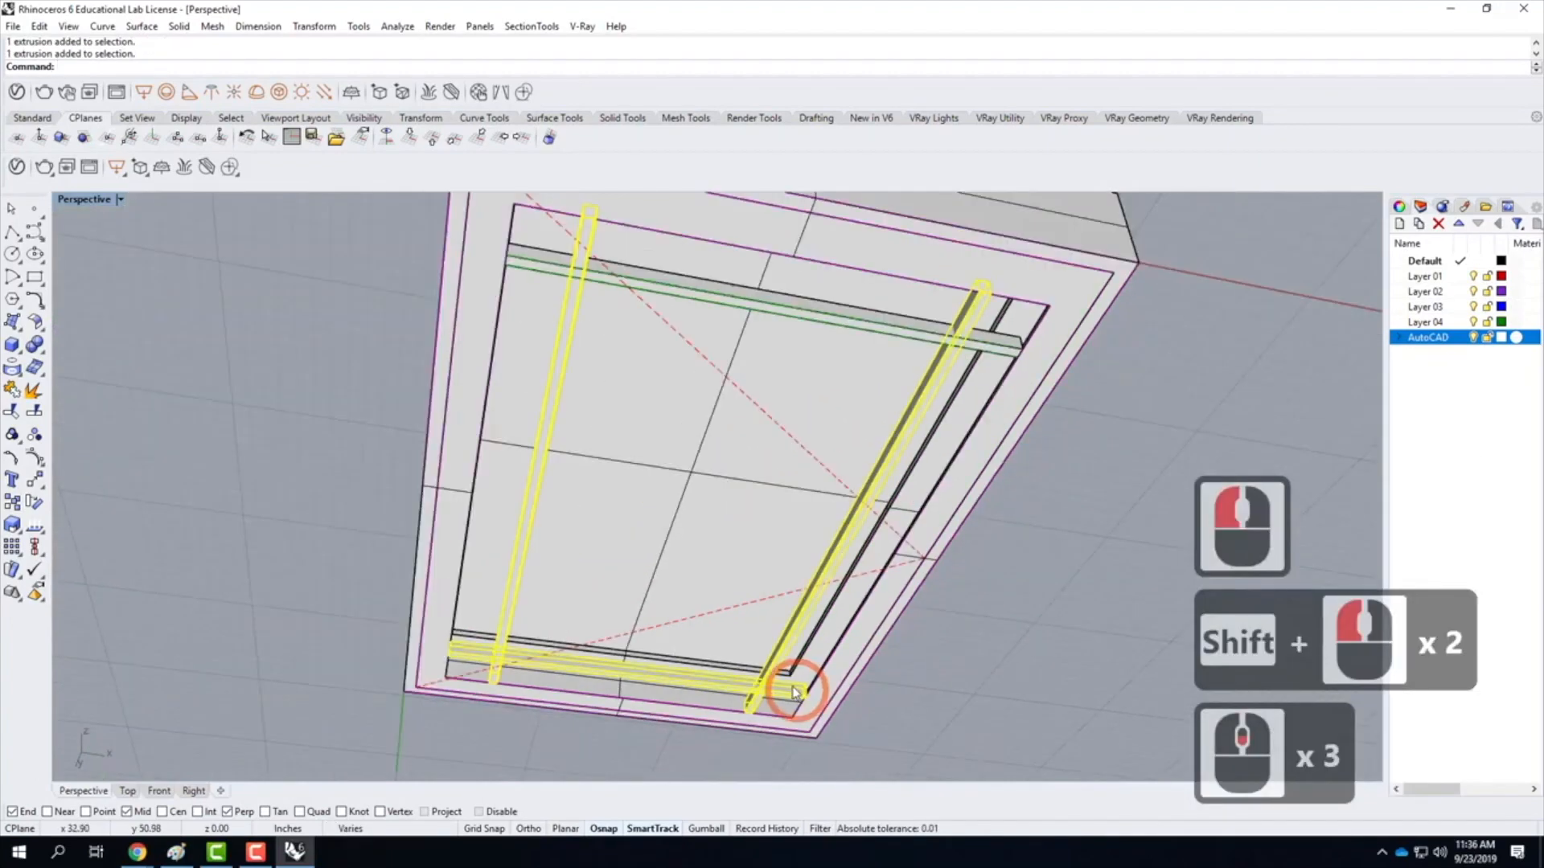
shift+click(744, 294)
right_drag(737, 282, 919, 521)
scroll(755, 432, up, 4)
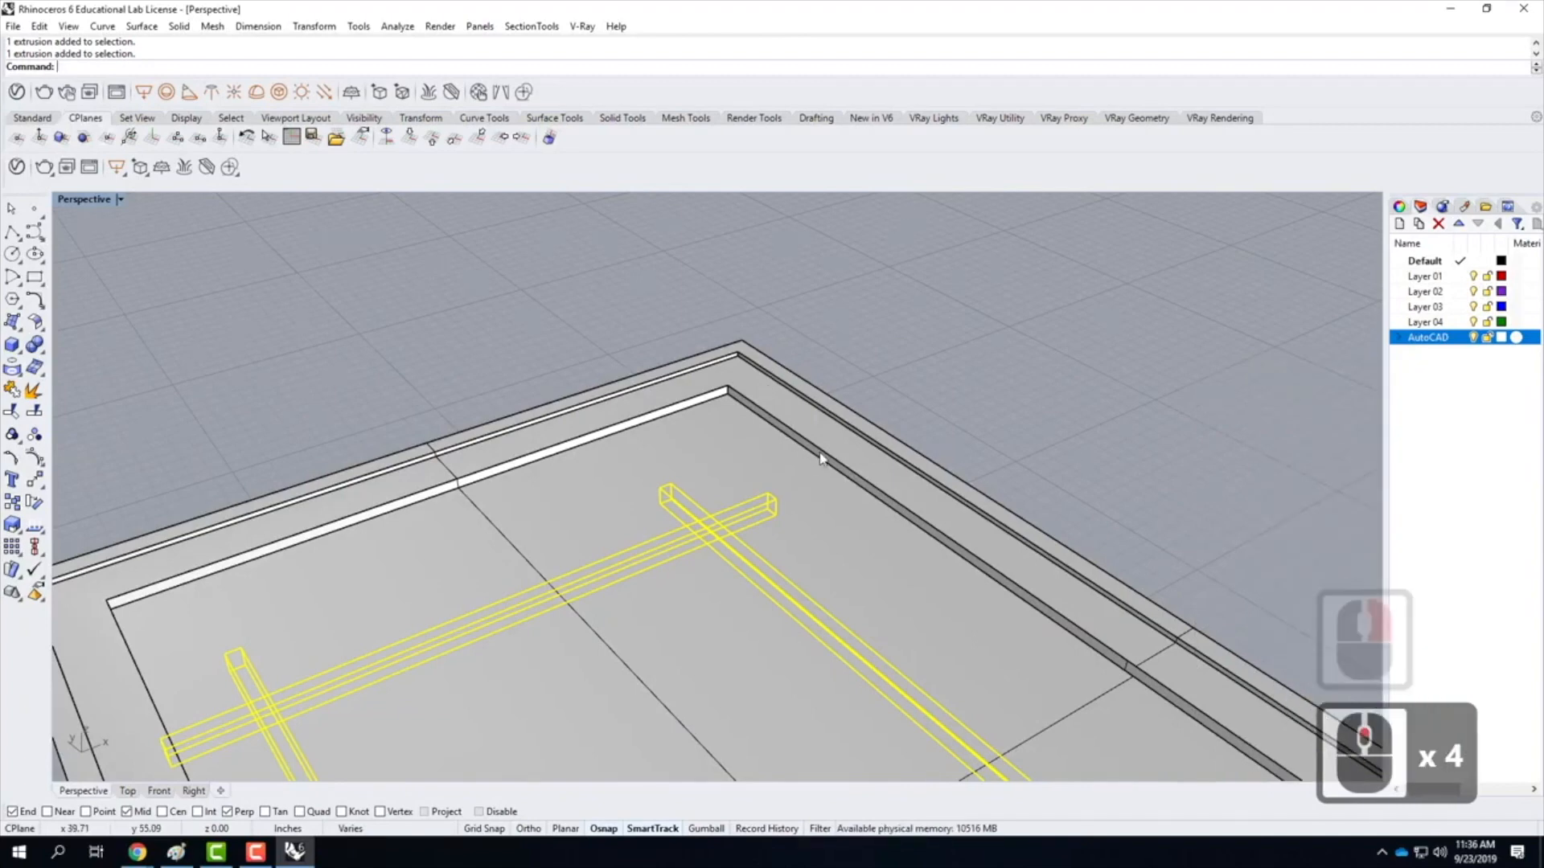
text(move)
key(Return)
text(v)
key(Return)
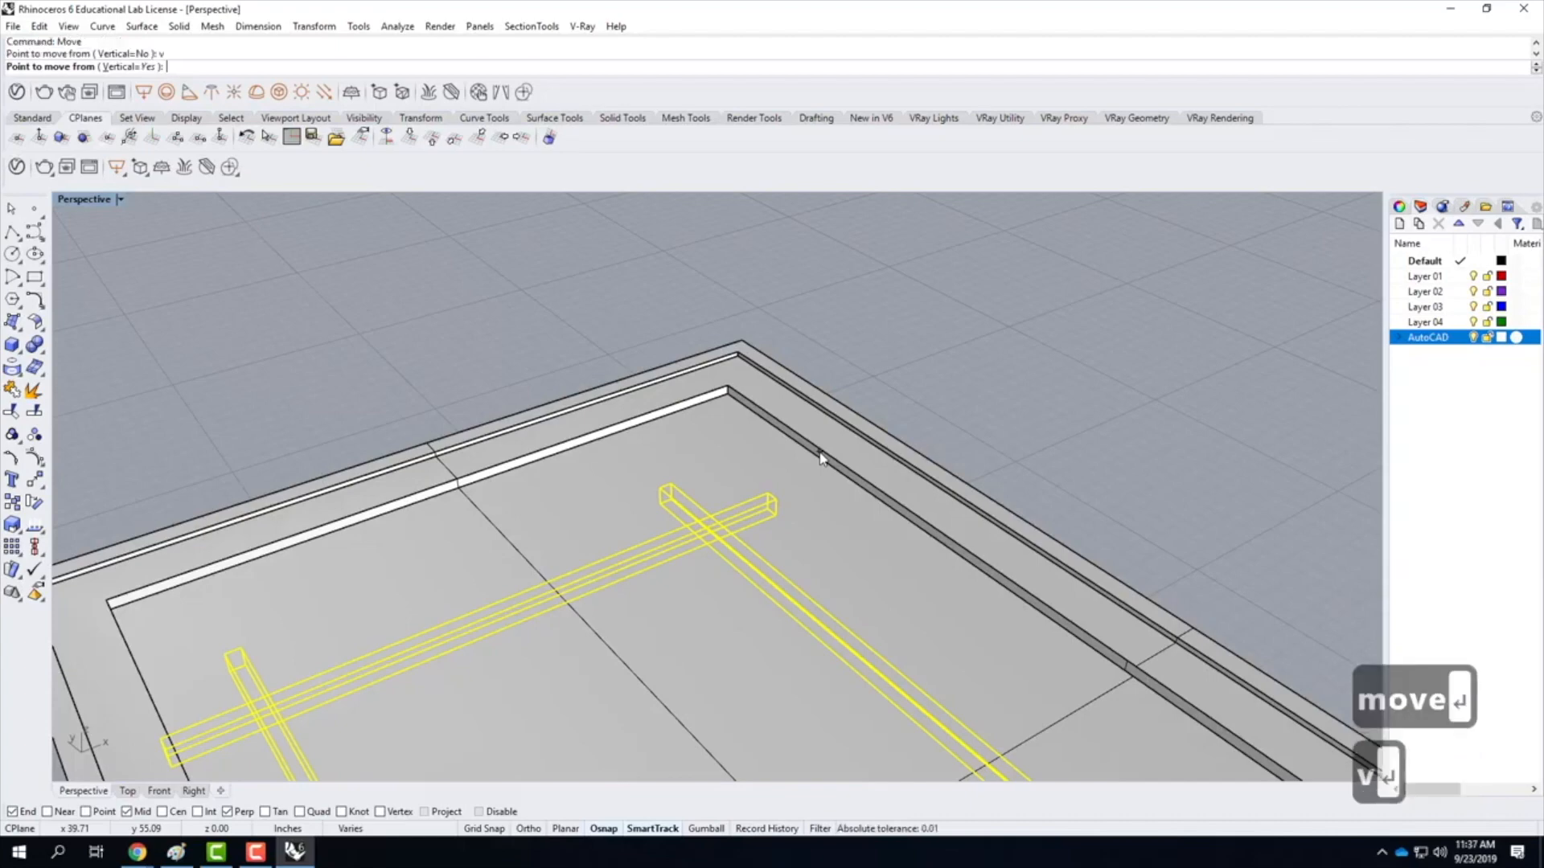
scroll(721, 508, up, 6)
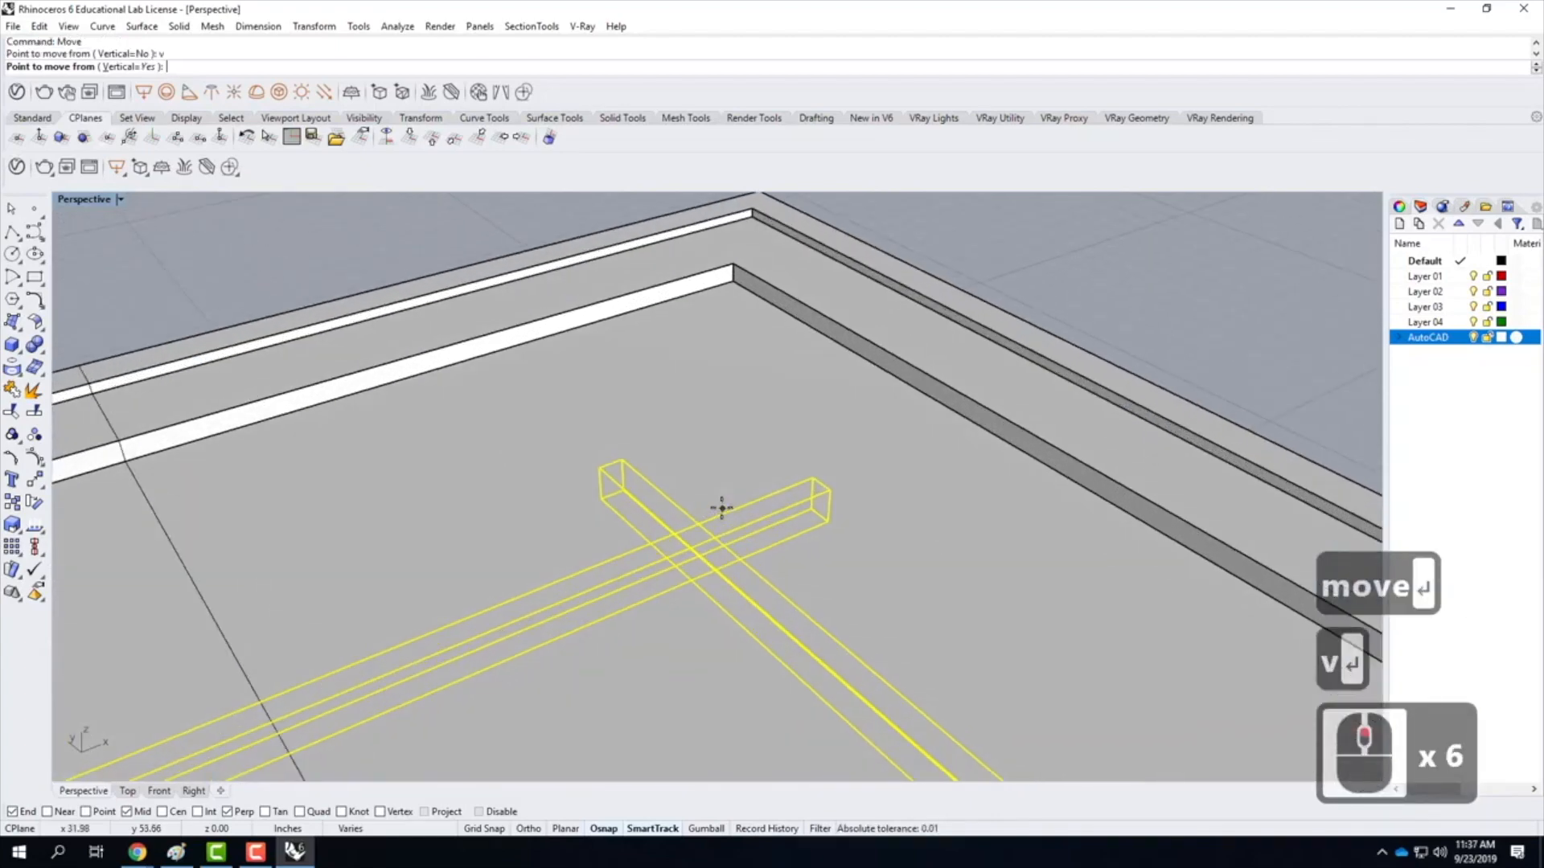
click(625, 474)
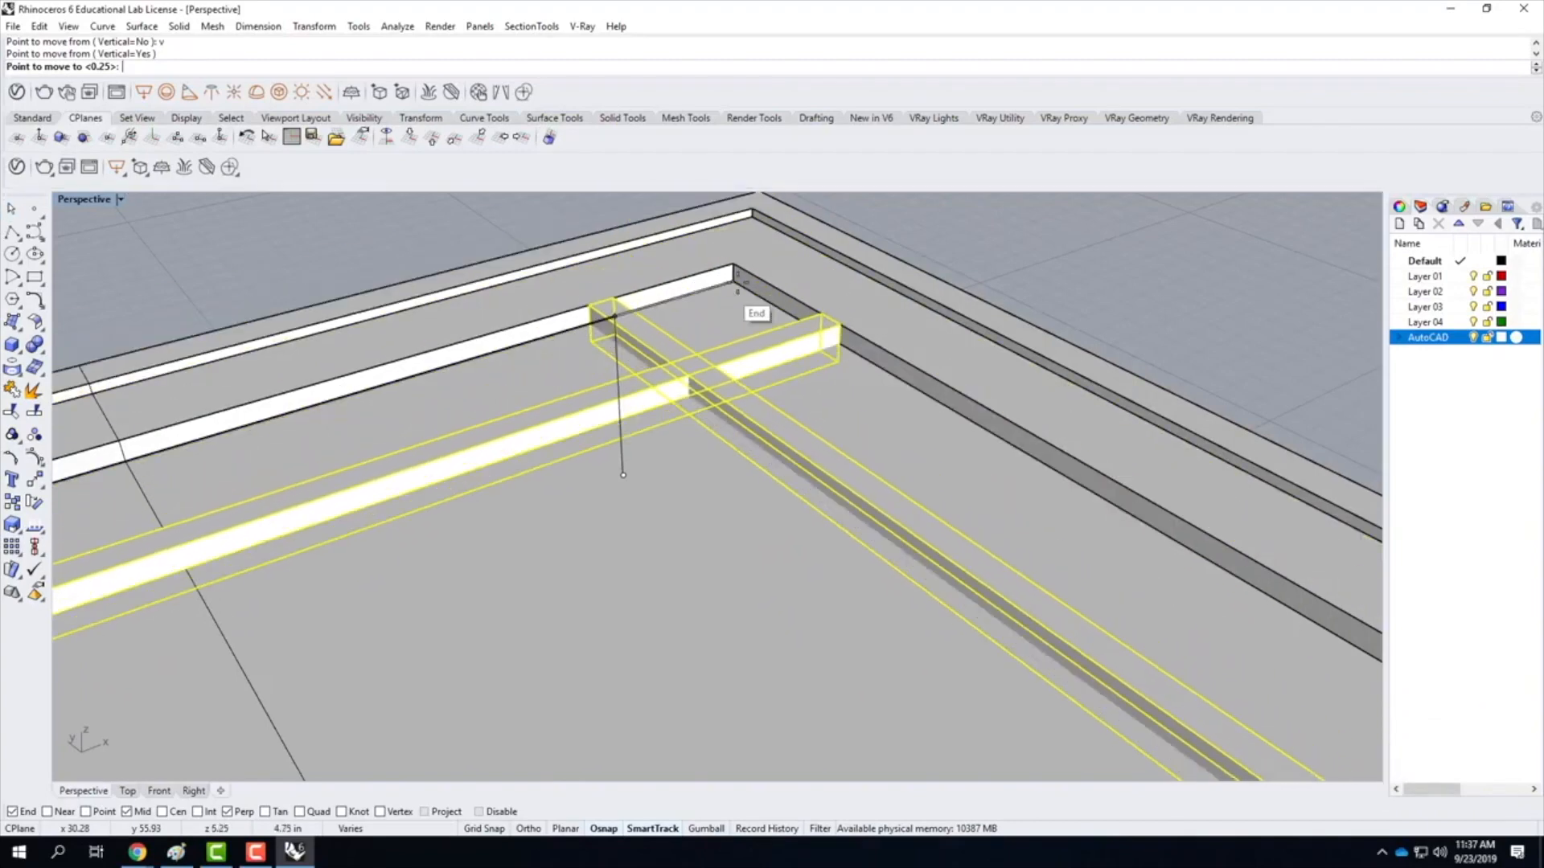
click(120, 200)
click(113, 293)
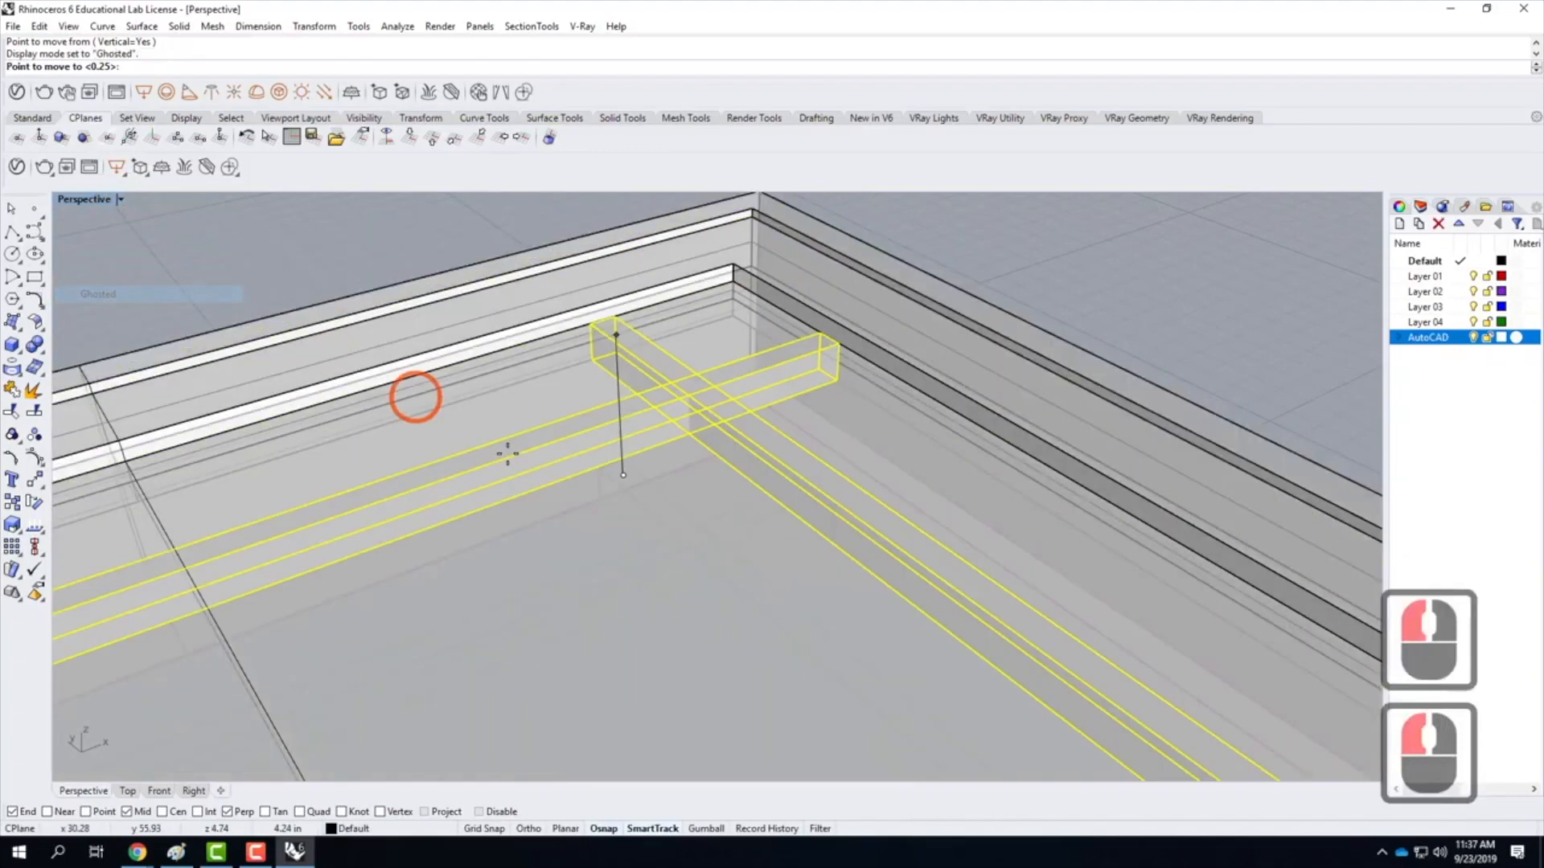
click(733, 291)
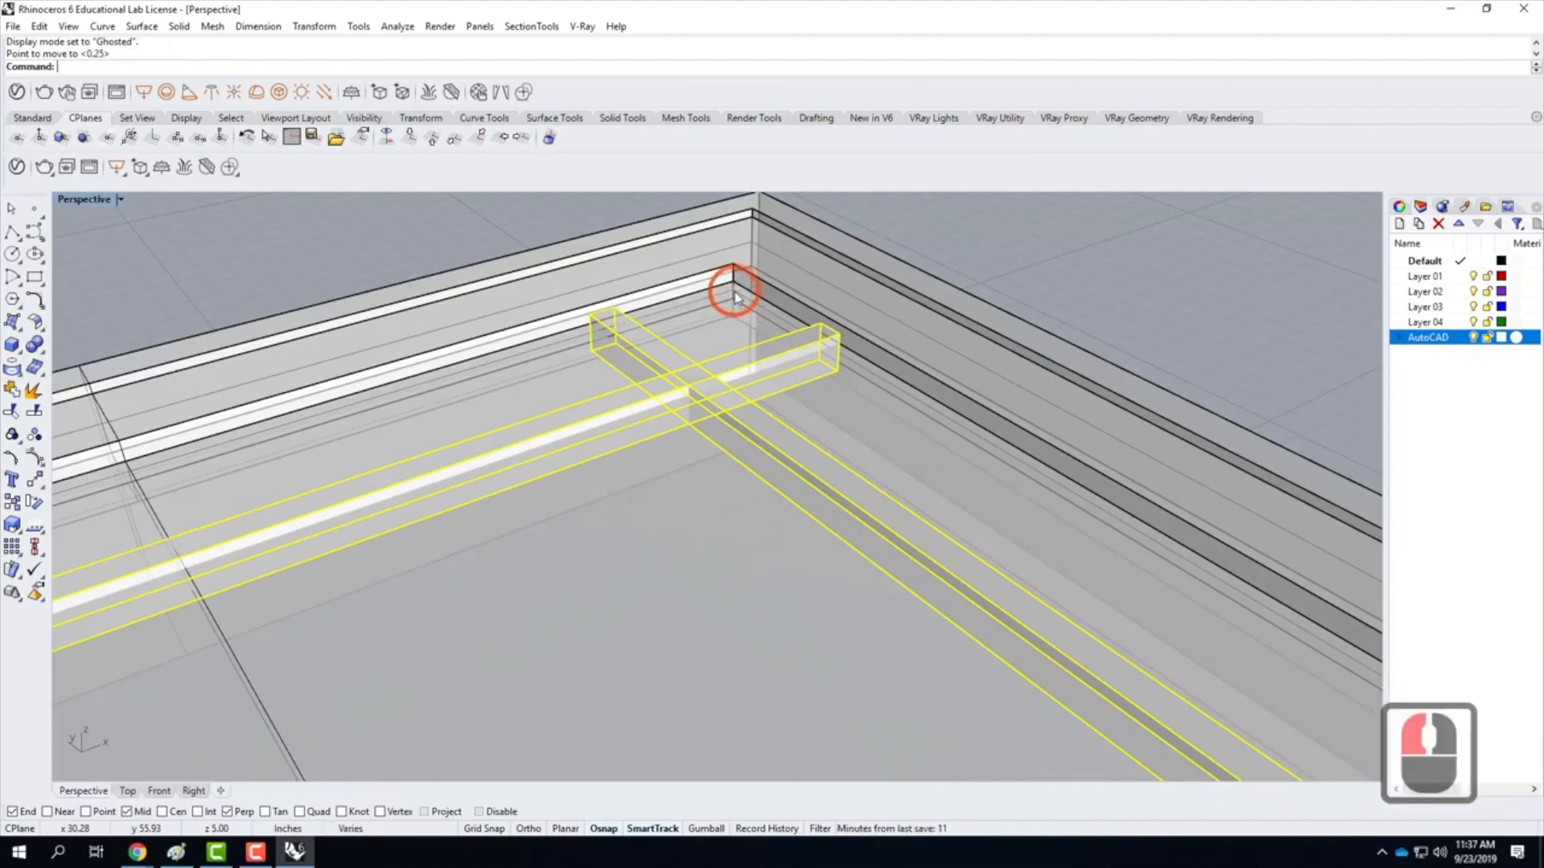
click(1097, 264)
click(949, 592)
Set the Perspective view to Shaded display and examine how the raised grille bars cross near the window corner
click(121, 199)
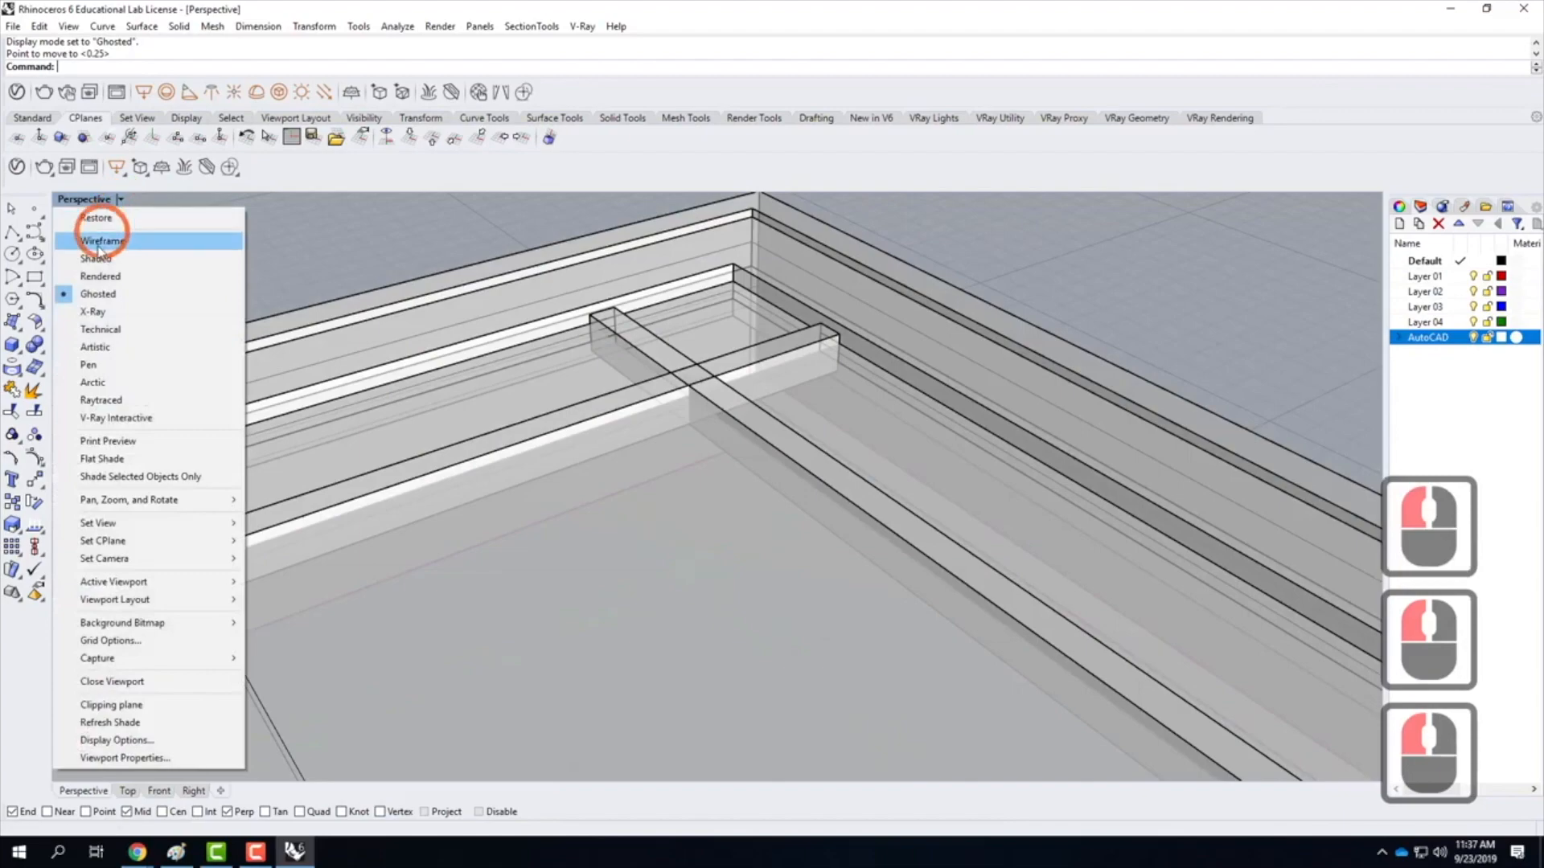
click(96, 255)
scroll(898, 321, down, 2)
right_drag(1056, 372, 972, 365)
scroll(1053, 447, down, 5)
right_drag(1058, 448, 1000, 421)
scroll(977, 426, up, 6)
scroll(965, 452, up, 5)
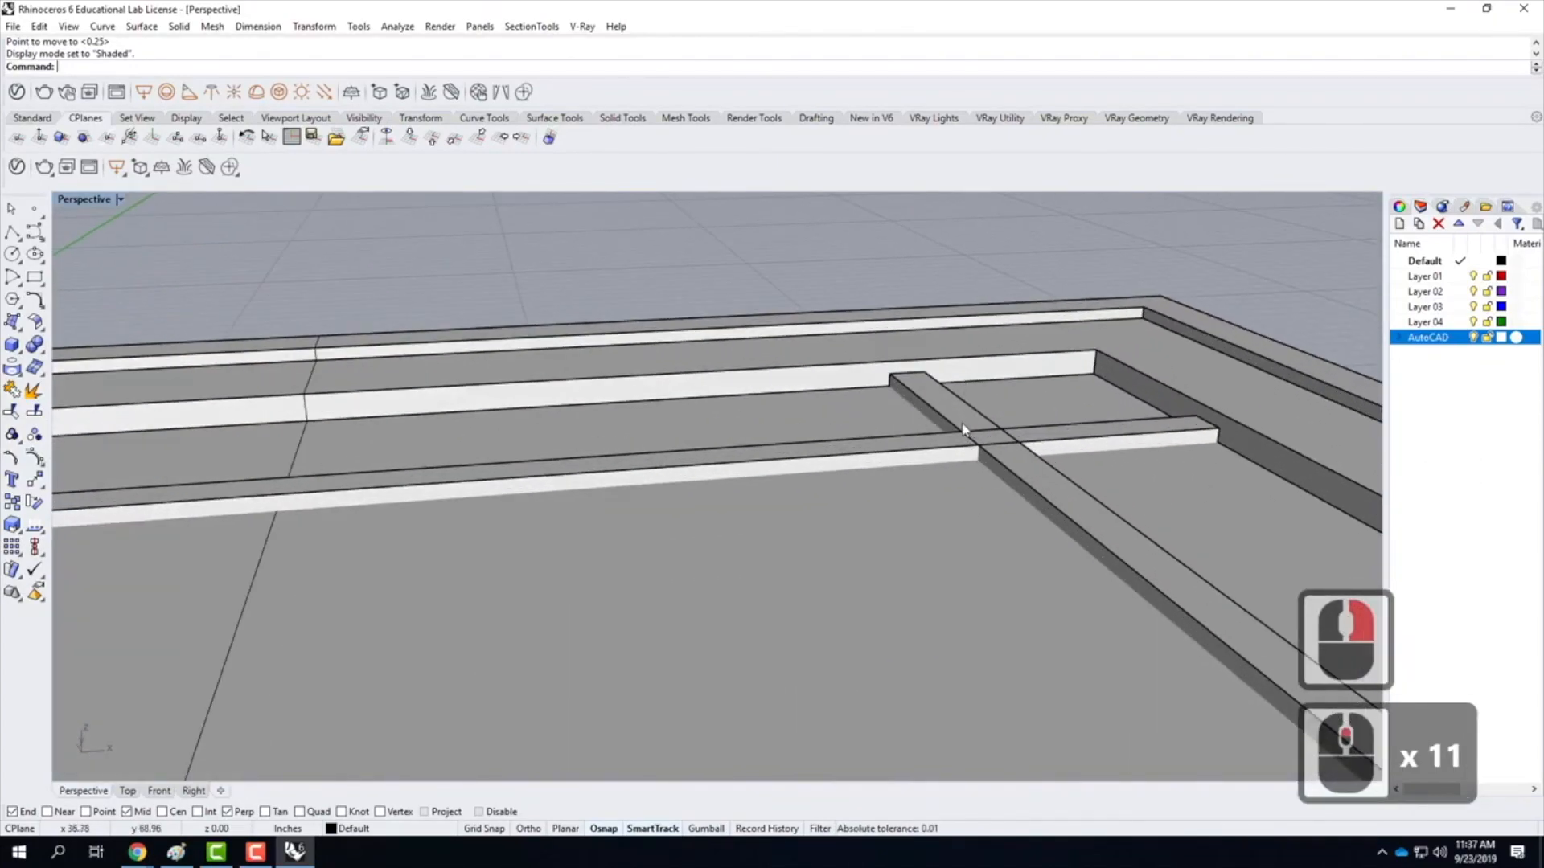
Try thickening one lengthwise grille bar with Scale 1-D from its mid-height up to the sash's top edge, and undo the scaling
click(944, 403)
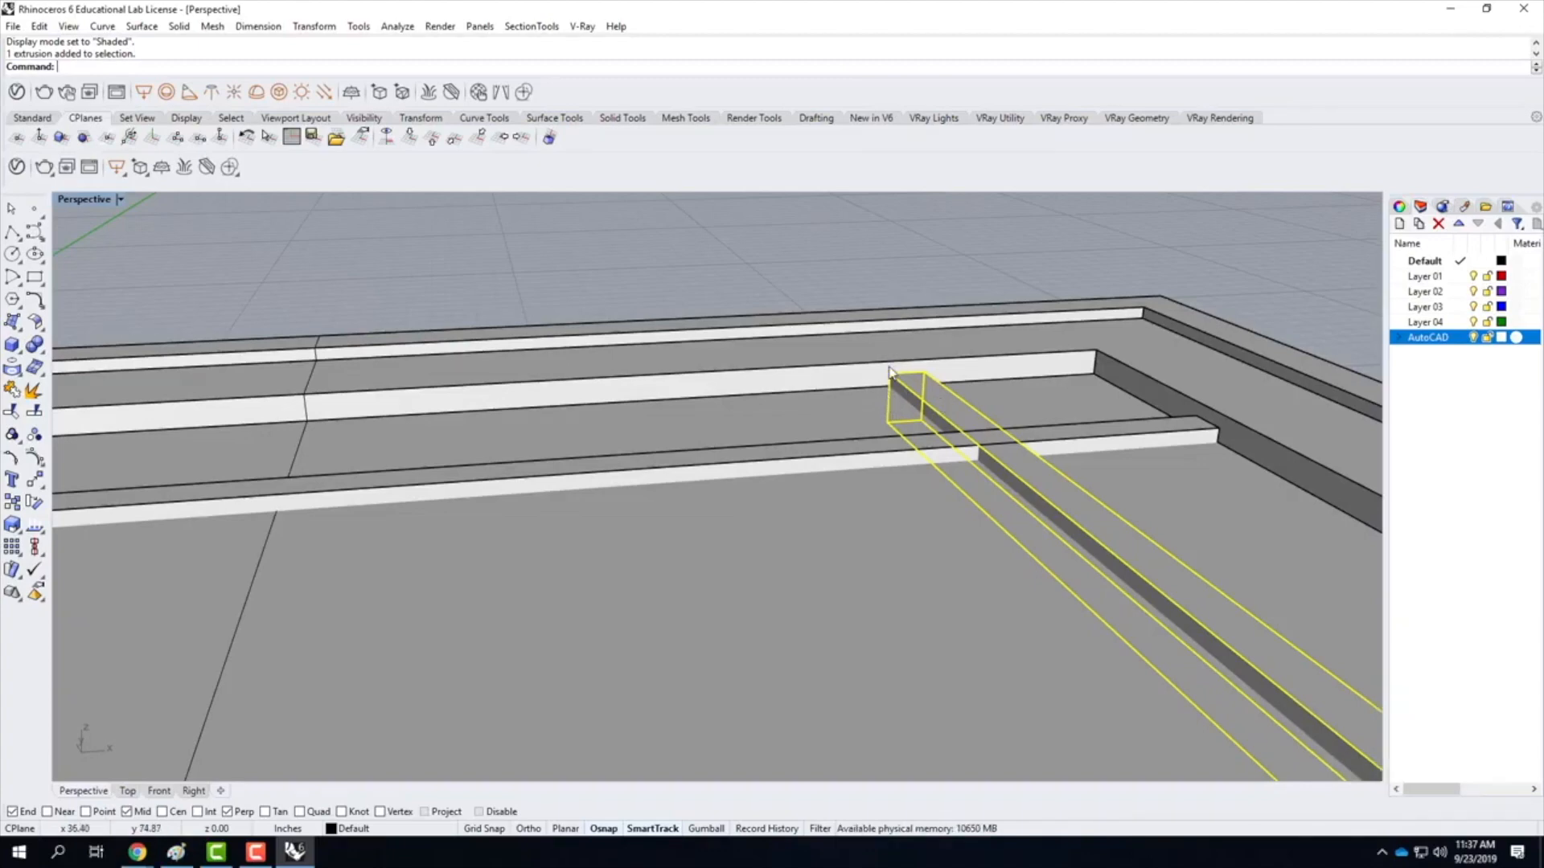
click(325, 29)
mouse_move(418, 115)
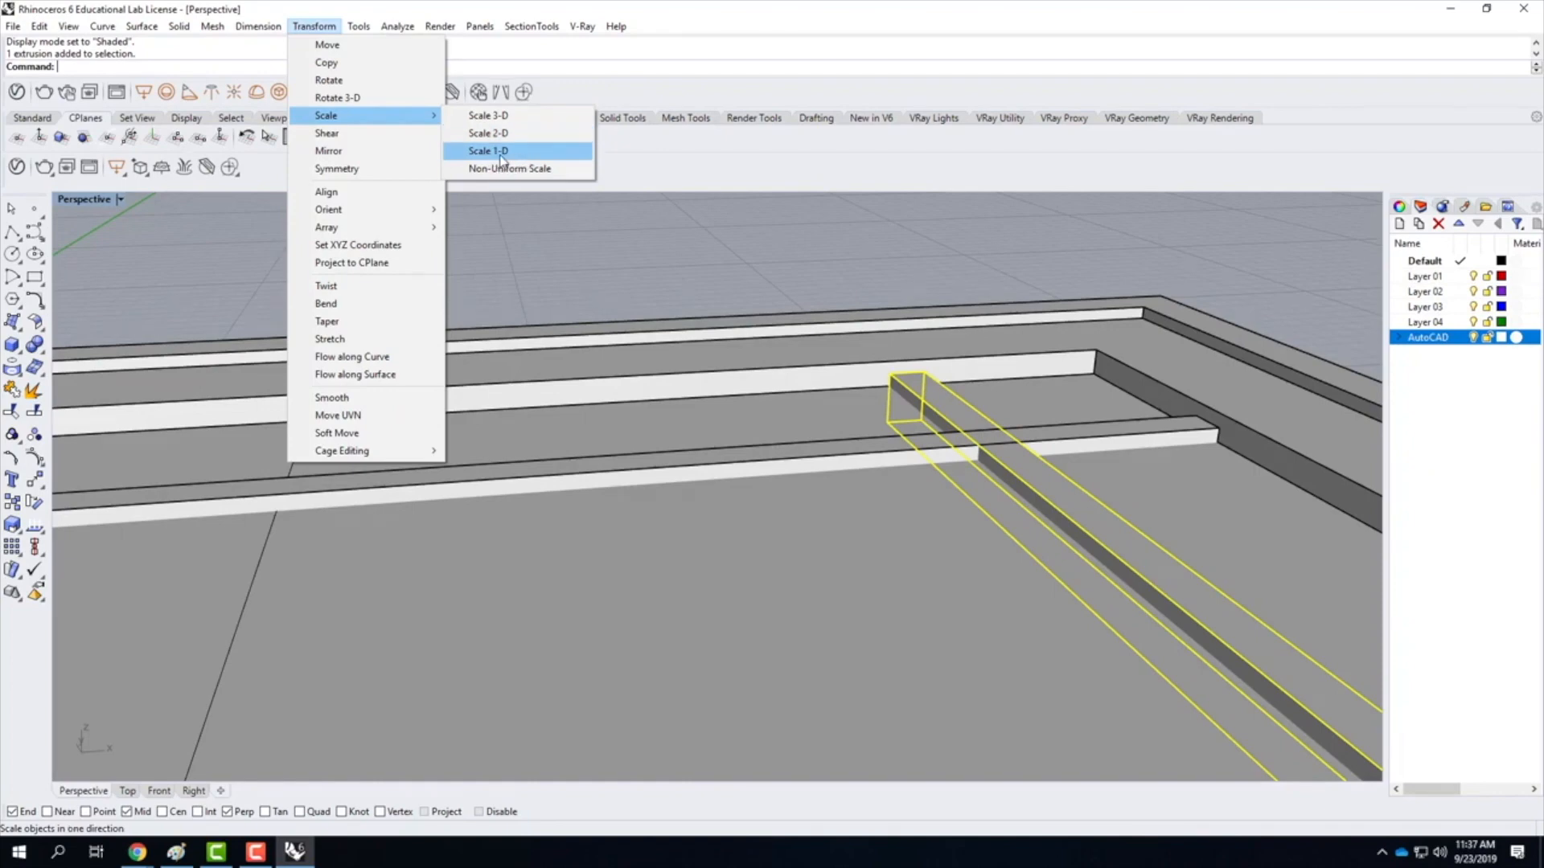
click(494, 151)
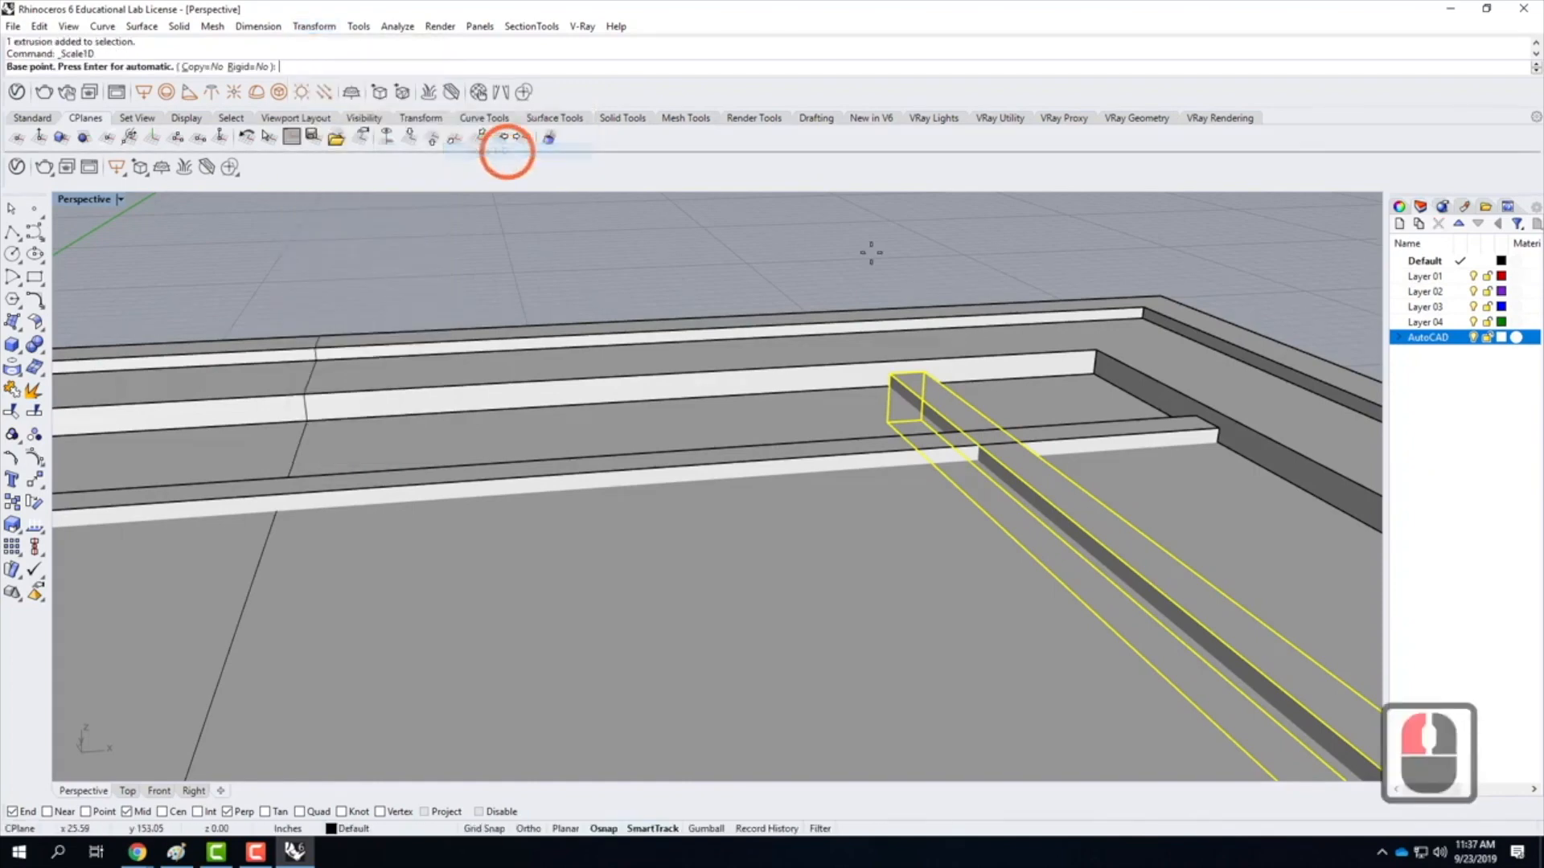
click(888, 399)
click(887, 362)
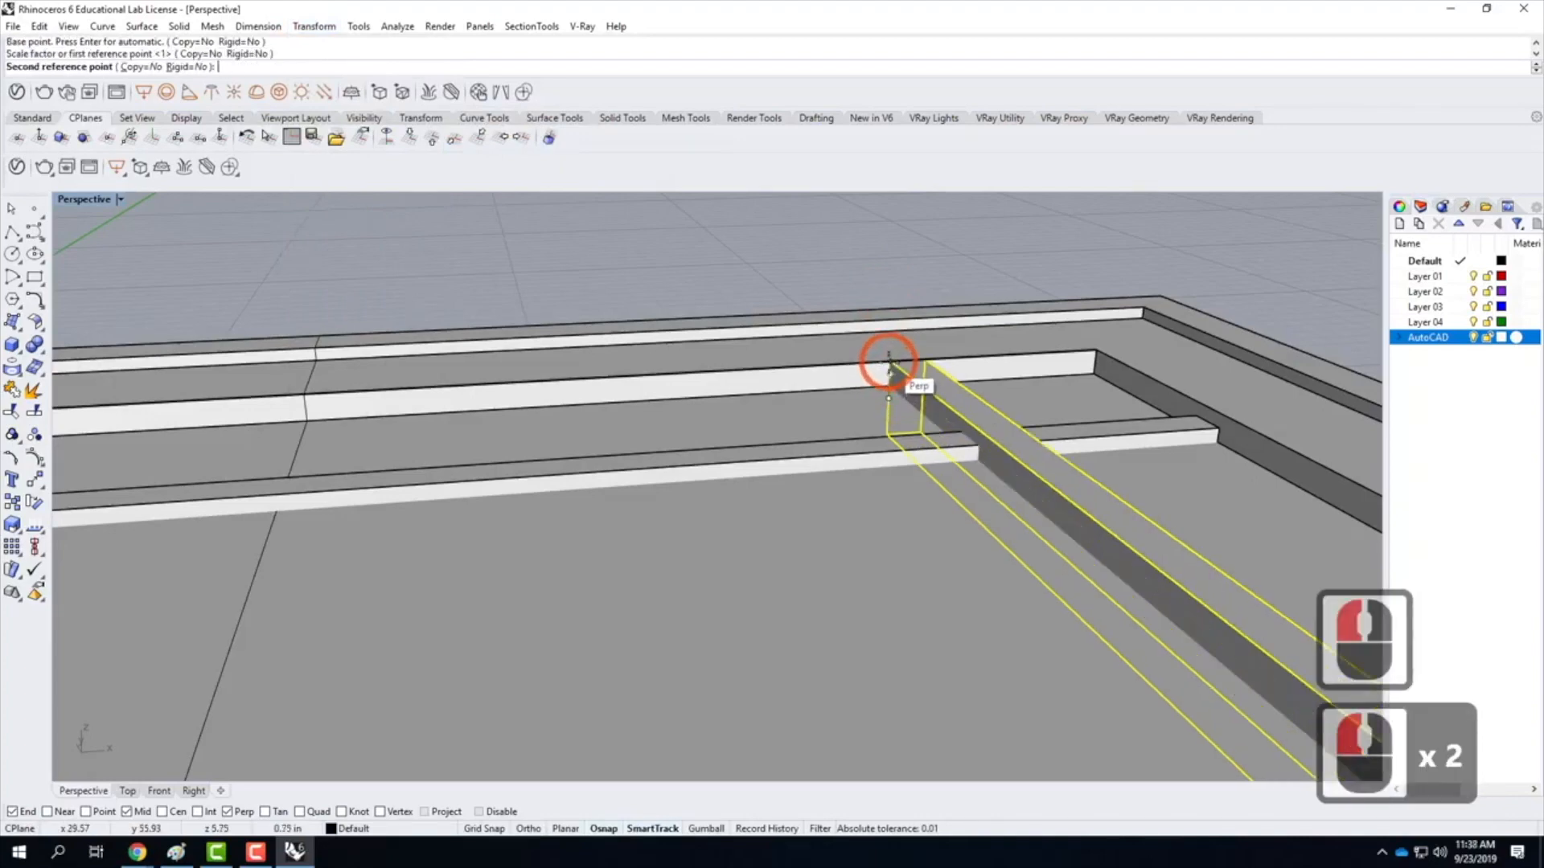
click(1120, 315)
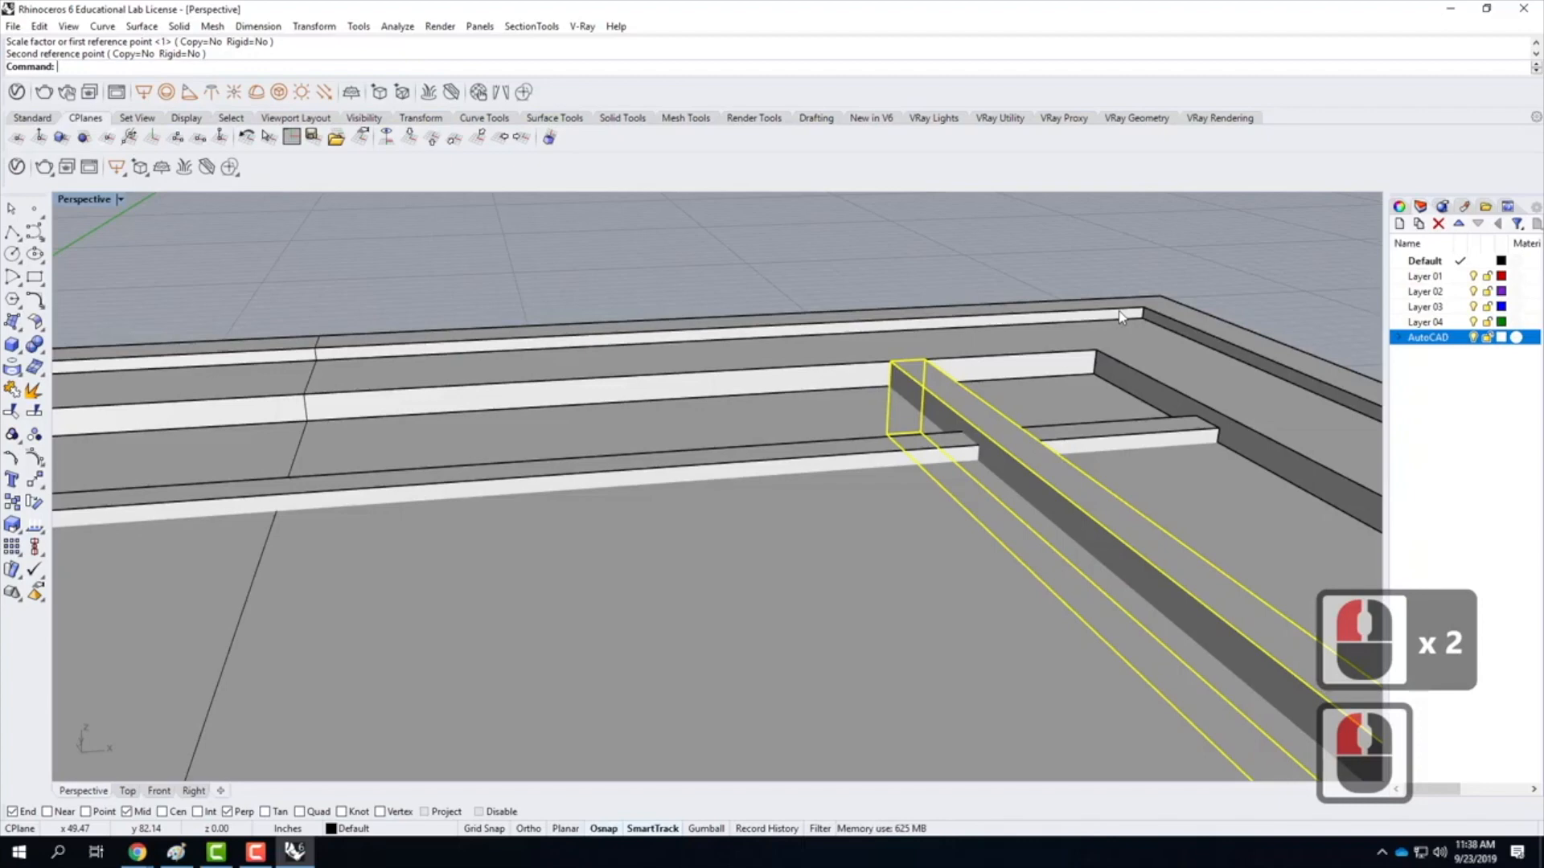
key(ctrl+z)
click(923, 216)
Join the two lengthwise and two crosswise grille bars into one solid with Boolean Union
scroll(752, 324, down, 9)
scroll(752, 325, down, 6)
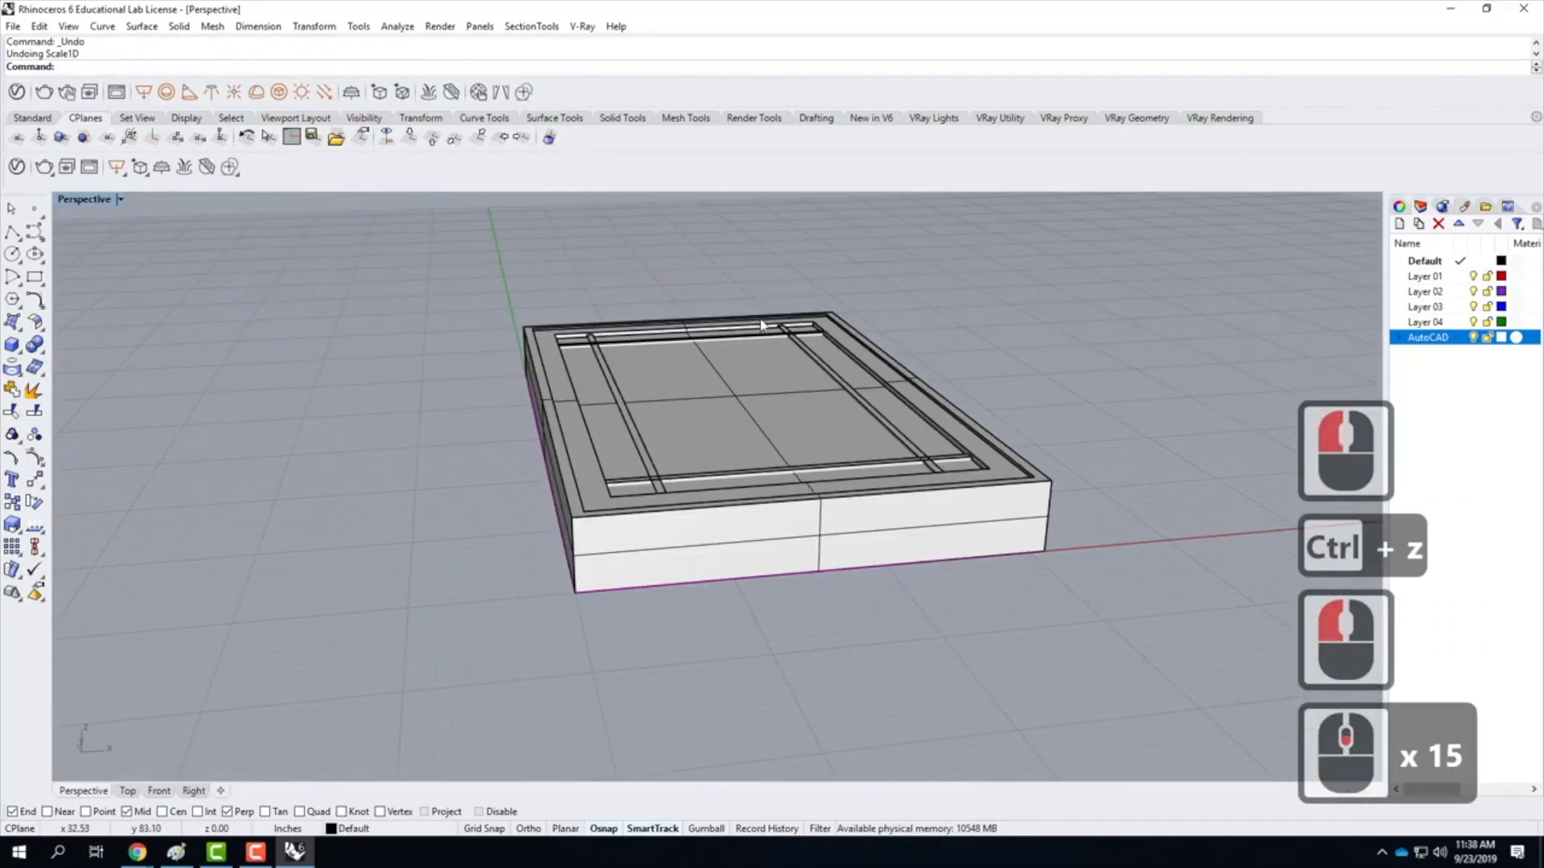
scroll(951, 466, up, 6)
click(780, 471)
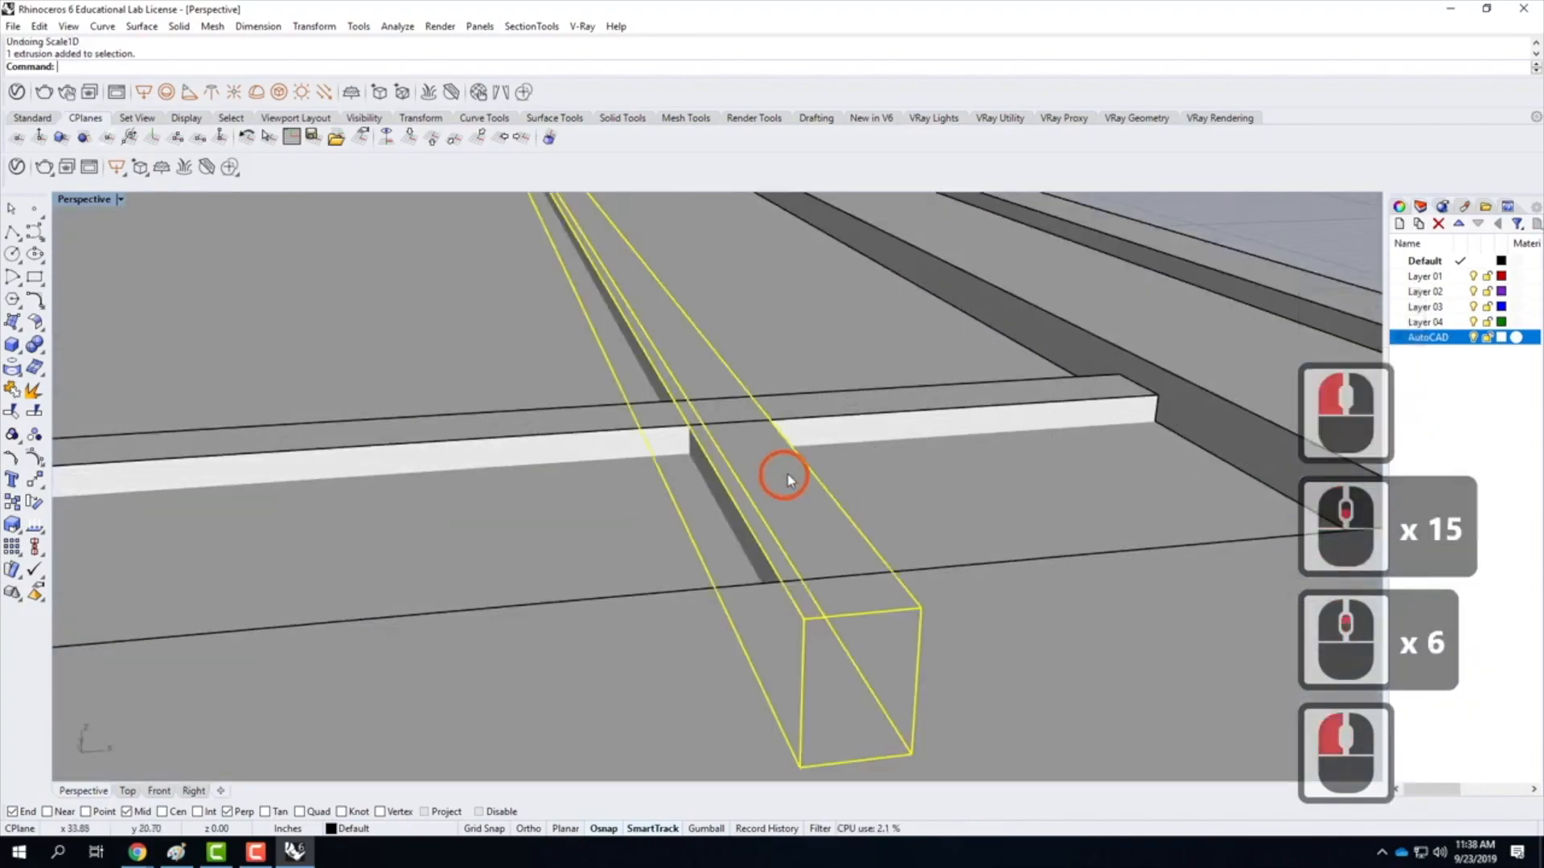
click(837, 409)
scroll(853, 403, down, 4)
right_drag(852, 403, 431, 638)
scroll(547, 550, up, 1)
scroll(546, 550, up, 3)
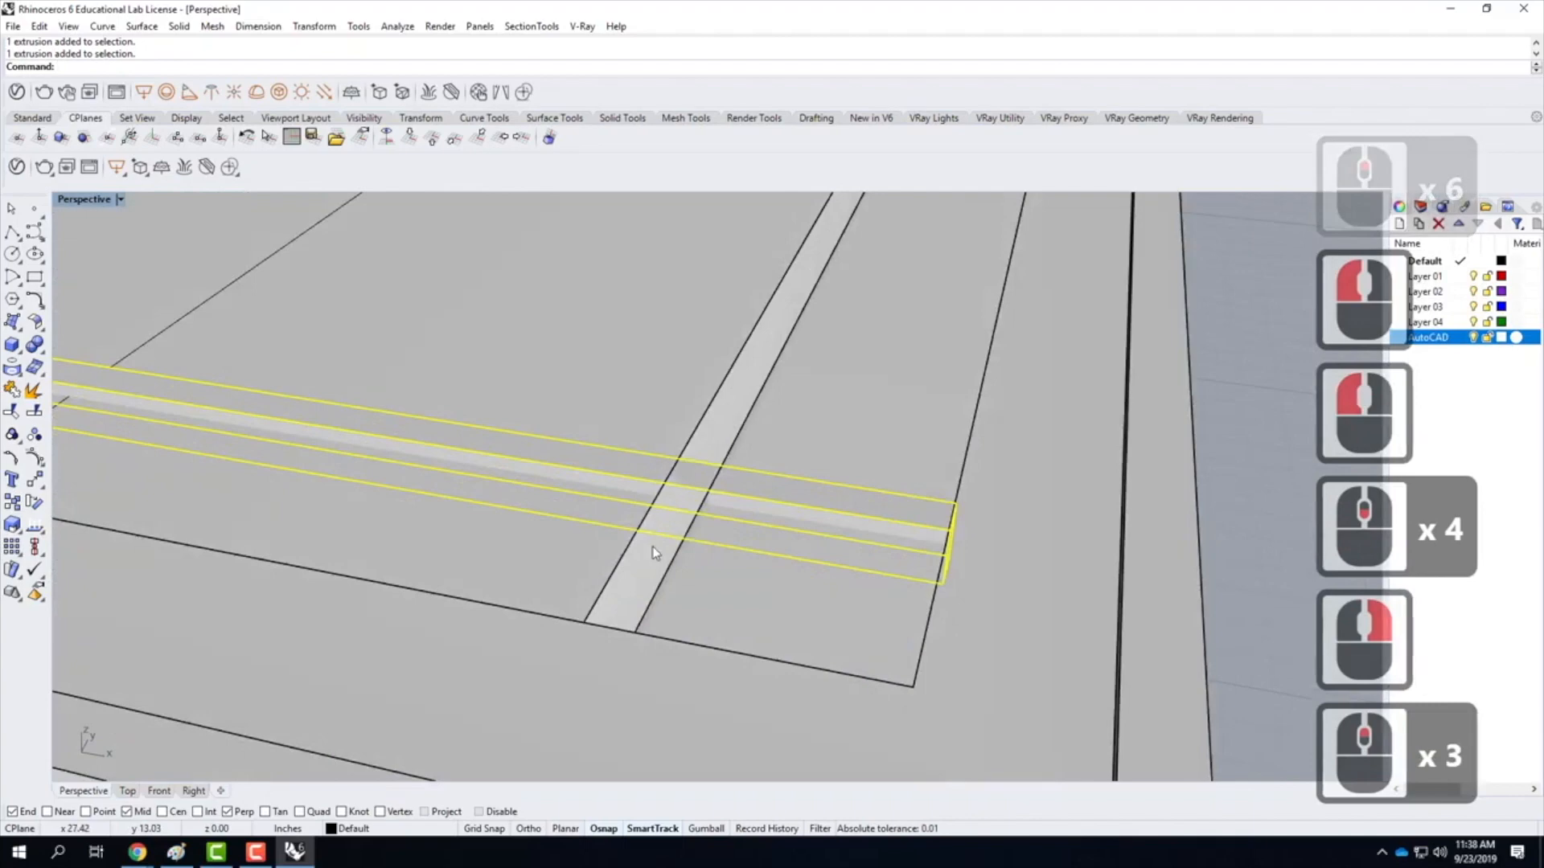
click(655, 544)
click(812, 500)
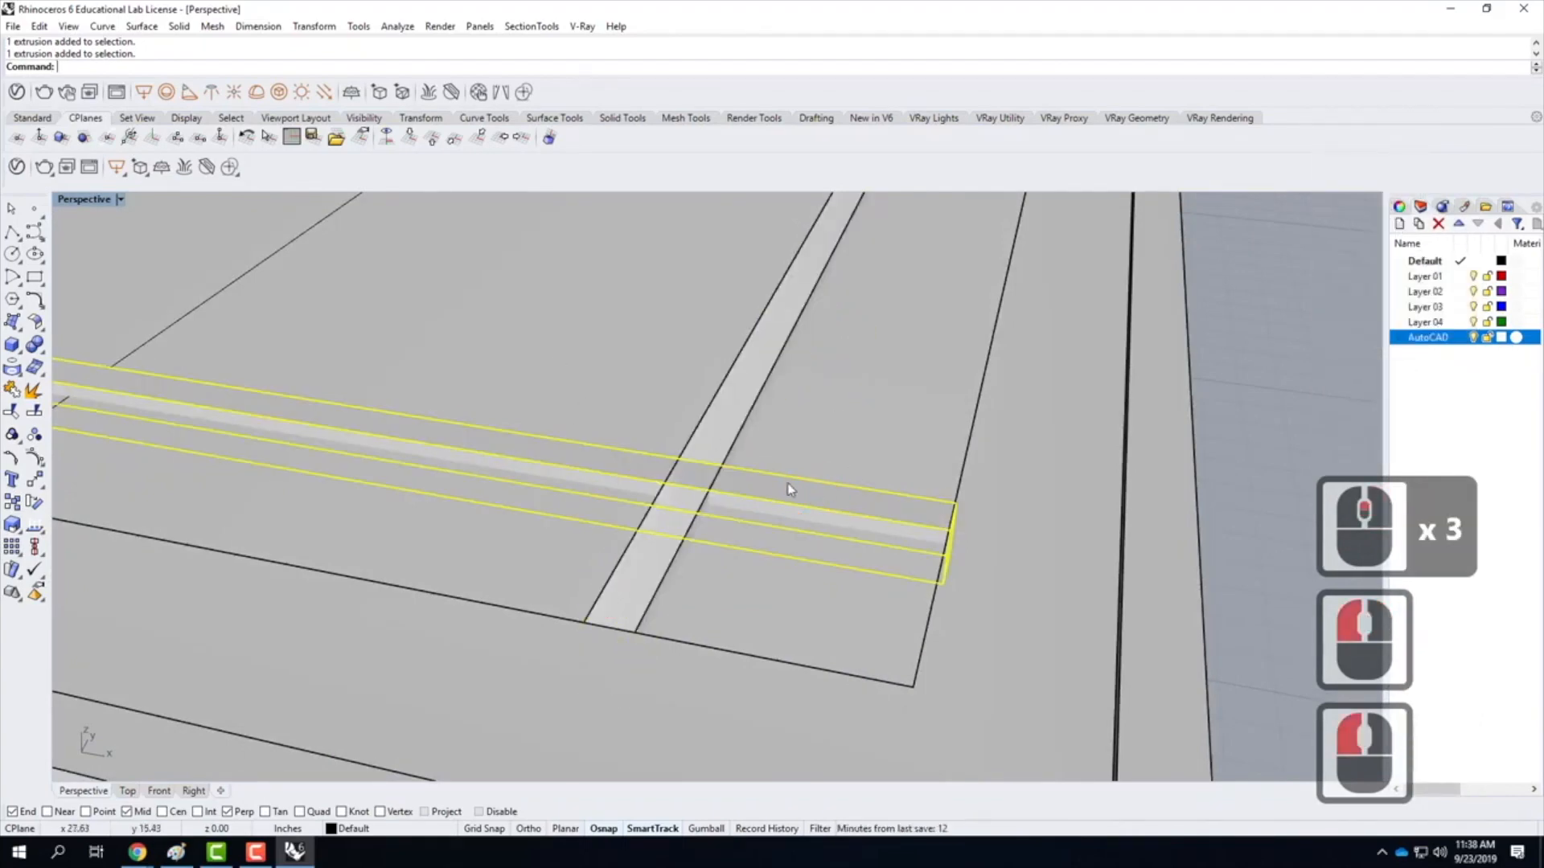
scroll(805, 495, down, 3)
scroll(775, 500, up, 3)
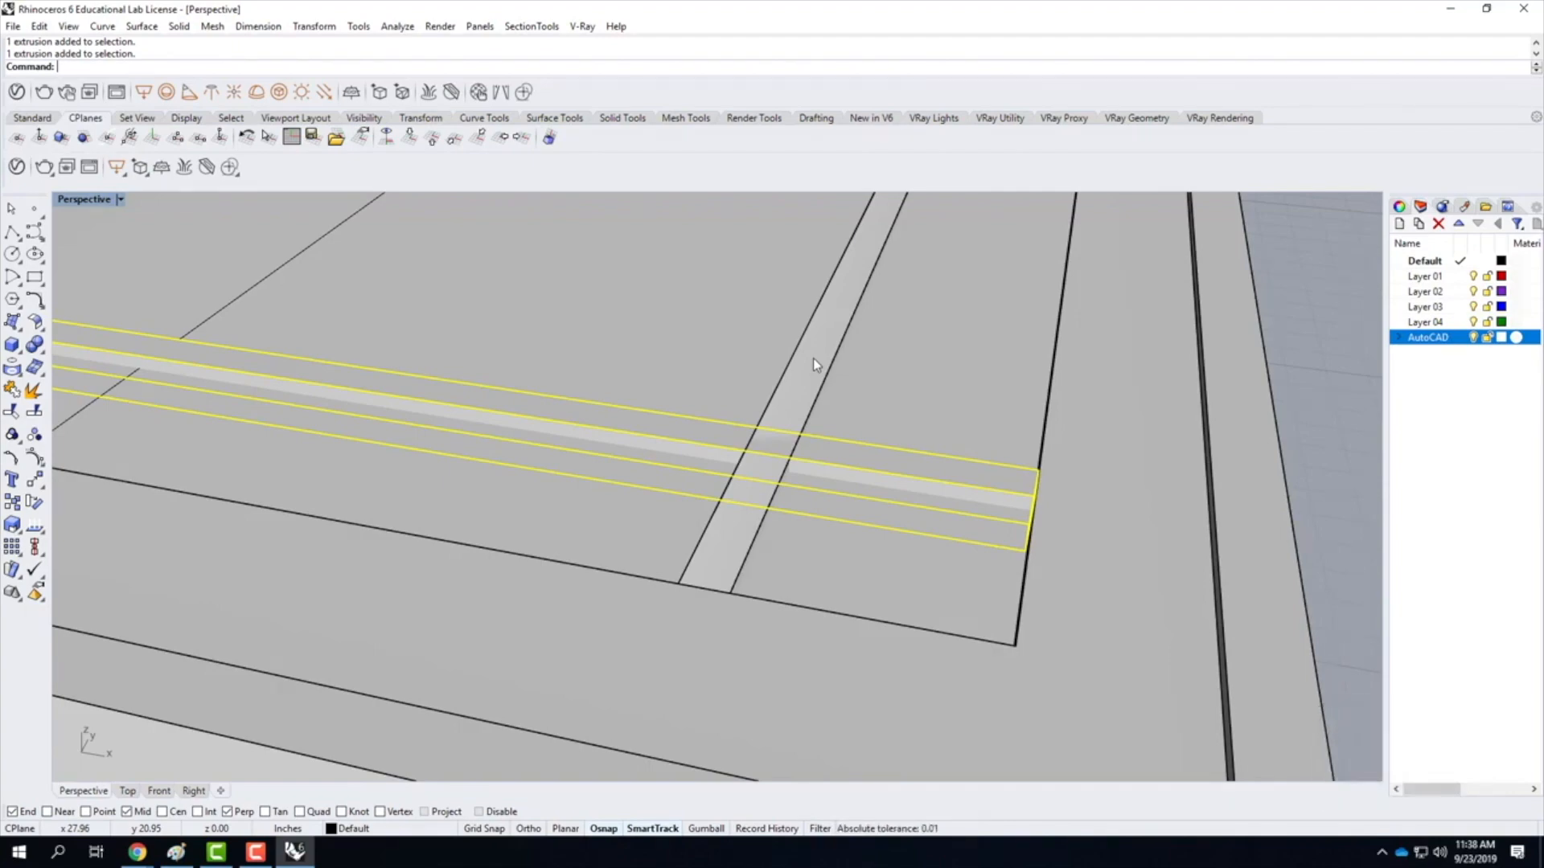
scroll(813, 356, down, 3)
shift+right_drag(813, 356, 903, 507)
scroll(380, 388, down, 3)
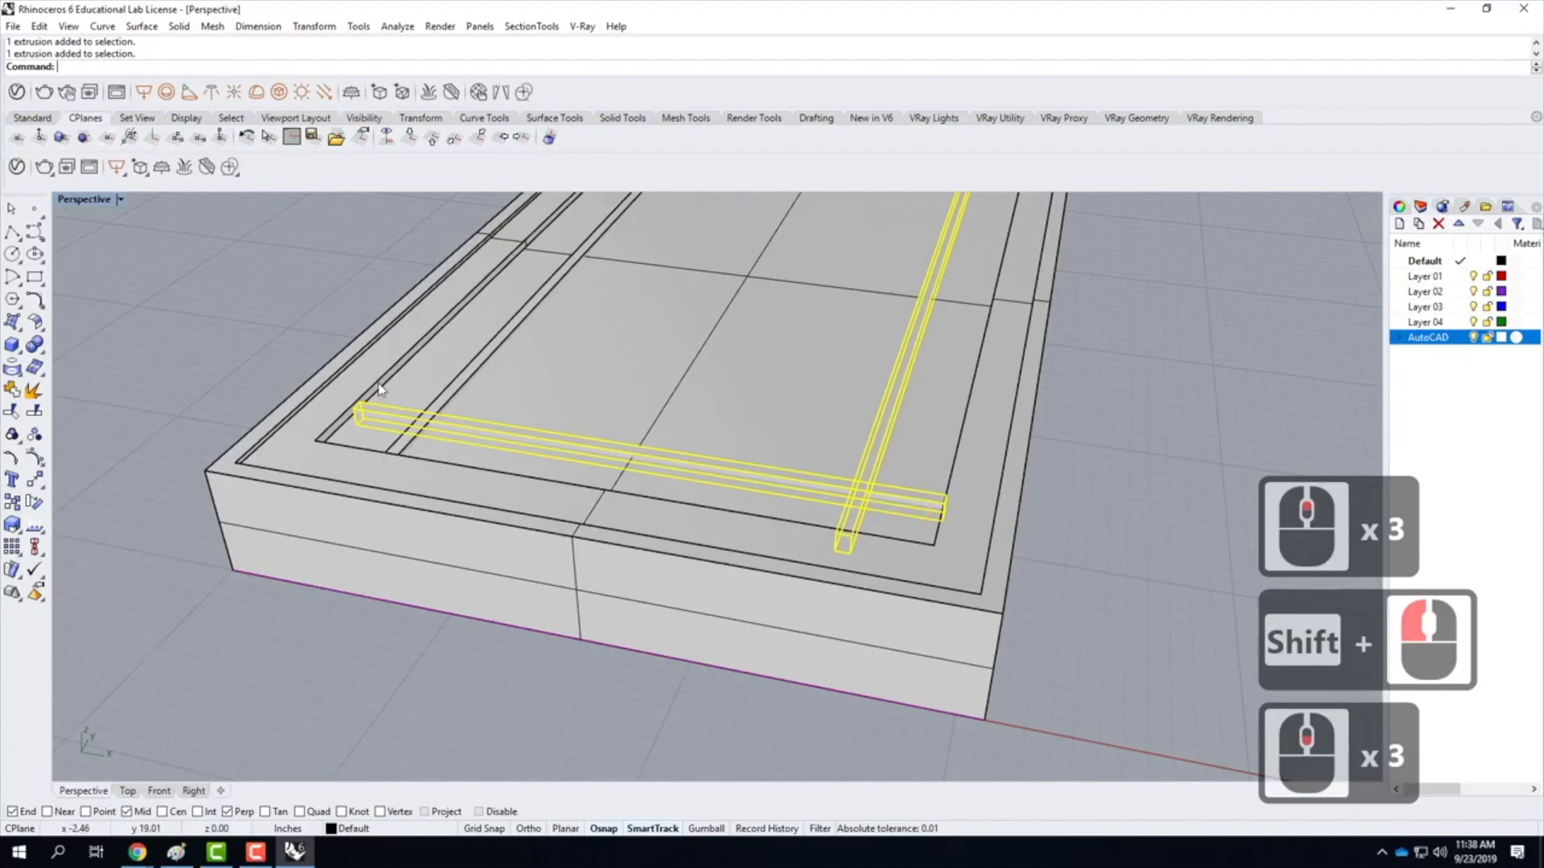
shift+right_drag(465, 383, 482, 592)
scroll(482, 592, down, 5)
scroll(593, 443, up, 5)
shift+scroll(592, 443, up, 3)
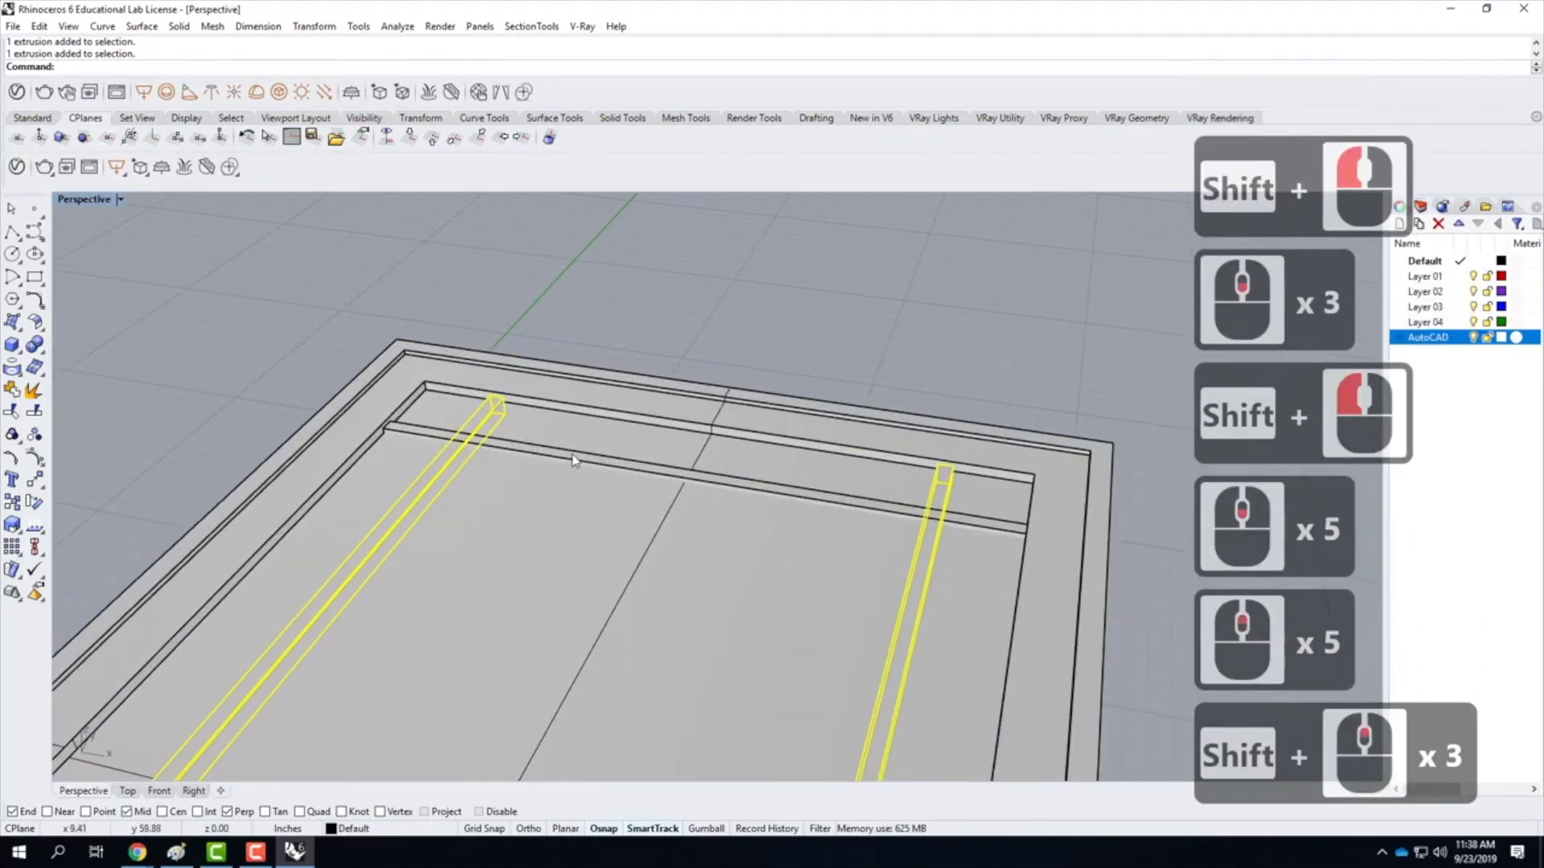
shift+click(548, 447)
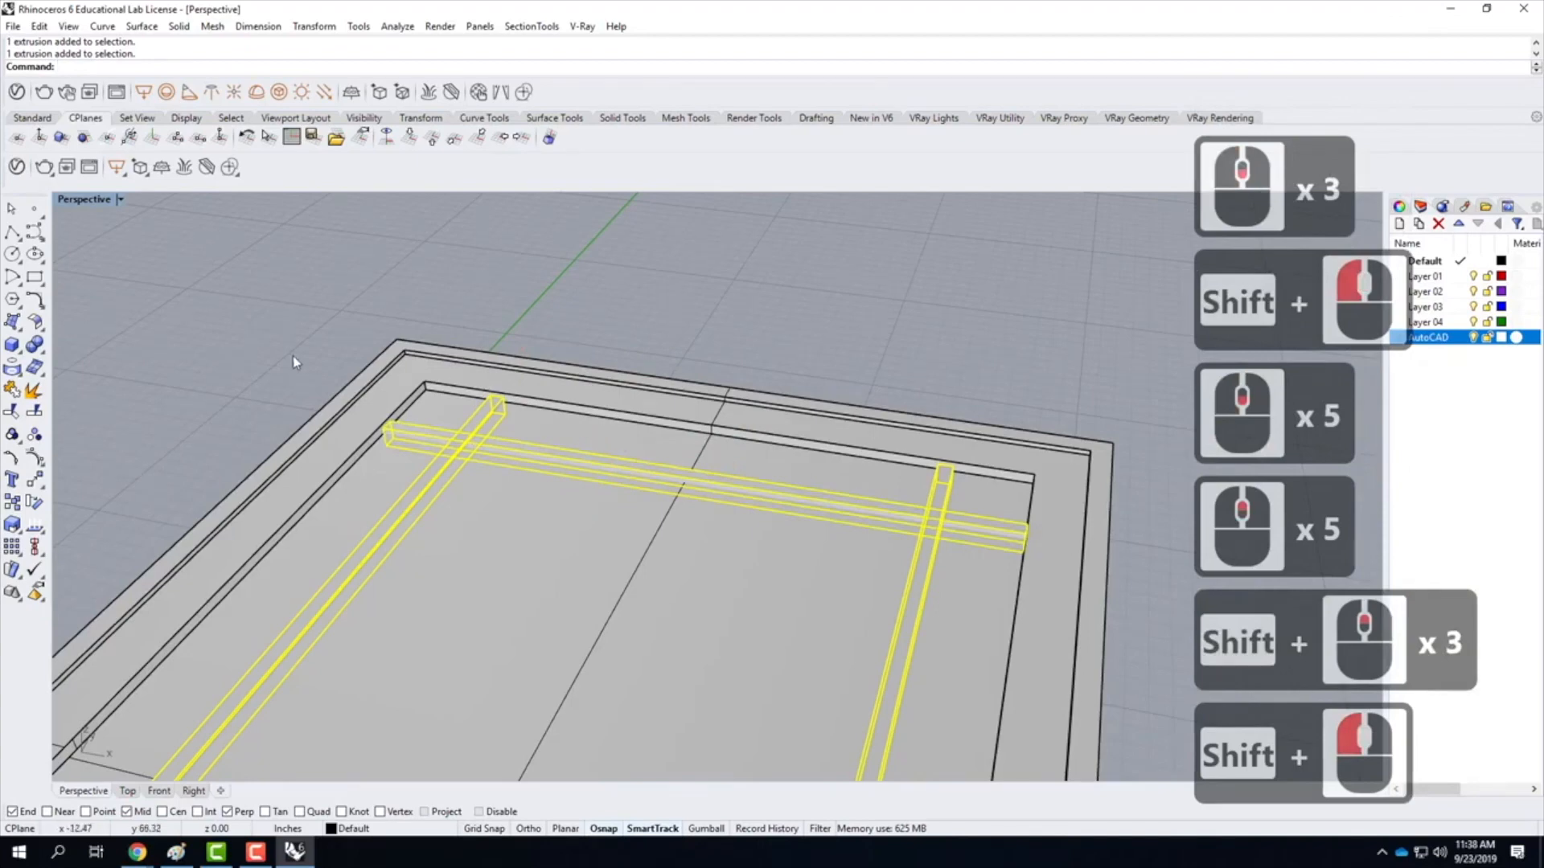
click(35, 346)
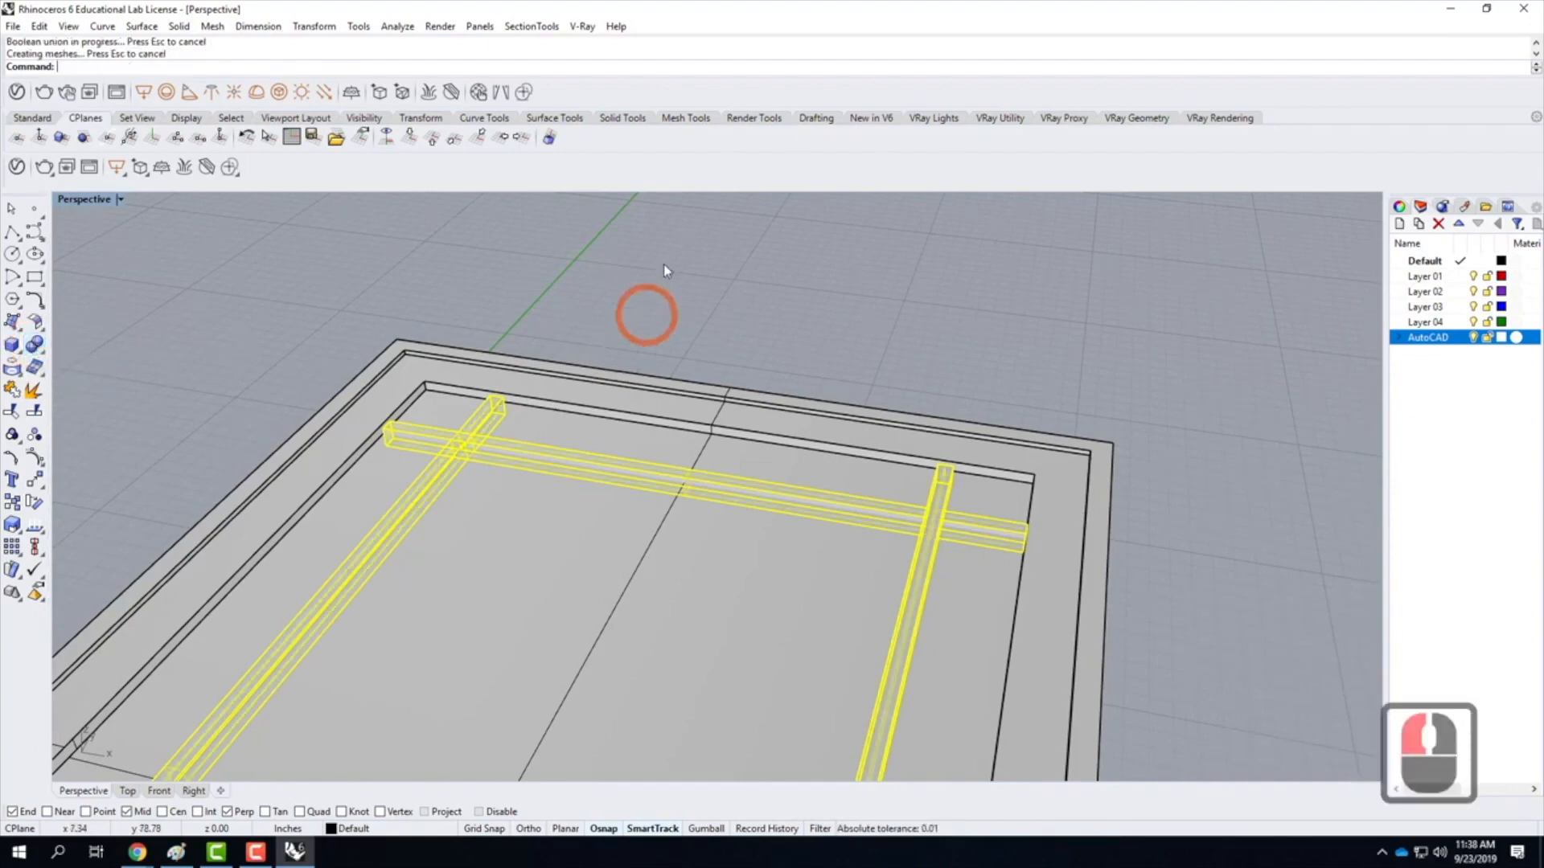
Select the joined grille and examine its bar crossings near the window corner, then clear the selection
click(450, 438)
scroll(448, 437, up, 6)
click(441, 473)
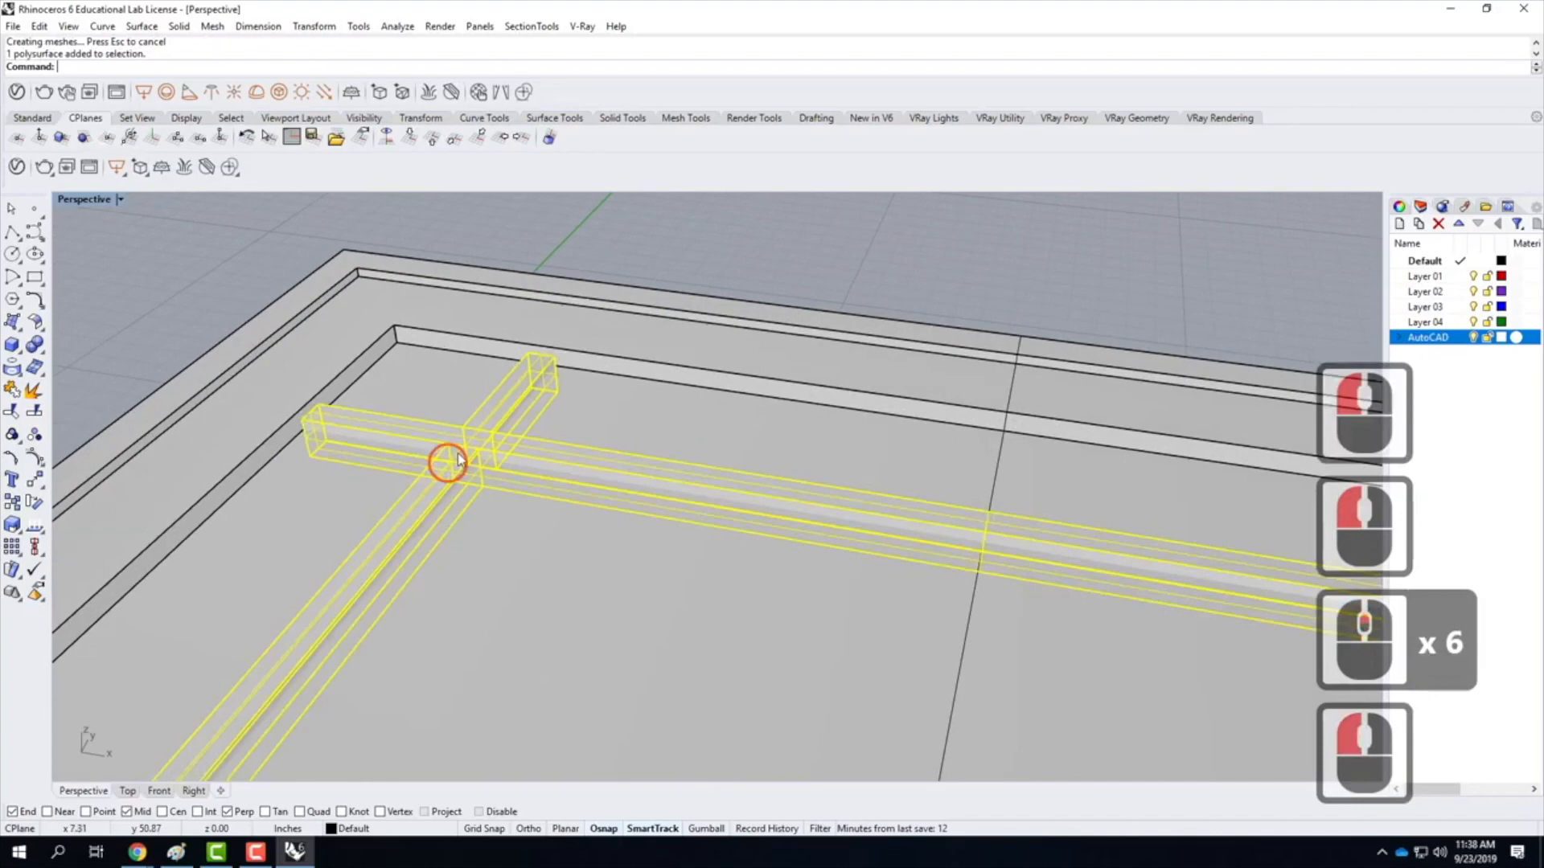
scroll(451, 473, down, 5)
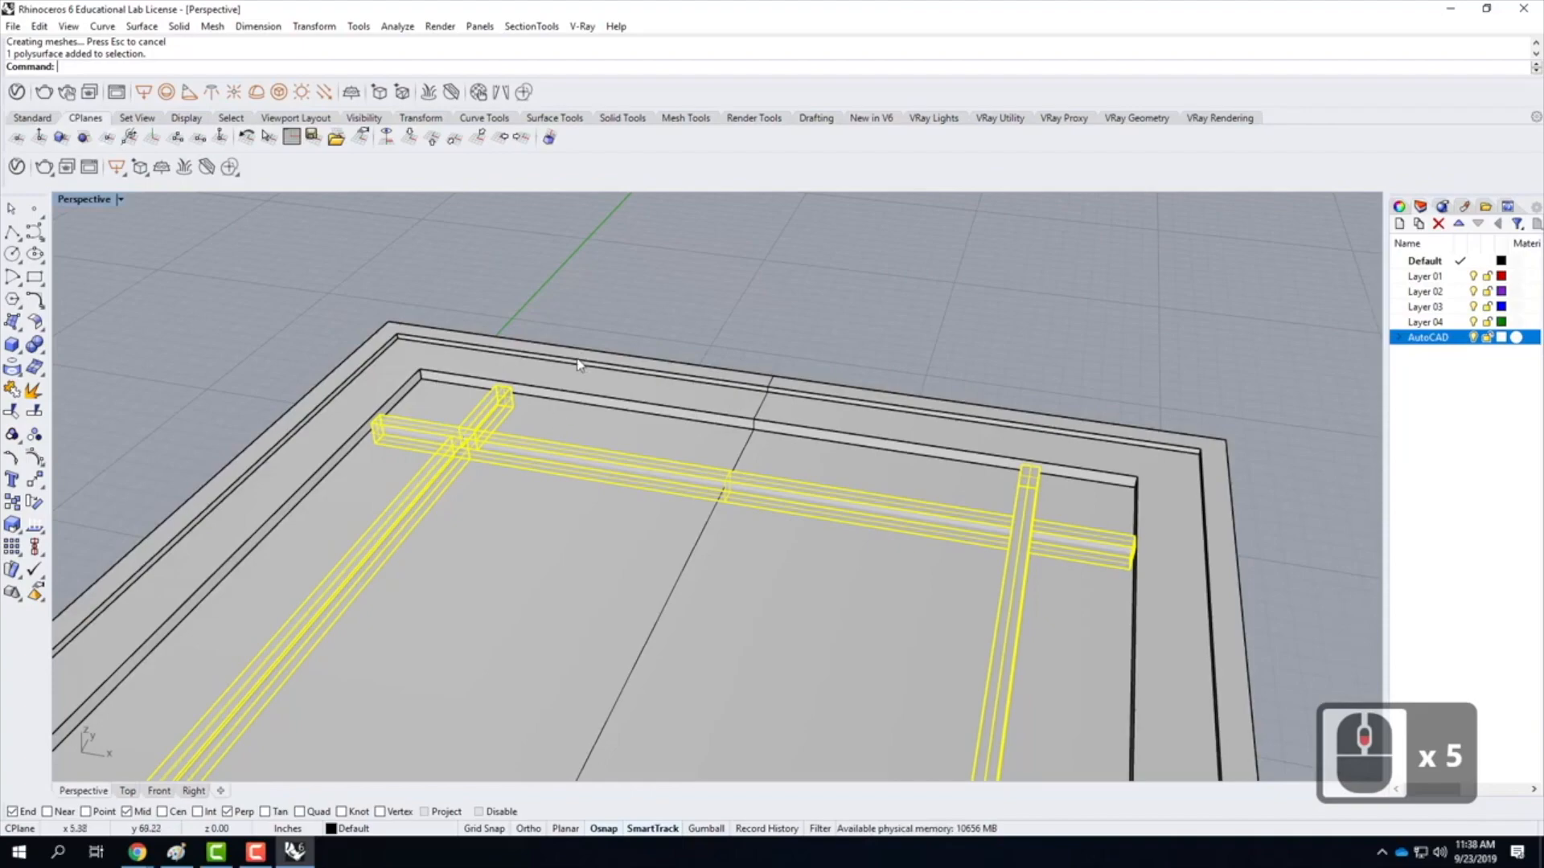
scroll(578, 365, down, 7)
right_drag(485, 418, 409, 488)
click(713, 586)
right_drag(713, 586, 556, 362)
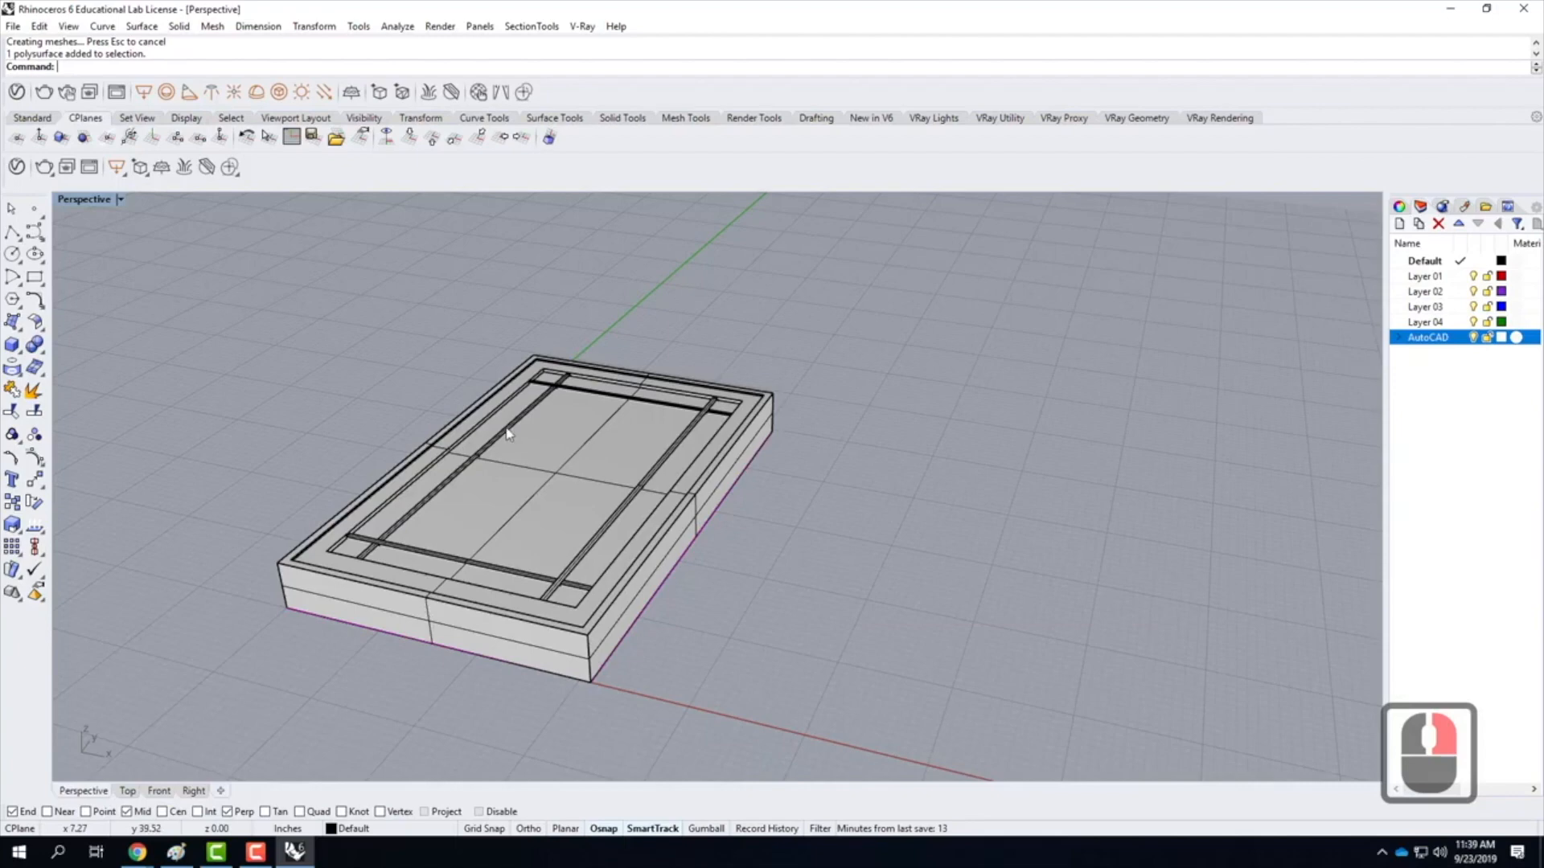
Stand the whole window and its linework upright with Rotate 3-D, turning everything 90° about the frame's short bottom edge along the x-axis
drag(209, 248, 899, 732)
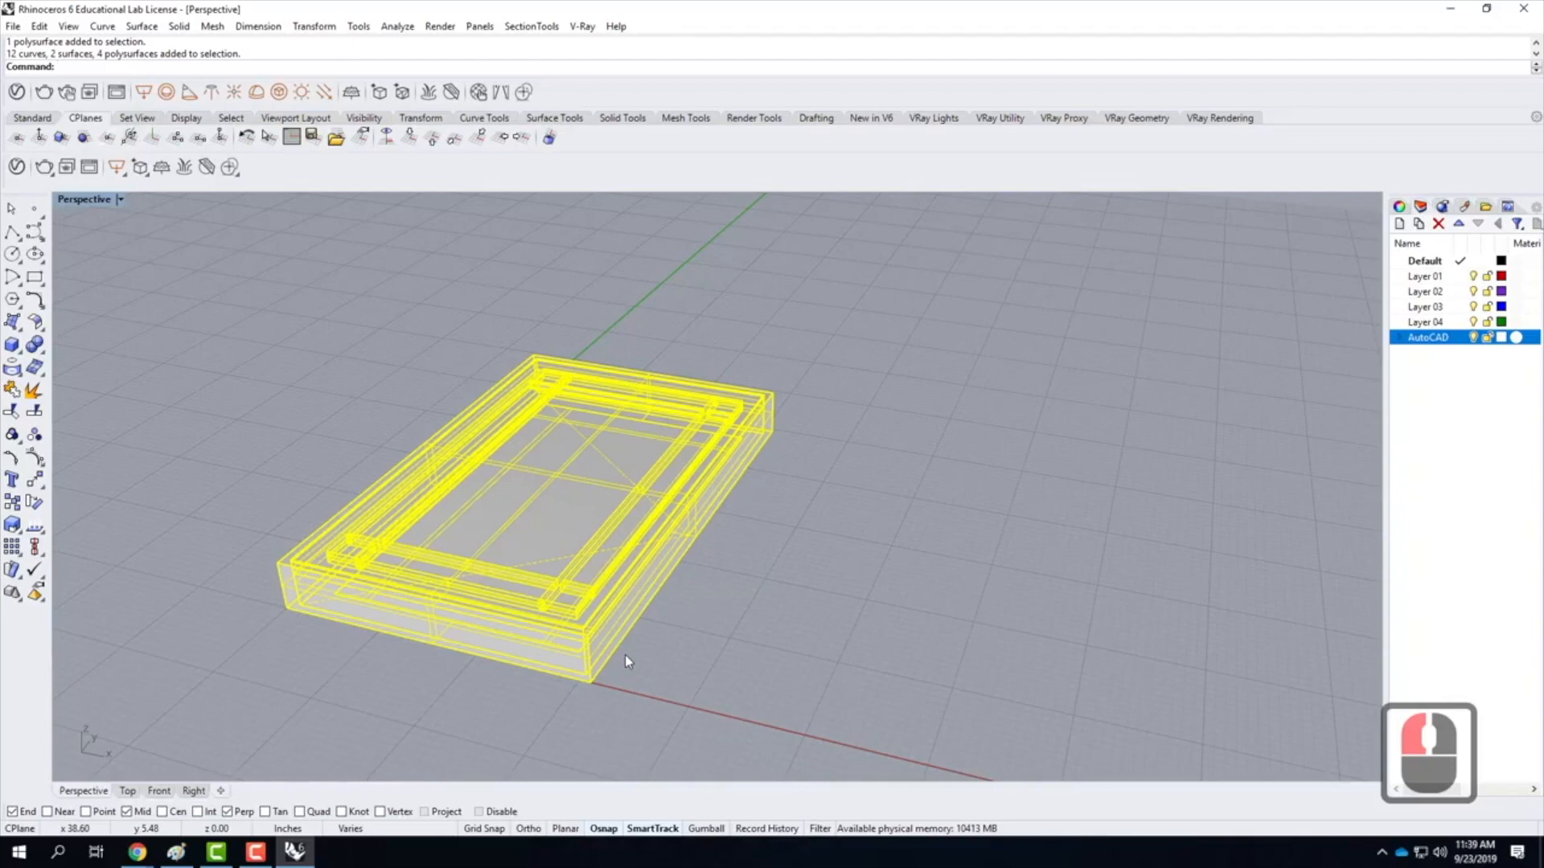
click(309, 26)
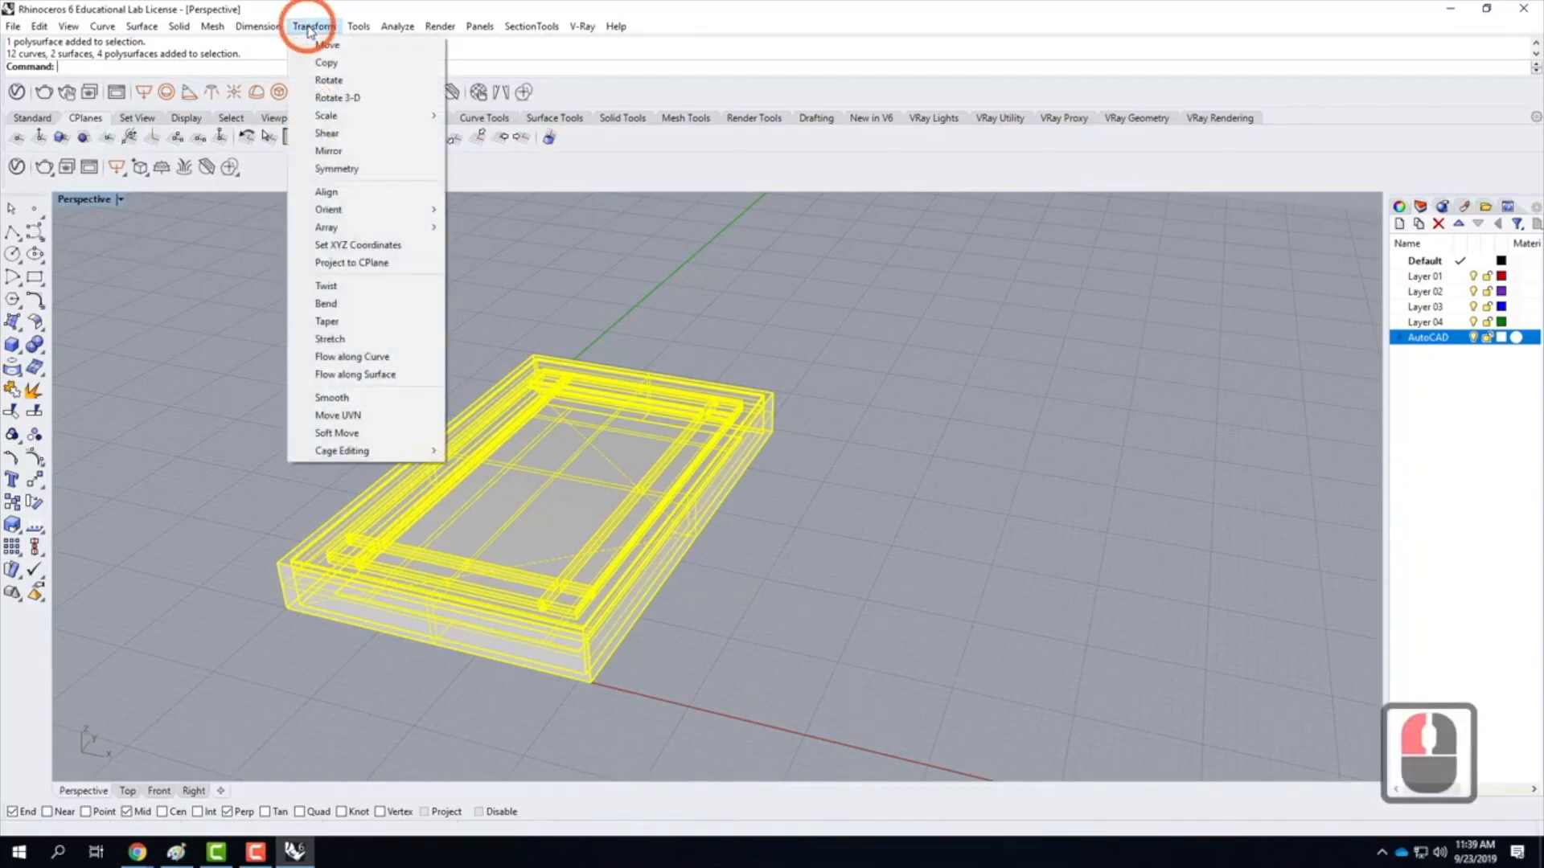
click(334, 98)
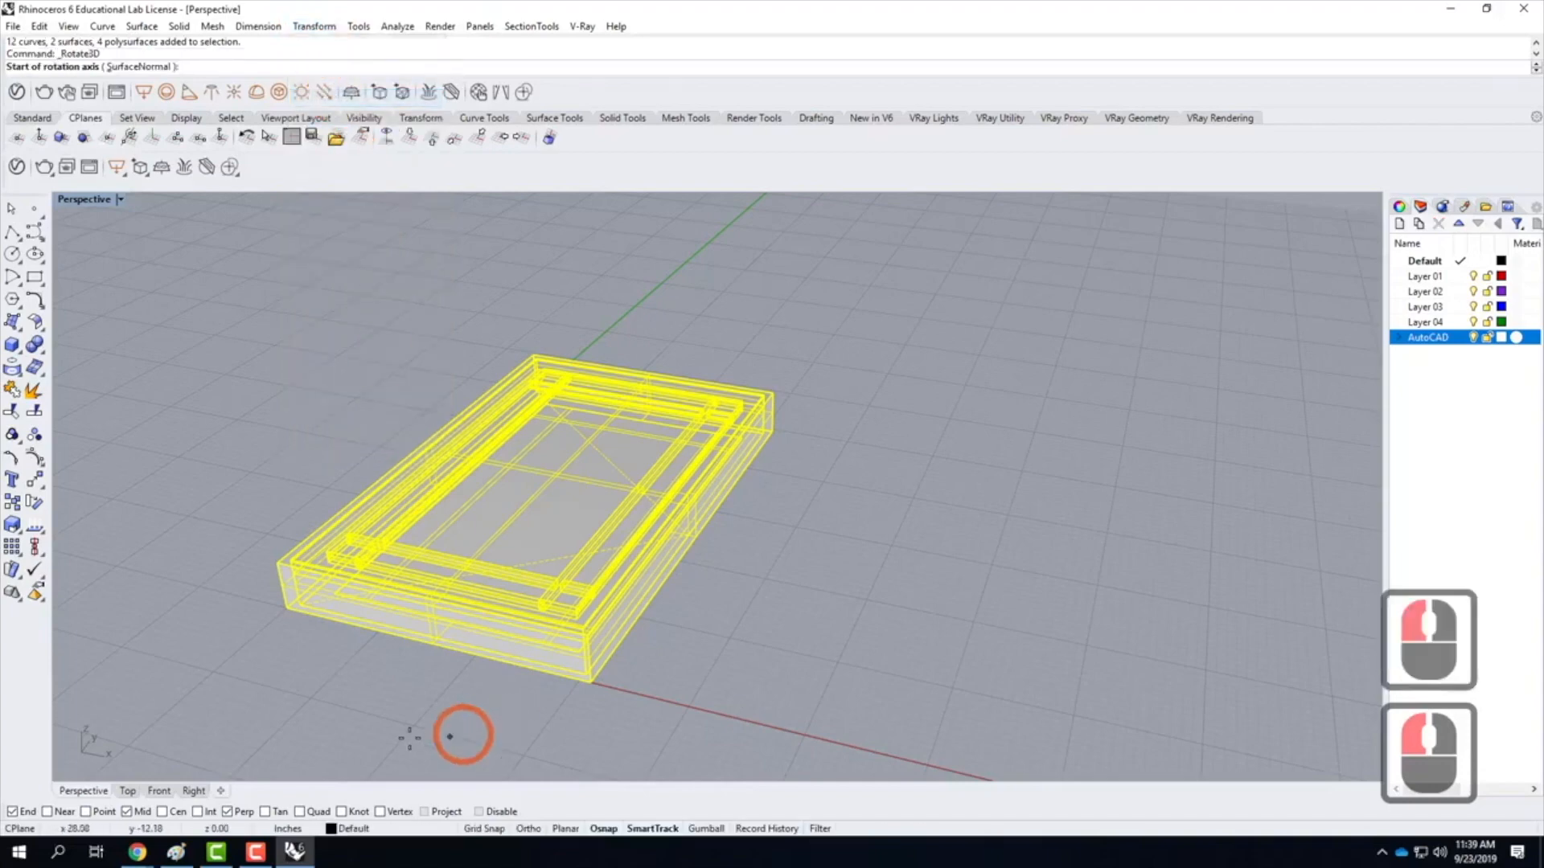
click(285, 609)
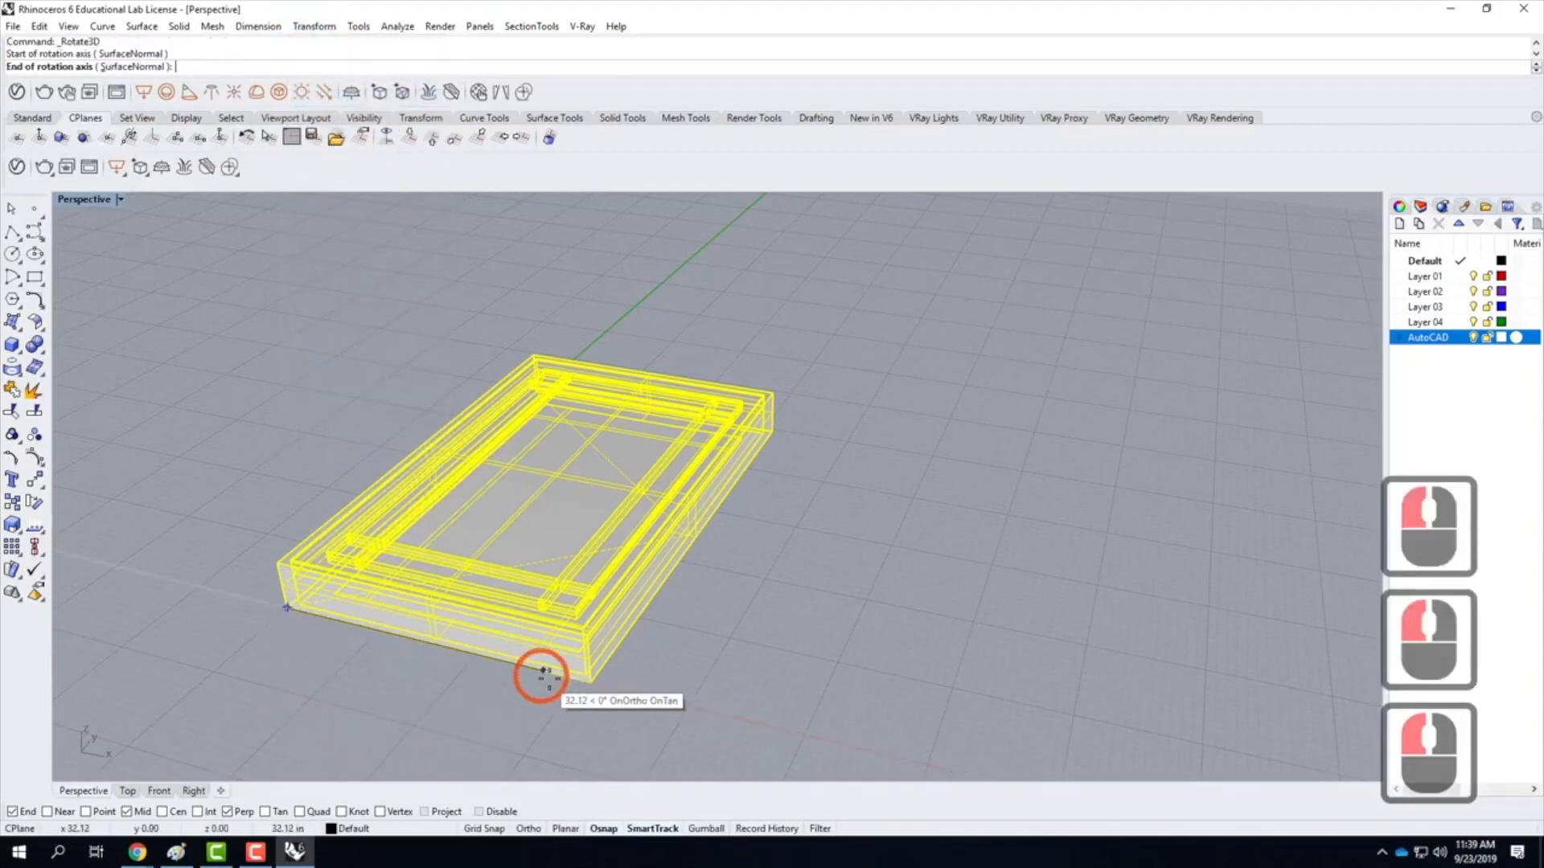
click(593, 680)
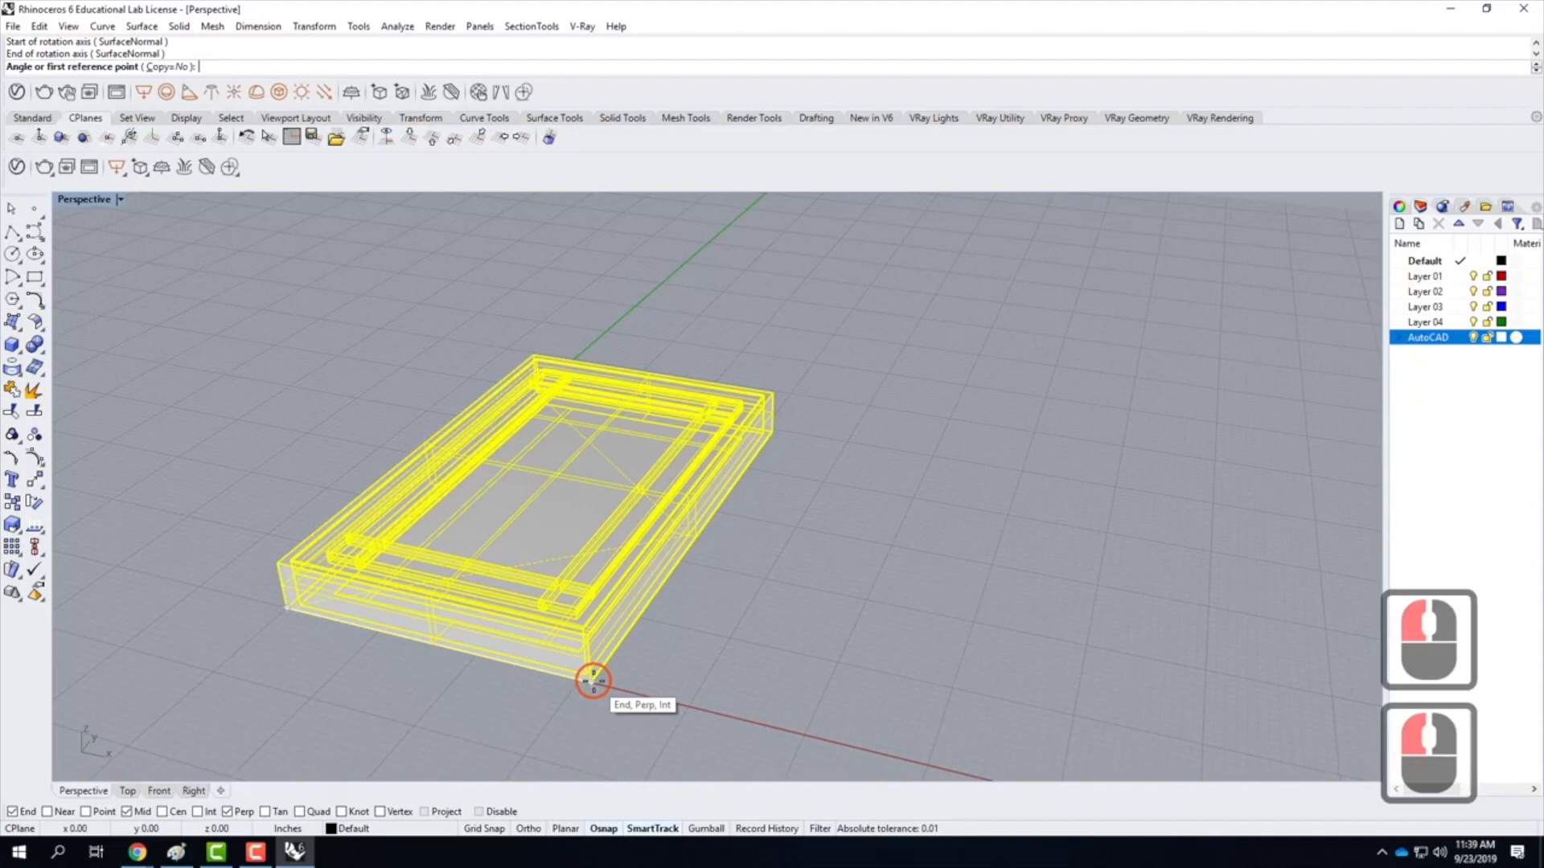
click(273, 558)
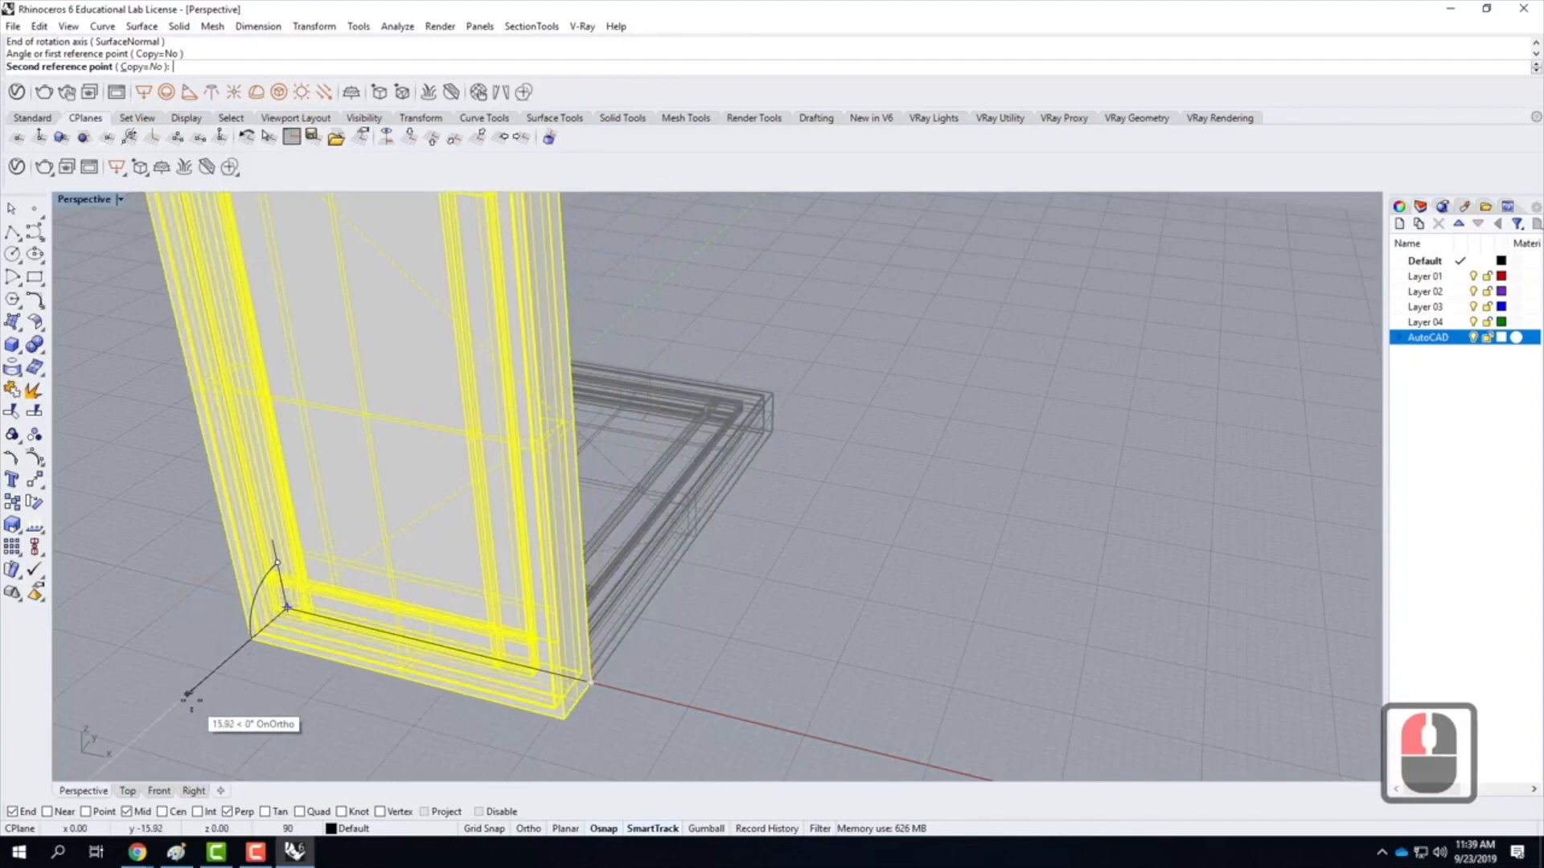
click(577, 620)
click(740, 595)
Move the whole upright window from the frame's lower front corner nearest the origin to 0,0,0
scroll(793, 575, down, 5)
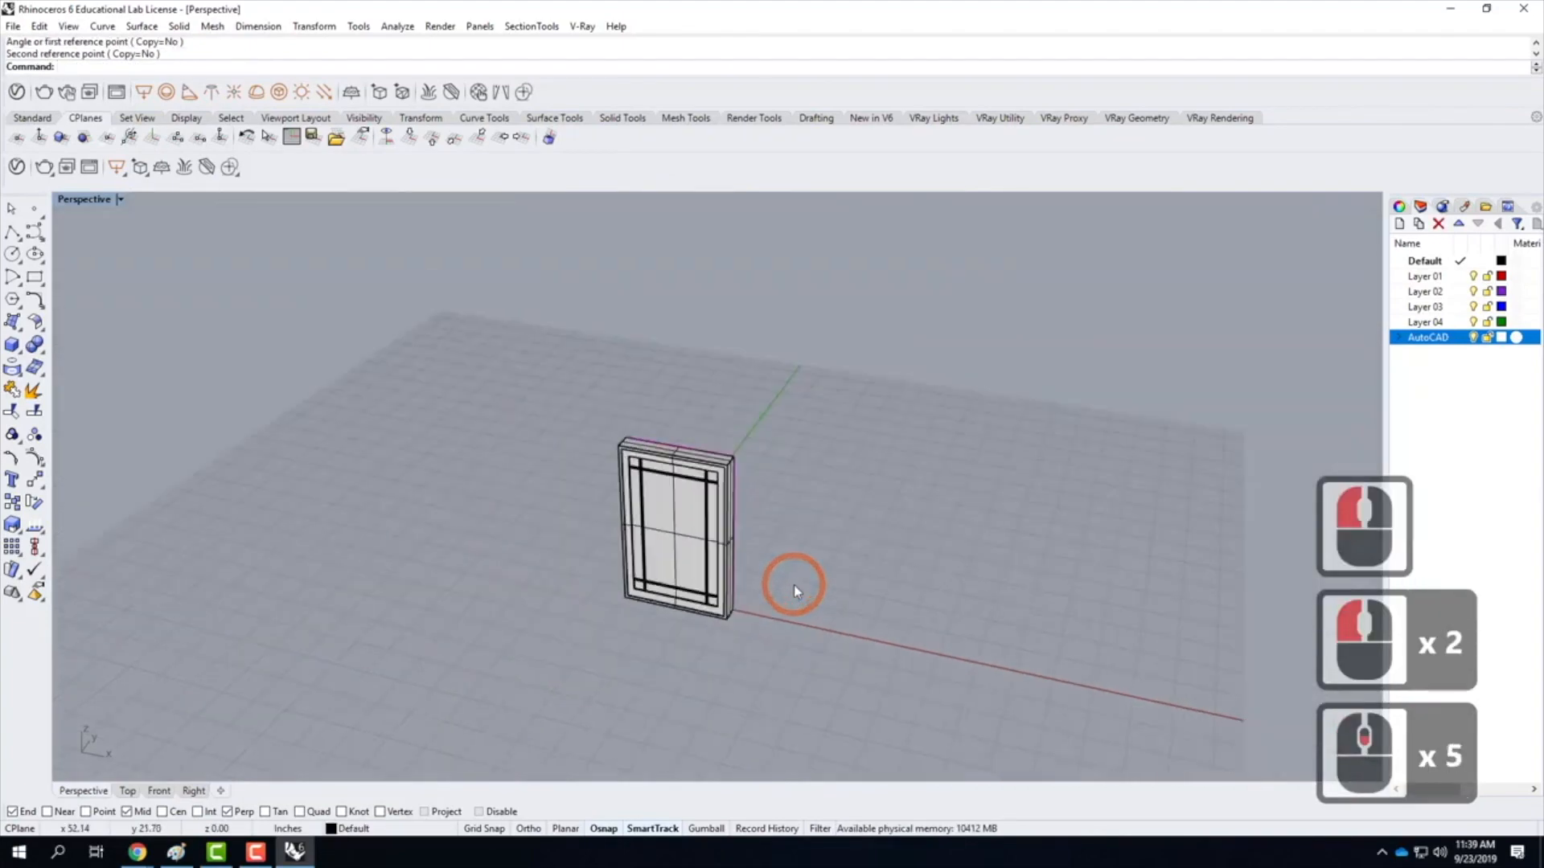
scroll(794, 585, up, 2)
drag(410, 335, 793, 688)
text(move)
key(Return)
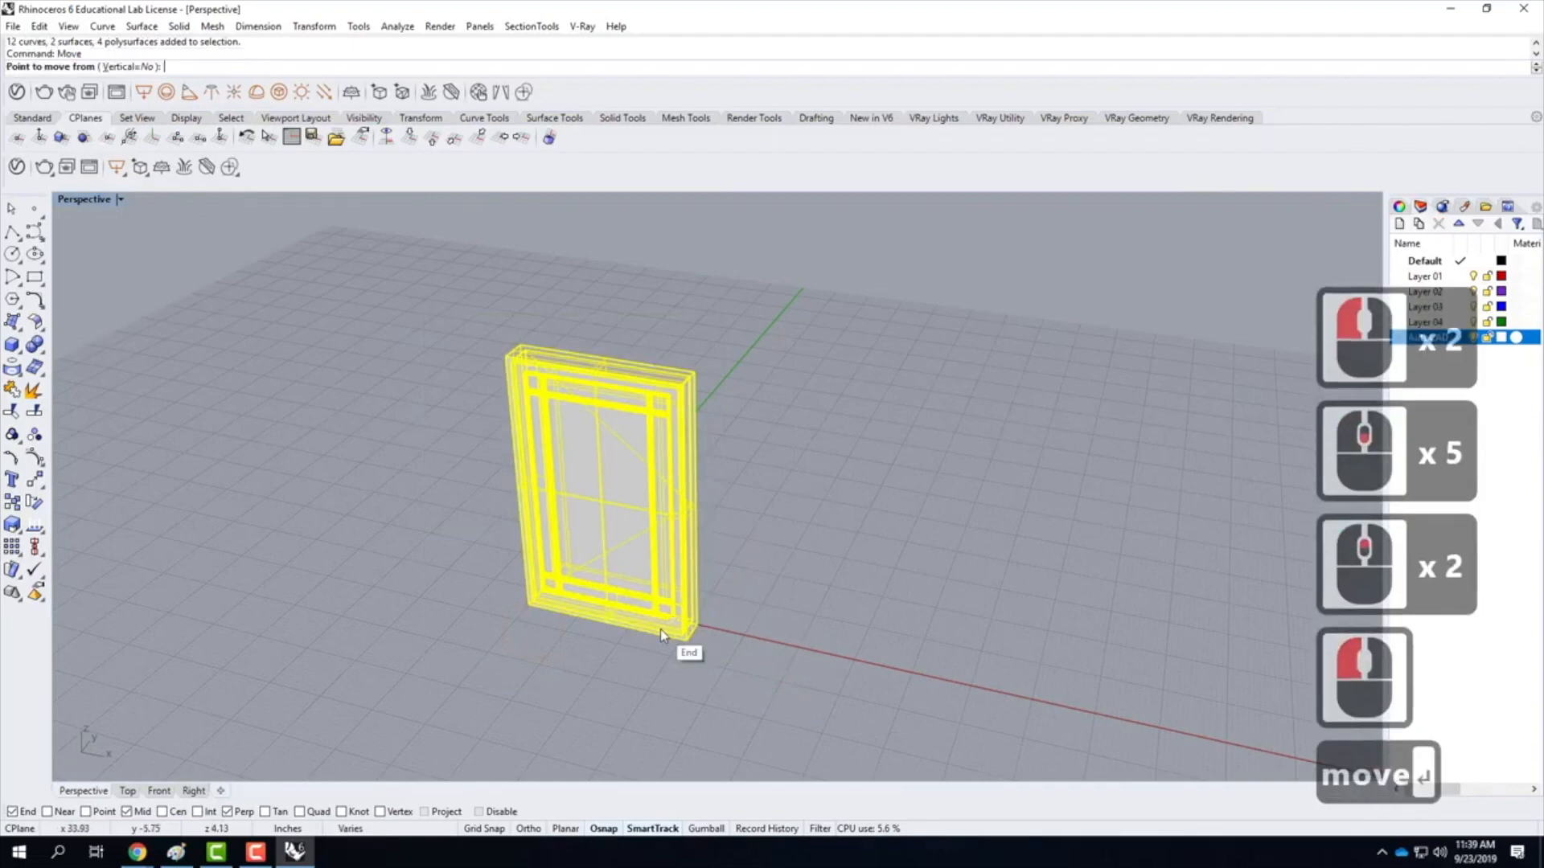
scroll(535, 630, up, 6)
click(505, 515)
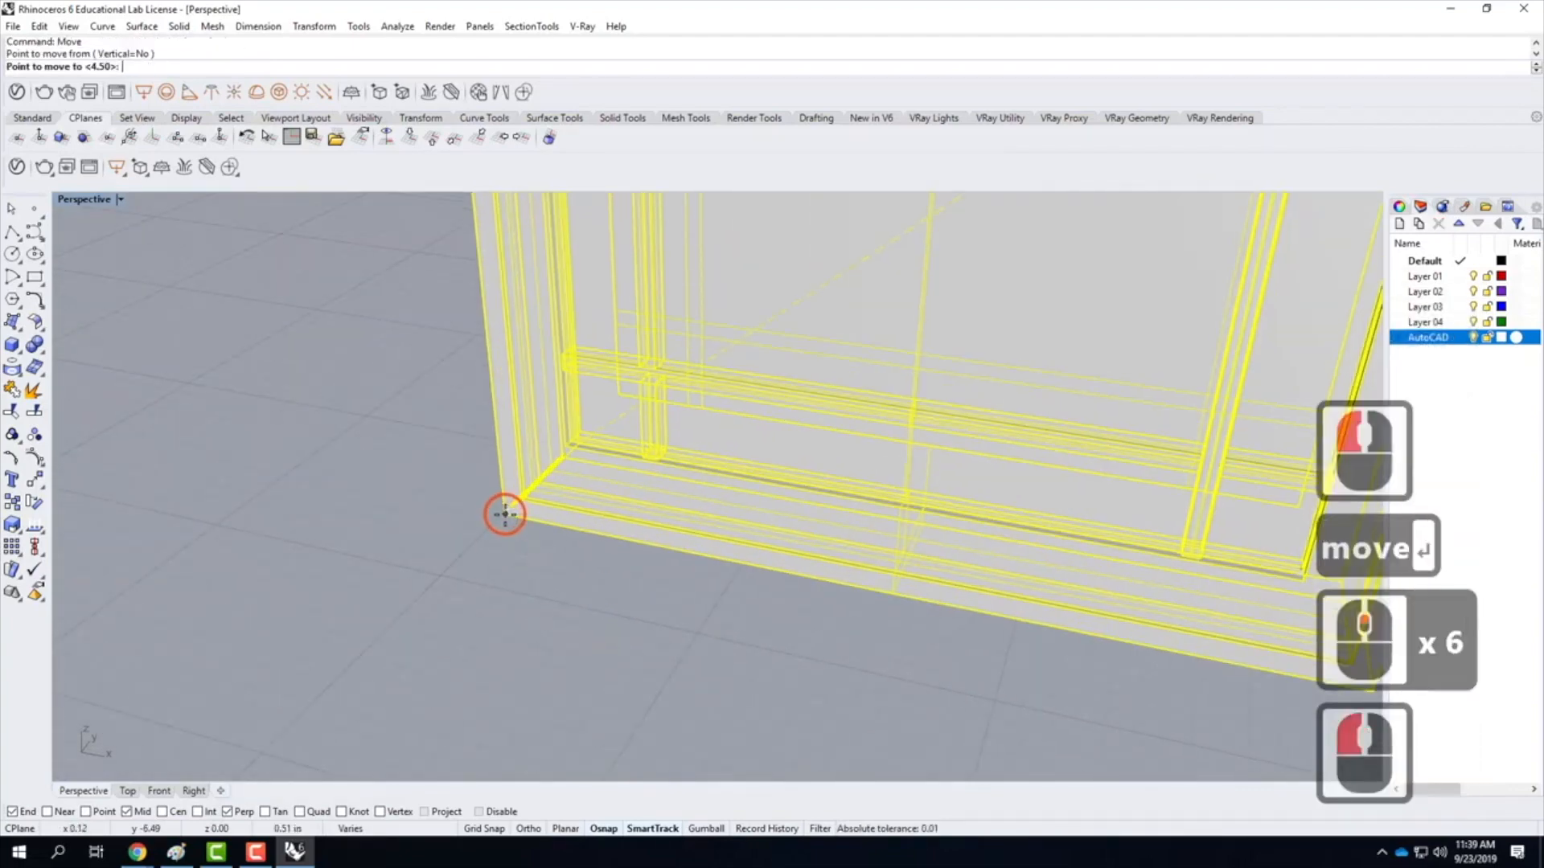
text(0,0,0)
key(Return)
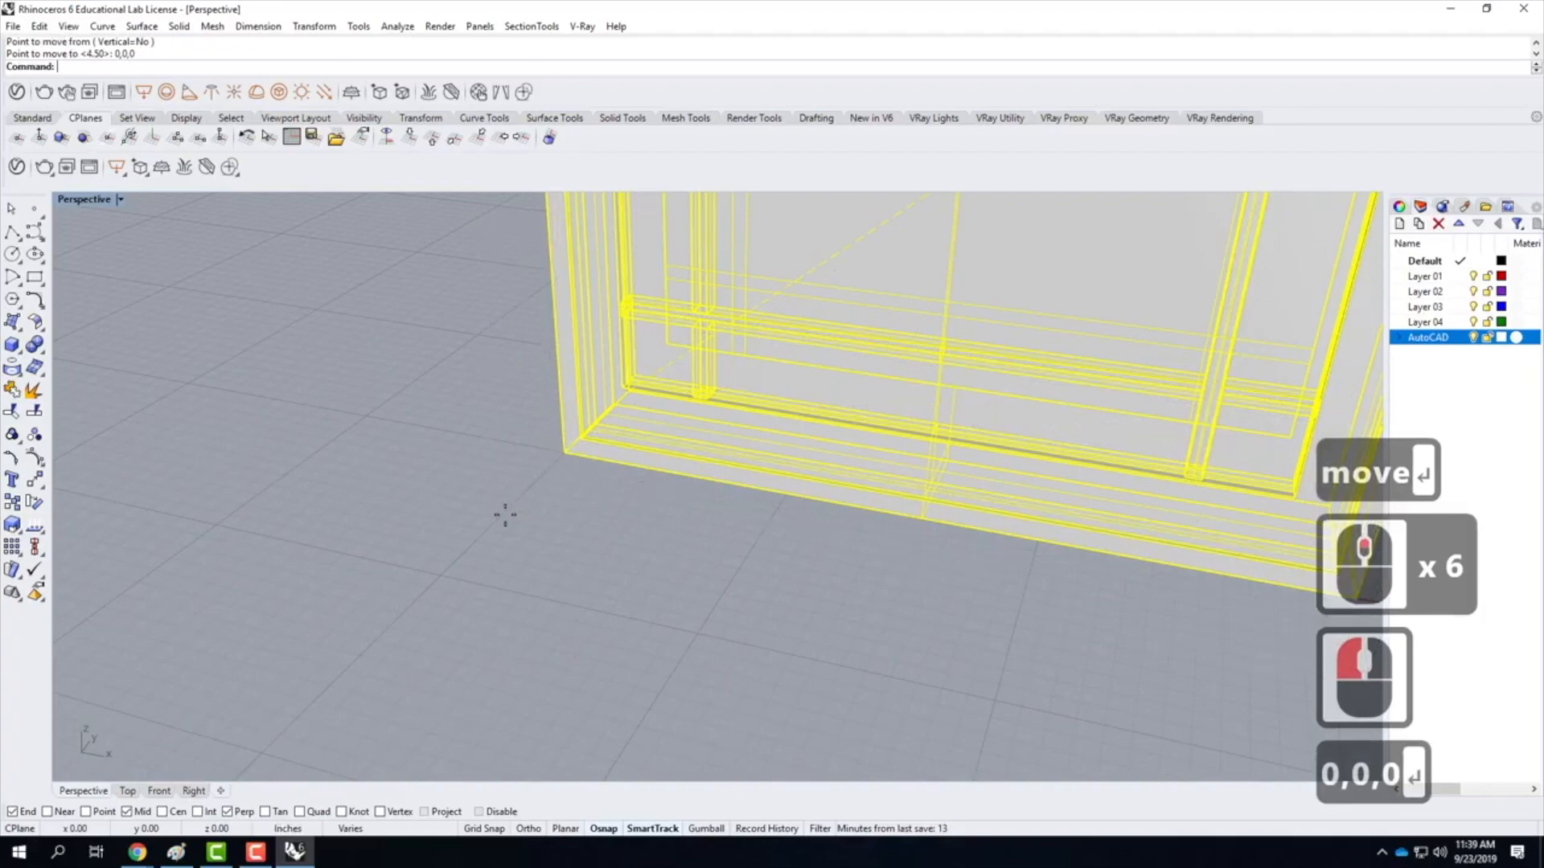
click(505, 514)
scroll(410, 538, down, 5)
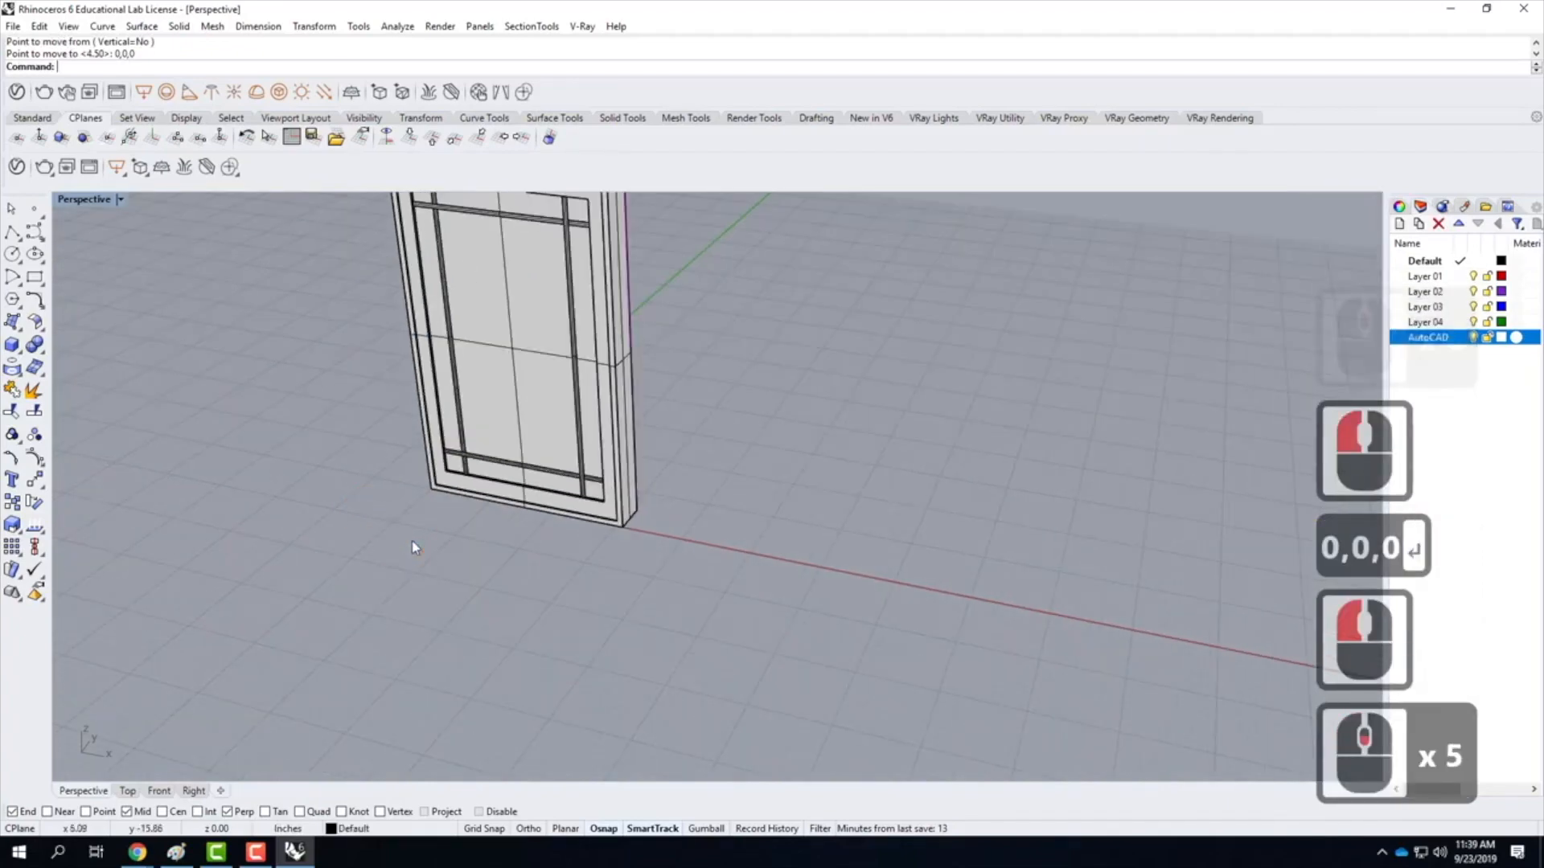
Swing the sash, glass and grille open by rotating them -15° about the sash's lower front corner near the origin
click(558, 500)
shift+click(555, 447)
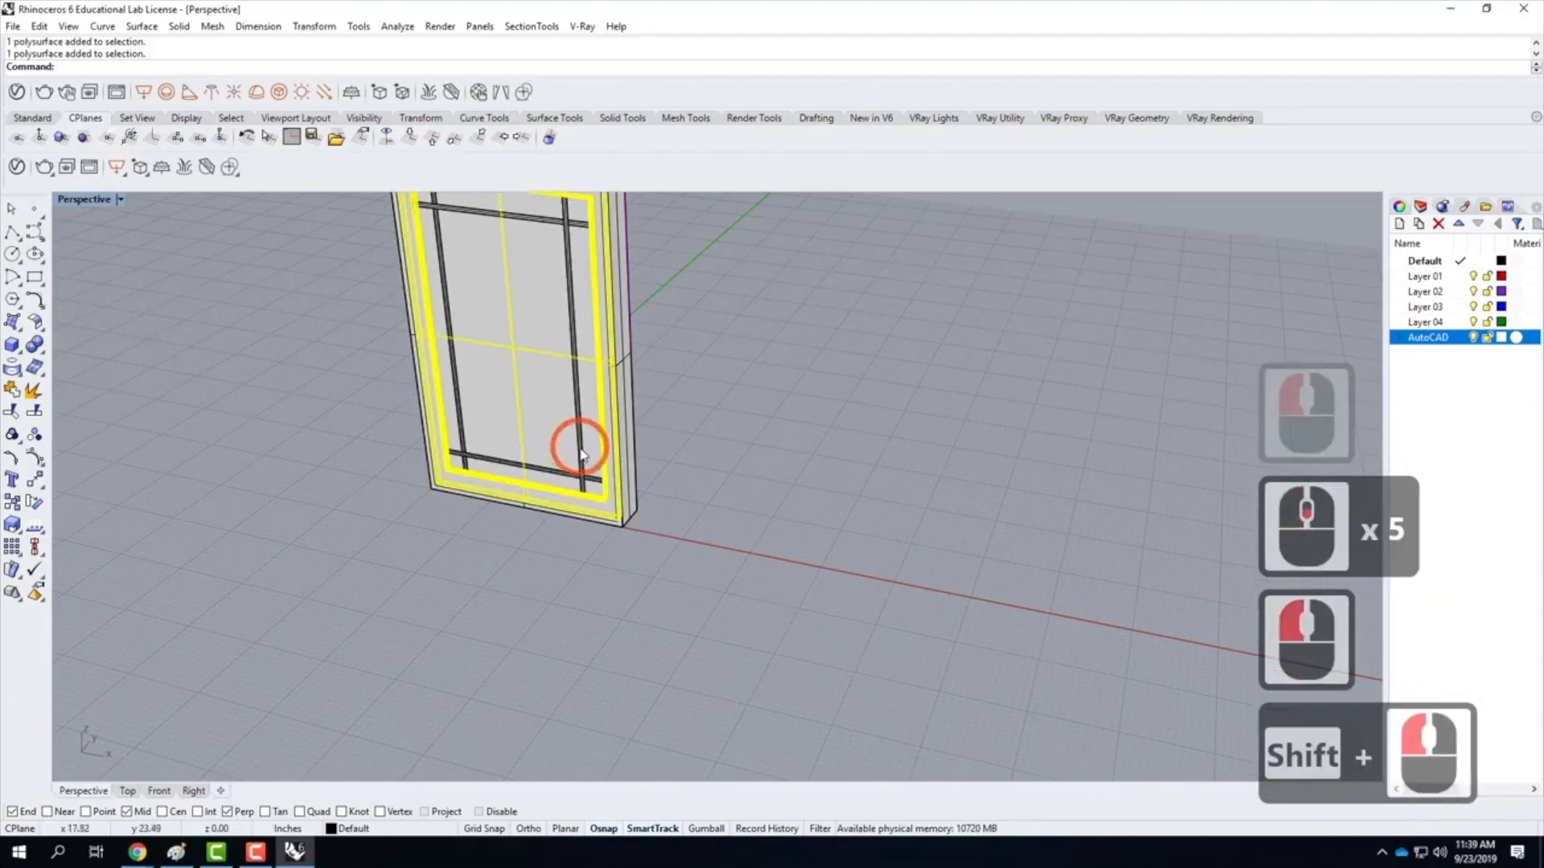
shift+click(578, 450)
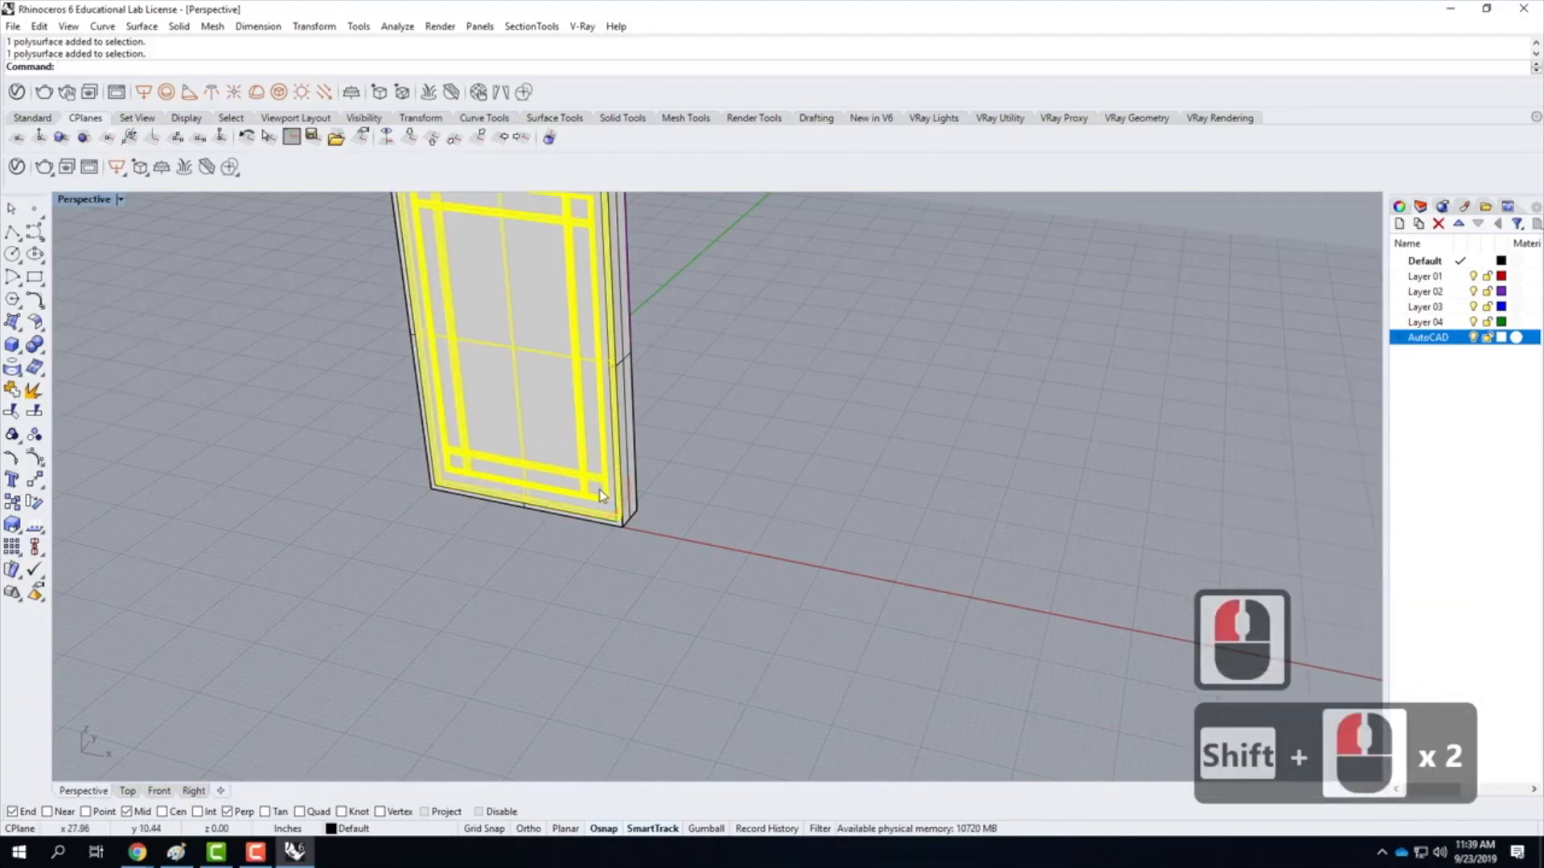
text(rote)
key(BackSpace)
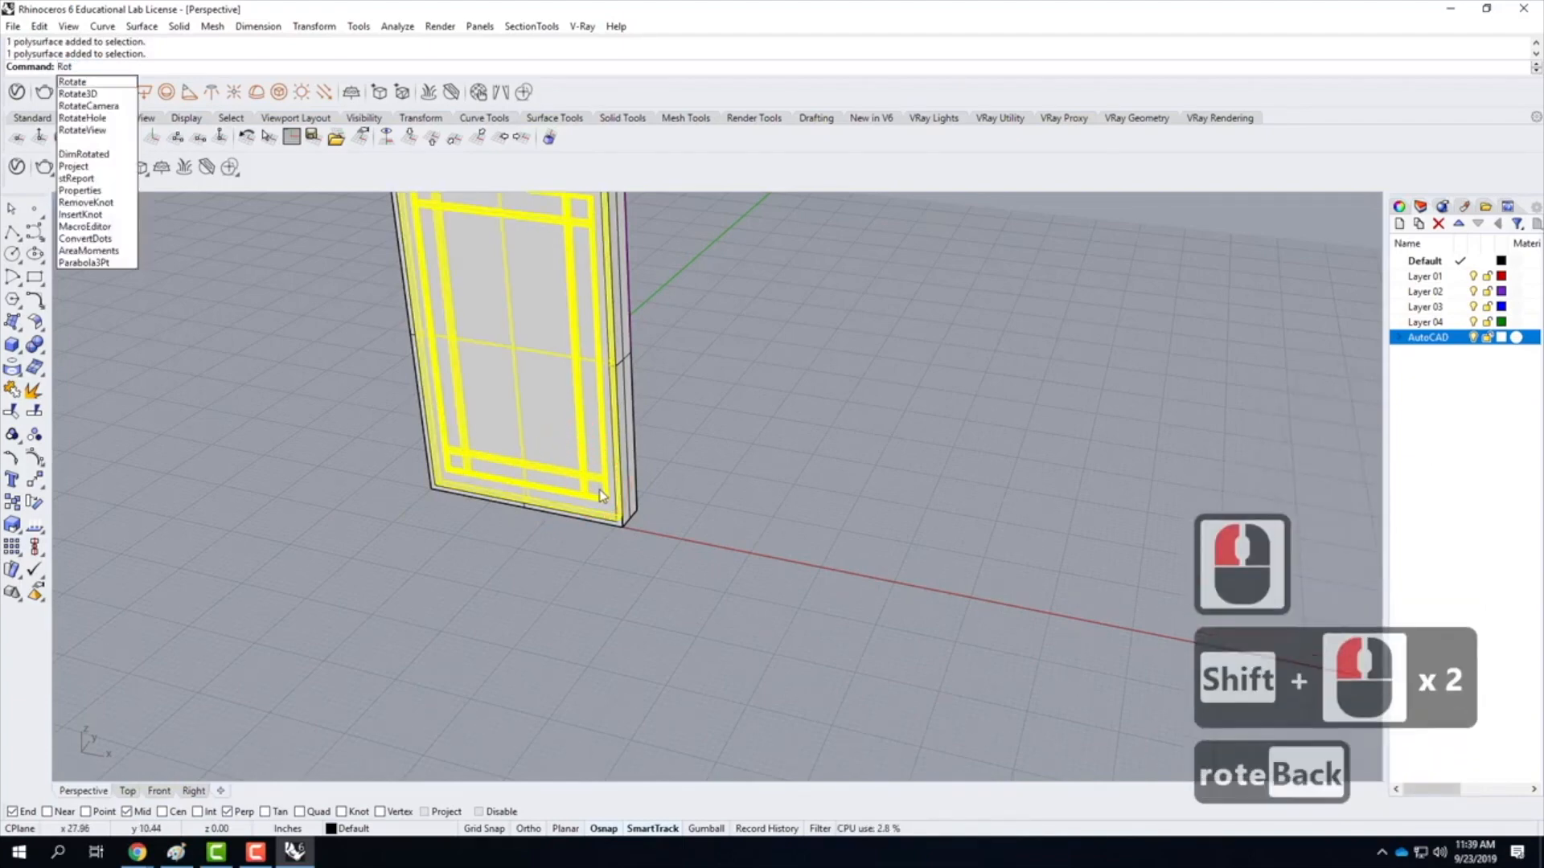
text(ate)
key(Return)
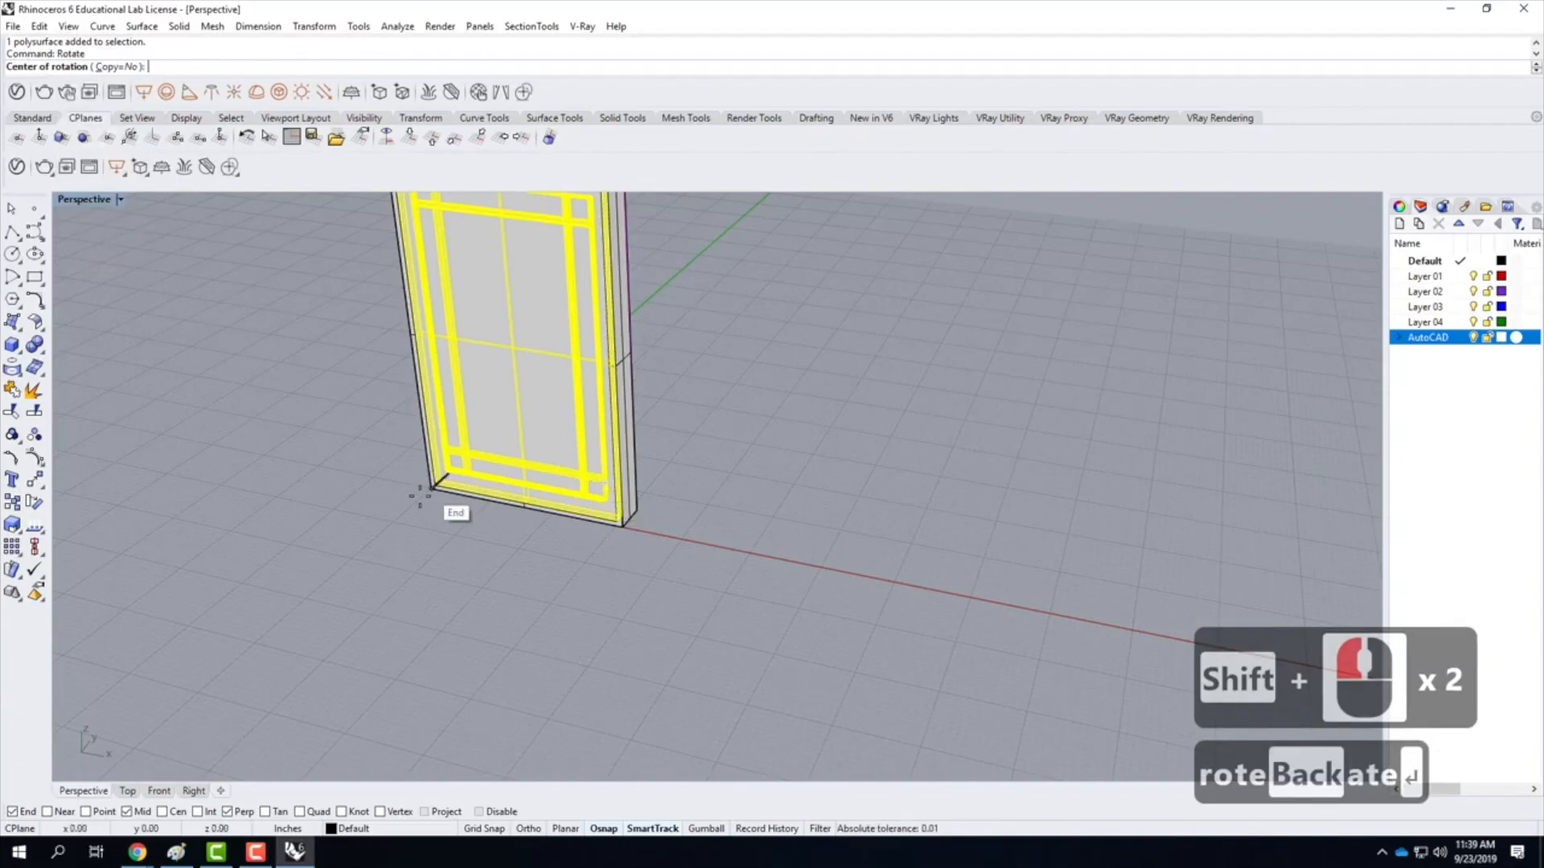
scroll(420, 496, up, 6)
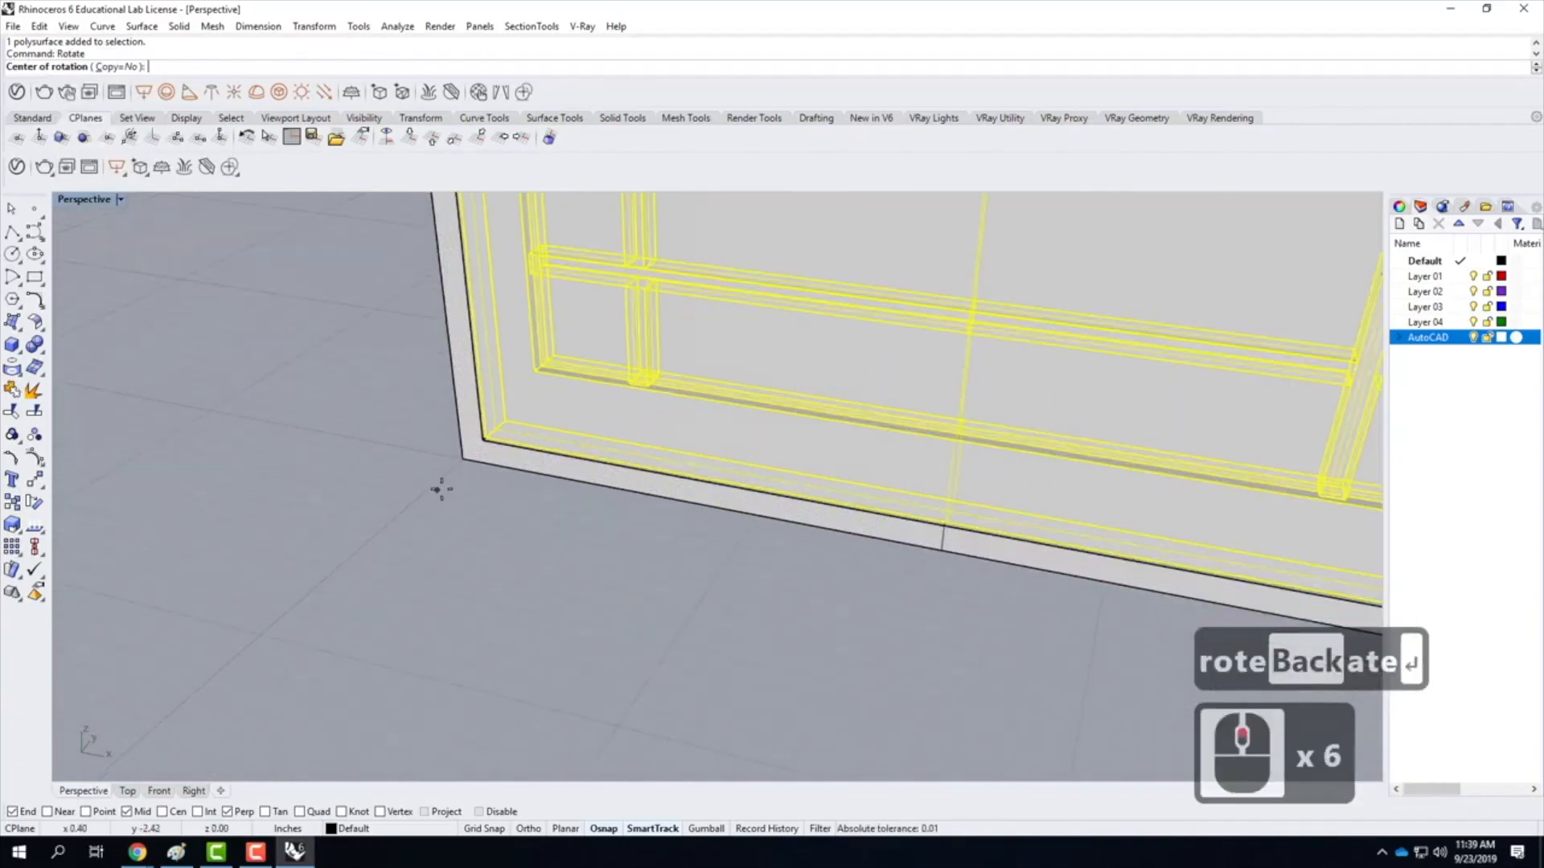
click(488, 435)
scroll(442, 431, down, 3)
scroll(812, 474, up, 4)
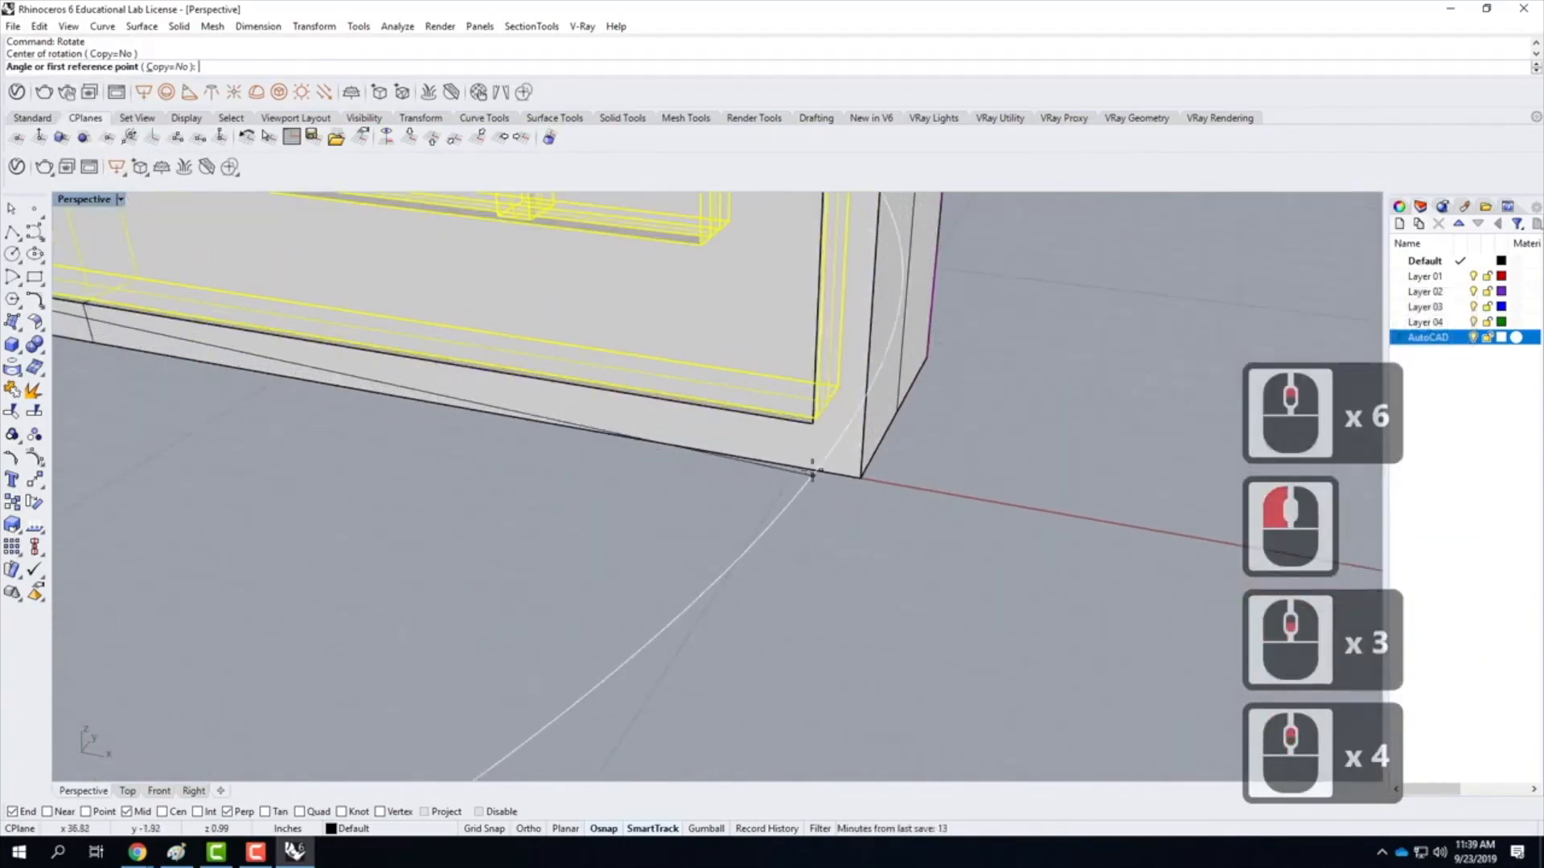
click(820, 415)
text(-1)
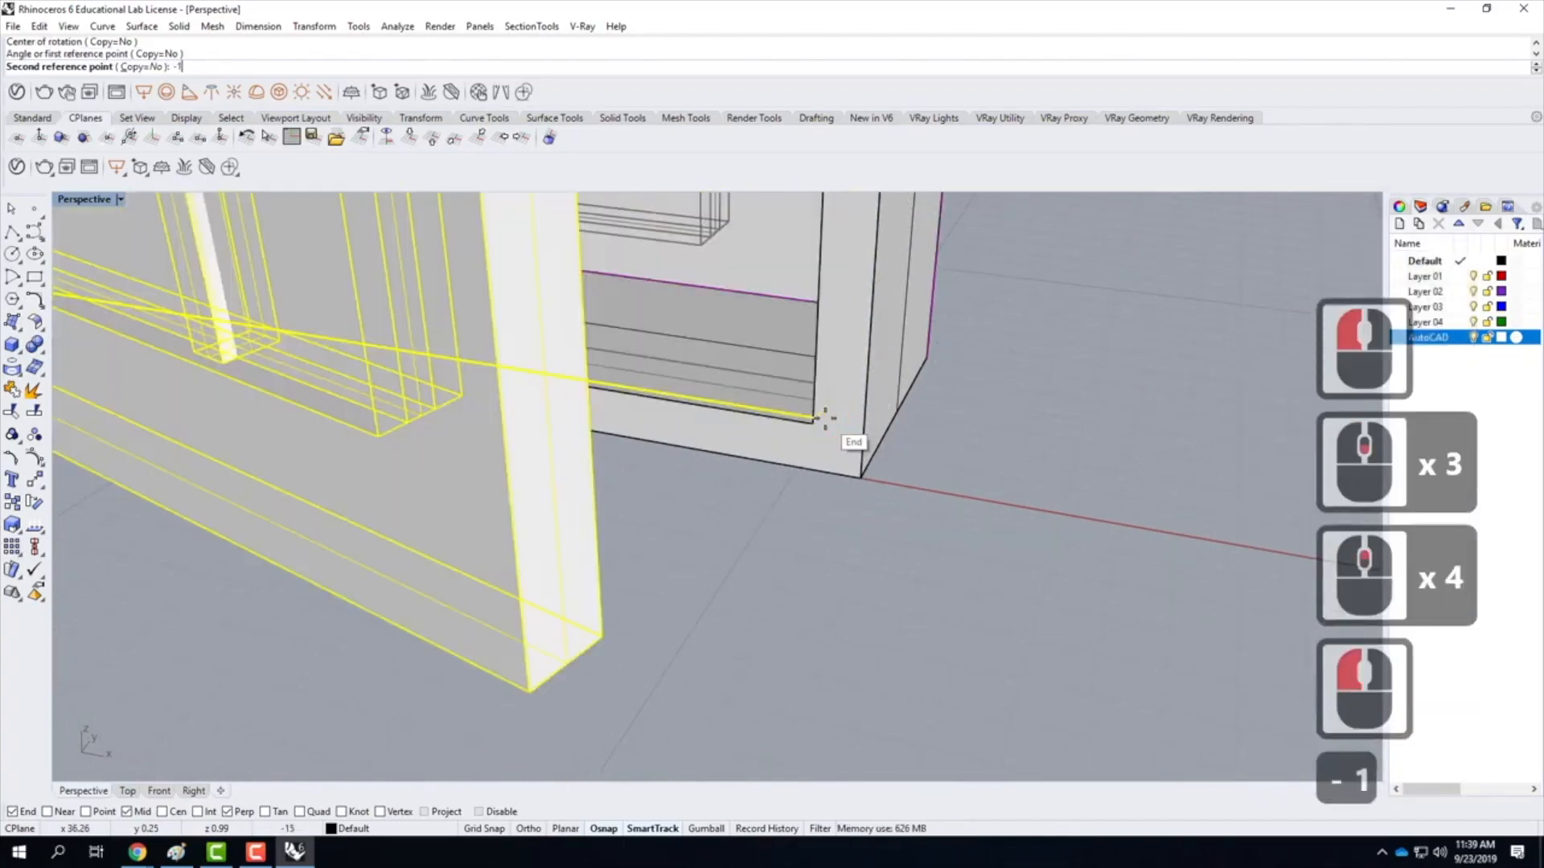
text(5)
key(Return)
click(869, 545)
scroll(875, 542, down, 5)
right_drag(876, 542, 776, 534)
scroll(800, 555, down, 5)
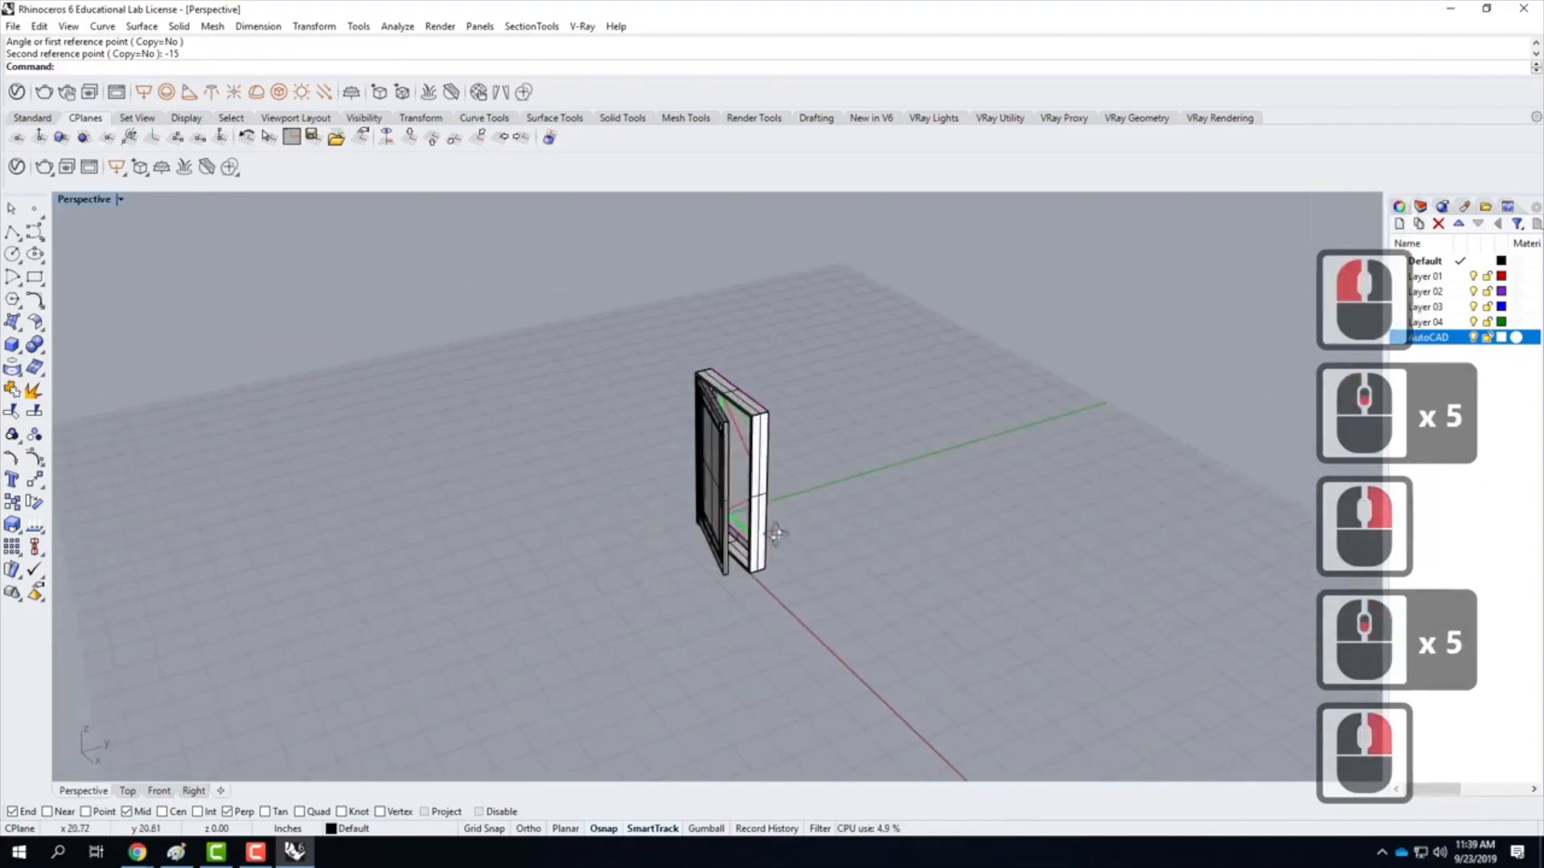
right_drag(794, 502, 804, 514)
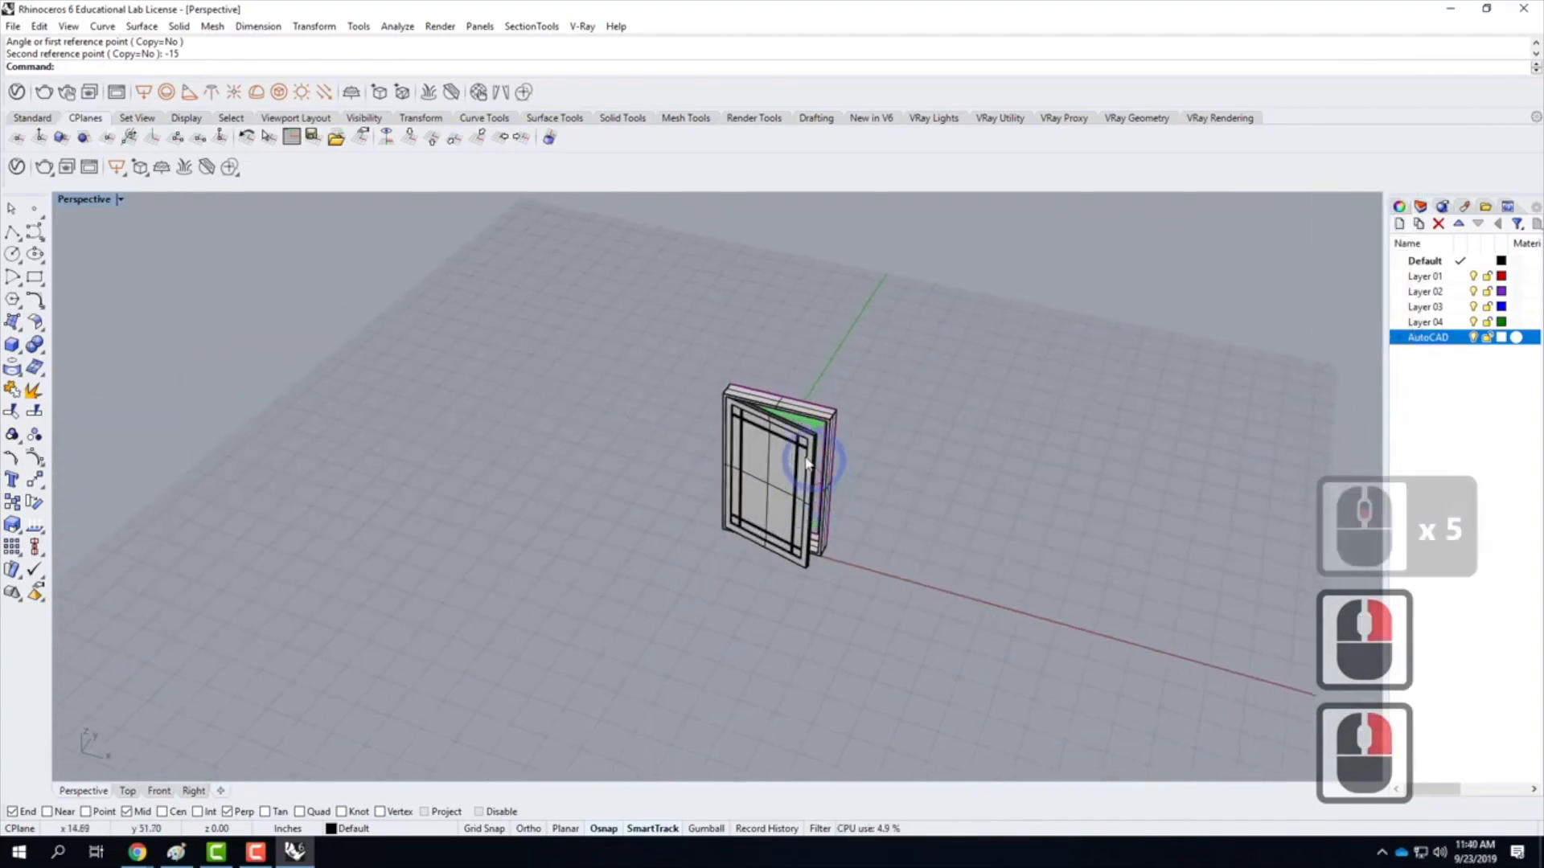
Turn on Ortho and draw a 3-point rectangle along the frame opening's upper front edge, corner to corner, extending 1.5 in forward
scroll(661, 418, up, 5)
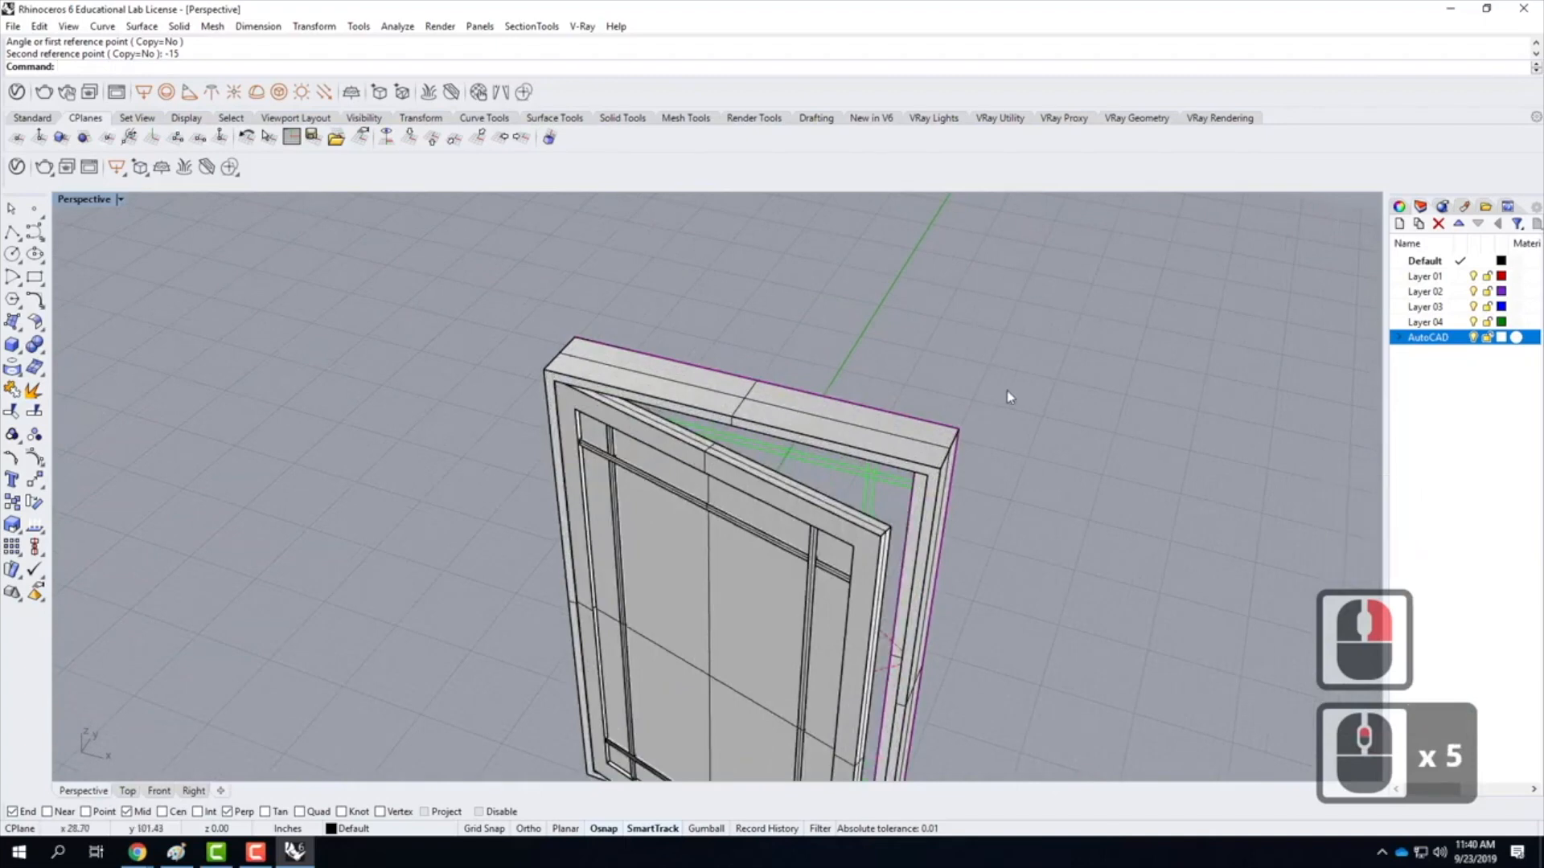
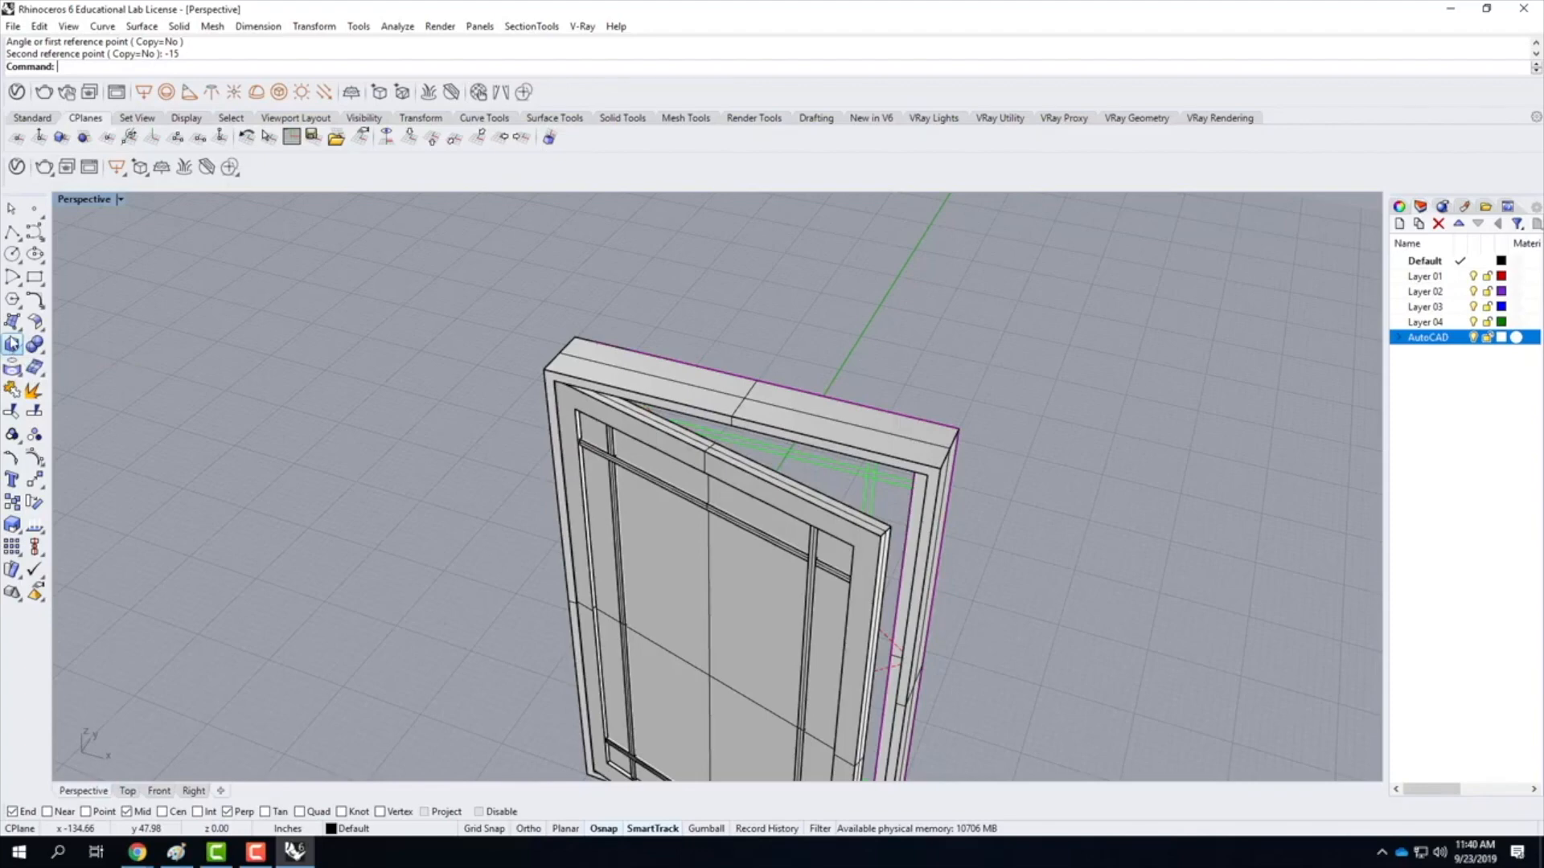
click(38, 281)
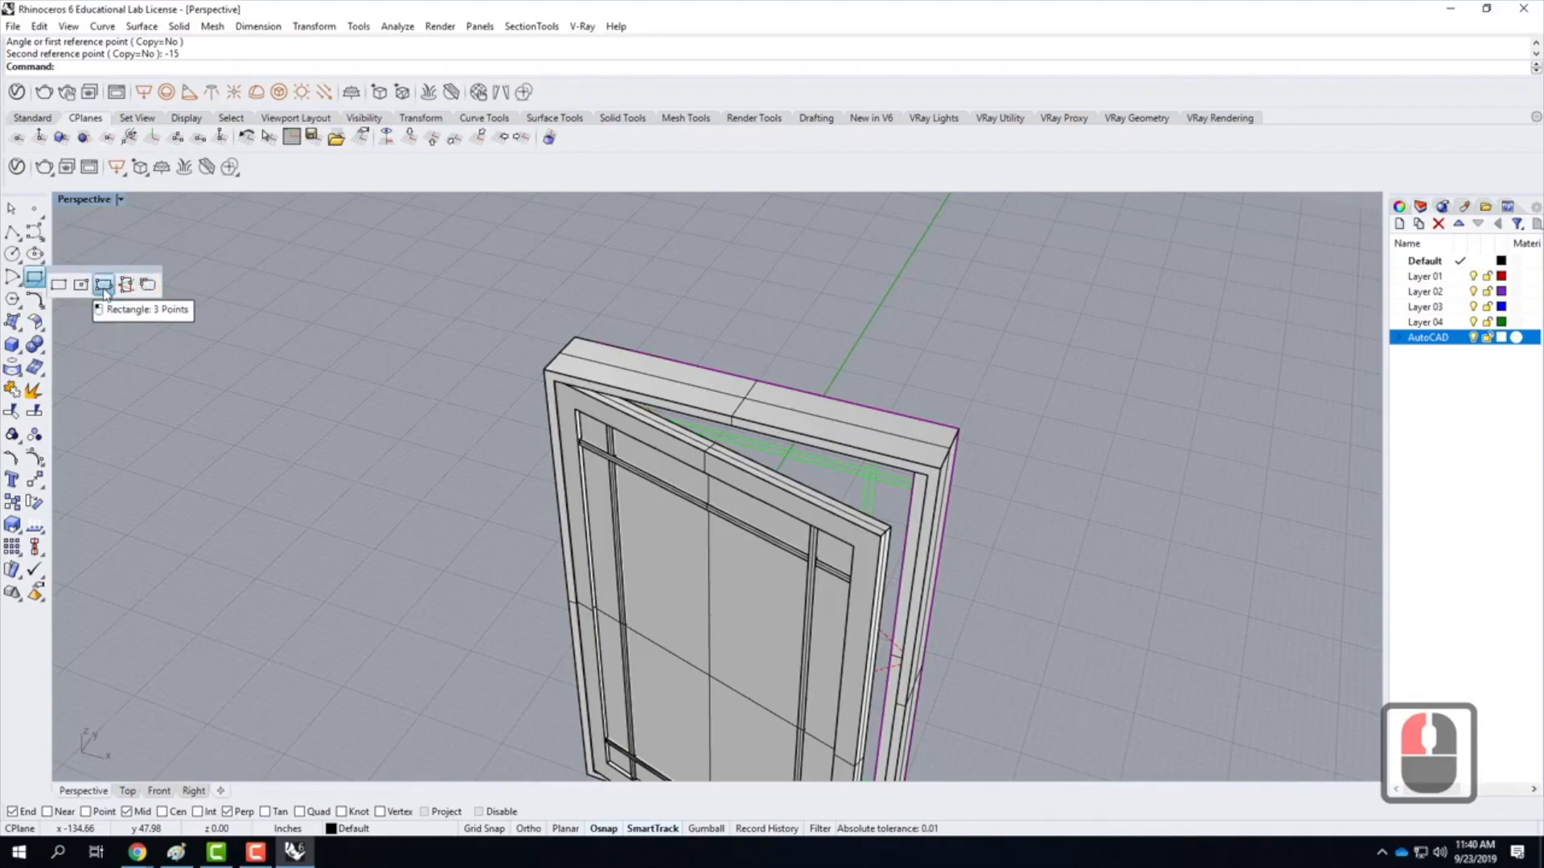
click(104, 286)
scroll(565, 397, up, 4)
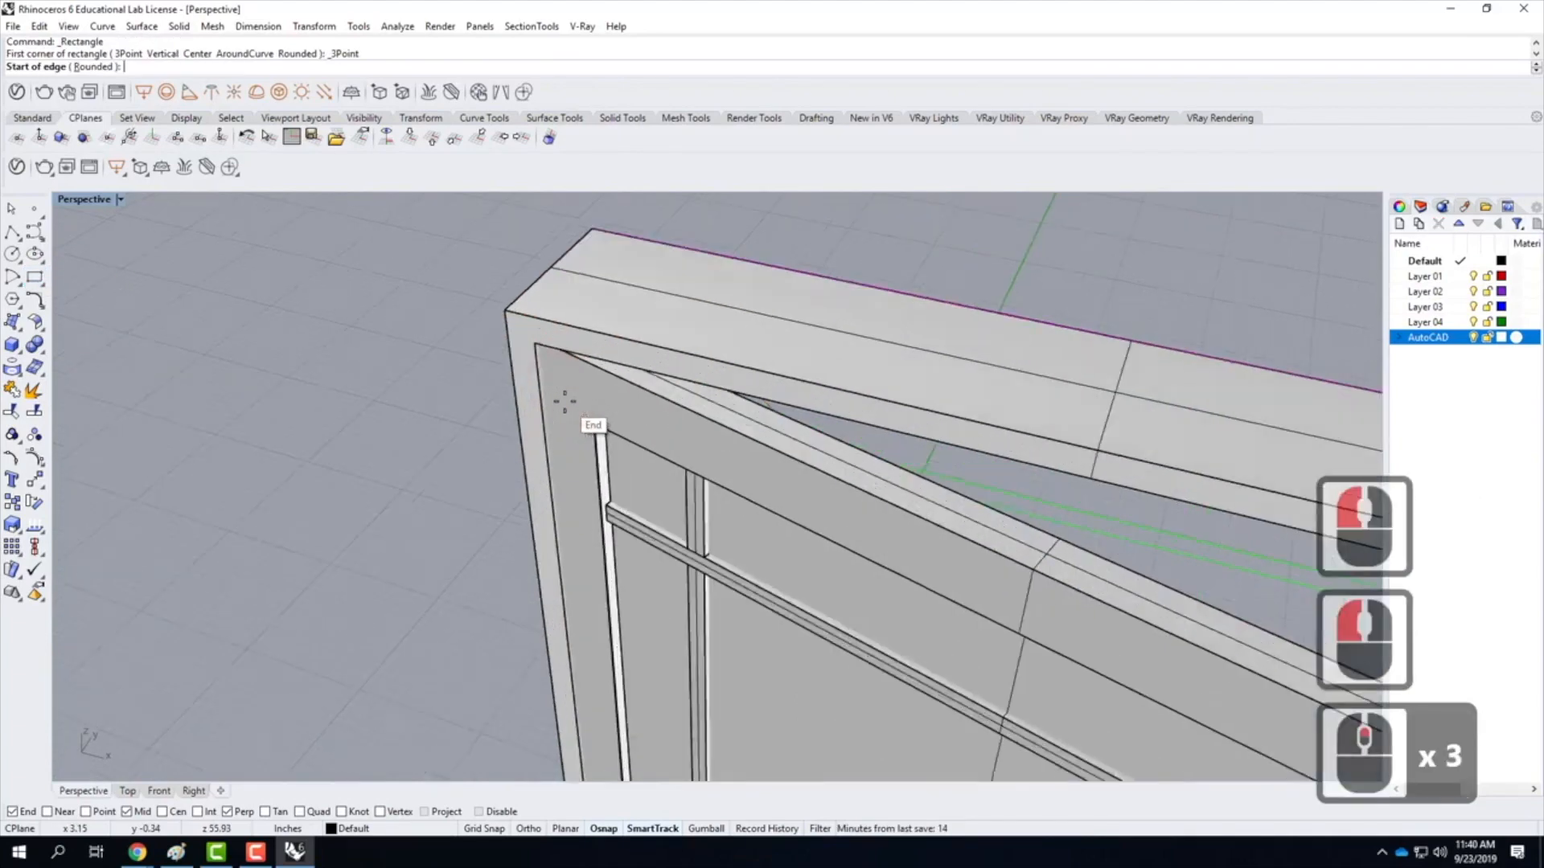
click(506, 307)
scroll(402, 263, down, 4)
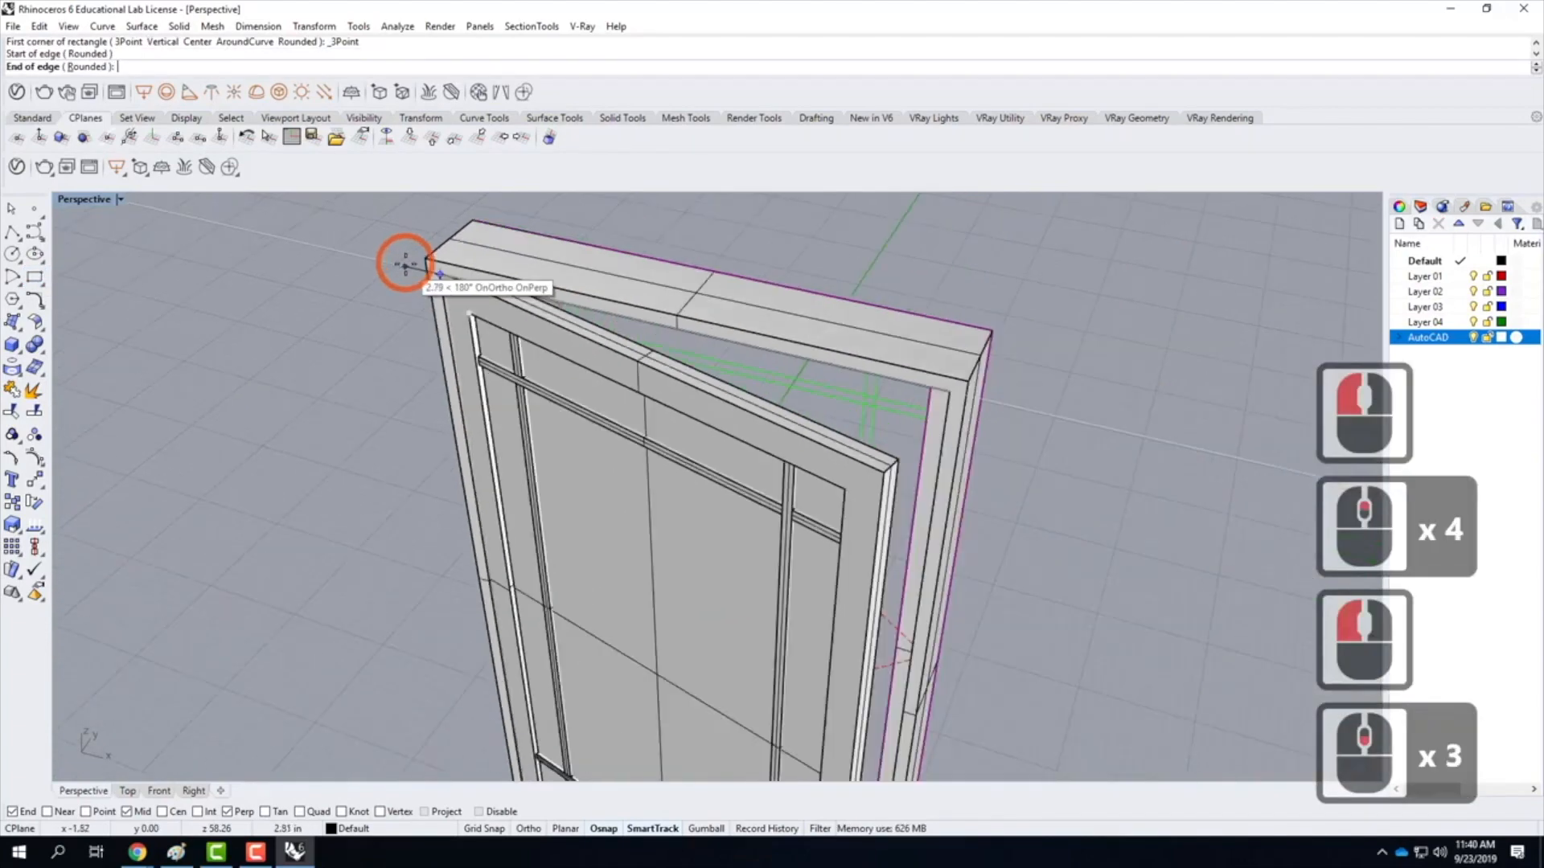
scroll(808, 349, up, 3)
scroll(808, 350, up, 1)
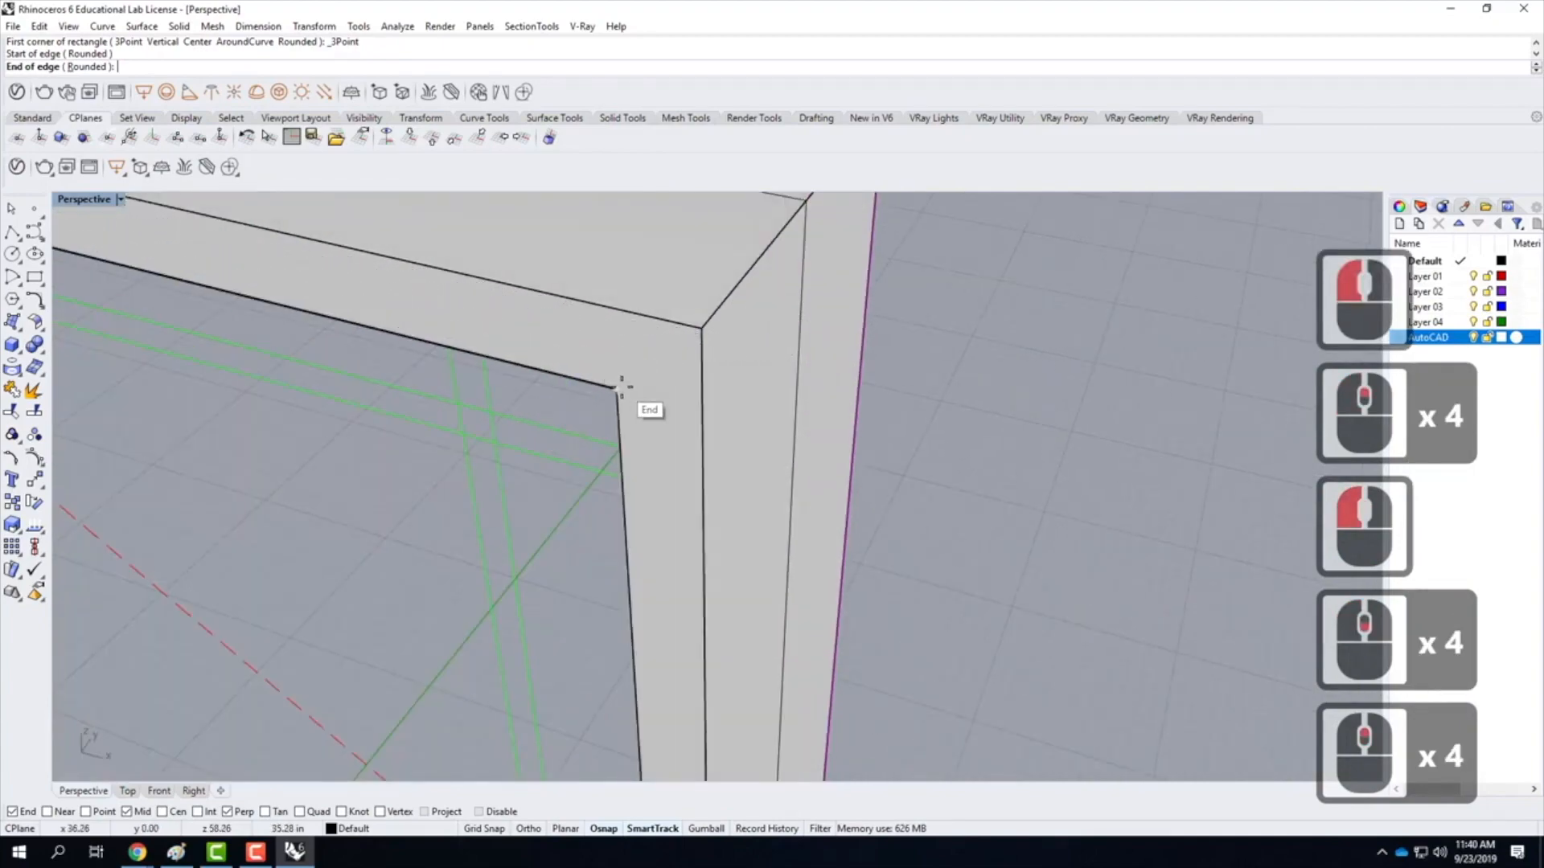
click(619, 388)
scroll(762, 306, down, 4)
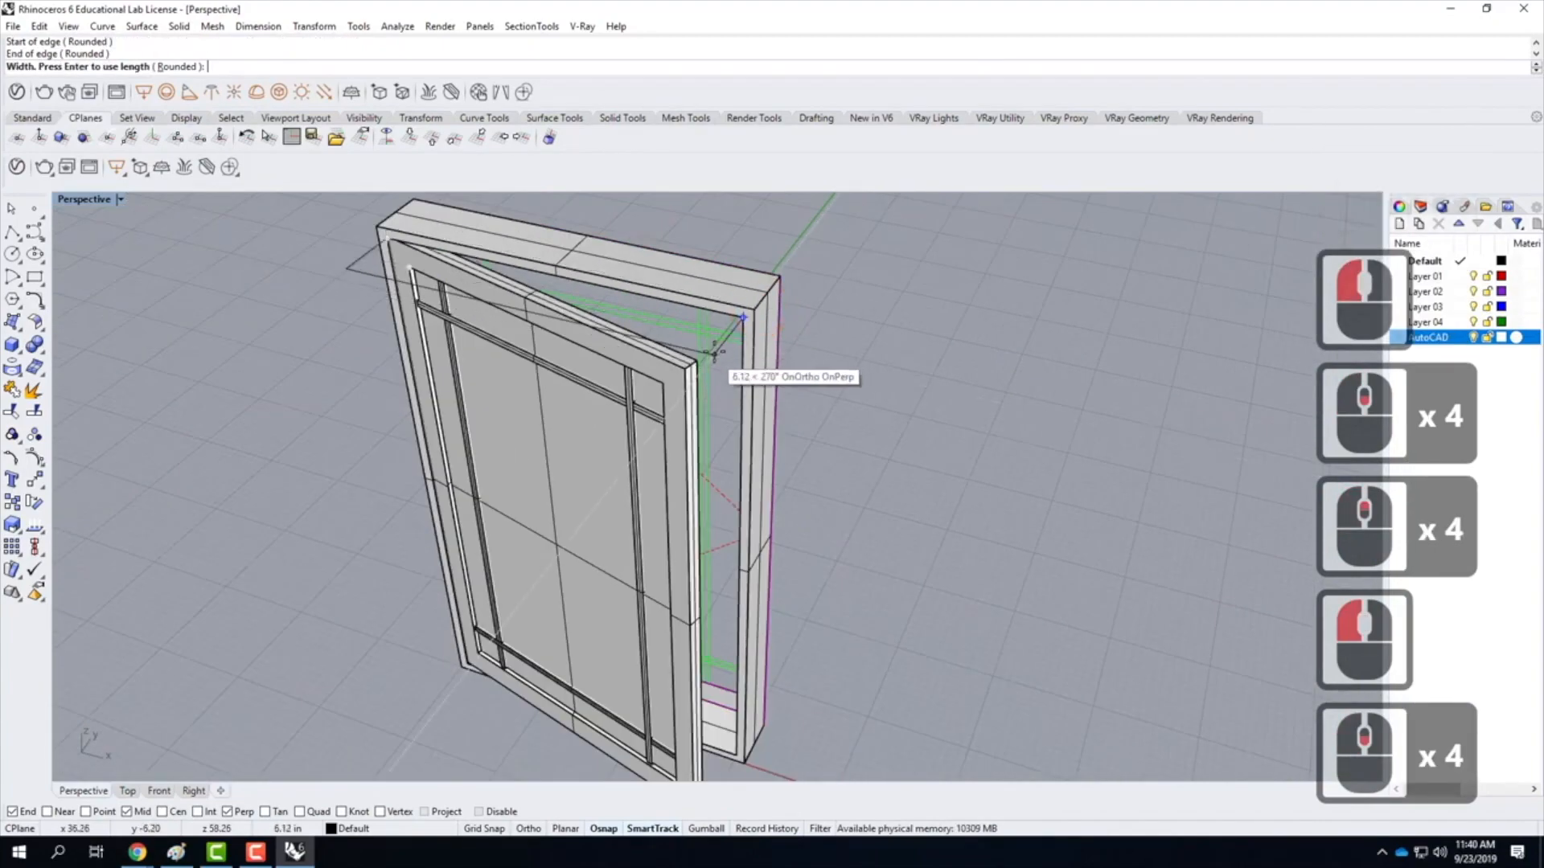
text(1.5)
key(Return)
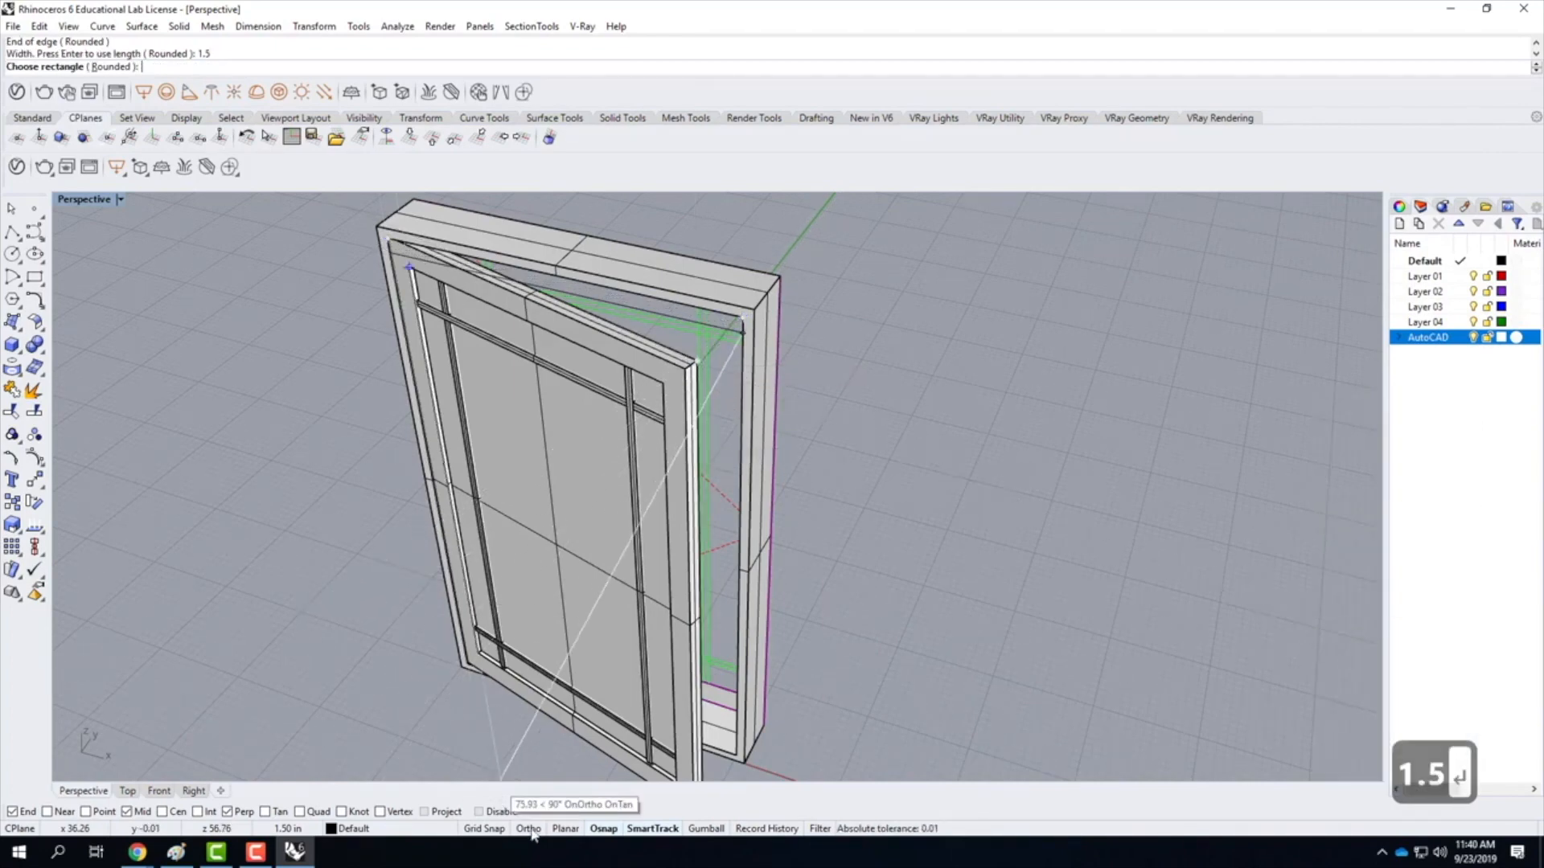
click(320, 541)
click(585, 338)
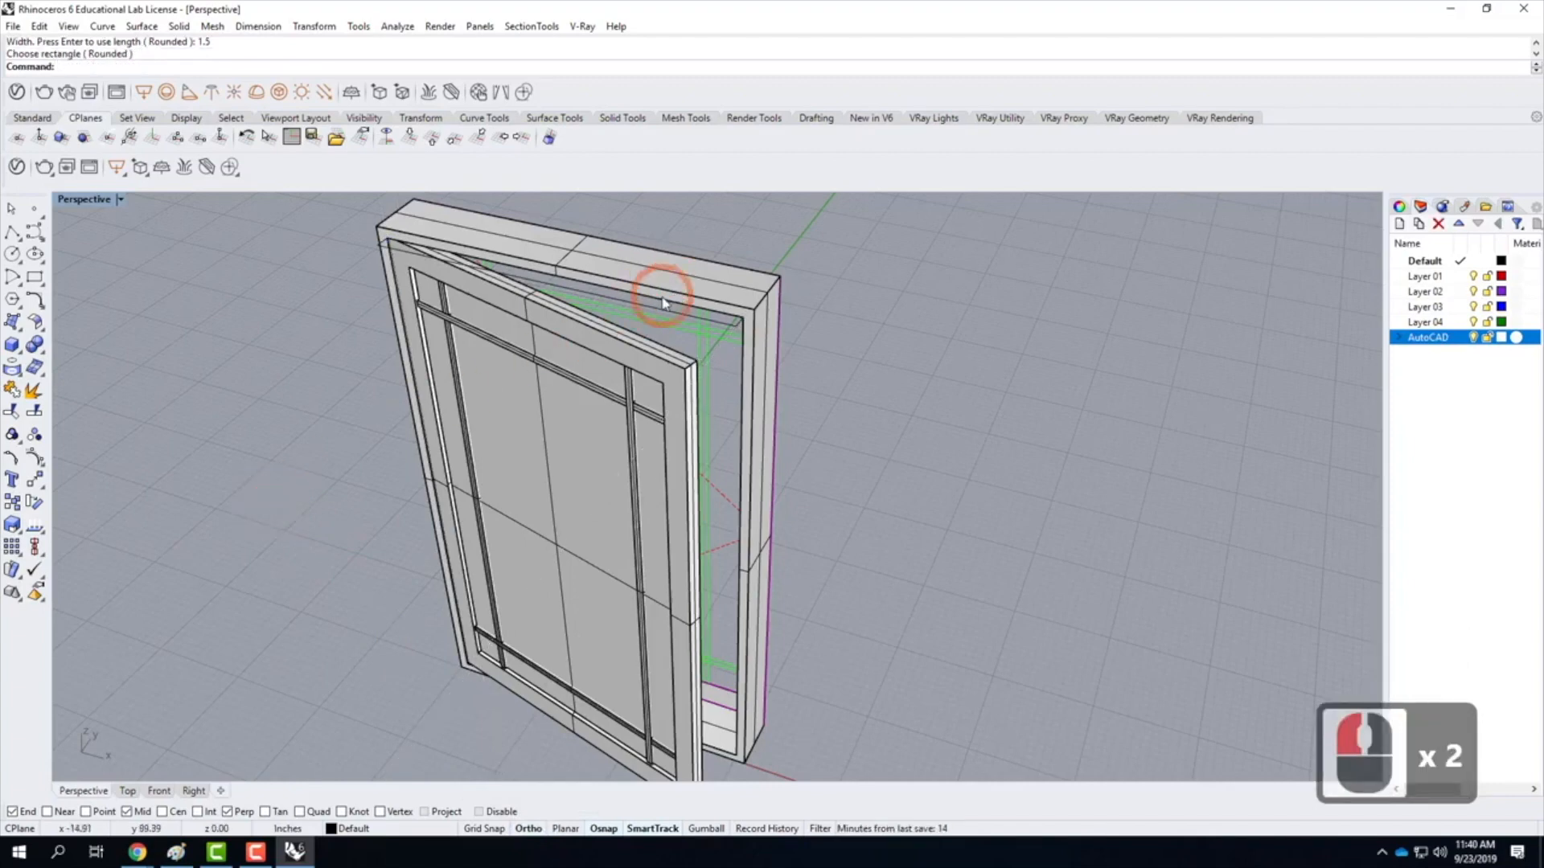
Extrude the rectangle above the opening 5.5 in upward to form a header trim board
click(655, 311)
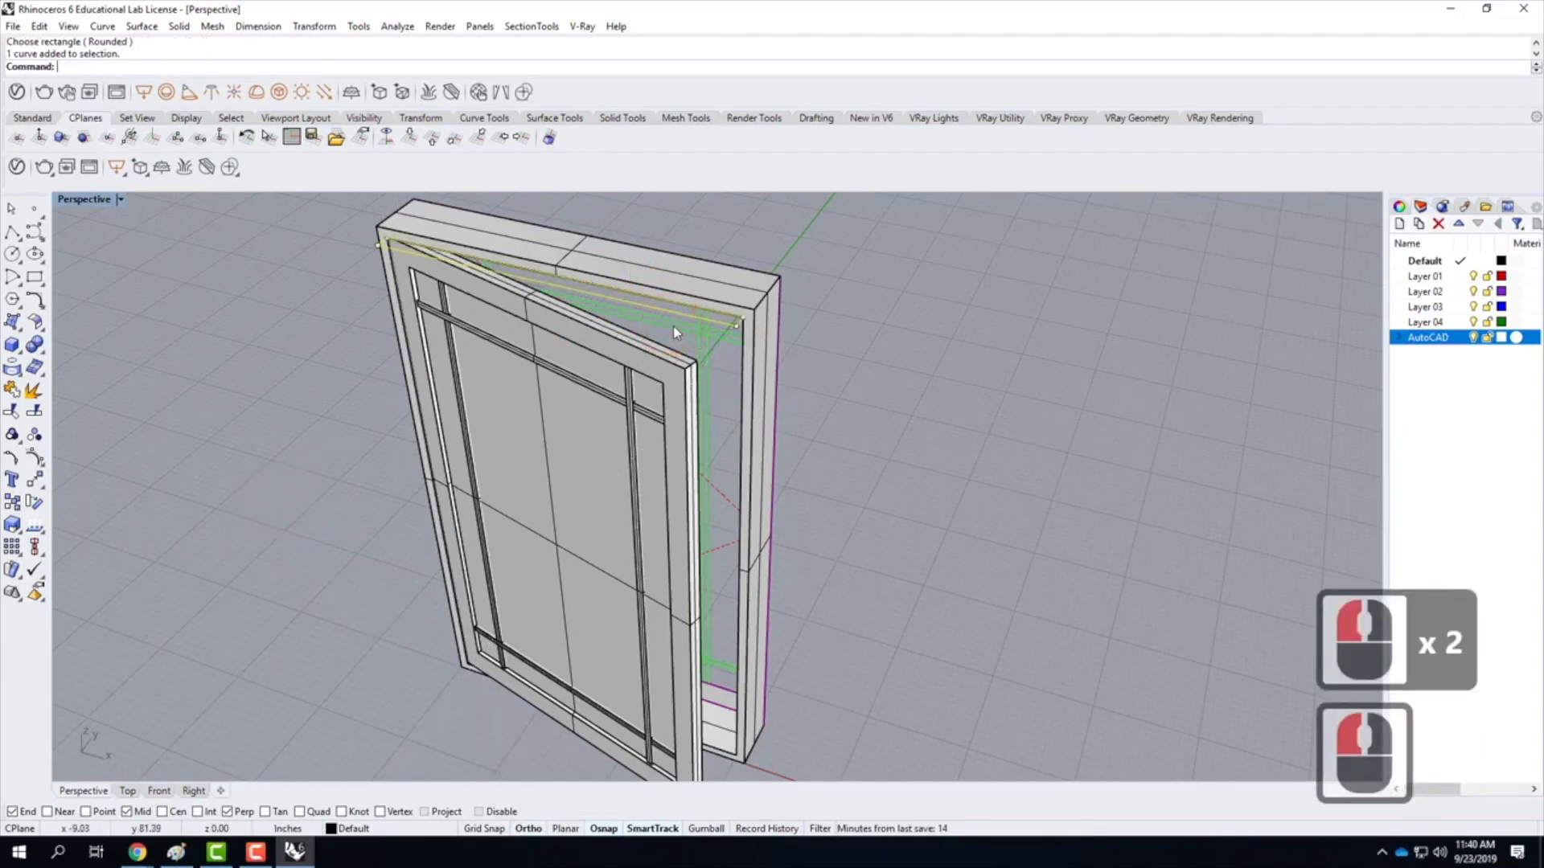
text(extrudec)
key(Return)
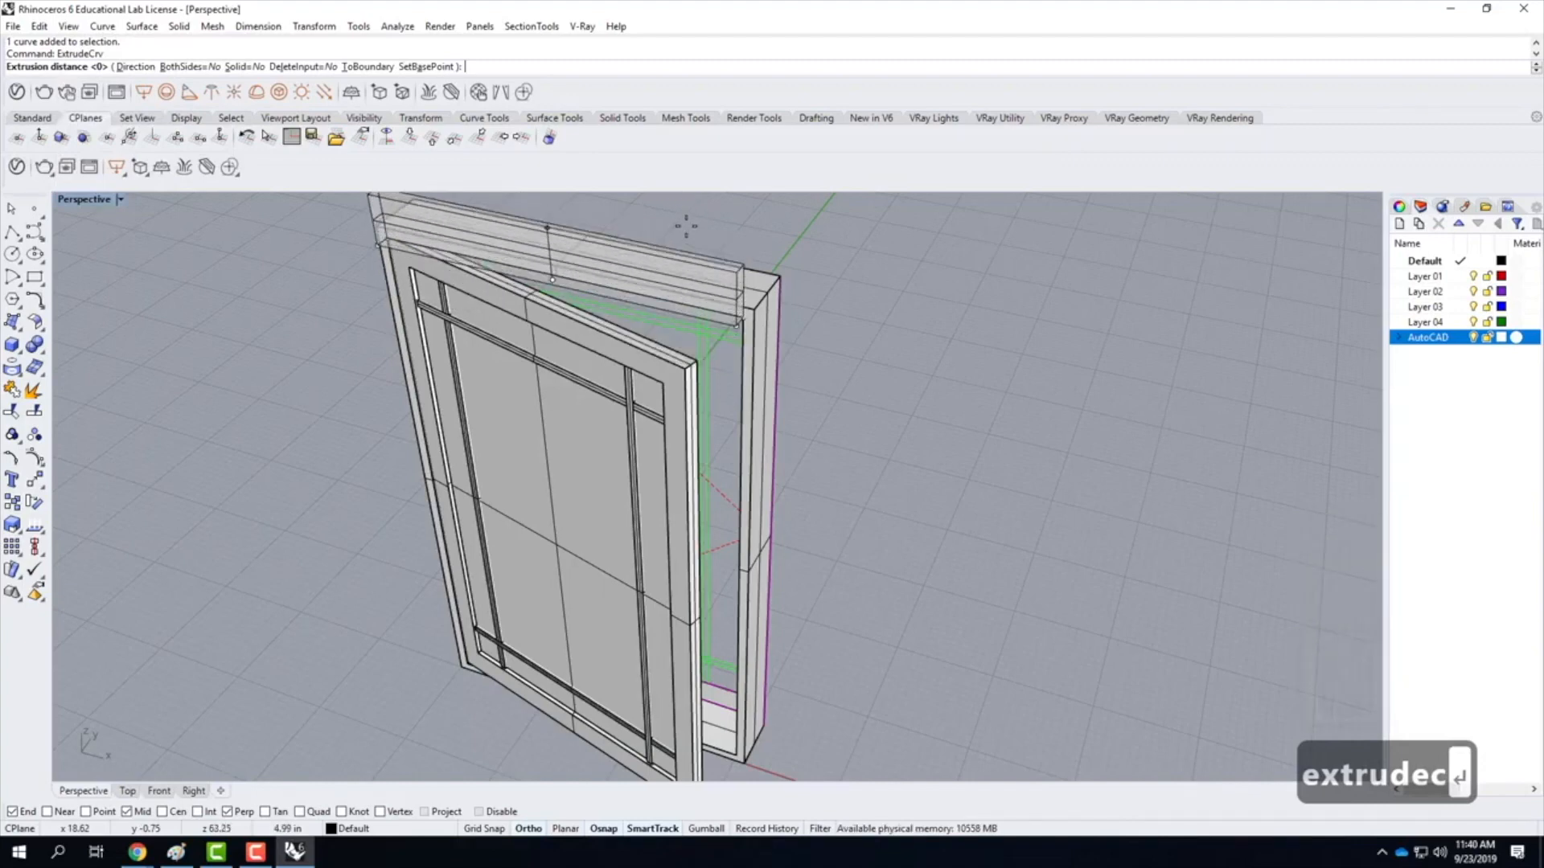
text(5.5)
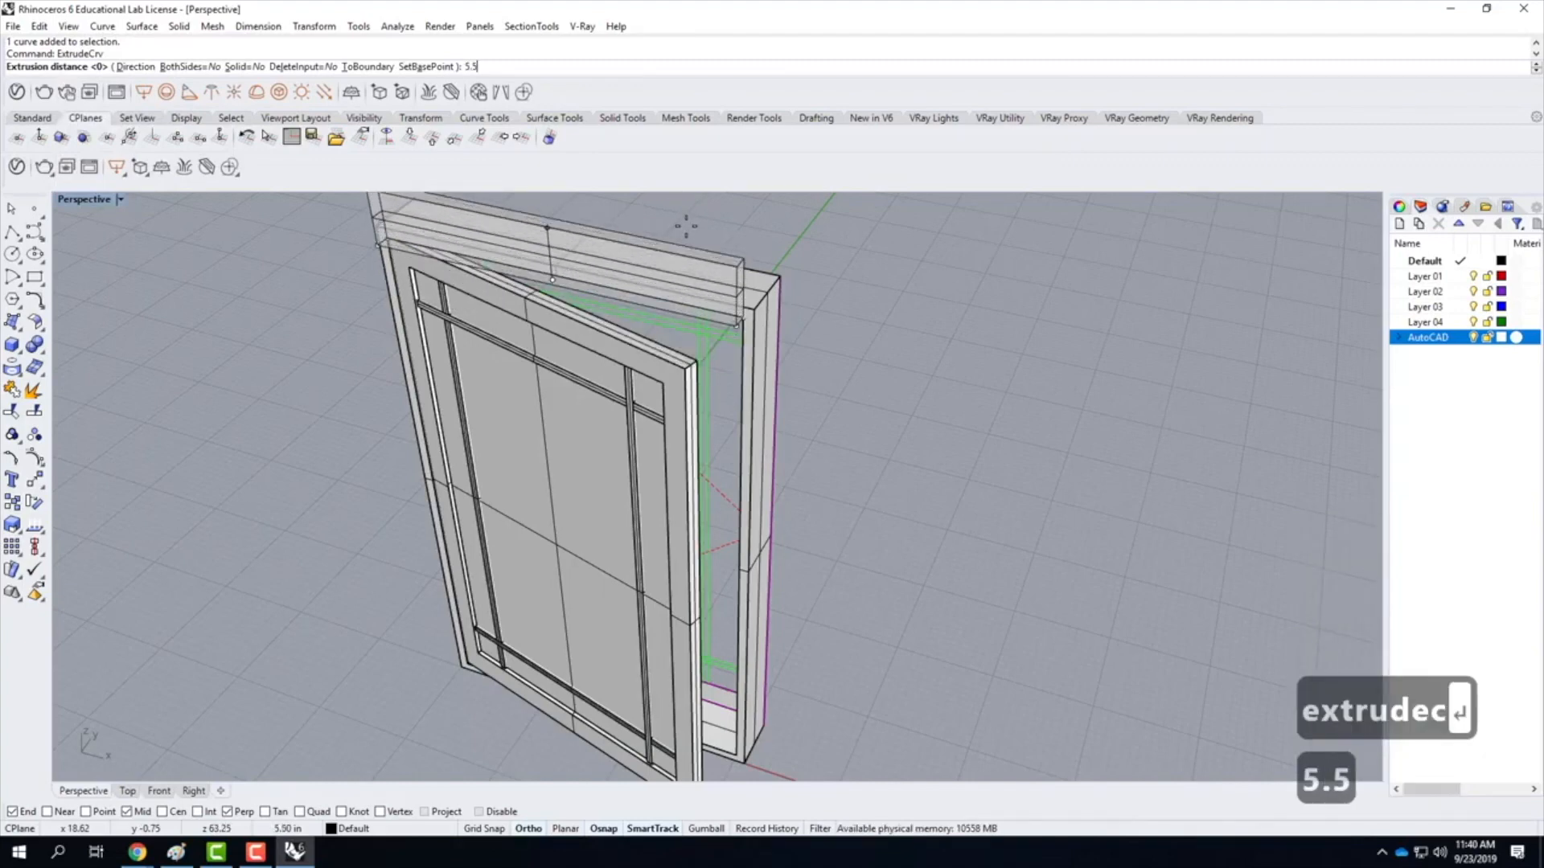
key(Return)
click(1151, 370)
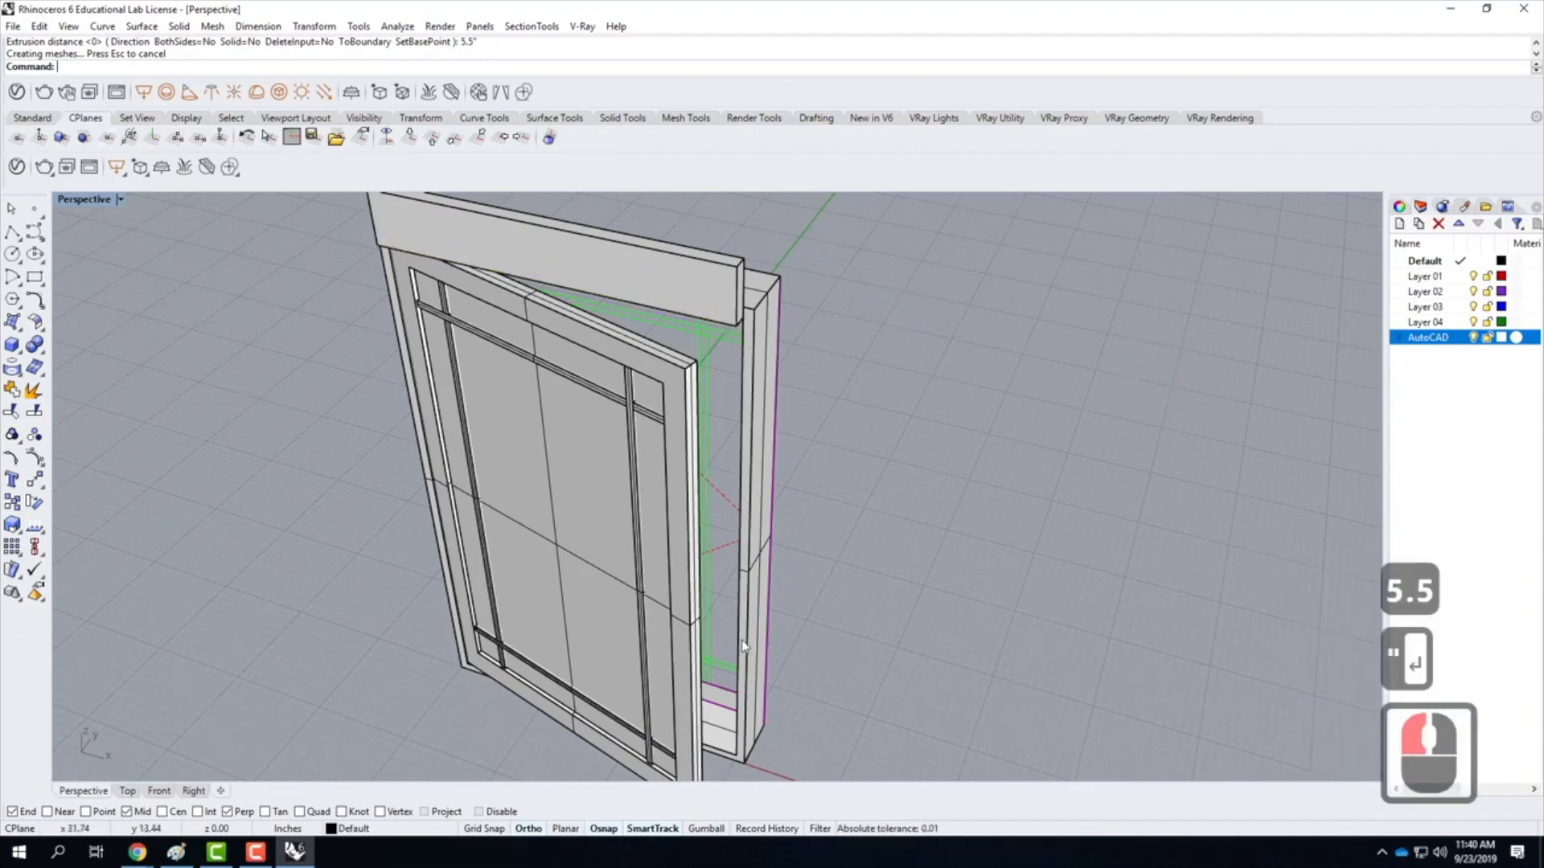
Draw a 3-point rectangle from the opening's lower front corner farthest from the origin, 5.5 in outward along x and 1.5 in forward
click(42, 283)
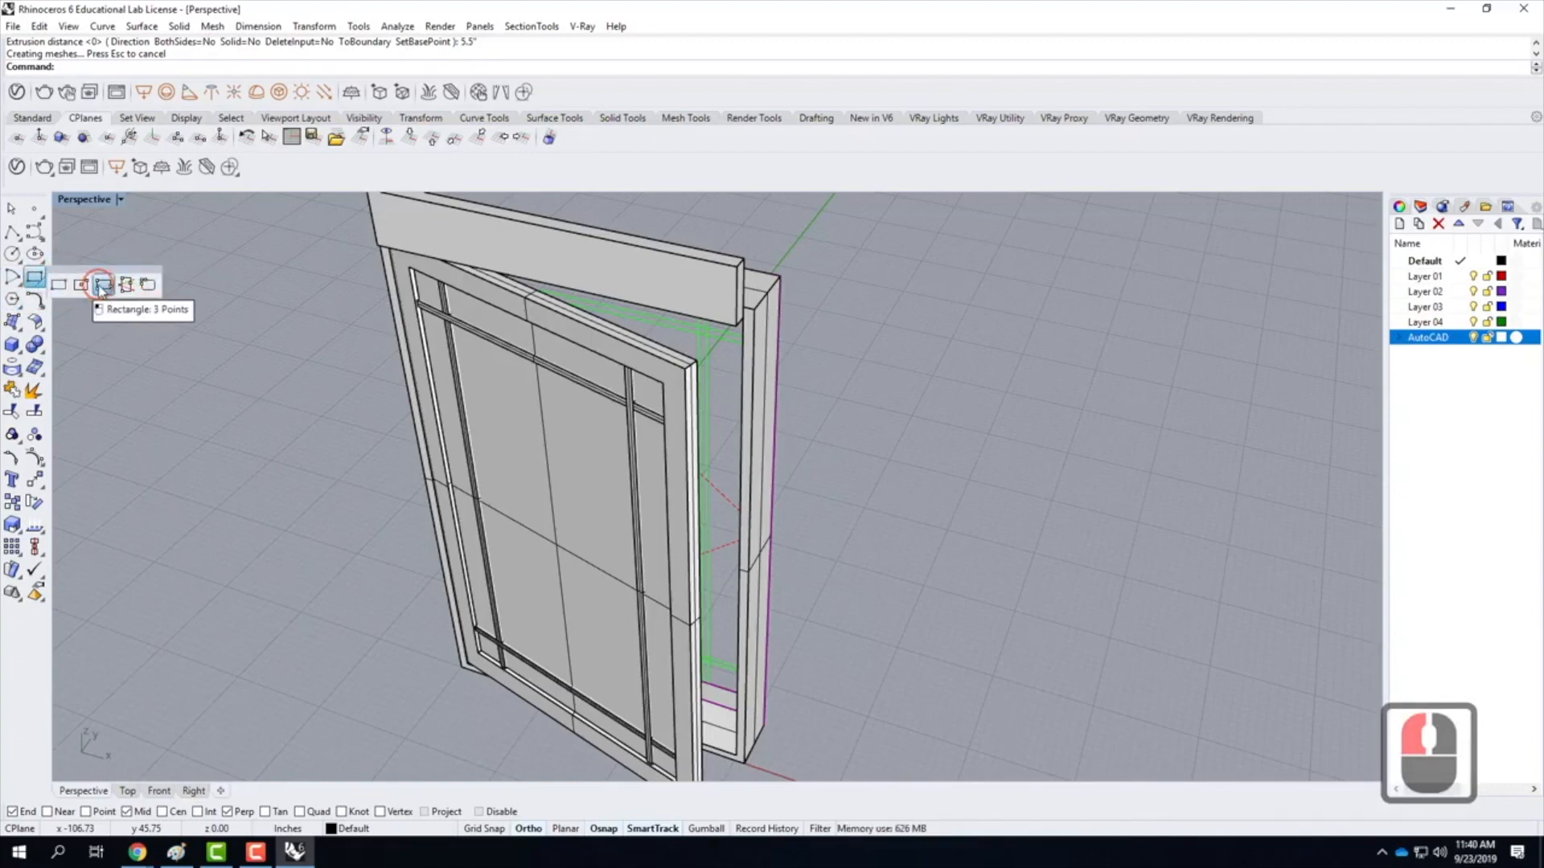
click(100, 287)
scroll(562, 576, up, 3)
scroll(608, 465, up, 6)
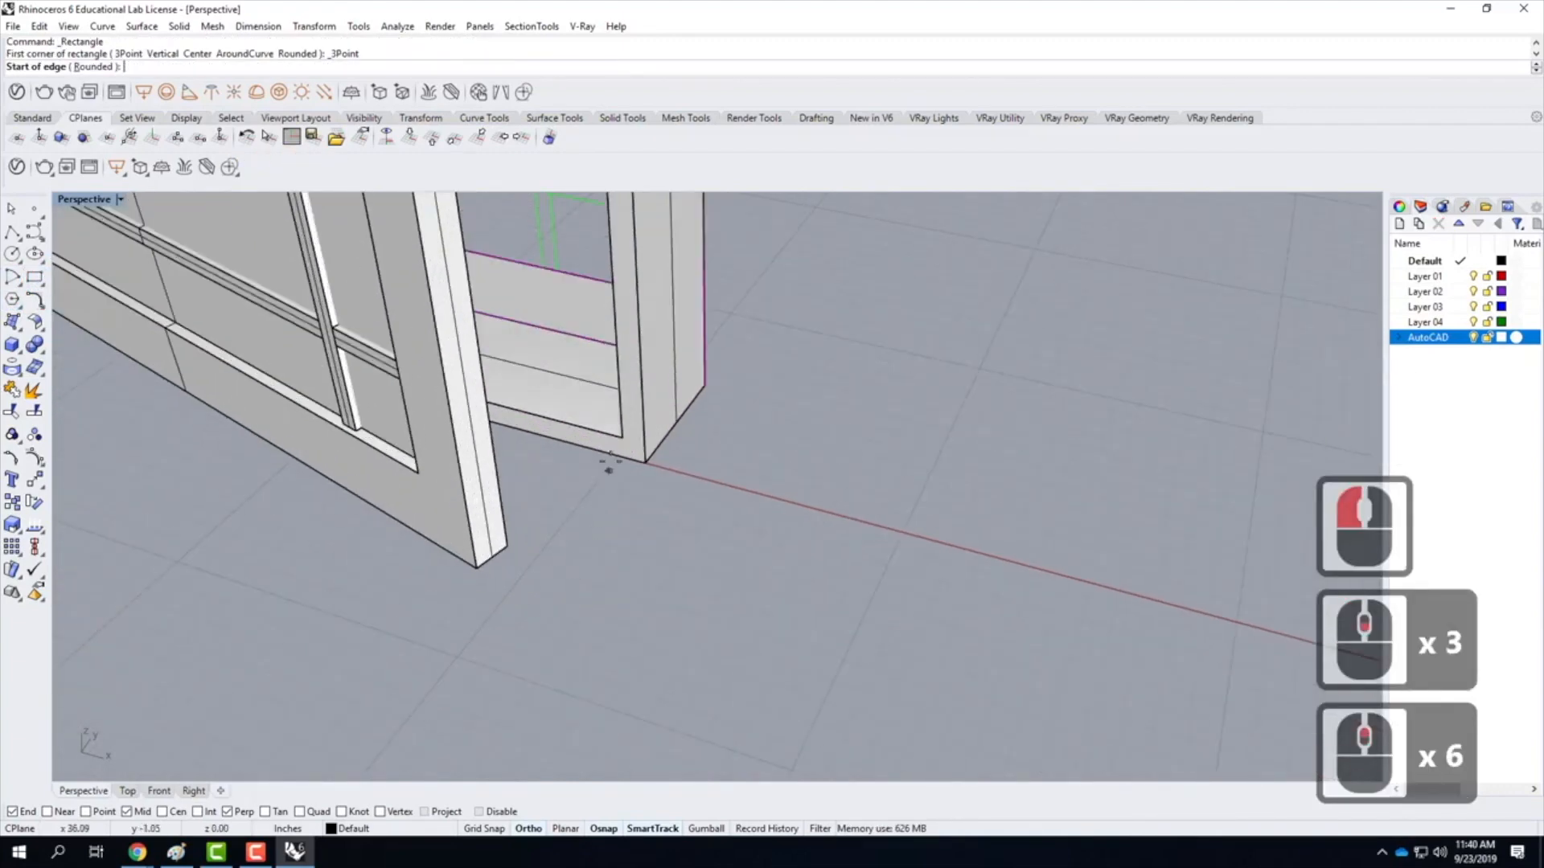
click(623, 439)
text(5)
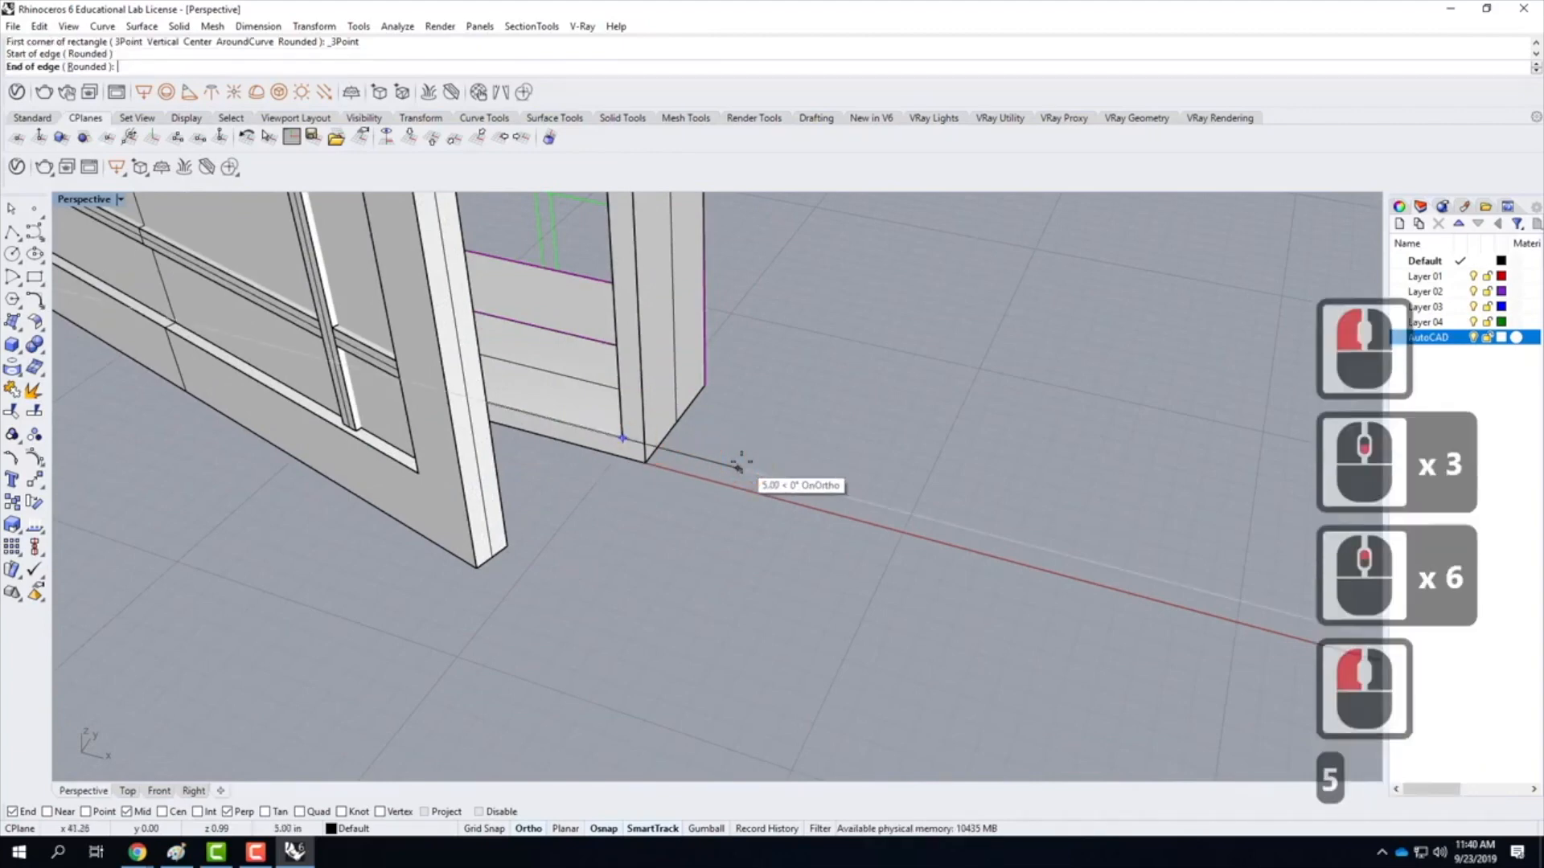
text(.5)
key(Return)
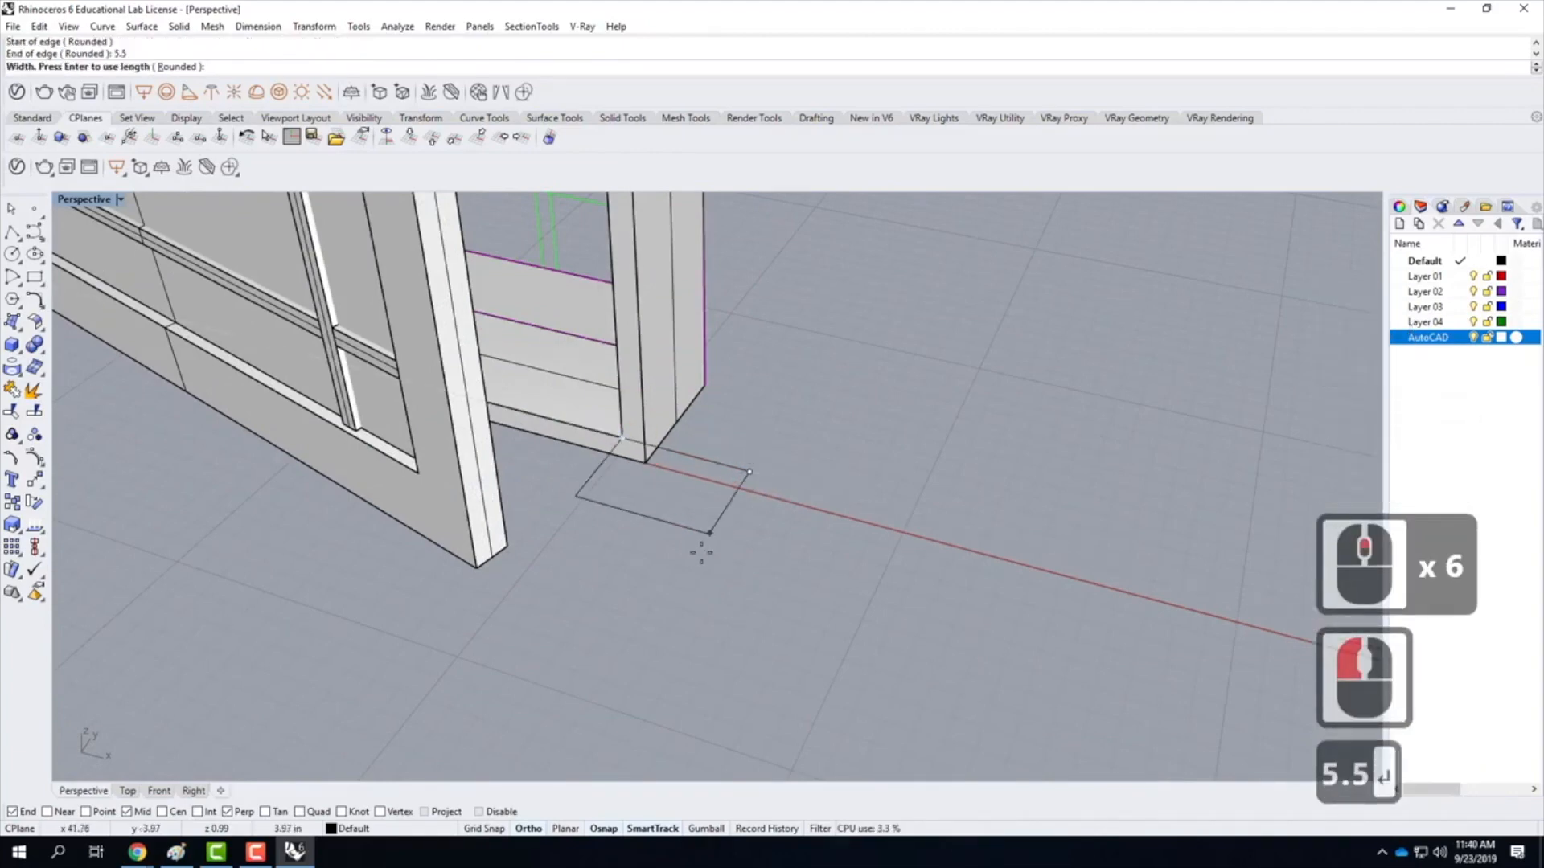
text(1.5)
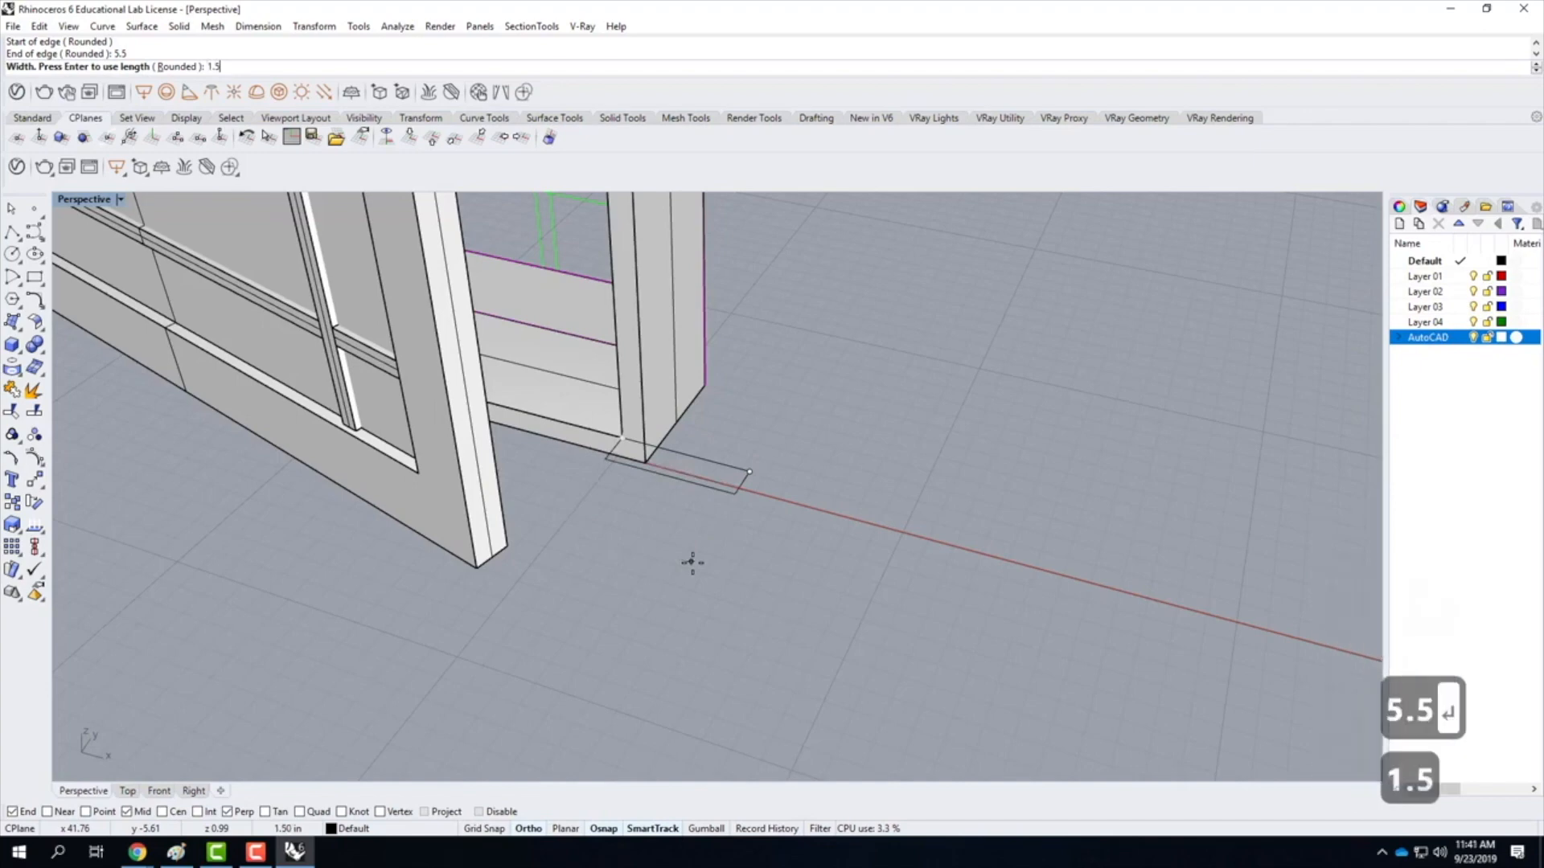
key(Return)
click(690, 565)
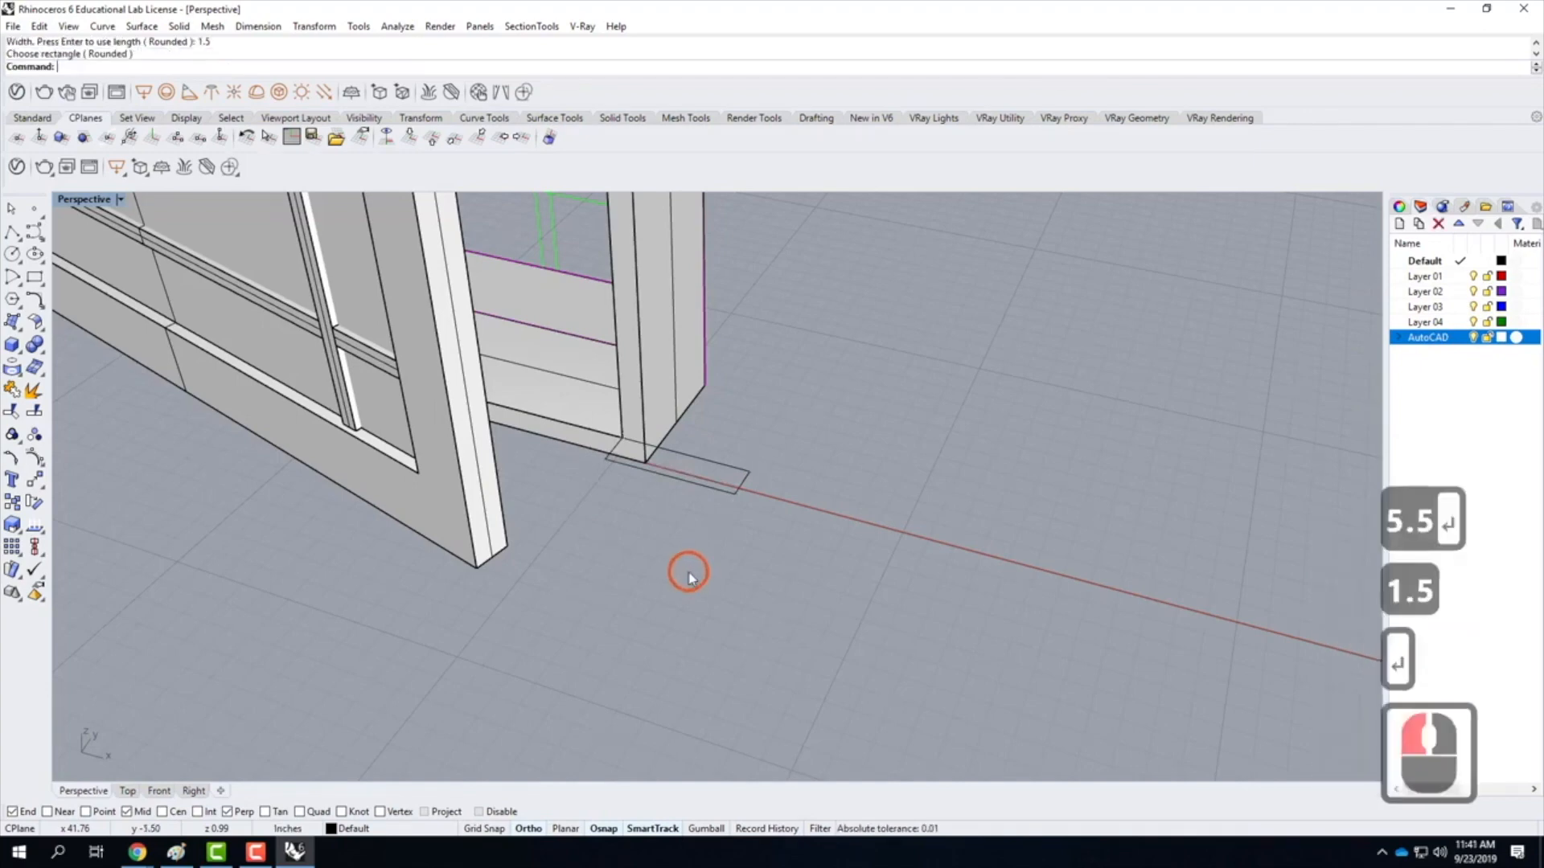
Extrude the side trim rectangle upward as a capped solid, up to the level of the header board's lower edge
click(697, 489)
text(ext)
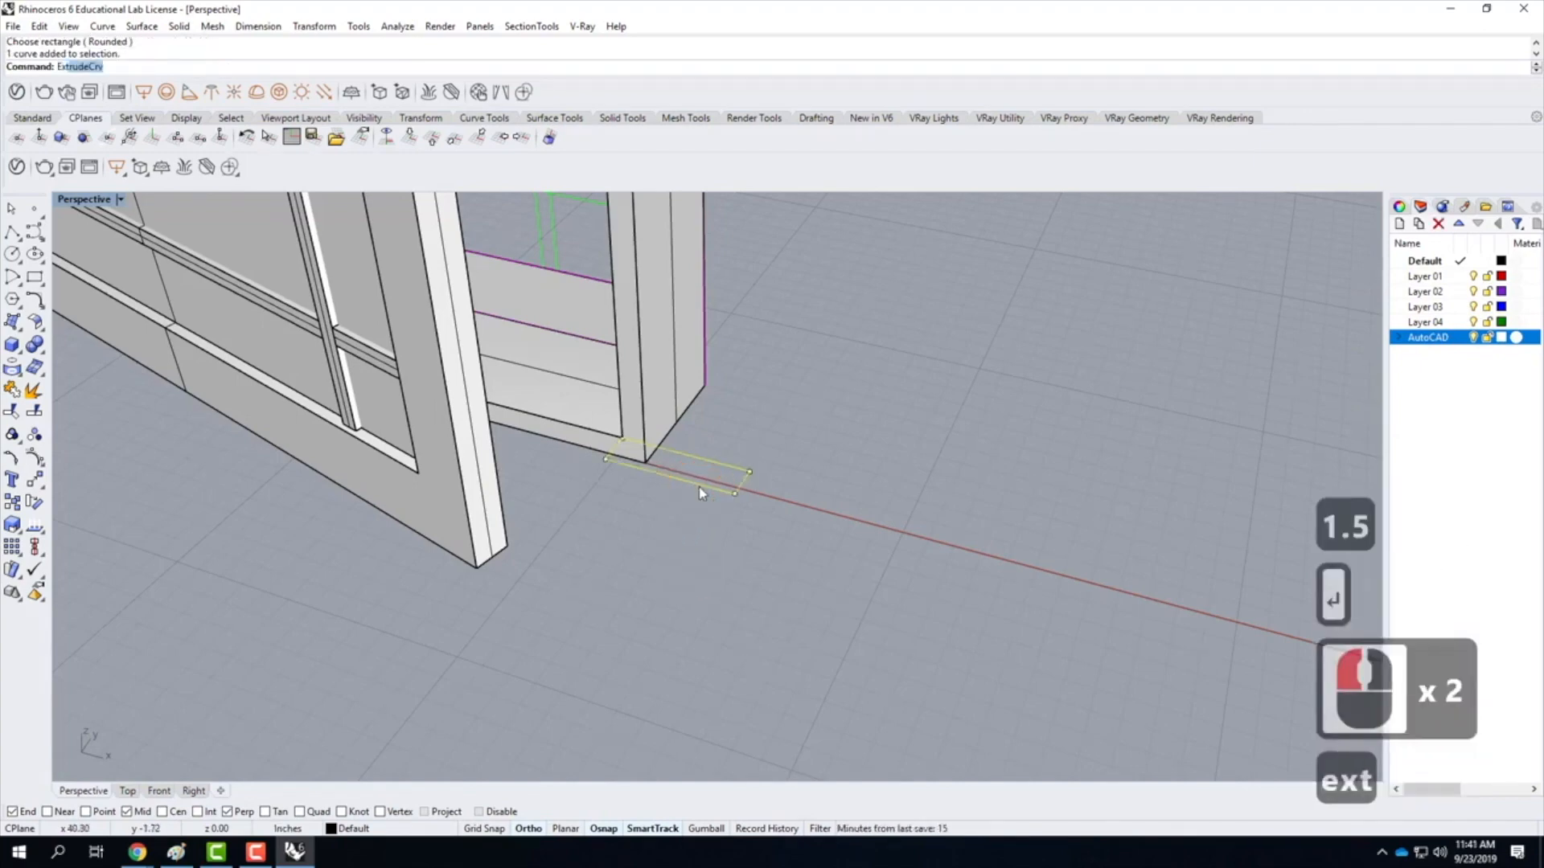
text(r)
key(Return)
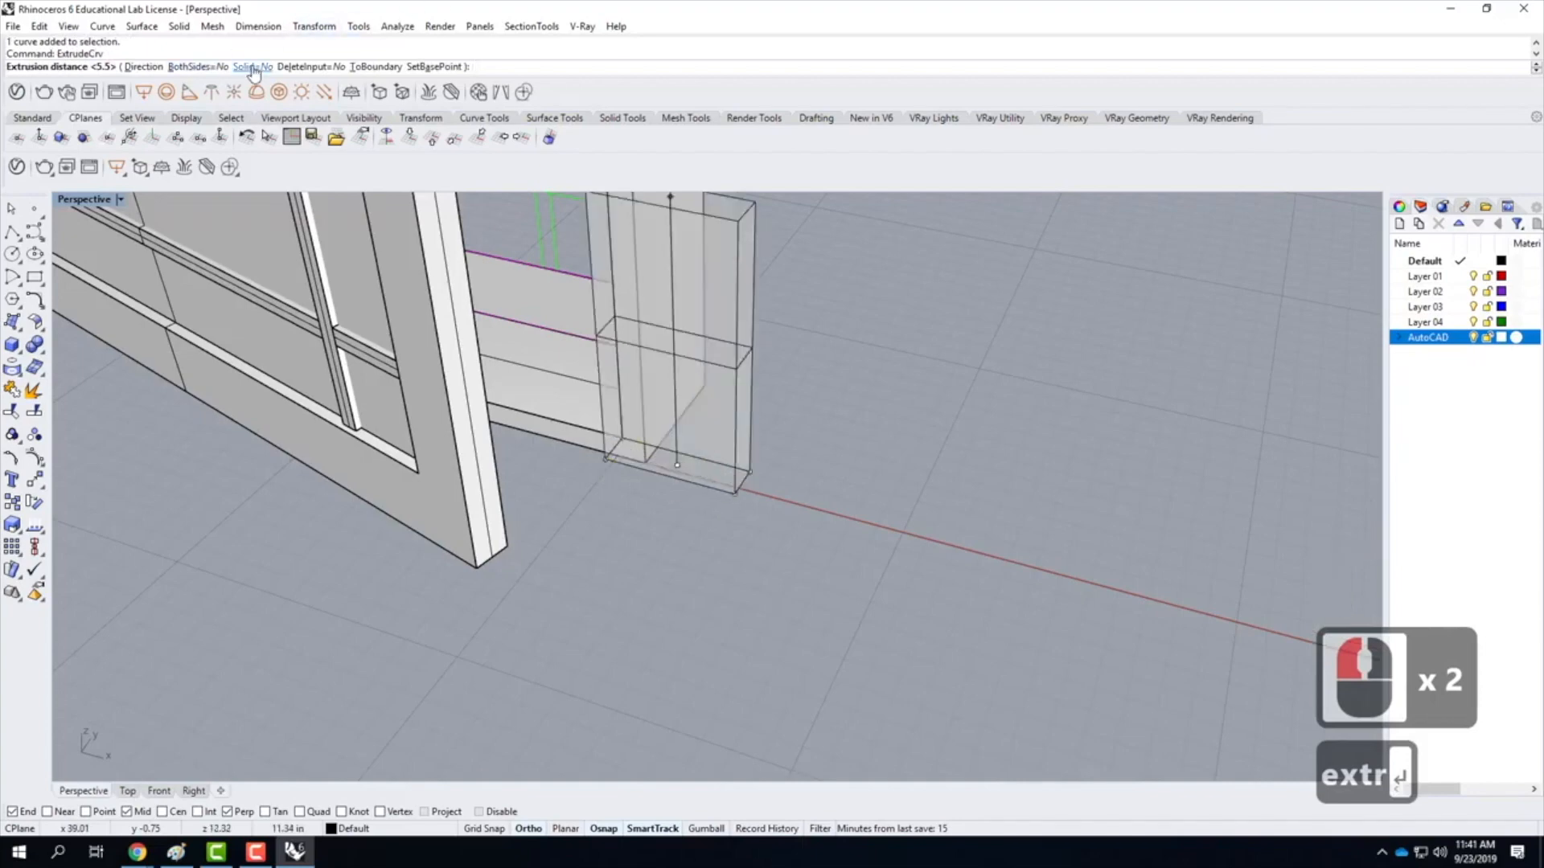
click(253, 67)
scroll(706, 448, down, 5)
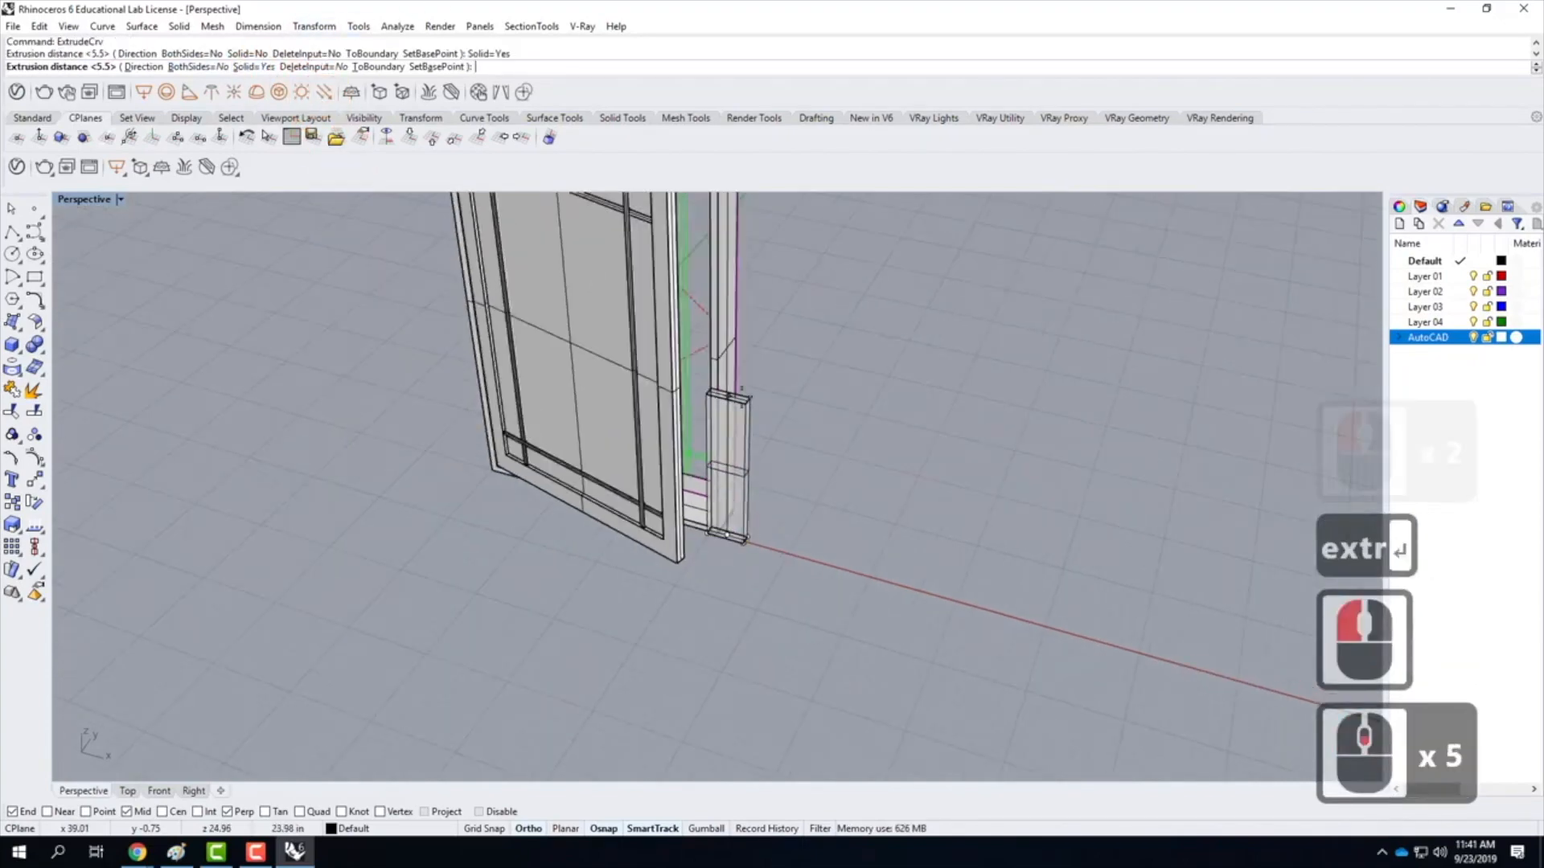
scroll(778, 234, down, 3)
scroll(748, 265, up, 7)
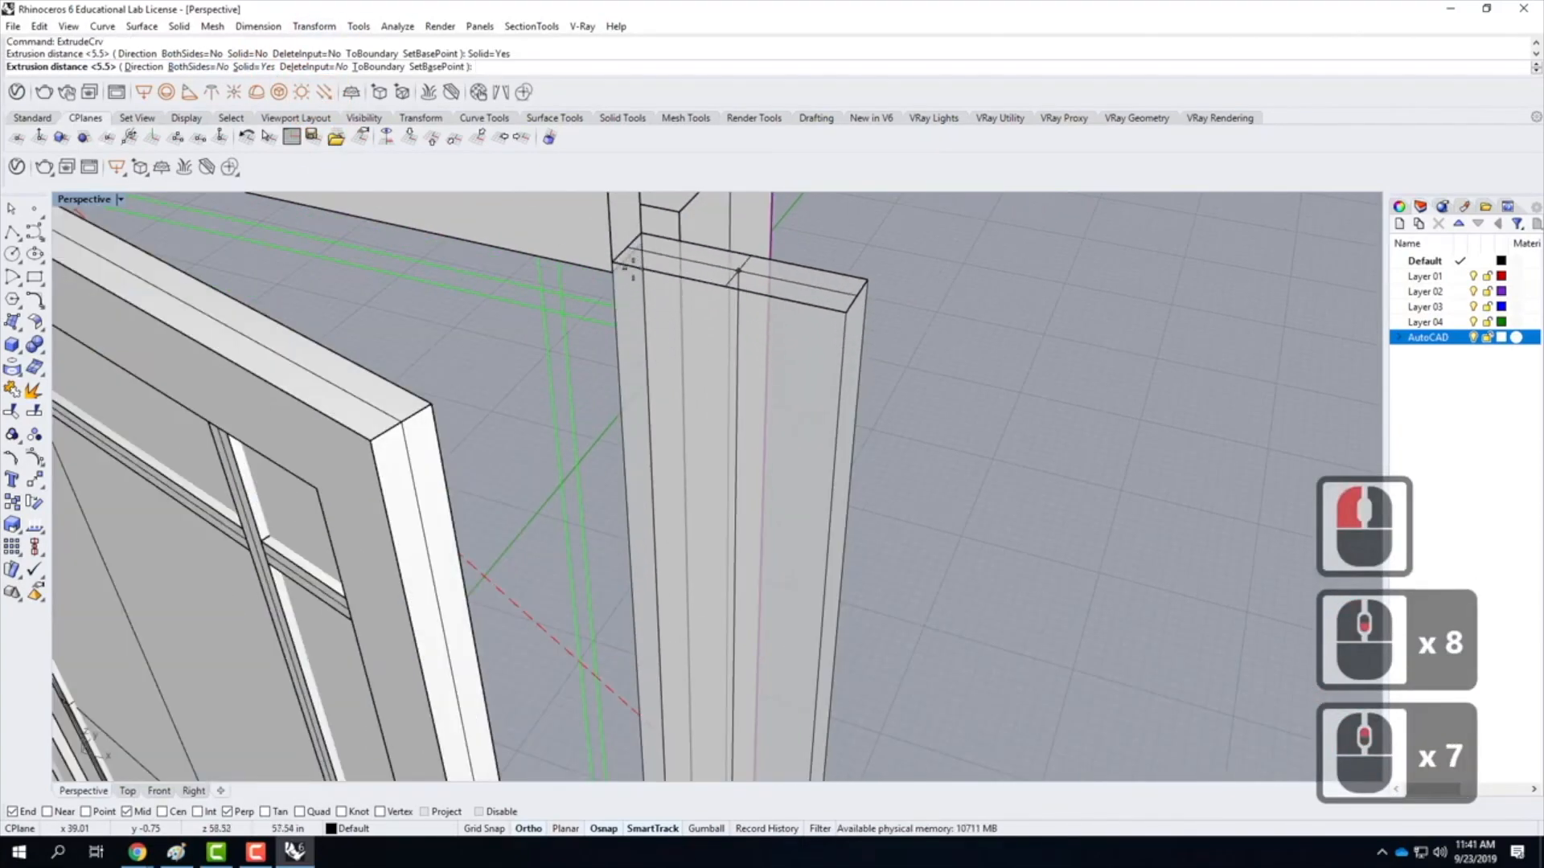
click(916, 283)
scroll(925, 293, down, 5)
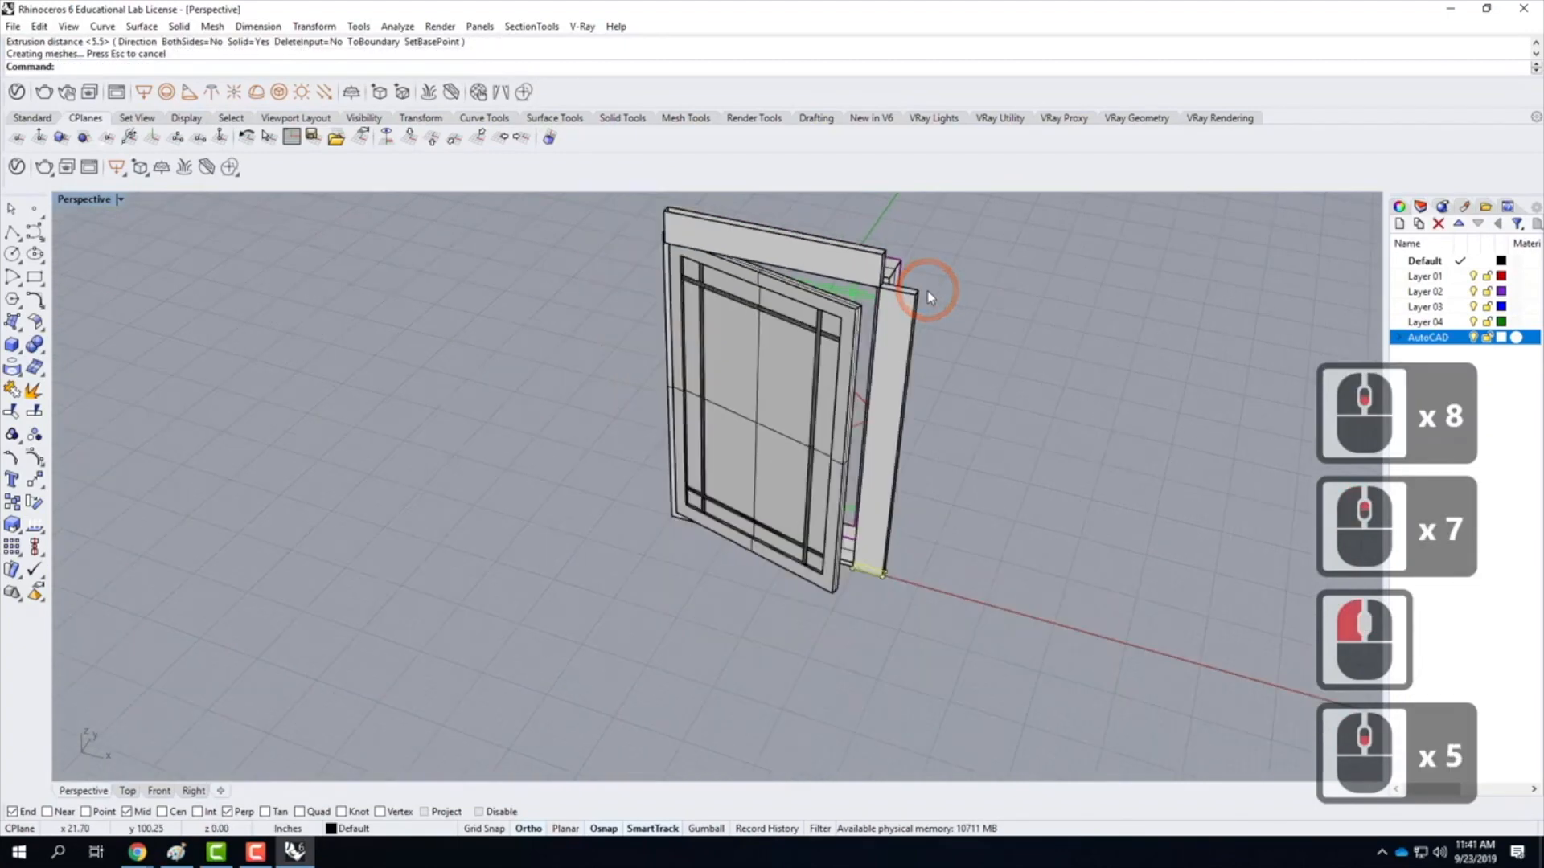
Mirror a copy of the side trim board to the window's other side, using the header's midpoint on the centerline
click(889, 348)
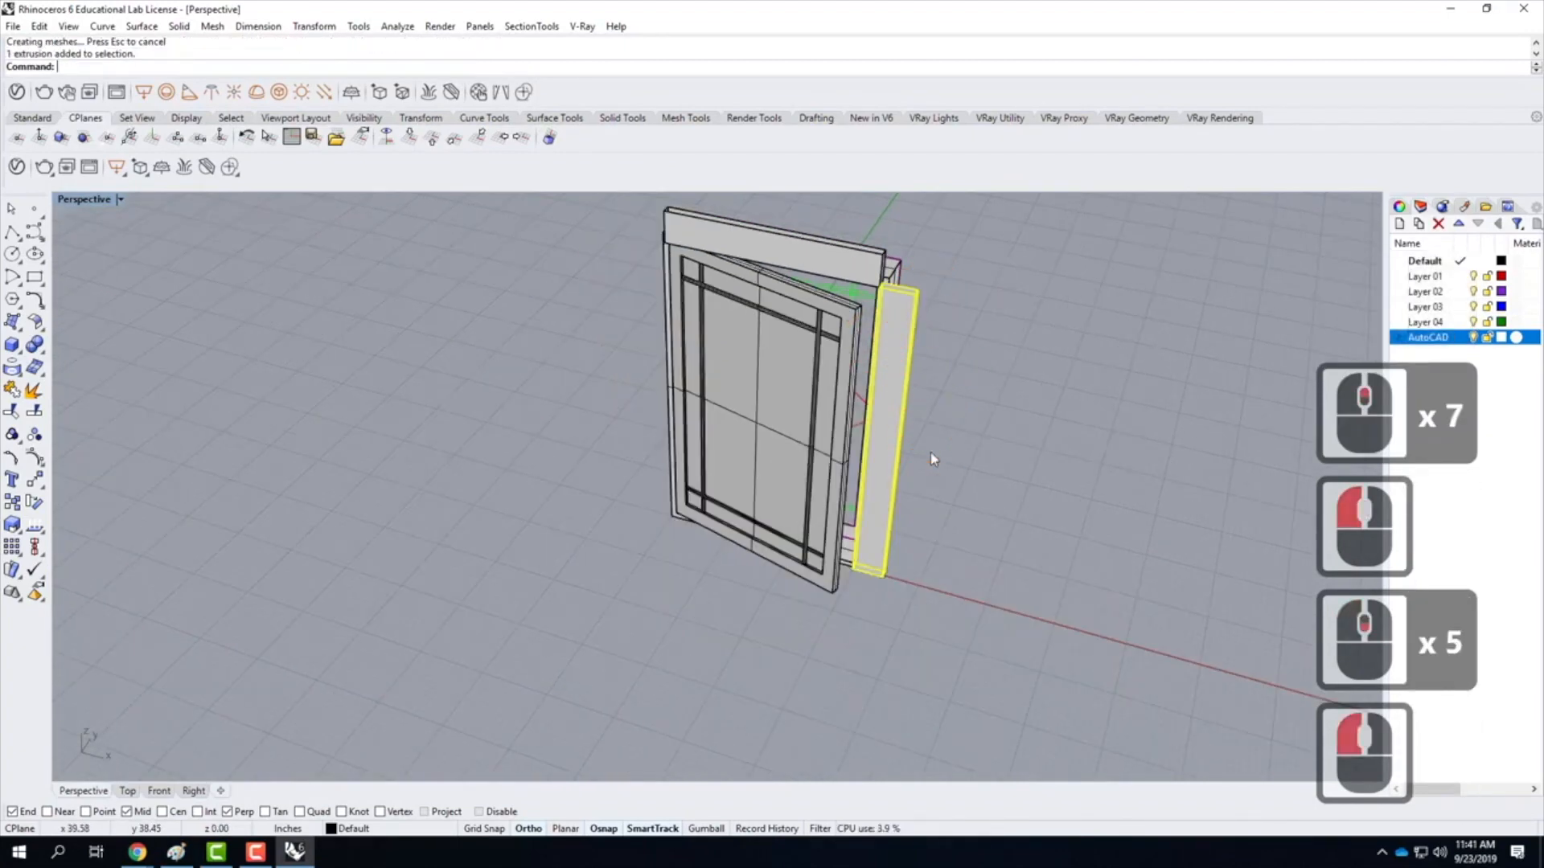
text(mirror)
key(Return)
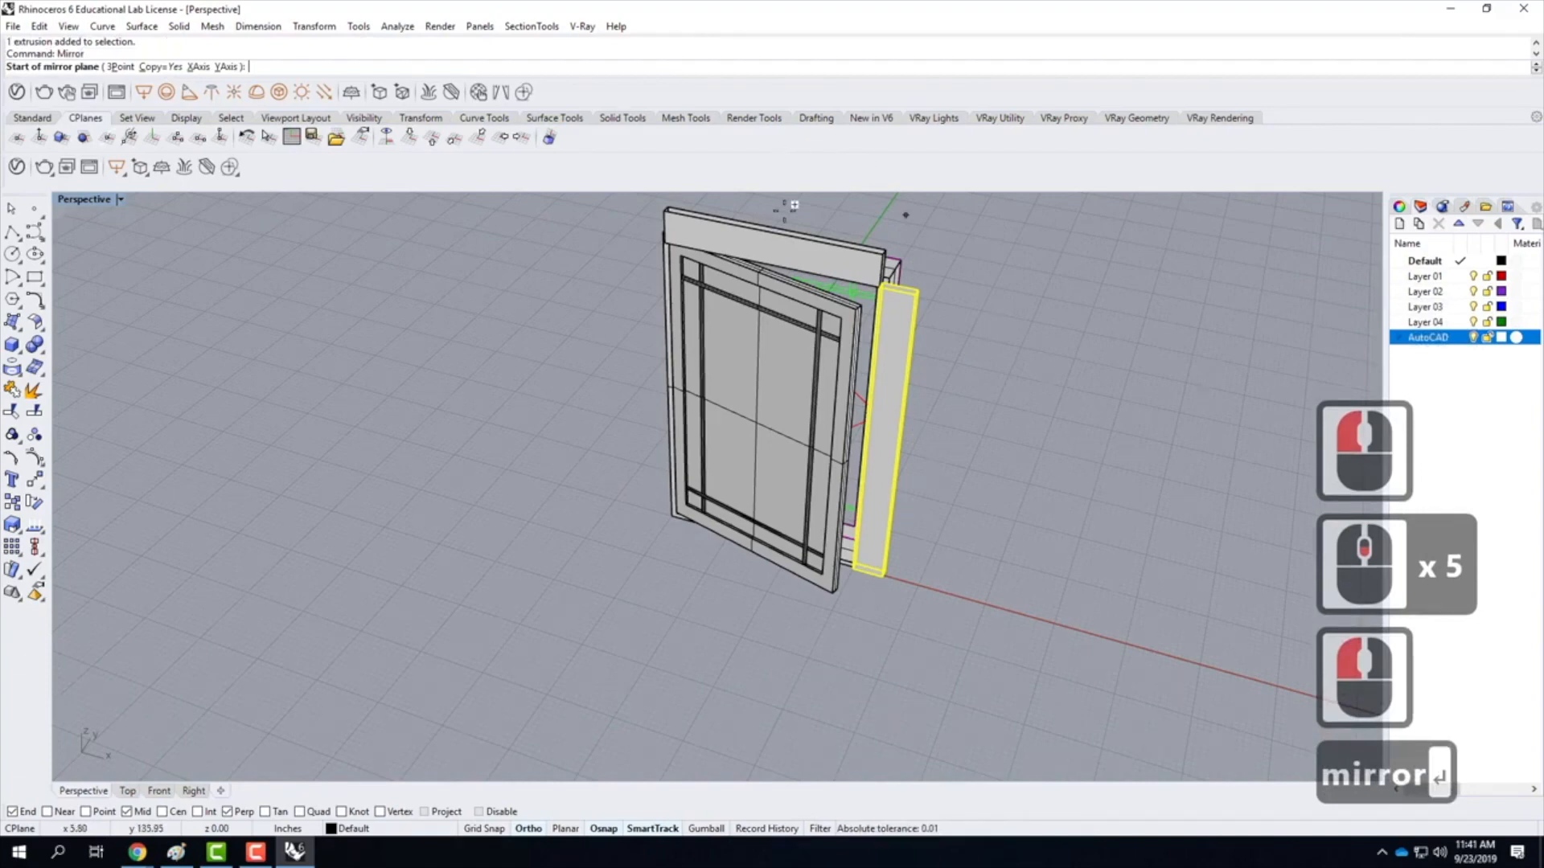
click(775, 232)
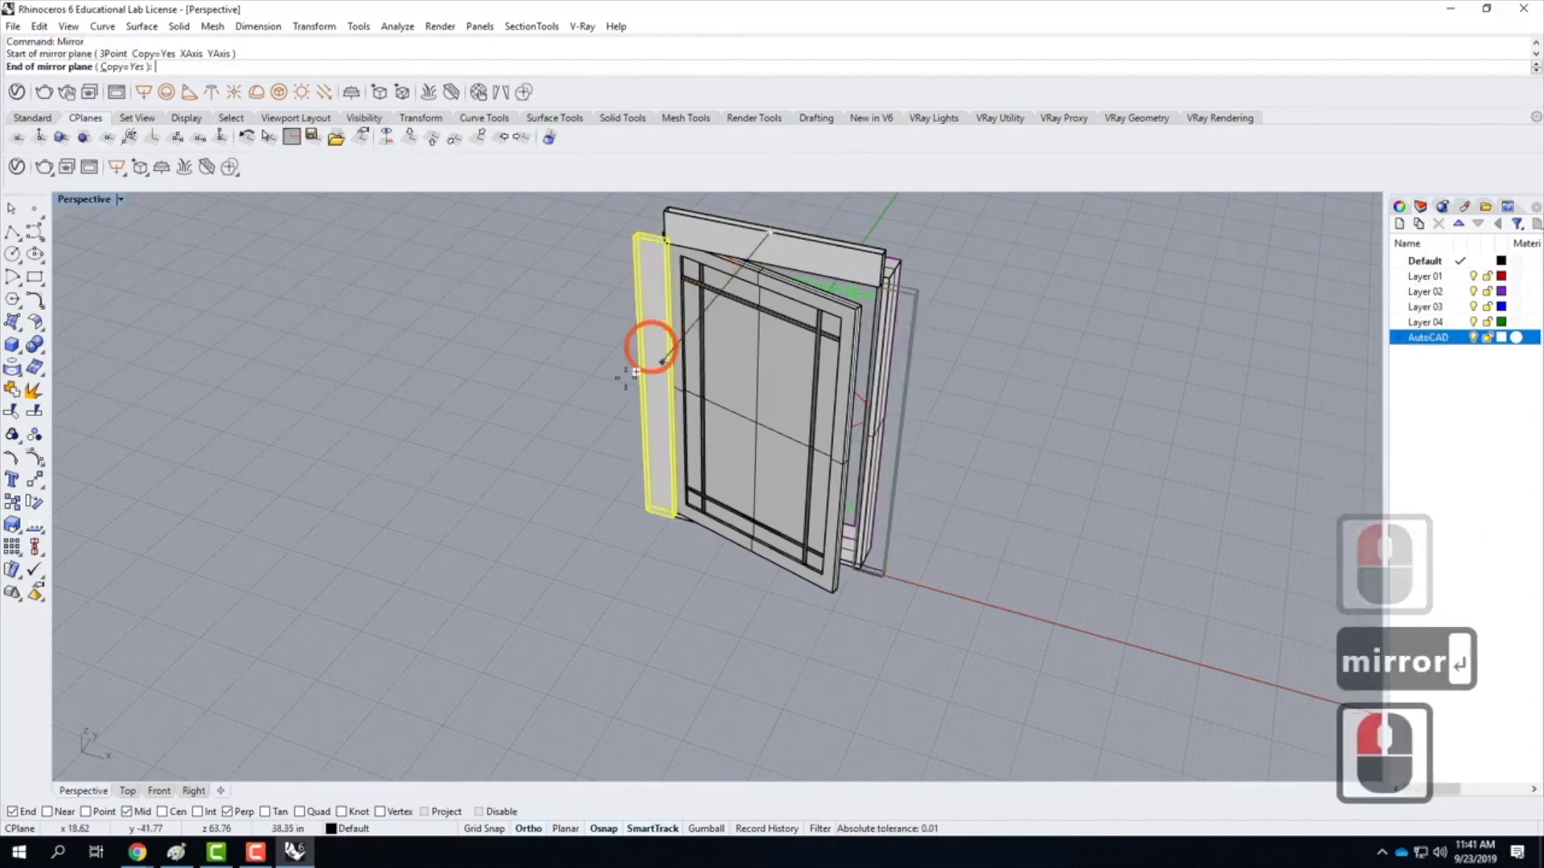
click(735, 548)
Delete the header board that spans only the width of the opening
right_drag(746, 621, 721, 641)
scroll(775, 251, up, 4)
click(779, 320)
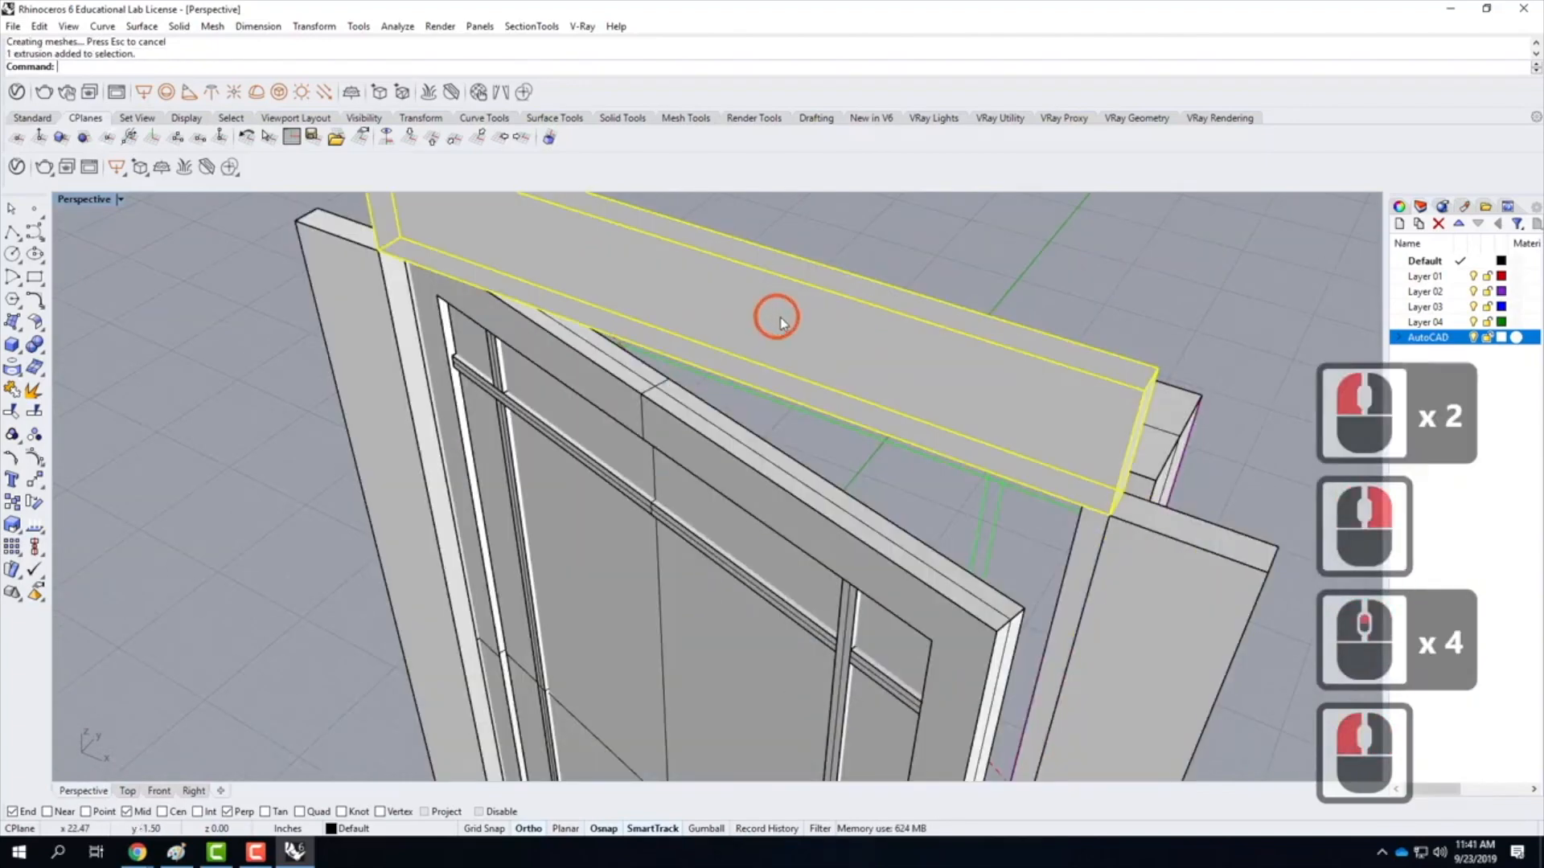
right_drag(956, 421, 1061, 441)
scroll(862, 354, down, 2)
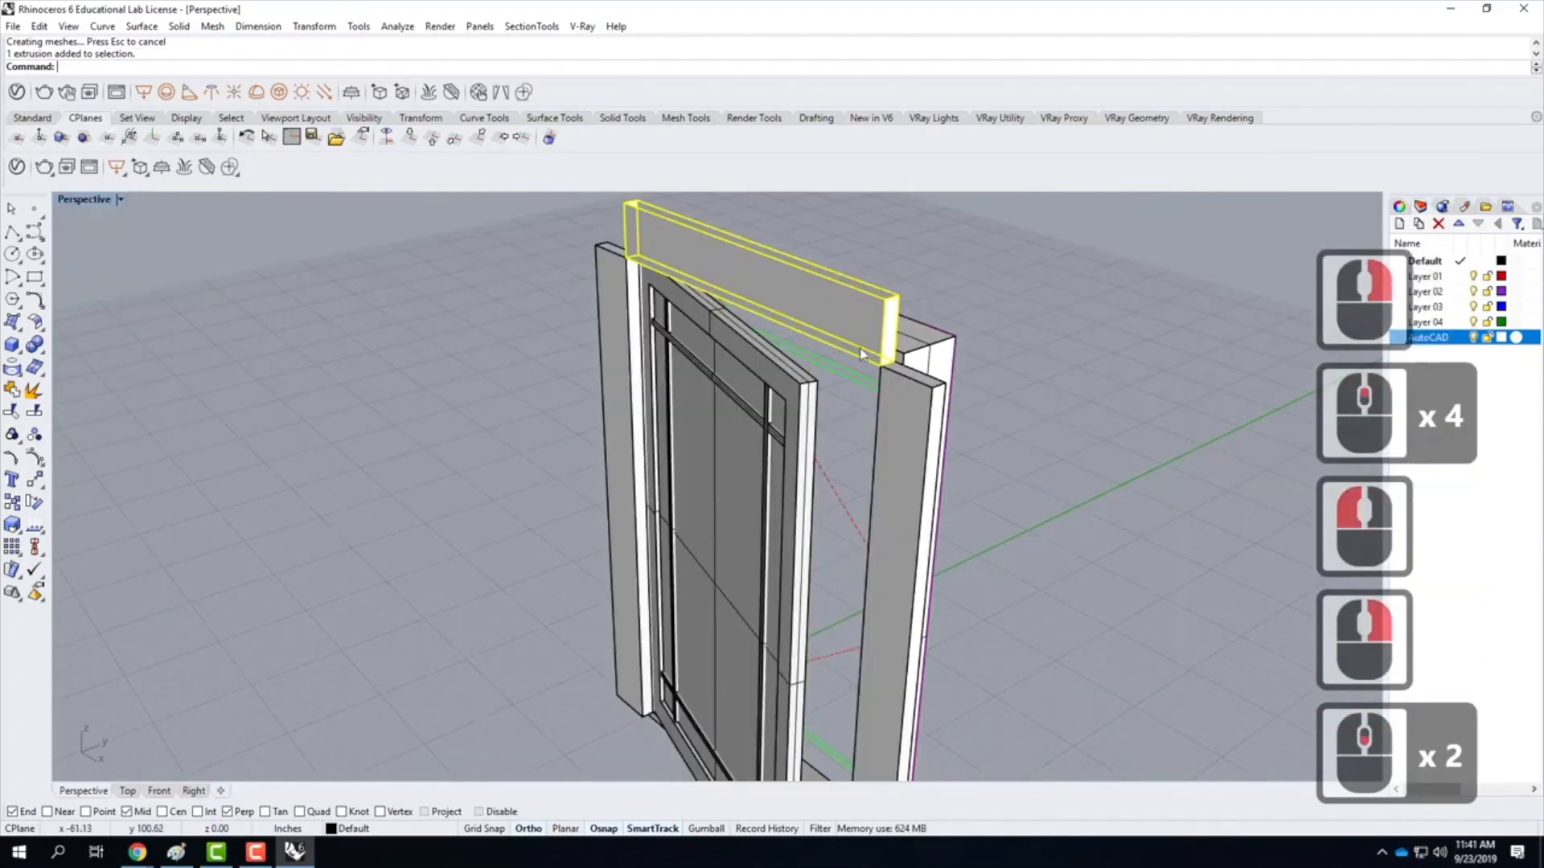
key(Delete)
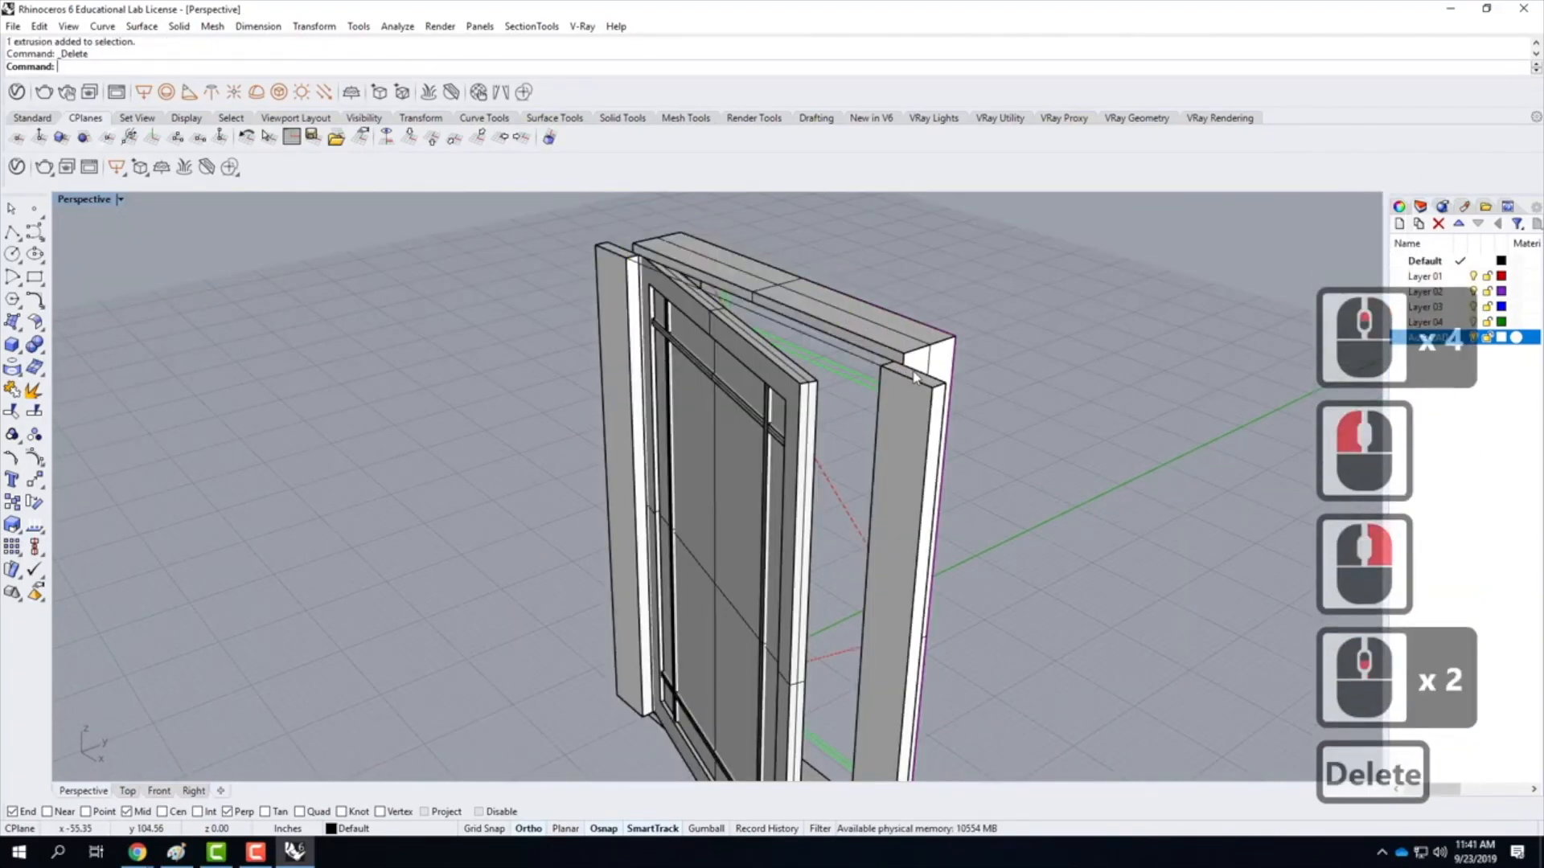
Create a 5.5 in high header box on top of both side trim boards, from one outer back corner to the opposite outer front corner
click(12, 345)
click(609, 242)
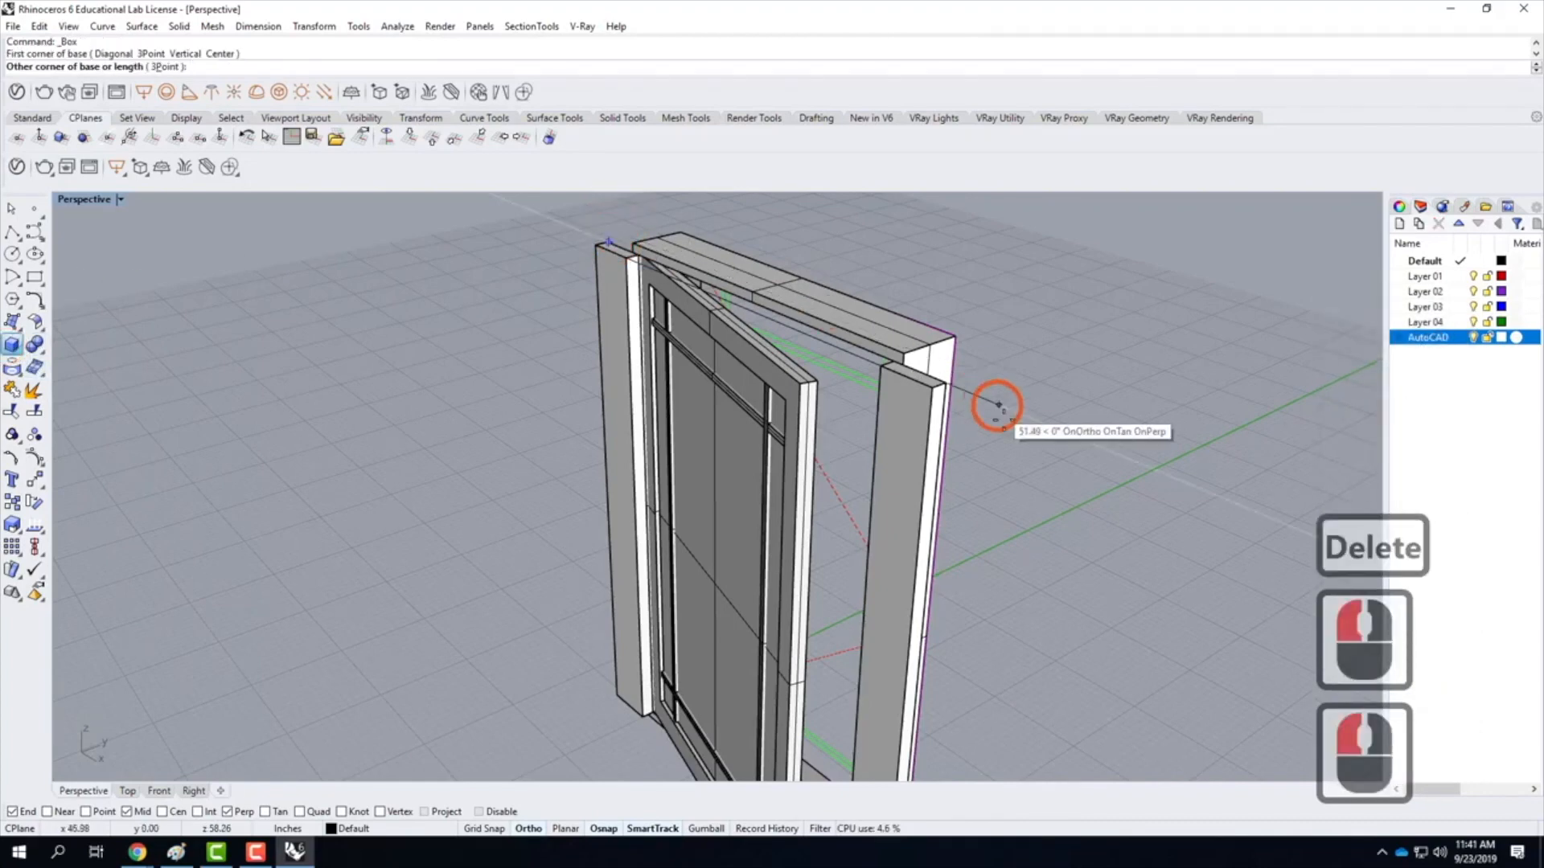
click(957, 394)
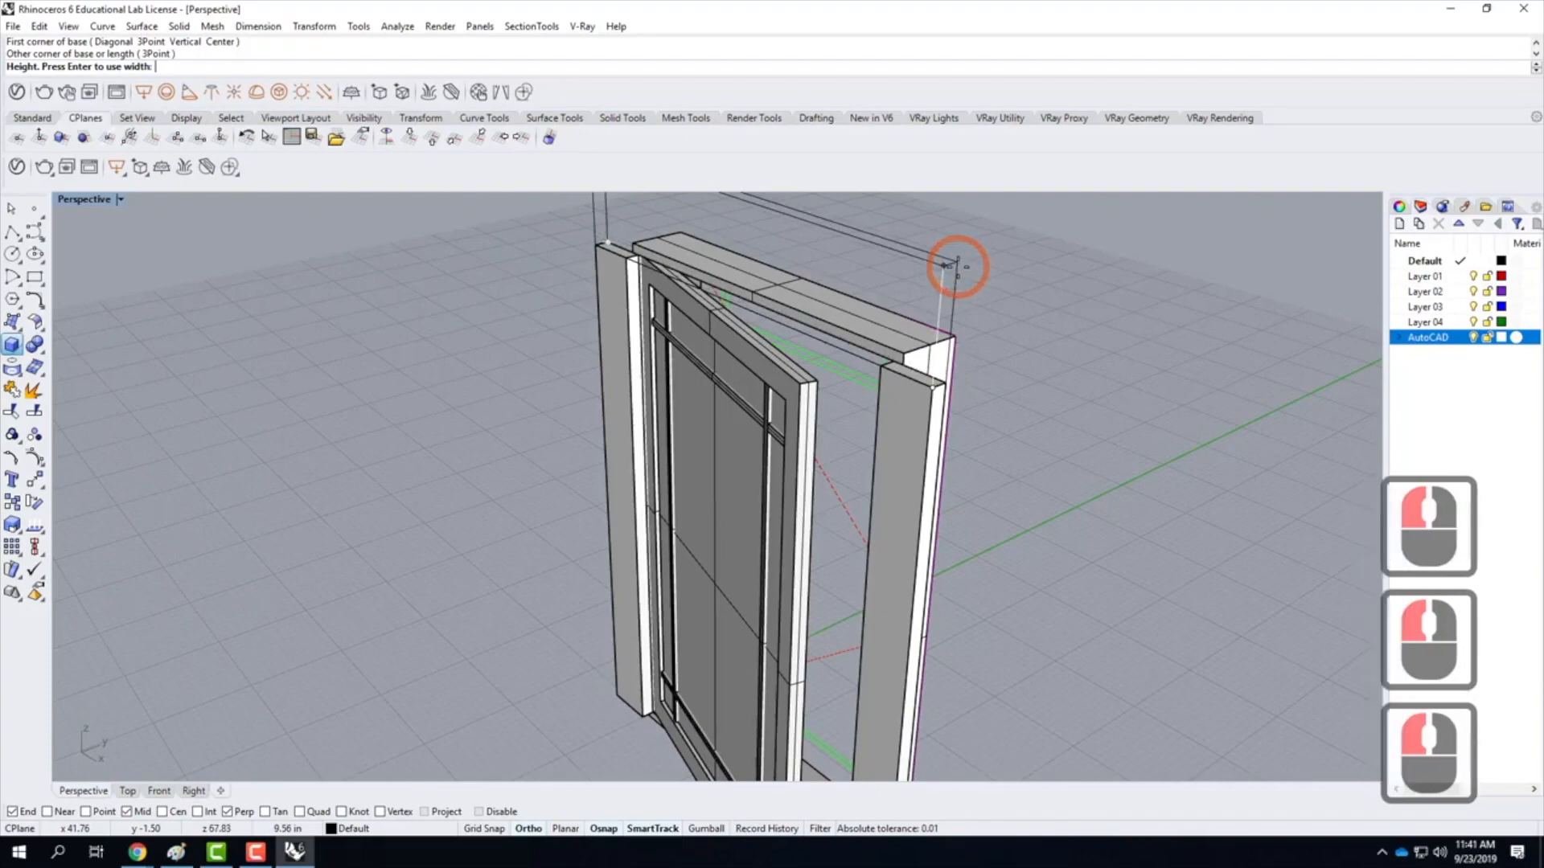
text(5.5)
key(Return)
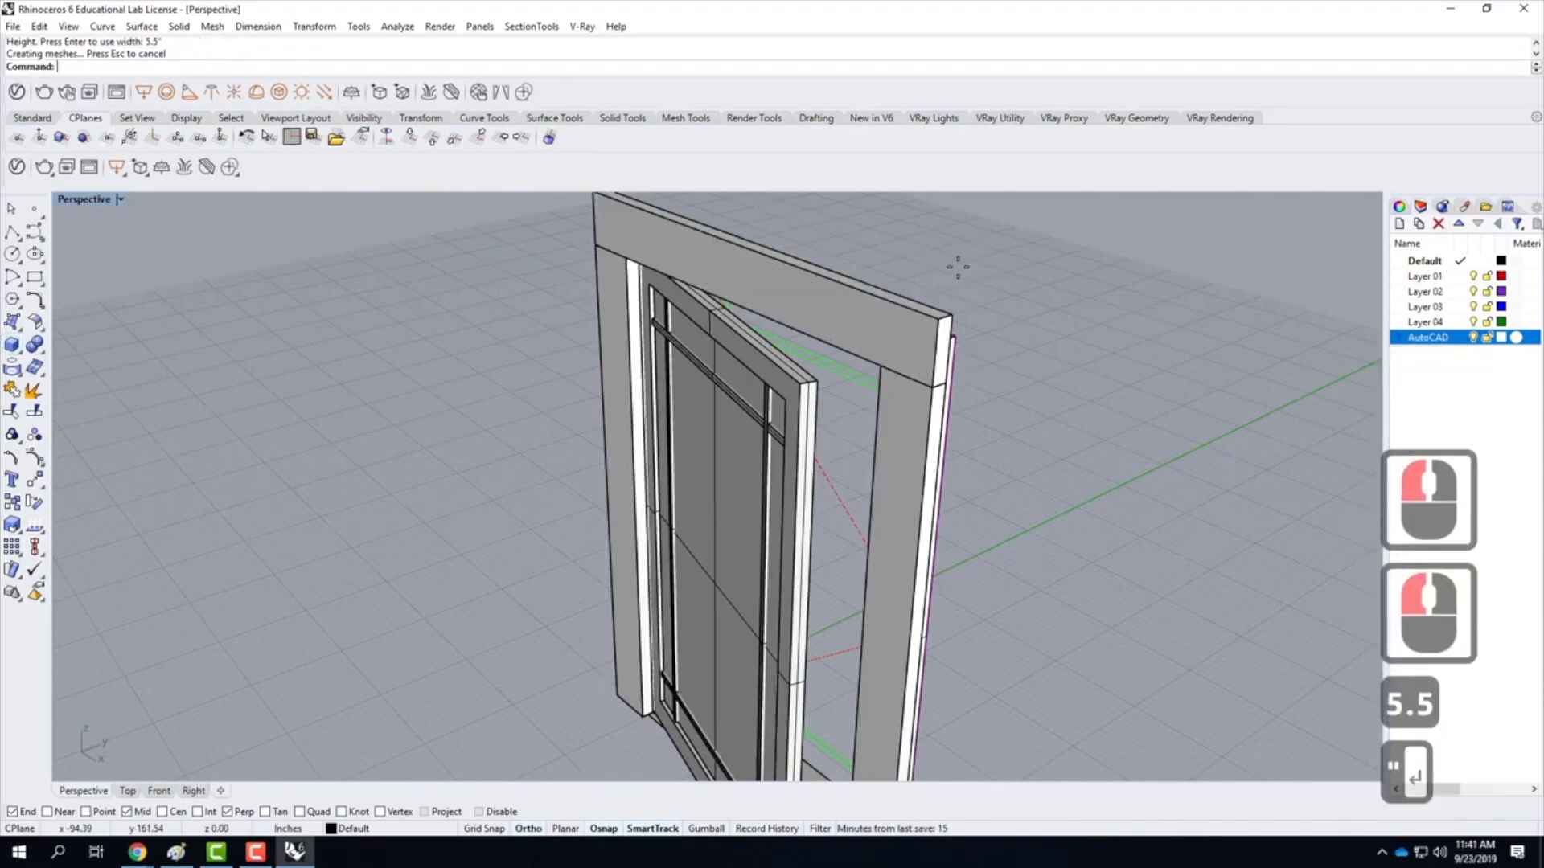
Create a 5.5 in high box at the bottom of the side trim boards, from one outer back corner to the opposite outer front corner
click(1078, 351)
scroll(1079, 351, down, 5)
right_drag(1180, 399, 1114, 426)
scroll(997, 553, up, 7)
mouse_move(994, 546)
right_down()
mouse_move(1028, 526)
mouse_move(989, 519)
right_up()
scroll(725, 465, down, 5)
right_drag(719, 451, 672, 345)
scroll(911, 441, up, 5)
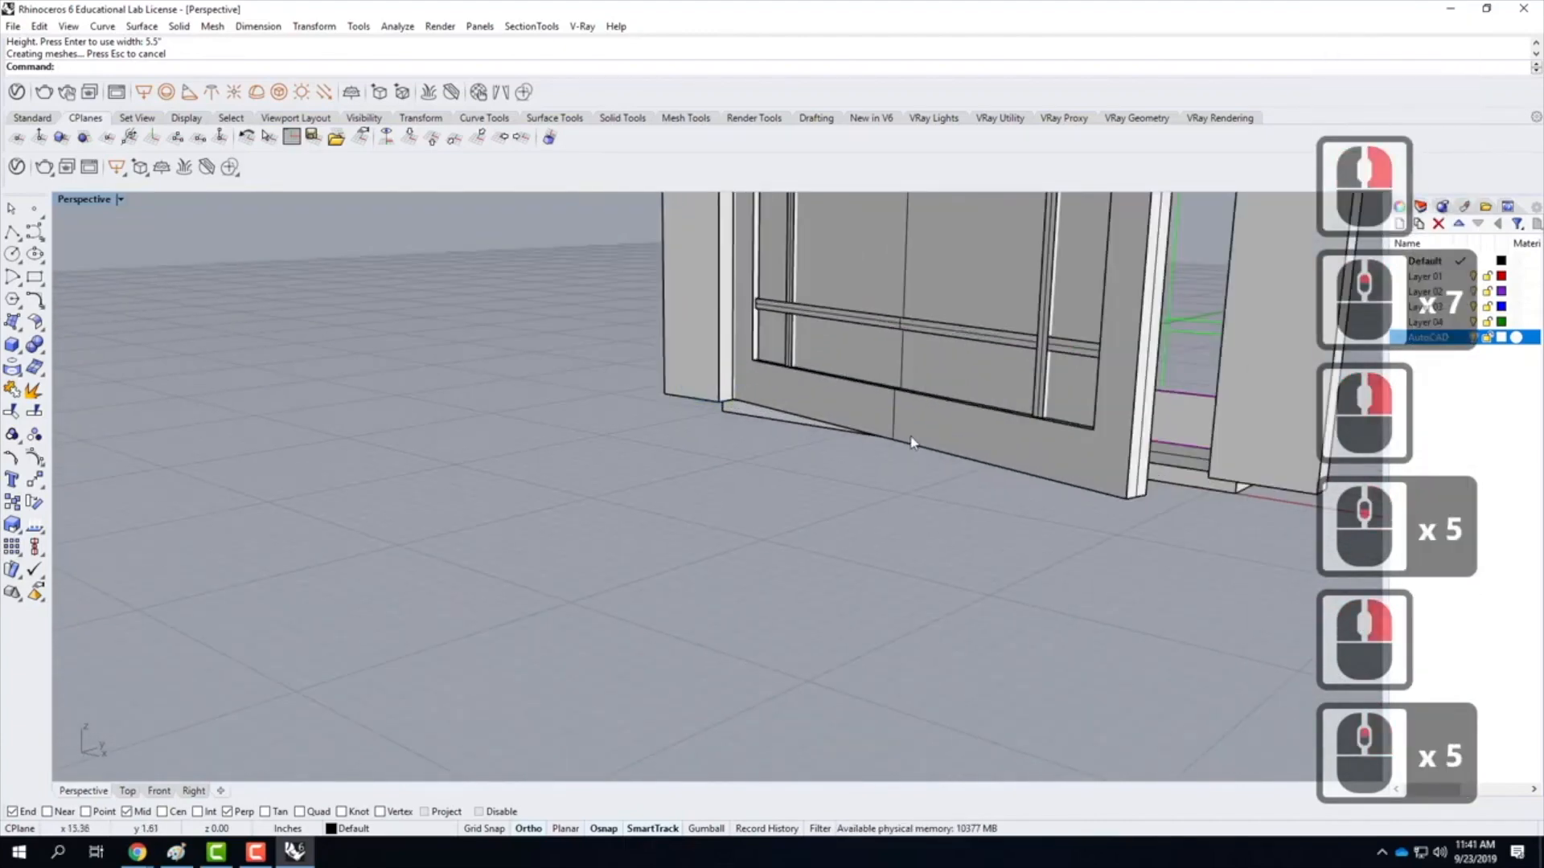
right_drag(748, 415, 910, 406)
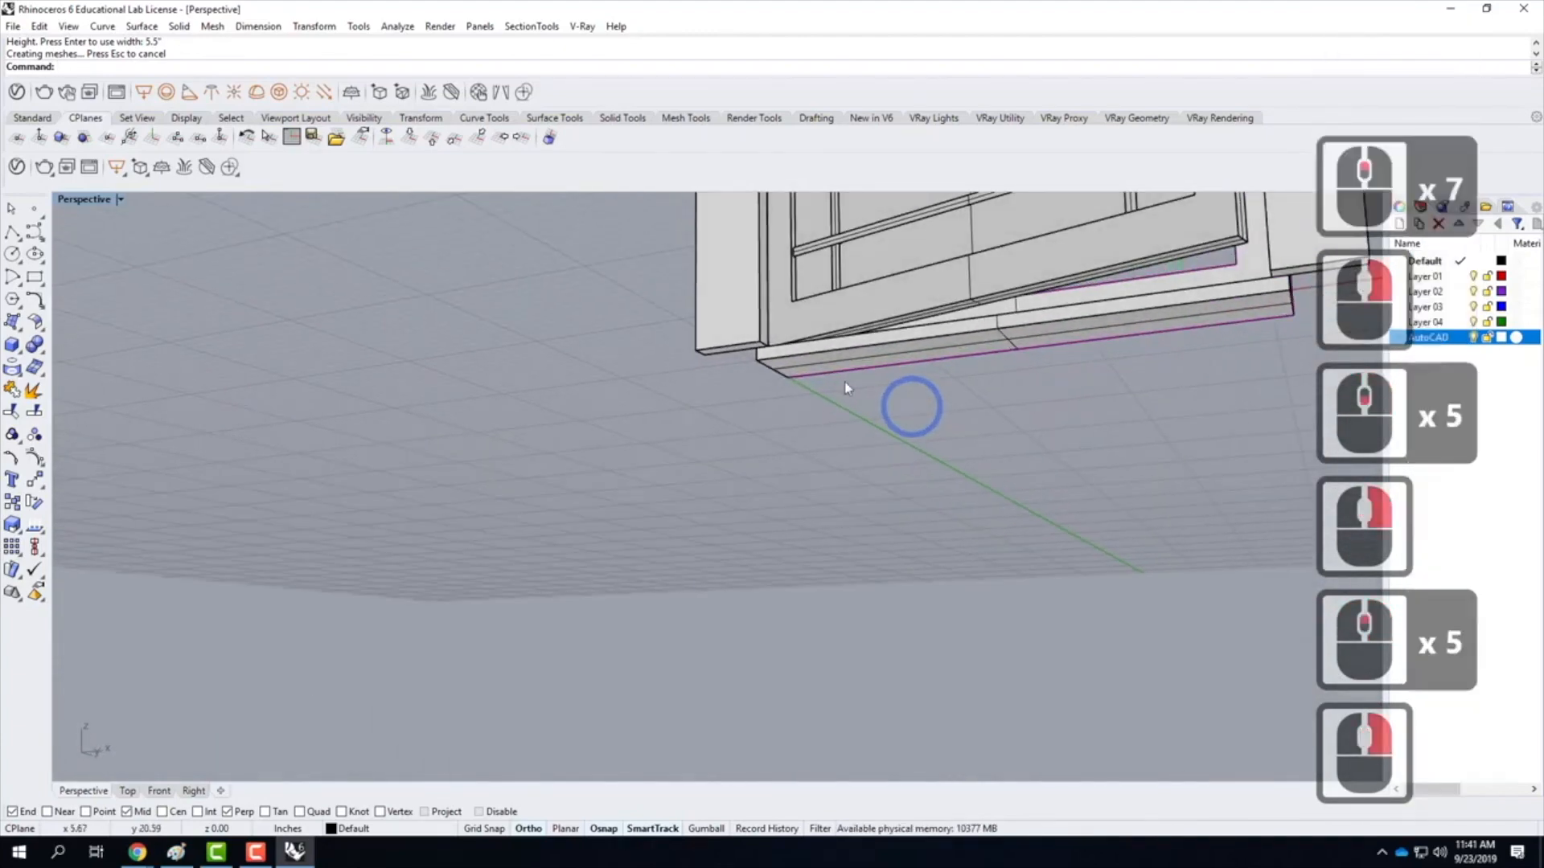
click(13, 344)
click(713, 358)
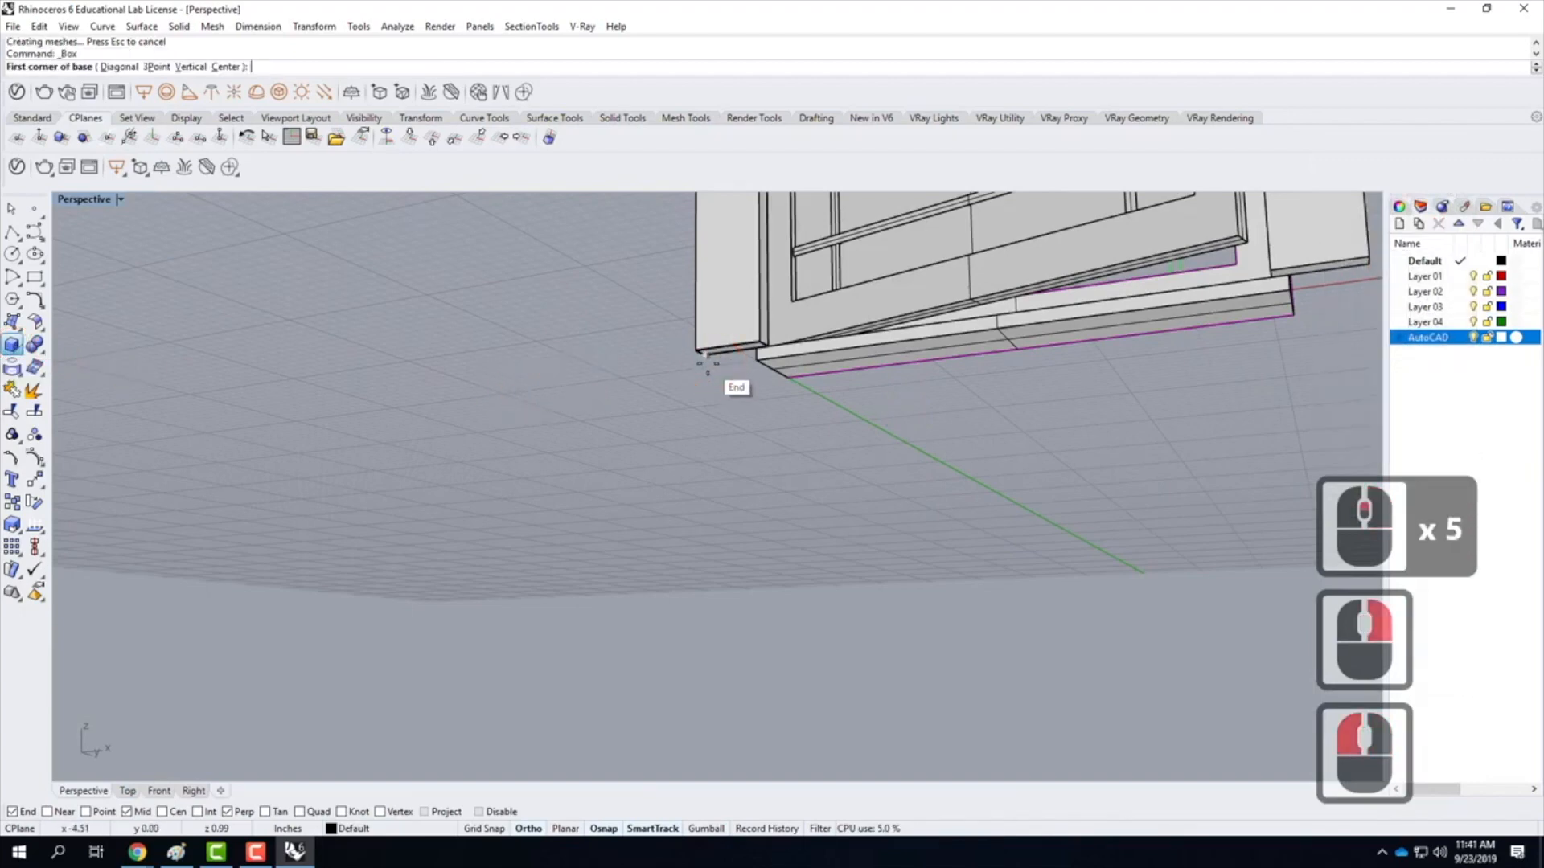
scroll(992, 362, up, 2)
scroll(1045, 326, up, 2)
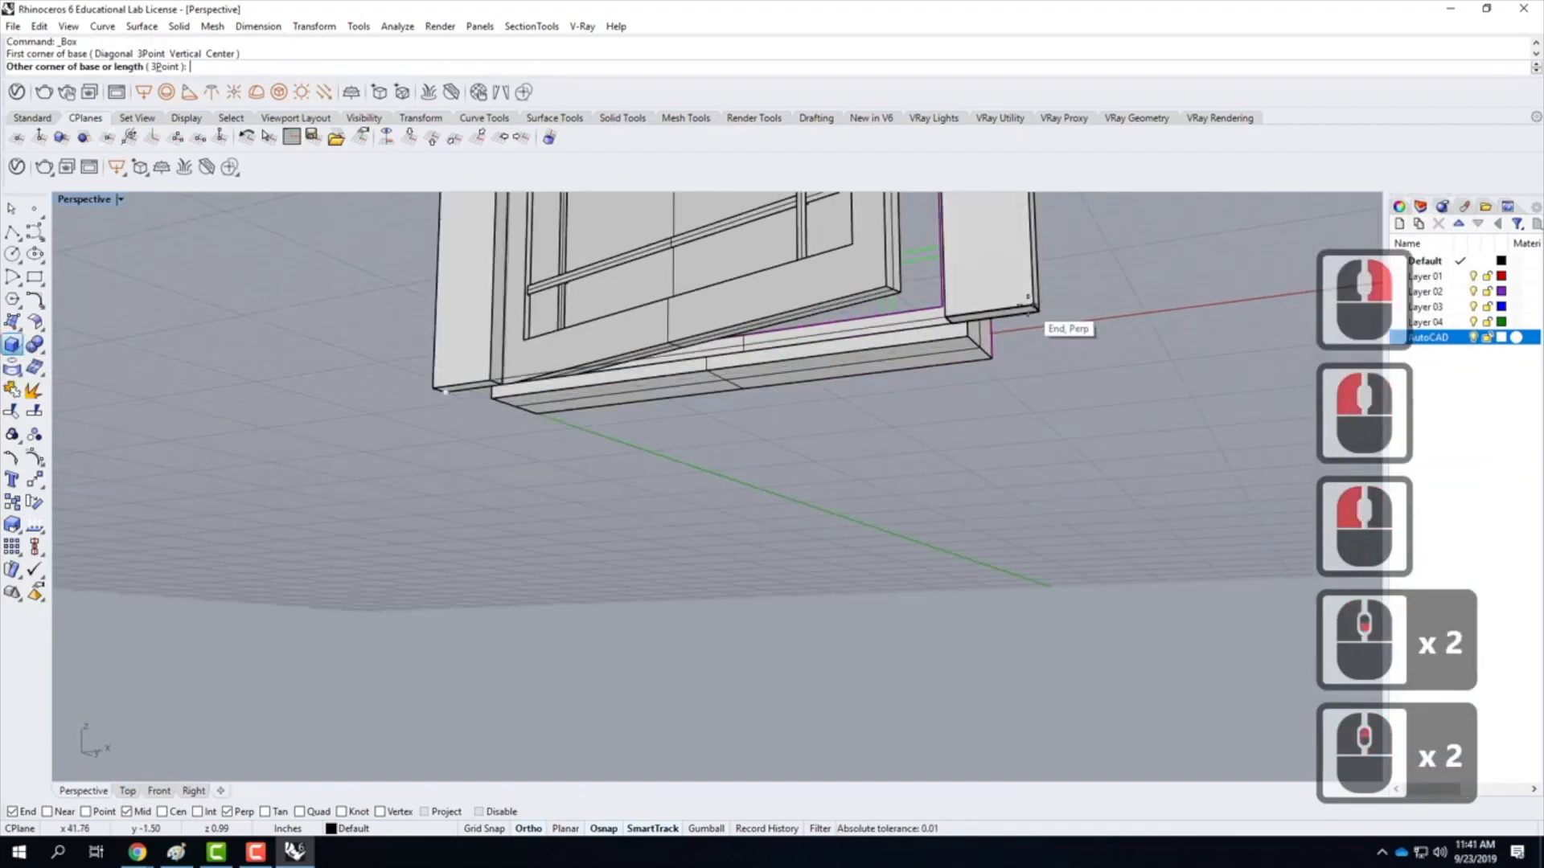
click(1023, 392)
text(5.5)
key(Return)
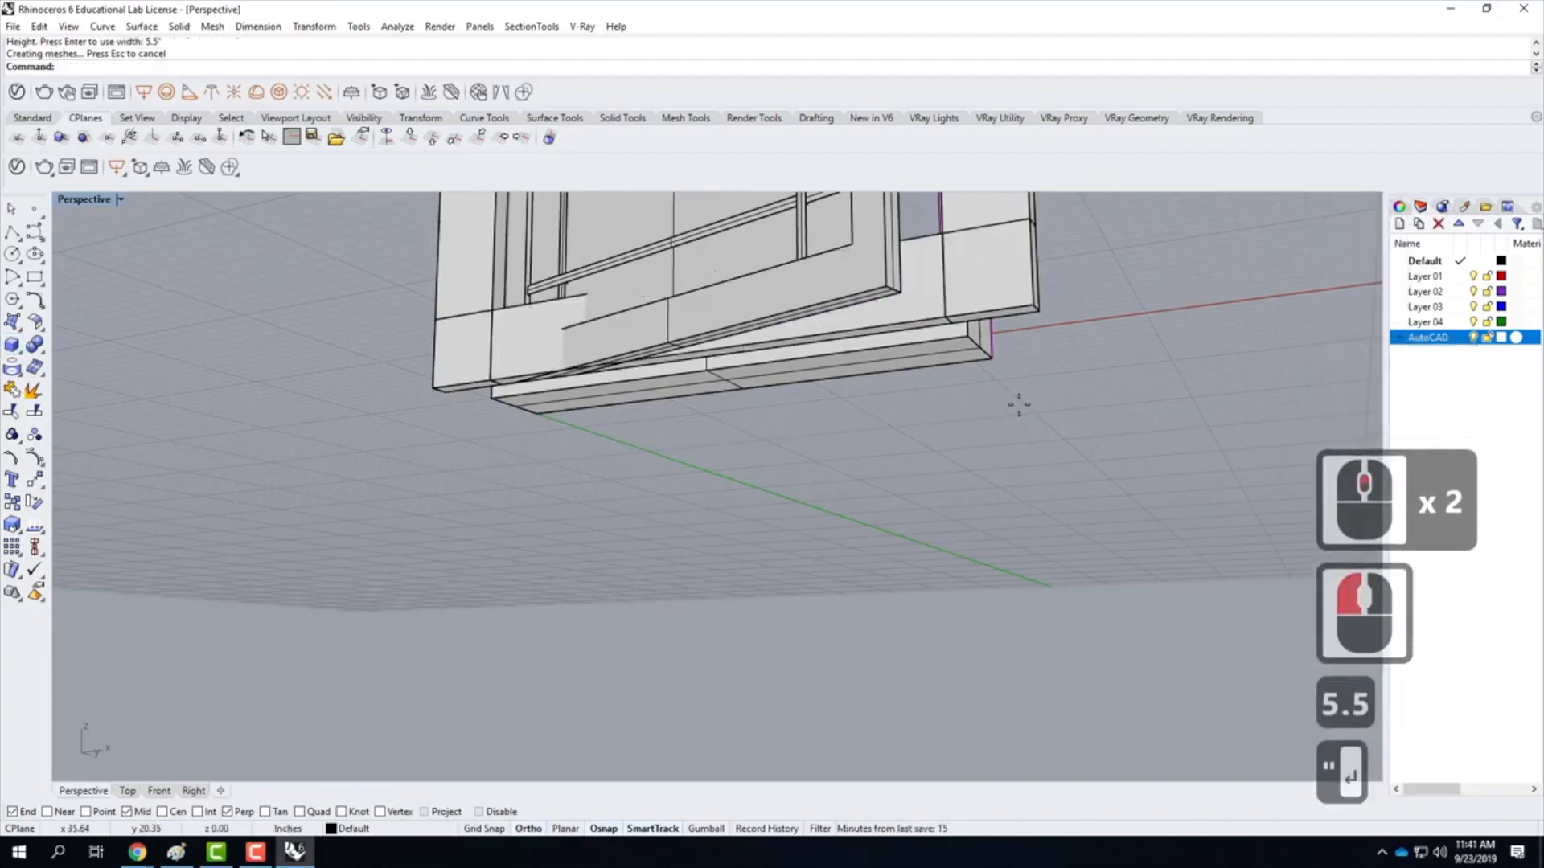
Move the bottom trim board vertically down so its upper edge meets the lower ends of the side trim boards
click(923, 291)
click(985, 302)
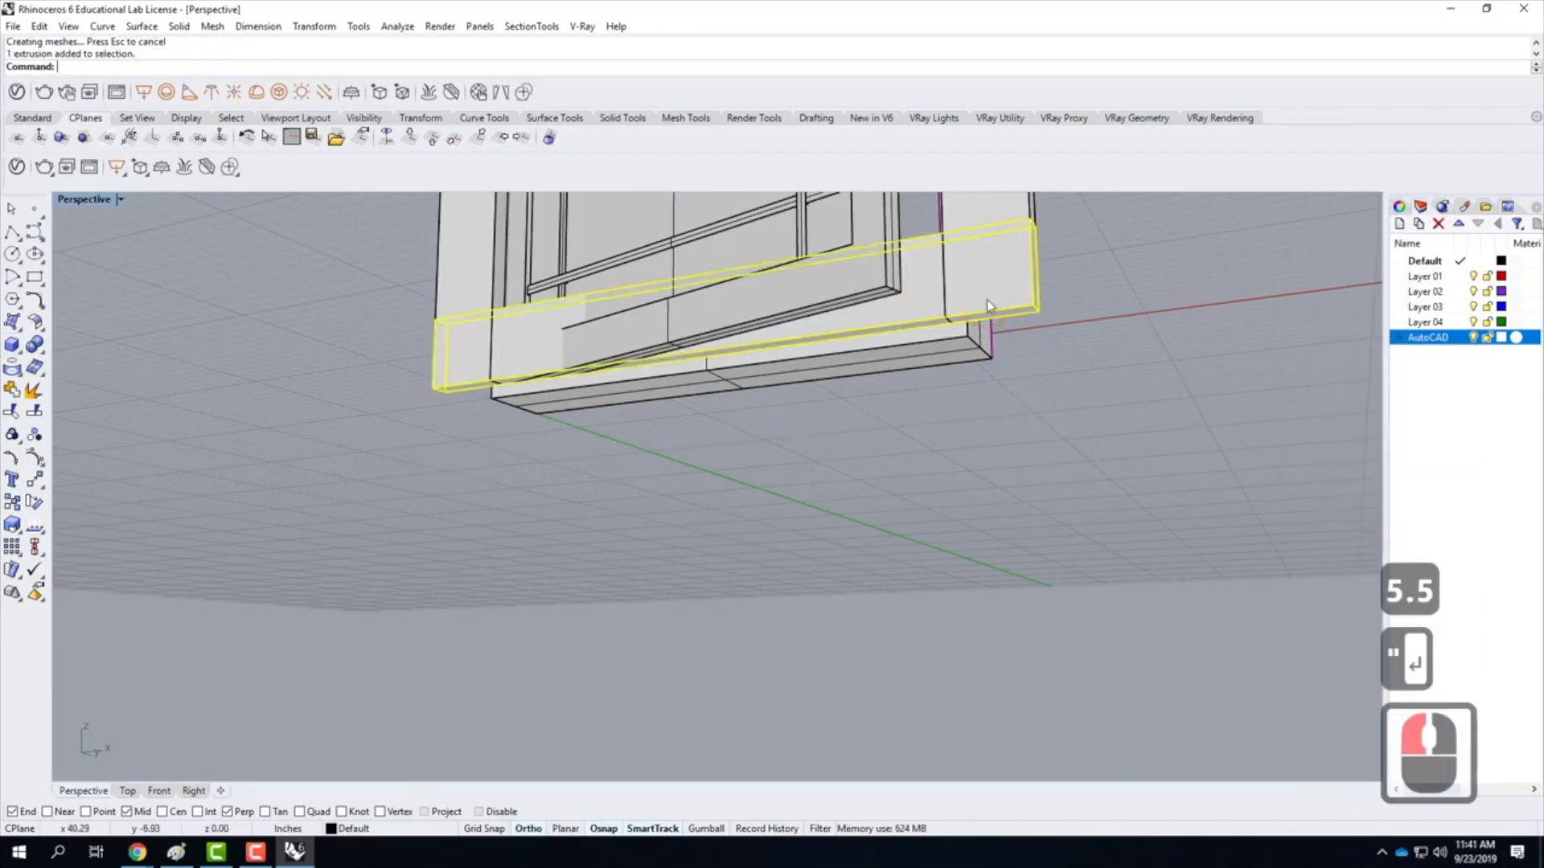
text(move)
key(Return)
text(v)
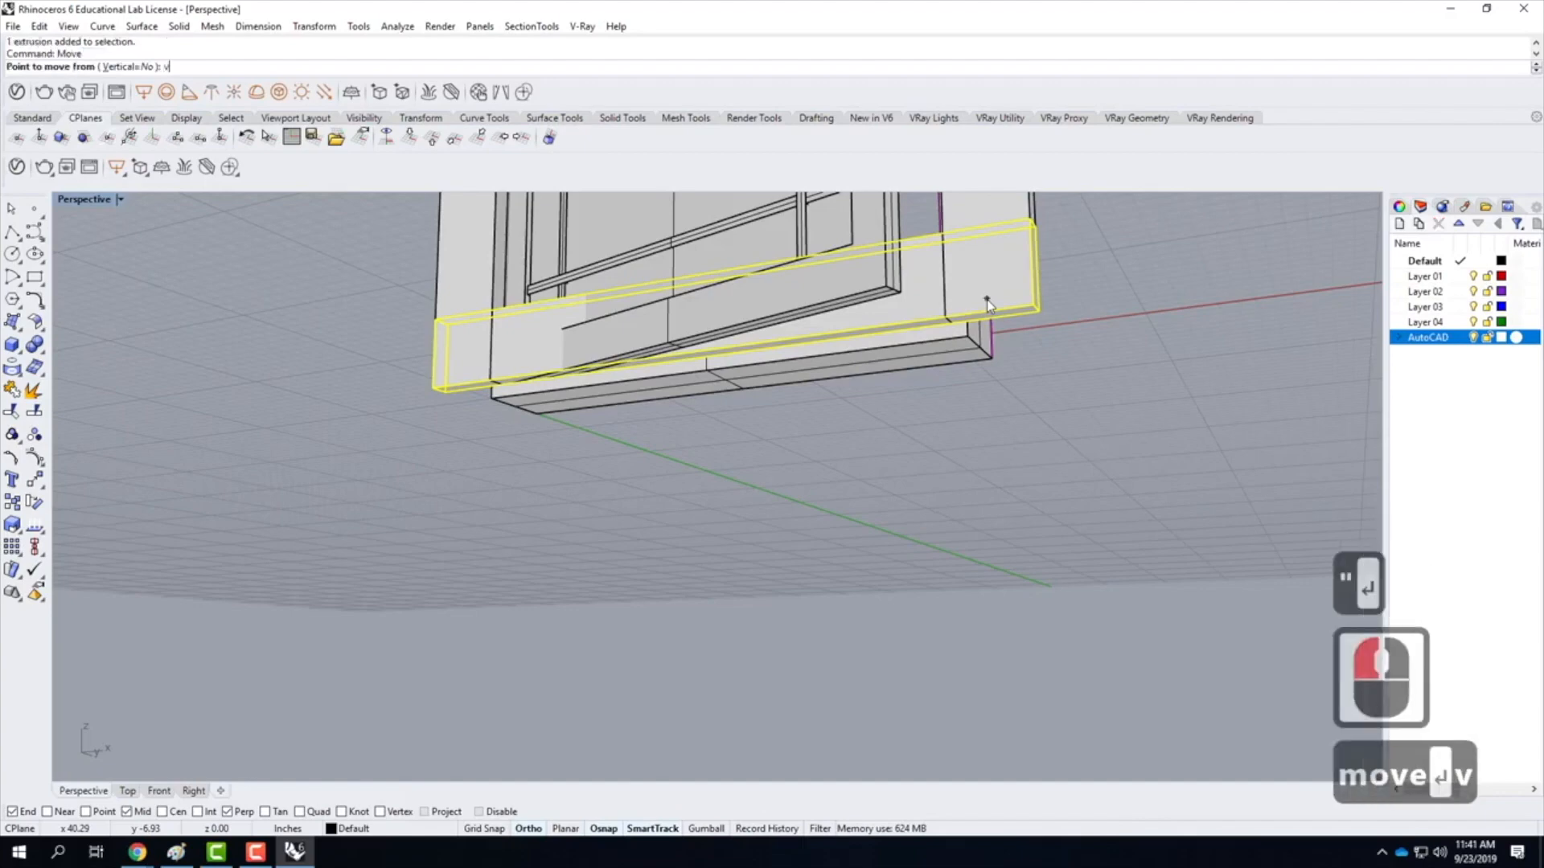
key(Return)
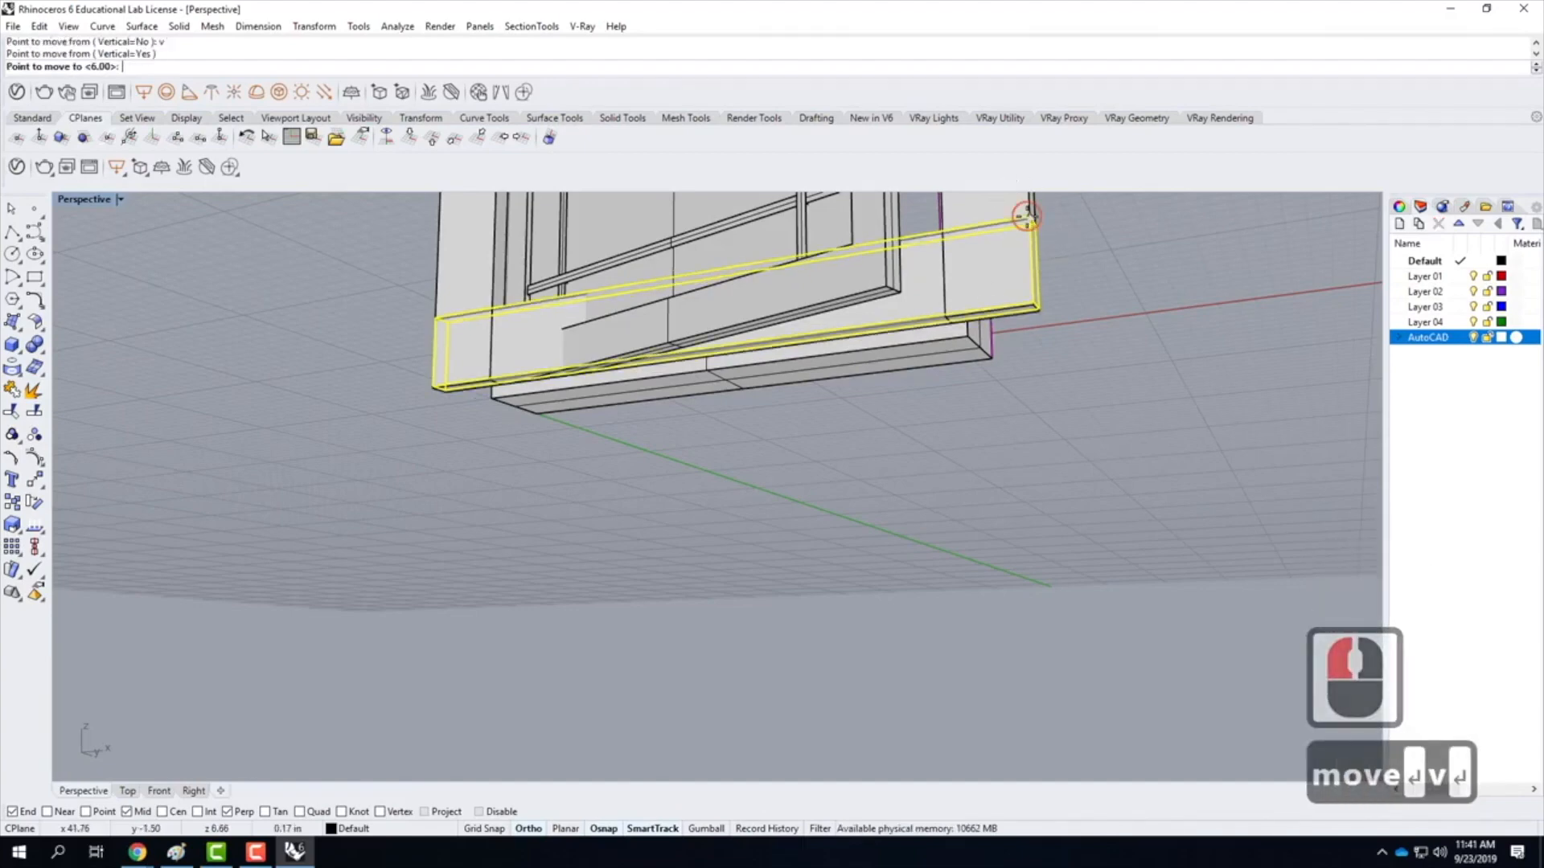
click(1030, 217)
click(1034, 319)
click(1123, 427)
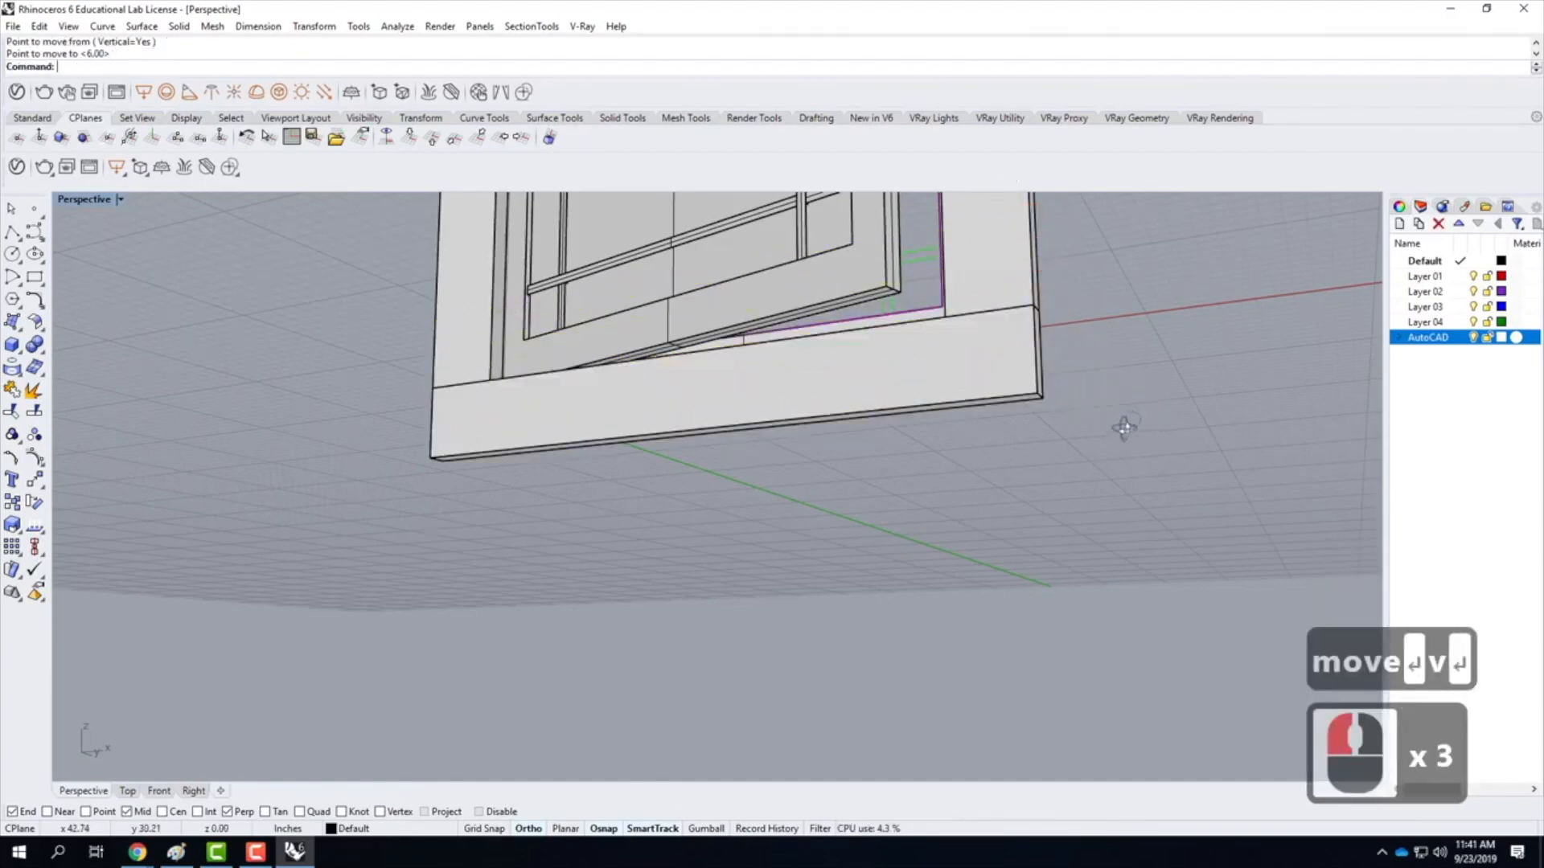
Move the bottom trim board a further 1.5 in vertically down, leaving a gap beneath the side trim boards
right_drag(1123, 427, 1047, 479)
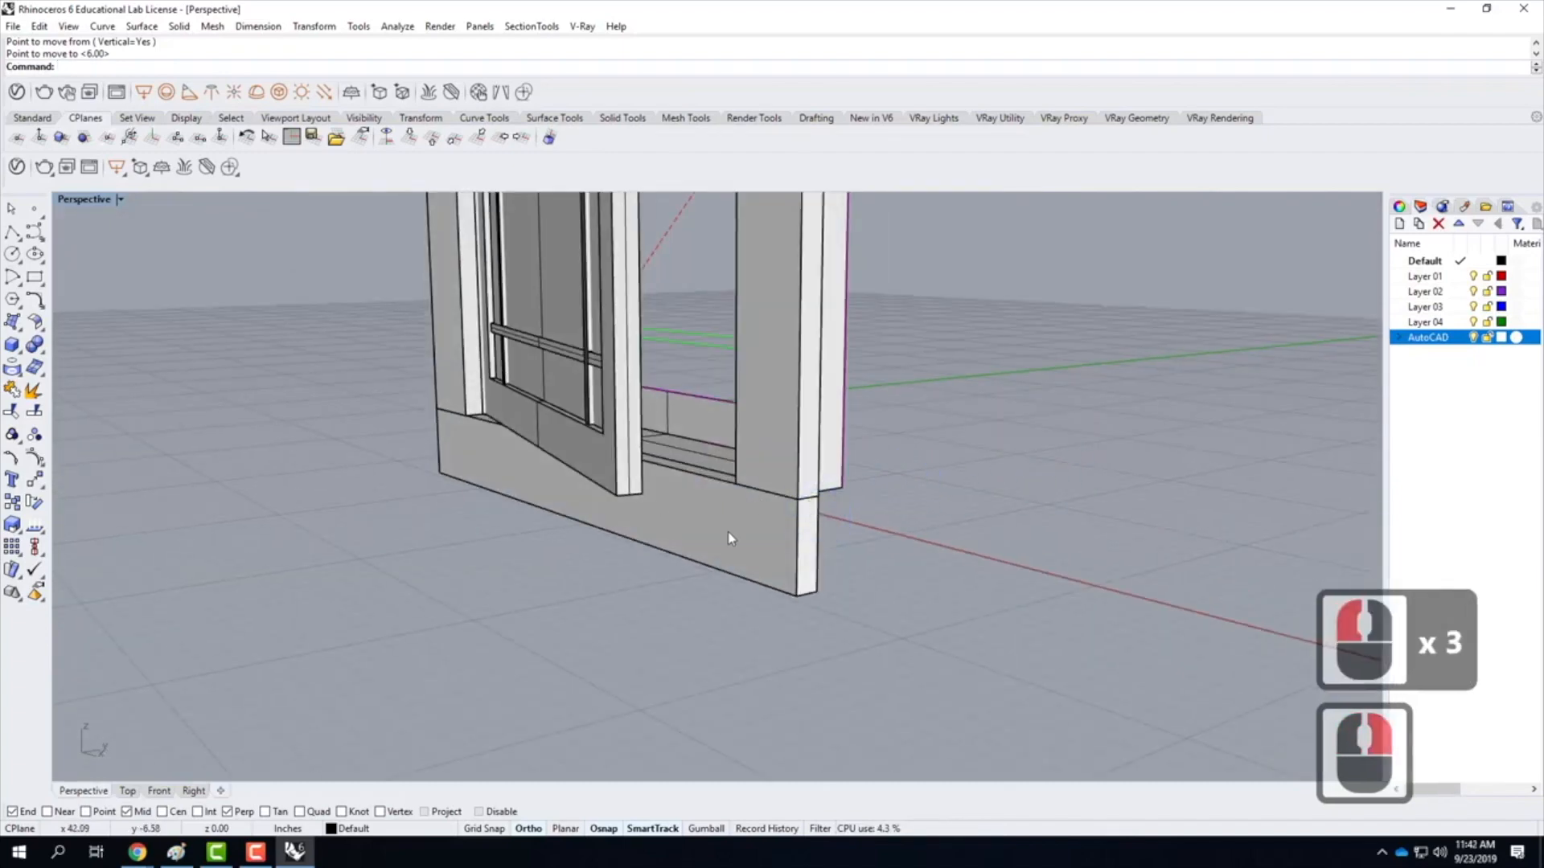
click(844, 483)
text(move)
key(Return)
text(v)
key(Return)
click(818, 493)
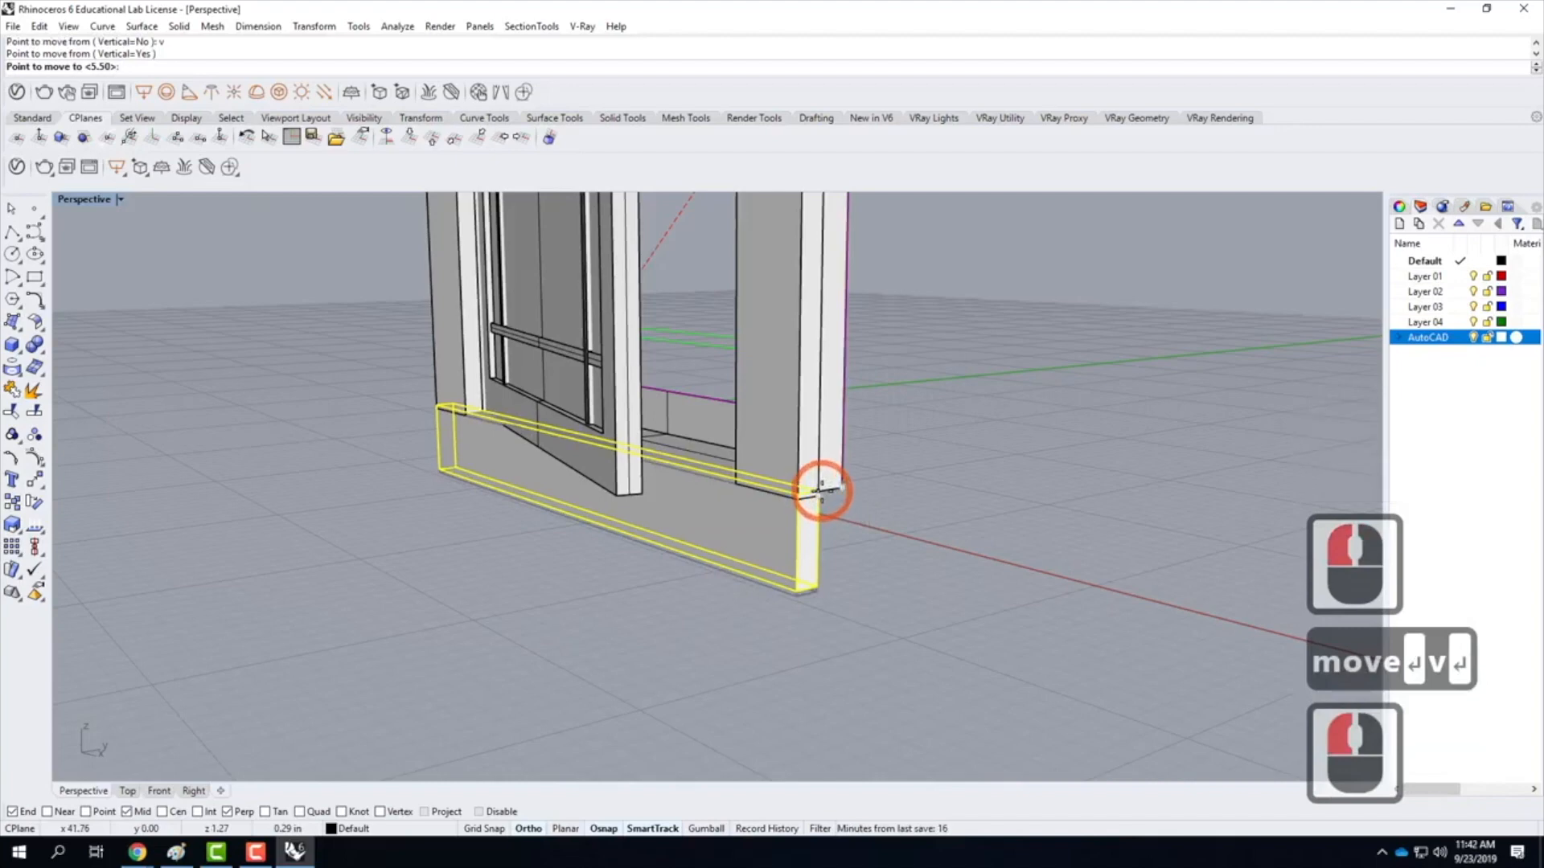
text(-1.5")
key(Return)
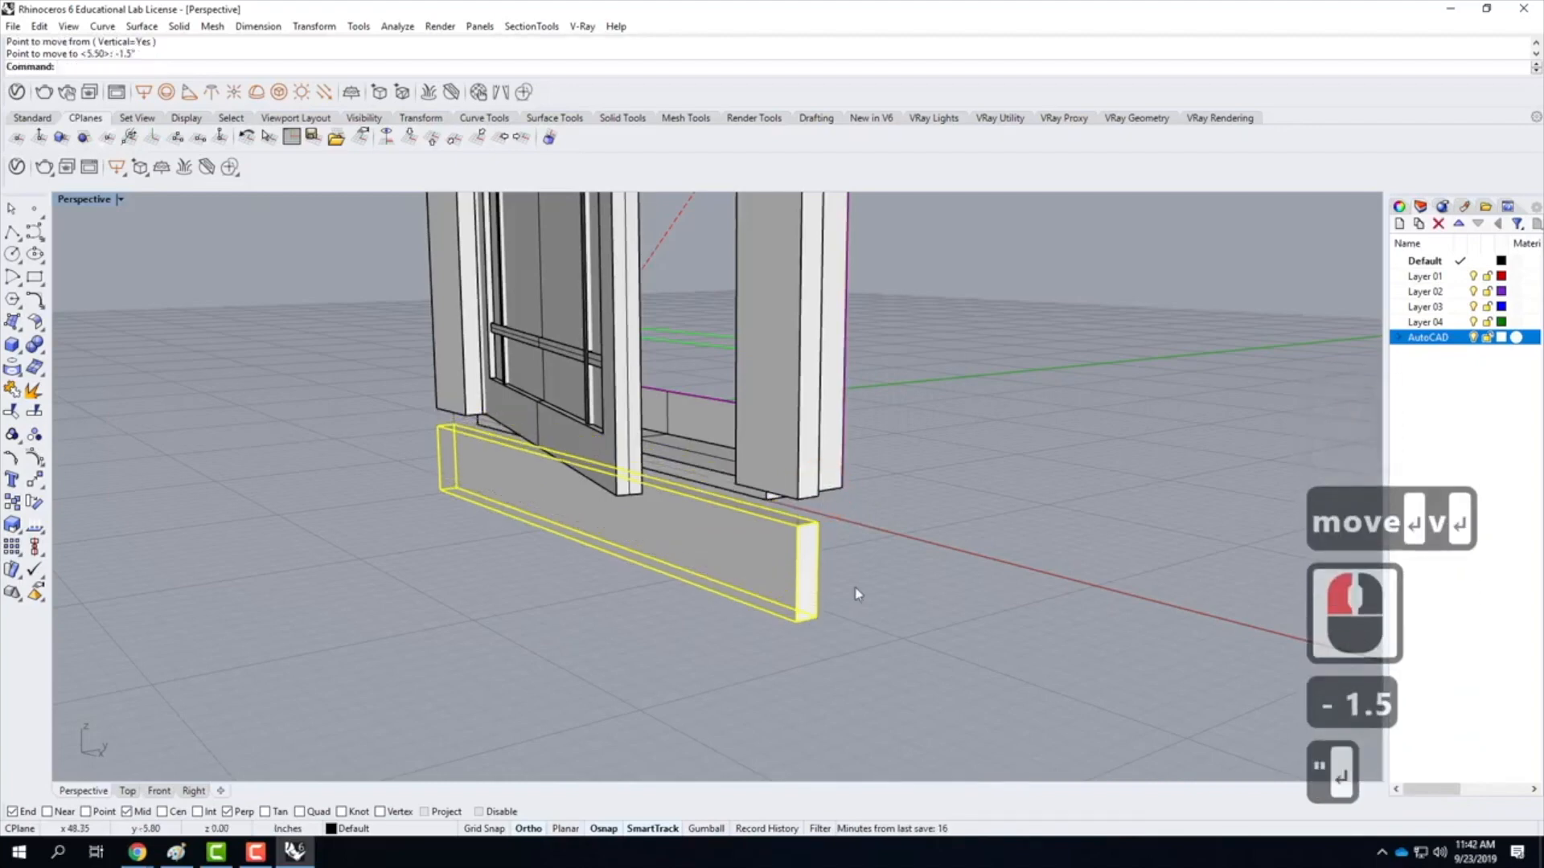
click(857, 593)
Create a full-width sill box filling the gap between the bottom trim board and the side trim boards
click(12, 366)
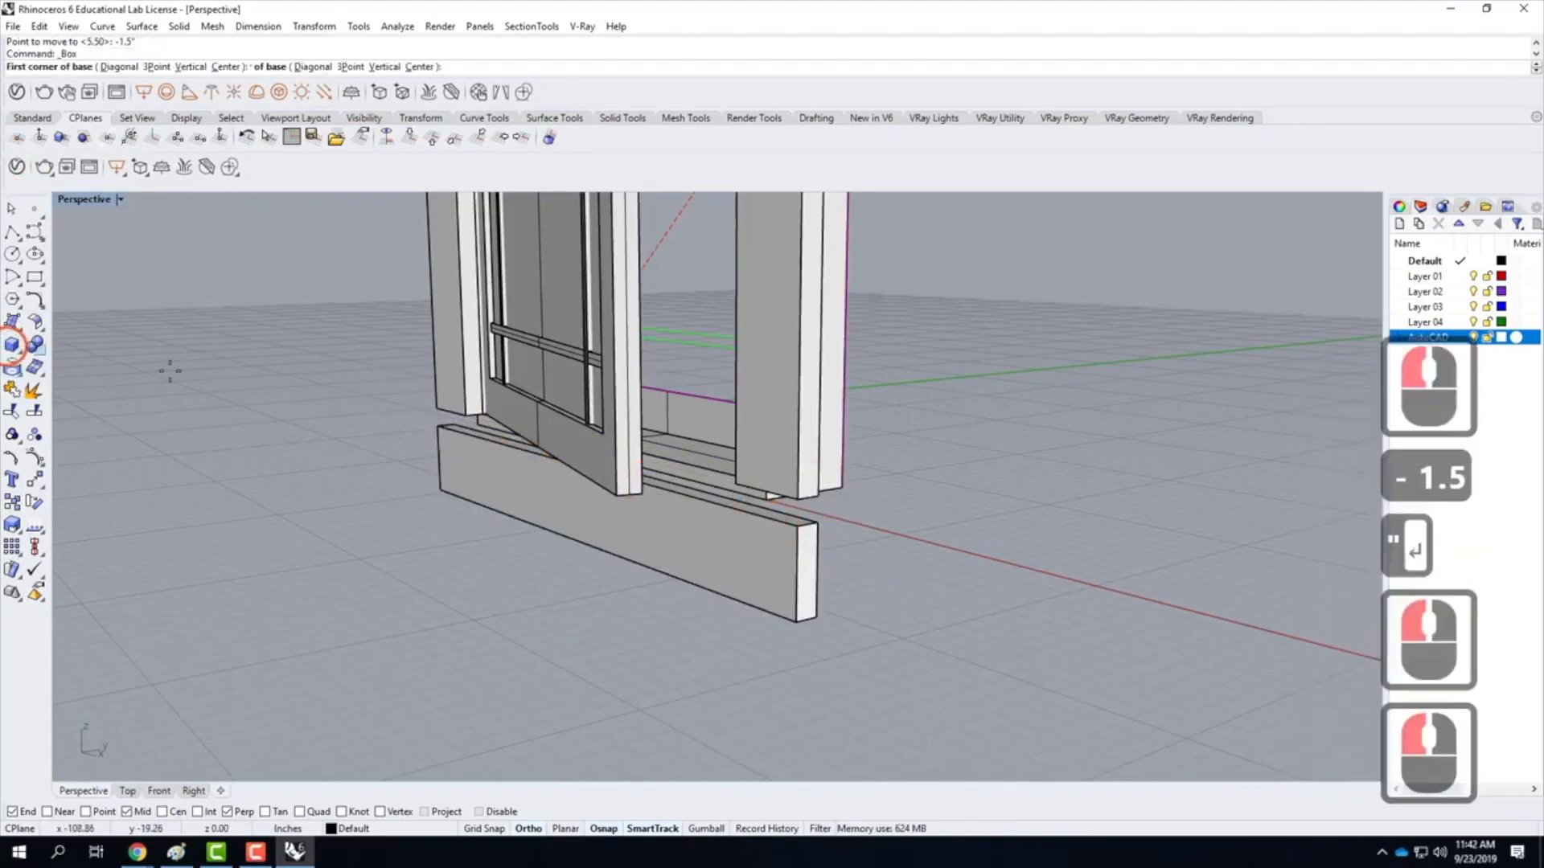
click(455, 424)
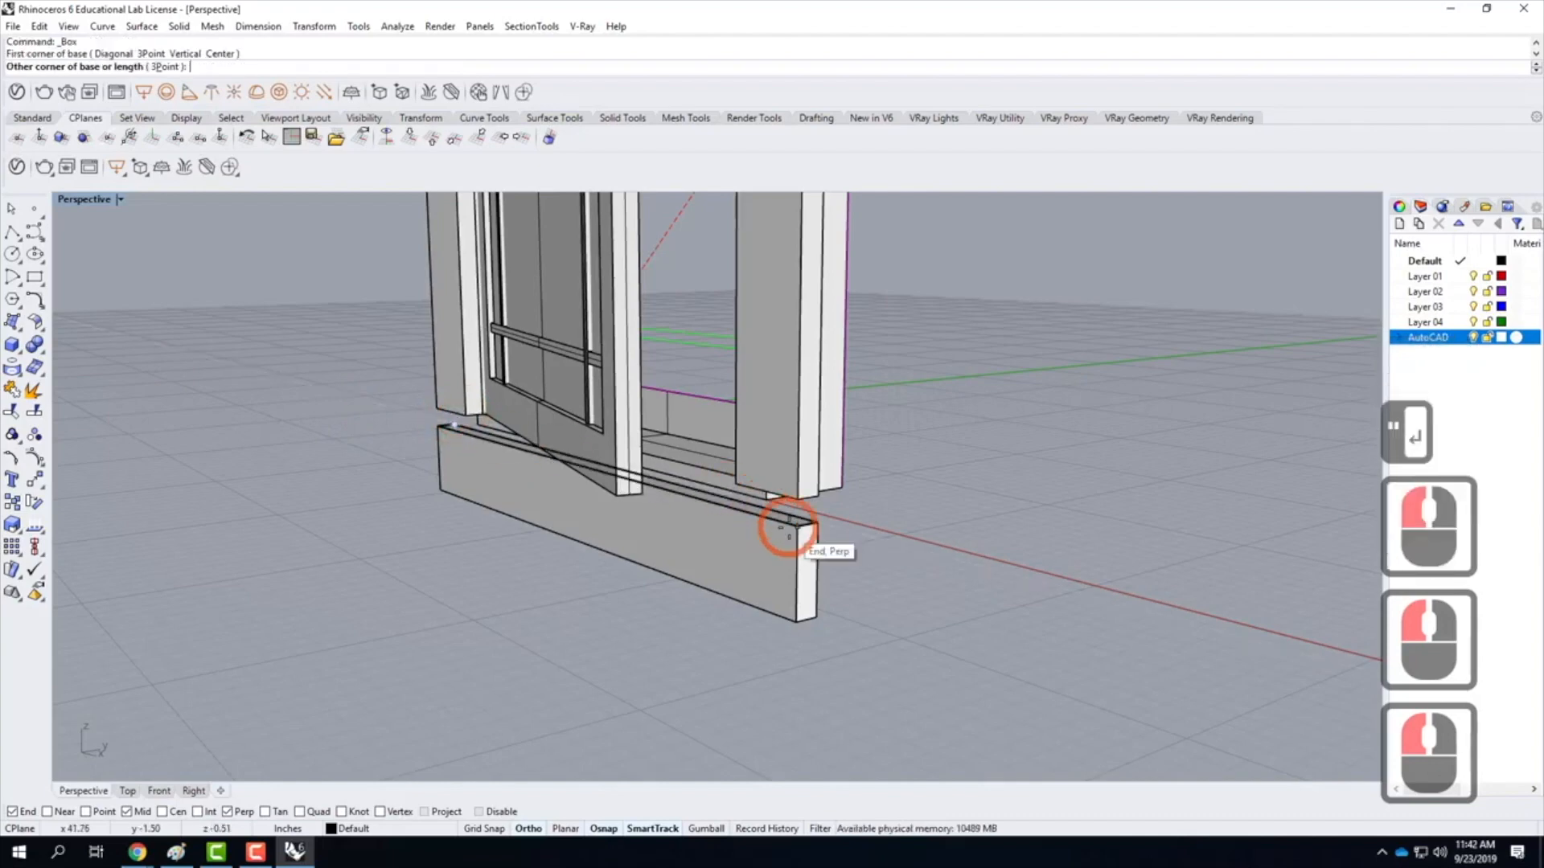
click(784, 505)
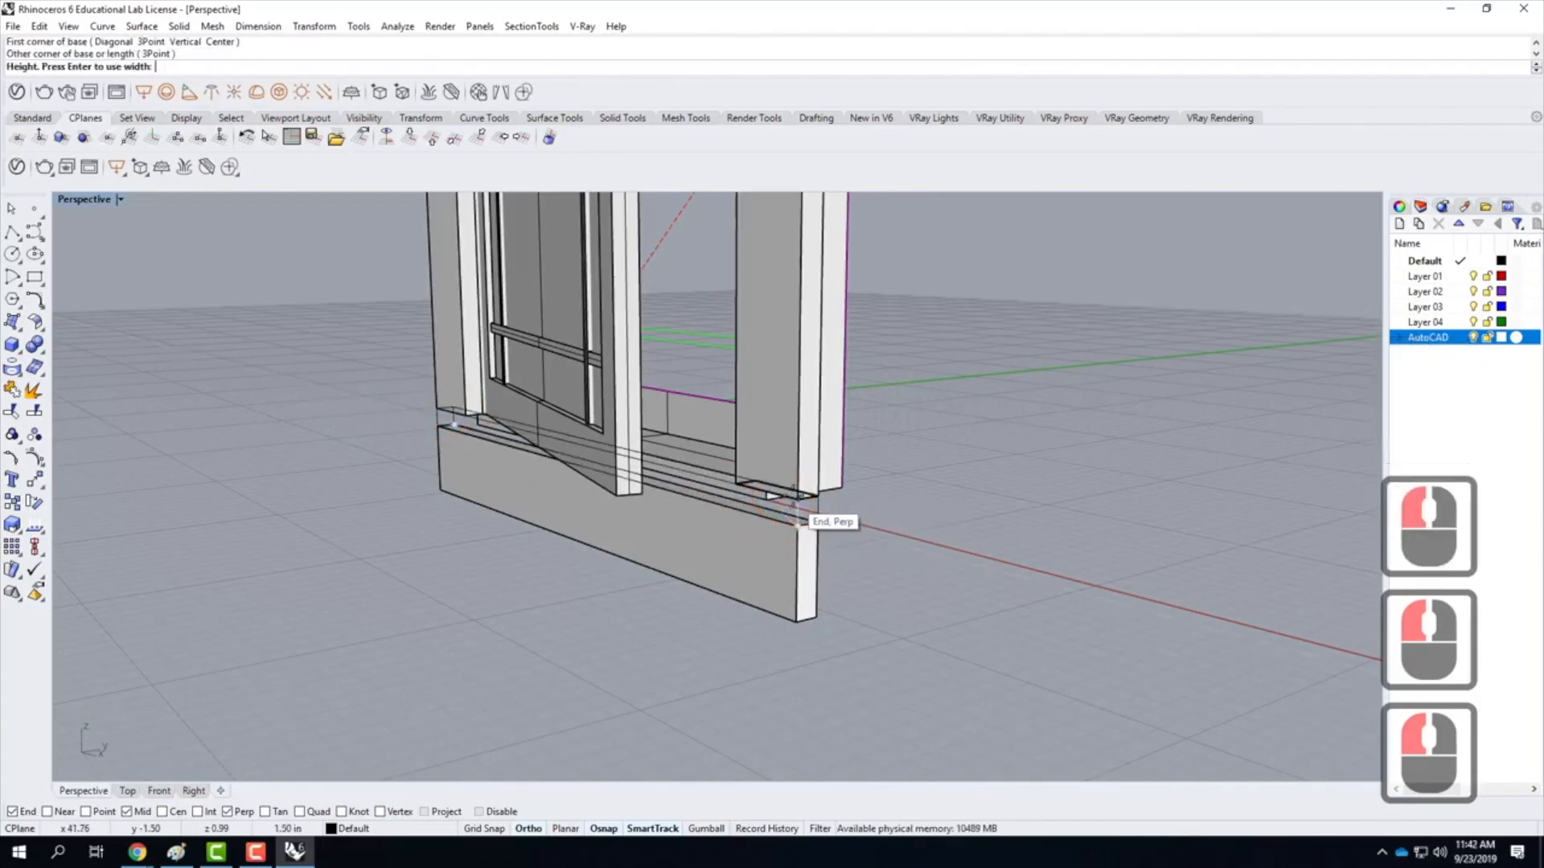
click(797, 505)
Scale the sill in one direction from its back edge to a depth of 3.5 in, projecting outward from the trim
click(800, 510)
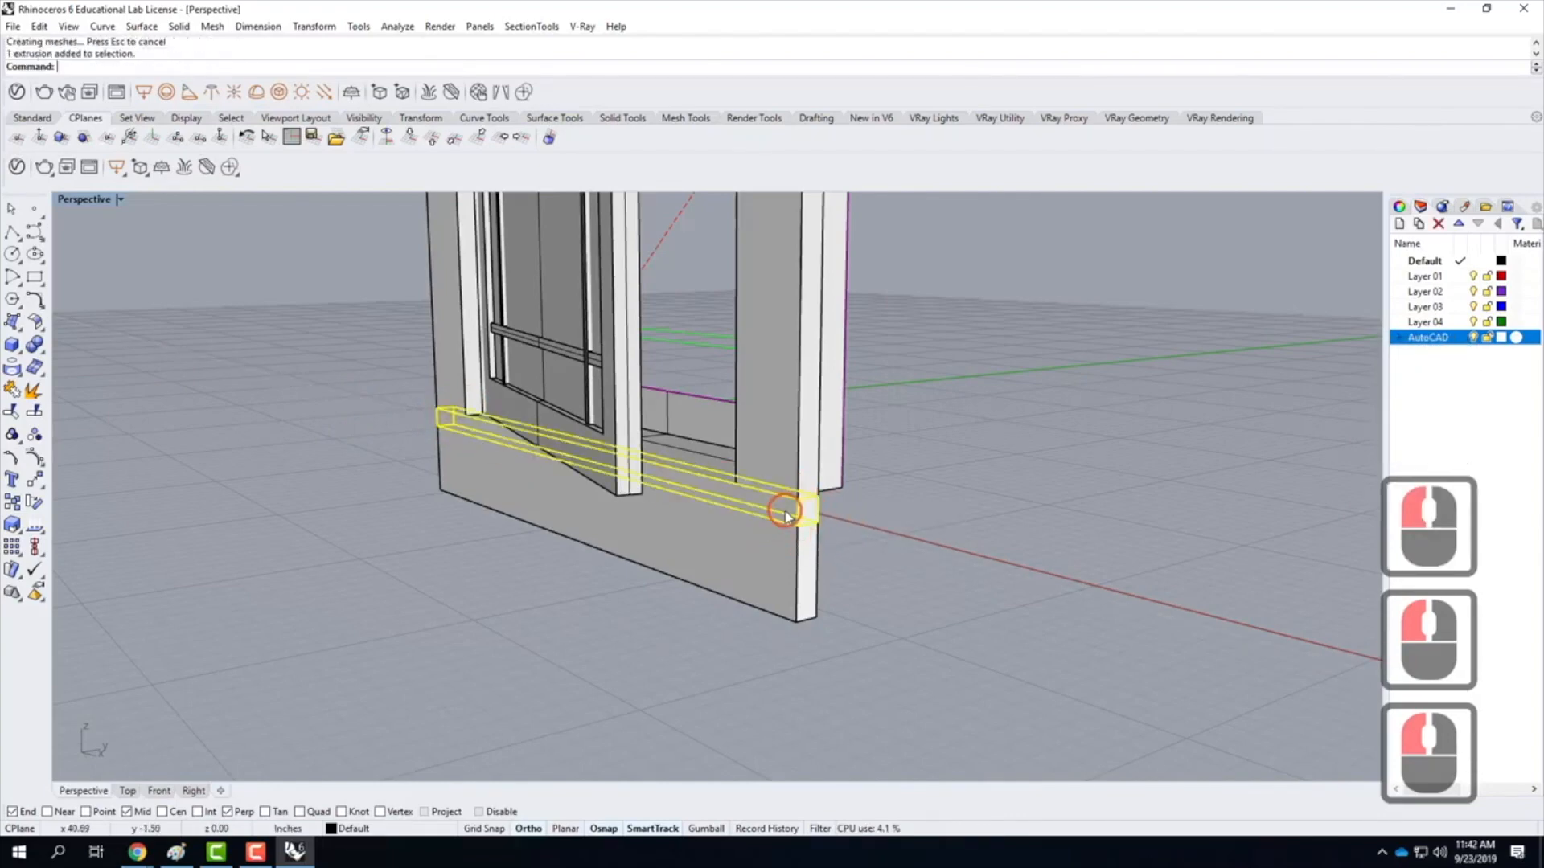
click(316, 27)
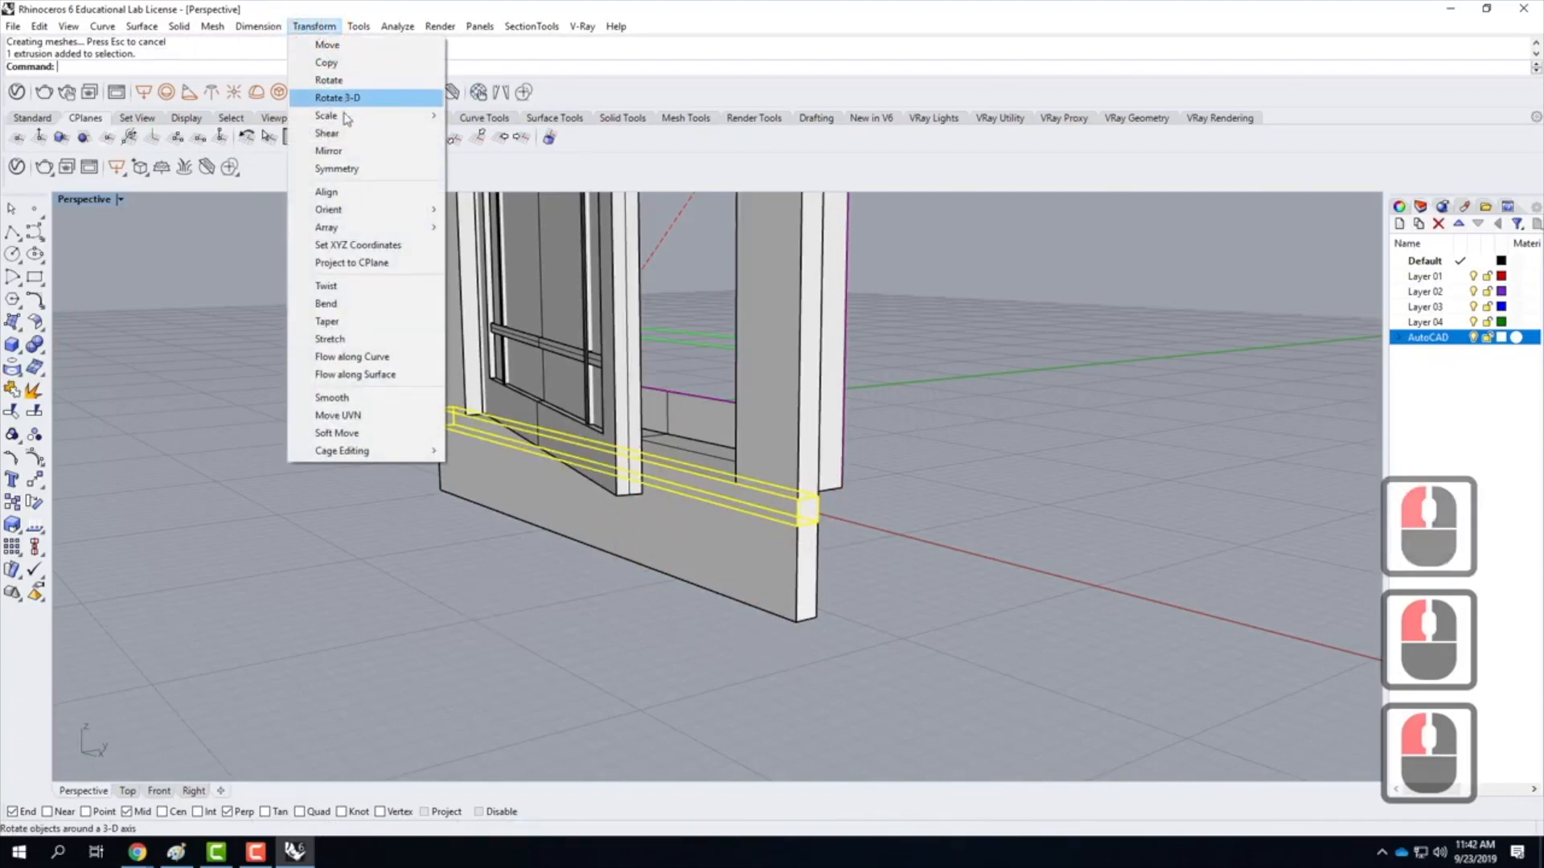
mouse_move(402, 116)
click(508, 153)
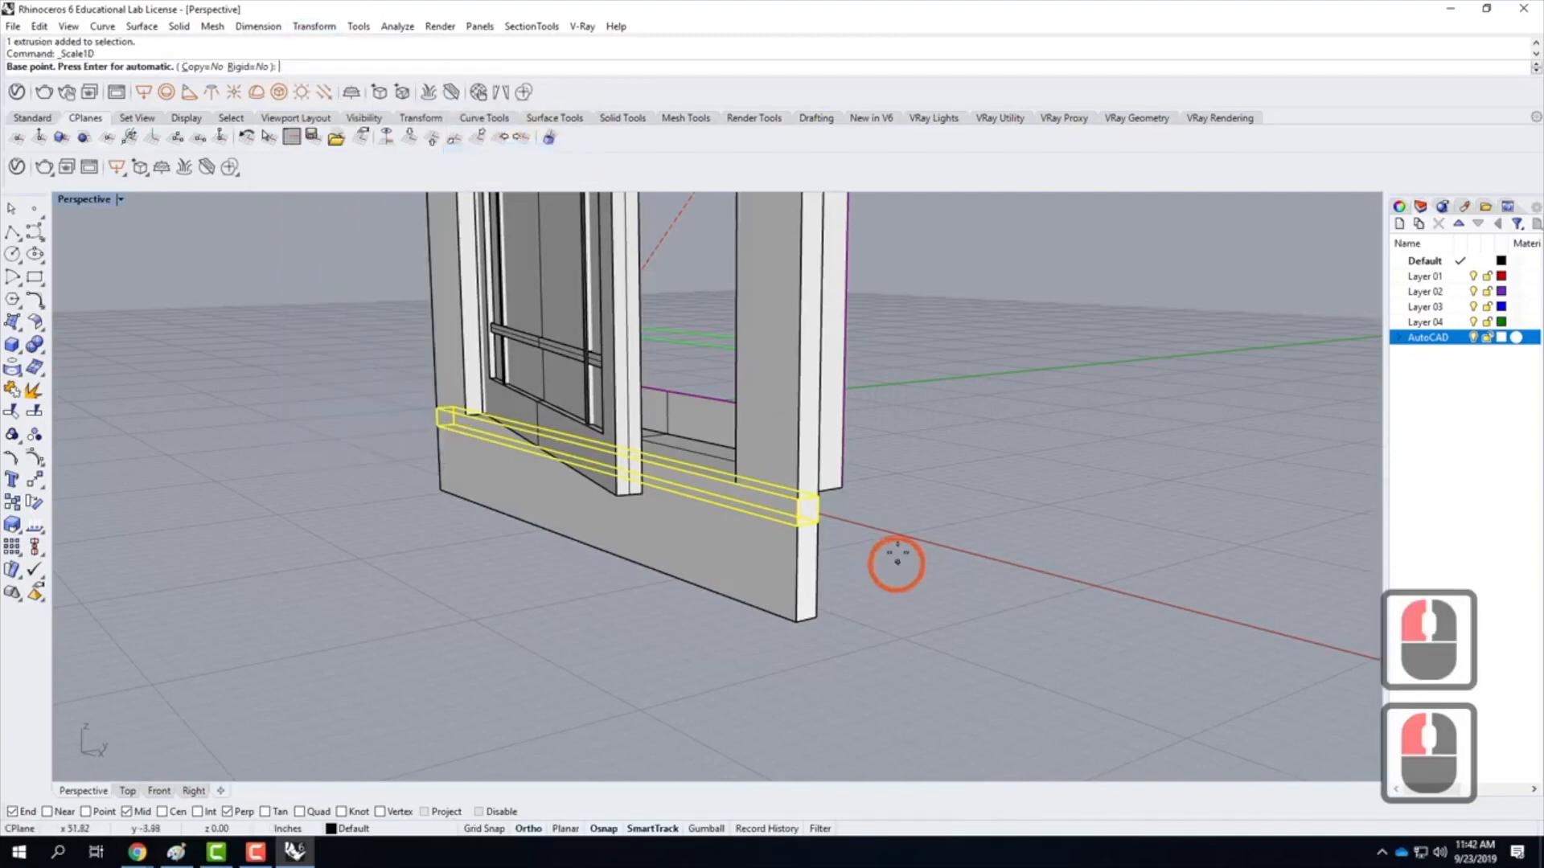
click(800, 524)
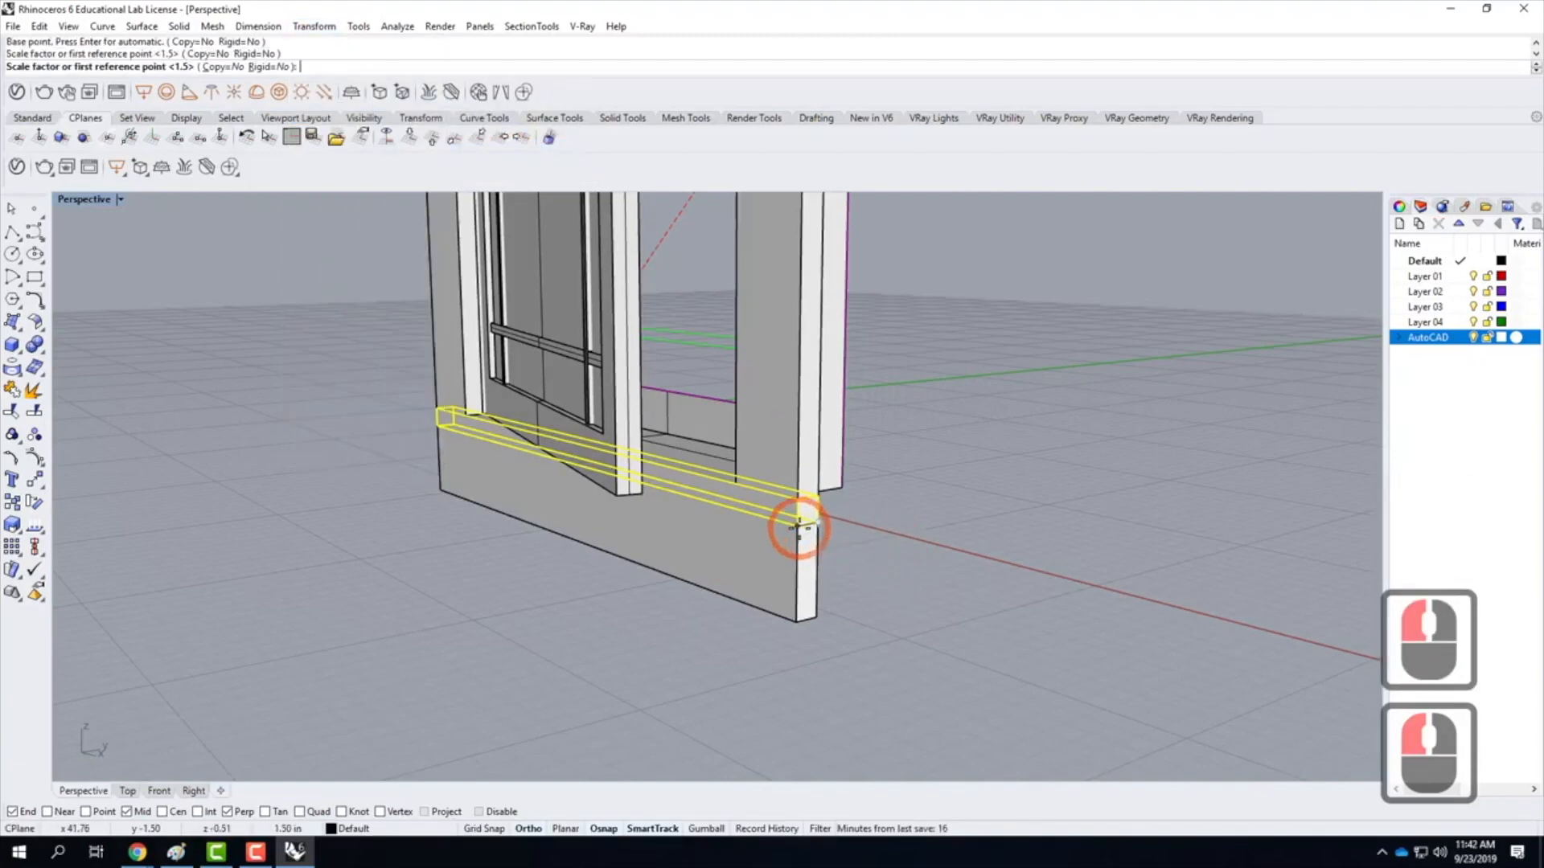
click(800, 525)
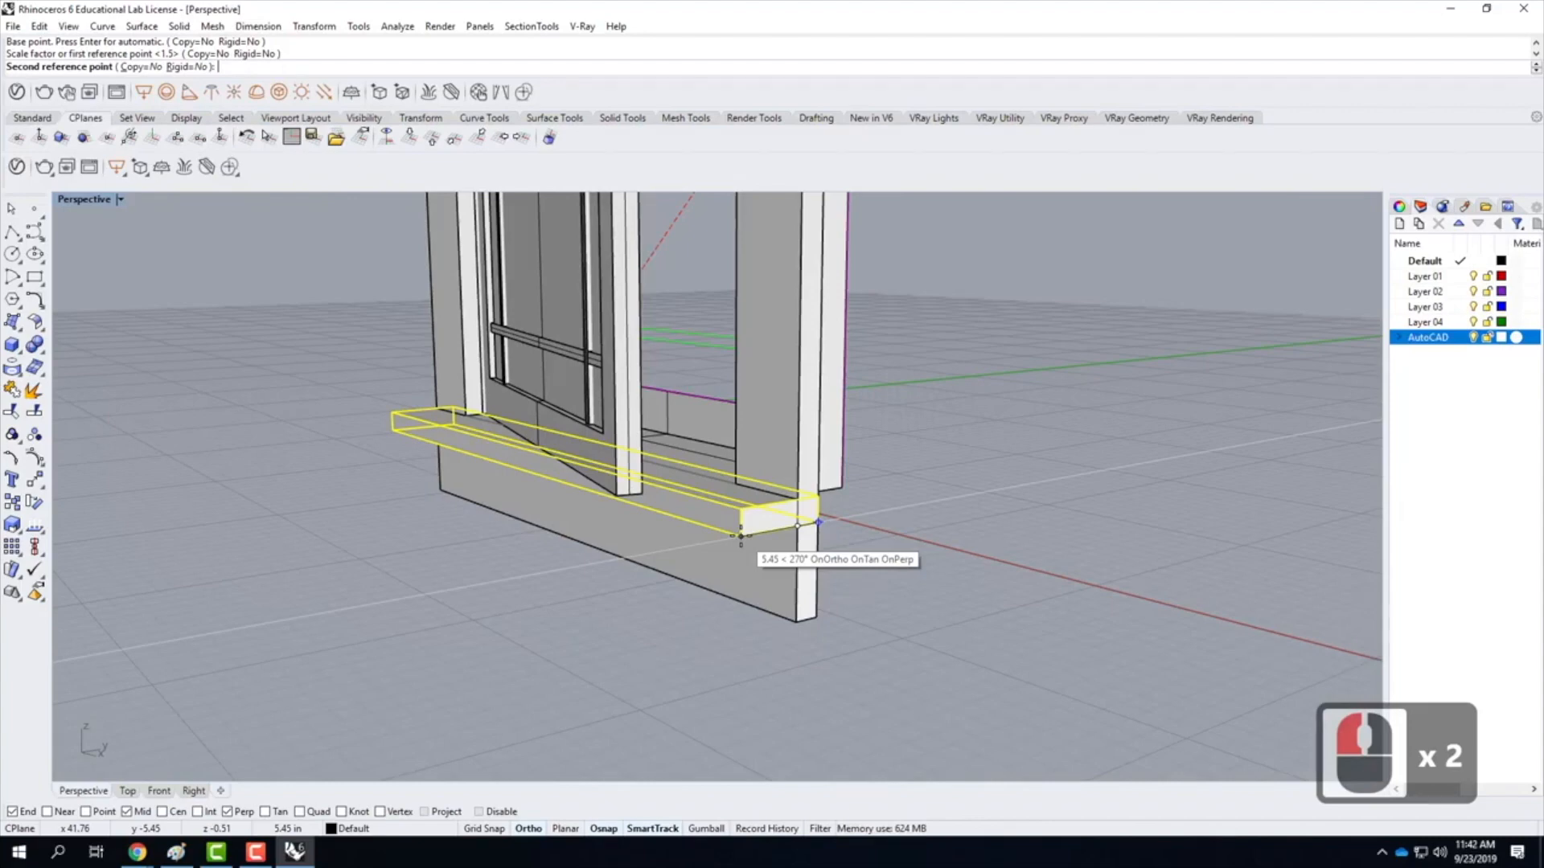
text(2)
key(BackSpace)
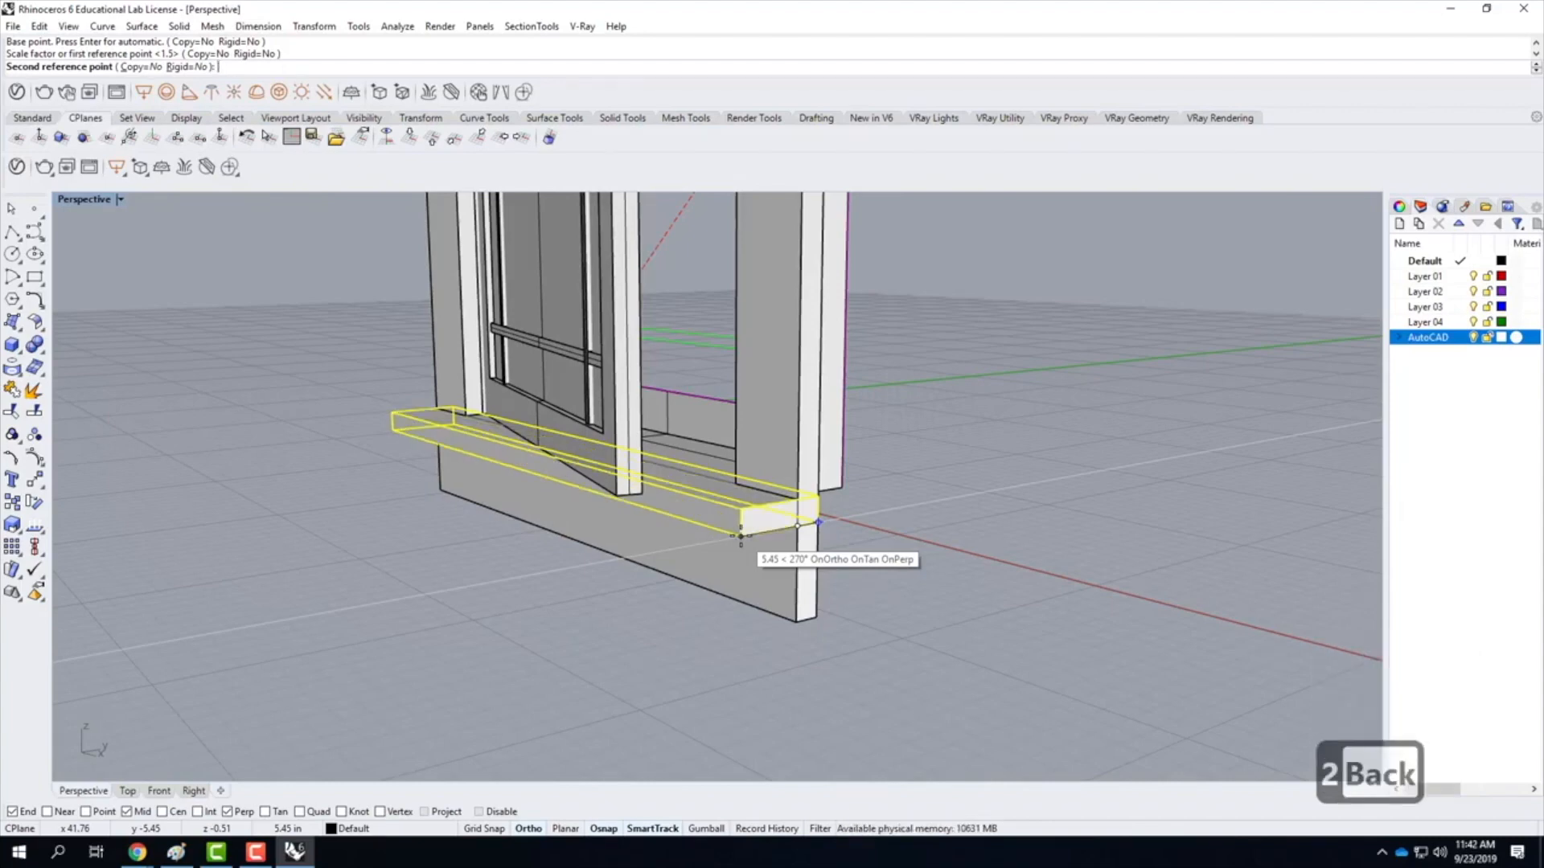
text(3.5)
key(Return)
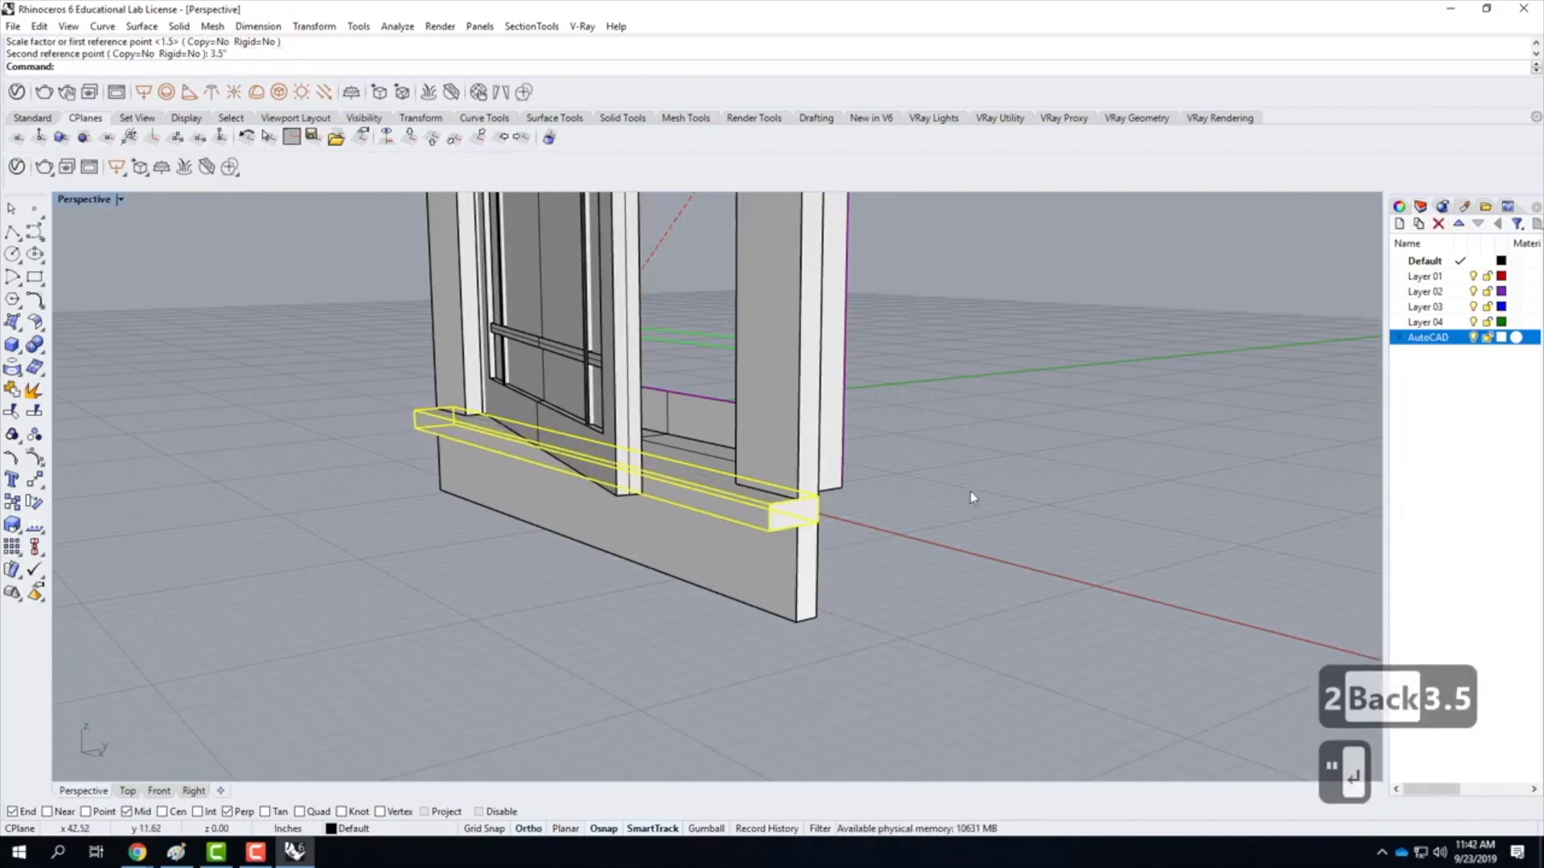
click(892, 462)
Try to chamfer the sill's upper front edge with ChamferSrf between its top and front faces, using 0.25 in distances
scroll(806, 503, down, 3)
right_drag(919, 614, 819, 600)
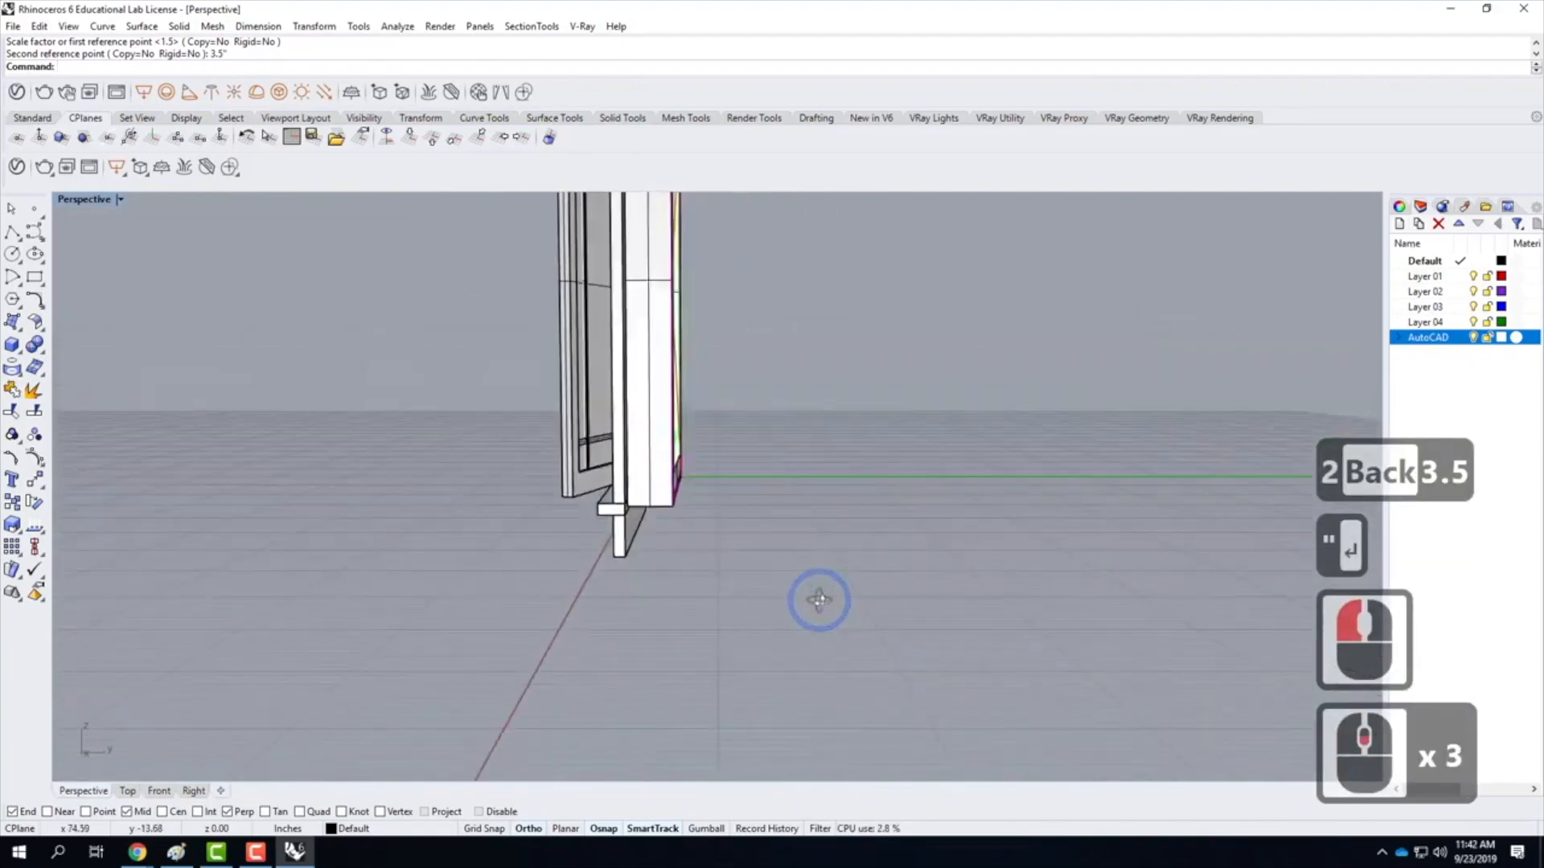
right_drag(656, 507, 892, 607)
scroll(720, 597, up, 4)
right_drag(720, 598, 789, 534)
scroll(733, 489, up, 3)
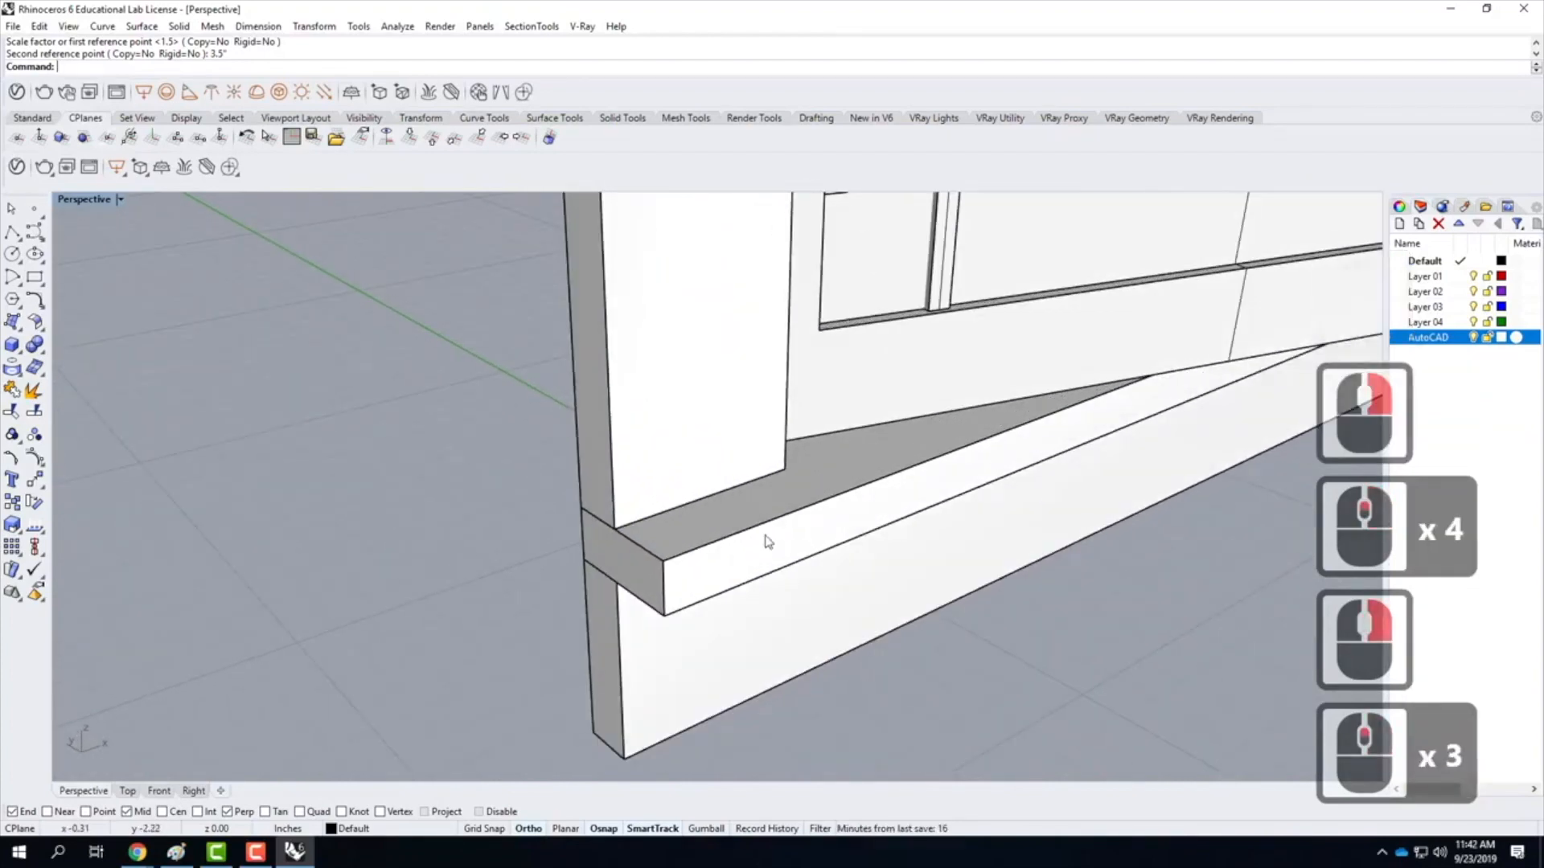
scroll(486, 509, down, 3)
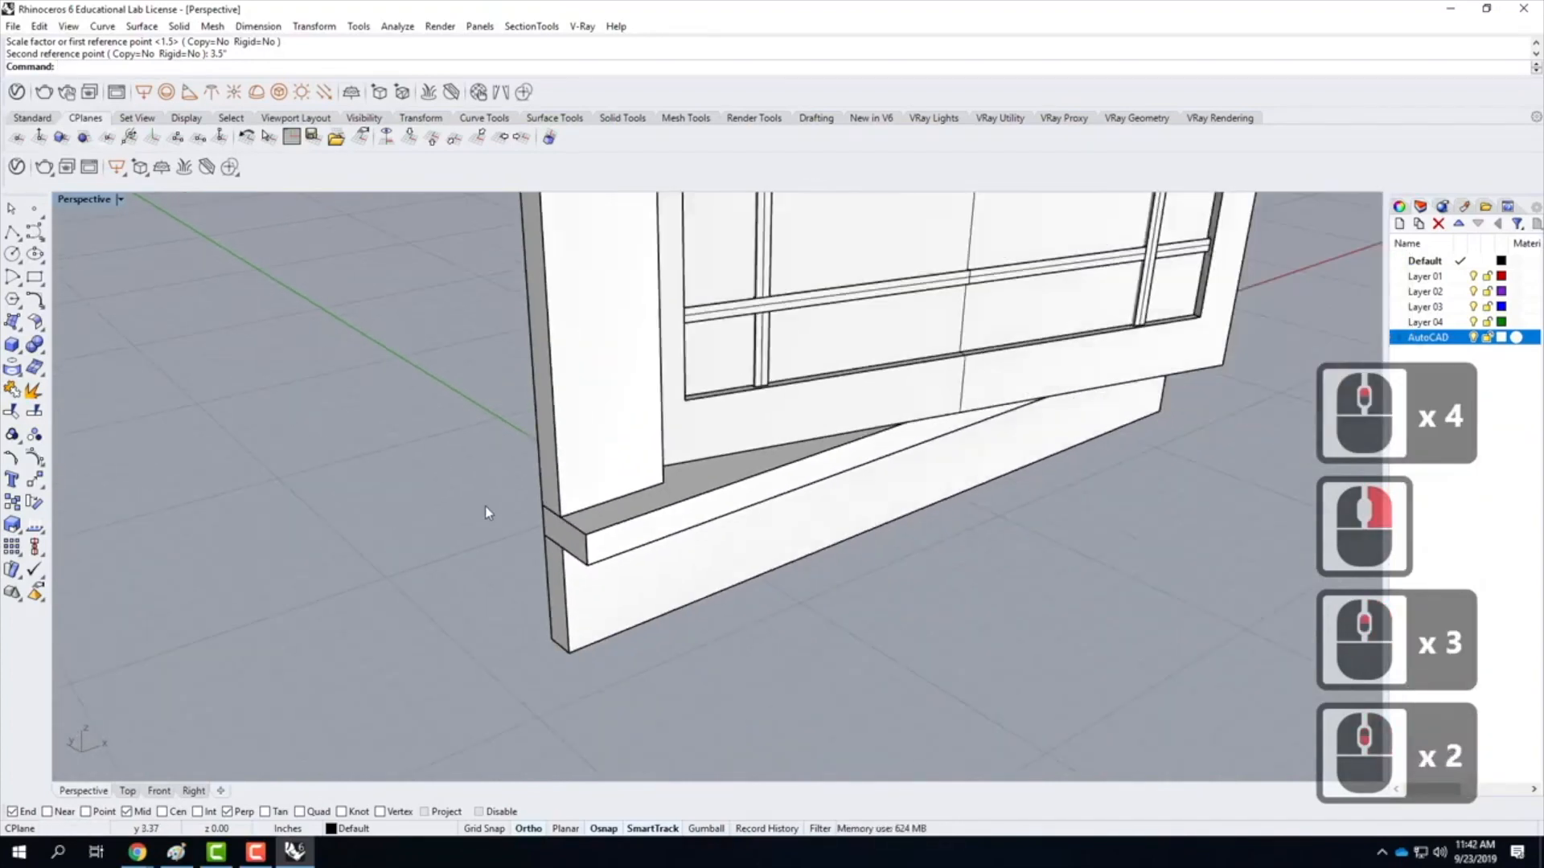
scroll(480, 562, up, 3)
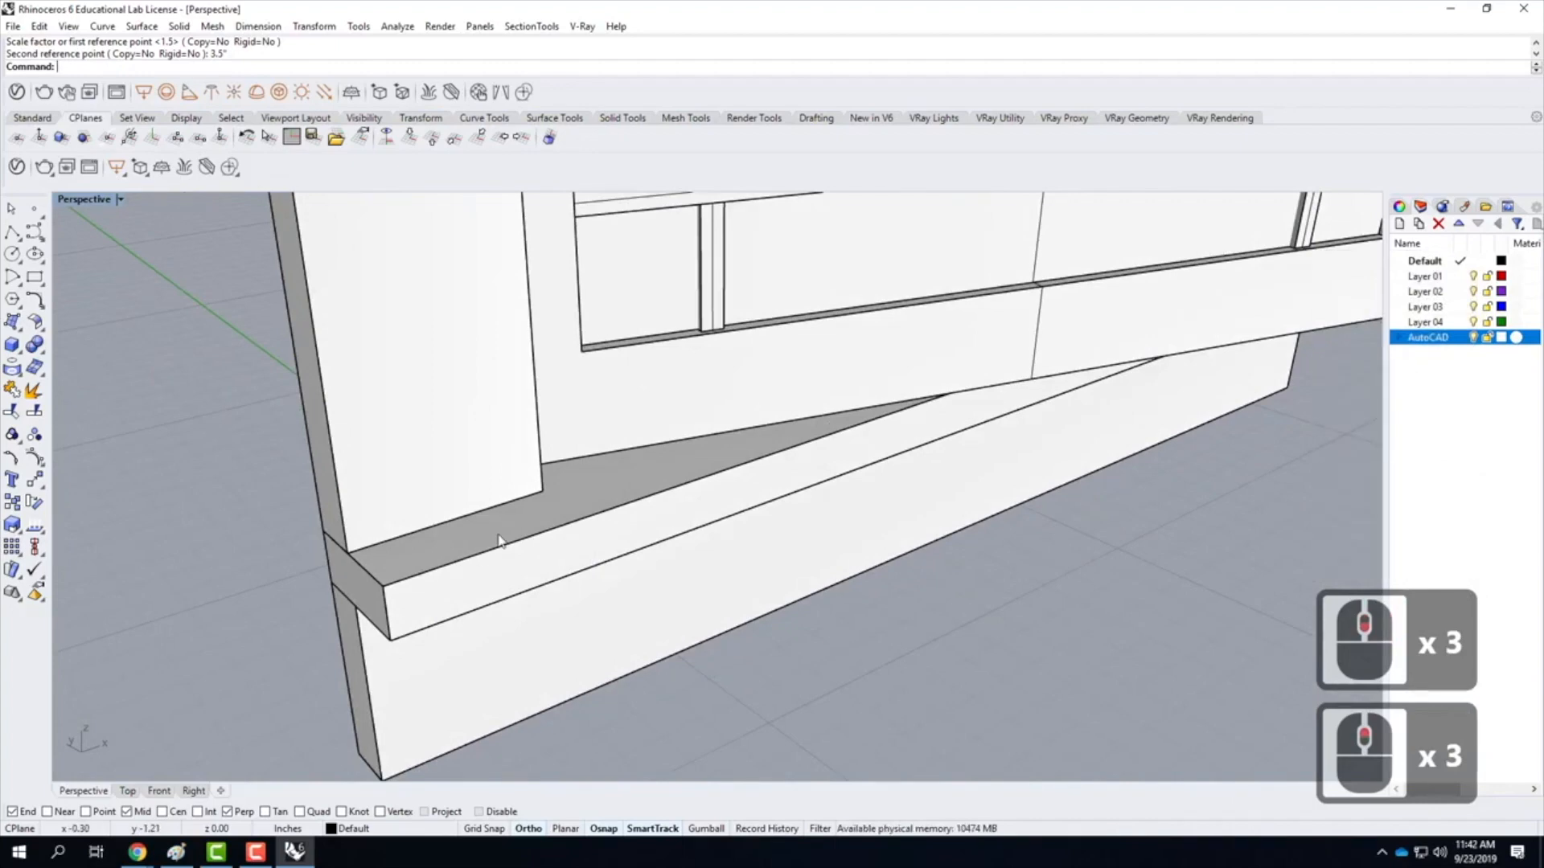
text(chamfr)
key(BackSpace)
text(ers)
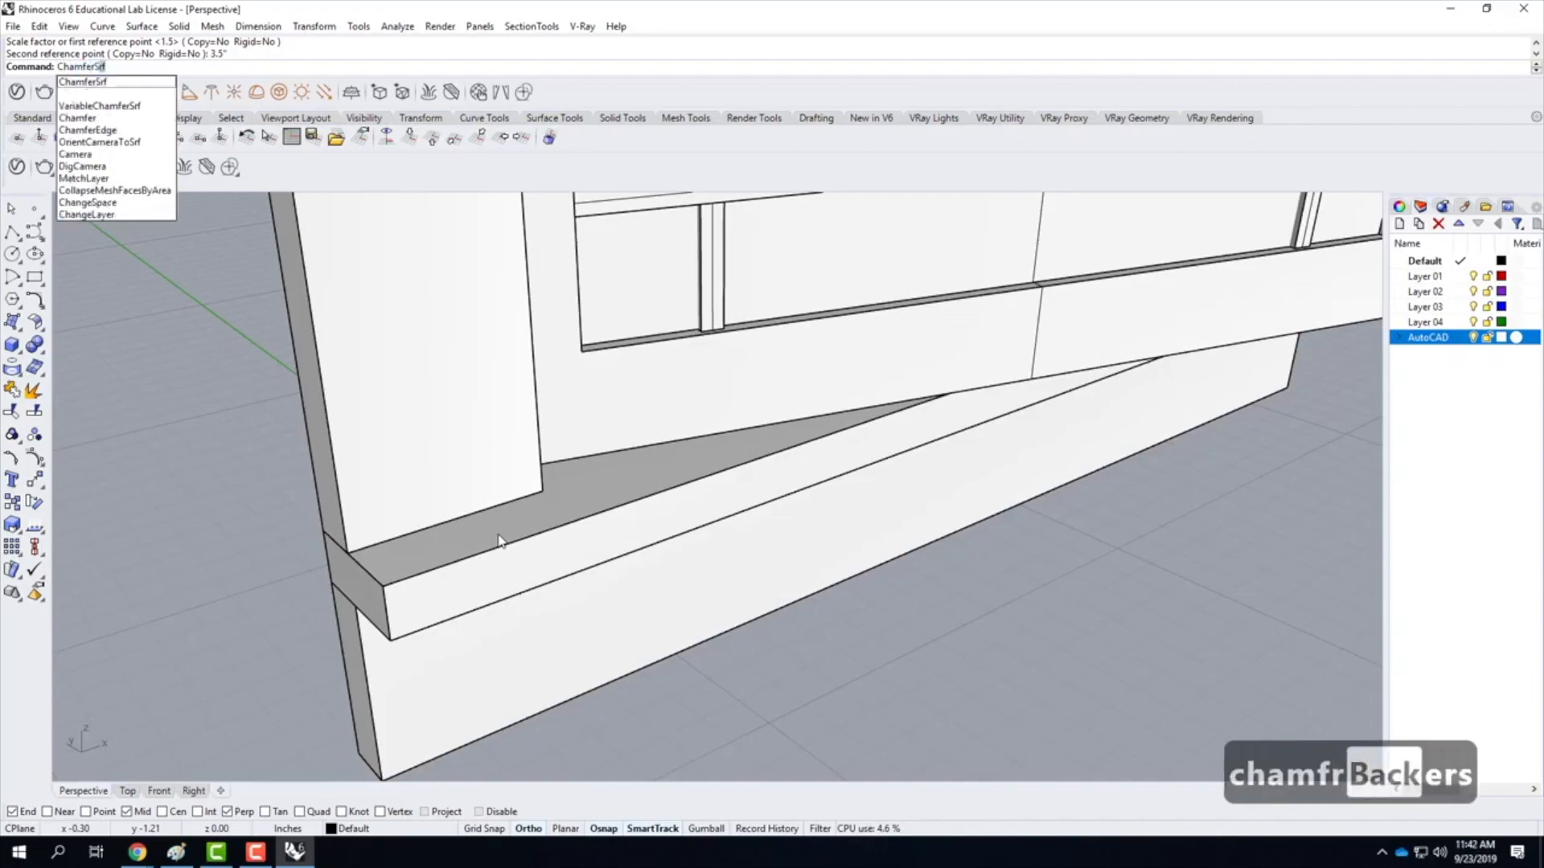
key(Return)
click(185, 66)
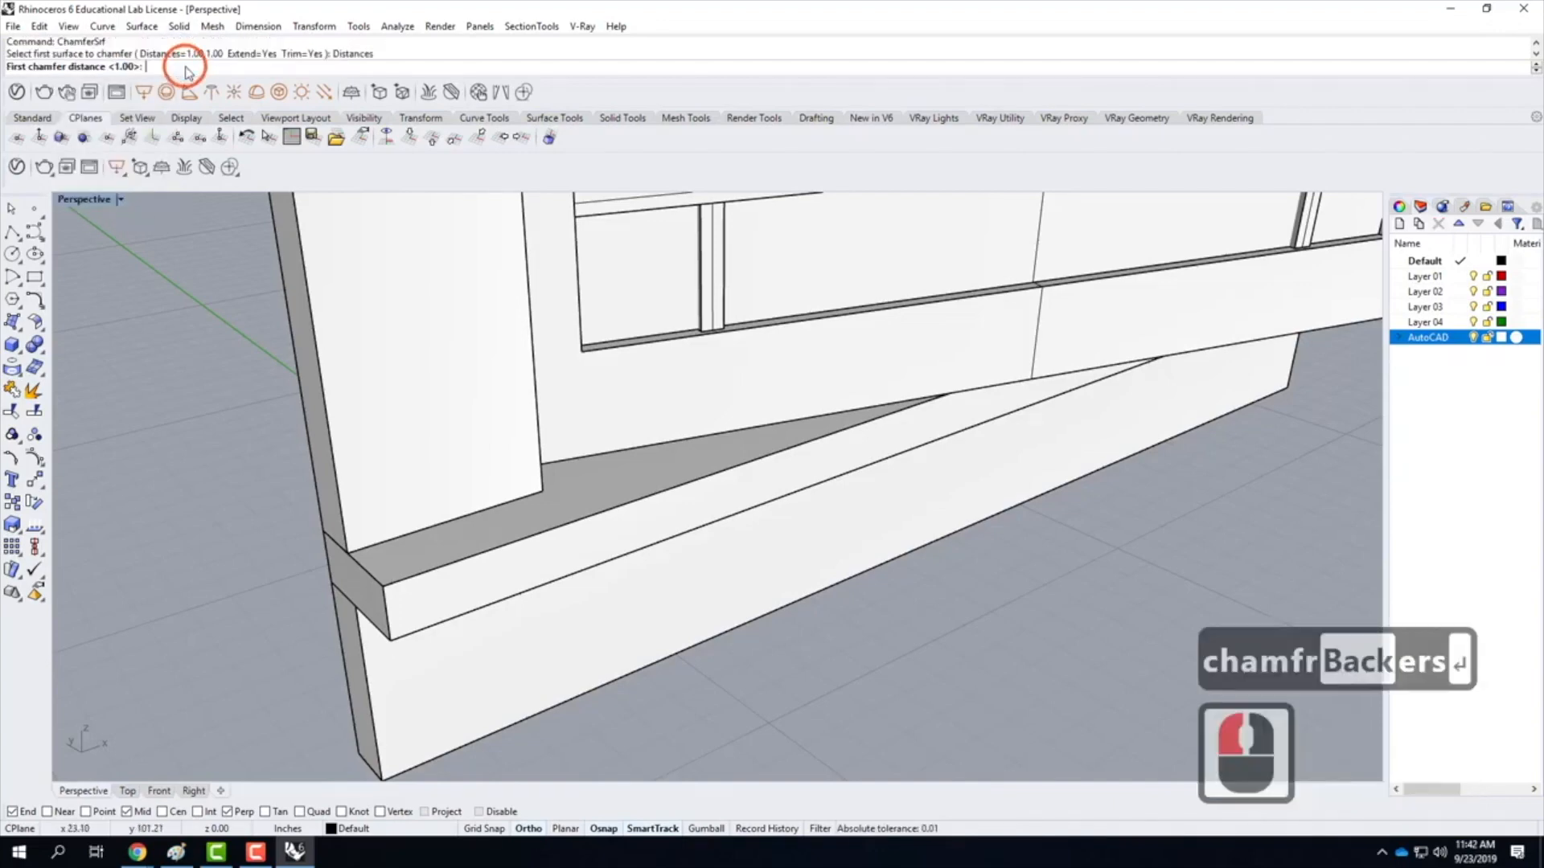
text(0.25")
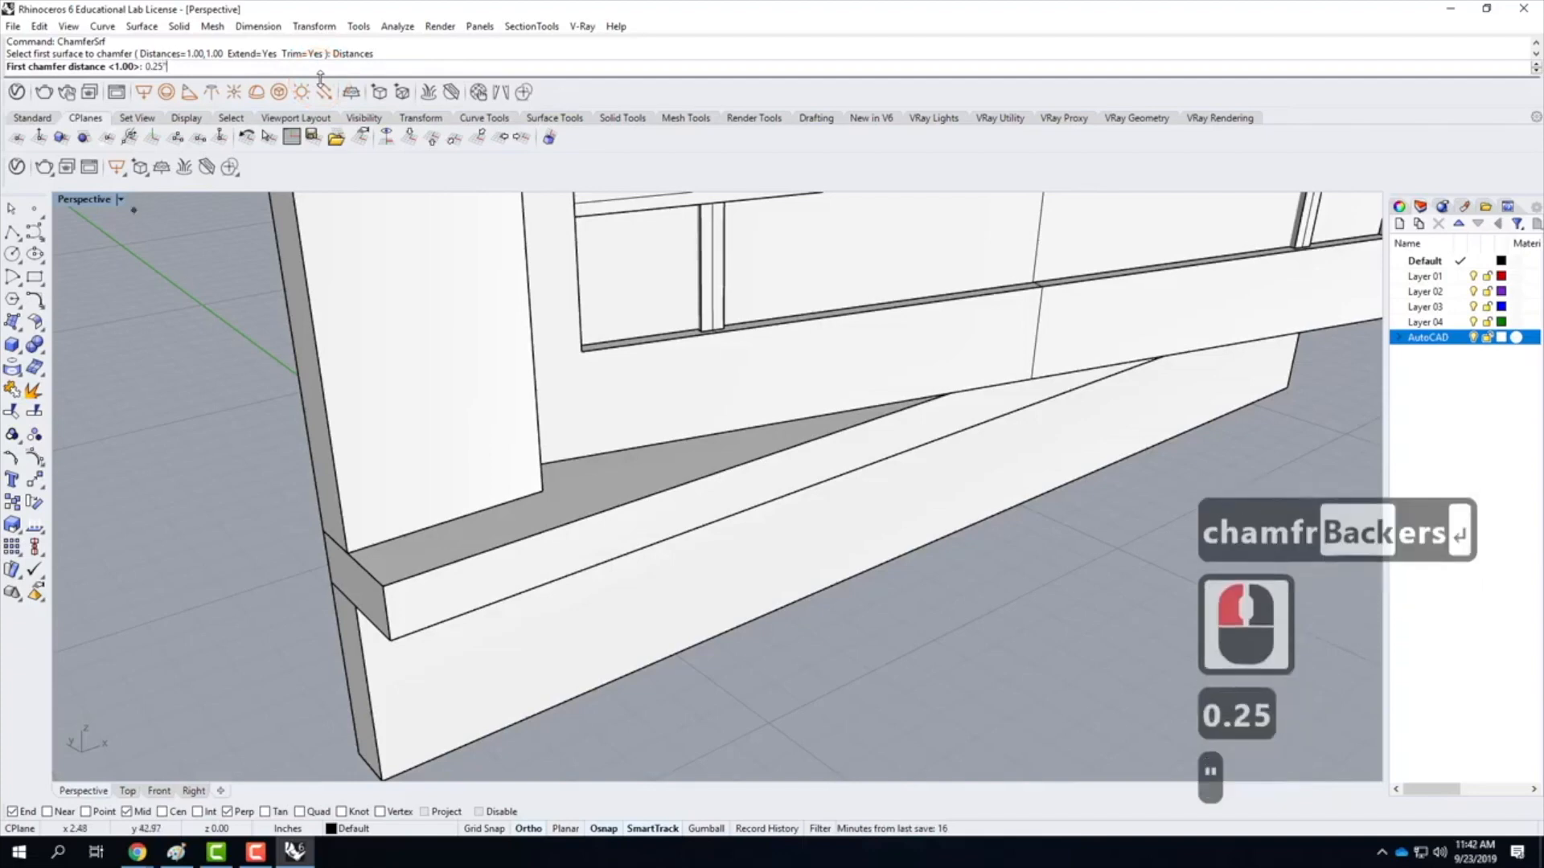
key(Return)
key(Return)
click(641, 511)
click(685, 524)
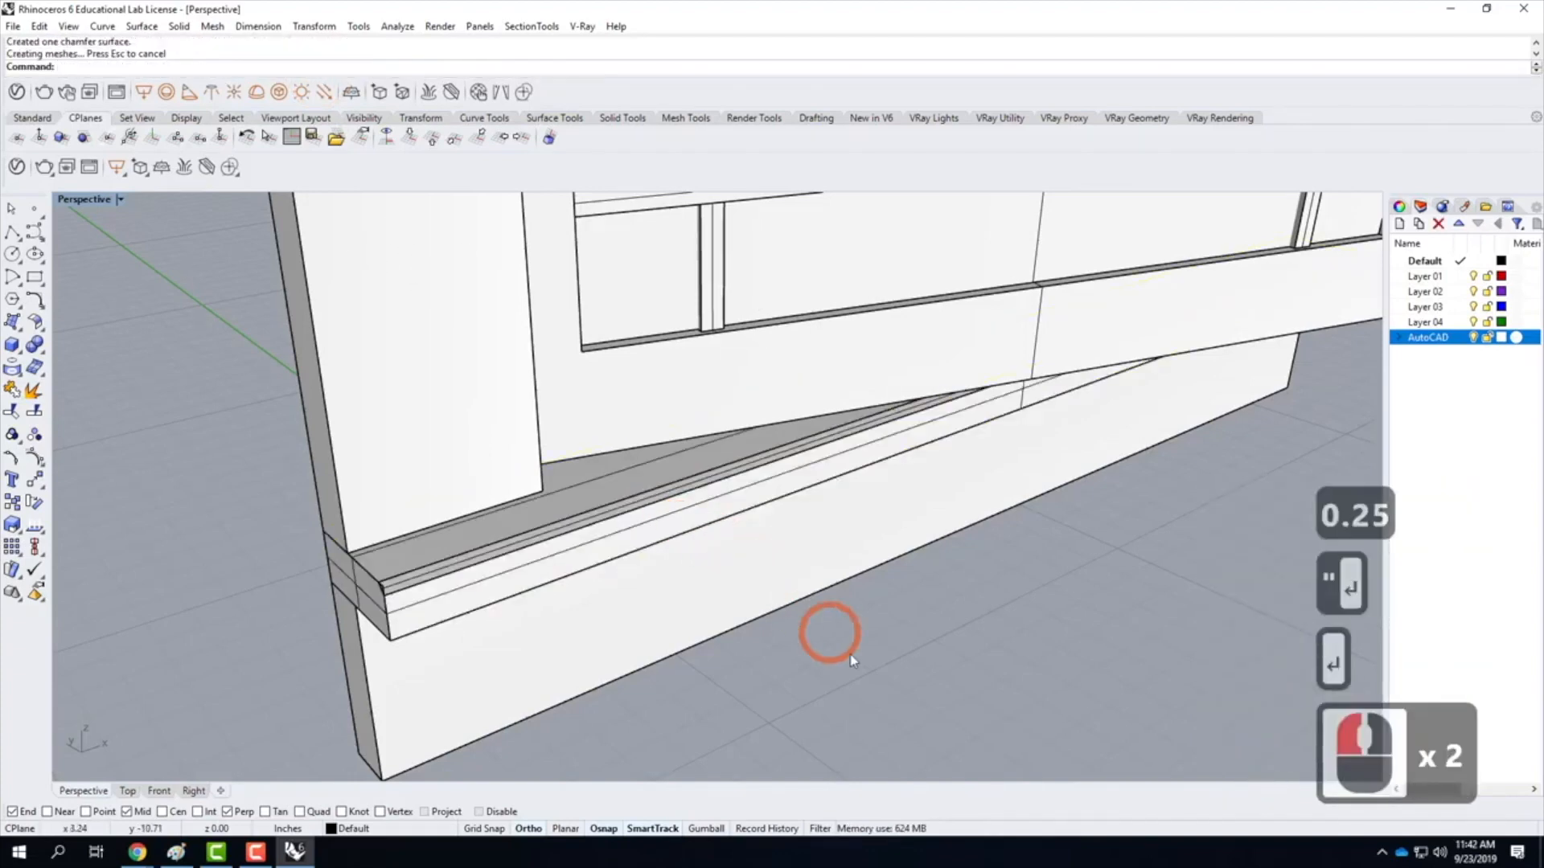
Undo the chamfer on the sill
click(930, 674)
scroll(895, 646, down, 3)
right_drag(896, 647, 689, 596)
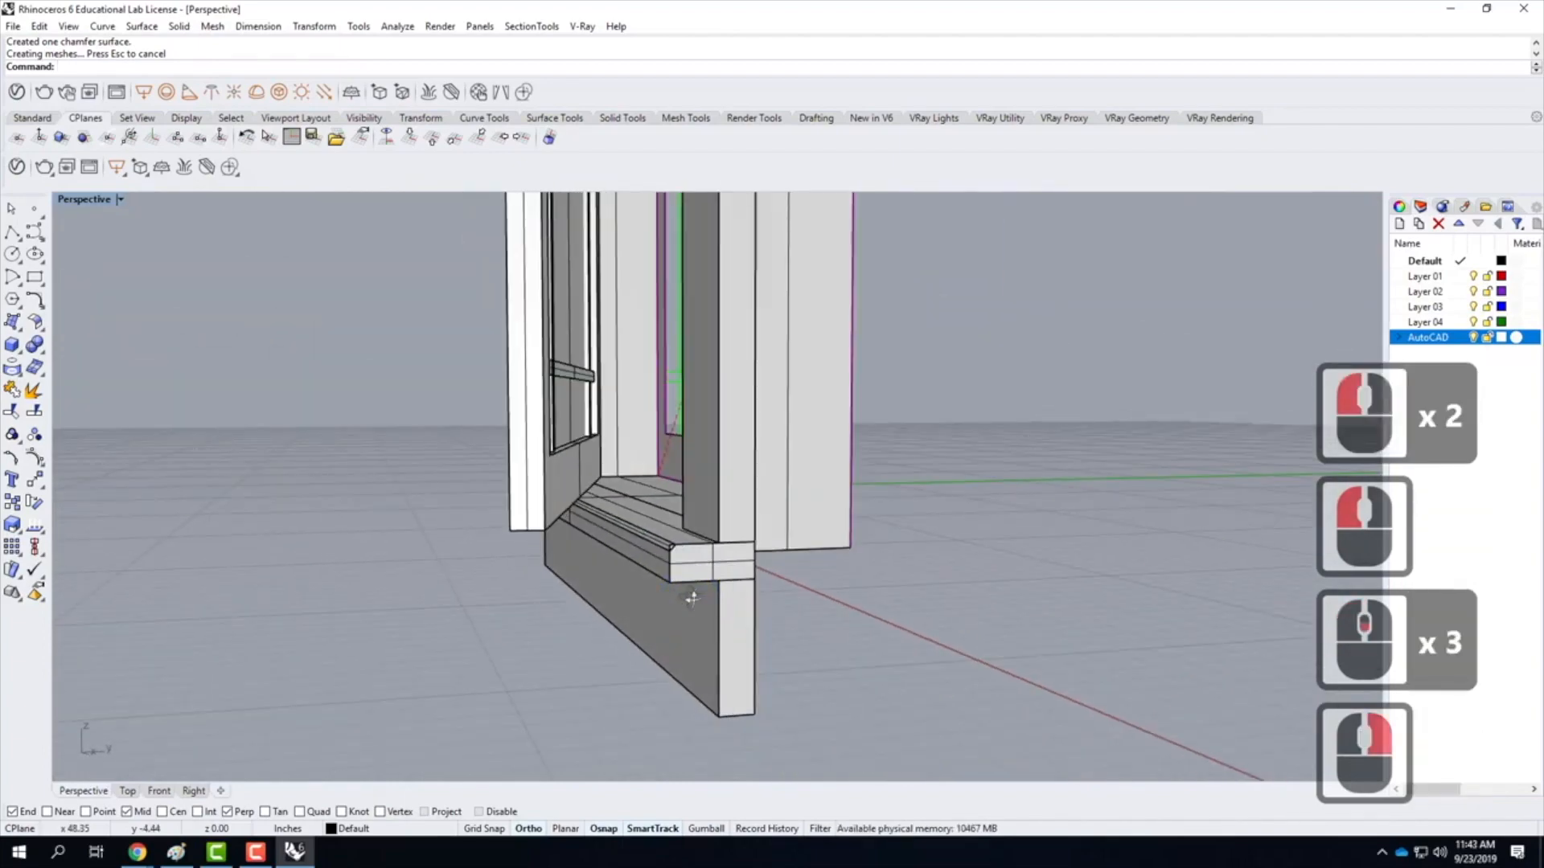
key(ctrl+z)
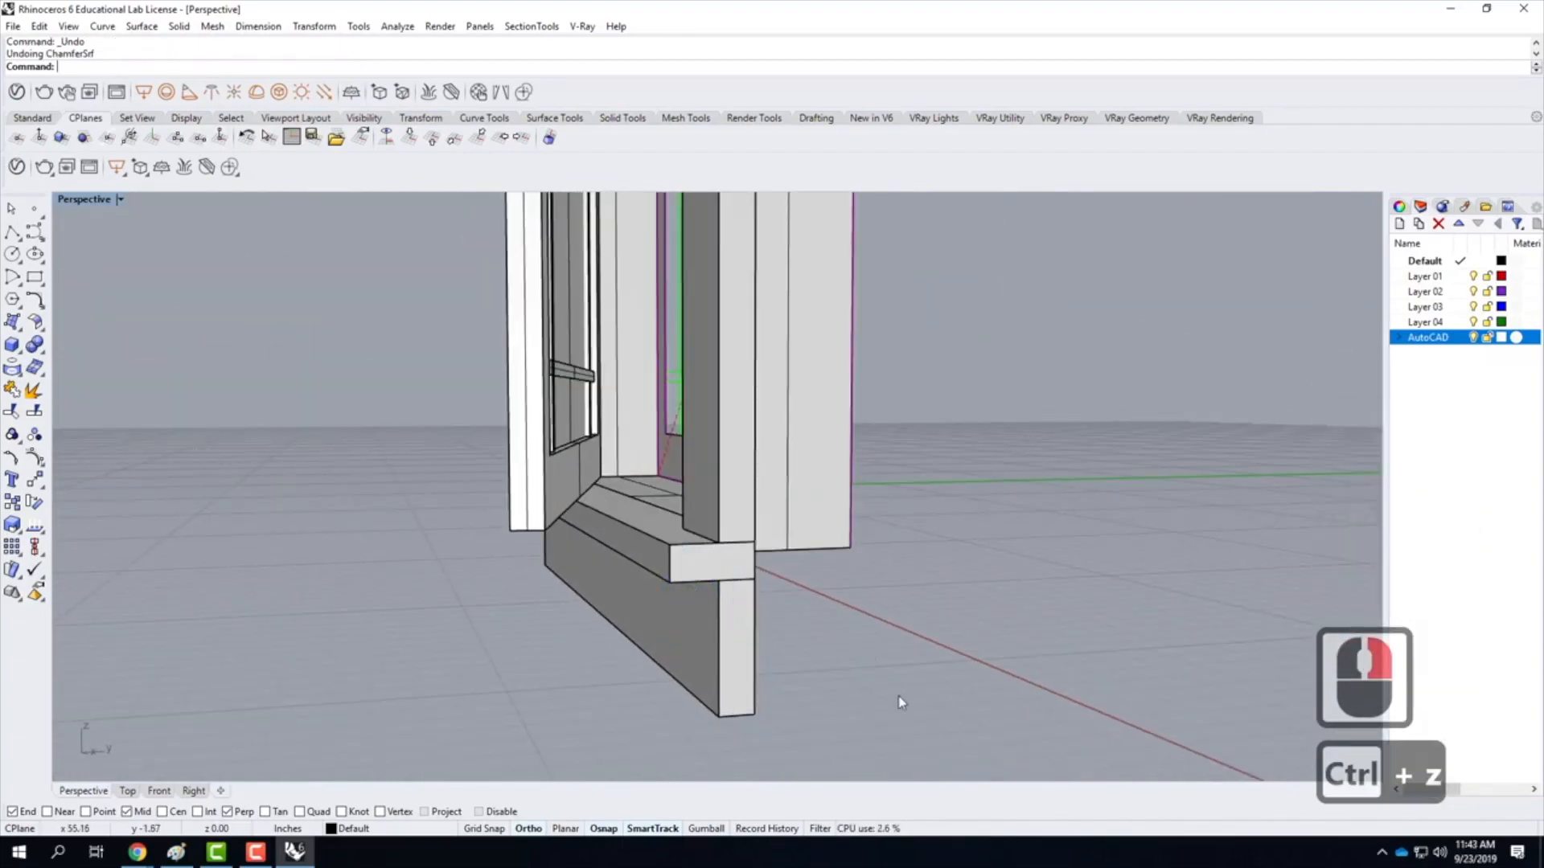
click(895, 648)
scroll(844, 639, down, 5)
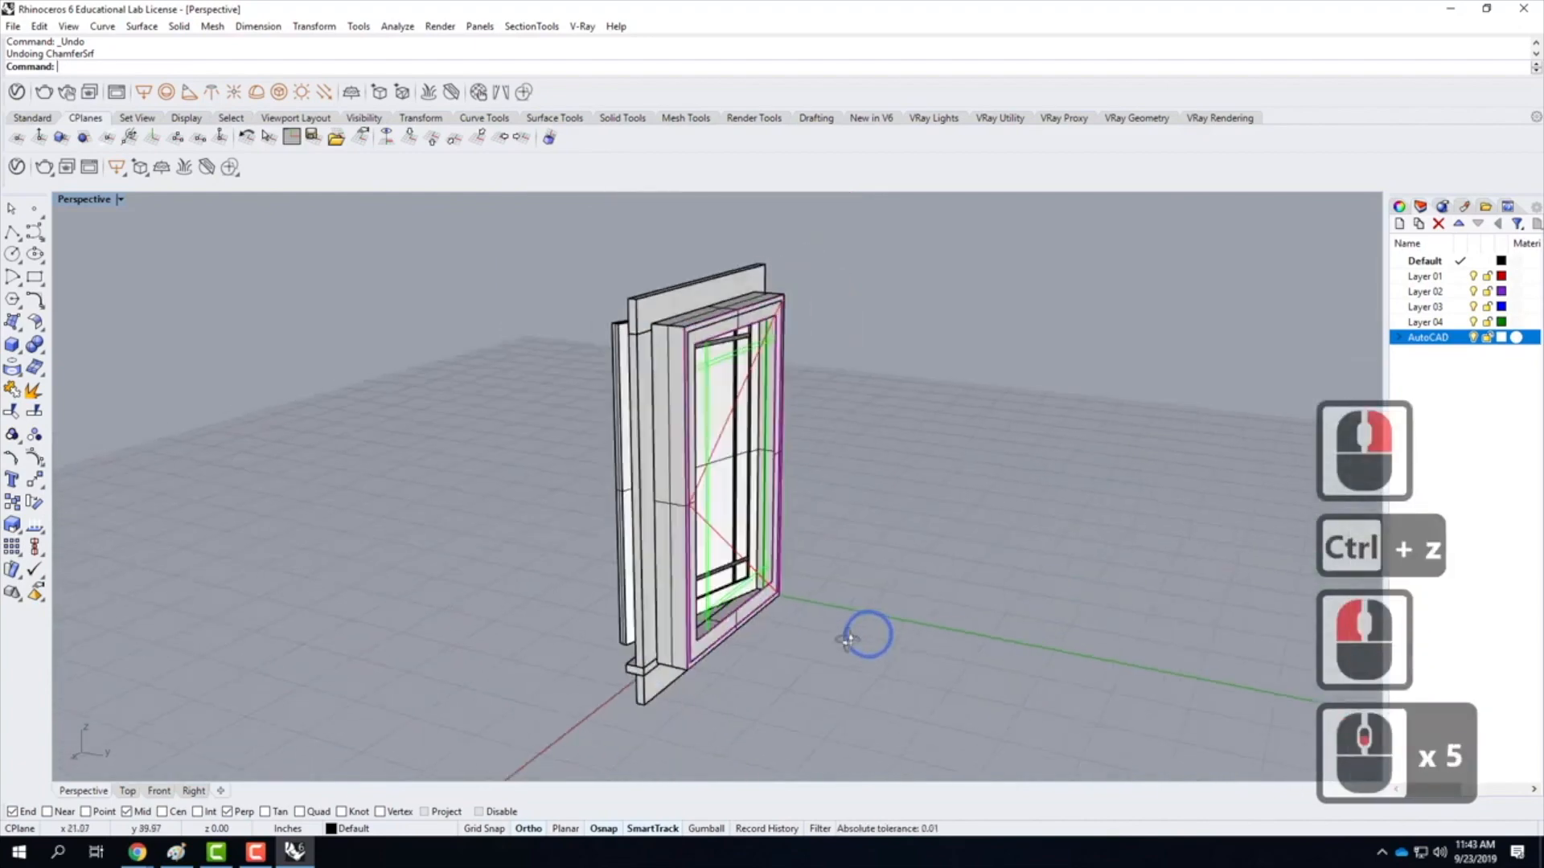
right_drag(847, 639, 544, 311)
scroll(631, 371, up, 3)
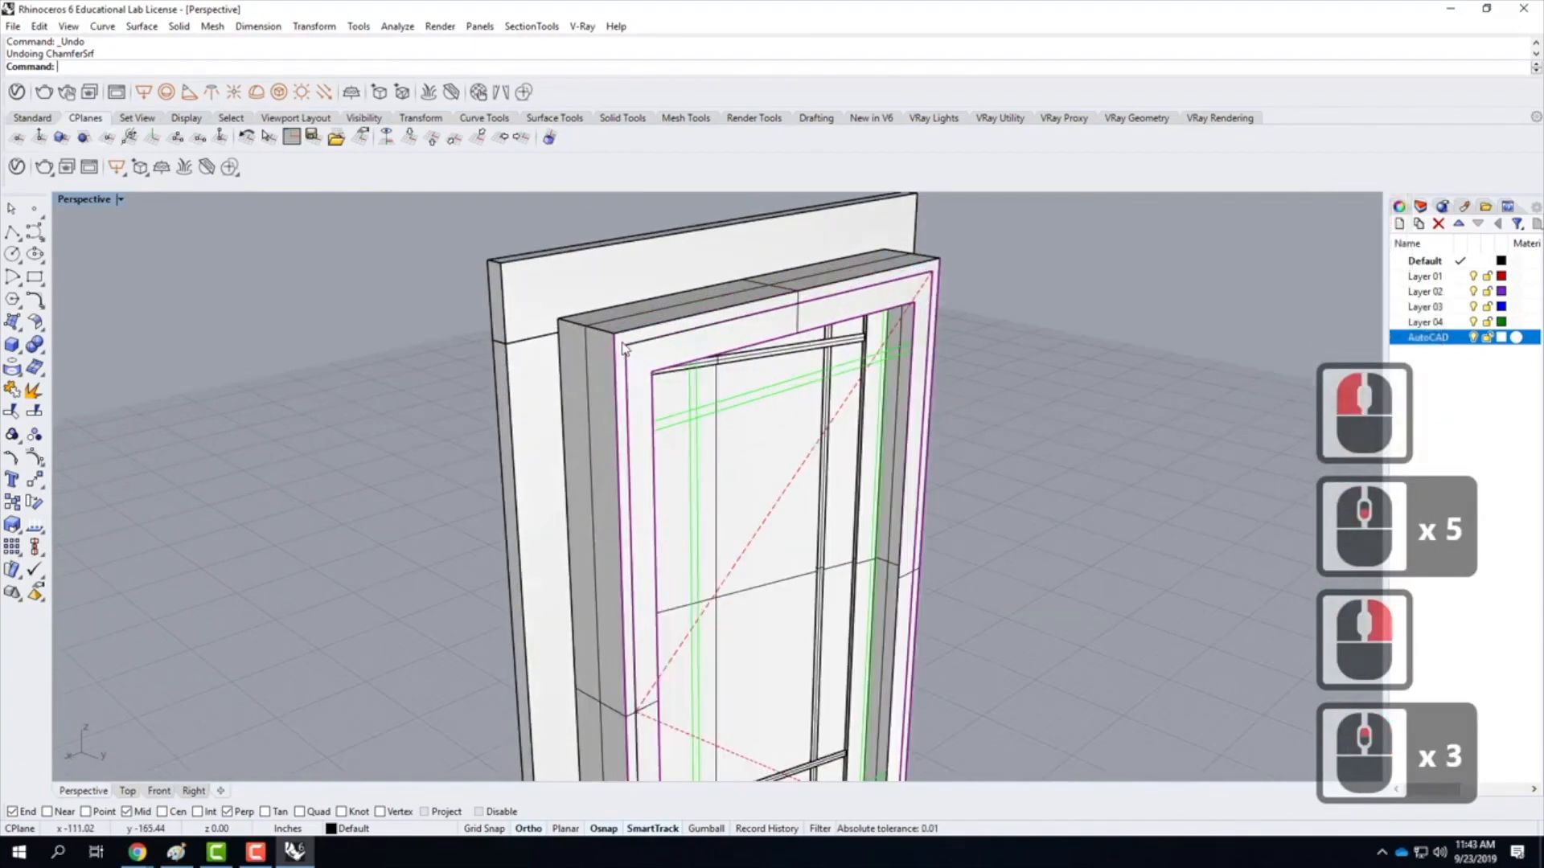
scroll(499, 360, down, 3)
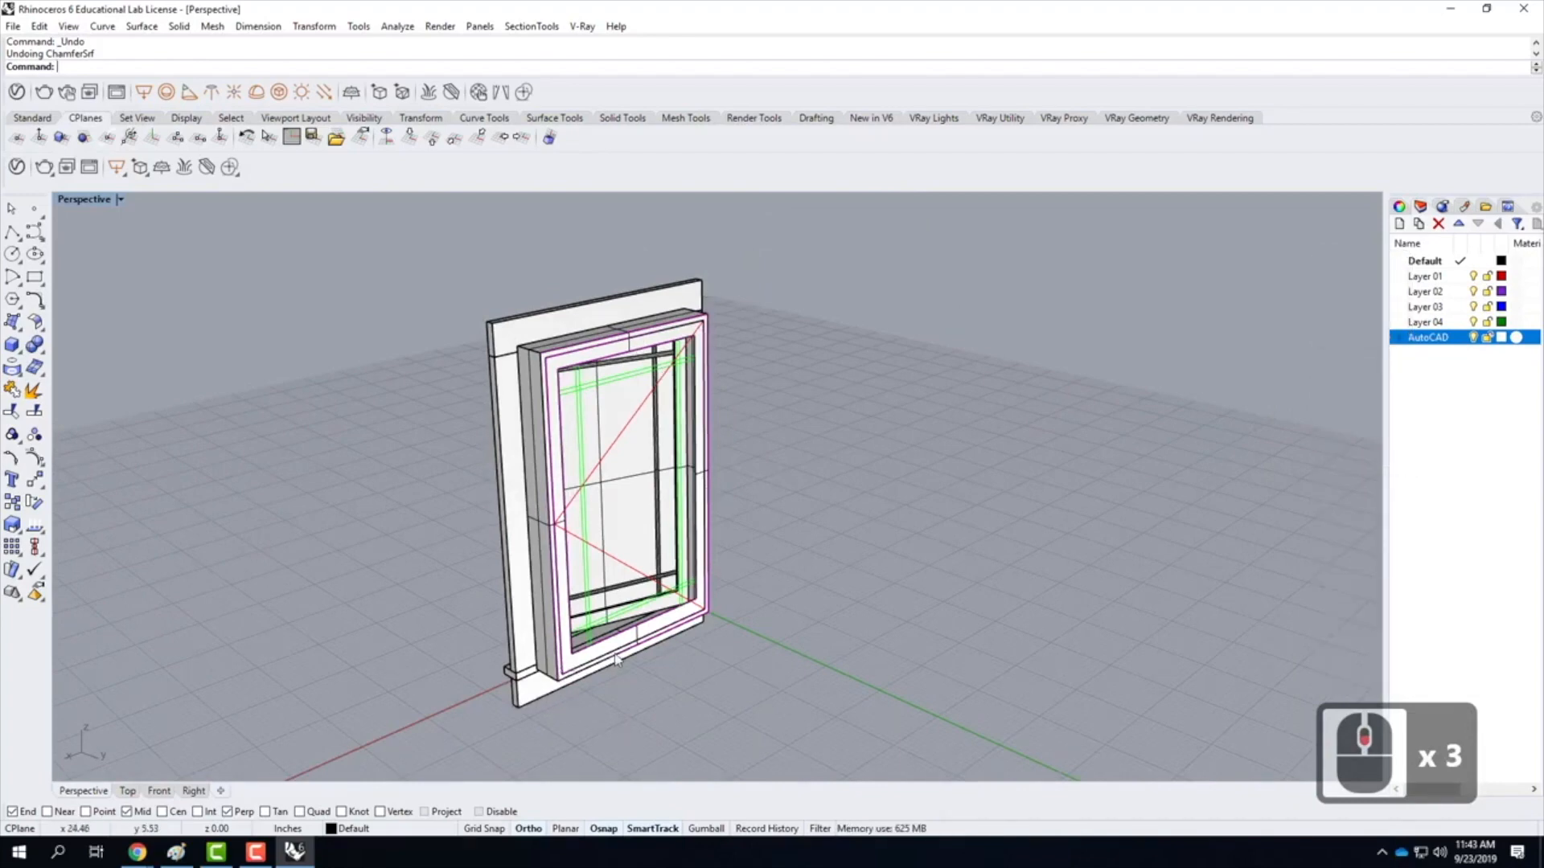
Start a polyline on the ground near the Y axis with a 0.5 in segment toward the window and a perpendicular 2.5 in segment away from the axis
right_drag(508, 426, 655, 431)
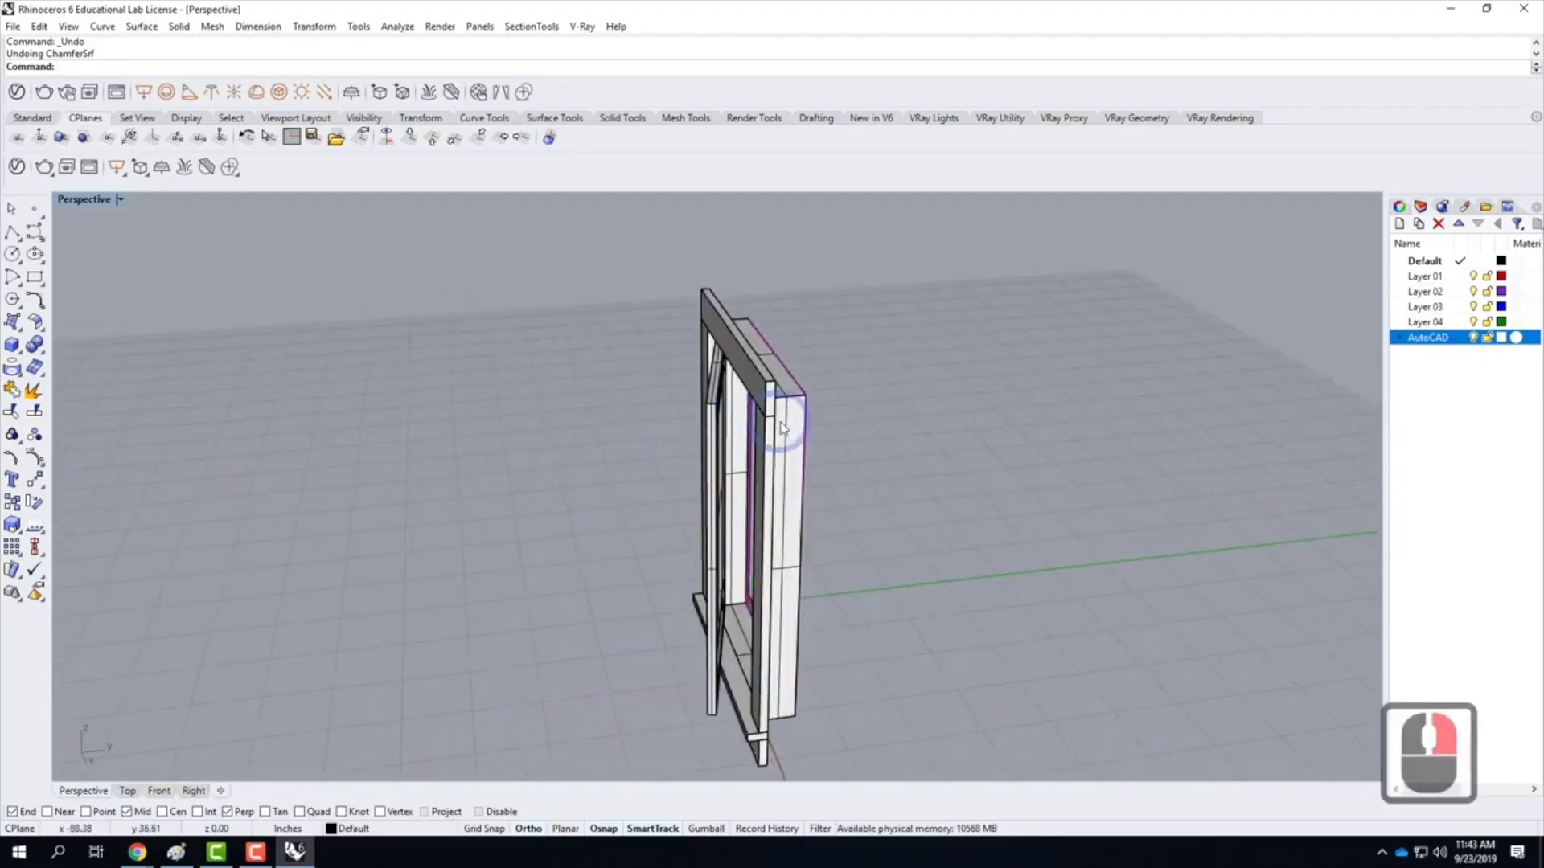
right_drag(981, 531, 611, 472)
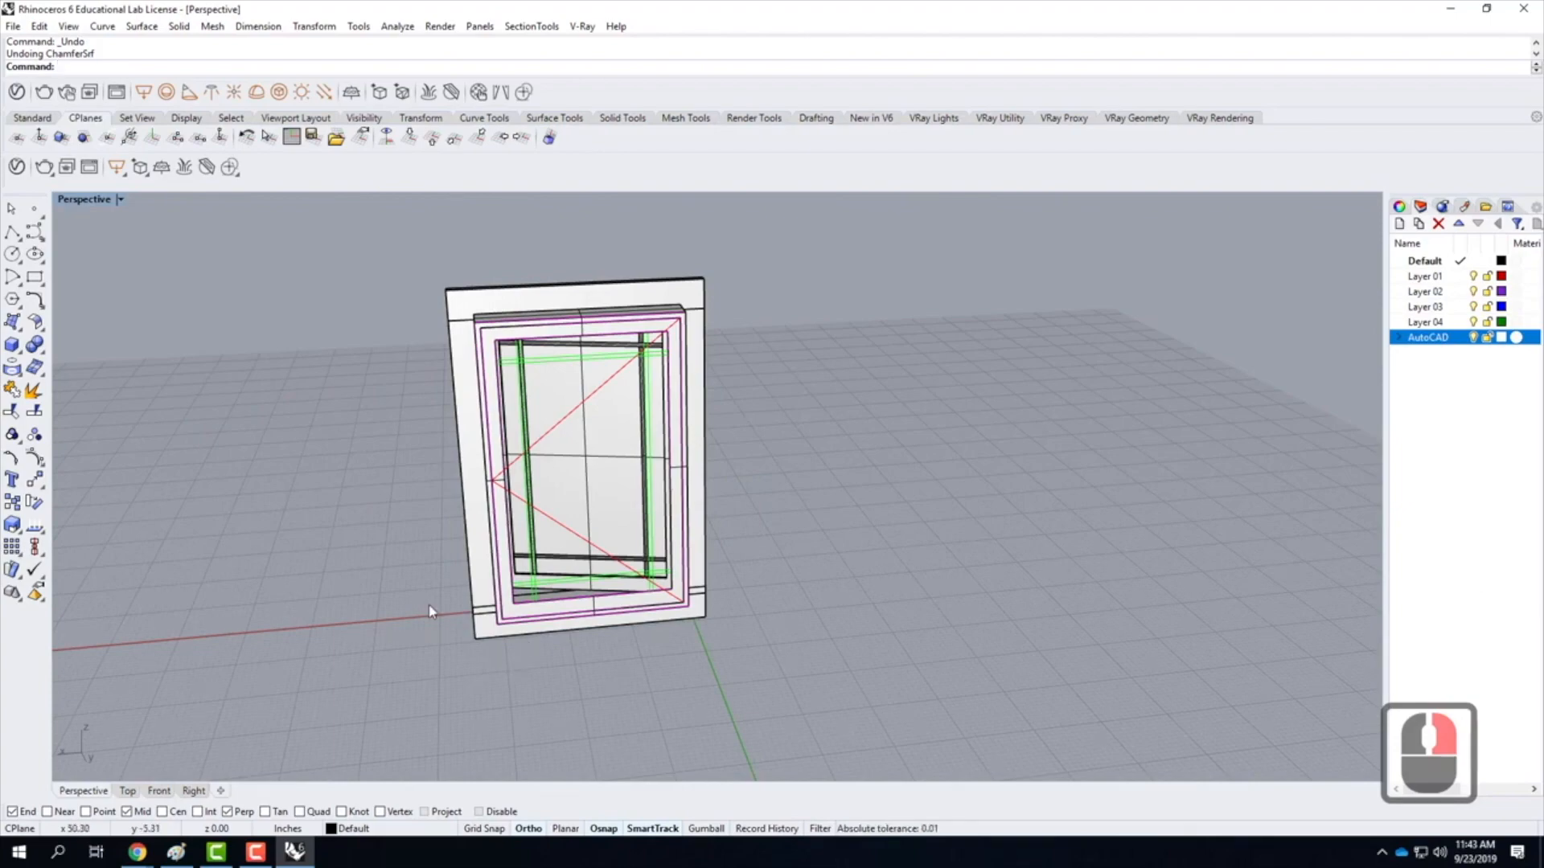
scroll(587, 555, down, 2)
right_drag(587, 555, 592, 631)
scroll(594, 641, up, 5)
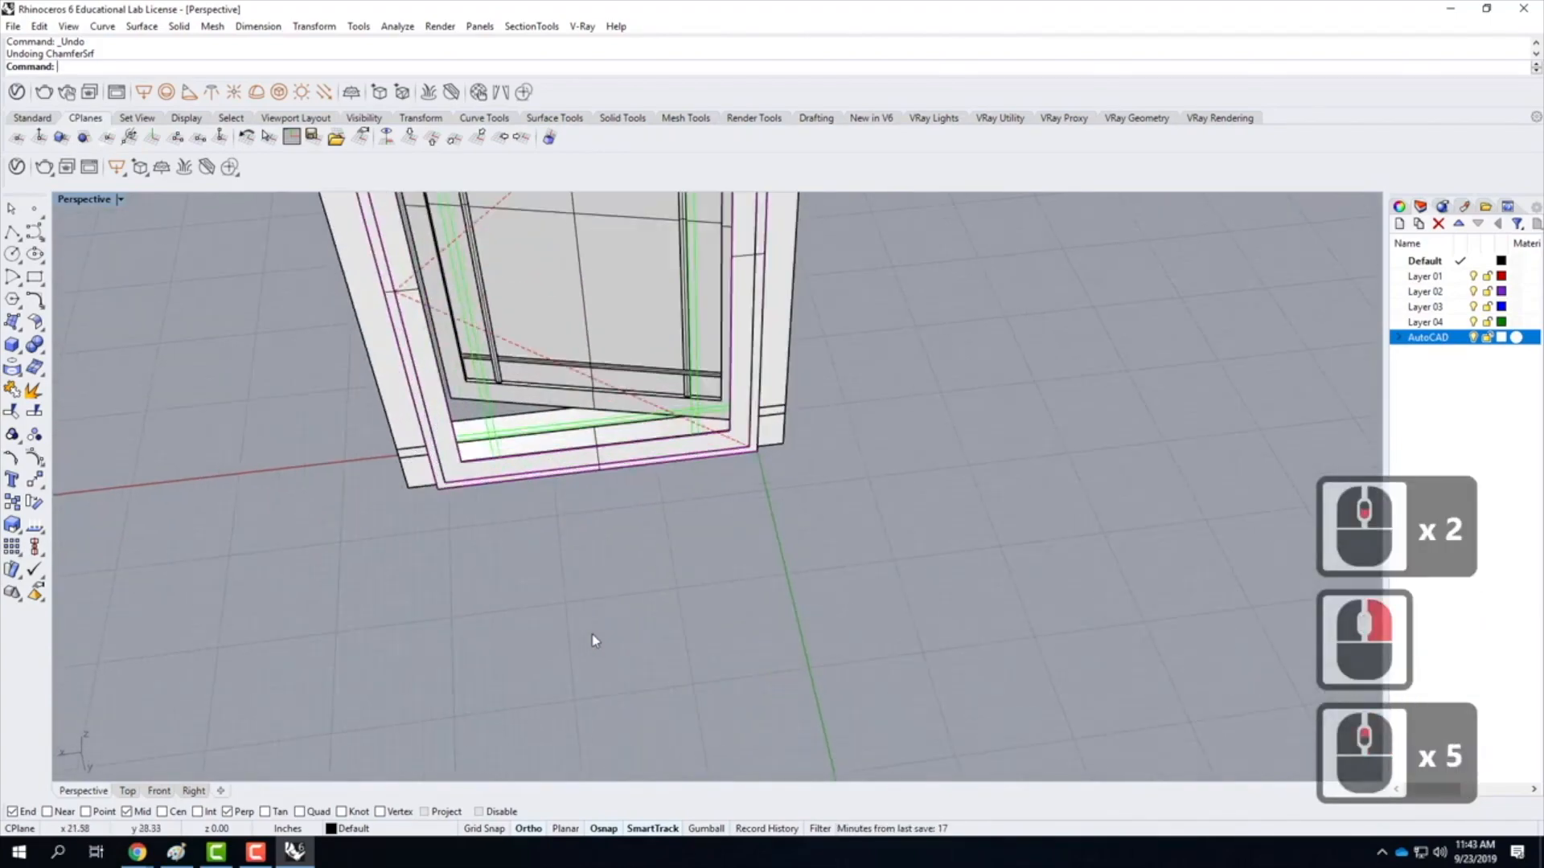
click(12, 233)
click(785, 580)
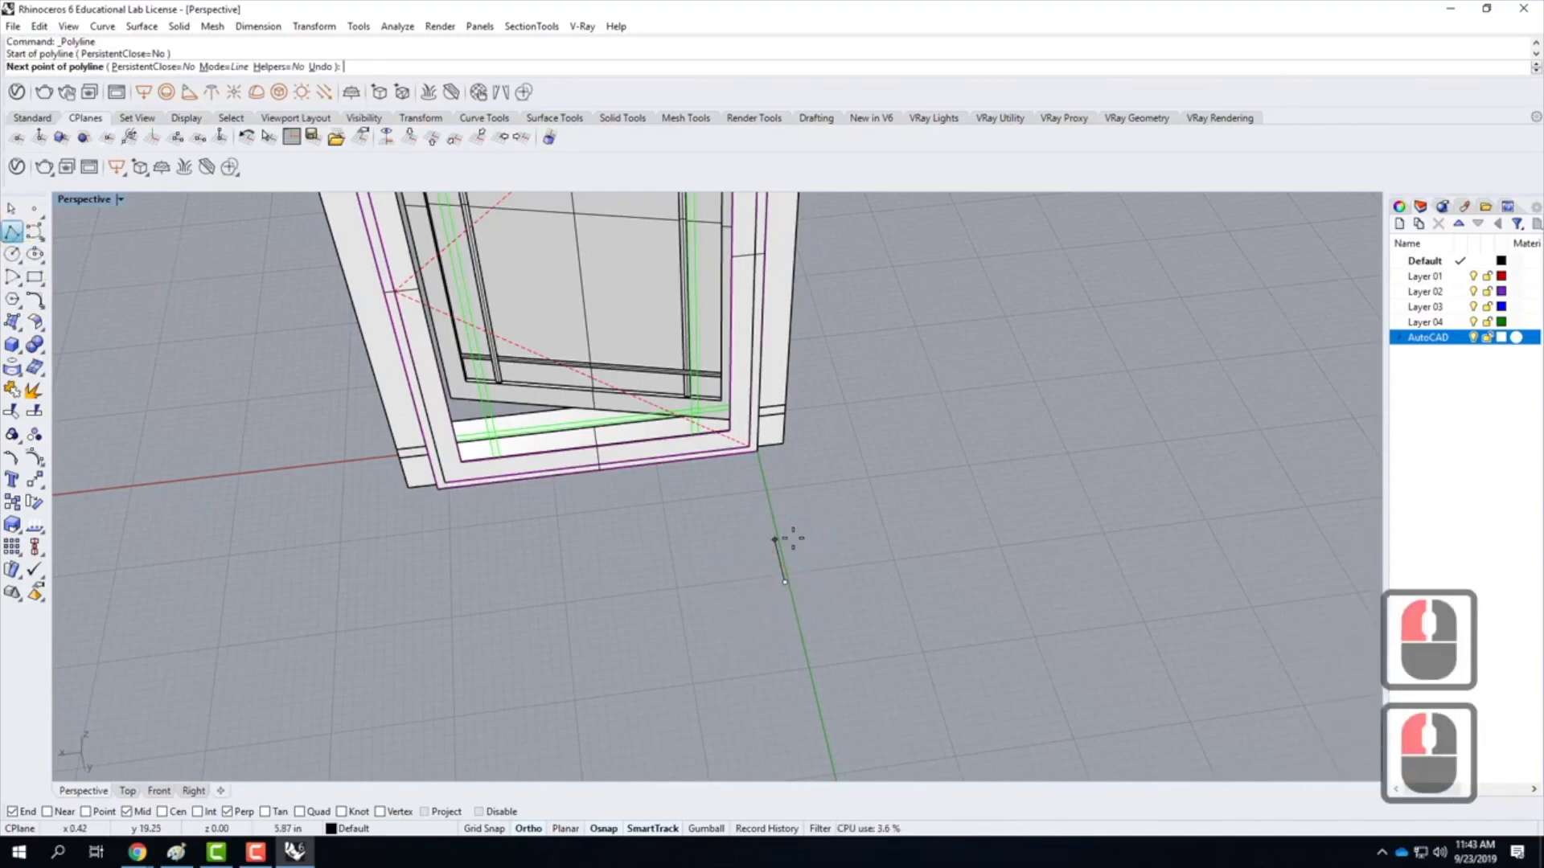
text(.5")
key(Return)
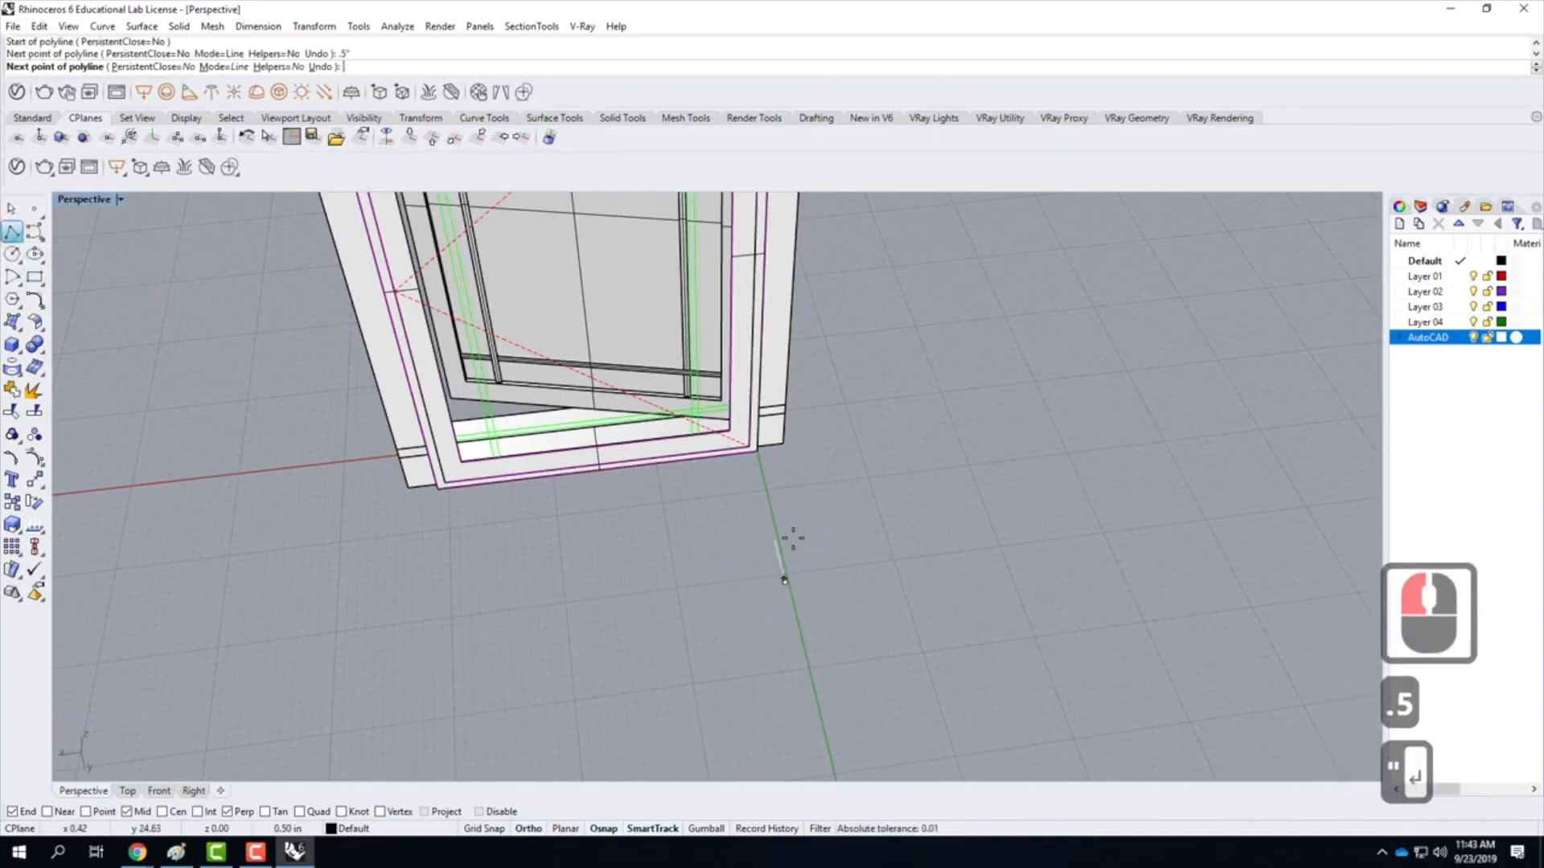
click(792, 526)
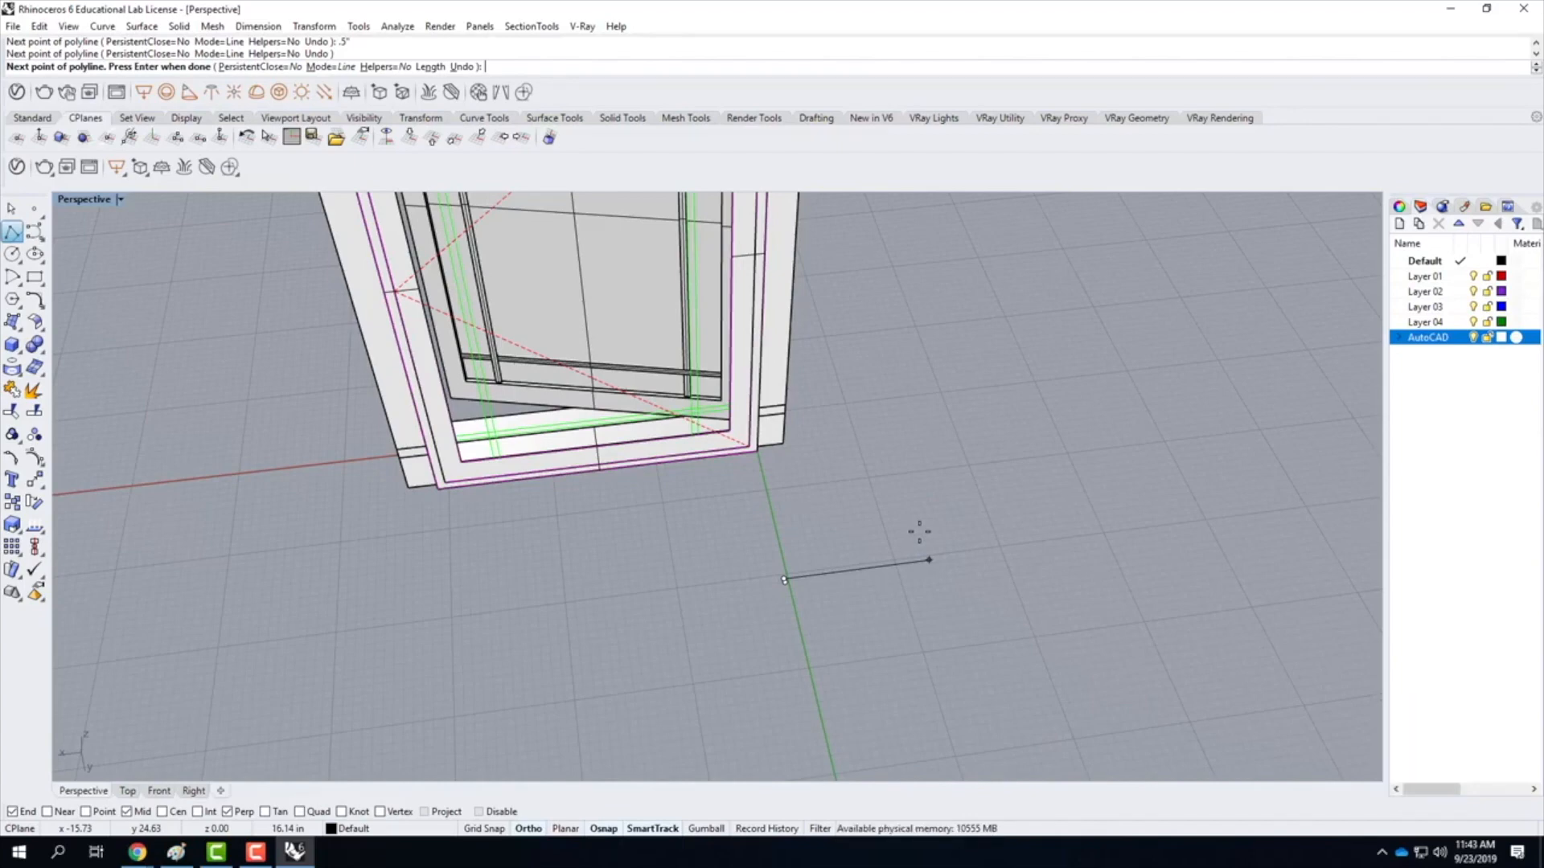
text(2.5")
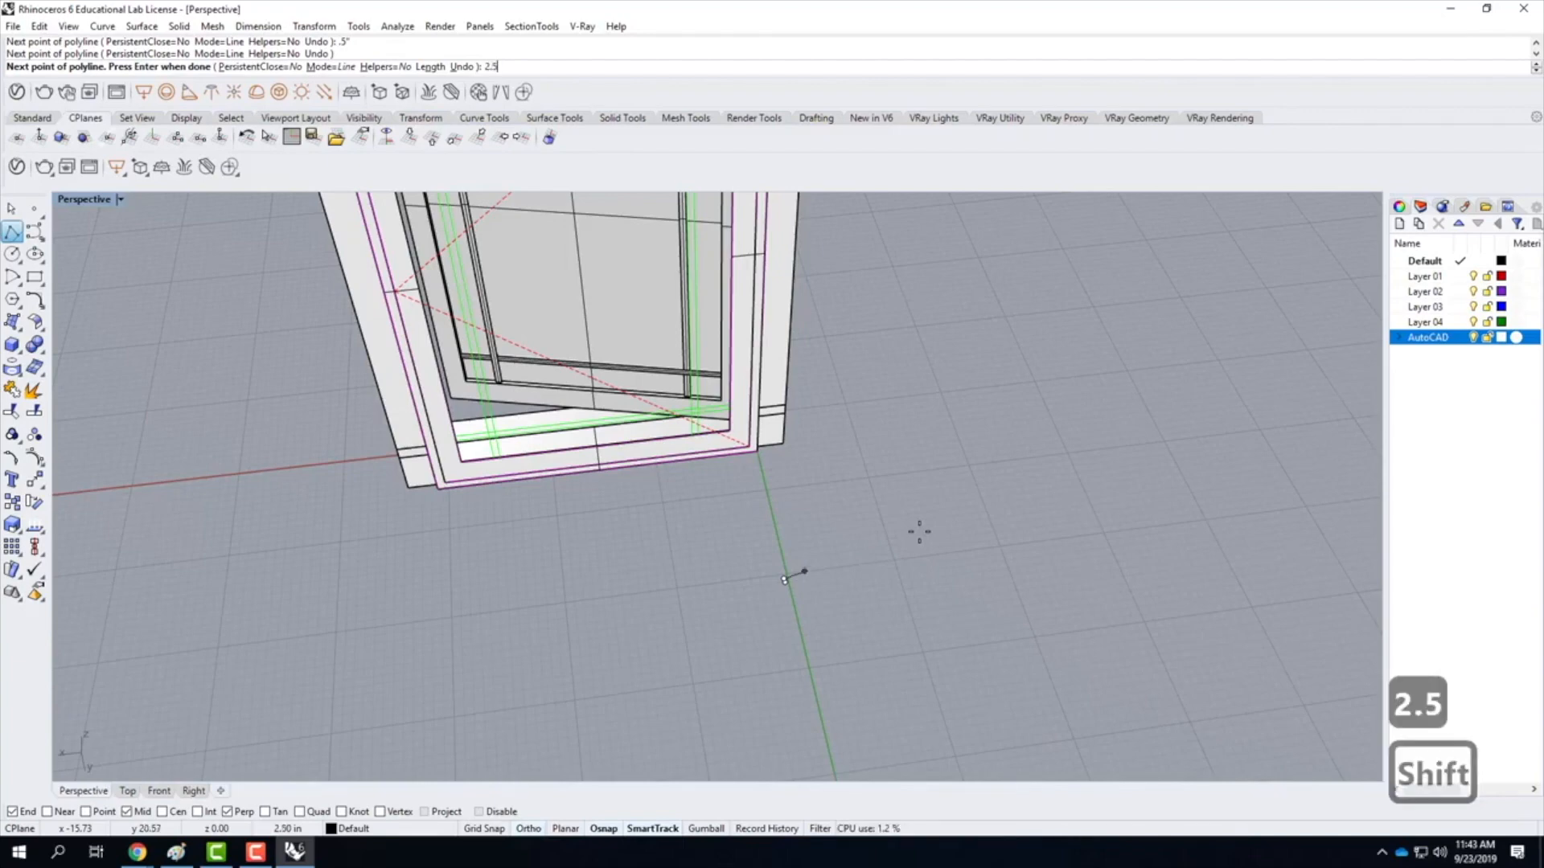
key(Return)
click(906, 576)
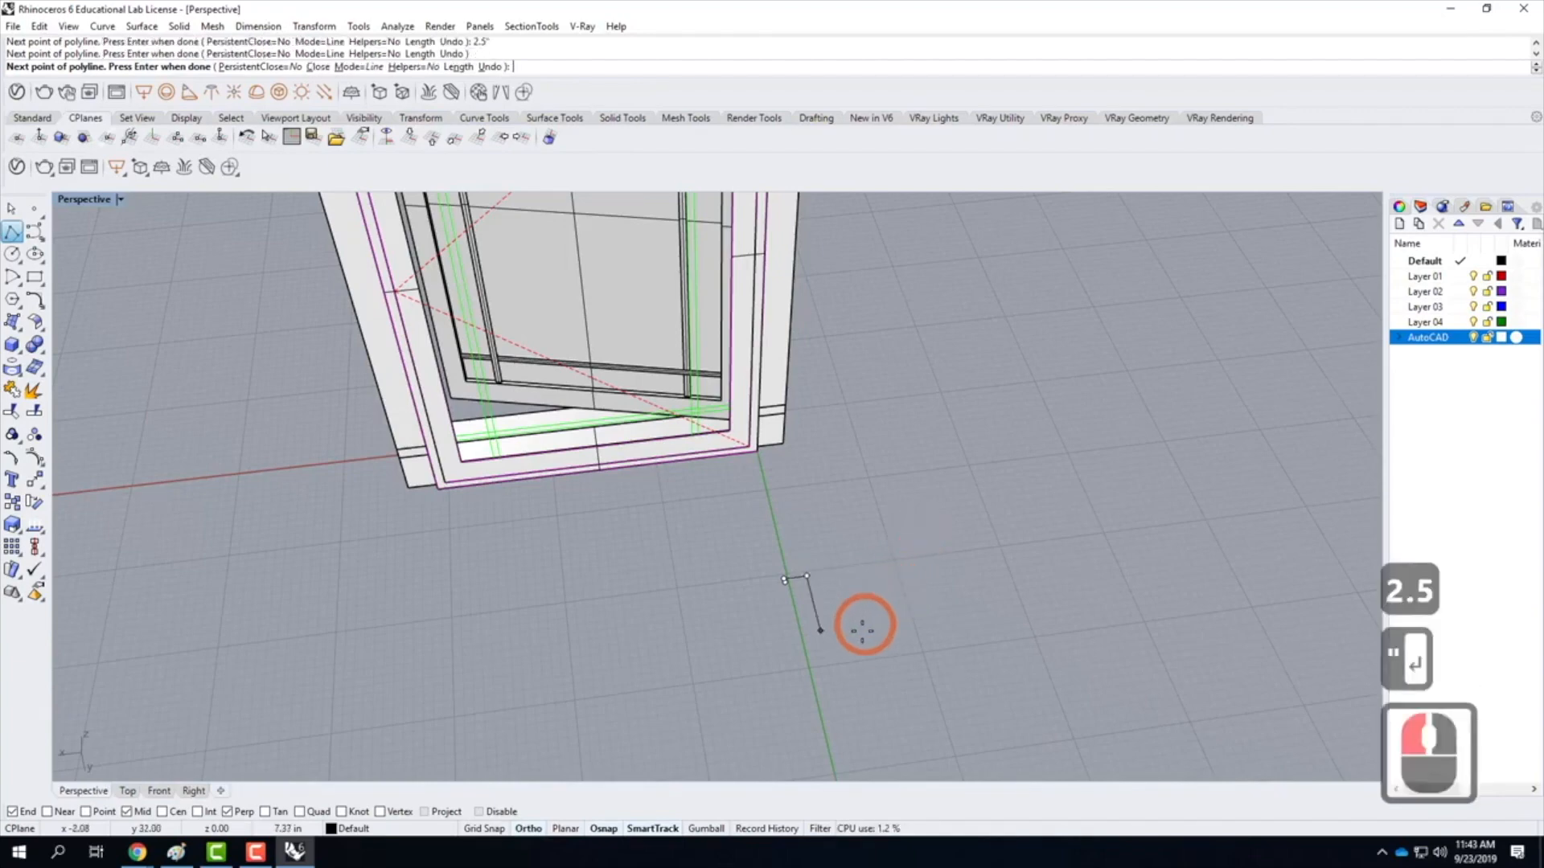
Try to add a 0.5-inch end leg to the open polyline and finish the curve
scroll(817, 588, up, 3)
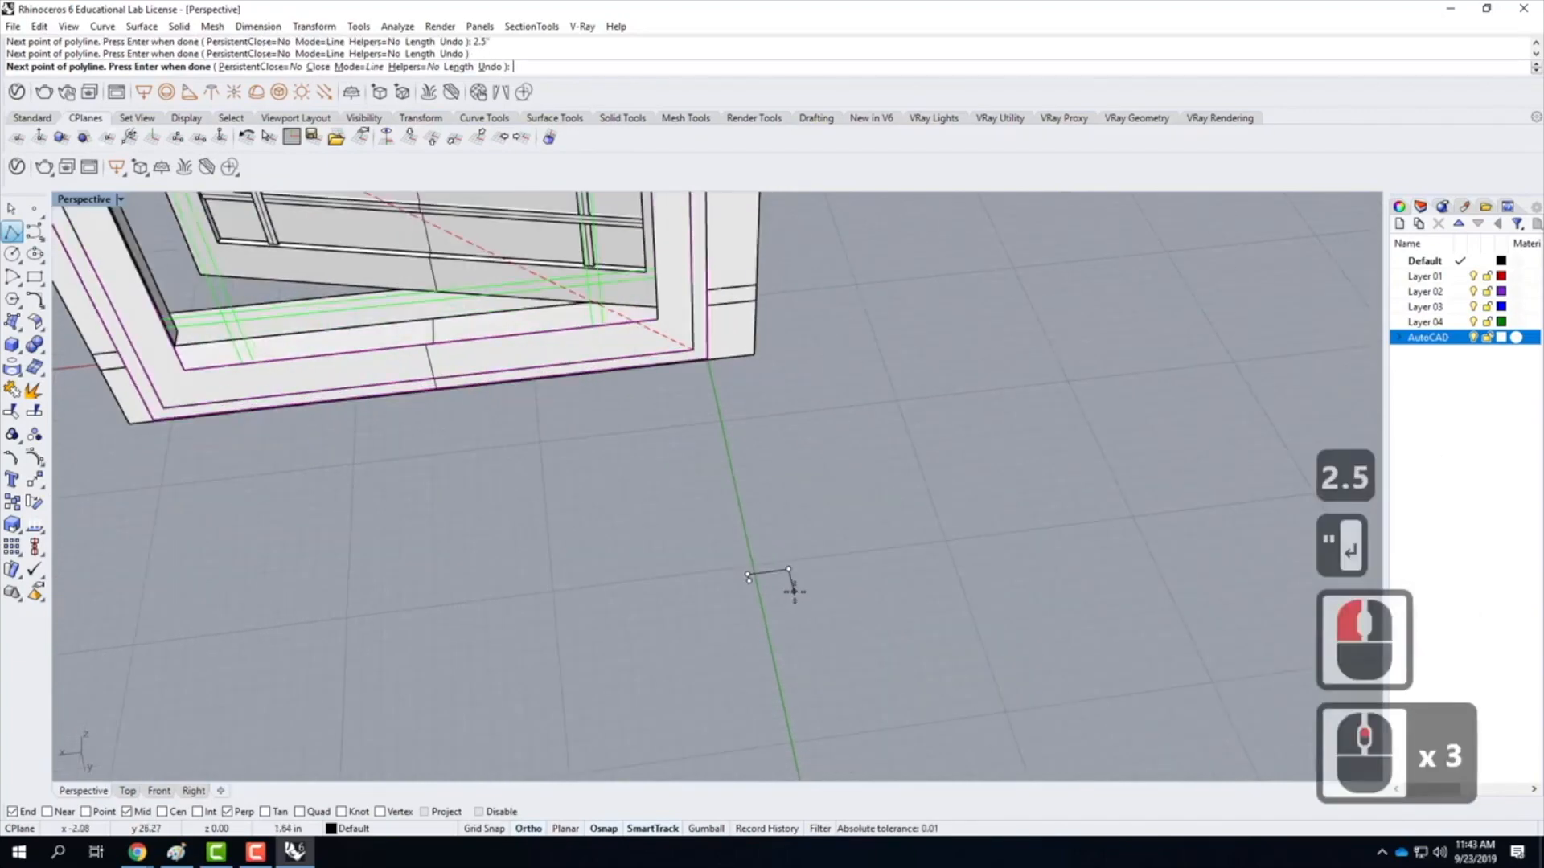
text(.5)
key(Return)
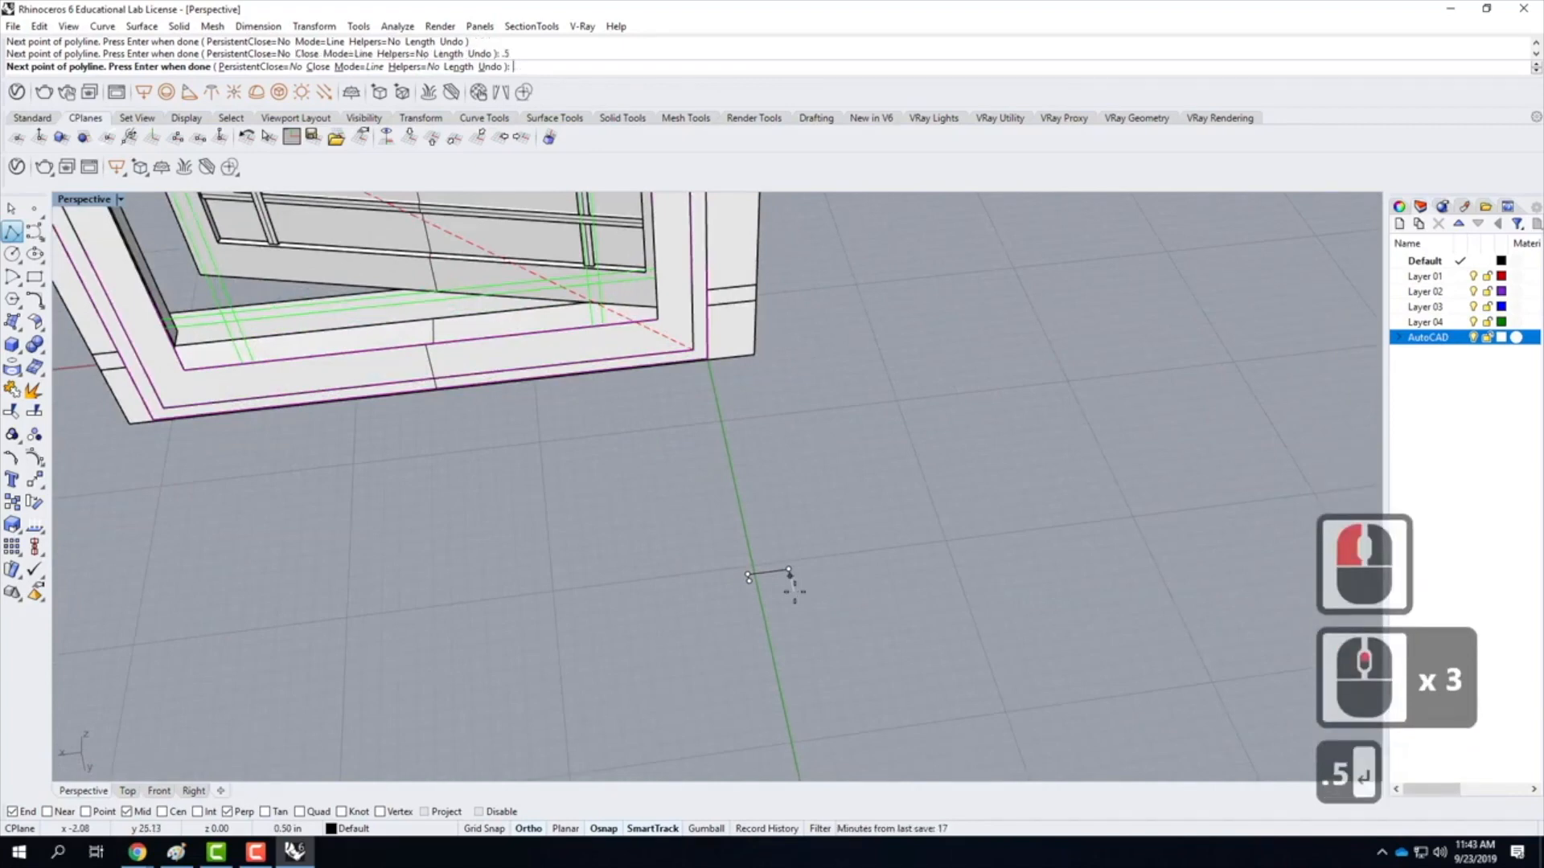
key(Return)
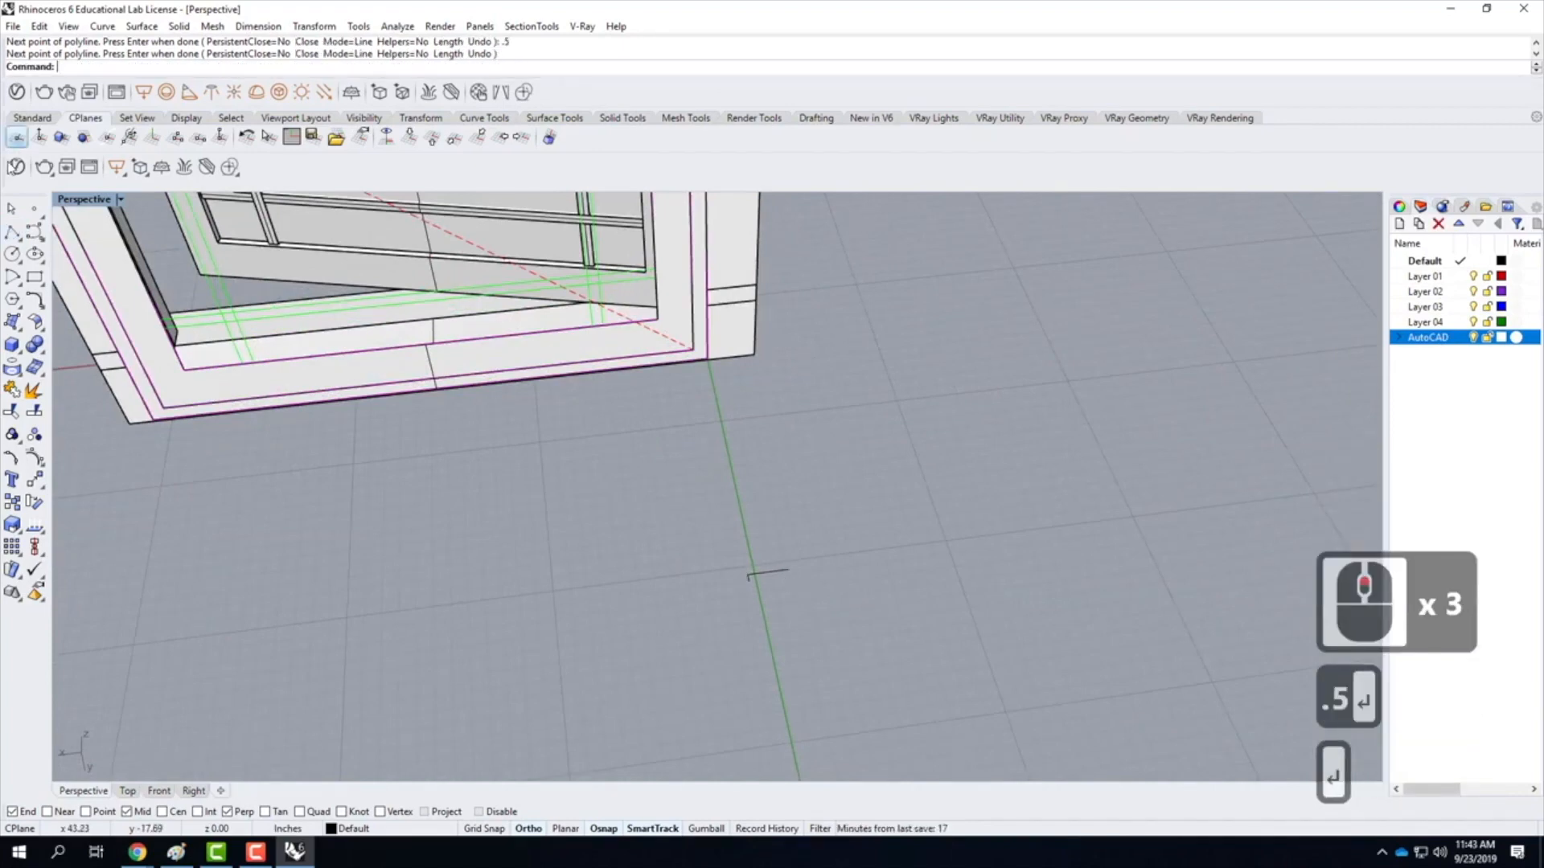
Draw a separate 0.5-inch leg from the free end of the long segment, parallel to the existing short leg
click(12, 231)
scroll(881, 592, up, 4)
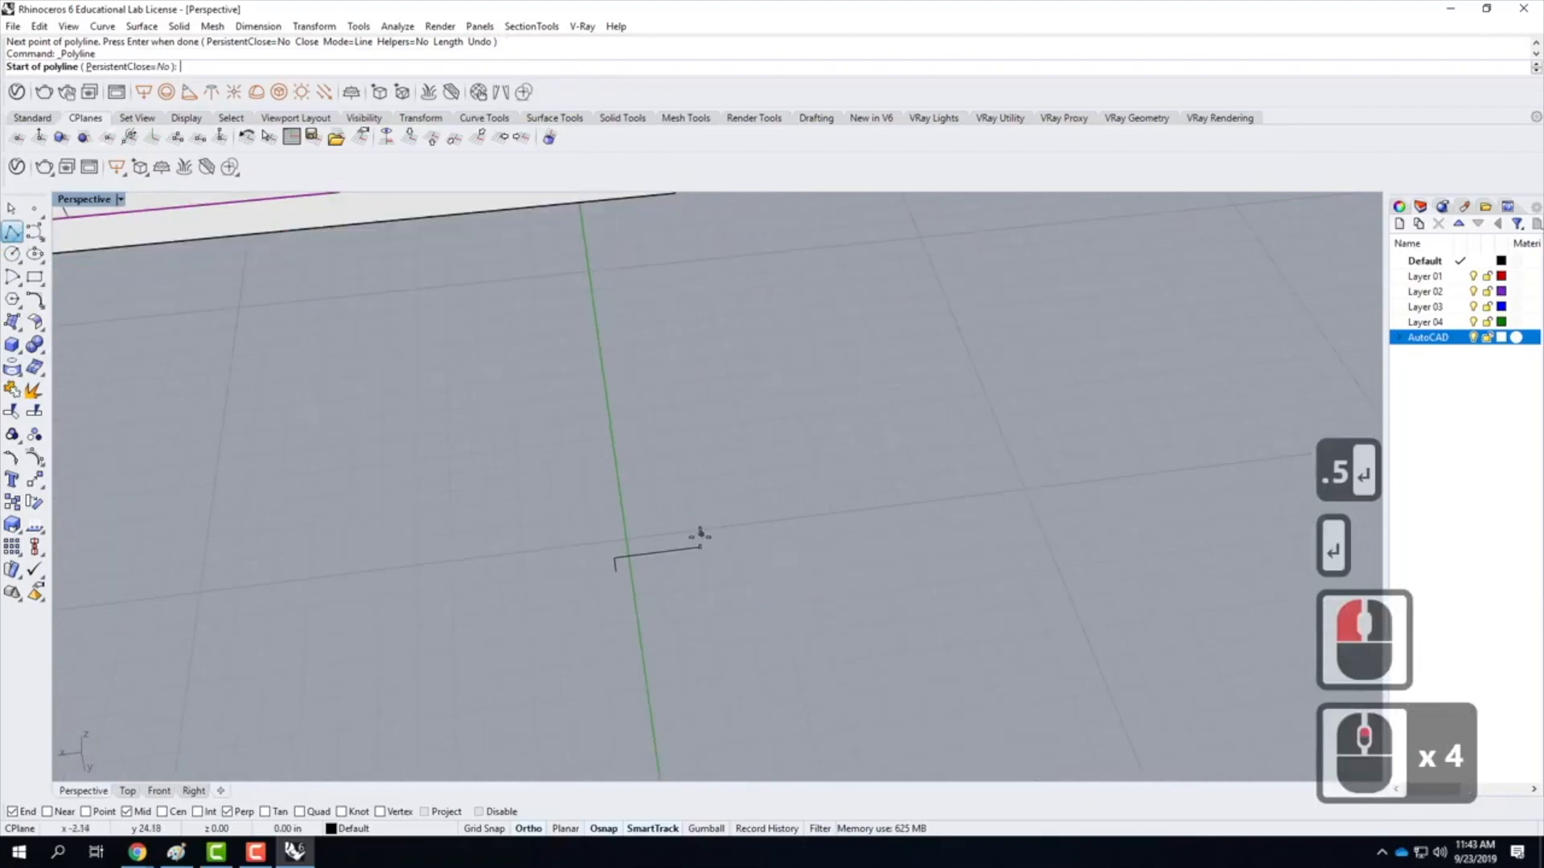
click(702, 546)
text(.5")
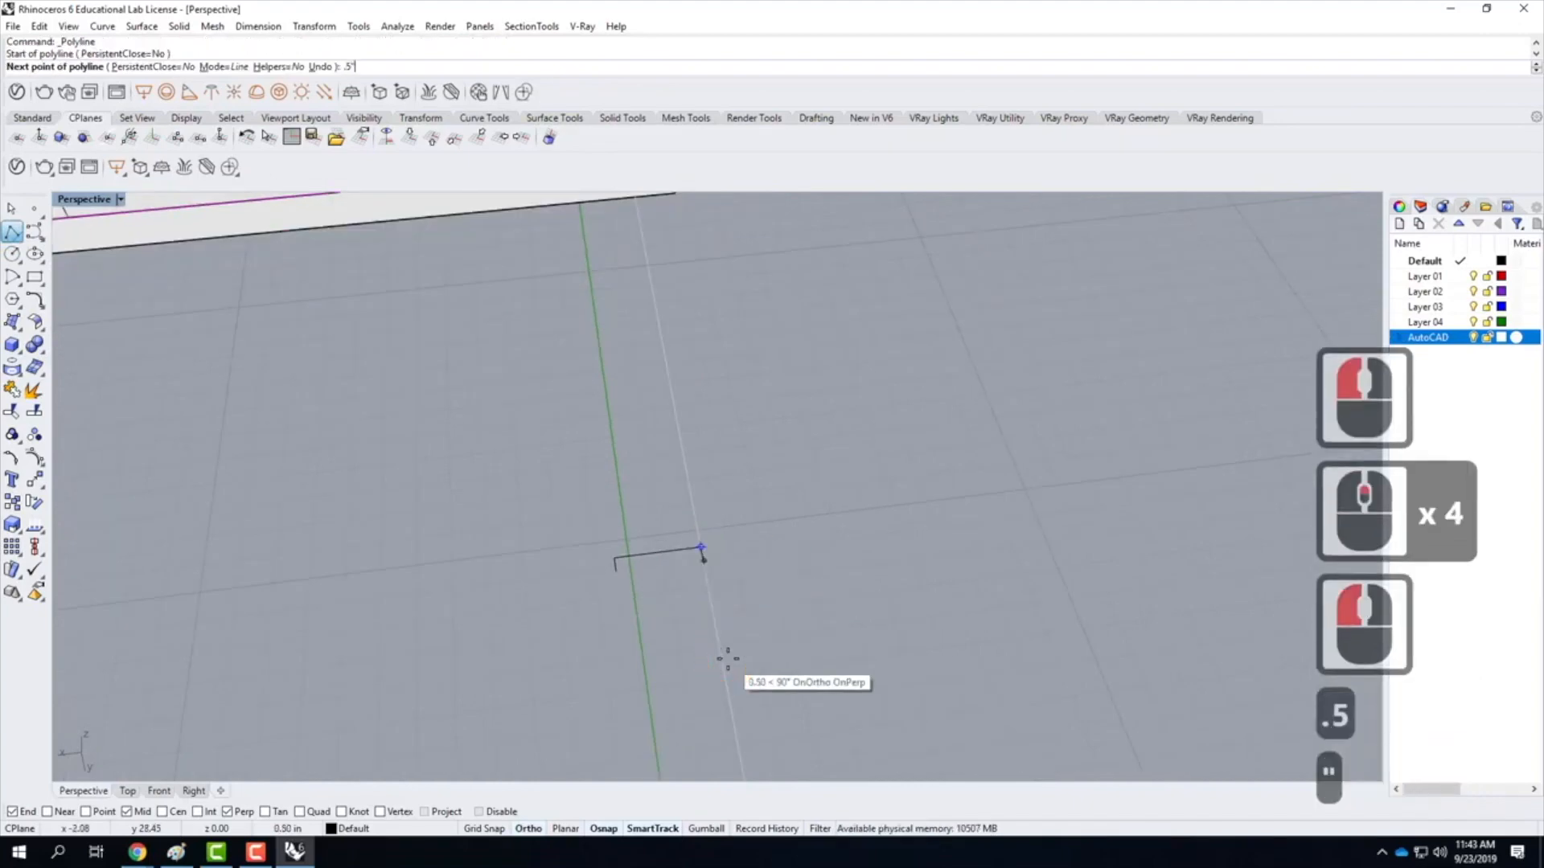
key(Return)
key(Return)
Fillet both corners of the U-shaped profile with a 0.125 radius
scroll(665, 527, down, 5)
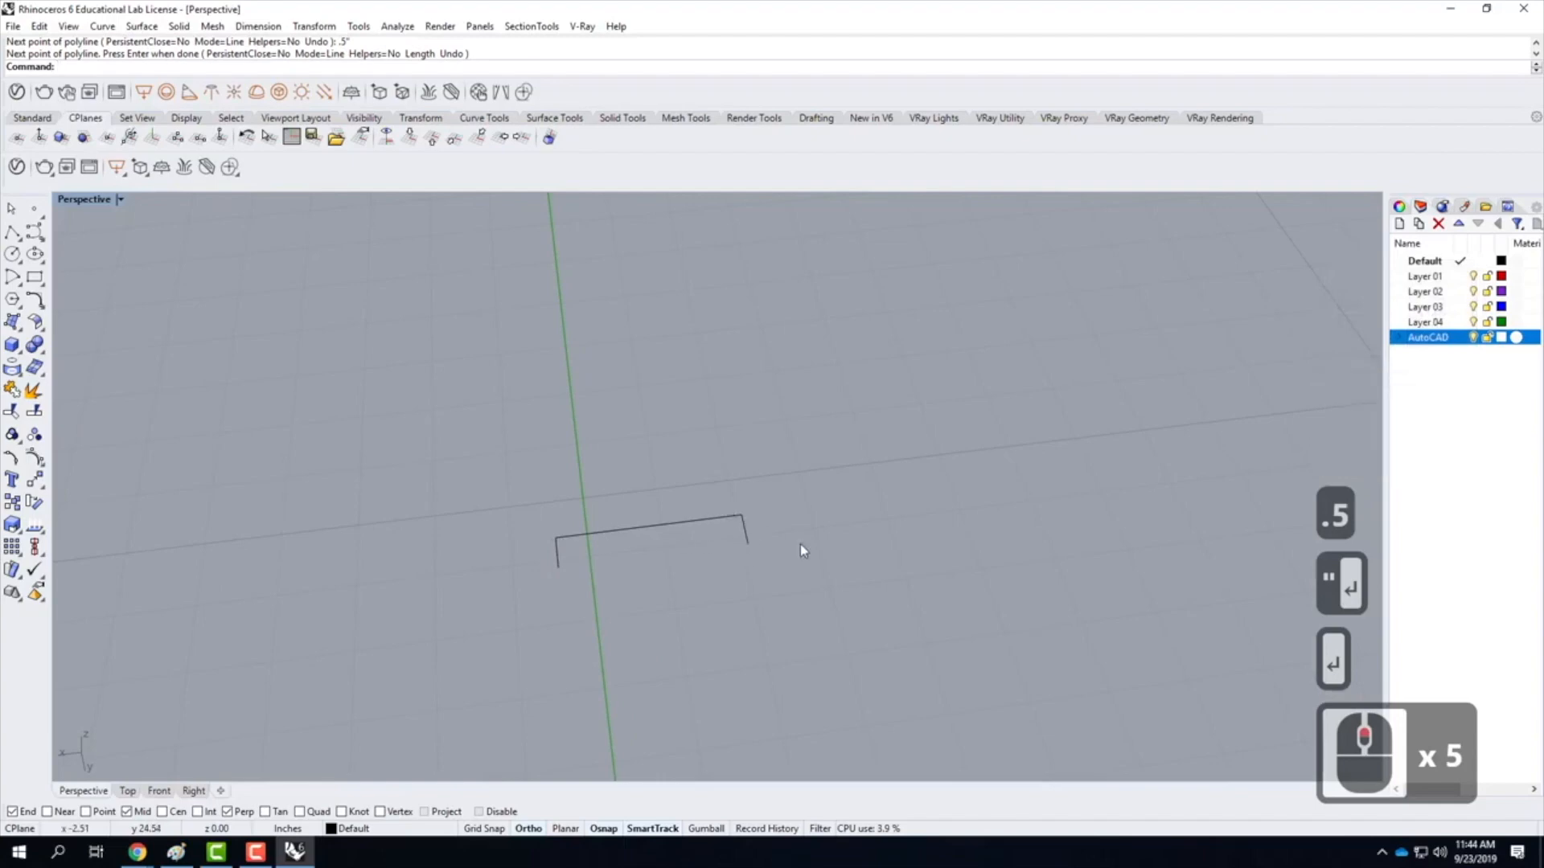
text(fi)
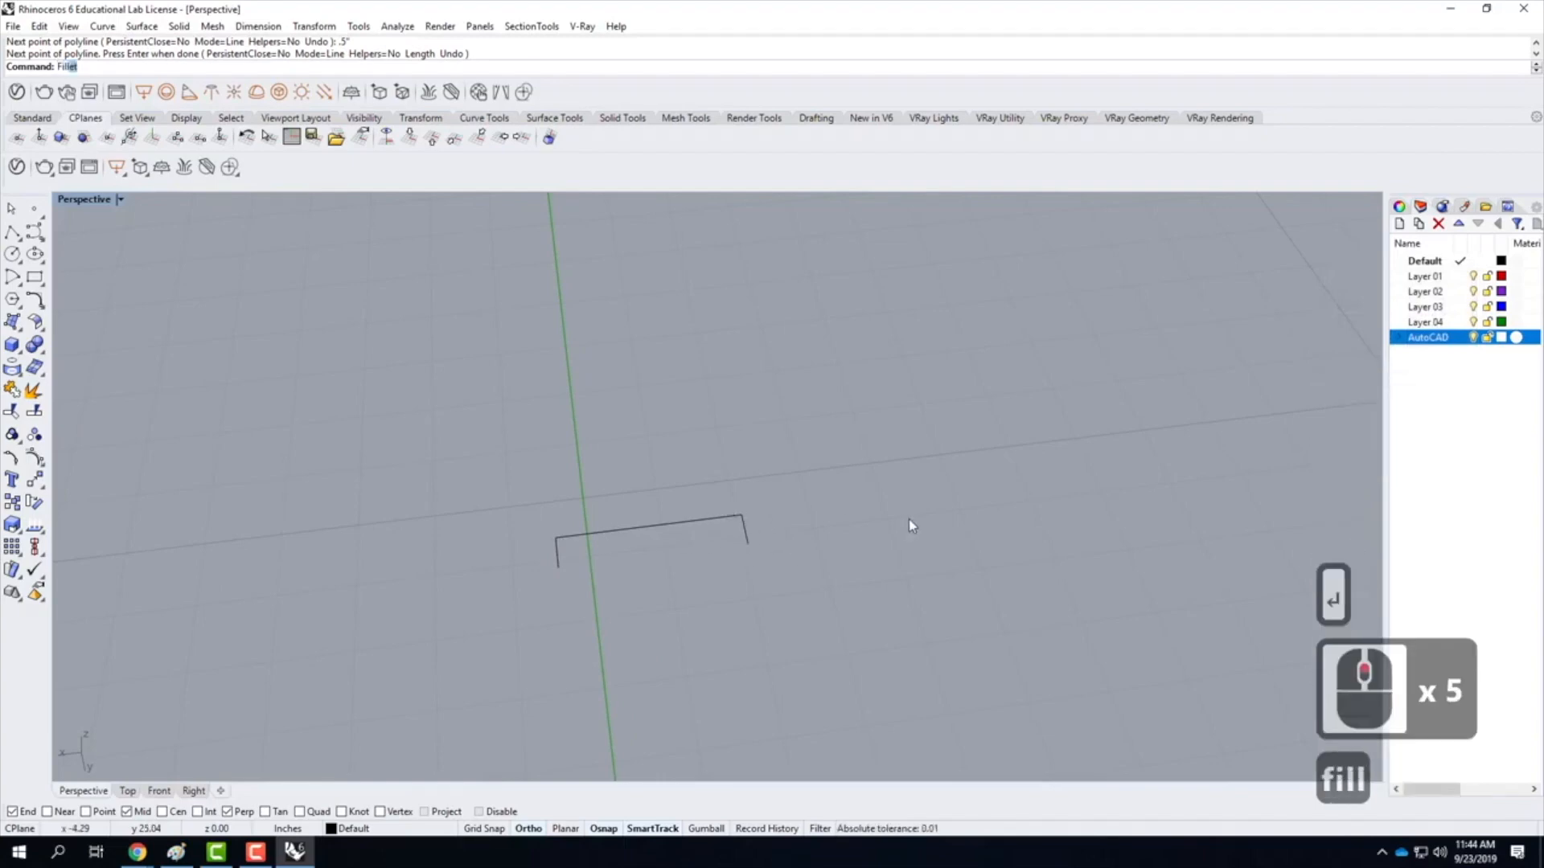
key(Return)
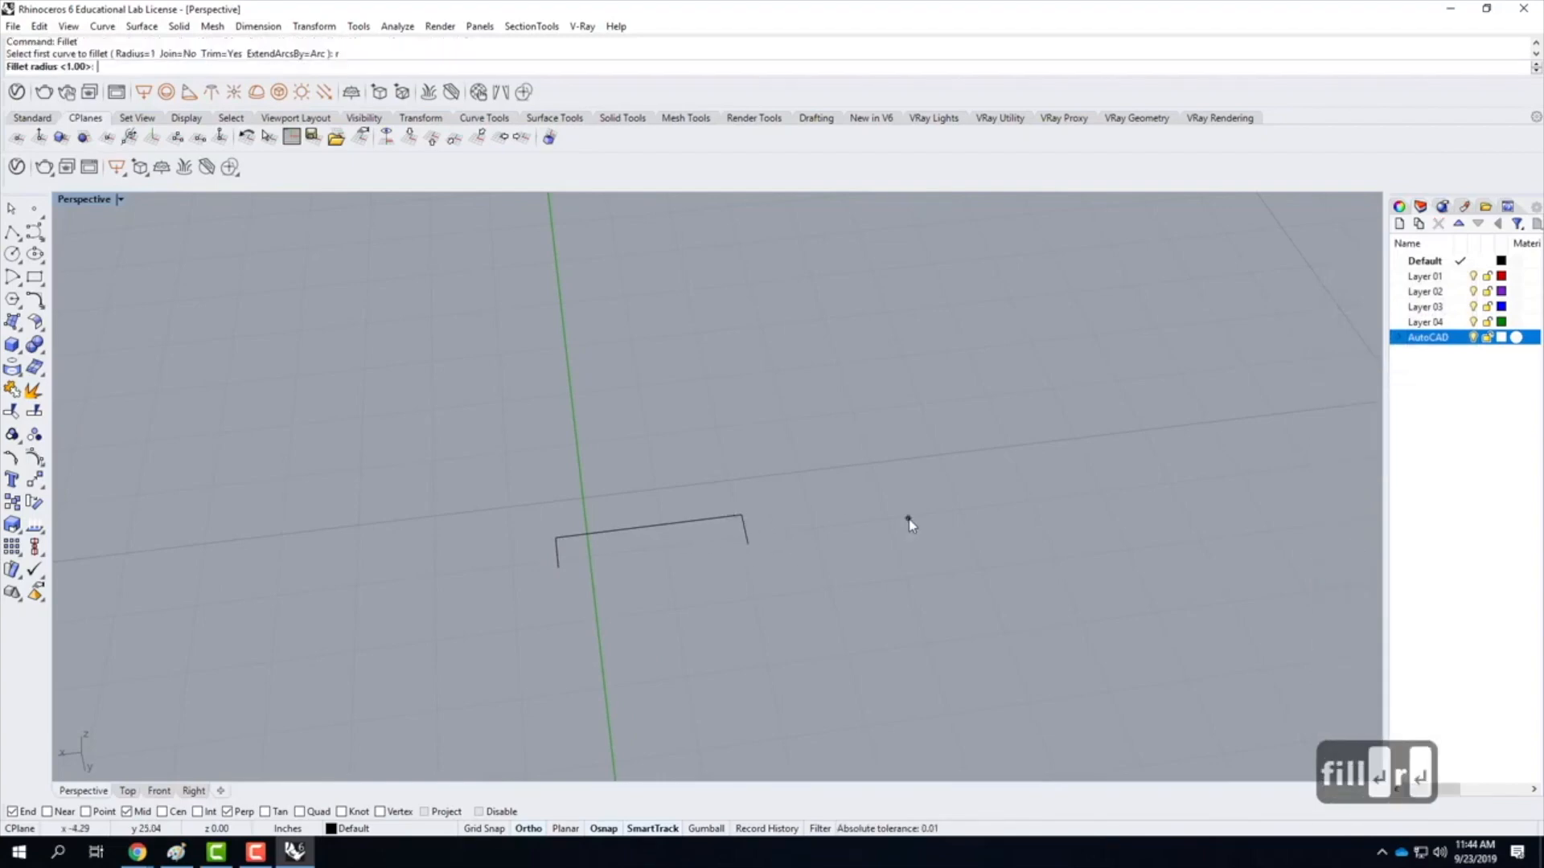
text(r)
key(Return)
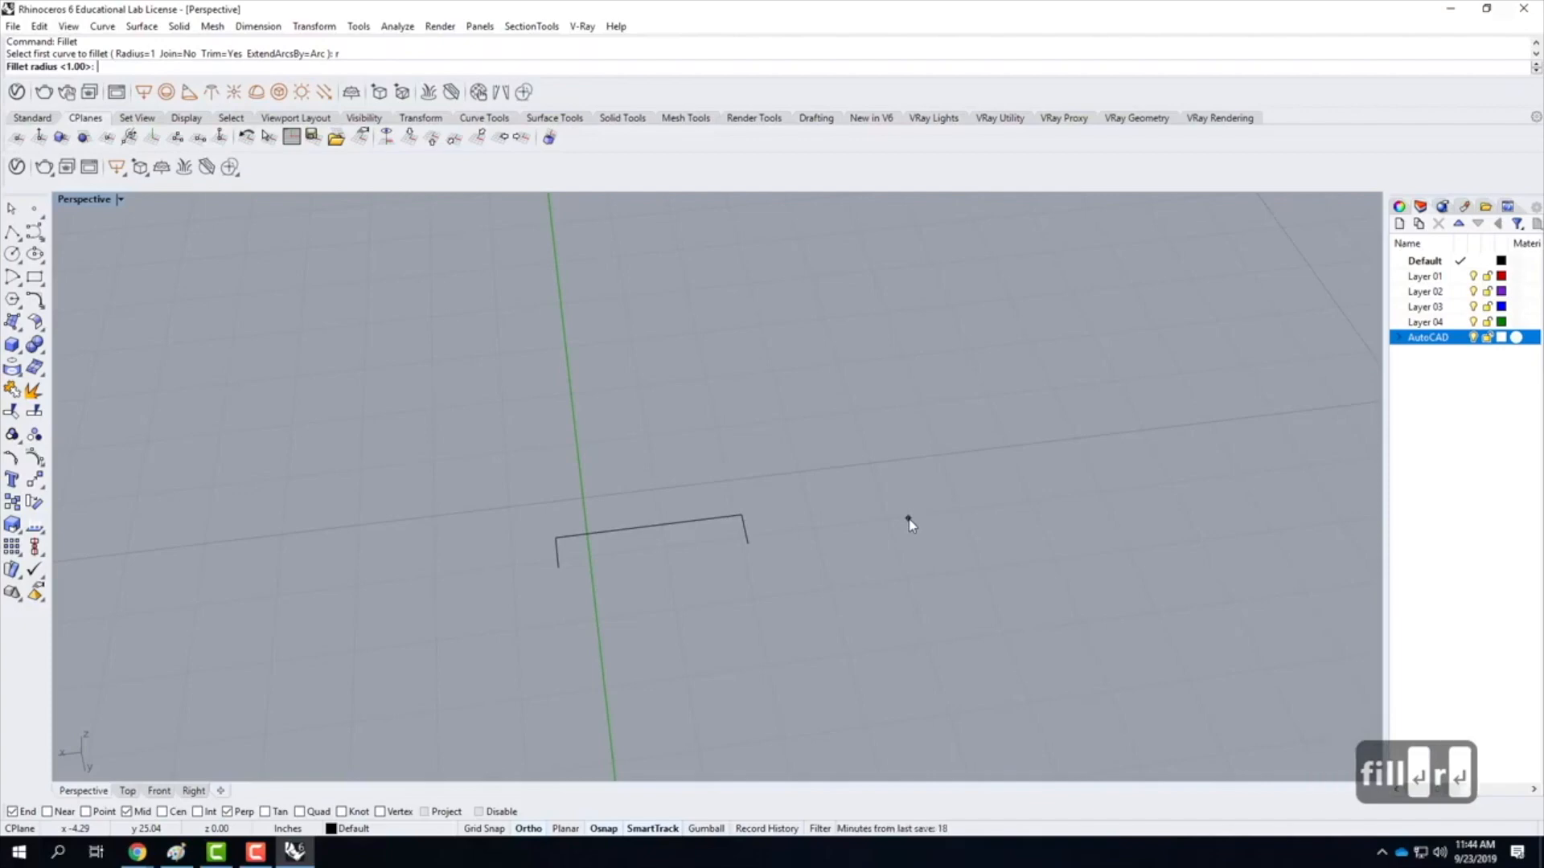
text(.125)
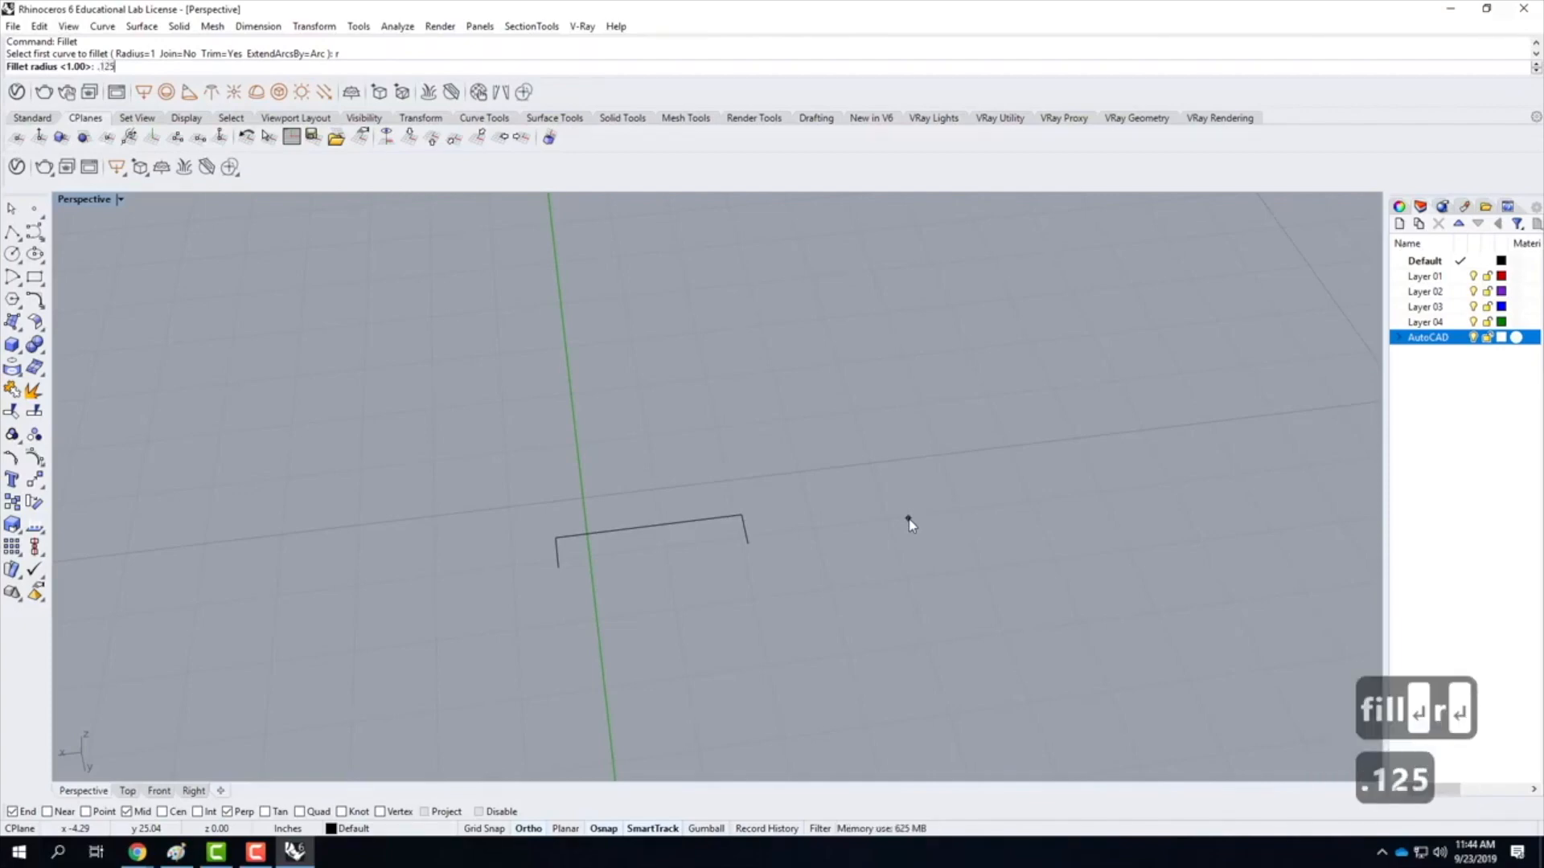
key(Return)
click(561, 544)
click(572, 534)
right_click(707, 523)
click(728, 518)
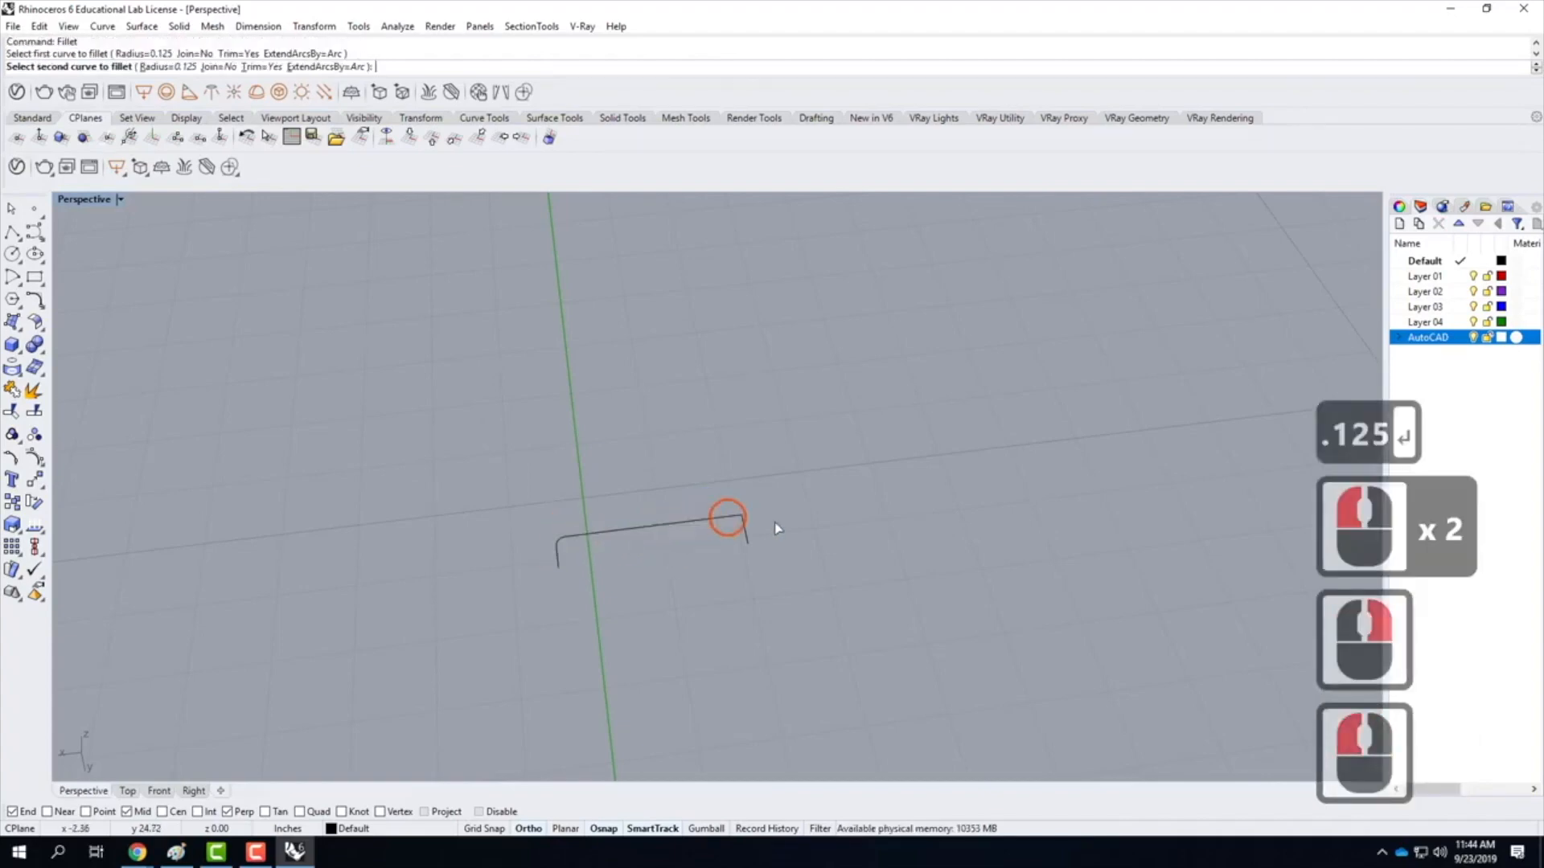
click(745, 533)
Join the filleted profile's curves into a single open curve
drag(469, 448, 816, 625)
text(jion)
key(Return)
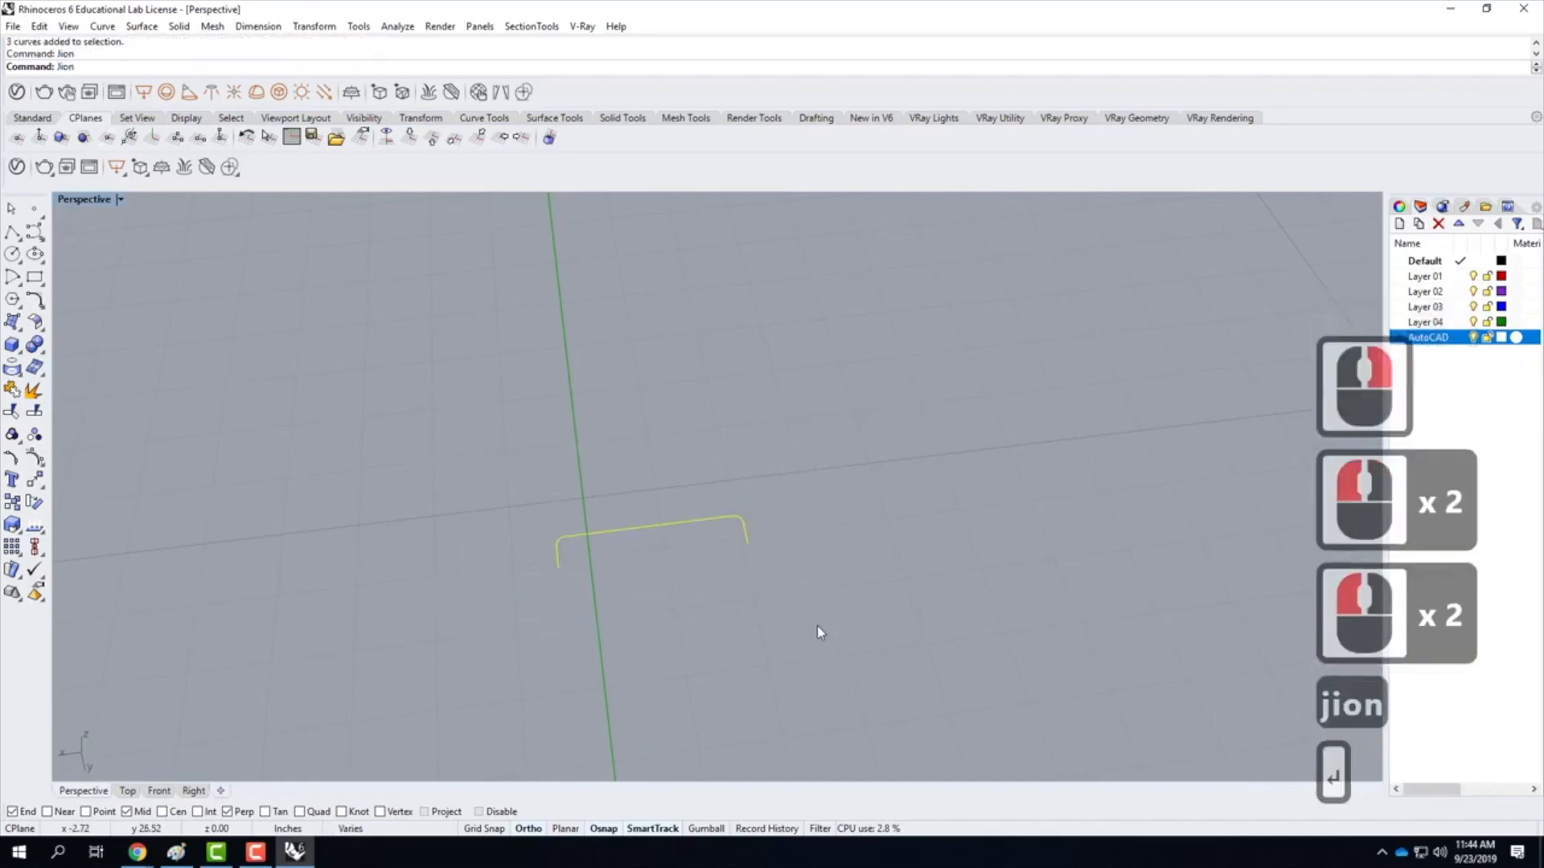
text(join)
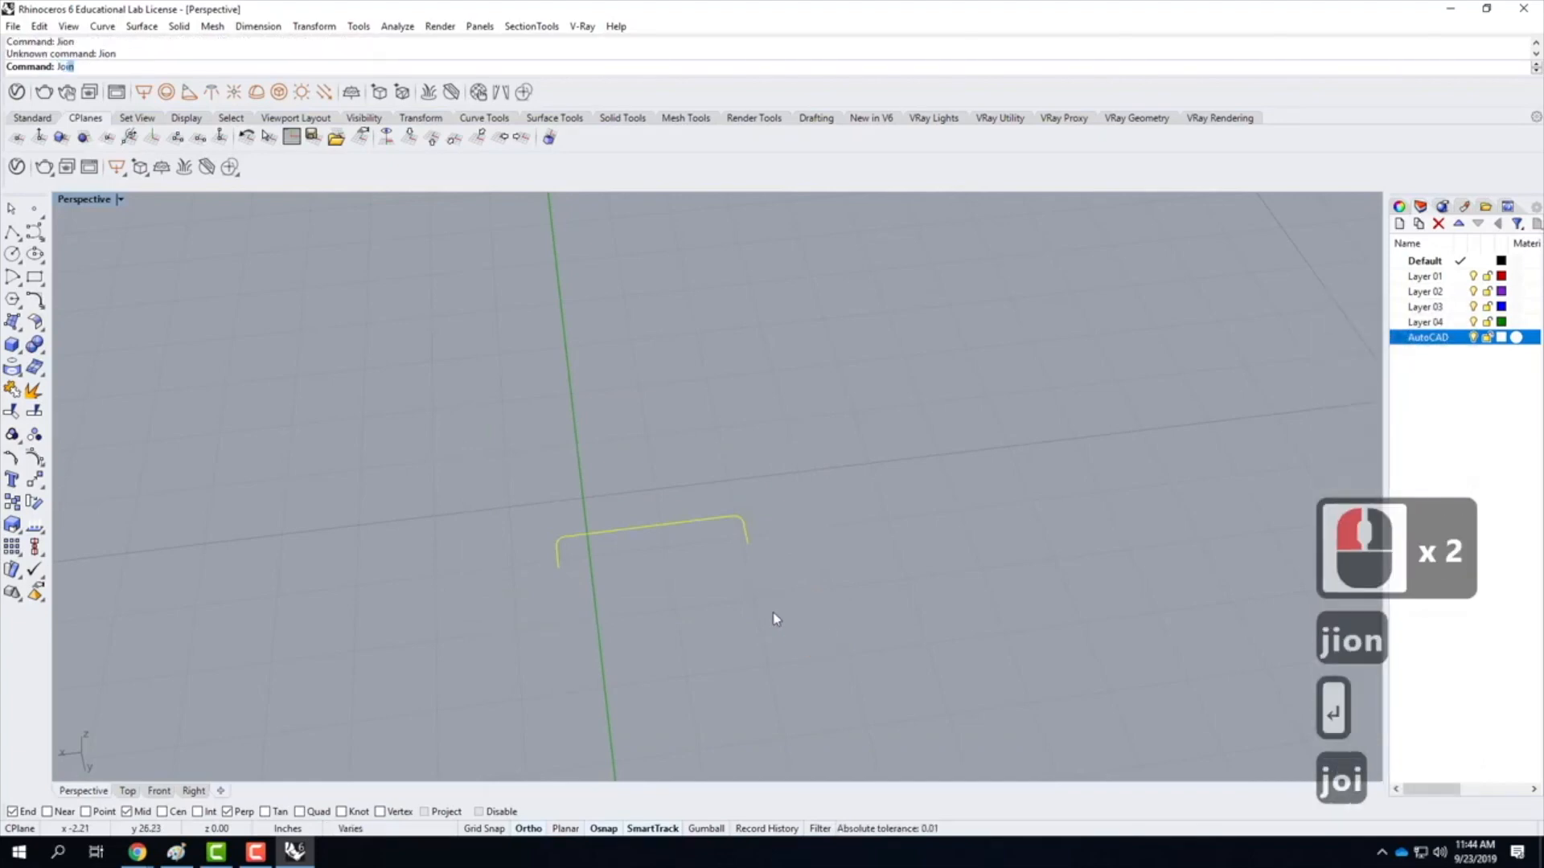
key(Return)
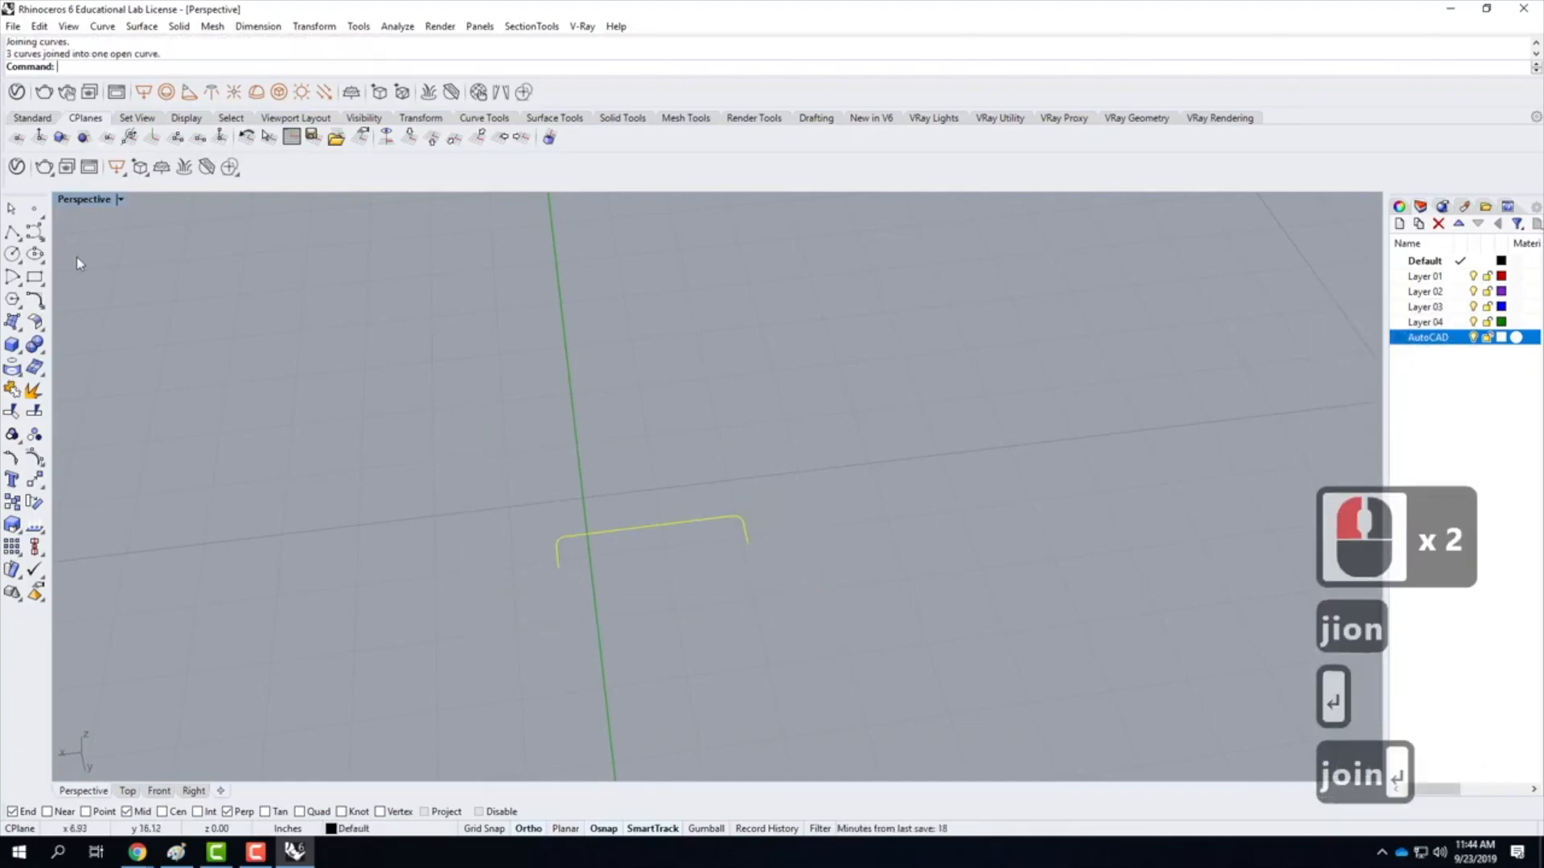
Start a second profile polyline beside the first with a 0.5-inch leg and a perpendicular 0.5-inch segment
click(12, 231)
click(838, 534)
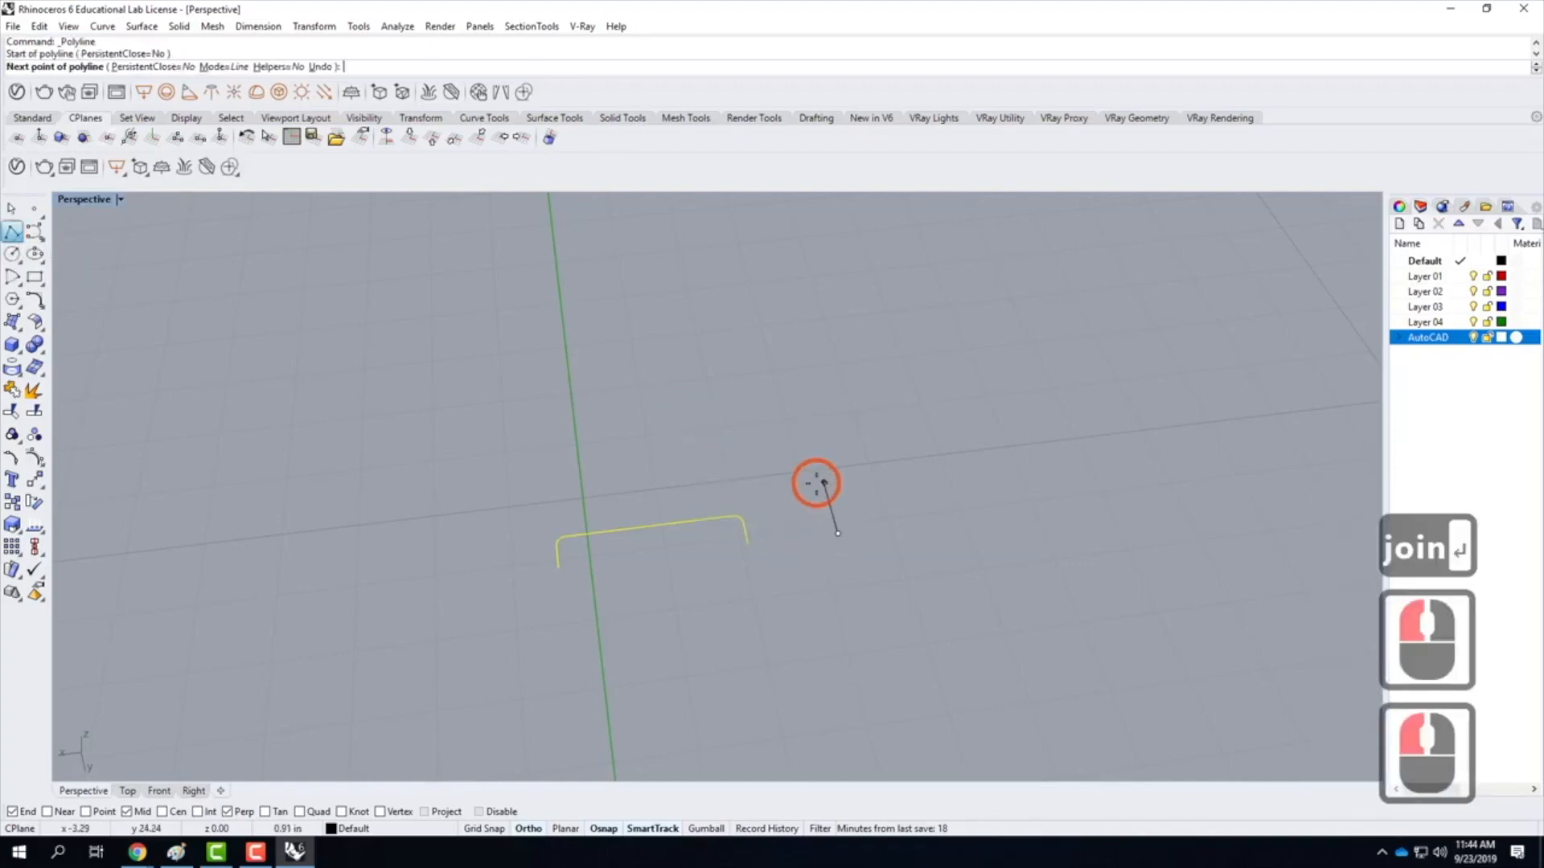
text(.5")
key(Return)
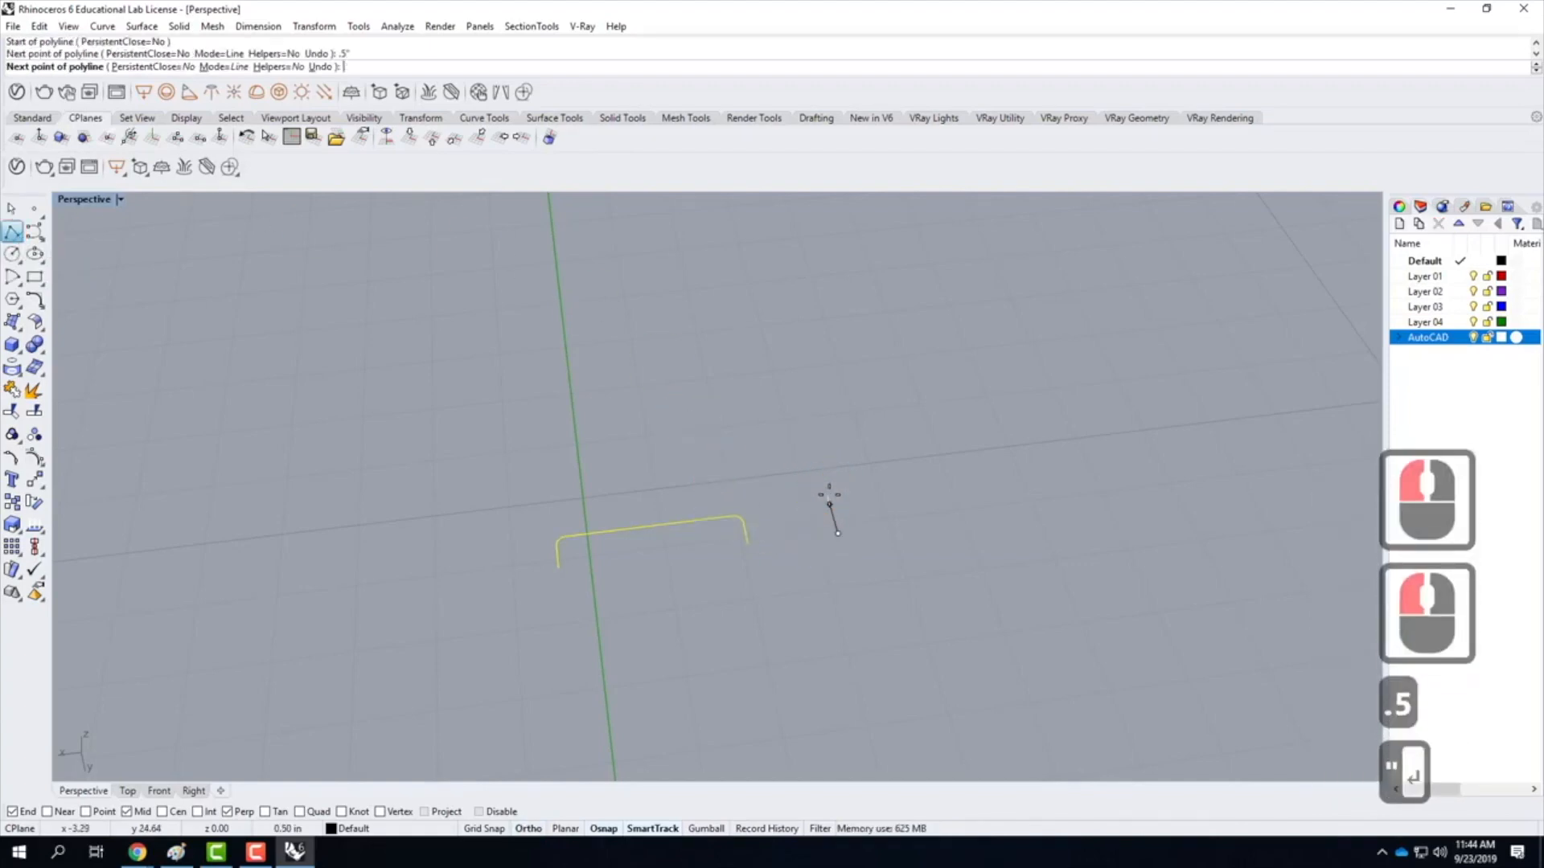
click(922, 474)
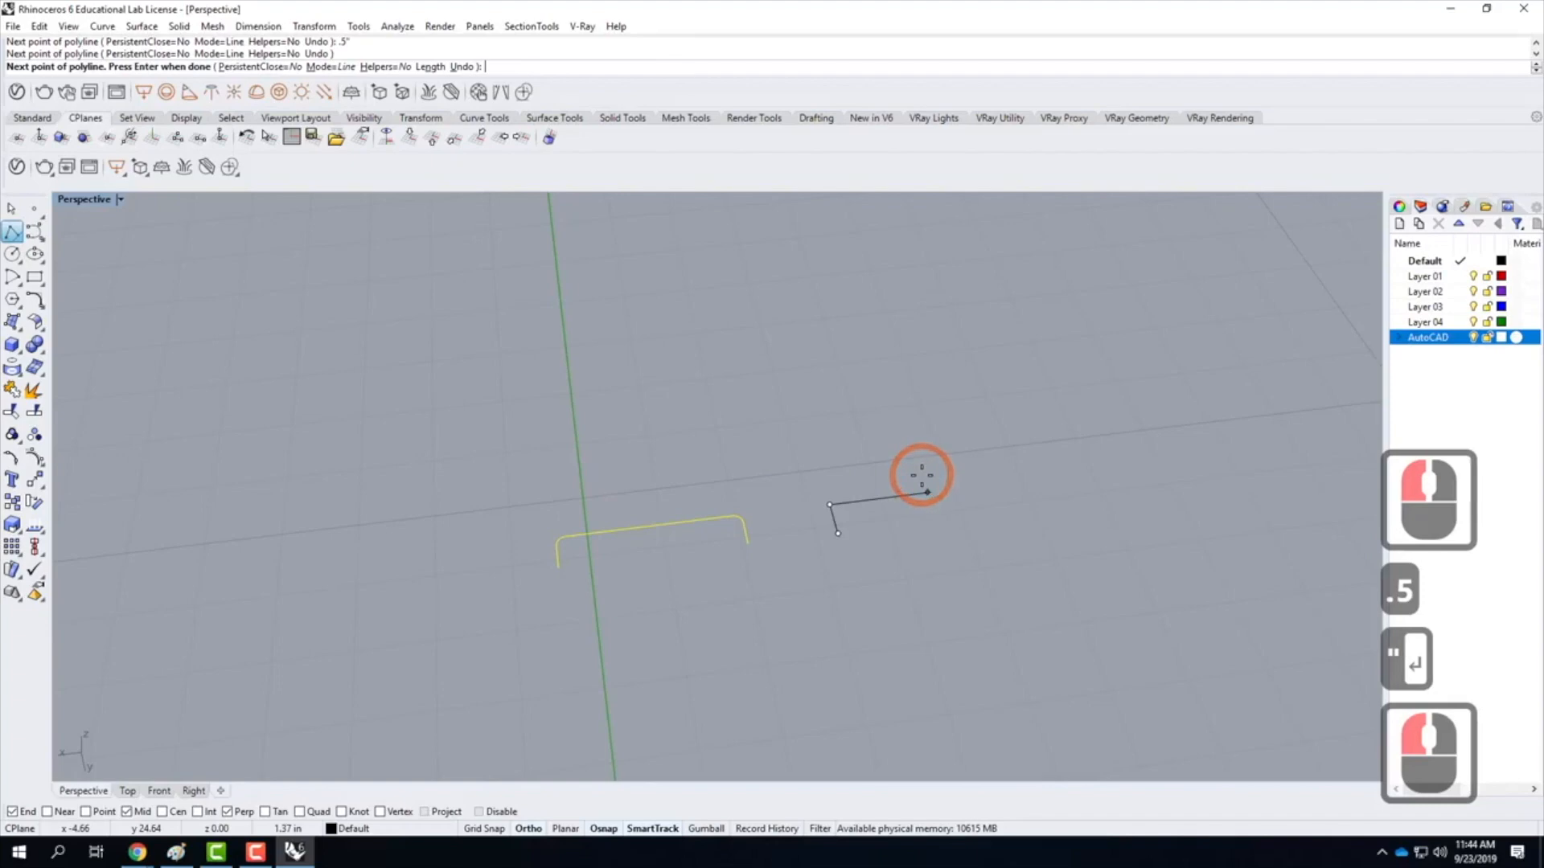
text(.5")
key(Return)
click(920, 473)
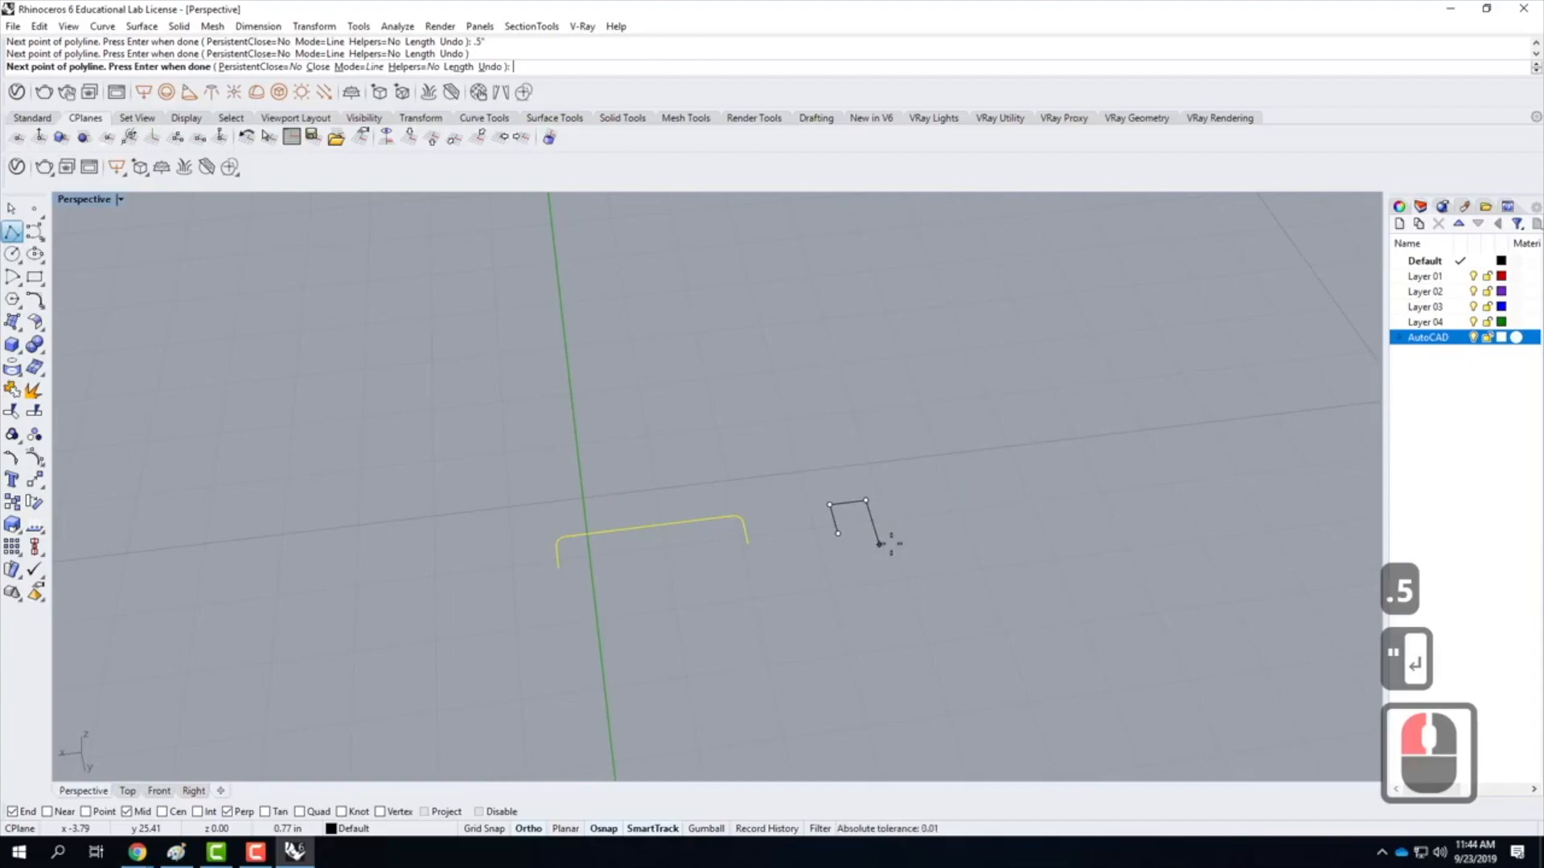
Continue the polyline with a 0.0625-inch step inward and a 1.5-inch segment for the recessed middle
text(.0625)
key(Return)
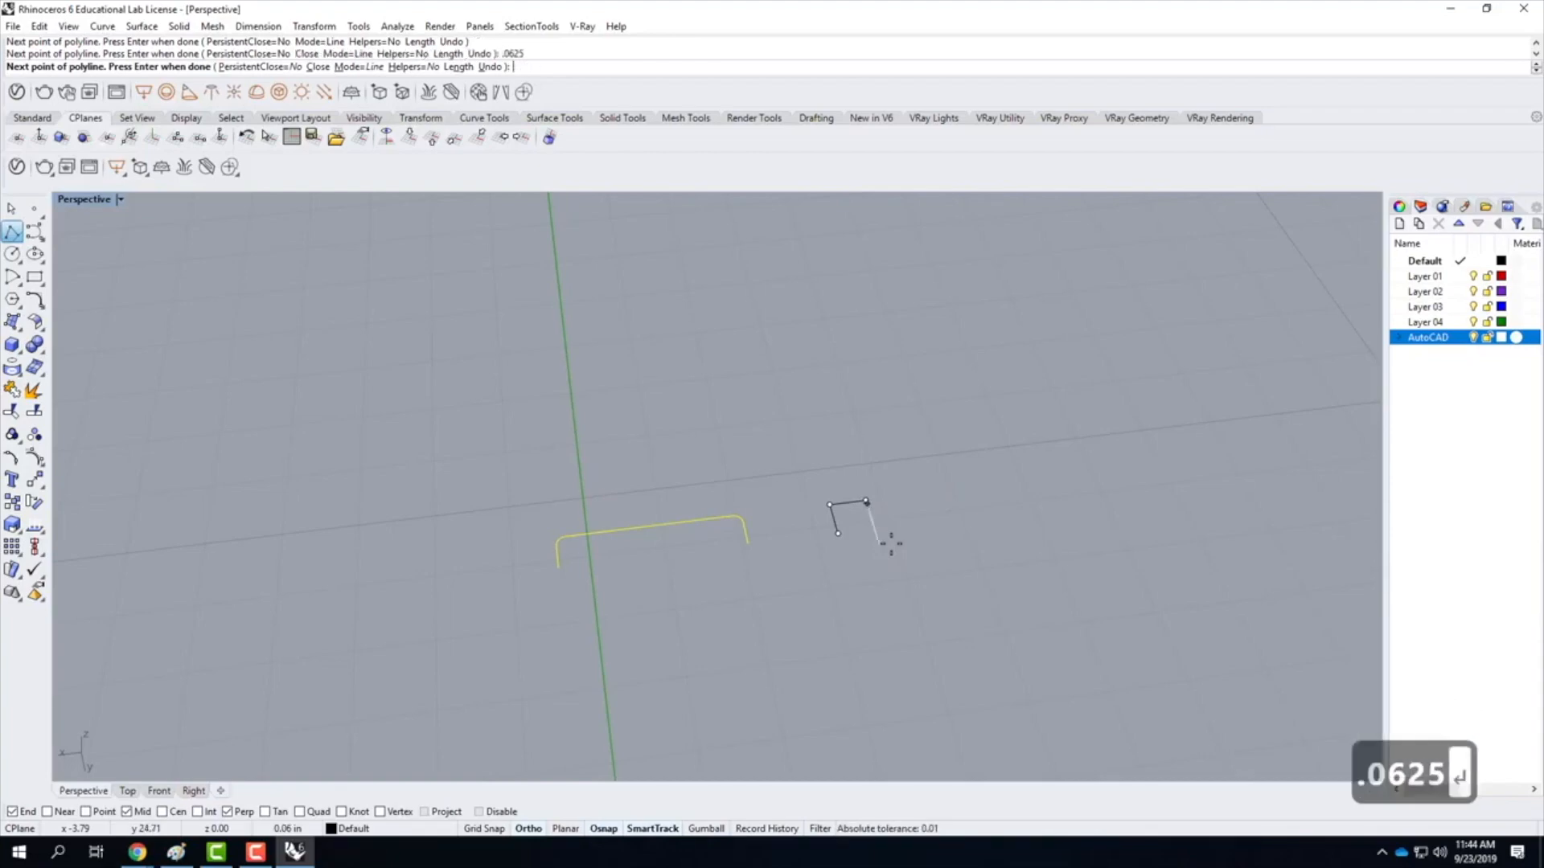
click(978, 503)
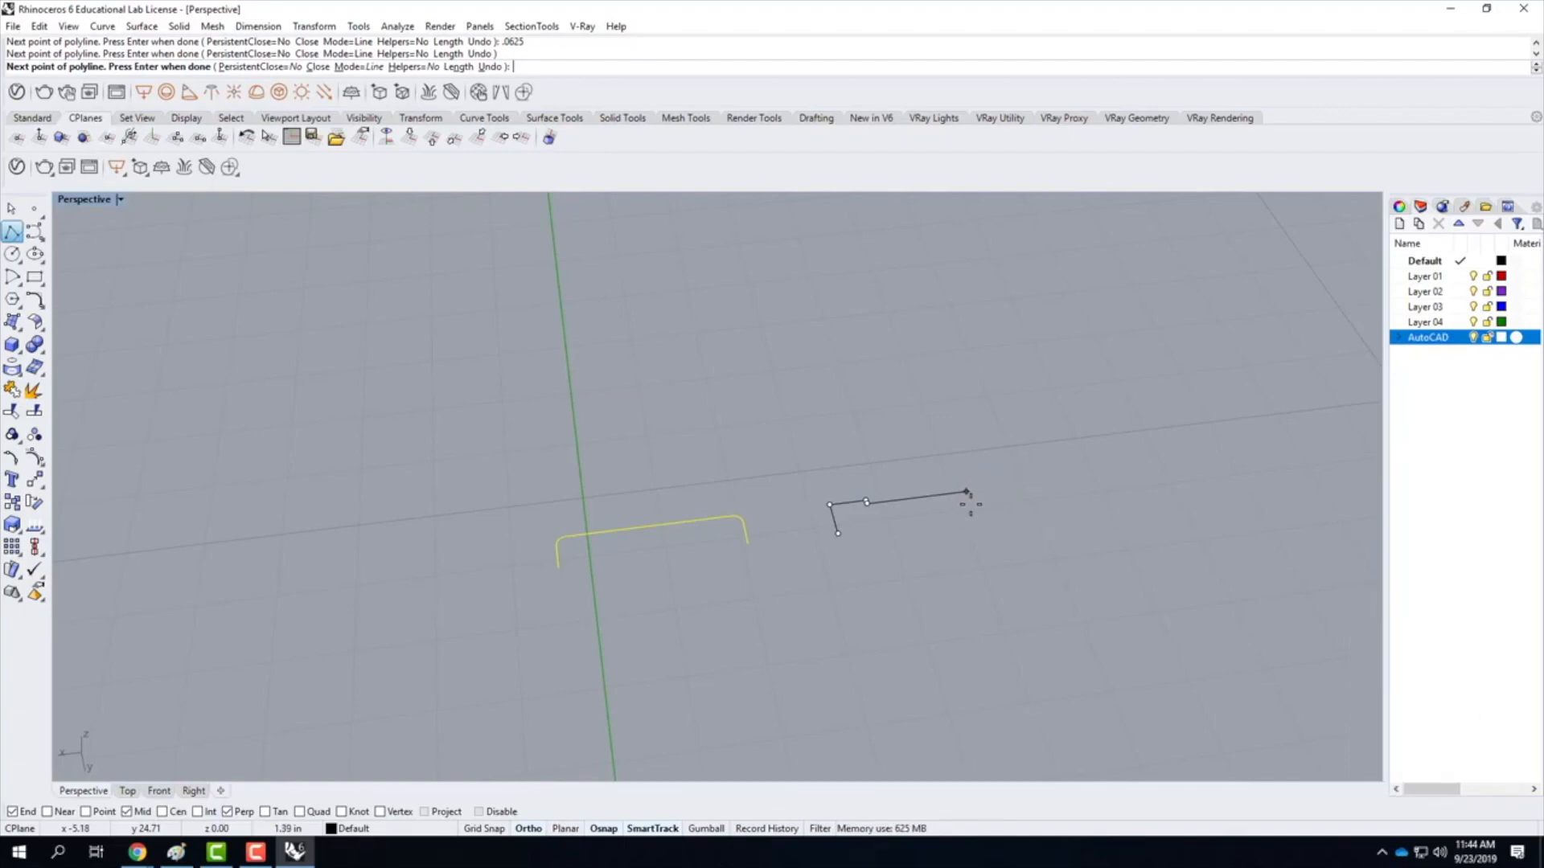
text(1.5")
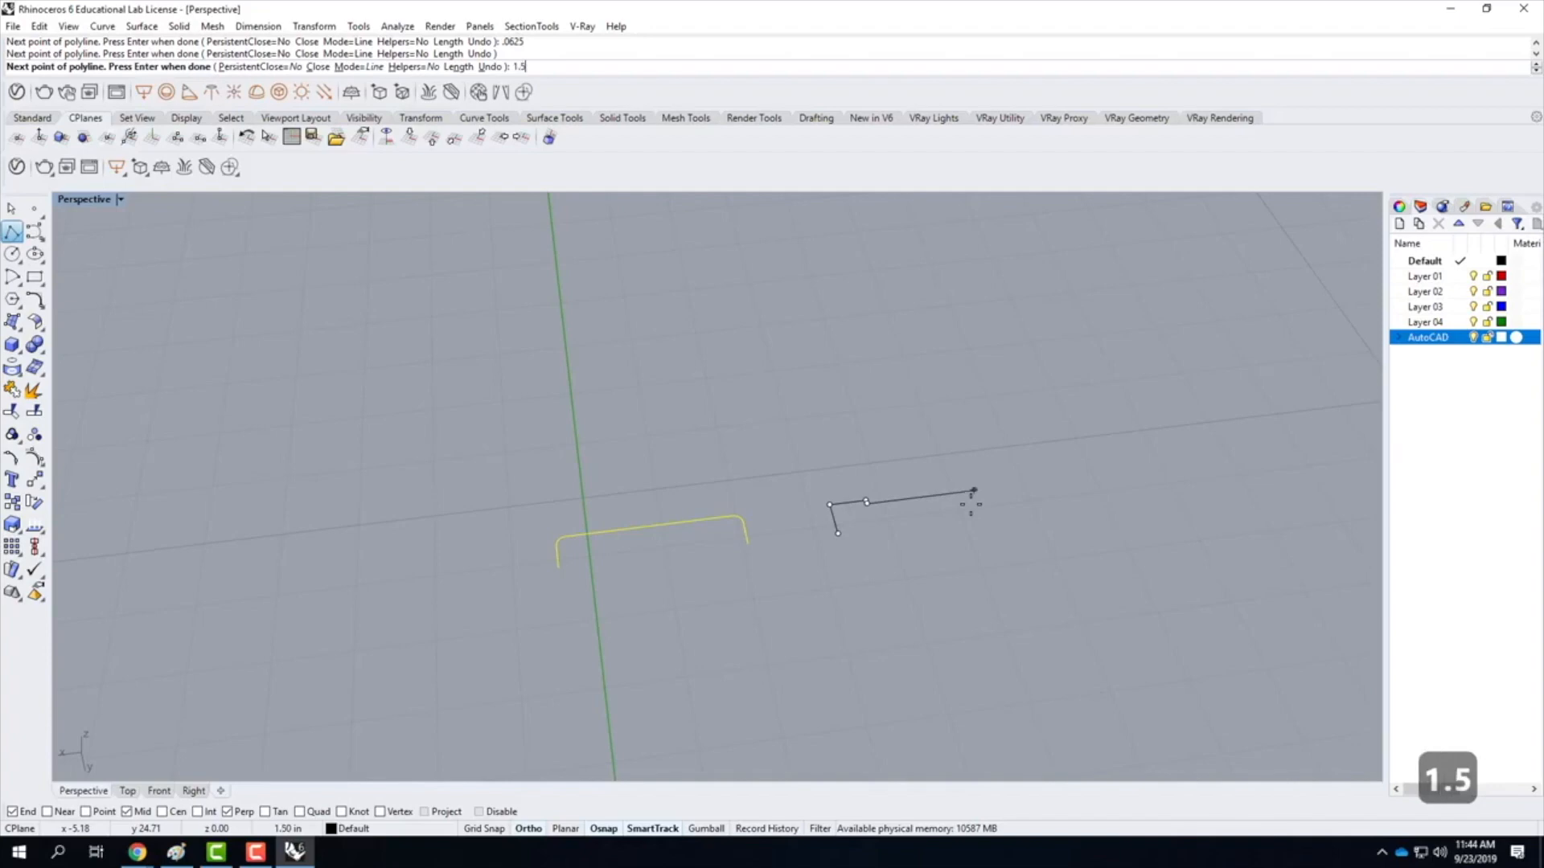
key(Return)
click(970, 503)
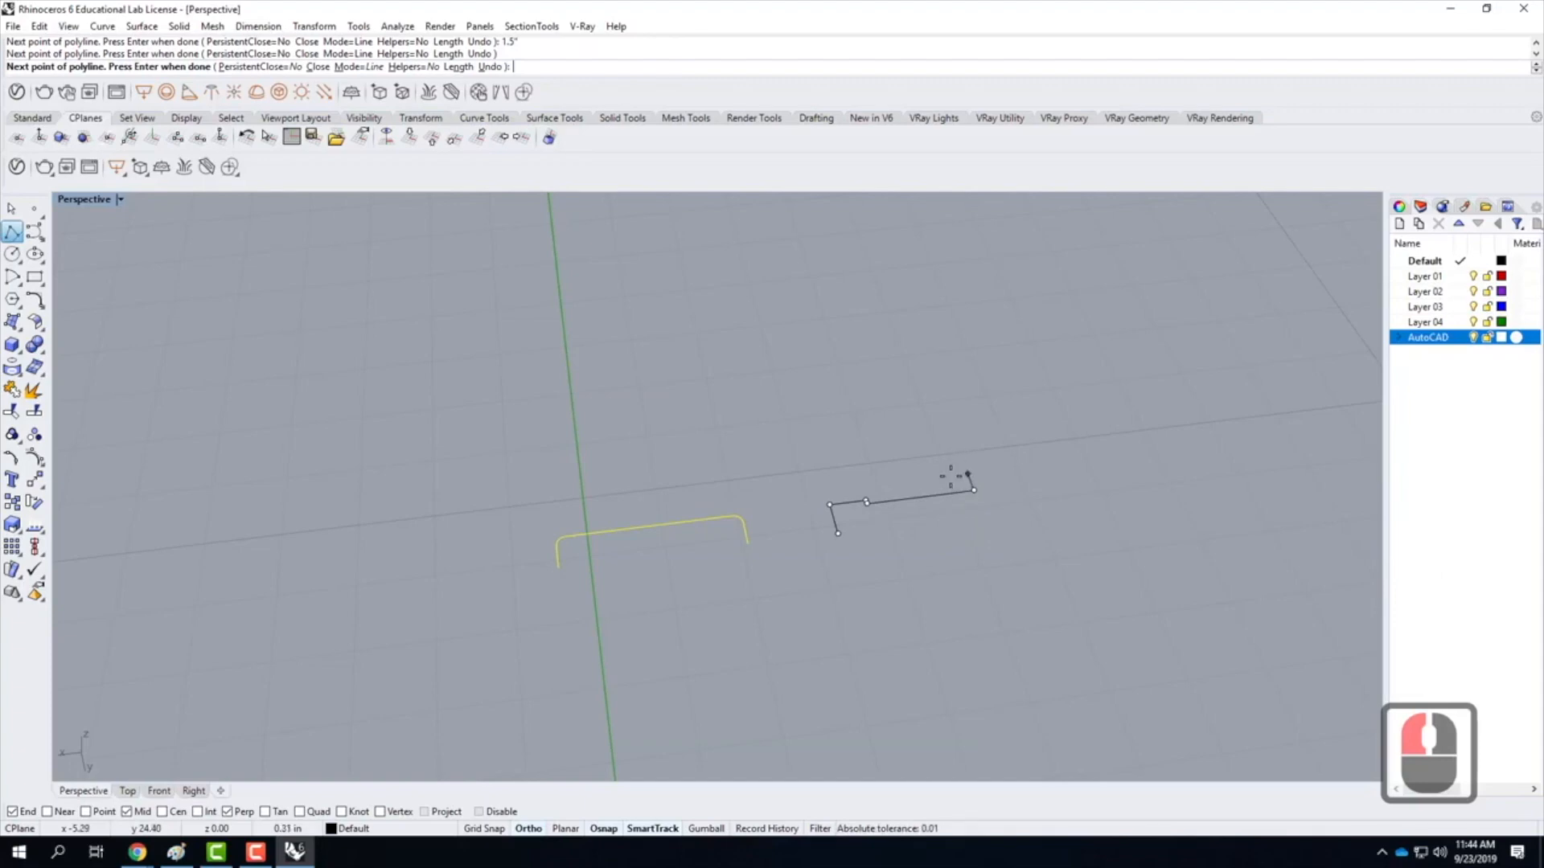
Add a 0.0625-inch step back outward at the end of the 1.5-inch recessed segment
text(.5)
key(shift)
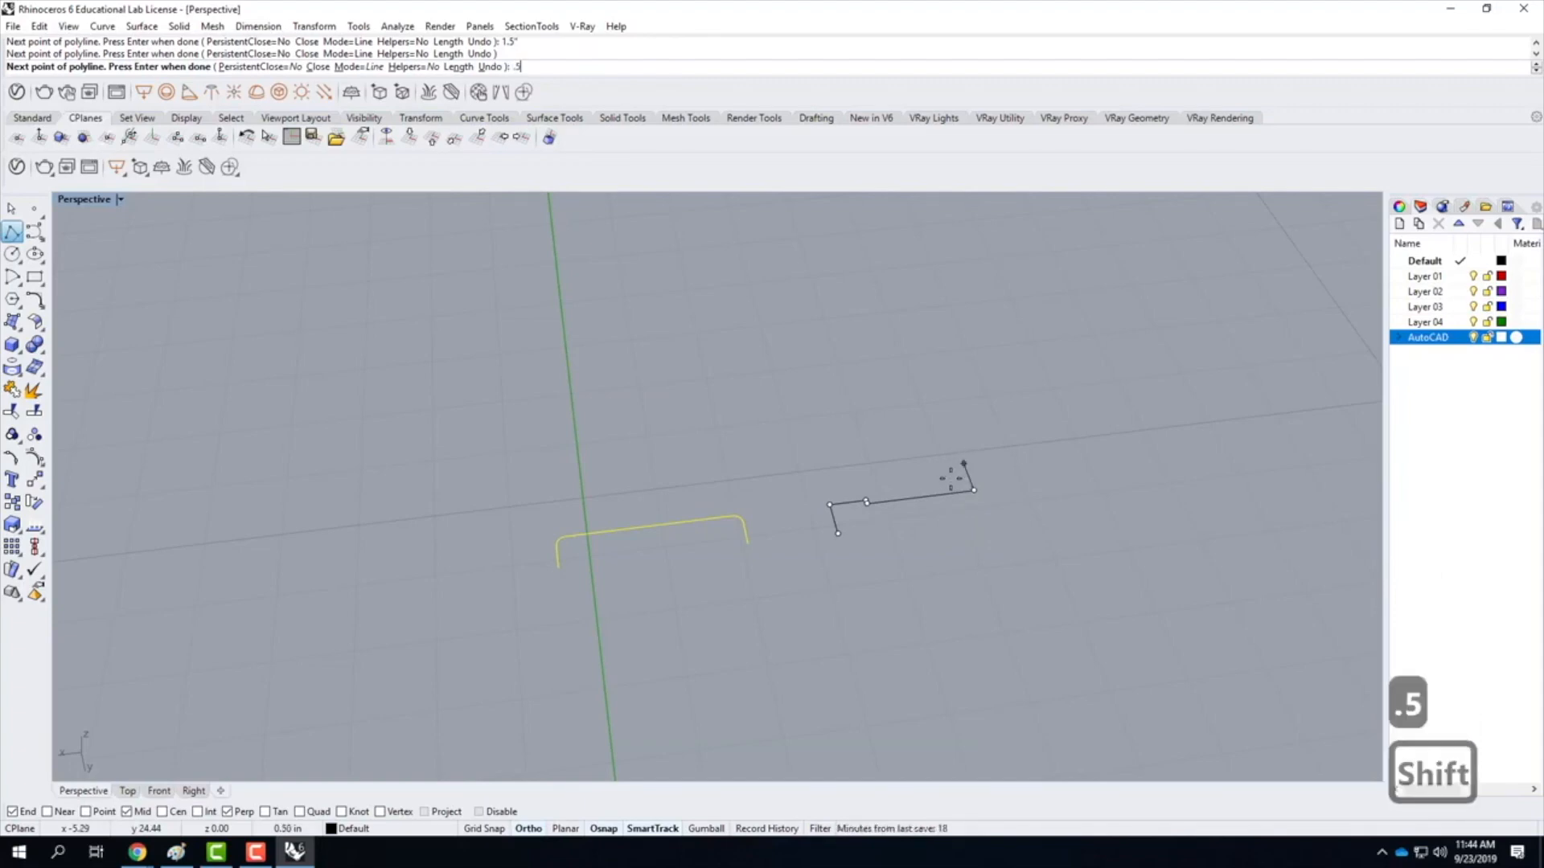
key(BackSpace)
key(BackSpace)
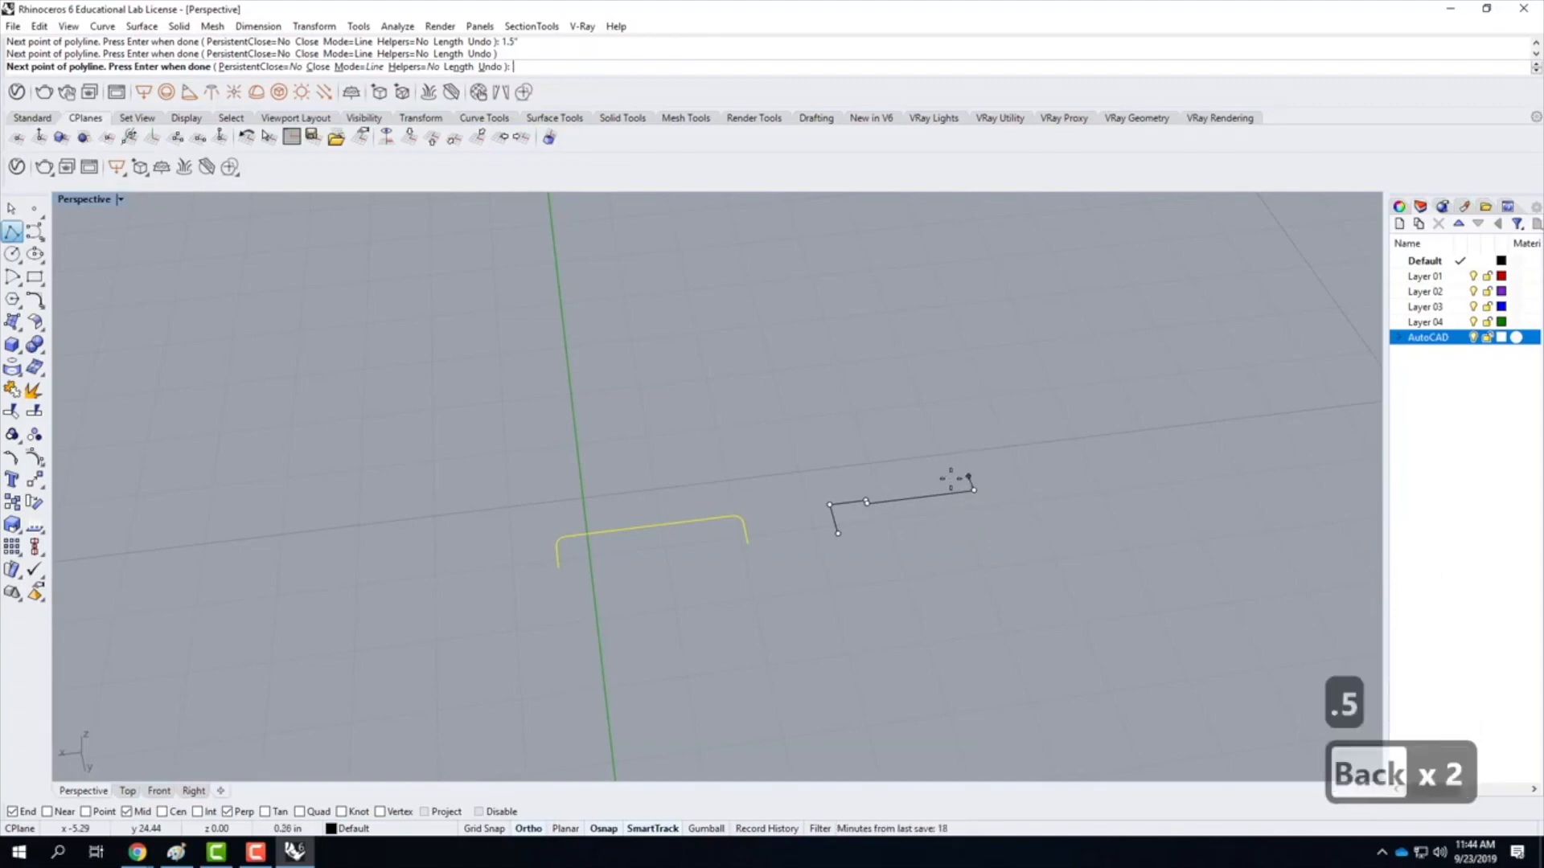
text(.06)
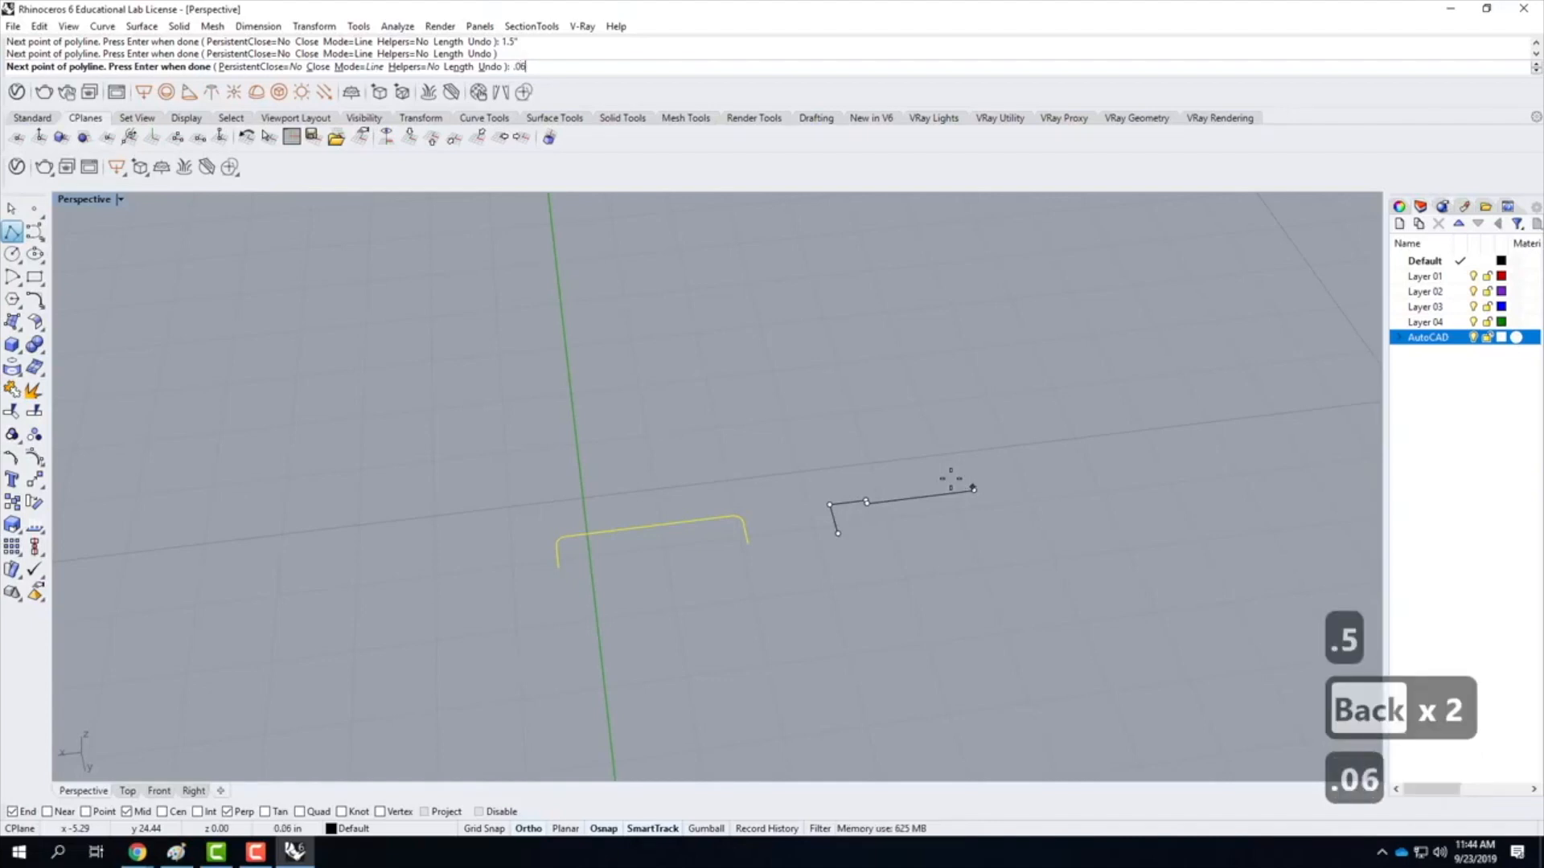
text(25")
key(Return)
click(1089, 466)
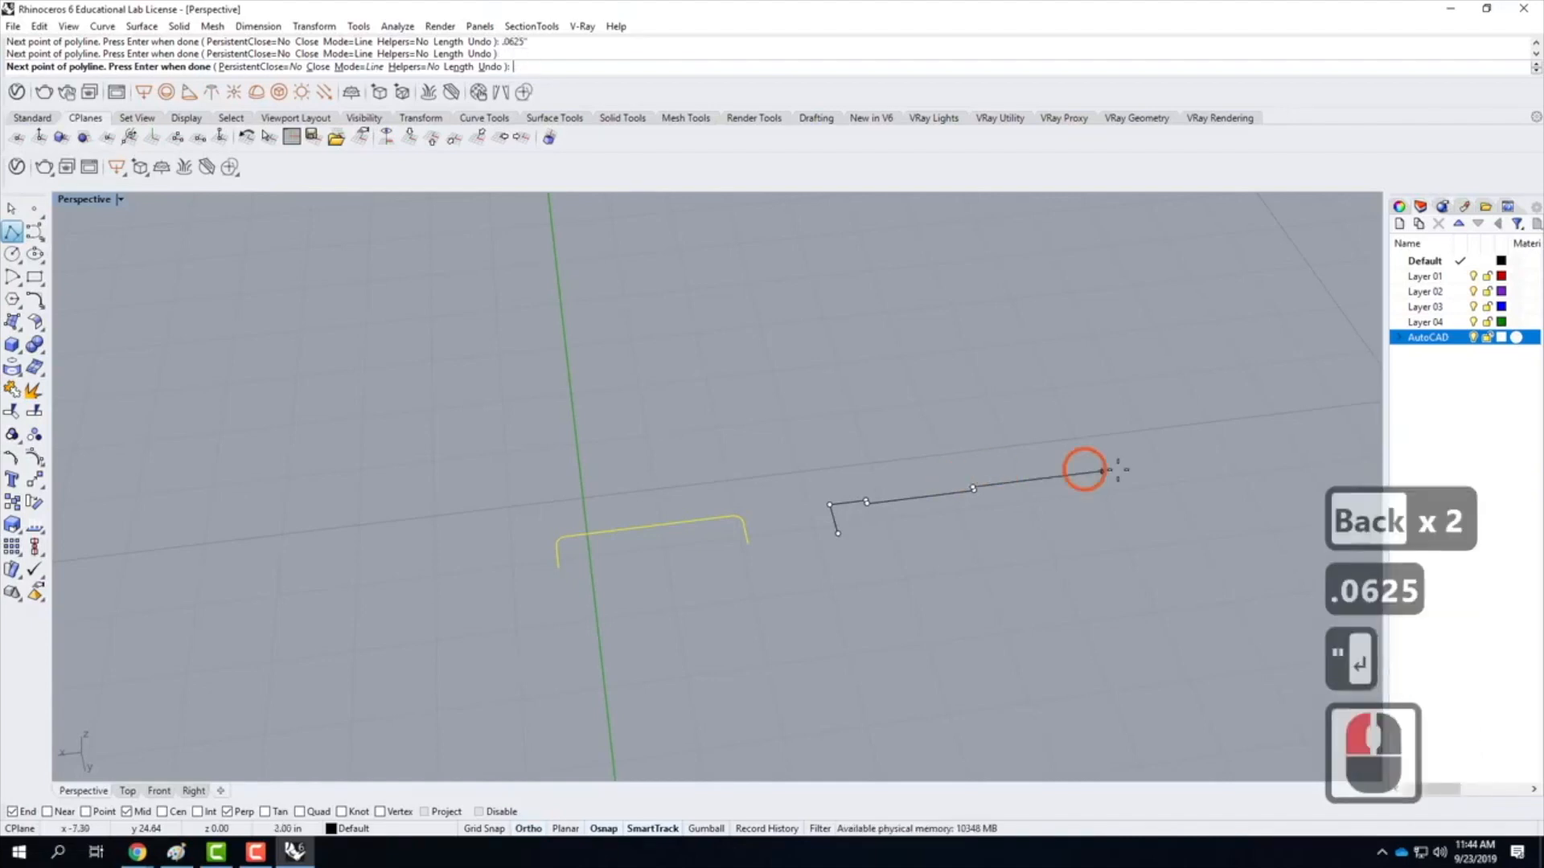
Complete the stepped profile with a 0.5-inch segment and a 0.5-inch end leg parallel to the first leg
text(.5)
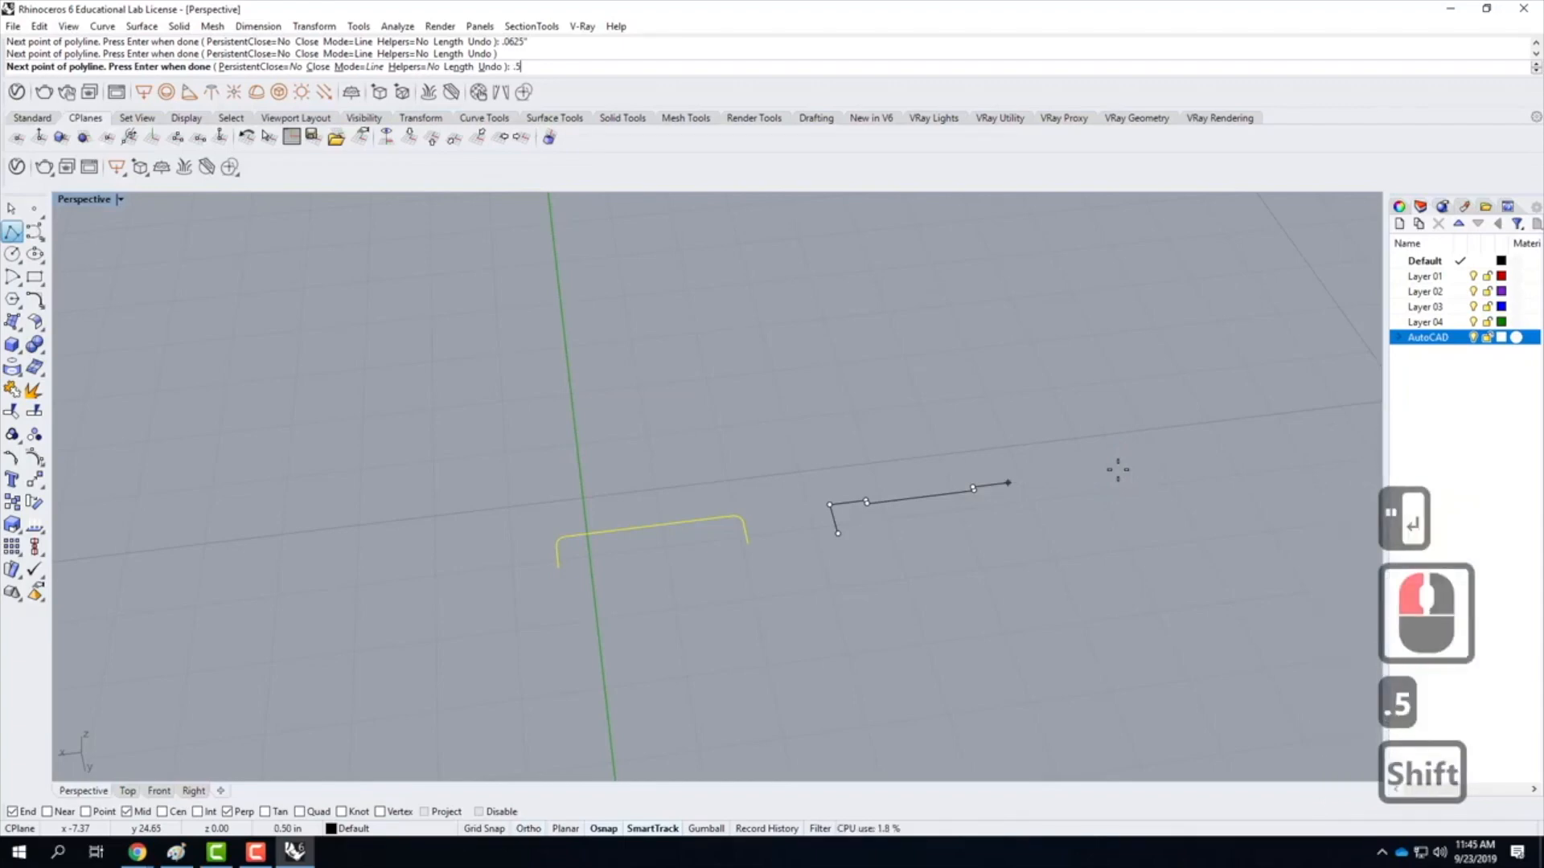
text(")
key(Return)
click(1069, 655)
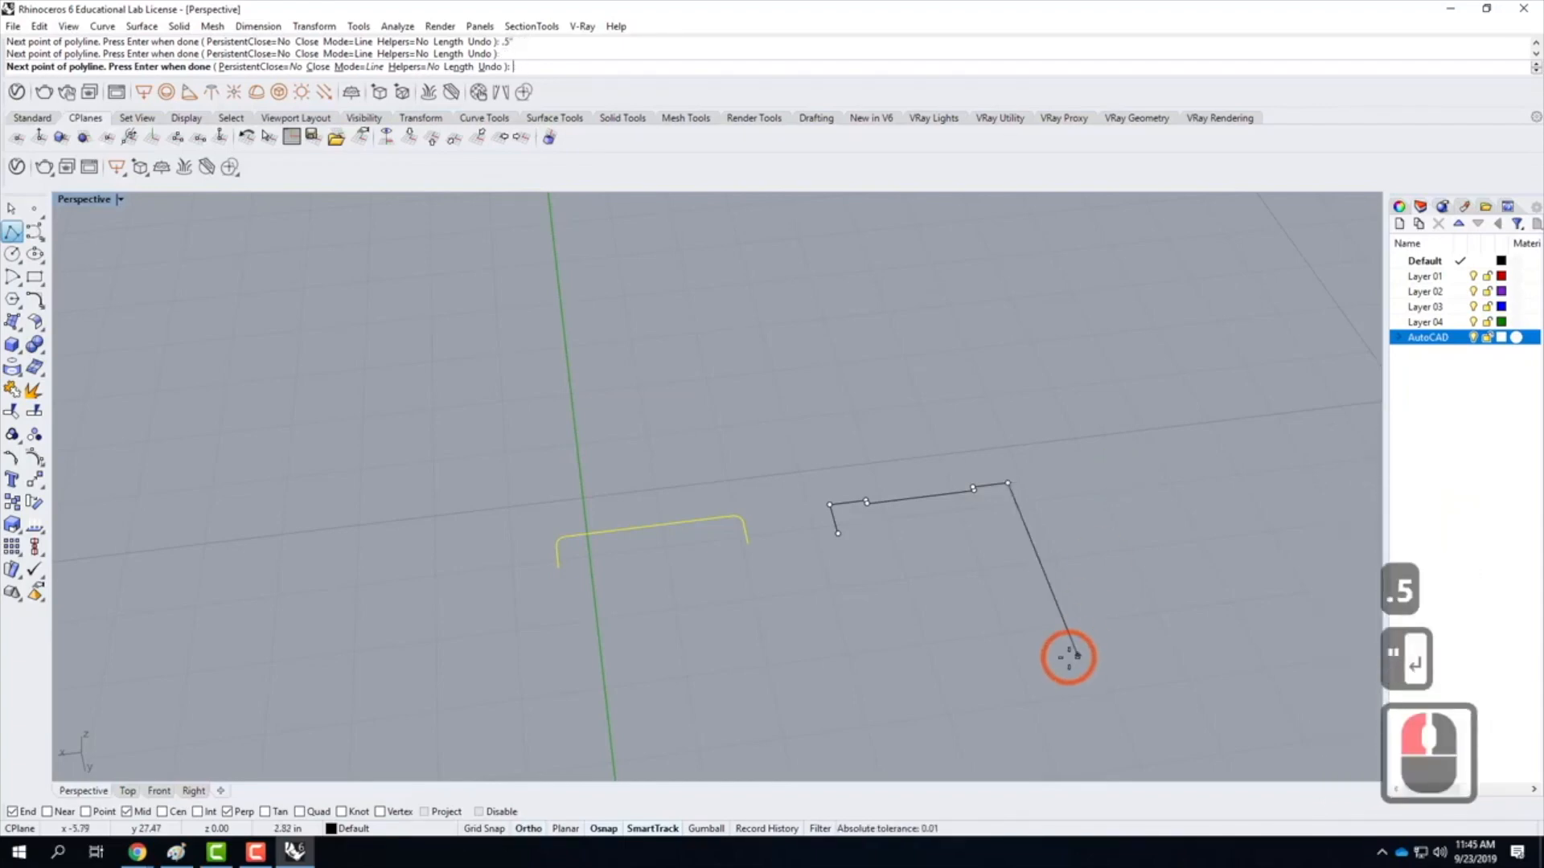
text(.5")
key(Return)
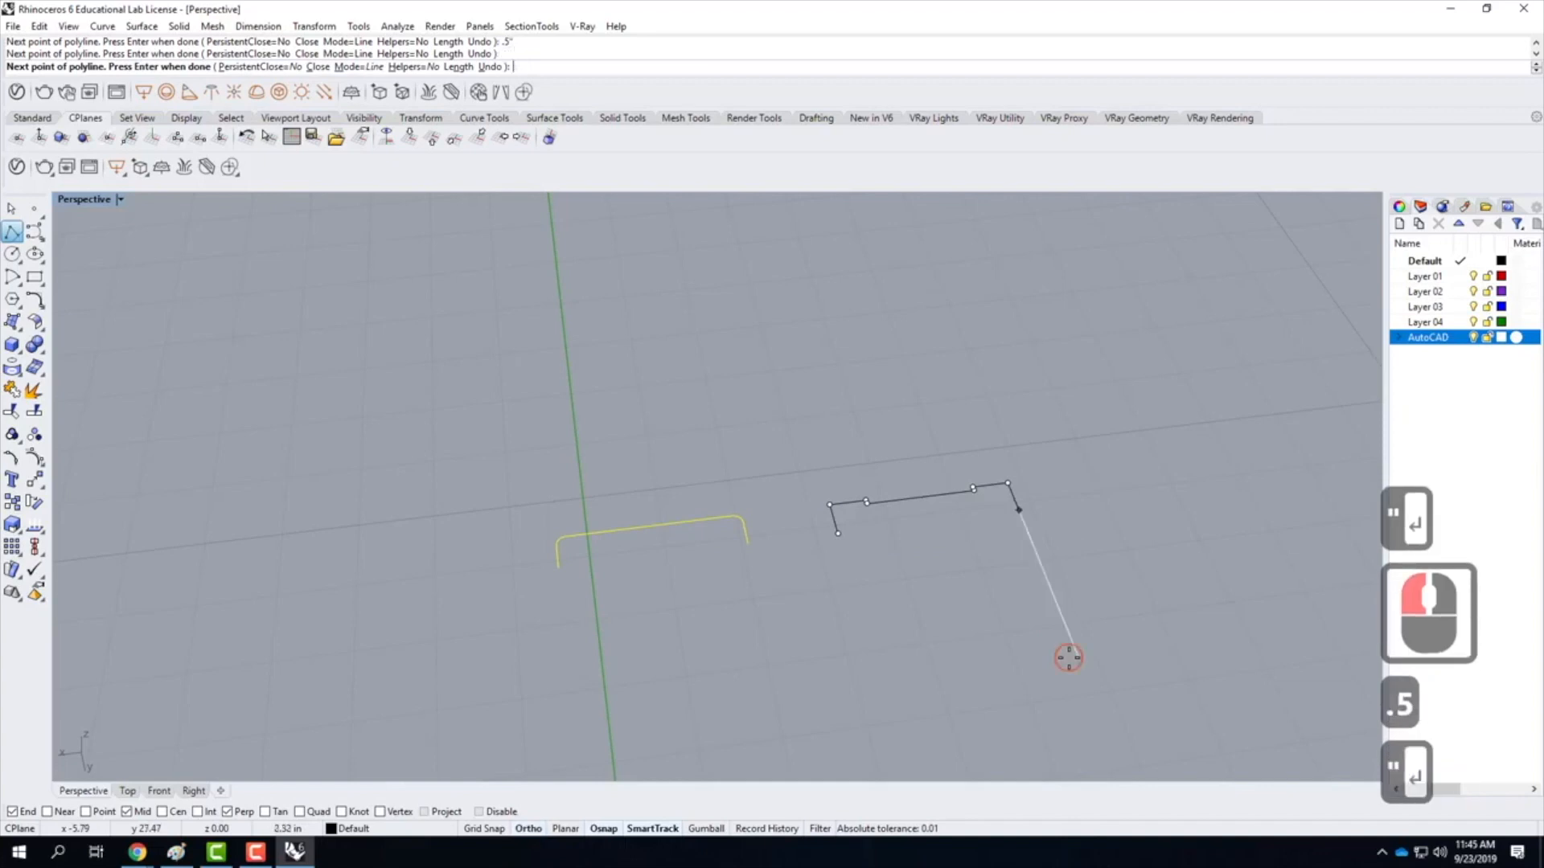
click(1065, 644)
key(Return)
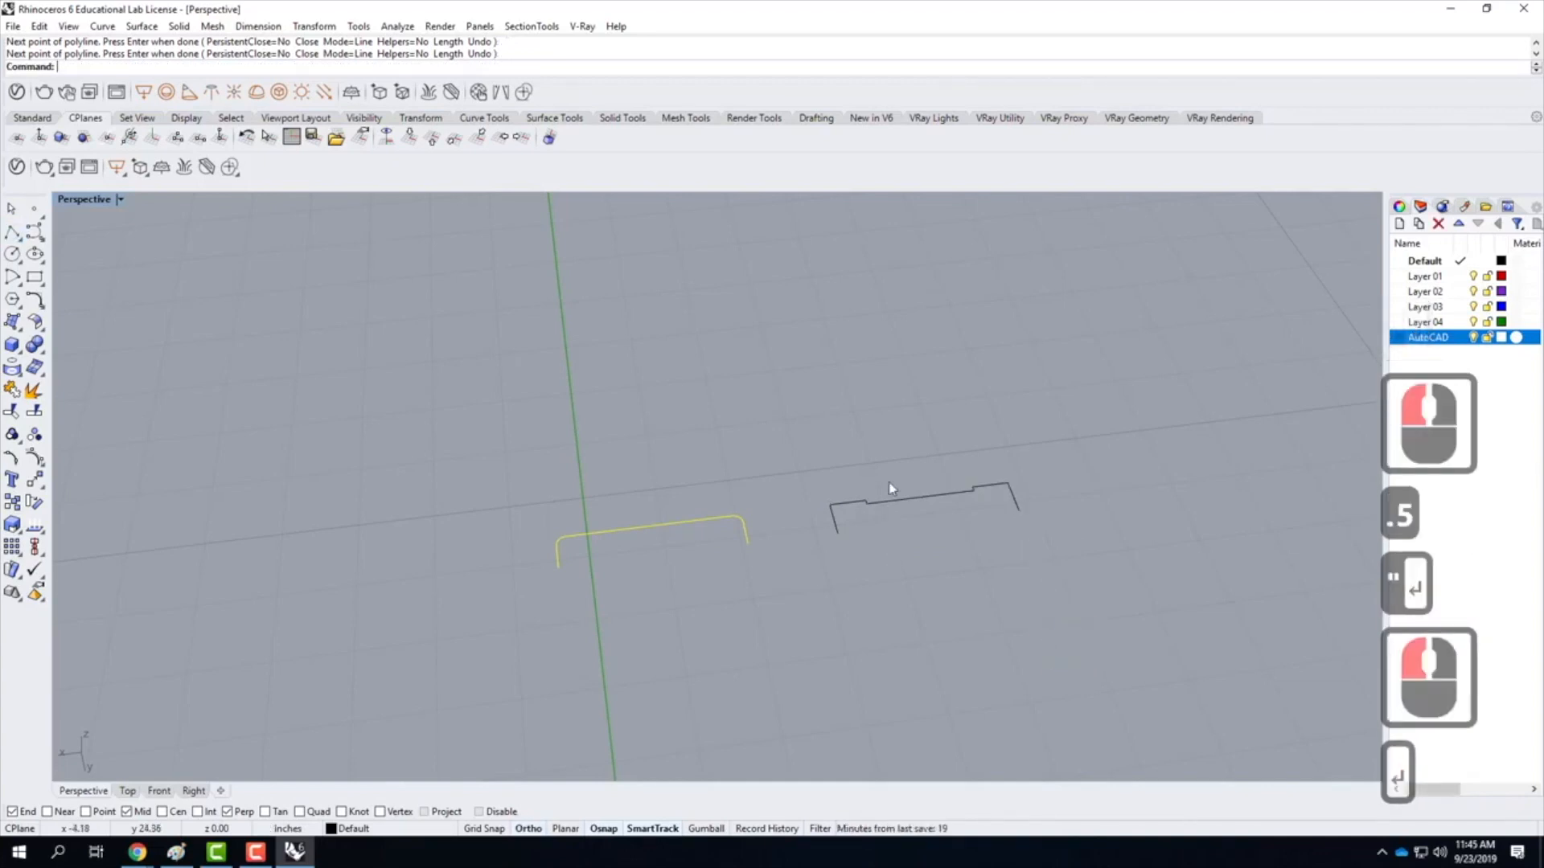
Move the rounded profile curve by its end point onto the lower outer corner of the window frame's inset outline
click(901, 500)
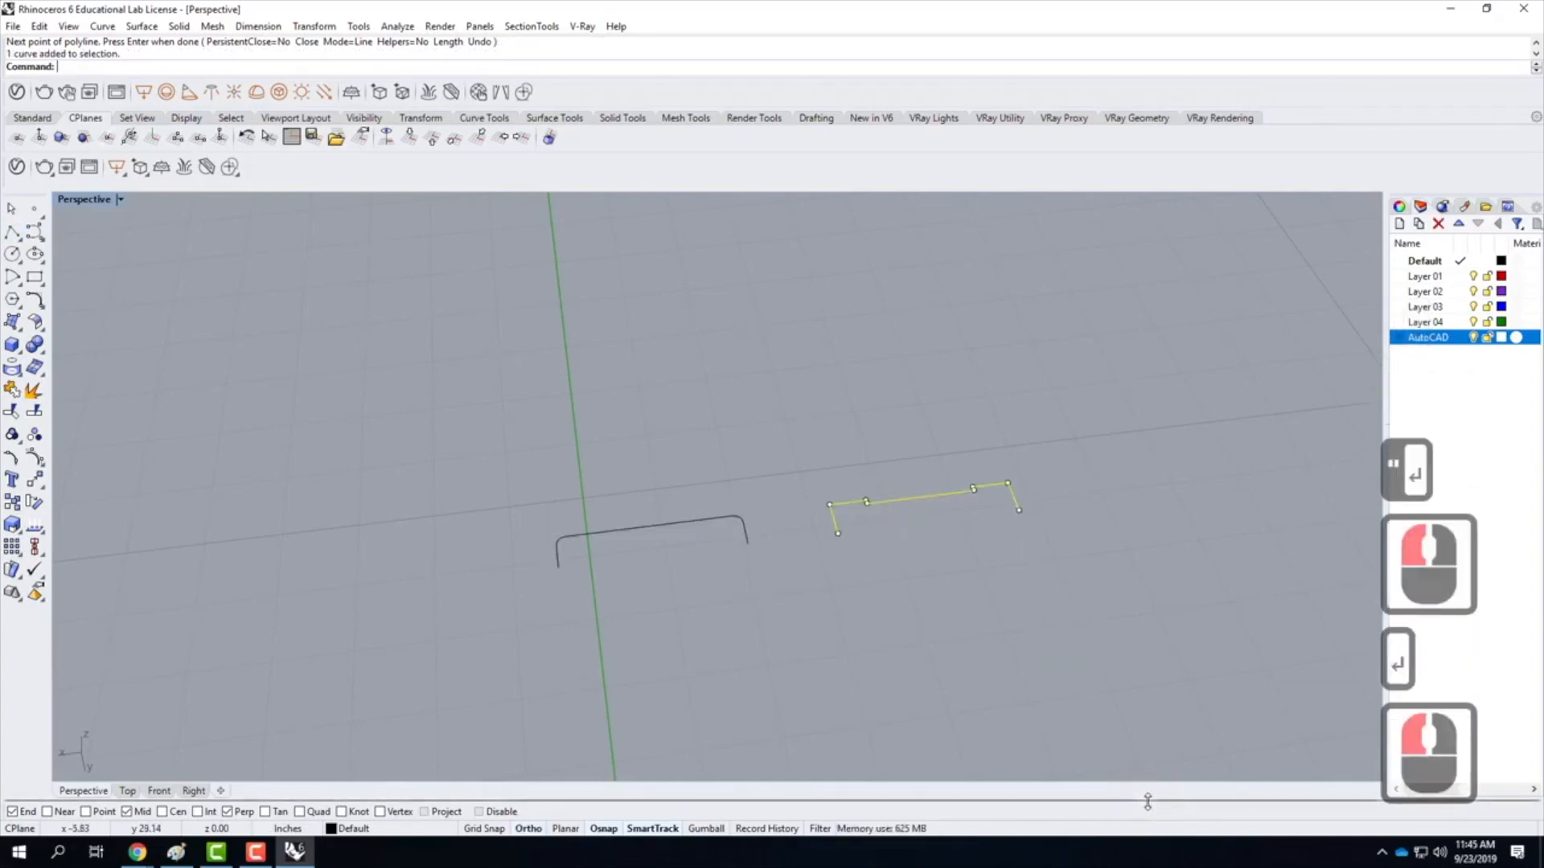
scroll(1089, 605, down, 2)
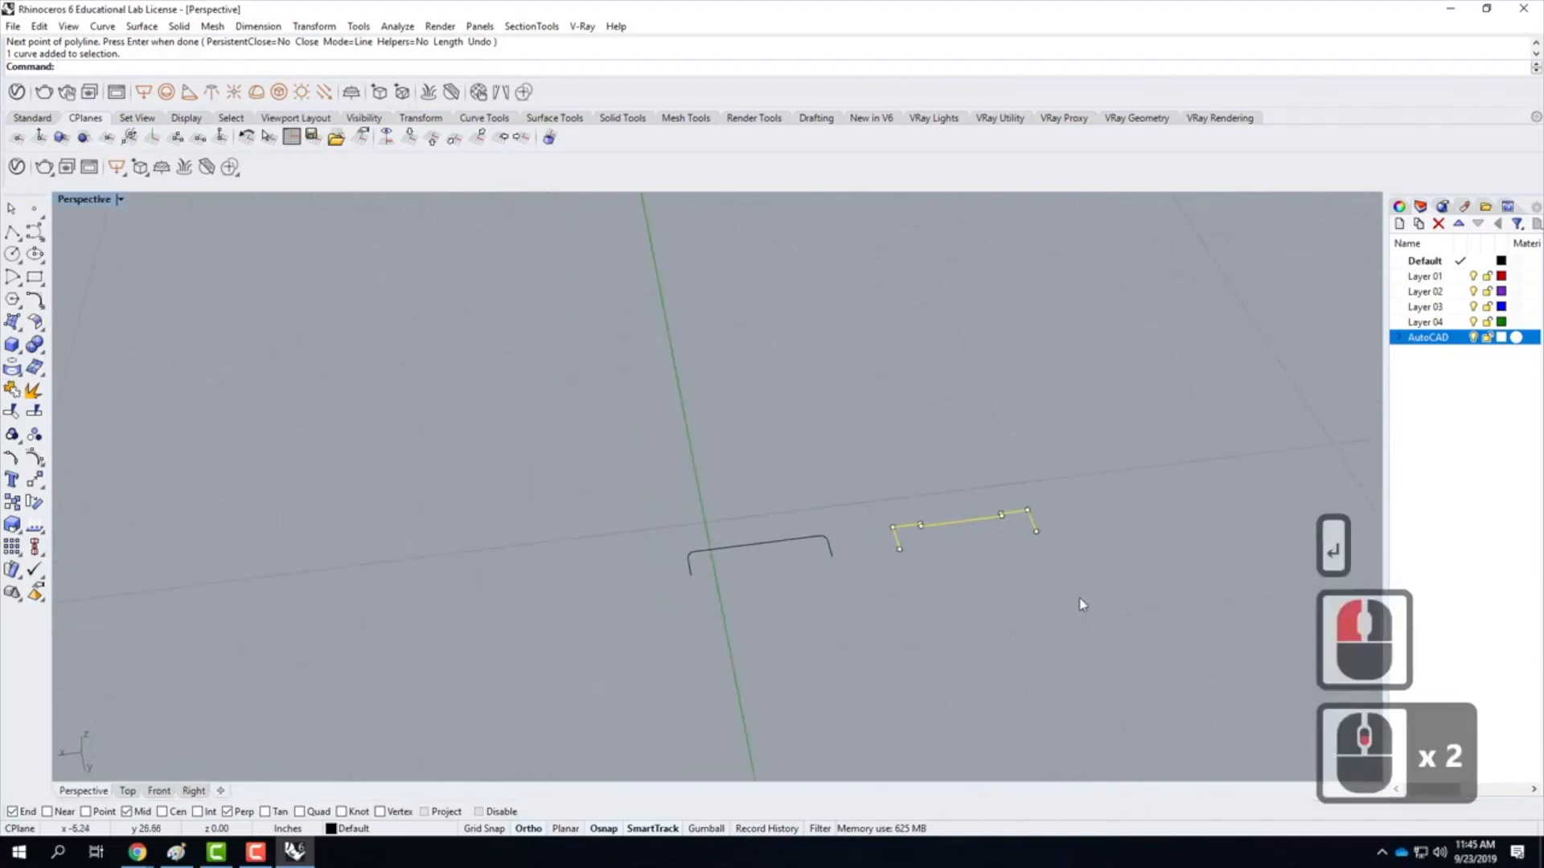
click(762, 545)
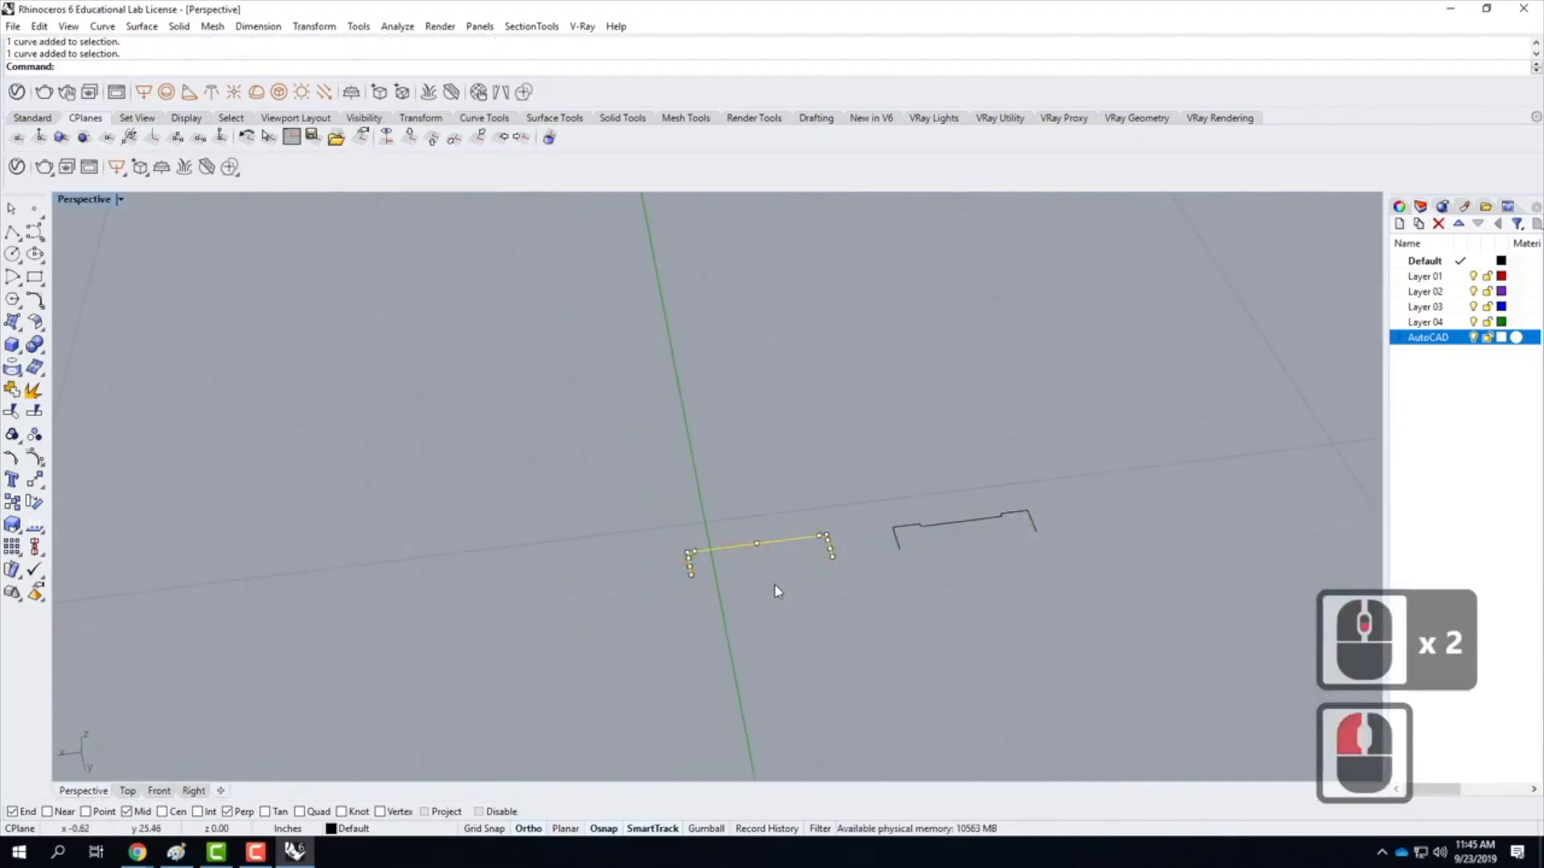
scroll(788, 628, down, 8)
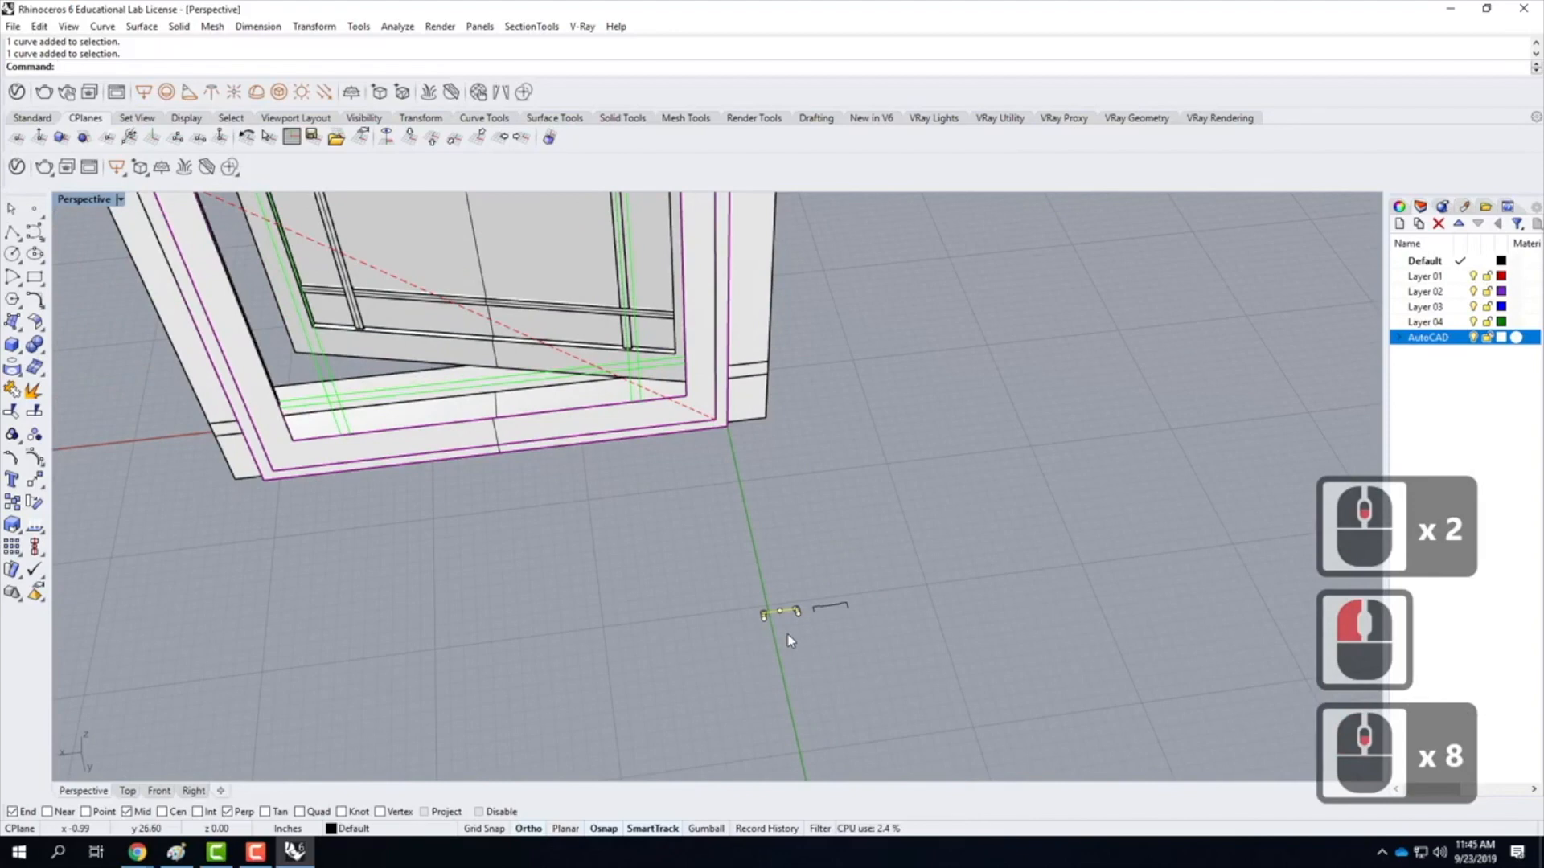
text(move)
key(Return)
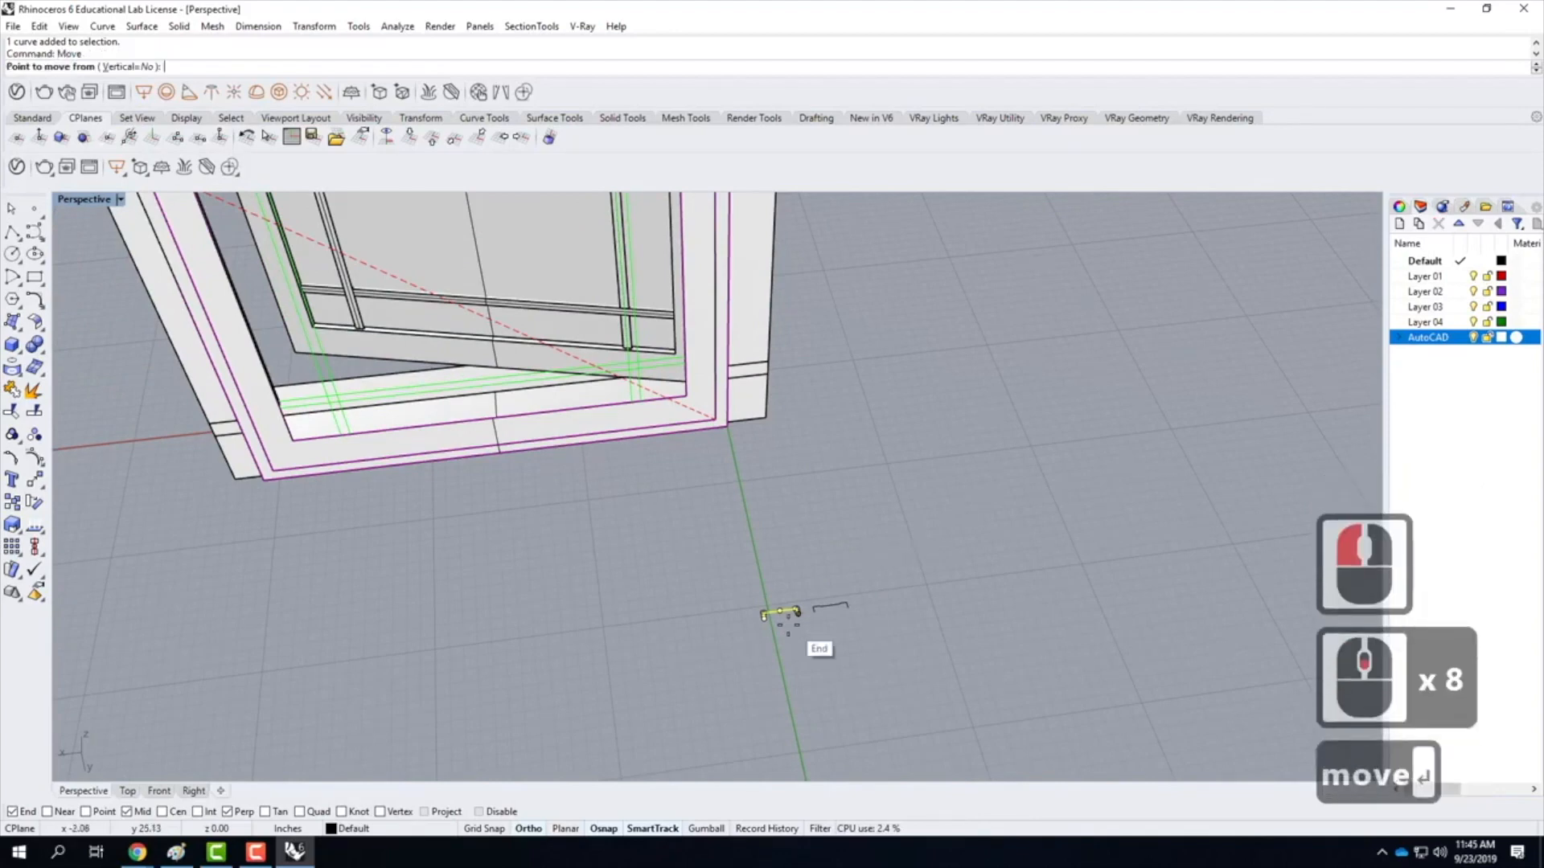
scroll(788, 623, up, 5)
click(809, 590)
scroll(913, 648, down, 4)
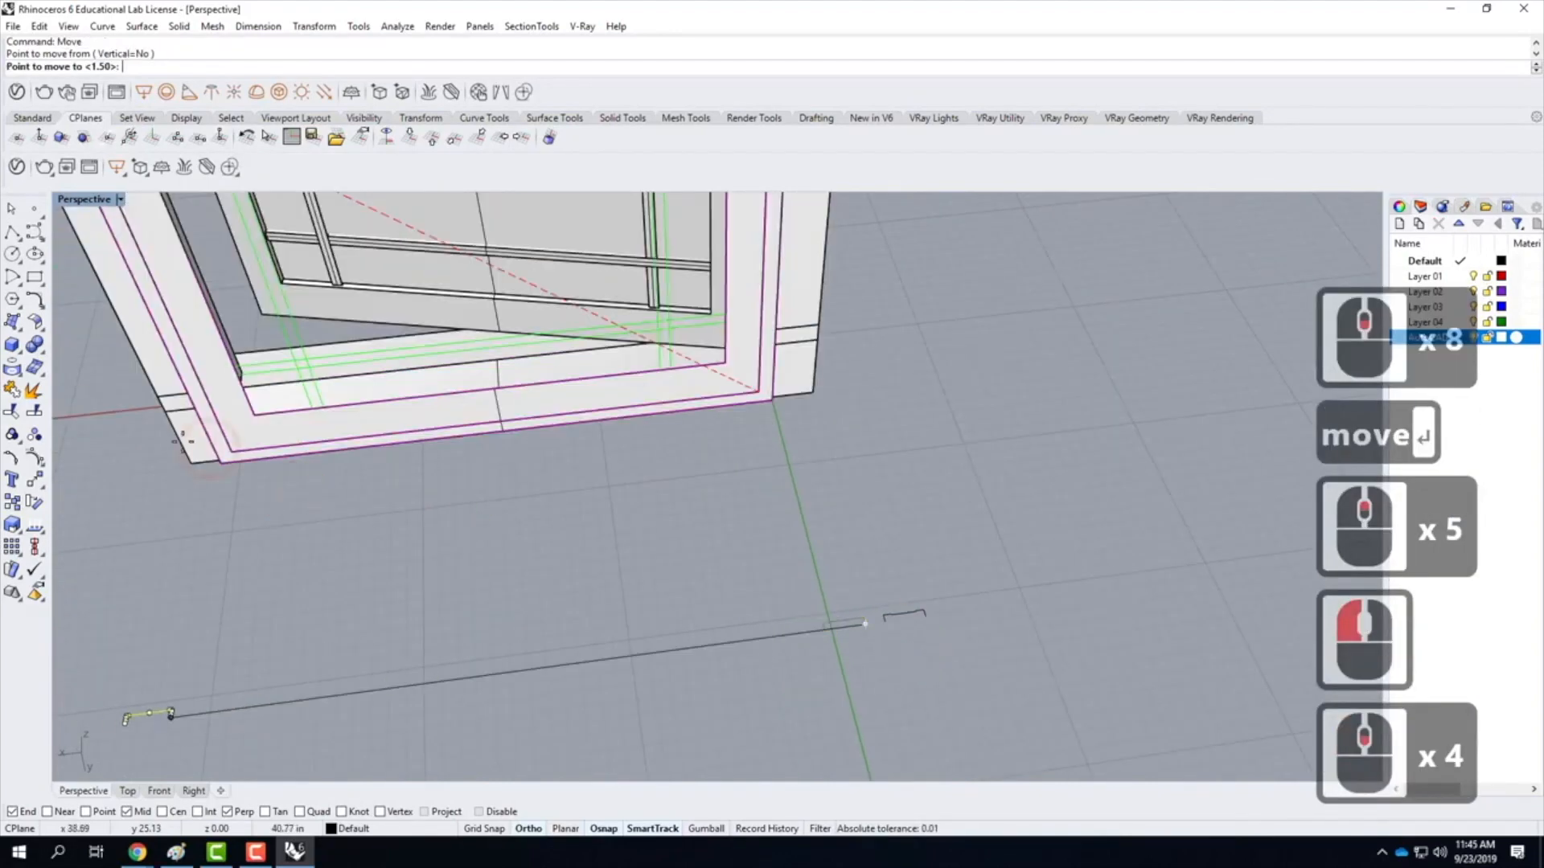
click(216, 458)
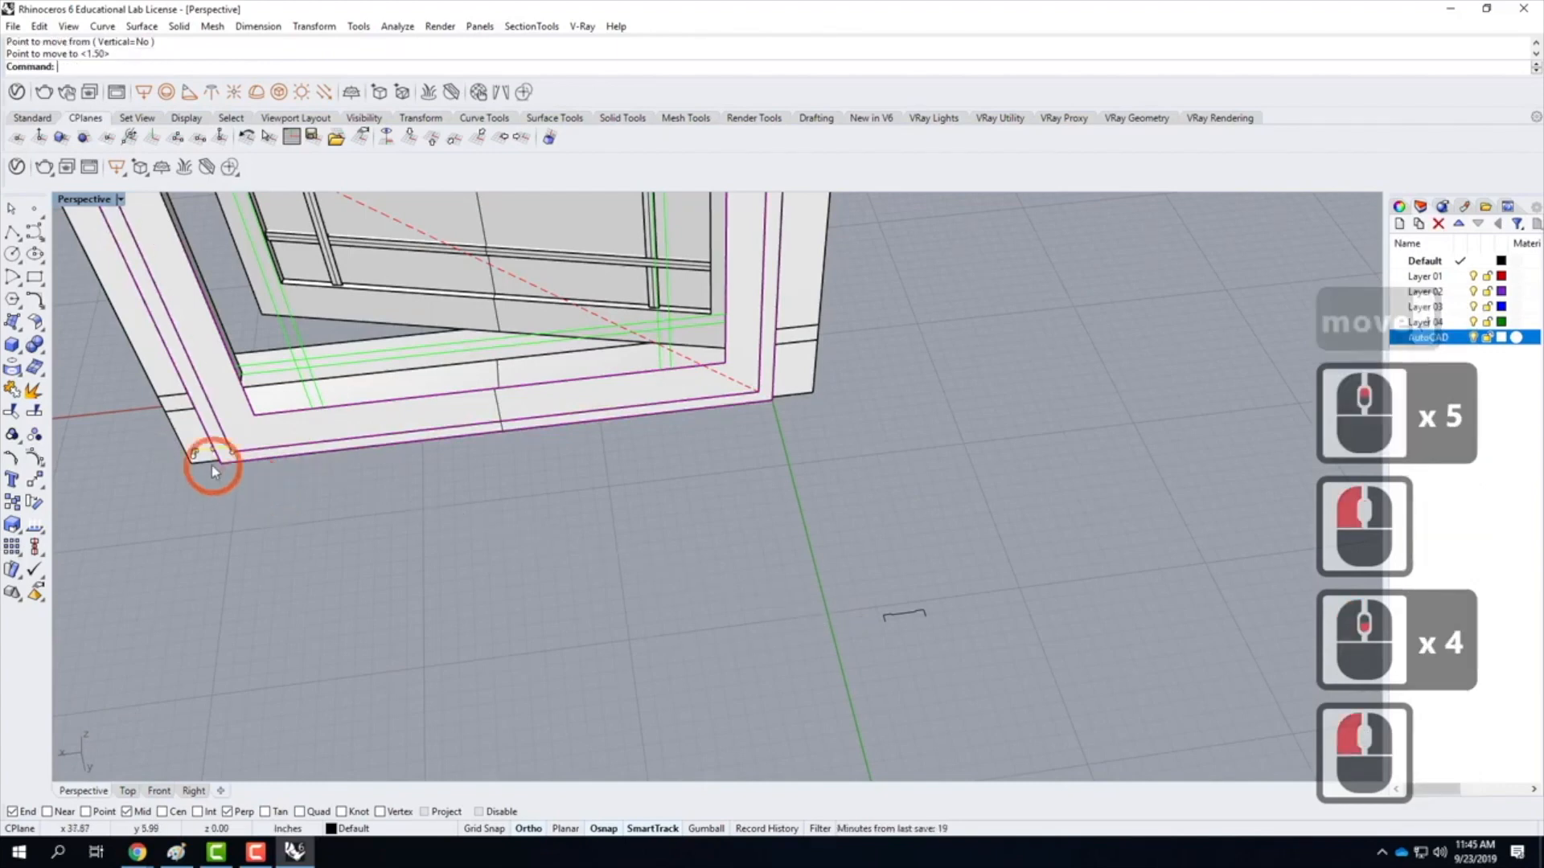
Flip the rounded profile 180 degrees with Rotate3D about the axis running between its two end points
scroll(265, 464, up, 8)
scroll(273, 461, up, 1)
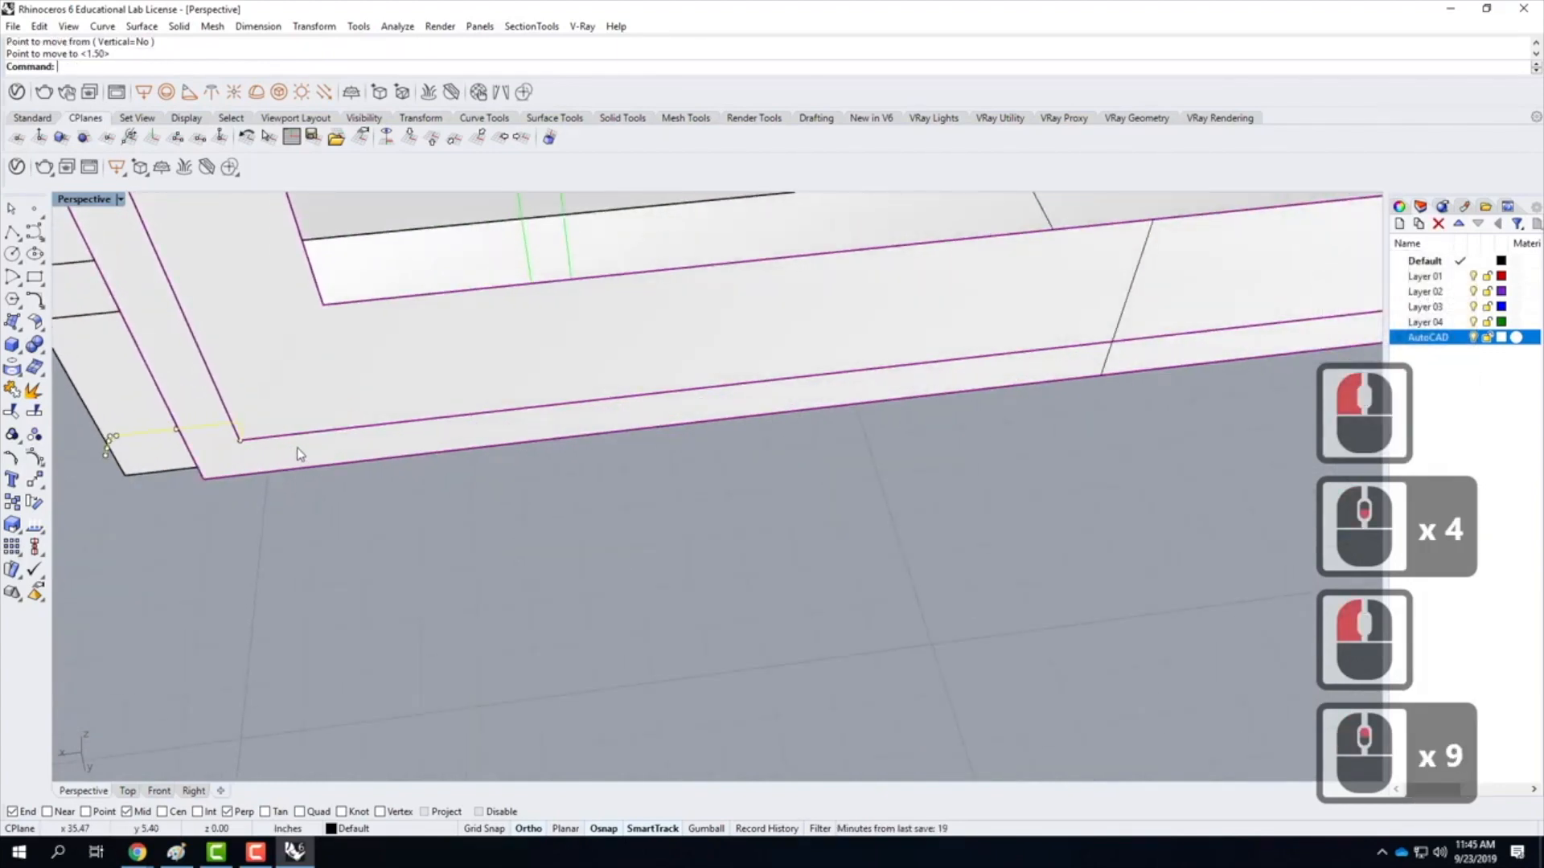
text(rotate3d)
key(Return)
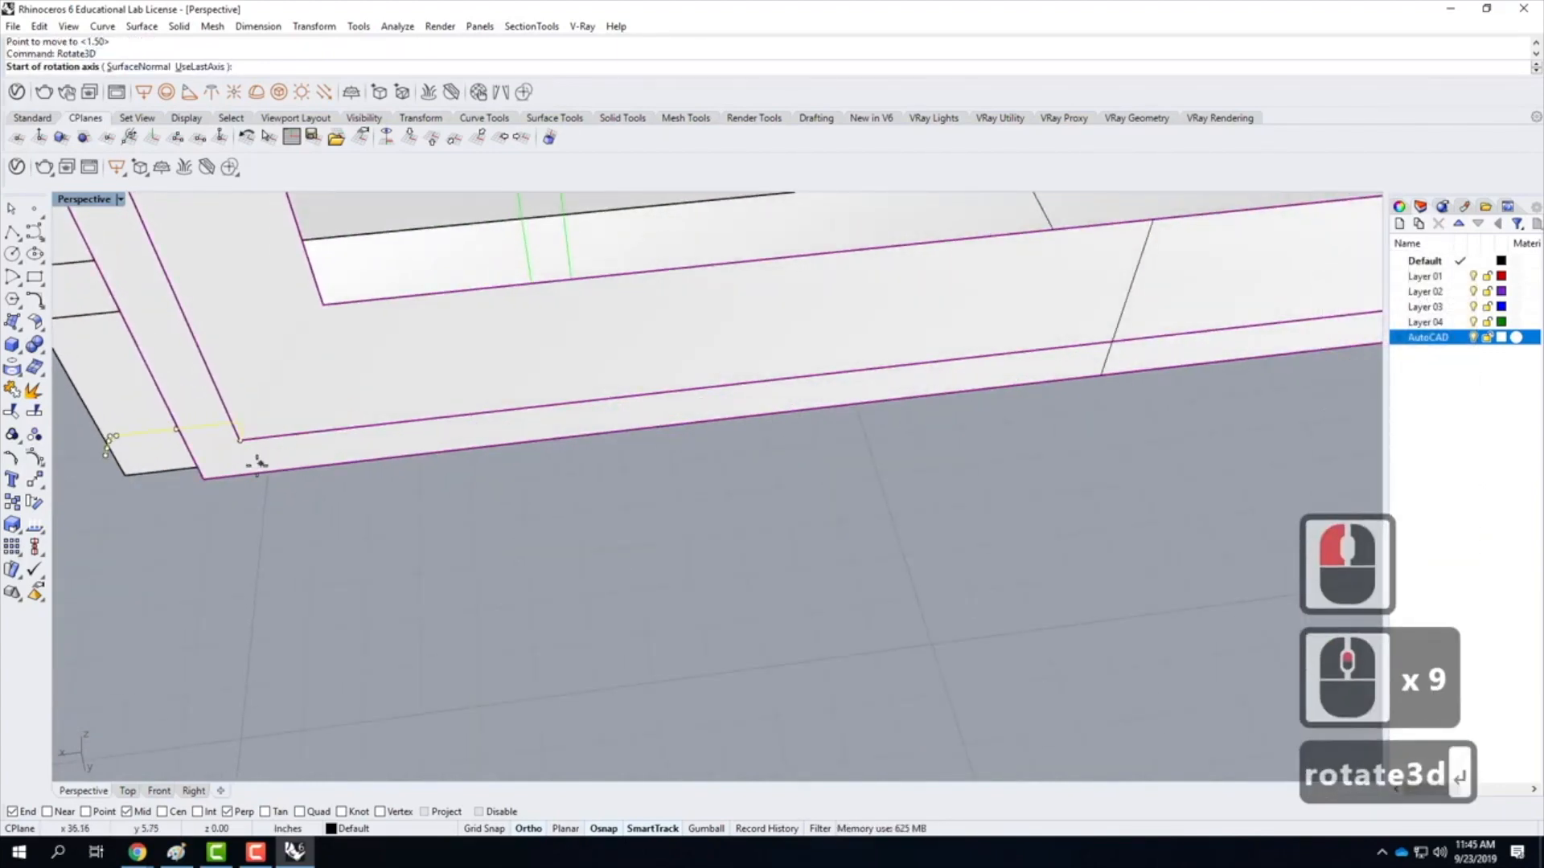
click(240, 442)
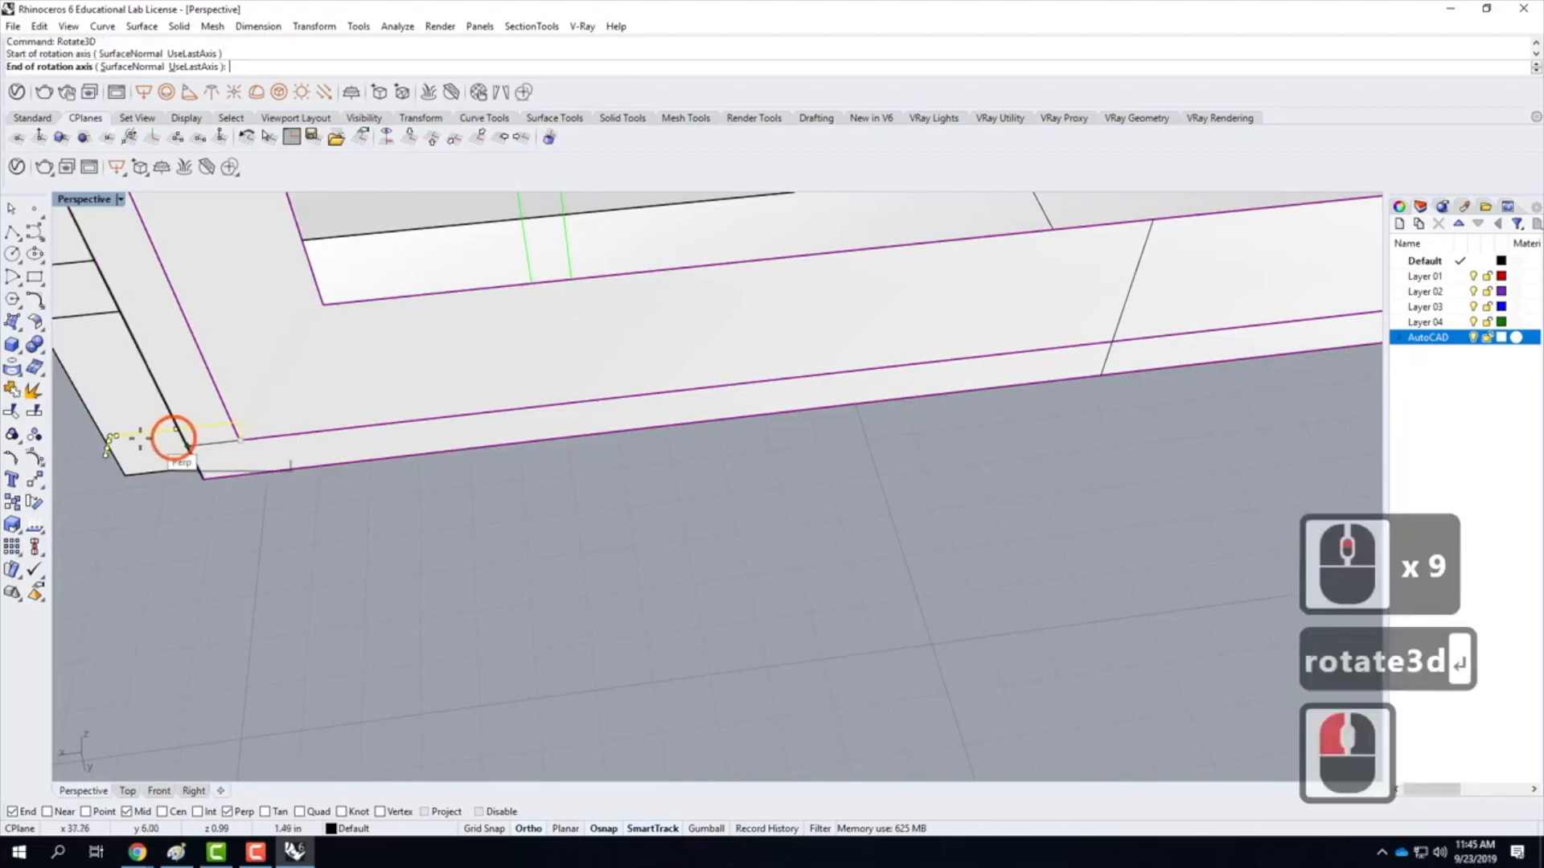
click(110, 440)
click(114, 417)
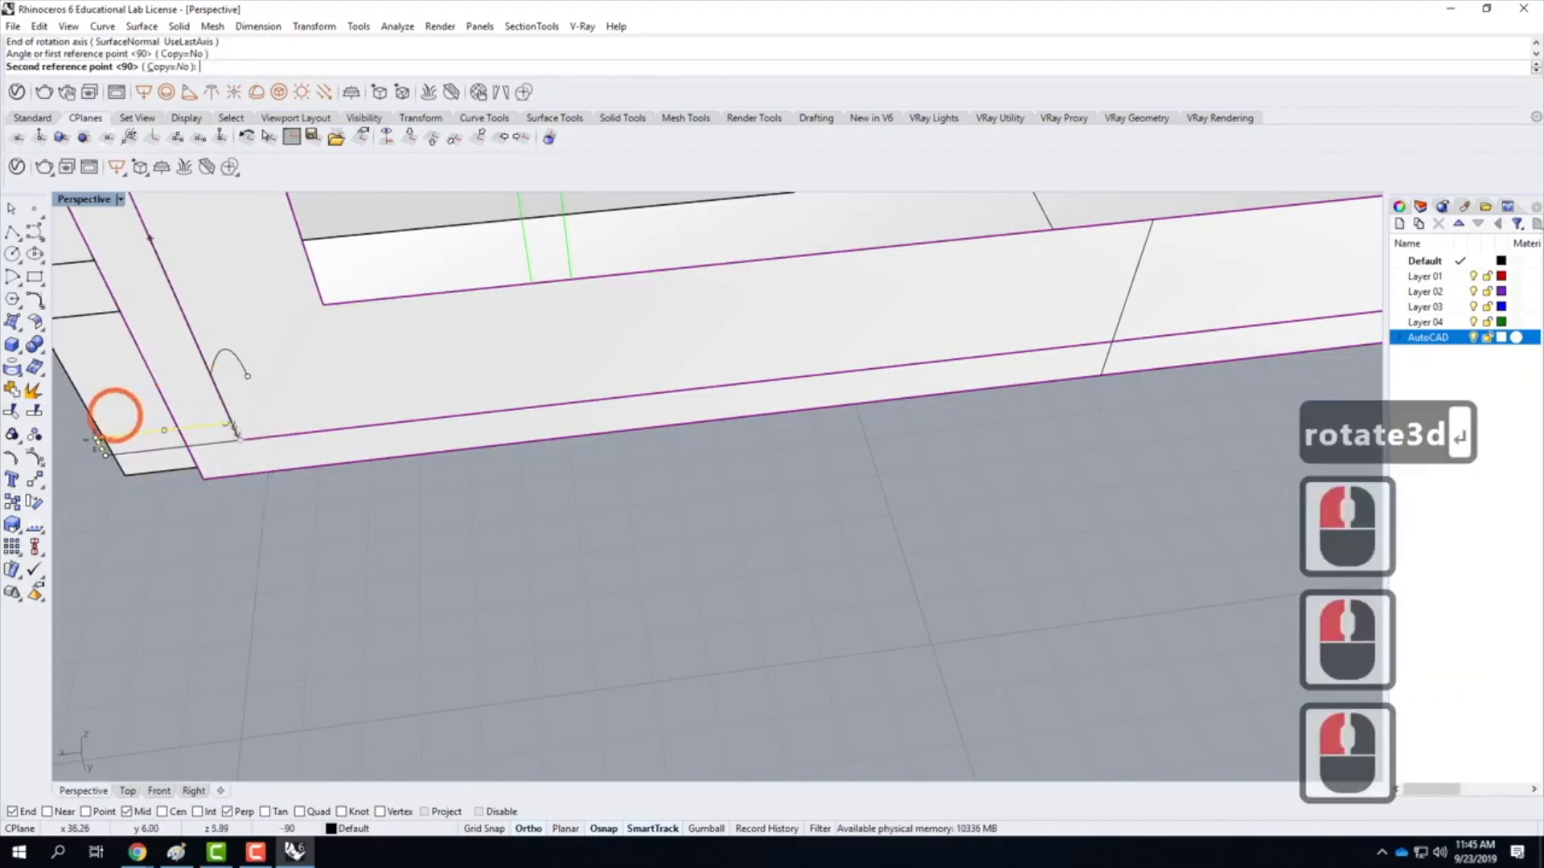
click(88, 553)
Examine how the end of the flipped rounded profile meets the corner of the frame's inset outline
right_drag(172, 552, 529, 439)
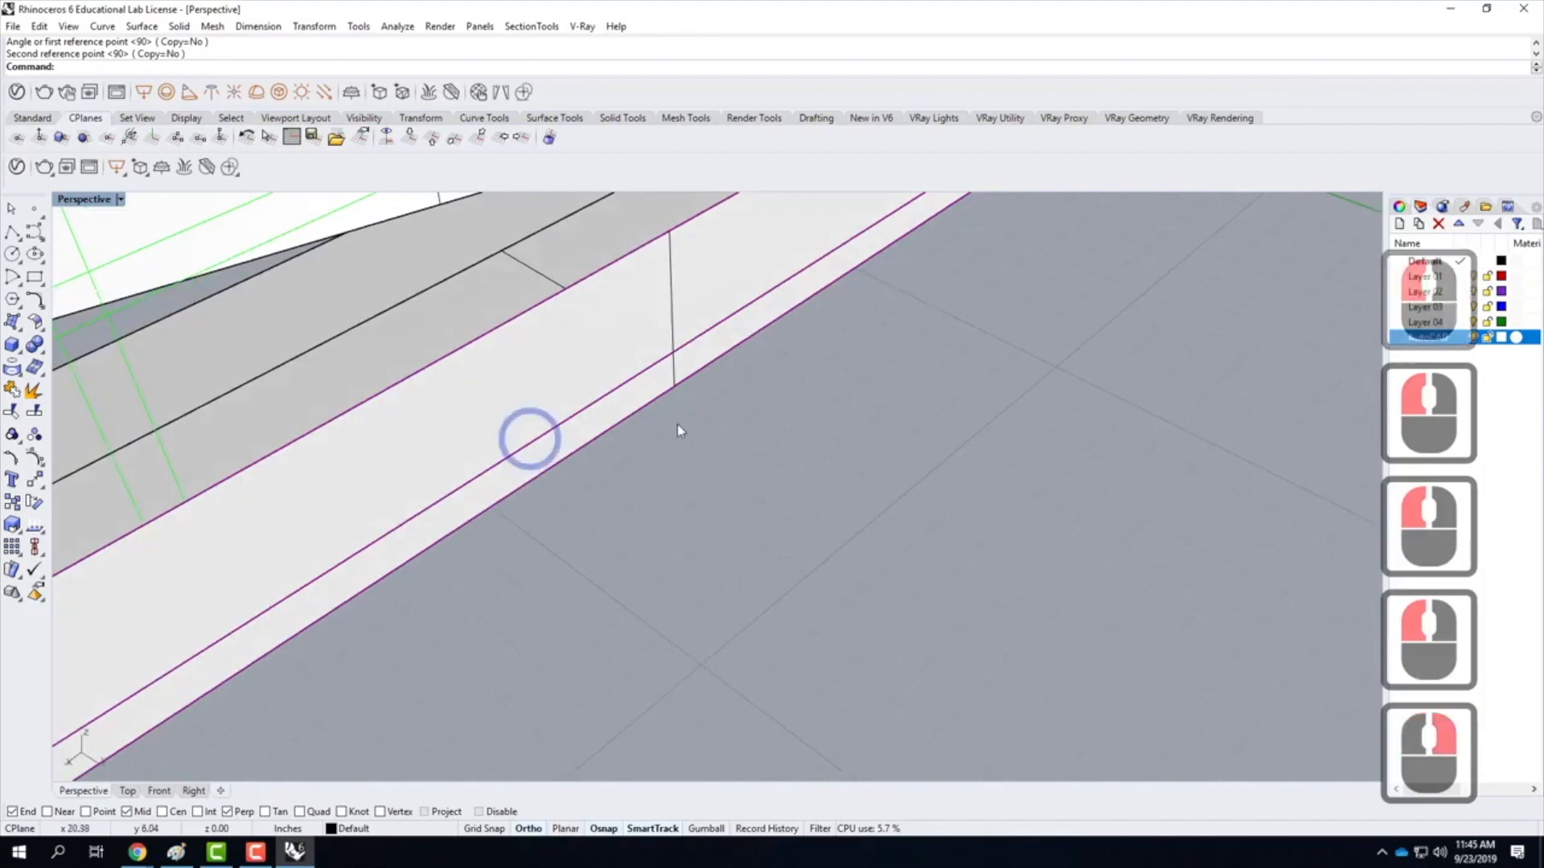
scroll(698, 428, down, 8)
scroll(480, 573, up, 4)
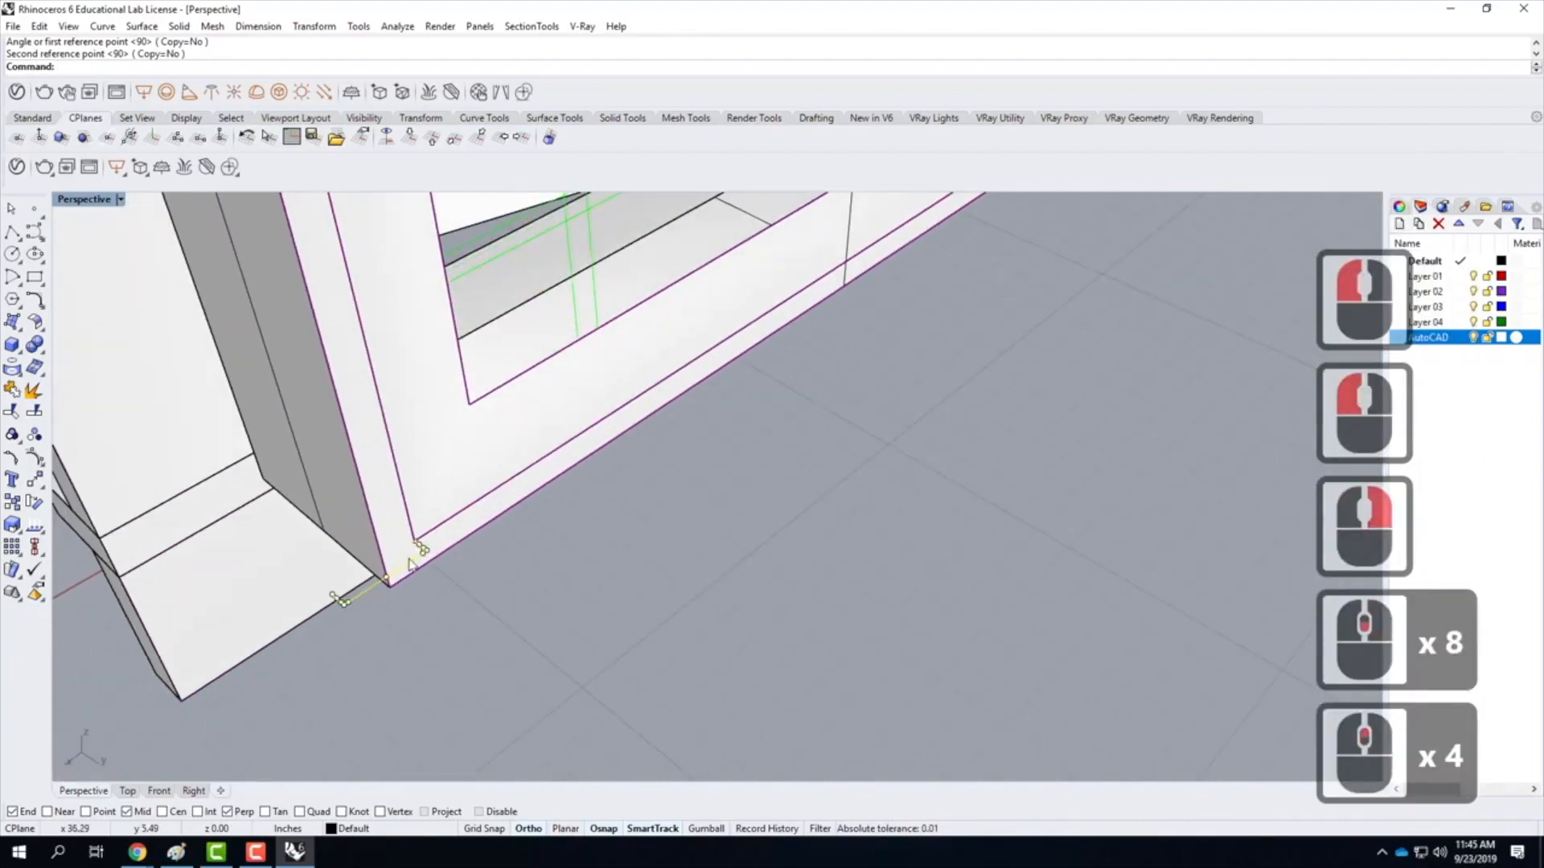
key(Escape)
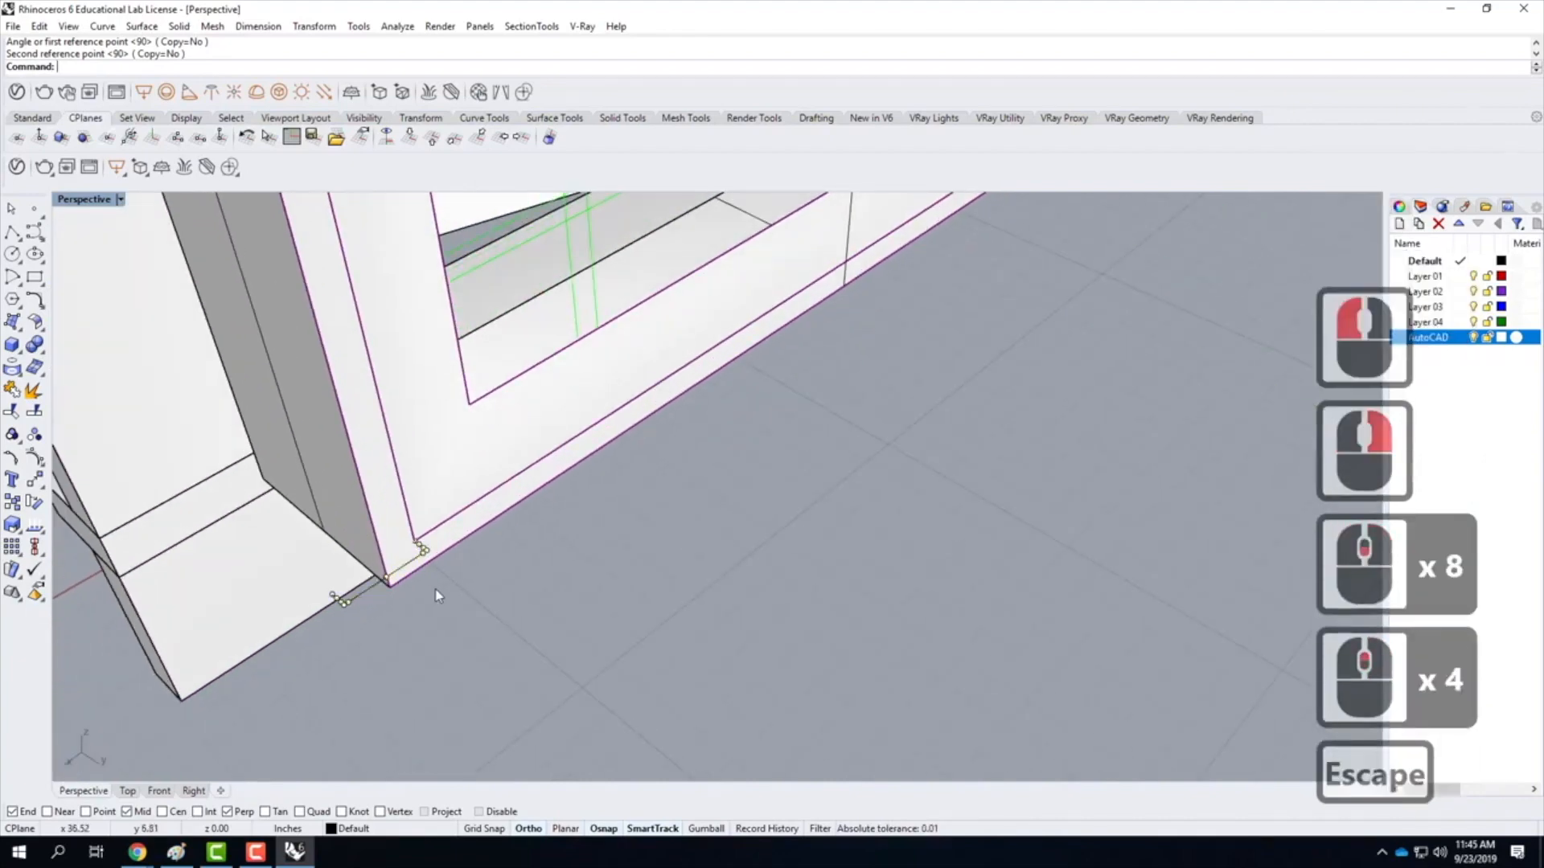
scroll(430, 556, up, 3)
key(Escape)
scroll(432, 556, up, 1)
click(417, 545)
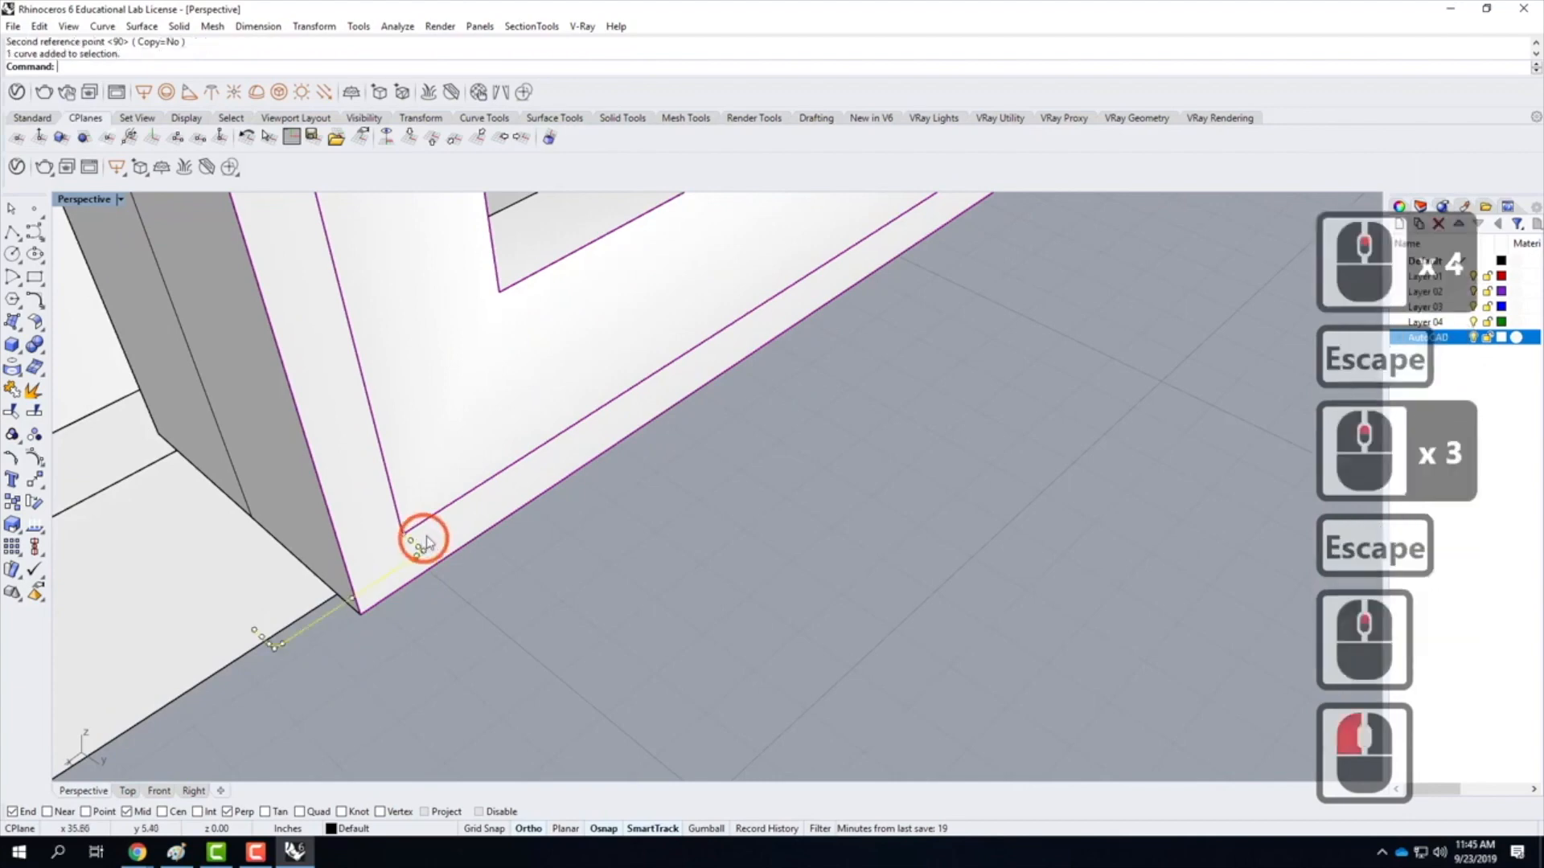
key(Escape)
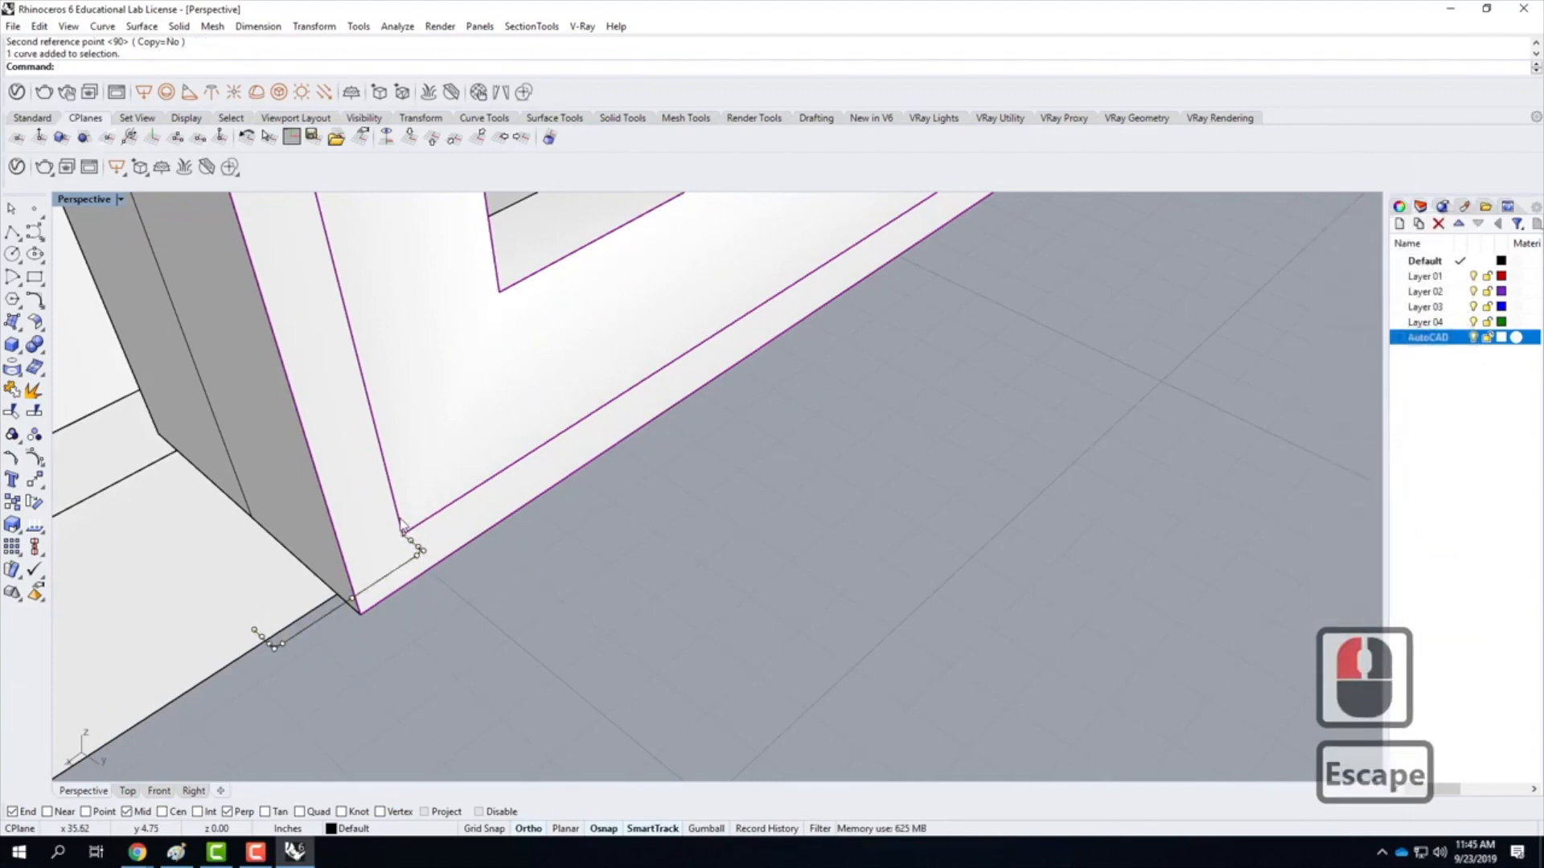
click(410, 599)
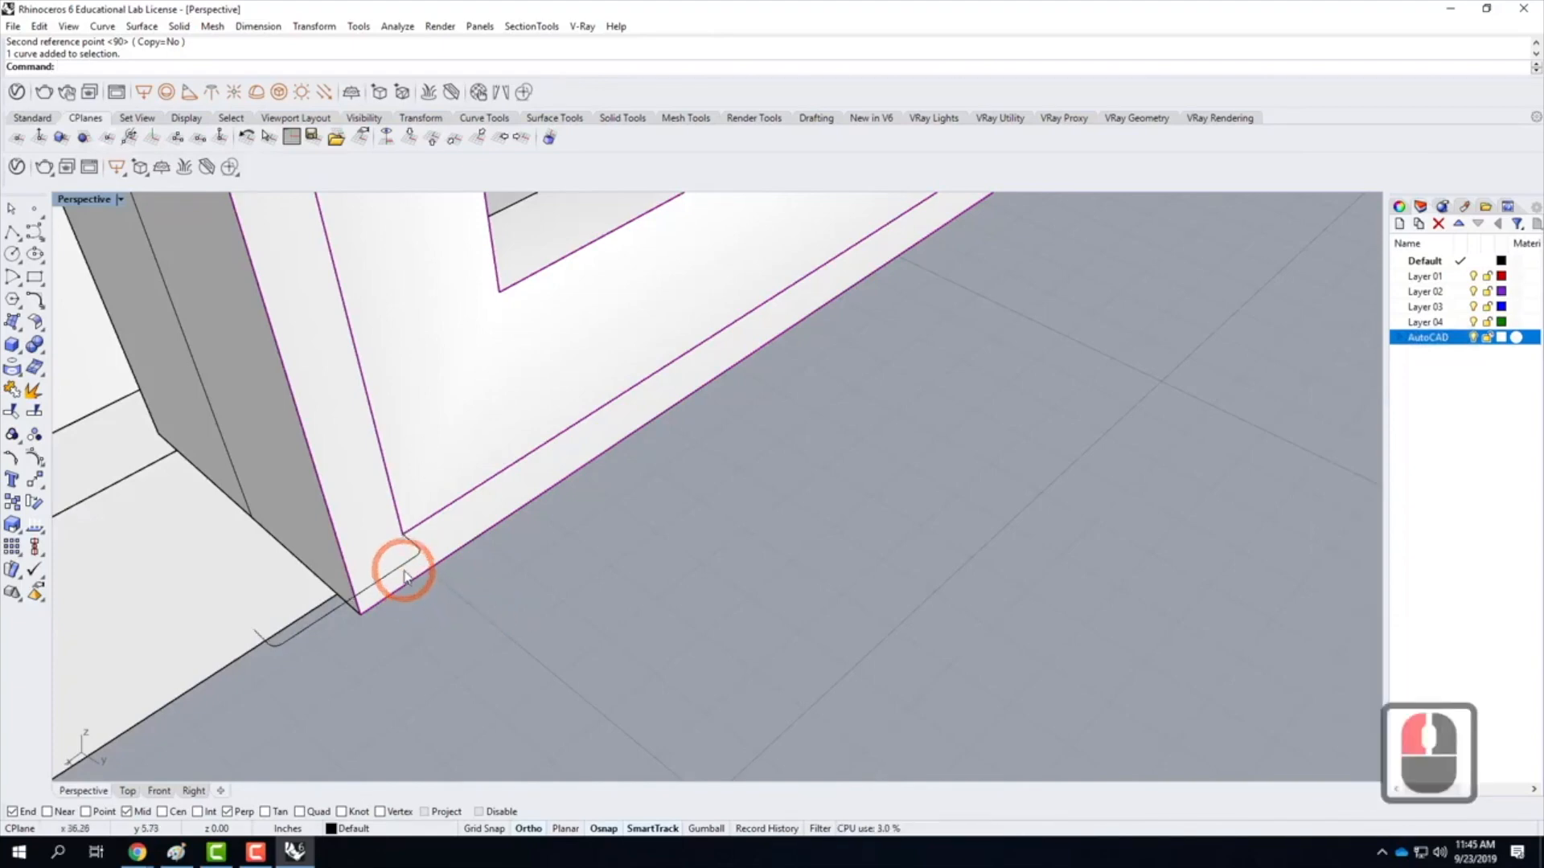
Rotate the rounded profile 45 degrees with Rotate3D about an axis perpendicular to the frame face at the corner
click(443, 549)
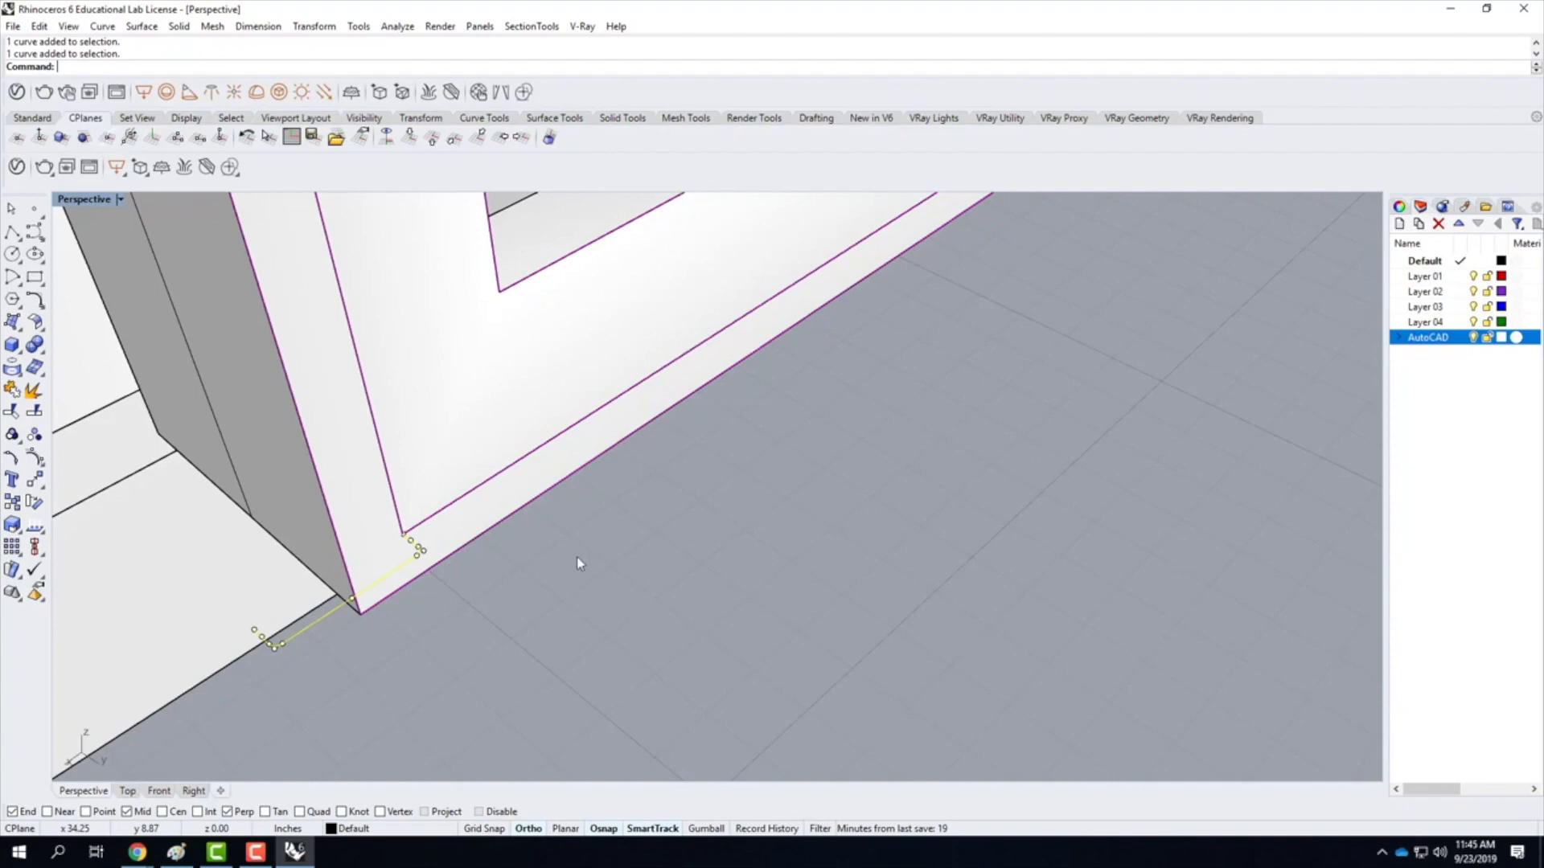
text(rto)
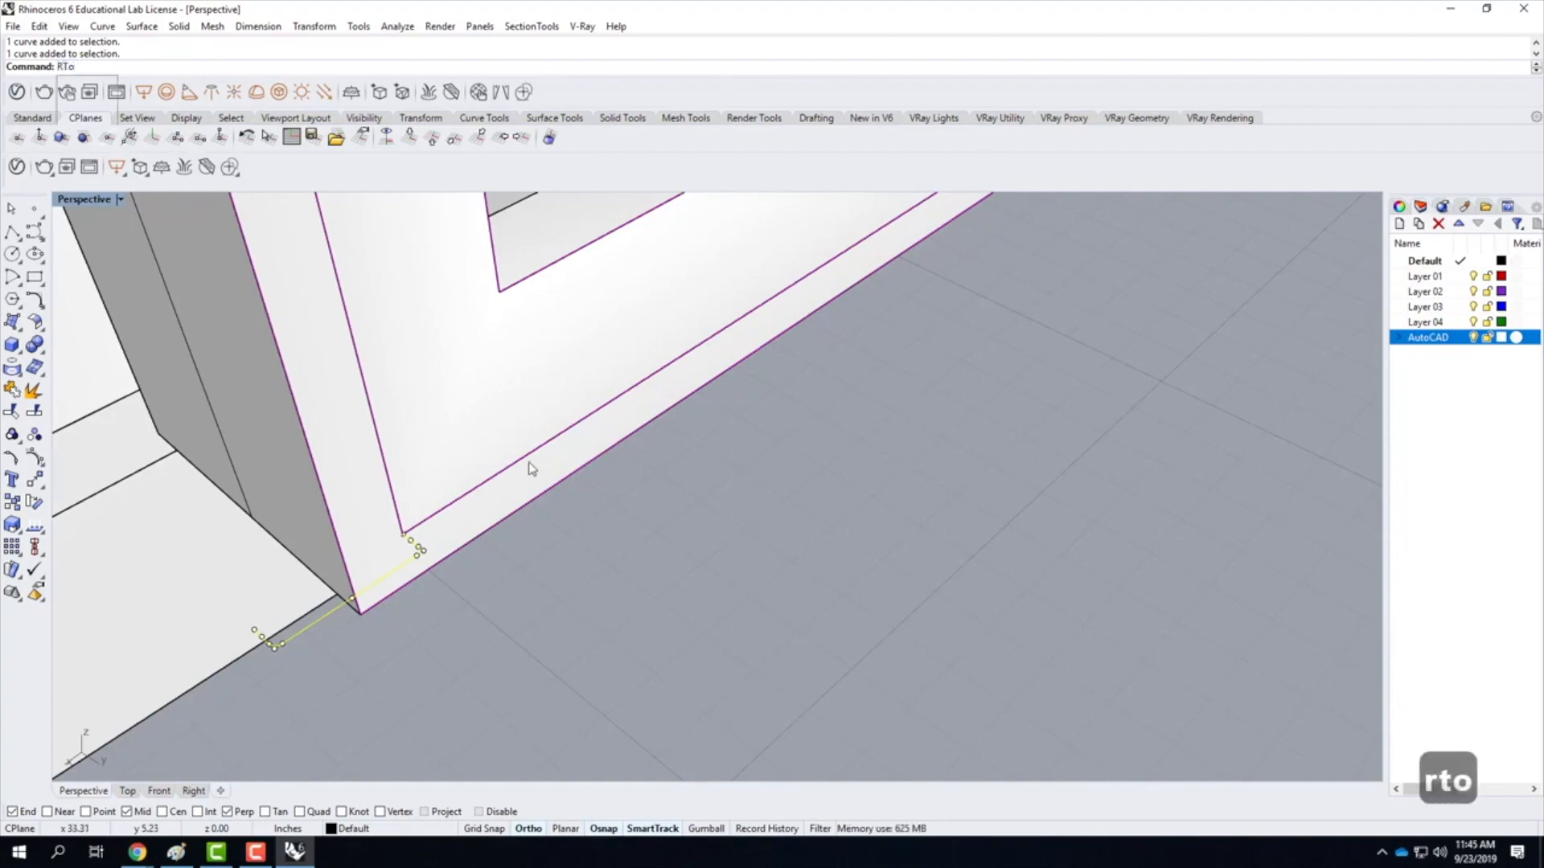
key(BackSpace)
key(BackSpace)
key(BackSpace)
text(rotat)
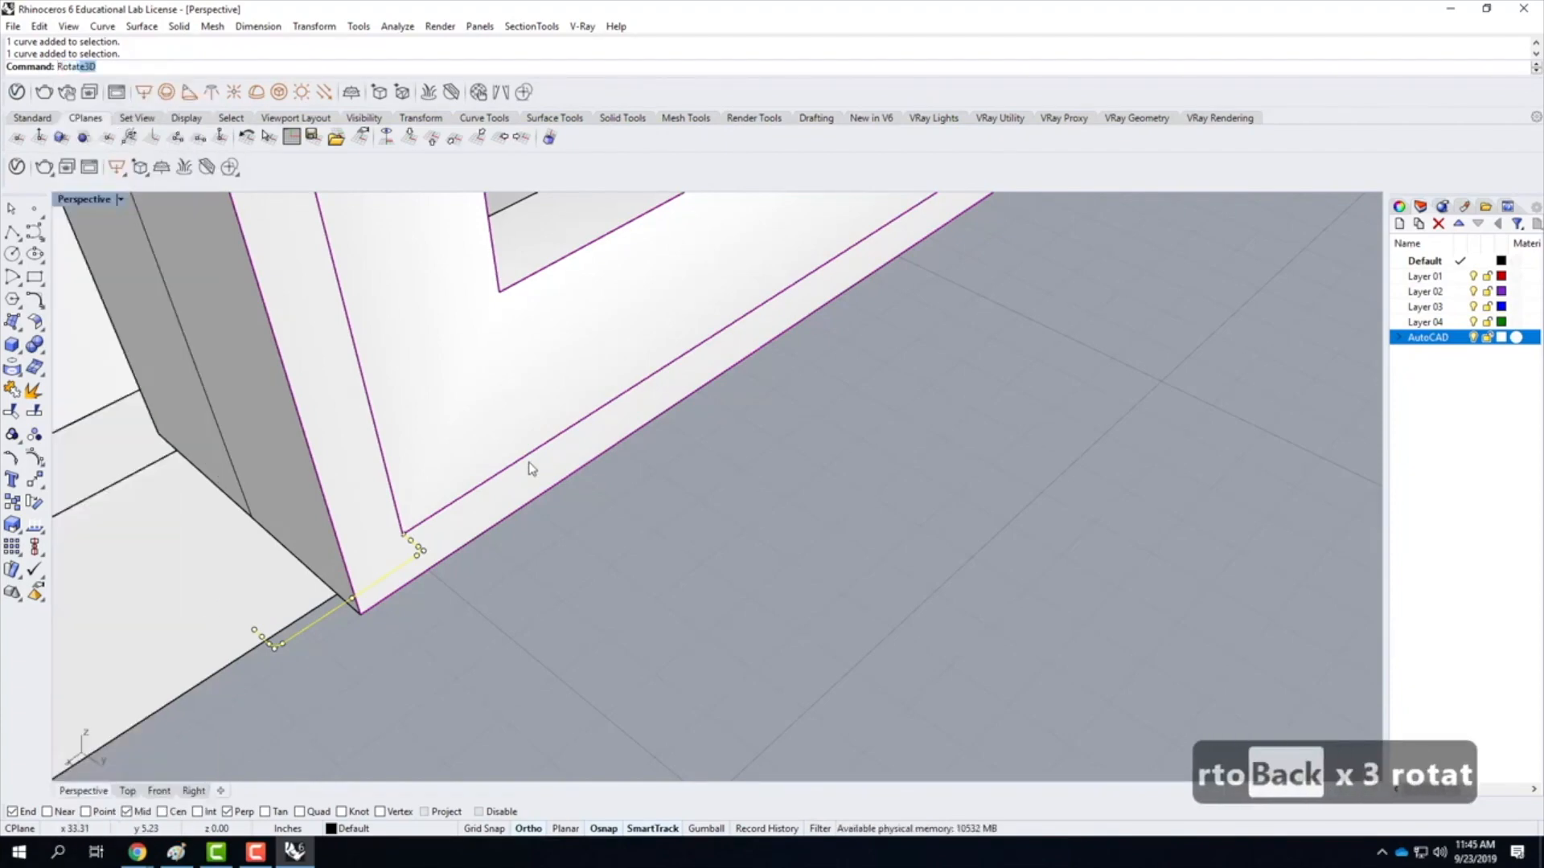
key(Return)
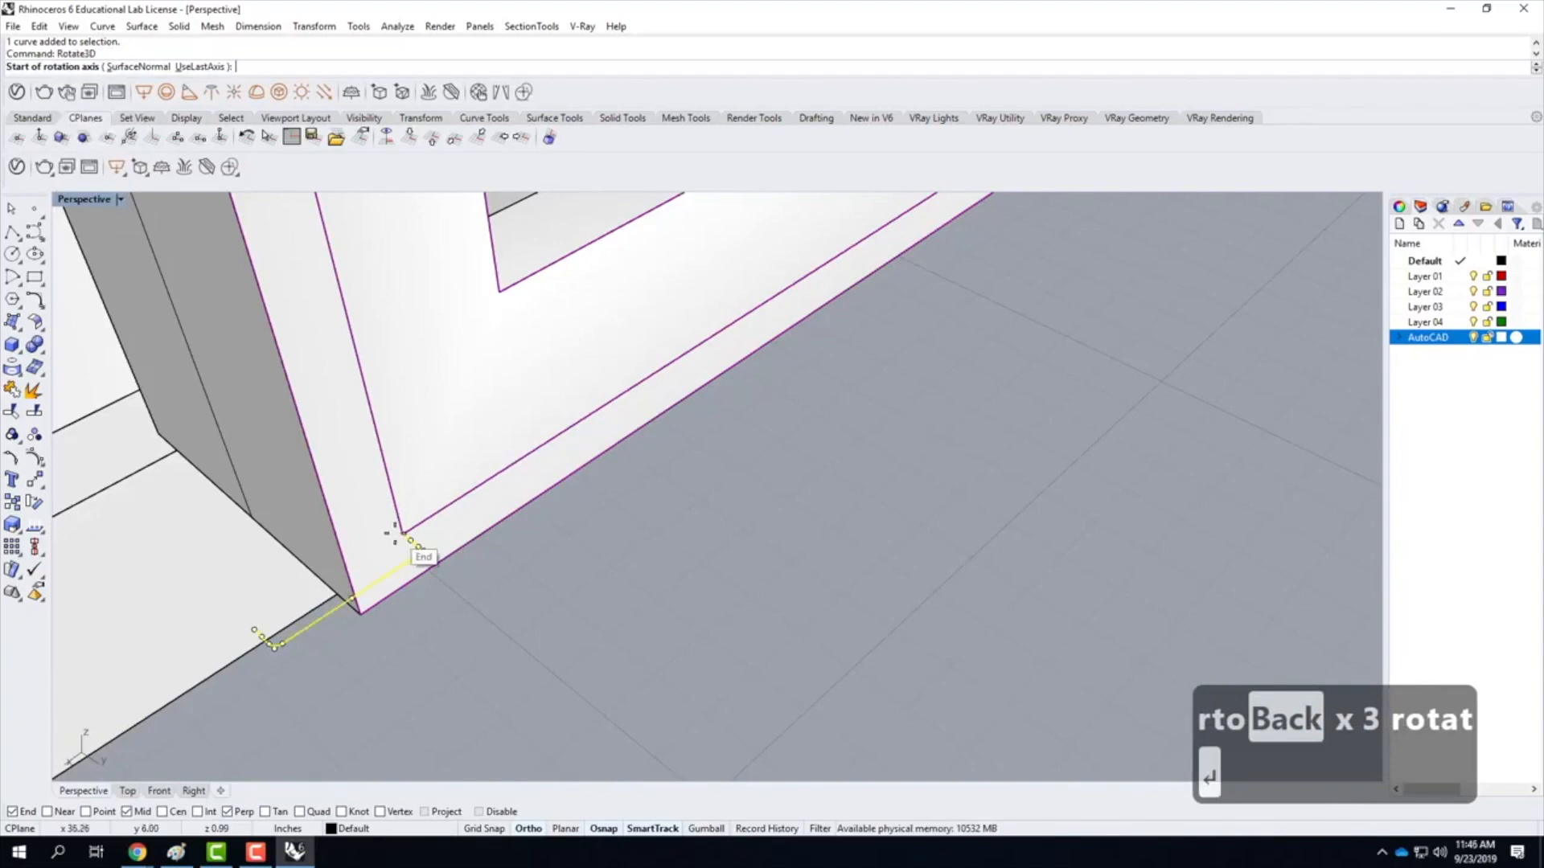
click(410, 540)
click(524, 633)
click(557, 435)
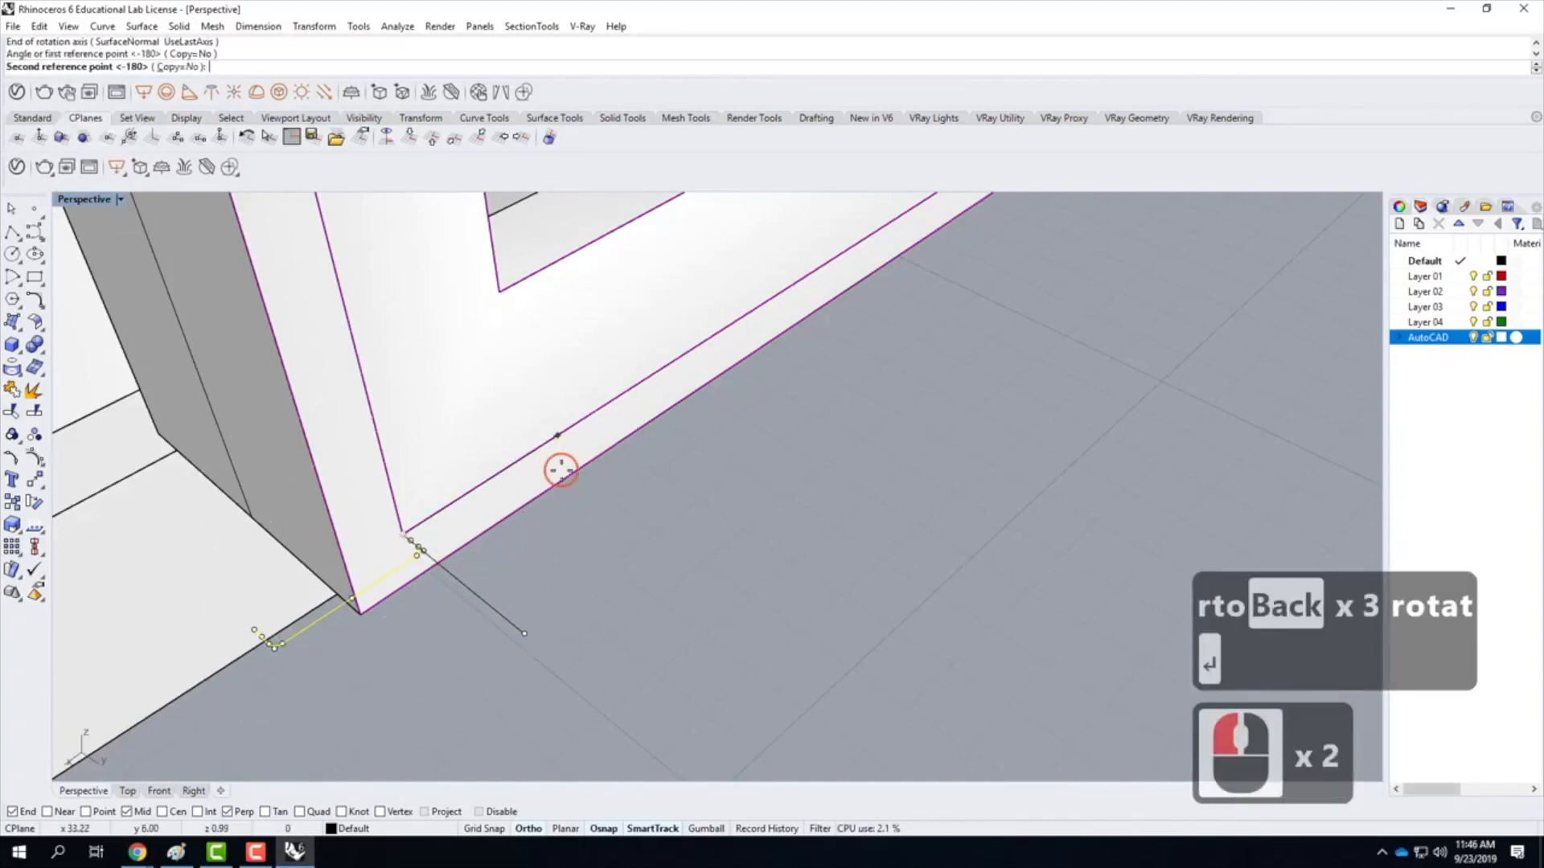
text(45)
key(Return)
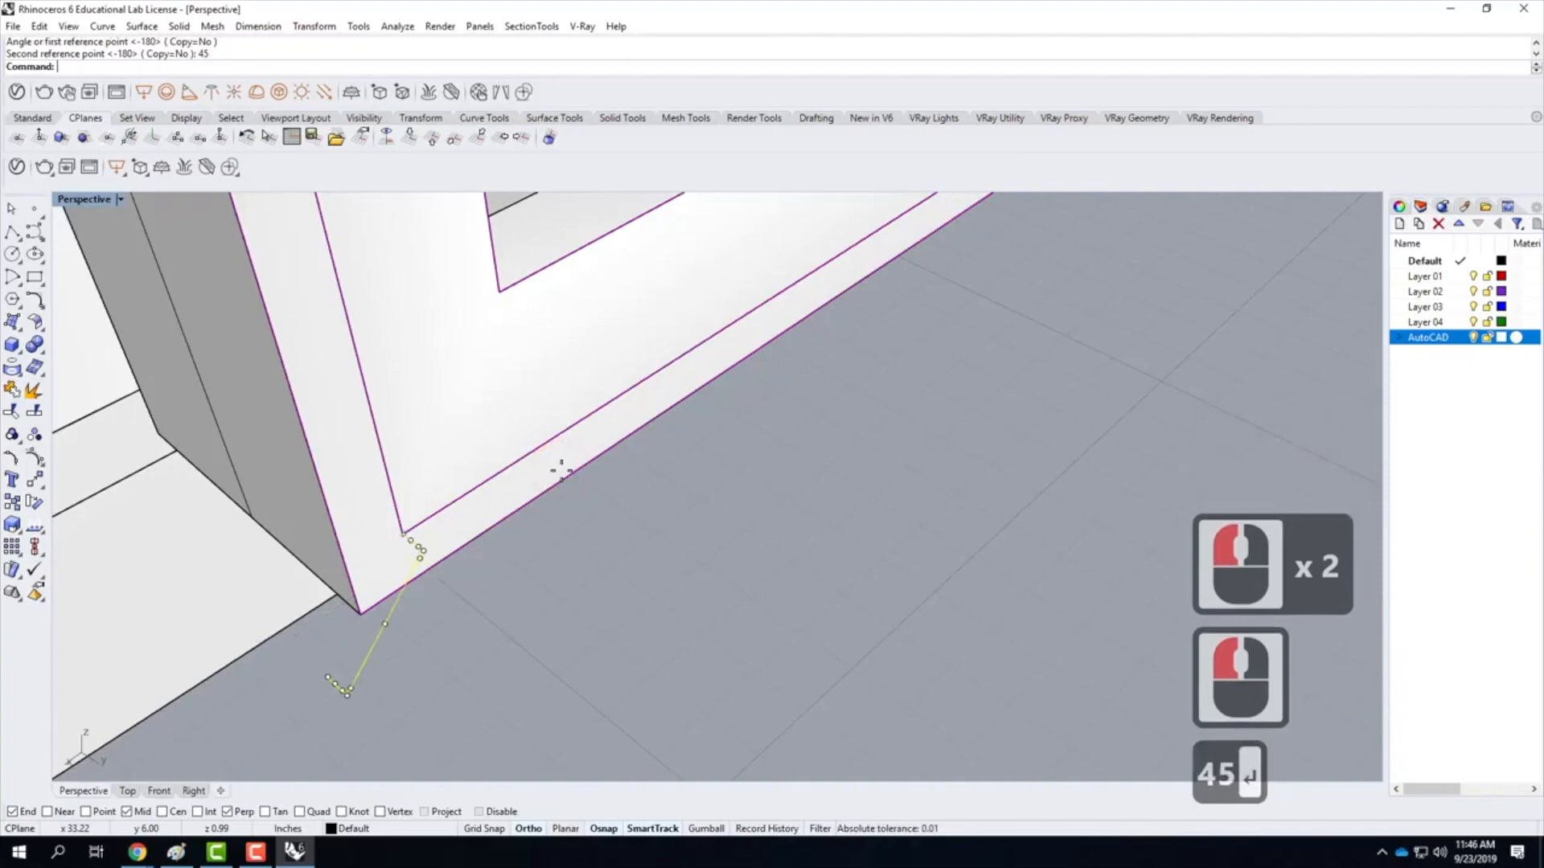
click(616, 513)
Sweep the rounded profile along the inset frame outline curve with Sweep1, using the Freeform style and unchanged cross sections
scroll(616, 513, up, 3)
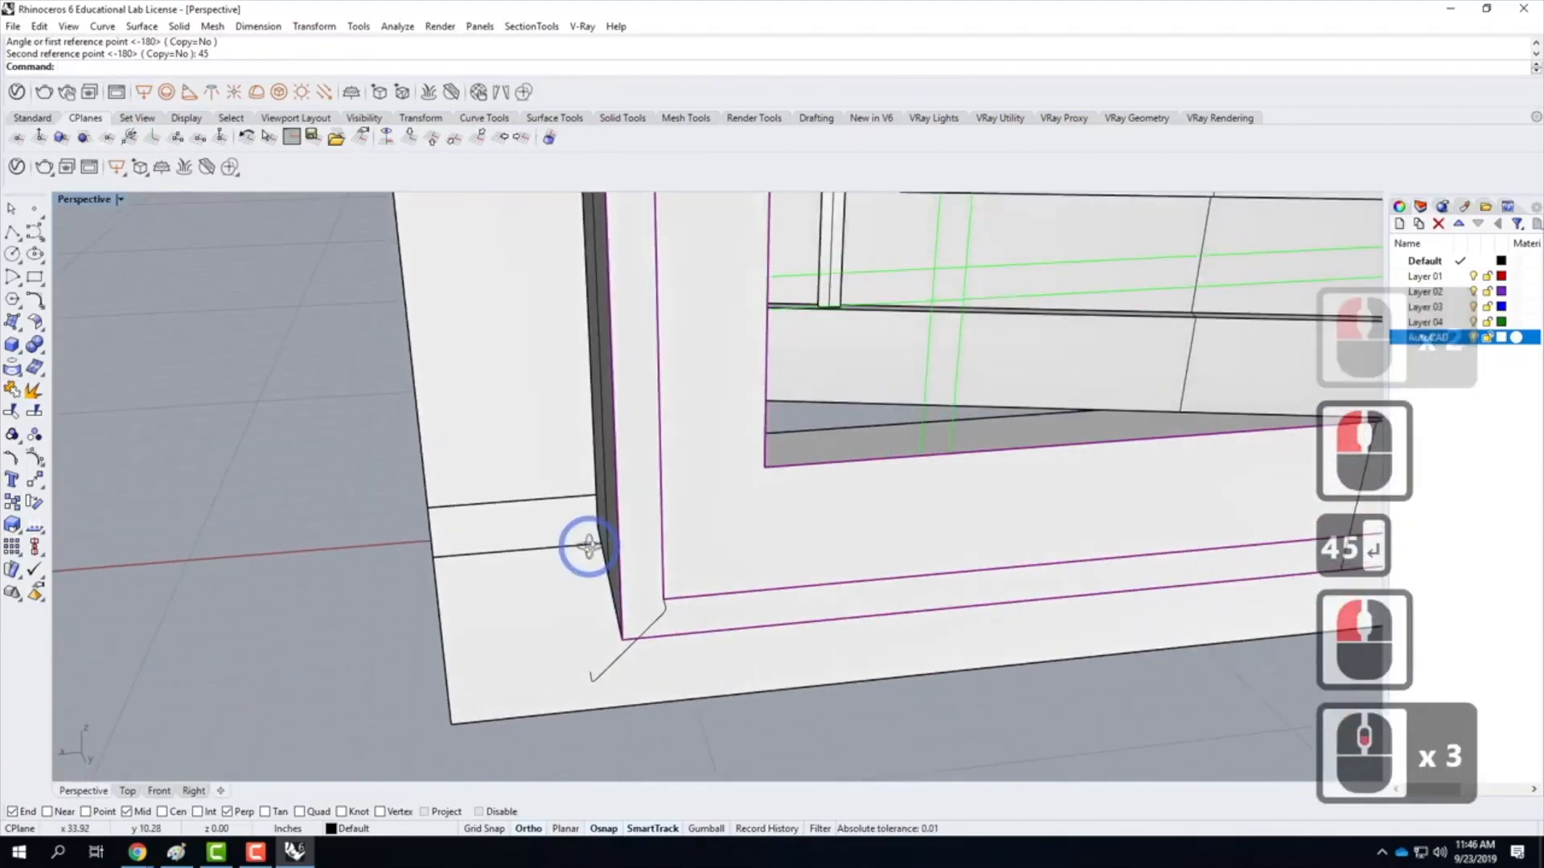
right_drag(588, 547, 665, 589)
scroll(691, 563, down, 3)
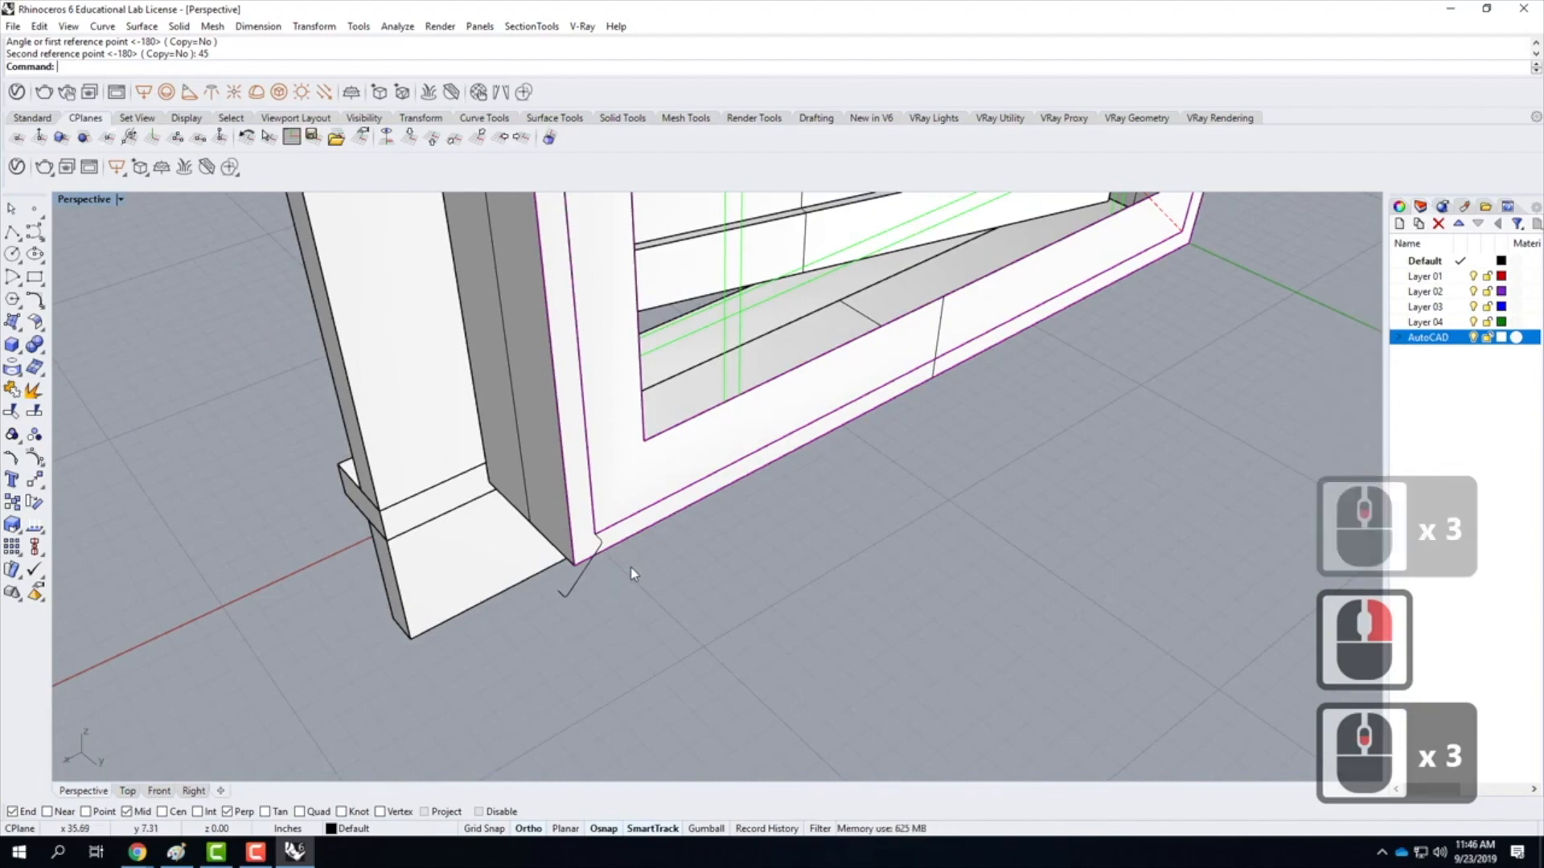
text(s)
key(BackSpace)
text(swe)
key(Return)
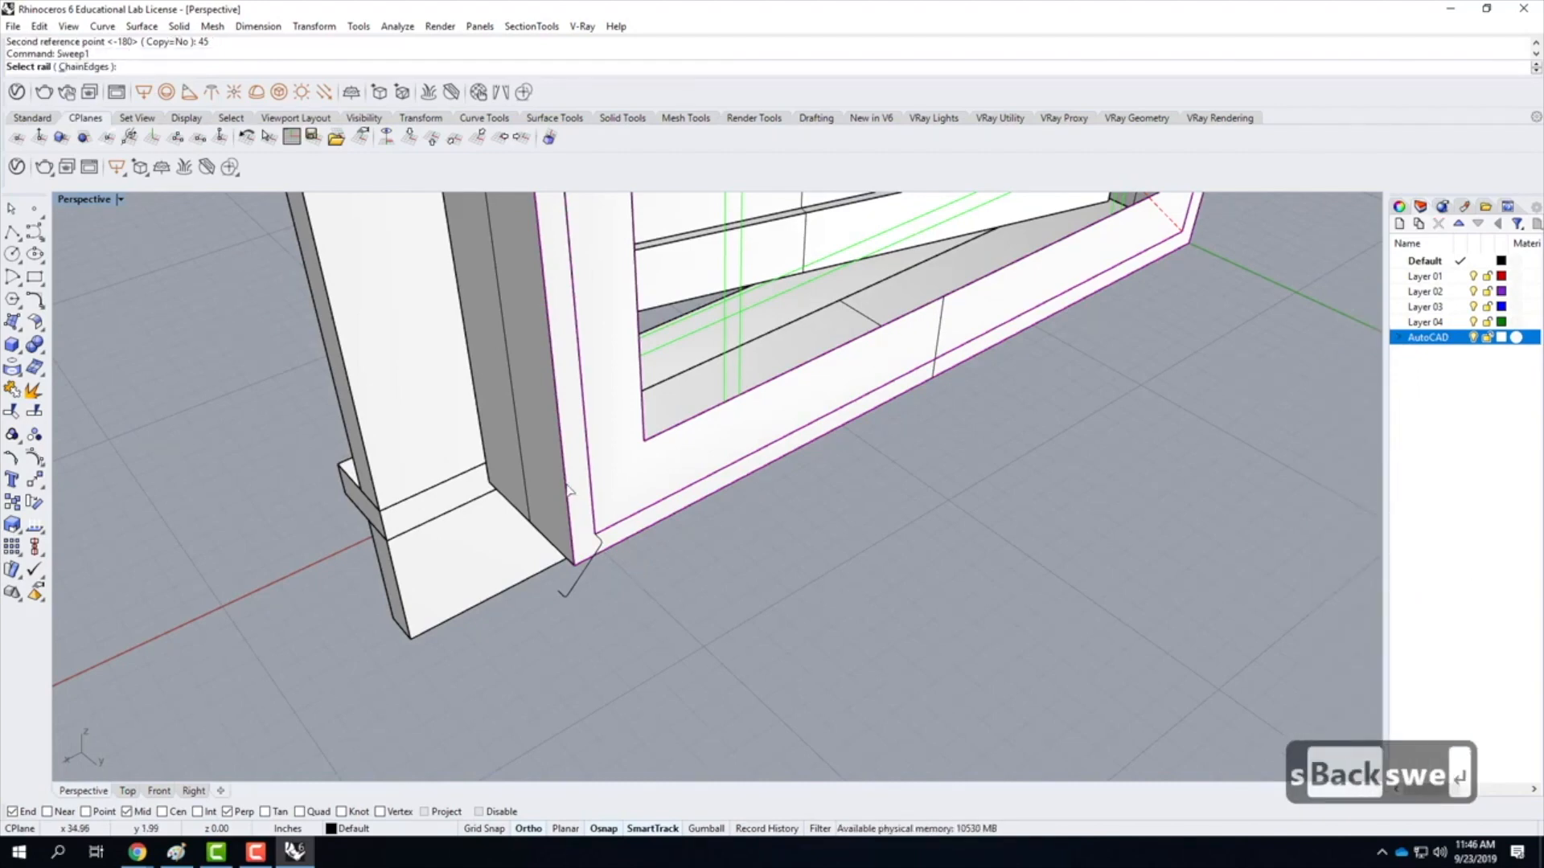
click(592, 507)
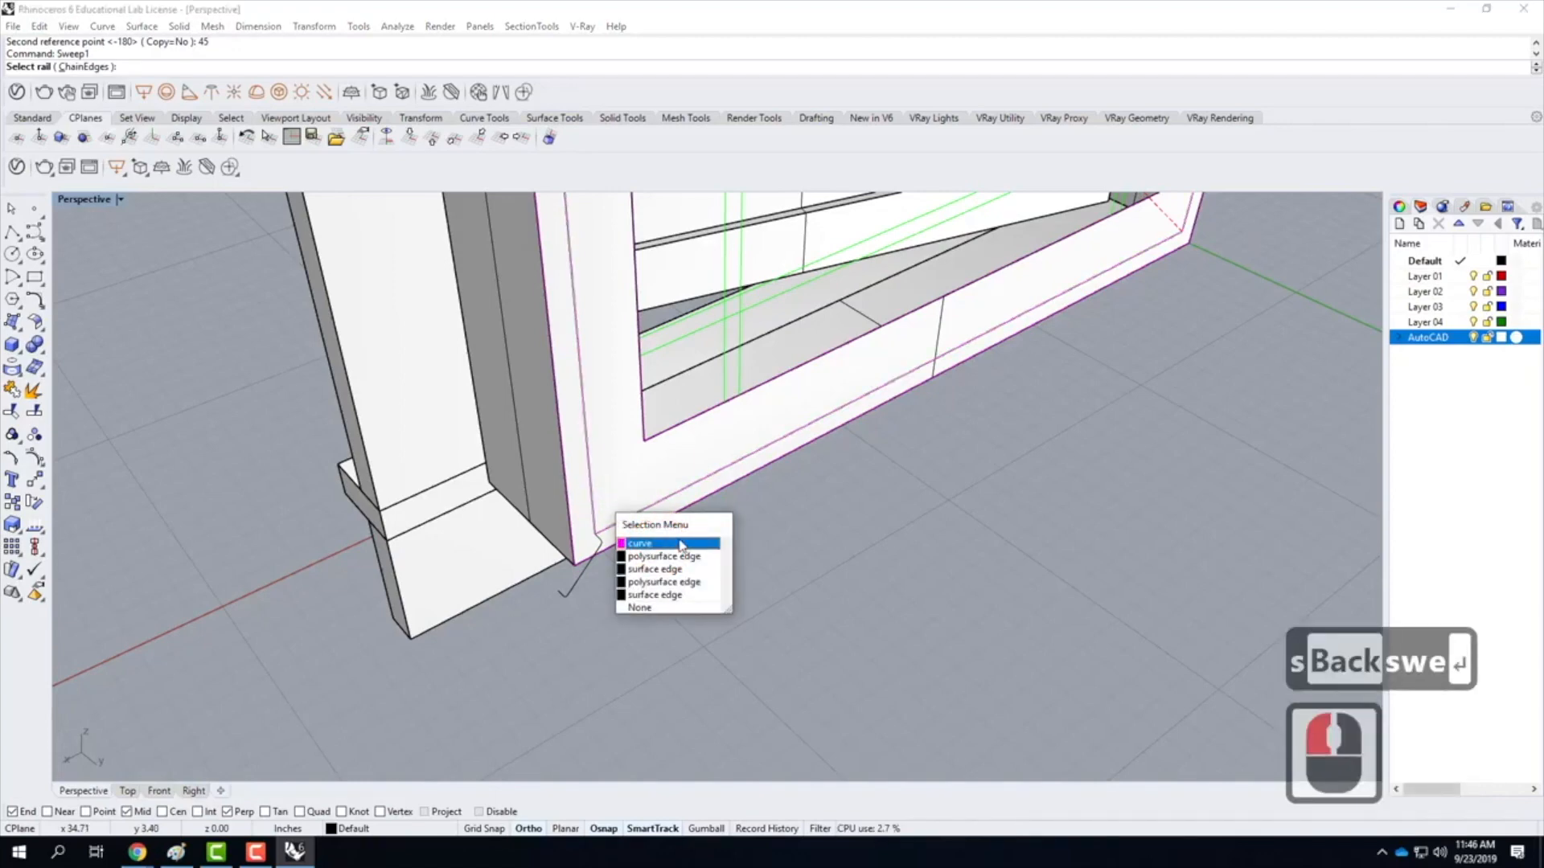
click(681, 545)
click(612, 586)
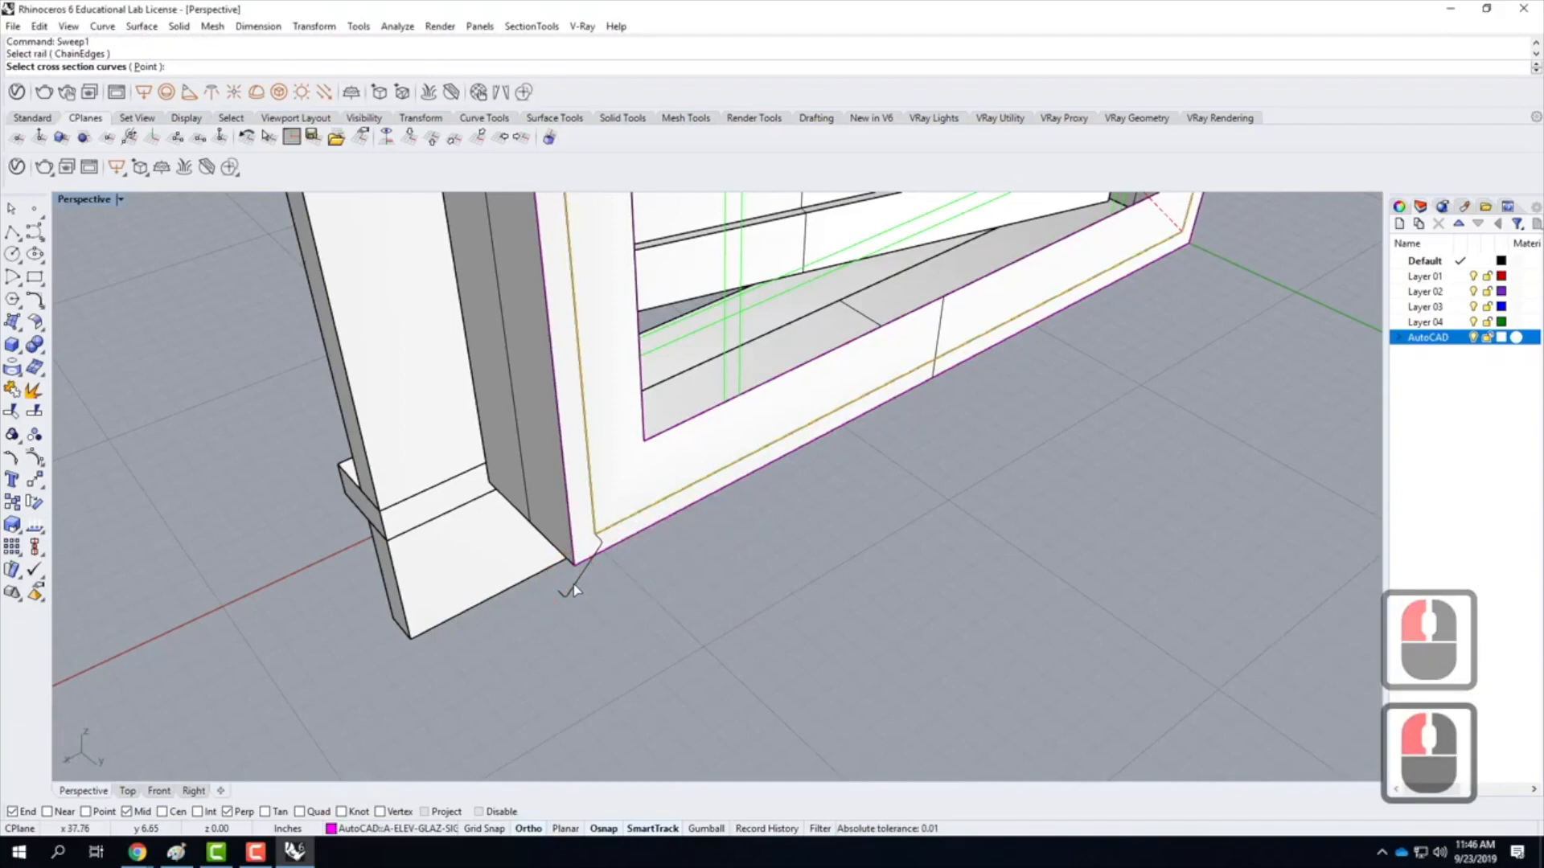
click(714, 597)
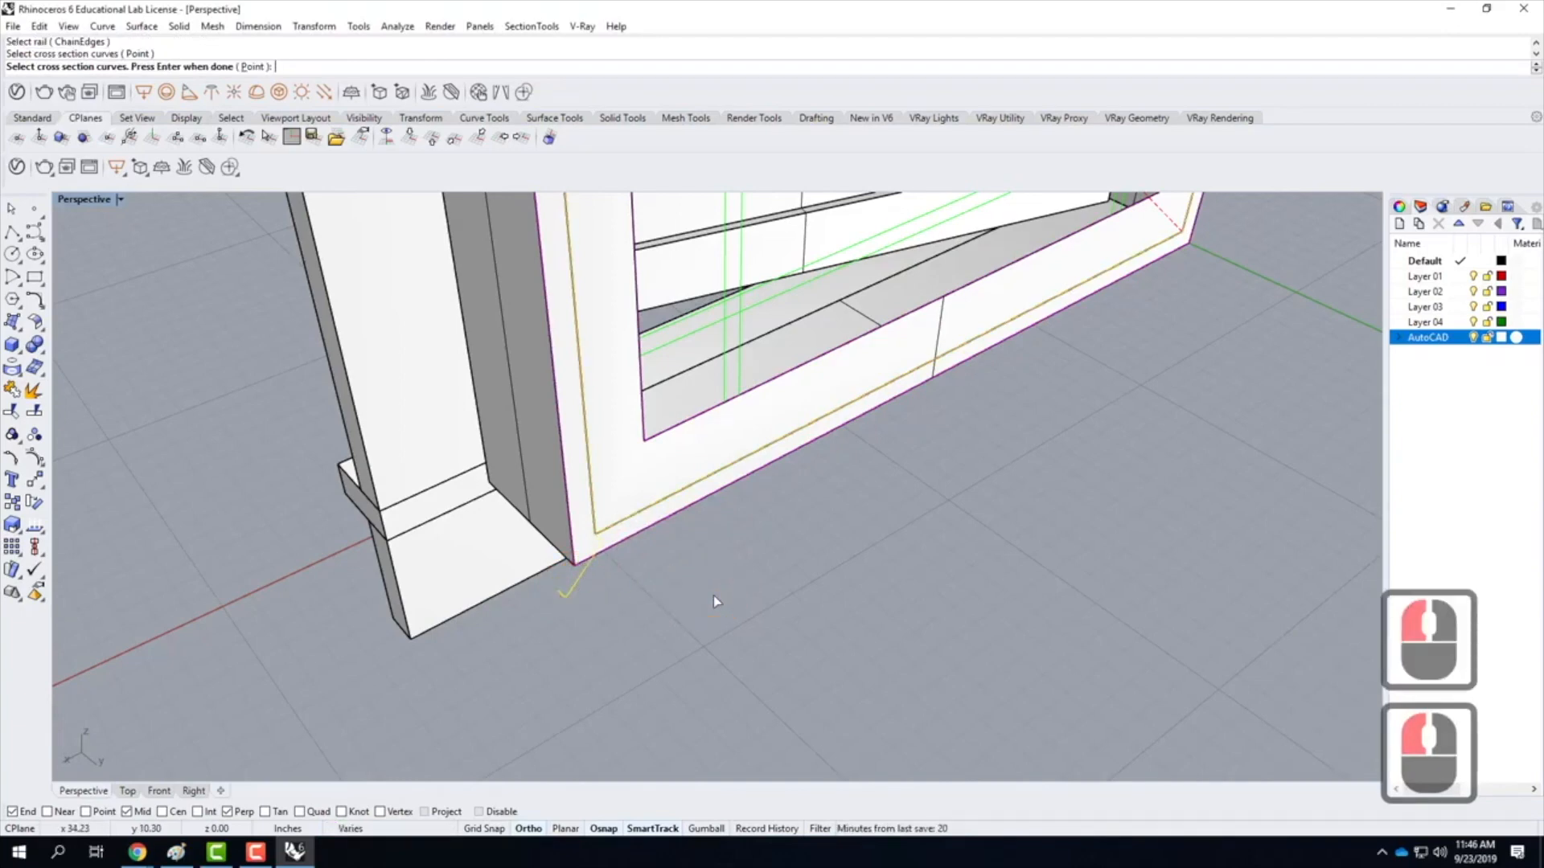
key(Return)
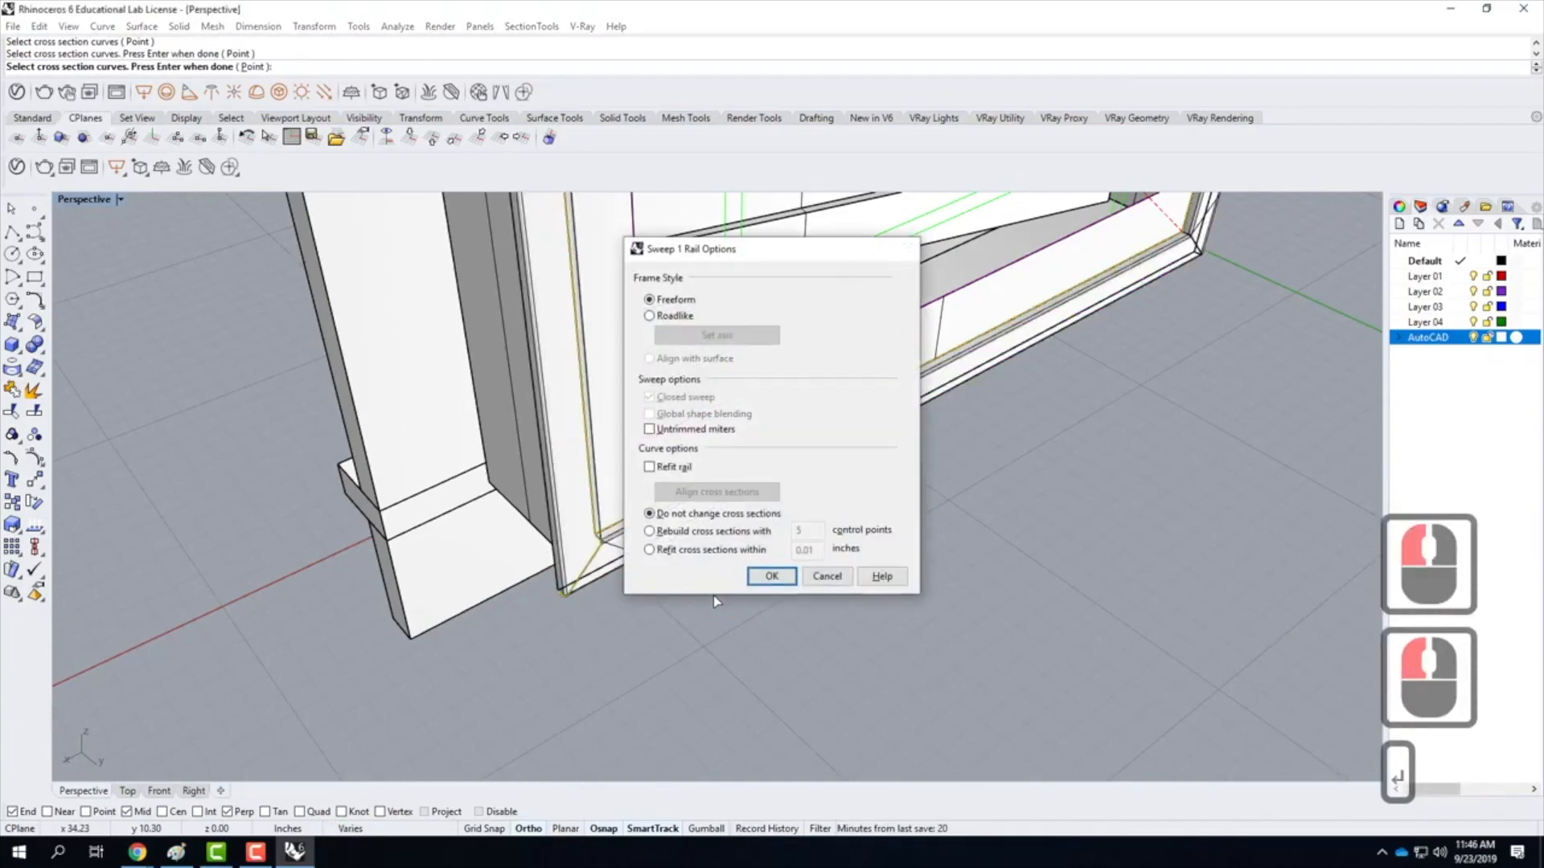
key(Return)
click(672, 631)
Examine the swept trim around the whole window frame and its mitered lower corner
scroll(724, 635, up, 5)
right_drag(837, 590, 660, 593)
scroll(660, 594, down, 5)
scroll(696, 395, up, 4)
right_drag(775, 393, 886, 312)
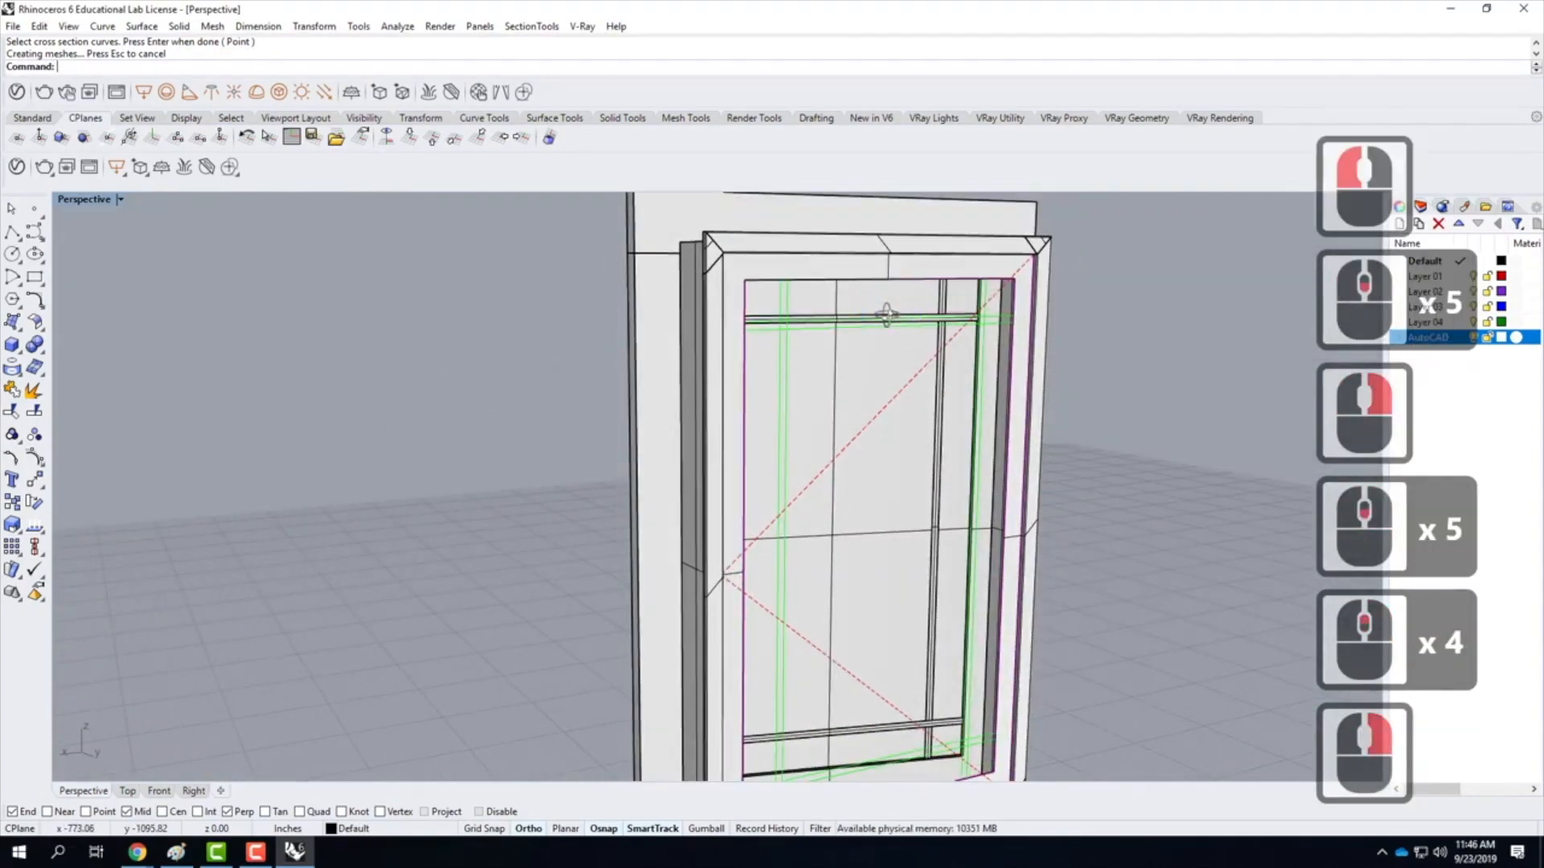
scroll(748, 357, down, 3)
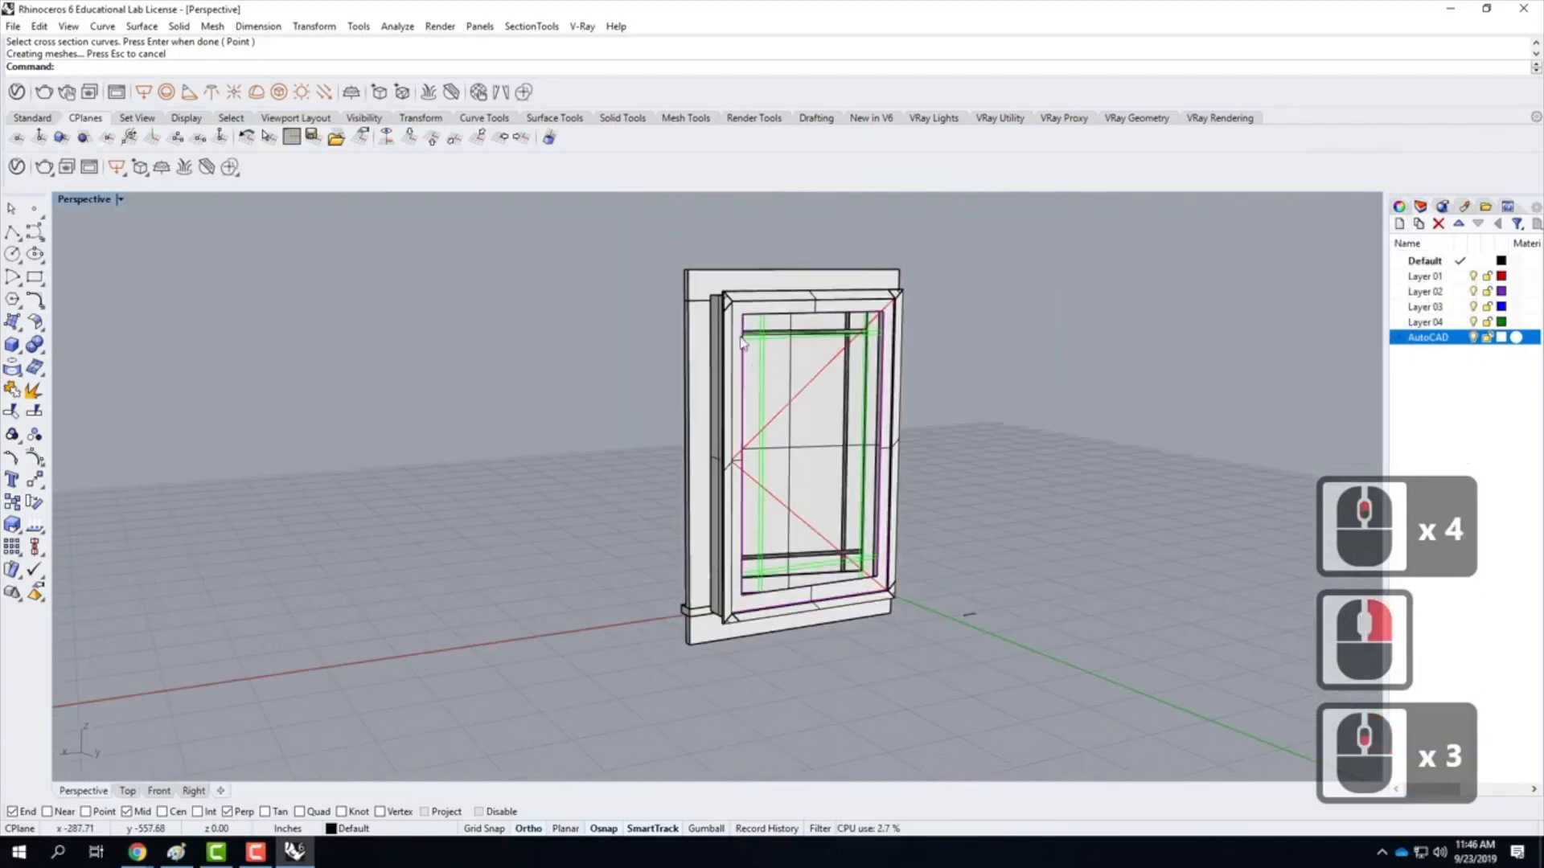
scroll(731, 642, up, 10)
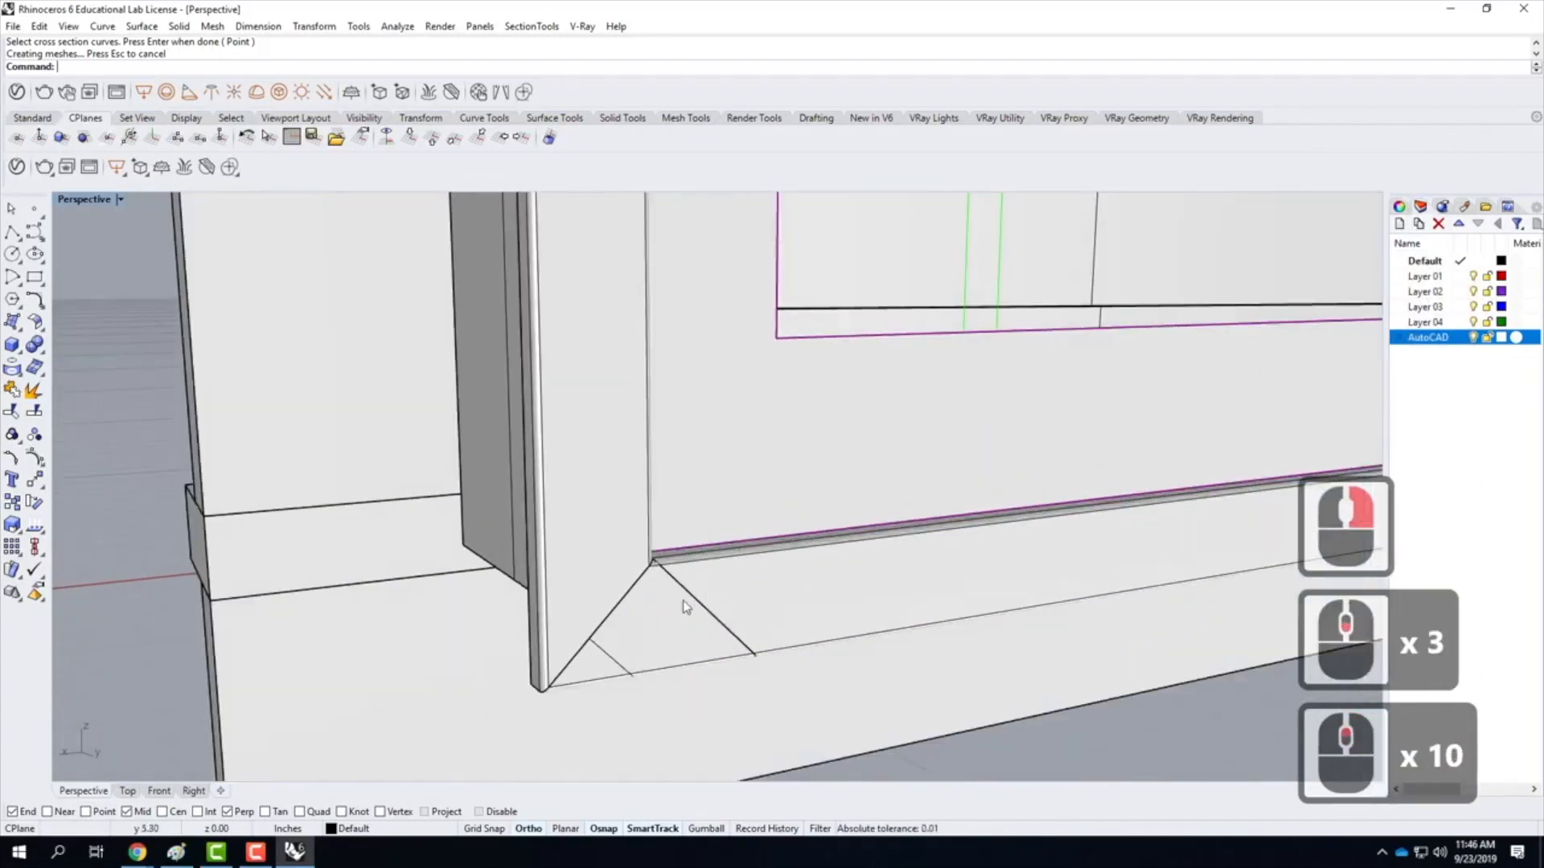
click(756, 603)
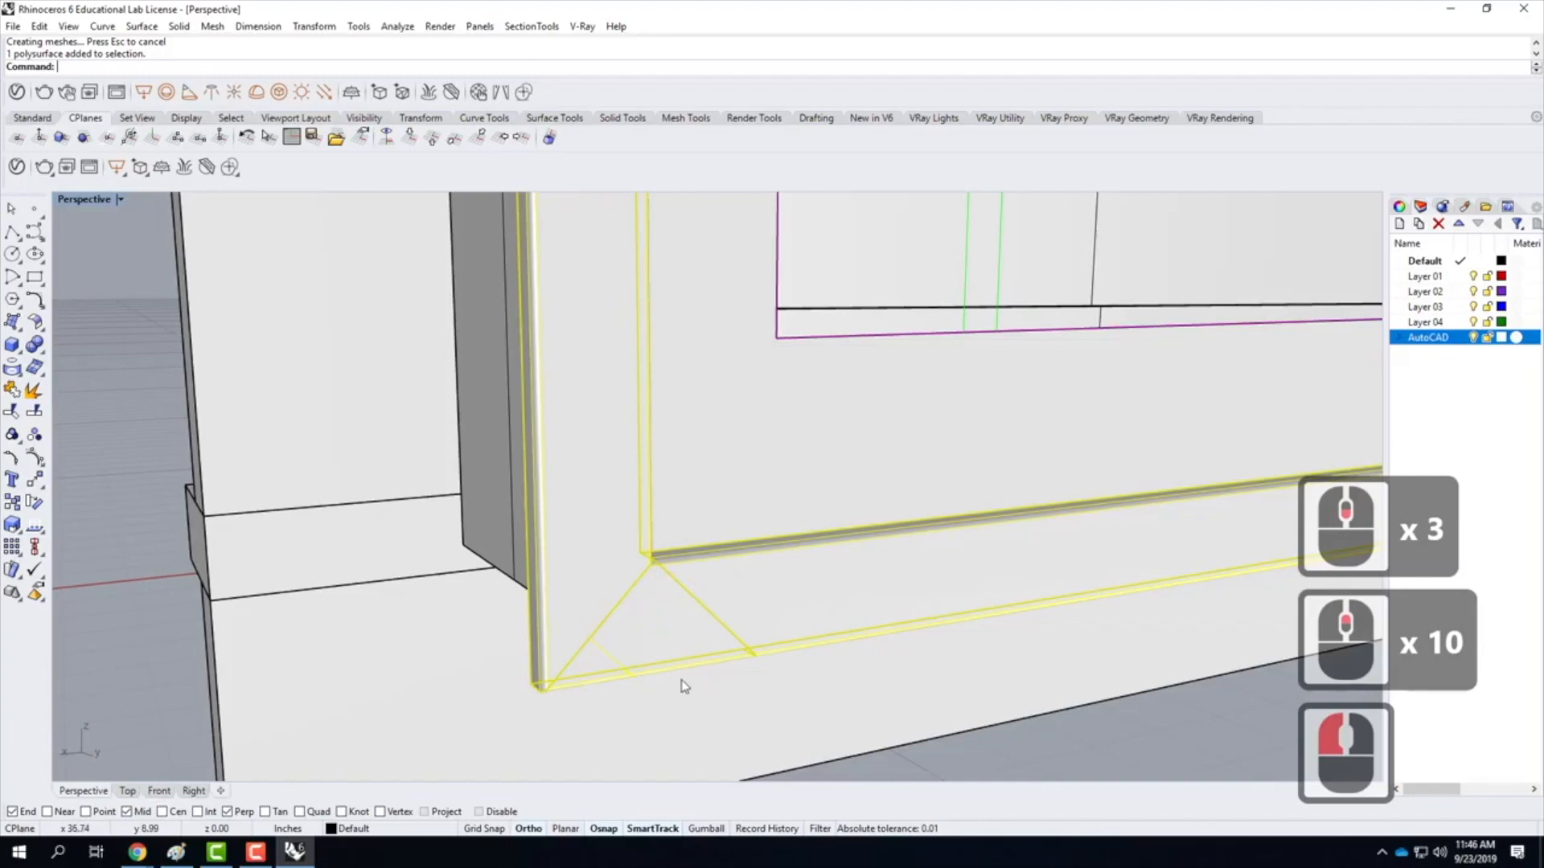
scroll(510, 698, down, 5)
key(Escape)
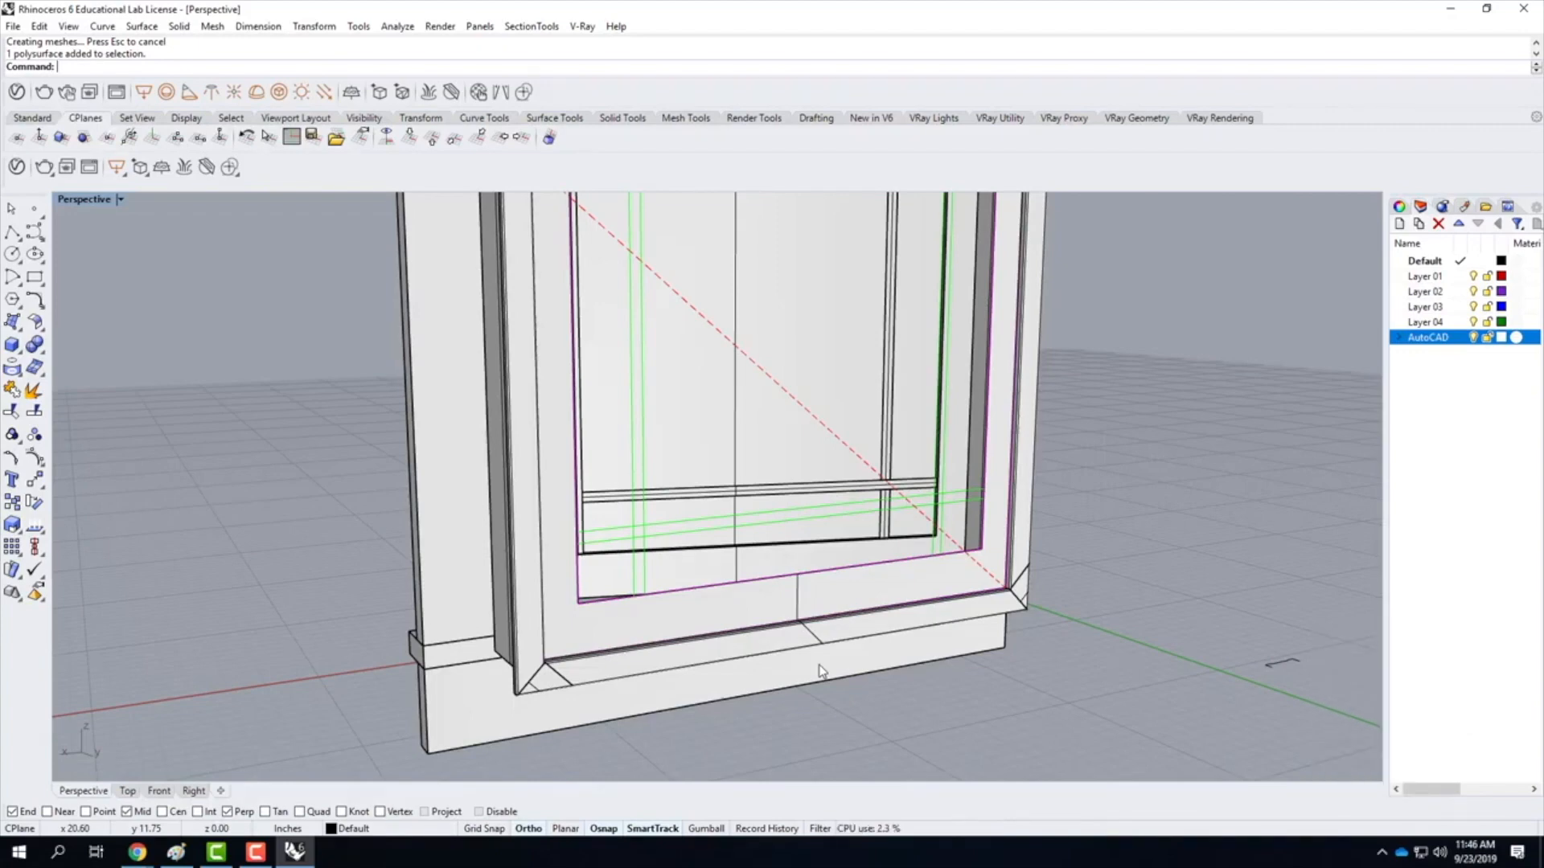
Delete the flat ring-shaped surface that covers the window frame's face inside the swept trim
right_drag(820, 663, 842, 599)
click(872, 581)
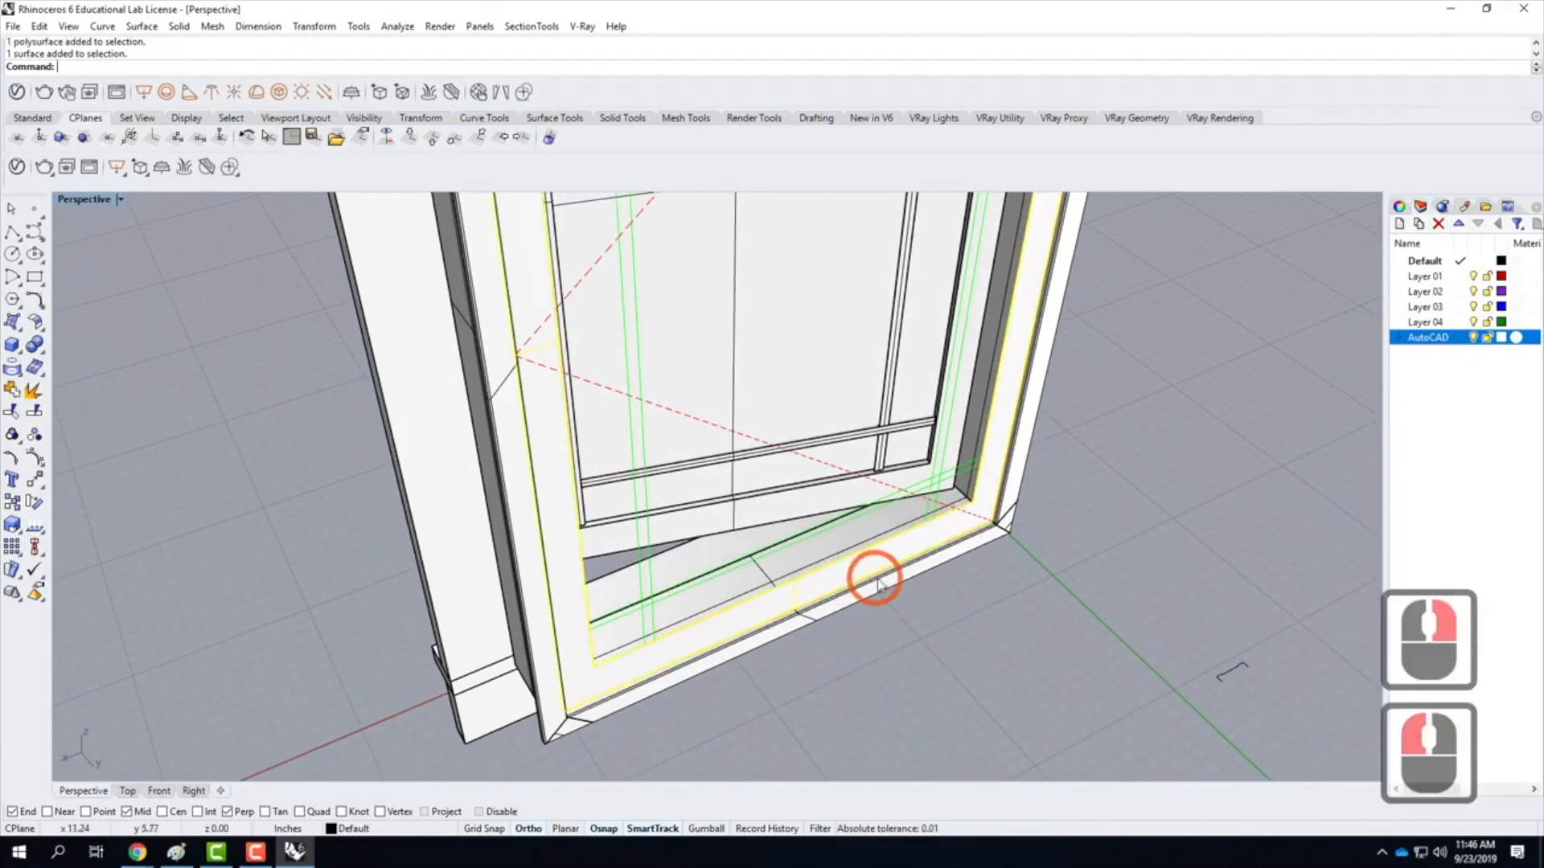
key(Delete)
right_drag(1069, 603, 1103, 605)
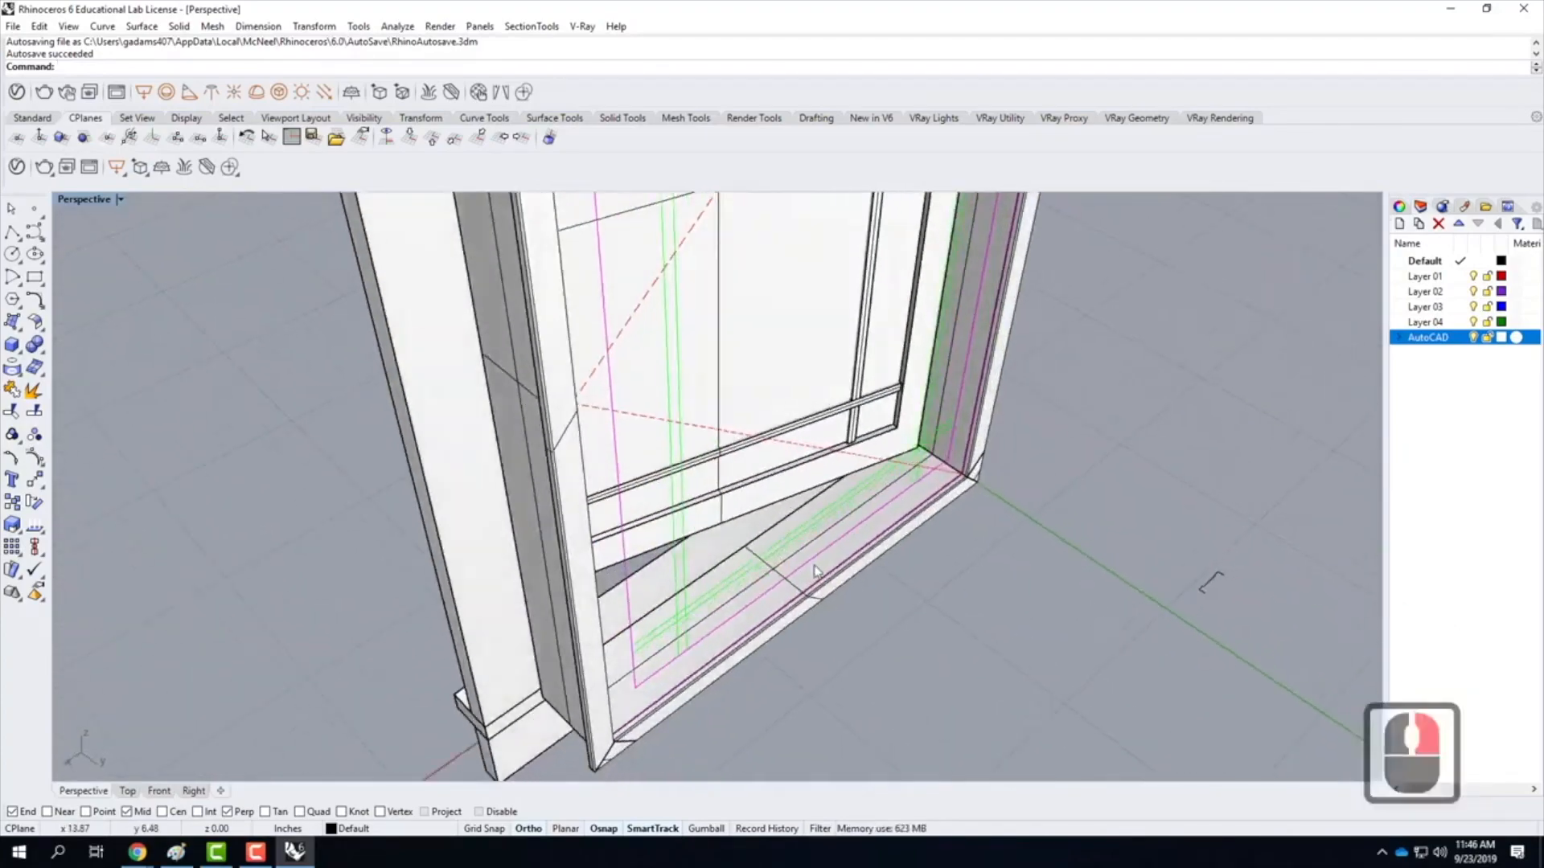
Select the whole window assembly and zoom the perspective view to it for a look at its trimmed face
scroll(645, 574, down, 4)
right_drag(645, 574, 689, 649)
scroll(690, 649, down, 5)
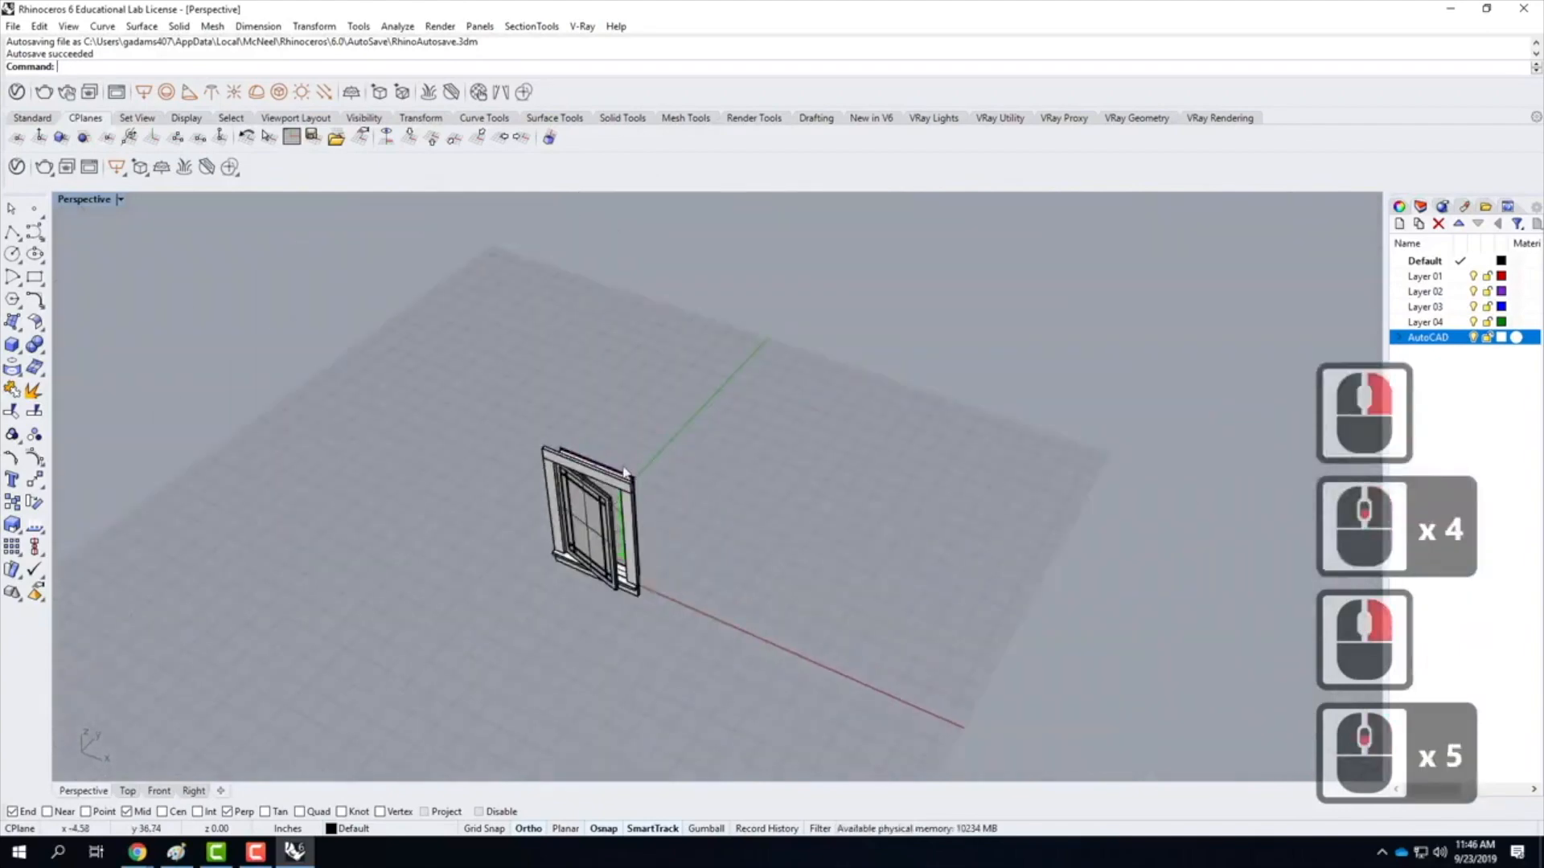
scroll(466, 453, up, 4)
scroll(516, 389, up, 1)
scroll(516, 390, down, 2)
right_drag(517, 390, 524, 397)
drag(483, 234, 742, 753)
text(z)
key(Return)
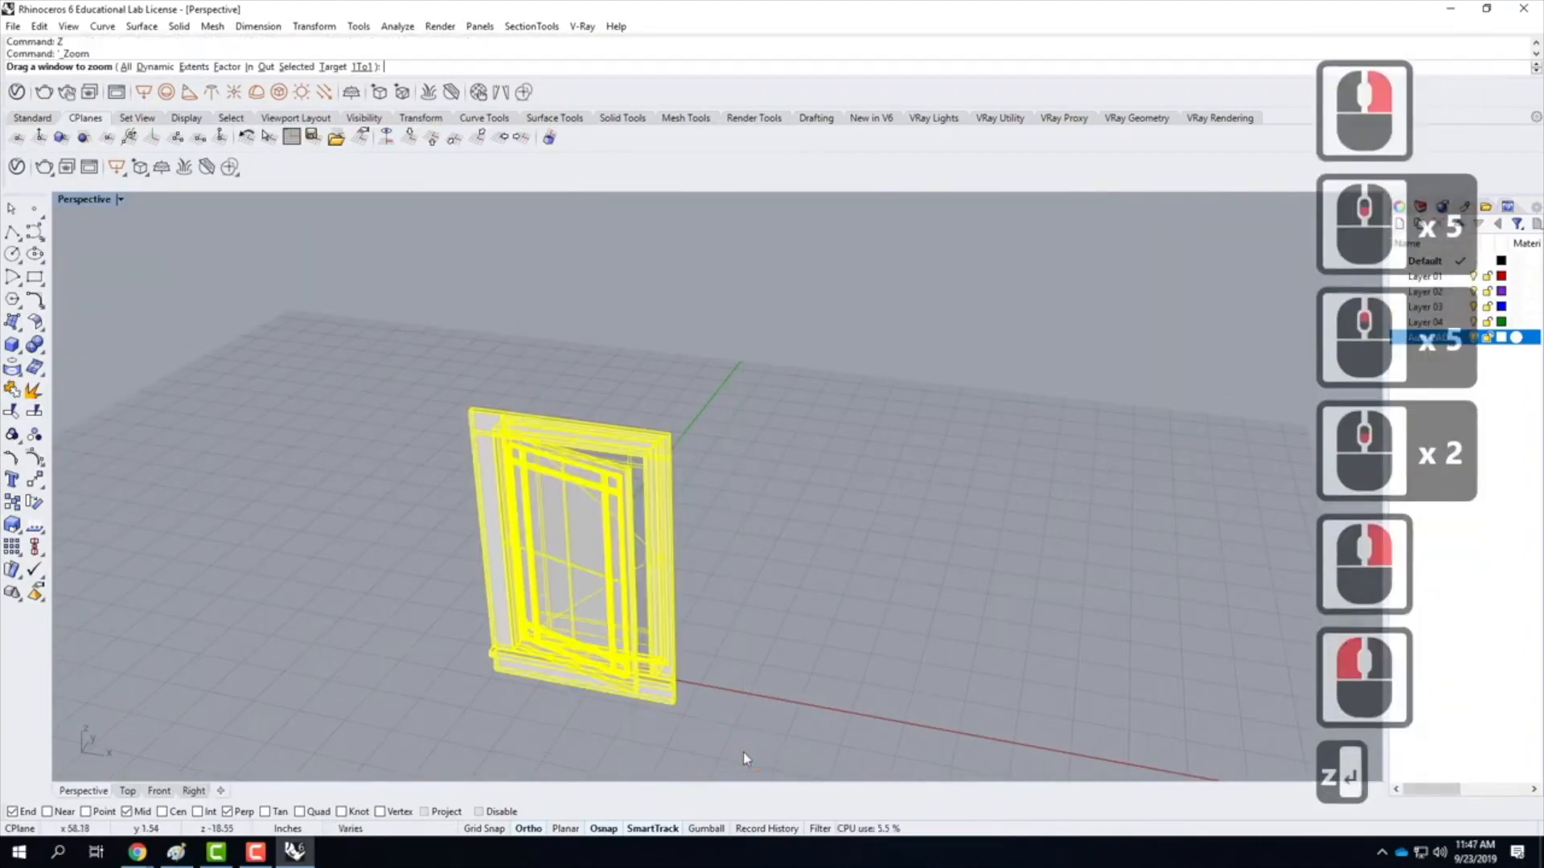
text(s)
key(Return)
mouse_move(1033, 487)
right_down()
mouse_move(789, 421)
mouse_move(955, 437)
right_up()
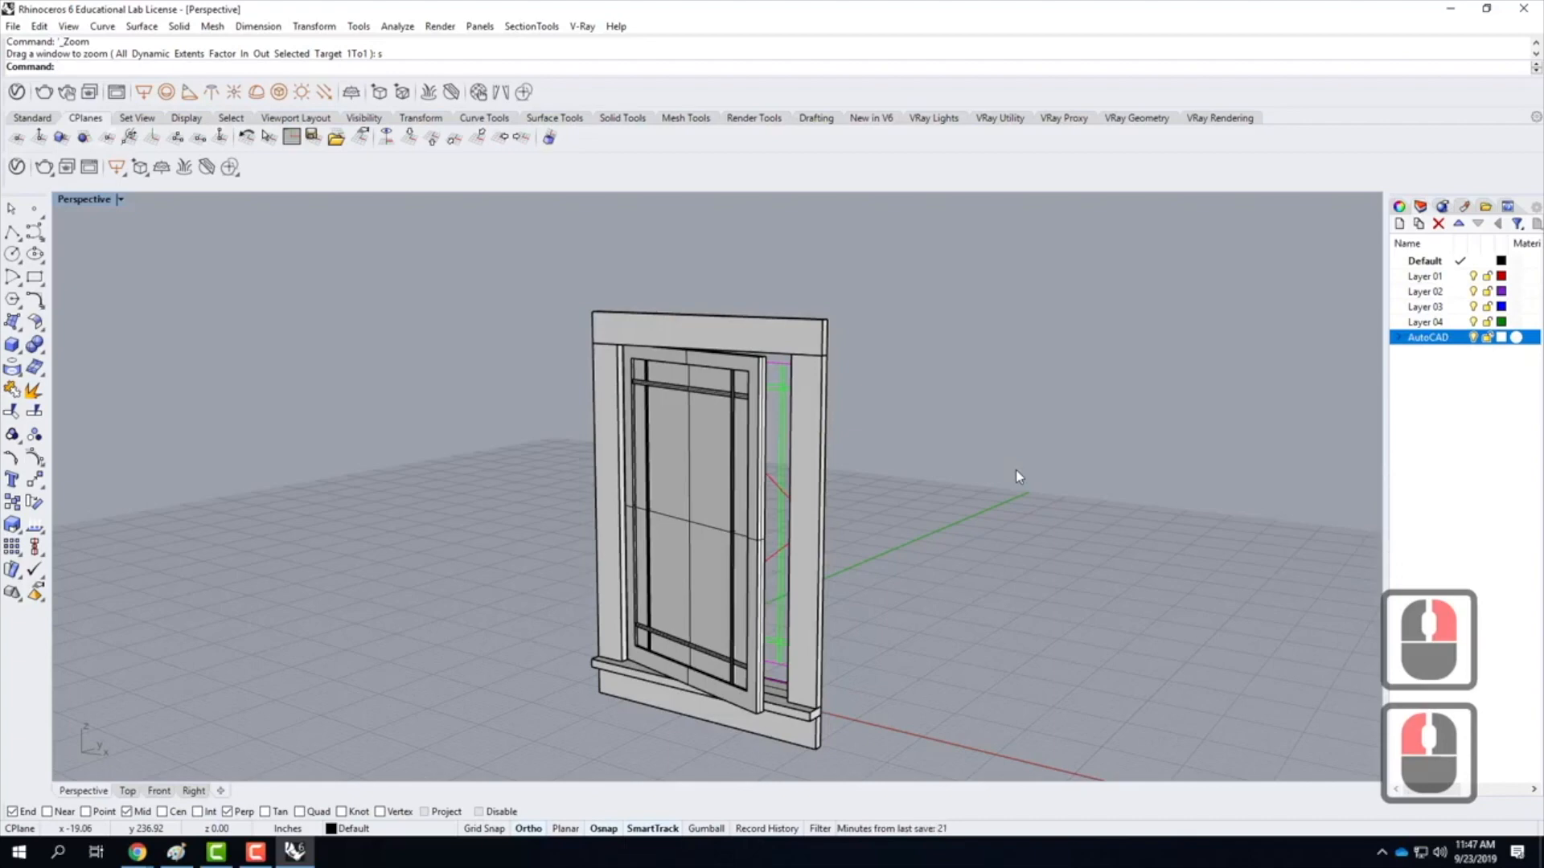
Add the Glass material from the V-Ray library's Glass category to the scene and select the window's glass pane
click(16, 167)
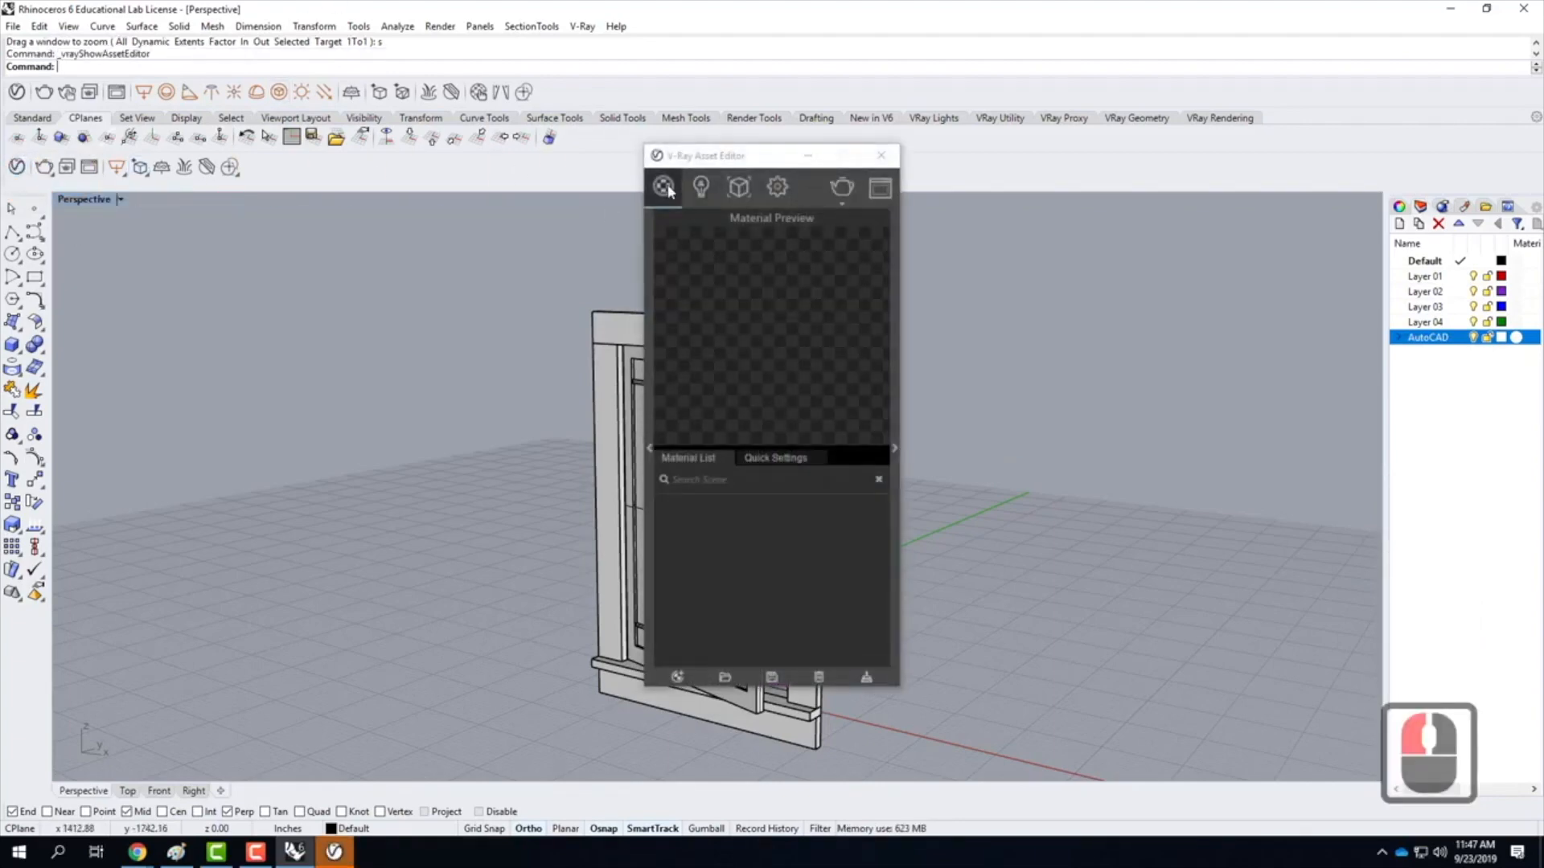
click(649, 448)
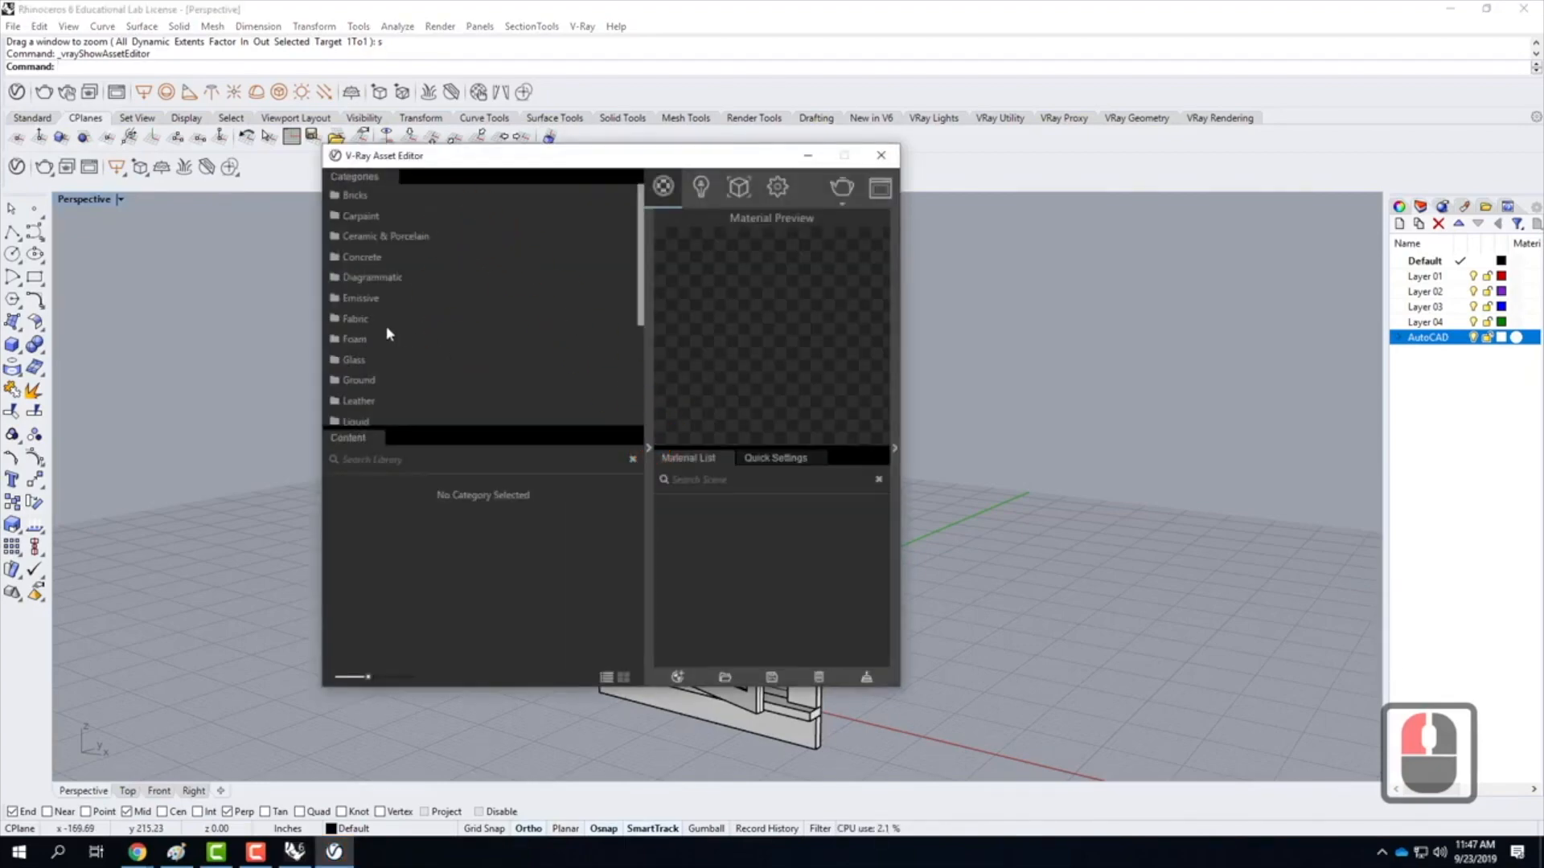
click(354, 362)
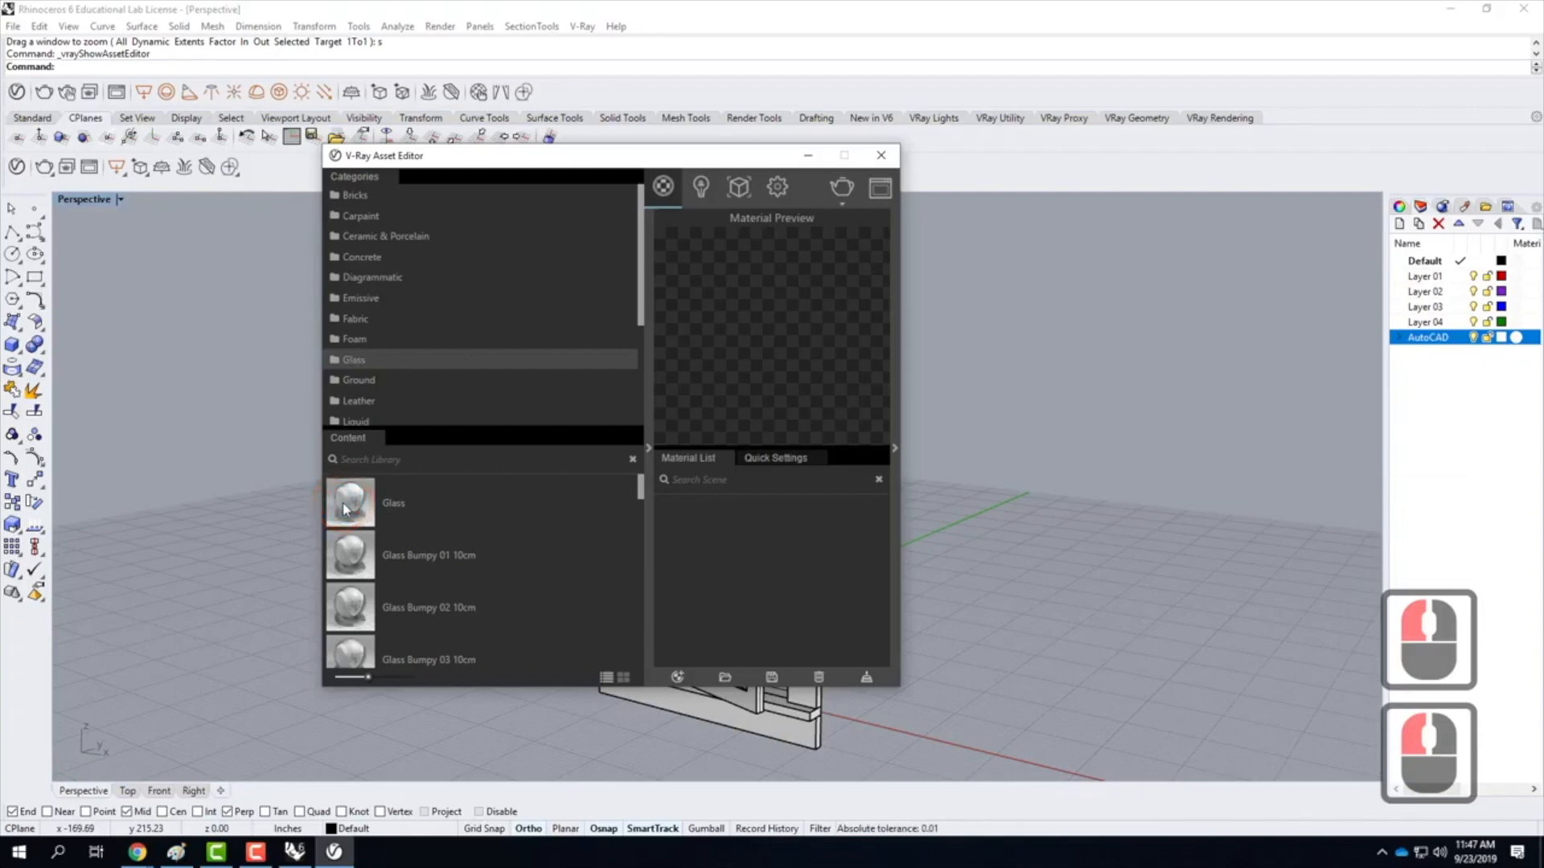
drag(382, 507, 777, 543)
drag(561, 155, 1108, 170)
click(673, 493)
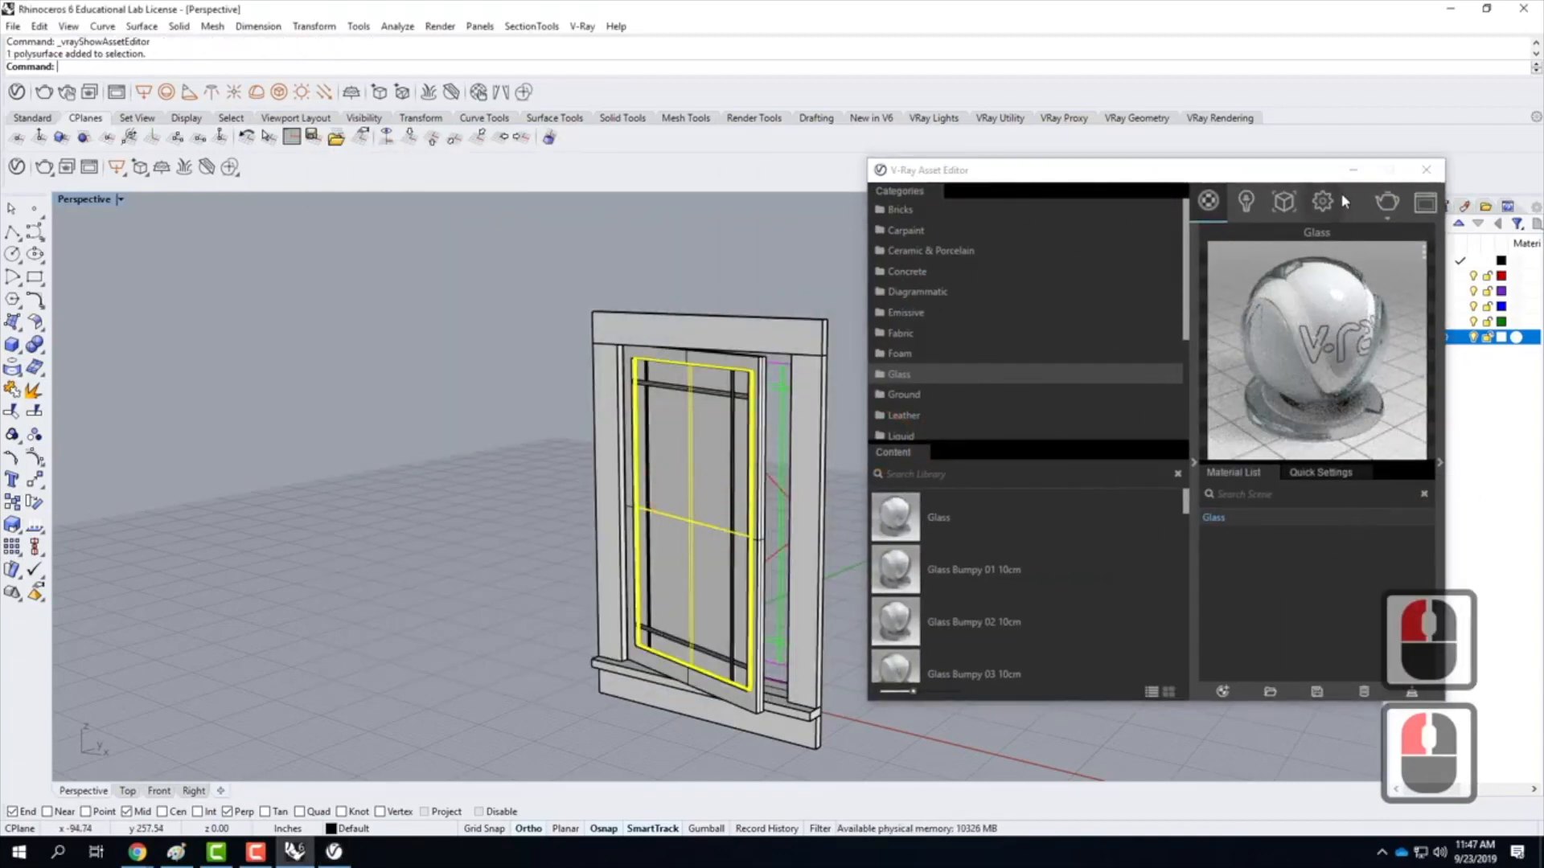
click(1426, 170)
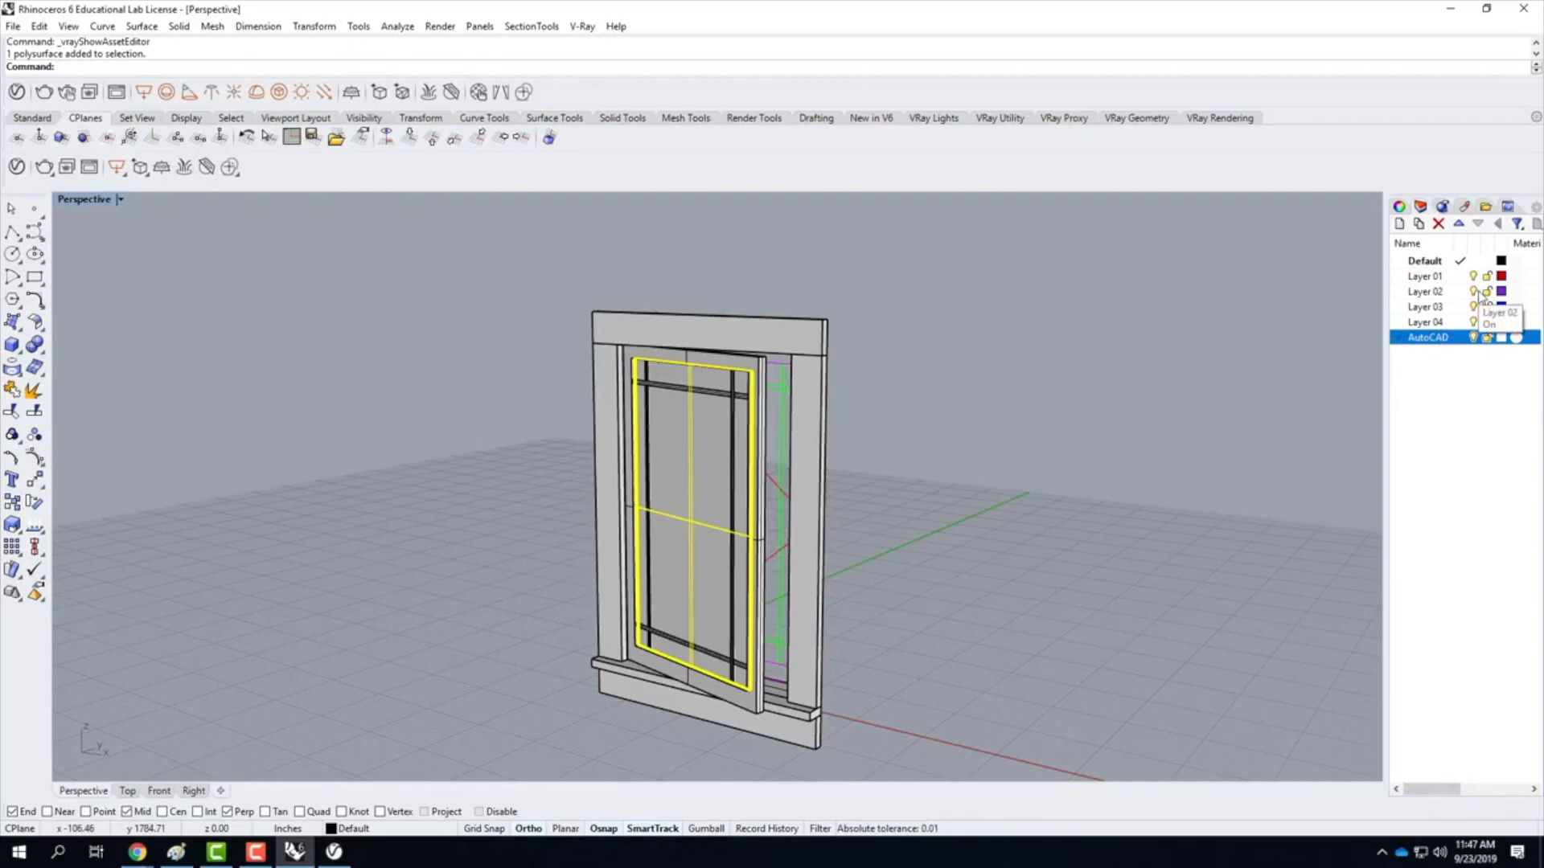
Rename the Default layer as W30-50
click(1425, 264)
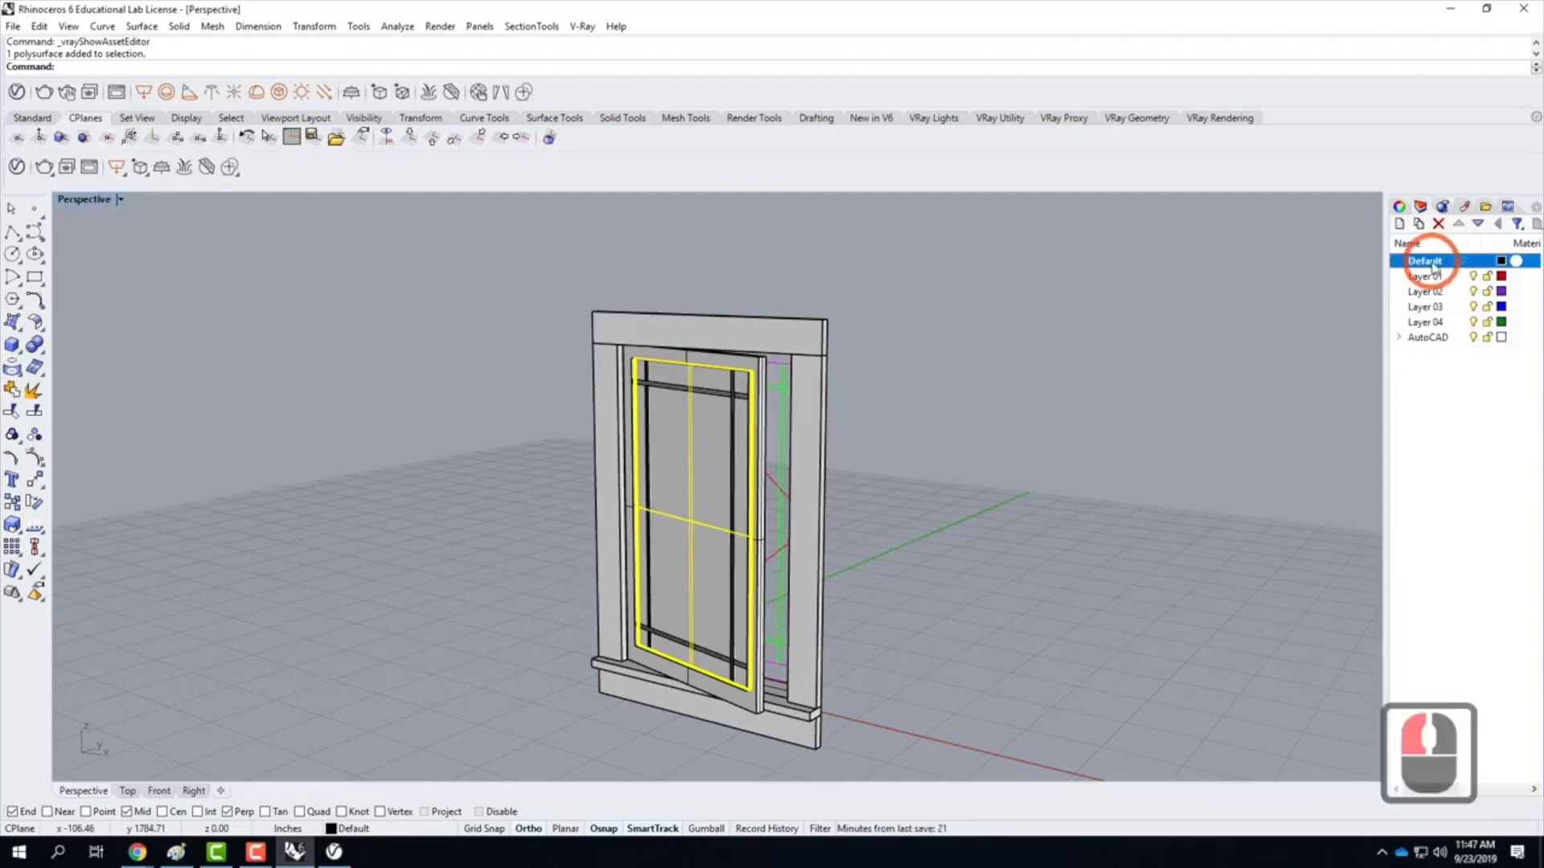
double_click(1428, 262)
drag(1438, 260, 1346, 257)
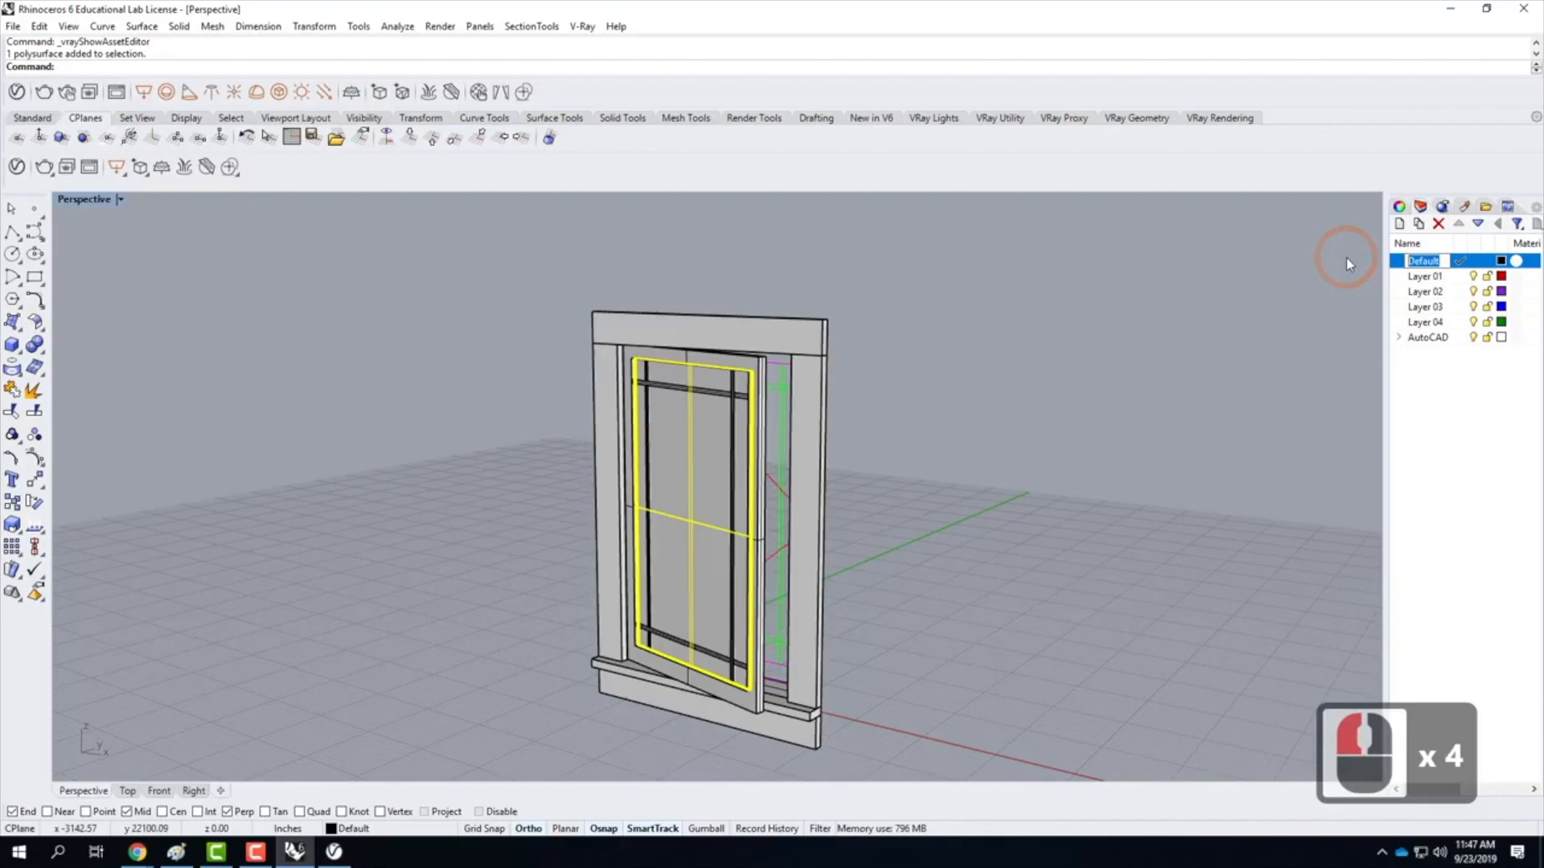
text(W)
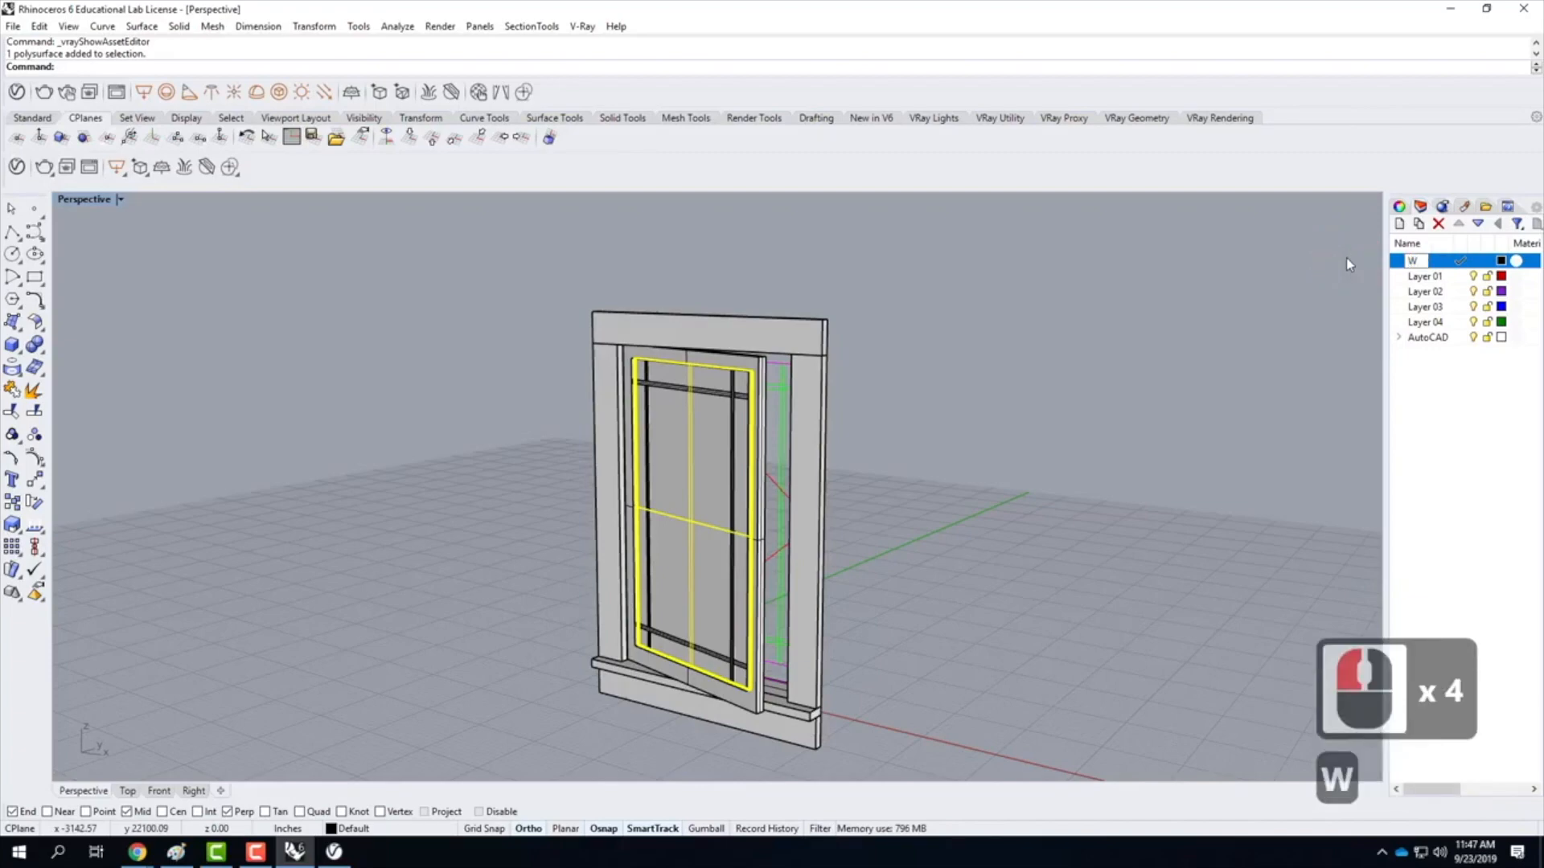
text(30)
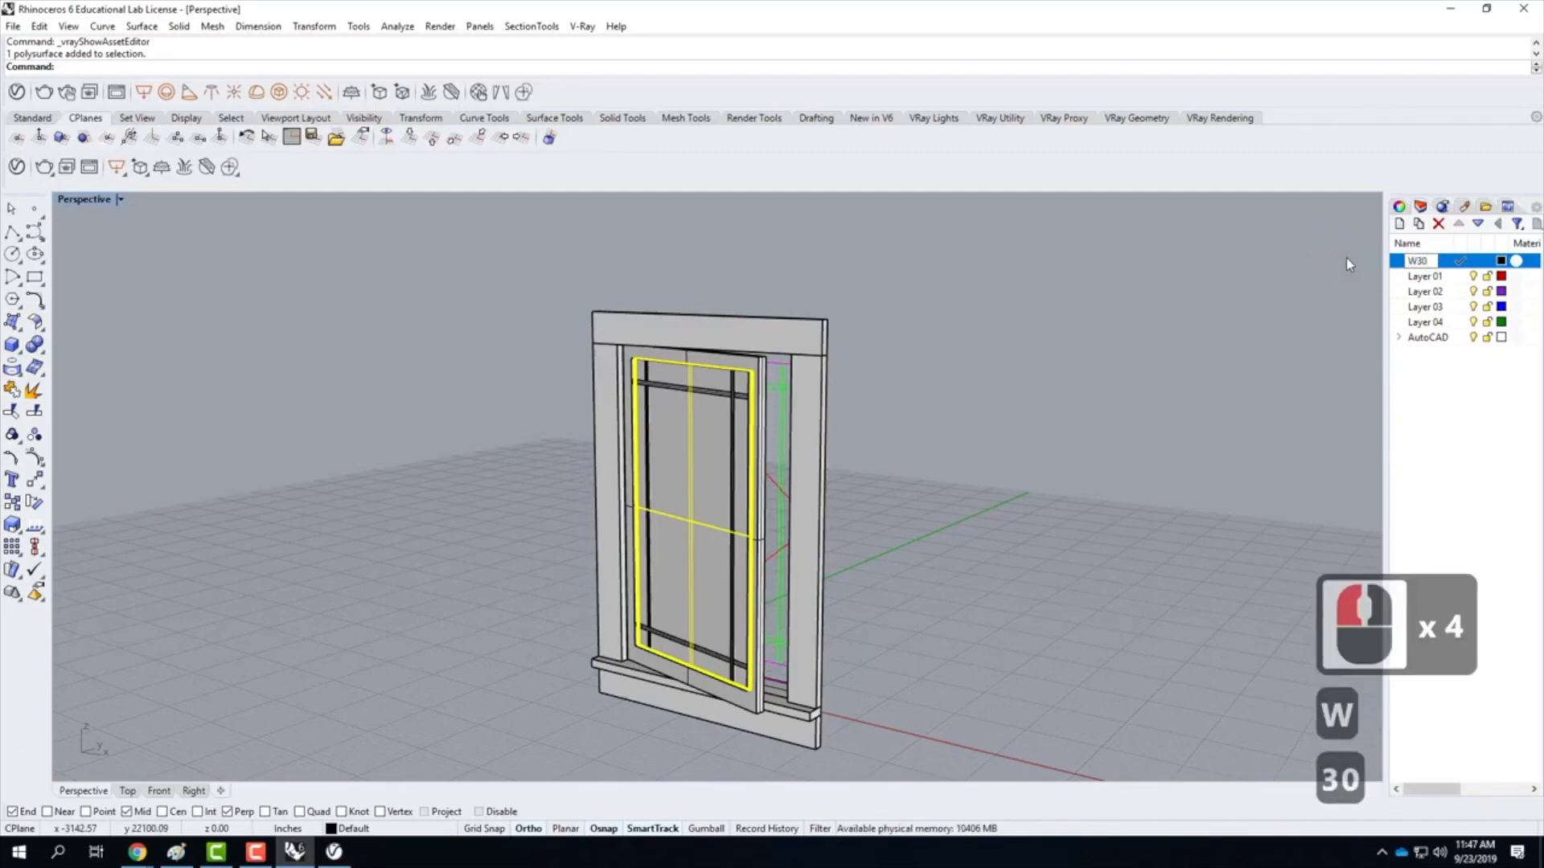
text(-50)
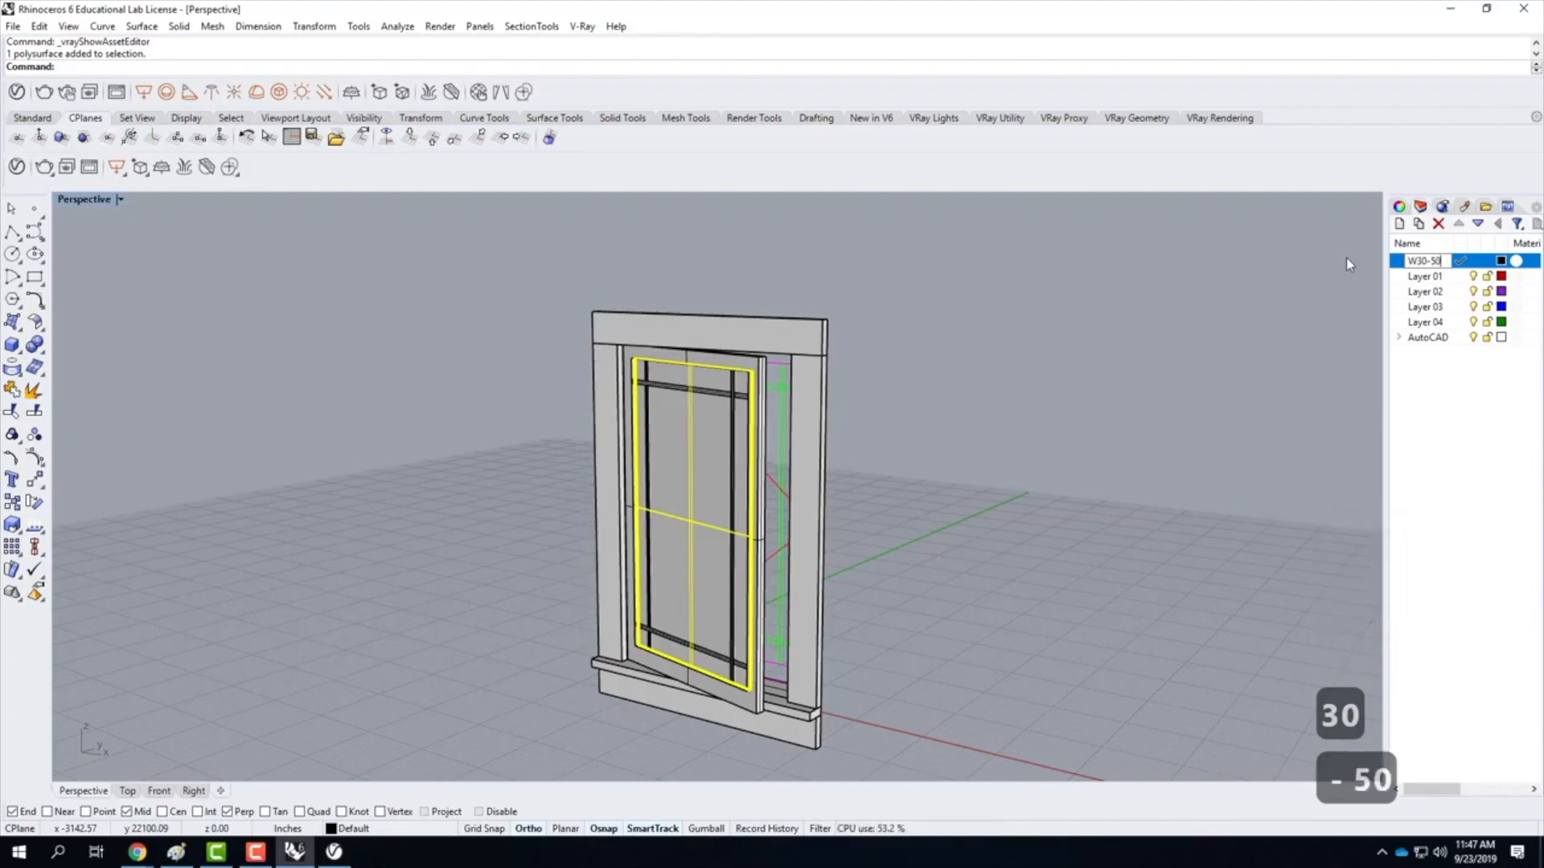
Rename Layer 01 as Glass and Layer 02 as Mullions
click(1435, 275)
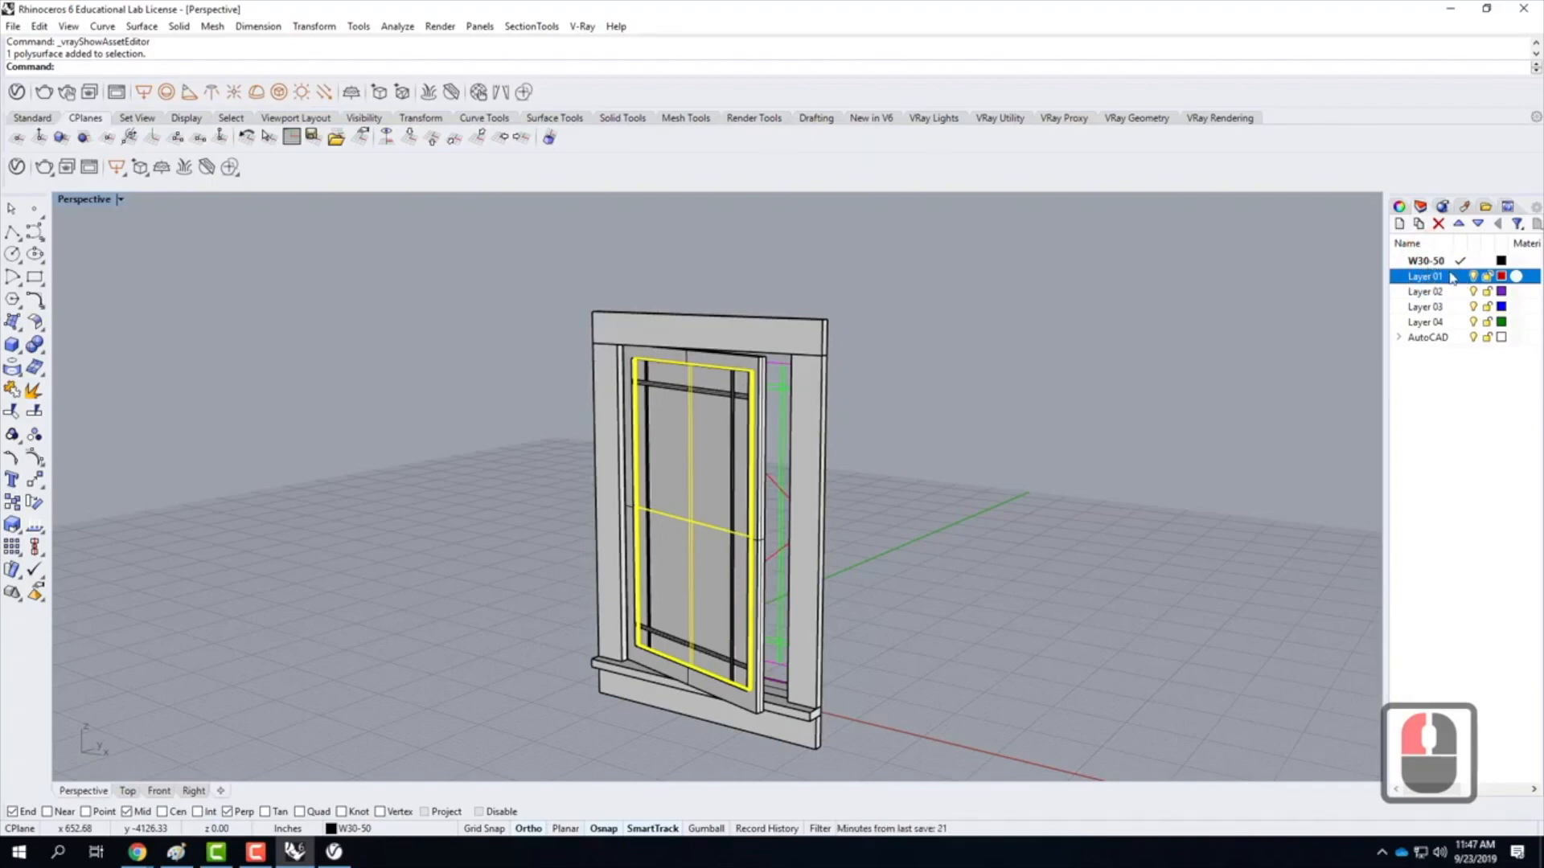
double_click(1435, 277)
text(Gla)
key(BackSpace)
text(lass)
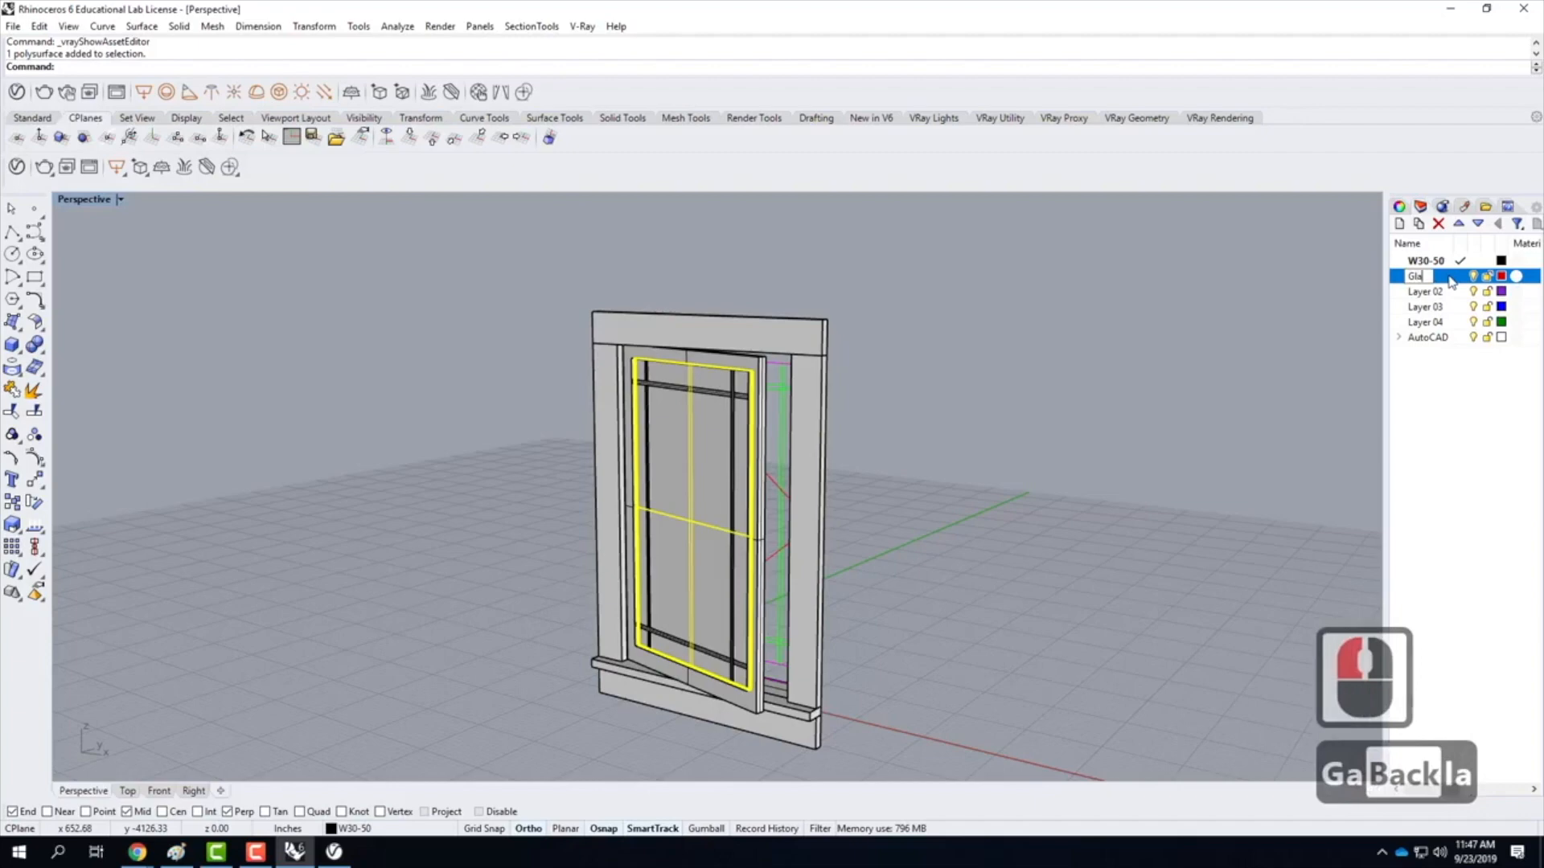
key(Return)
double_click(1434, 292)
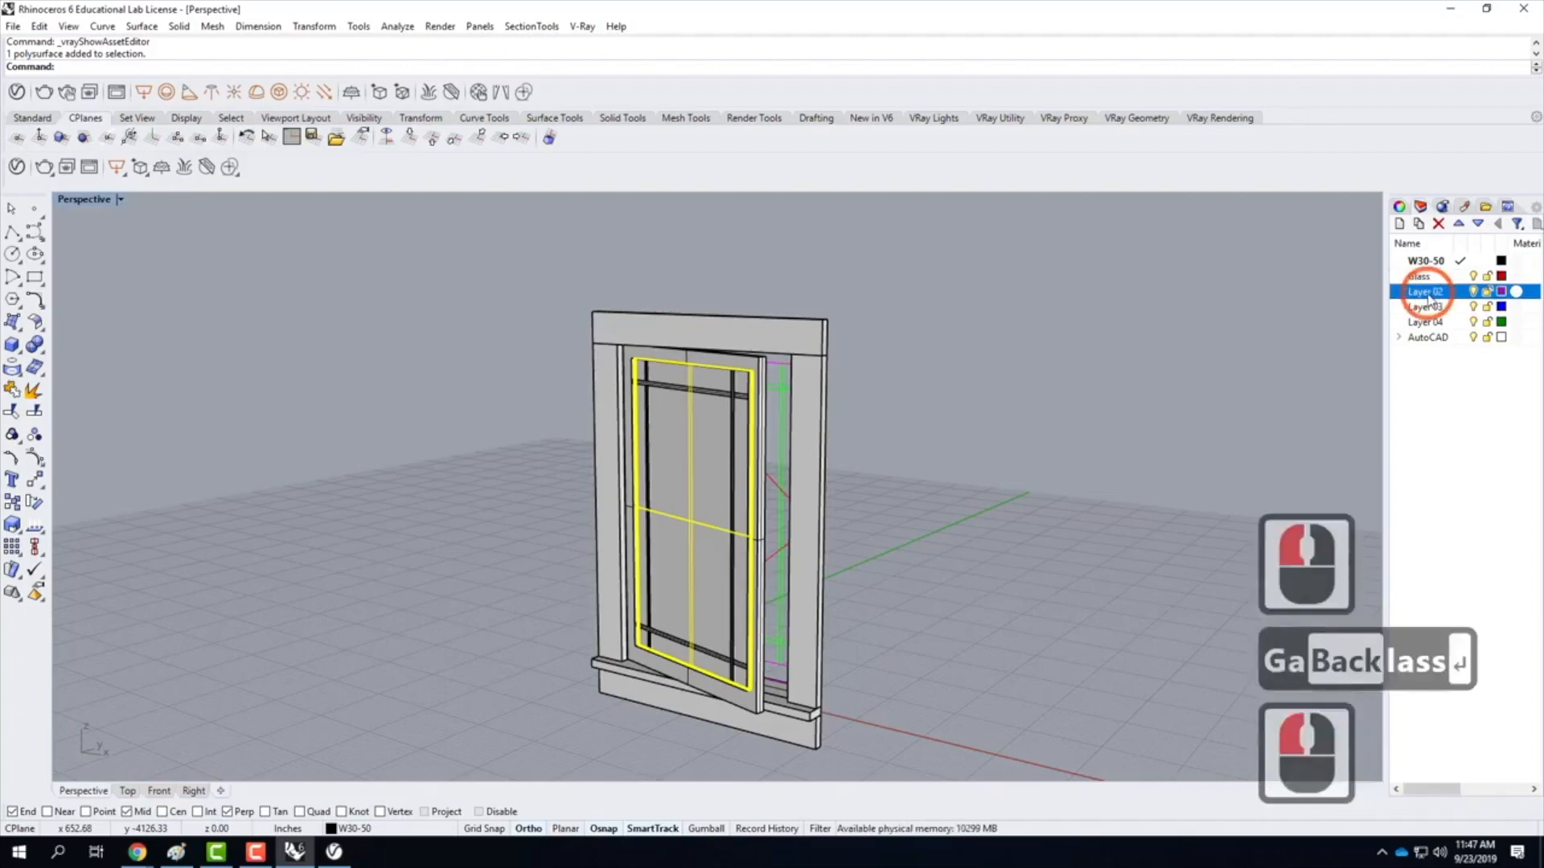
text(M)
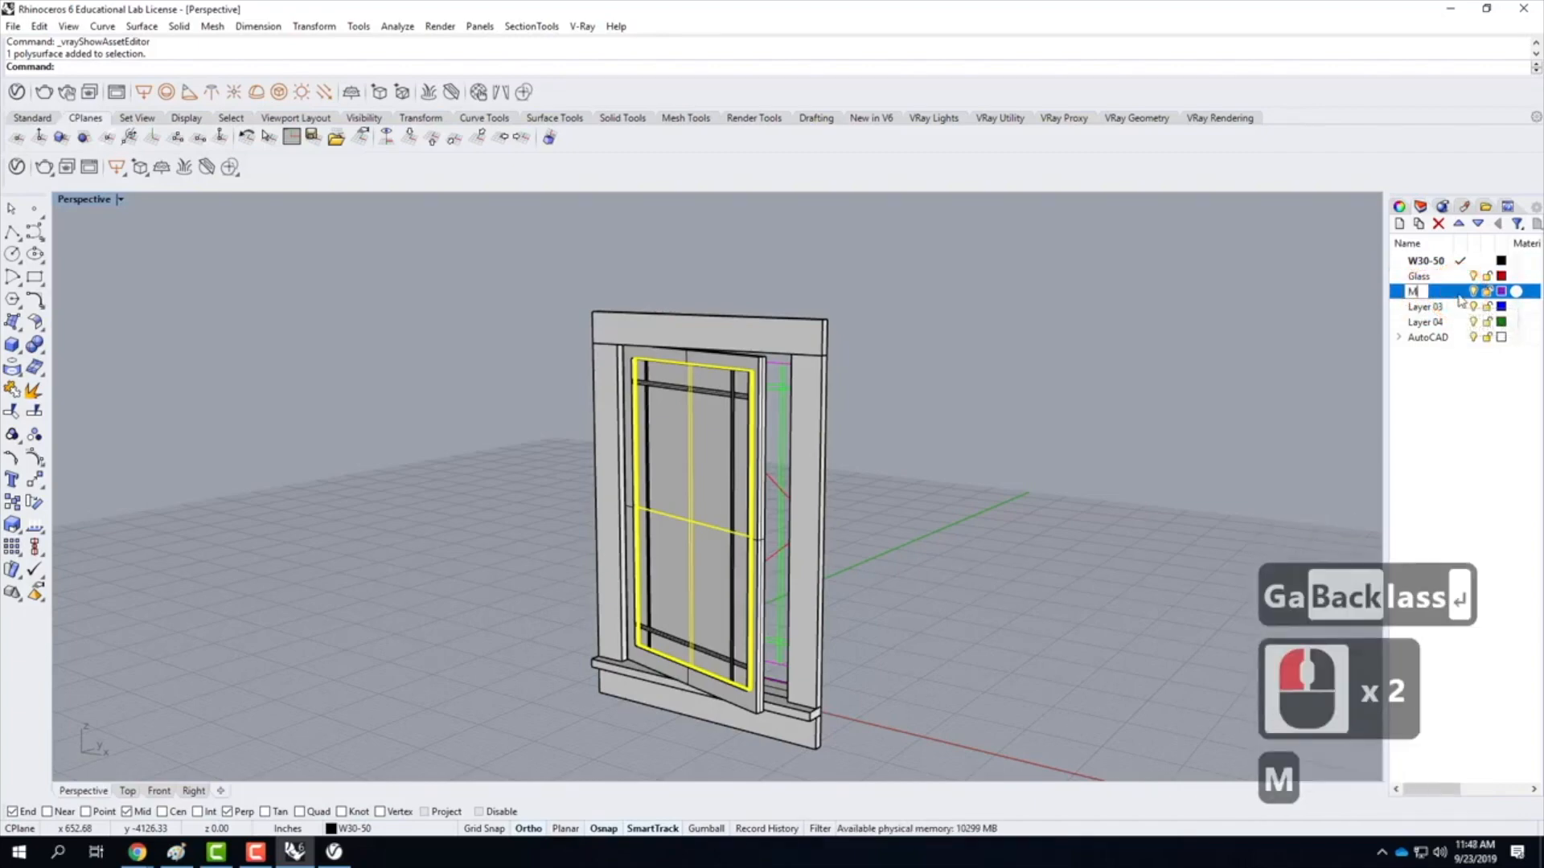
text(ullions)
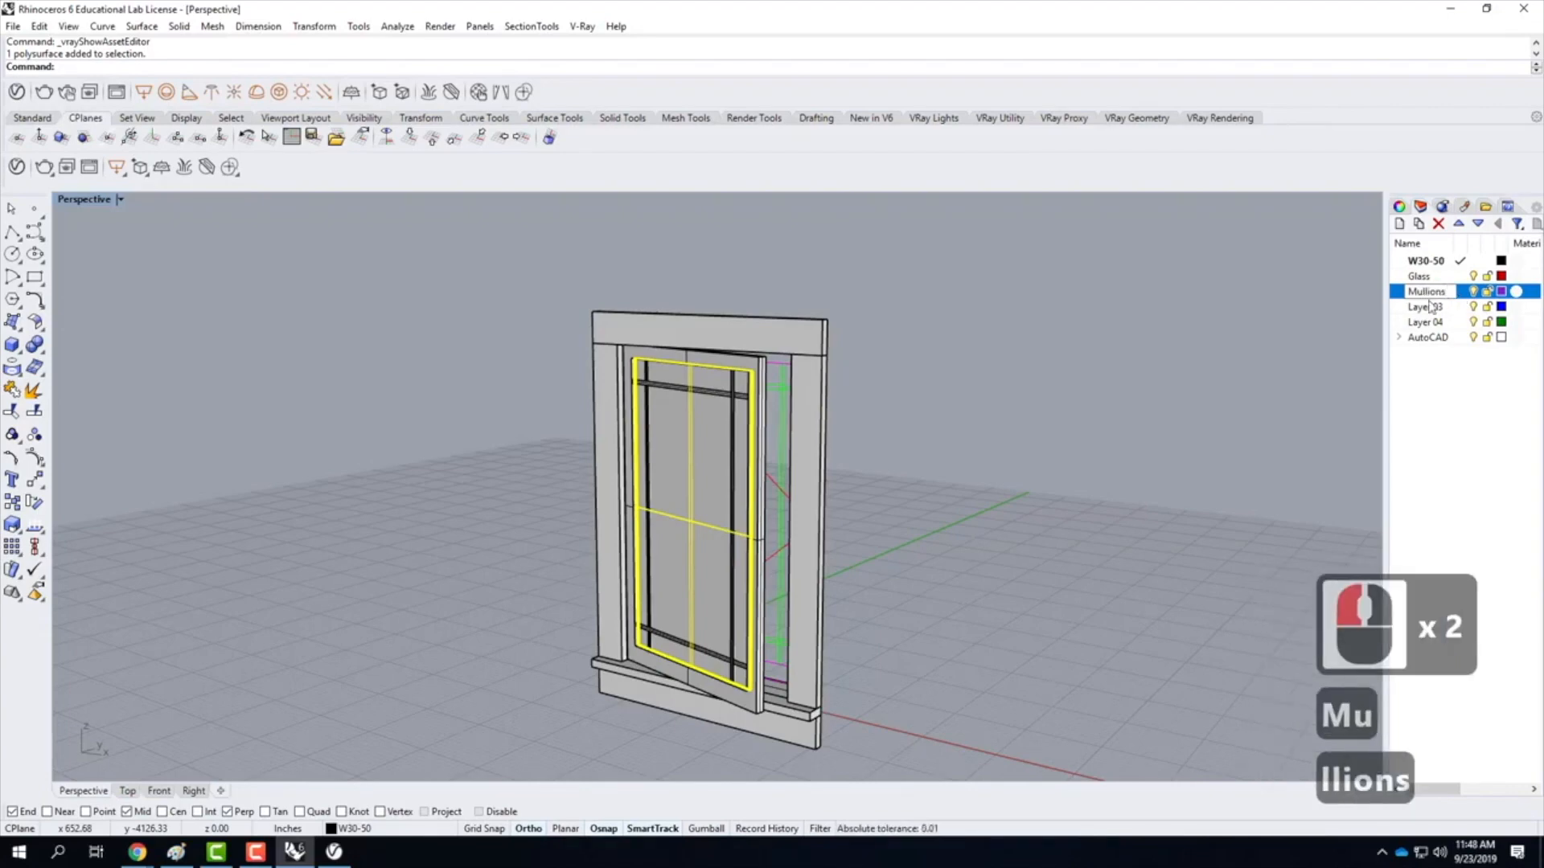
Rename Layer 03 as Frame and Layer 04 as Ext Trim
click(1428, 307)
click(1427, 311)
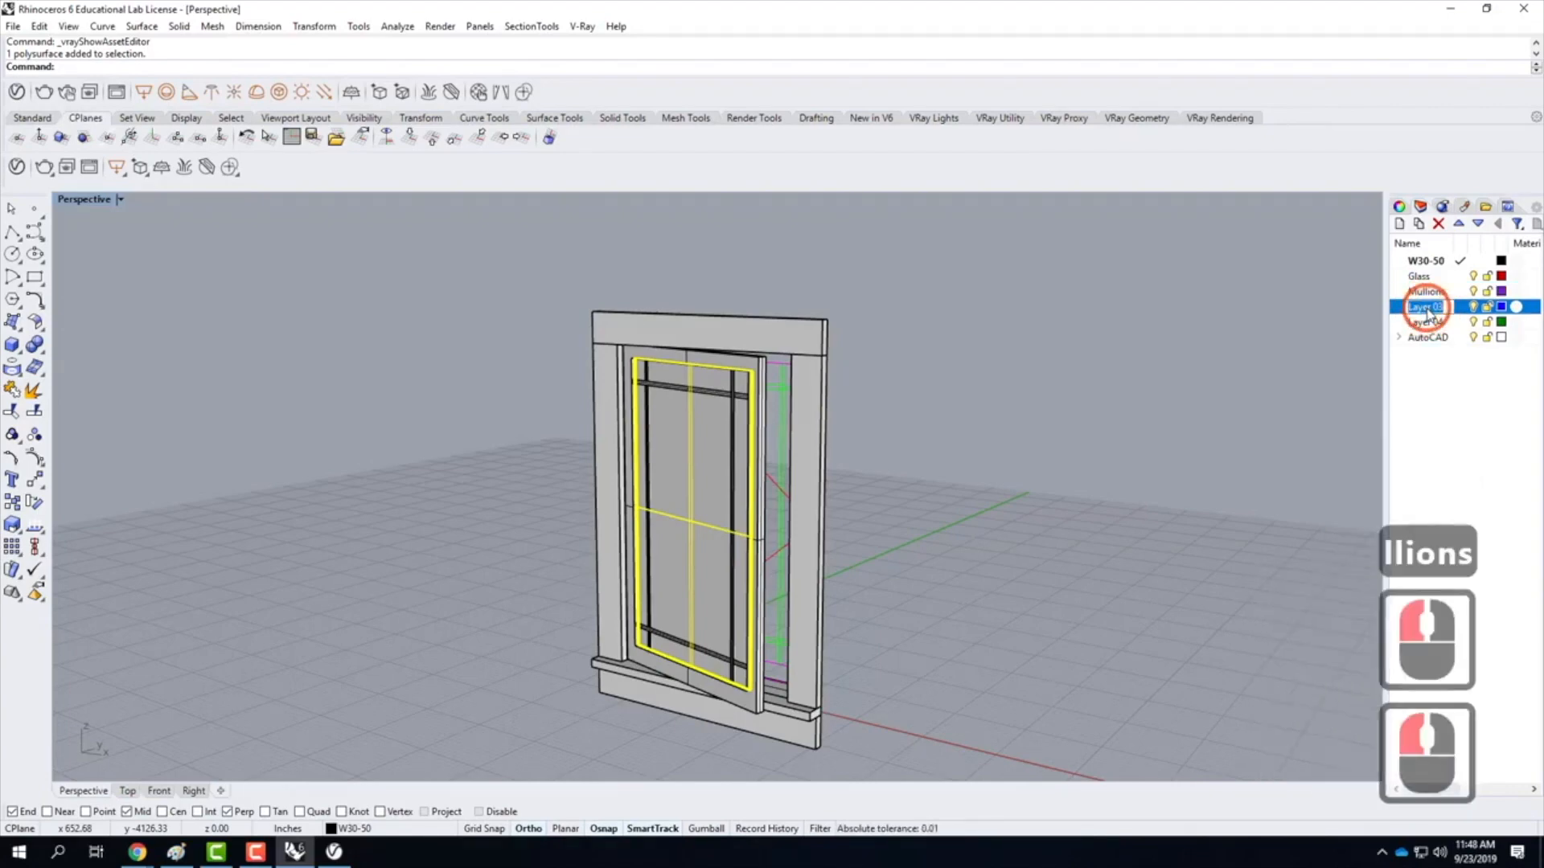
text(W)
key(BackSpace)
text(Frame)
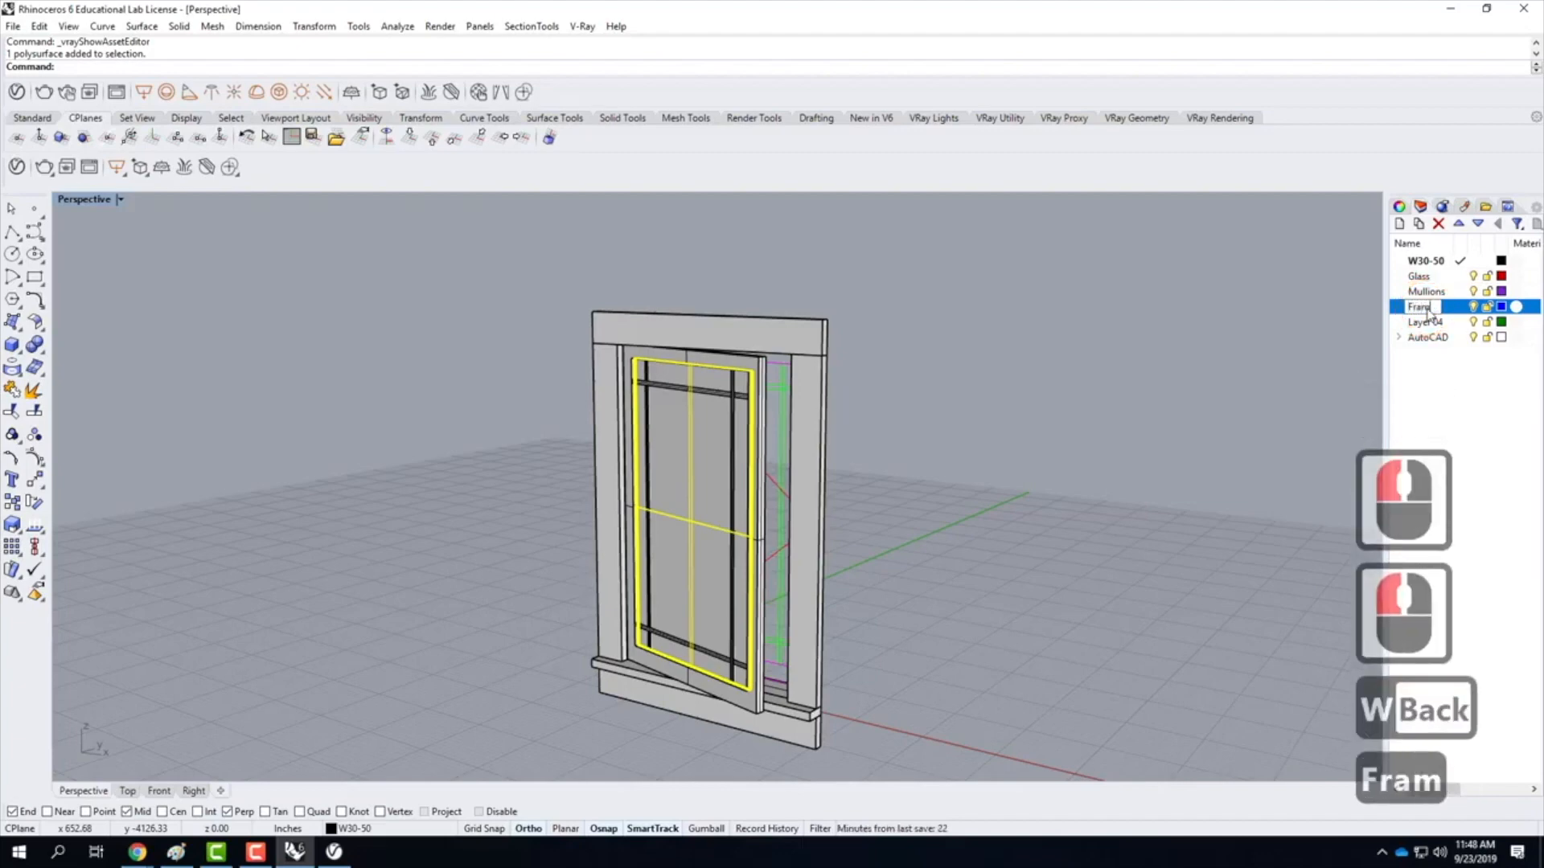
key(Return)
click(1436, 322)
click(1441, 324)
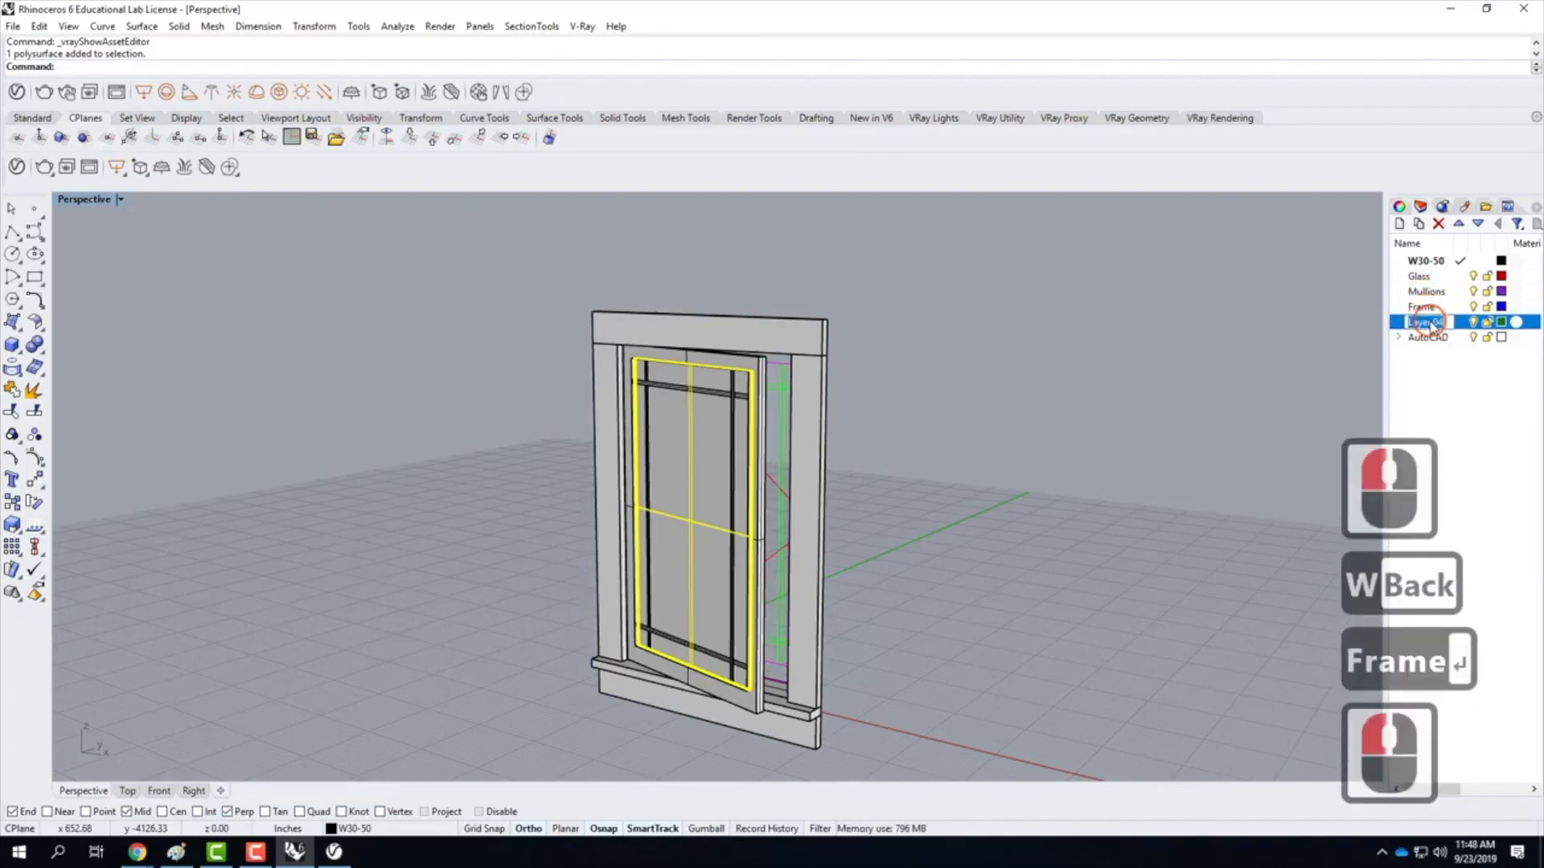
text(Ext Trim)
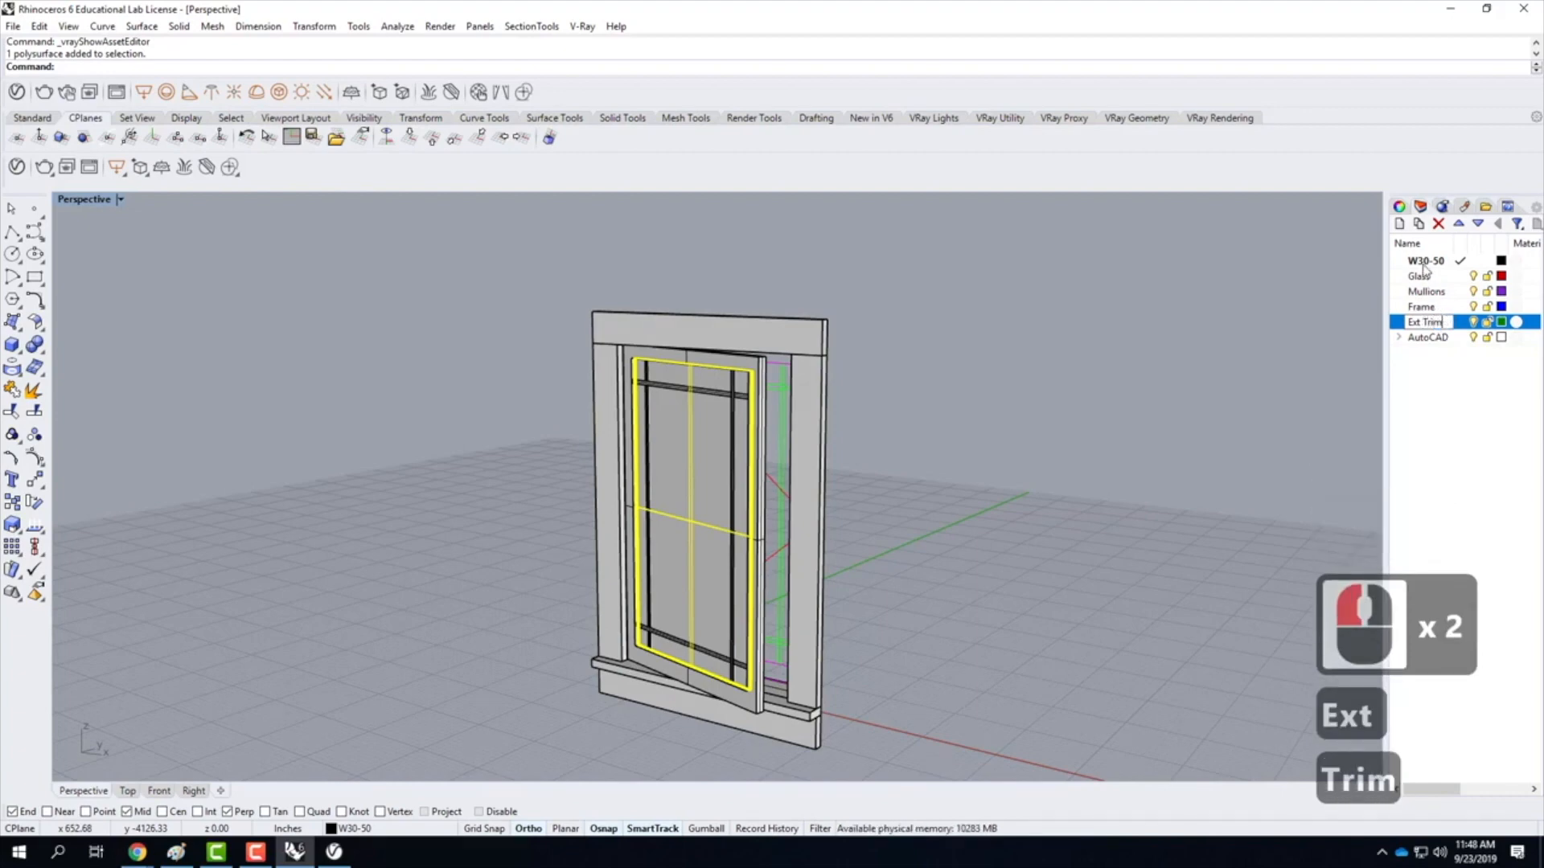
Create a new layer named Int Trim
click(1397, 225)
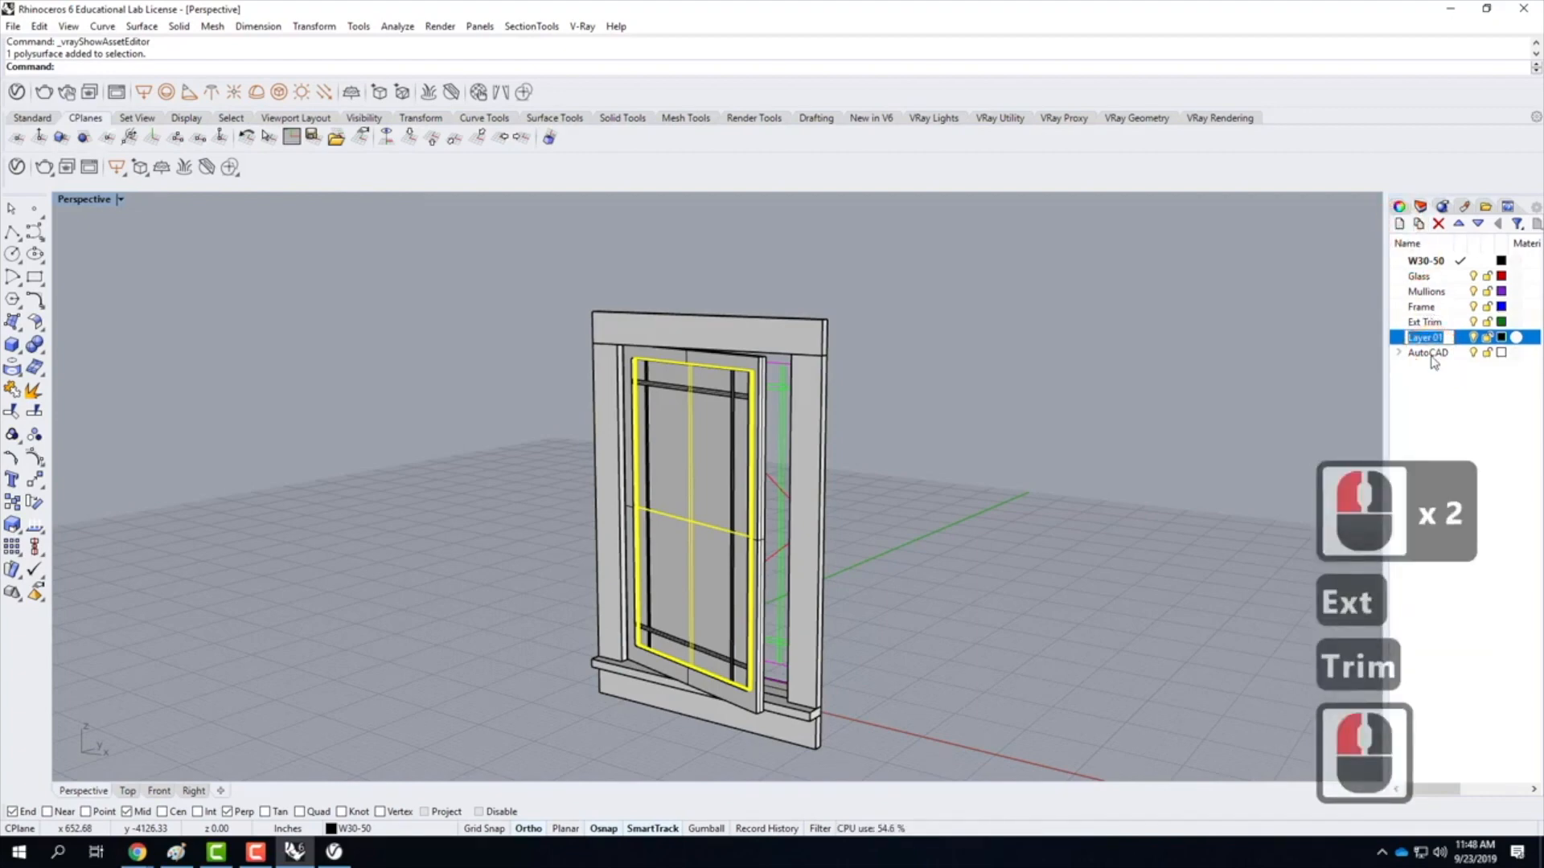
text(Inte)
key(BackSpace)
text(Trim)
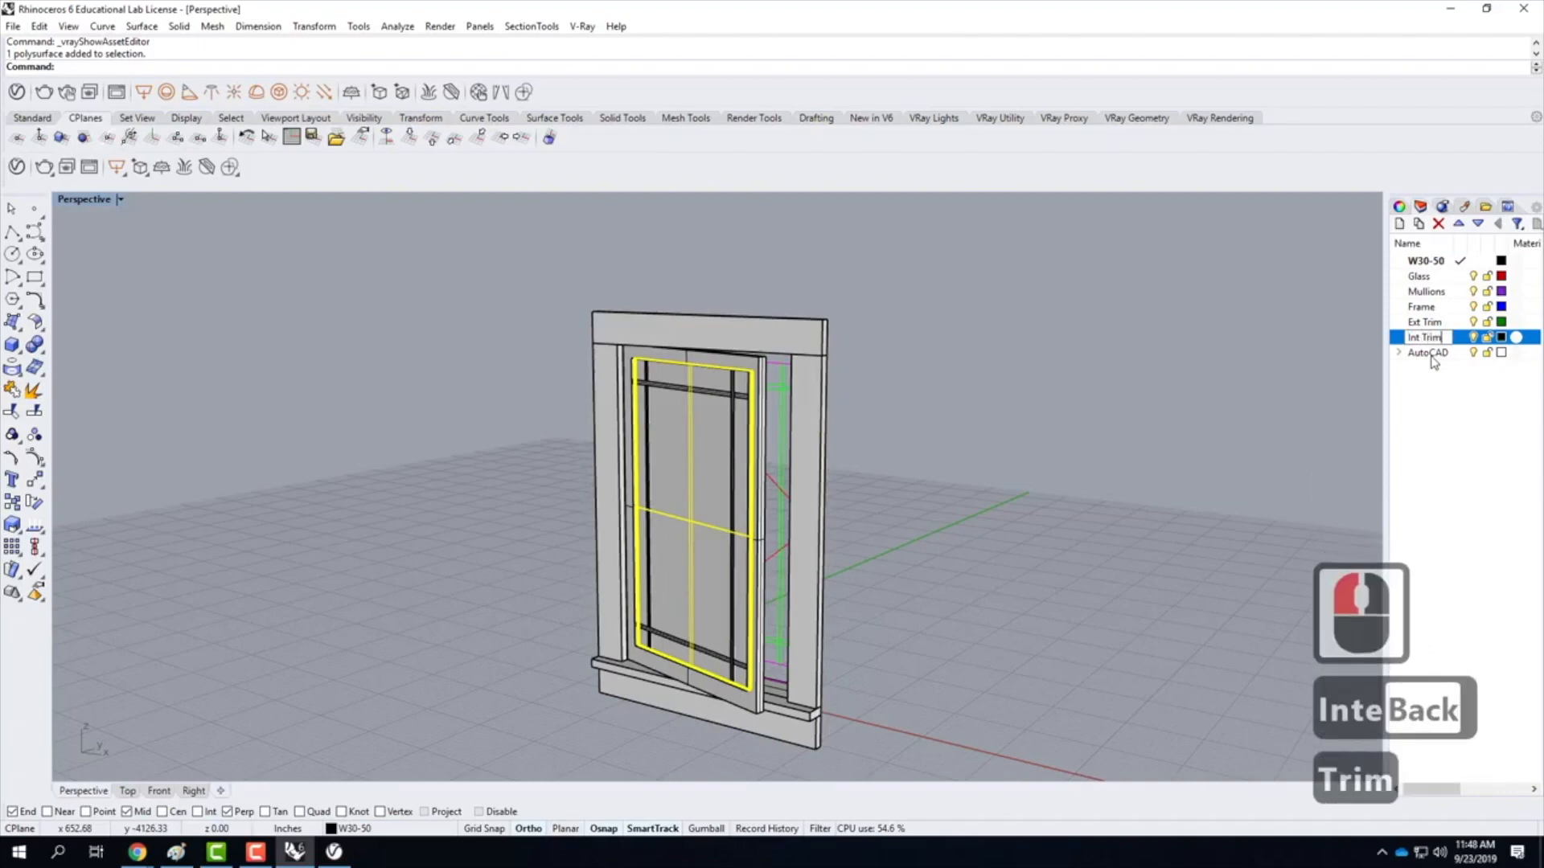
key(Return)
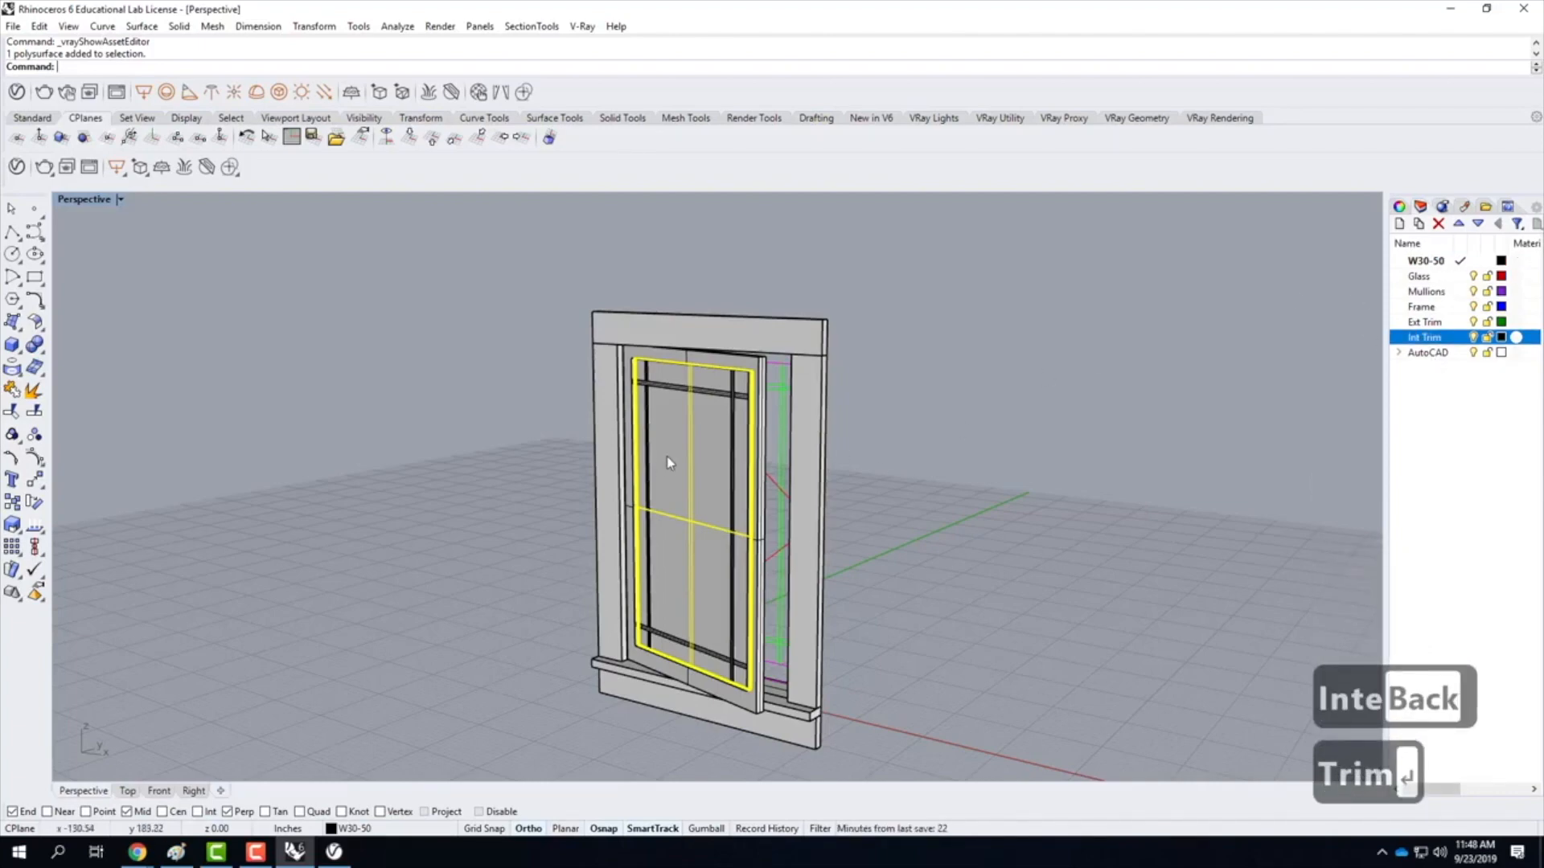
Move the selected glass pane to the Glass layer and clear the selection
right_click(1423, 276)
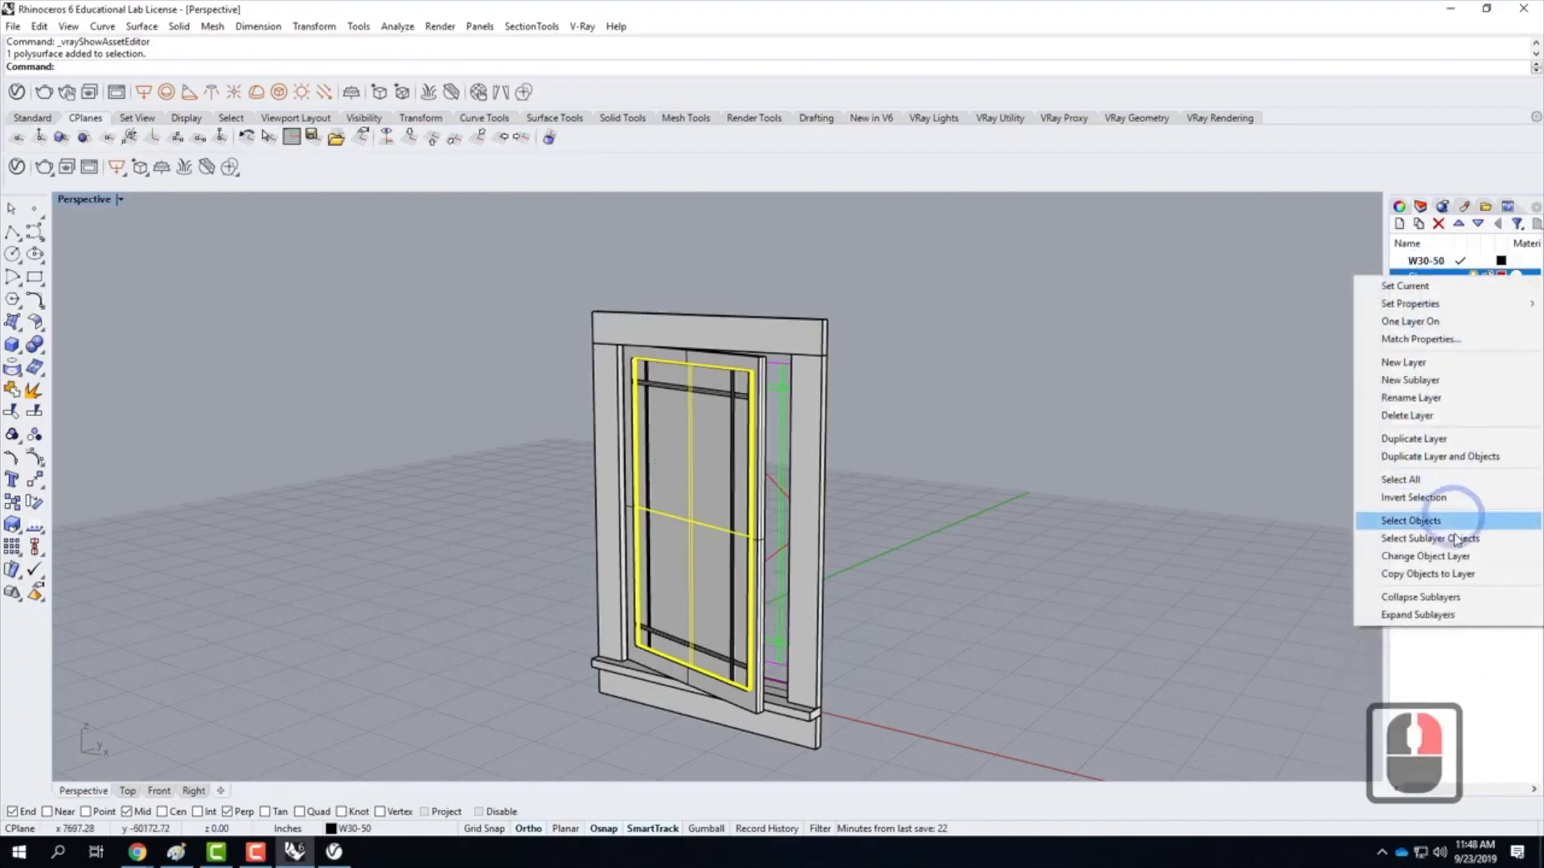
click(1439, 555)
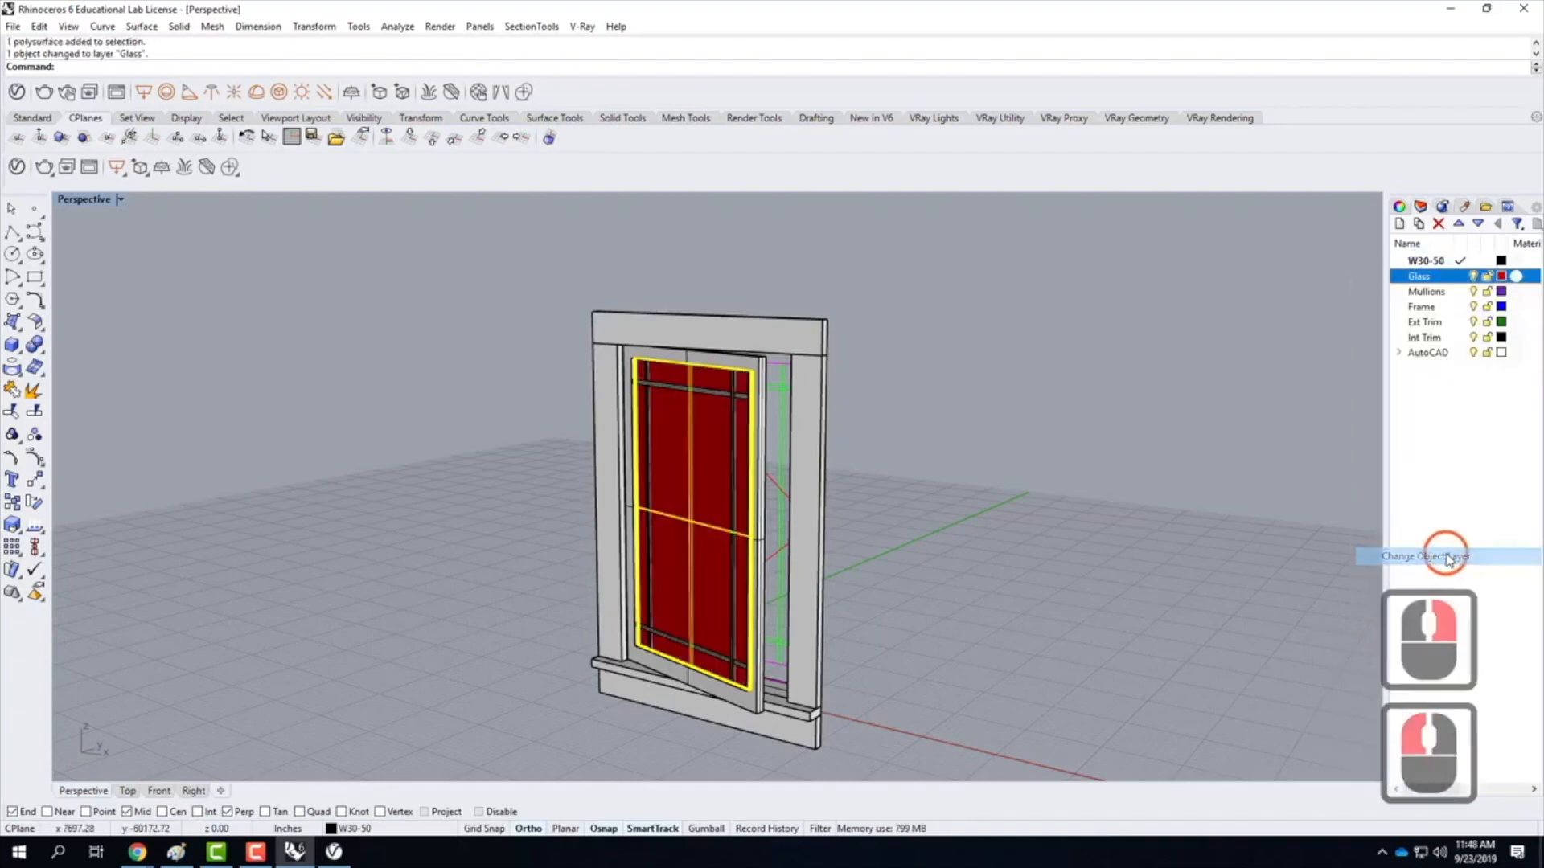
click(1166, 534)
Move the mullion grid over the glass to the Mullions layer
click(728, 394)
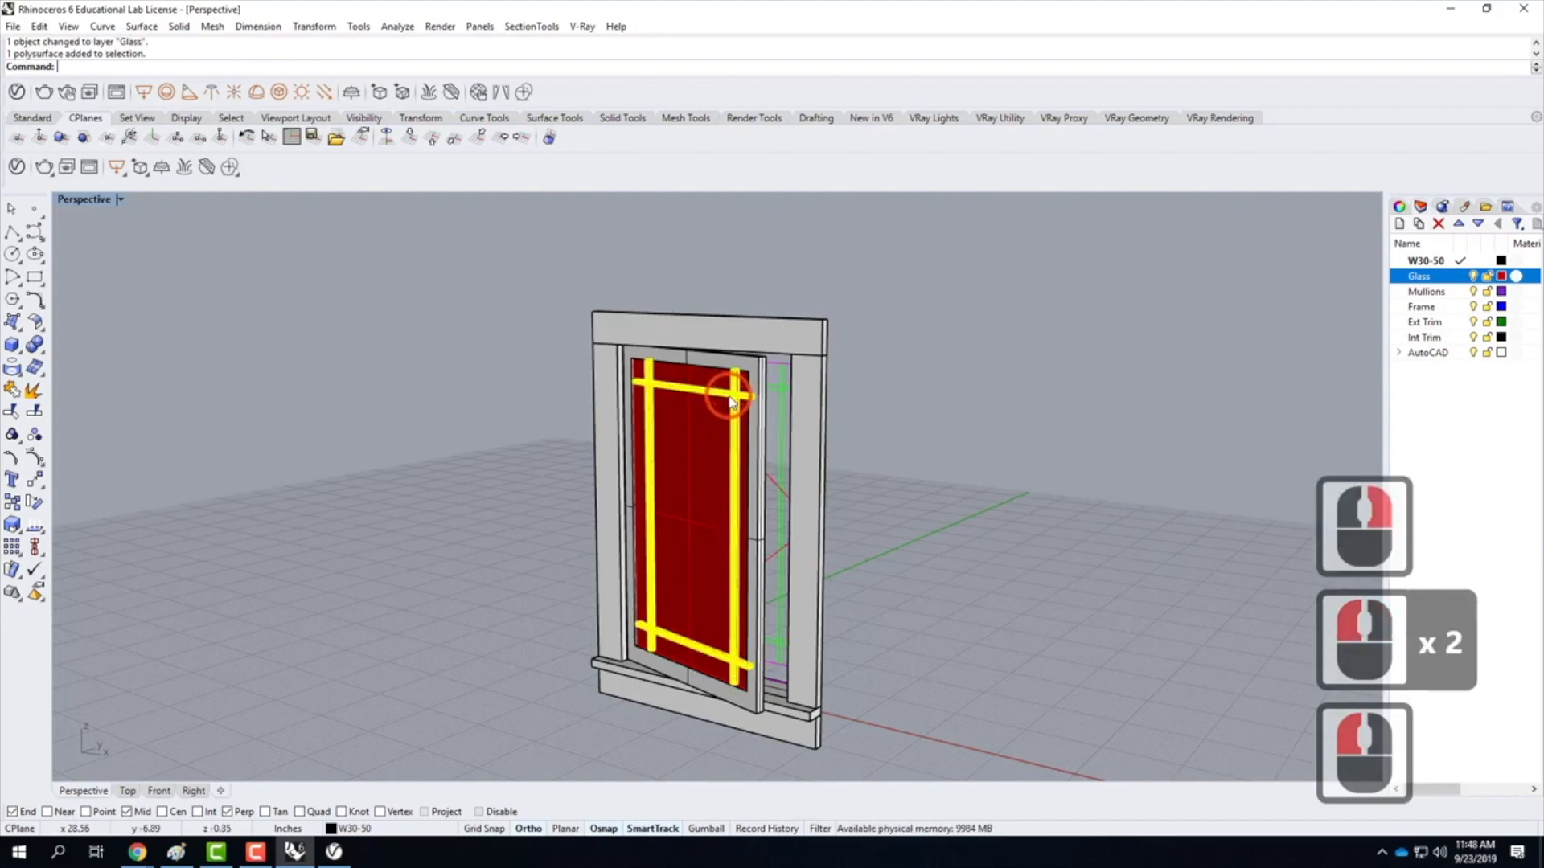
right_click(1431, 292)
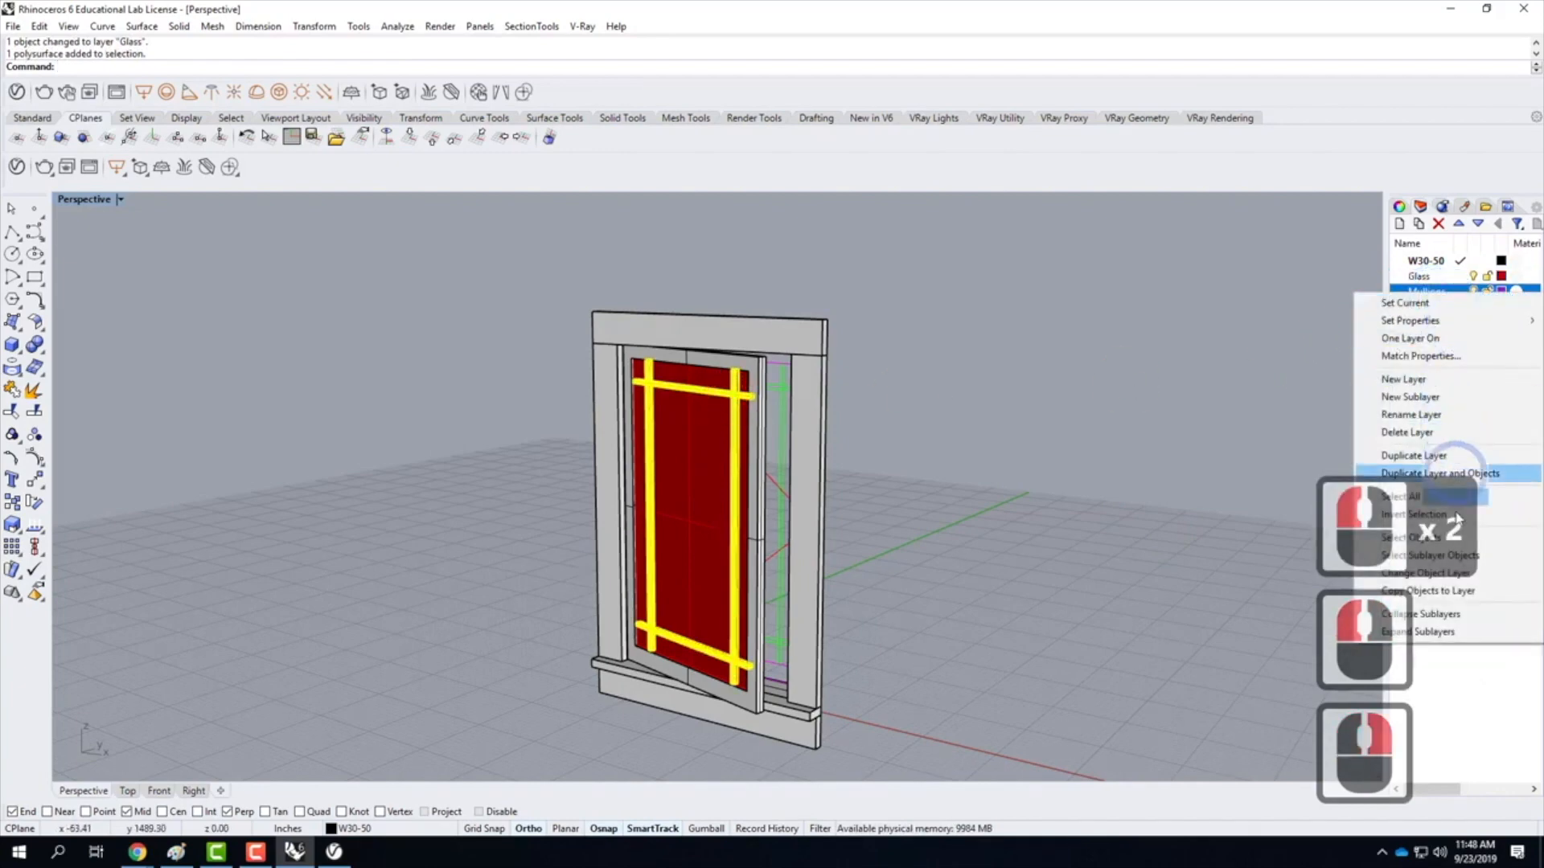
click(1482, 574)
click(989, 499)
Move the open sash's frame around the glass to the Frame layer
double_click(734, 354)
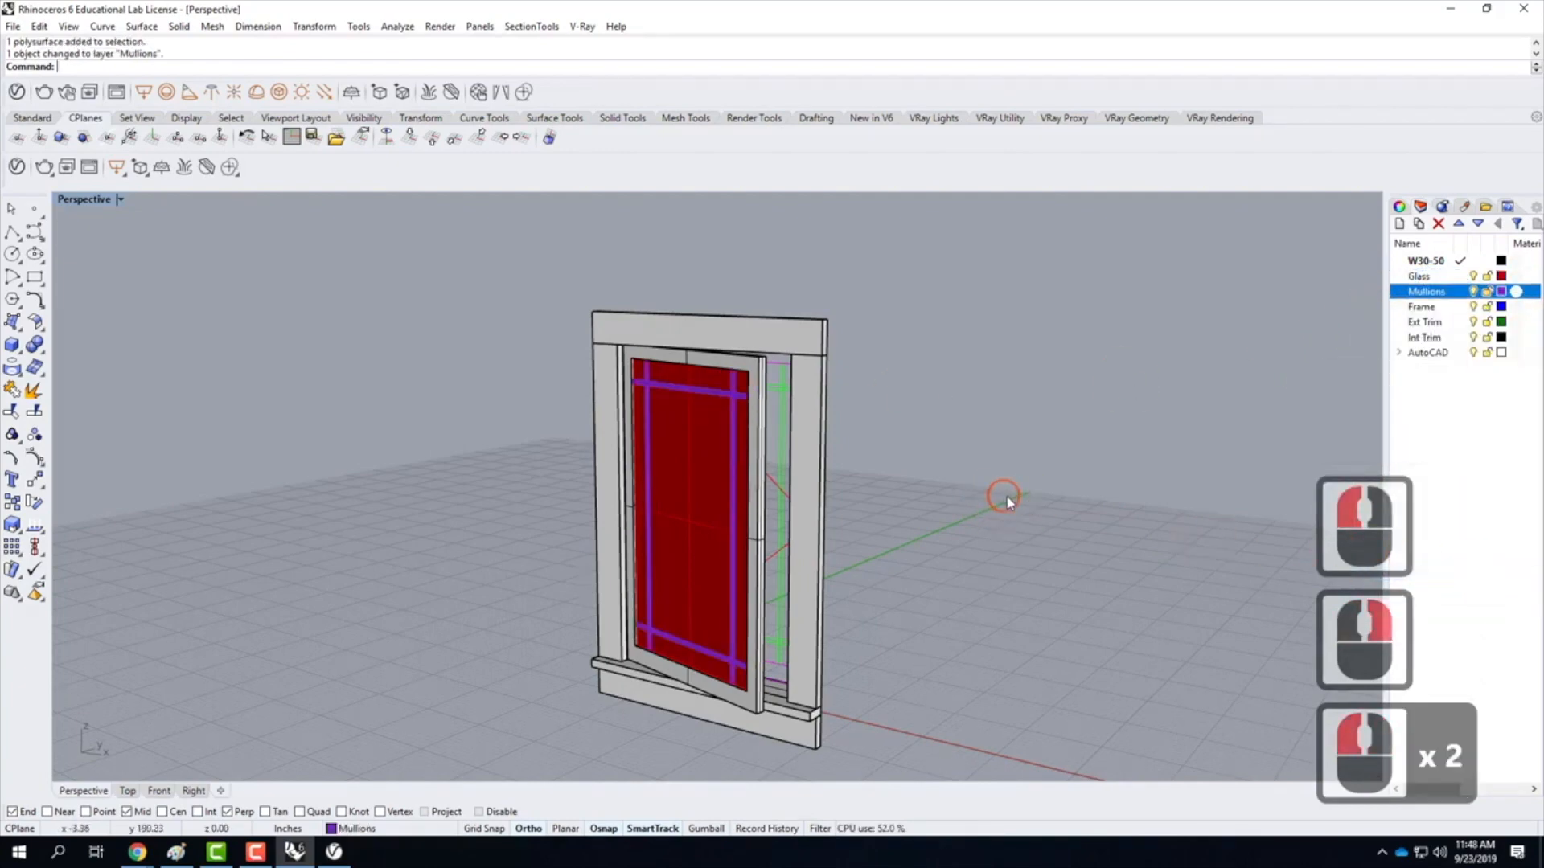
click(840, 355)
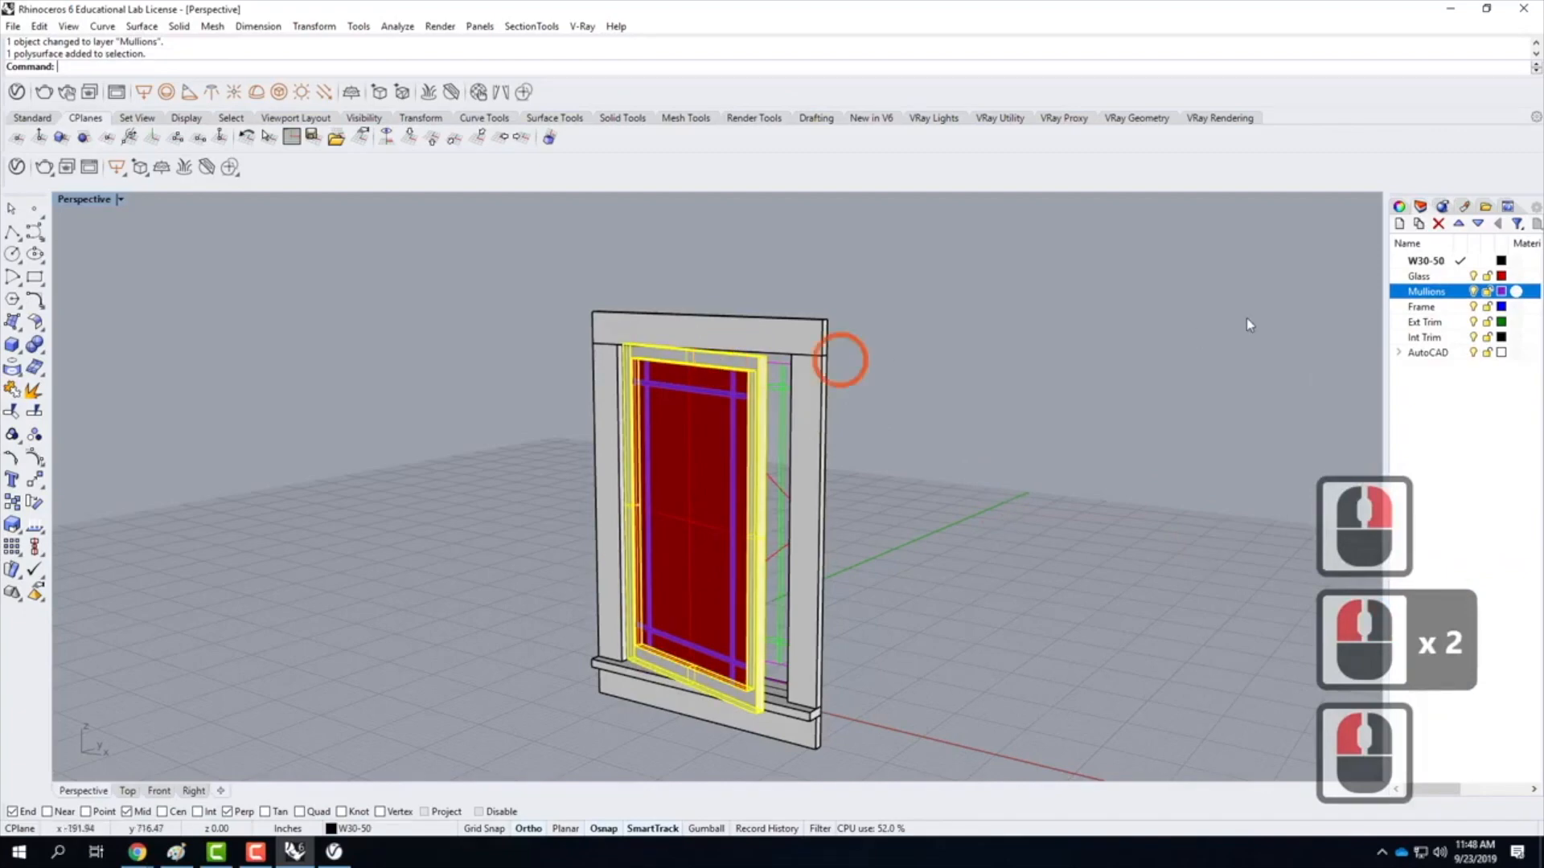
right_click(1426, 300)
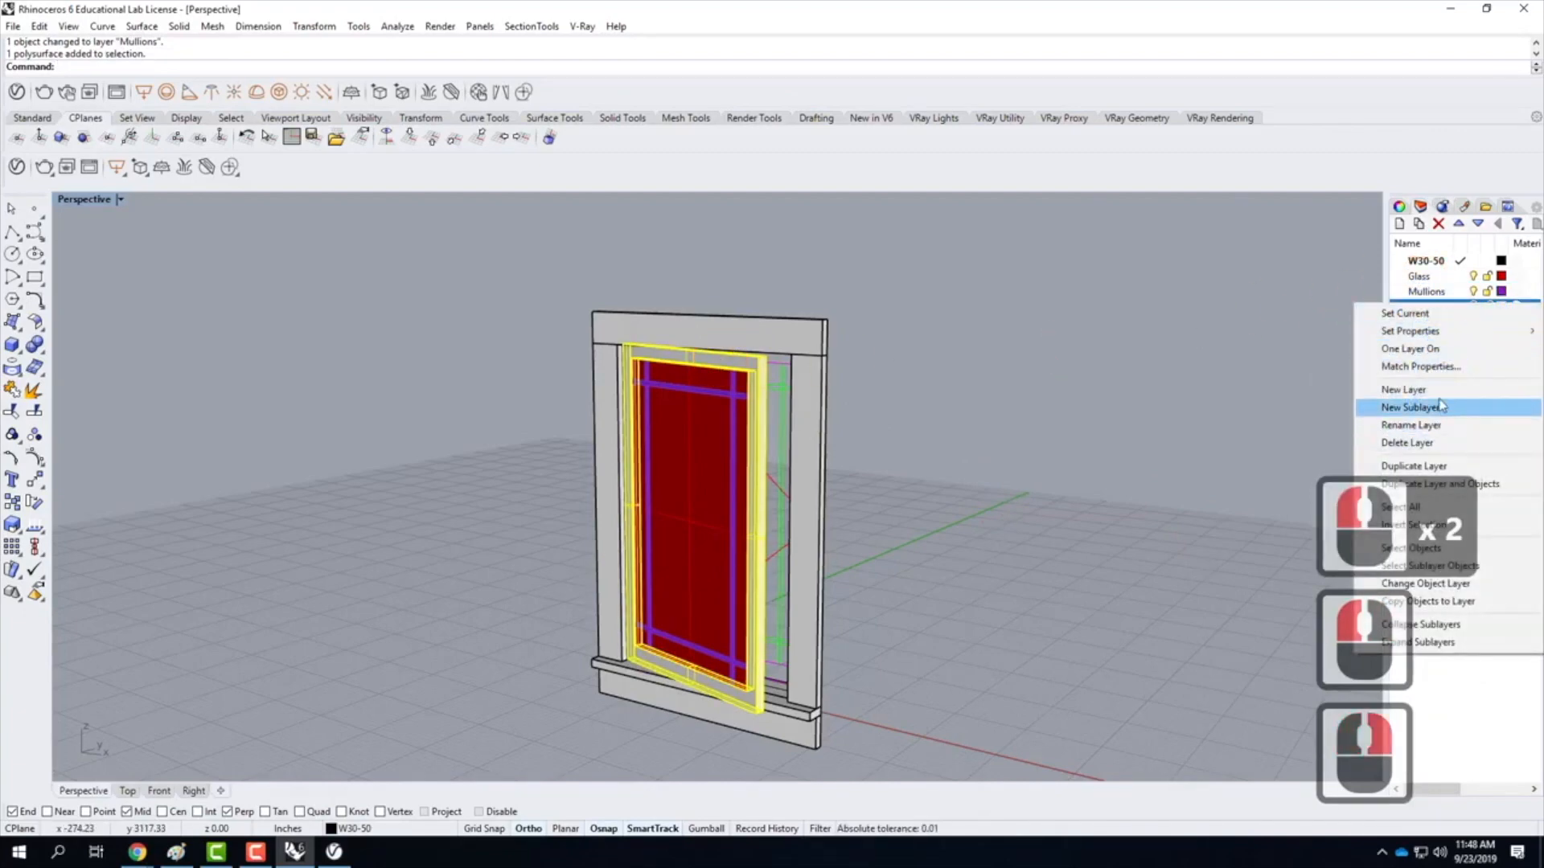
click(1479, 583)
click(1138, 416)
Move the five exterior trim pieces, including head, sides and sill, onto the Ext Trim layer
click(796, 333)
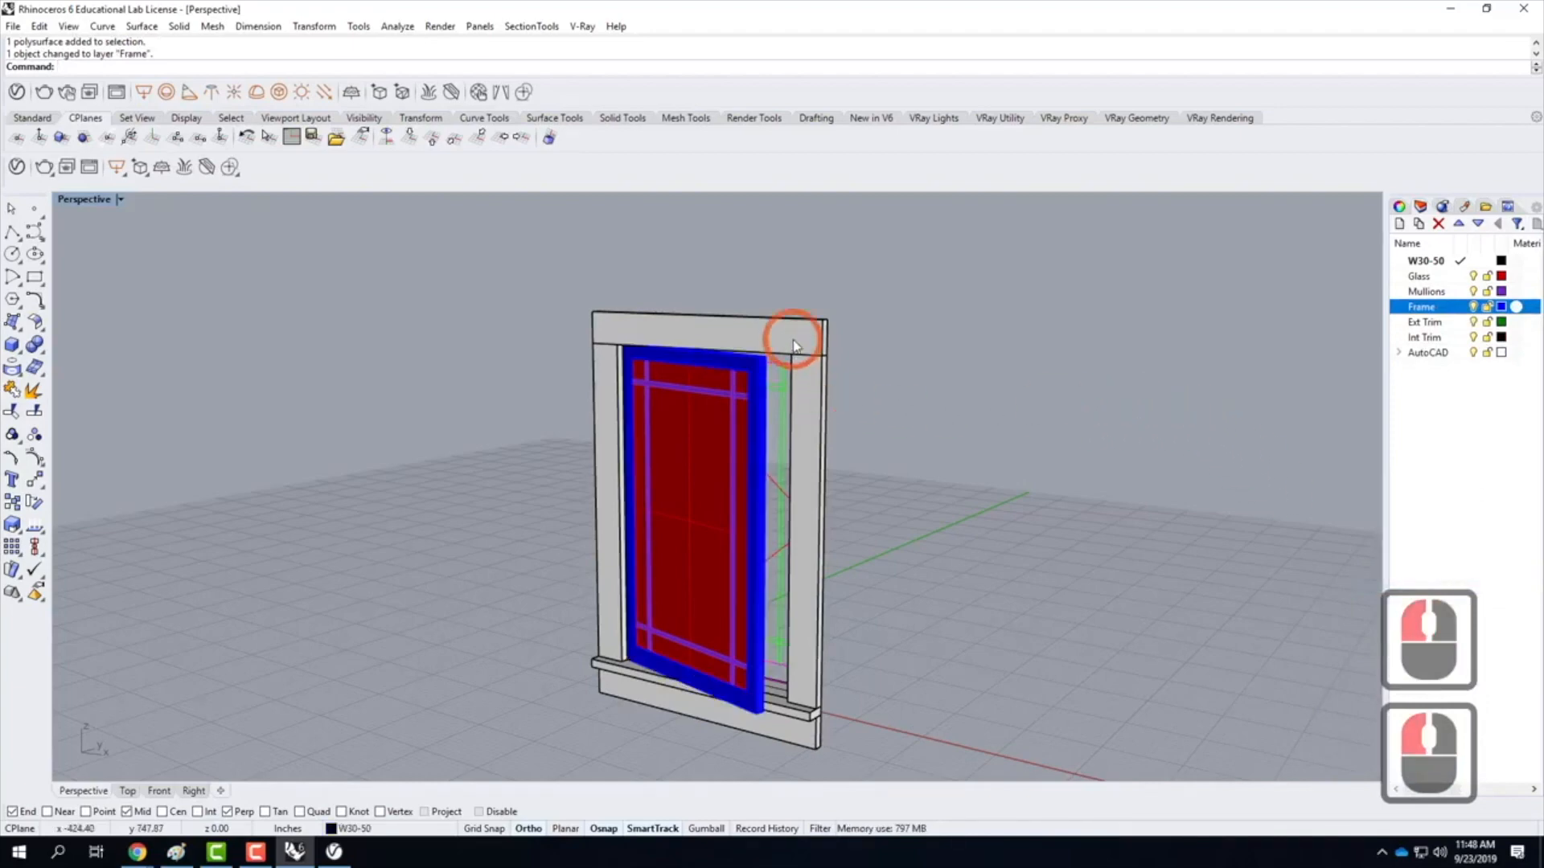
shift+click(804, 394)
shift+click(615, 416)
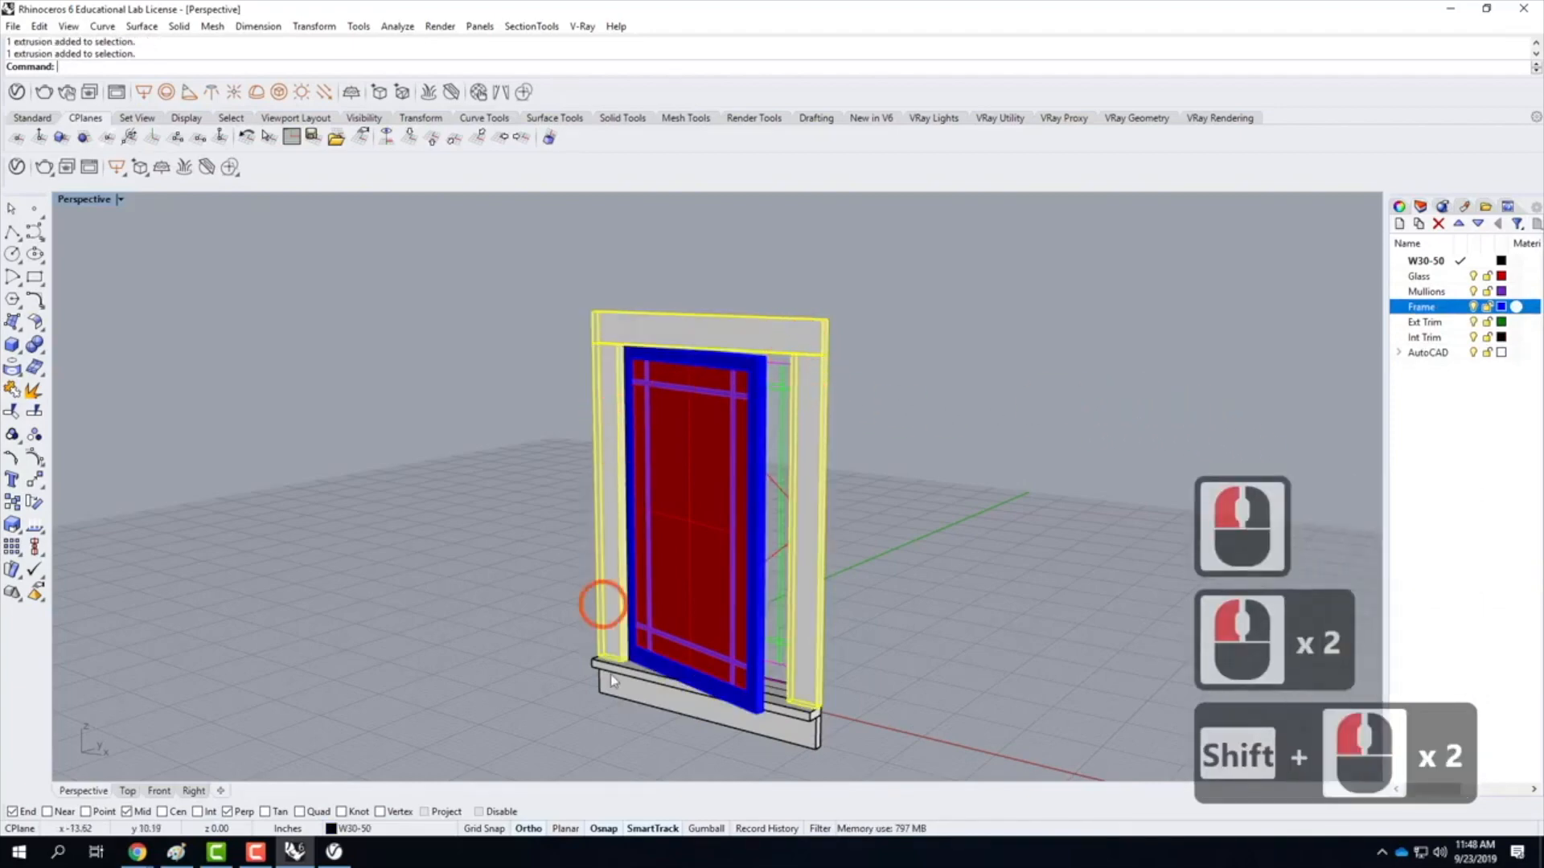
shift+click(629, 672)
shift+click(637, 689)
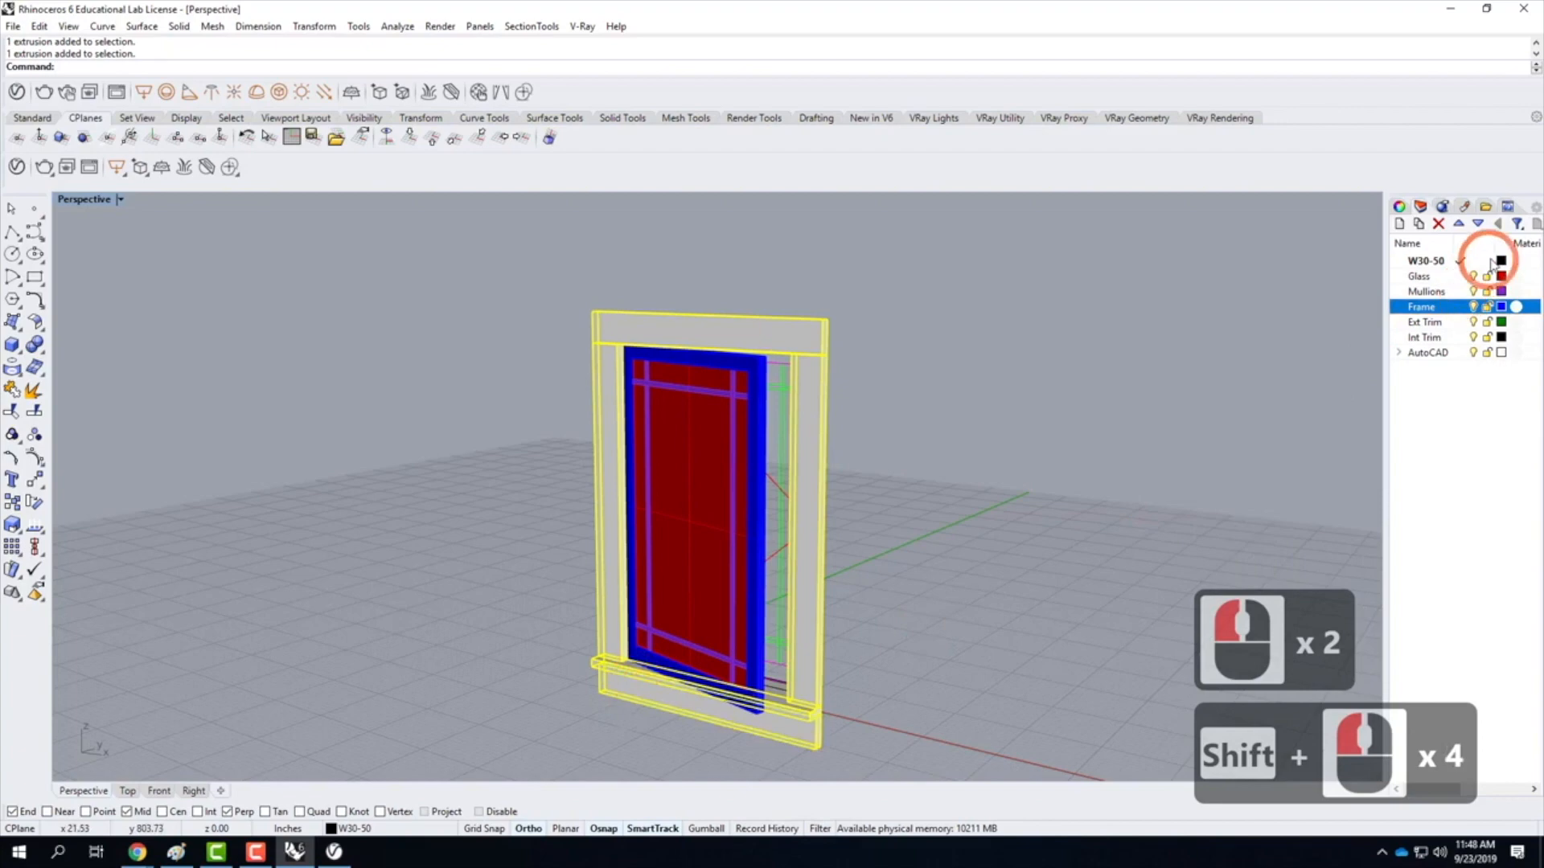
right_click(1448, 322)
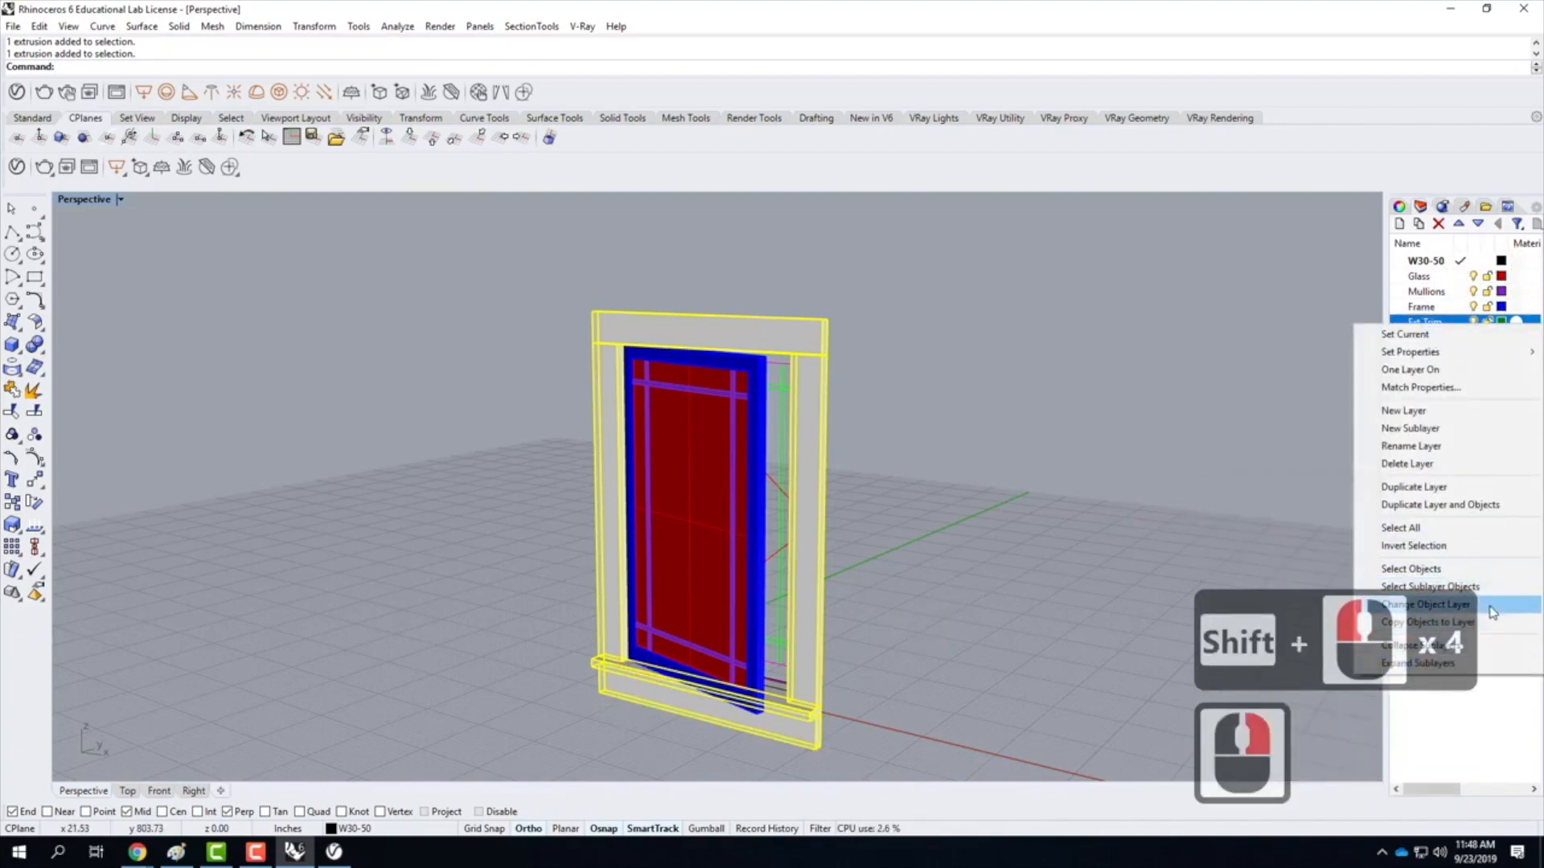
click(1440, 604)
Move the swept interior trim around the window to the Int Trim layer and clear the selection
right_drag(889, 386, 854, 391)
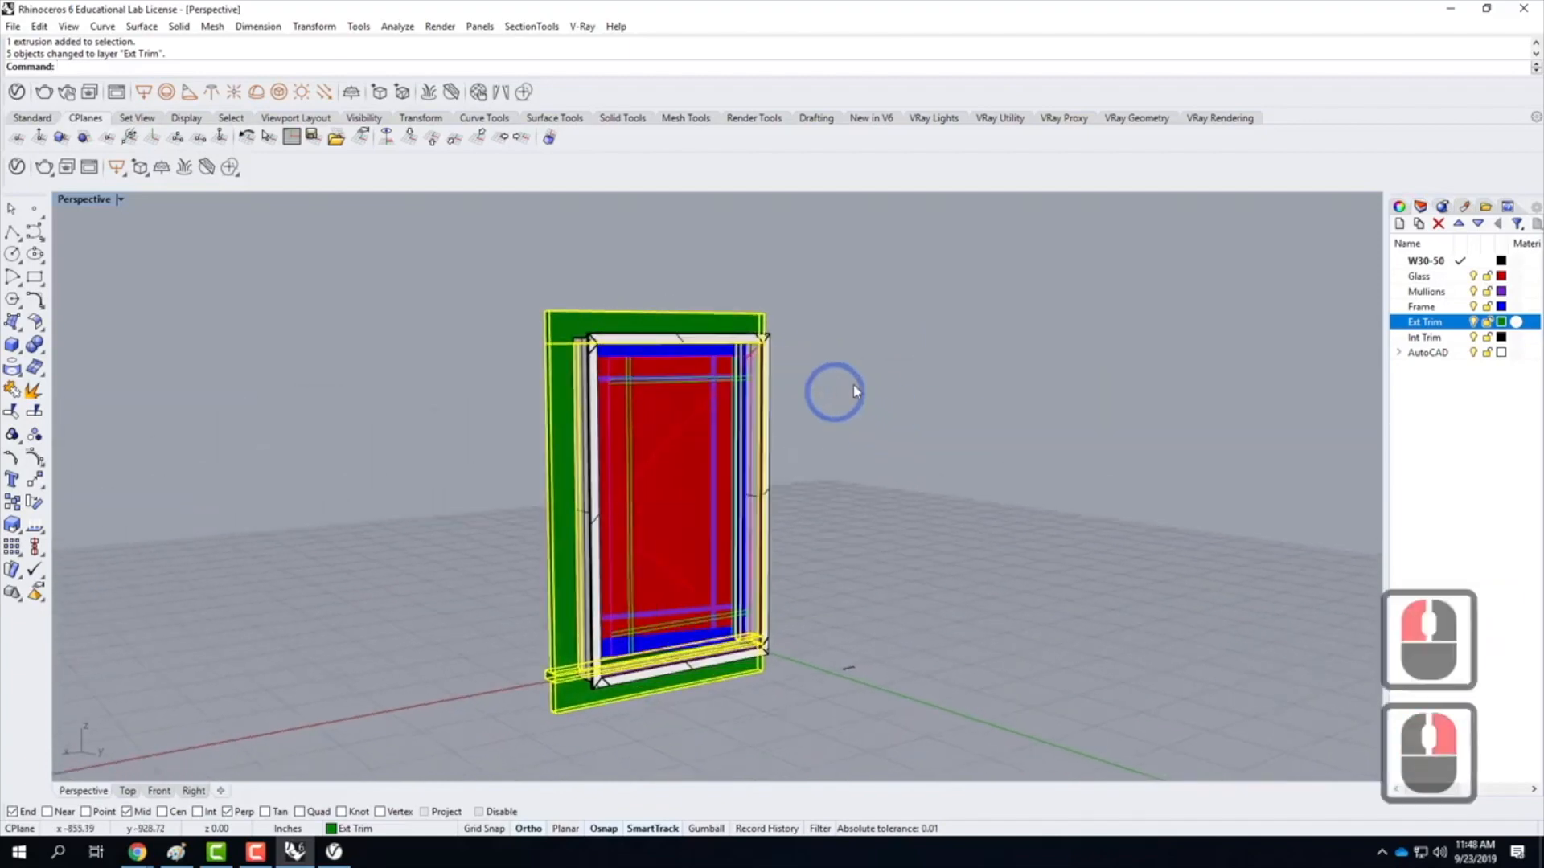
scroll(639, 375, up, 2)
click(608, 337)
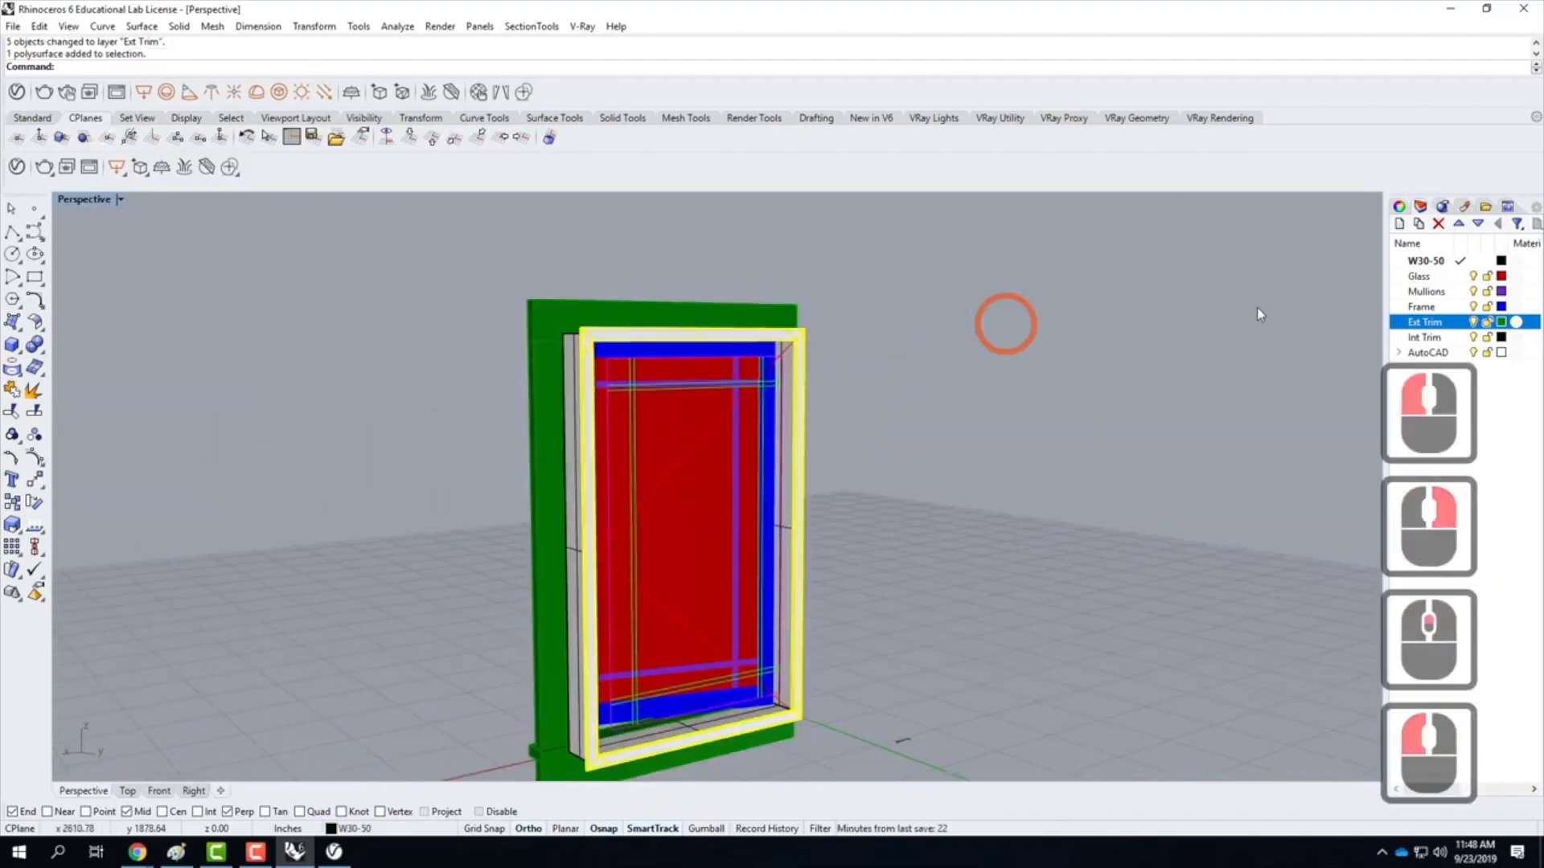
right_click(1428, 338)
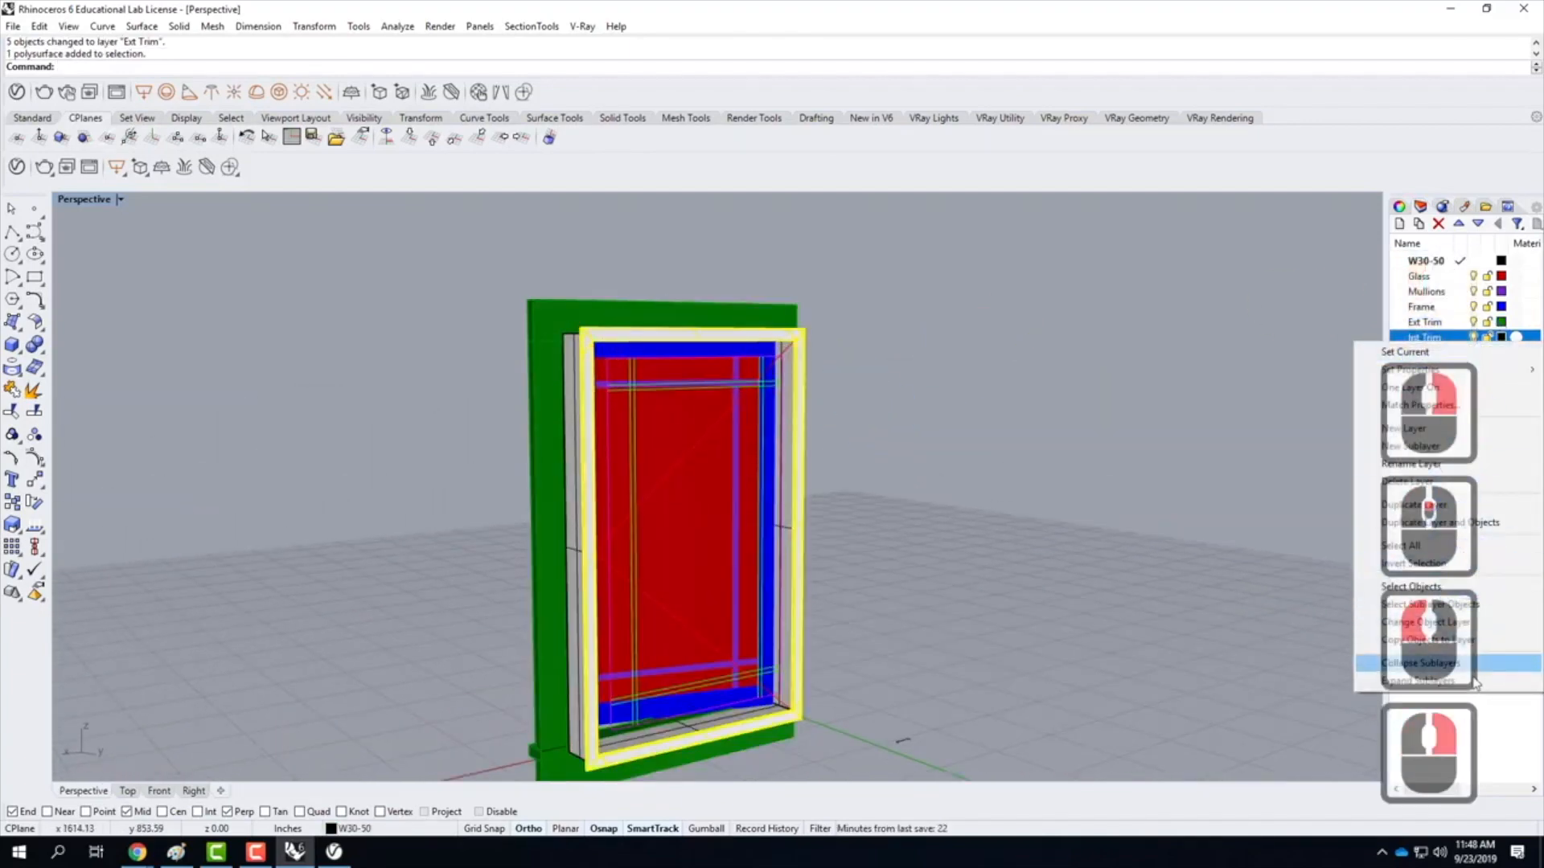
click(1473, 621)
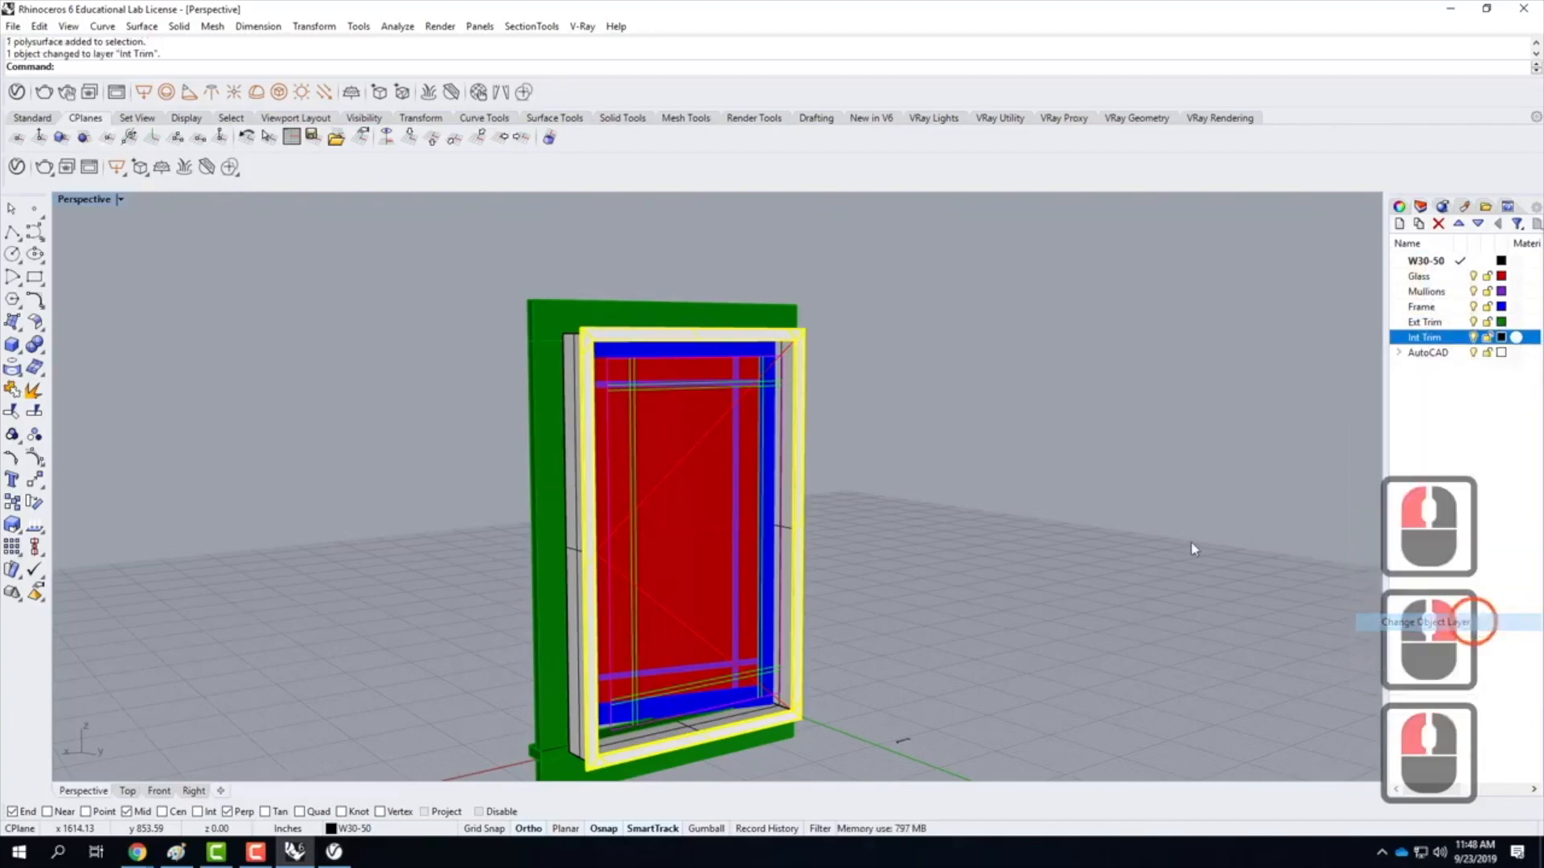
click(925, 411)
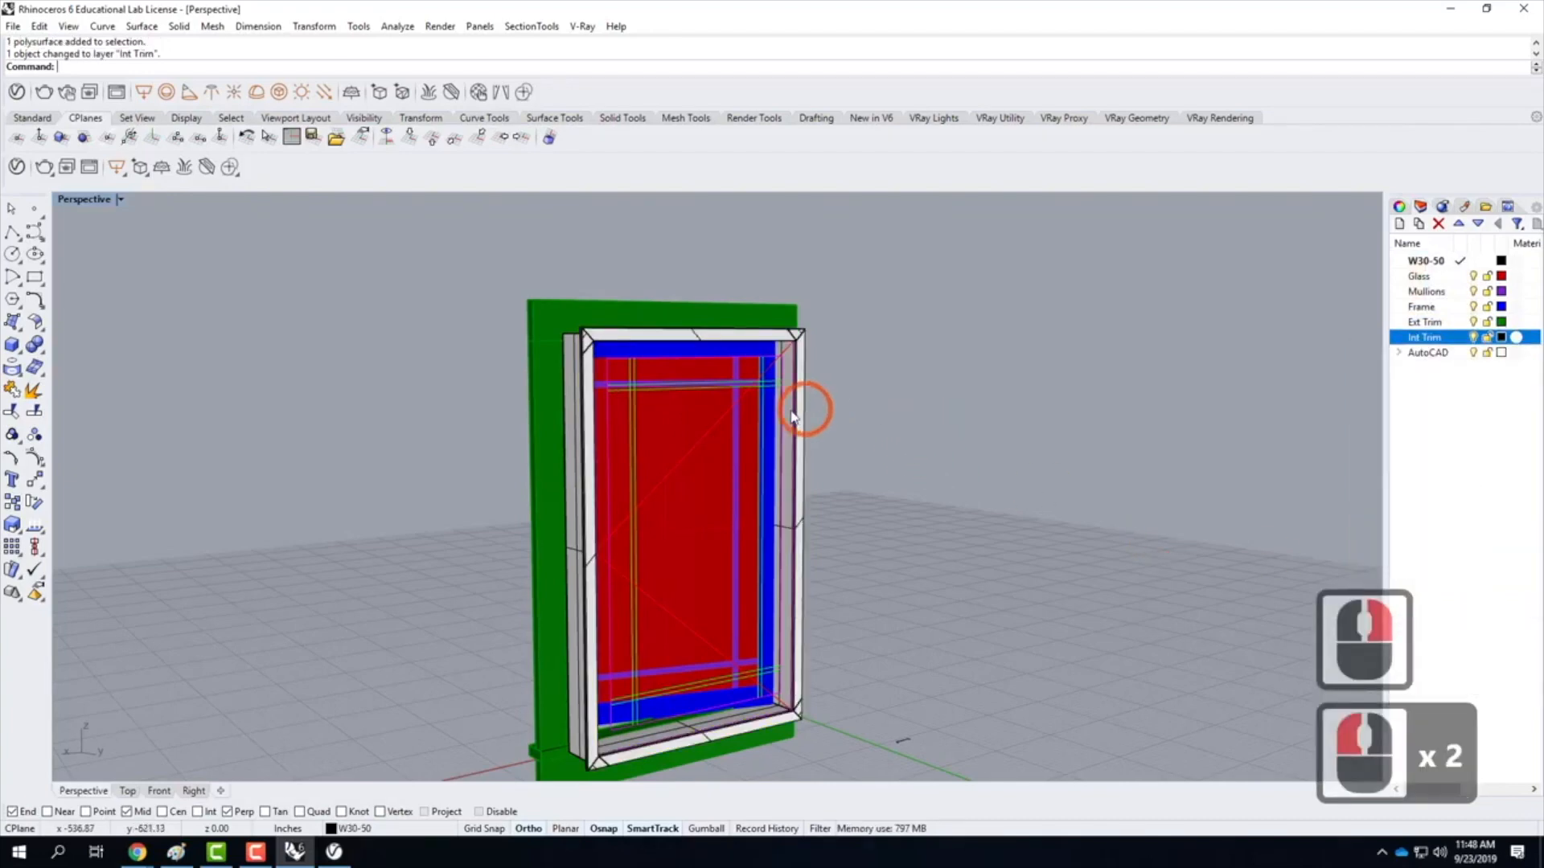
Create a new layer named Jamb
click(1399, 224)
click(1452, 352)
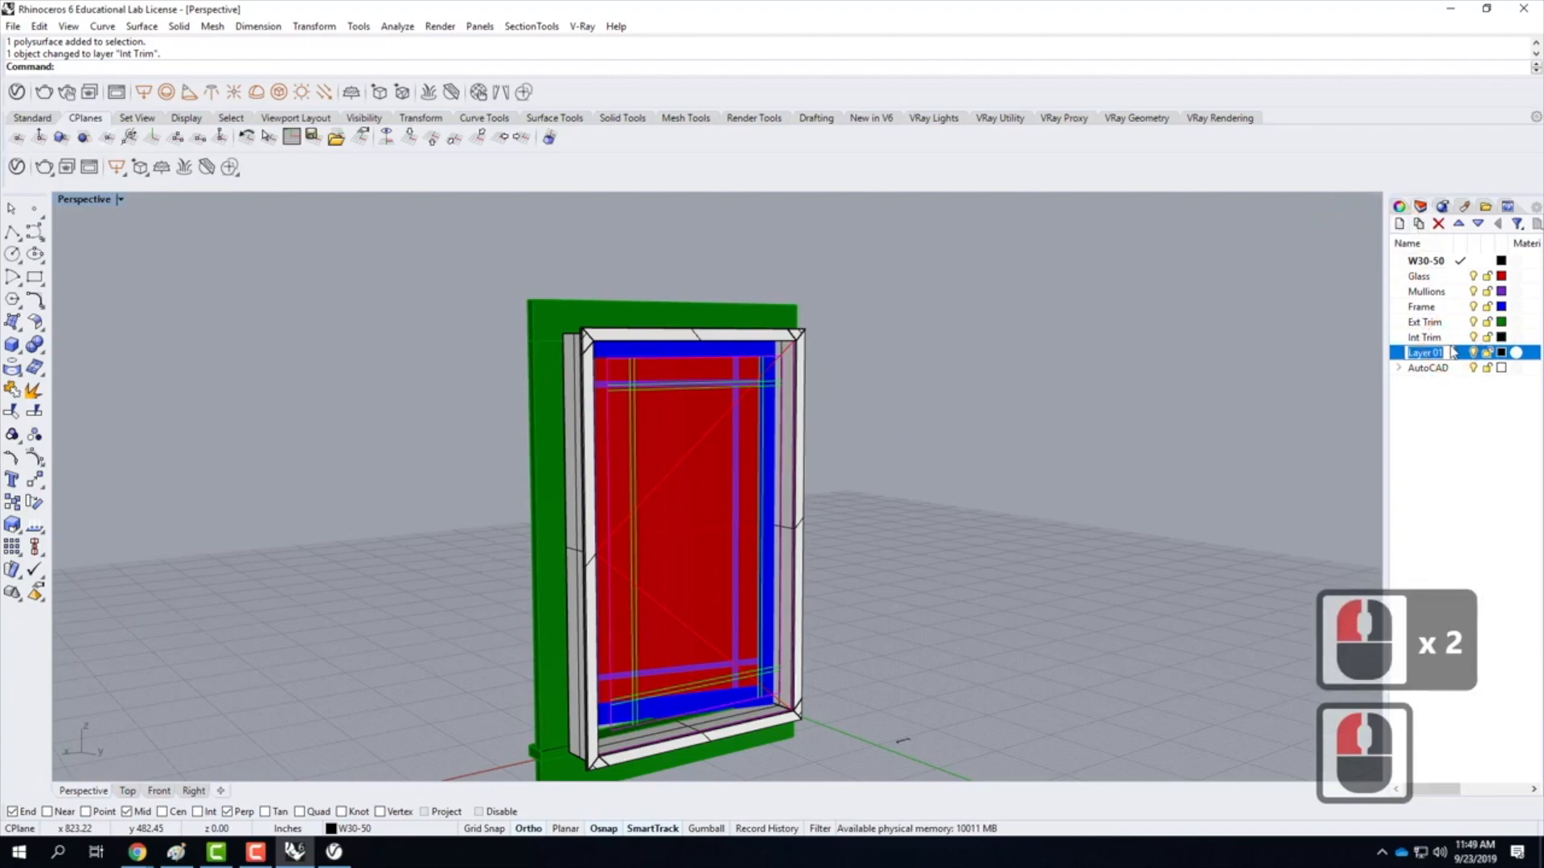
text(Jab)
key(BackSpace)
text(mb)
key(Return)
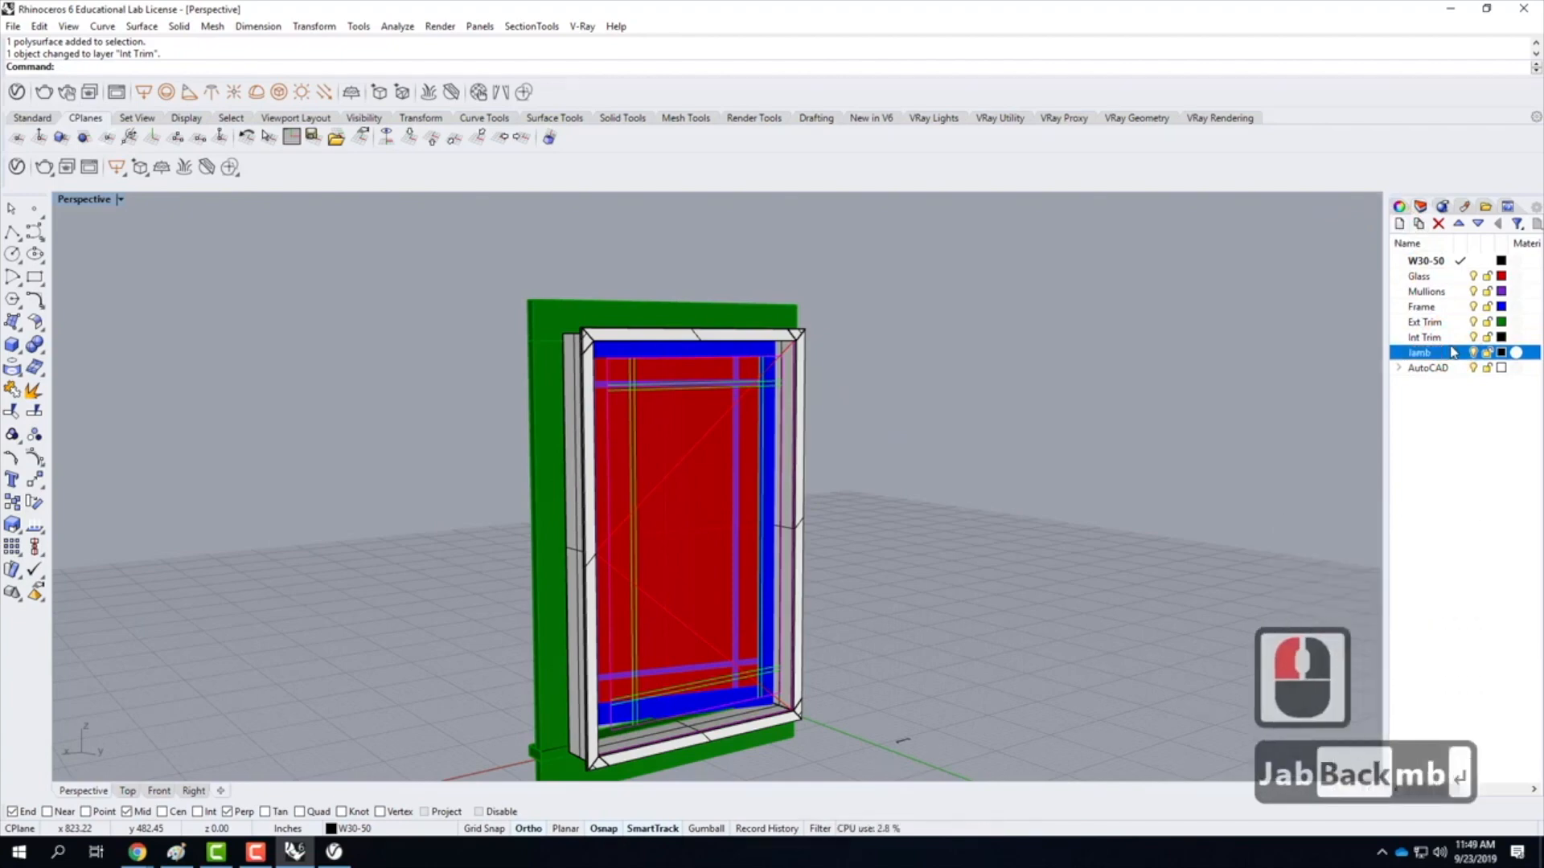
Move the window jamb behind the interior trim to the Jamb layer and clear the selection
click(566, 435)
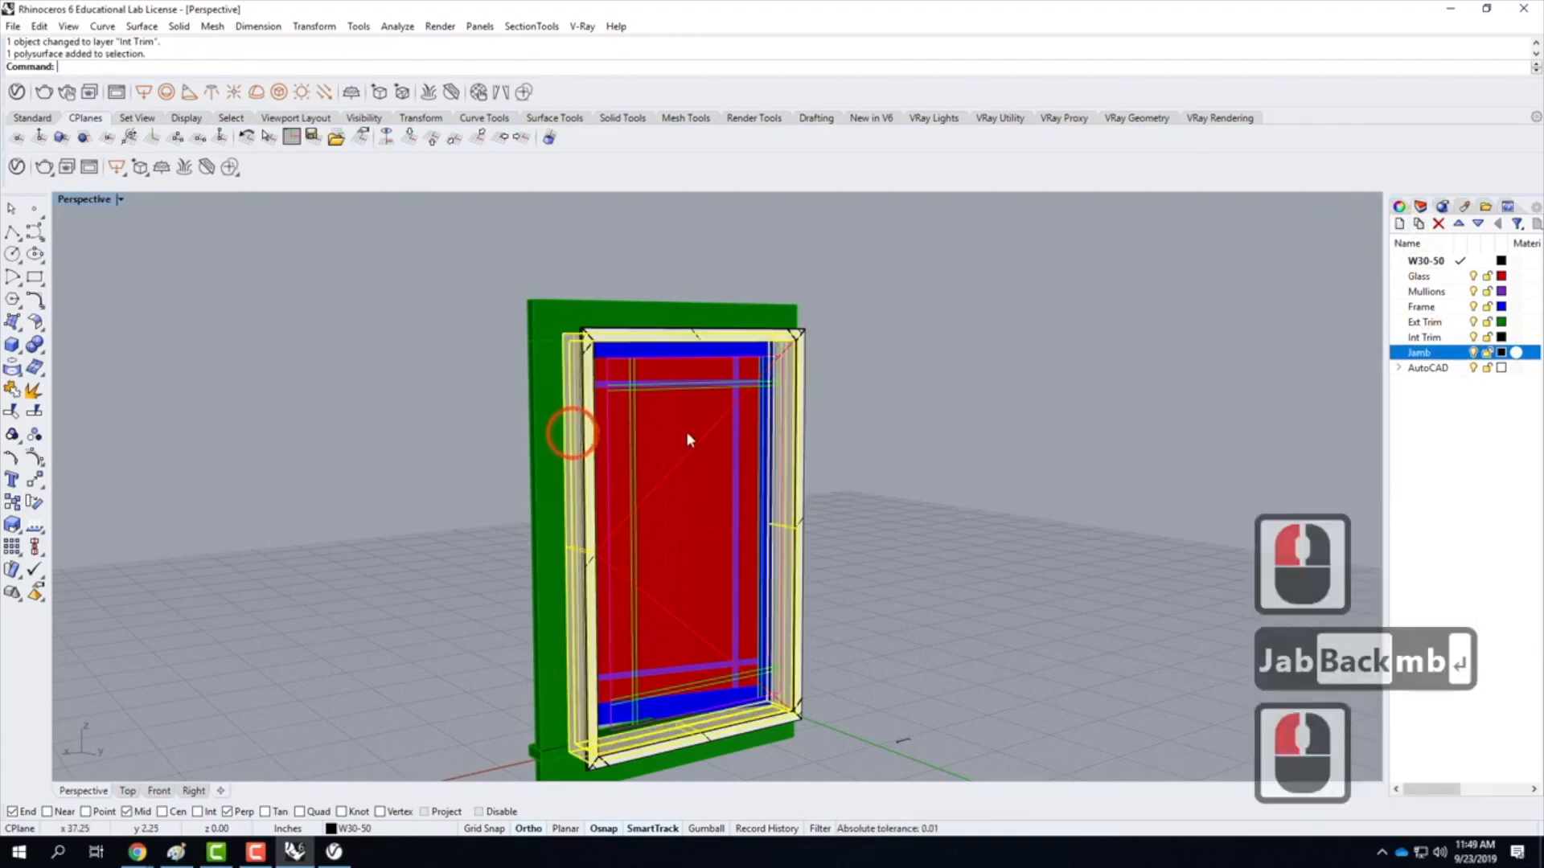
right_click(1423, 354)
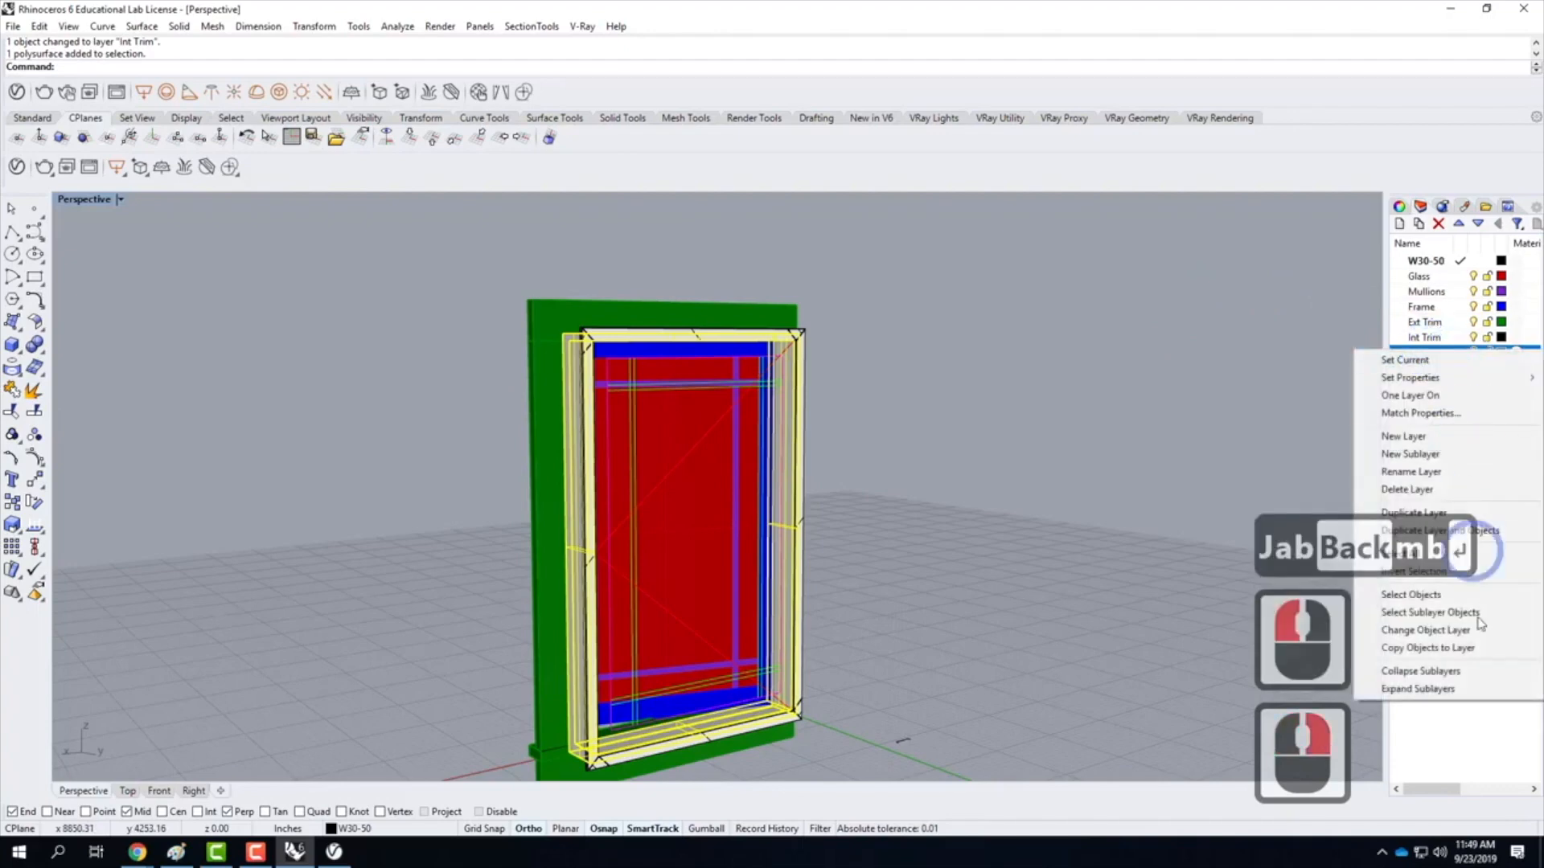
click(1425, 630)
click(1009, 388)
Make the layers from Glass through Jamb sublayers of W30-50
right_drag(497, 374, 798, 426)
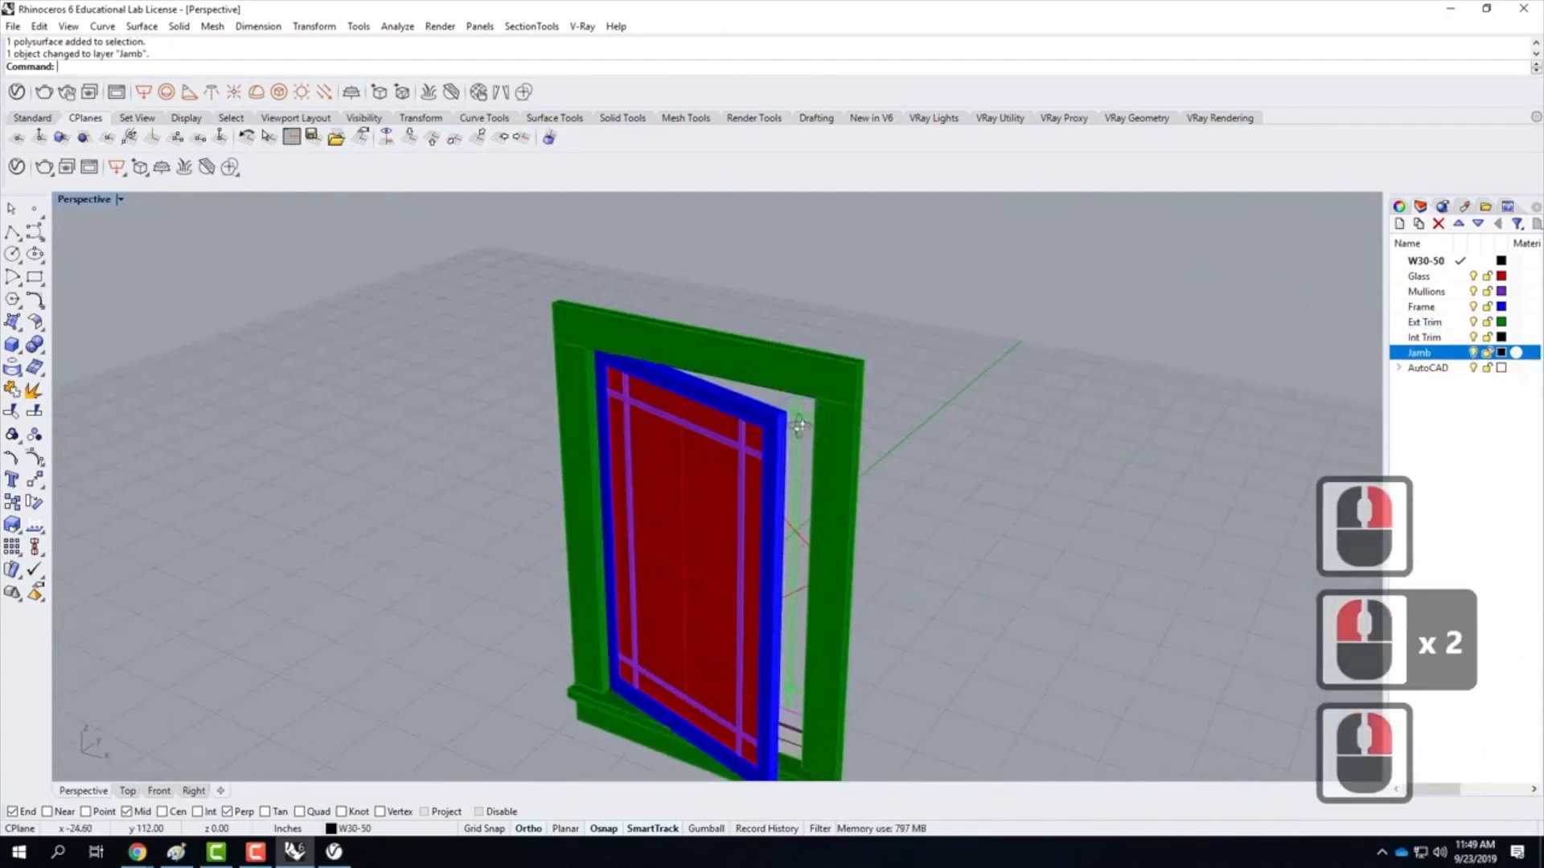
click(1420, 277)
shift+click(1432, 354)
drag(1423, 283, 1429, 261)
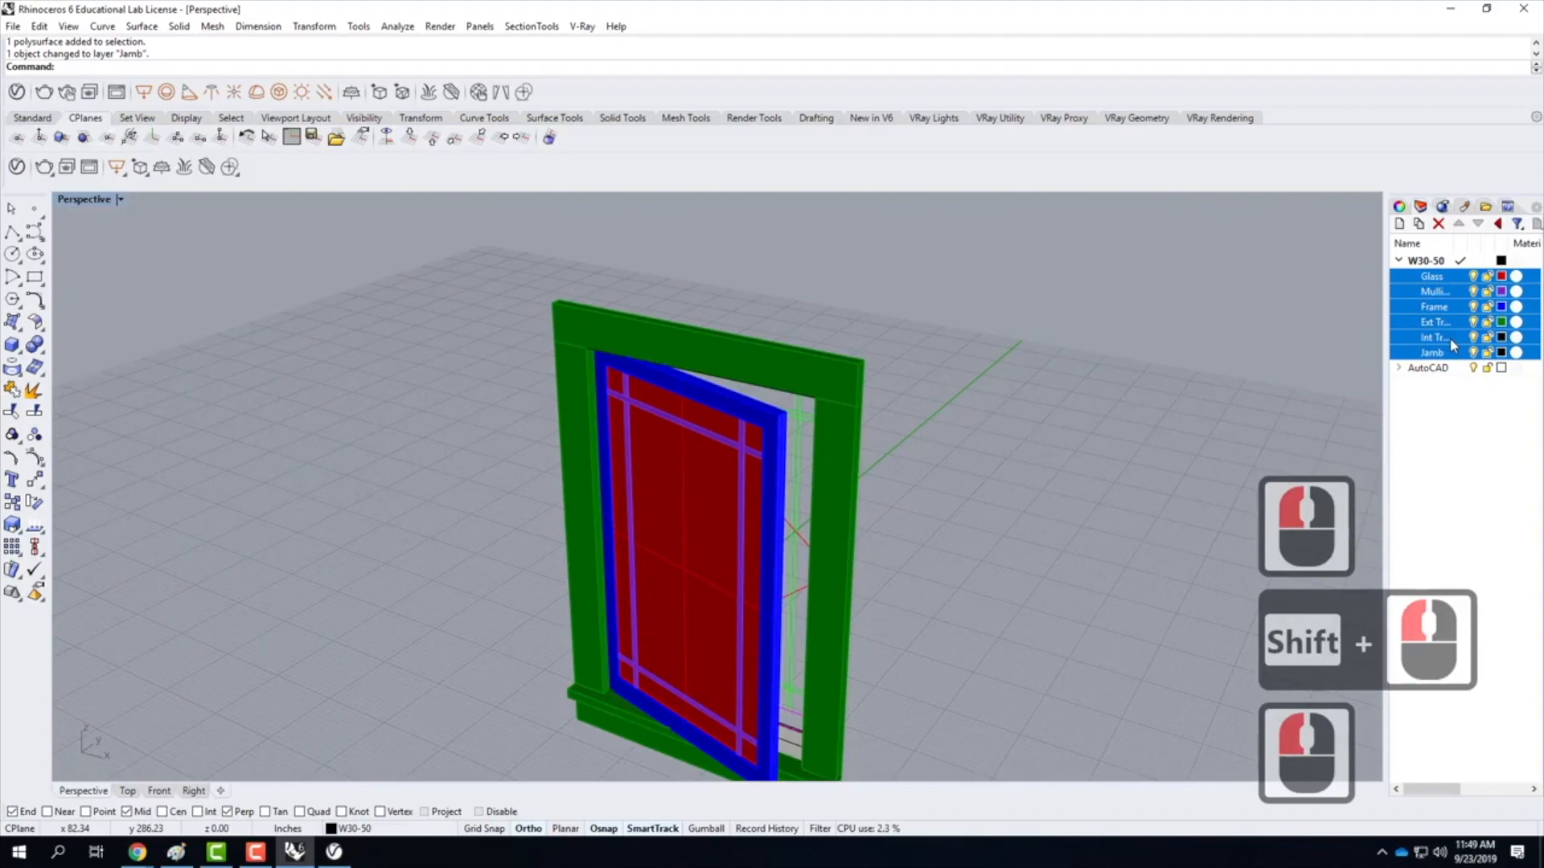
Try to delete the AutoCAD layer, agreeing to remove all objects on its sublayers
double_click(1430, 370)
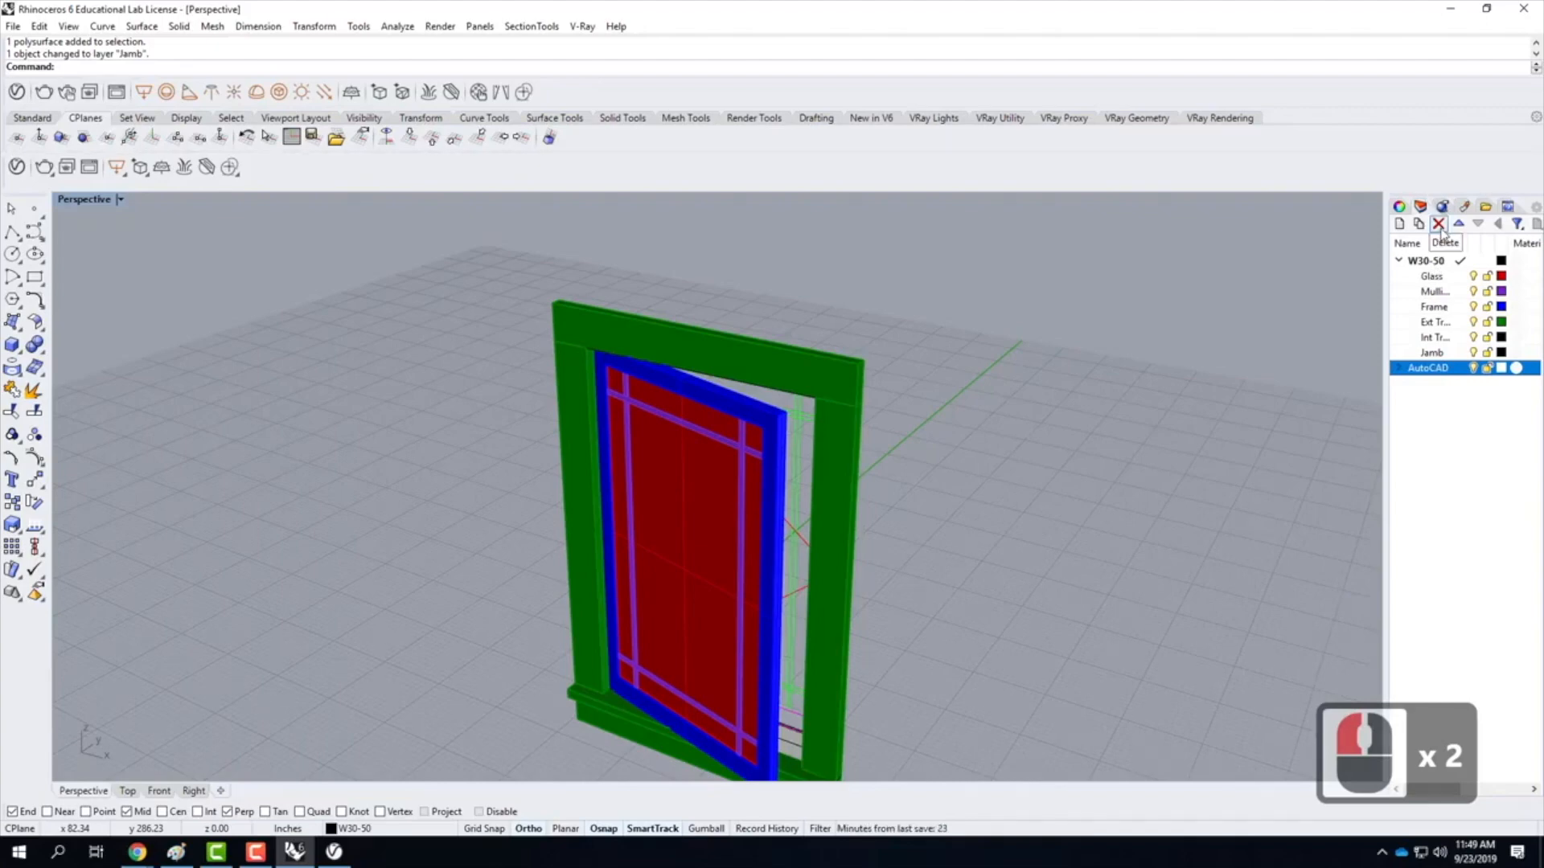
click(1439, 224)
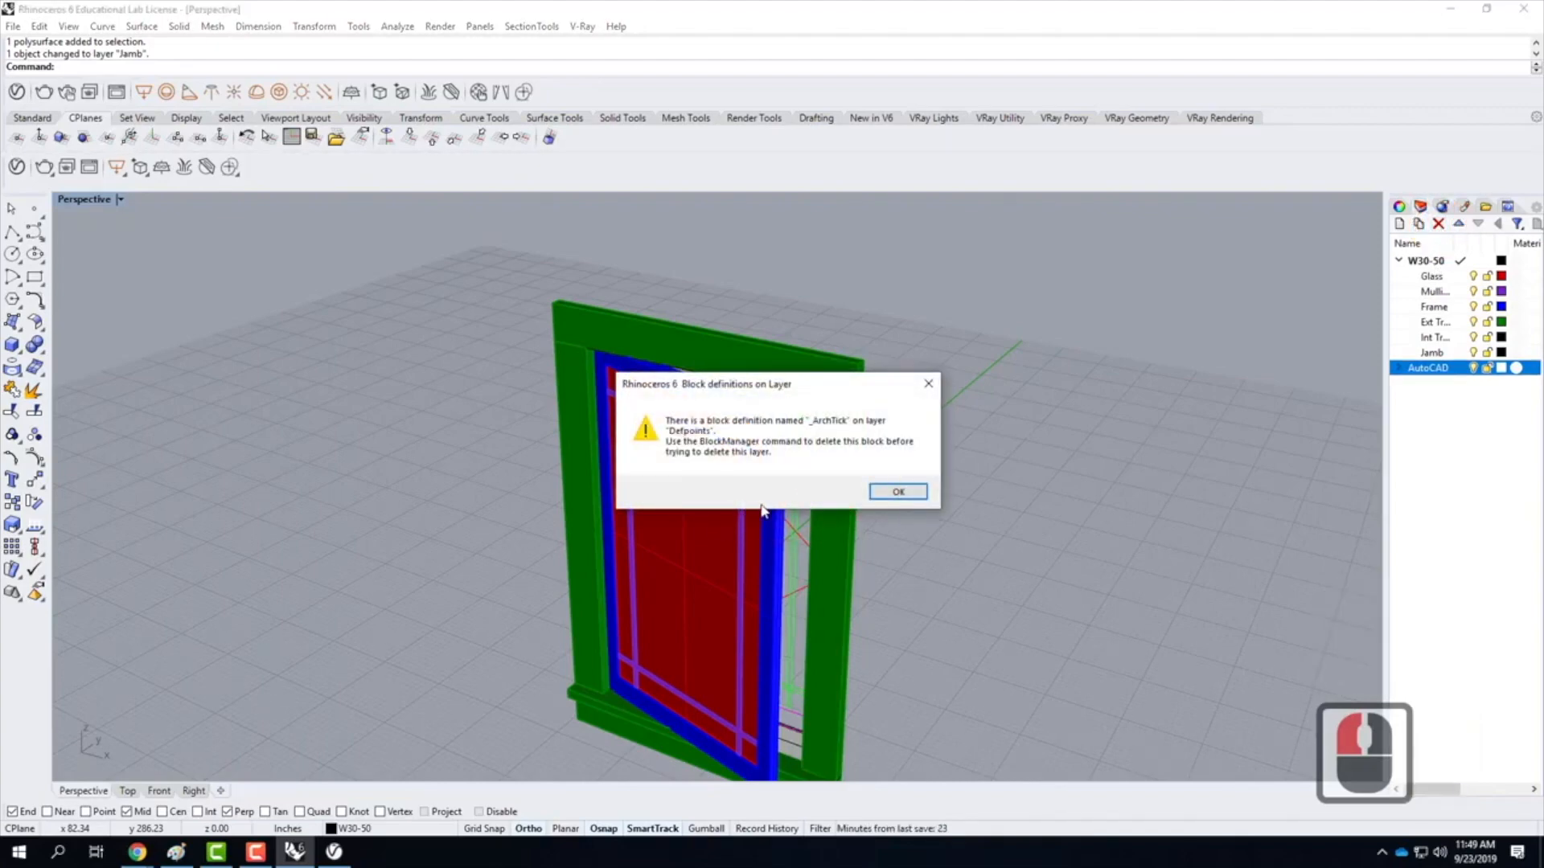
click(899, 492)
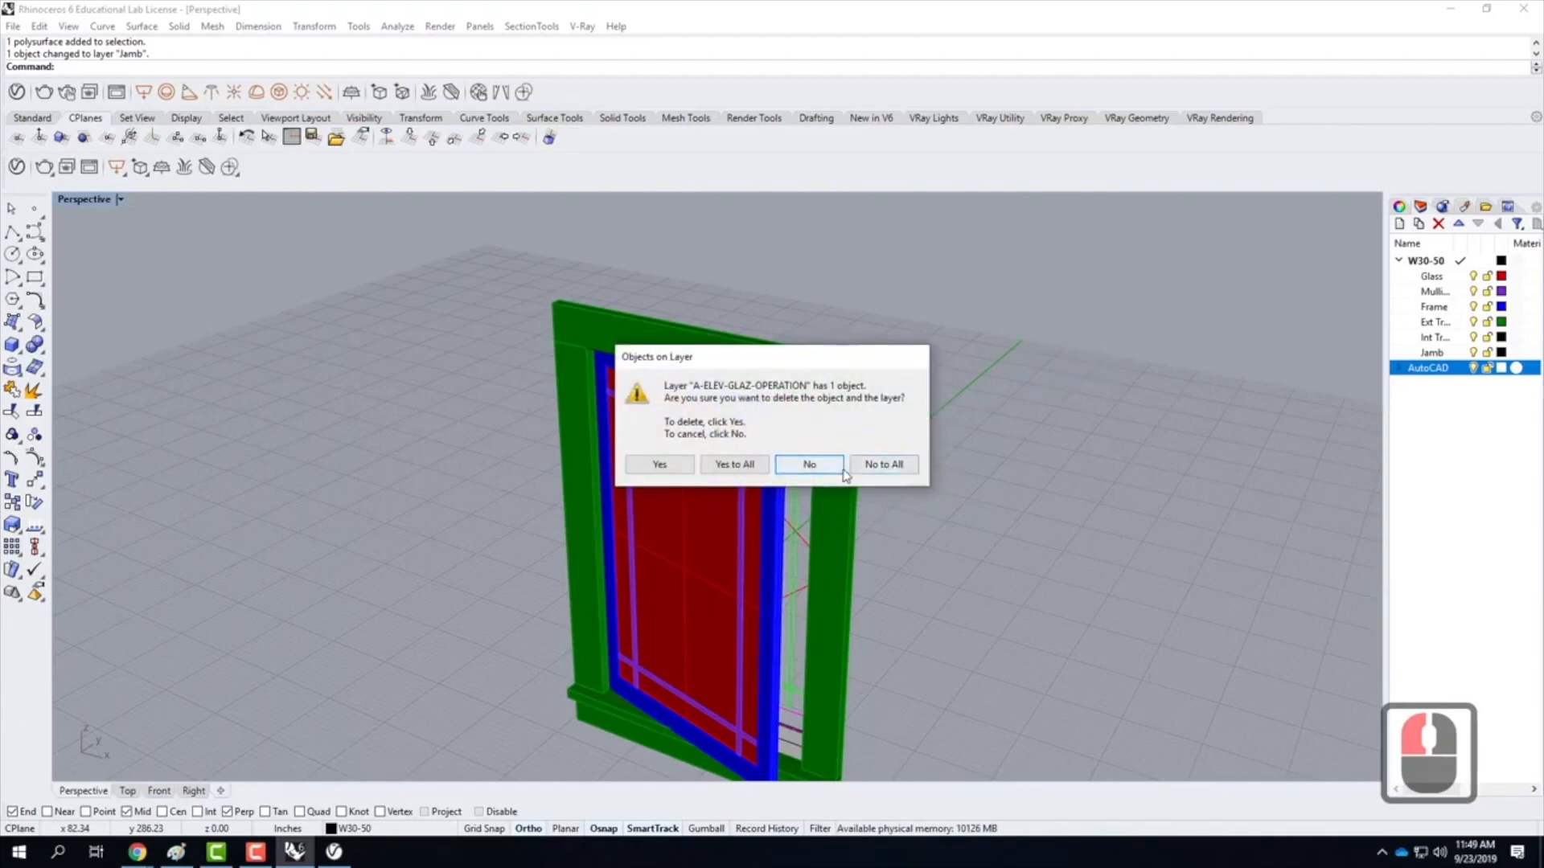
click(756, 466)
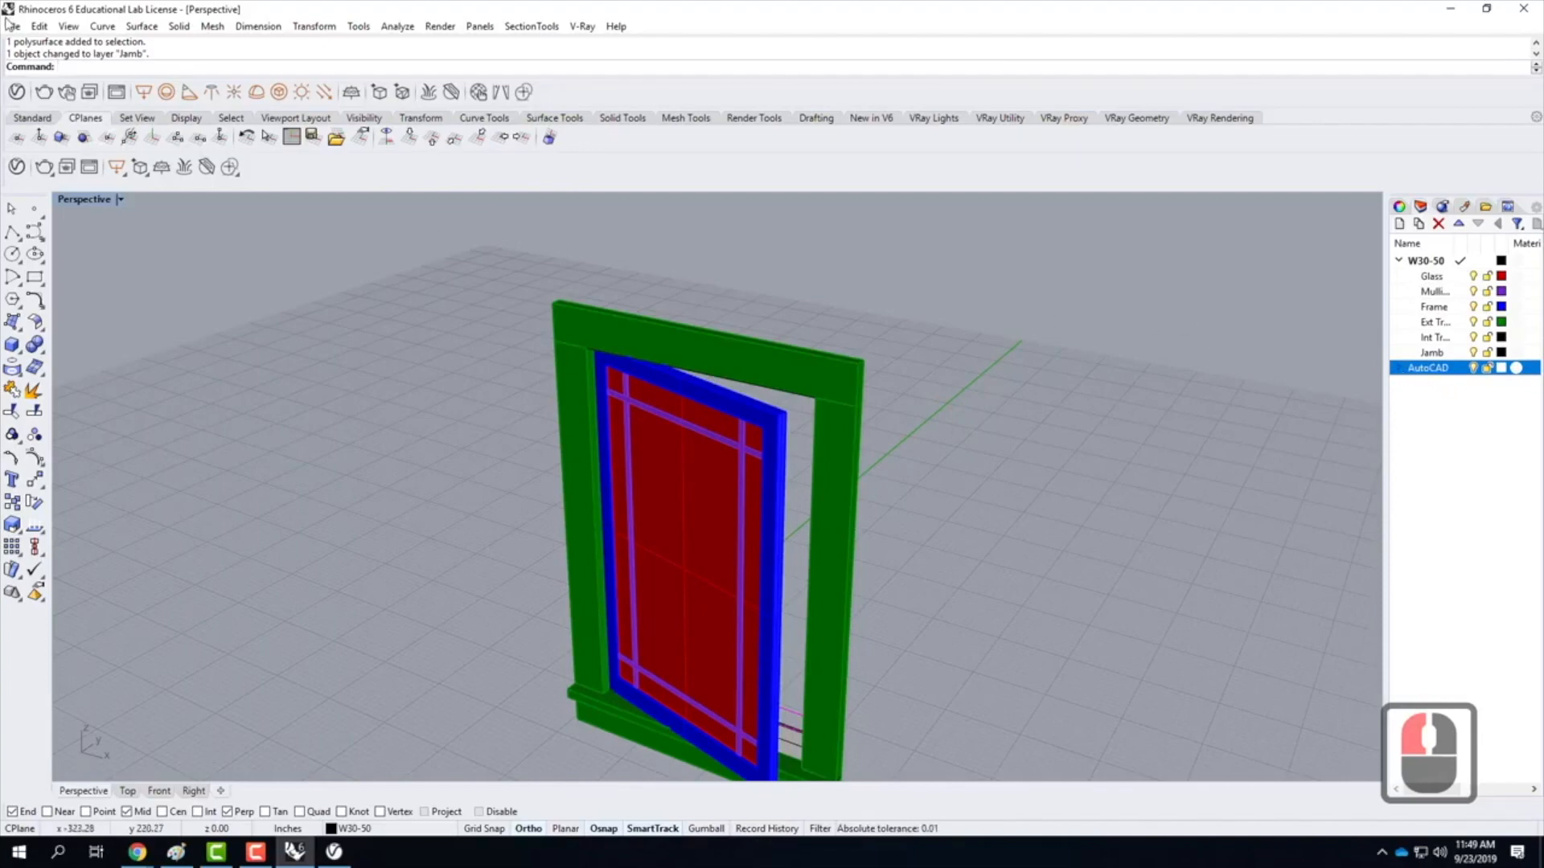
Delete all listed block definitions, from _ACMFILLEDHALF through GENAXEH, in the Block Manager
click(40, 27)
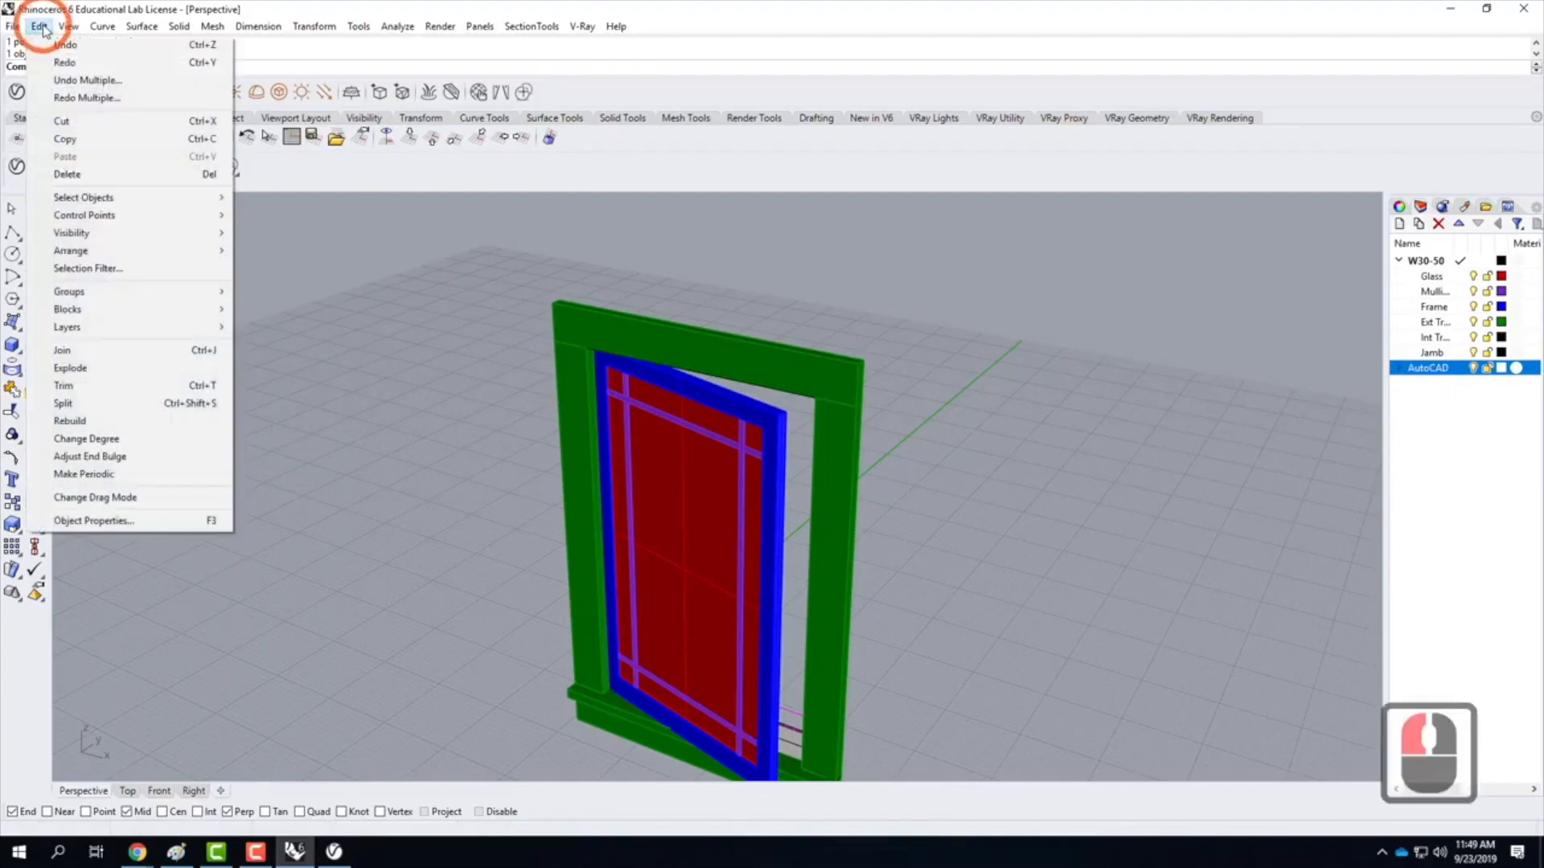
mouse_move(138, 312)
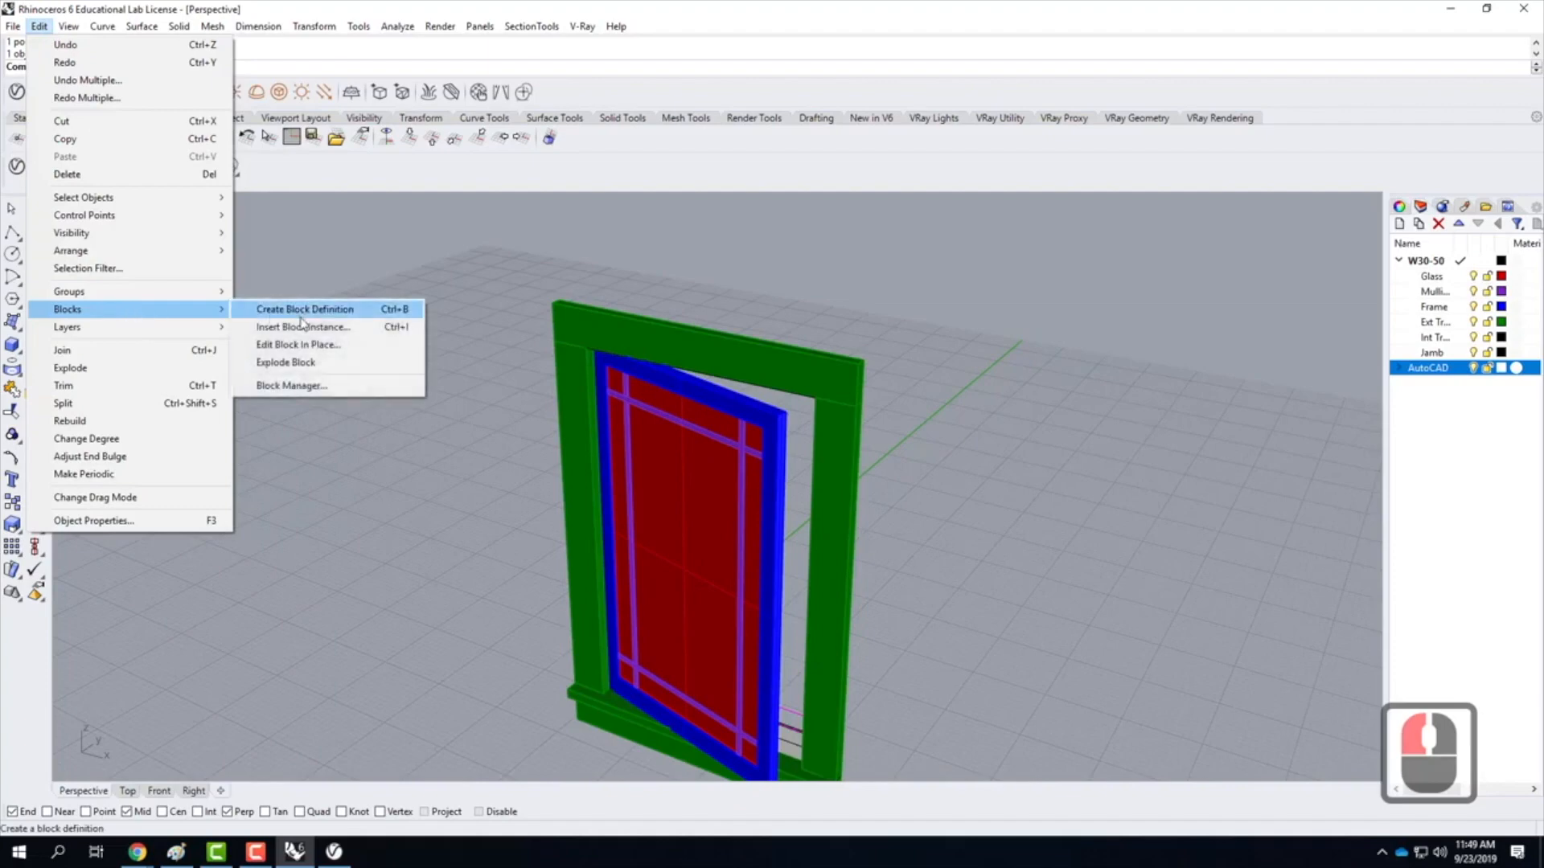
click(315, 383)
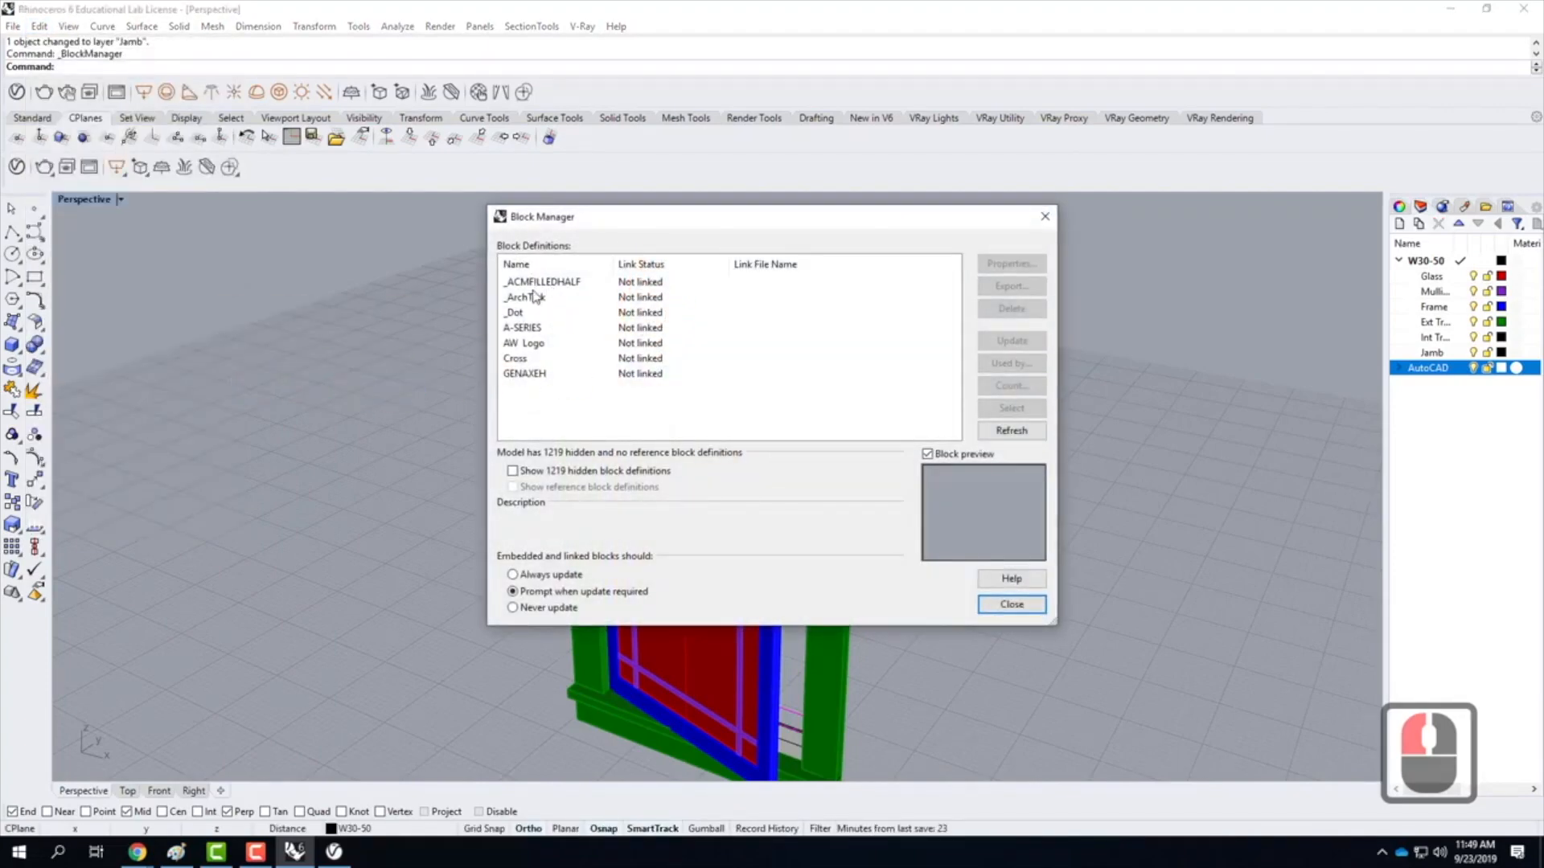
click(533, 281)
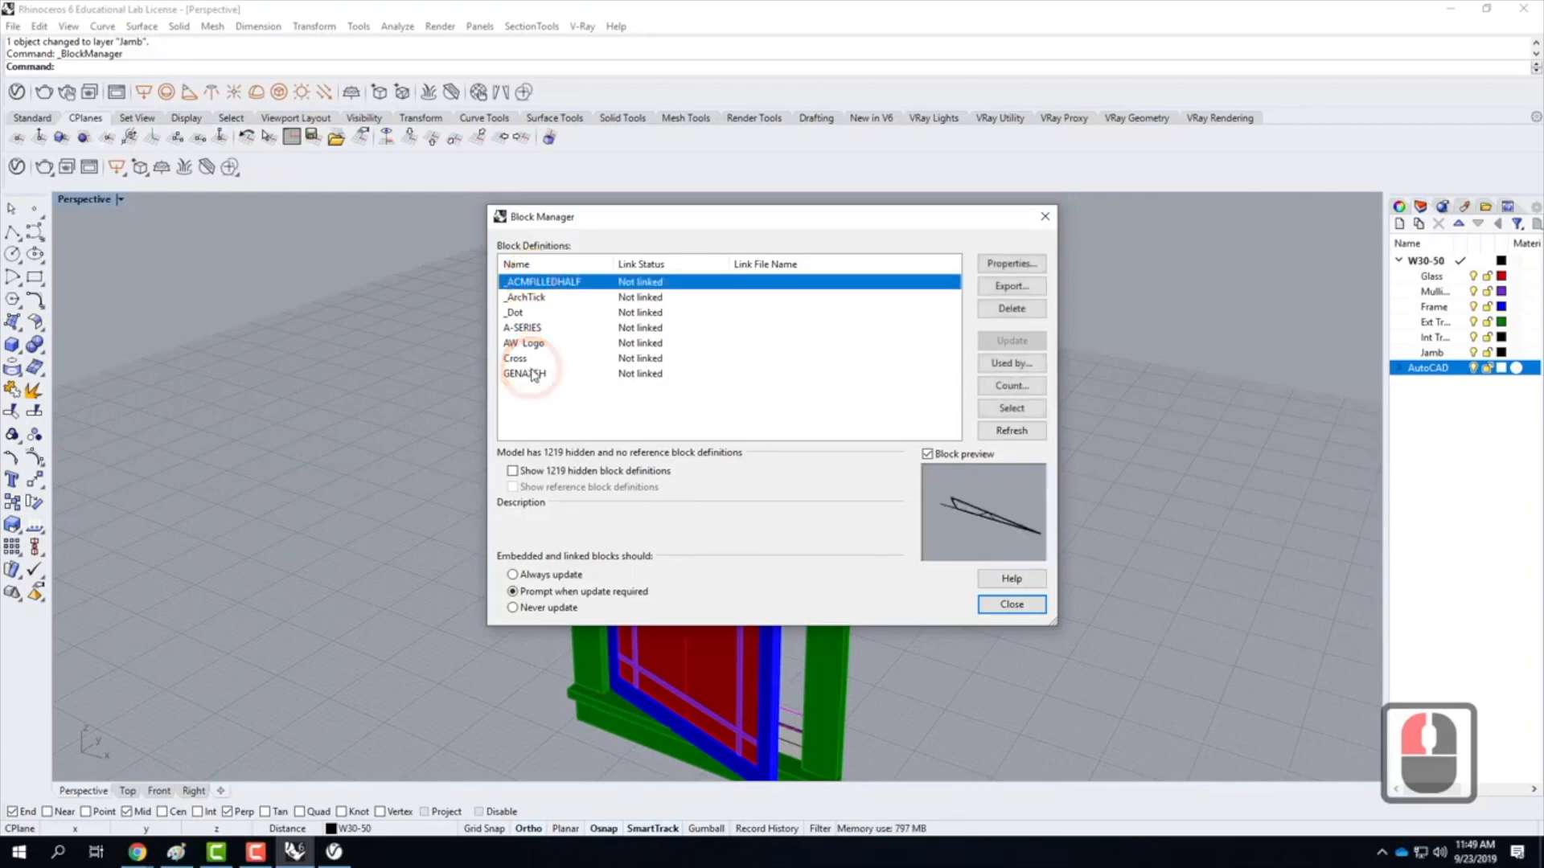
shift+click(532, 374)
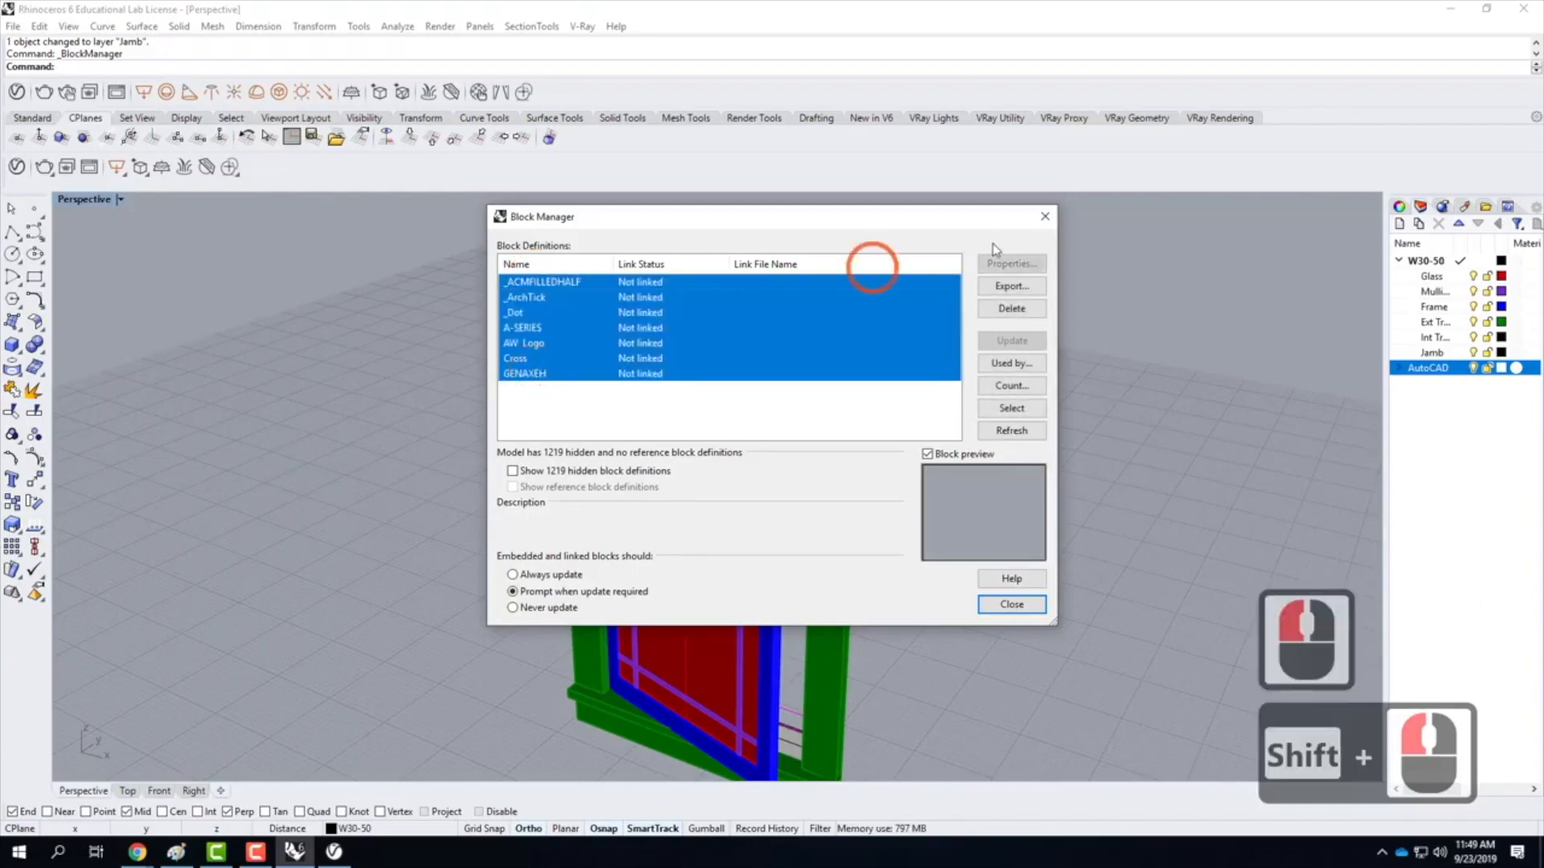
click(1037, 312)
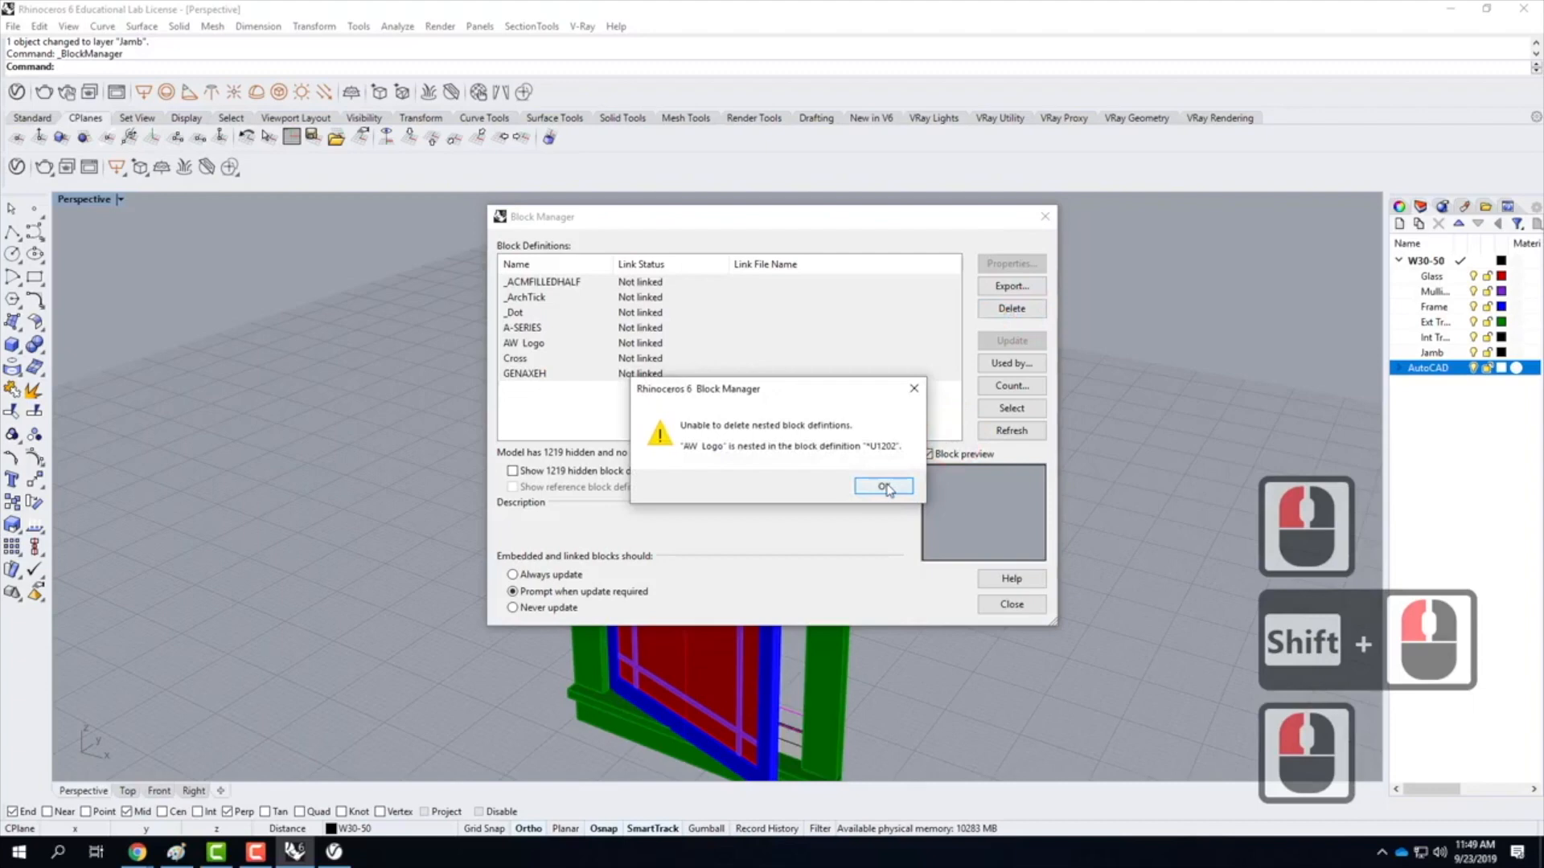
click(884, 487)
Try to delete the AW Logo block definition
click(595, 283)
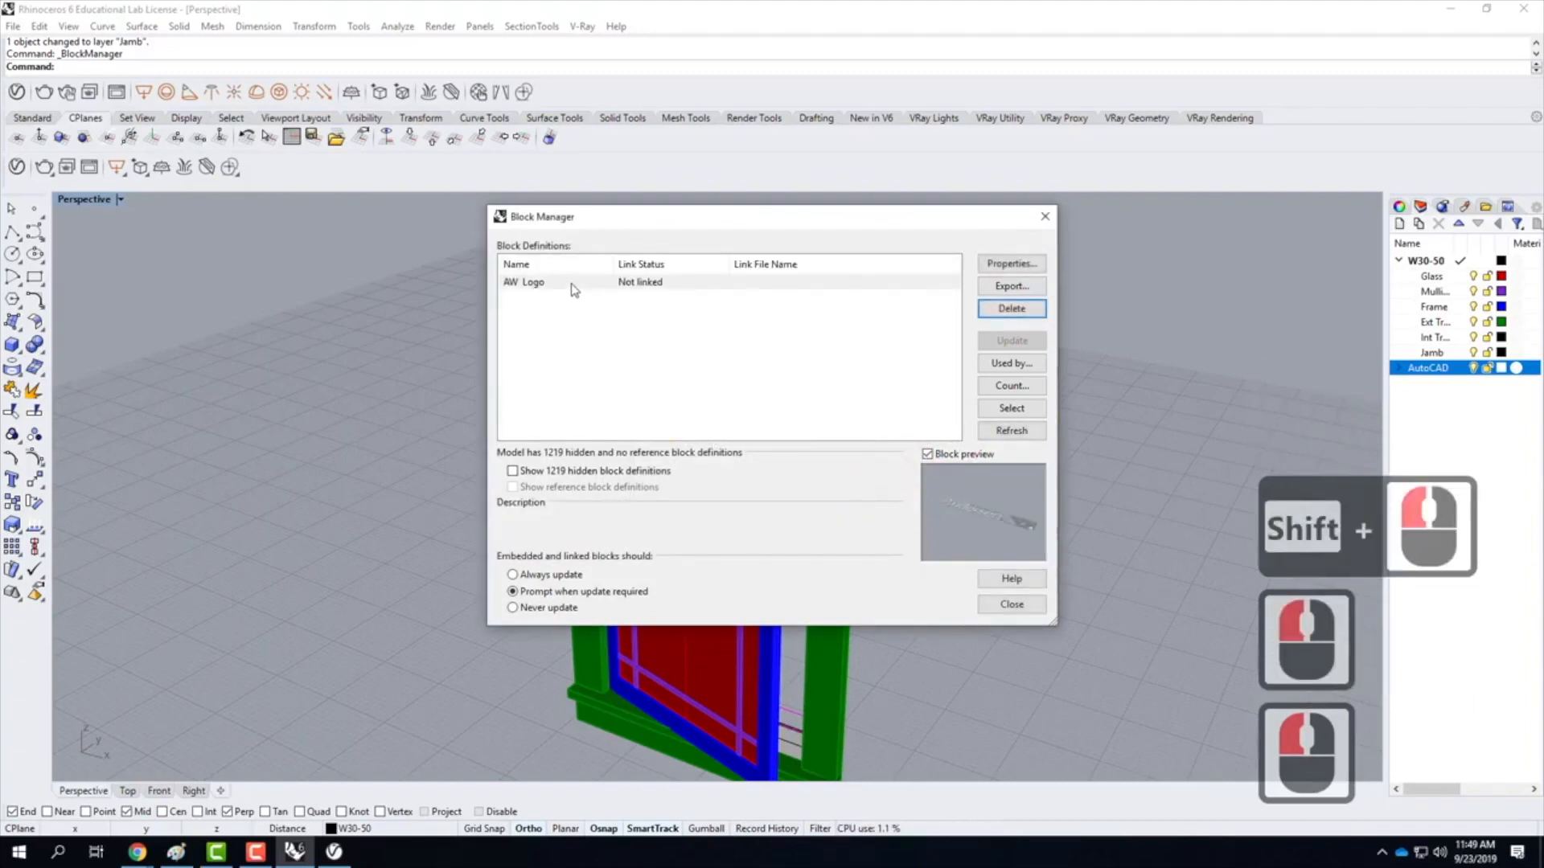
click(1040, 313)
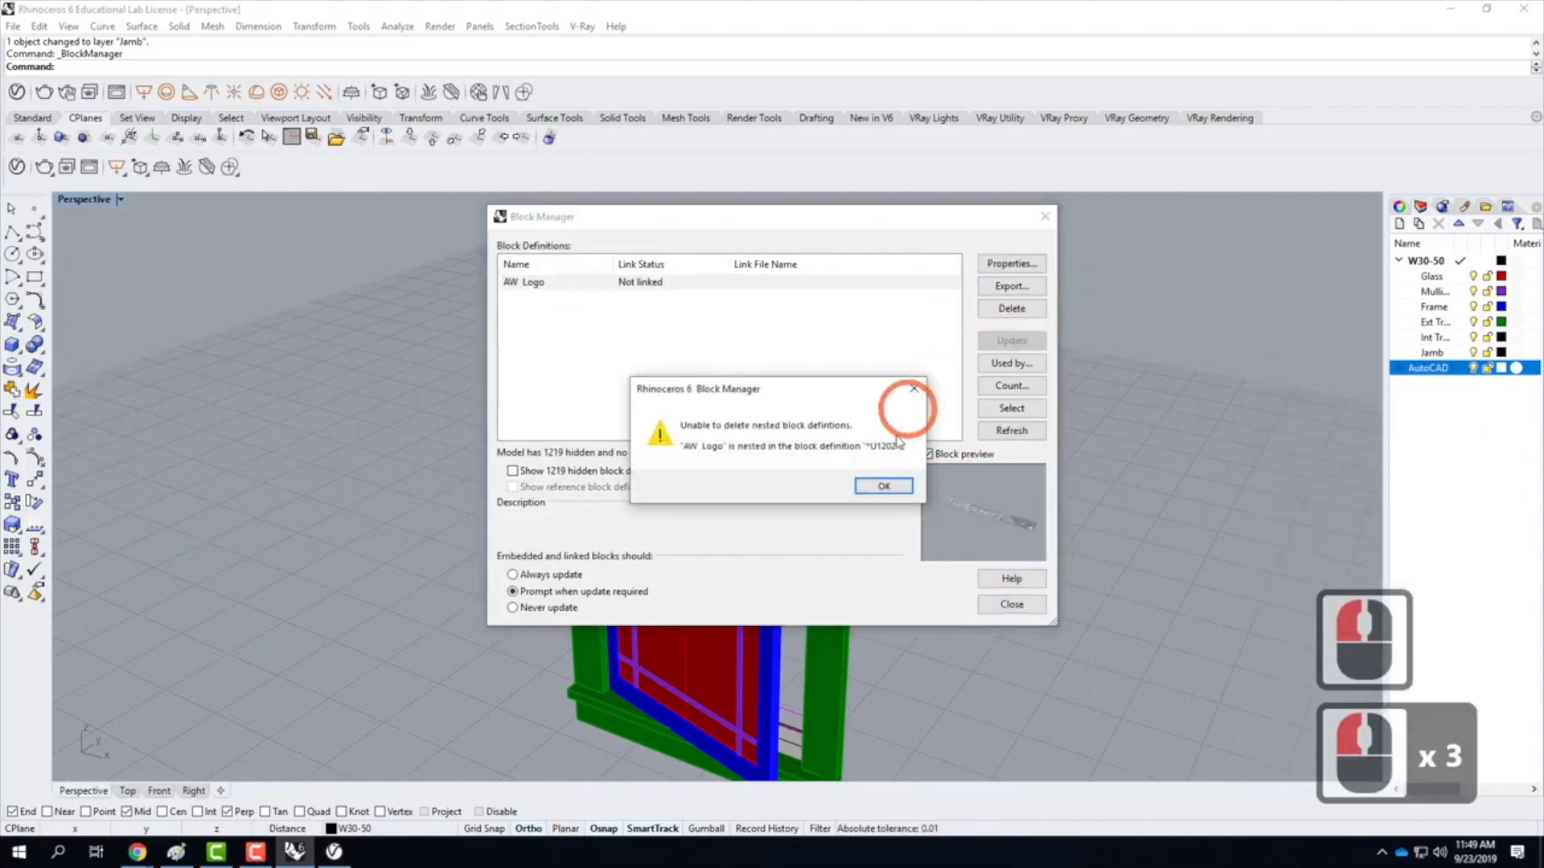
click(886, 483)
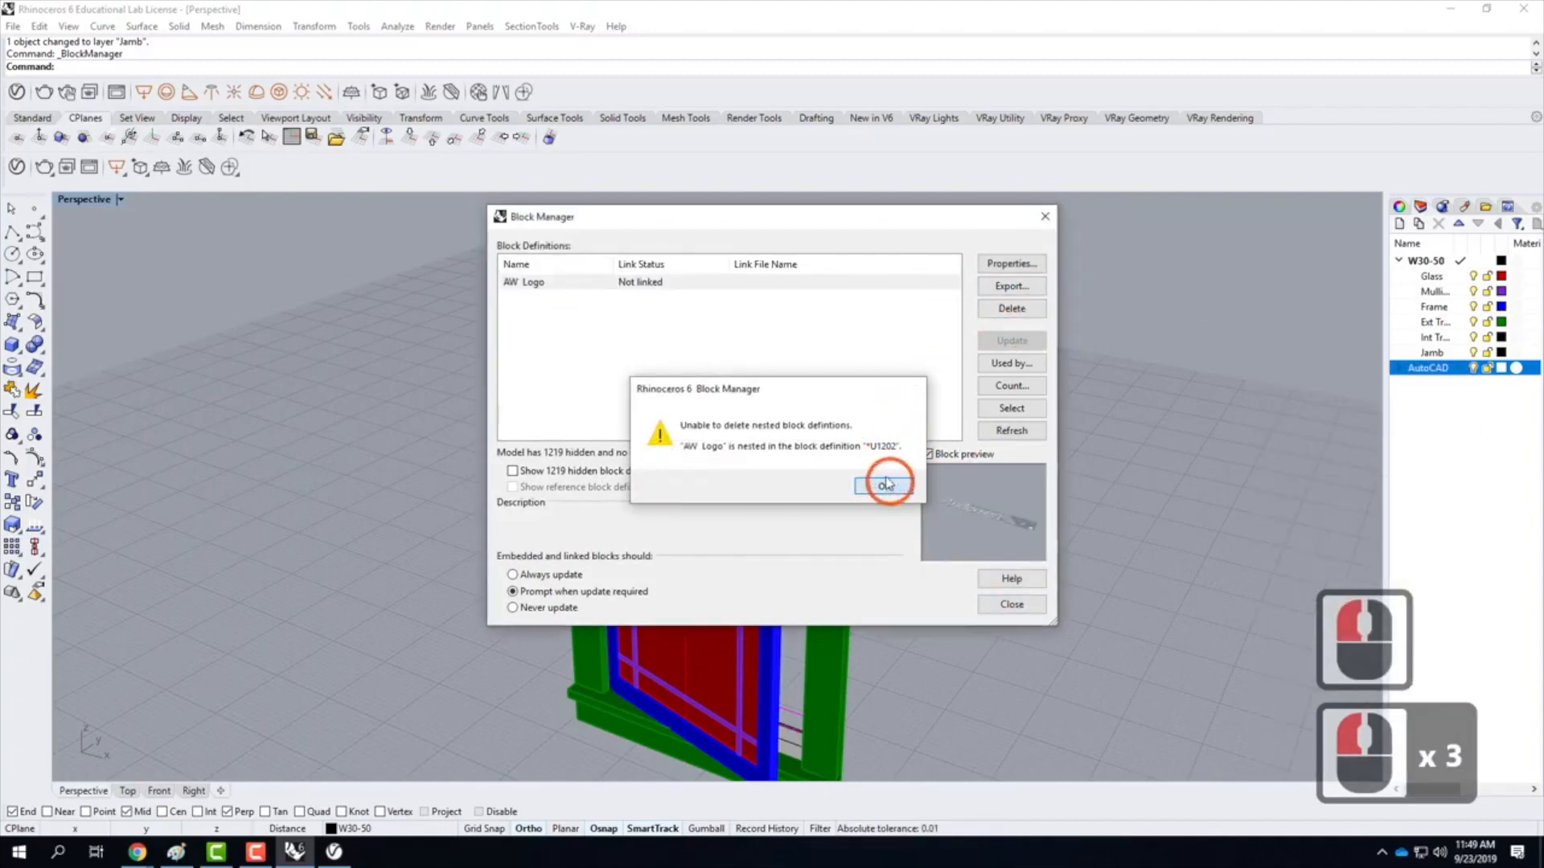
Show the hidden block definitions to look through them, and close the Block Manager
click(513, 472)
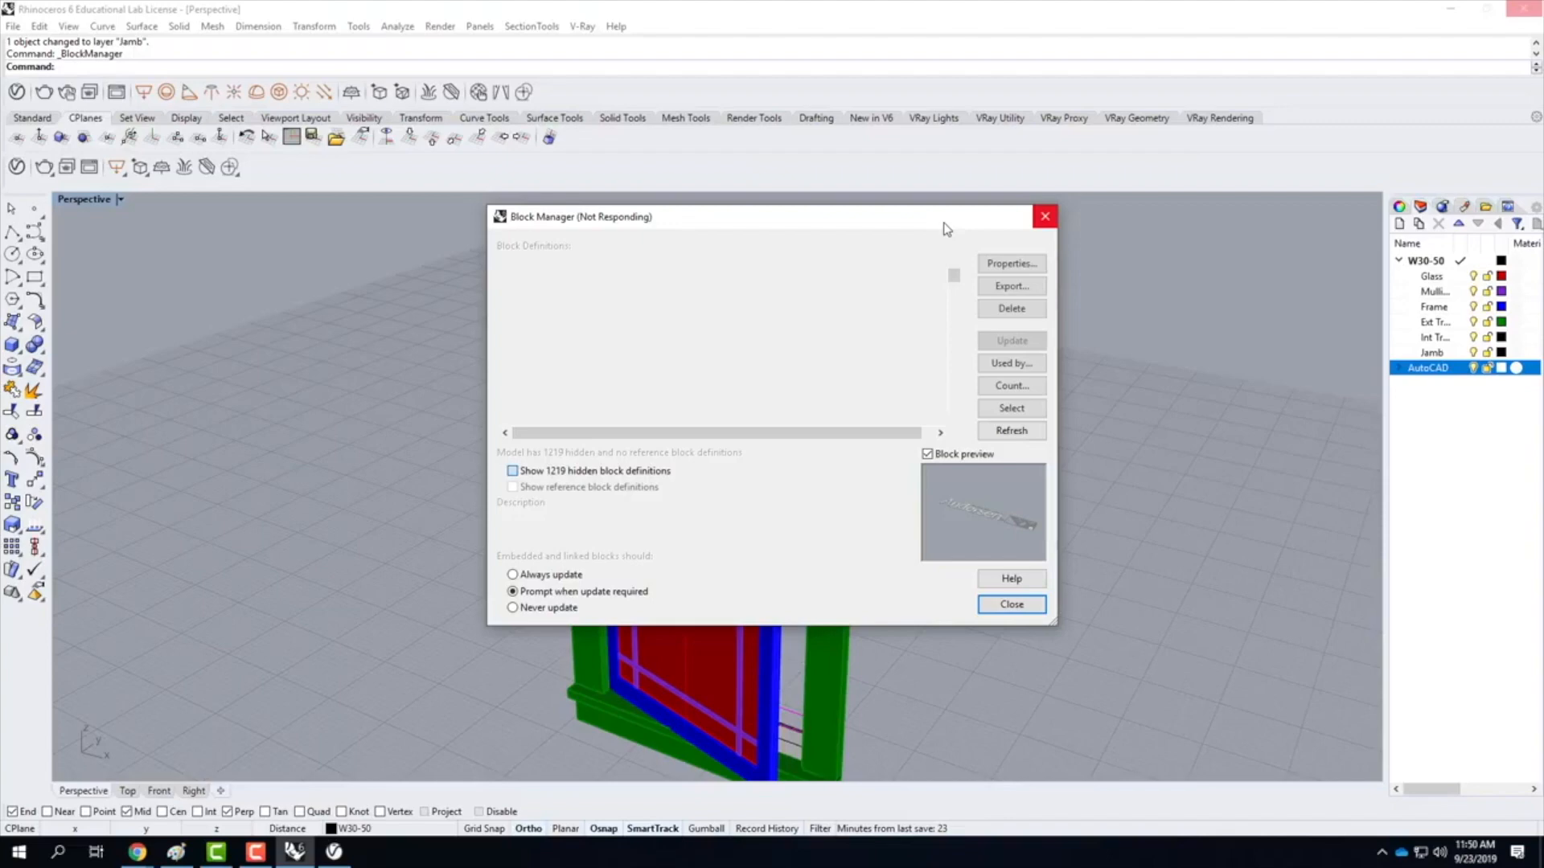
drag(887, 219, 1056, 274)
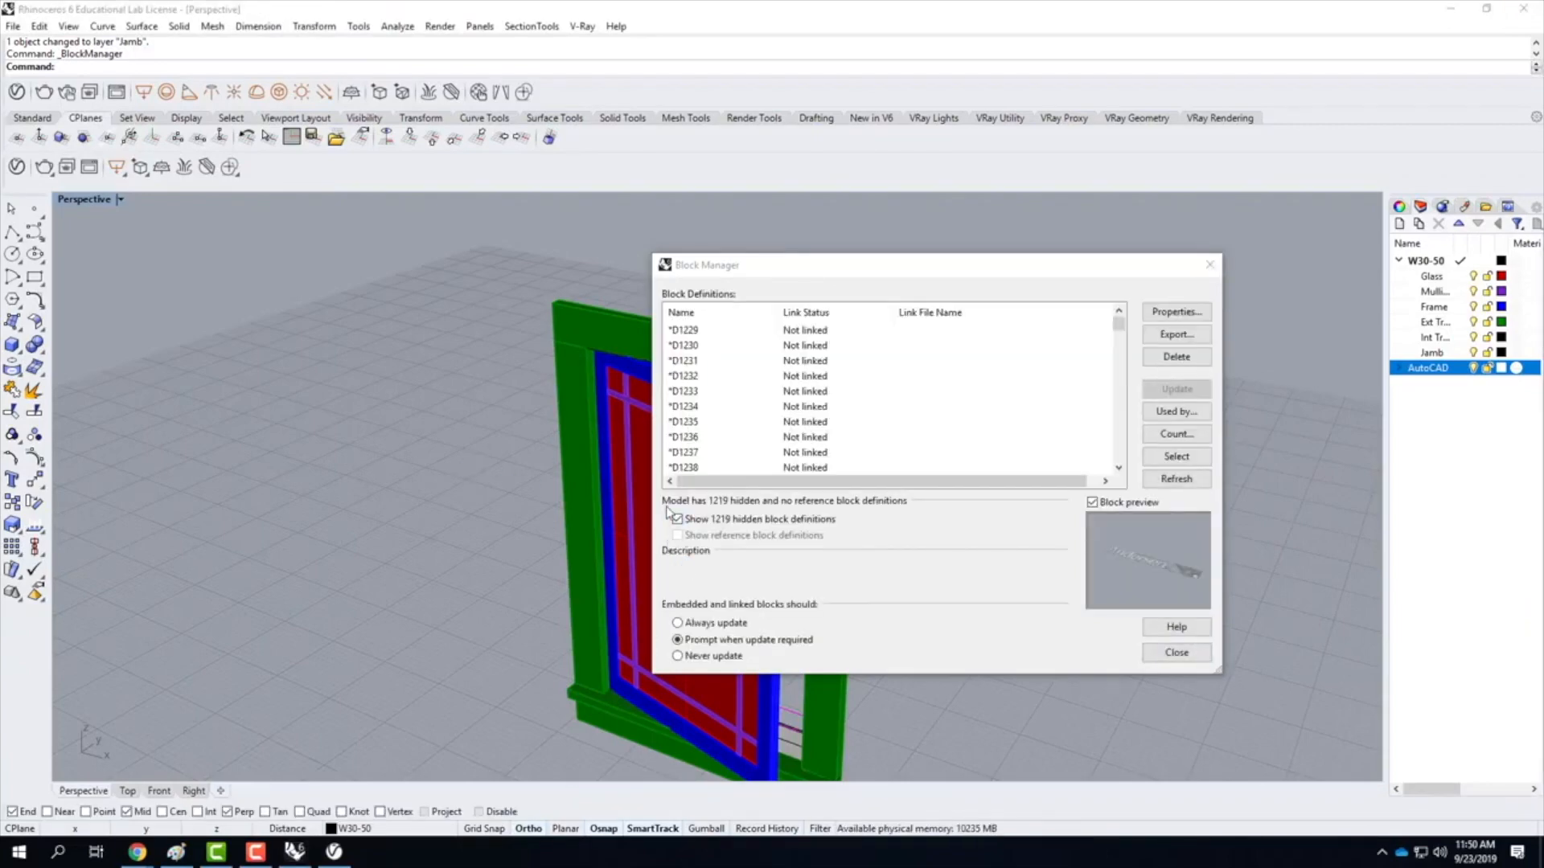
drag(860, 271, 739, 222)
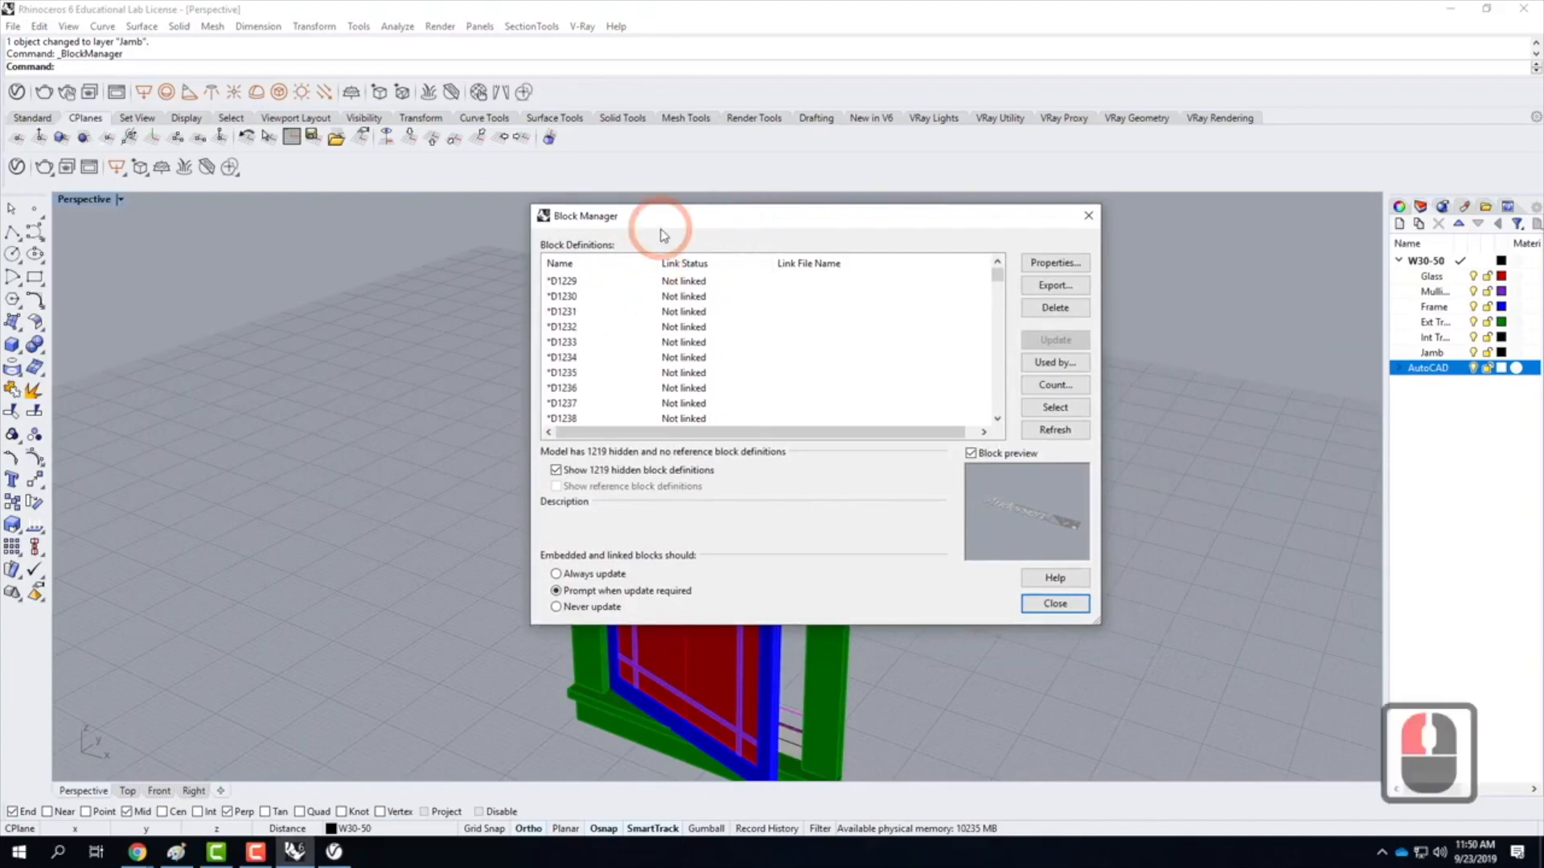
click(1053, 603)
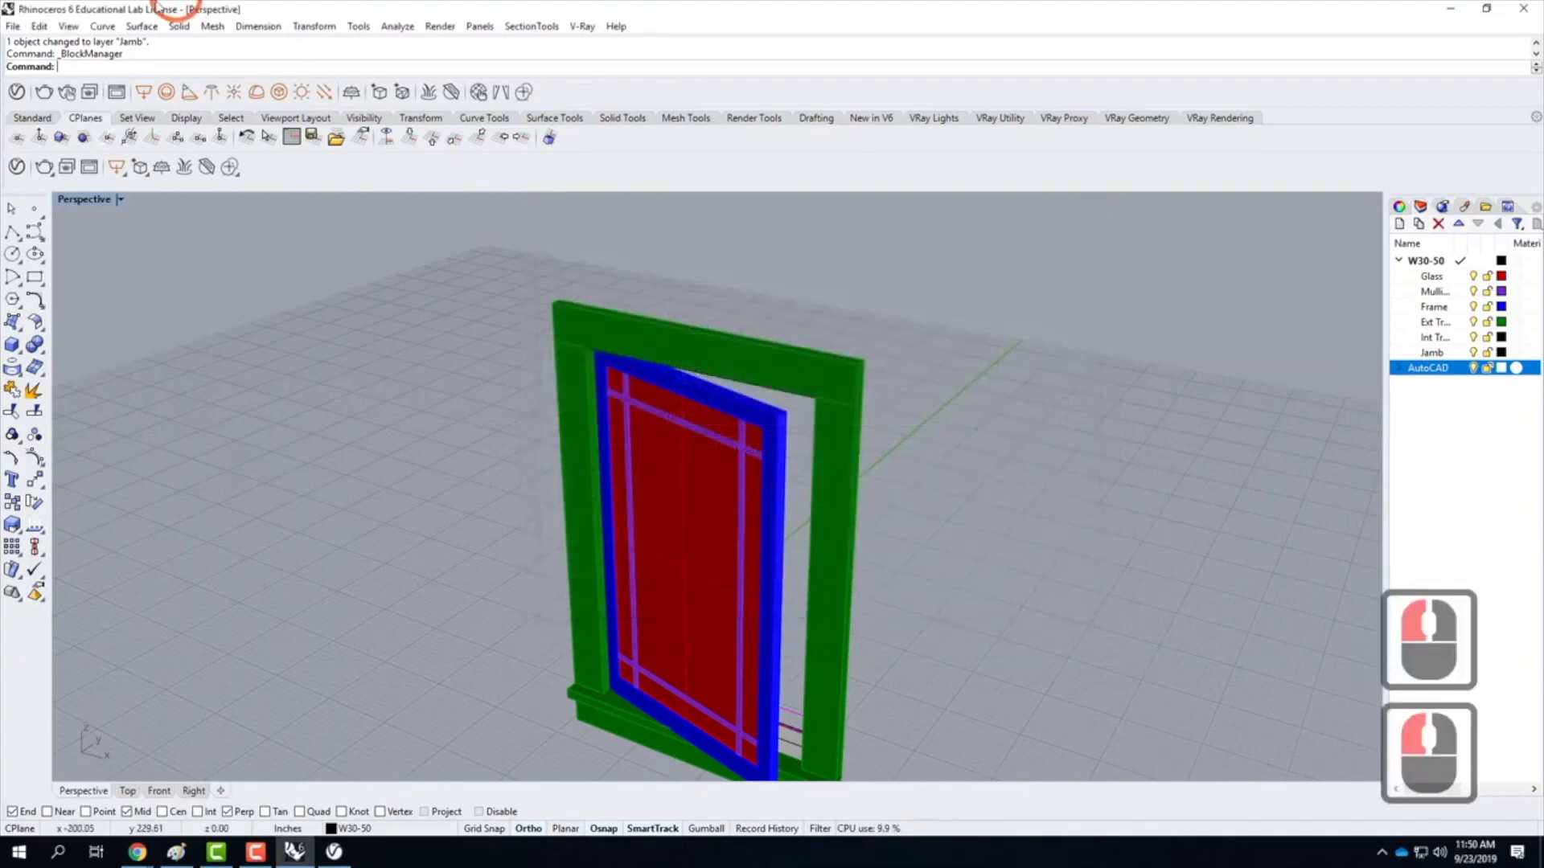
Start saving the model and create a folder named F2019 in OneDrive's Live Demonstrations > Live - A136 Exercises > Ex208 - Bulding Rhino Blocks
click(12, 26)
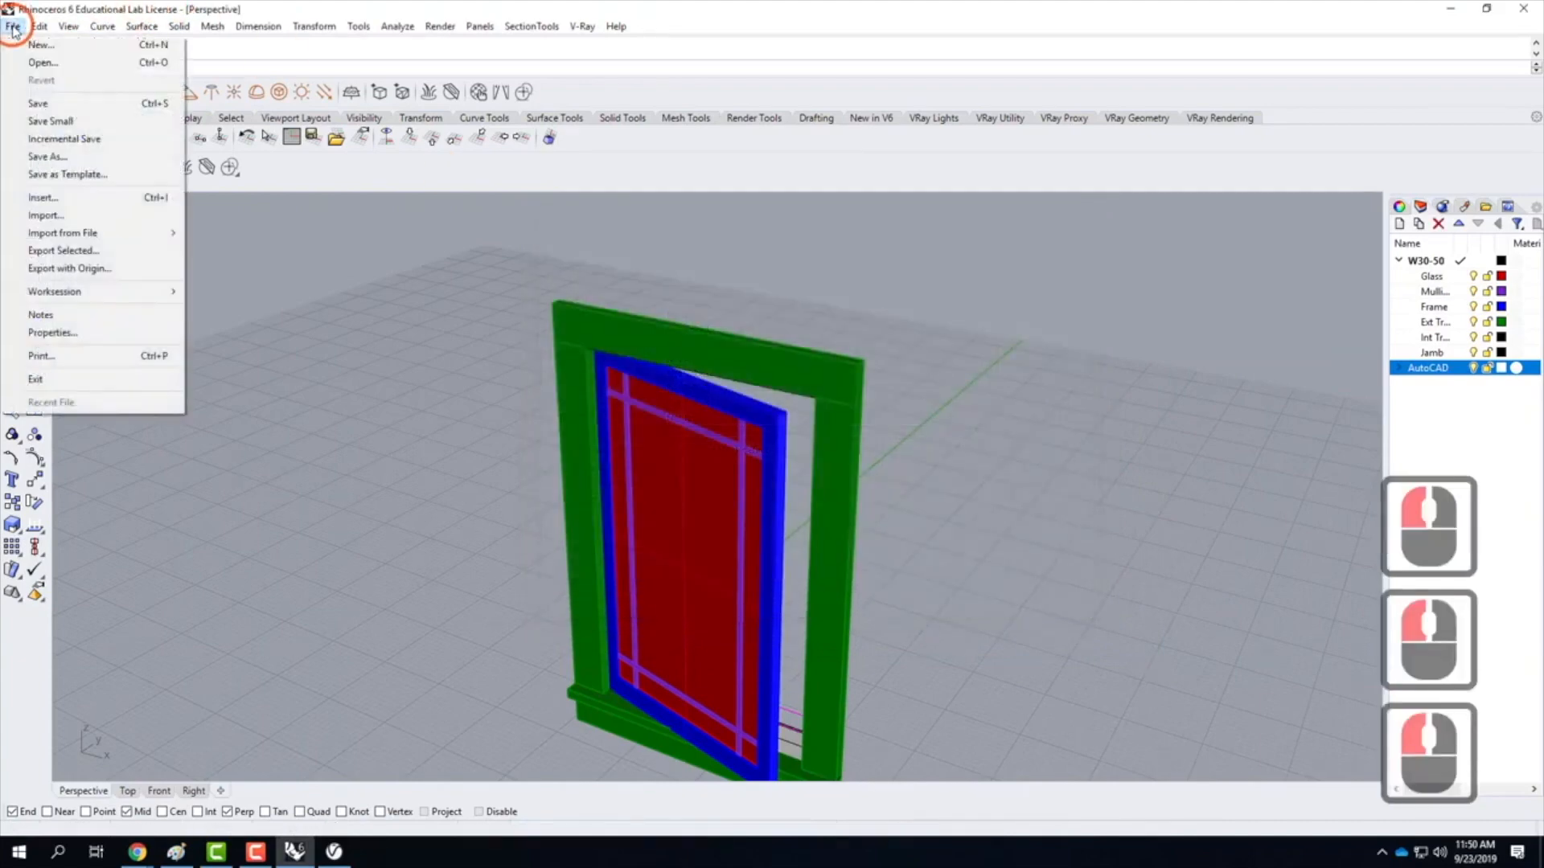
click(48, 103)
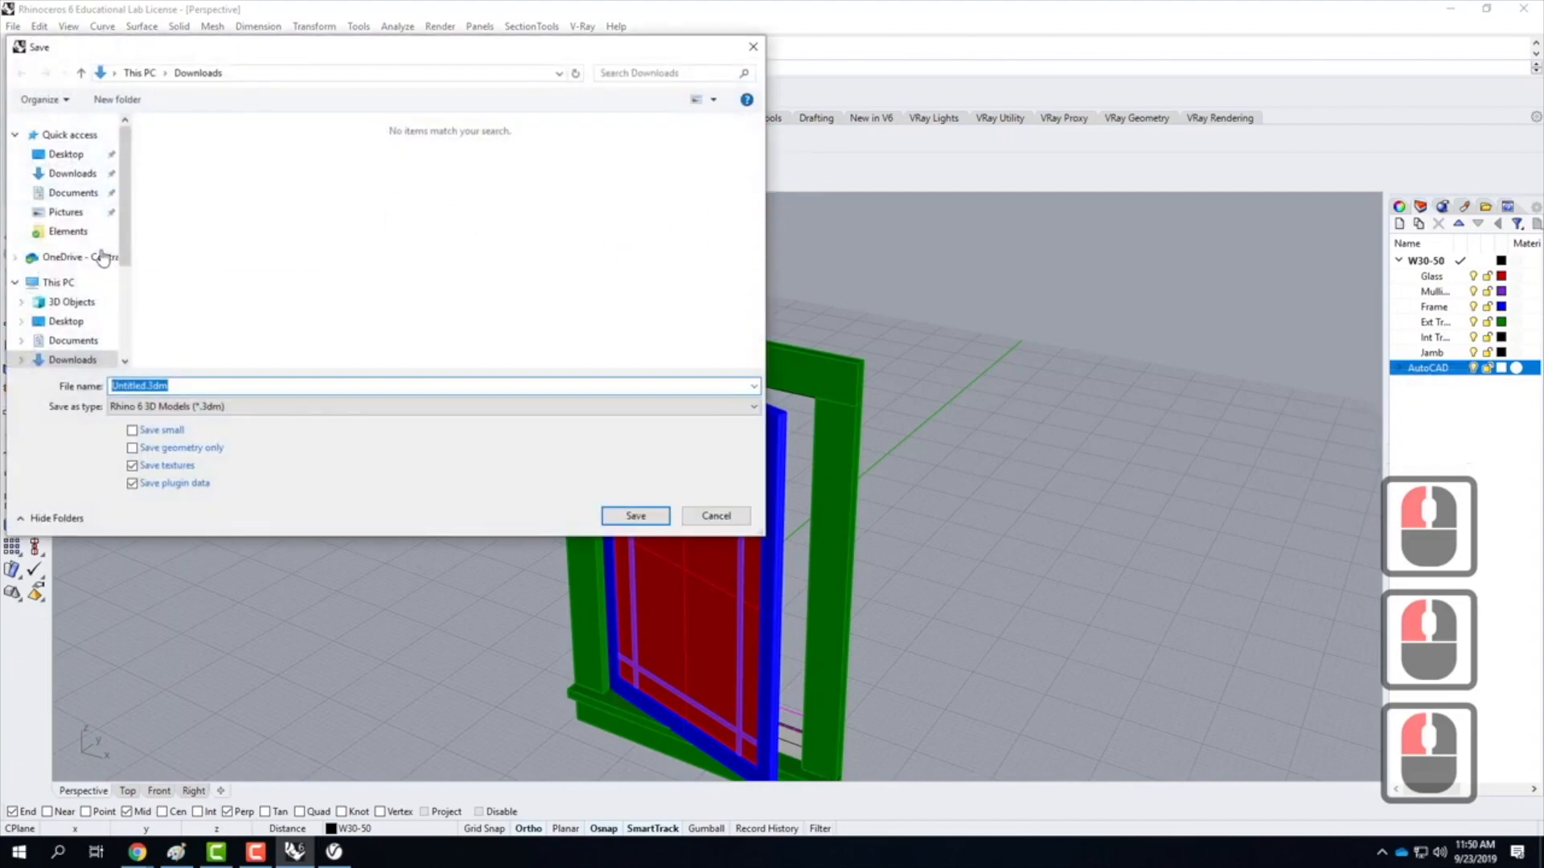
click(55, 256)
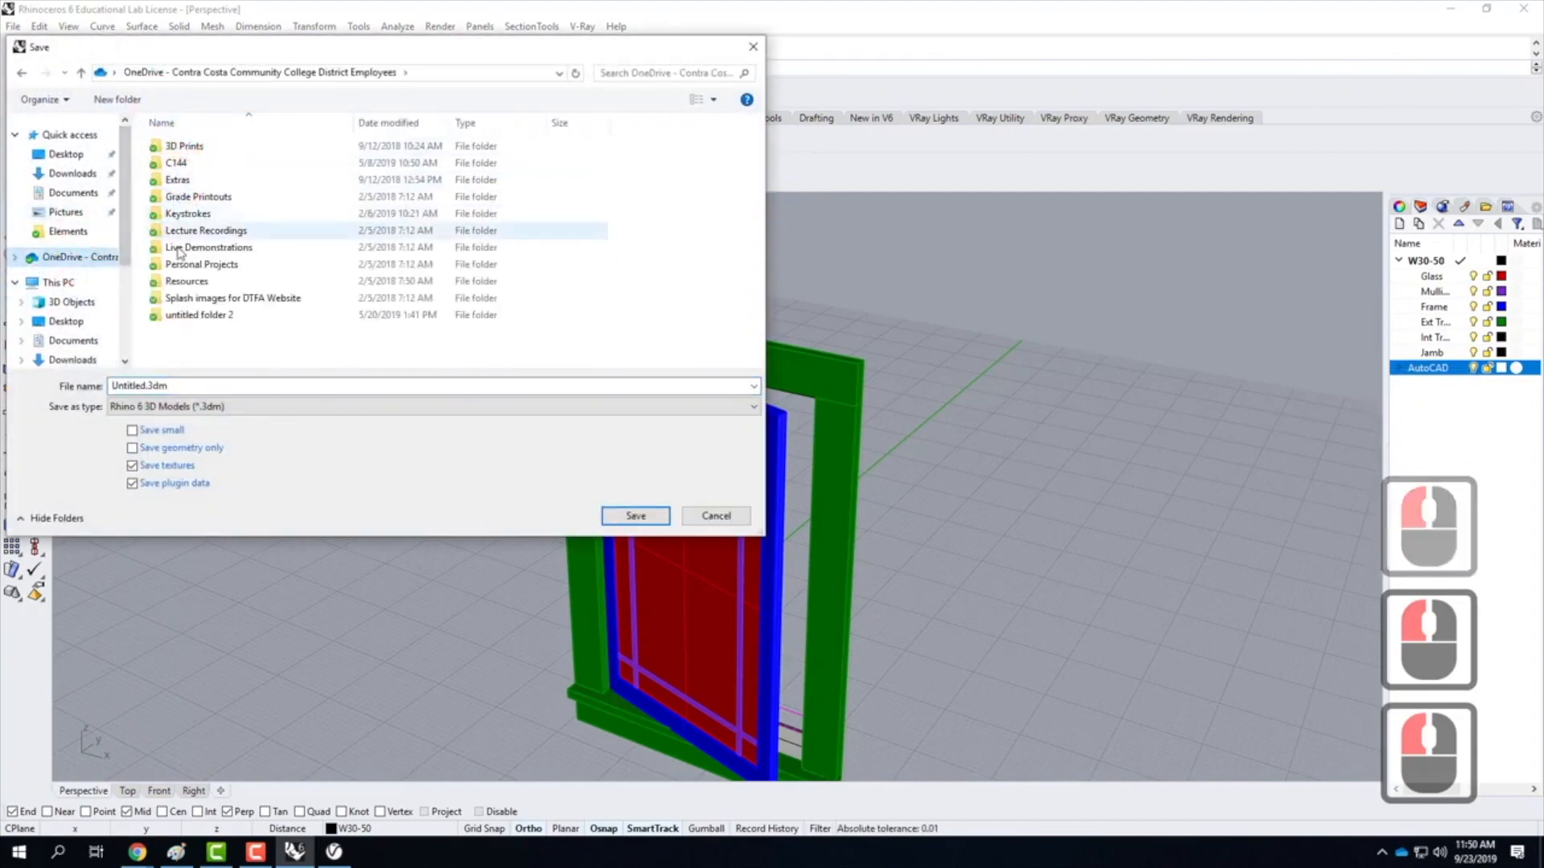
double_click(201, 247)
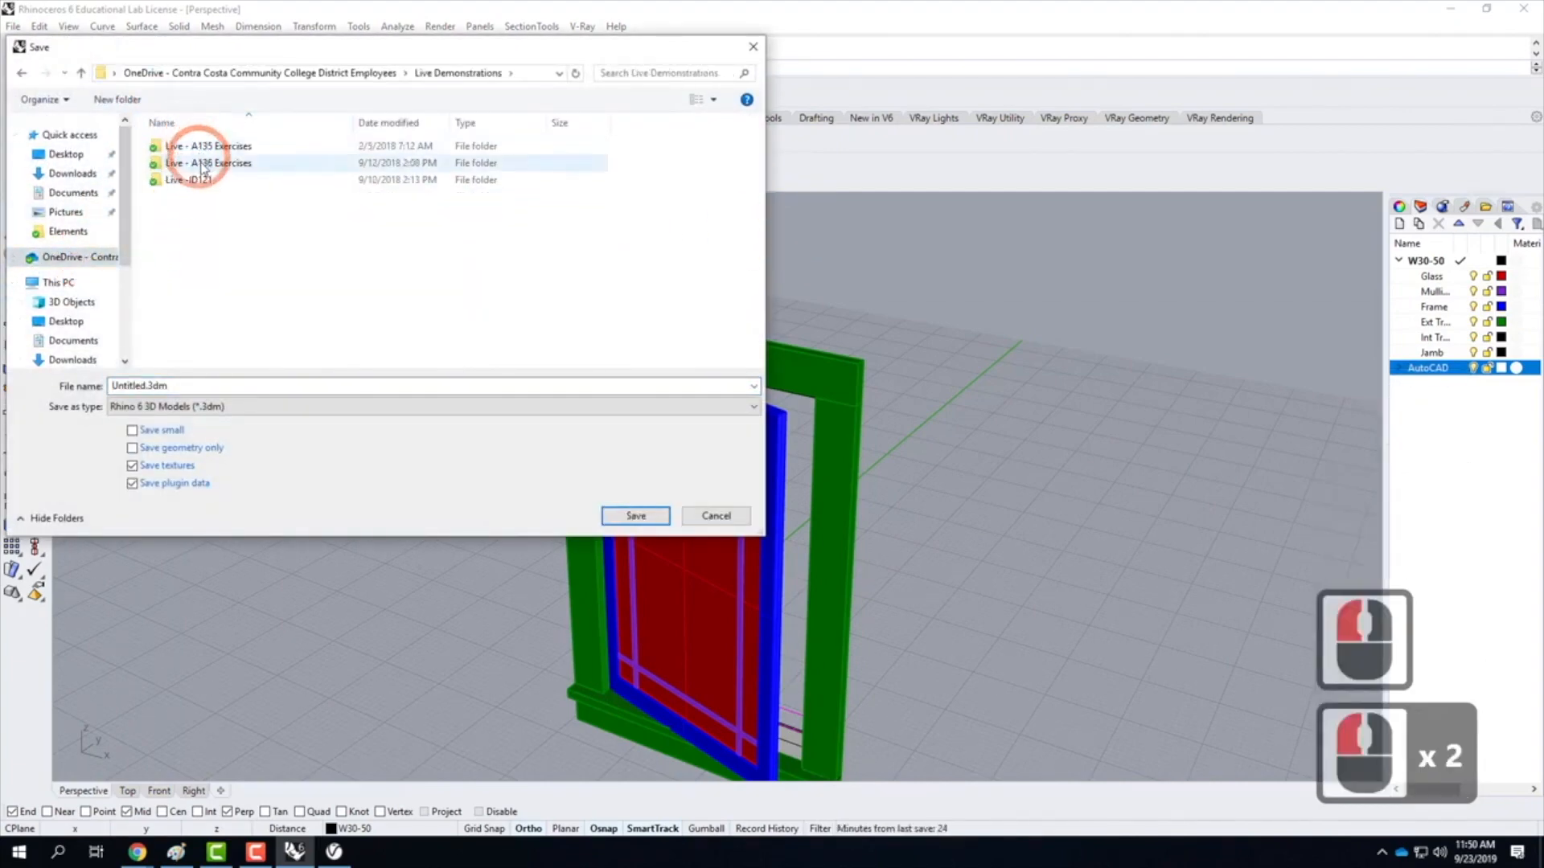
double_click(193, 162)
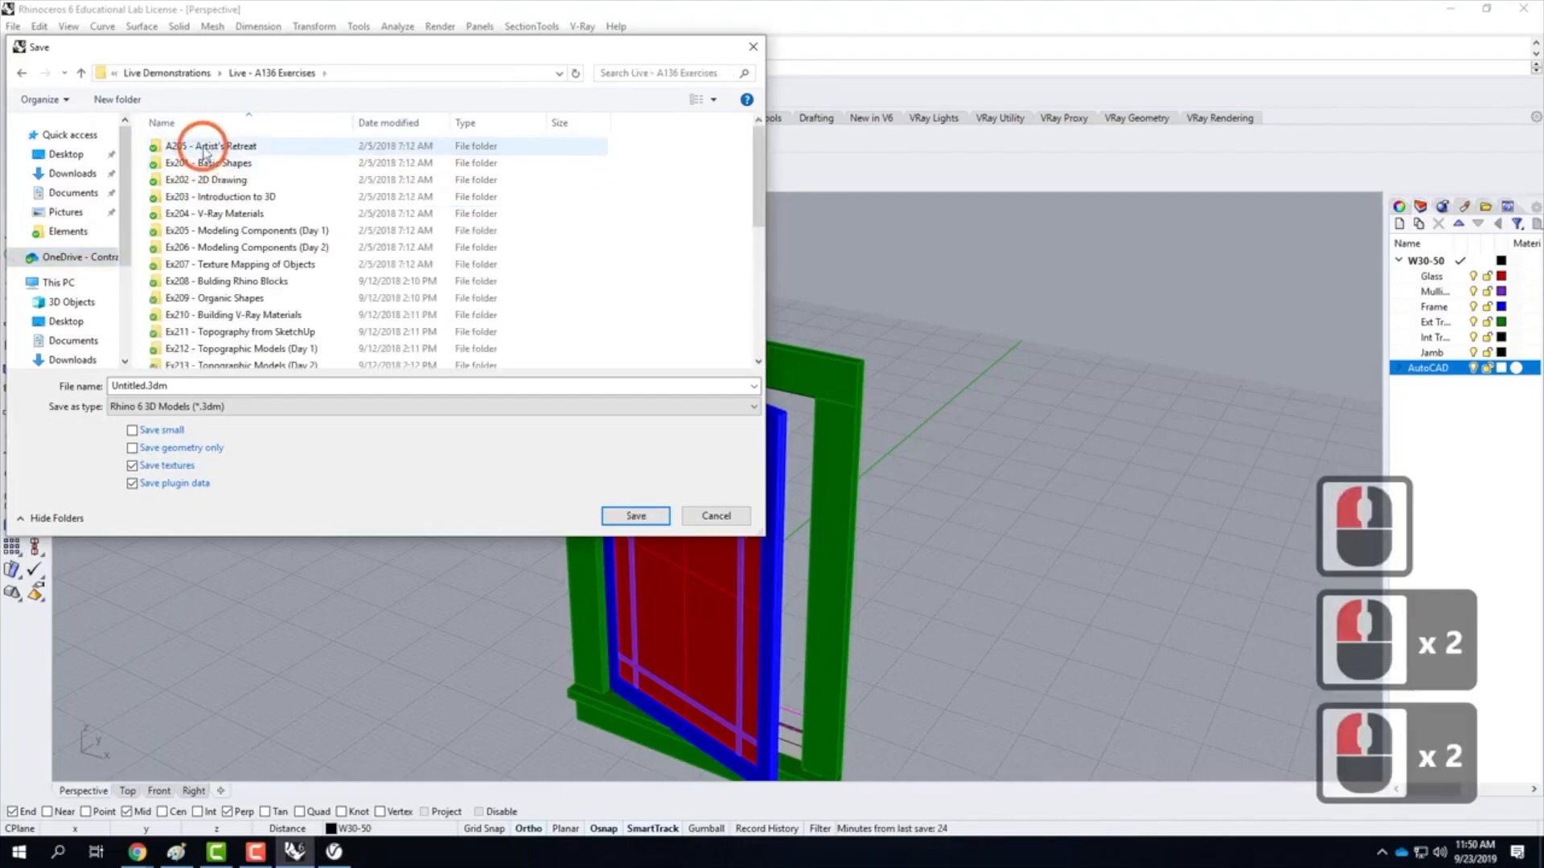
double_click(214, 281)
click(116, 99)
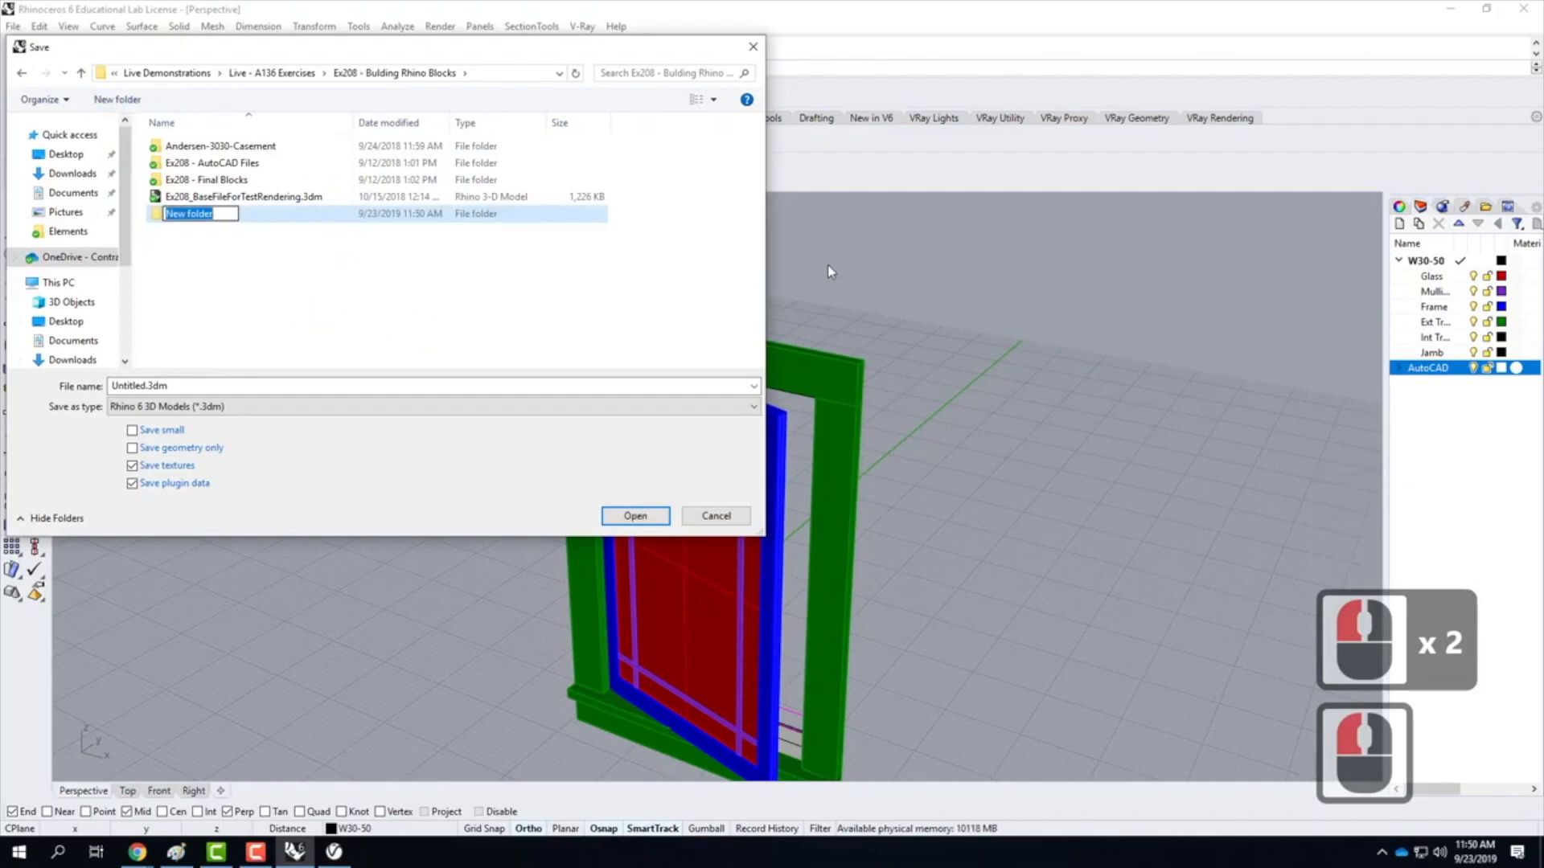
text(F2019)
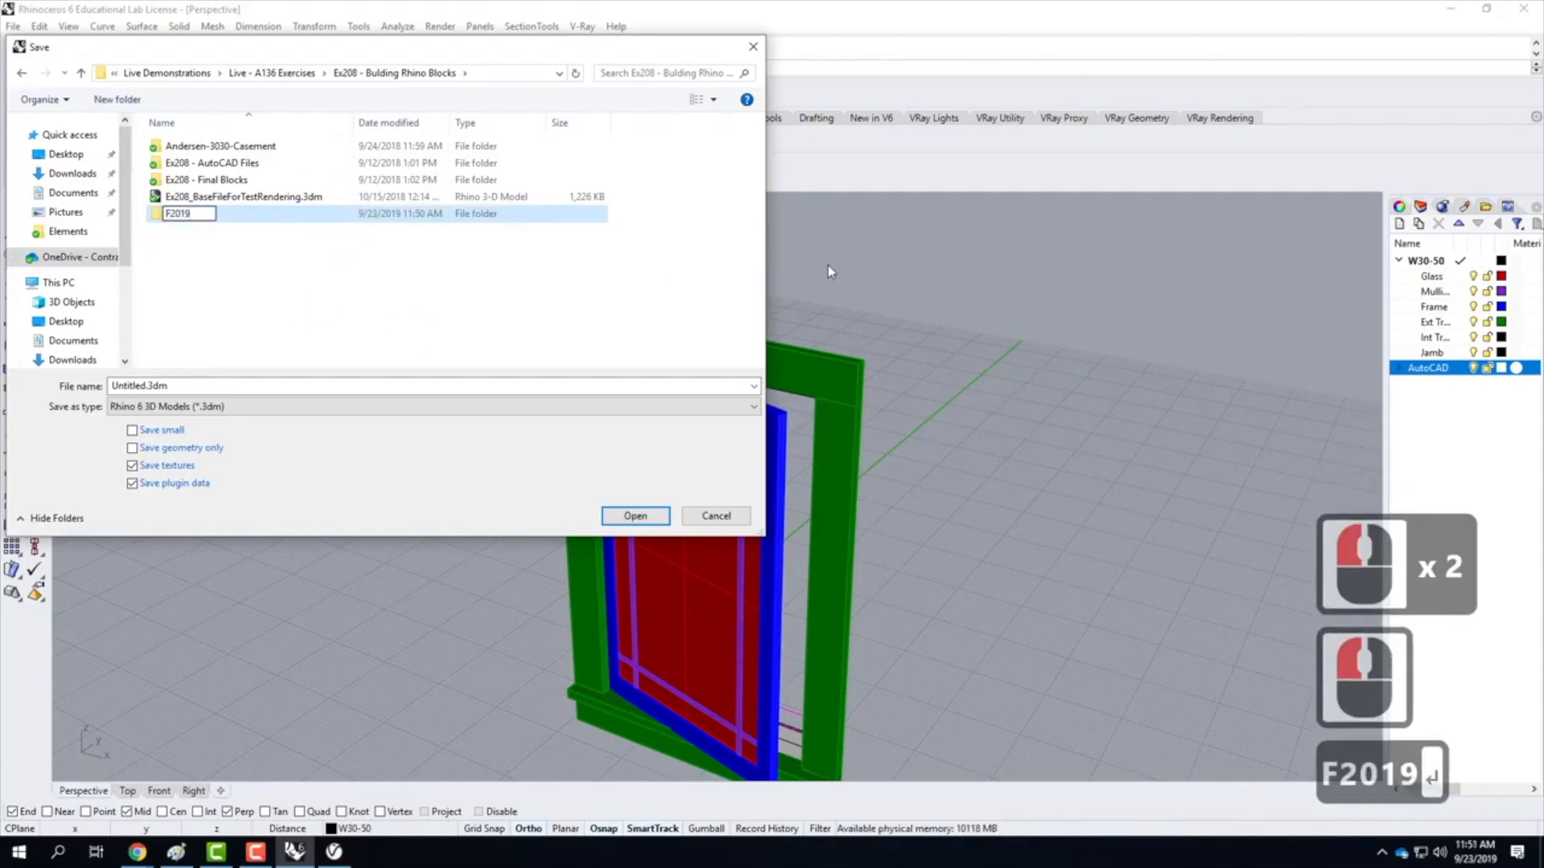
key(Return)
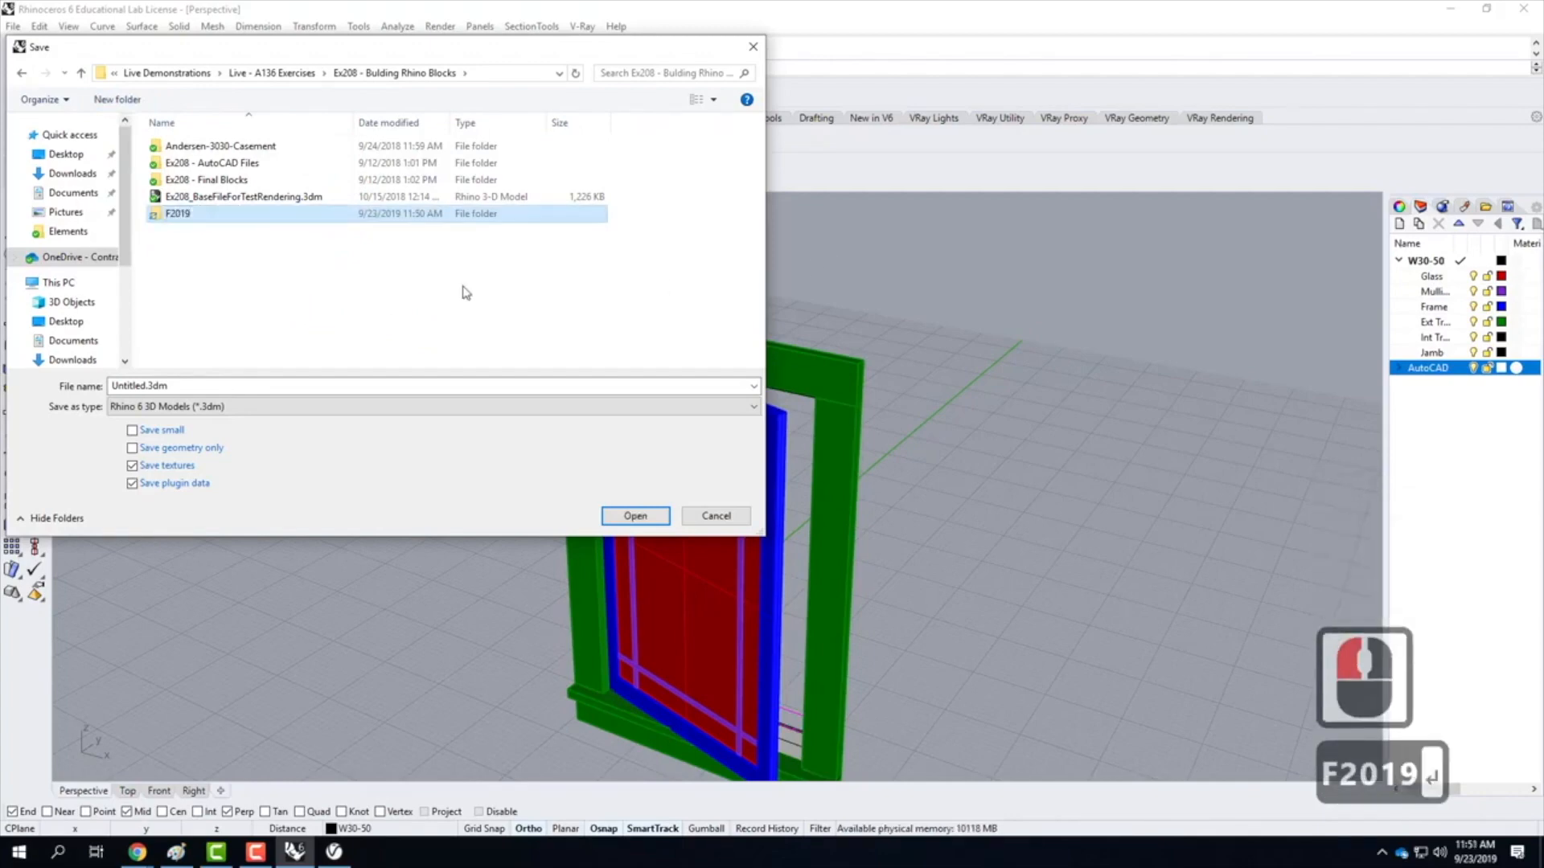
Save the model as W30-50.3dm inside the F2019 folder
double_click(173, 214)
click(148, 386)
drag(146, 386, 95, 378)
text(W30)
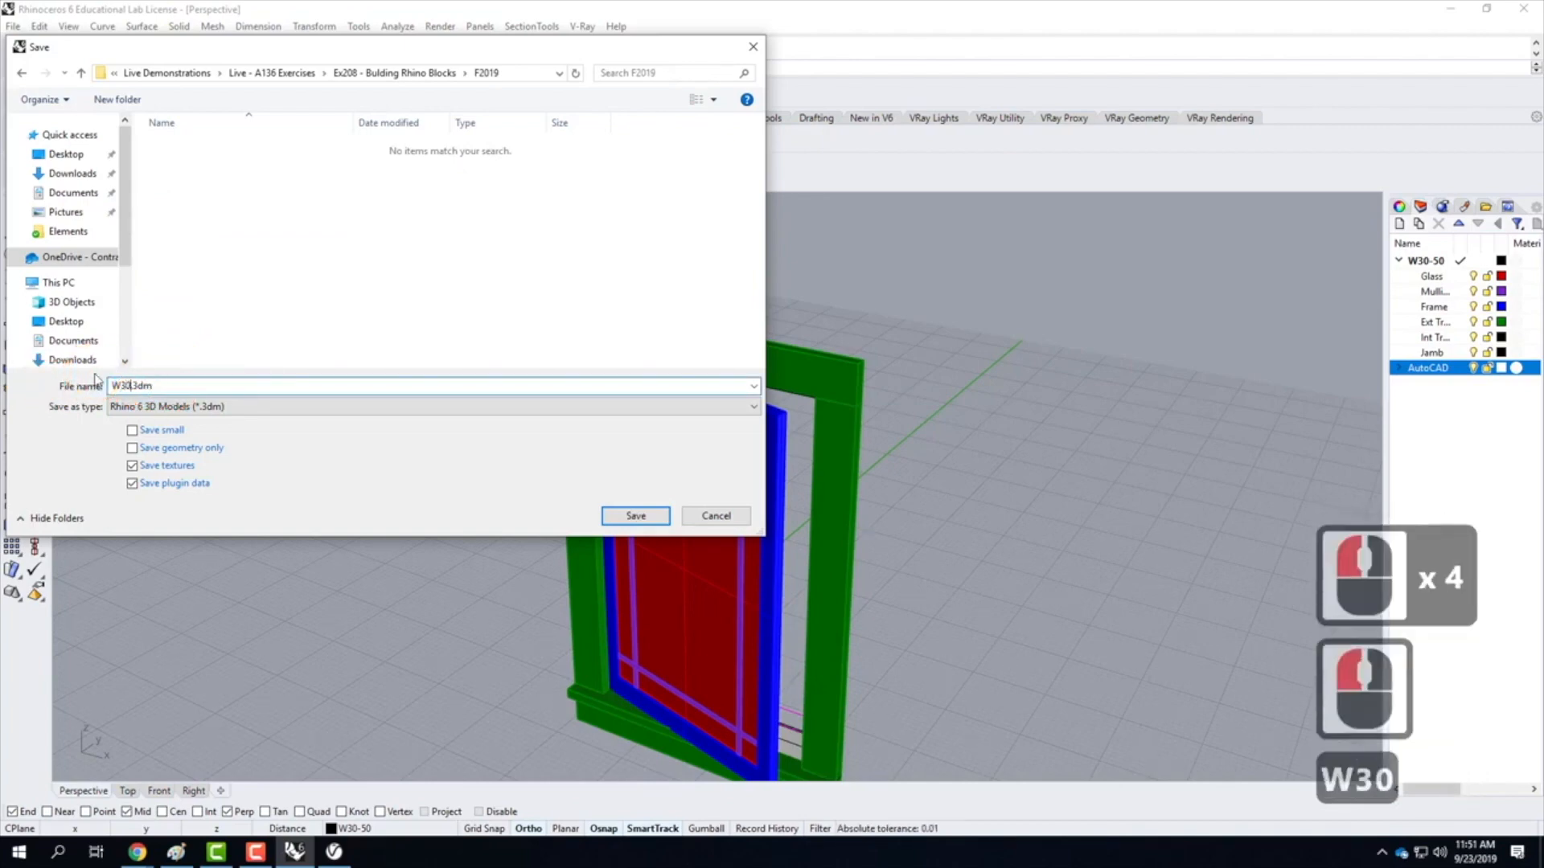
text(-50)
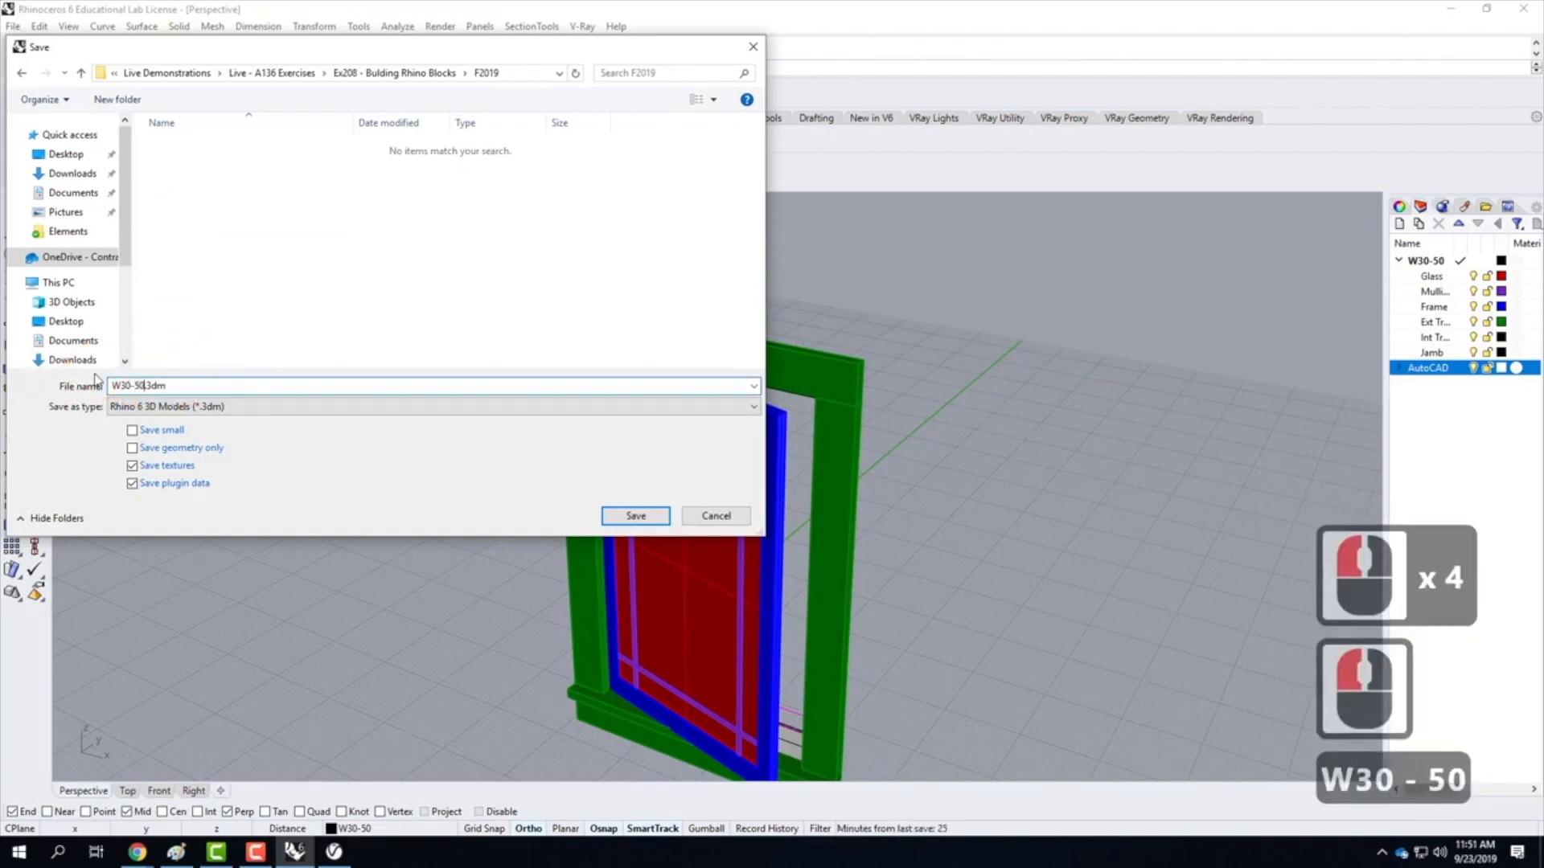
click(636, 516)
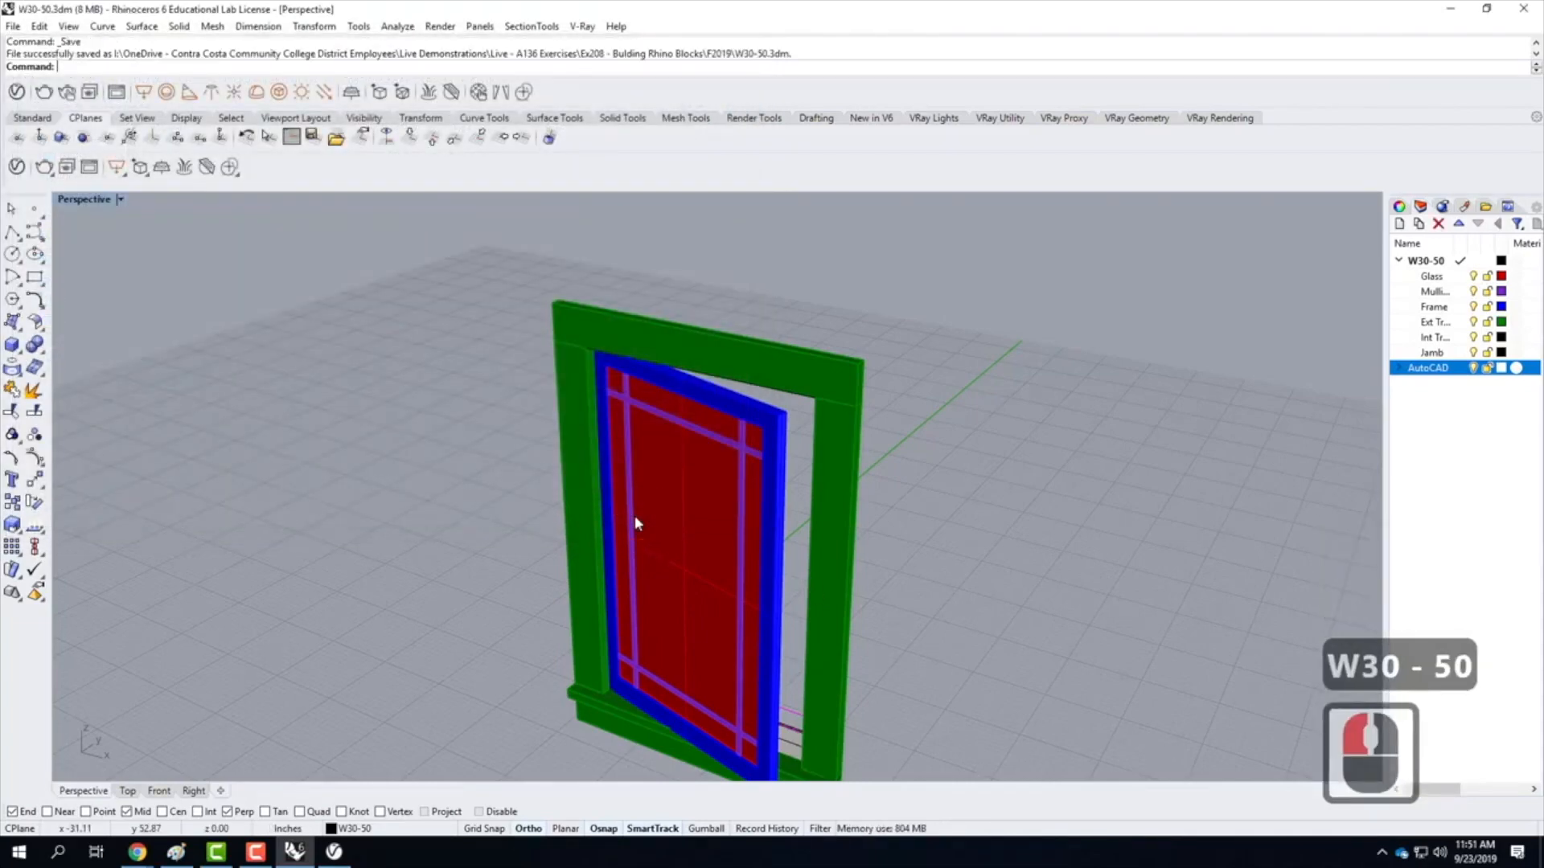
Delete all block definitions in the Block Manager, from AW Logo through the last hidden one, and close the manager
click(38, 25)
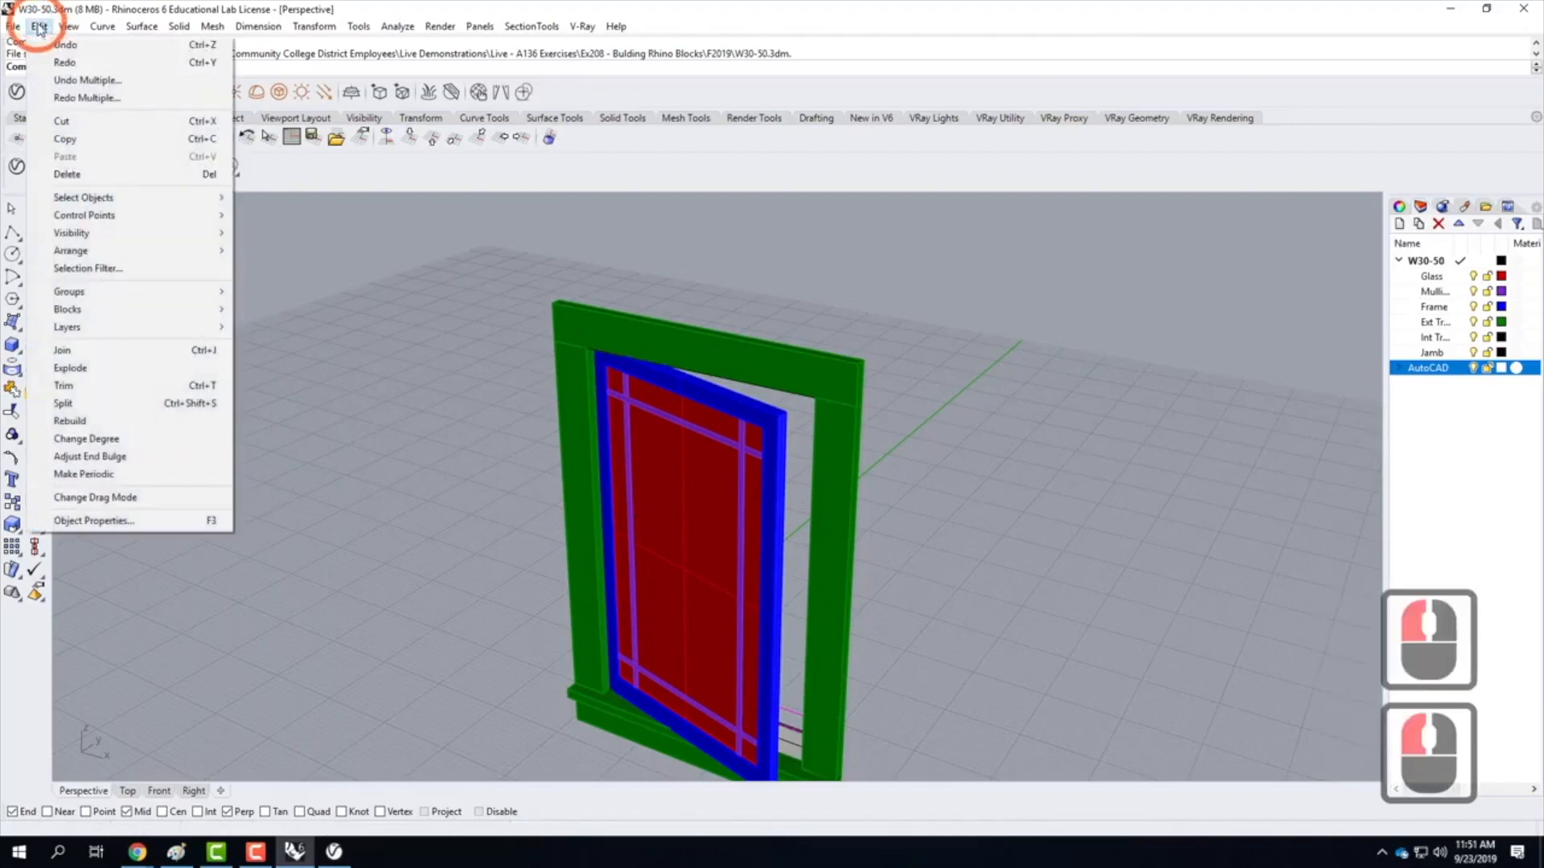
mouse_move(161, 309)
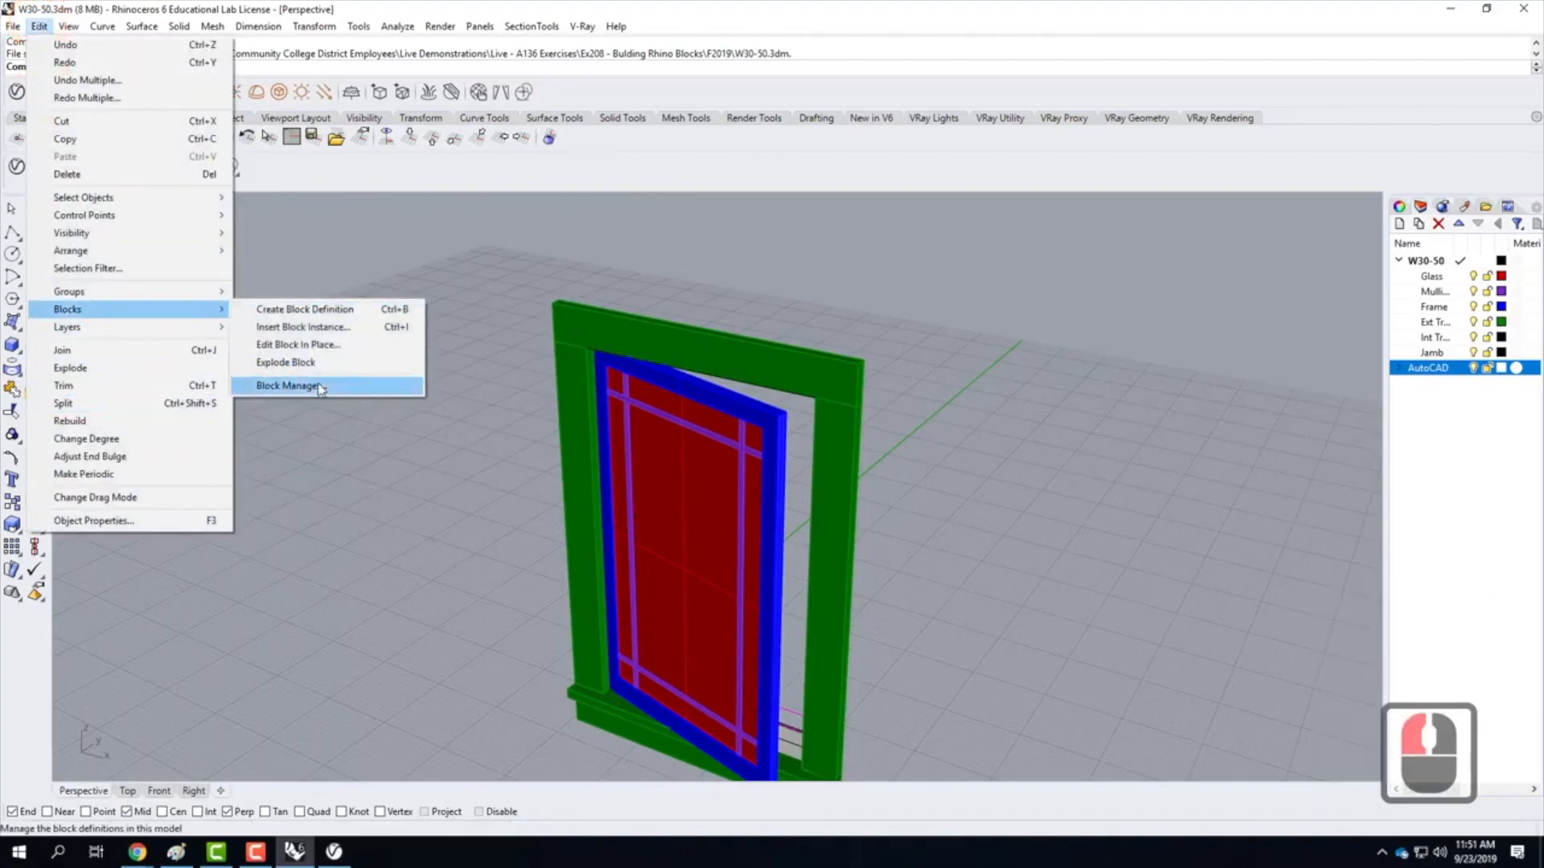
click(419, 388)
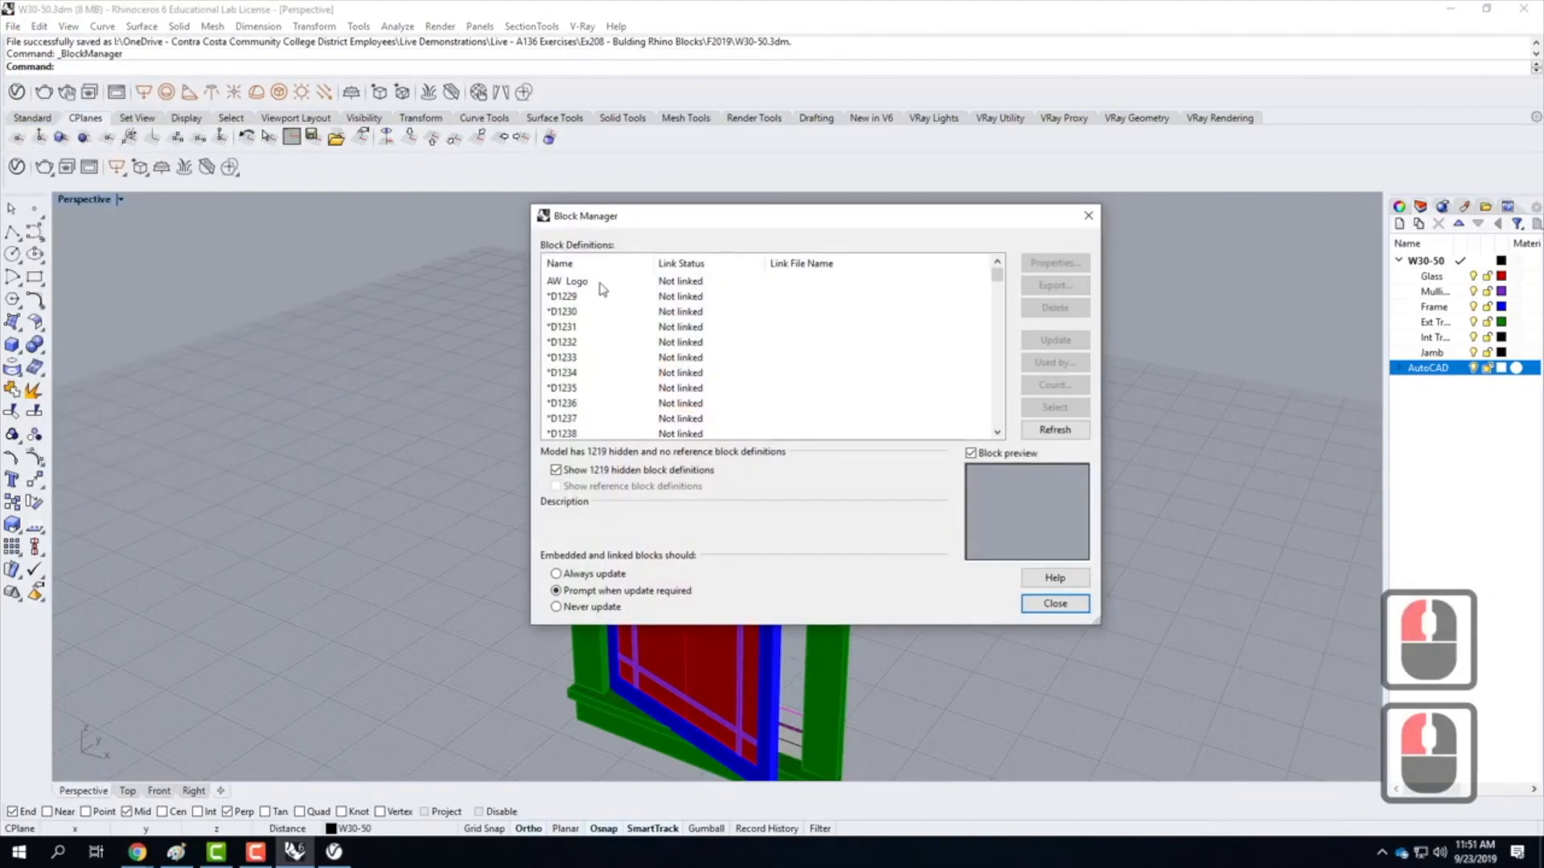
click(599, 281)
scroll(949, 277, down, 5)
click(997, 275)
drag(997, 276, 997, 501)
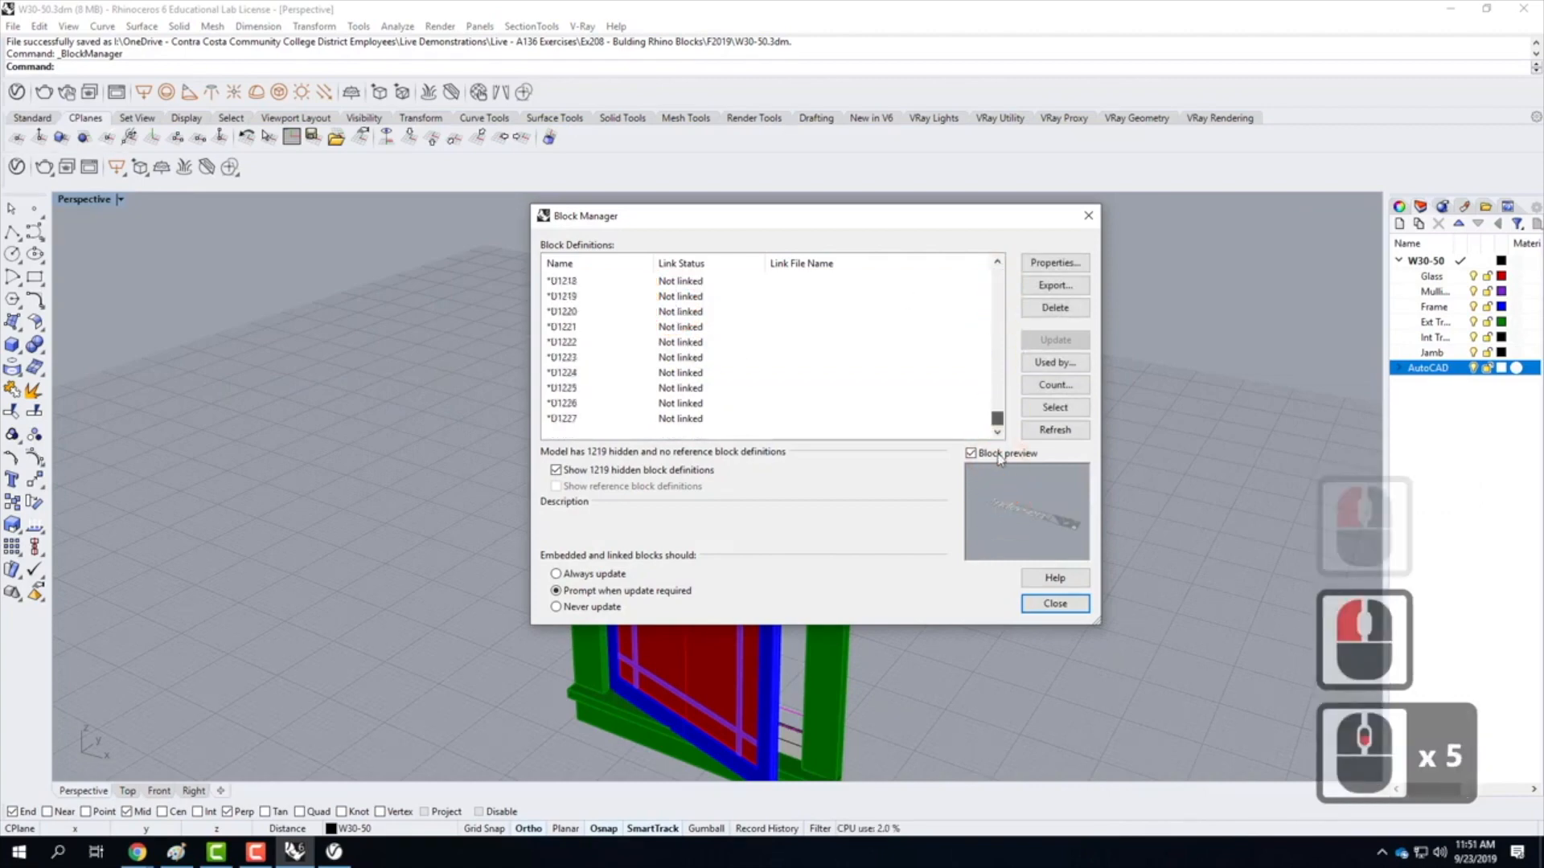
shift+click(680, 422)
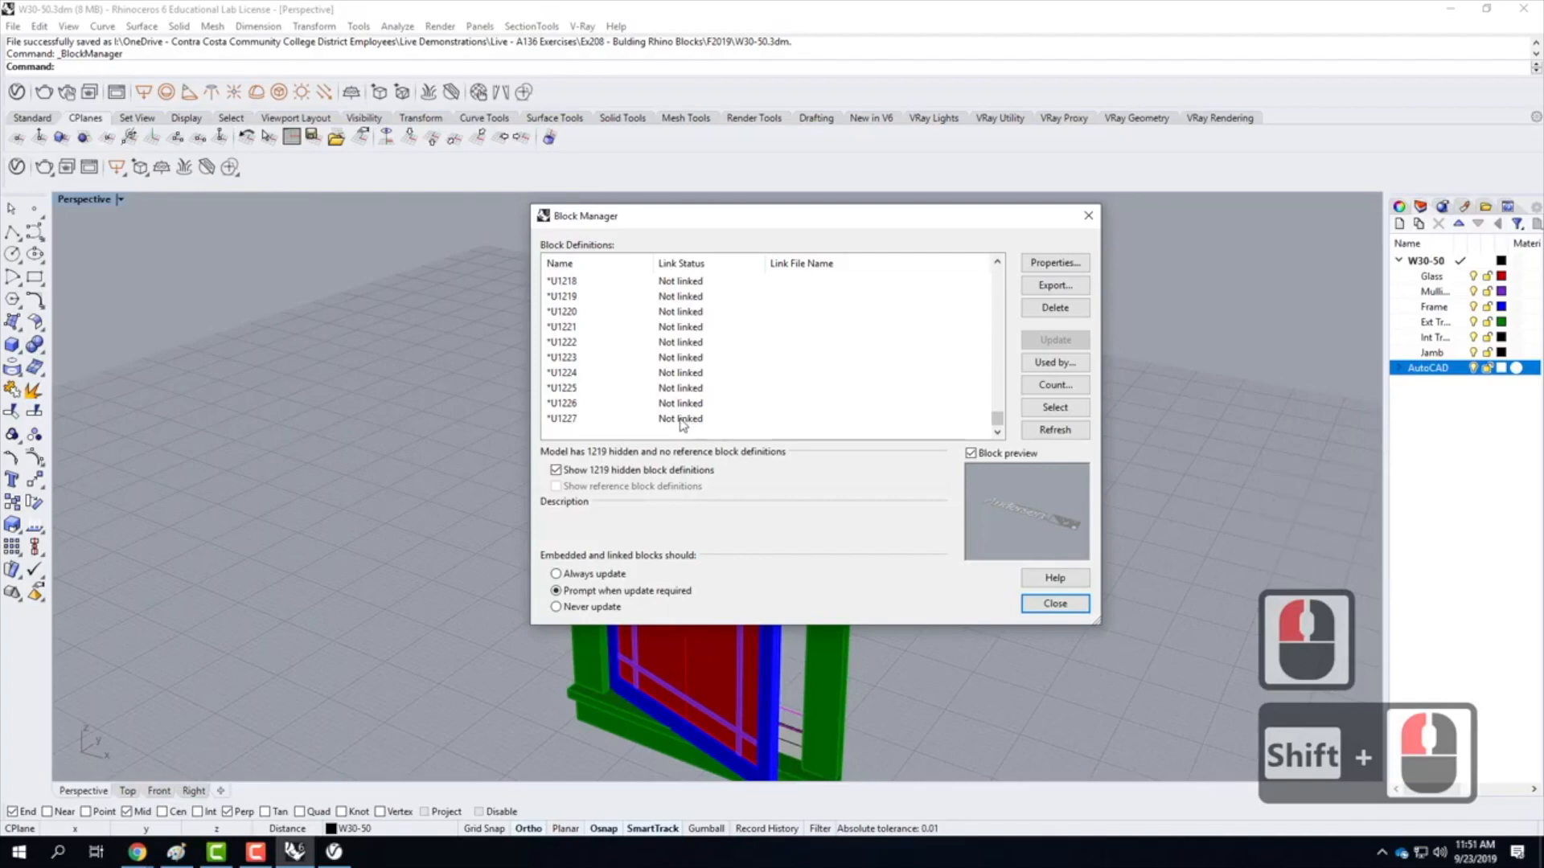
shift+click(681, 422)
scroll(751, 399, down, 5)
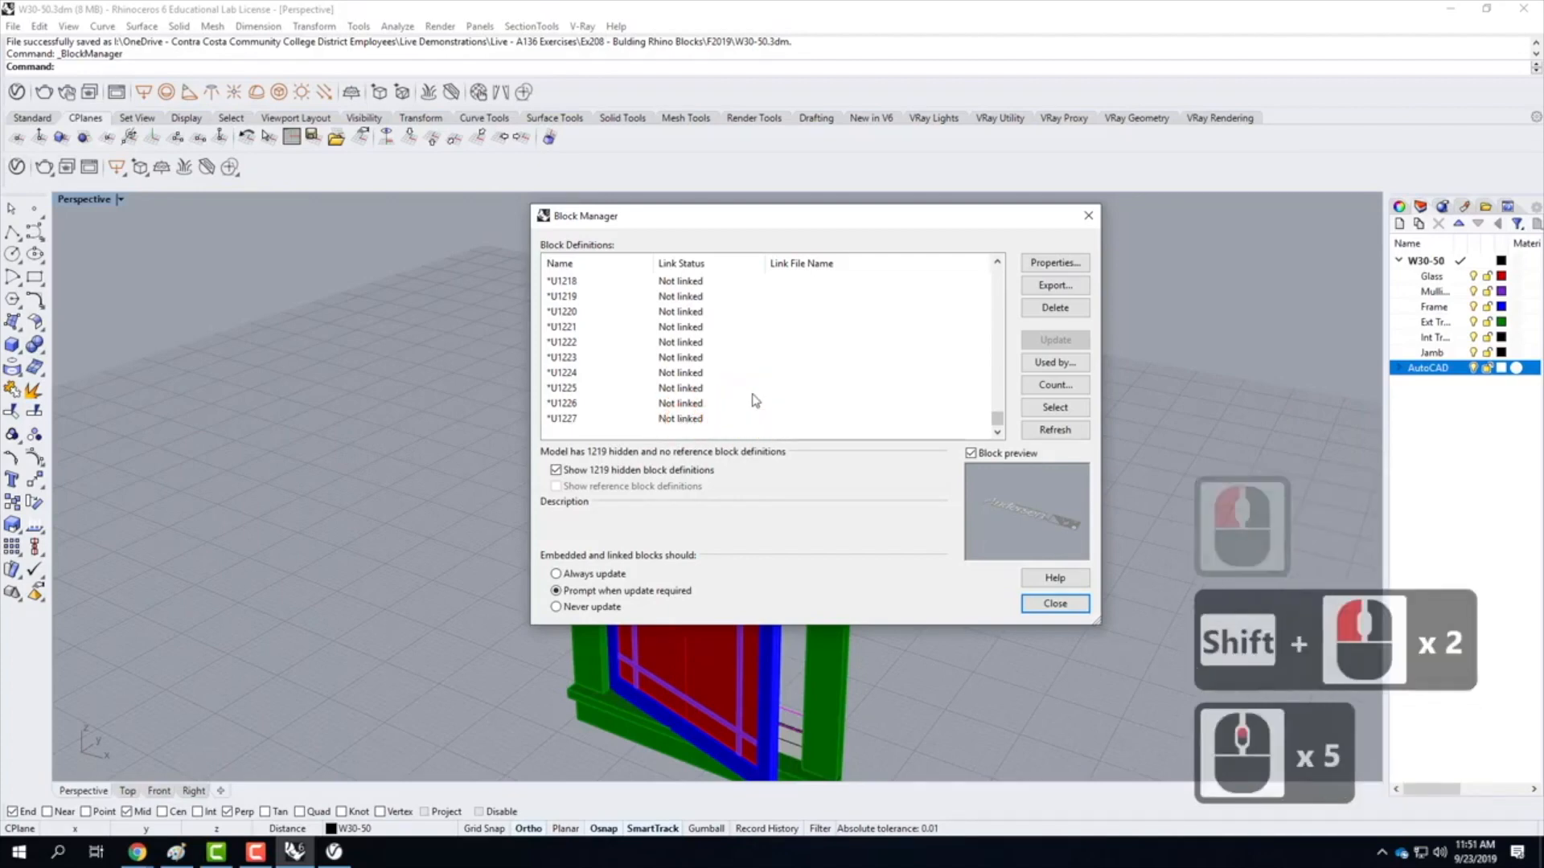
click(1022, 424)
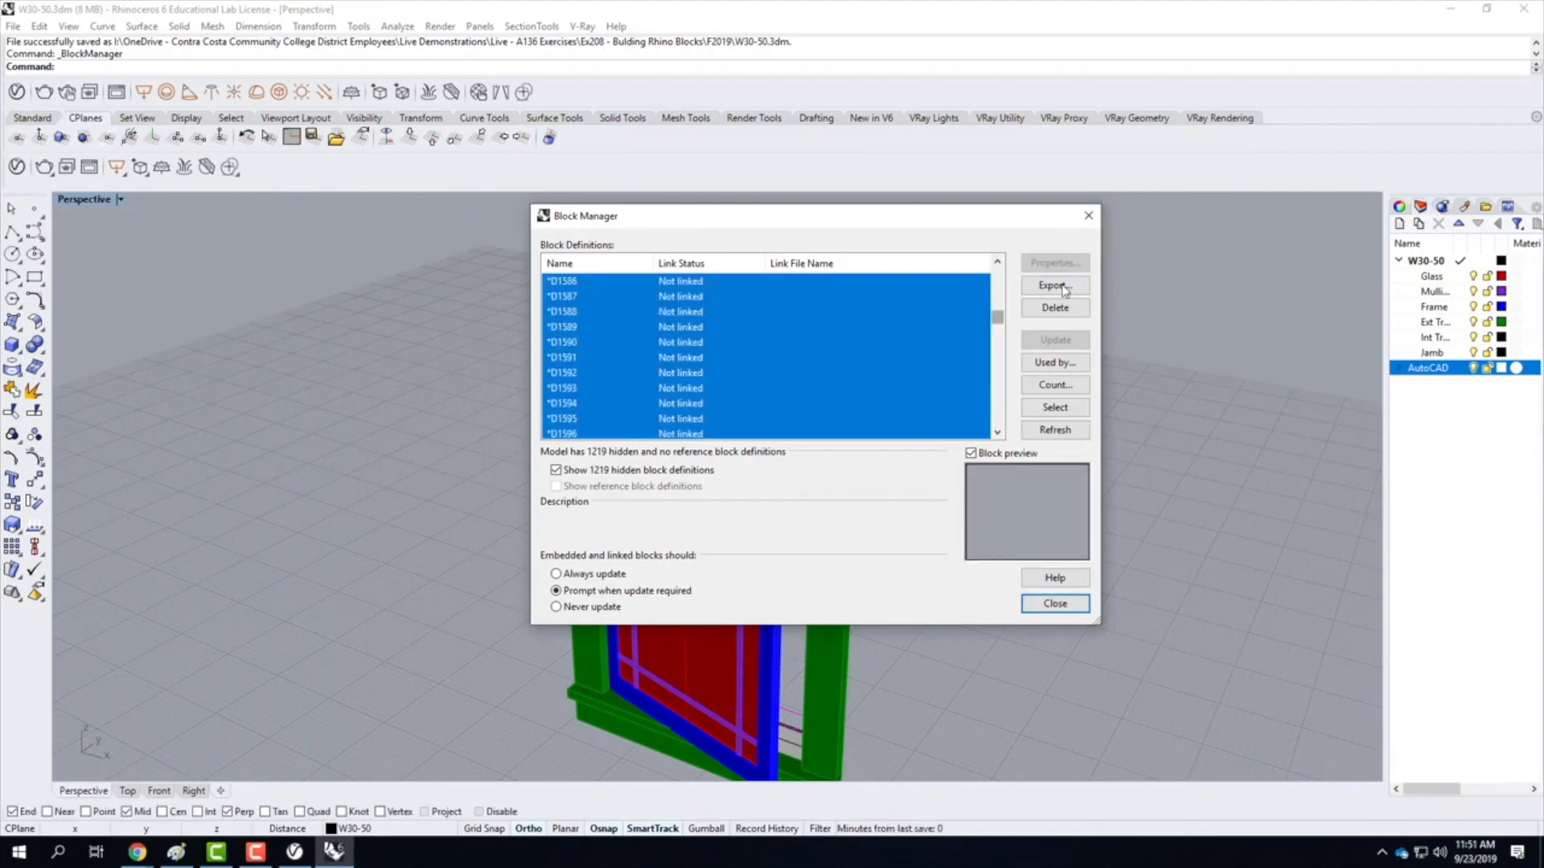
click(1054, 309)
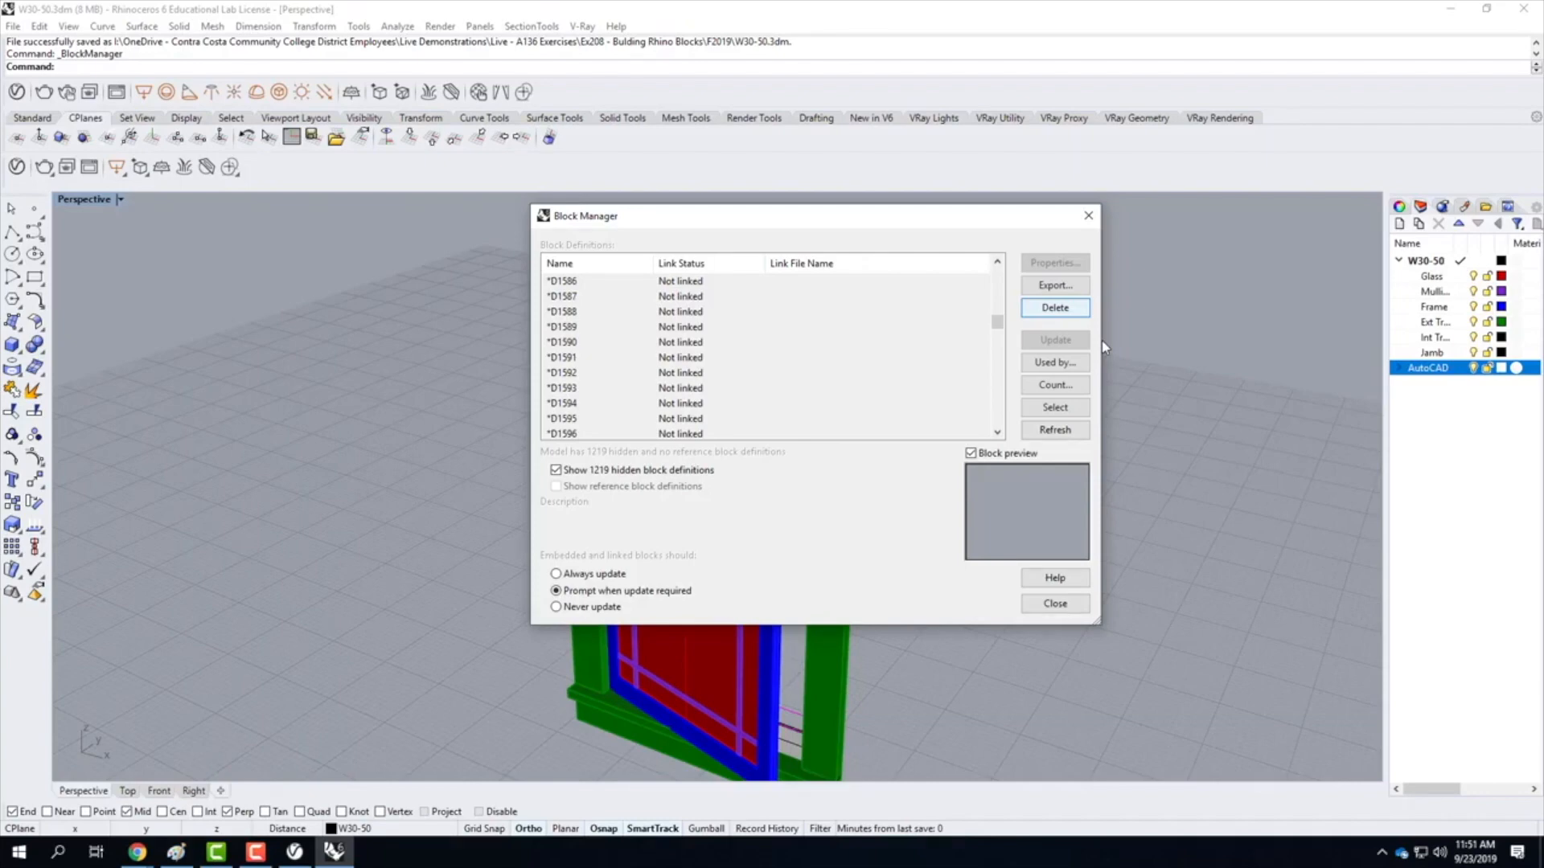
click(997, 223)
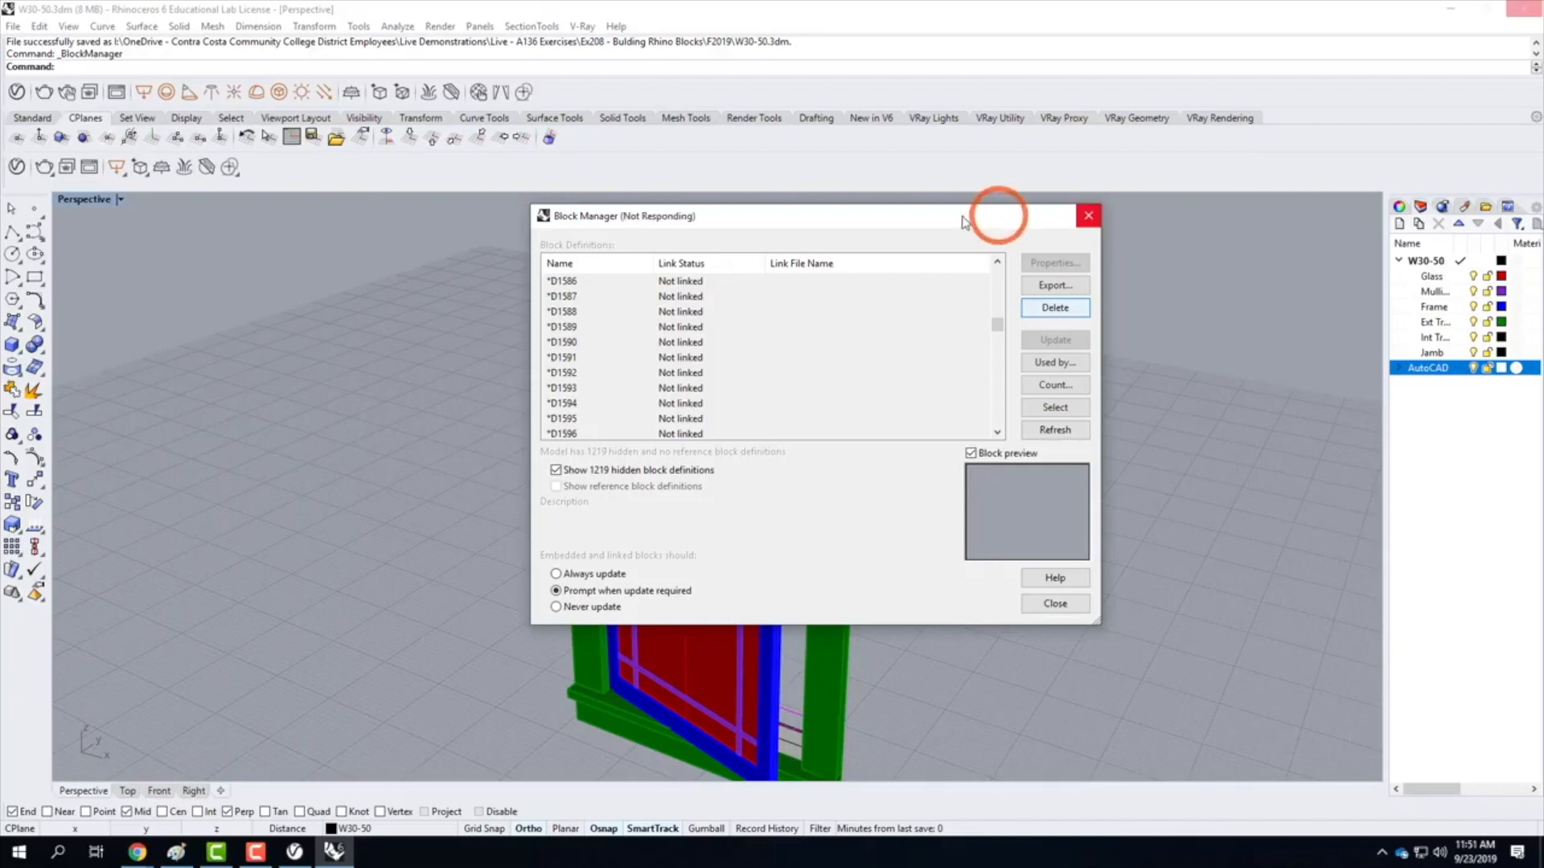
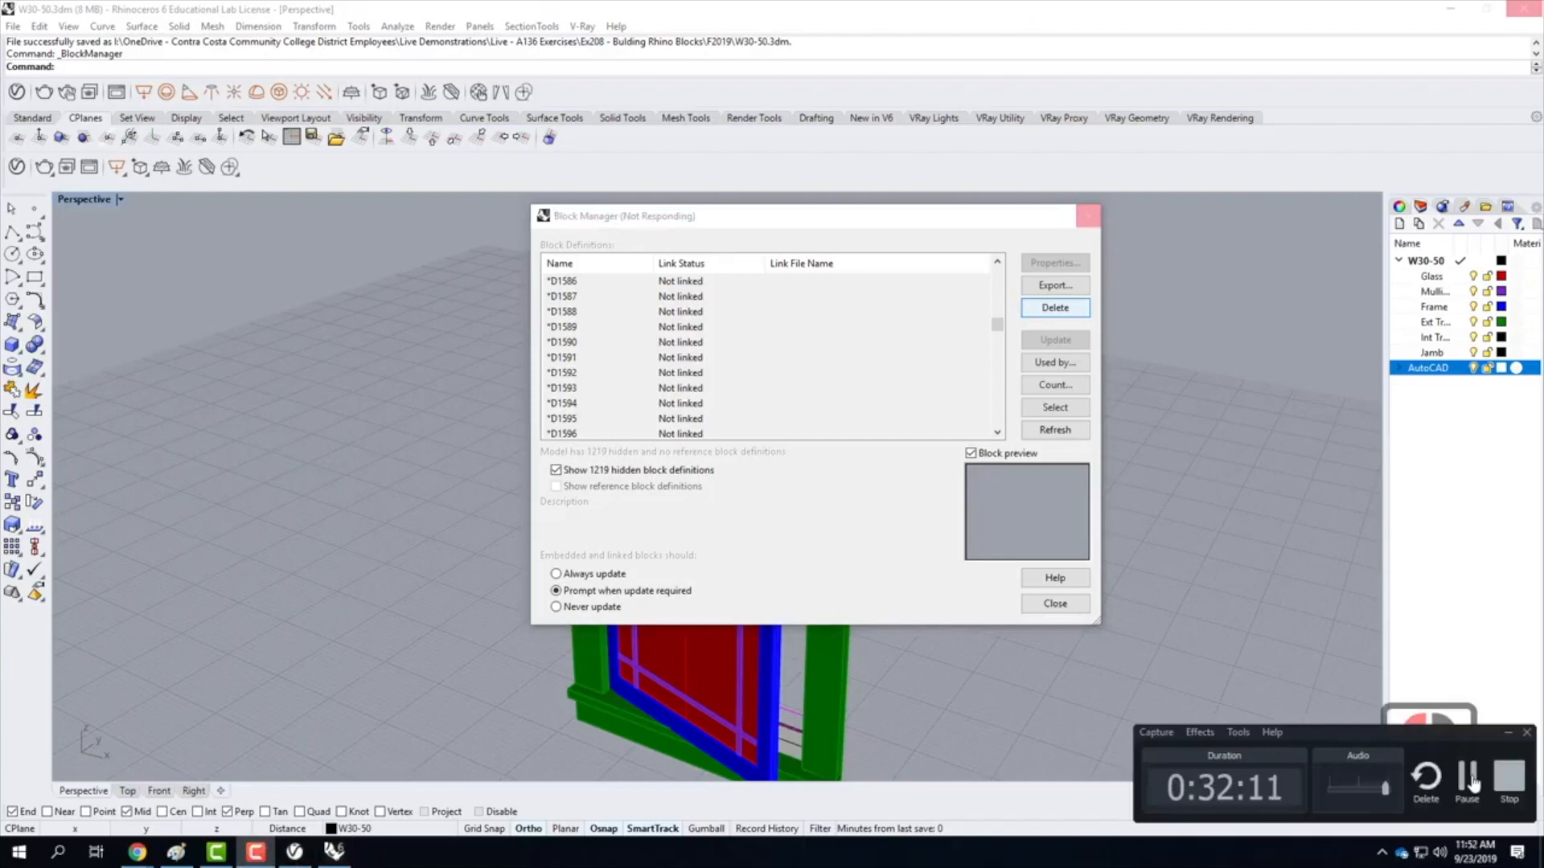
click(895, 219)
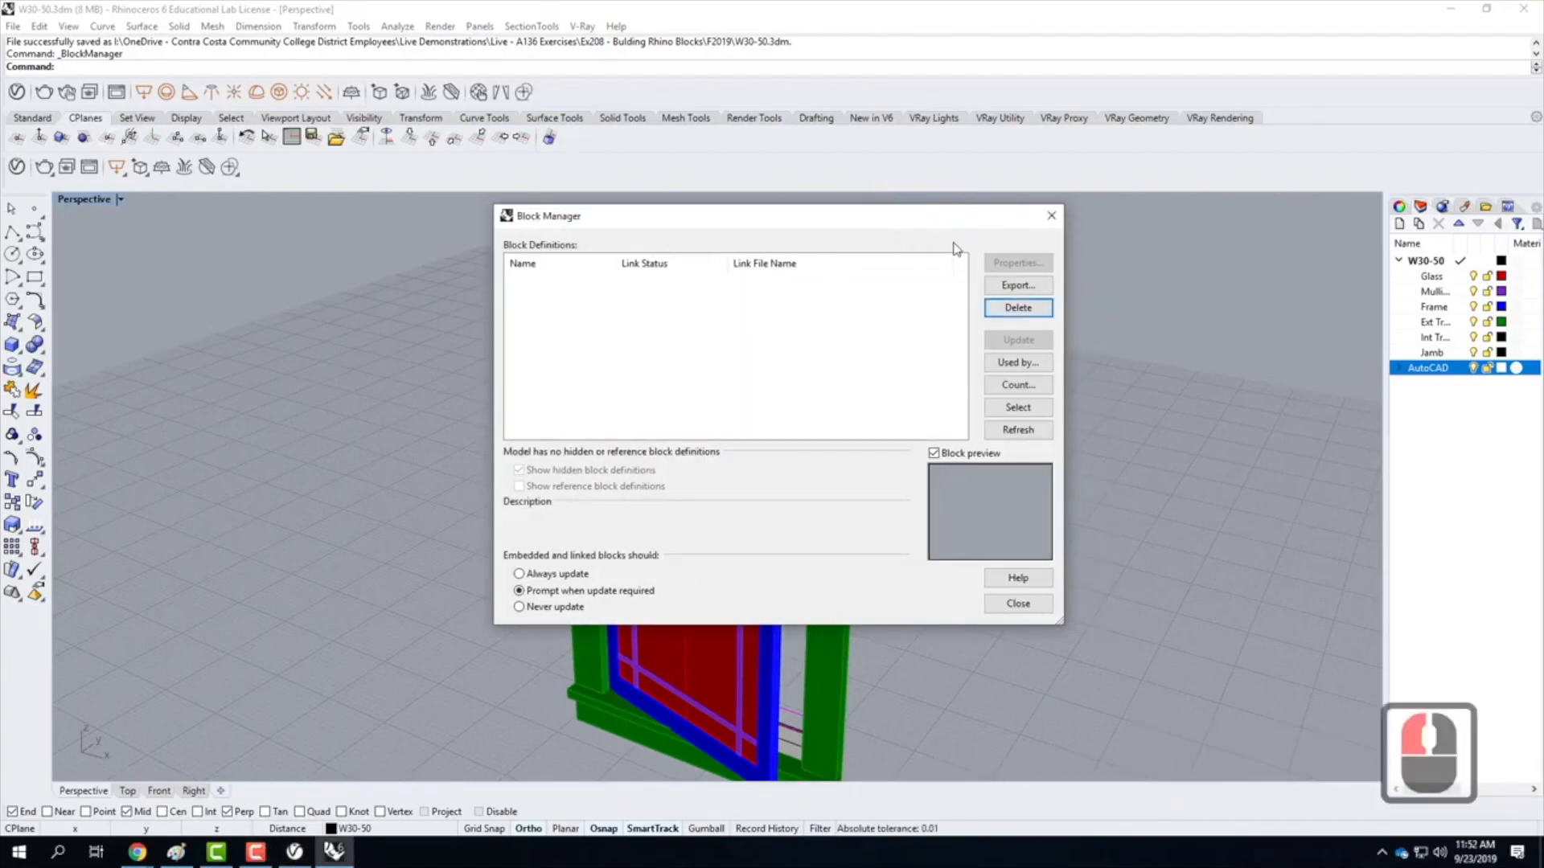
click(1047, 217)
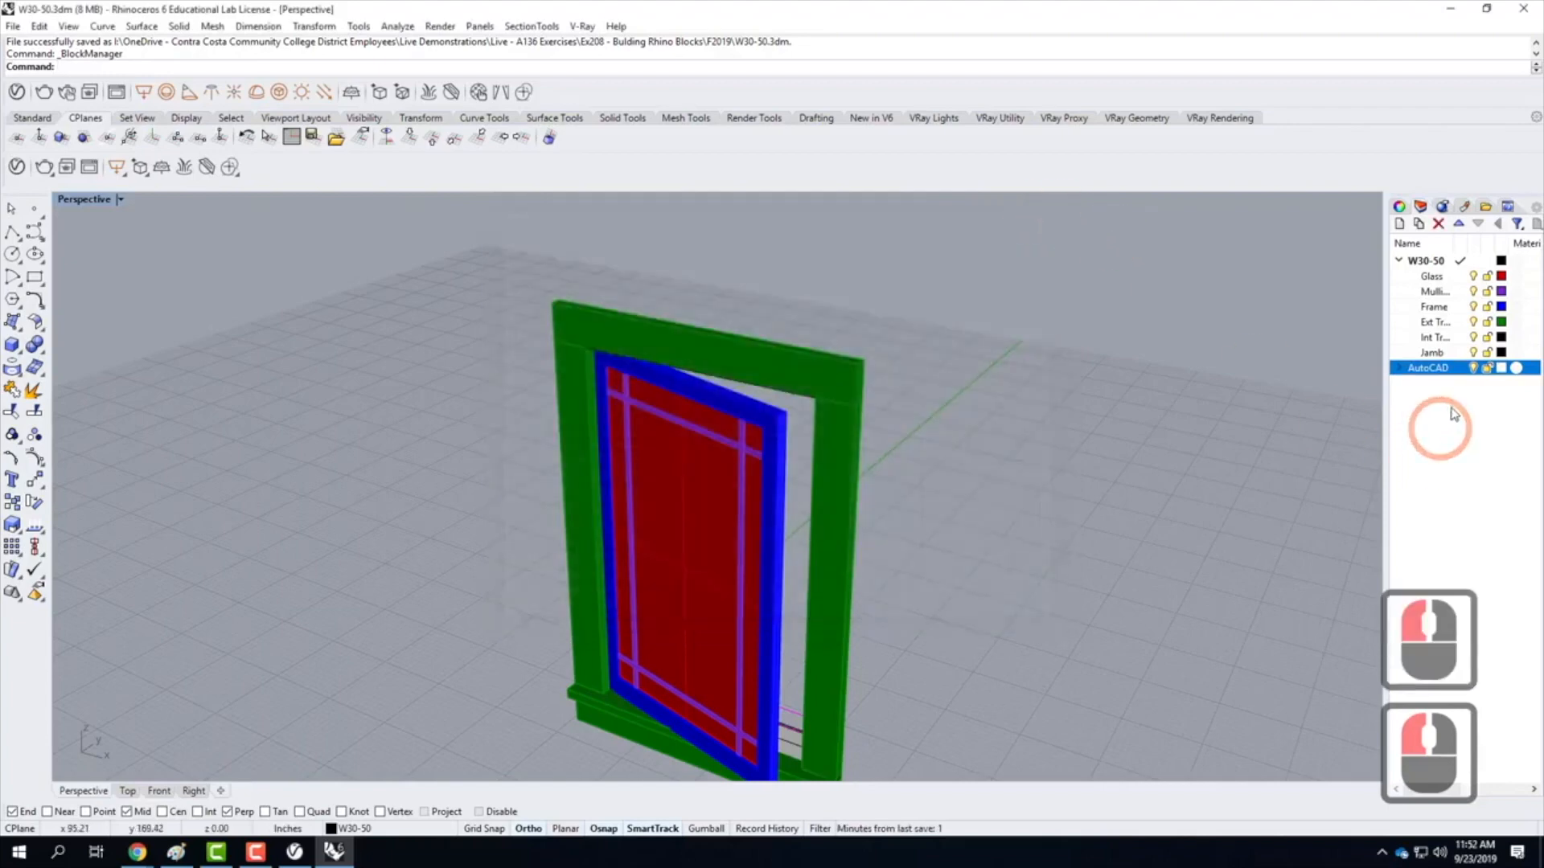
Delete the AutoCAD layer together with all objects on its sublayers
click(1437, 228)
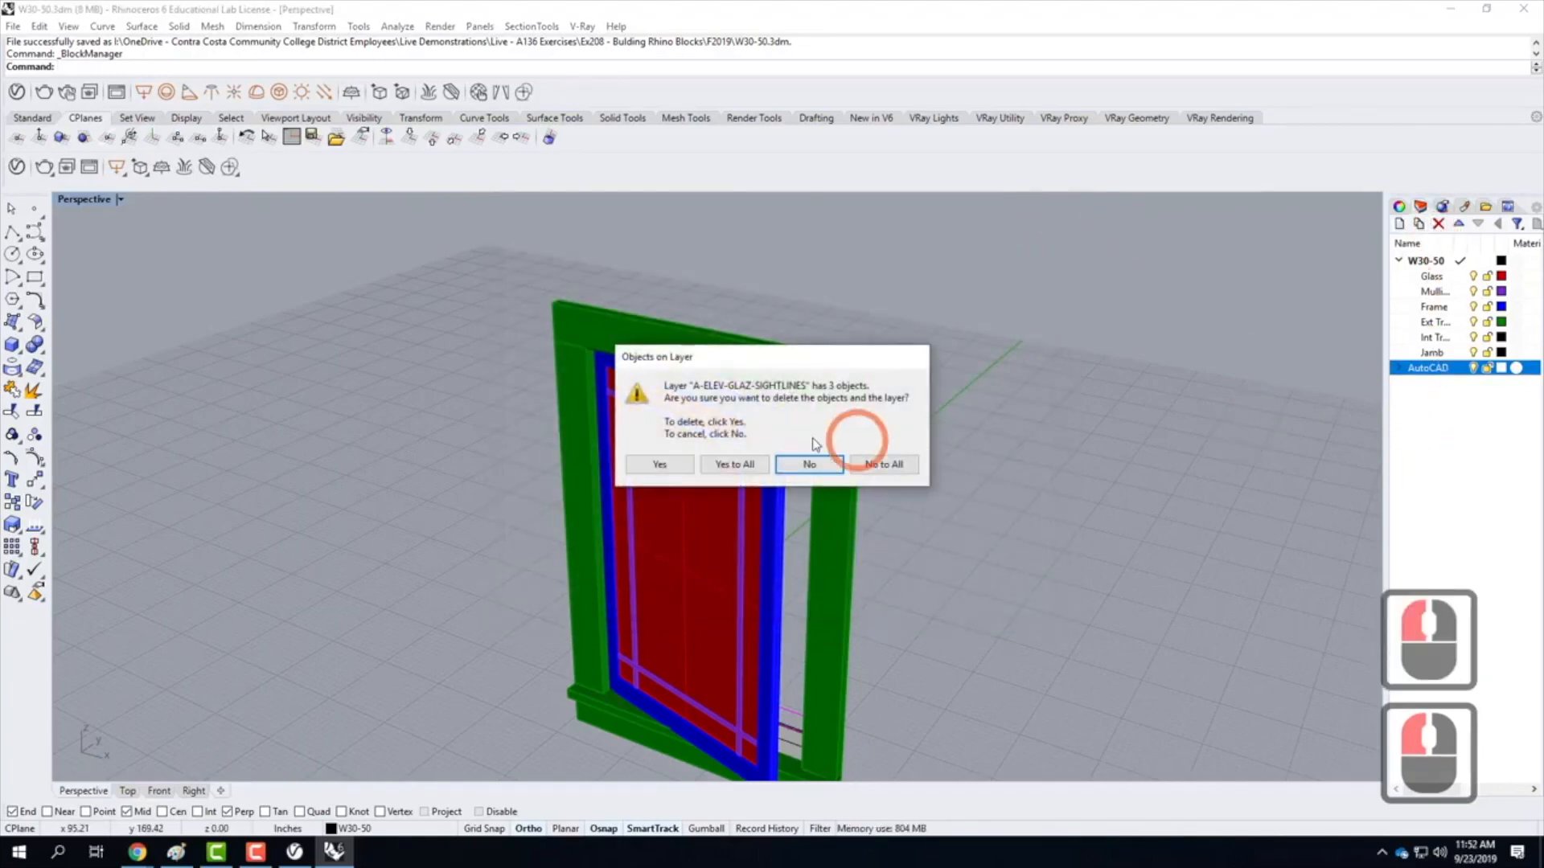
click(736, 465)
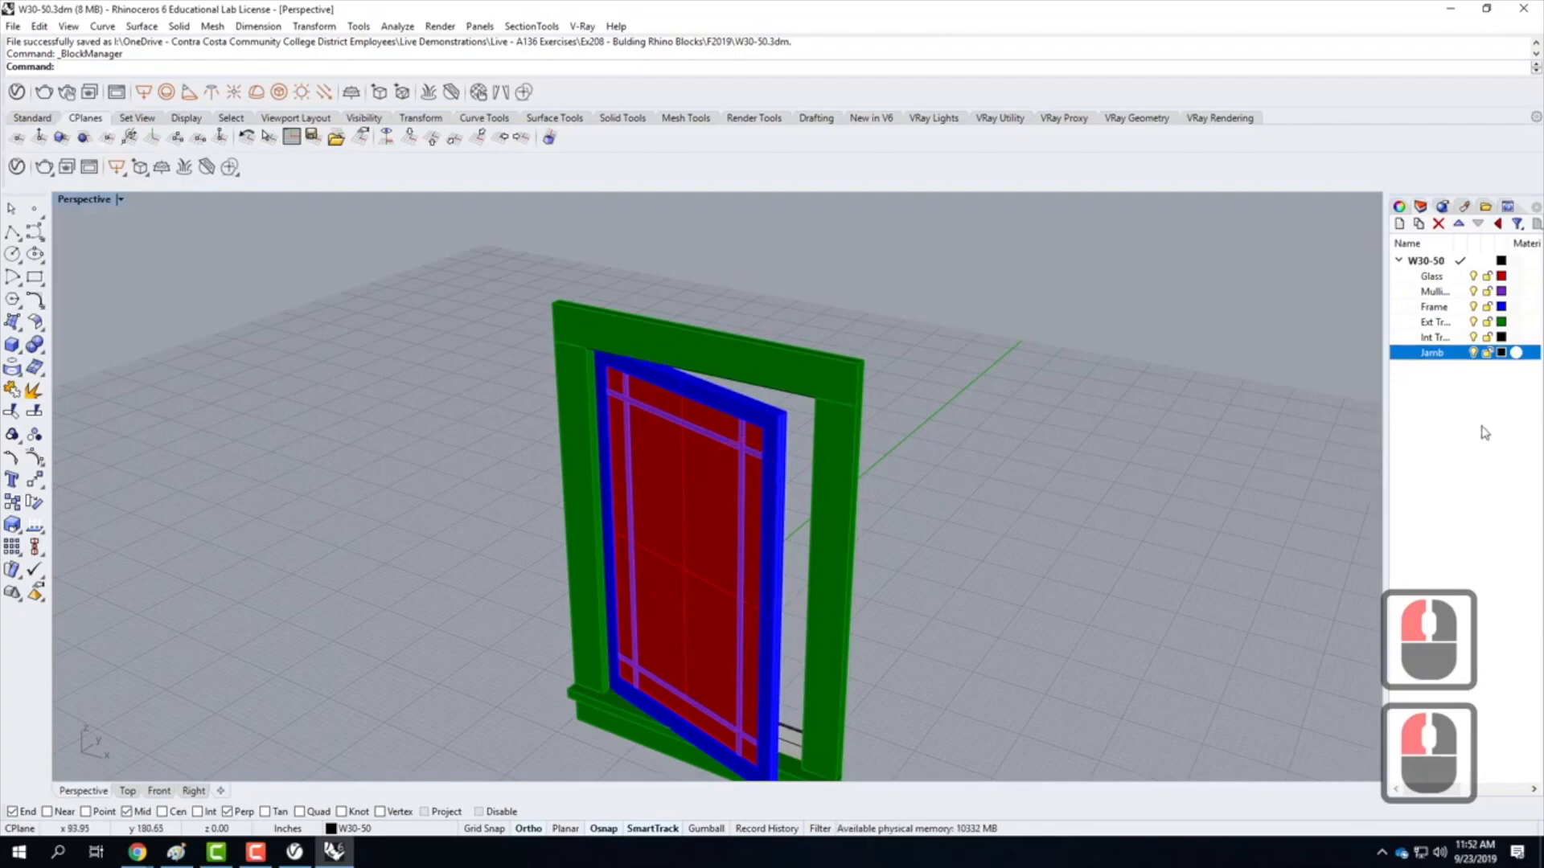
scroll(552, 268, down, 3)
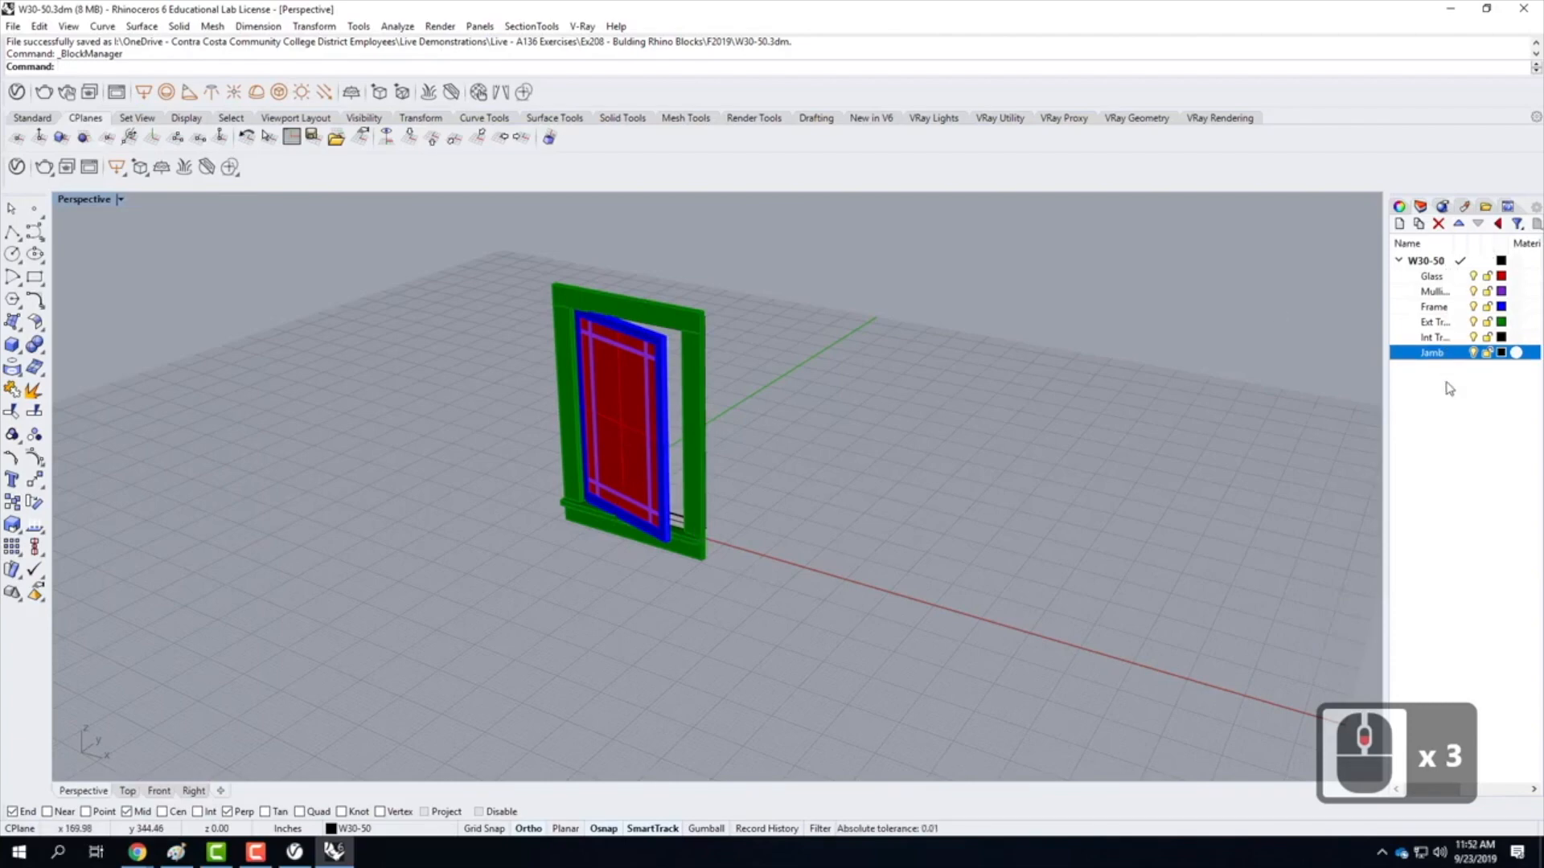
Apply the V-Ray Glass material to the W30-50::Glass layer in the V-Ray Asset Editor
click(15, 94)
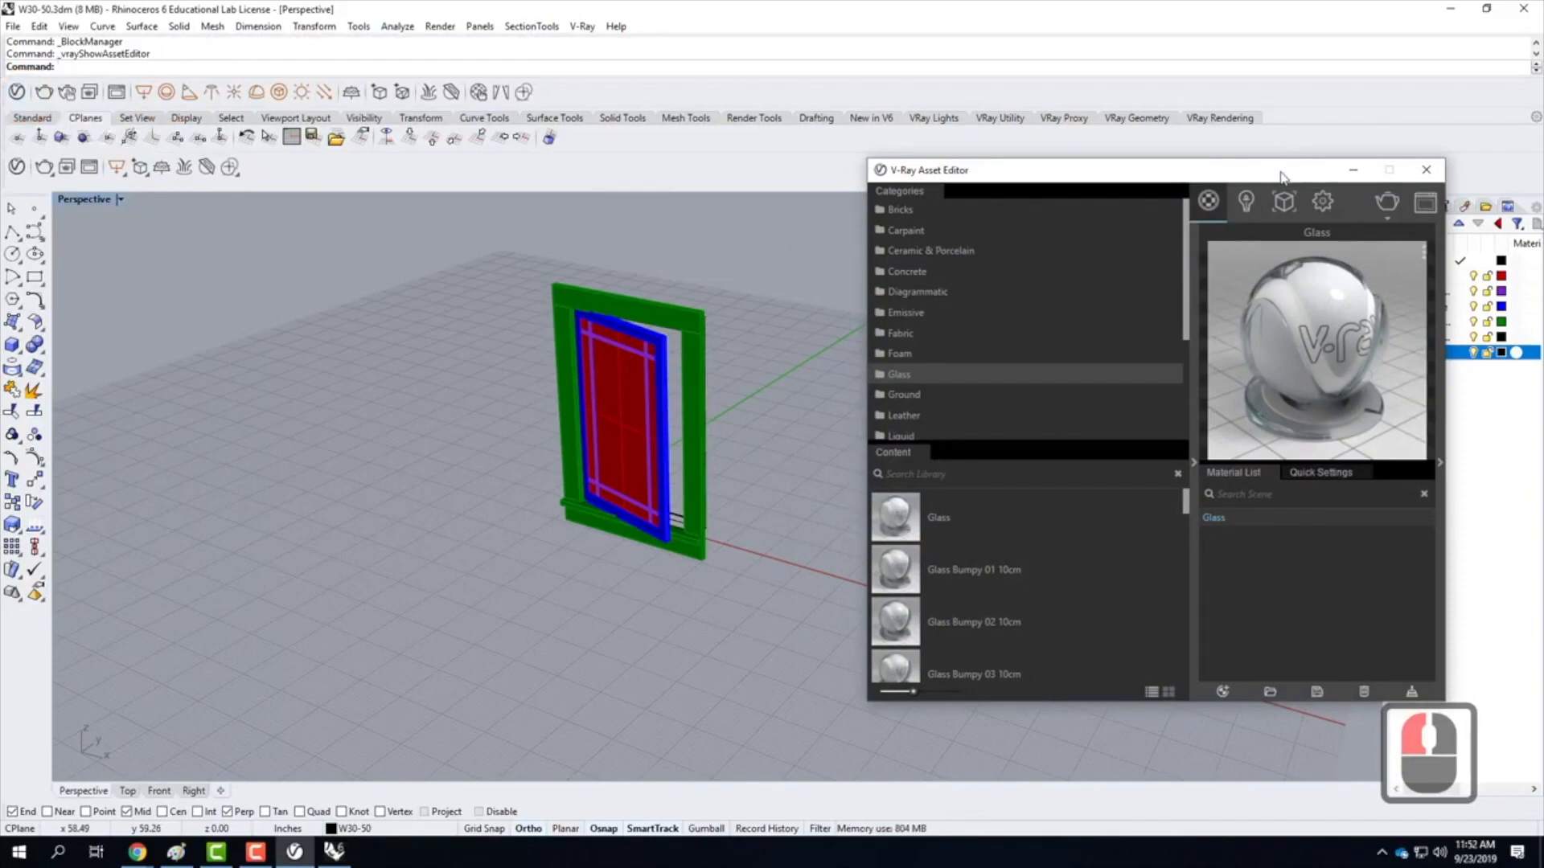
drag(1283, 170, 950, 142)
right_click(897, 489)
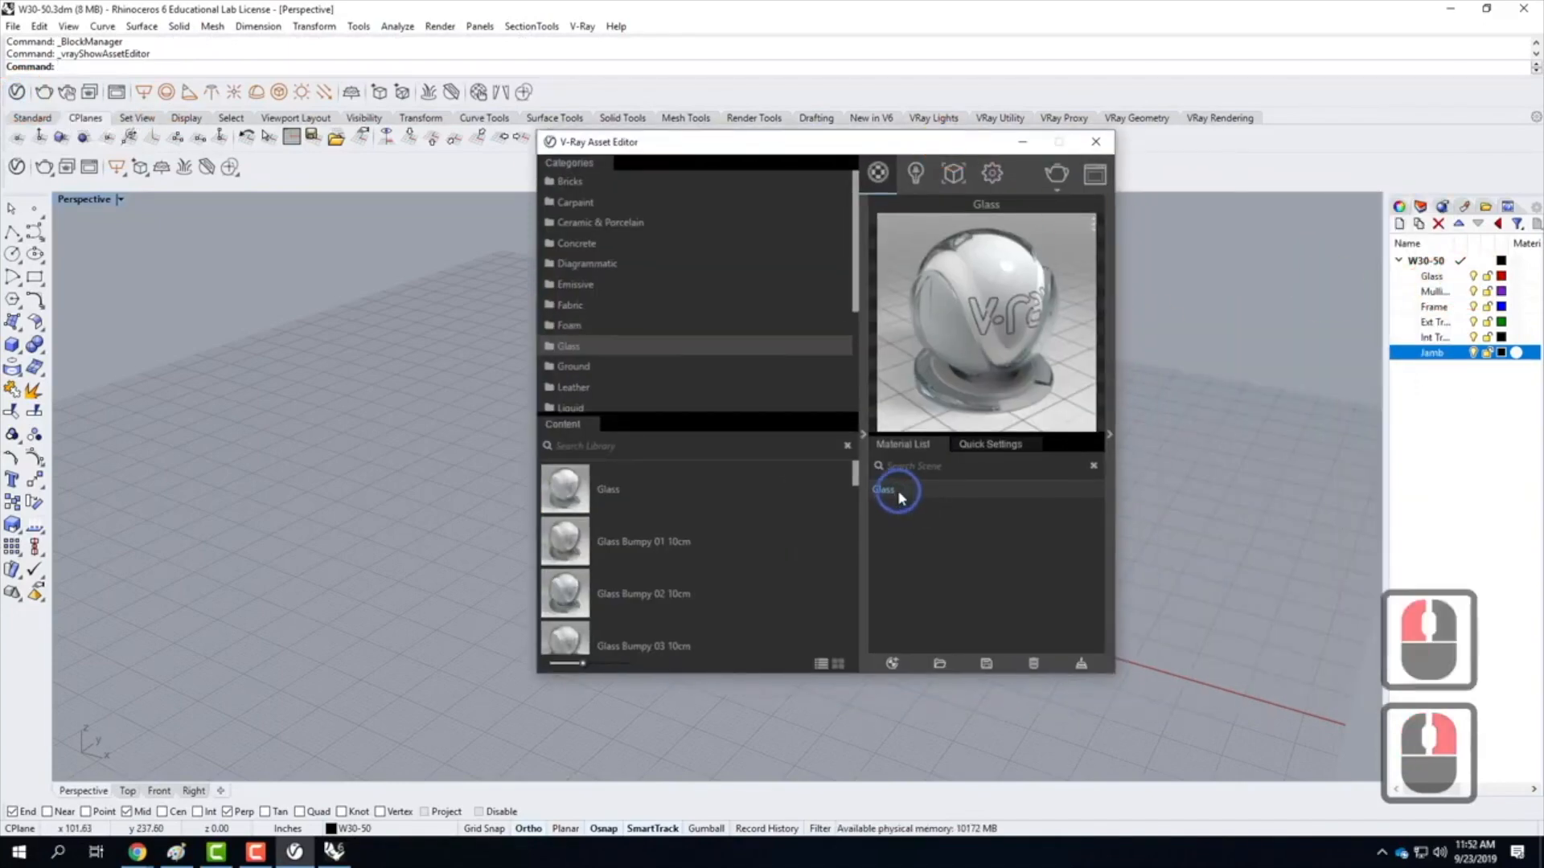
mouse_move(957, 546)
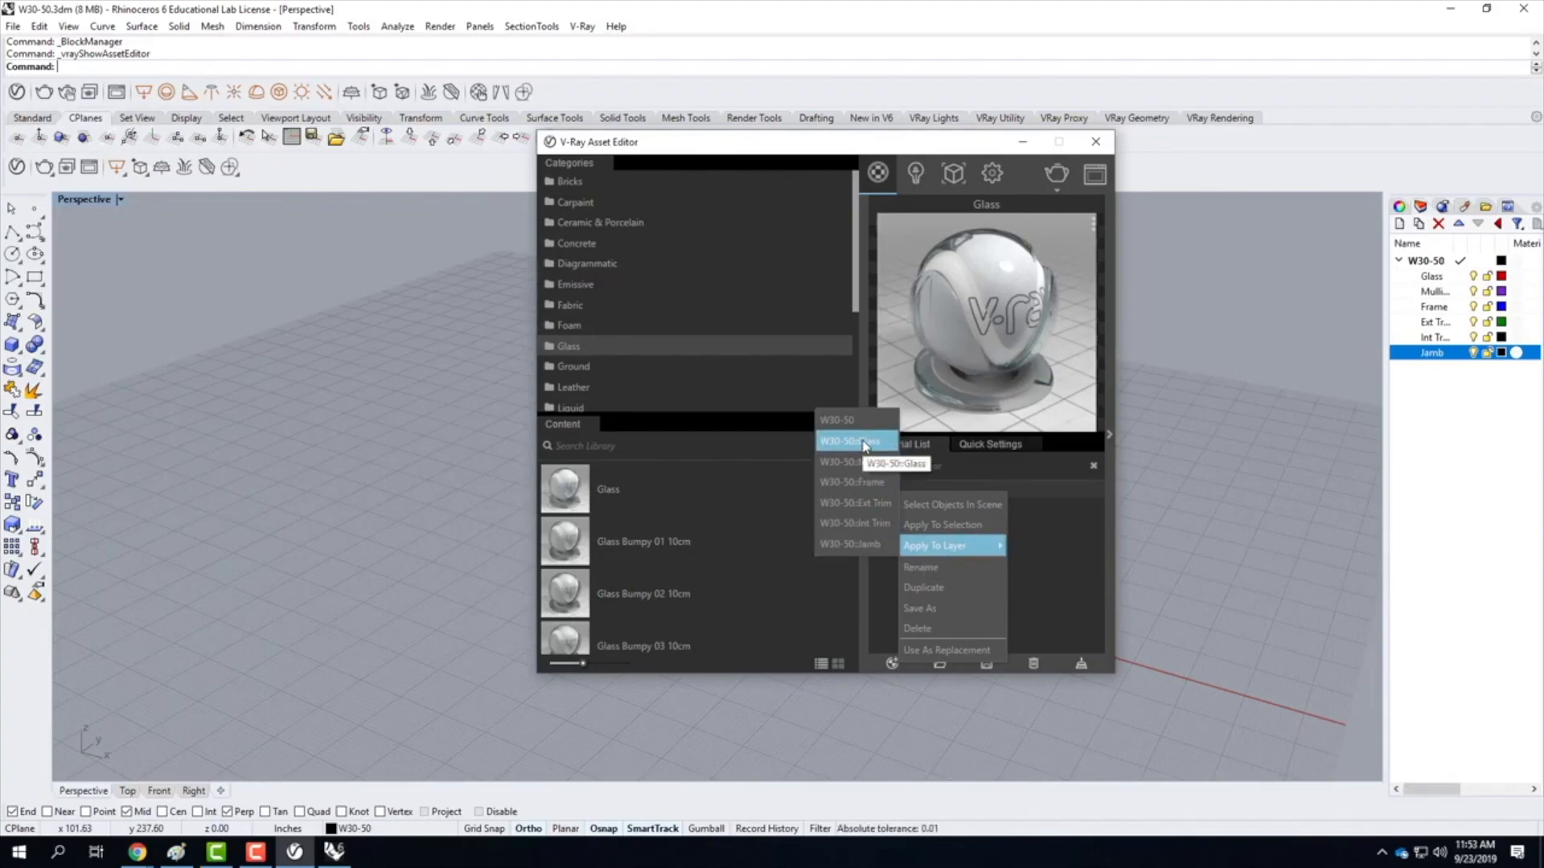
click(865, 445)
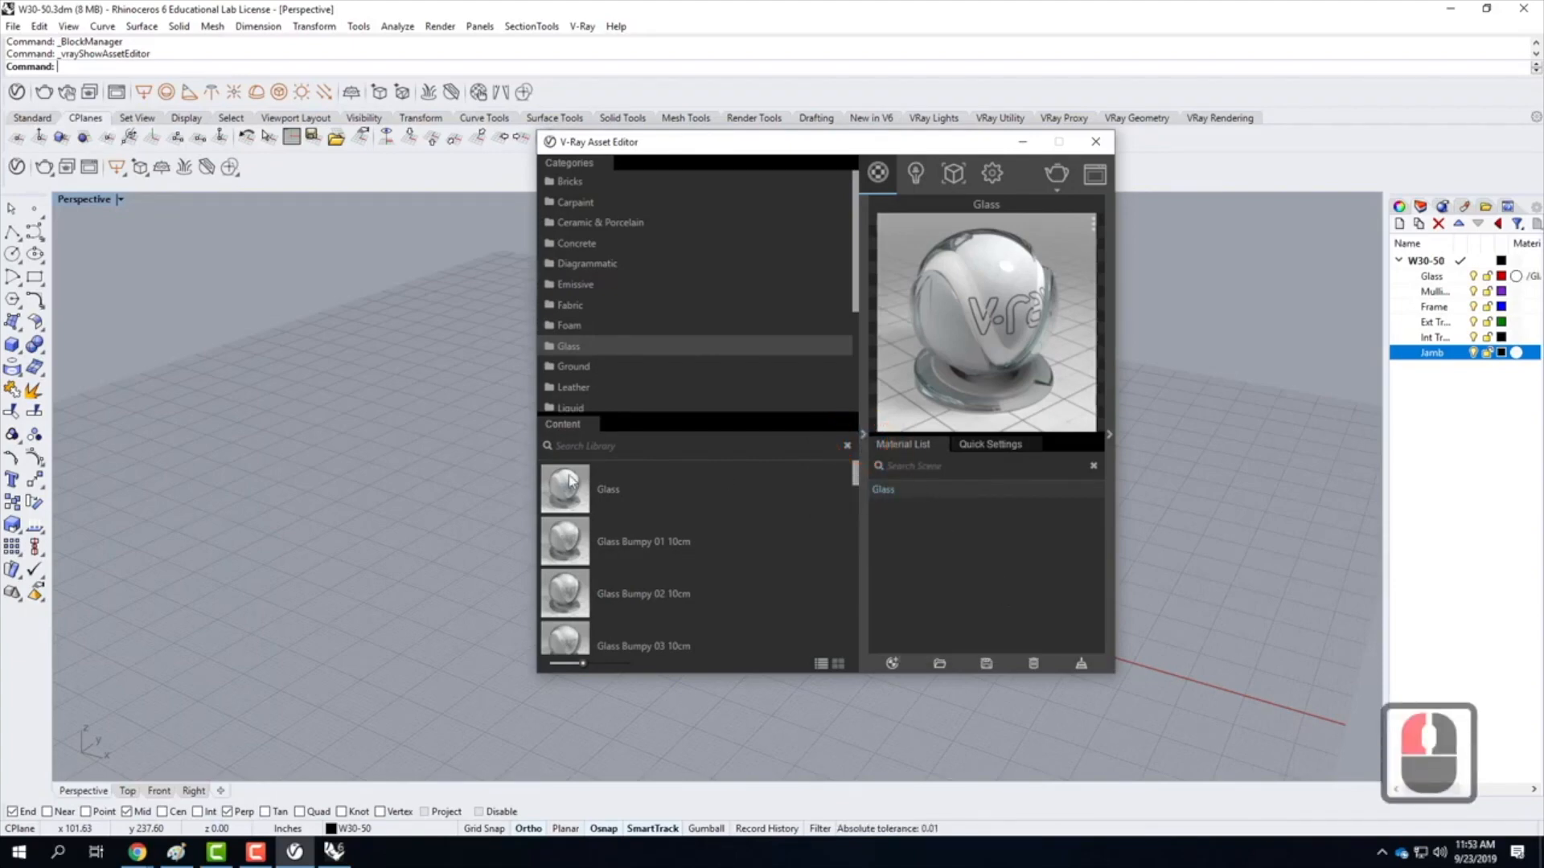
Add the Veneer A01 120cm material from the Wood & Laminate library category to the scene's material list
drag(715, 148, 616, 207)
scroll(535, 402, down, 15)
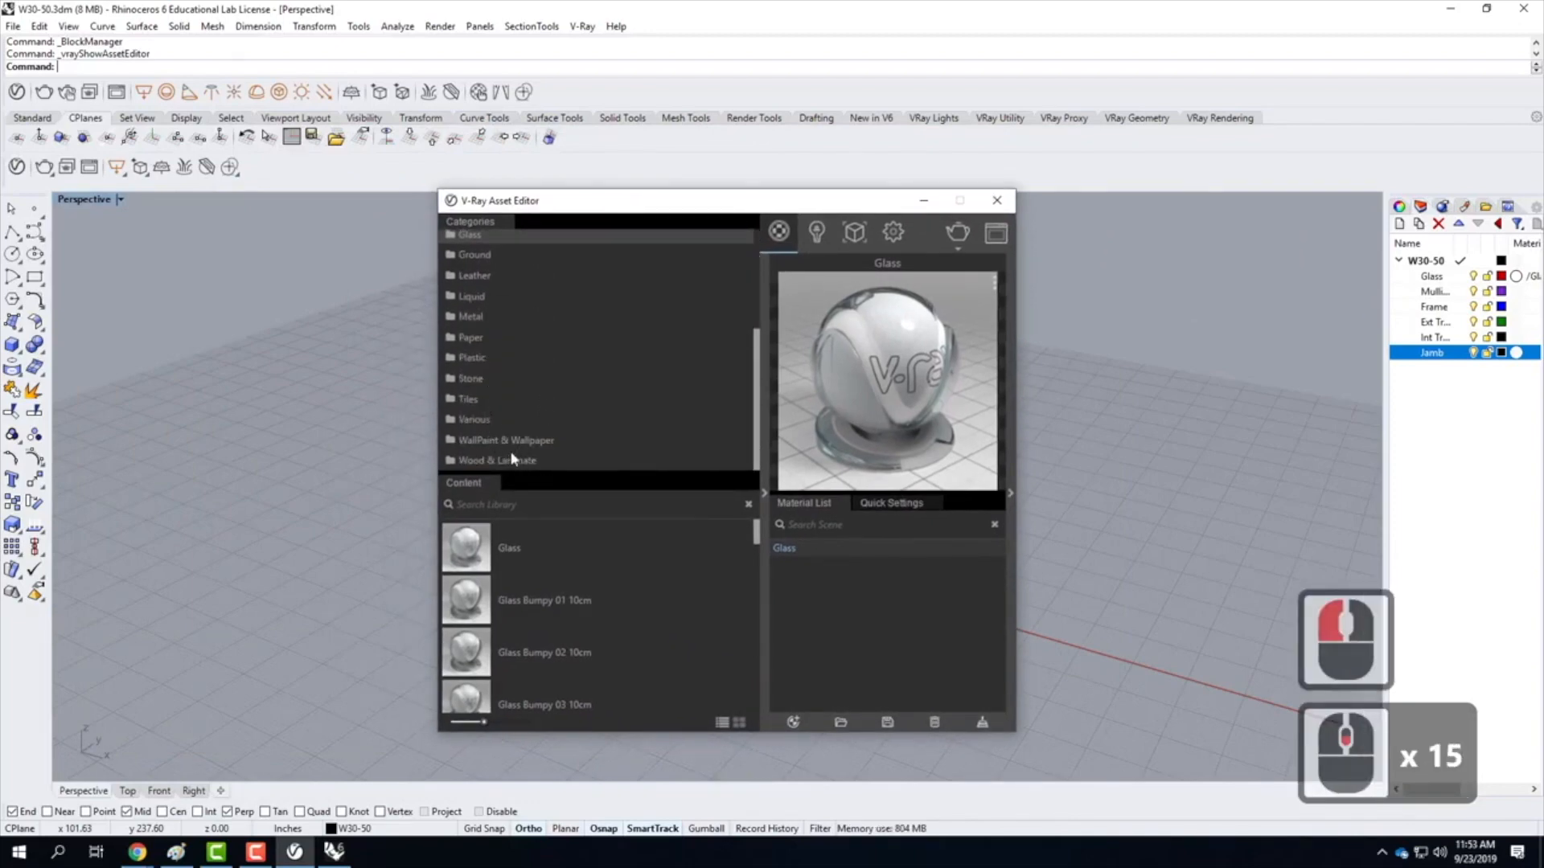
click(518, 460)
click(494, 458)
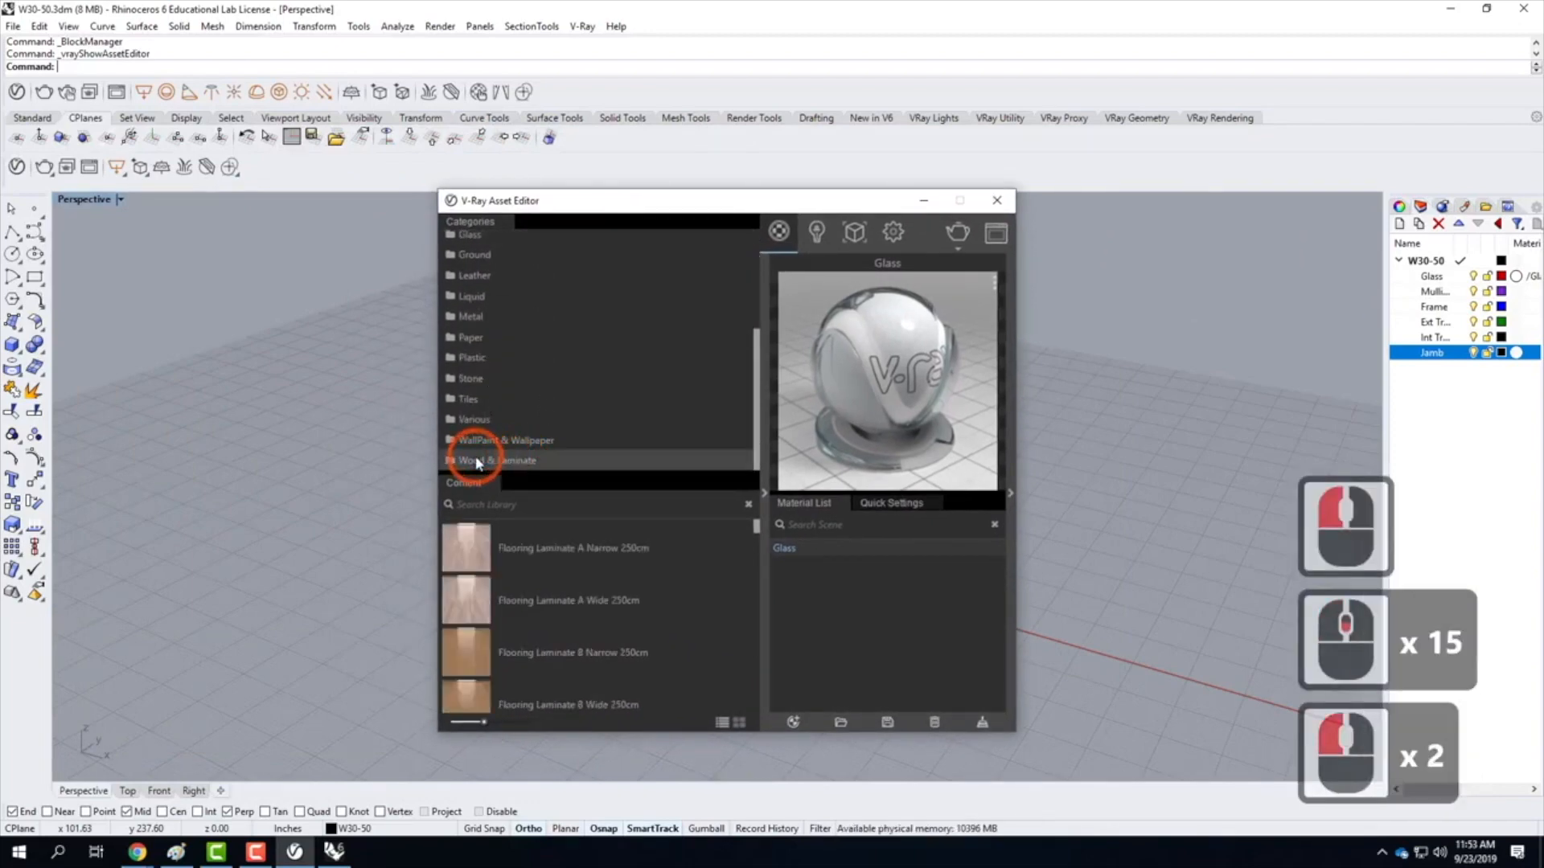
scroll(677, 571, down, 12)
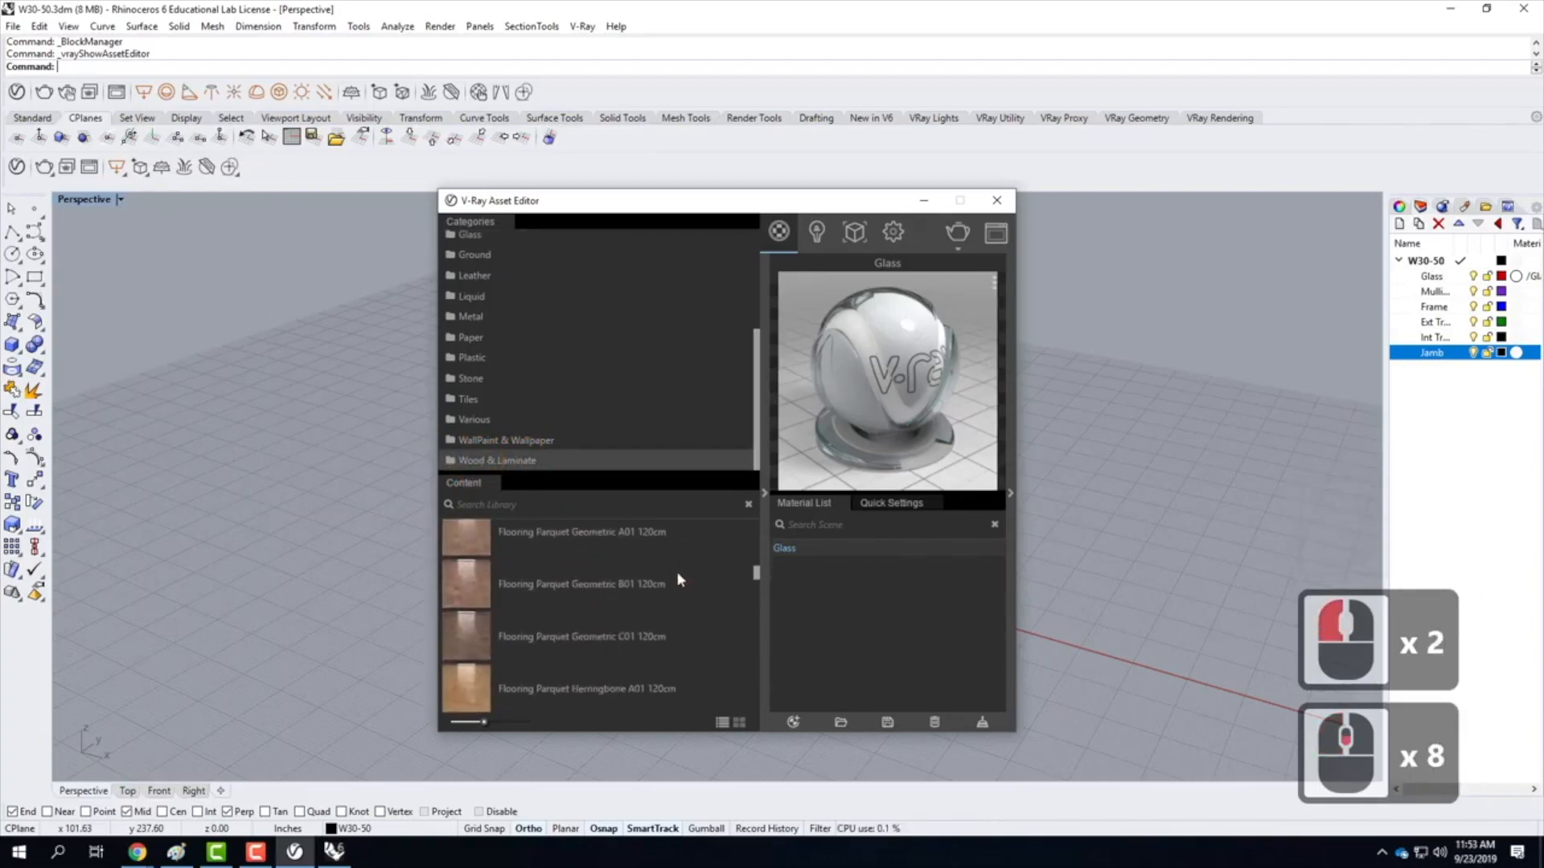
scroll(678, 579, down, 6)
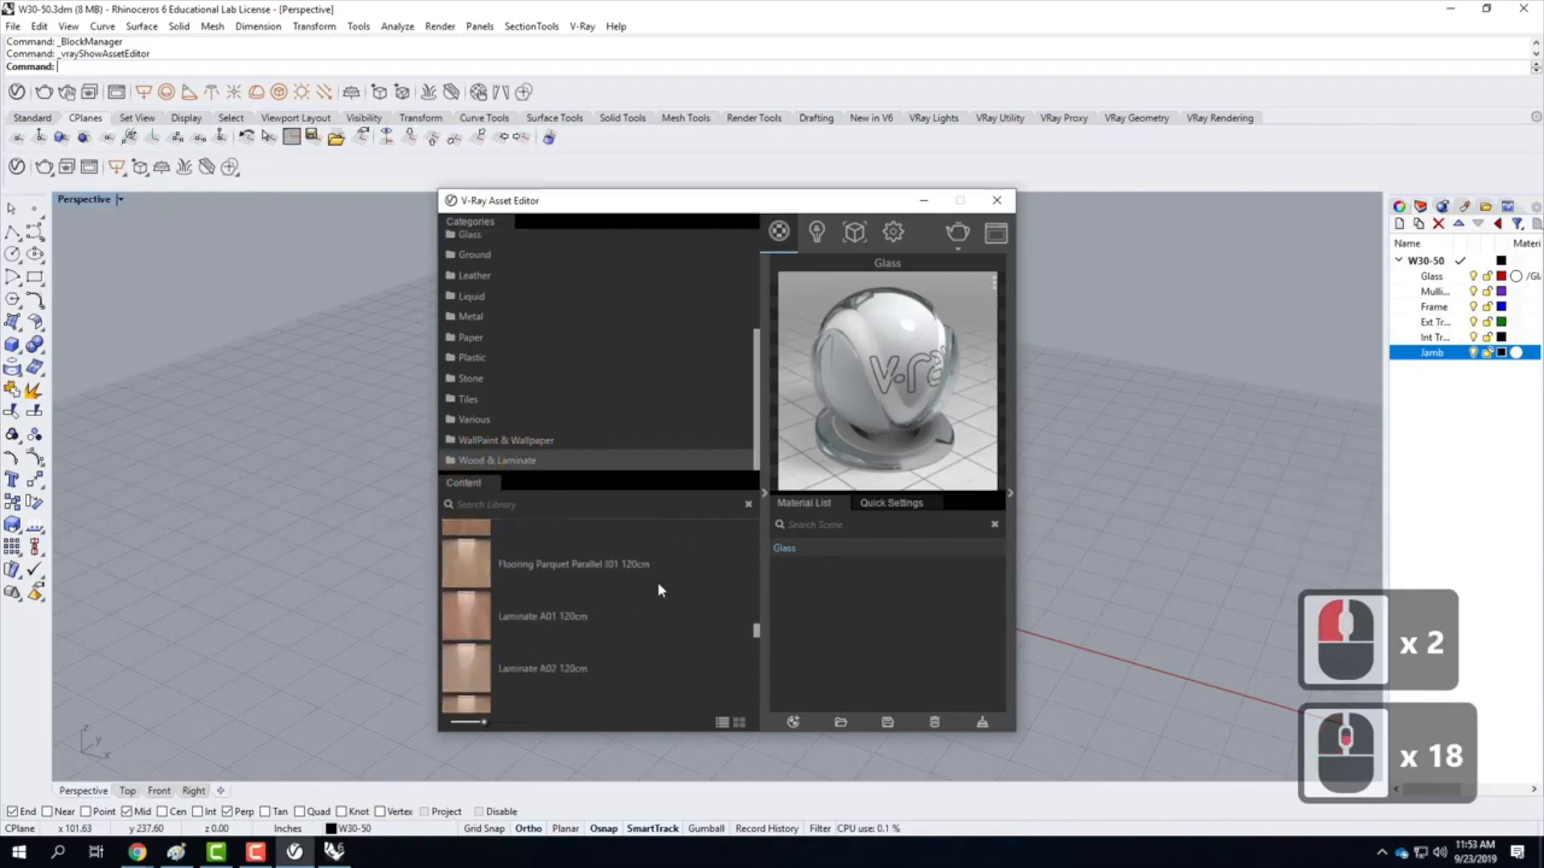
scroll(688, 599, down, 11)
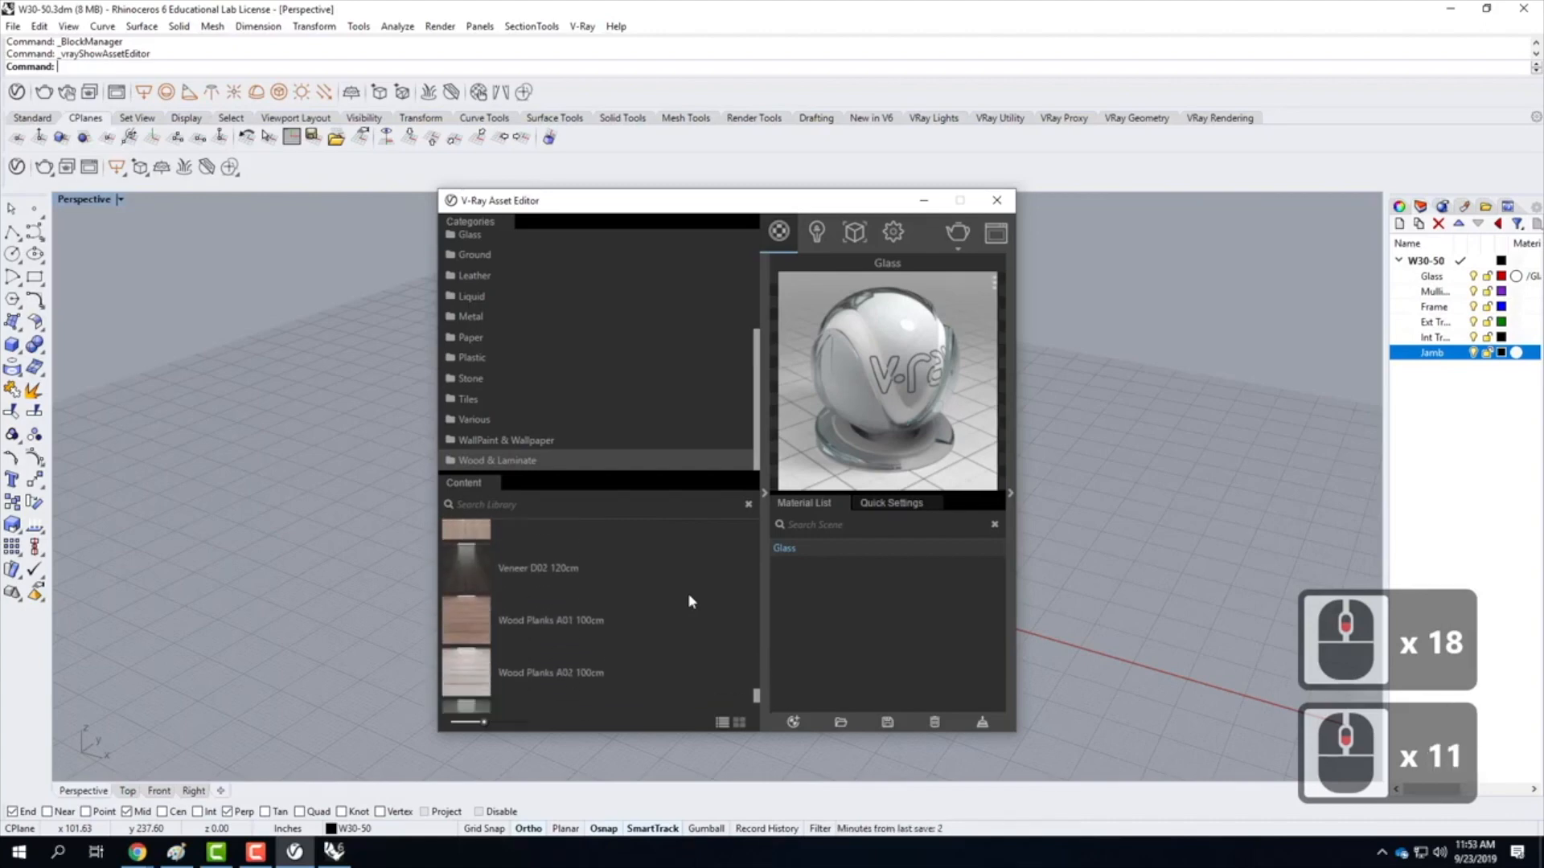
scroll(689, 601, up, 6)
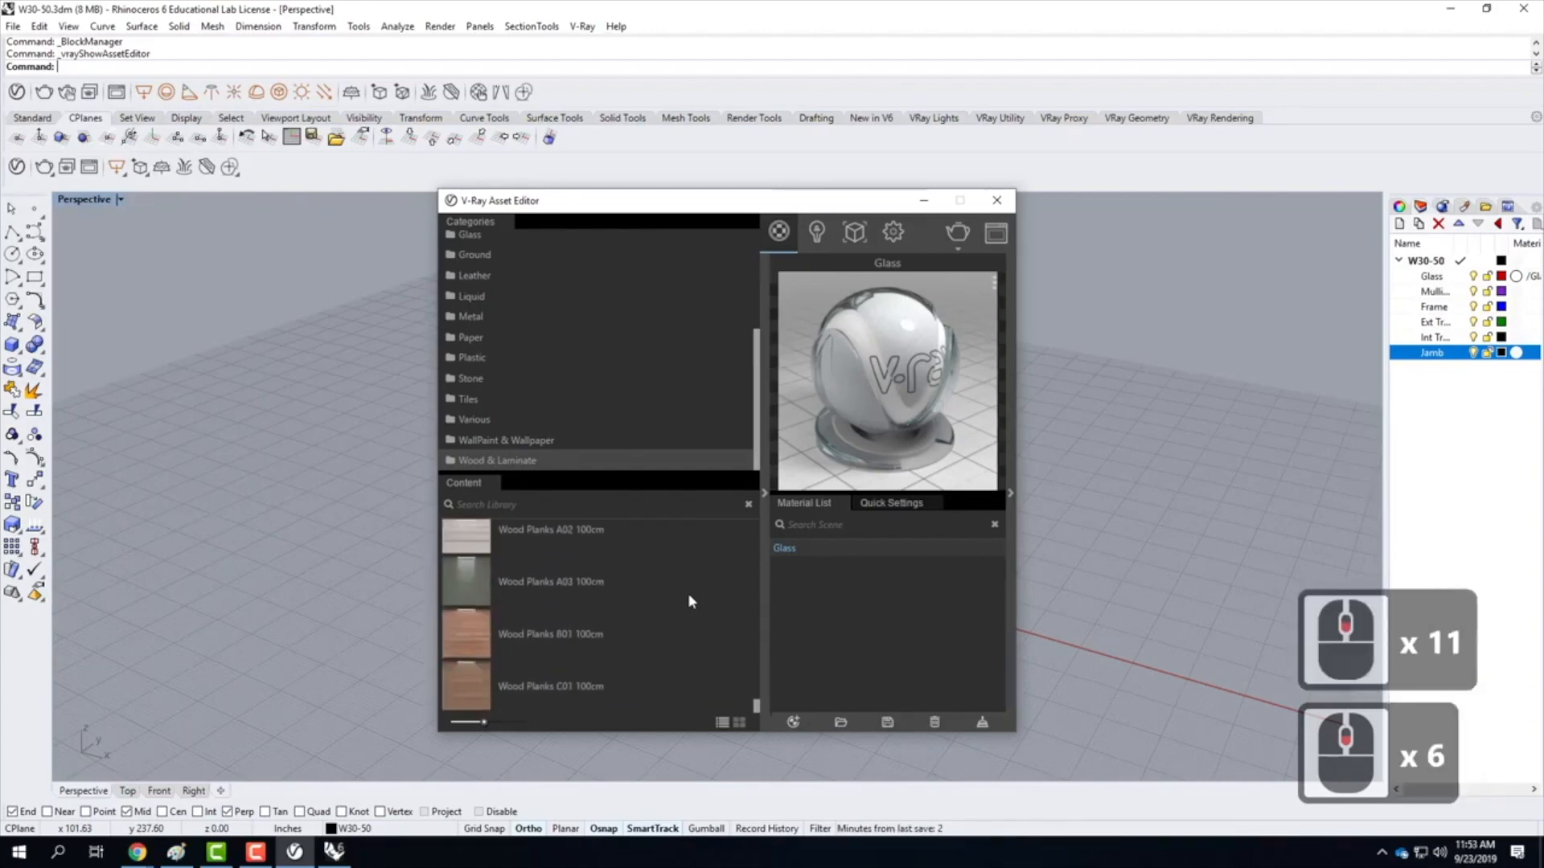
scroll(689, 601, up, 3)
scroll(689, 601, up, 1)
scroll(689, 601, up, 3)
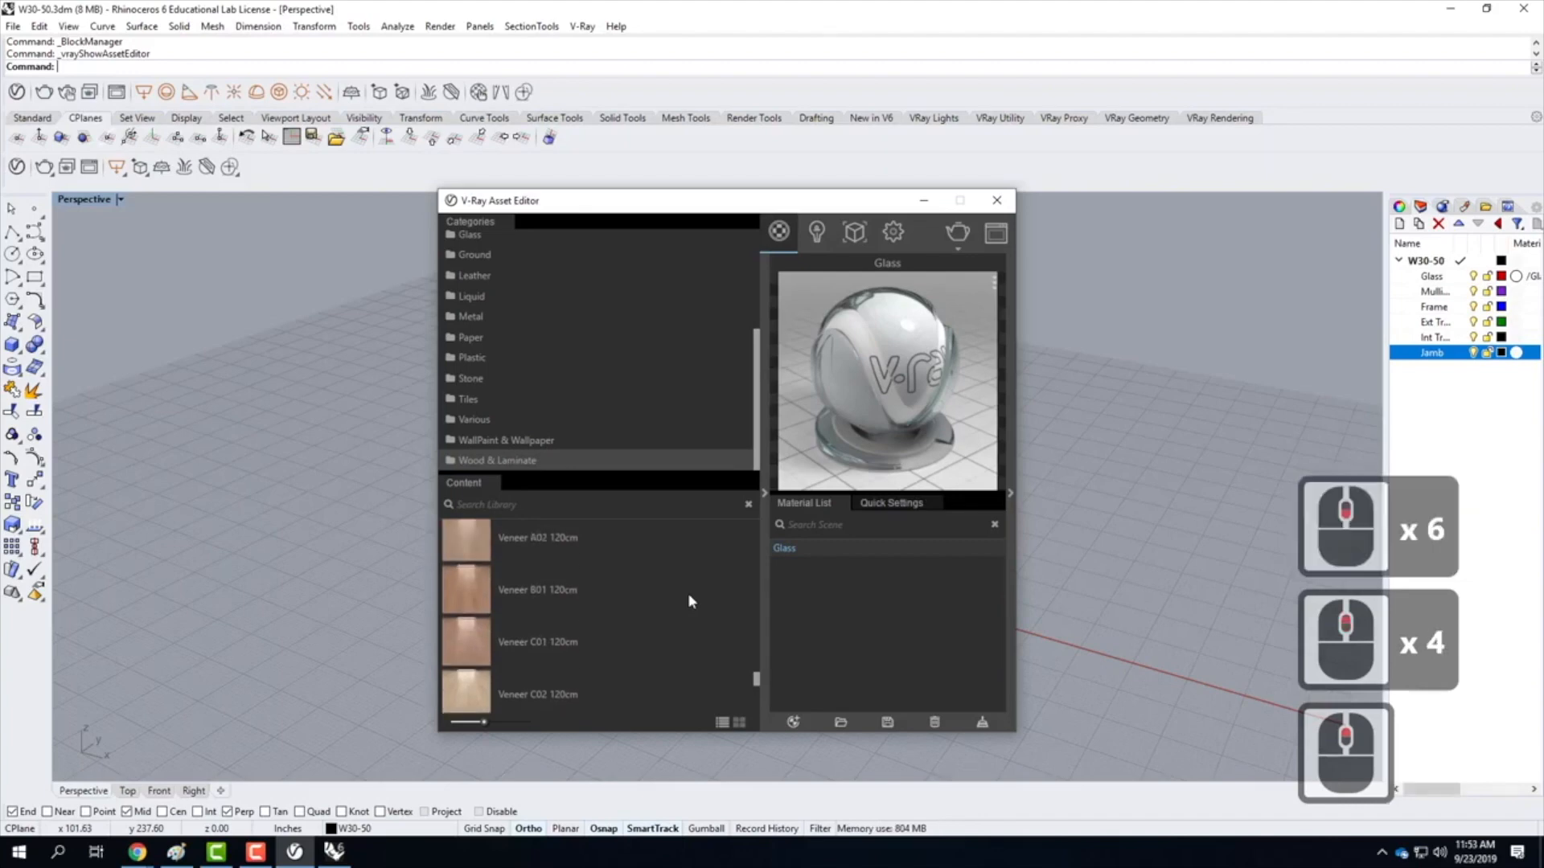
scroll(687, 601, down, 1)
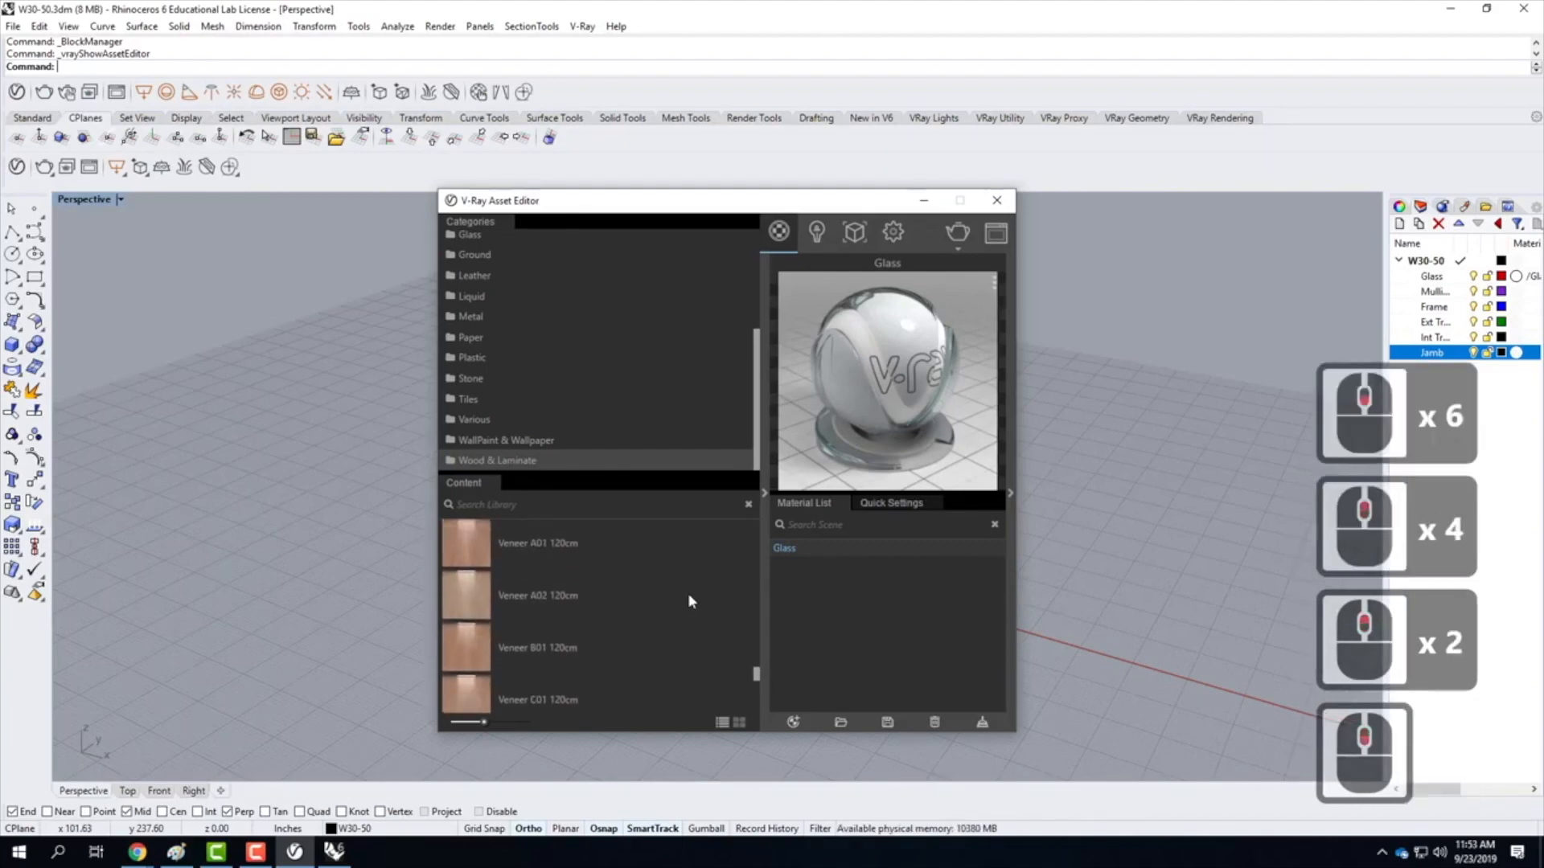
click(477, 535)
drag(477, 535, 875, 635)
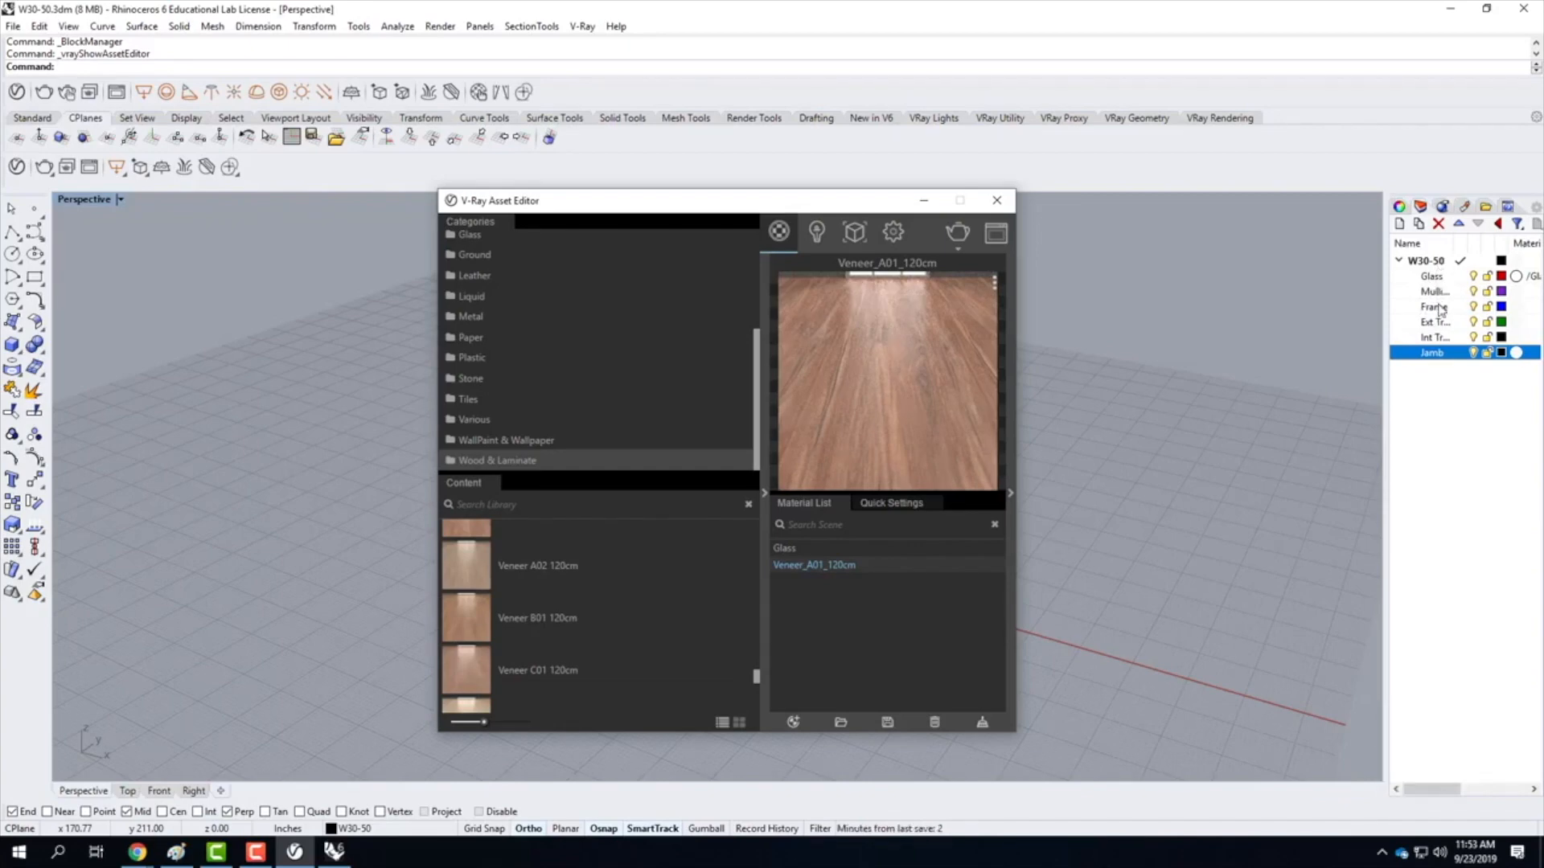
Apply the Veneer_A01_120cm material to the W30-50::Frame and W30-50::Ext Trim layers
right_click(841, 565)
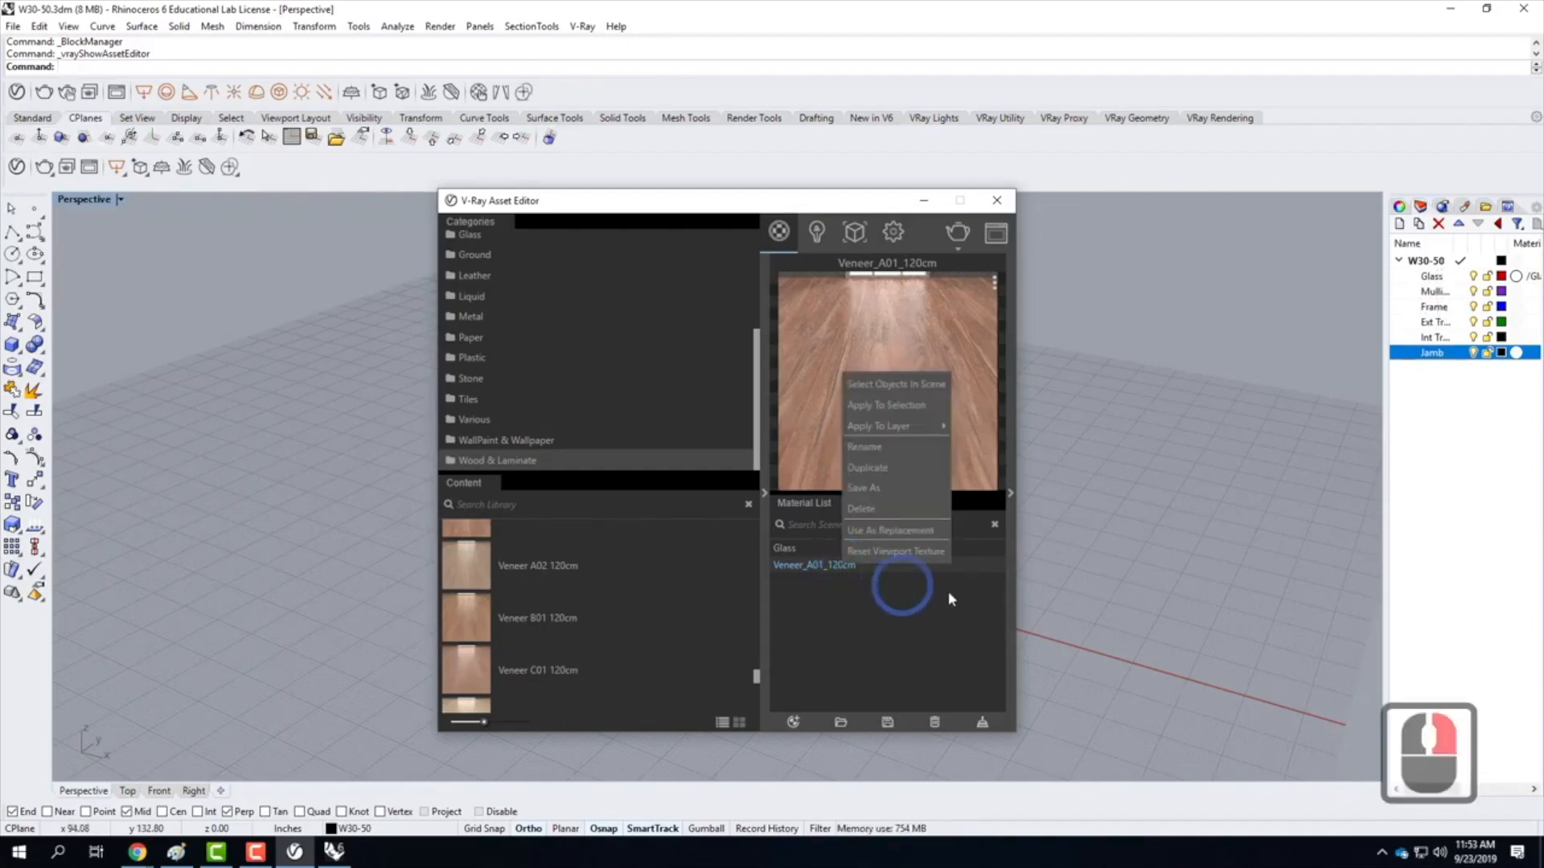
mouse_move(880, 427)
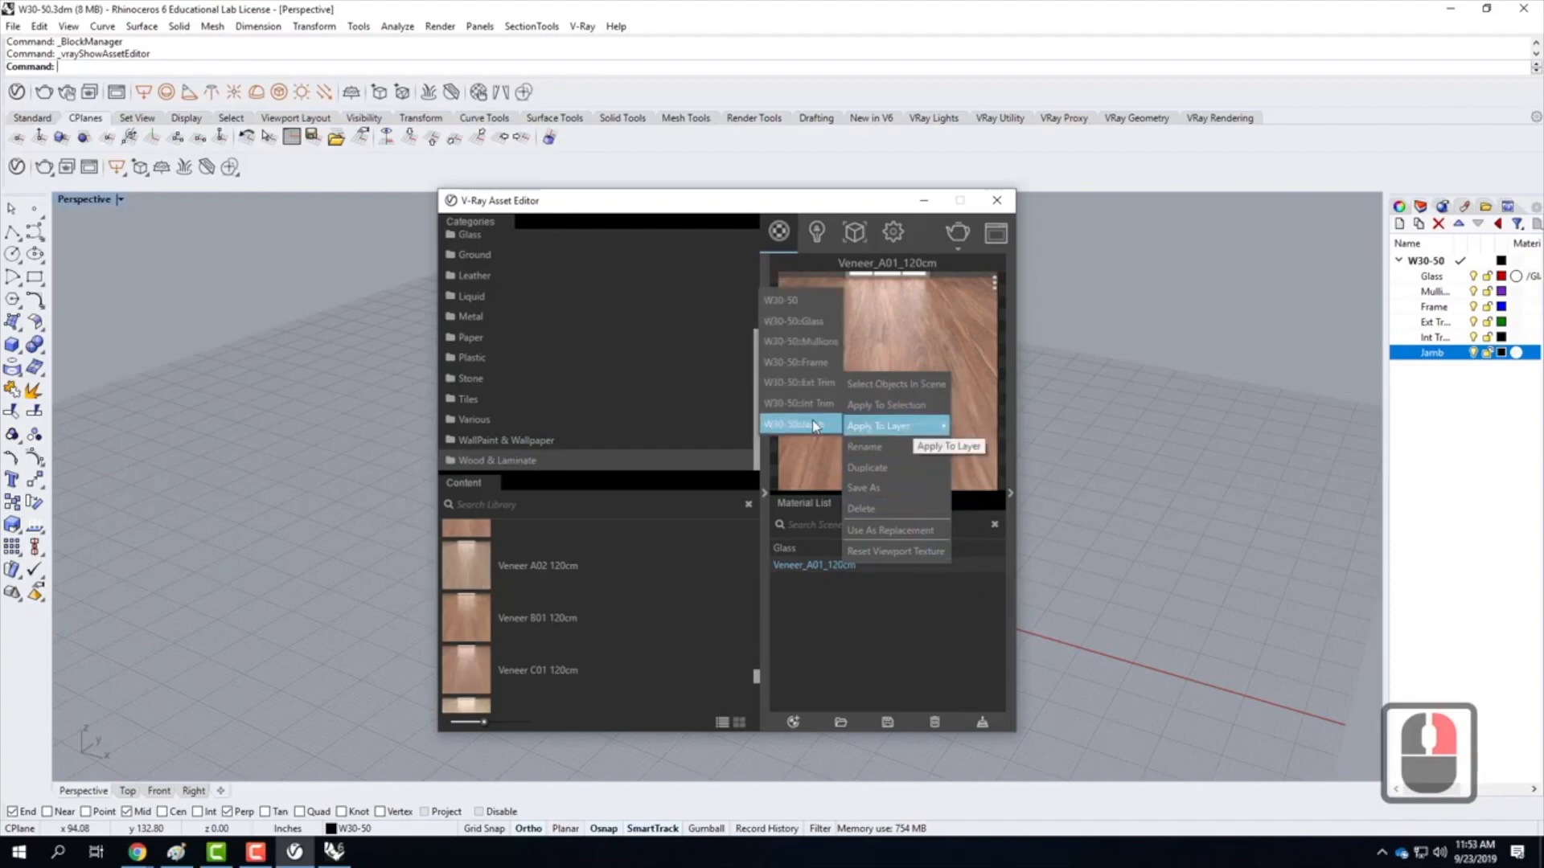
click(801, 372)
click(875, 619)
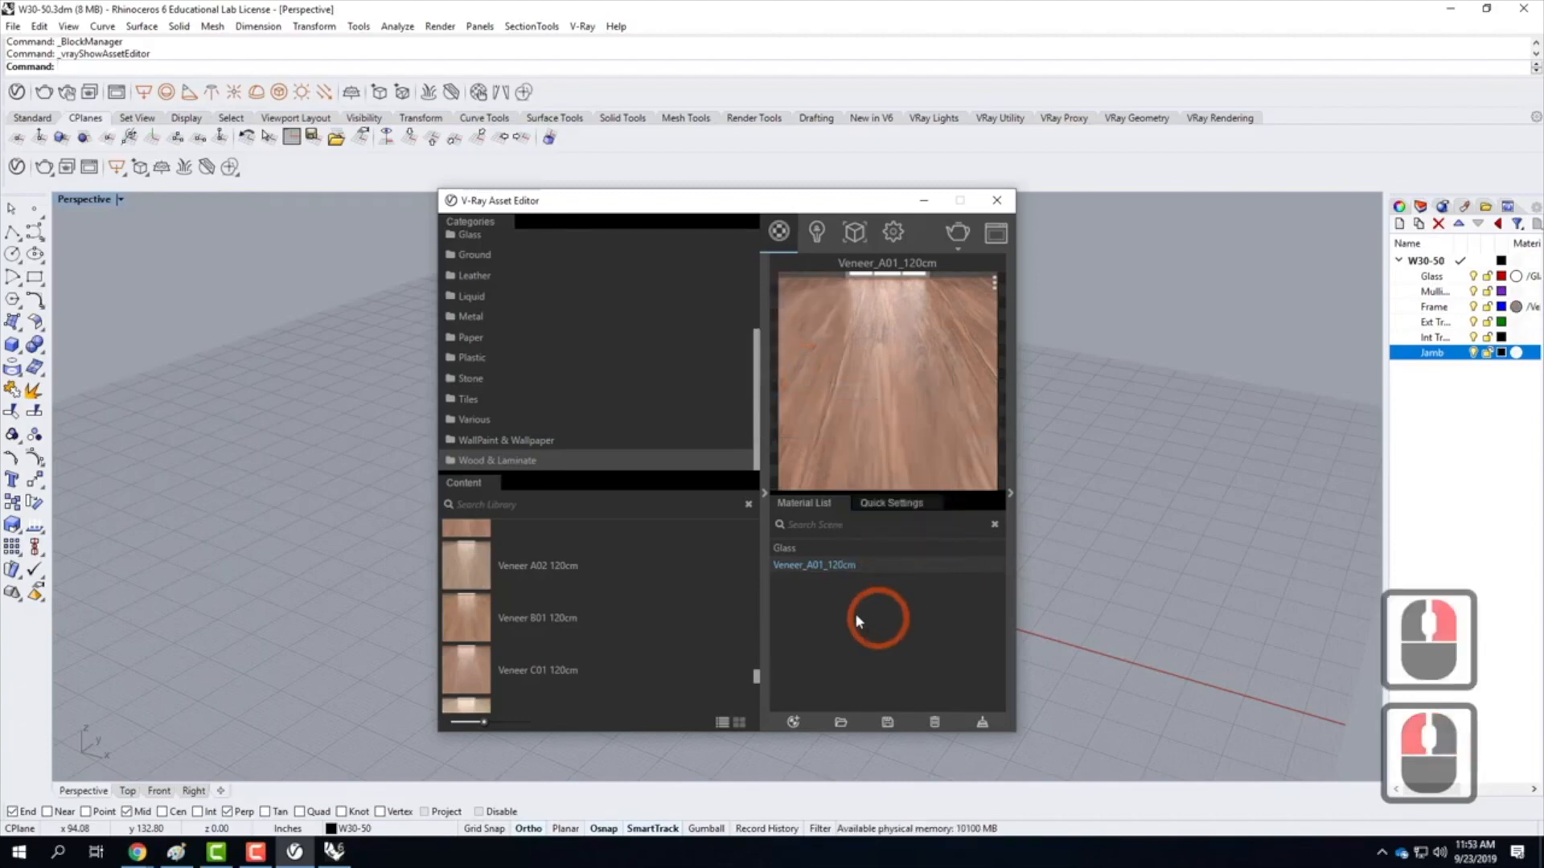
right_click(834, 567)
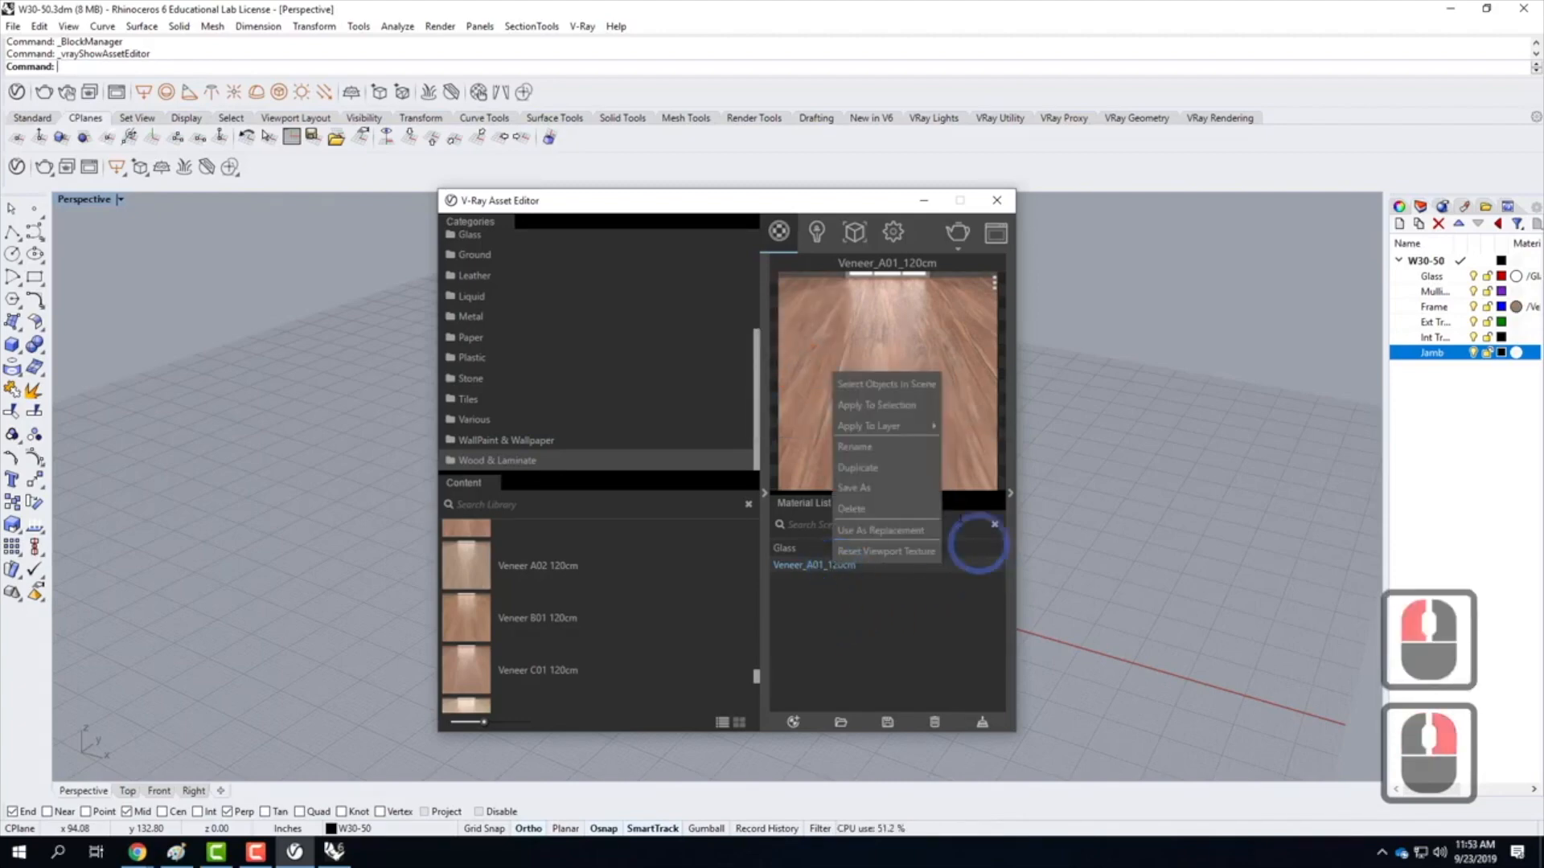
mouse_move(889, 428)
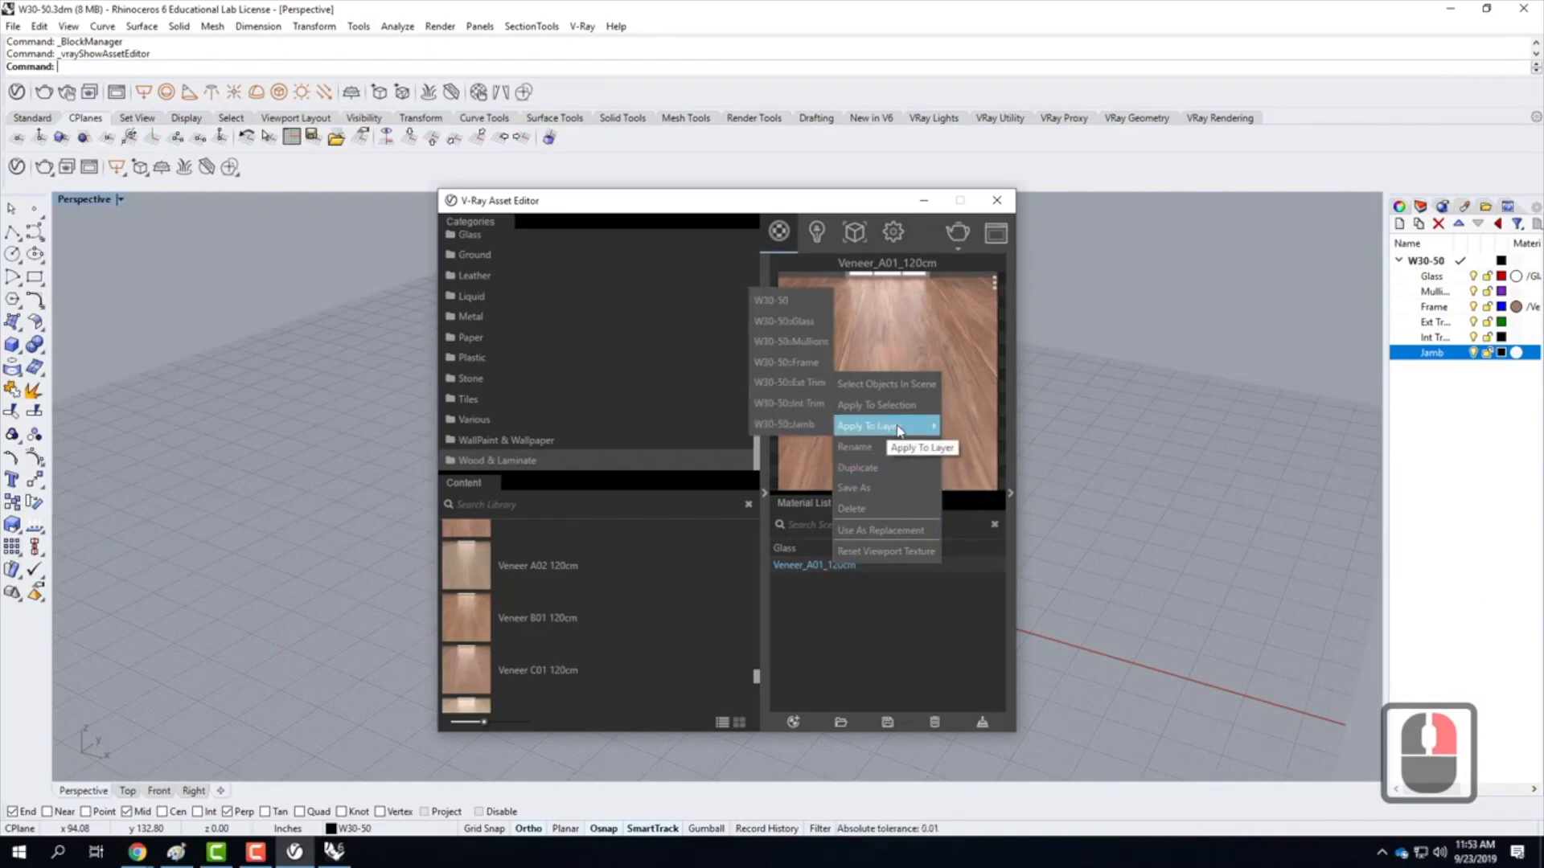
click(788, 382)
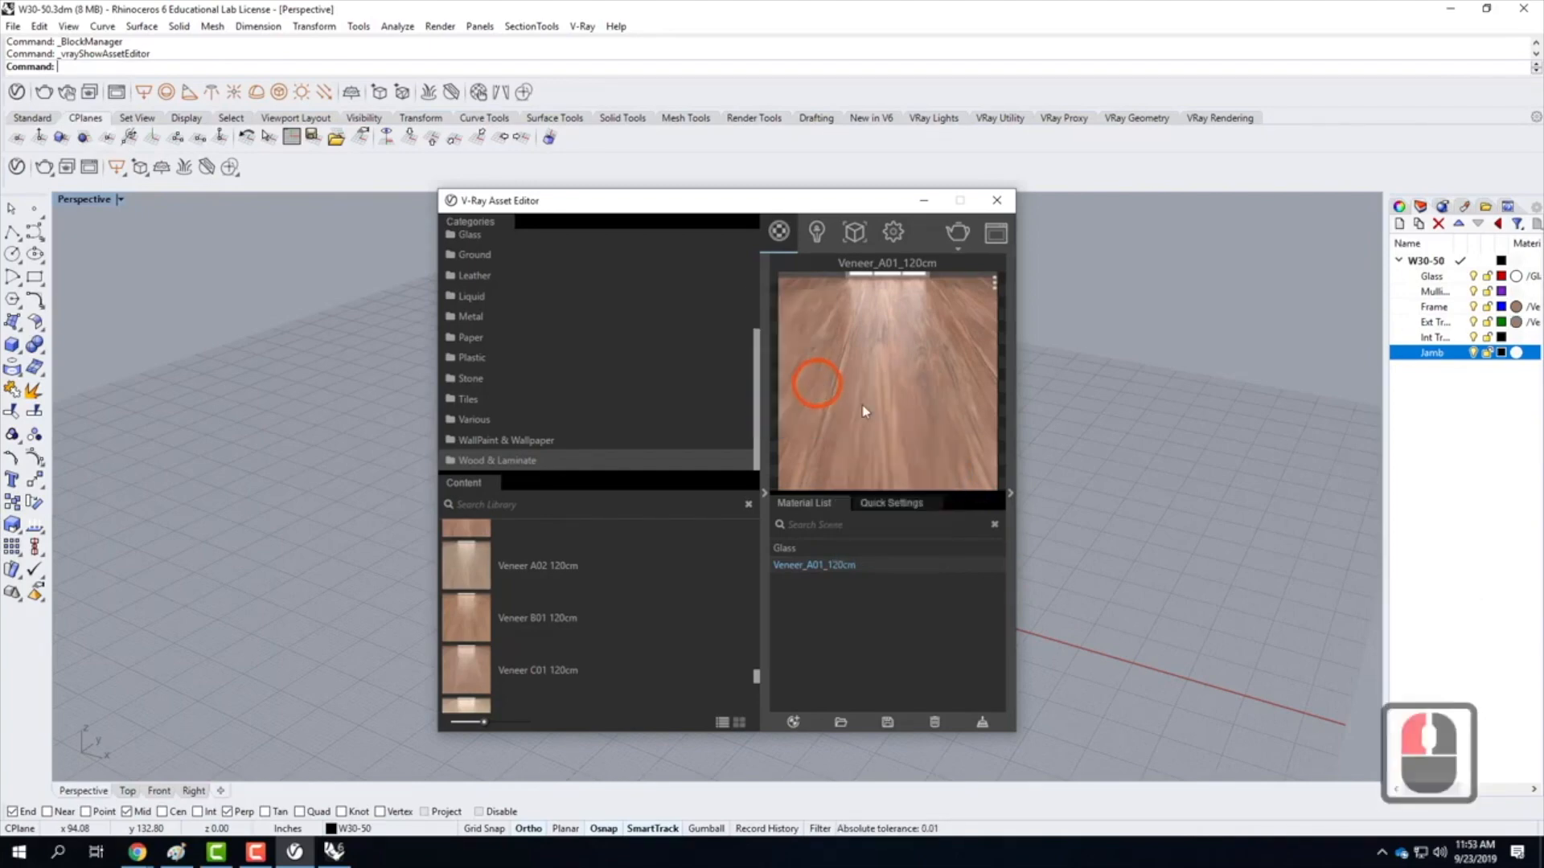
Apply the Veneer_A01_120cm material to the W30-50::Mullions layer
right_click(815, 575)
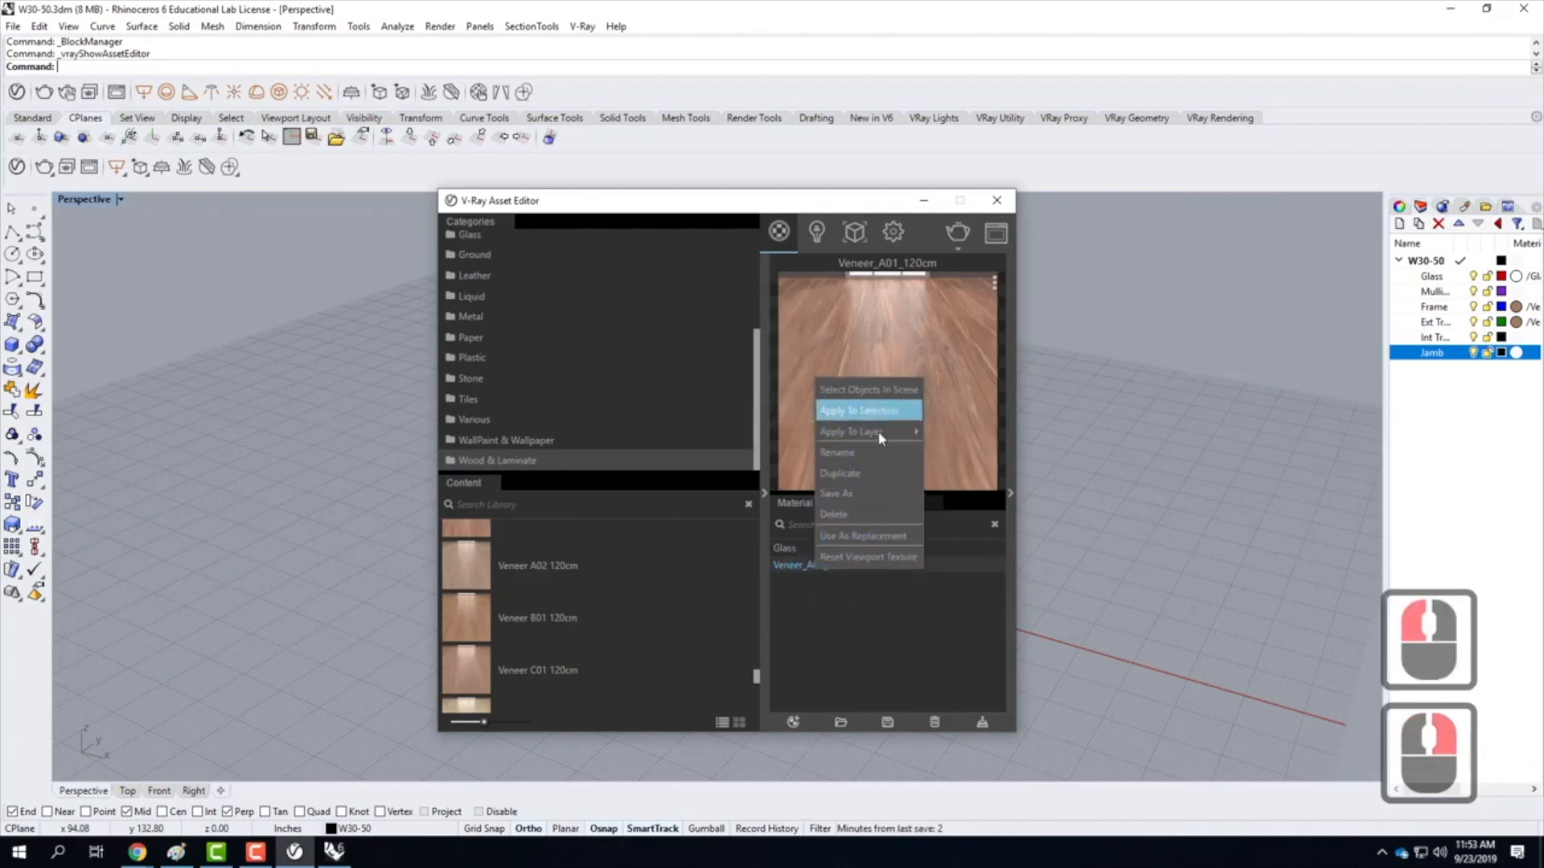
mouse_move(877, 432)
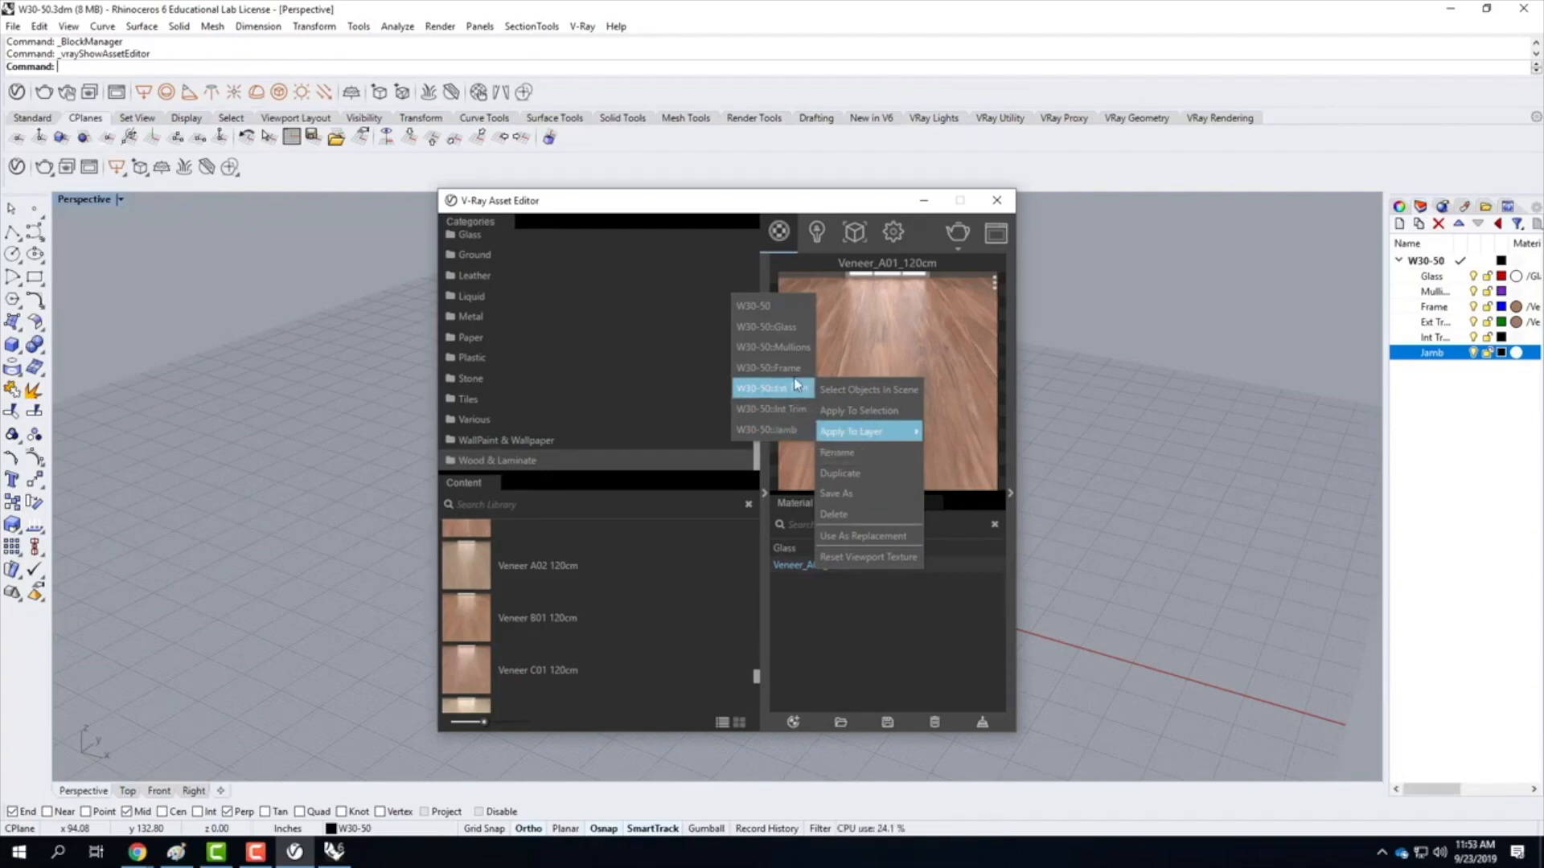
click(794, 346)
click(828, 583)
Add the Plastic Translucent 01 White material from the Plastic library category to the scene's material list
double_click(473, 237)
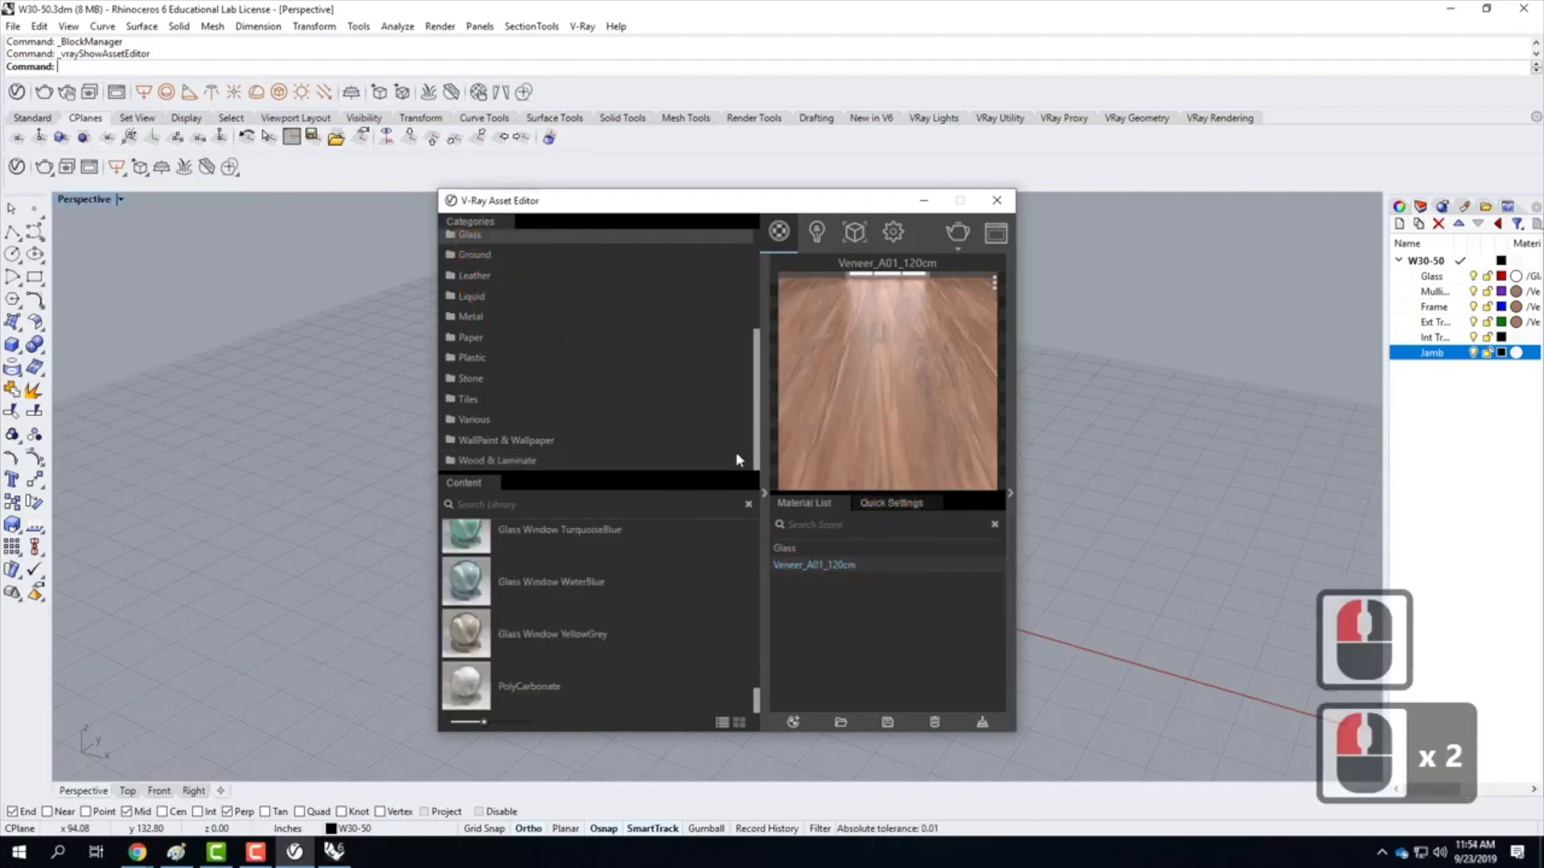
scroll(512, 340, up, 5)
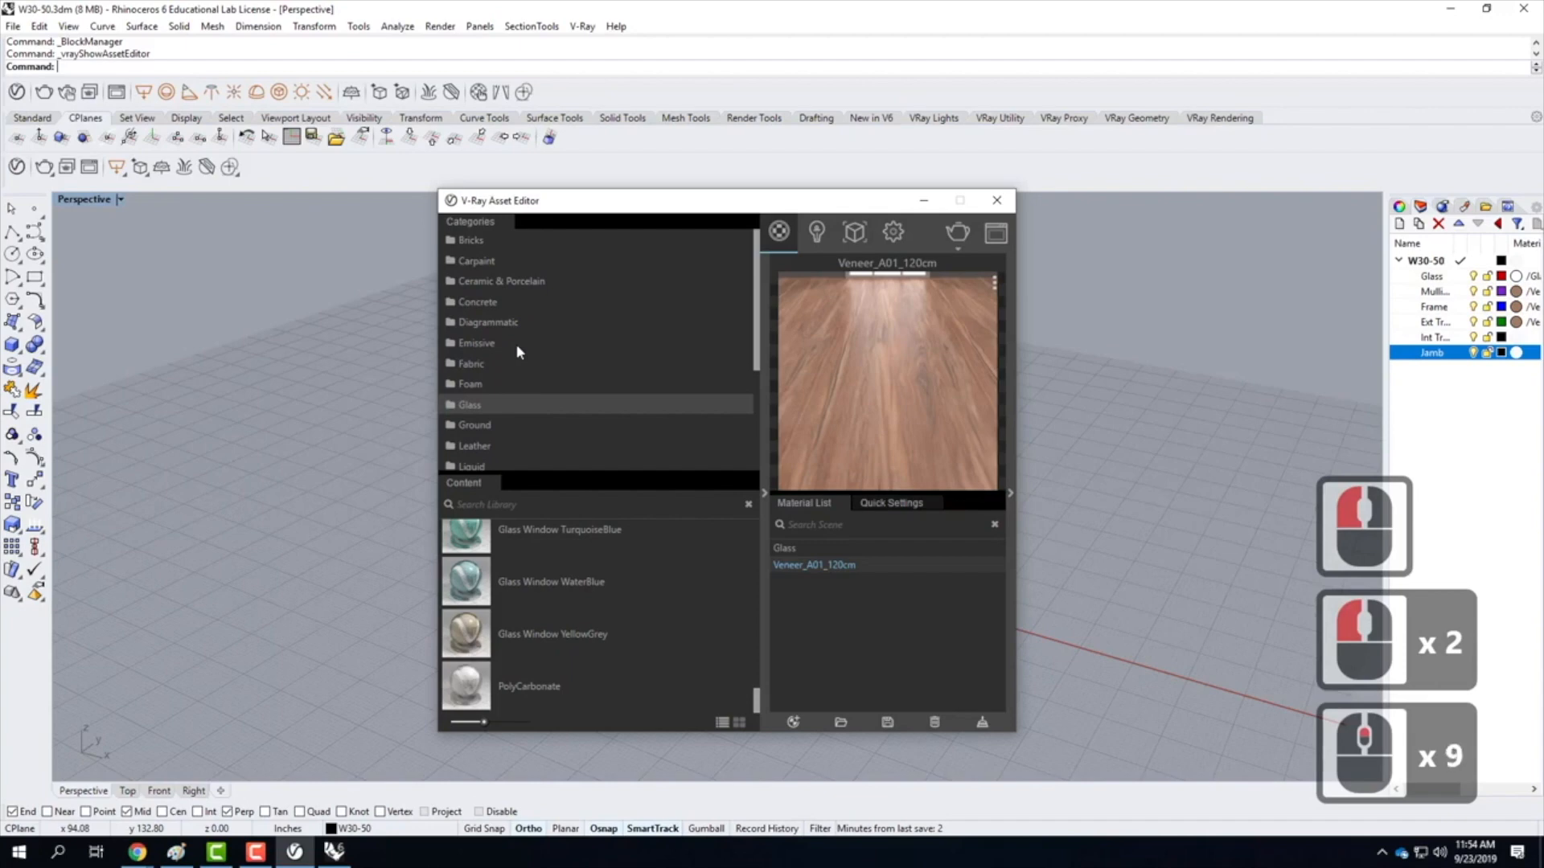
scroll(615, 322, down, 1)
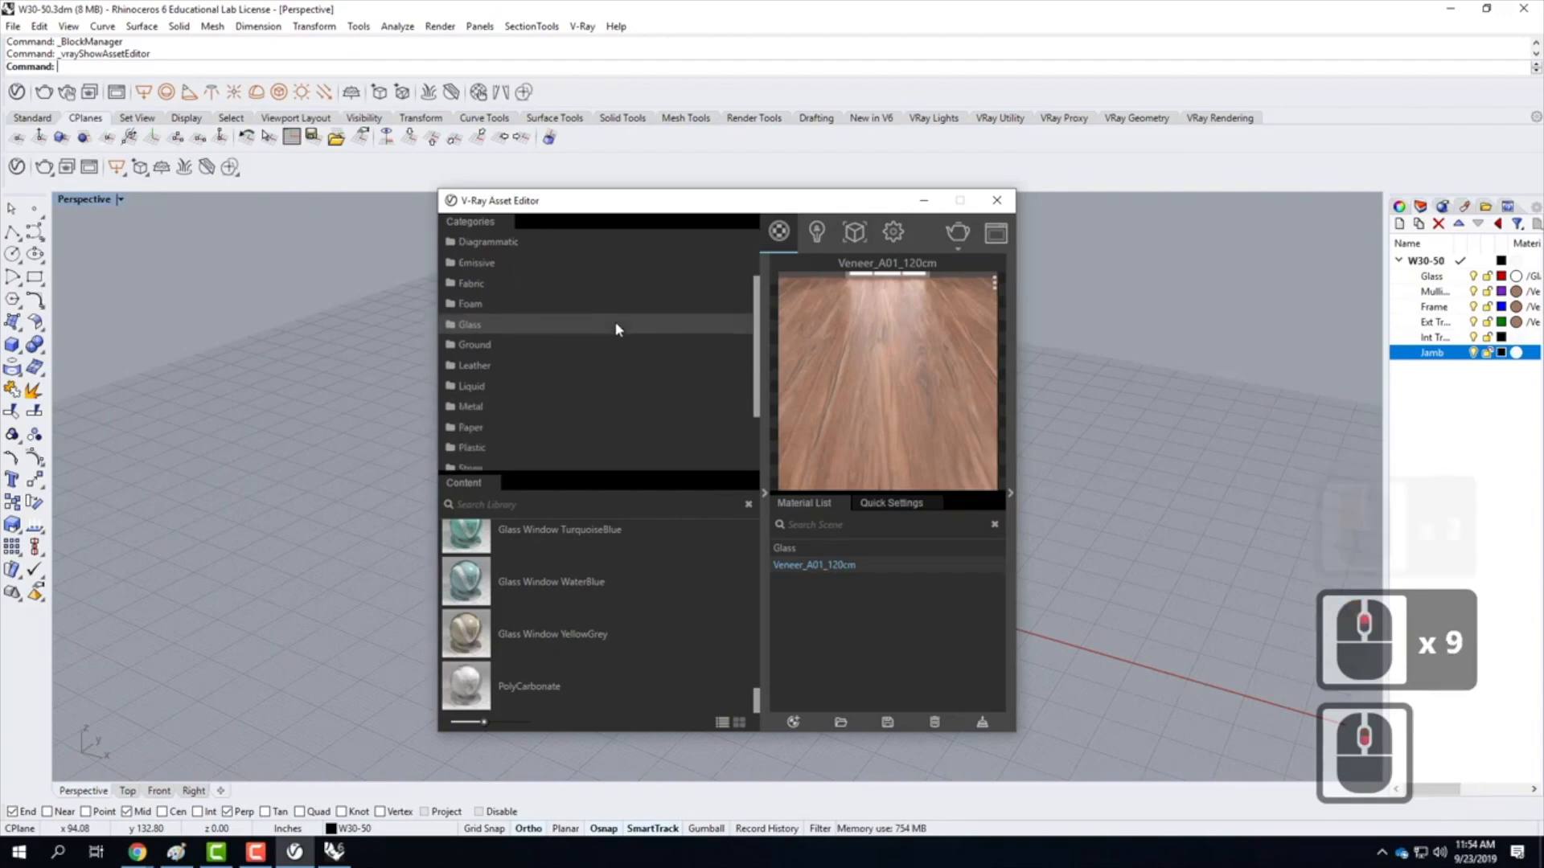
scroll(616, 325, down, 1)
click(472, 368)
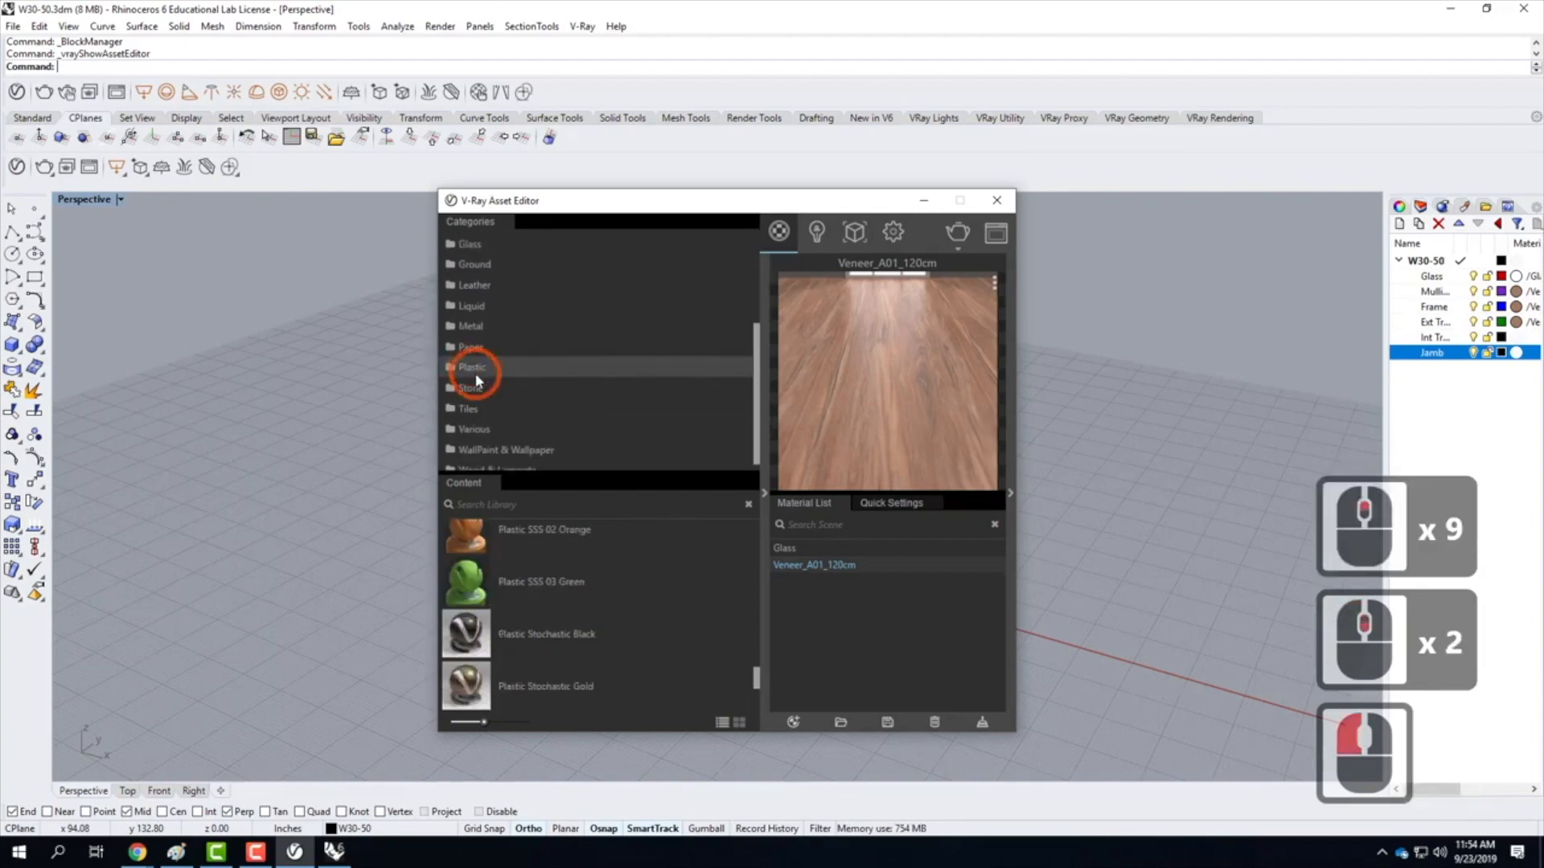
scroll(574, 627, down, 5)
scroll(574, 627, down, 5)
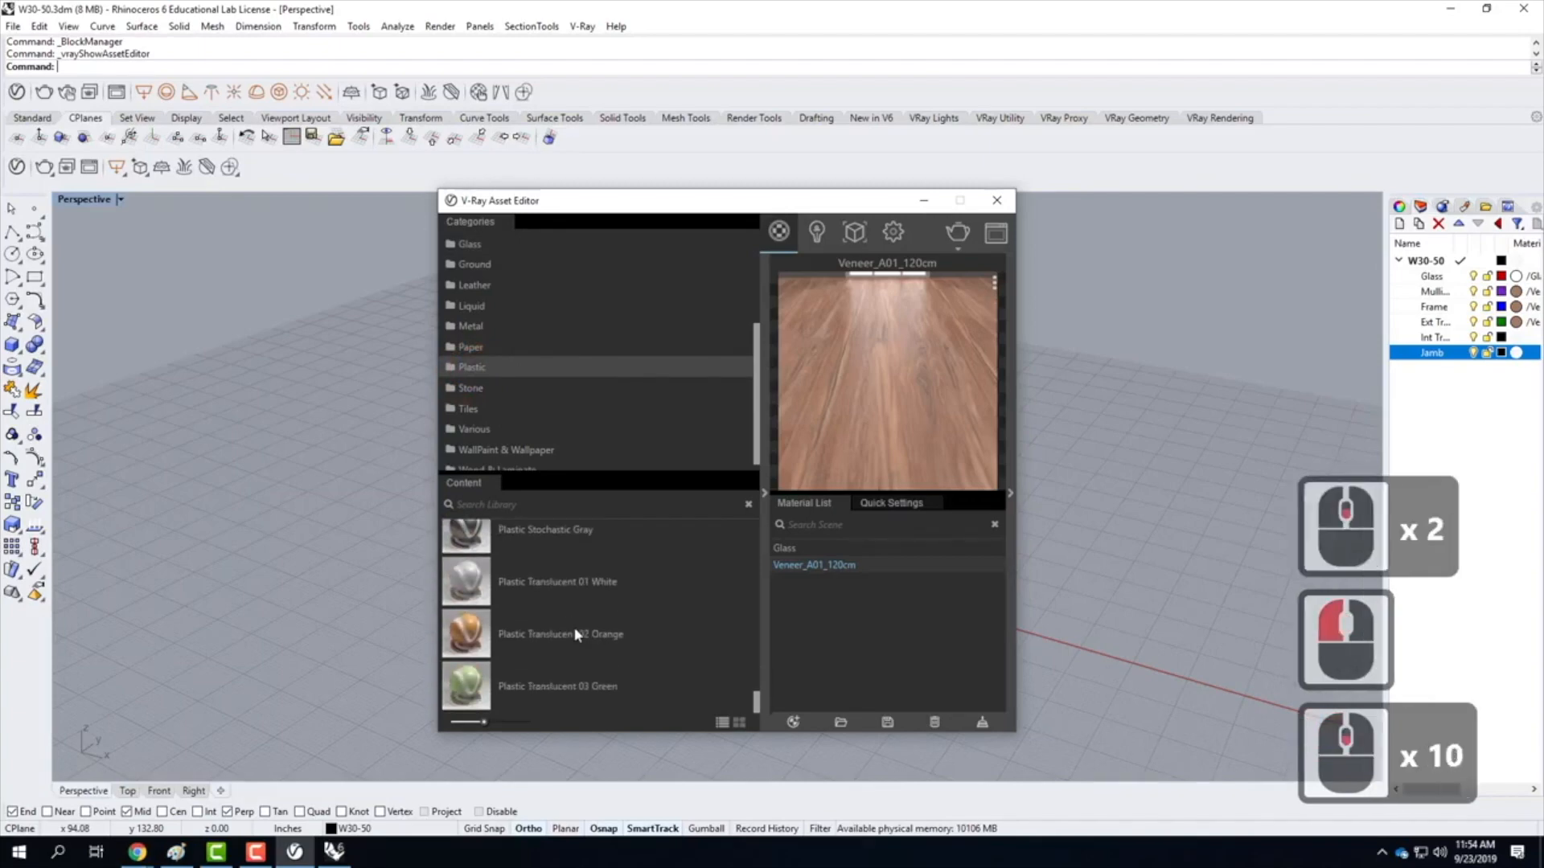
click(465, 580)
drag(465, 580, 856, 592)
click(801, 567)
right_click(802, 567)
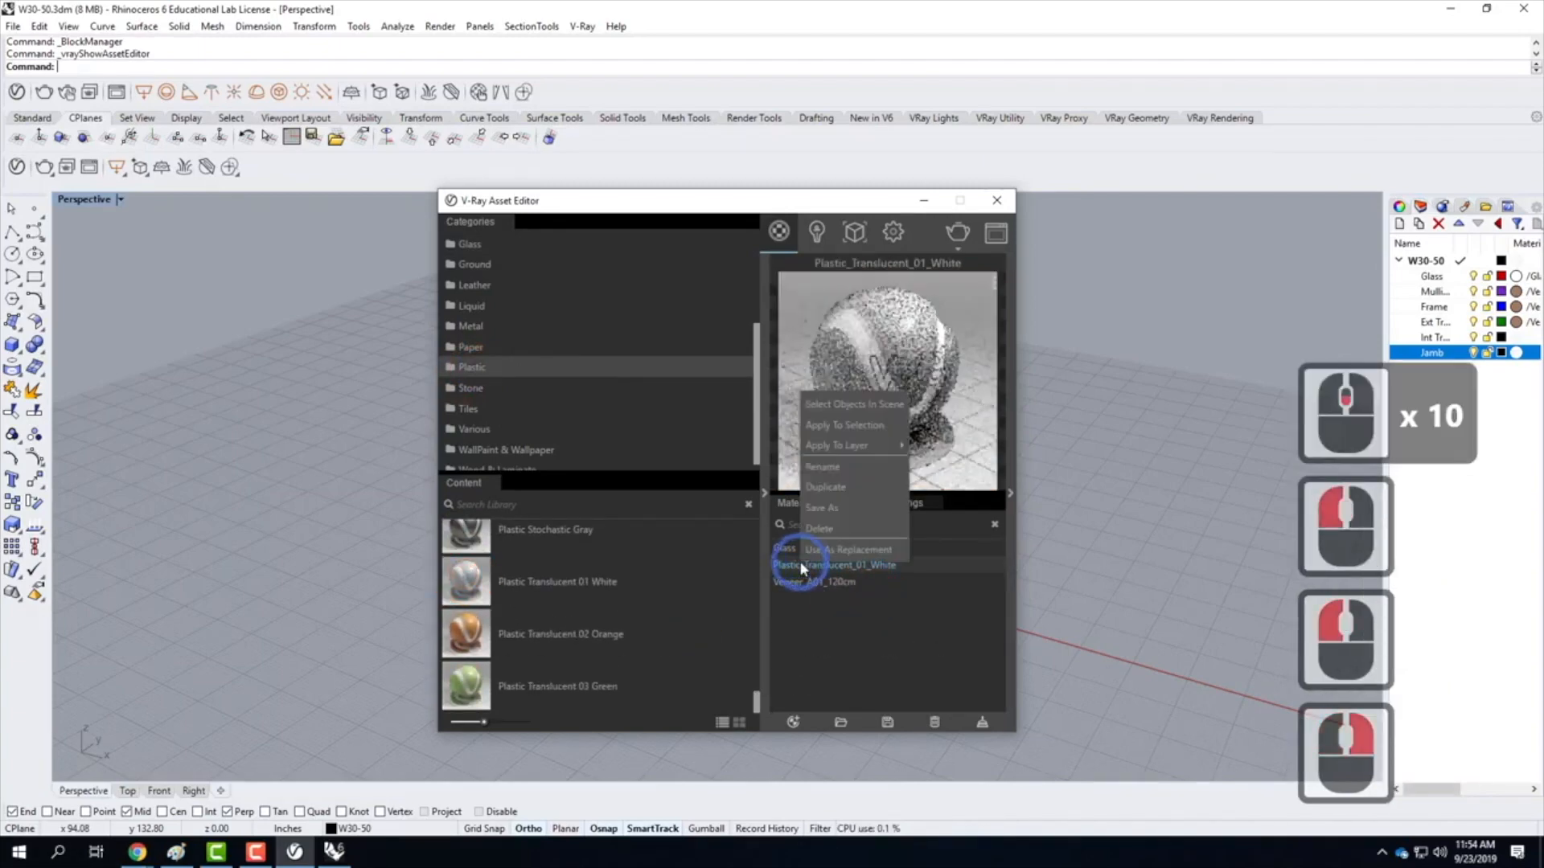
click(910, 673)
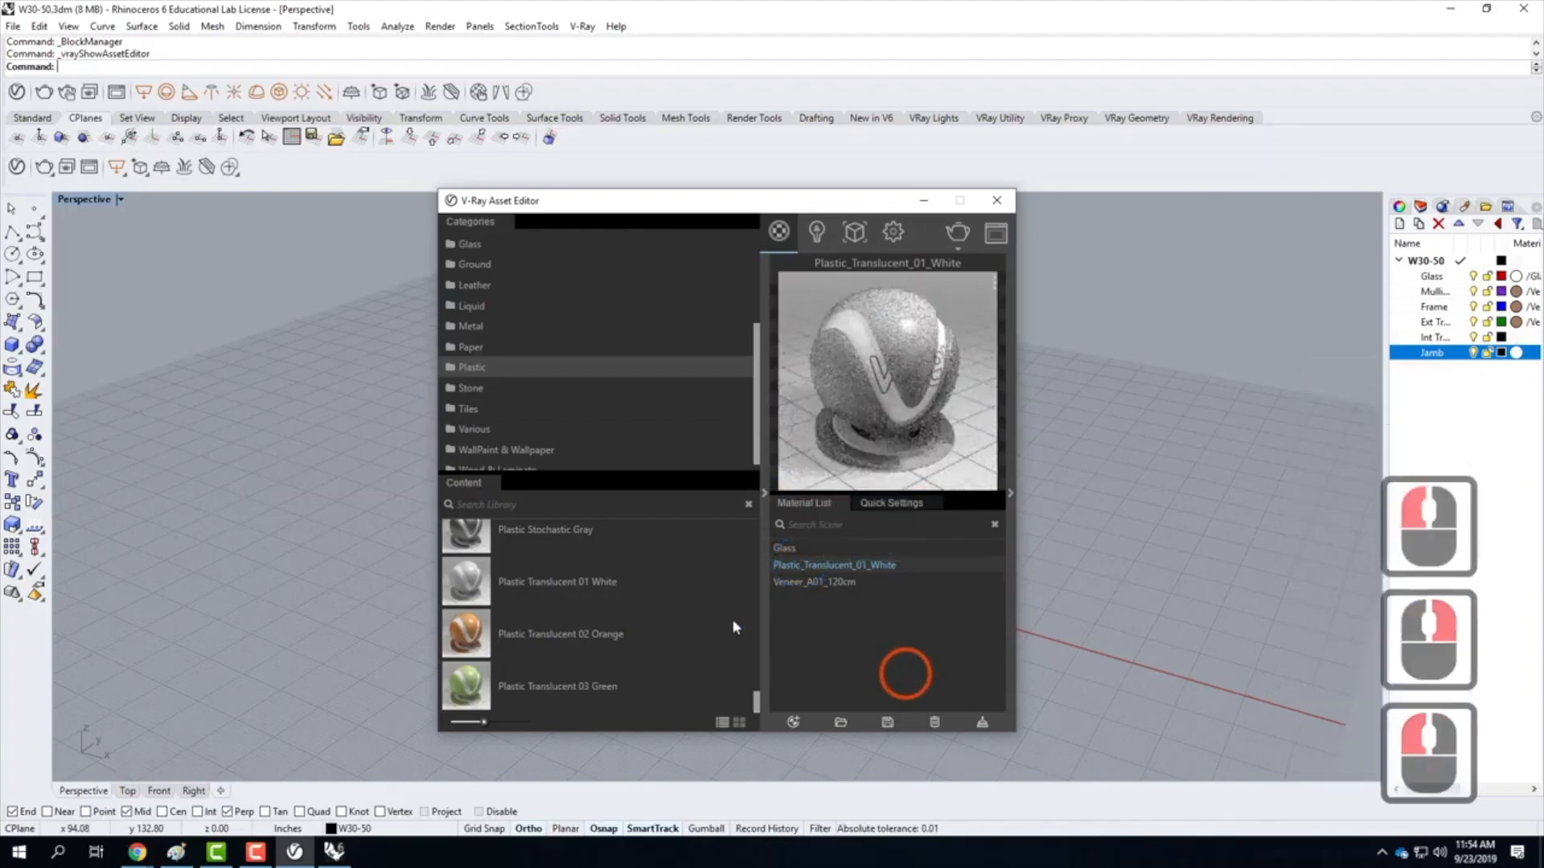
Add the WallPaint FineGrain 01 White 1m material from the WallPaint & Wallpaper category to the scene's material list
scroll(630, 606, down, 3)
scroll(630, 606, up, 6)
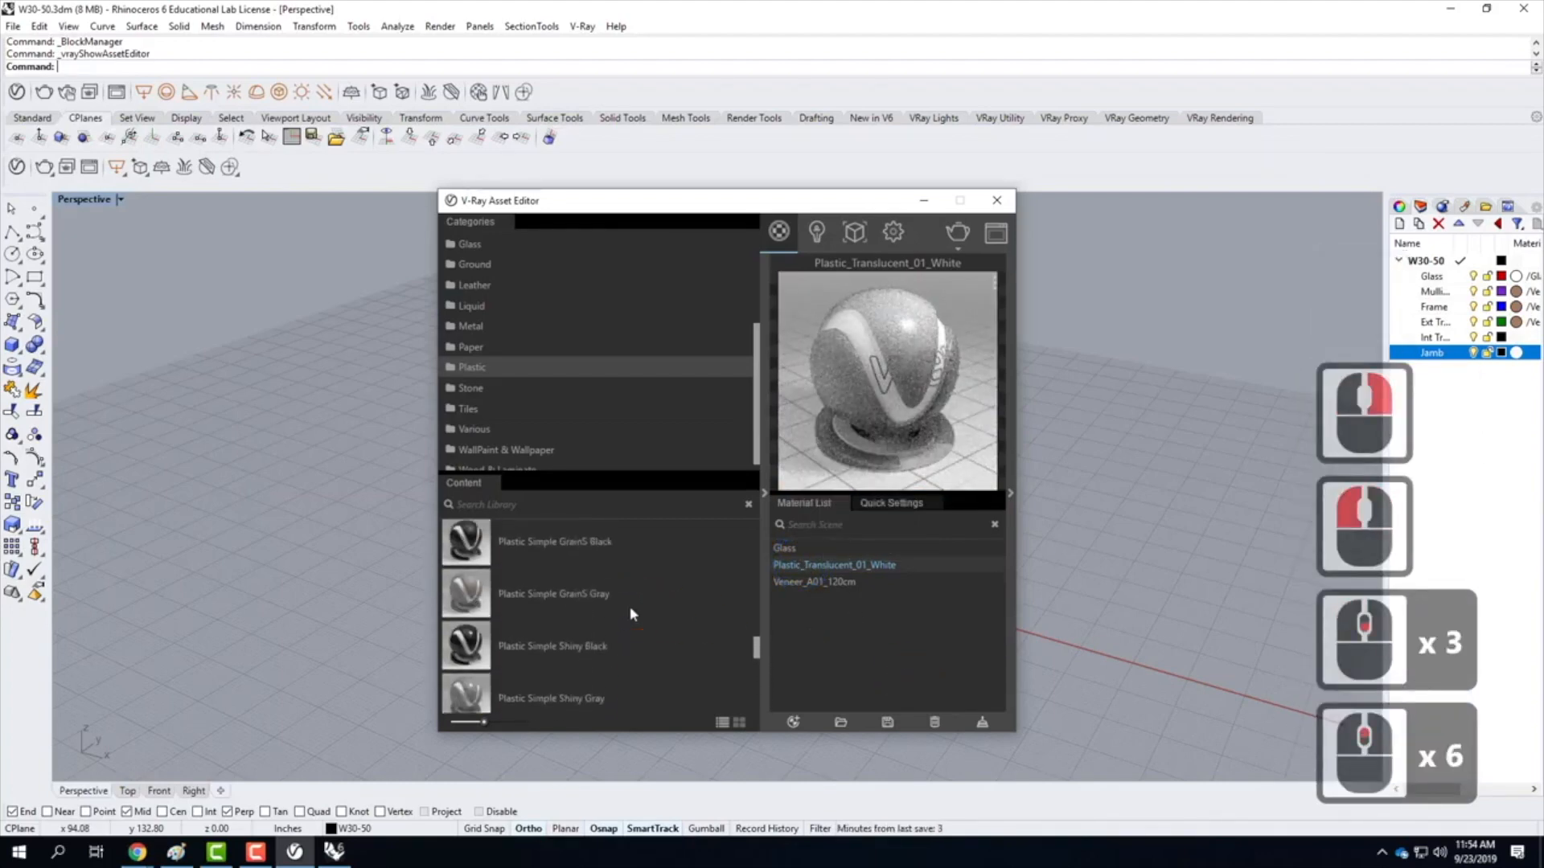
scroll(630, 606, up, 4)
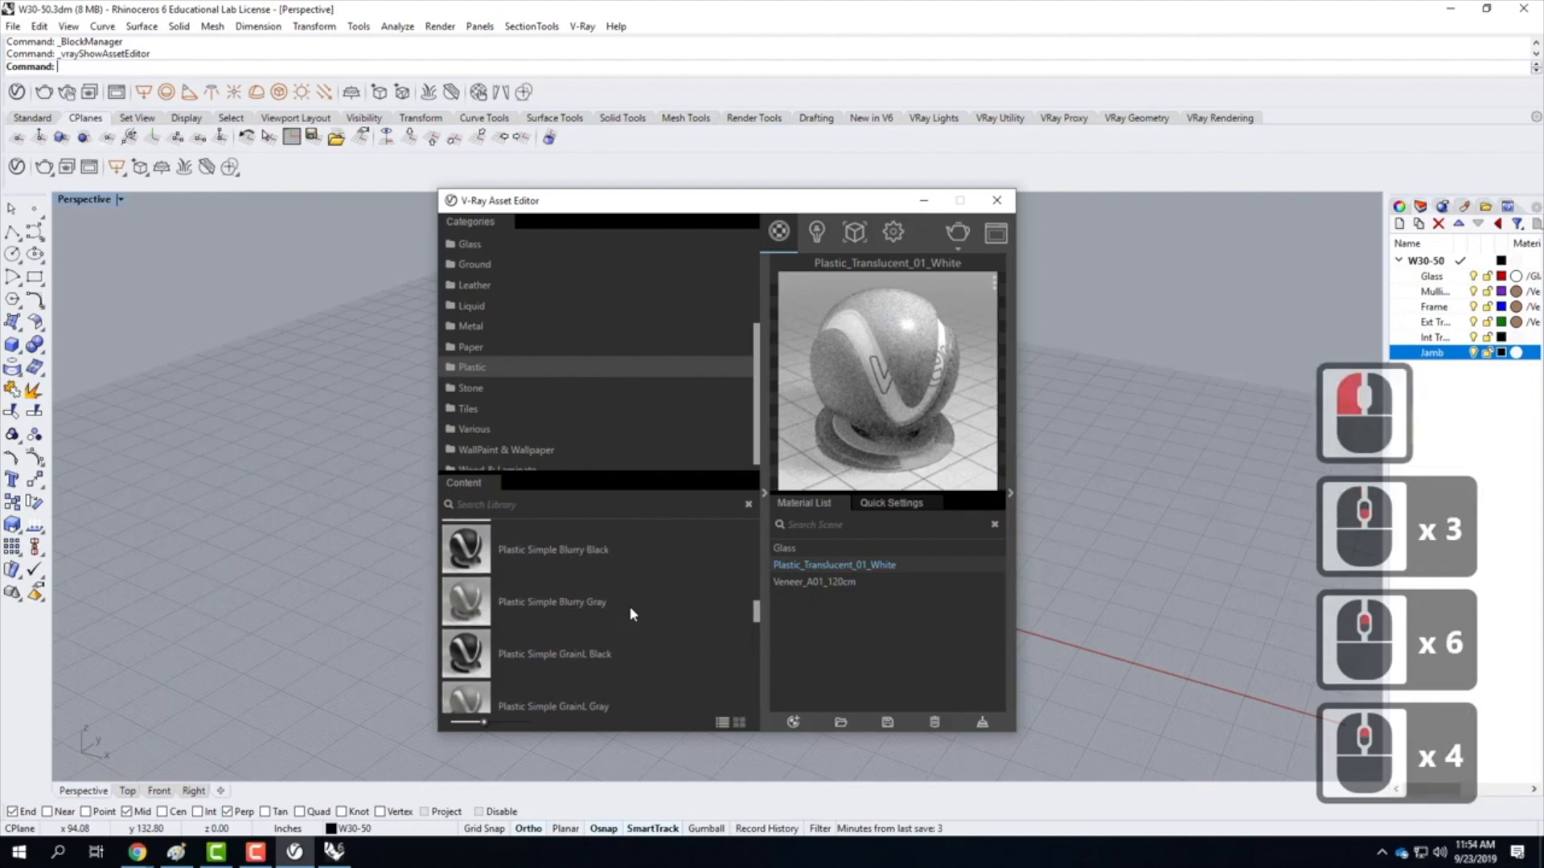
scroll(630, 606, up, 9)
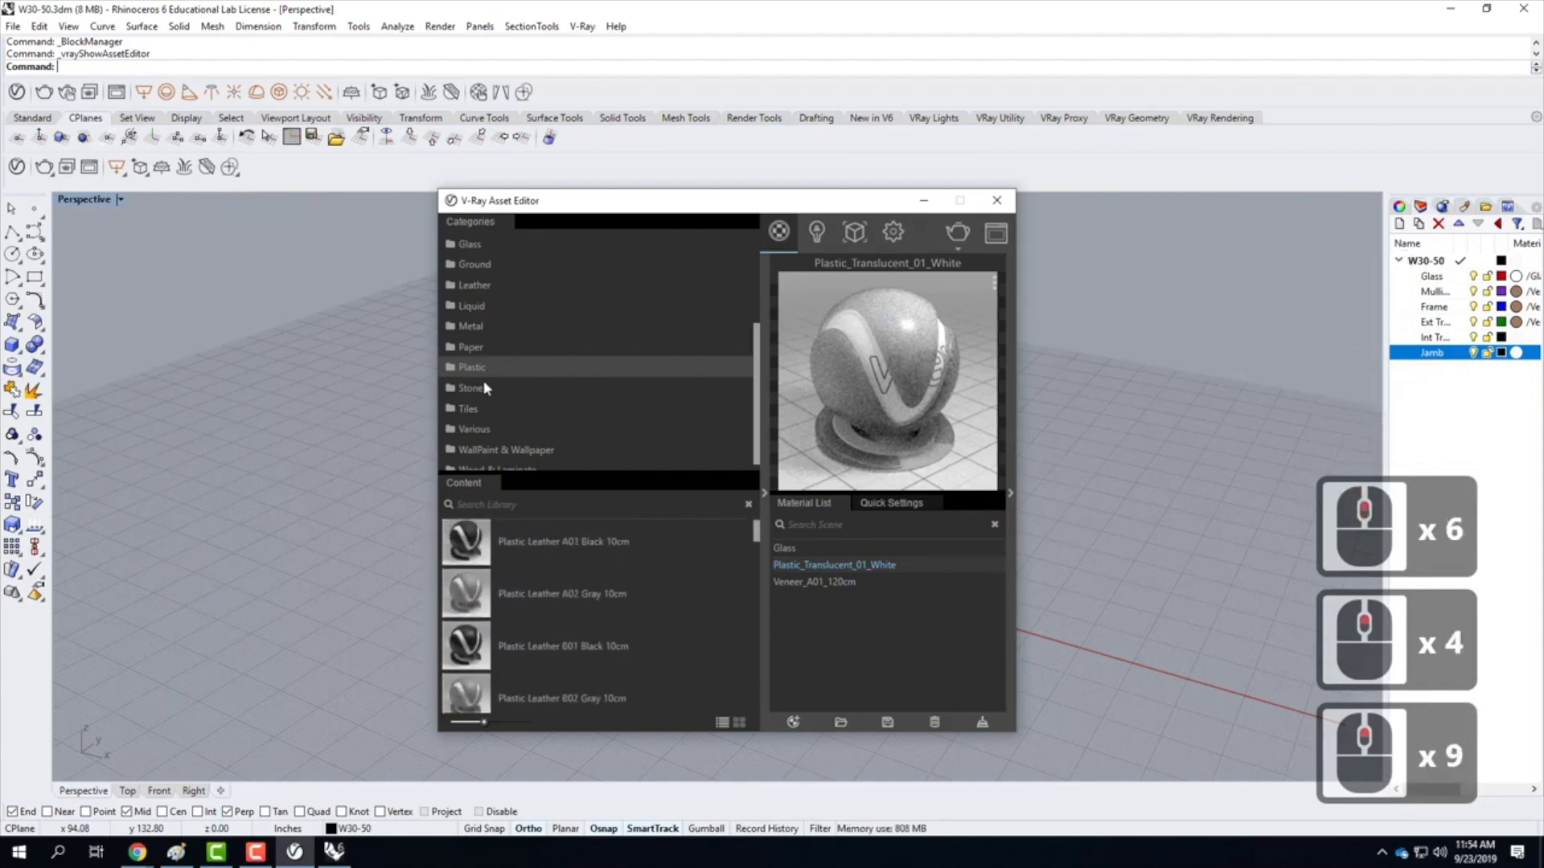
scroll(484, 386, up, 3)
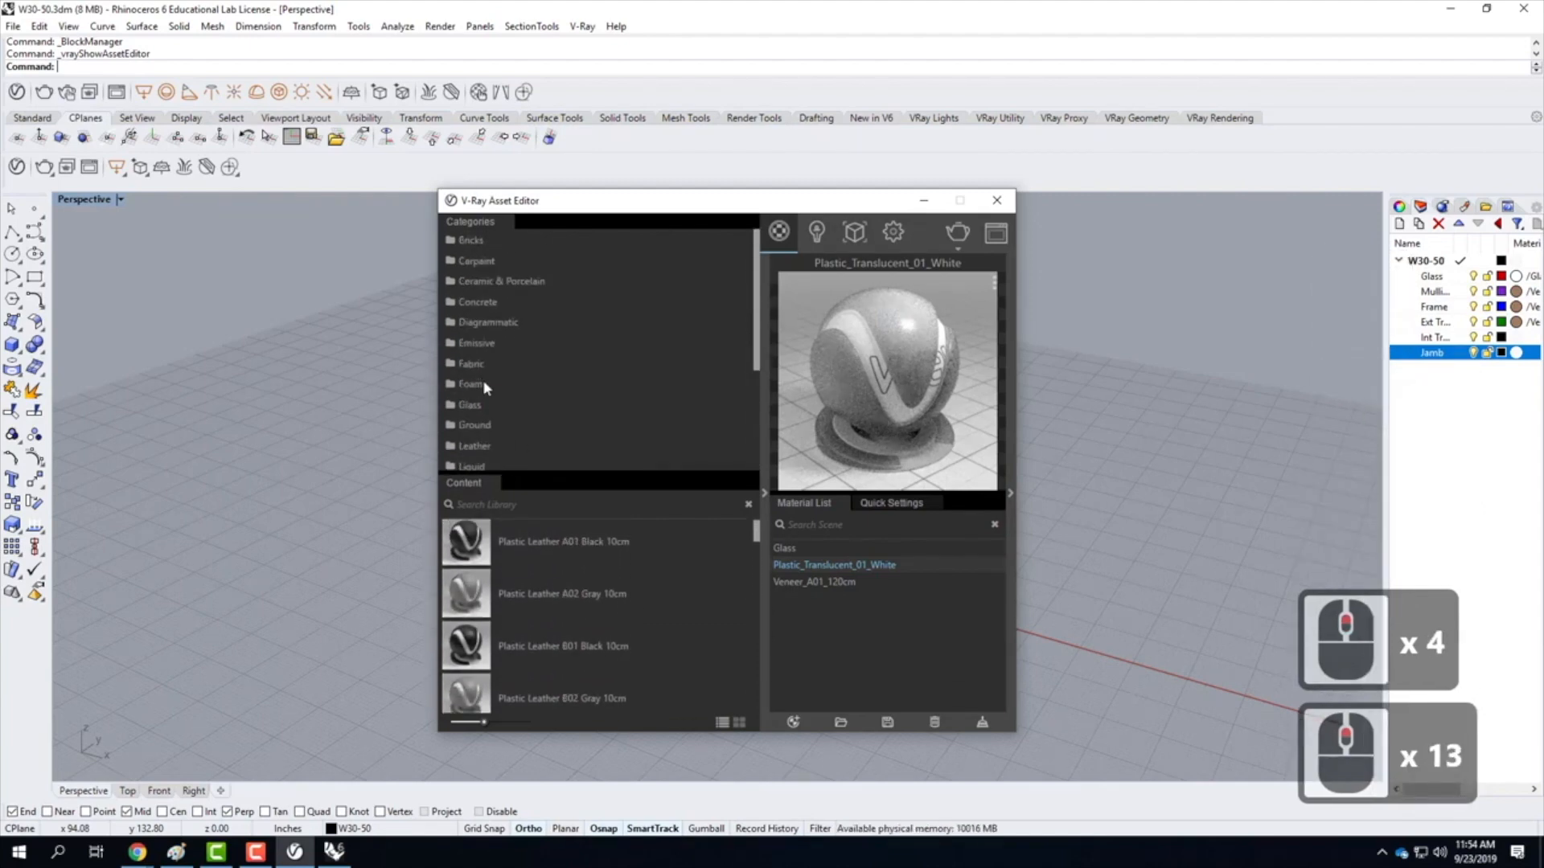
scroll(591, 390, down, 1)
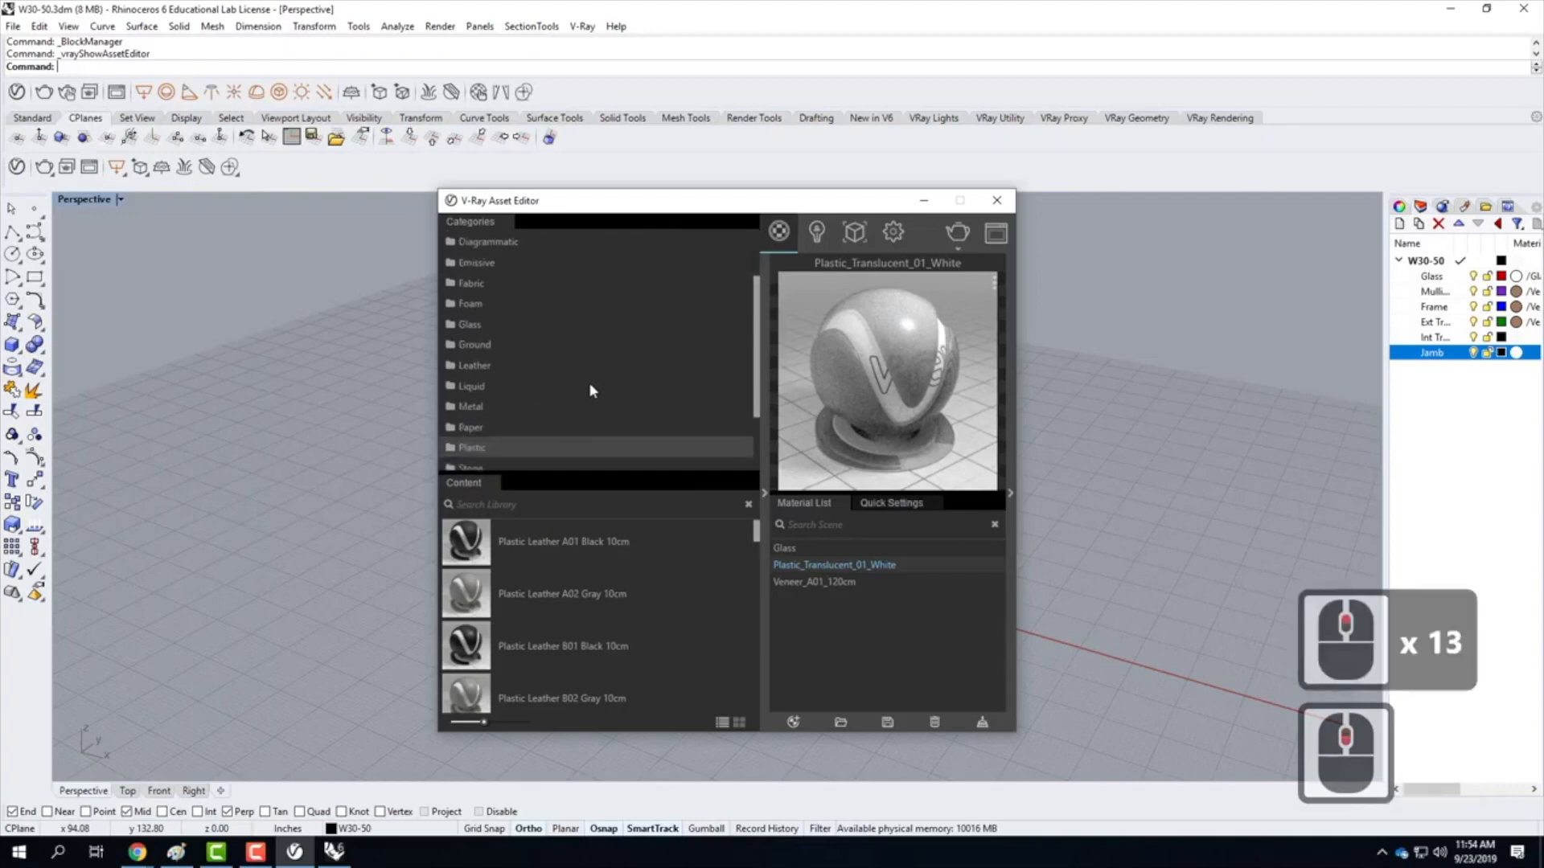
scroll(590, 391, down, 3)
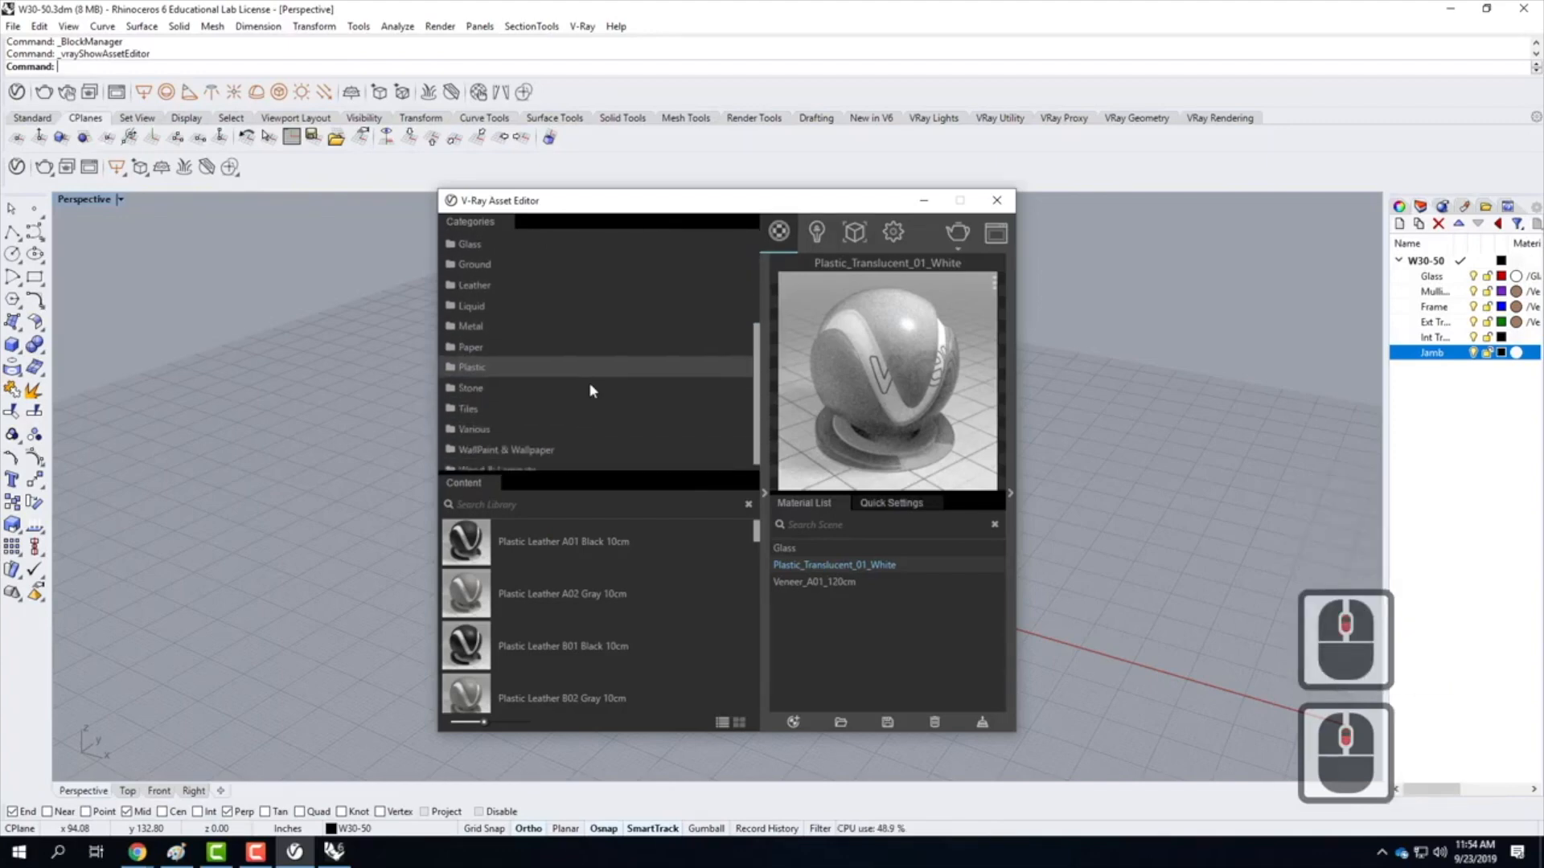
scroll(590, 390, down, 2)
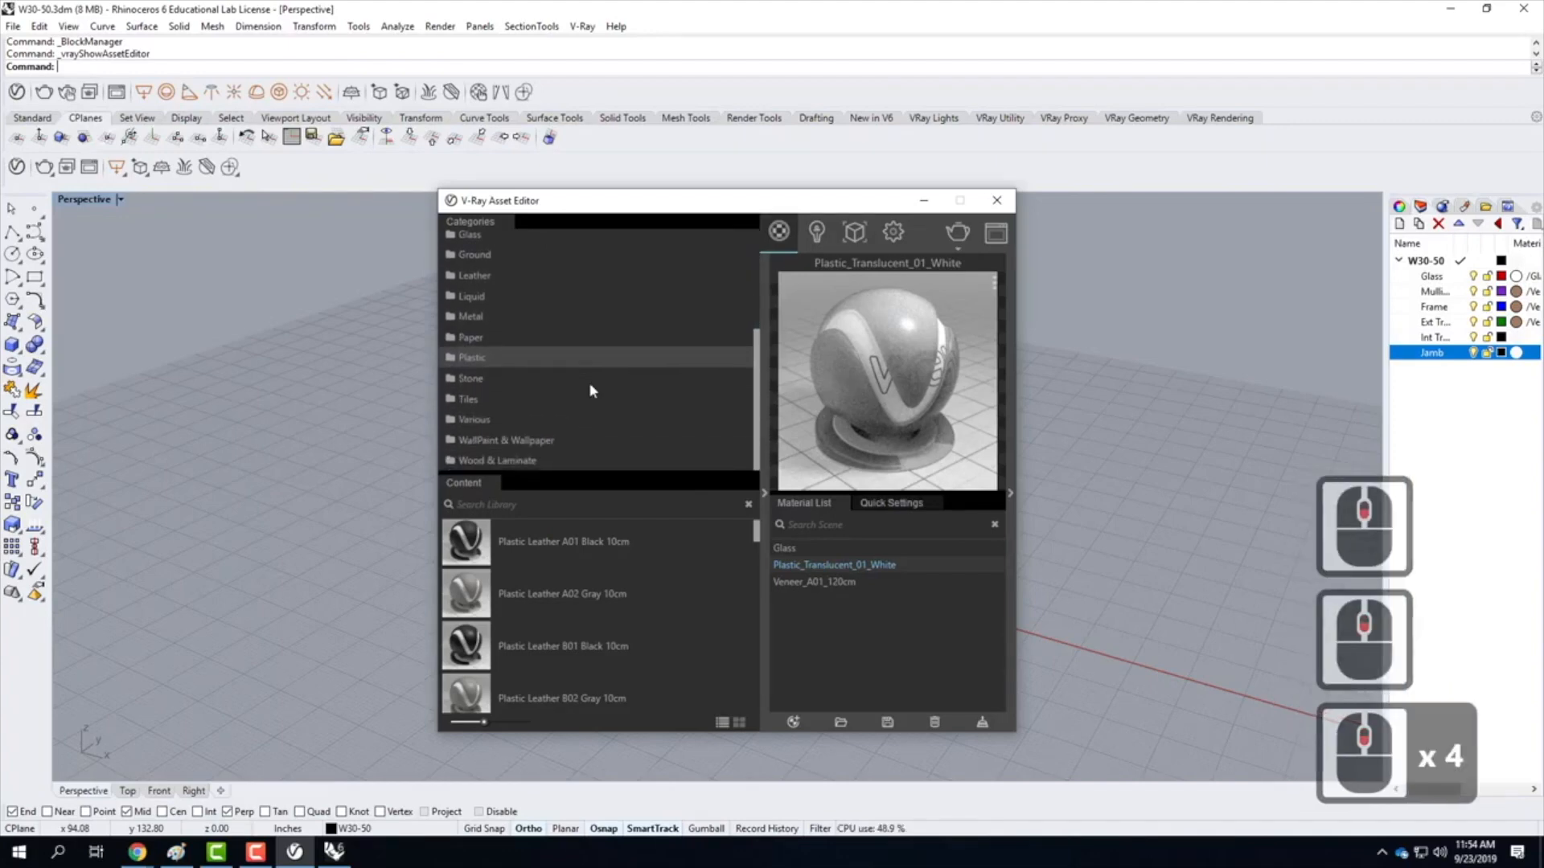
click(543, 445)
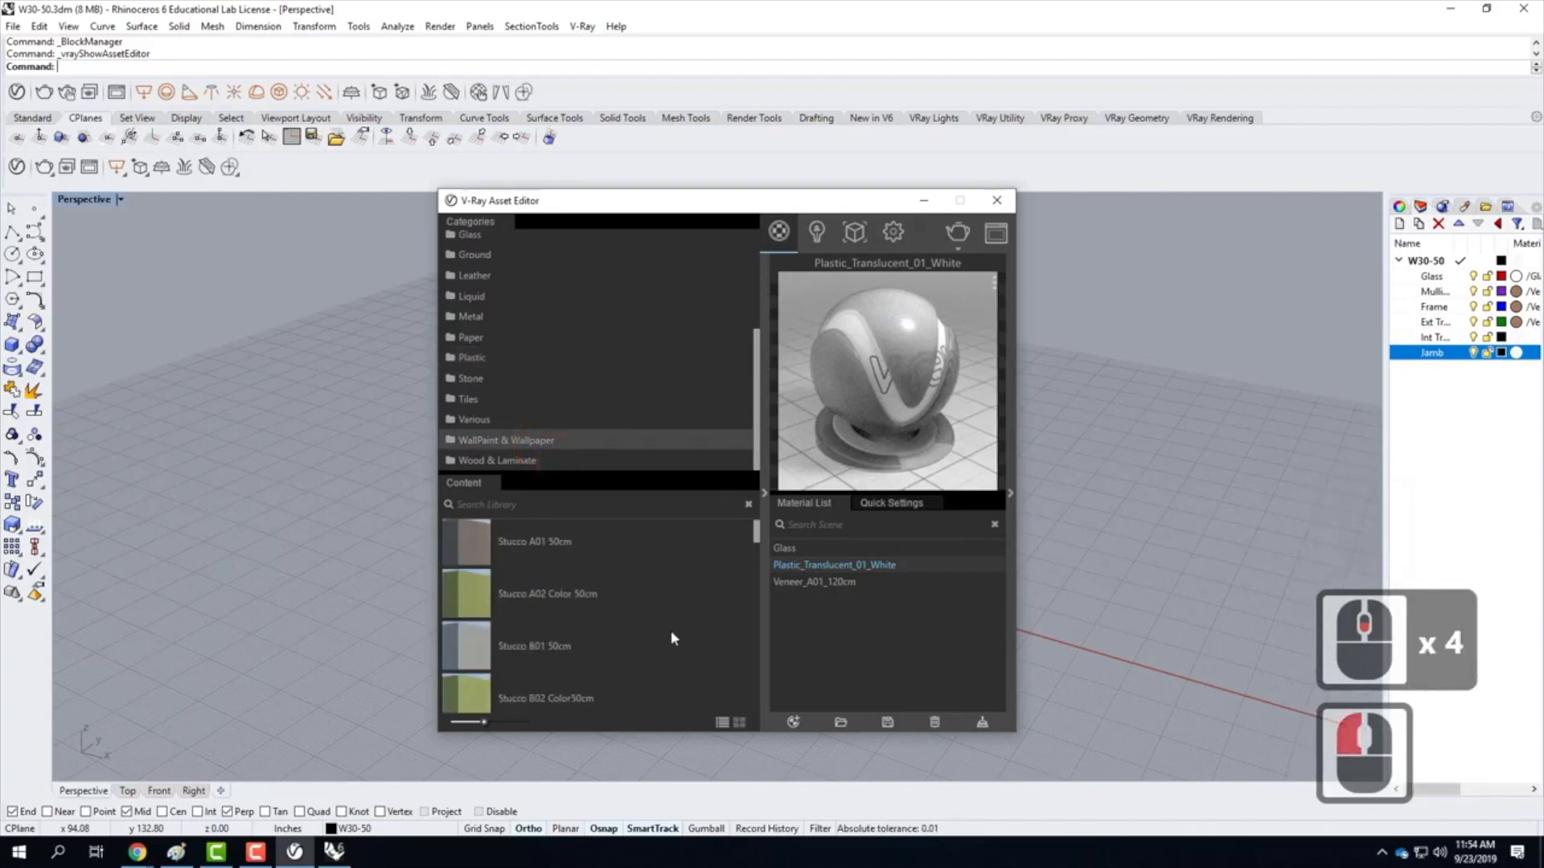
scroll(675, 640, down, 14)
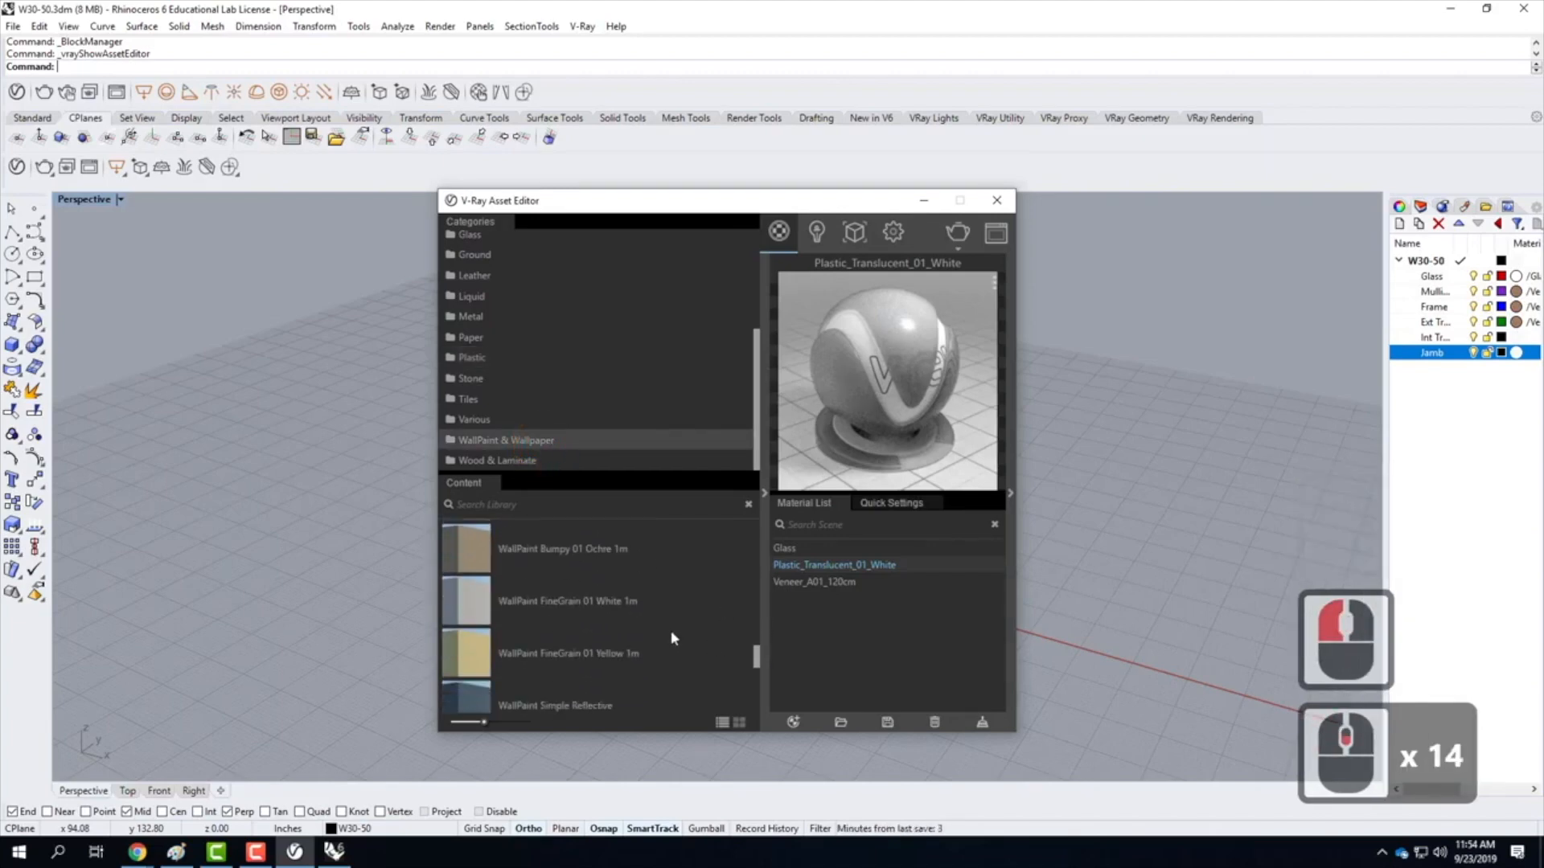
drag(450, 567, 879, 628)
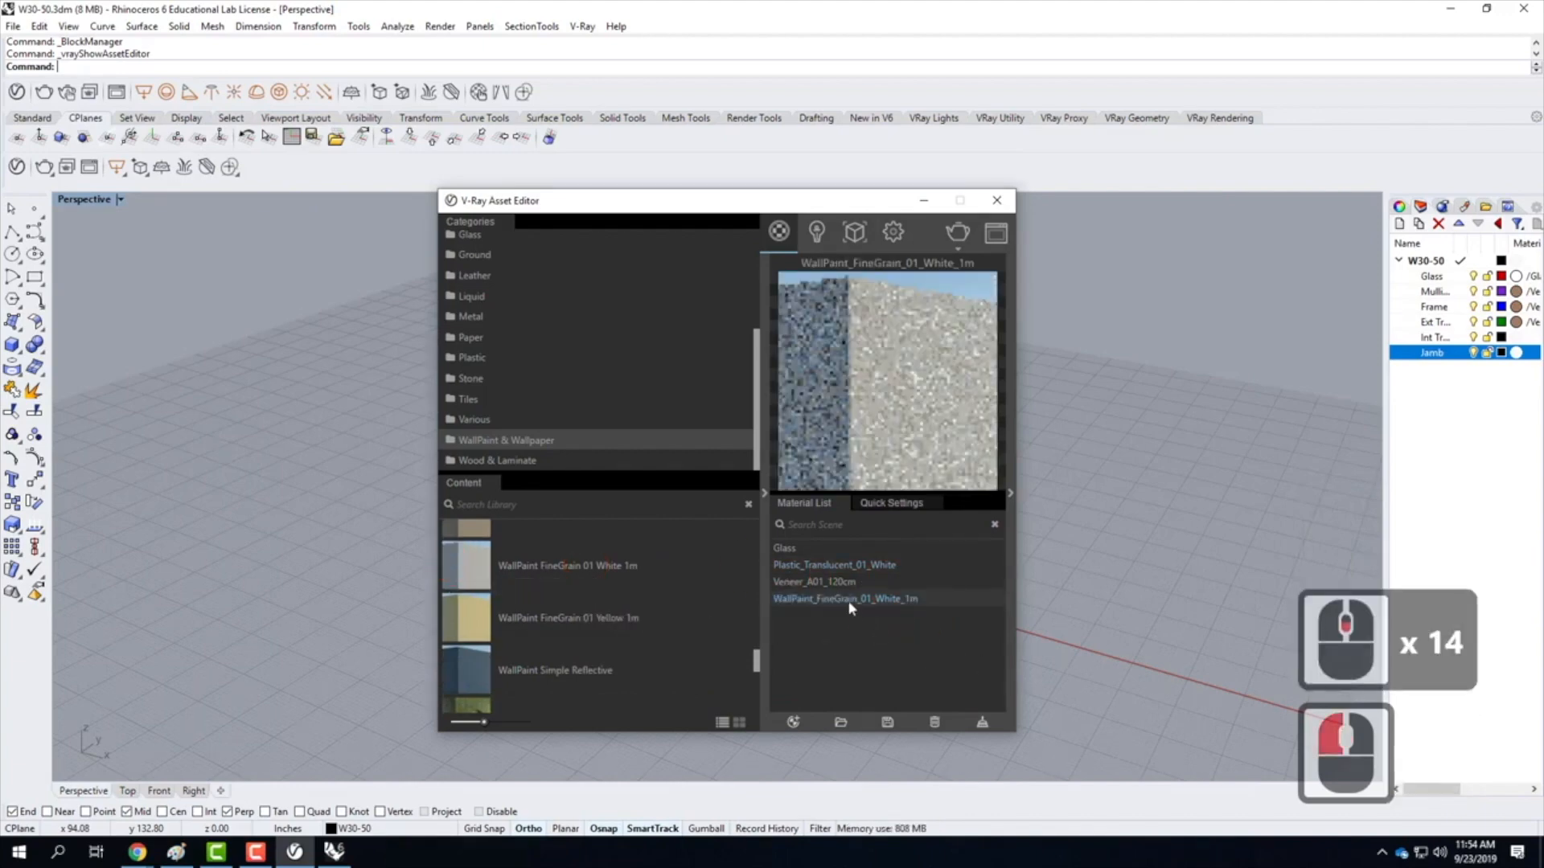
Apply the WallPaint_FineGrain_01_White_1m material to the W30-50::Int Trim and W30-50::Jamb layers and close the V-Ray Asset Editor
right_click(850, 601)
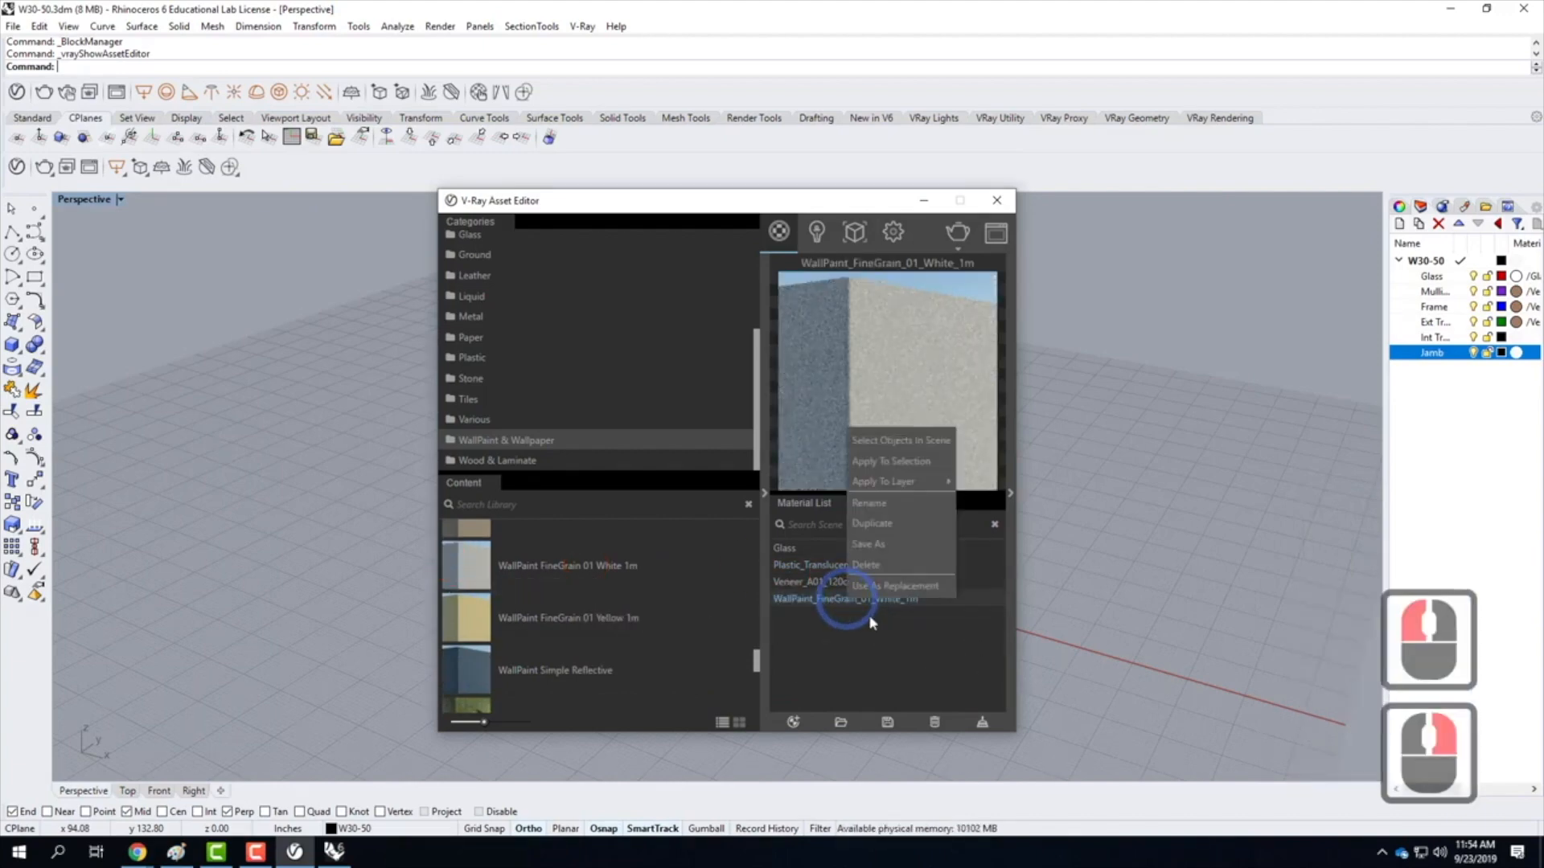
mouse_move(925, 483)
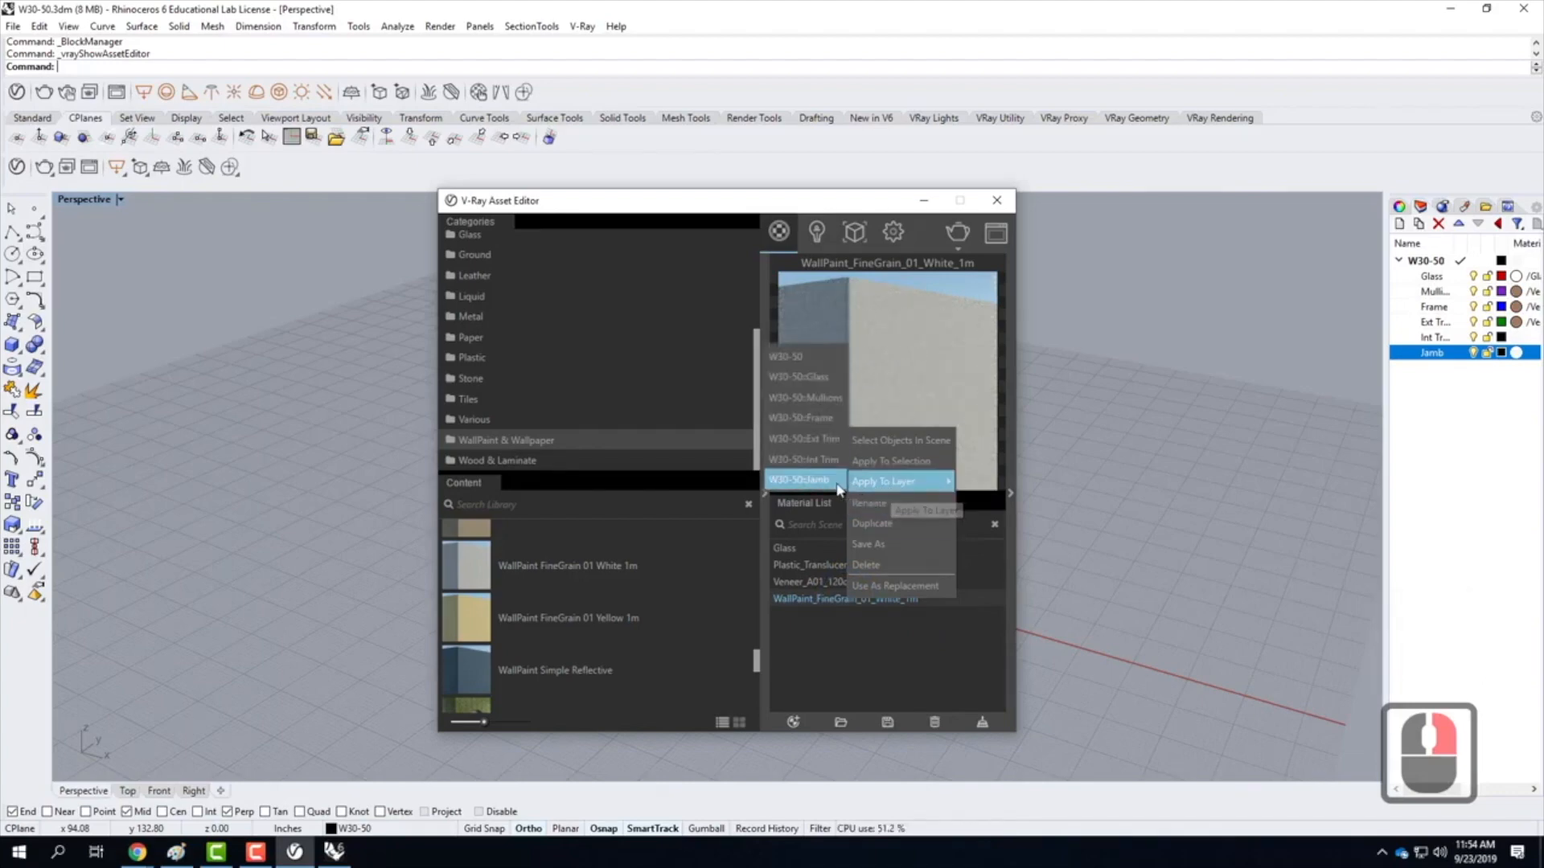
click(822, 464)
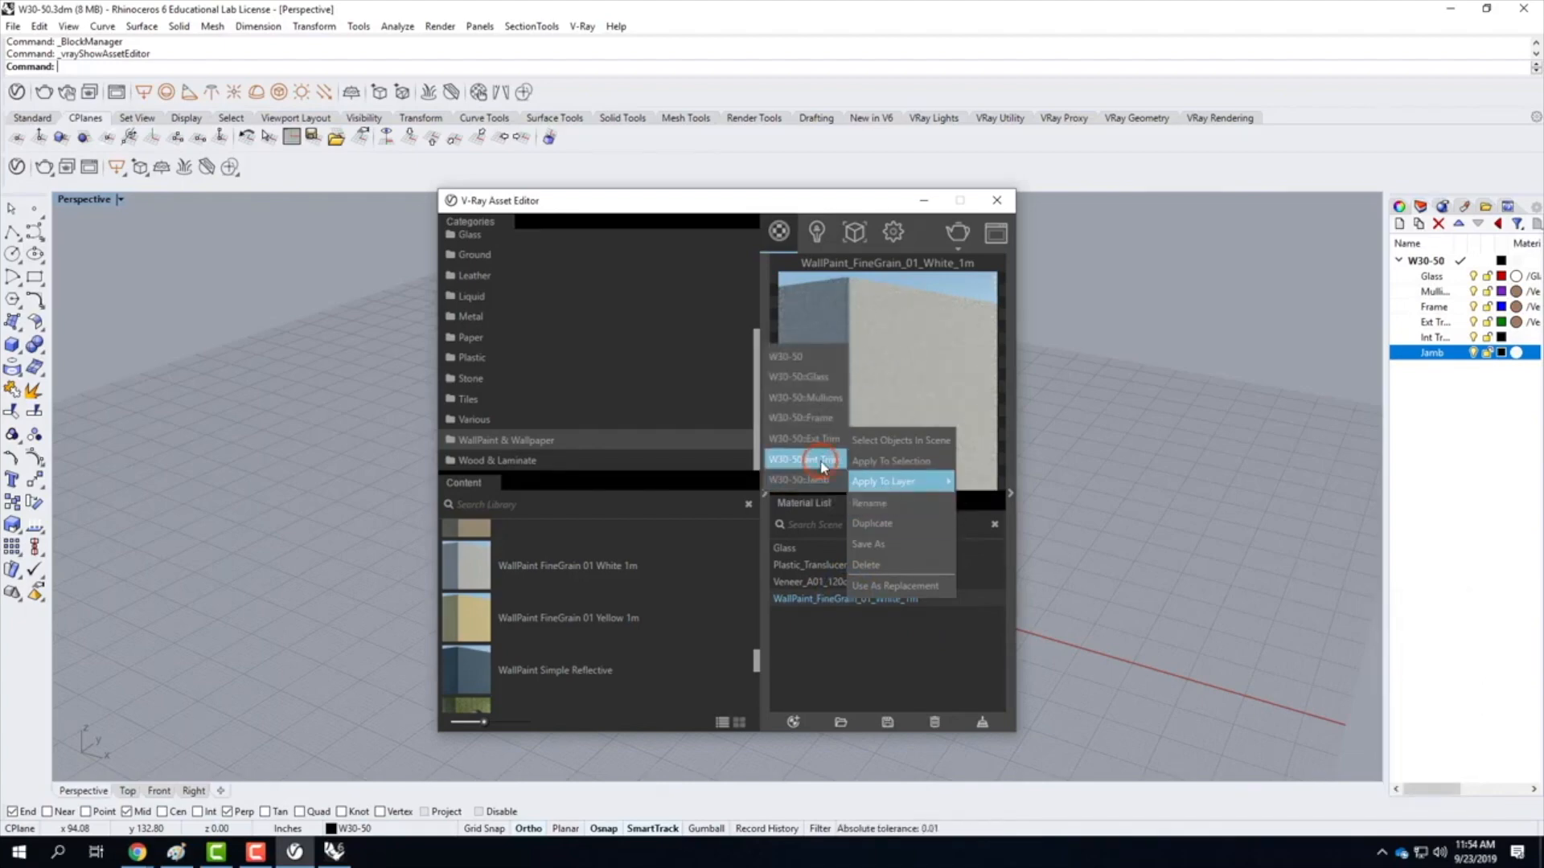
right_click(842, 603)
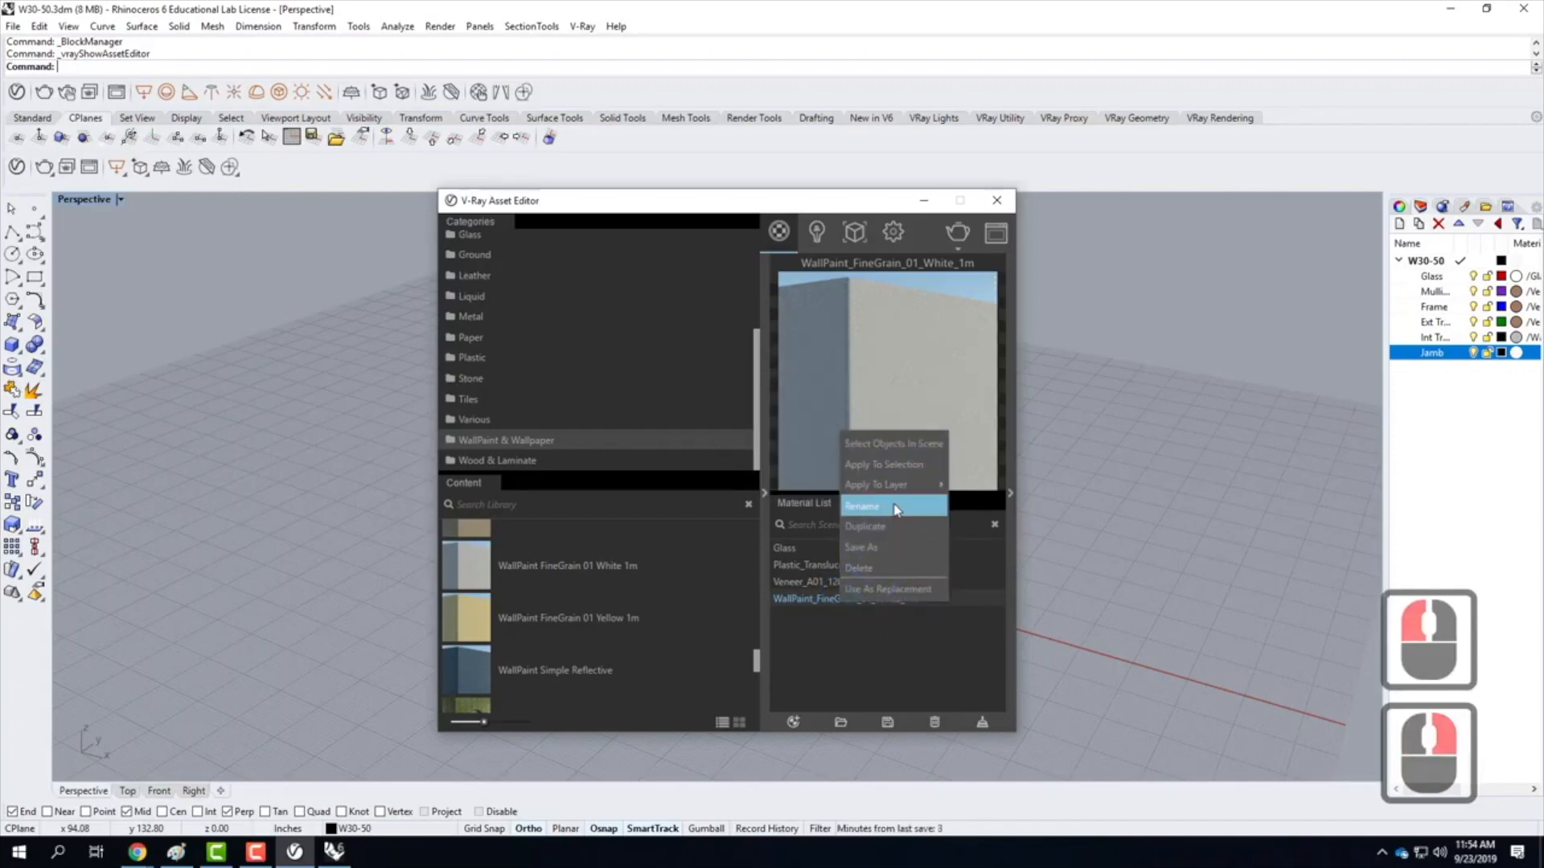
mouse_move(884, 485)
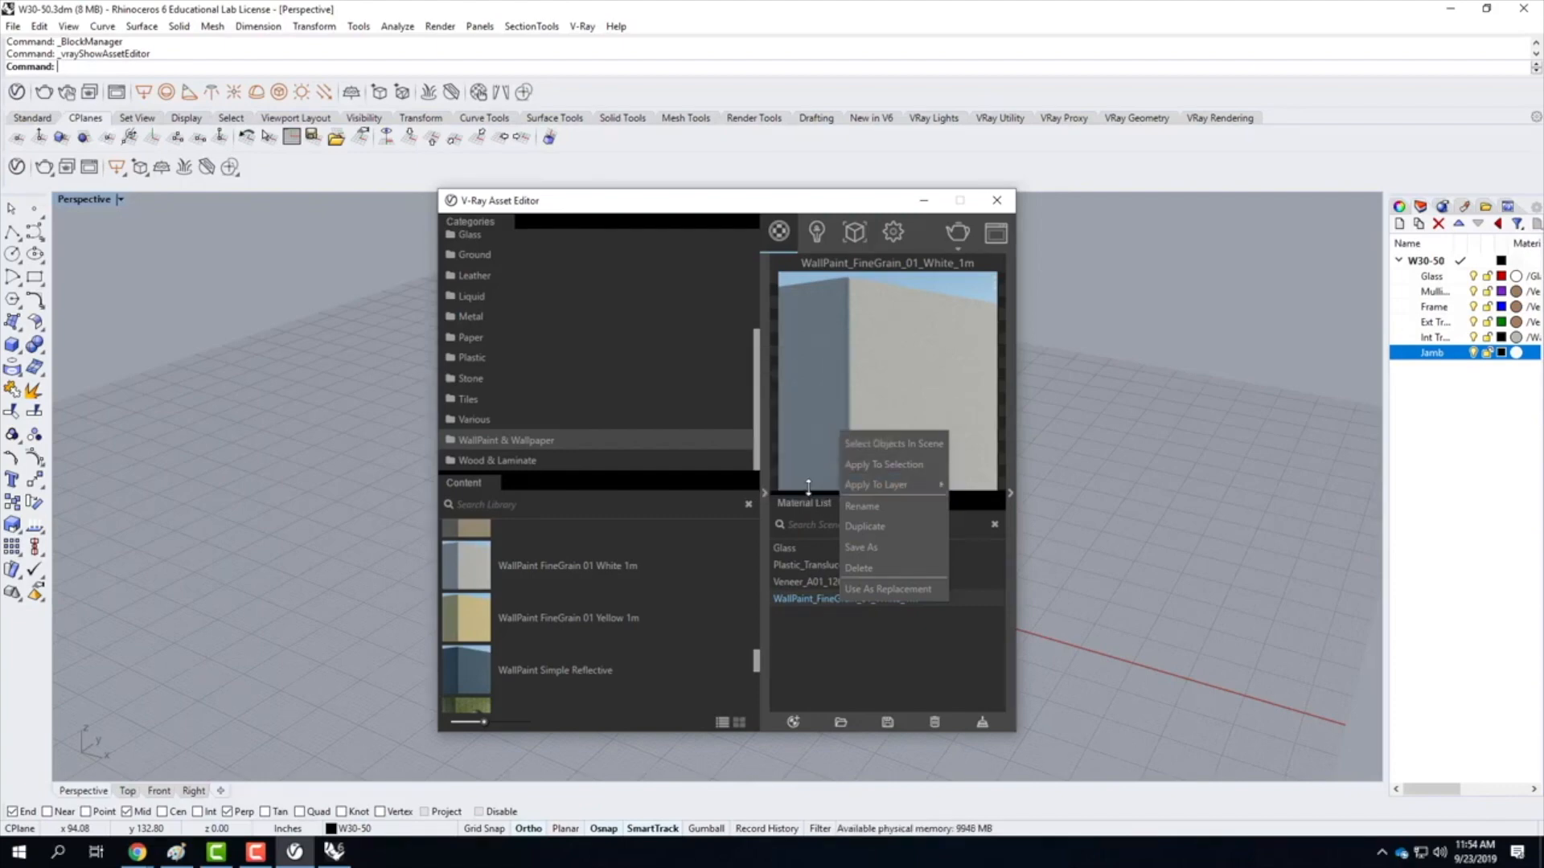
click(808, 484)
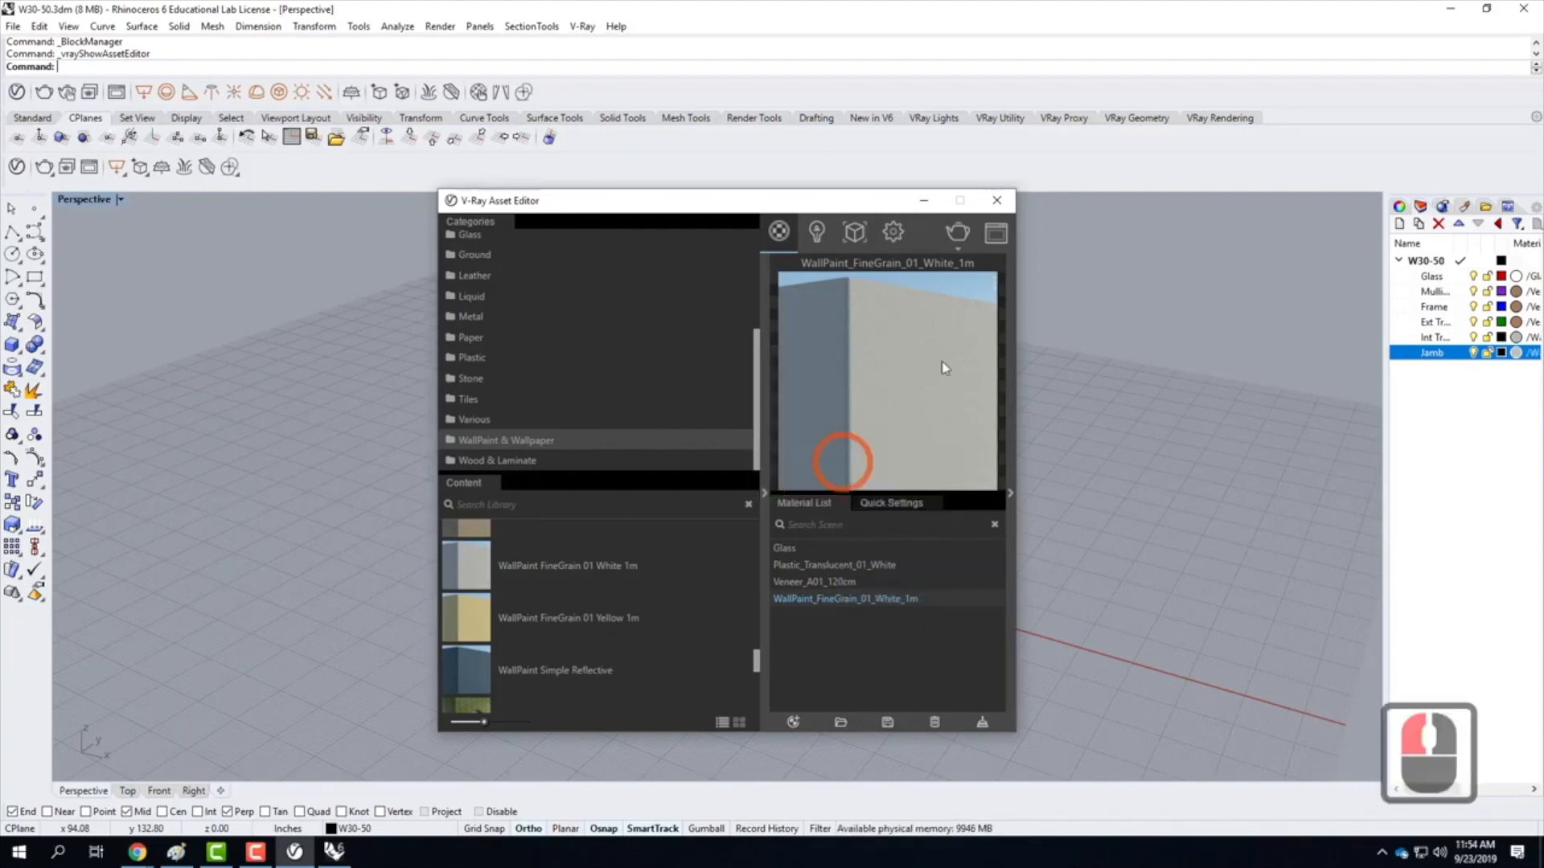
drag(817, 200, 828, 200)
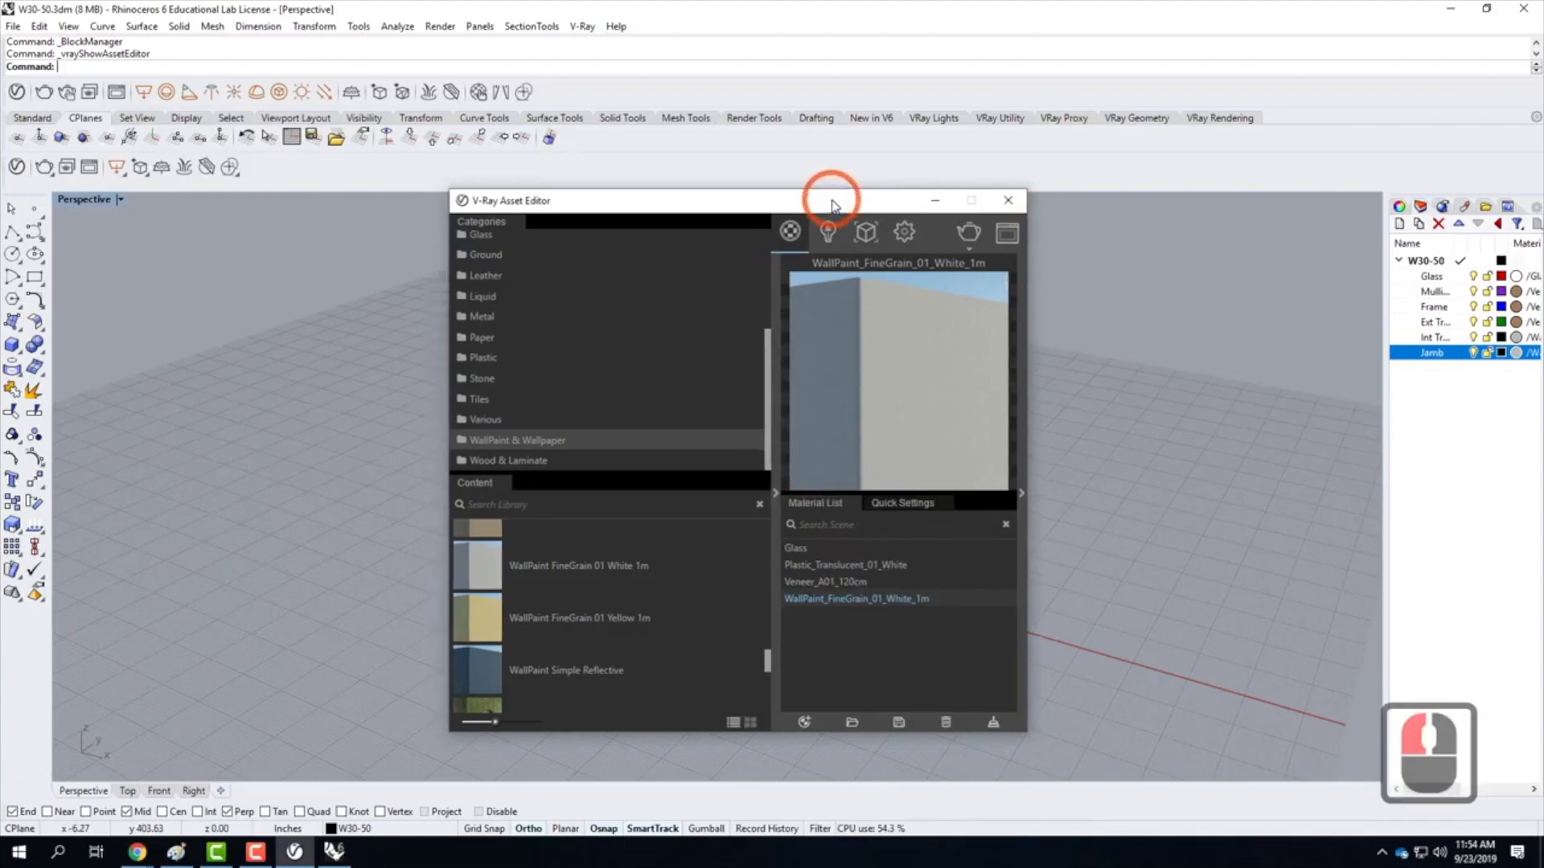
click(1007, 200)
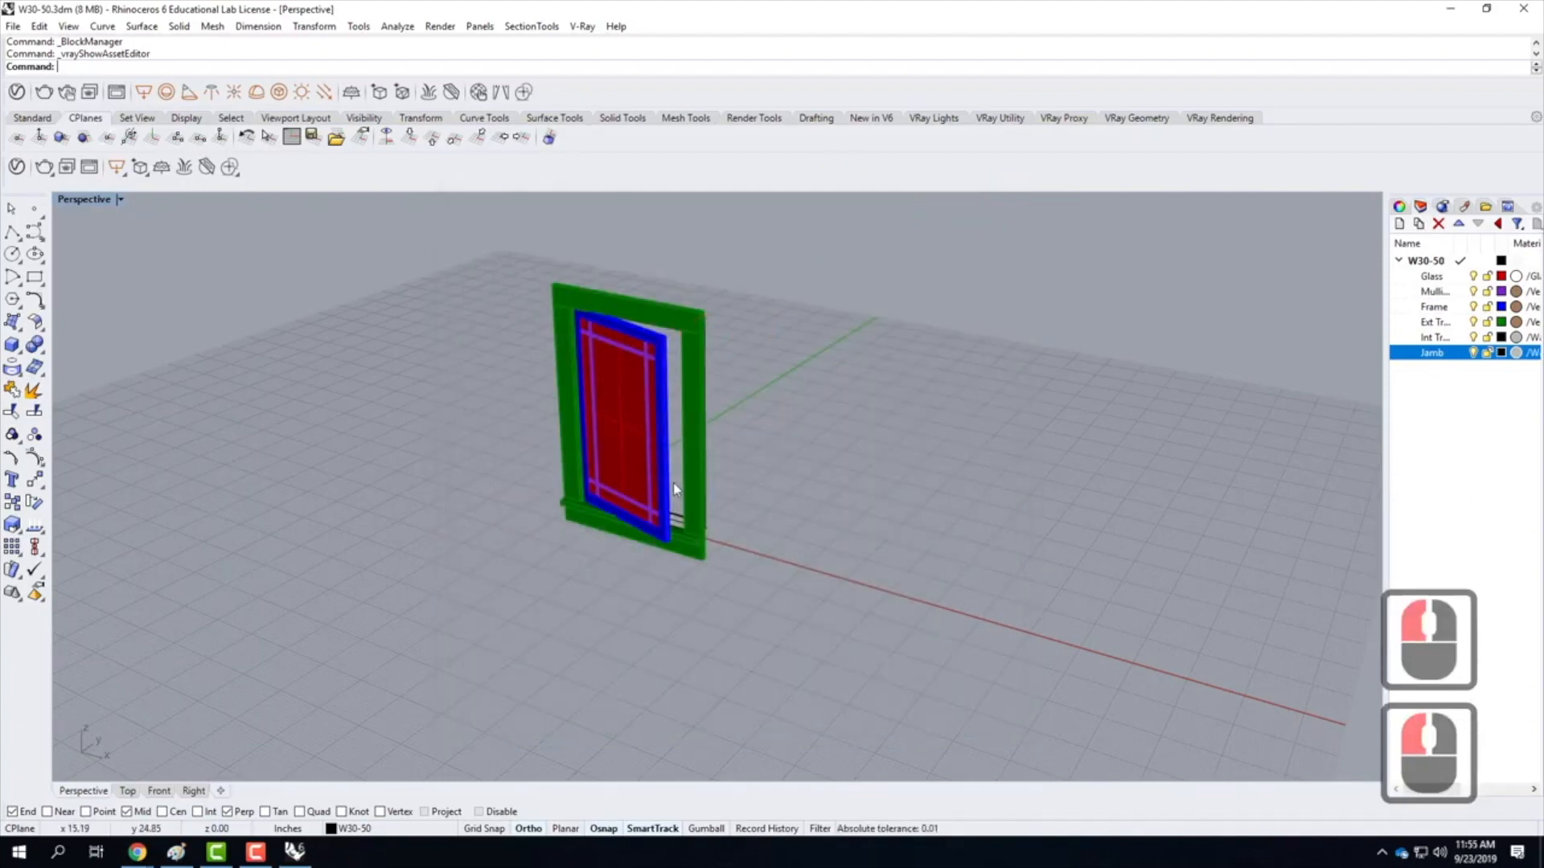
Zoom the Perspective view to the whole window model and set its display mode to Rendered
drag(471, 258, 856, 602)
text(Z)
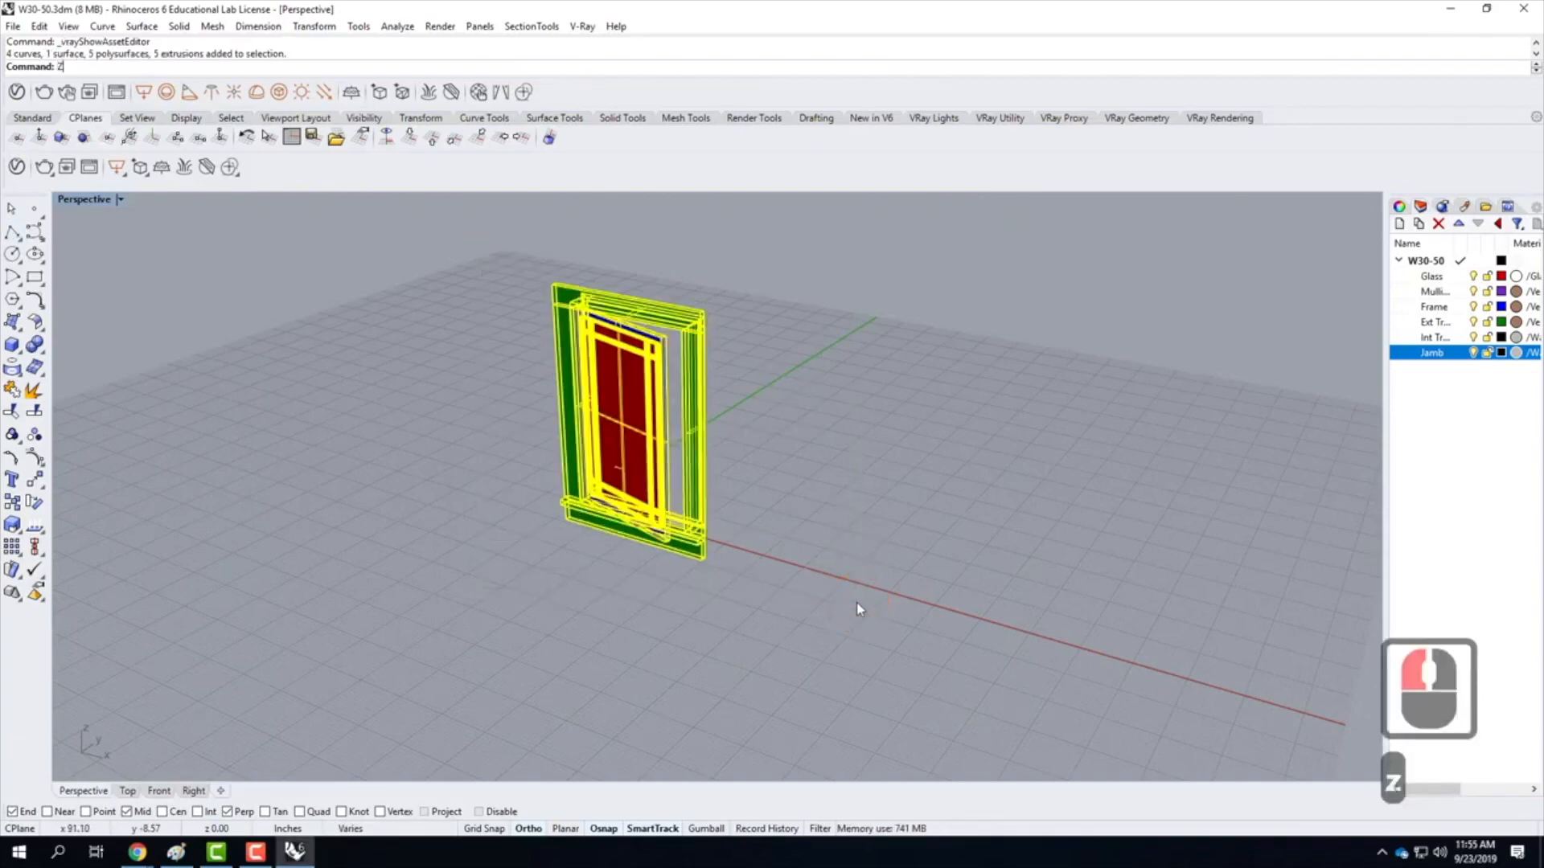
key(Return)
text(s)
key(Return)
click(593, 589)
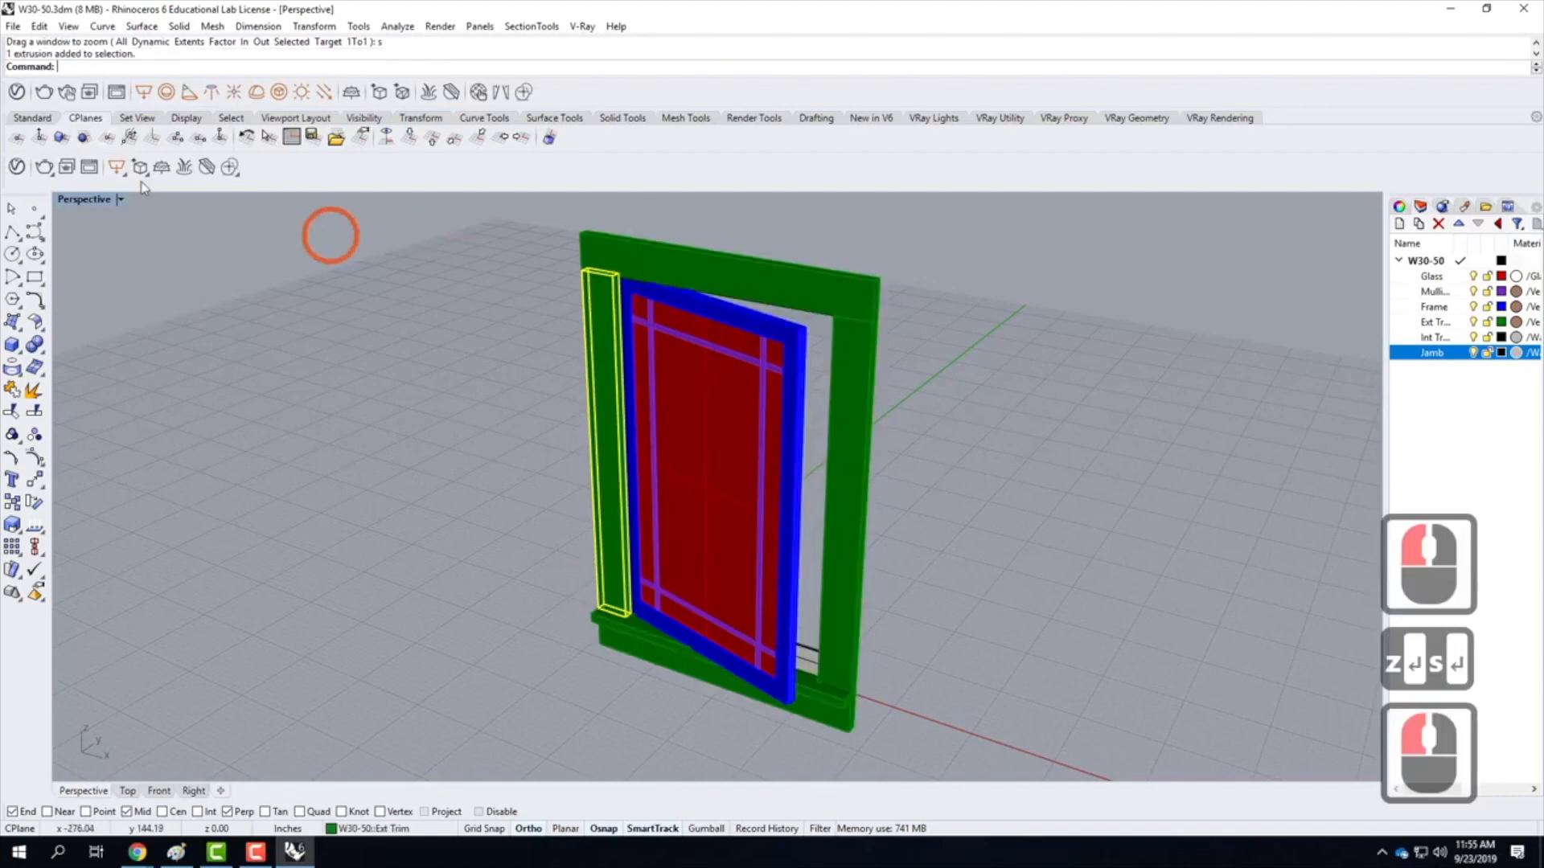
click(339, 373)
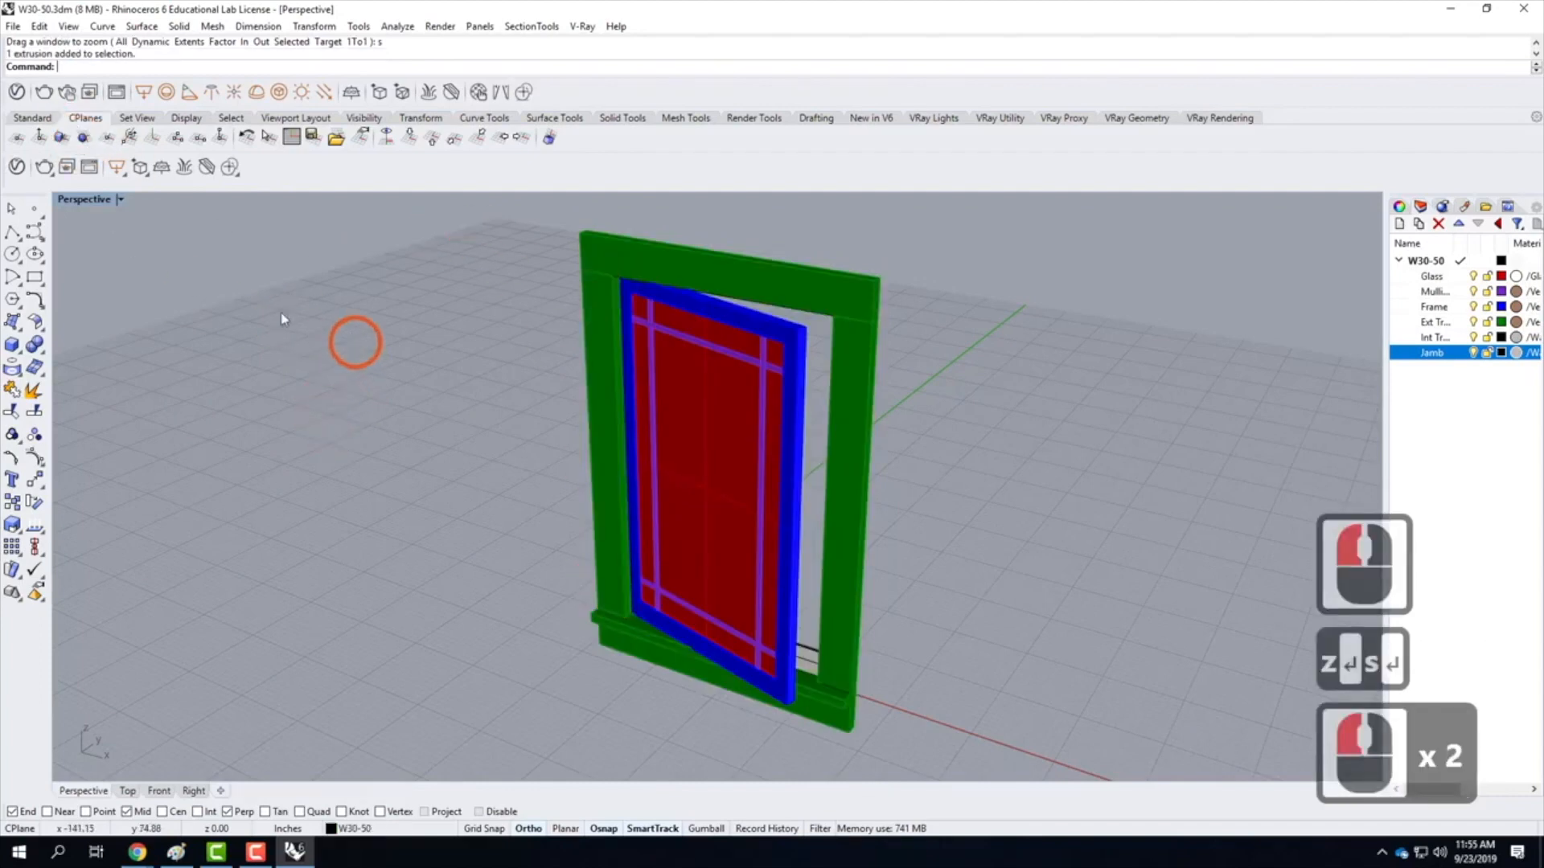
click(121, 201)
click(113, 276)
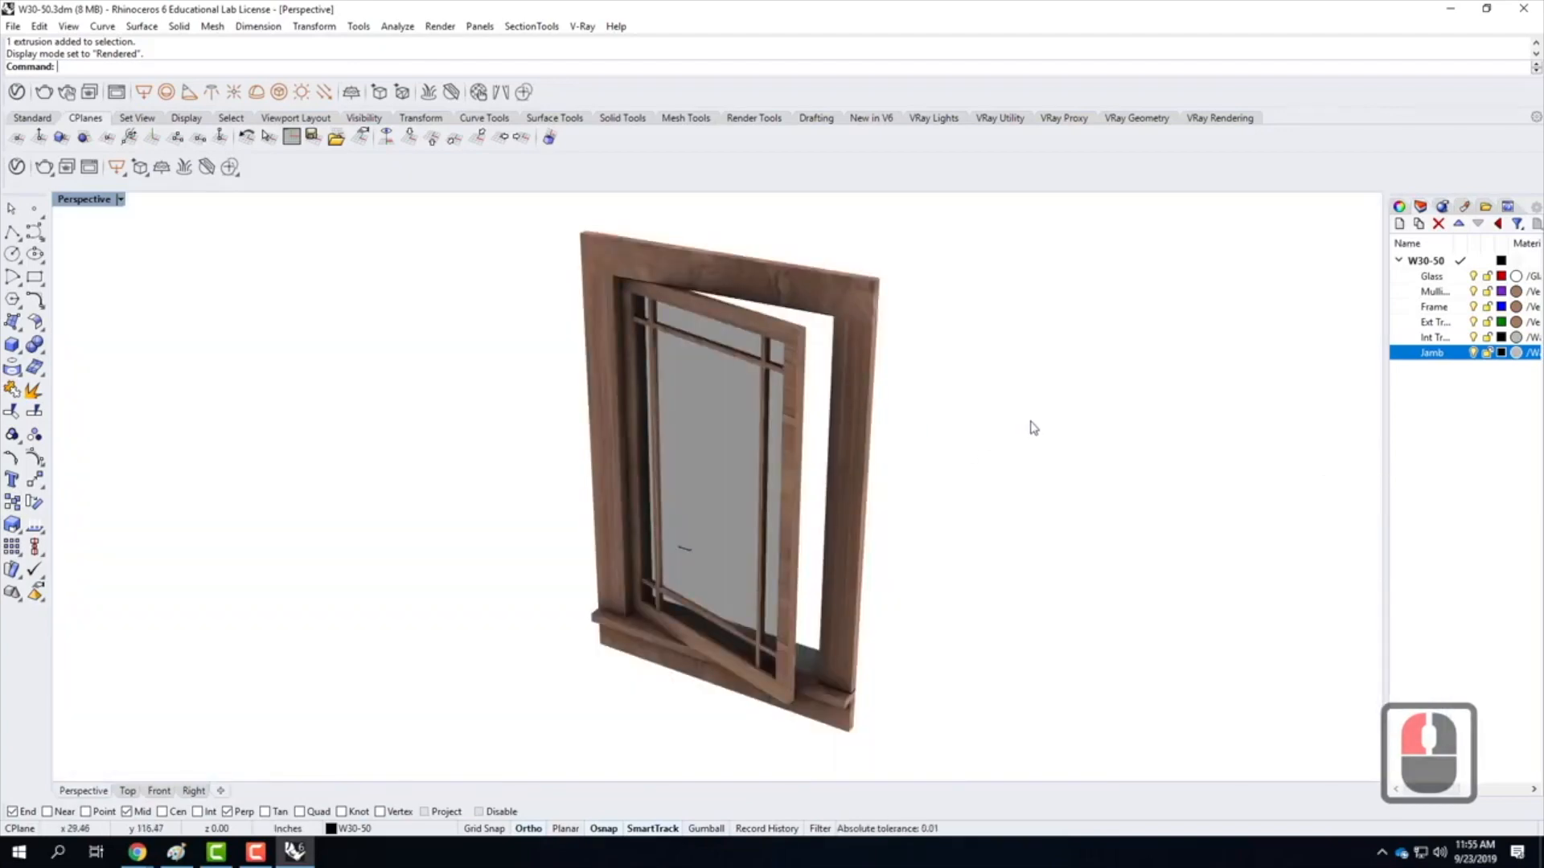
Examine the wood grain direction on the window's exterior trim and frame pieces from close up
right_drag(1033, 427, 937, 338)
scroll(909, 306, up, 4)
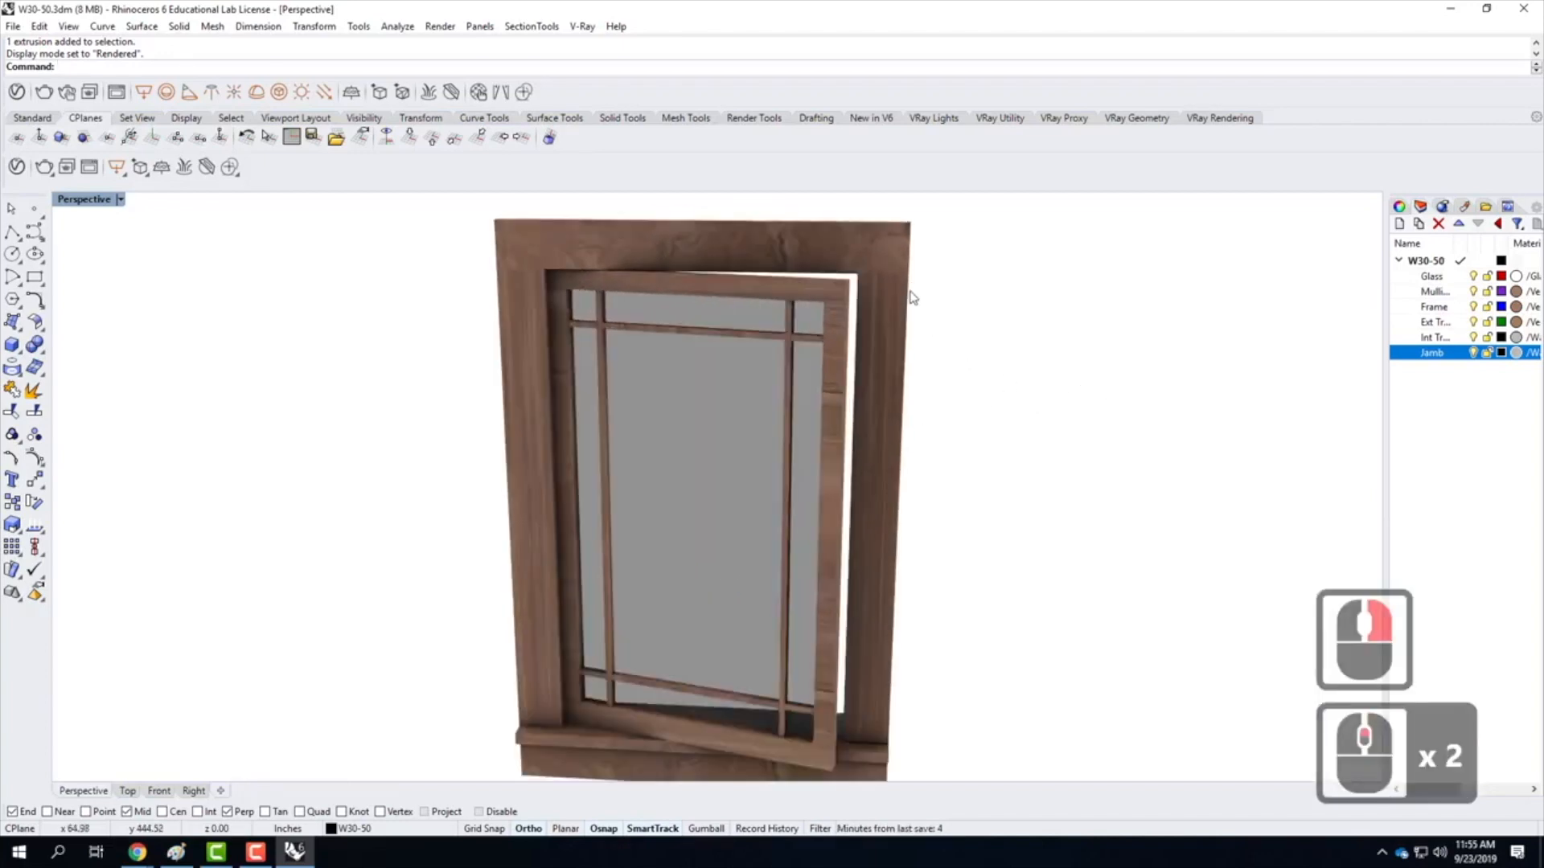
scroll(861, 320, down, 5)
scroll(865, 321, down, 2)
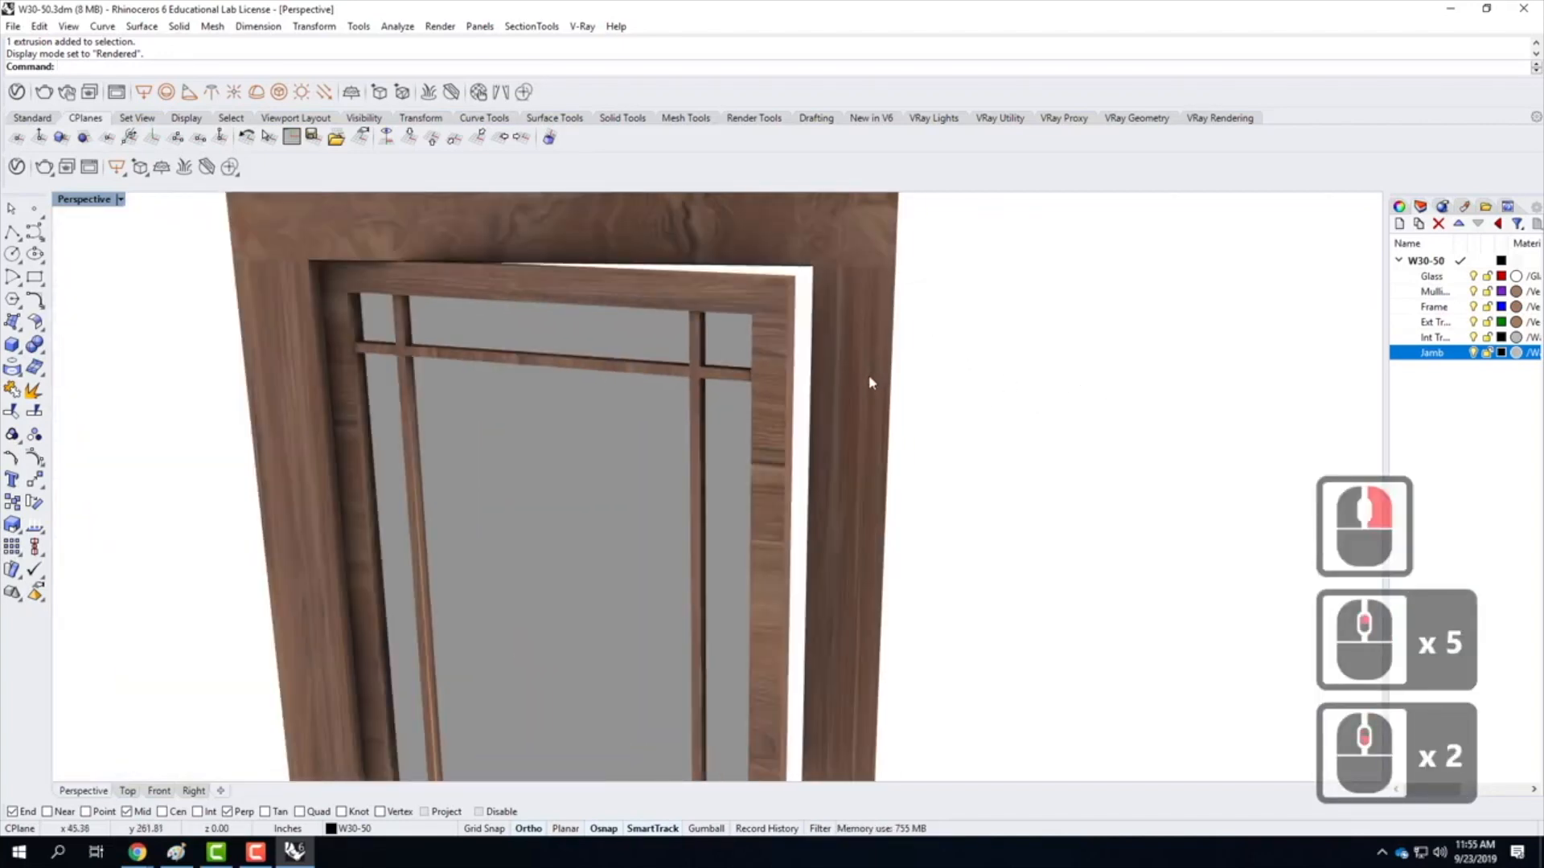
right_drag(884, 397, 767, 370)
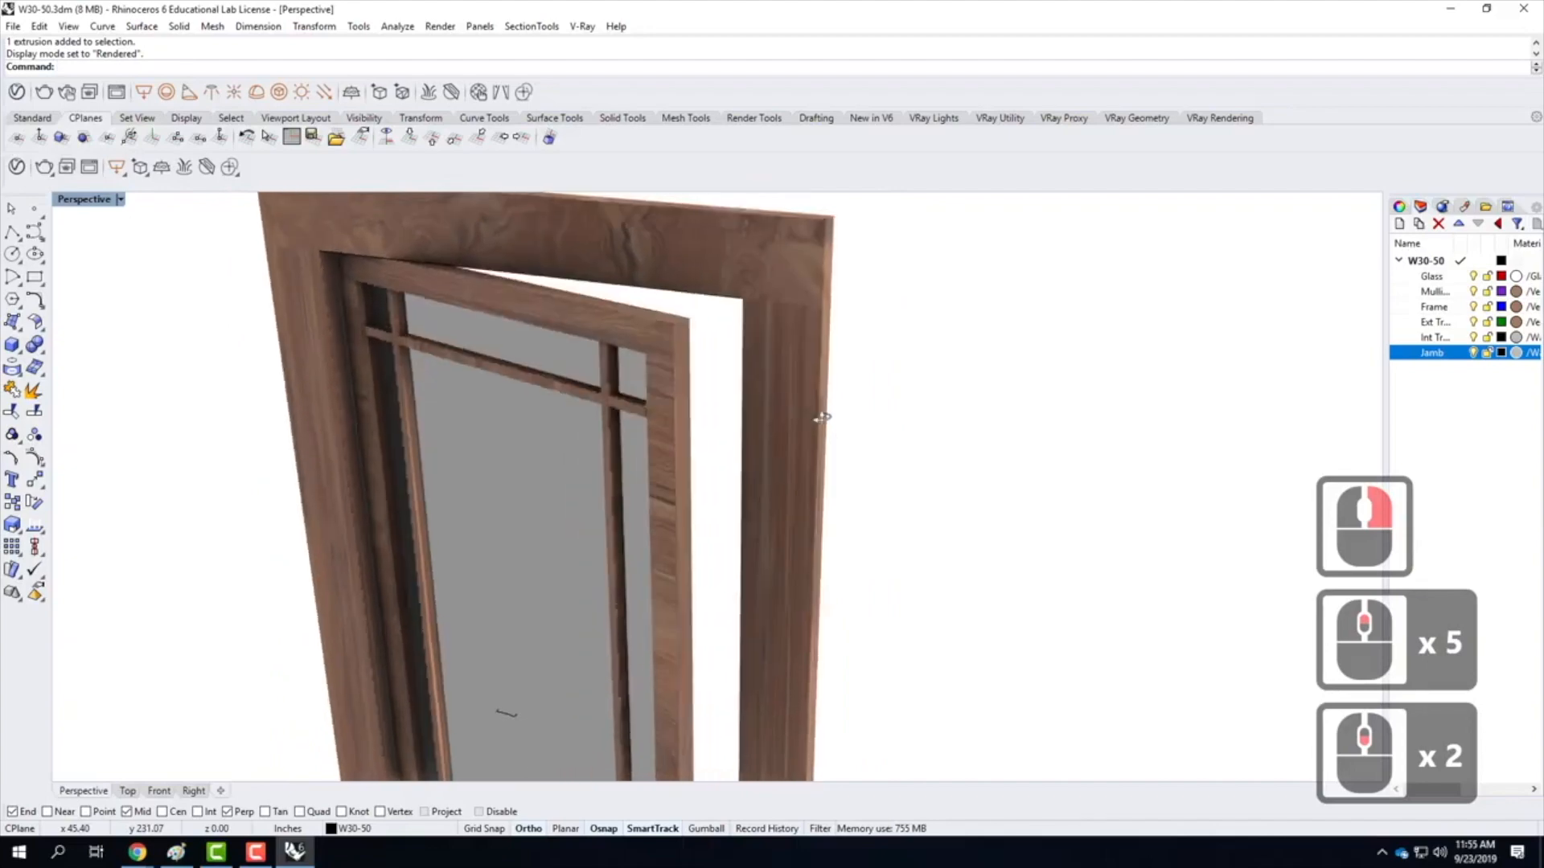
scroll(768, 366, up, 2)
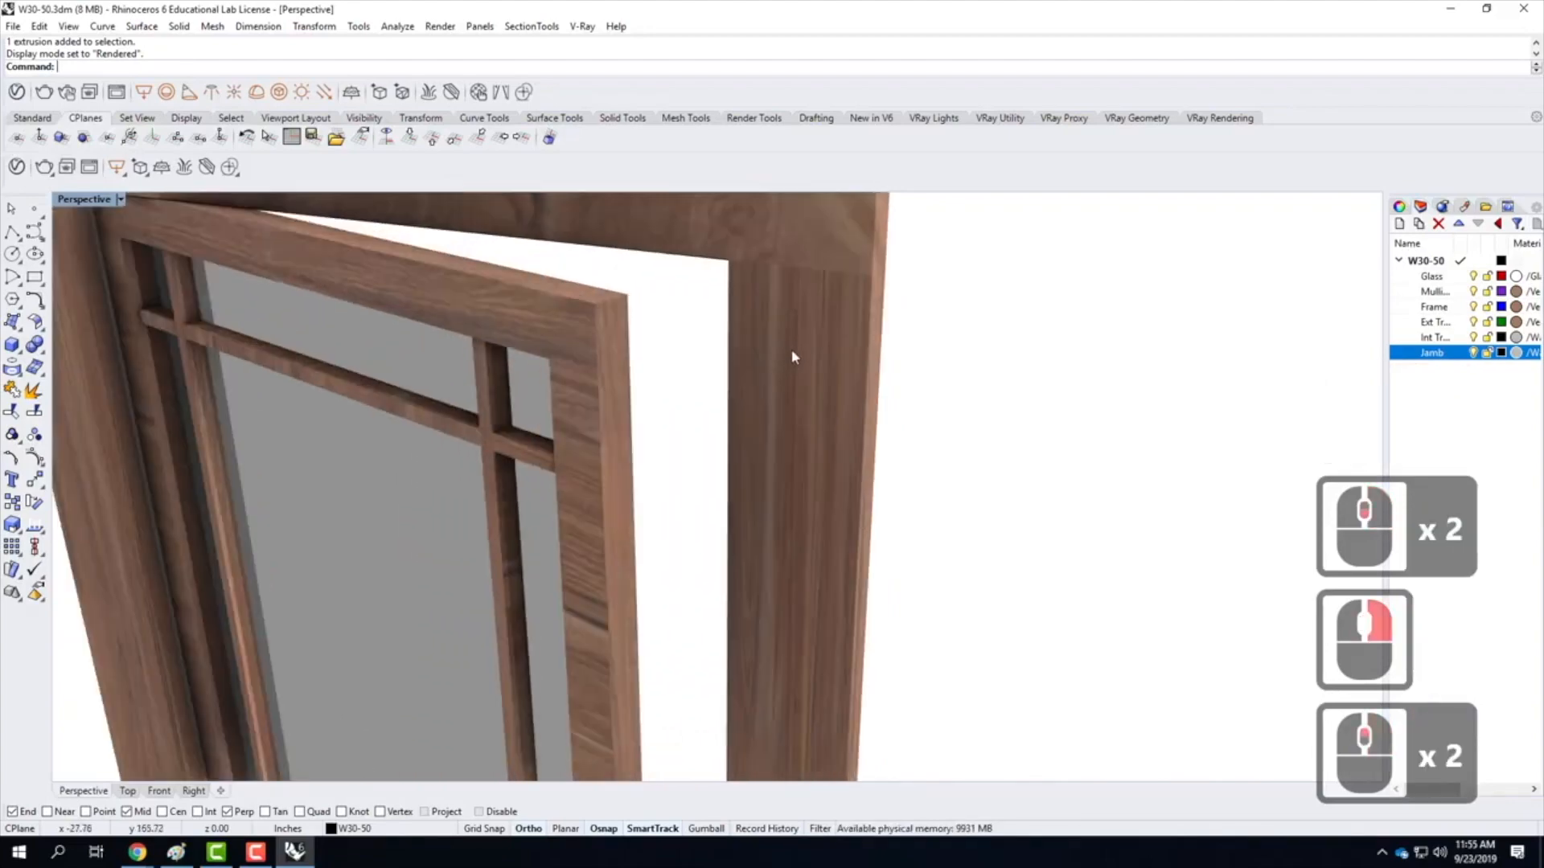
click(775, 346)
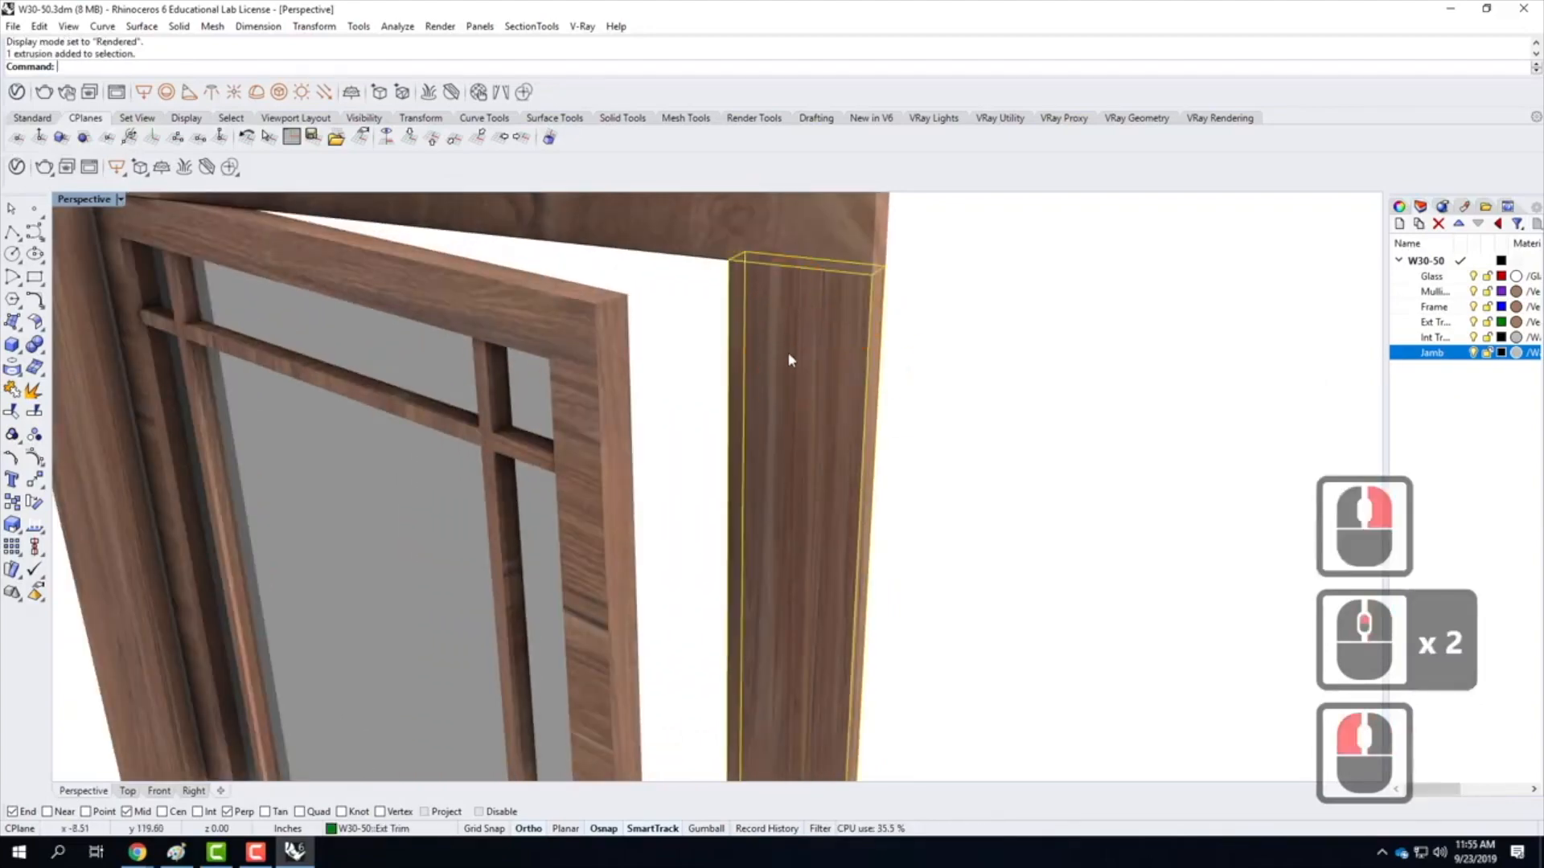
scroll(789, 337, down, 4)
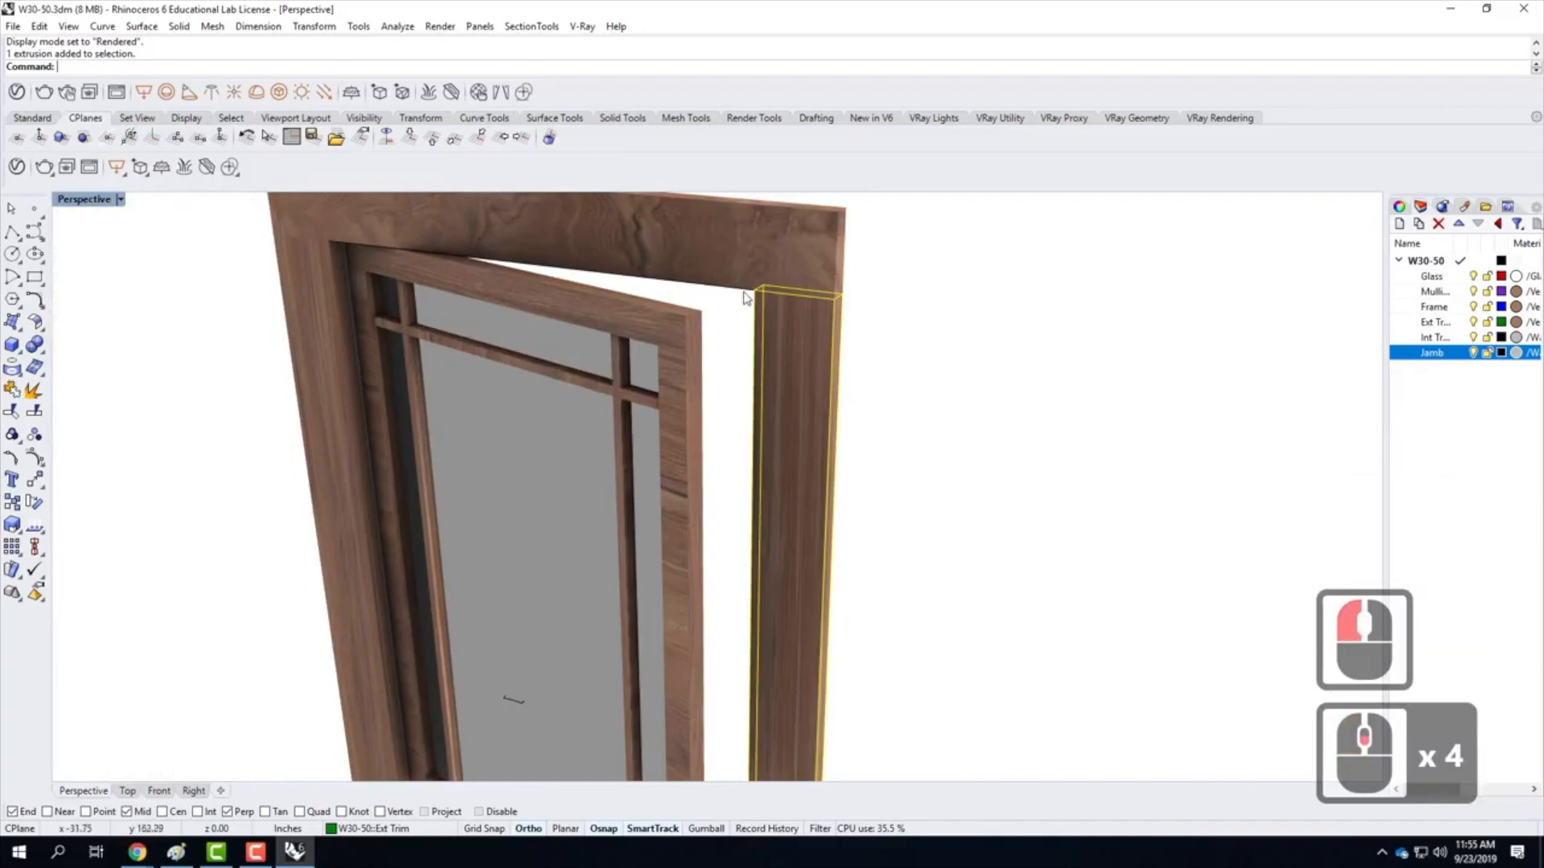
Apply a capped, world-aligned bounding-box texture mapping to the horizontal exterior trim above the window and make its XYZ size equal
click(740, 248)
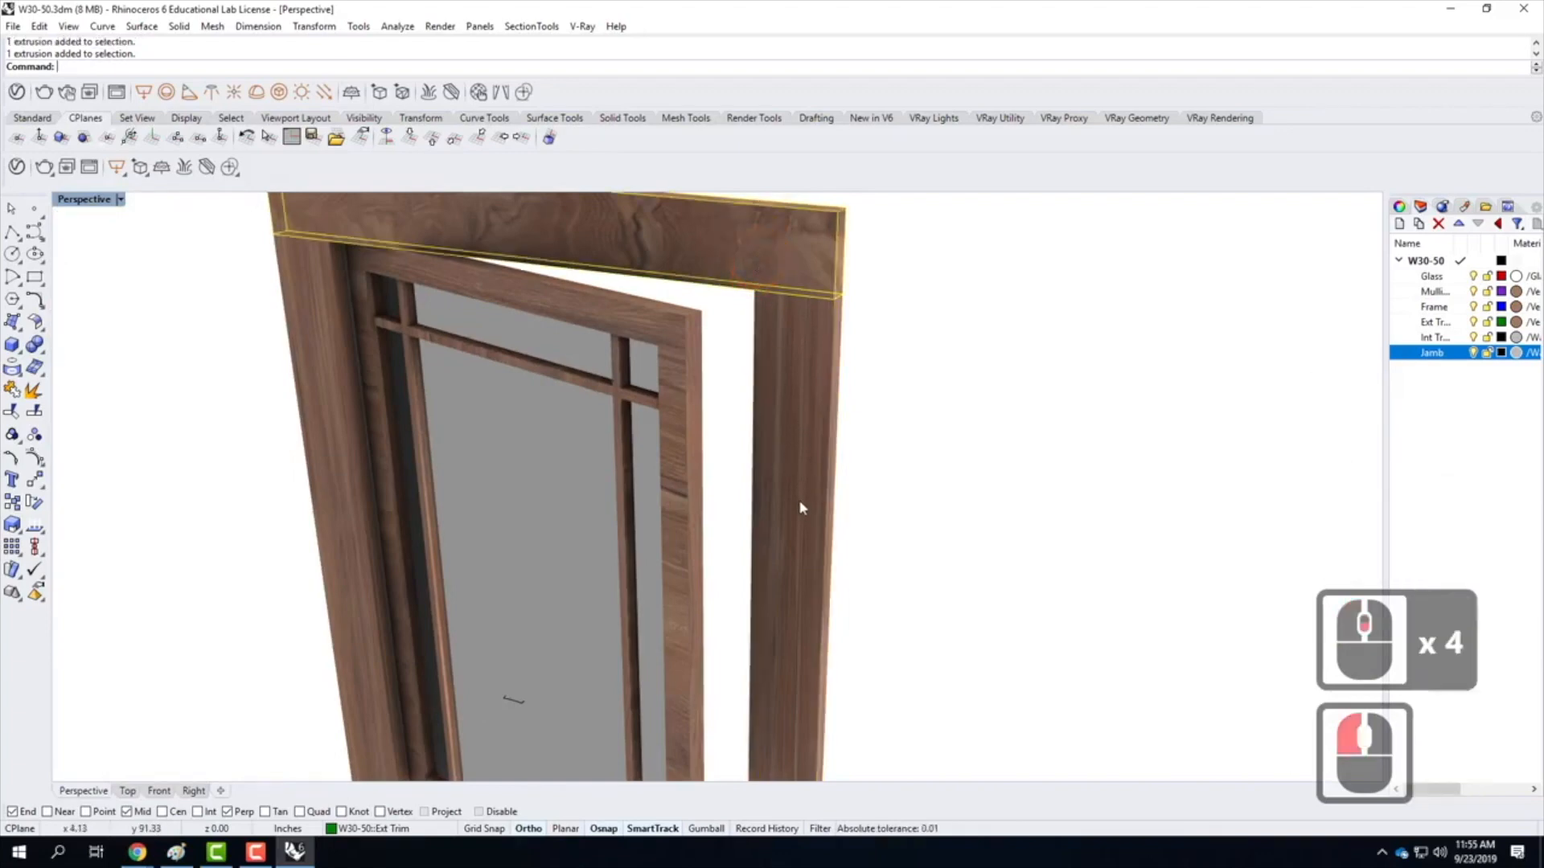
scroll(798, 499, down, 2)
scroll(619, 331, up, 4)
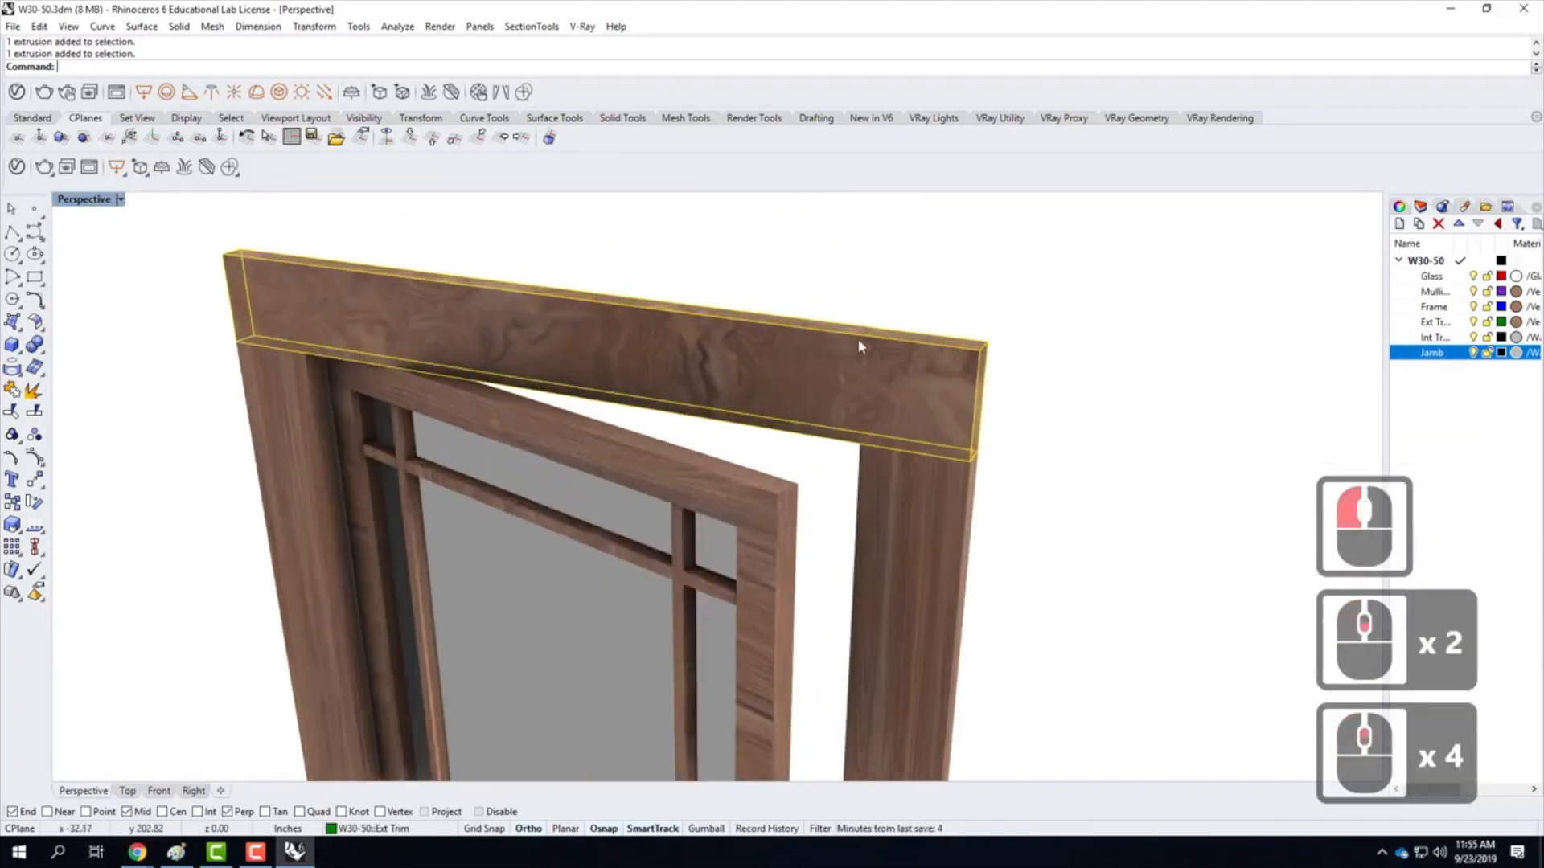
click(1419, 208)
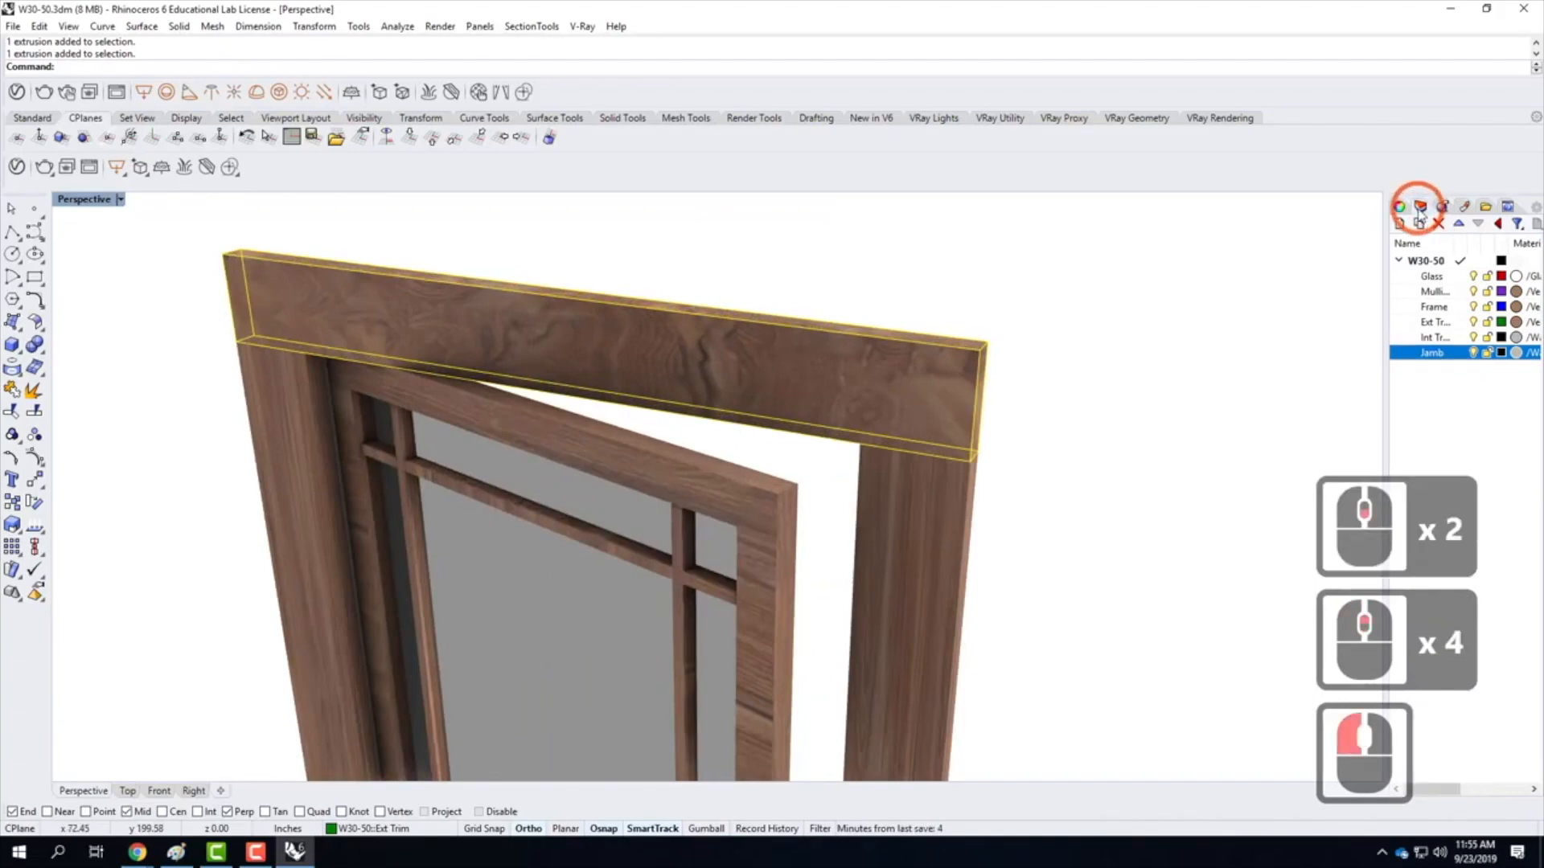
click(1400, 207)
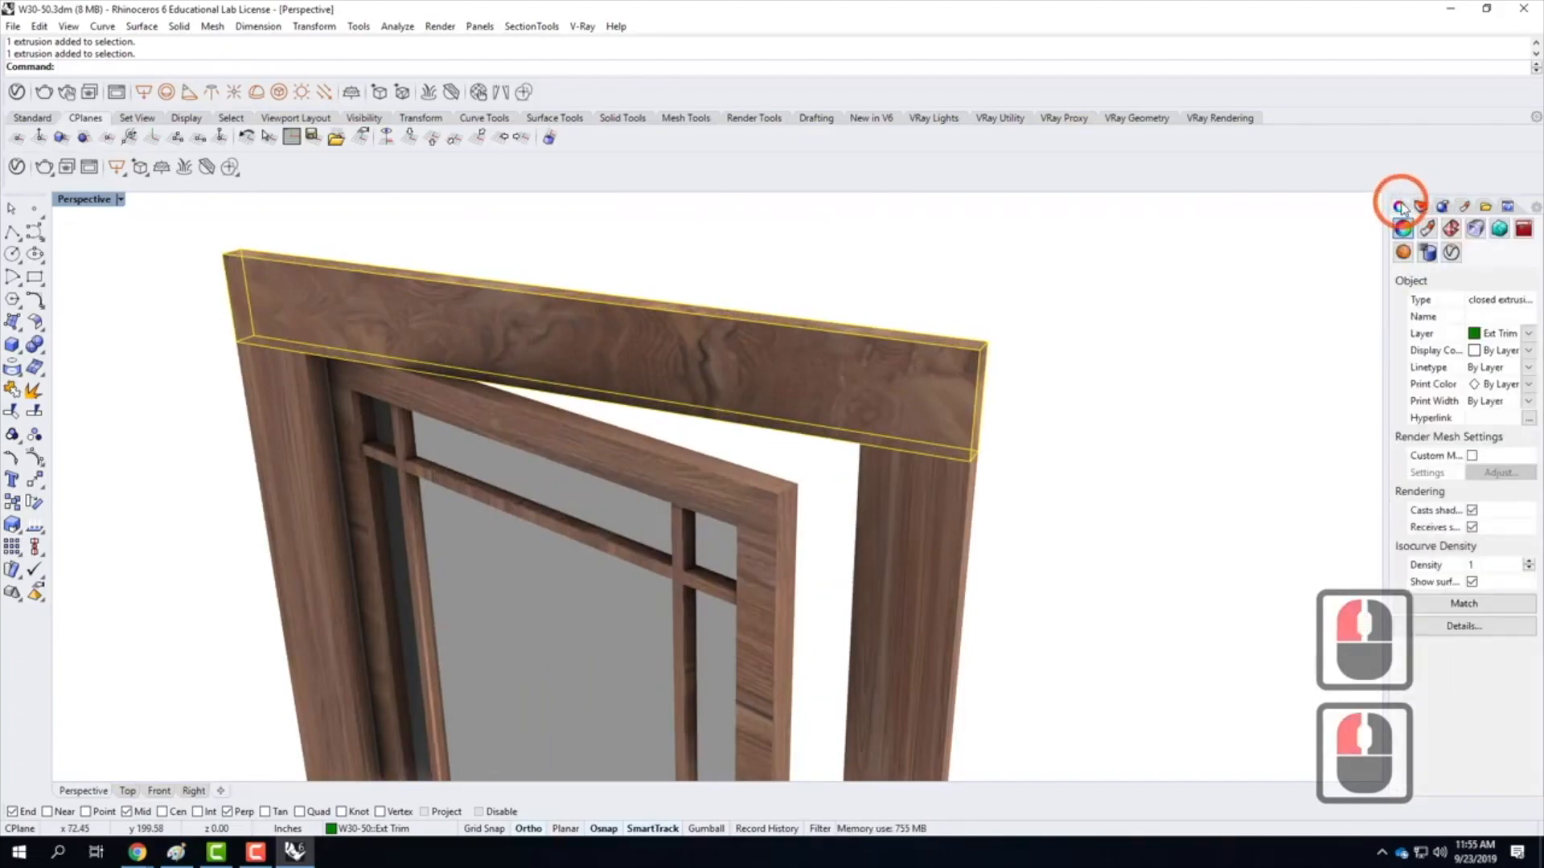
click(1451, 230)
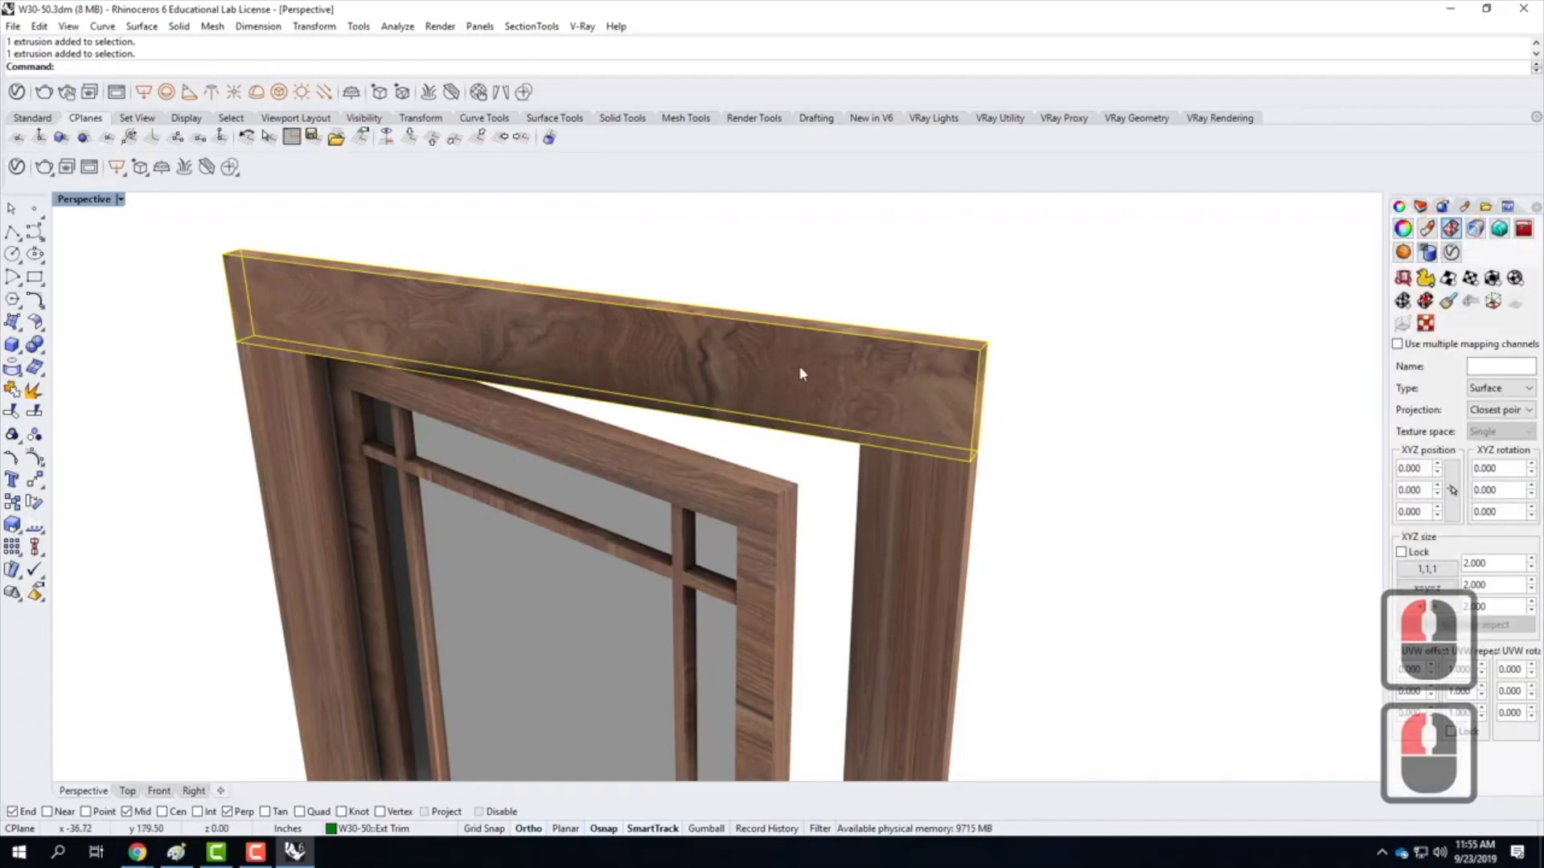
click(1492, 278)
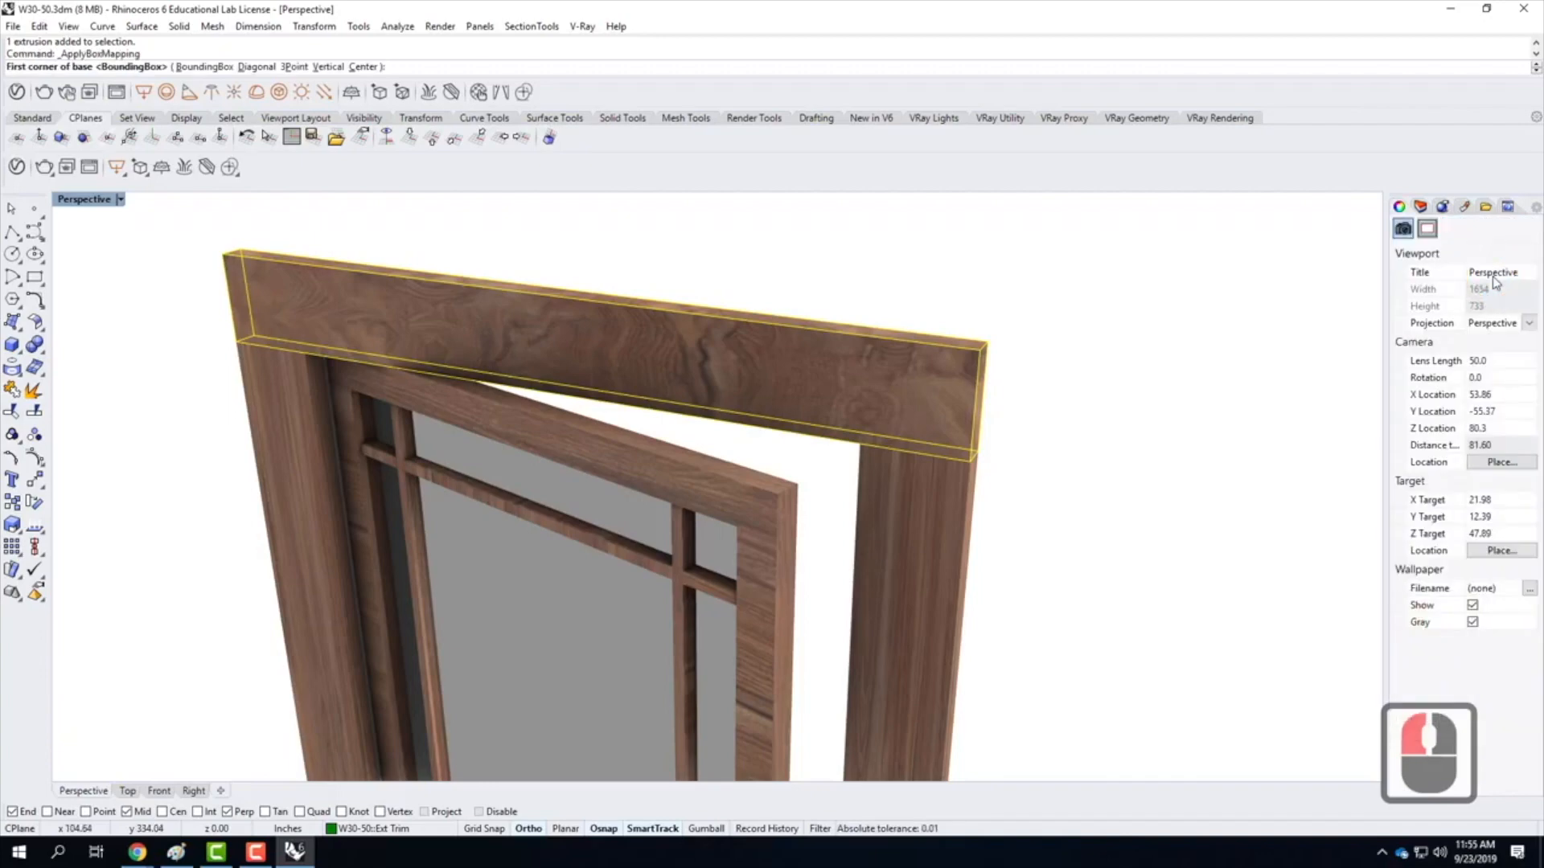
click(210, 67)
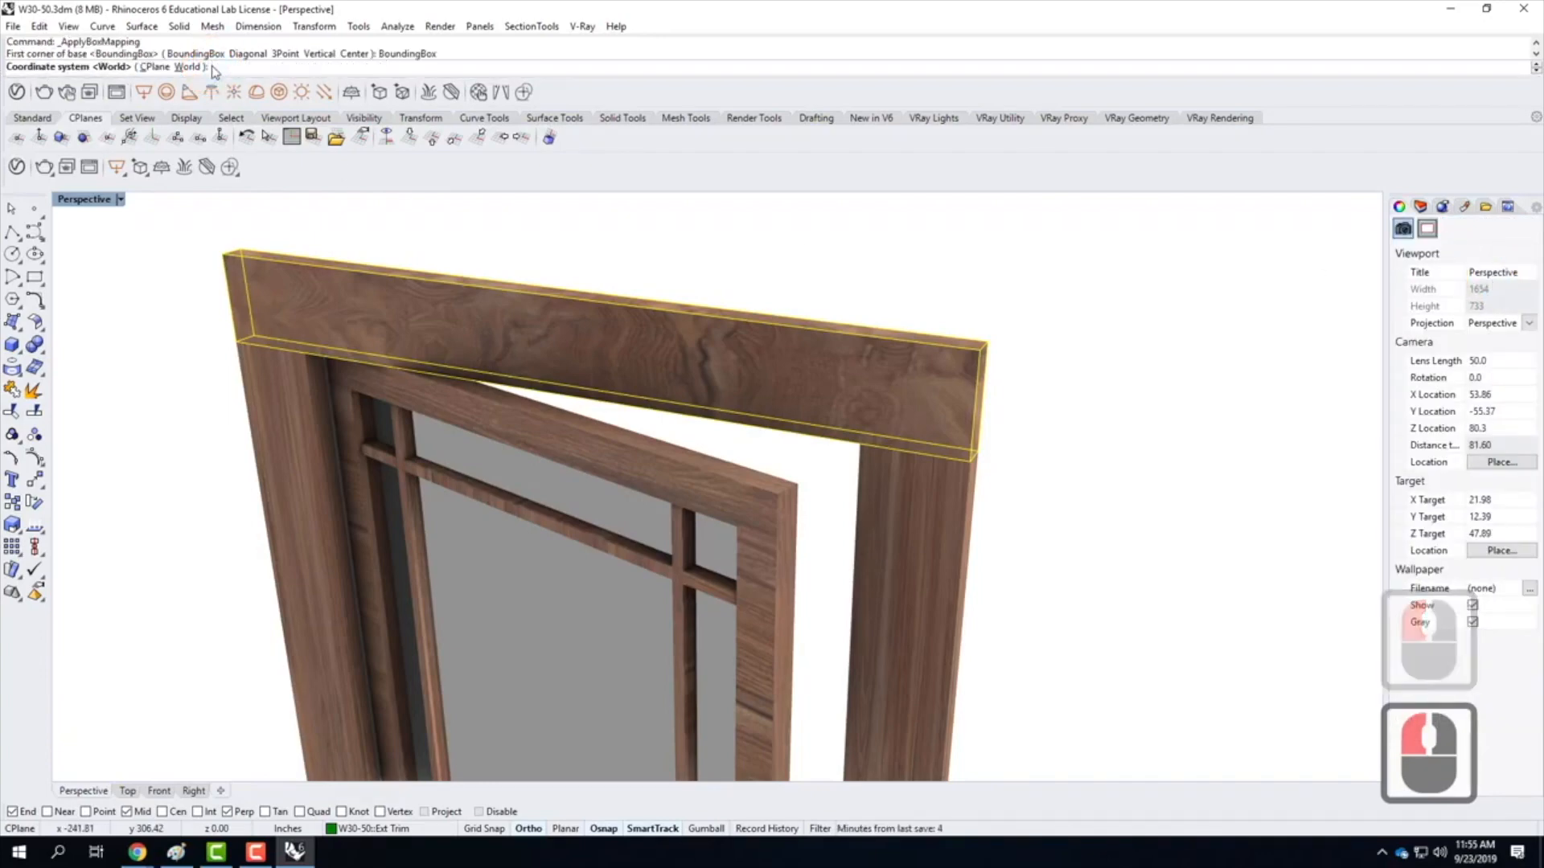
click(182, 69)
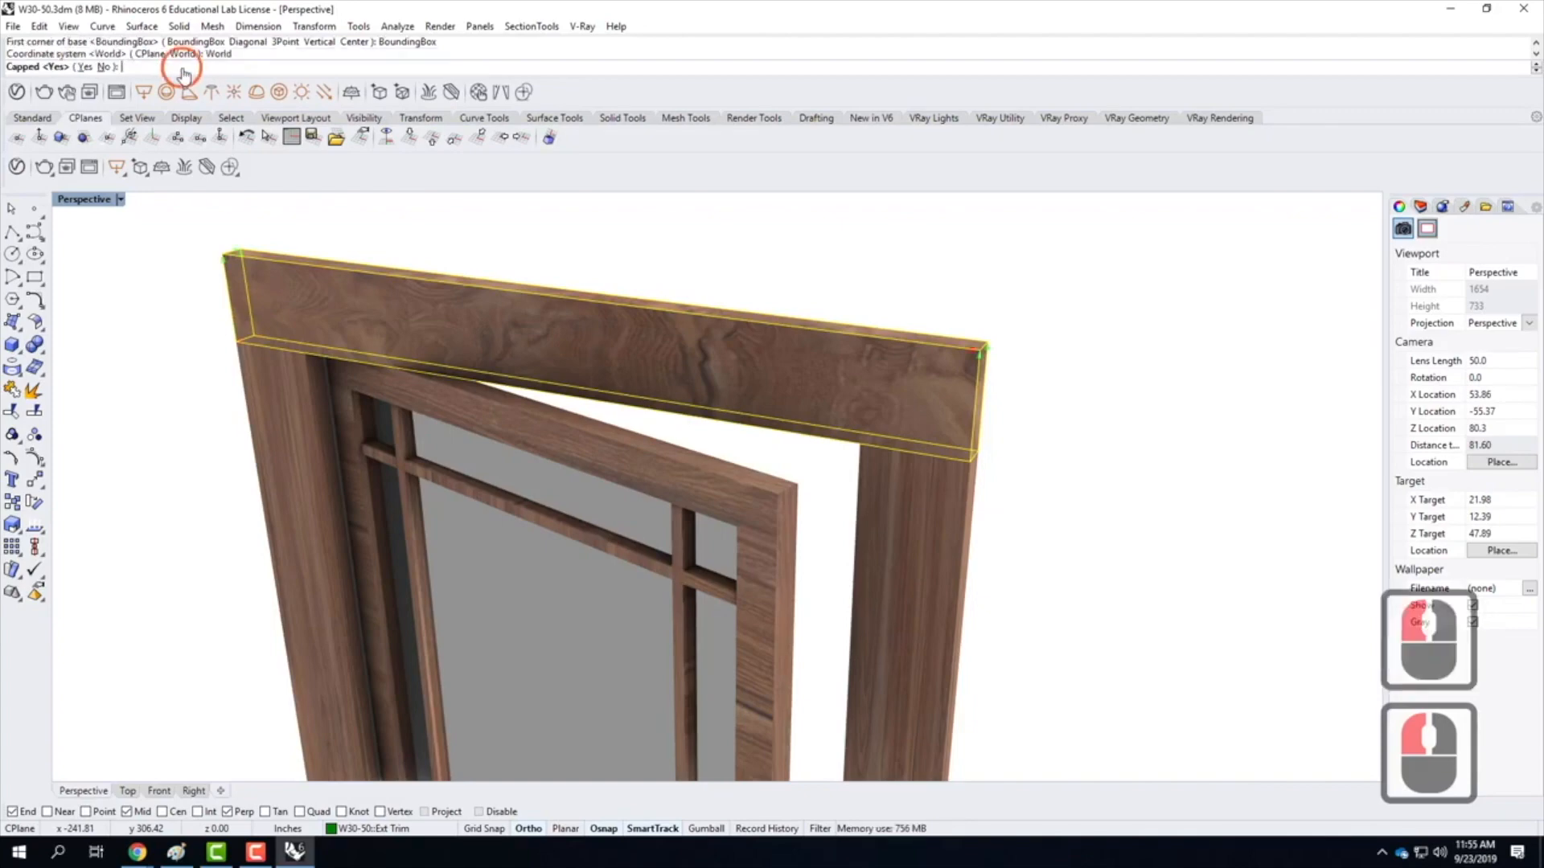
click(84, 68)
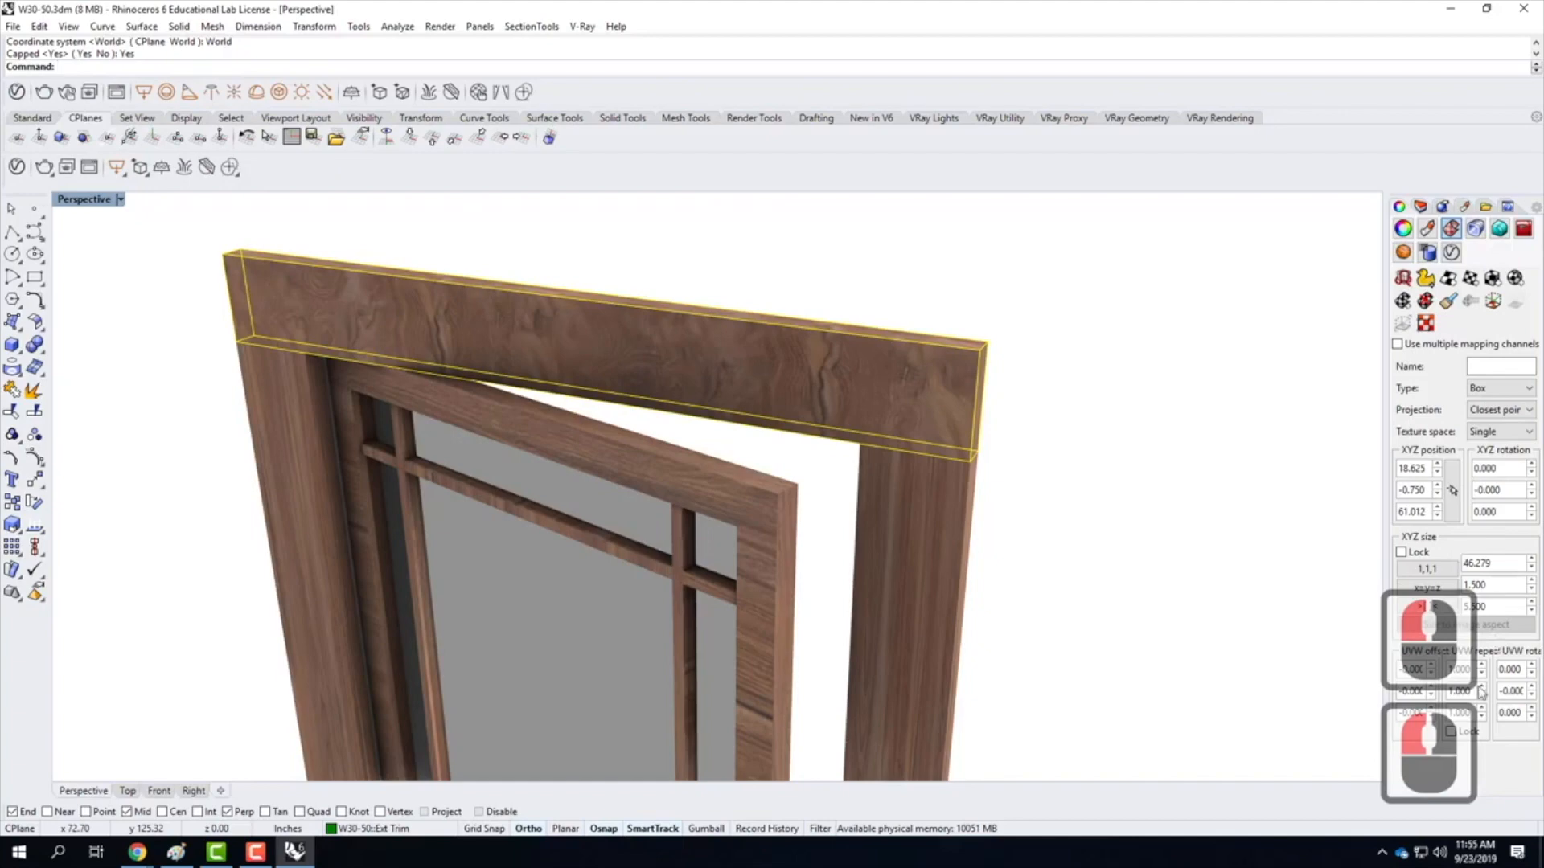
click(1428, 588)
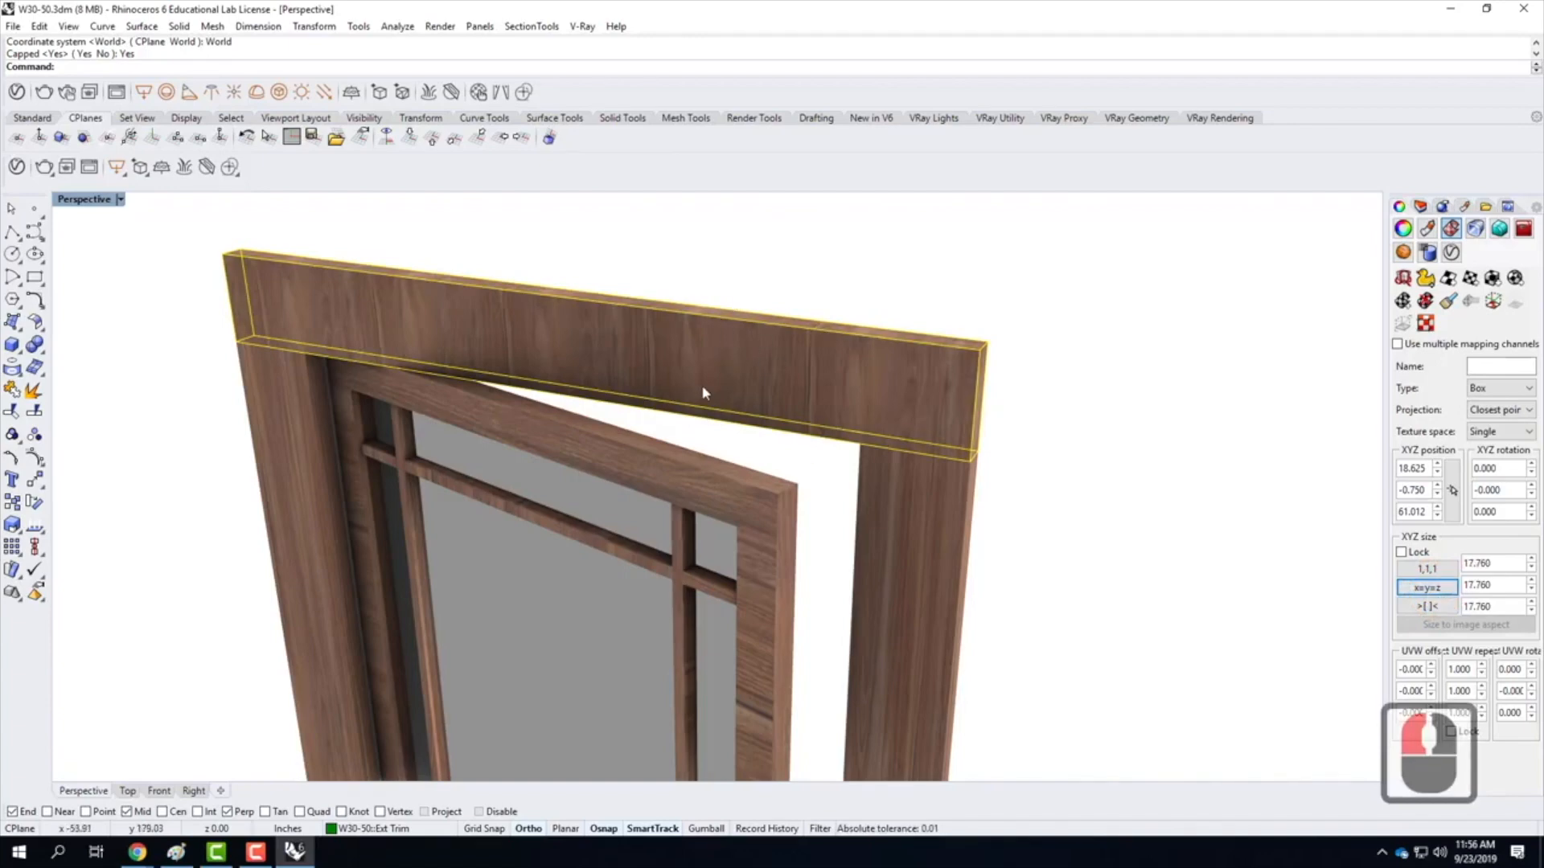
scroll(747, 432, up, 2)
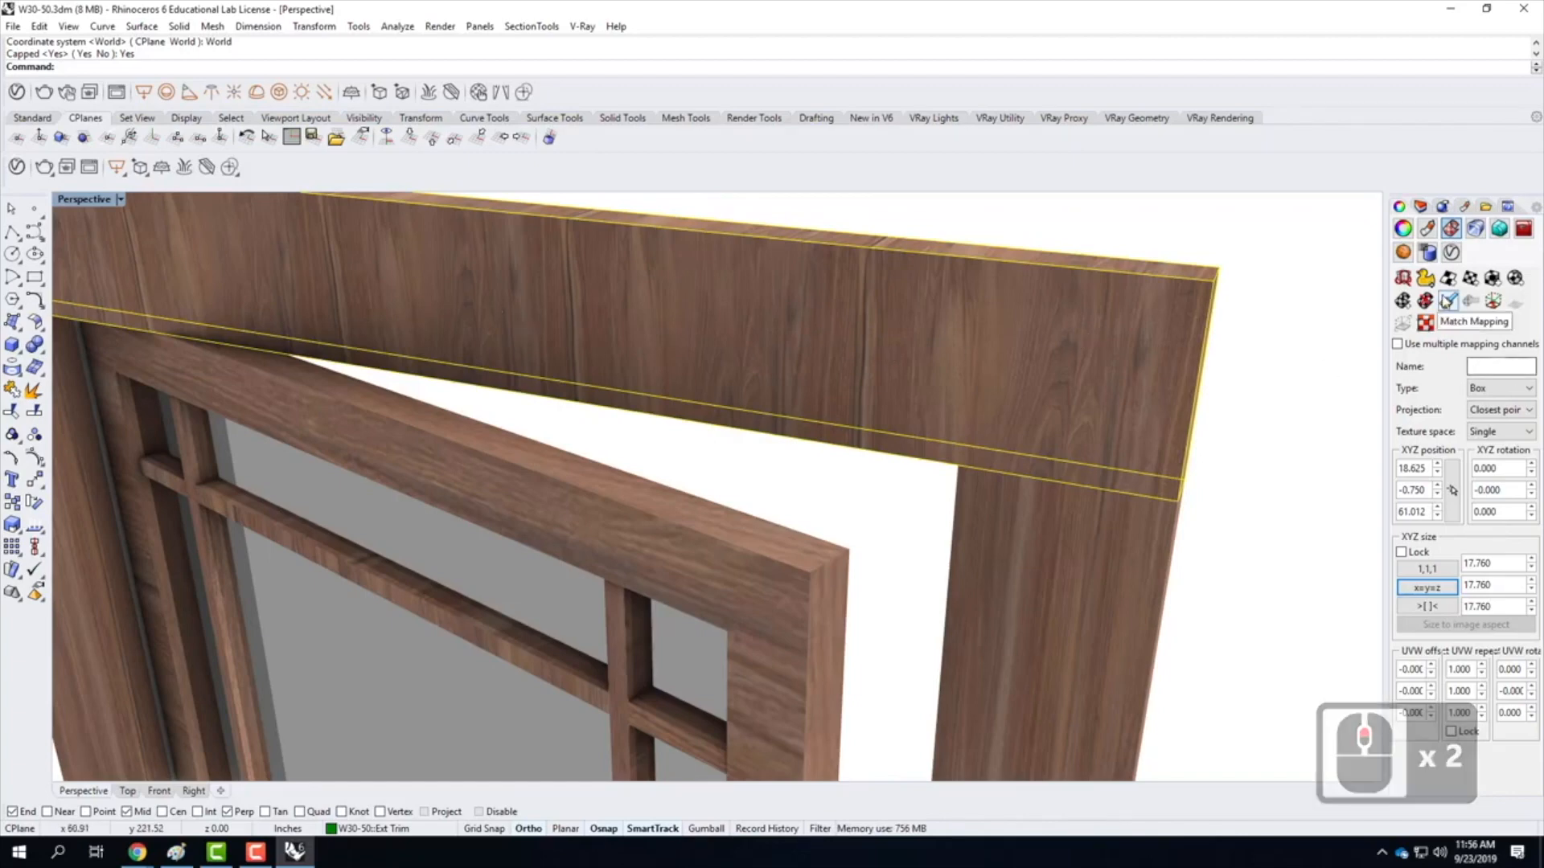
Show the head trim's mapping widget, enable the Gumball, and rotate the box mapping to -90 degrees about Y so the grain runs lengthwise
click(1493, 306)
scroll(1150, 394, down, 2)
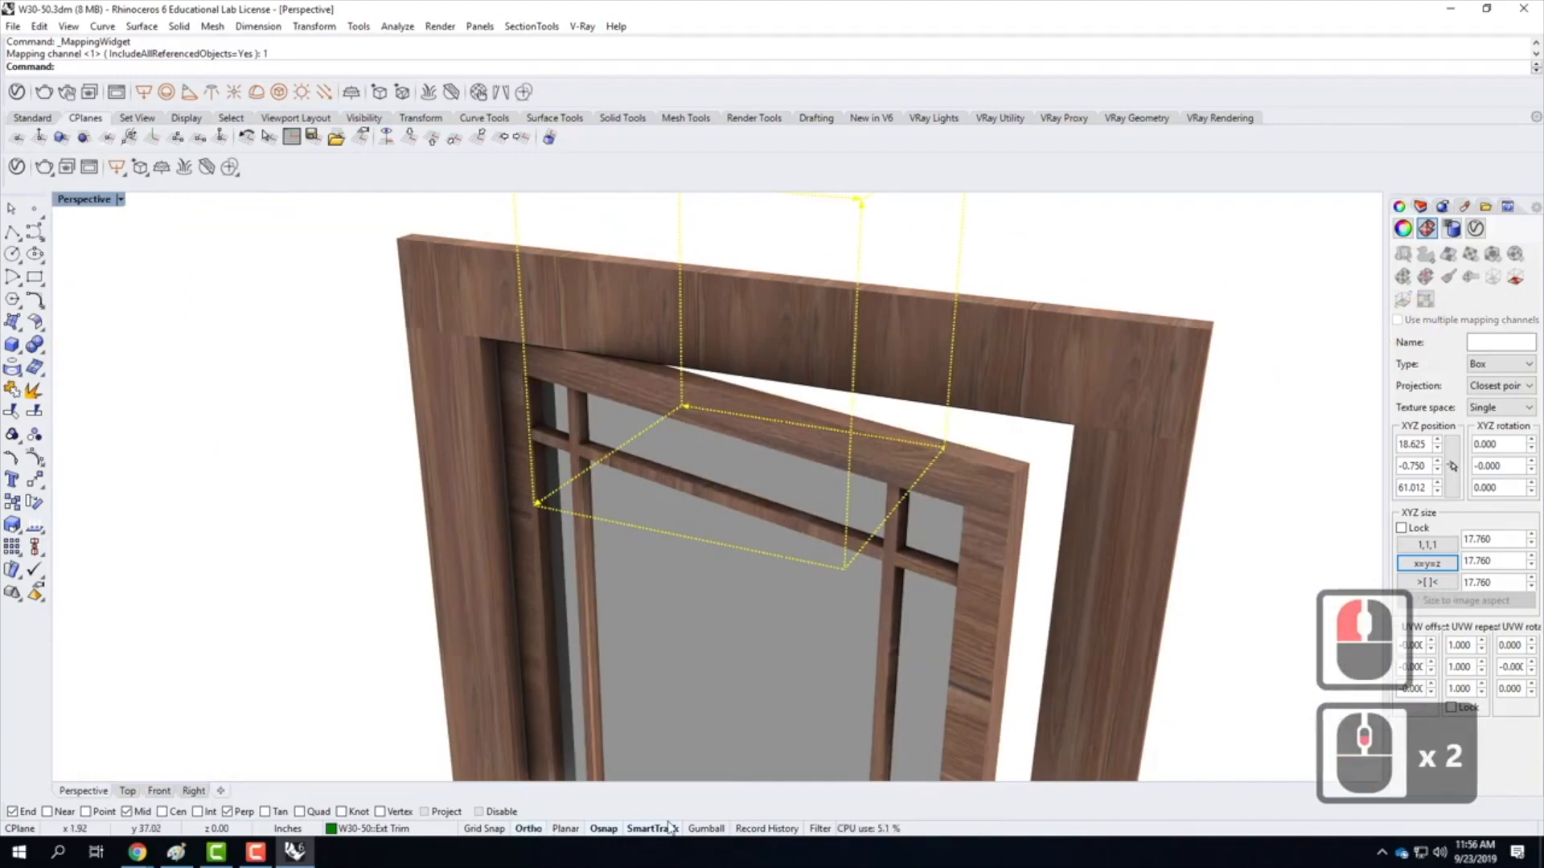
click(705, 828)
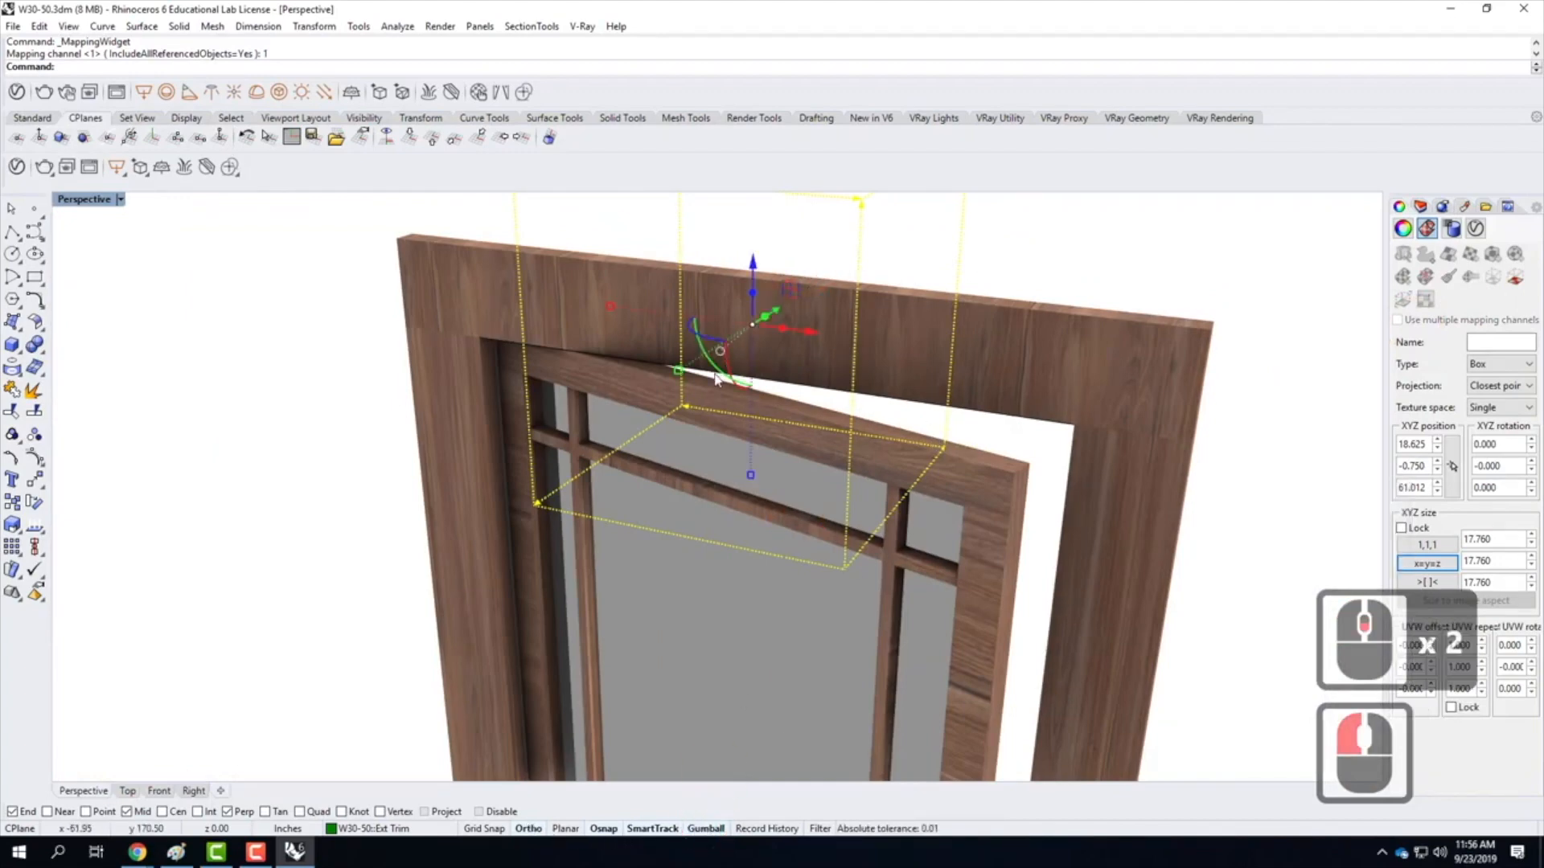
drag(721, 377, 662, 290)
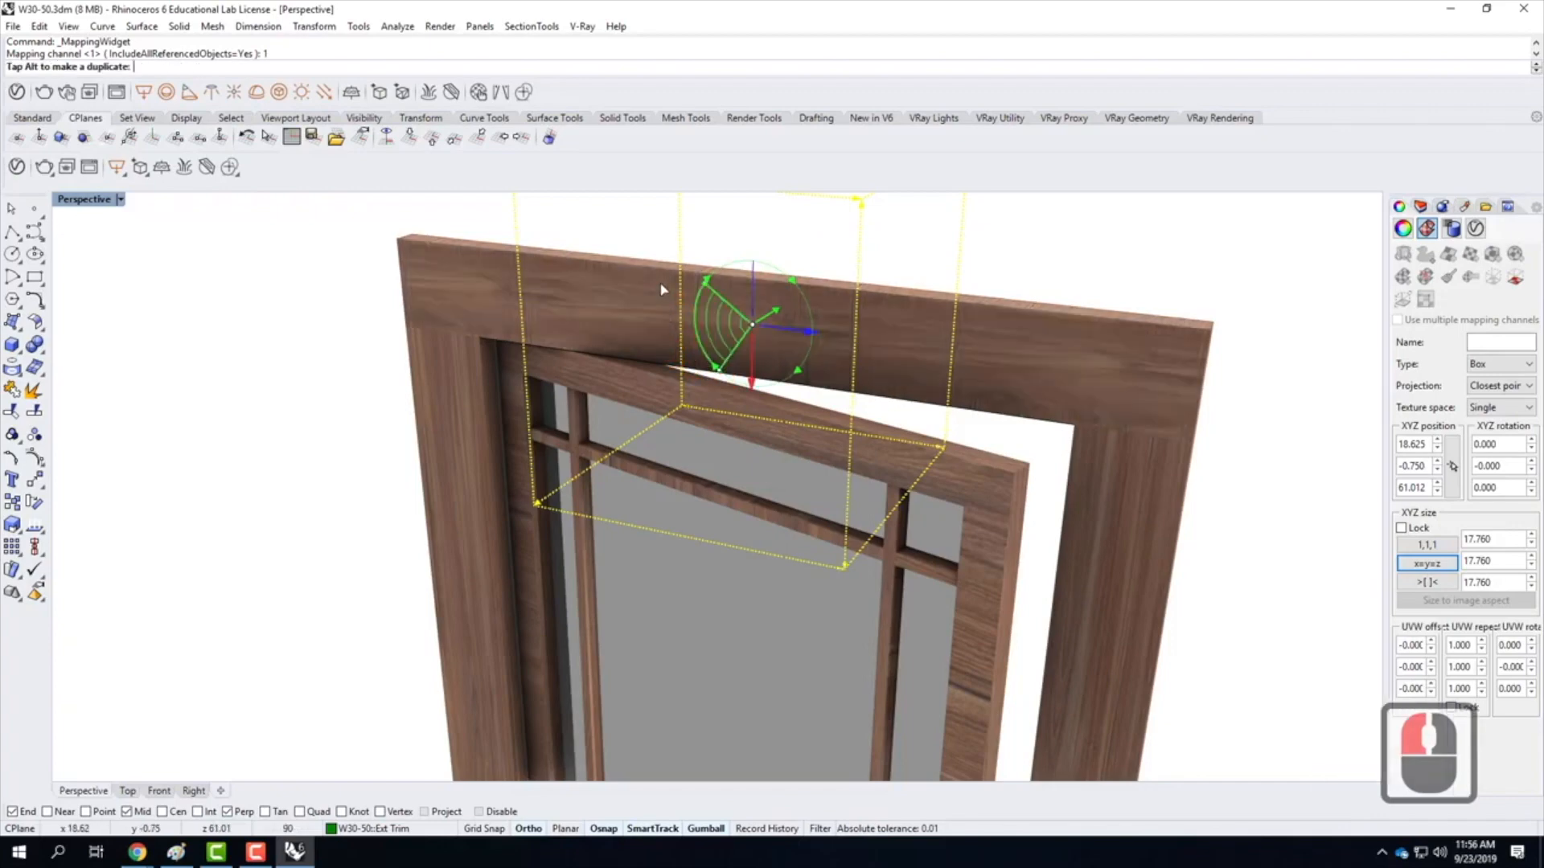
drag(740, 322, 740, 321)
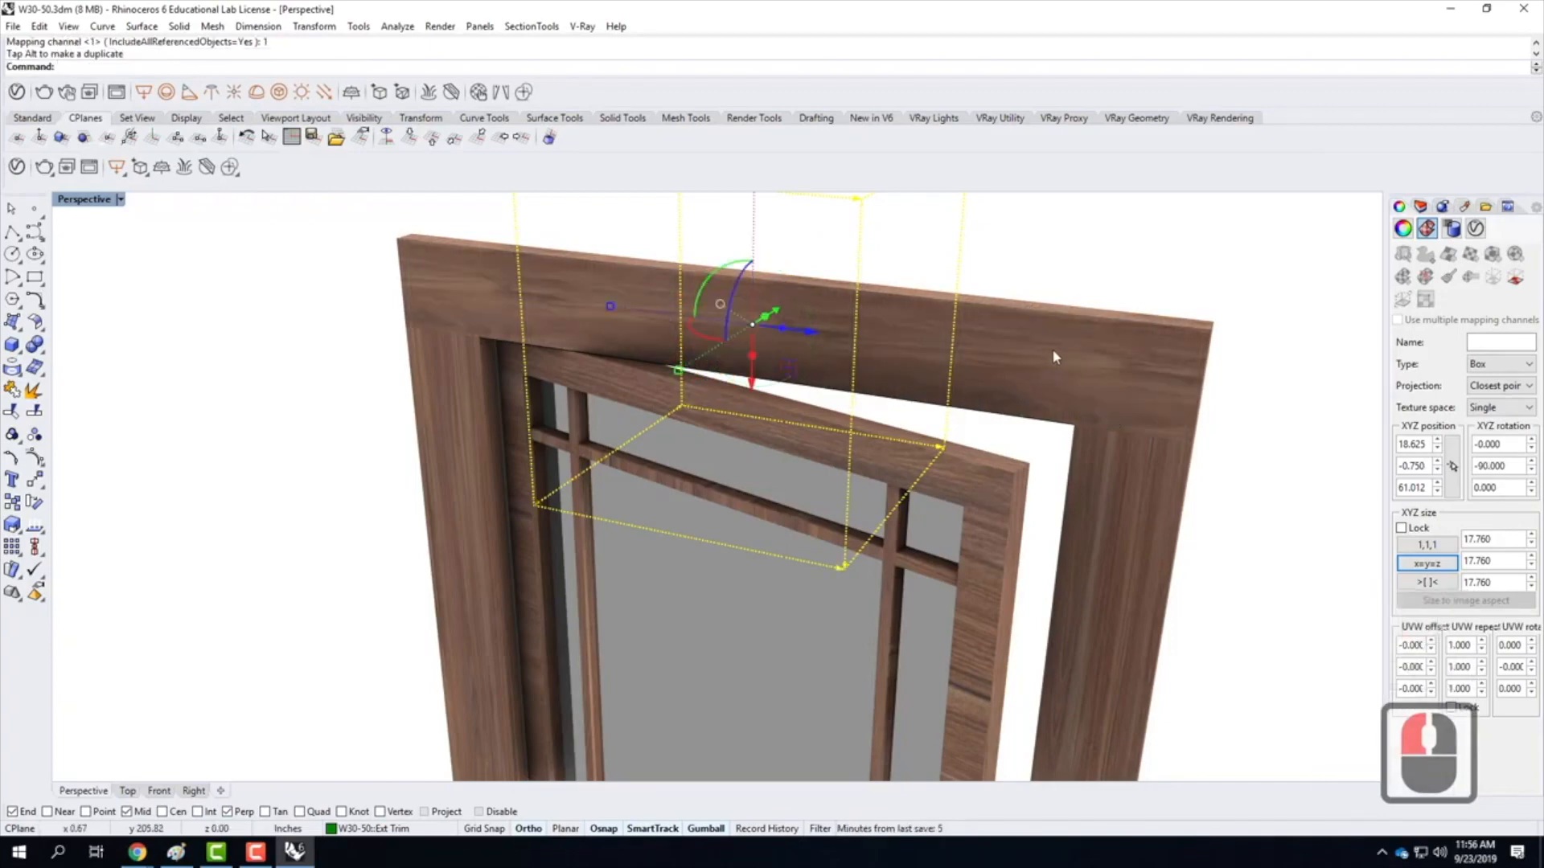
scroll(1090, 361, up, 2)
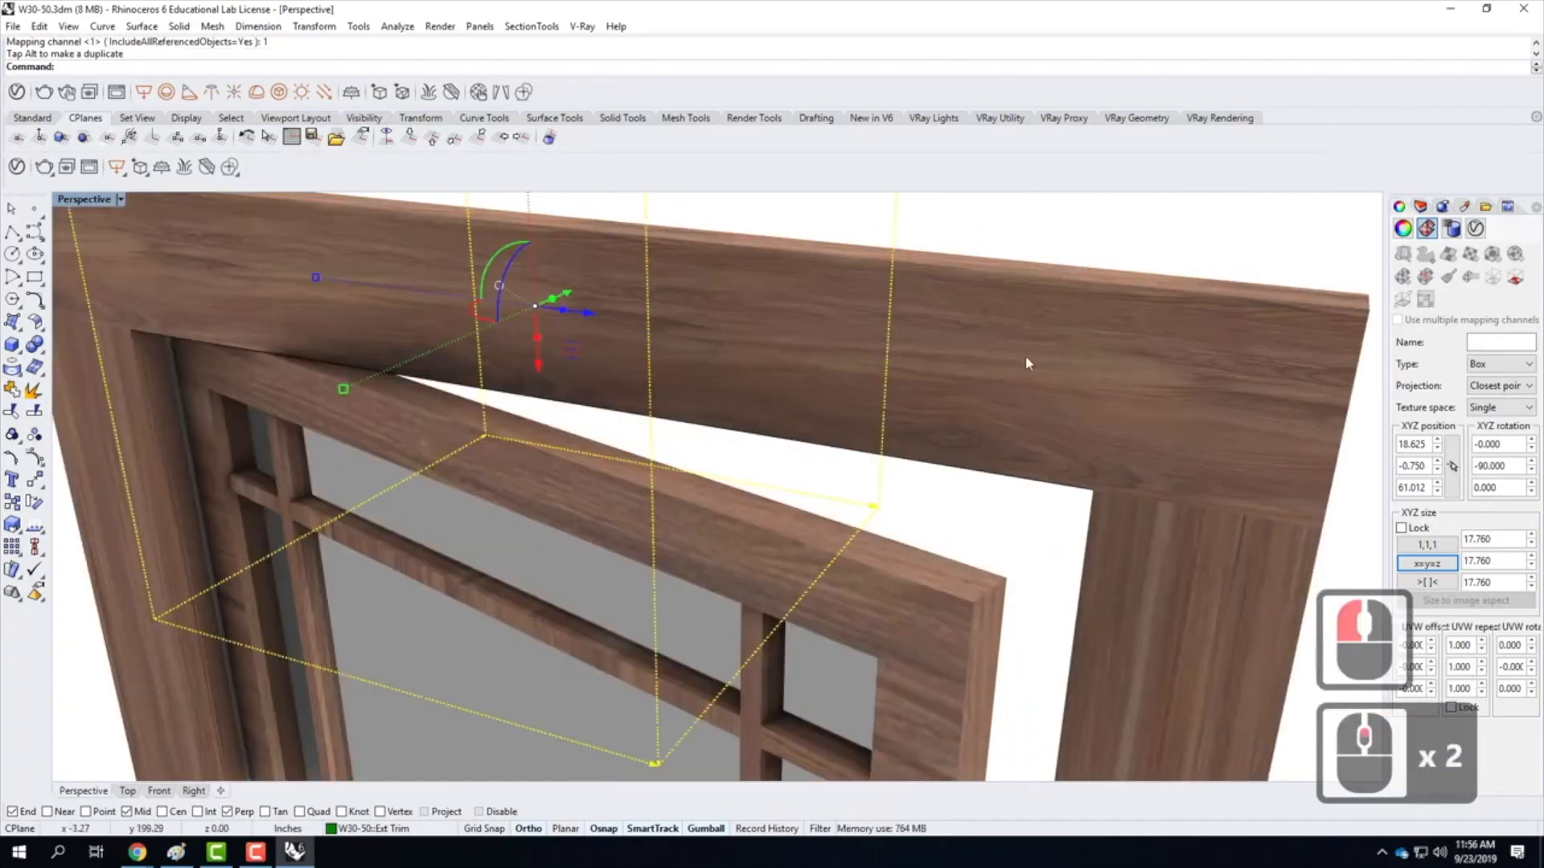
scroll(1025, 363, down, 1)
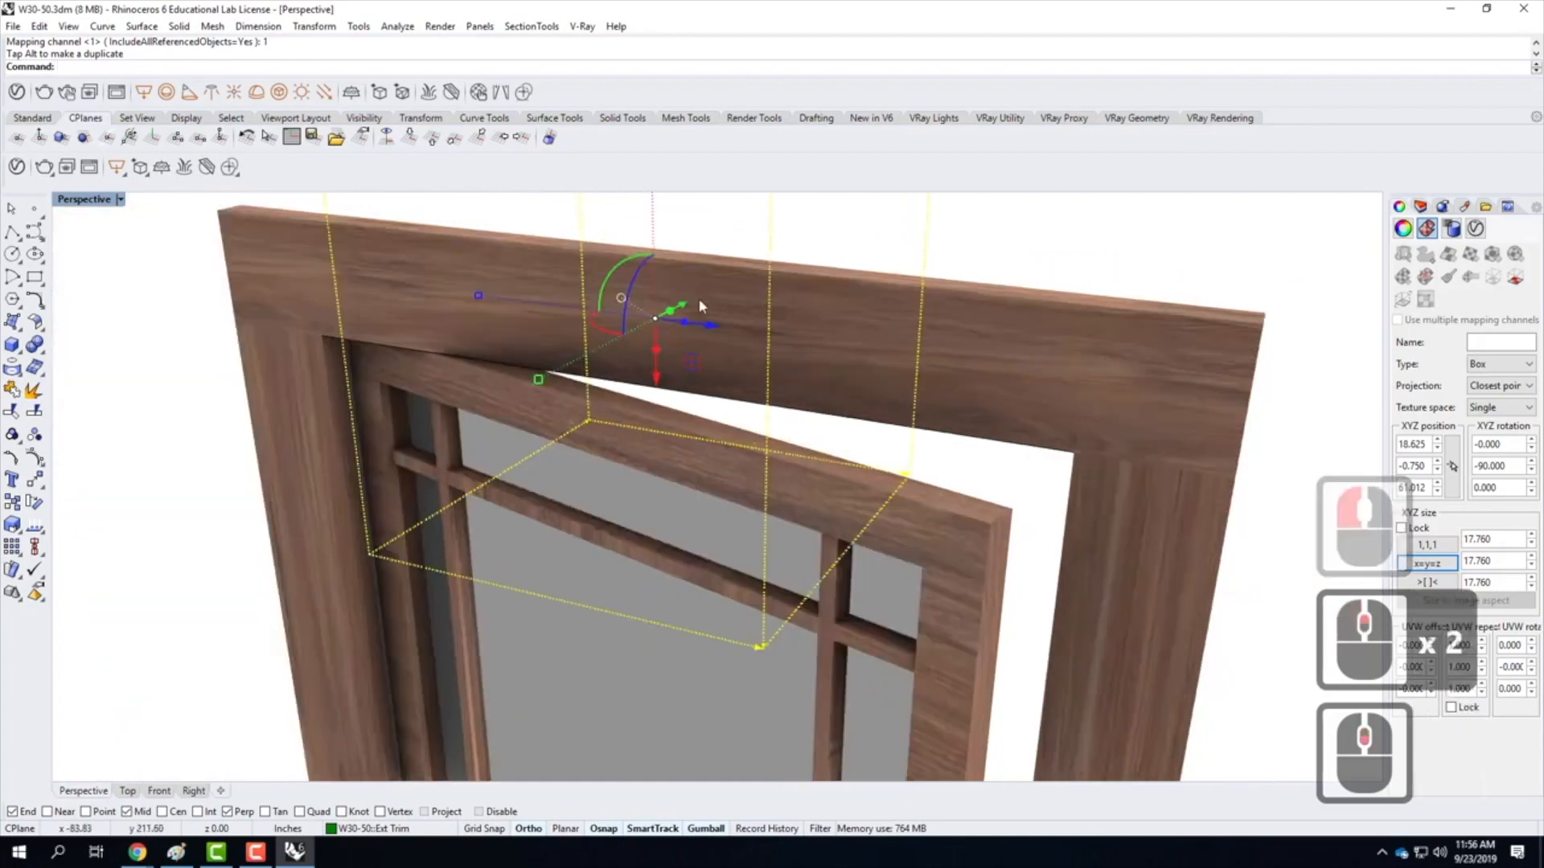
Lock the UVW repeat values of the head trim's box mapping together and set them to 1.5
click(1452, 709)
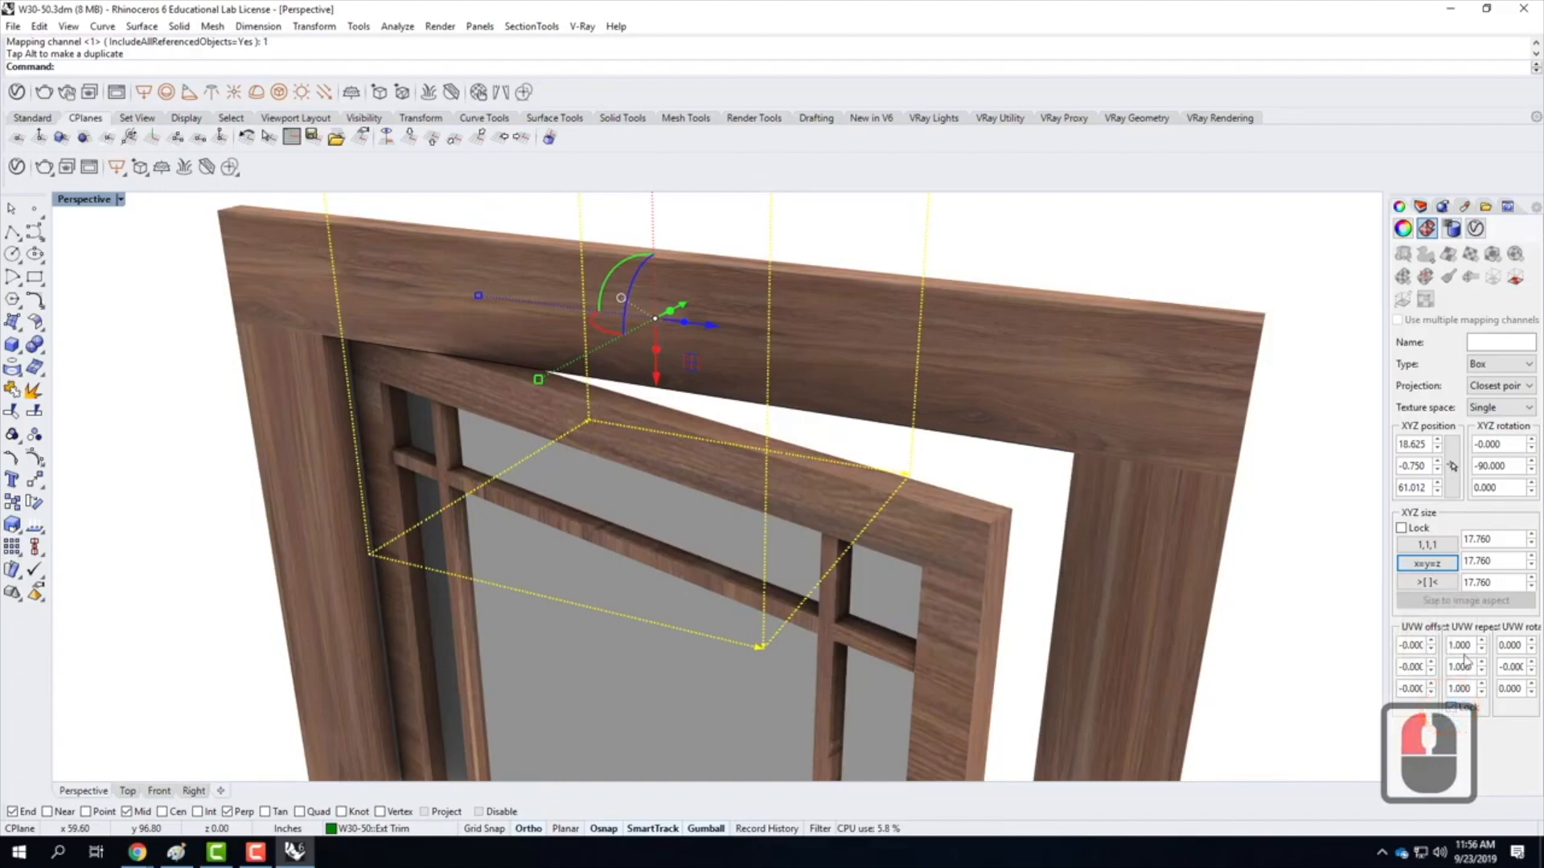
click(1464, 645)
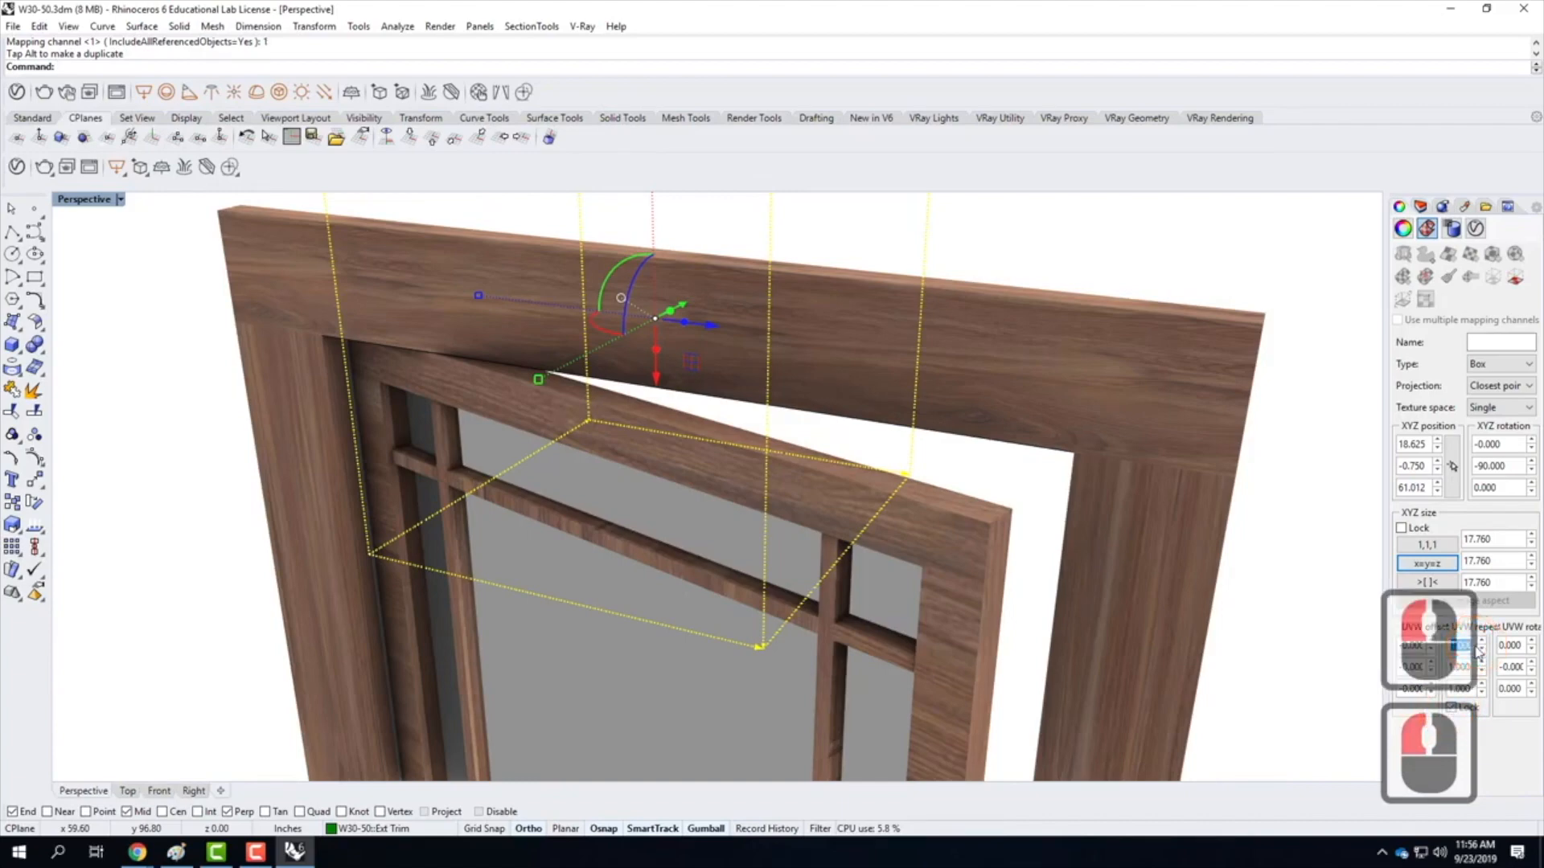
text(1.5)
key(Tab)
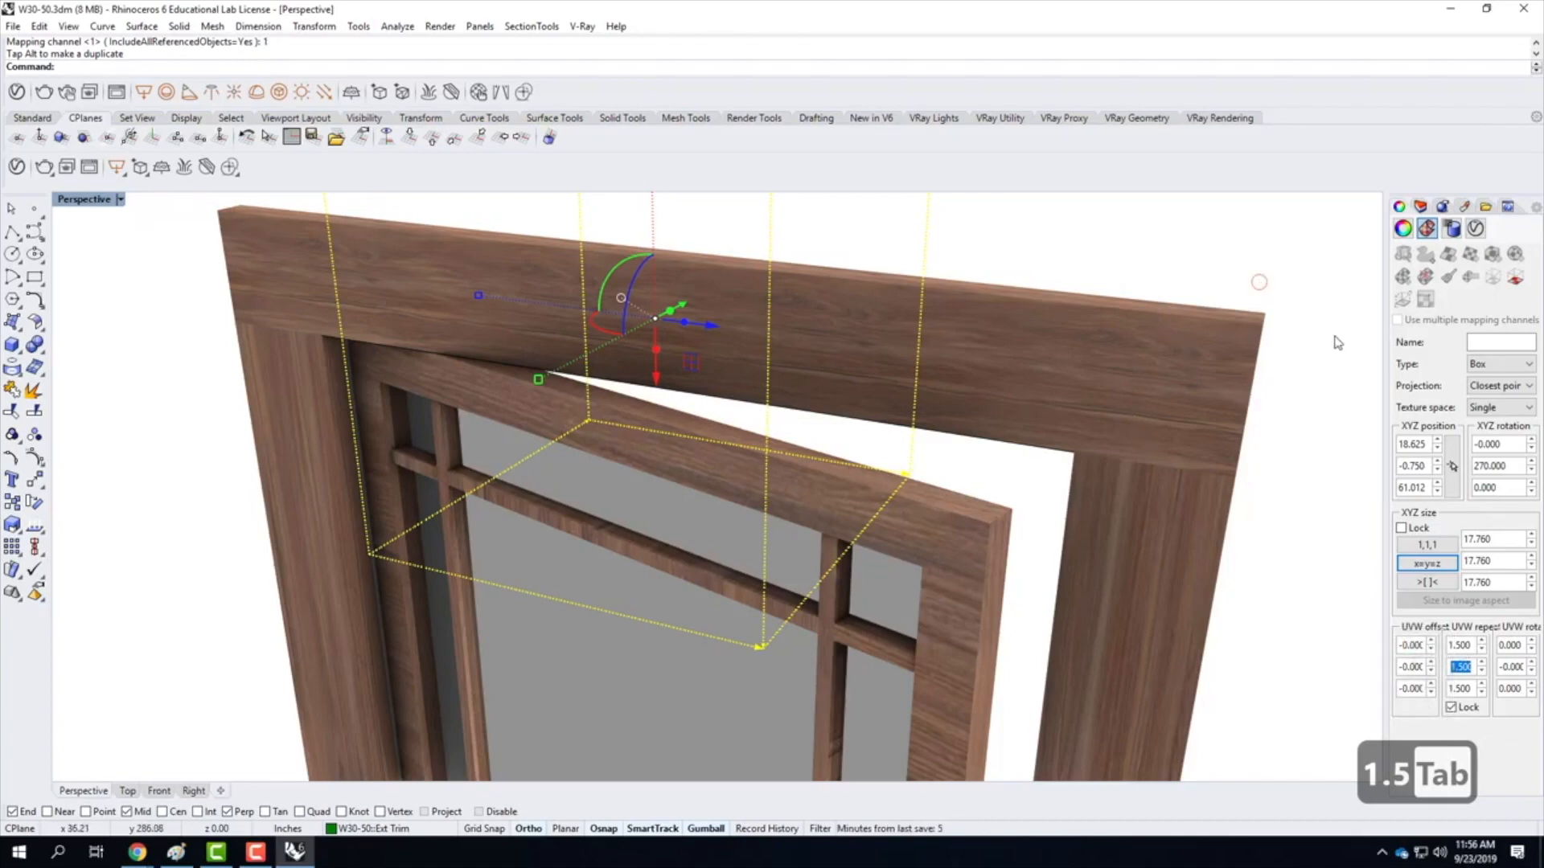
click(1295, 362)
Examine the wood grain on the head trim's front, end and corner joints from several angles
right_drag(1282, 384, 576, 701)
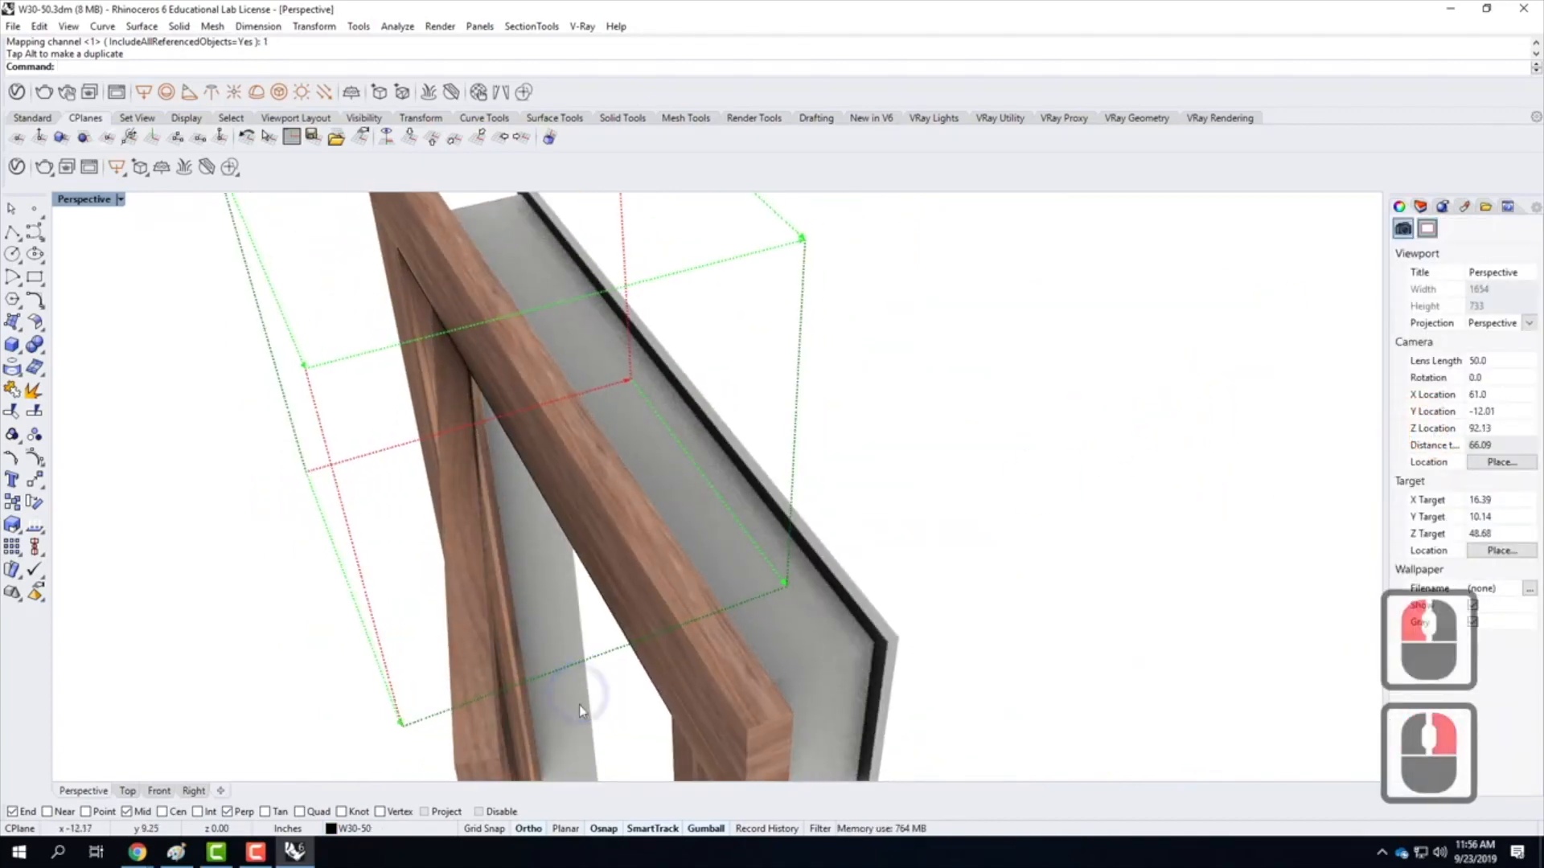
scroll(699, 709, up, 2)
scroll(900, 683, down, 2)
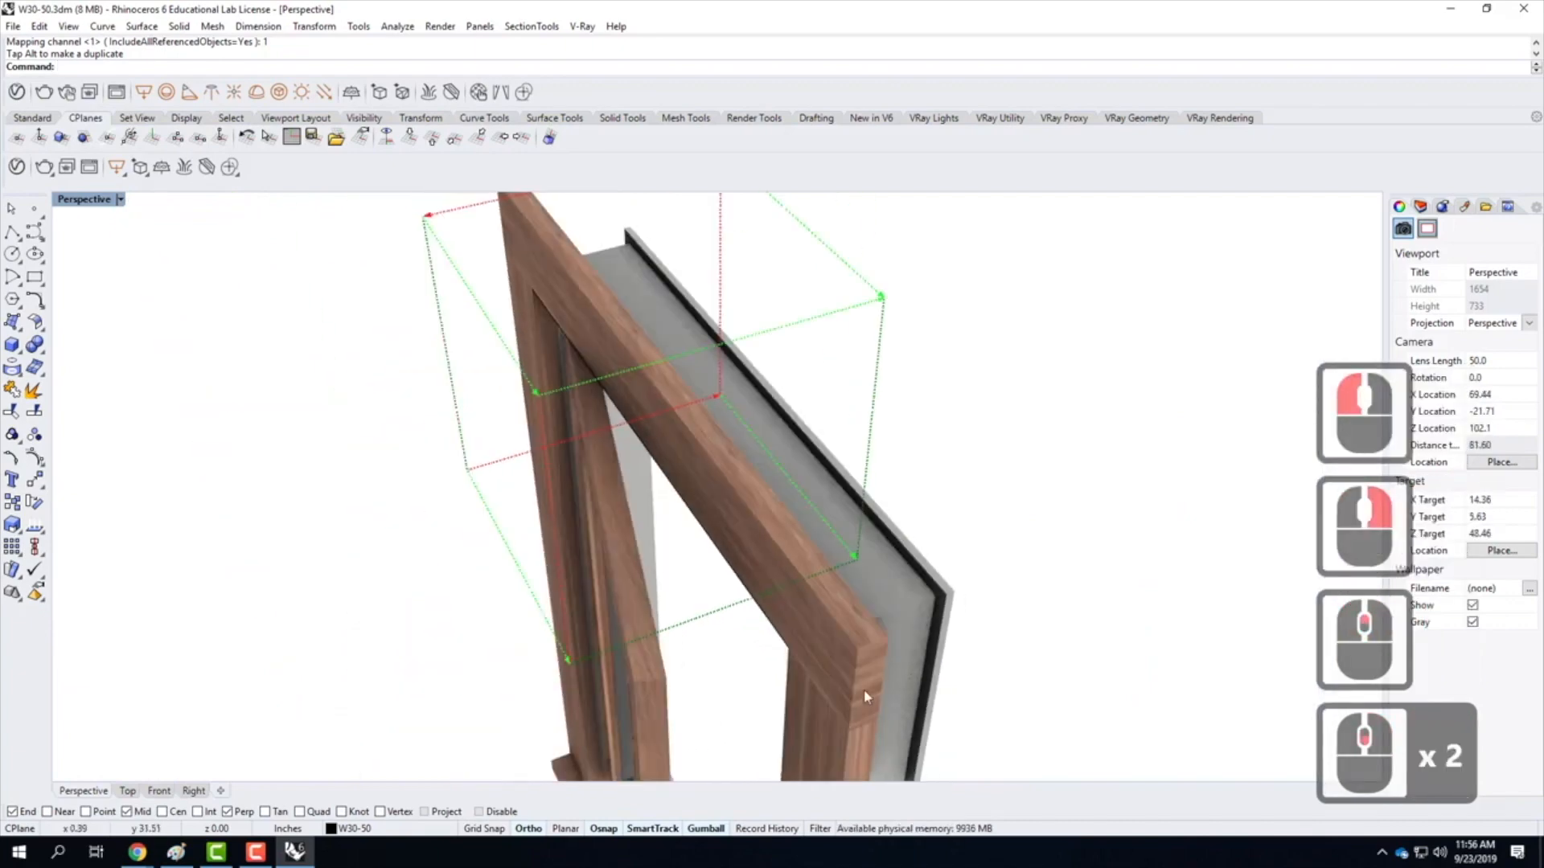
scroll(869, 691, up, 1)
right_drag(868, 698, 845, 609)
scroll(482, 707, down, 2)
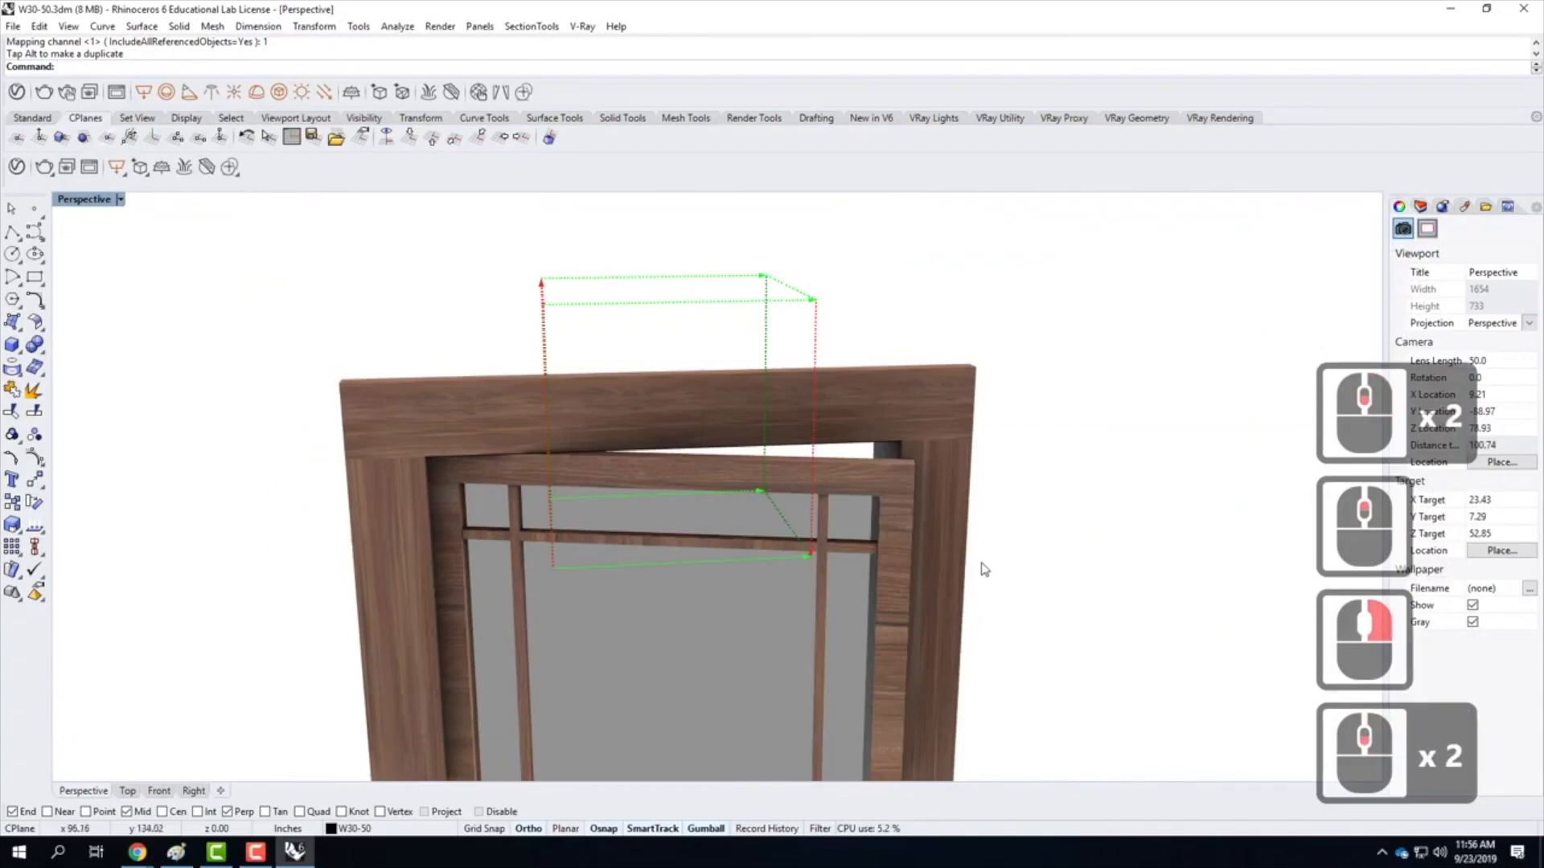
scroll(964, 555, up, 2)
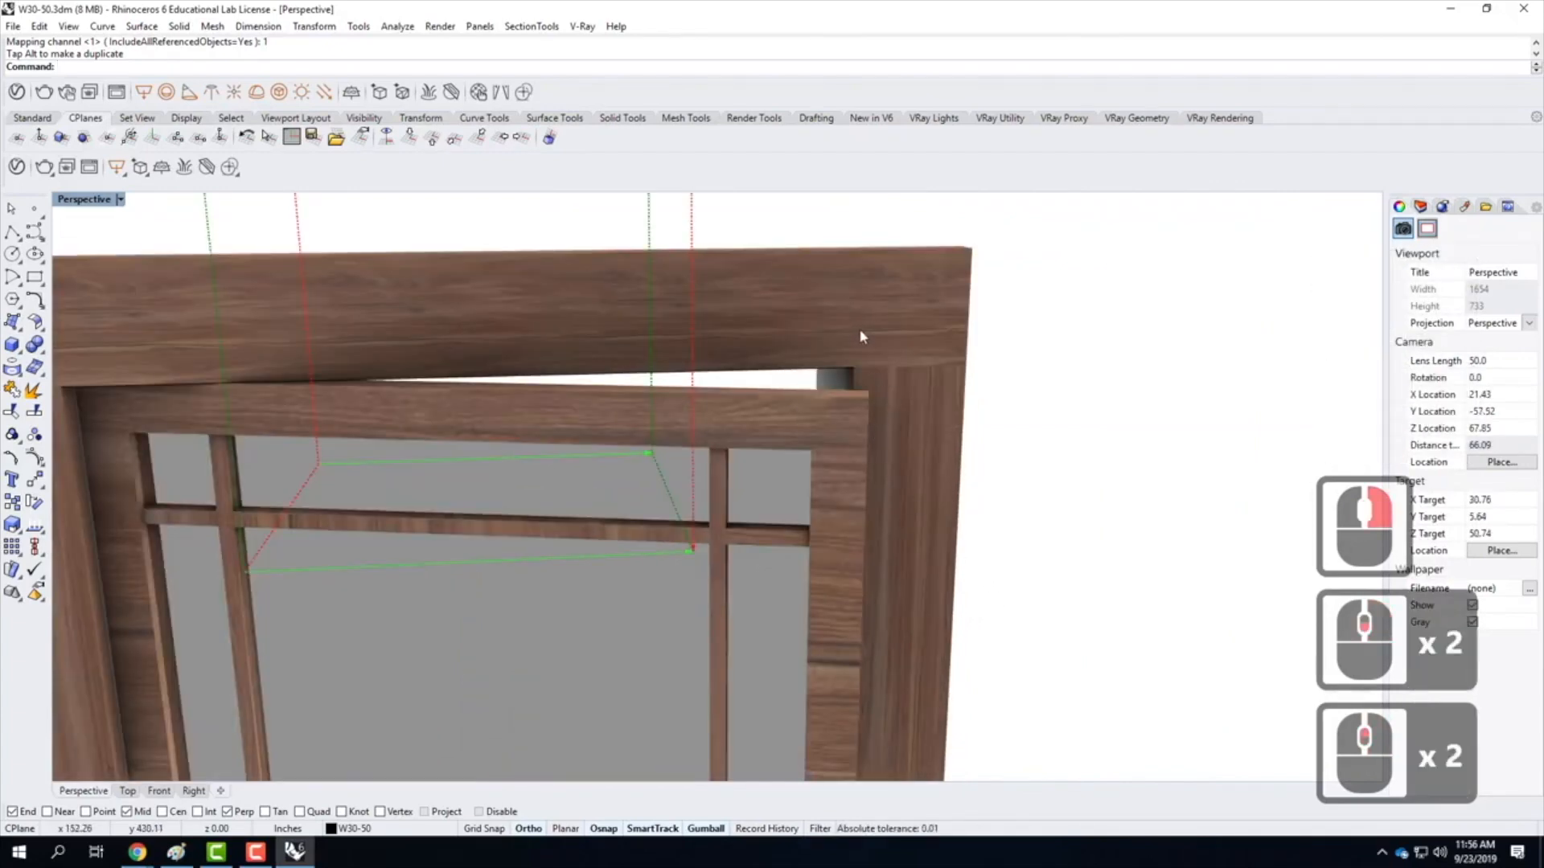
Match the texture mapping of the horizontal trim board below the sill to that of the head trim
scroll(884, 338, down, 2)
scroll(805, 270, down, 5)
click(1037, 394)
scroll(751, 712, up, 4)
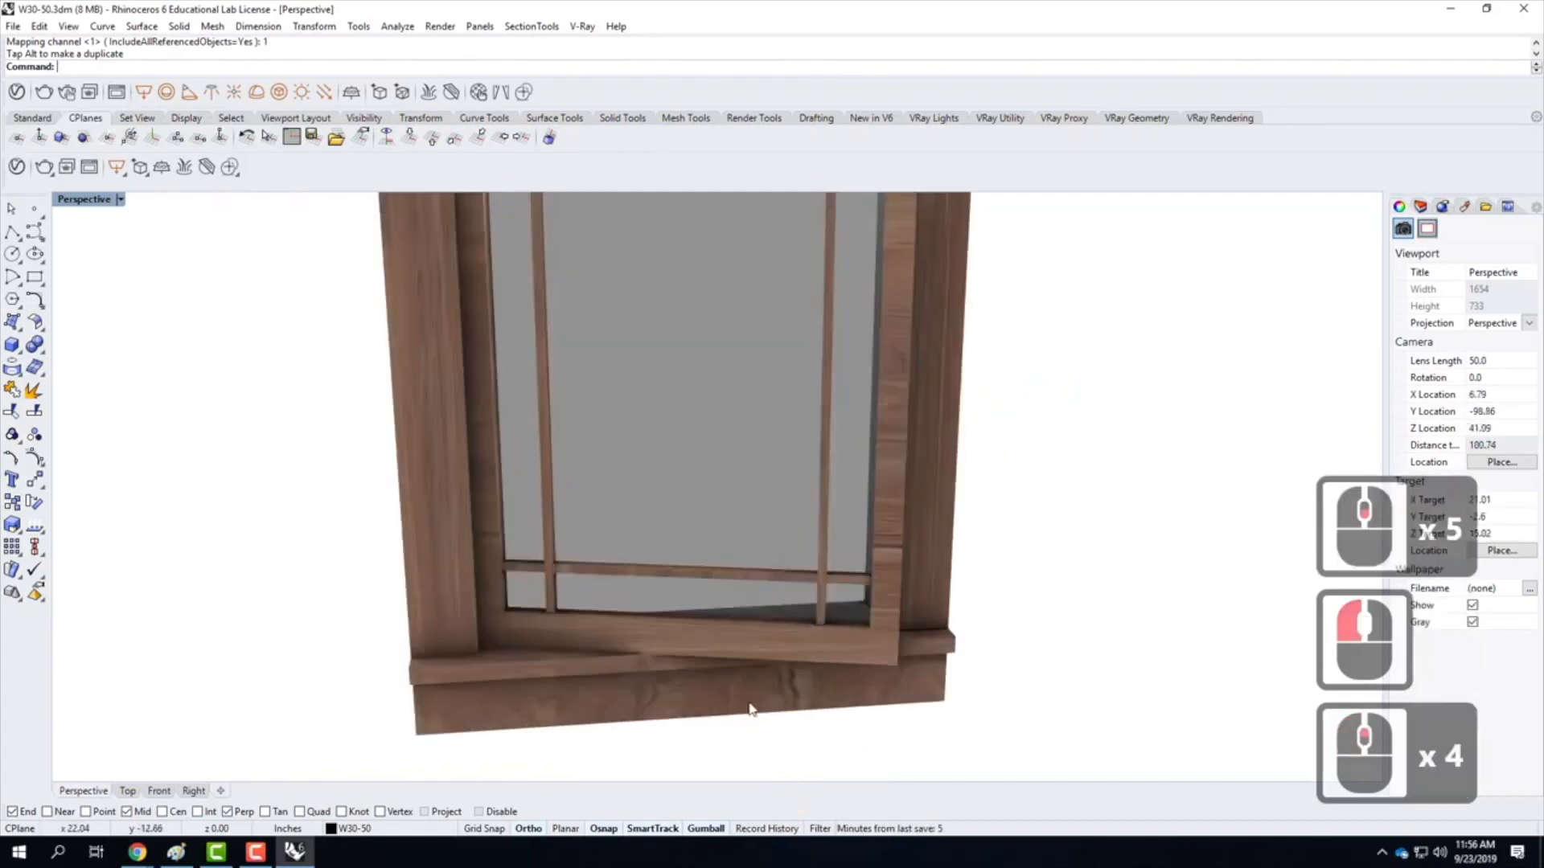
click(756, 710)
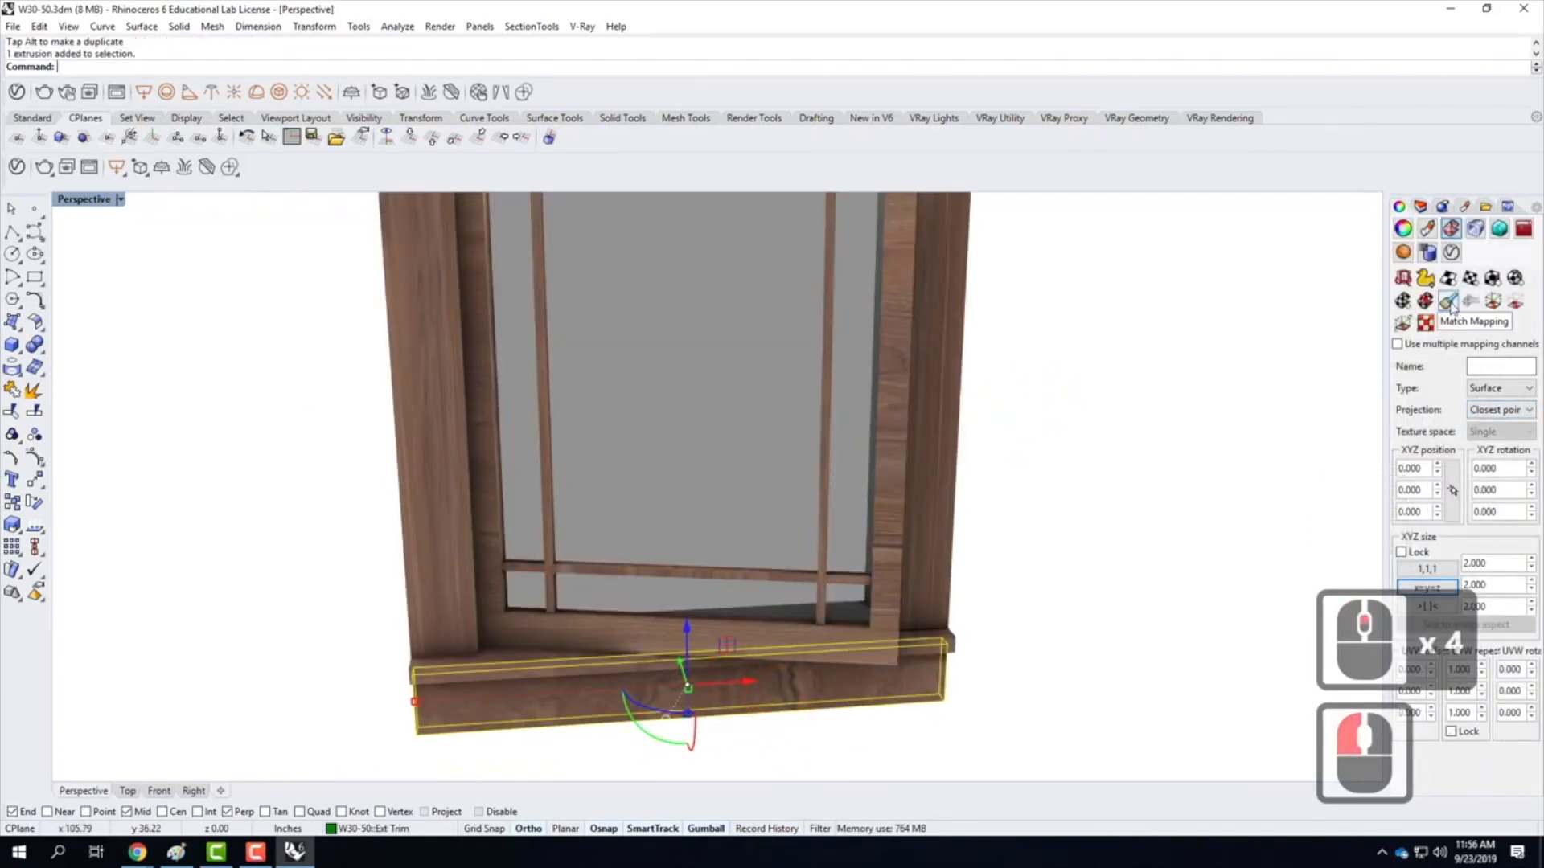
click(1450, 304)
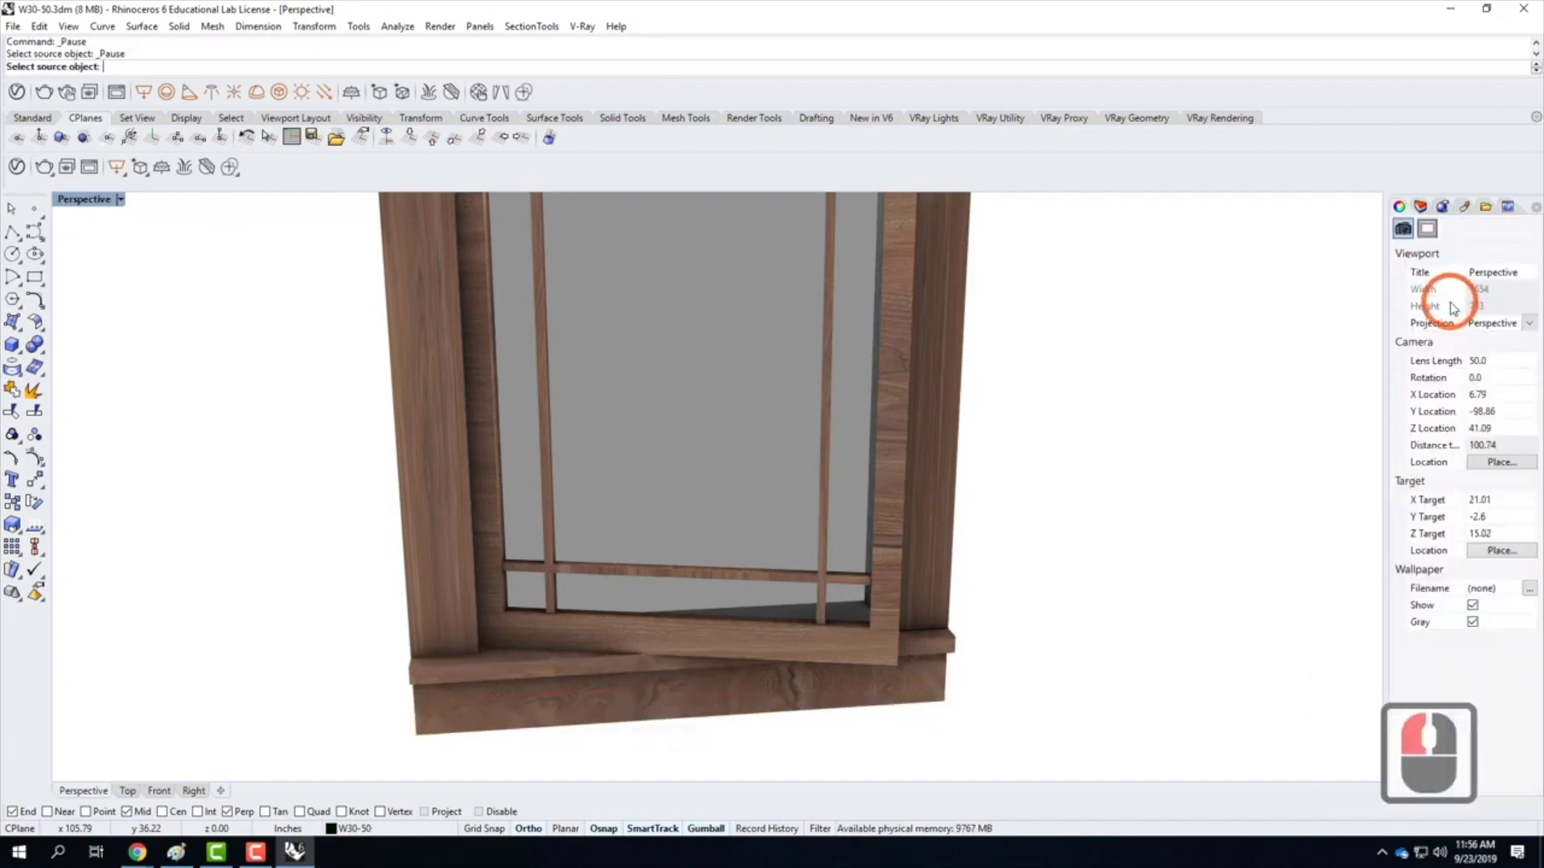
scroll(1058, 605, down, 5)
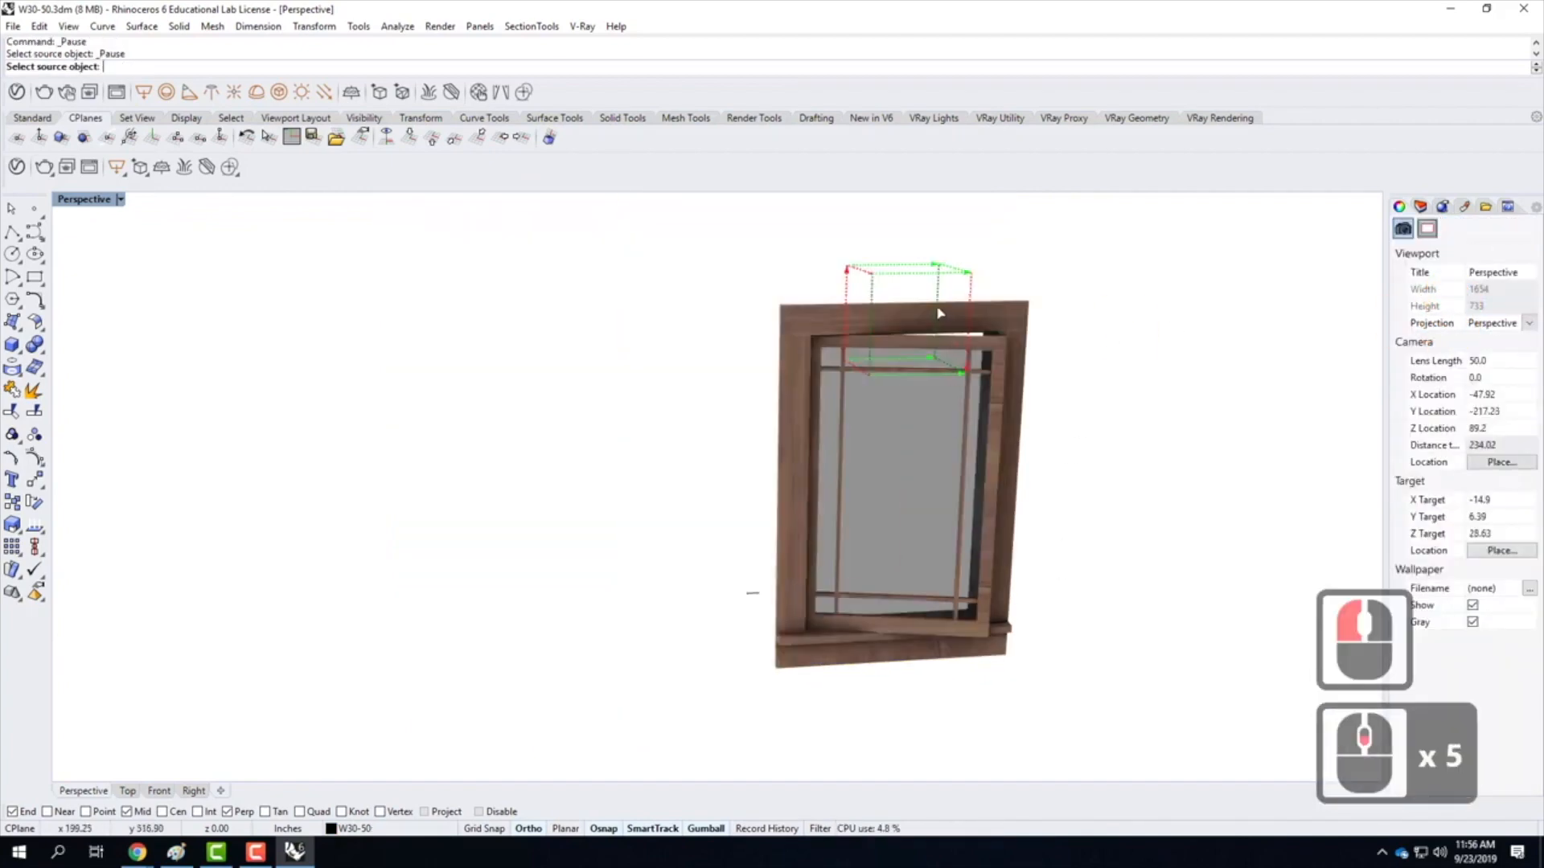
scroll(939, 313, up, 3)
click(881, 320)
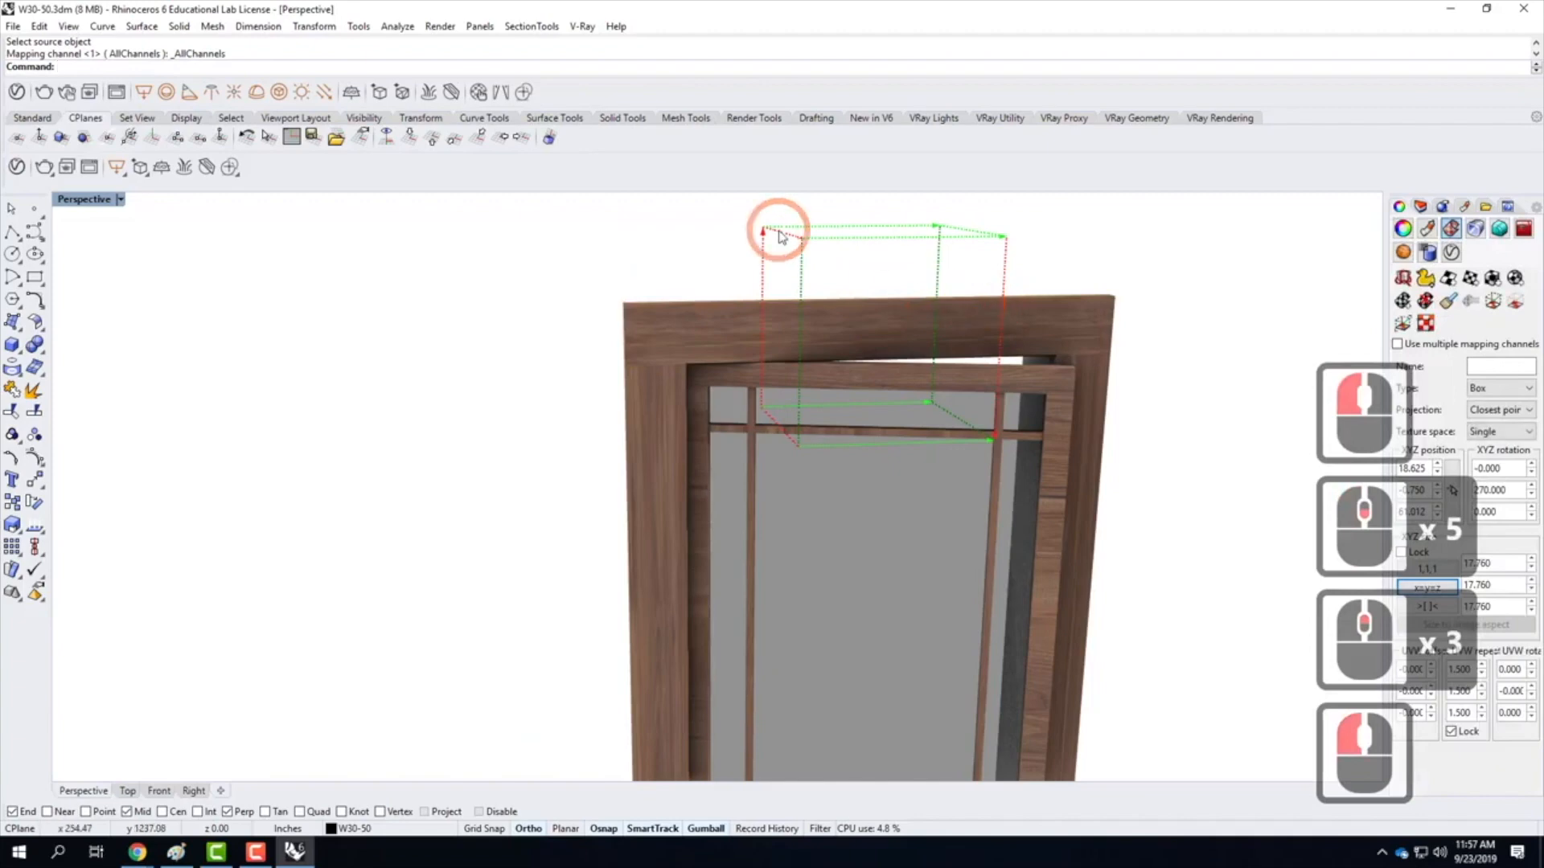
Check the wood grain on the bottom trim board and the neighbouring sill and side trim from close up
scroll(779, 234, down, 4)
scroll(839, 555, up, 5)
scroll(838, 554, up, 3)
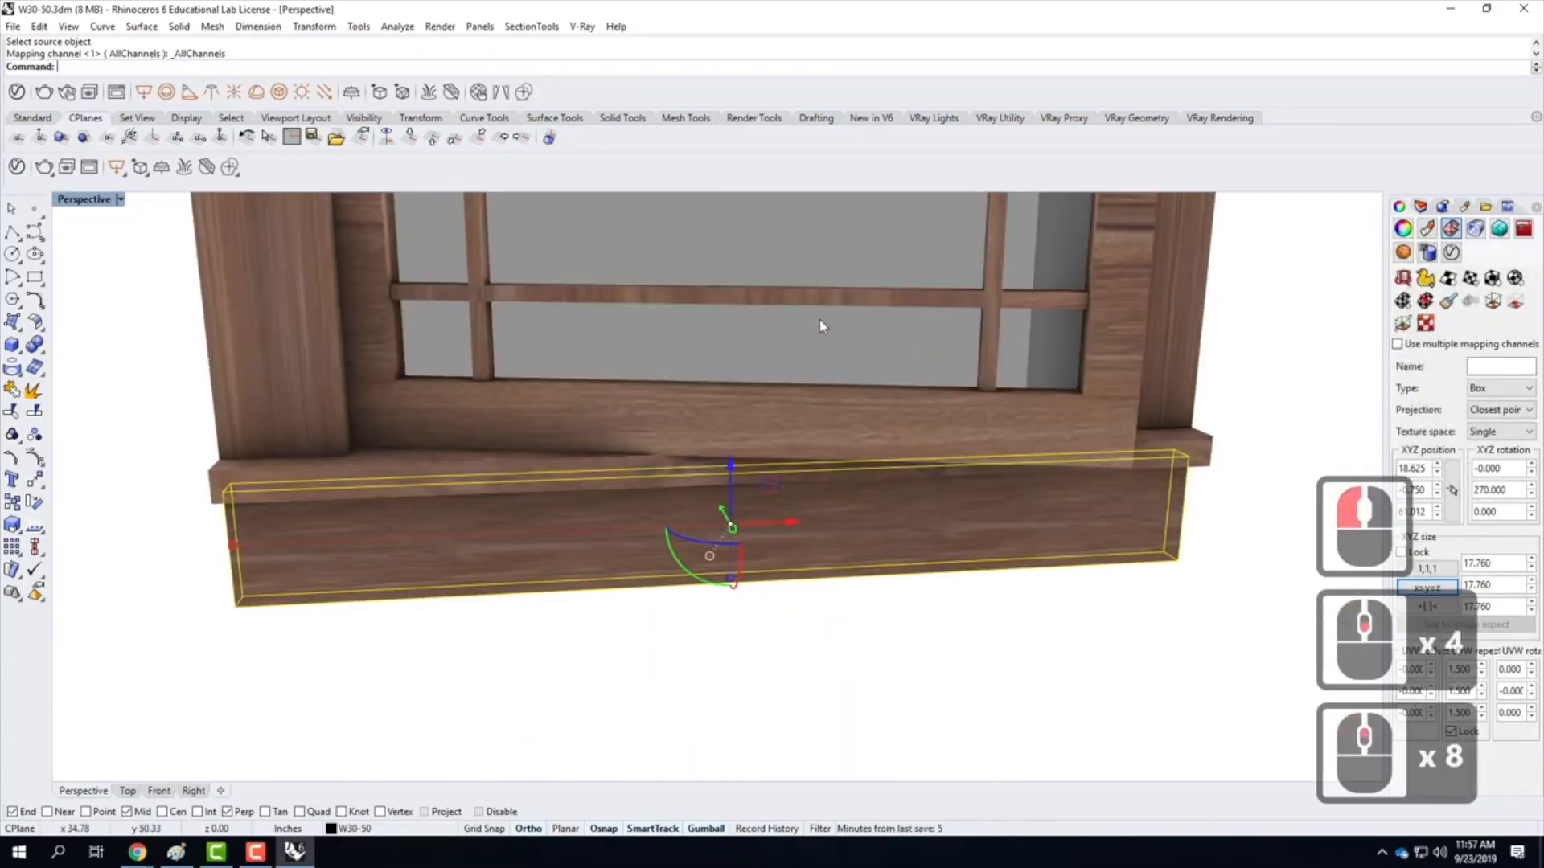
scroll(764, 397, down, 4)
right_drag(764, 397, 991, 347)
scroll(991, 348, down, 5)
scroll(993, 351, up, 5)
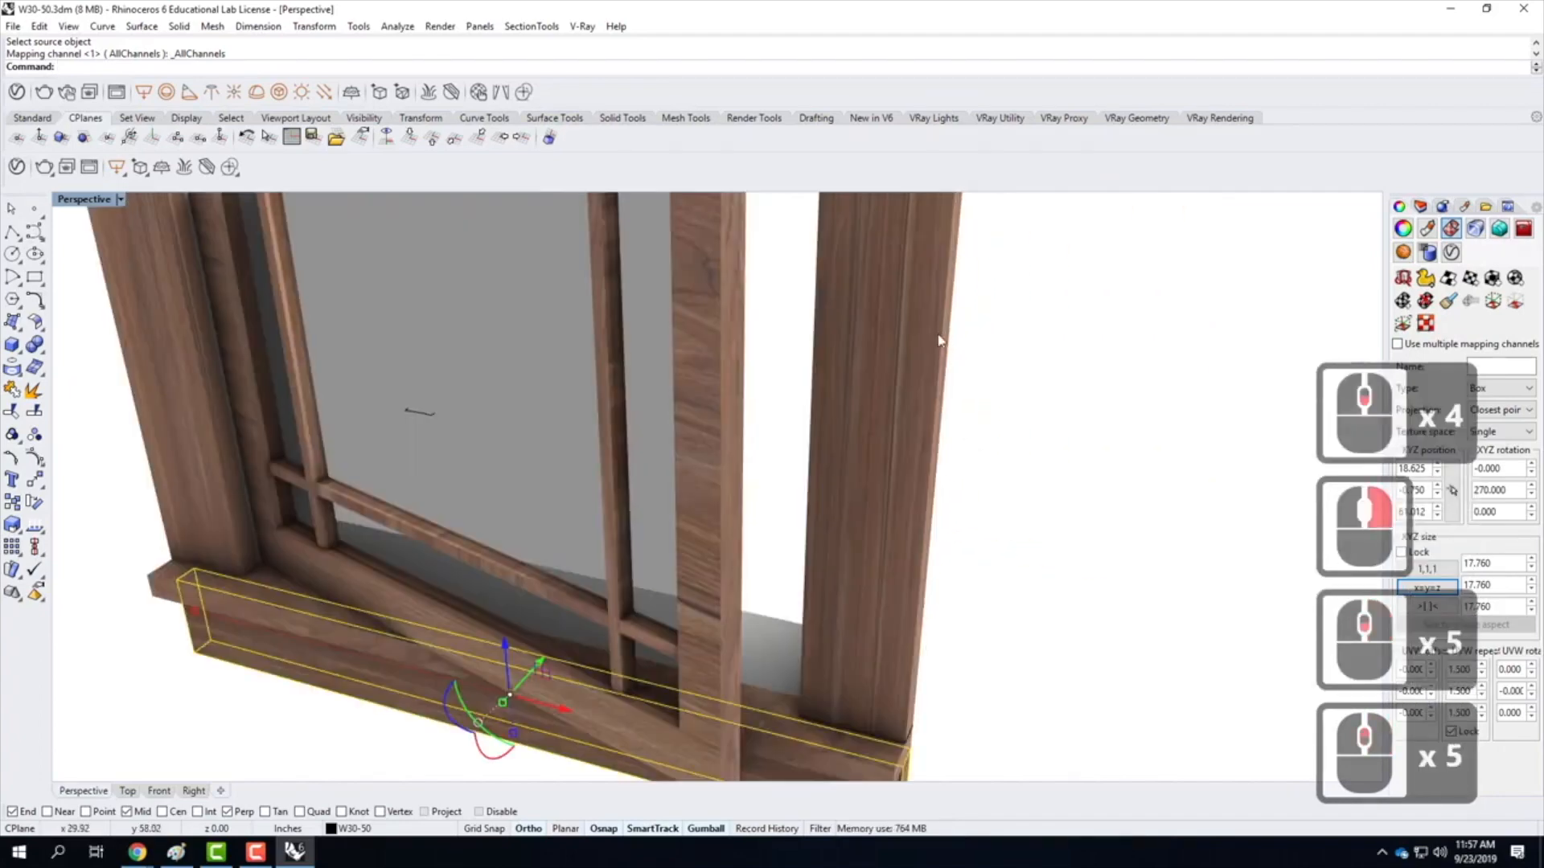
Match the texture mapping of the right vertical exterior trim to that of the head trim
scroll(811, 524, down, 5)
scroll(811, 524, down, 5)
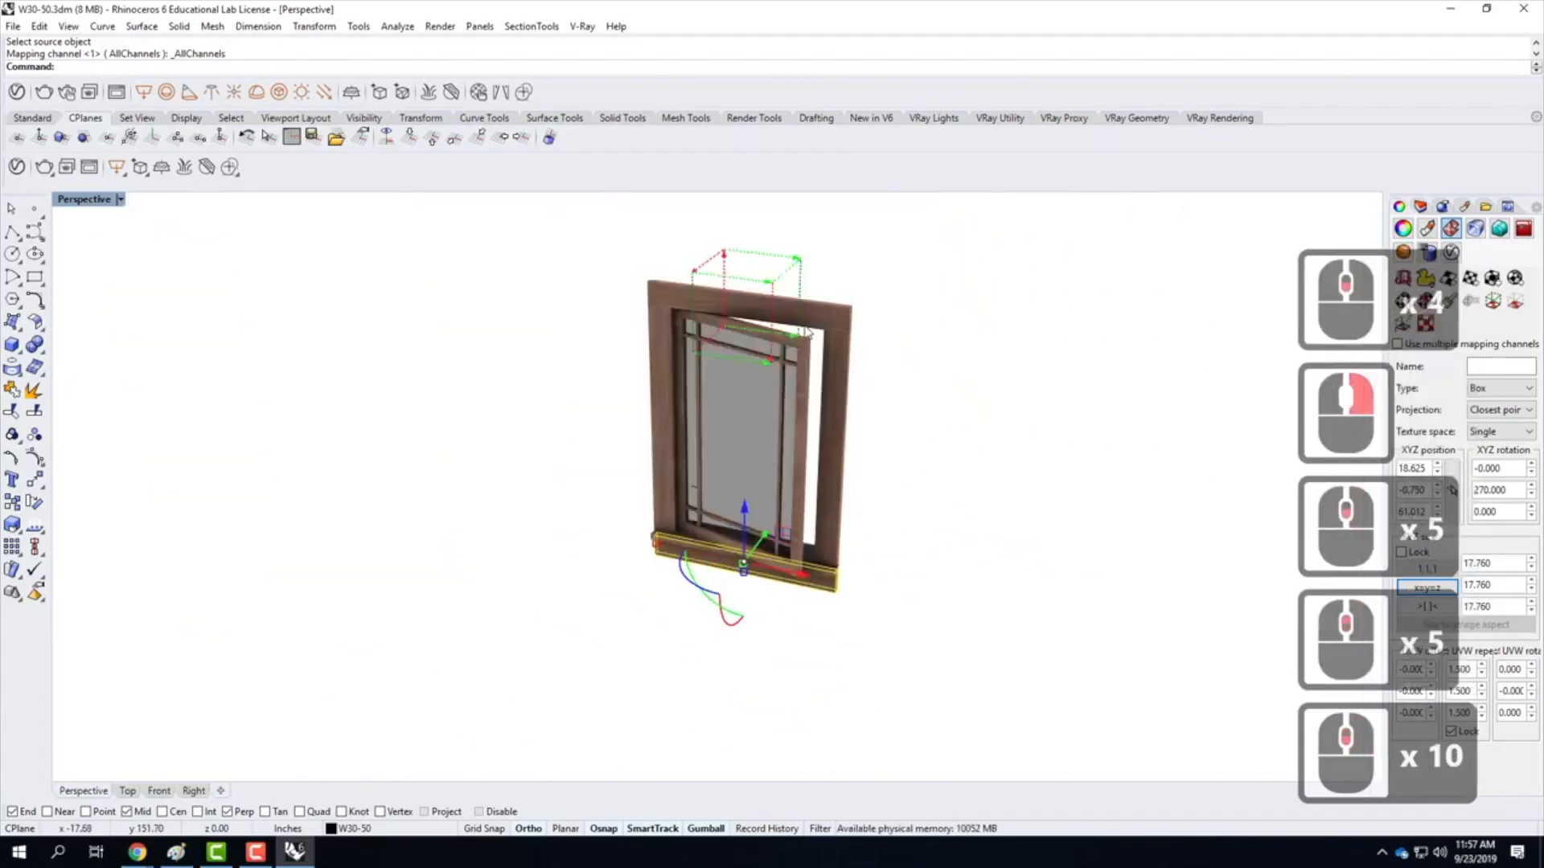
click(837, 378)
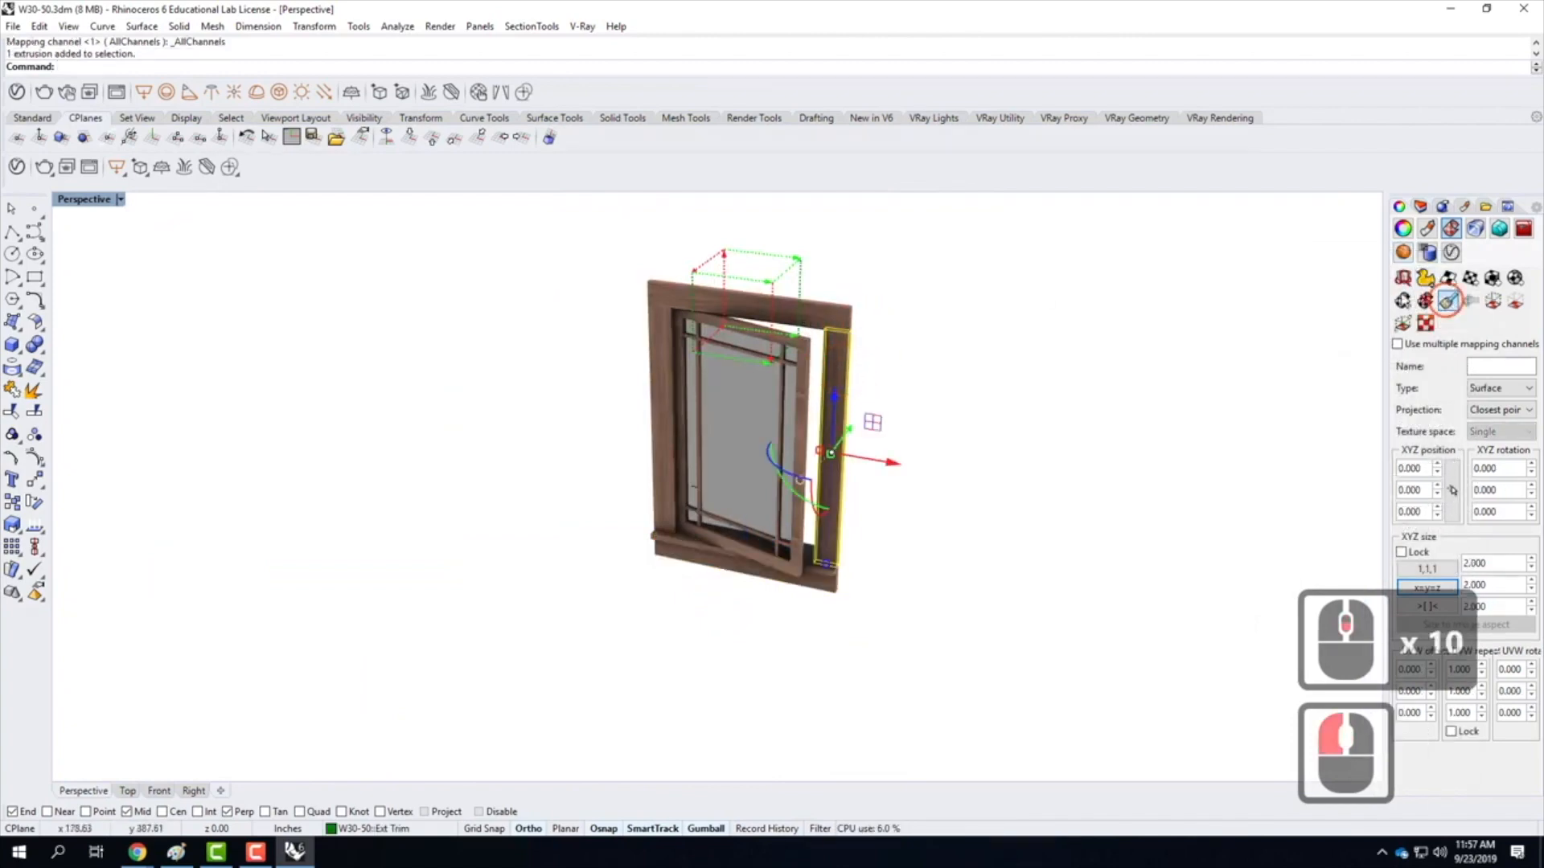
click(1446, 301)
click(760, 283)
click(842, 359)
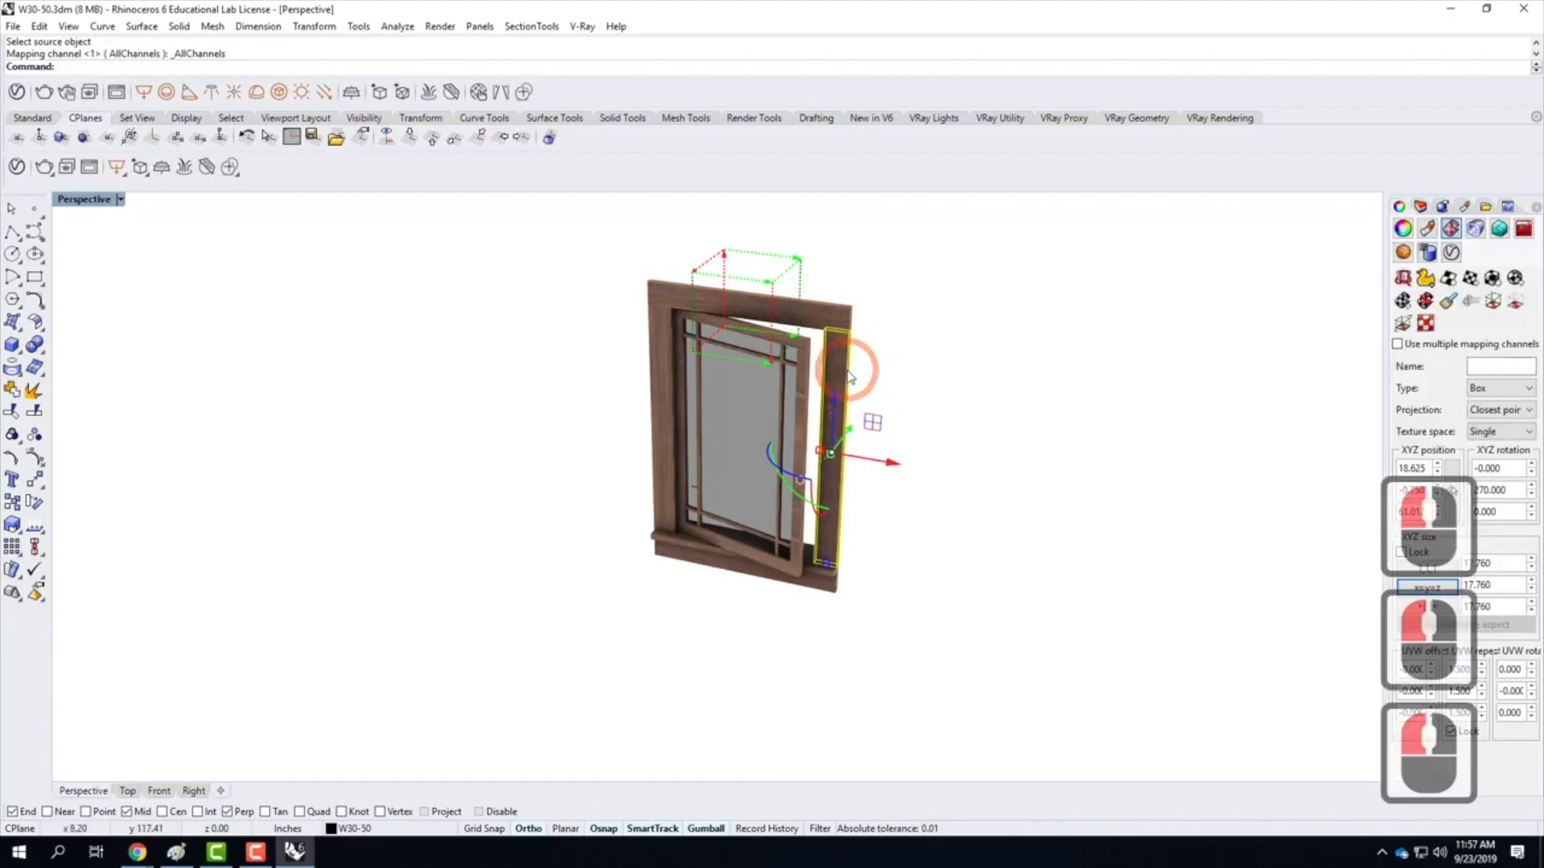
Show the right vertical trim's mapping widget, and turn off the overlapping mapping widgets at the head trim
scroll(817, 370, up, 5)
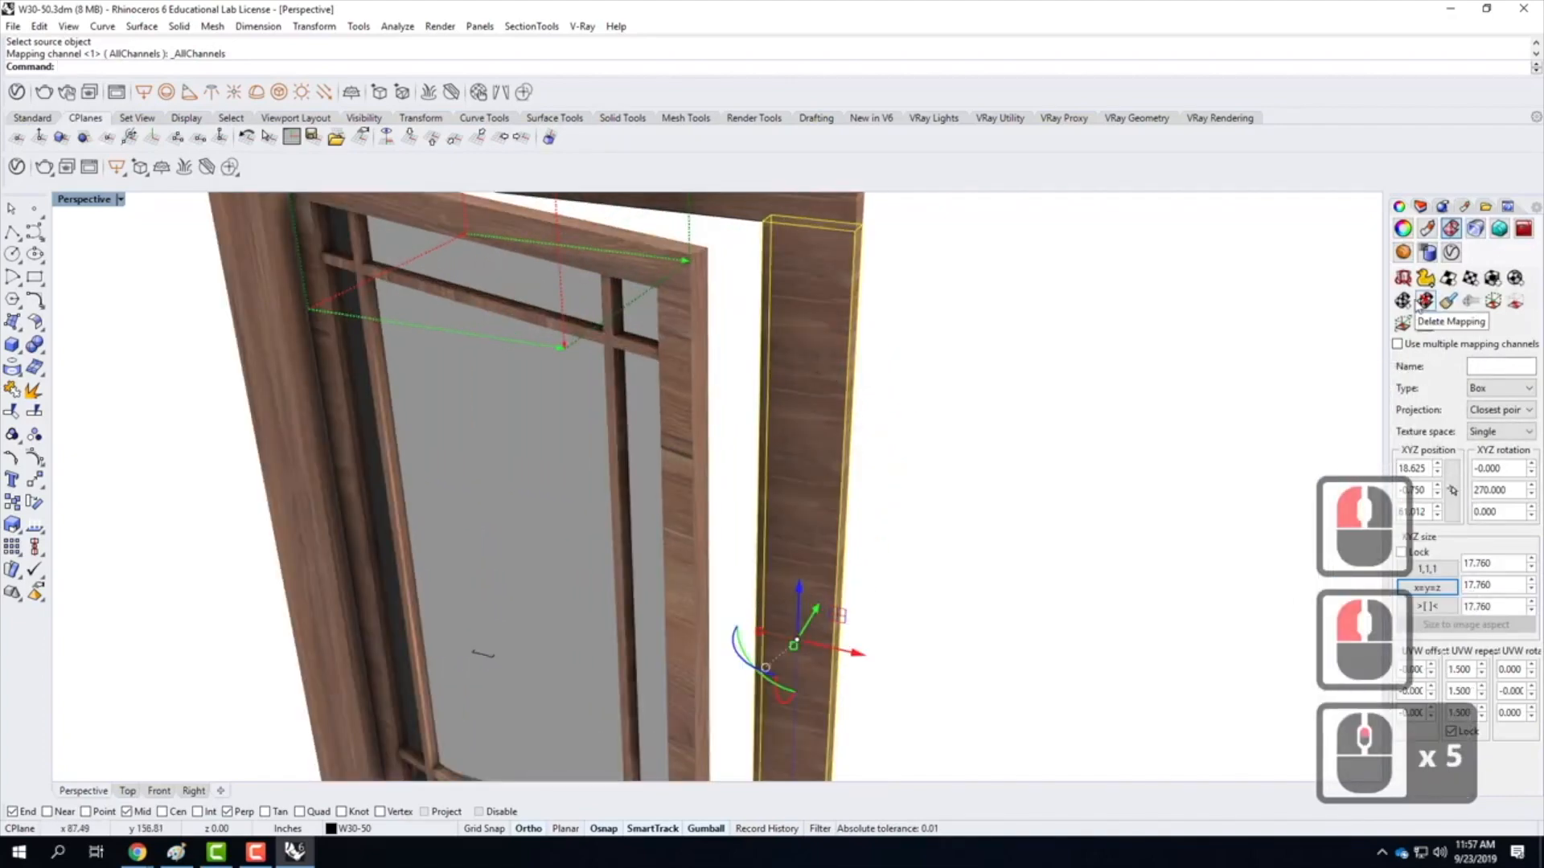
click(1493, 301)
click(1171, 316)
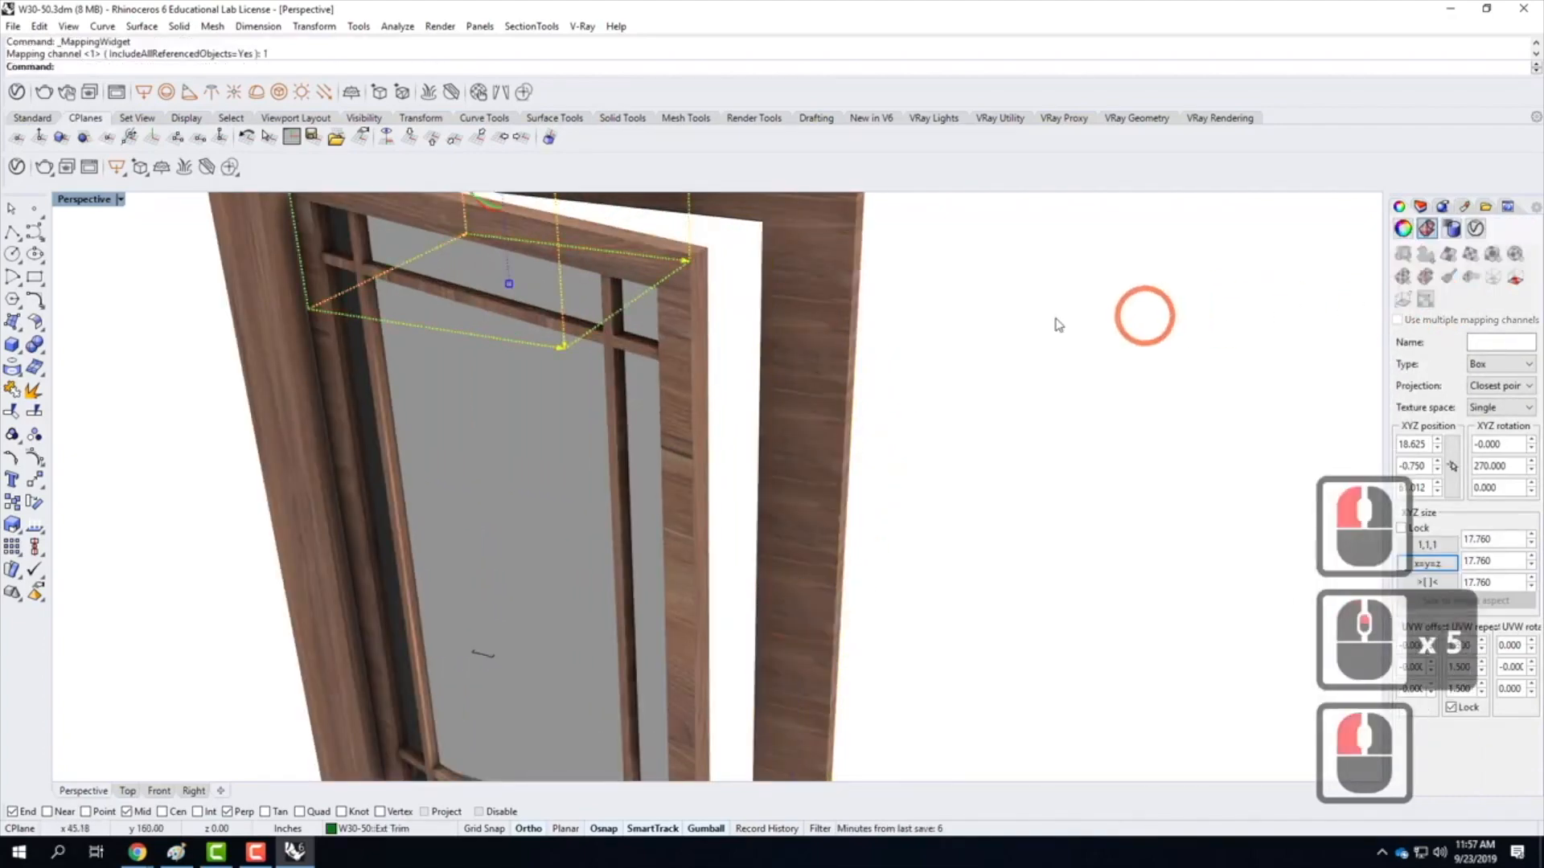
scroll(958, 290, down, 3)
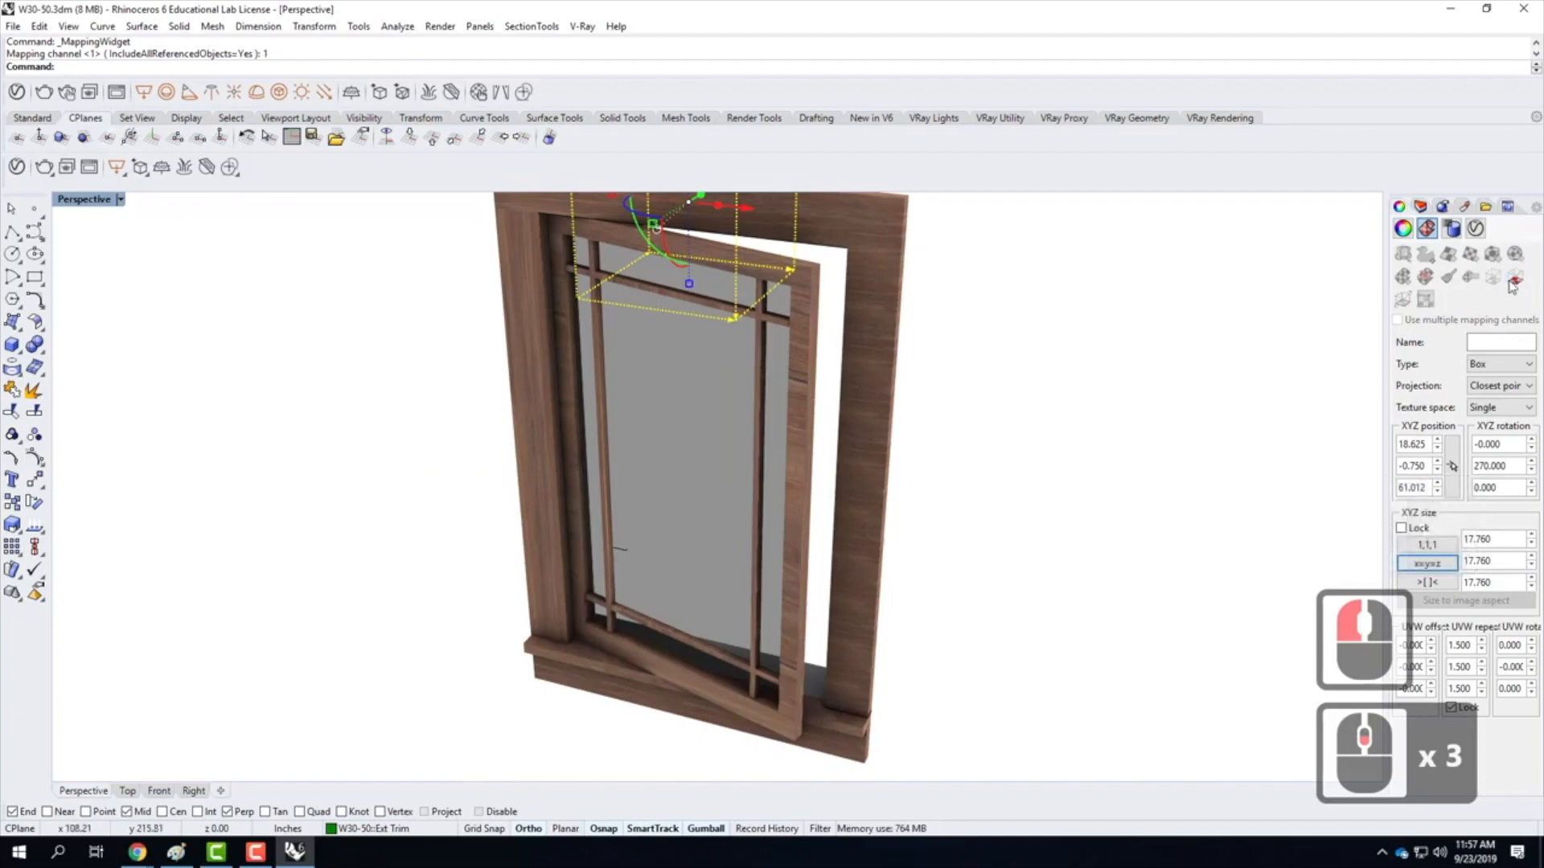
click(1118, 287)
click(730, 250)
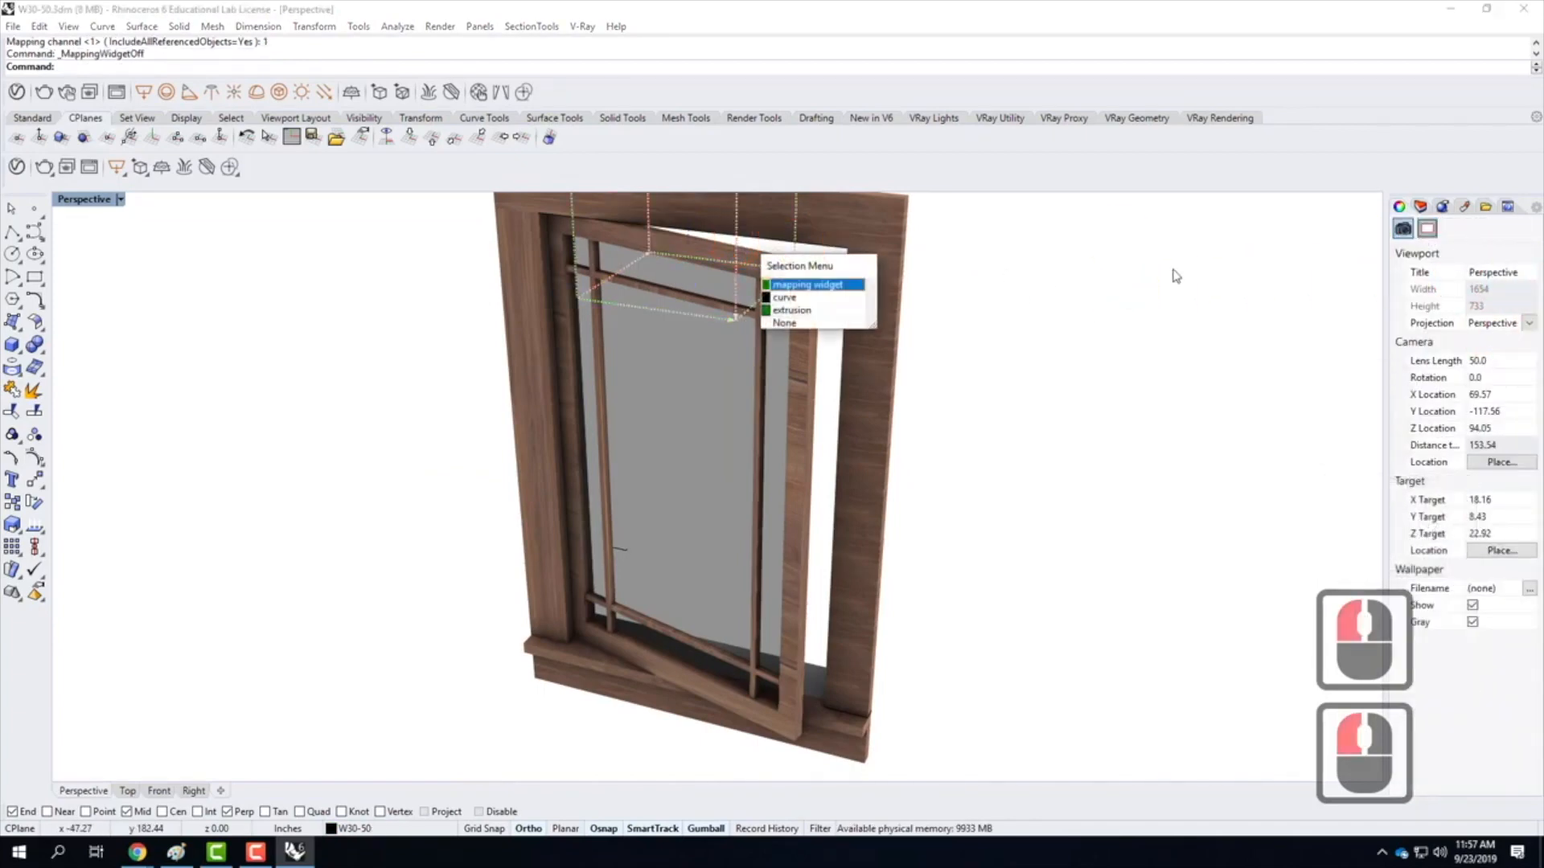
click(812, 284)
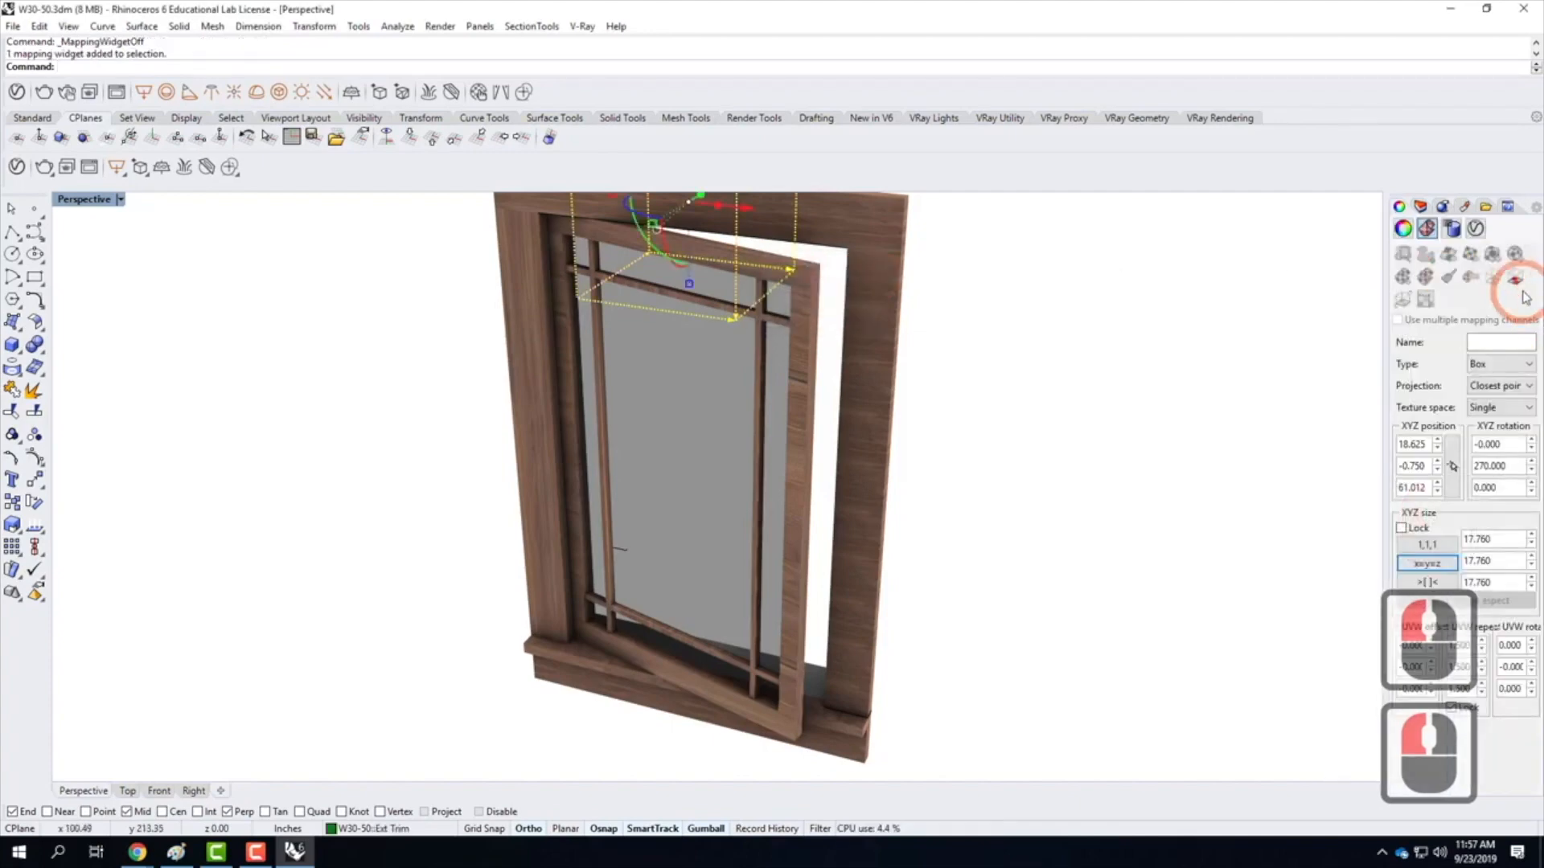
click(1157, 297)
click(978, 297)
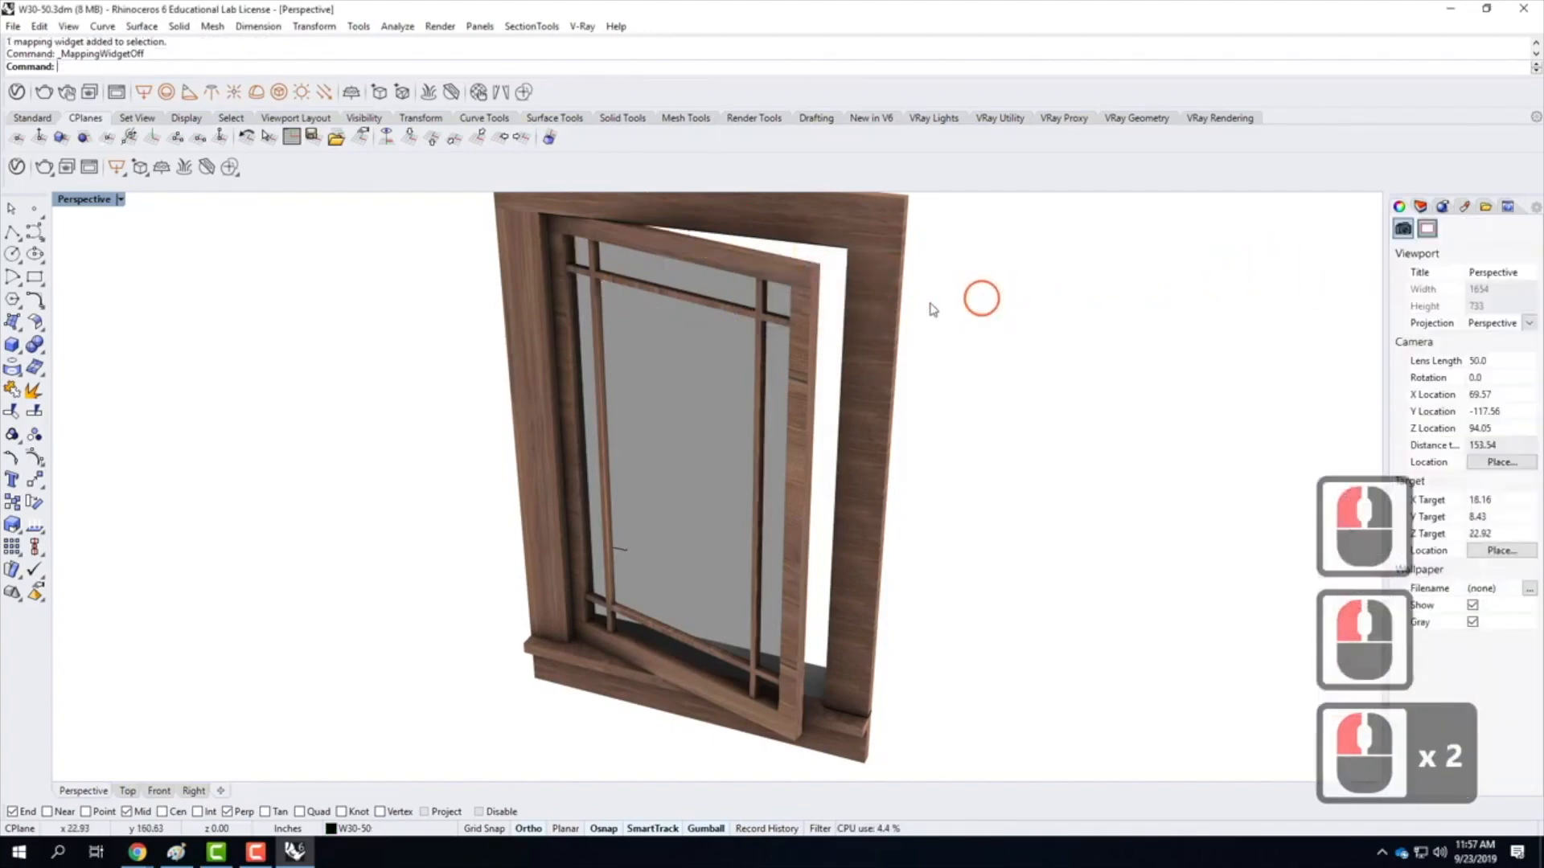
Show only the right vertical trim's mapping widget and rotate its box mapping a quarter turn about Y so the grain runs vertically
click(874, 331)
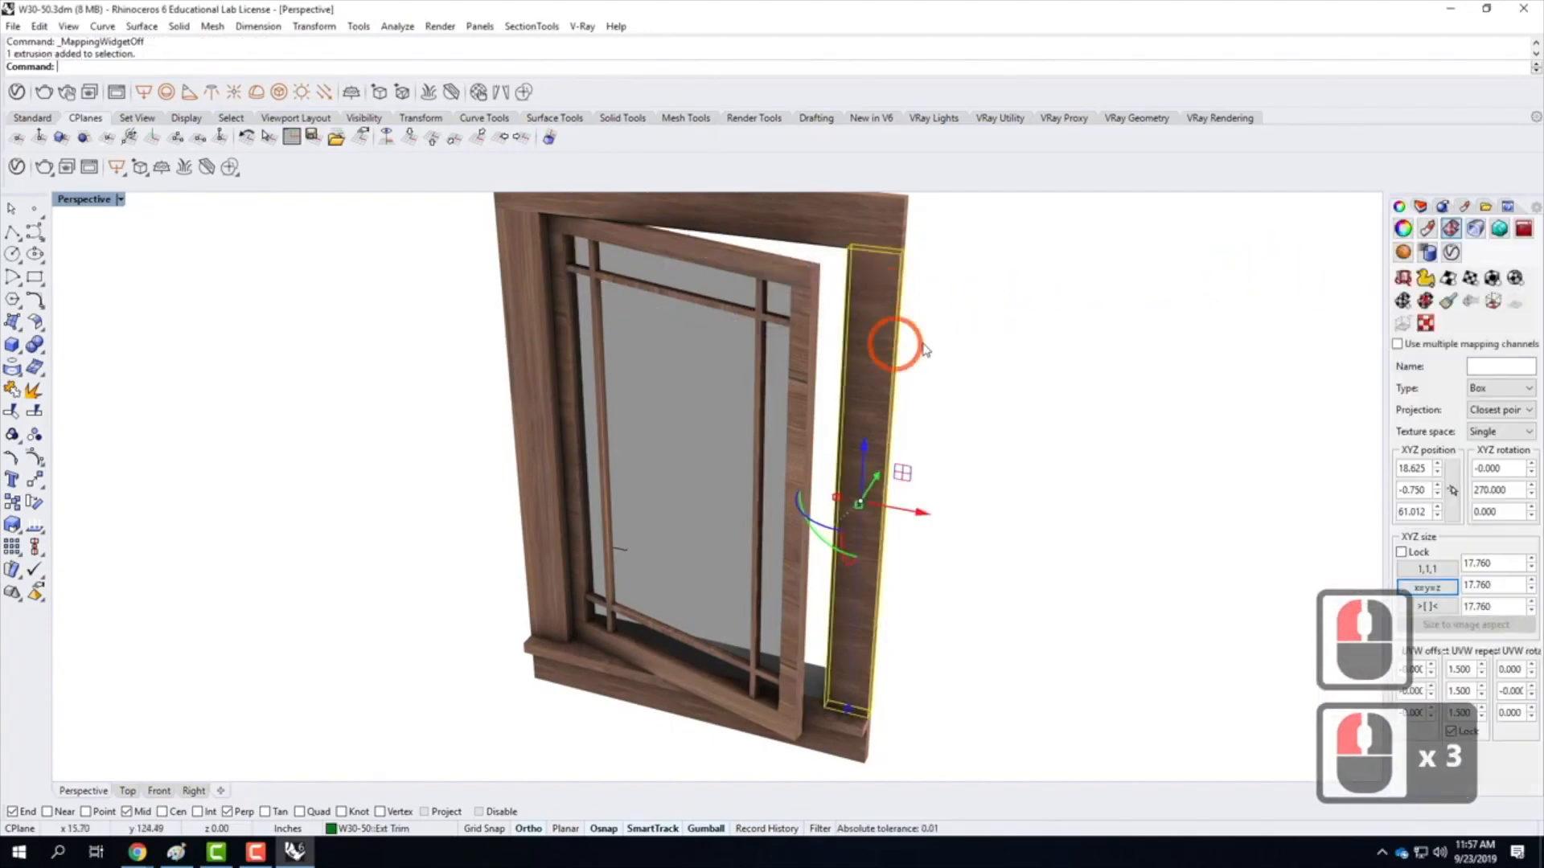
click(1497, 306)
scroll(1254, 370, up, 1)
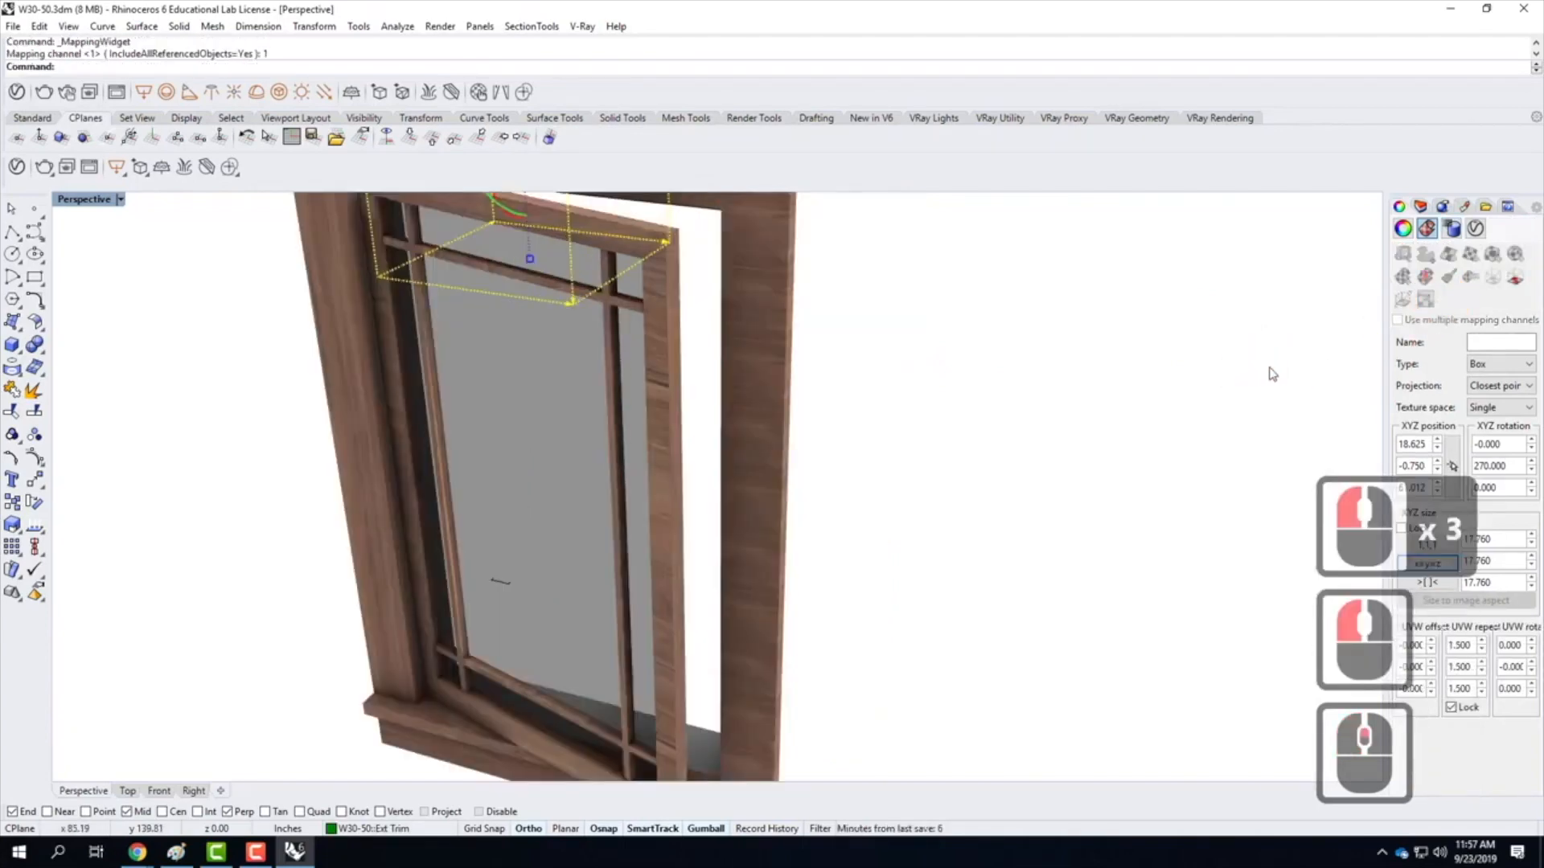
scroll(1152, 469, down, 2)
drag(756, 320, 718, 254)
double_click(1095, 418)
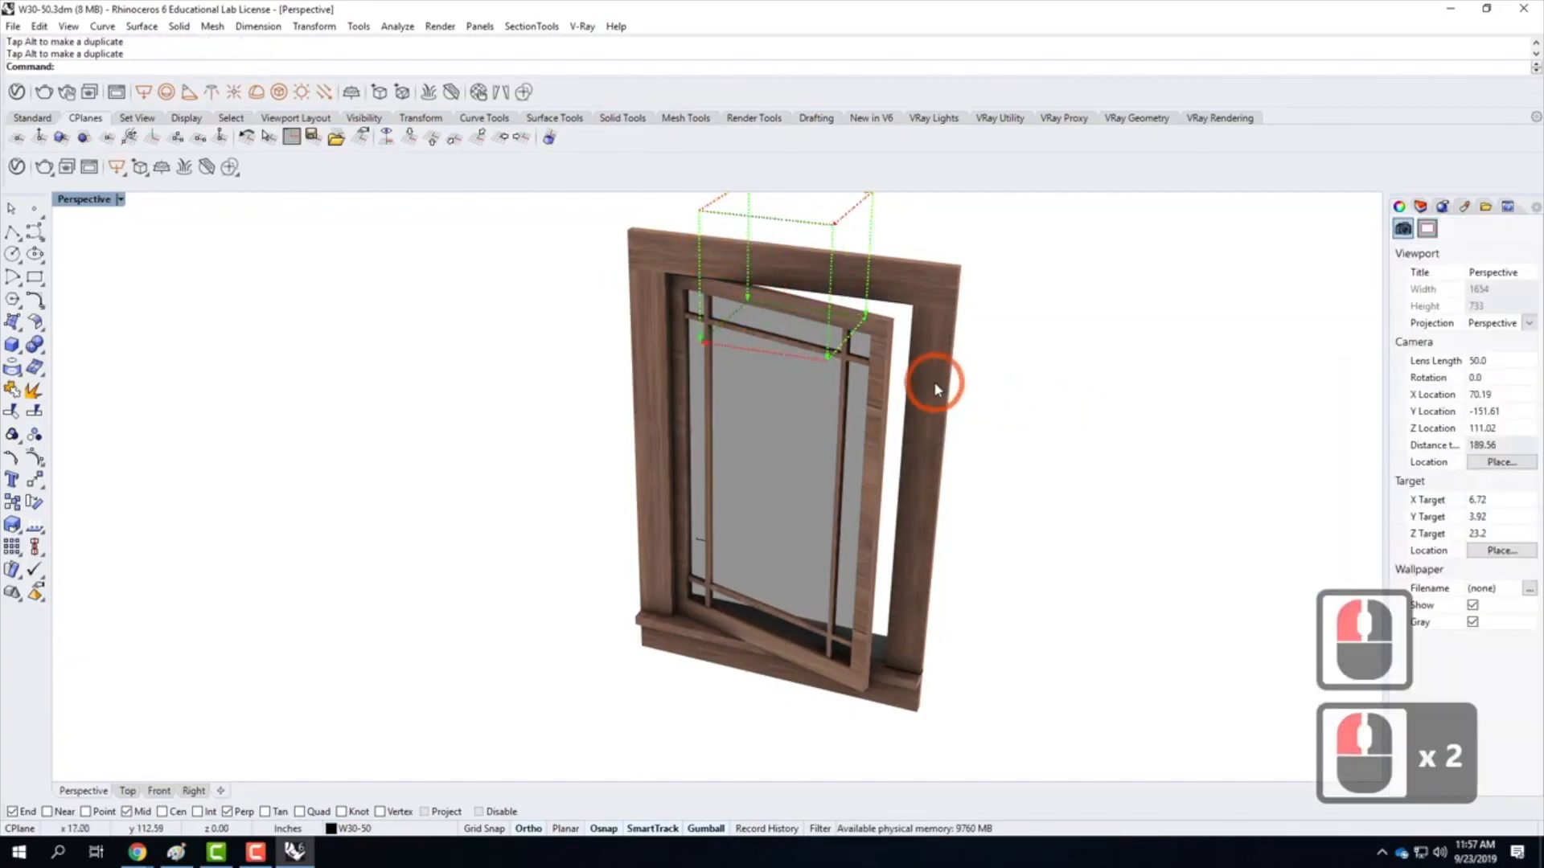
Match the texture mapping of the left vertical exterior trim to that of the right vertical trim
scroll(933, 381, up, 4)
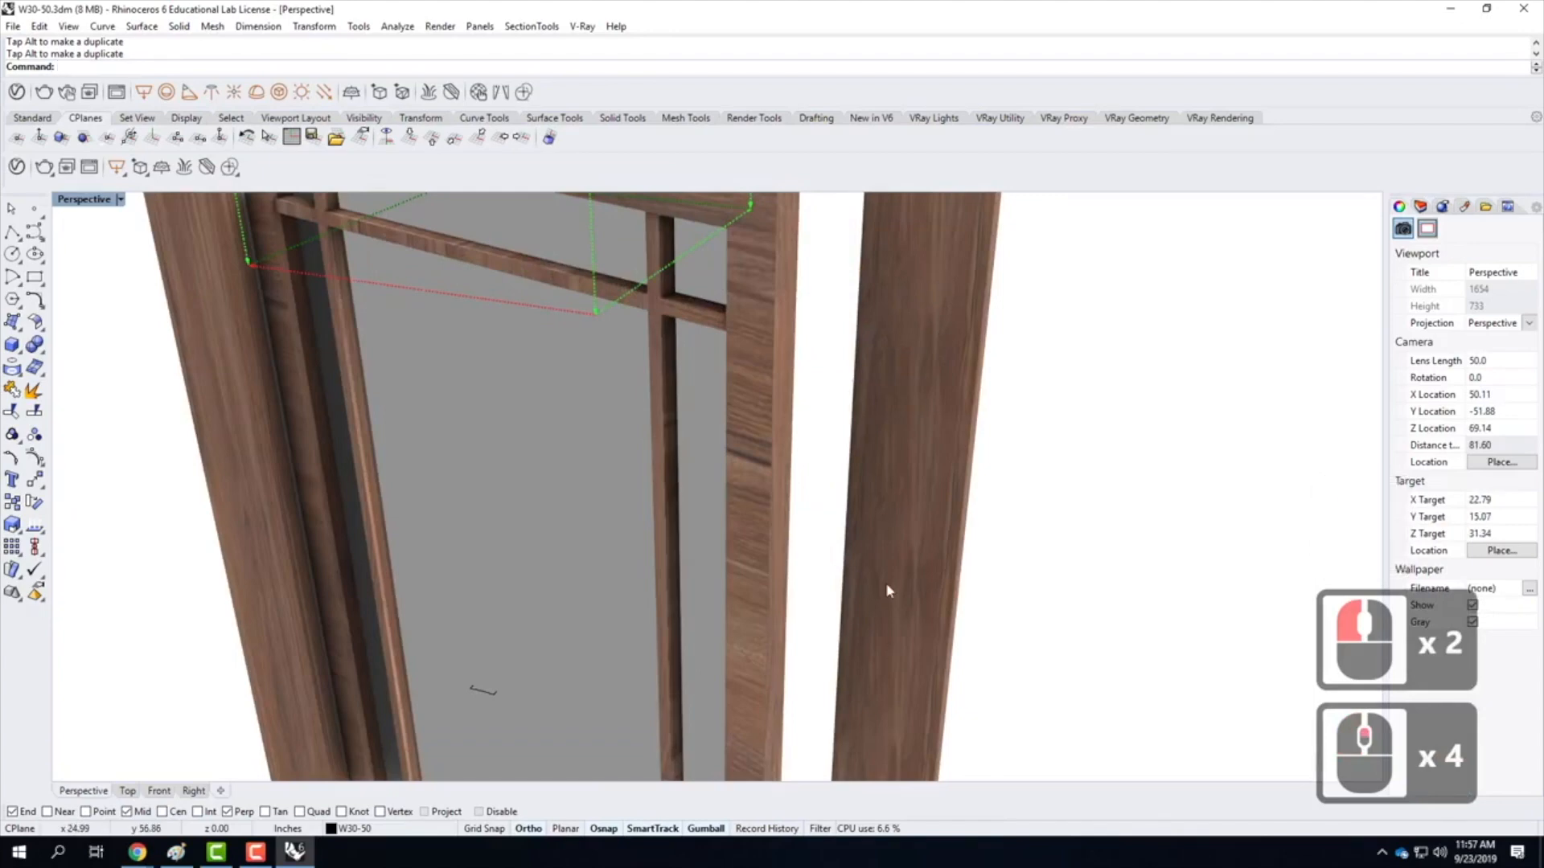
scroll(876, 426, down, 5)
right_drag(876, 426, 1071, 452)
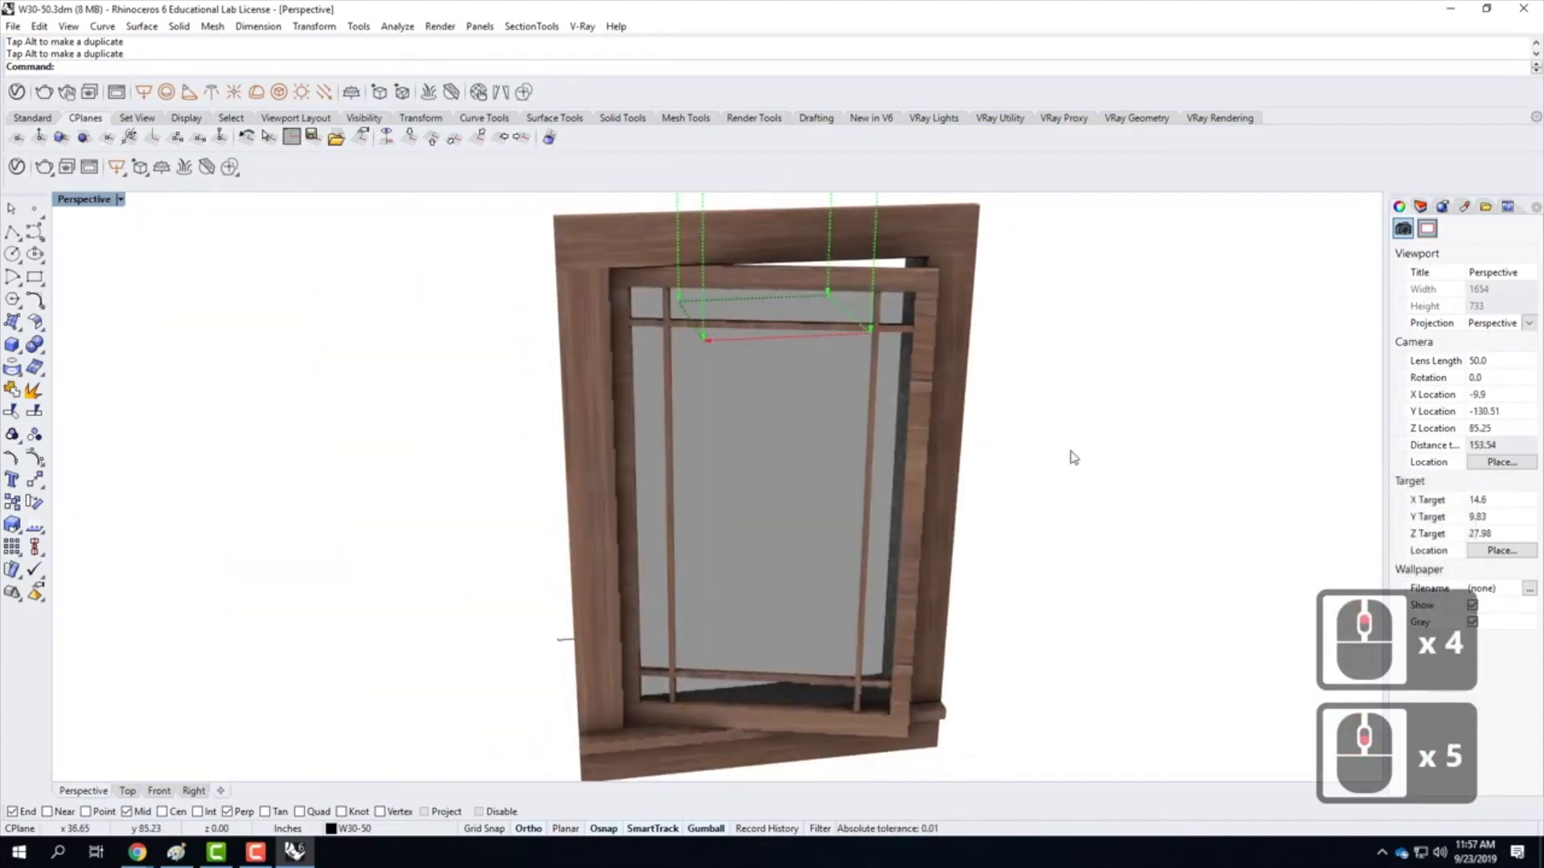
click(591, 372)
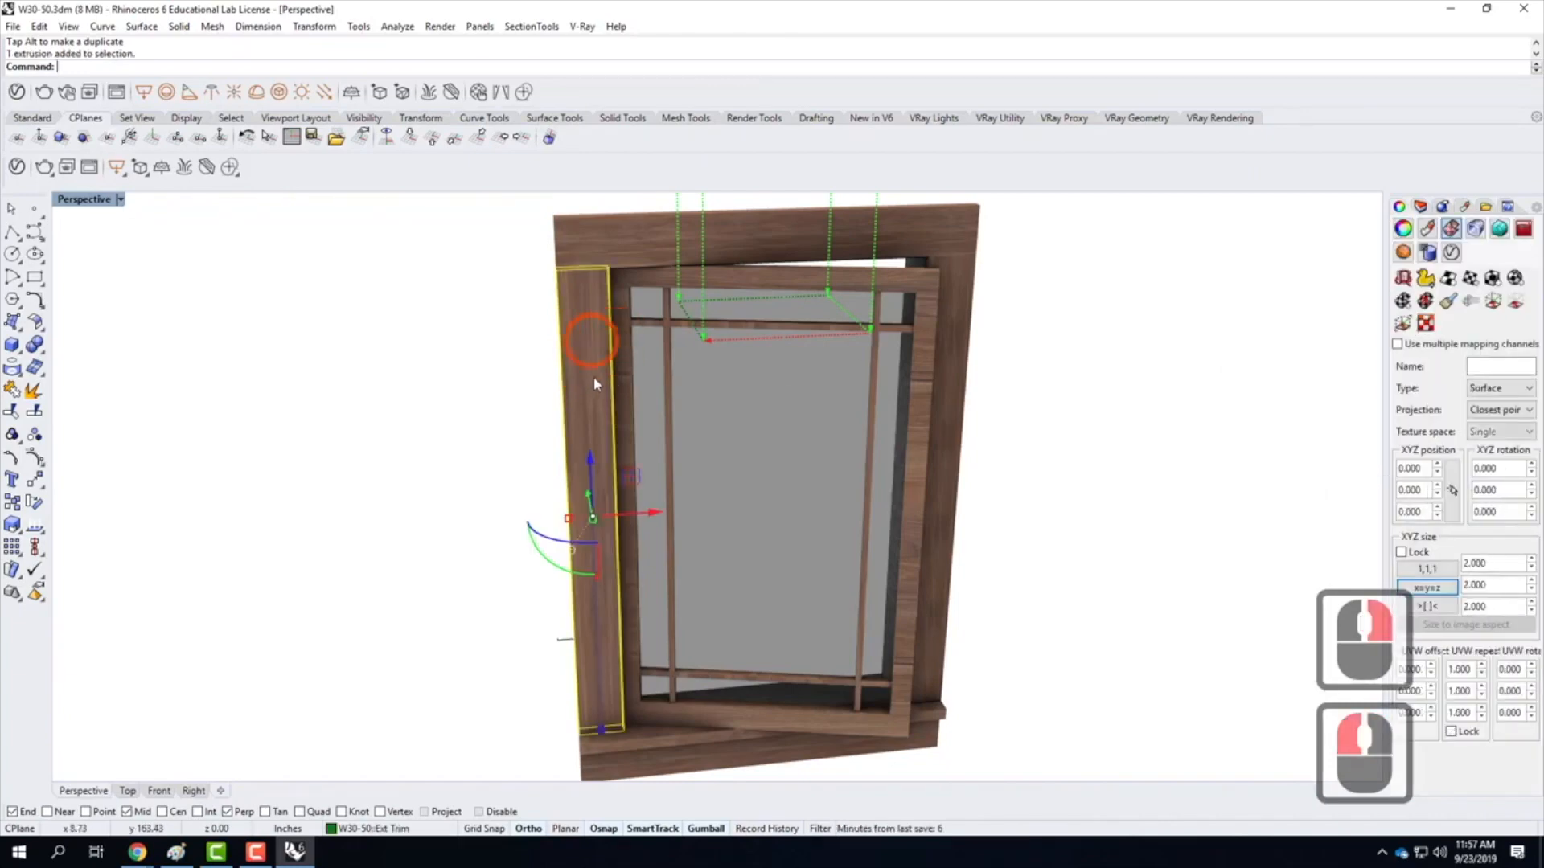
click(1448, 302)
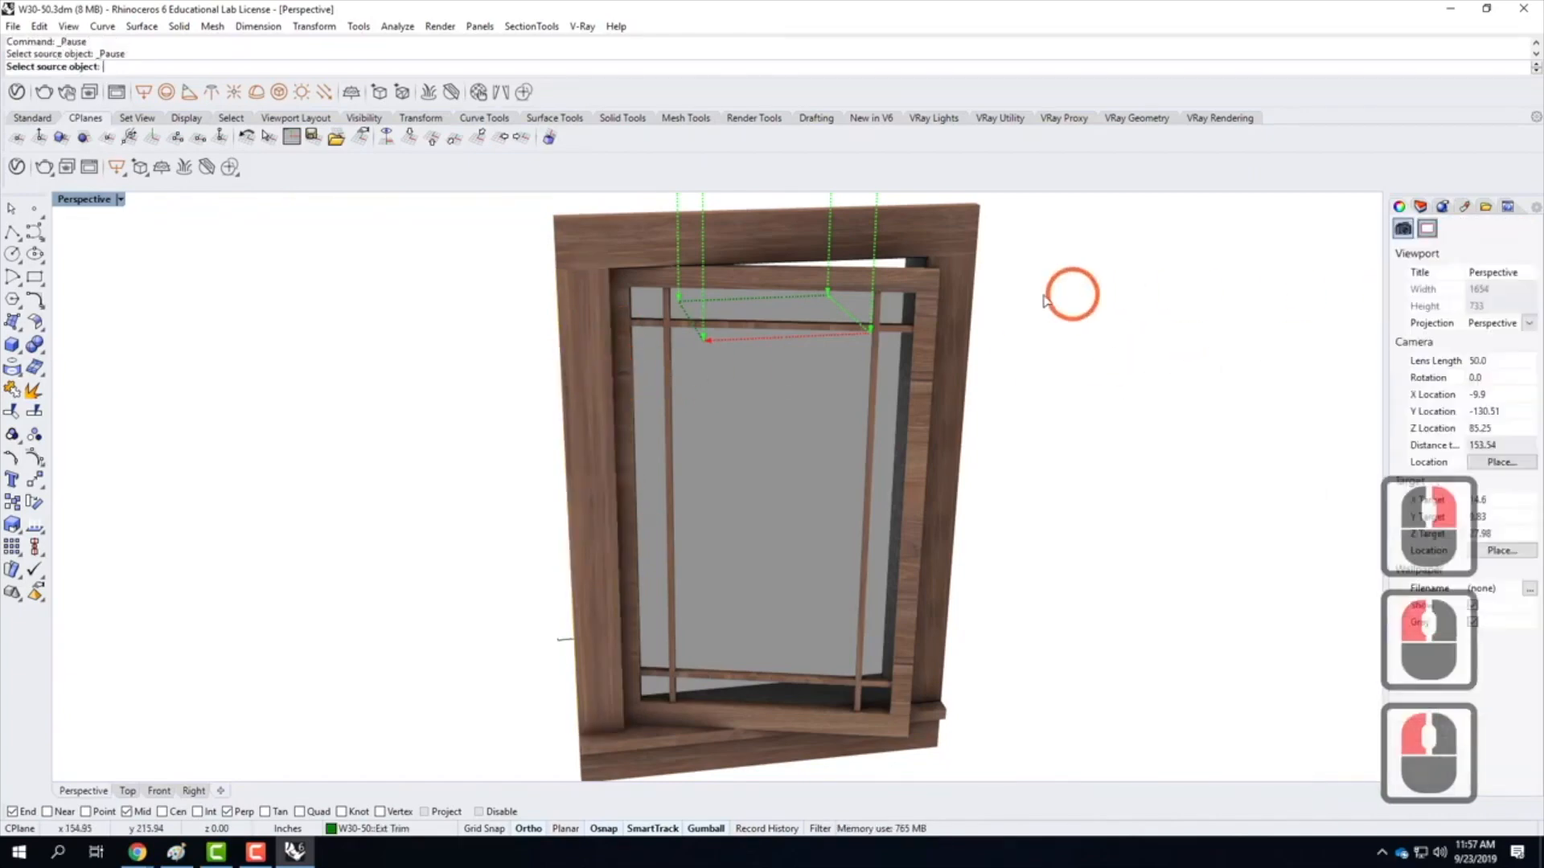
click(953, 314)
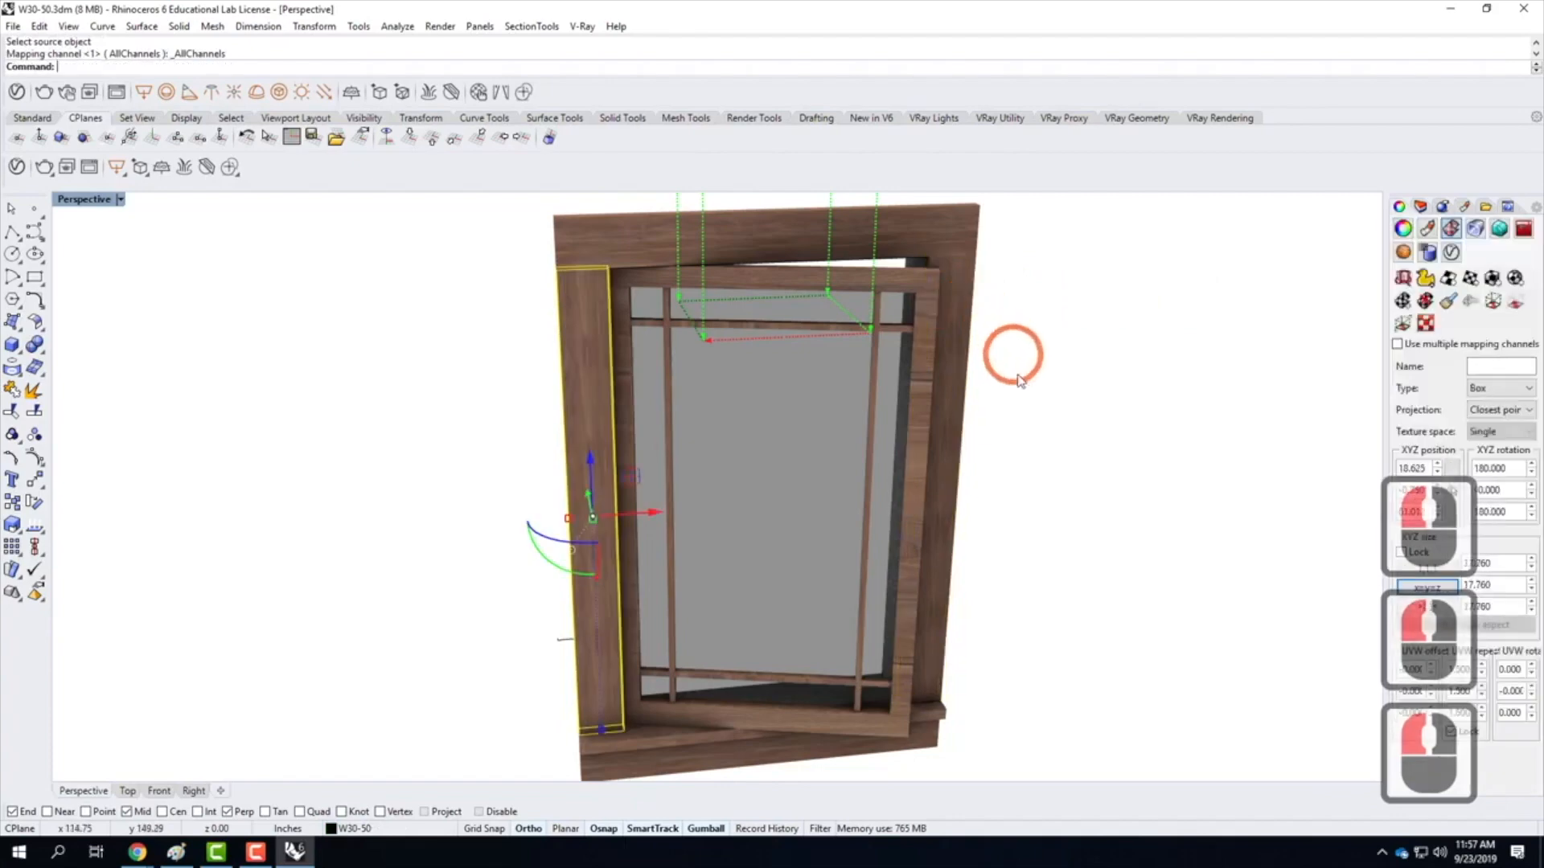
click(1087, 382)
Check the wood grain on the open window sash, select the sash frame, and display the layer list
scroll(1087, 382, down, 2)
mouse_move(1085, 398)
right_down()
mouse_move(1069, 407)
mouse_move(946, 341)
mouse_move(906, 376)
mouse_move(972, 369)
right_up()
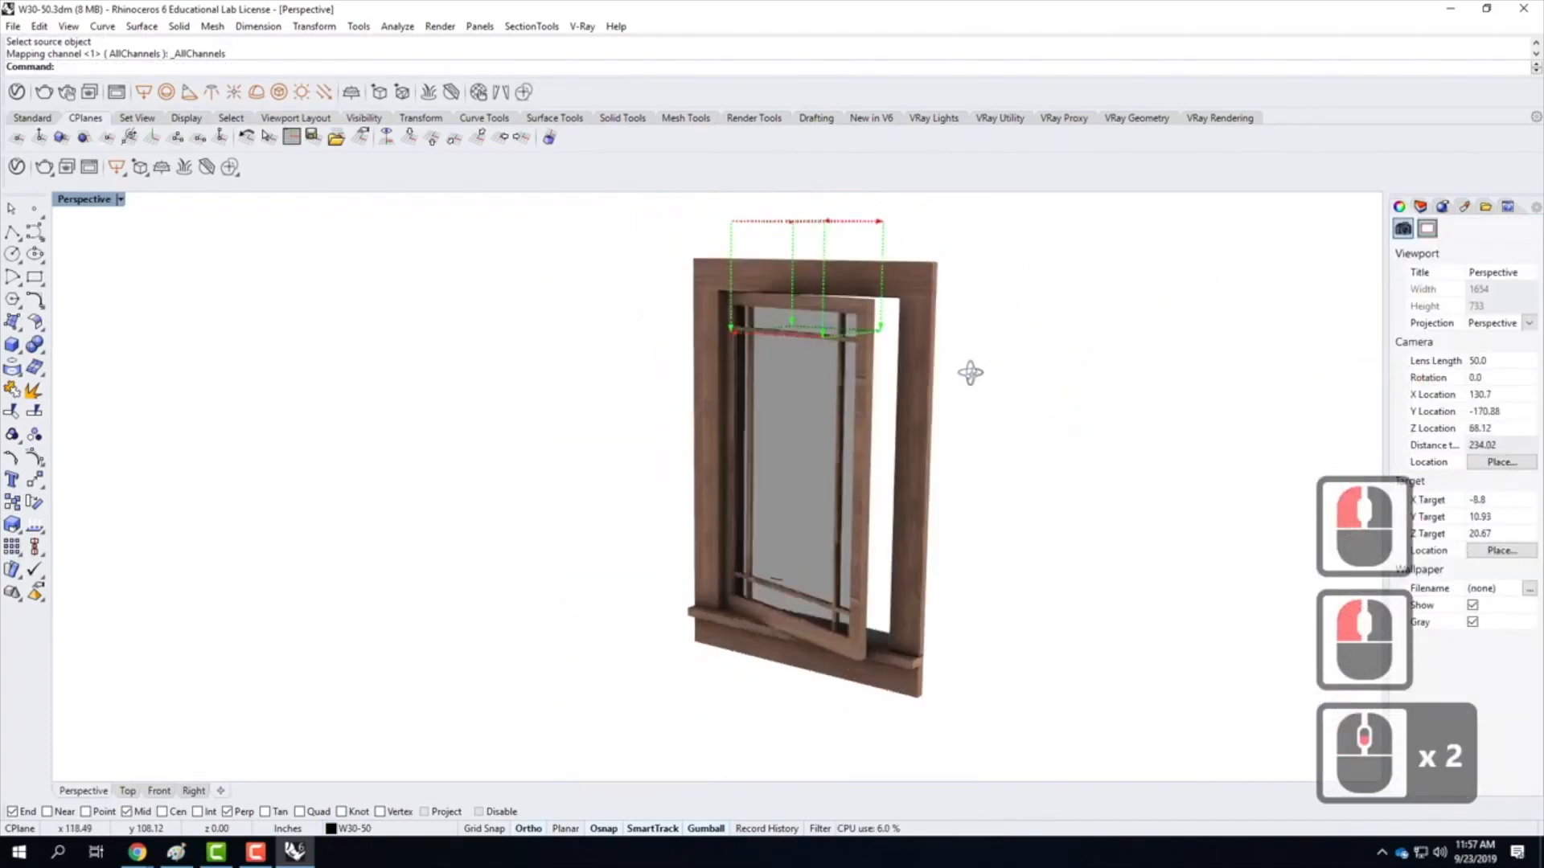
scroll(868, 301, up, 2)
scroll(868, 301, up, 2)
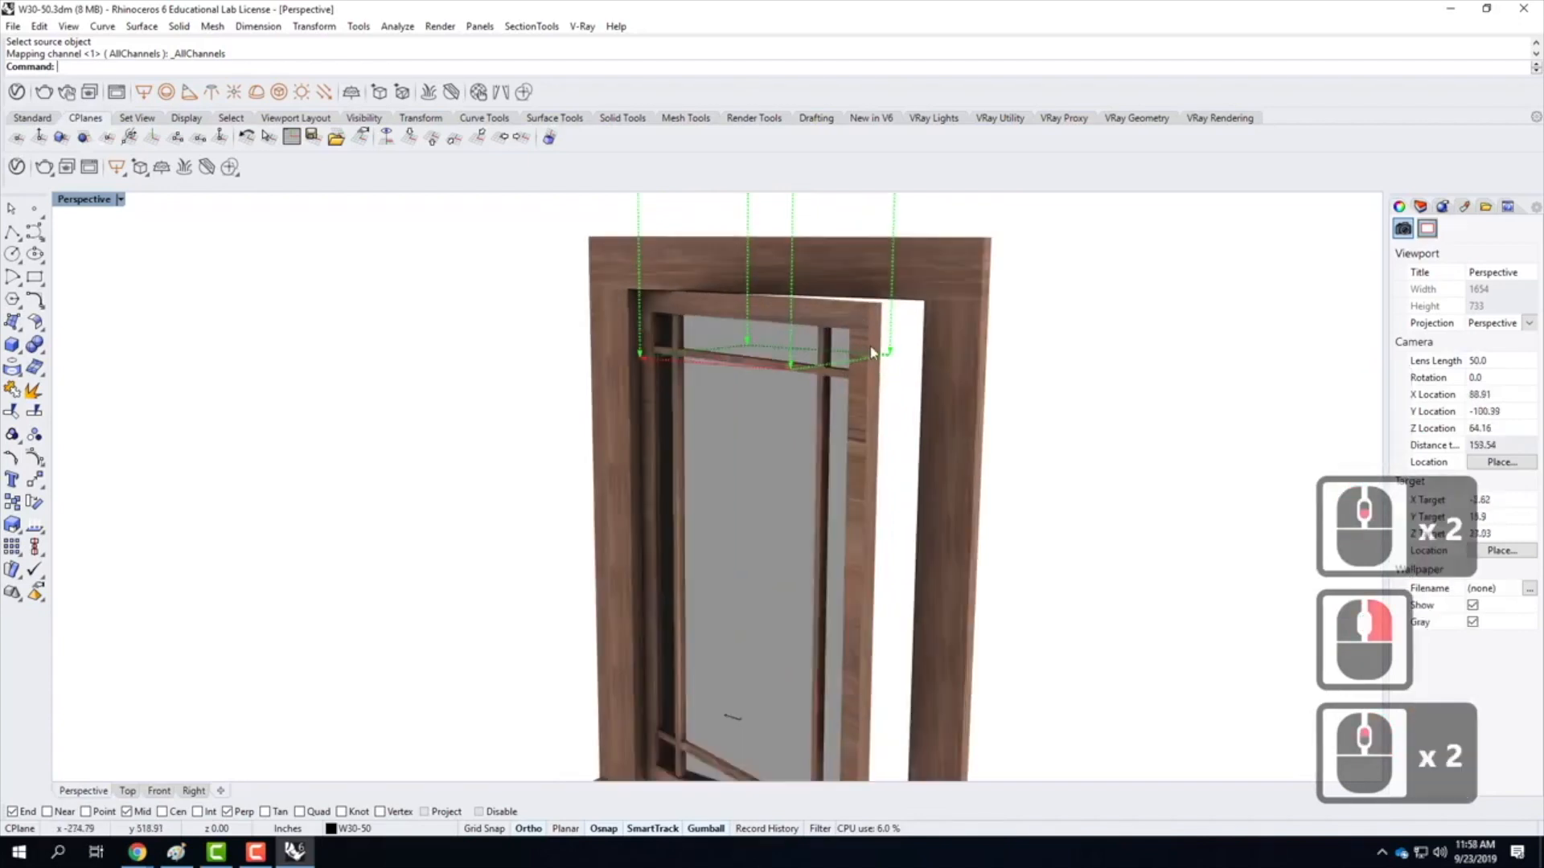
scroll(871, 348, up, 4)
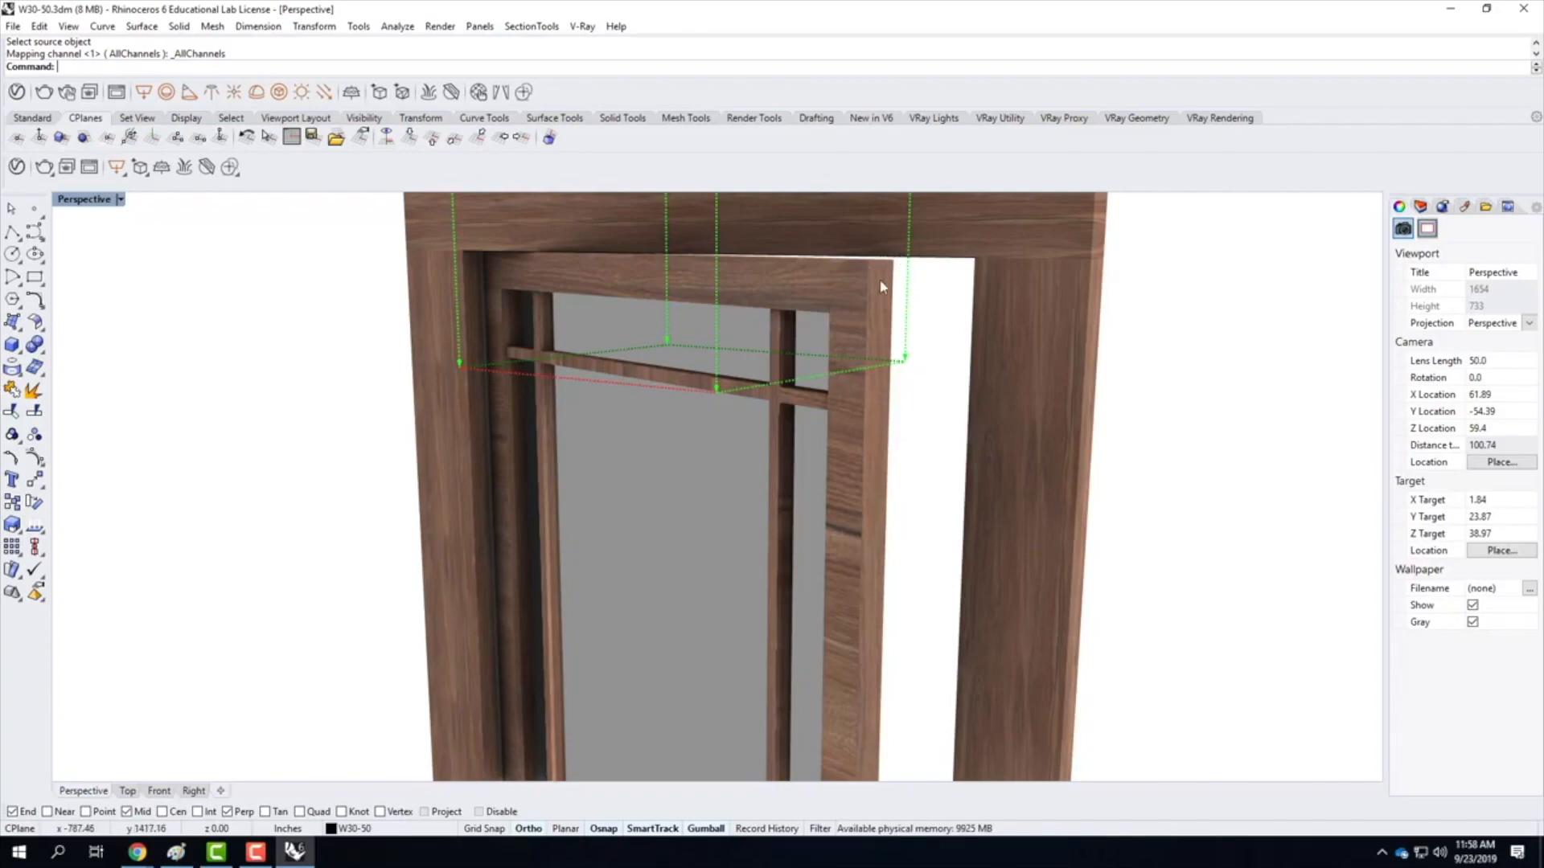
click(853, 414)
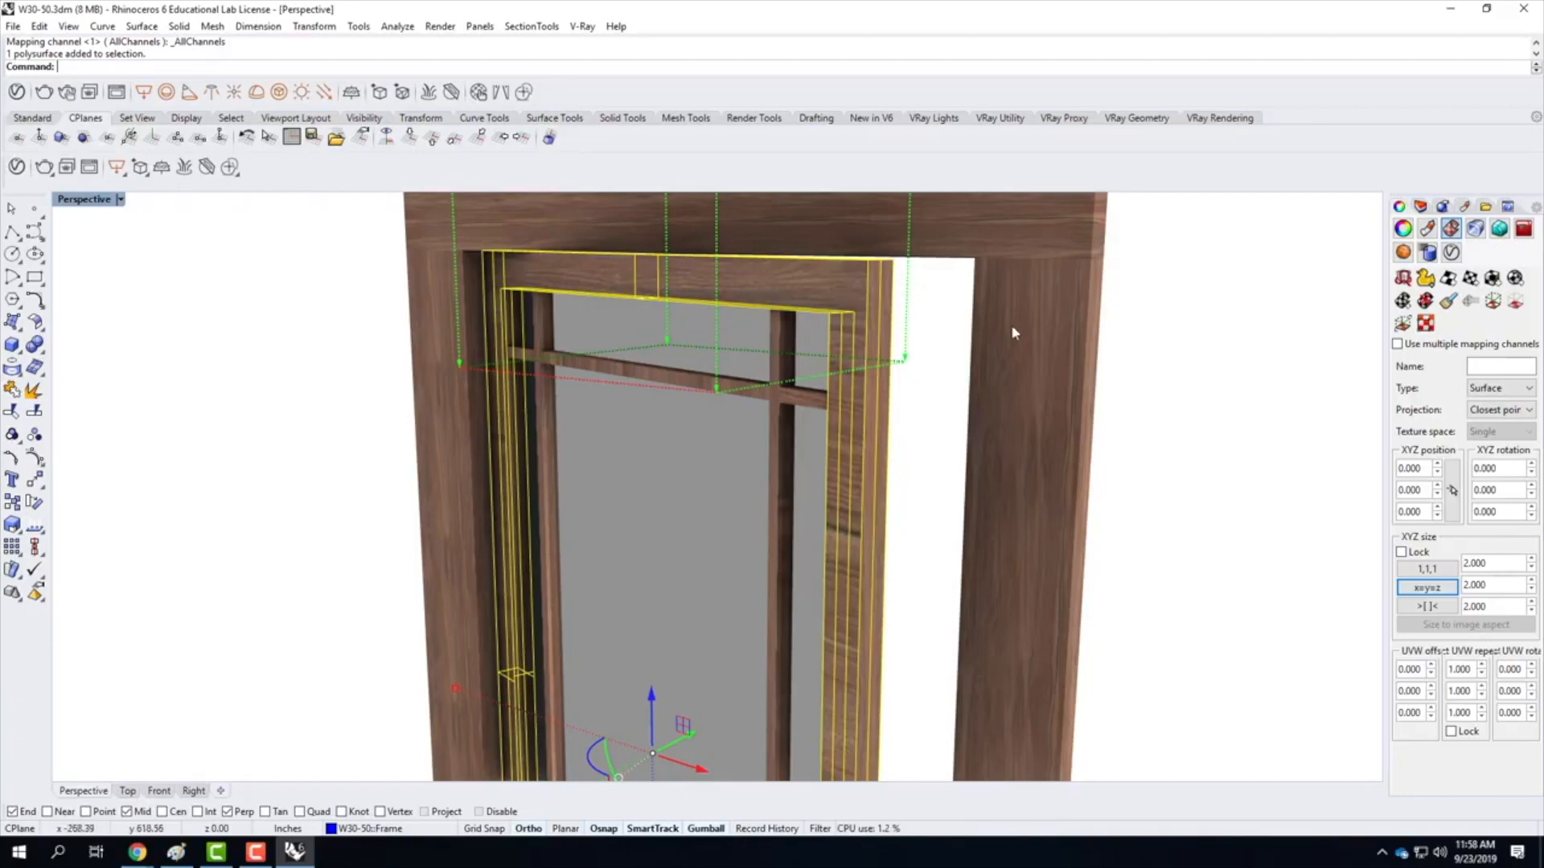
click(1420, 207)
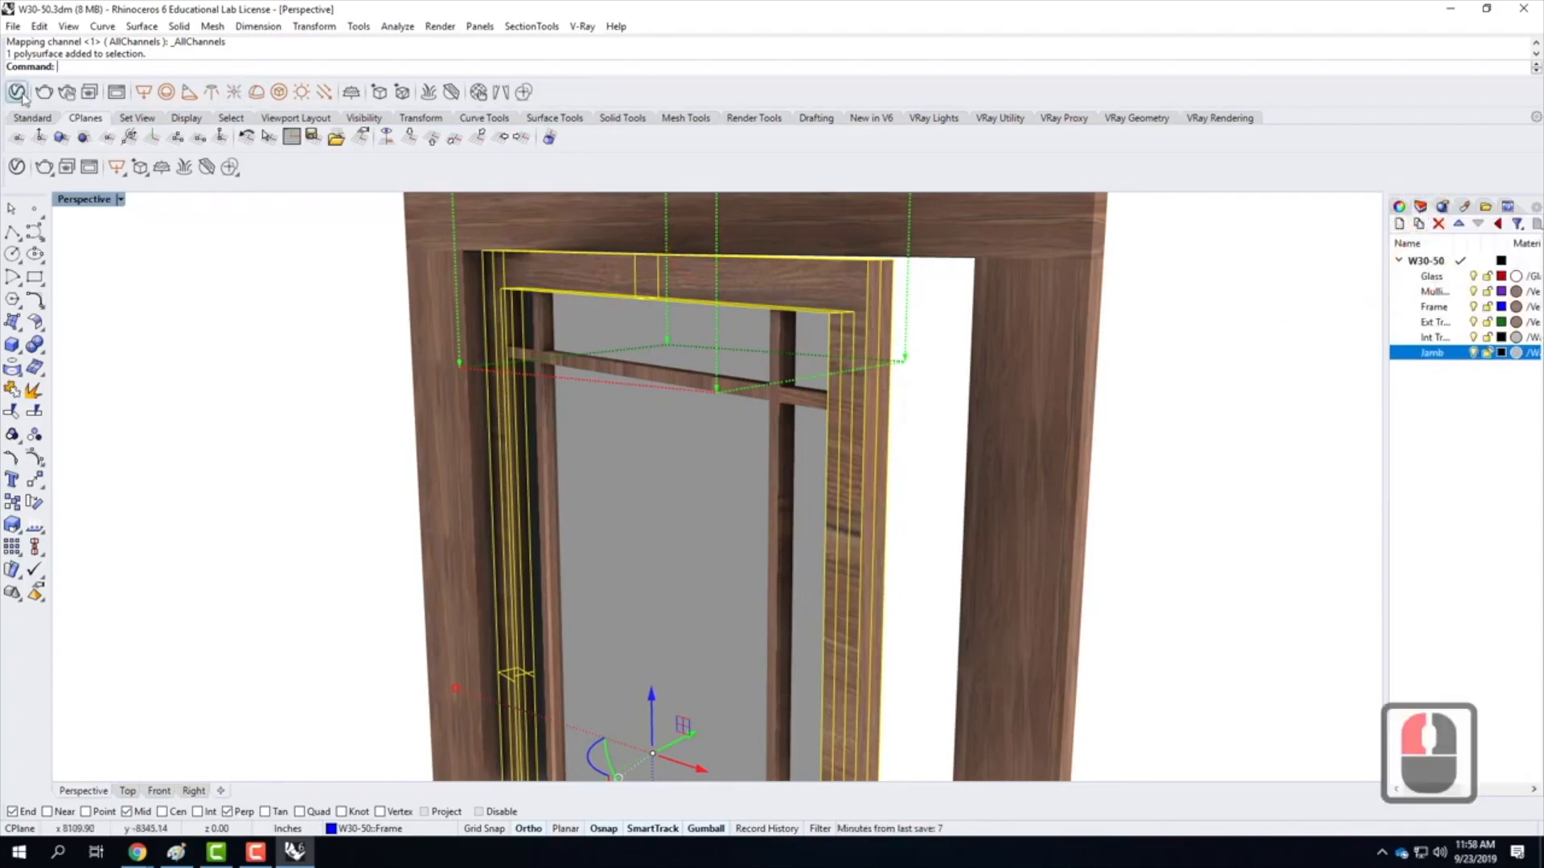
Open the V-Ray Asset Editor and show the Plastic category of the material library
click(17, 91)
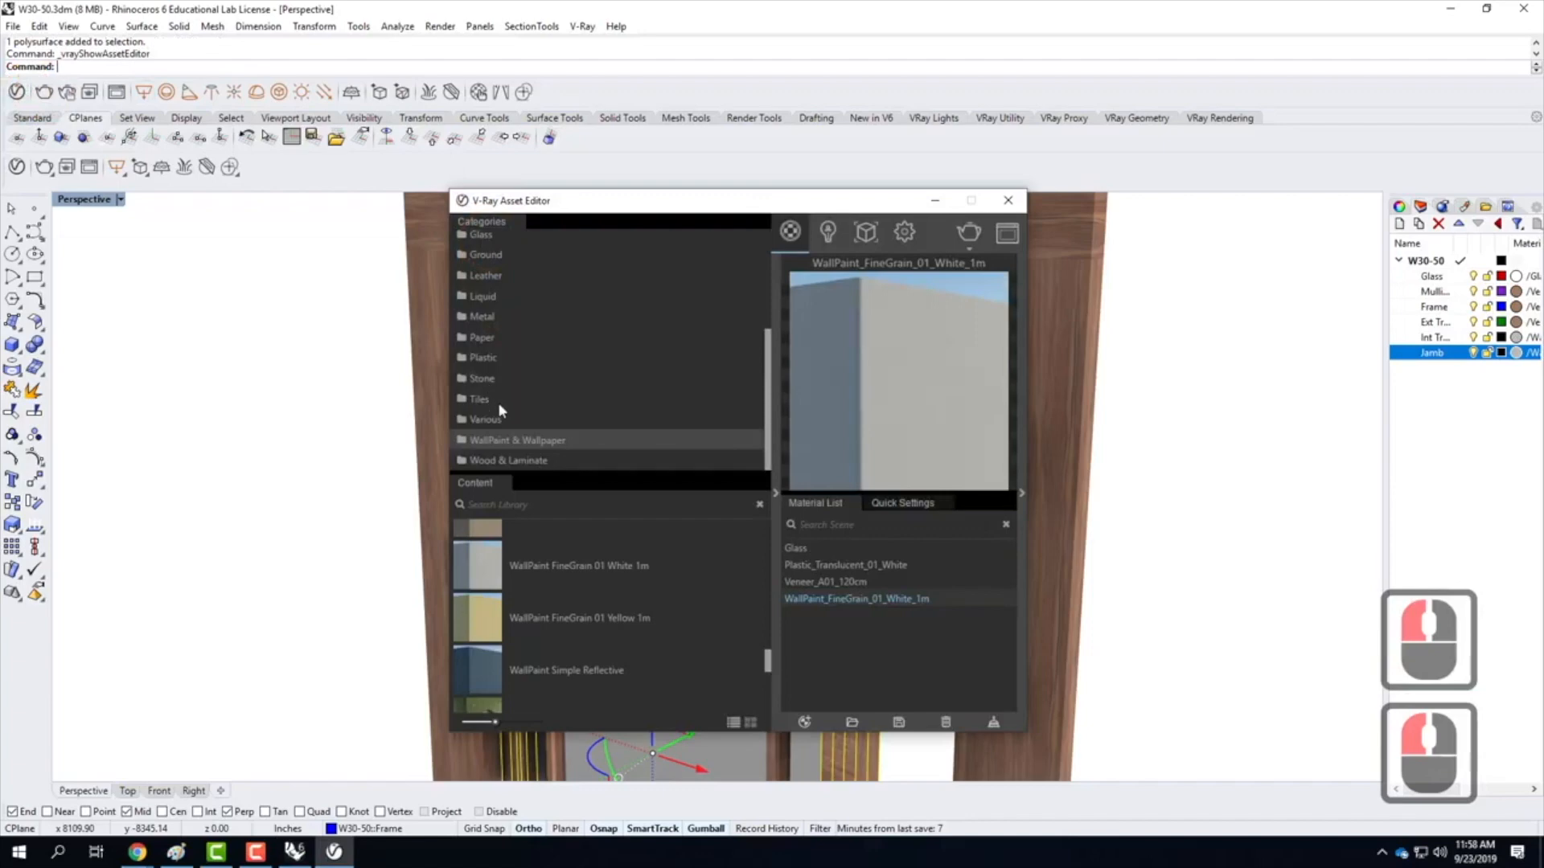
scroll(499, 394, up, 6)
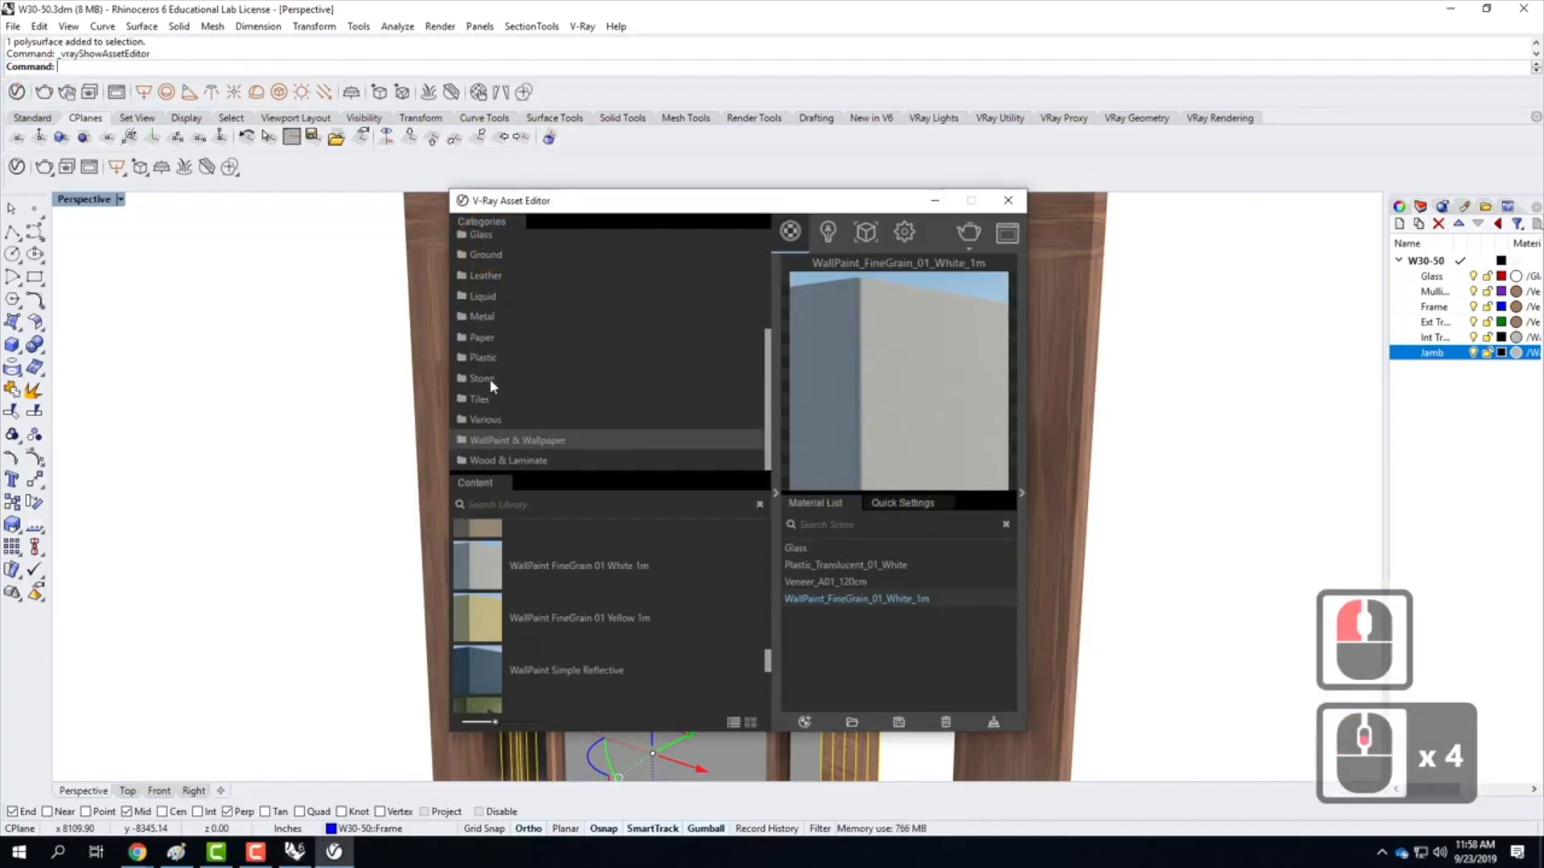
scroll(489, 365, up, 2)
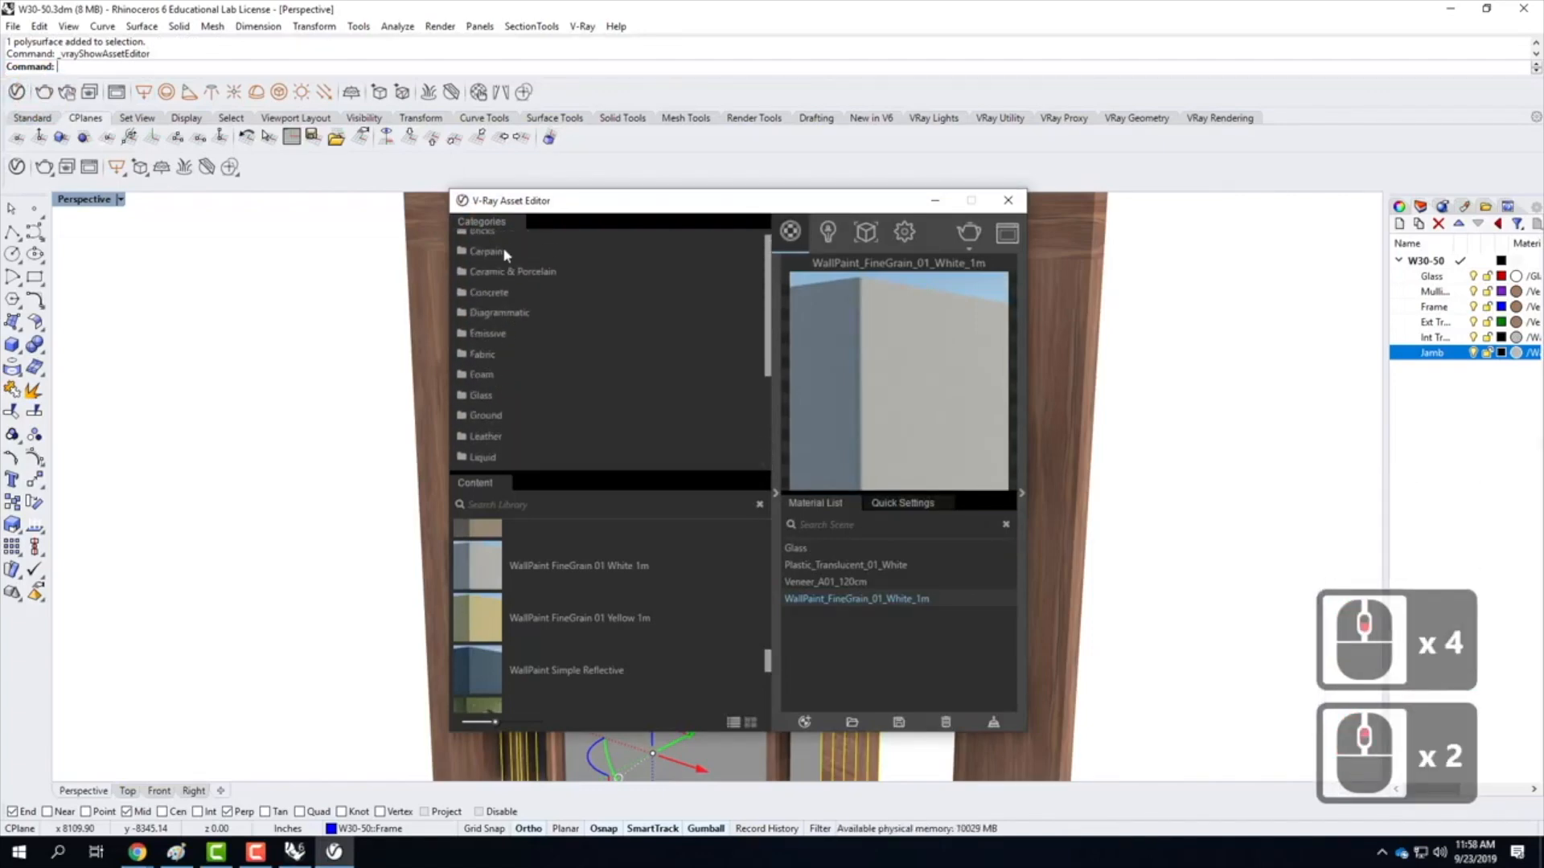
scroll(527, 418, down, 2)
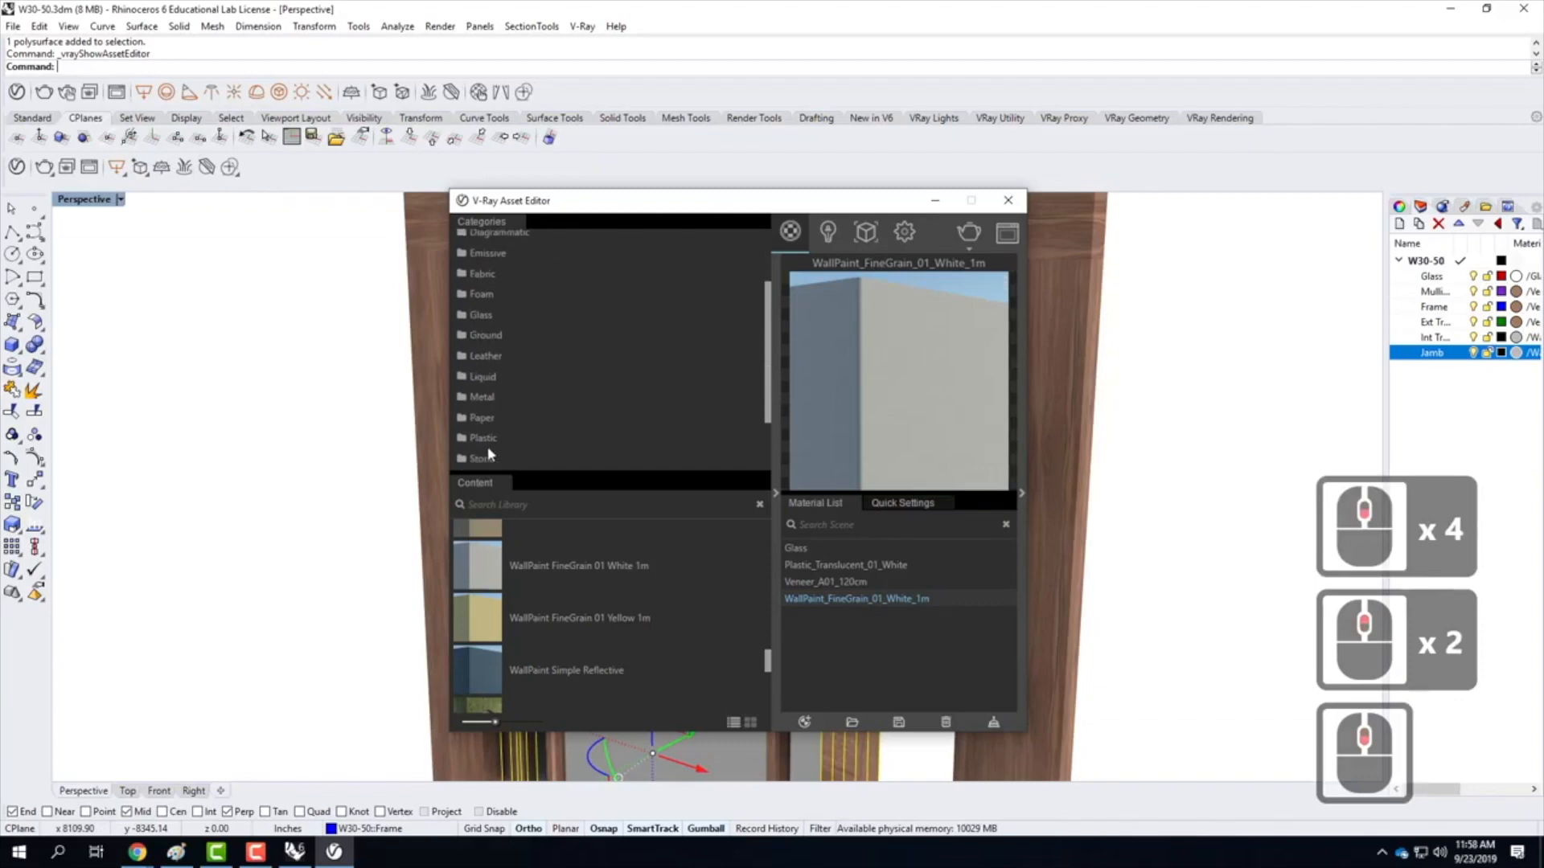
click(490, 438)
Find Plastic SSS 01 White among the plastic materials and add it to the scene's material list
scroll(600, 631, down, 13)
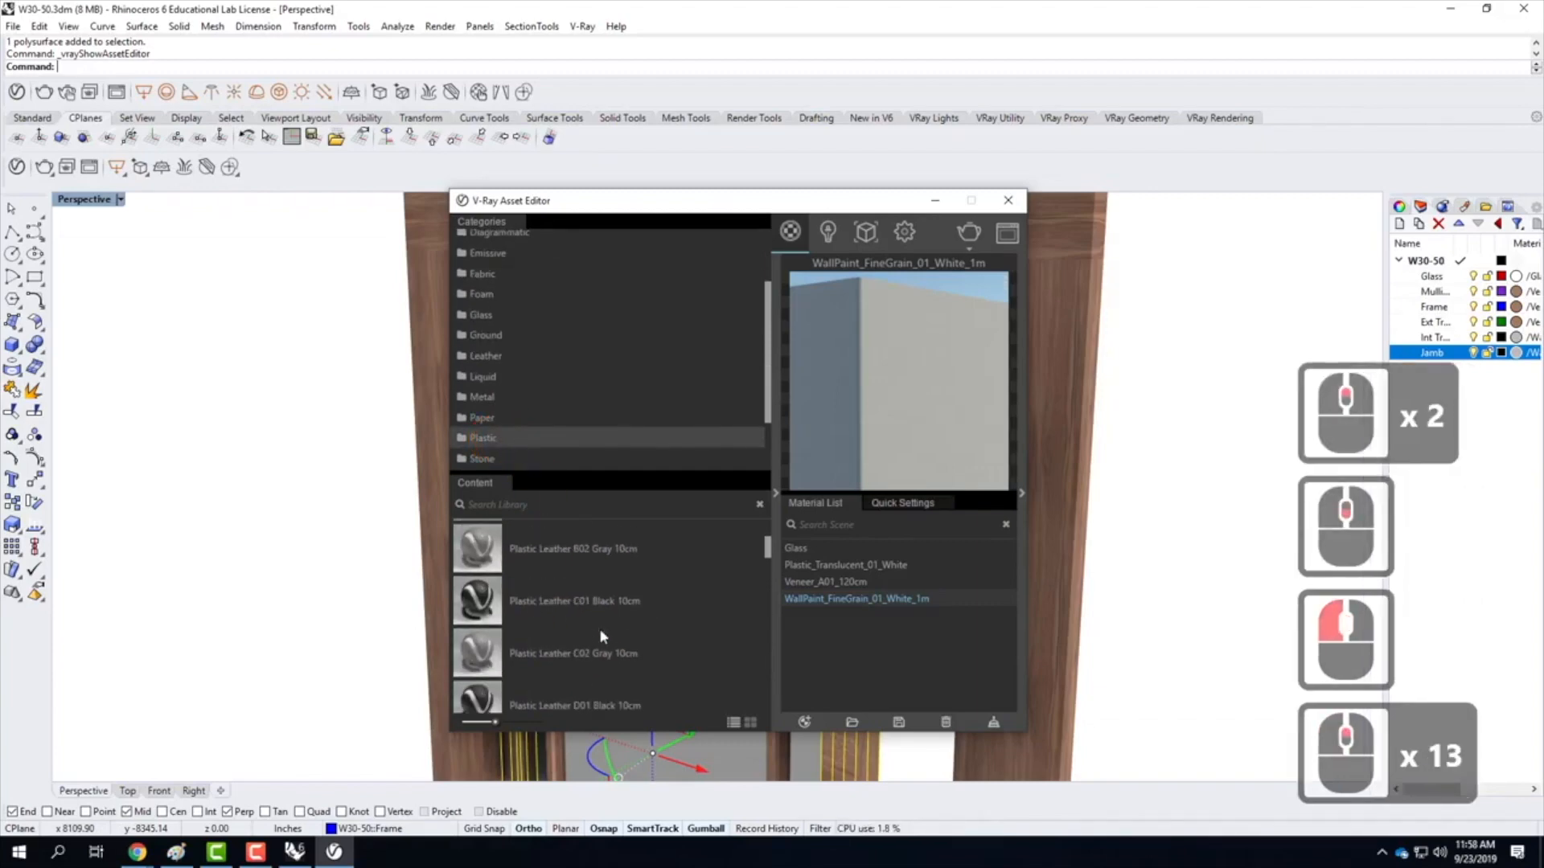
scroll(600, 628, up, 7)
scroll(706, 608, down, 4)
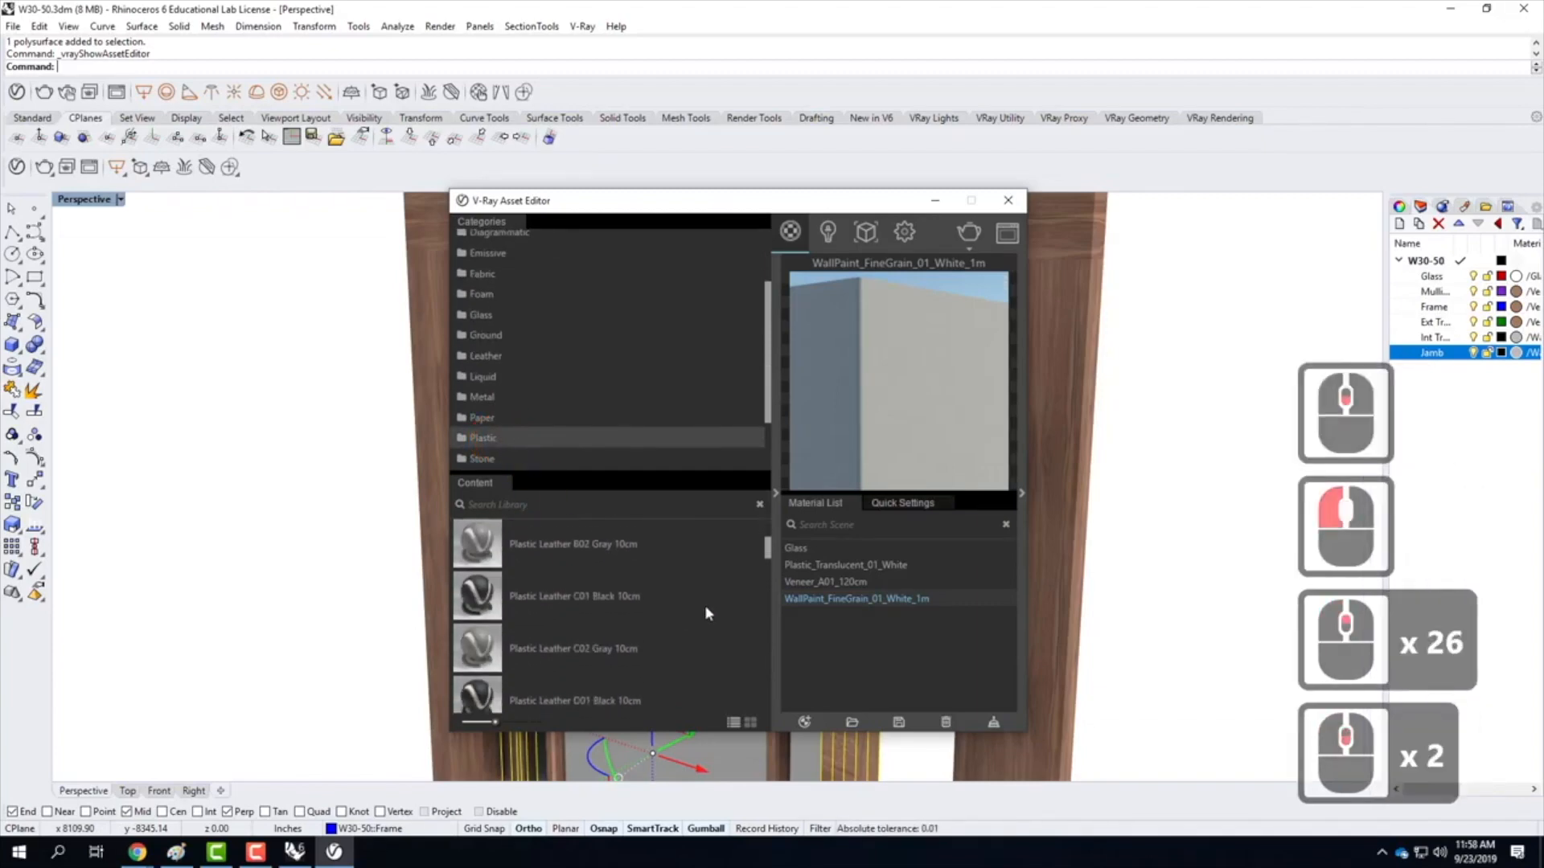
scroll(706, 608, down, 4)
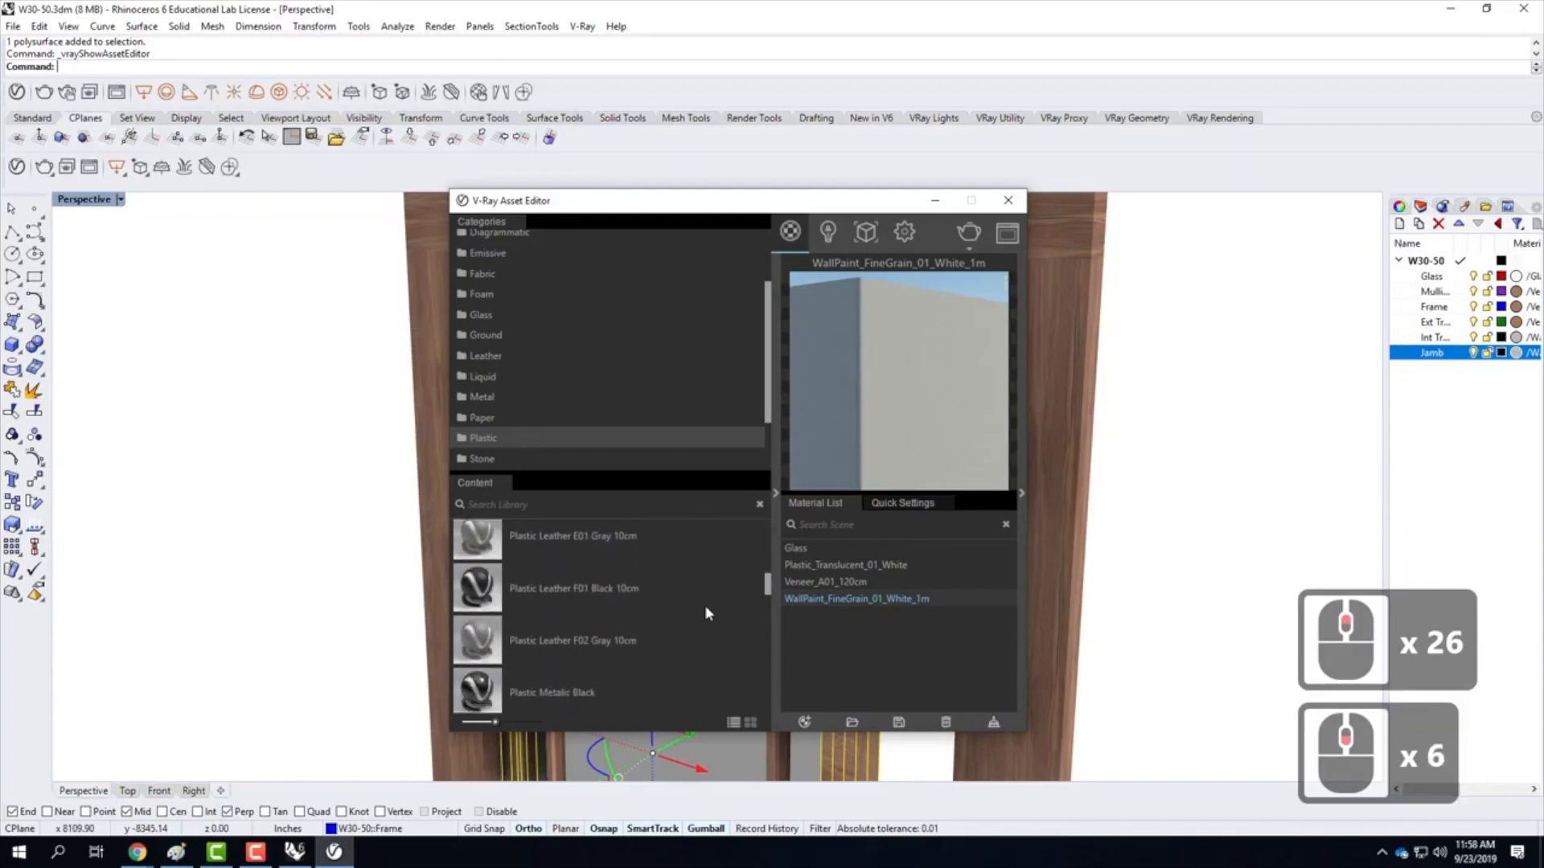
scroll(706, 609, down, 3)
scroll(706, 608, down, 4)
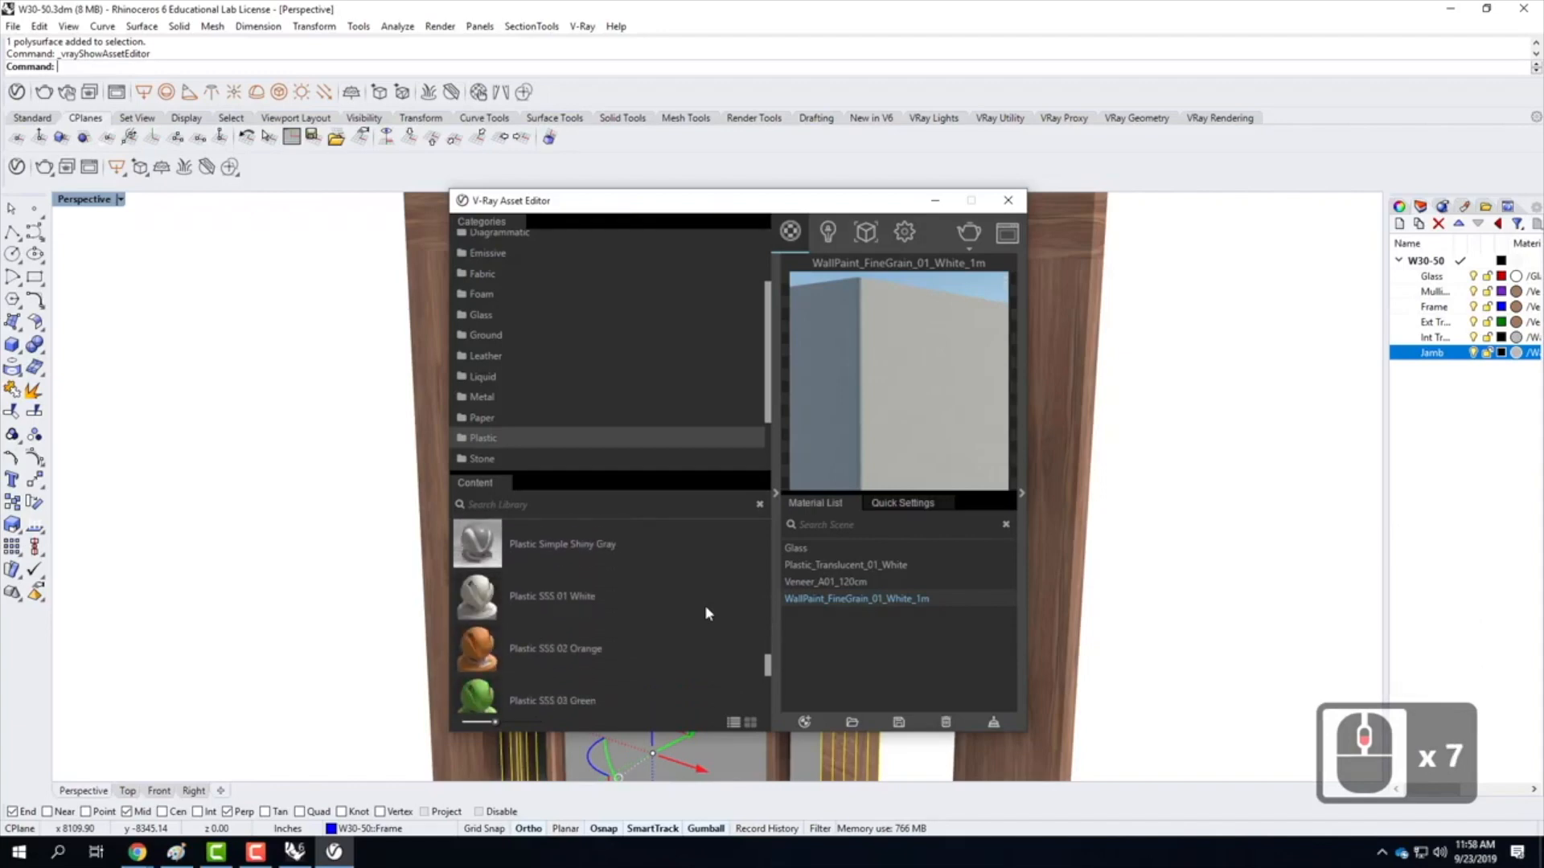
scroll(706, 614, down, 1)
scroll(706, 614, up, 1)
click(515, 599)
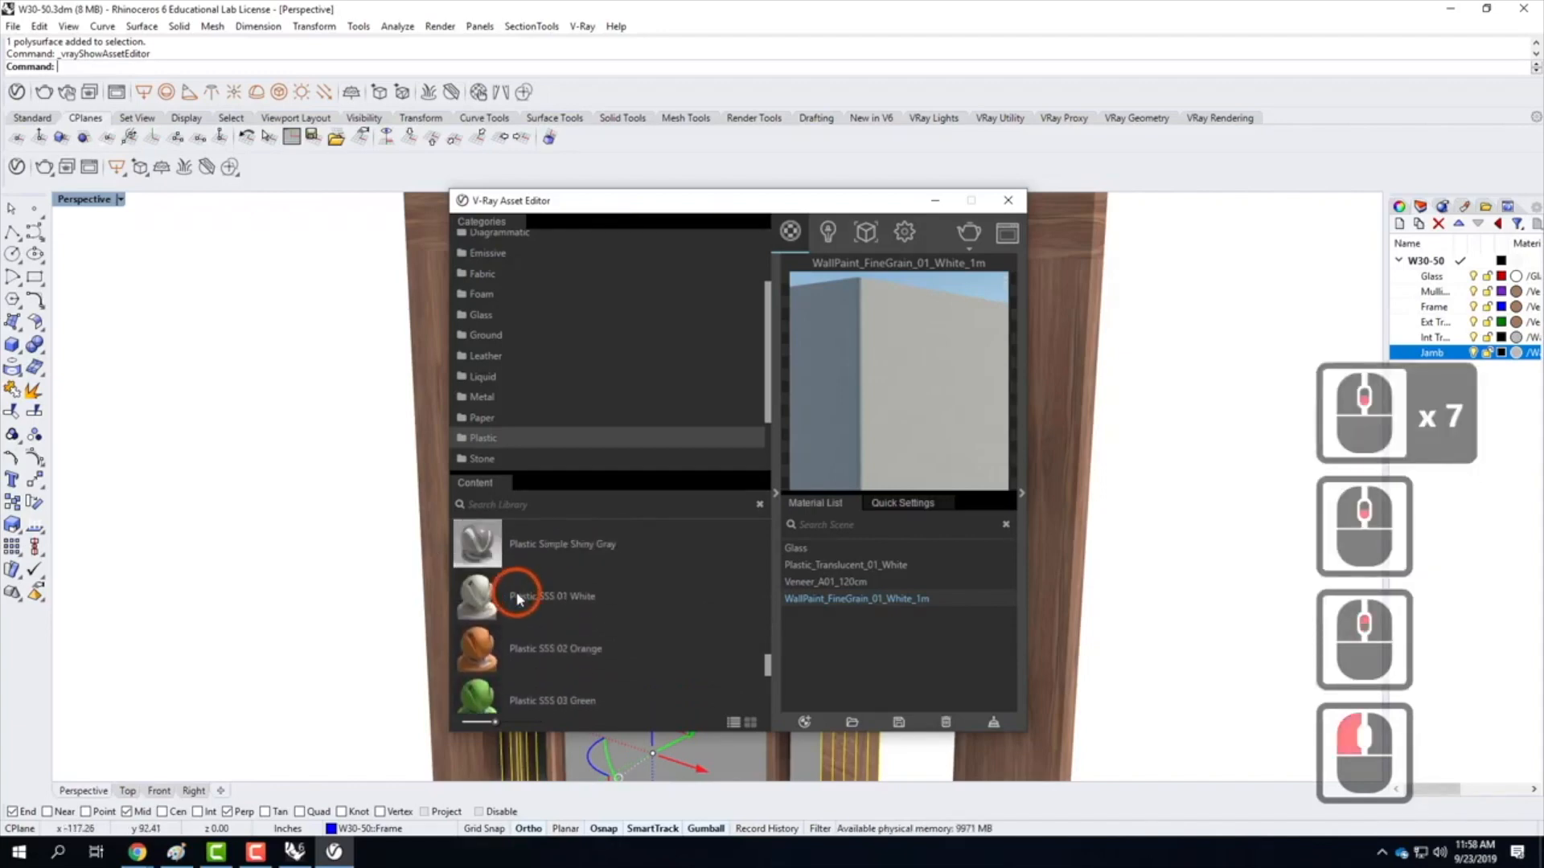
drag(497, 603, 846, 567)
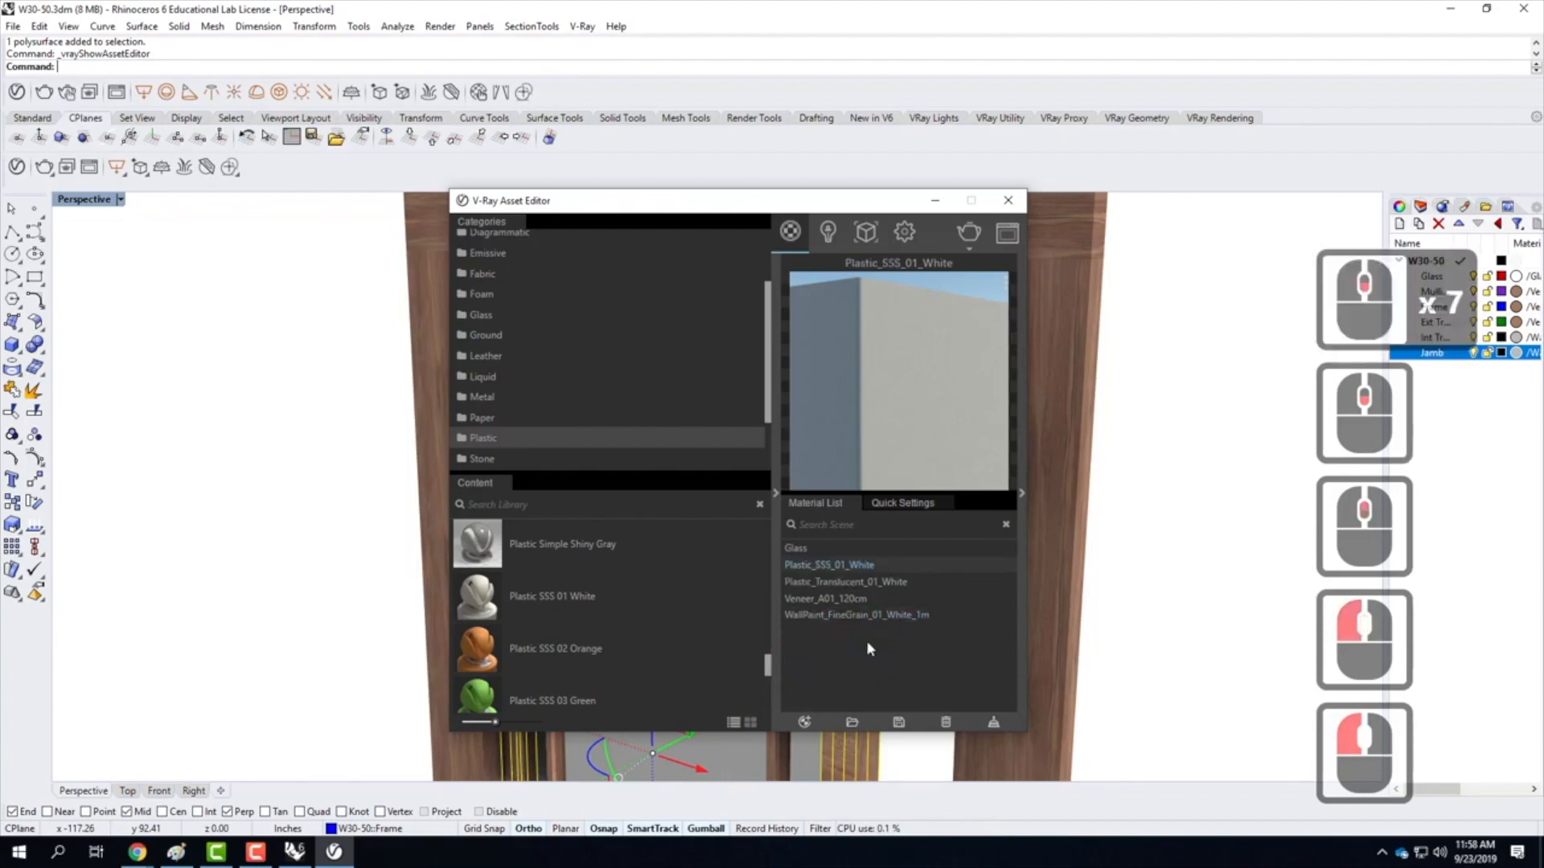
Apply Plastic_SSS_01_White to the W30-50 Frame and Mullions layers, and close the Asset Editor
right_click(836, 571)
mouse_move(890, 449)
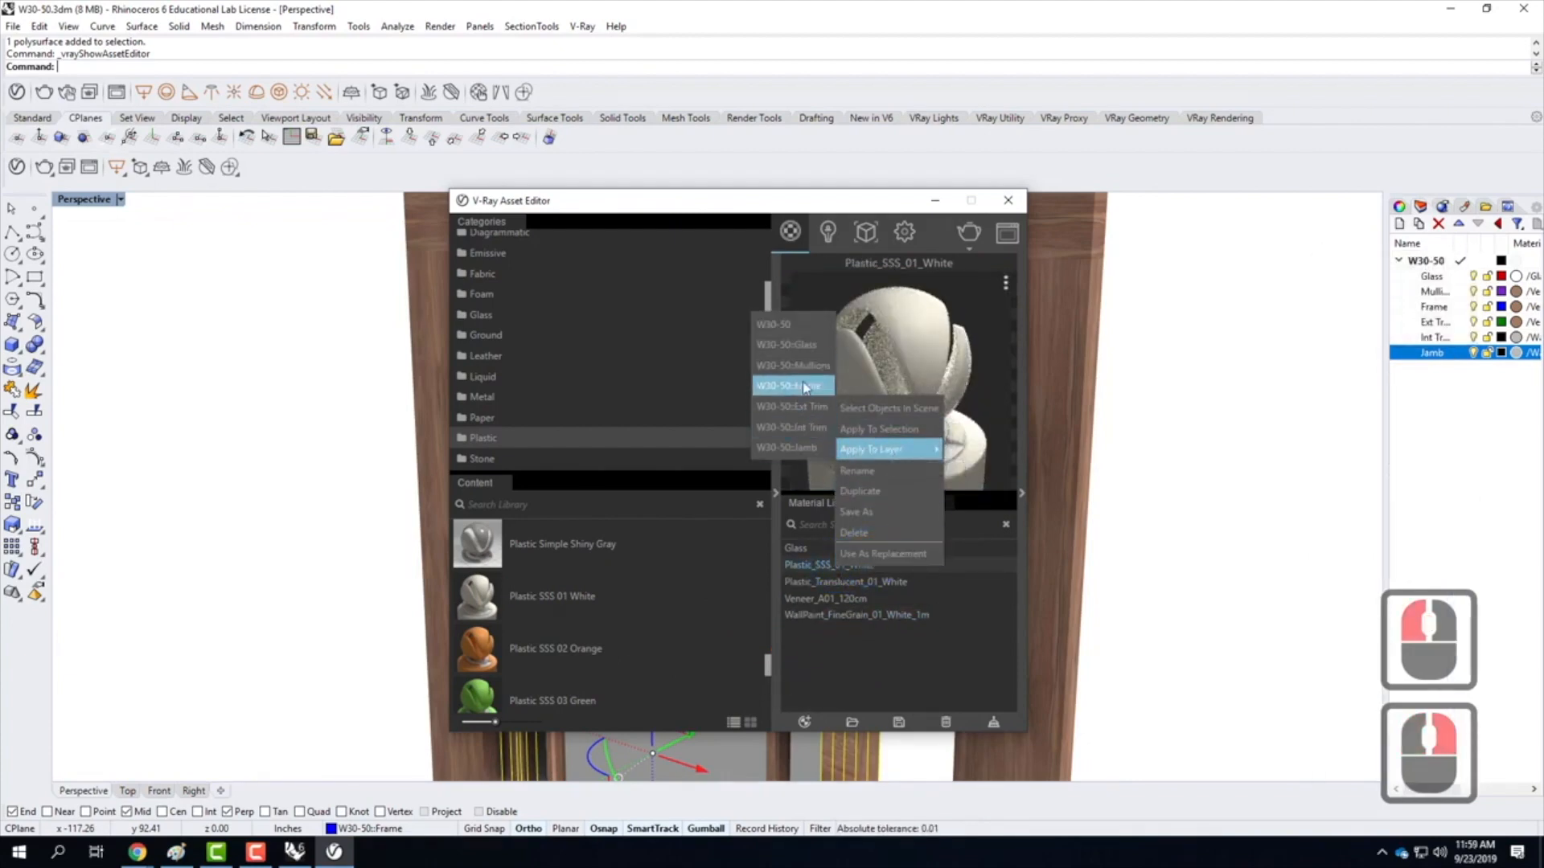
click(806, 389)
click(856, 567)
right_click(858, 571)
mouse_move(893, 447)
click(836, 364)
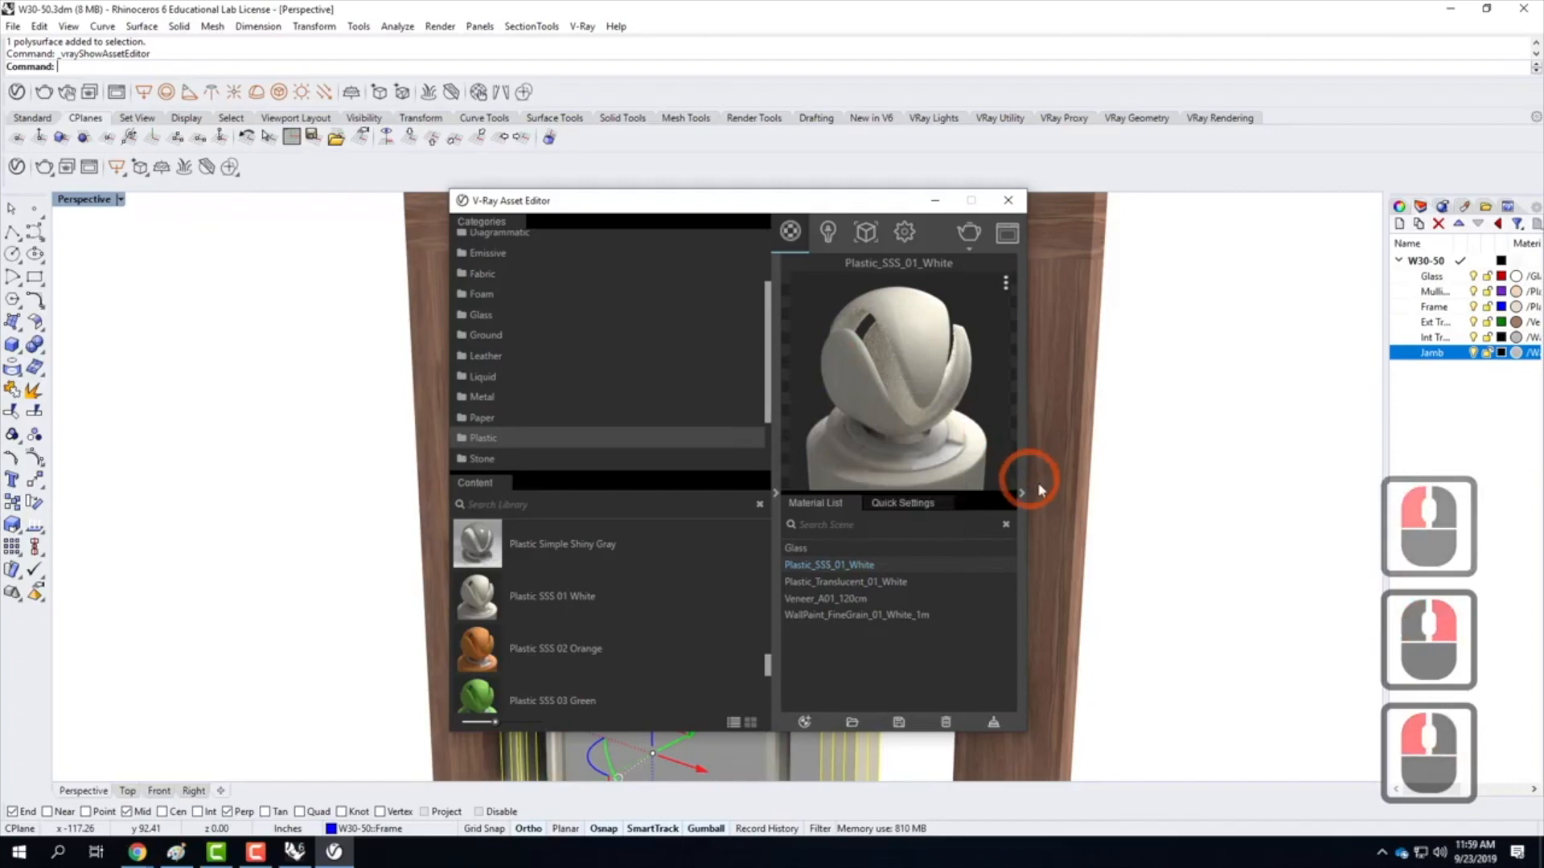
click(1008, 201)
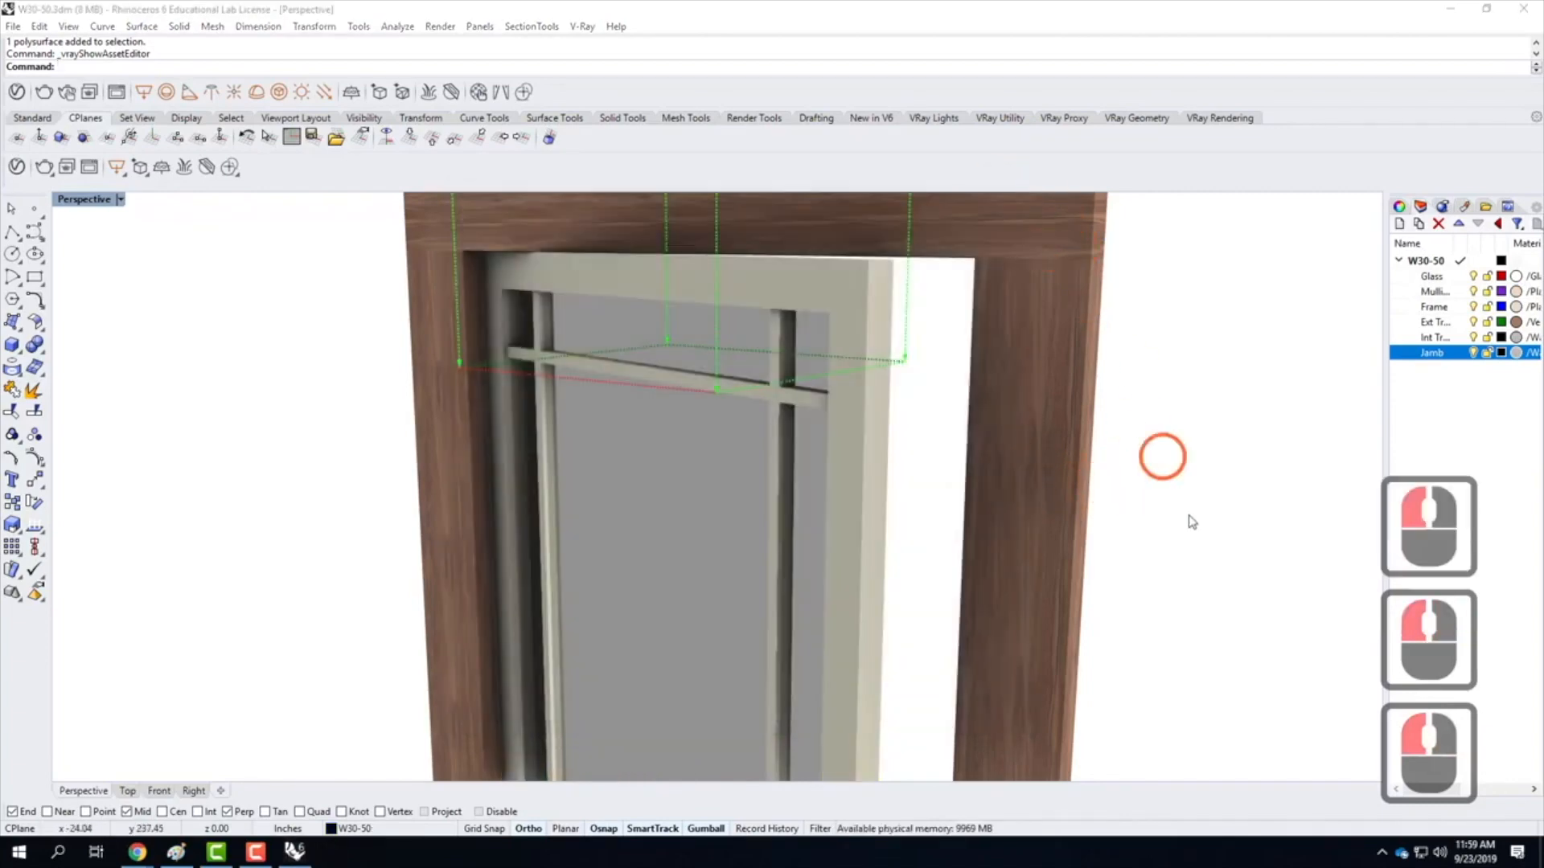
Examine the window from the interior side, picking out the interior trim and jamb, and return to the exterior
scroll(1120, 523, down, 3)
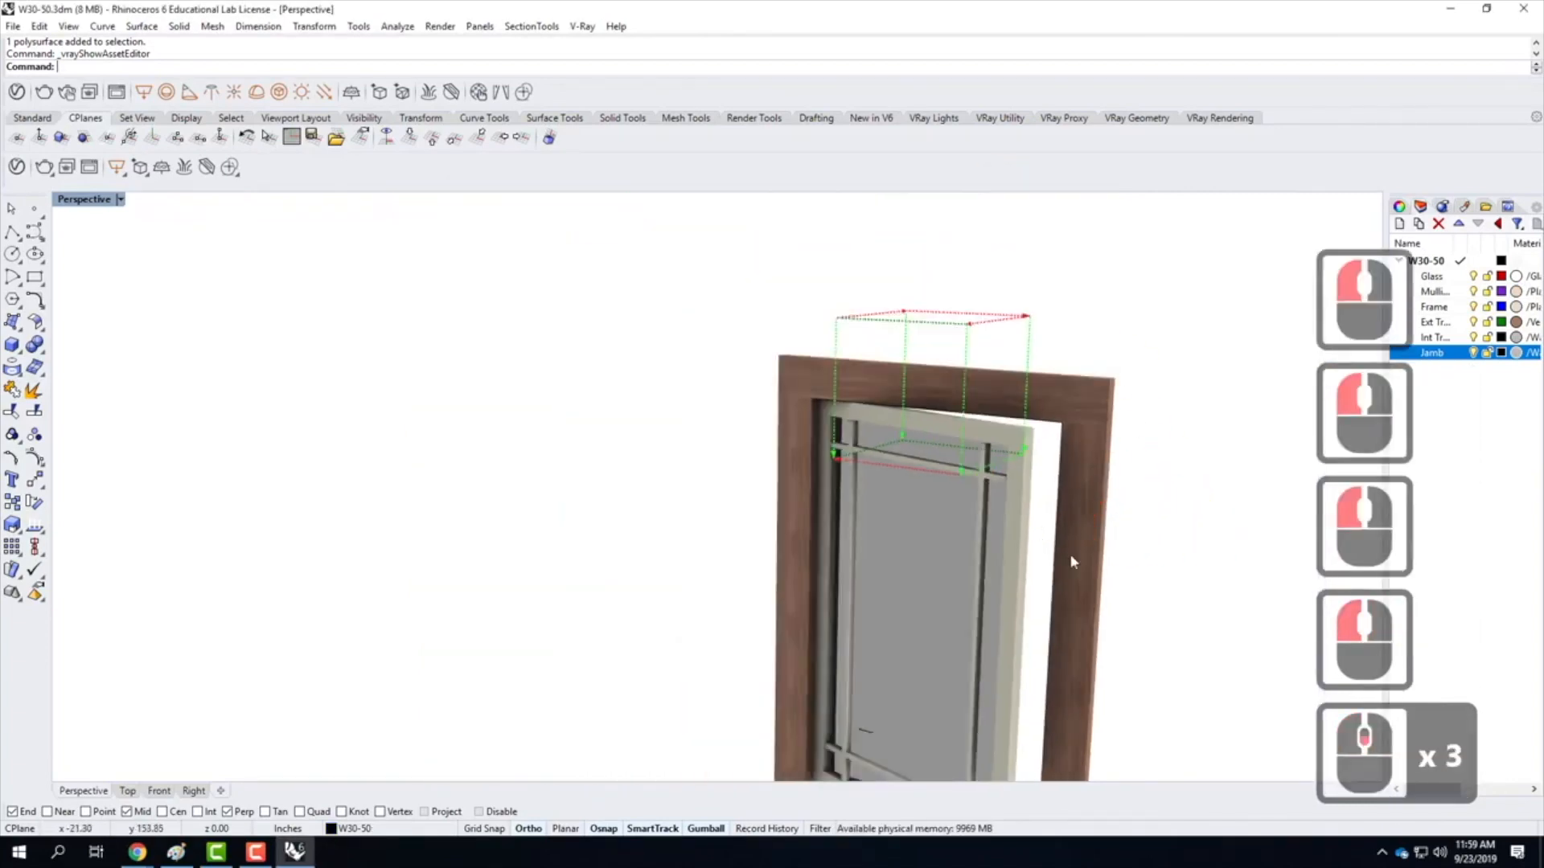
right_drag(1049, 521, 640, 538)
scroll(1056, 503, down, 3)
scroll(294, 426, up, 5)
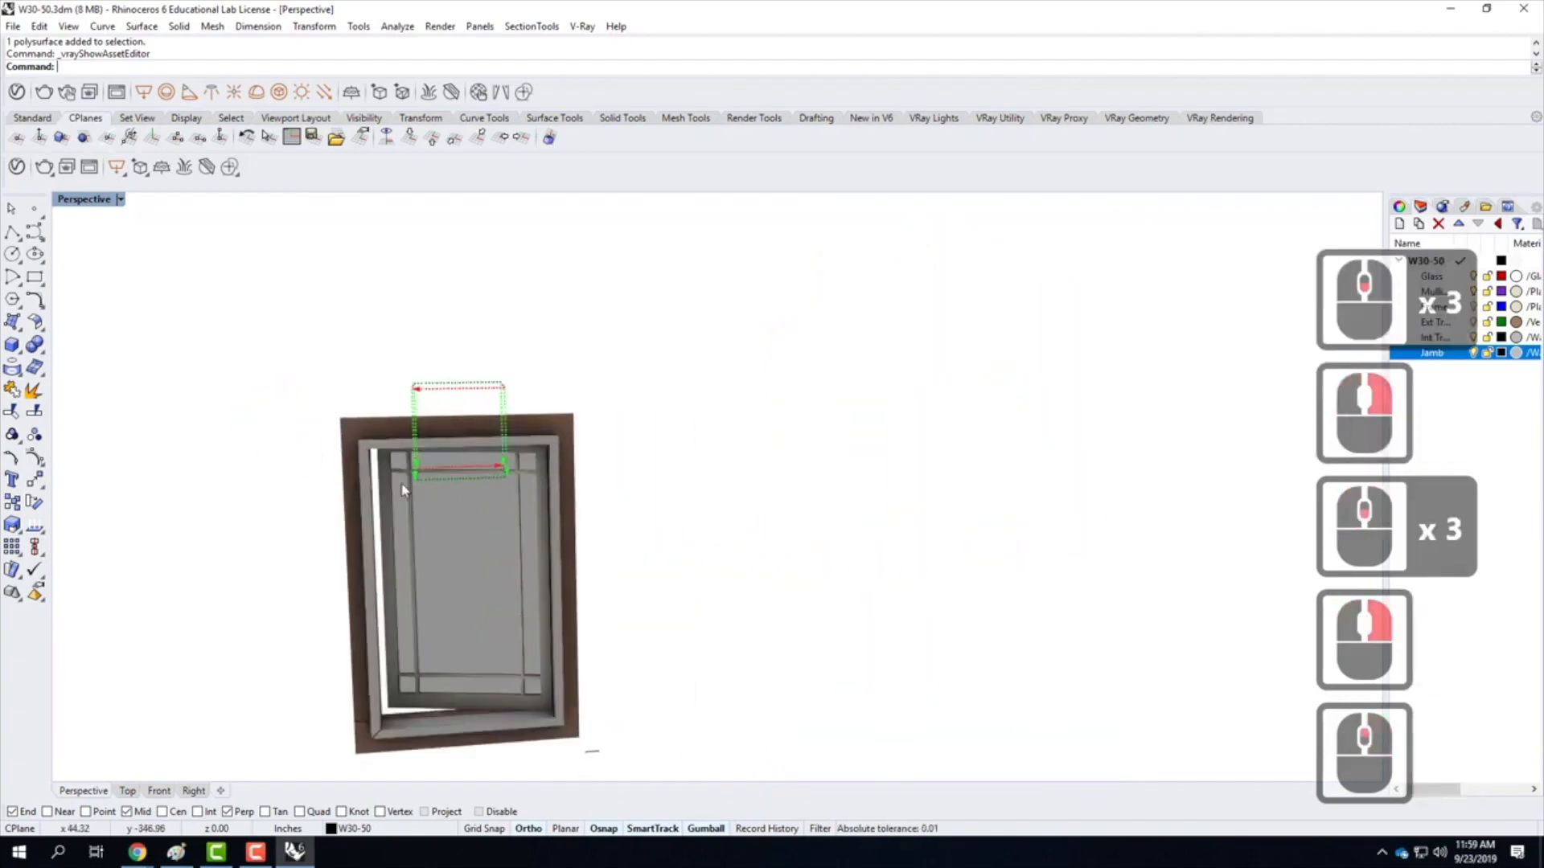
right_drag(368, 485, 374, 498)
scroll(375, 498, up, 4)
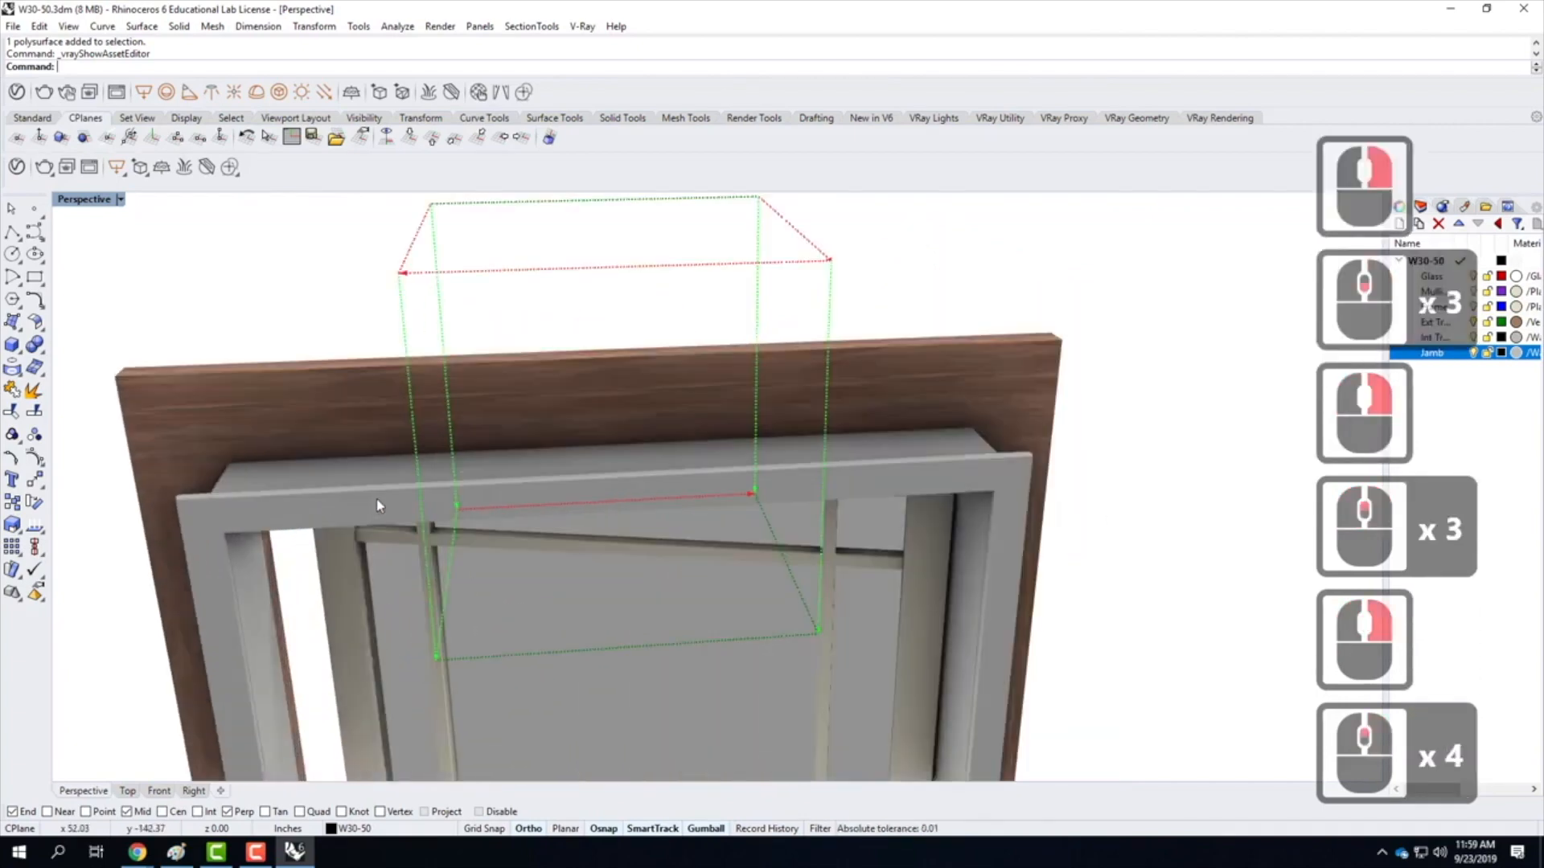
click(374, 505)
click(346, 466)
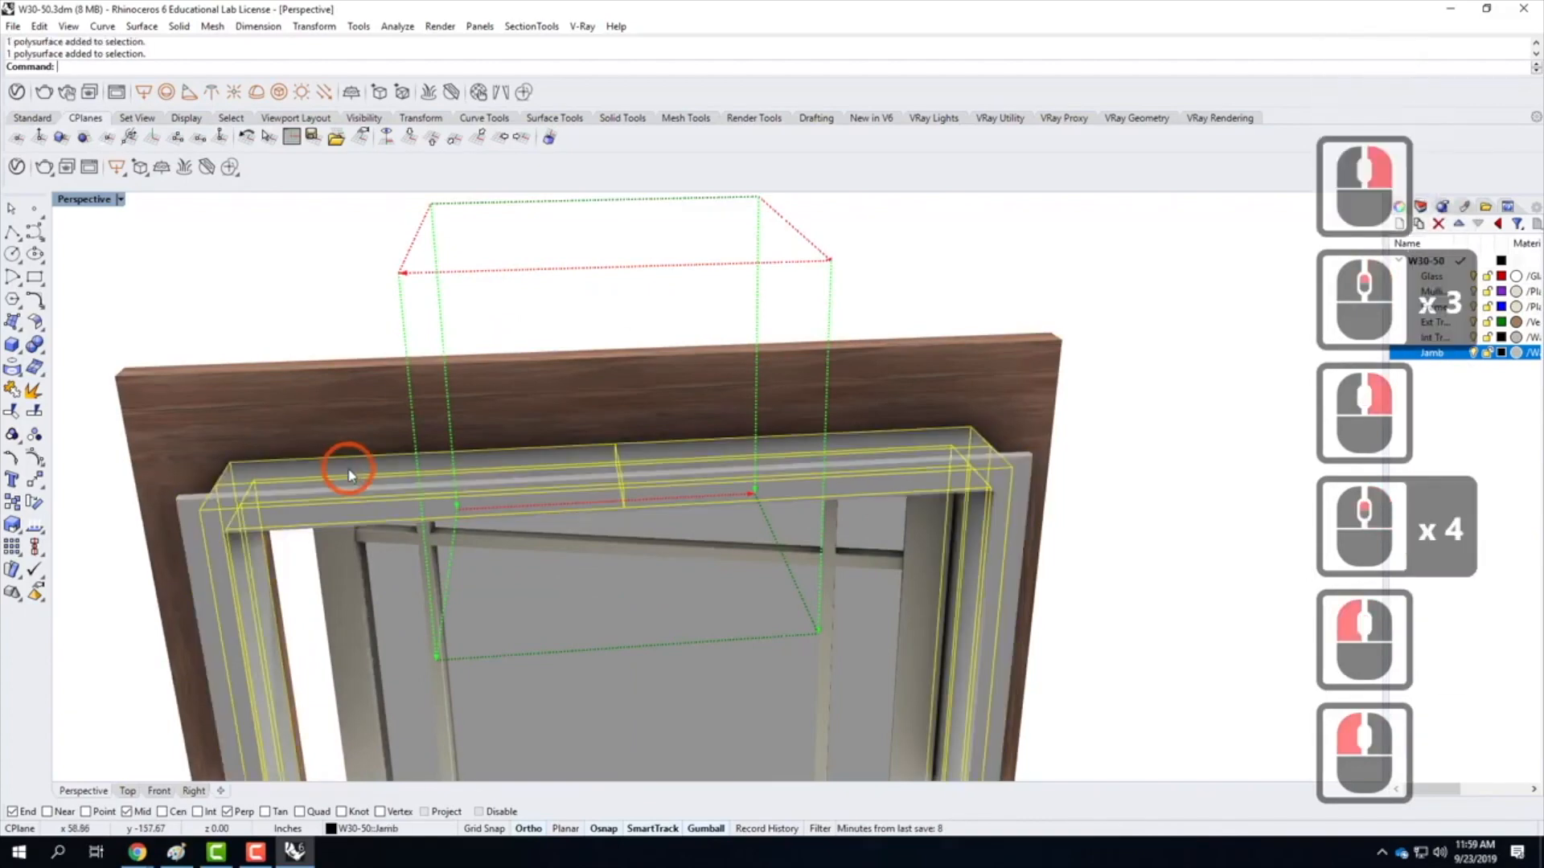
scroll(397, 470, down, 2)
scroll(397, 470, down, 2)
right_drag(399, 474, 621, 467)
scroll(621, 467, down, 4)
scroll(800, 669, up, 9)
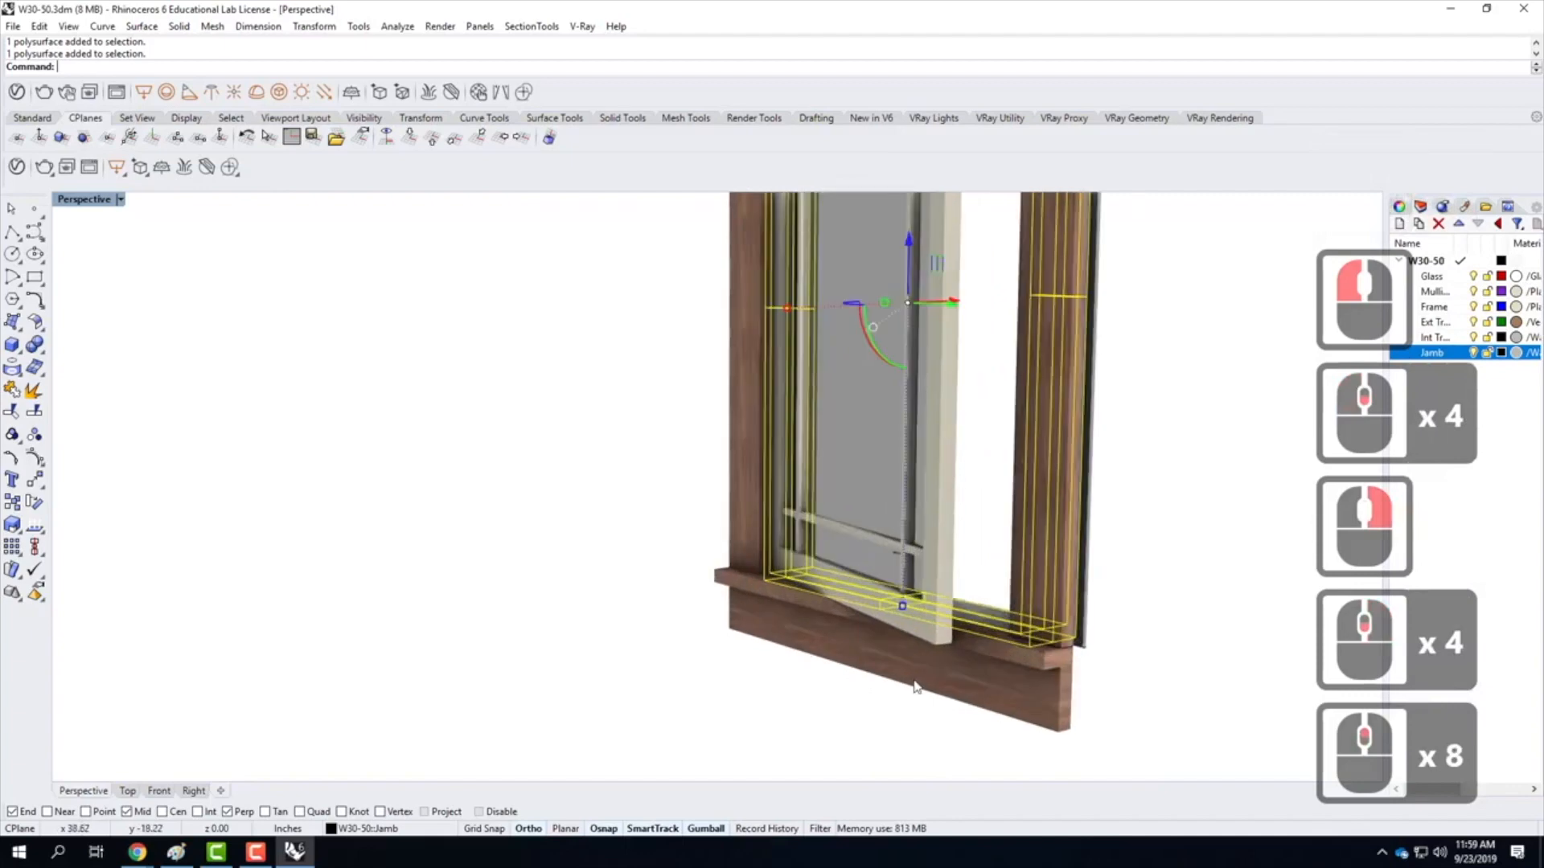
Match the texture mapping of the projecting exterior sill to that of the horizontal trim board below it
click(1095, 597)
scroll(828, 607, down, 4)
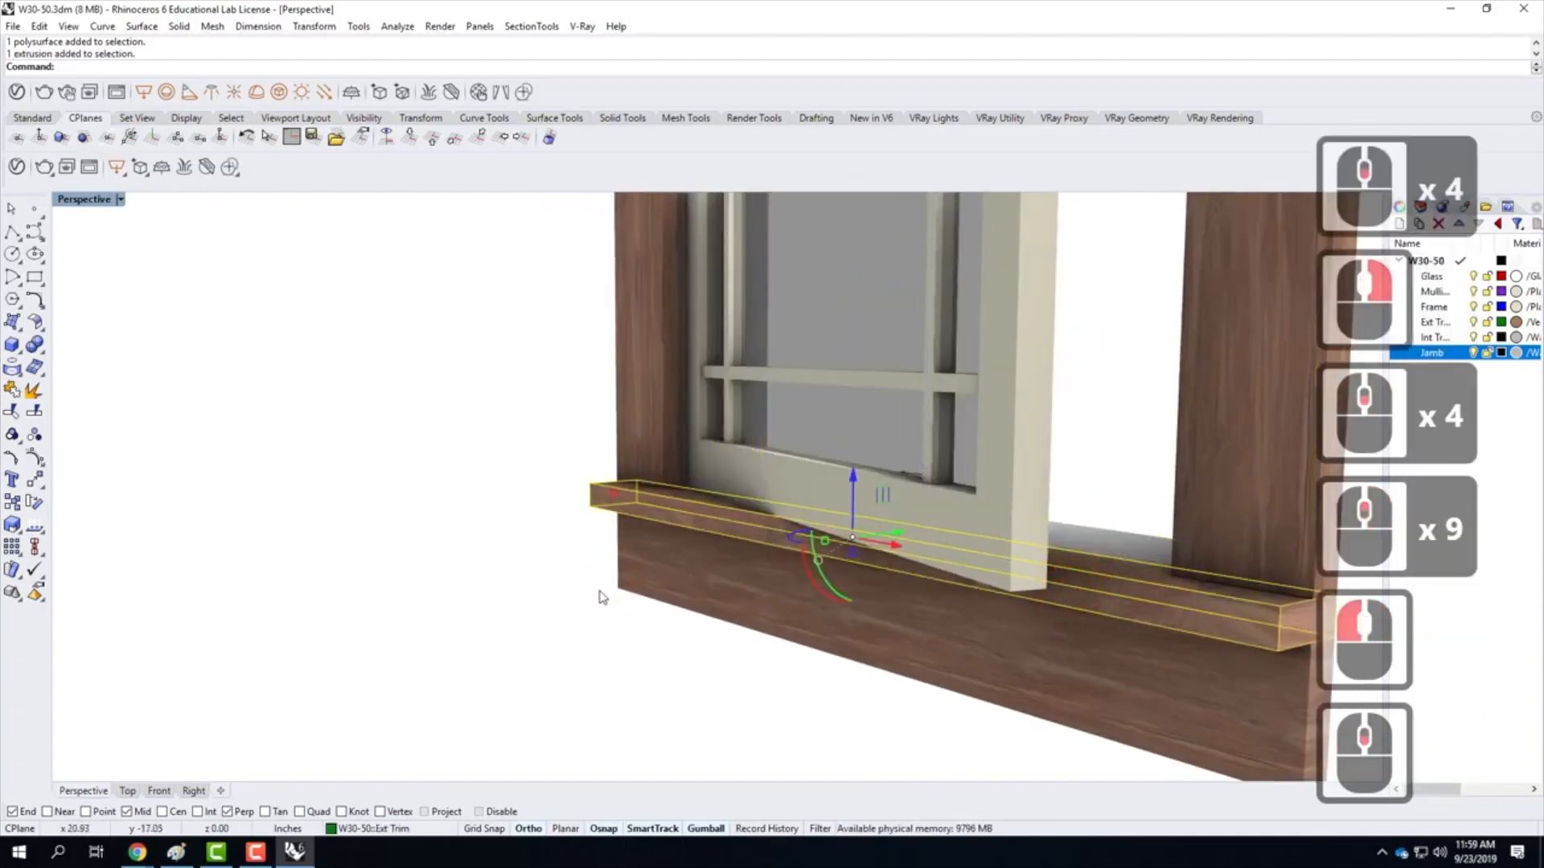
scroll(804, 597, down, 2)
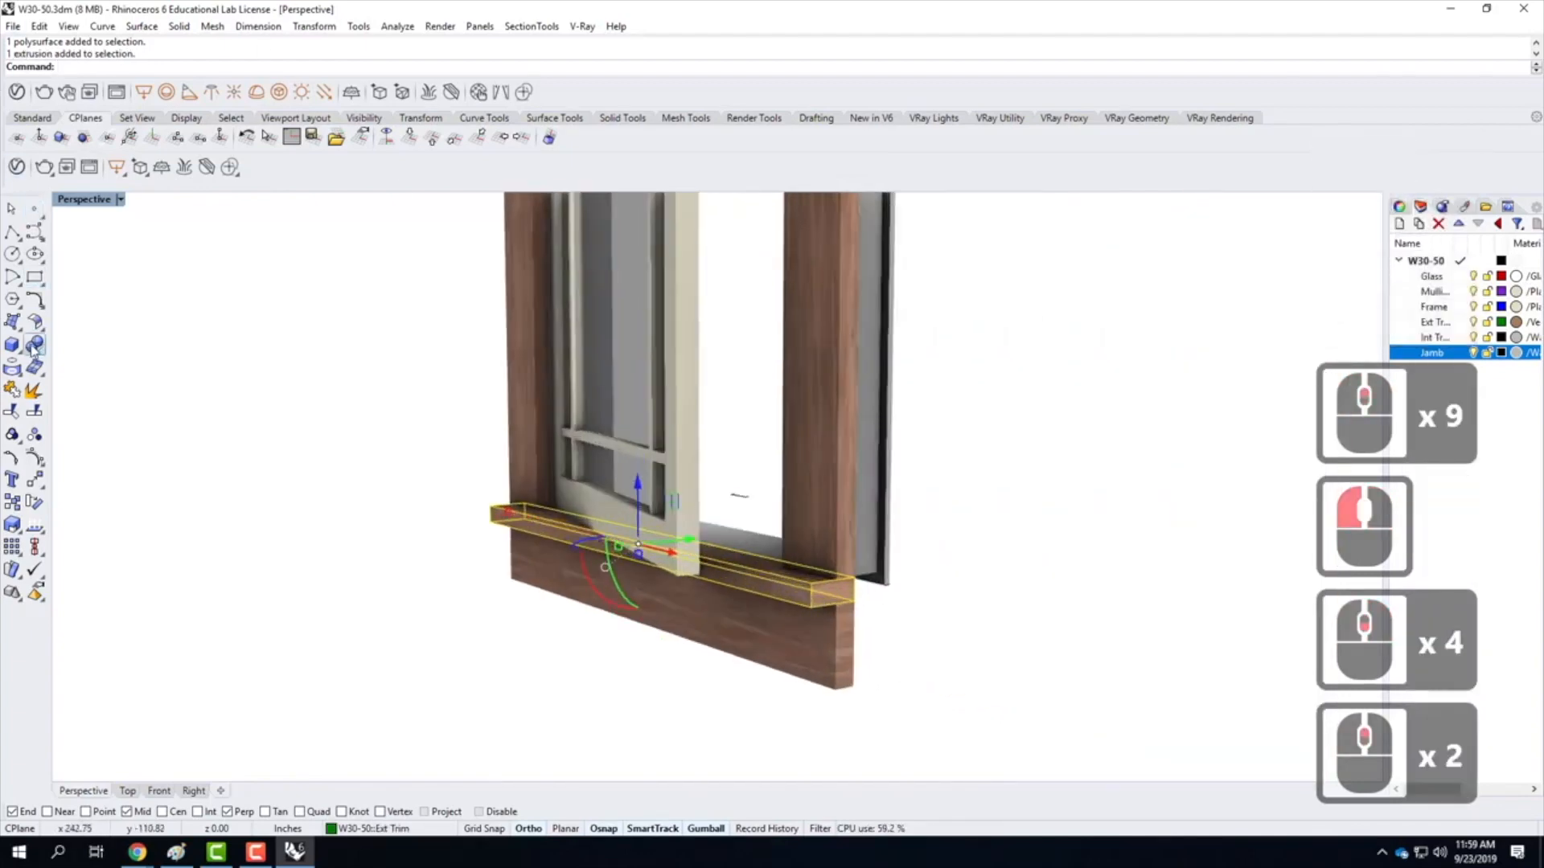
click(1400, 208)
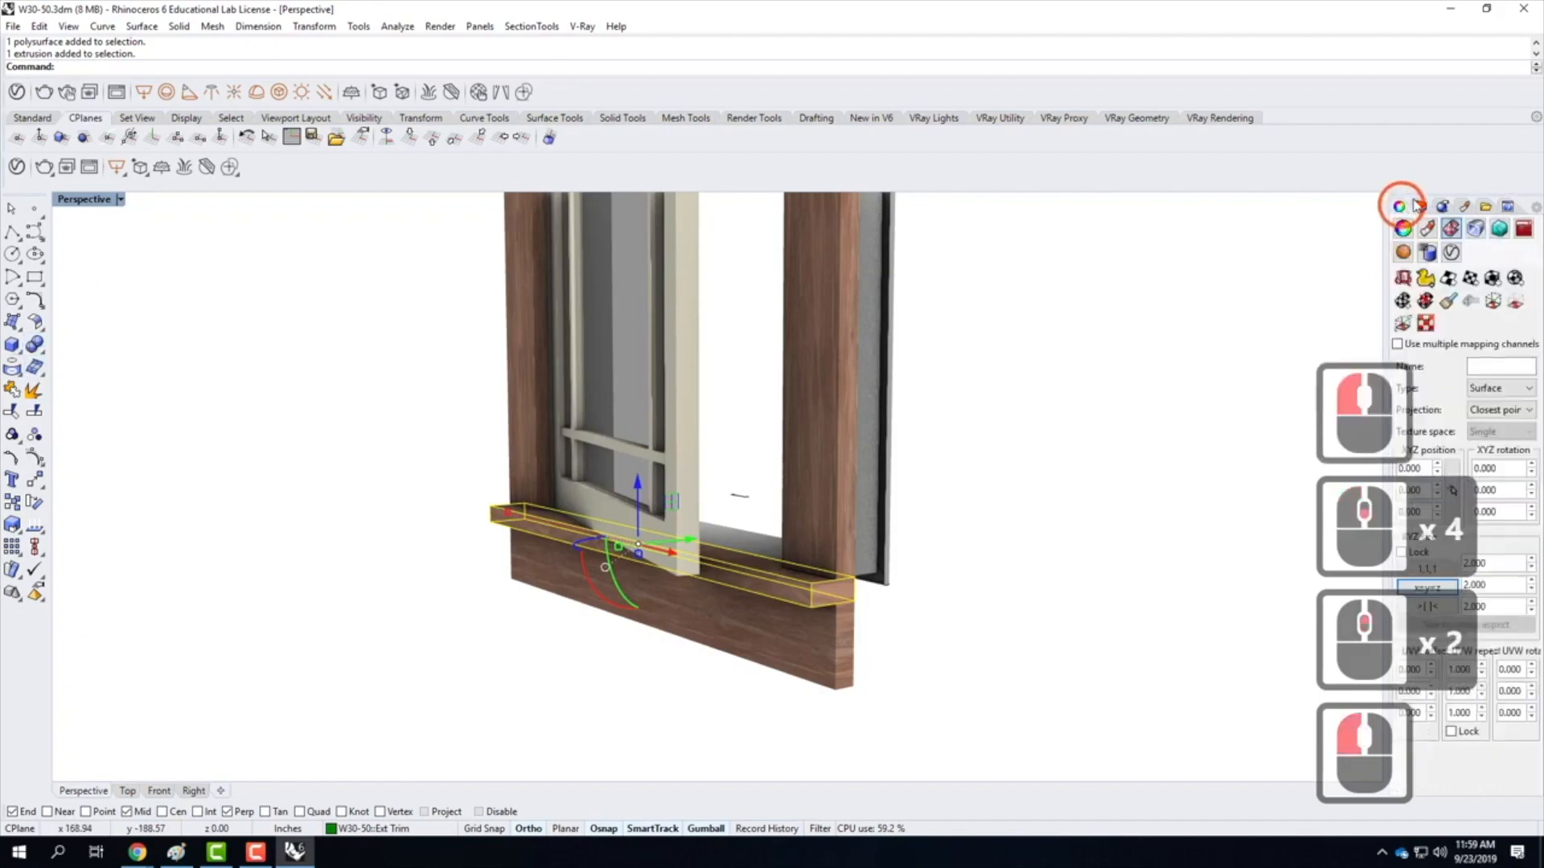
click(1448, 278)
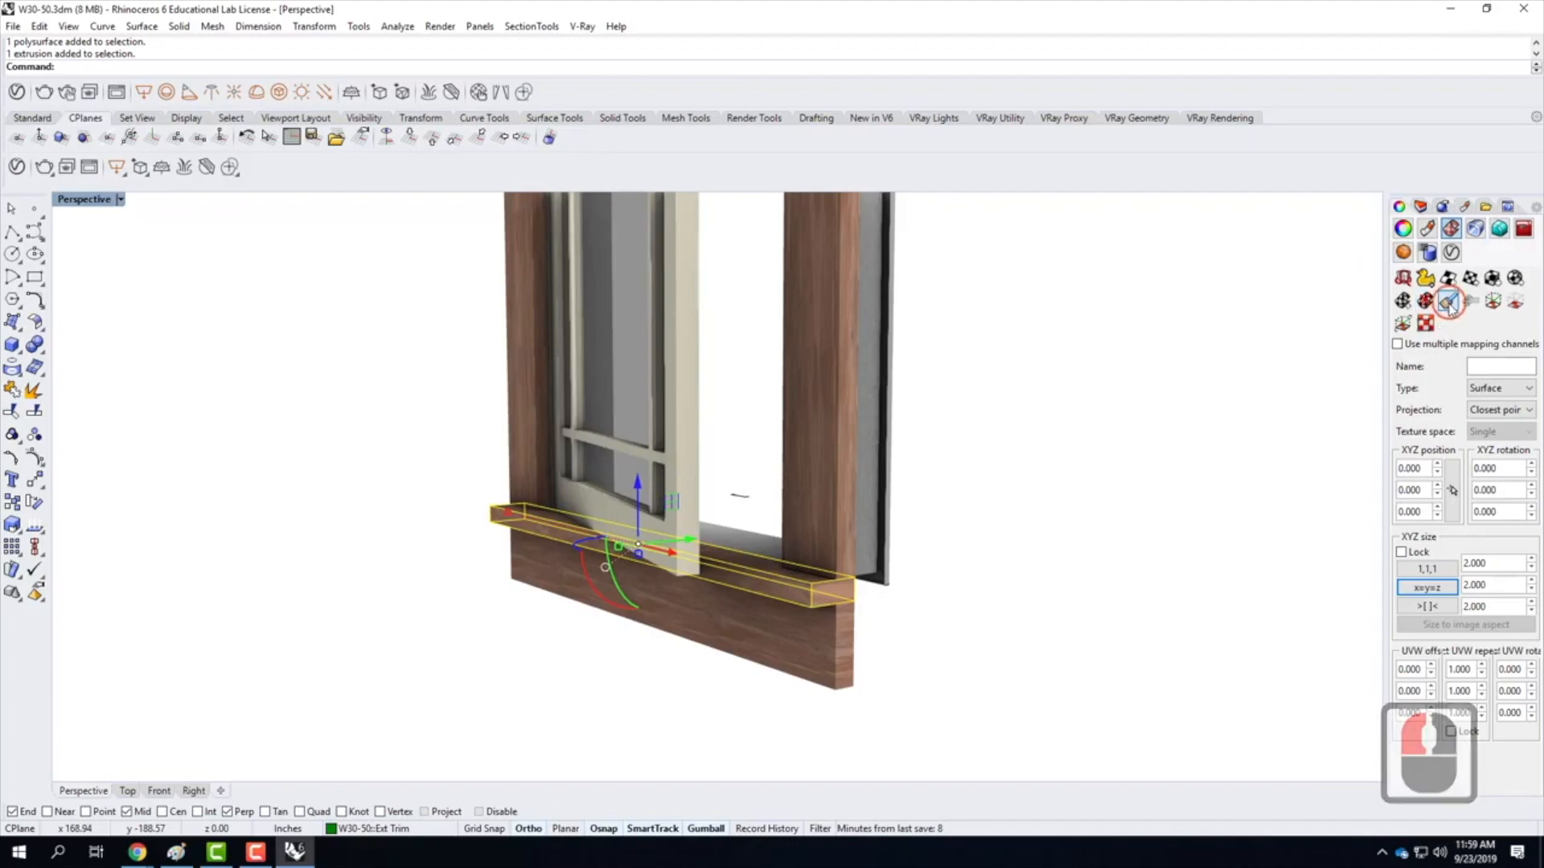
click(794, 638)
click(931, 615)
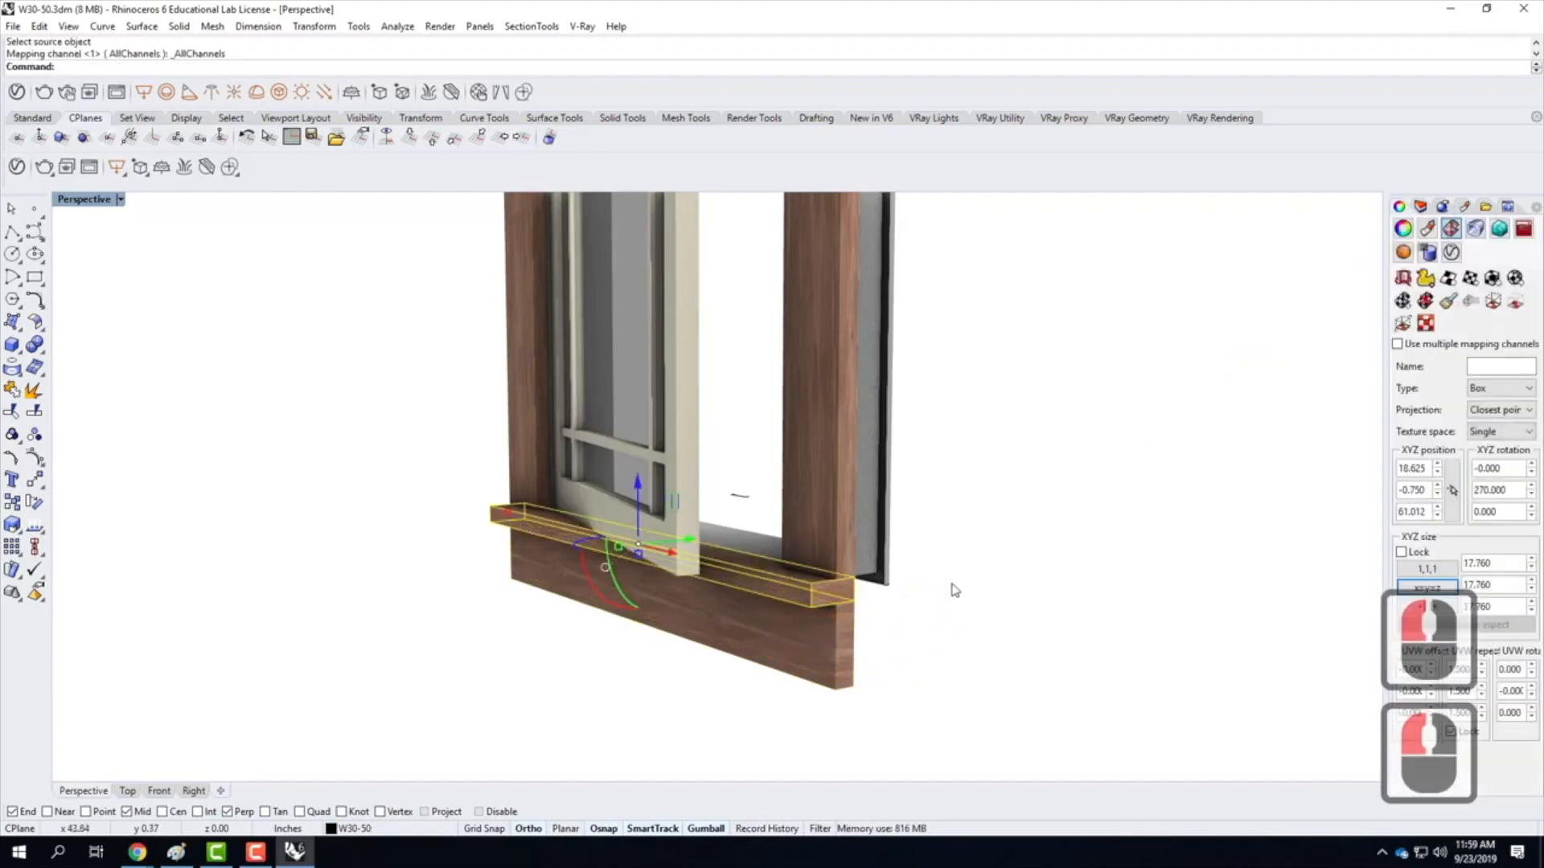
Show the sill's mapping widget and rotate its box mapping a quarter turn, giving an XYZ rotation of -90, -90, 0
click(1495, 305)
click(724, 545)
scroll(627, 707, down, 4)
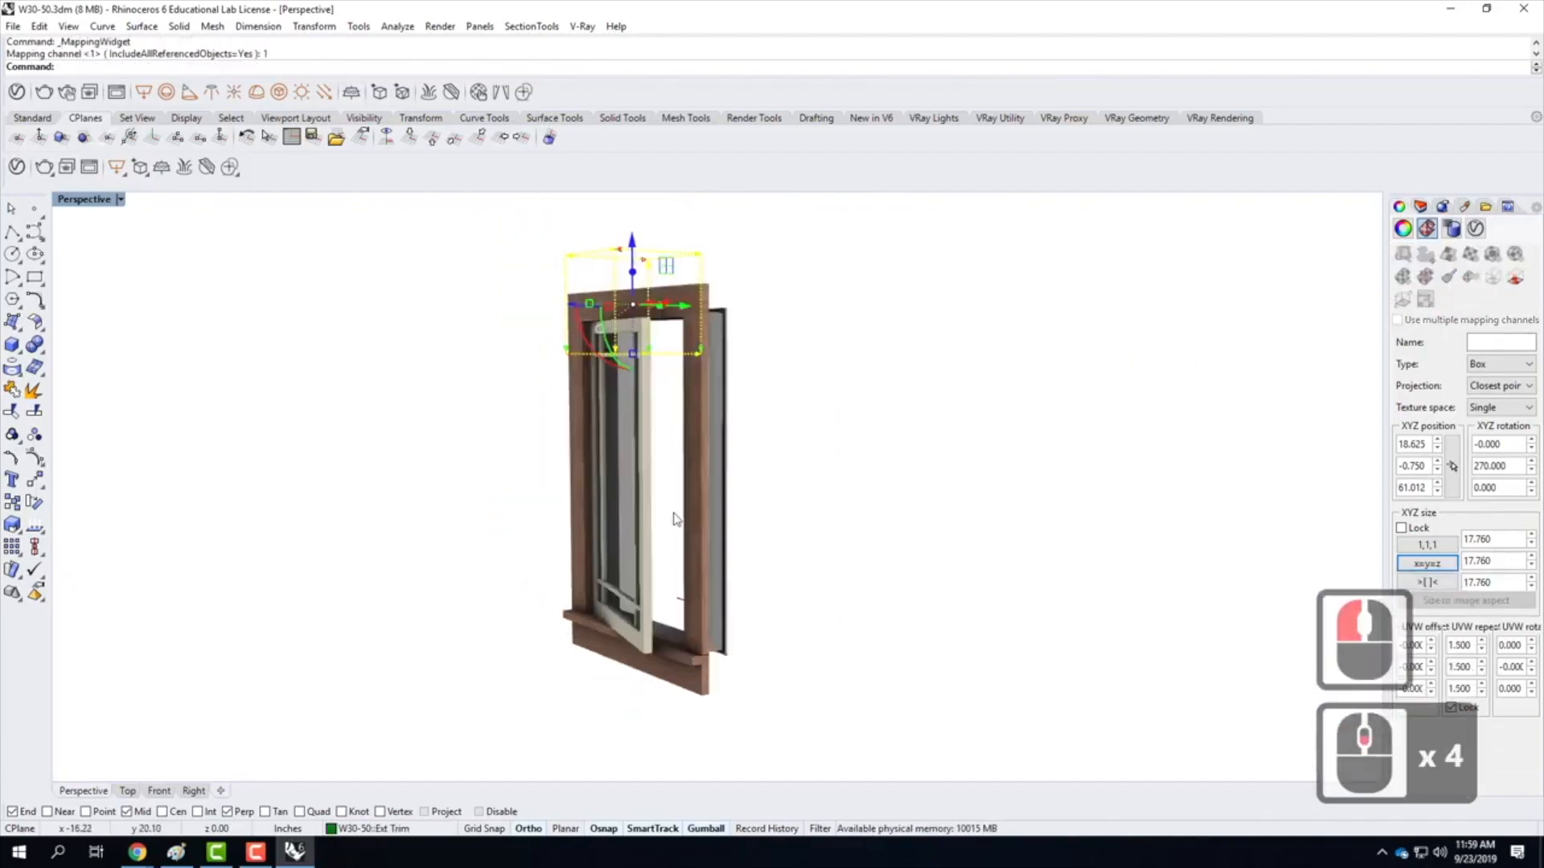
scroll(591, 310, up, 2)
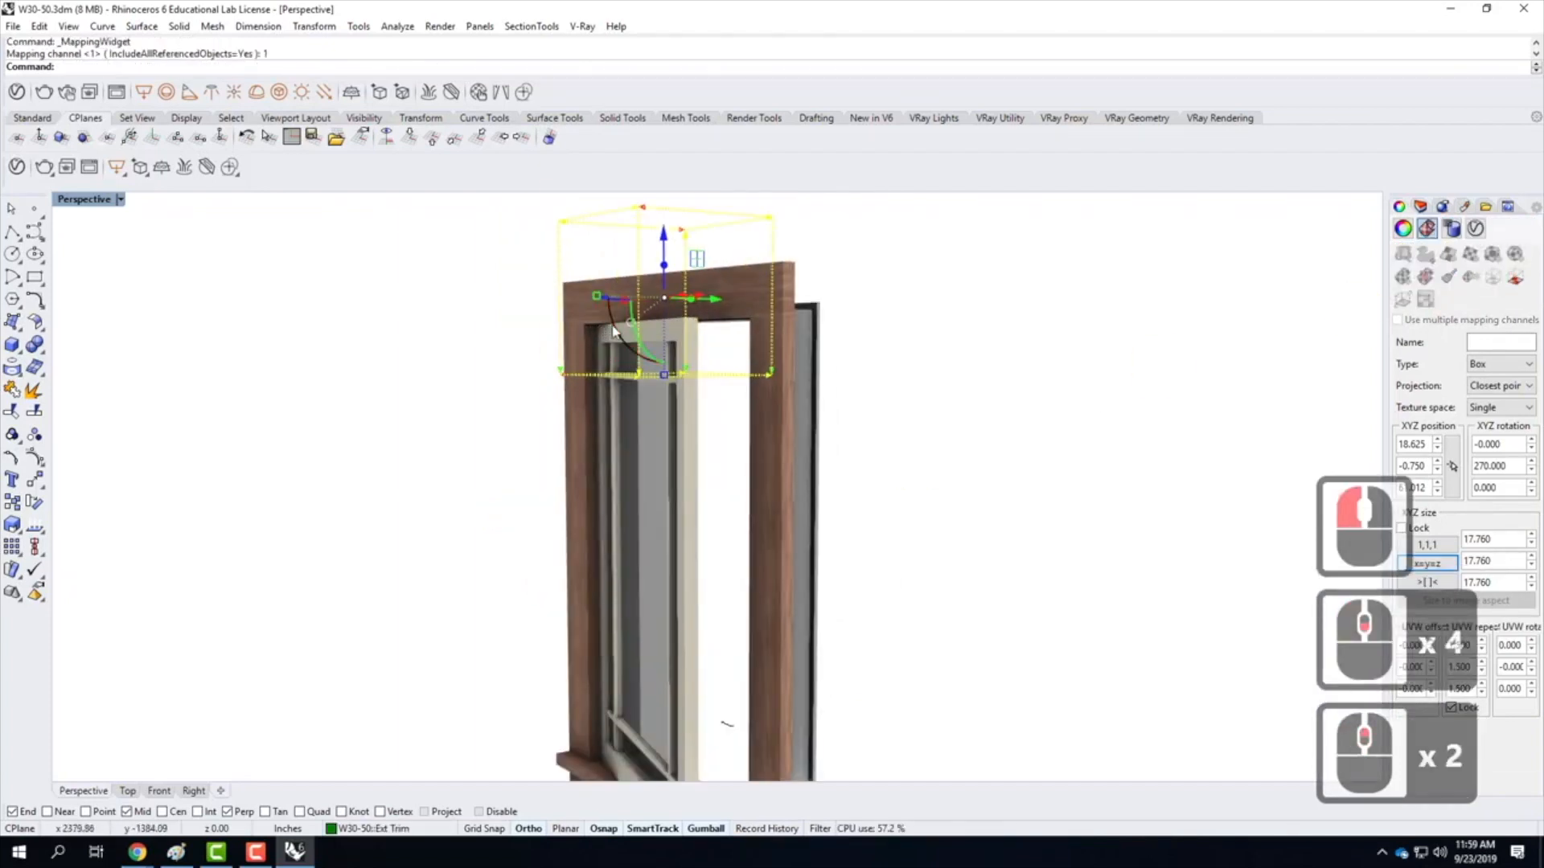
drag(615, 328, 688, 389)
scroll(724, 450, down, 3)
scroll(804, 552, up, 5)
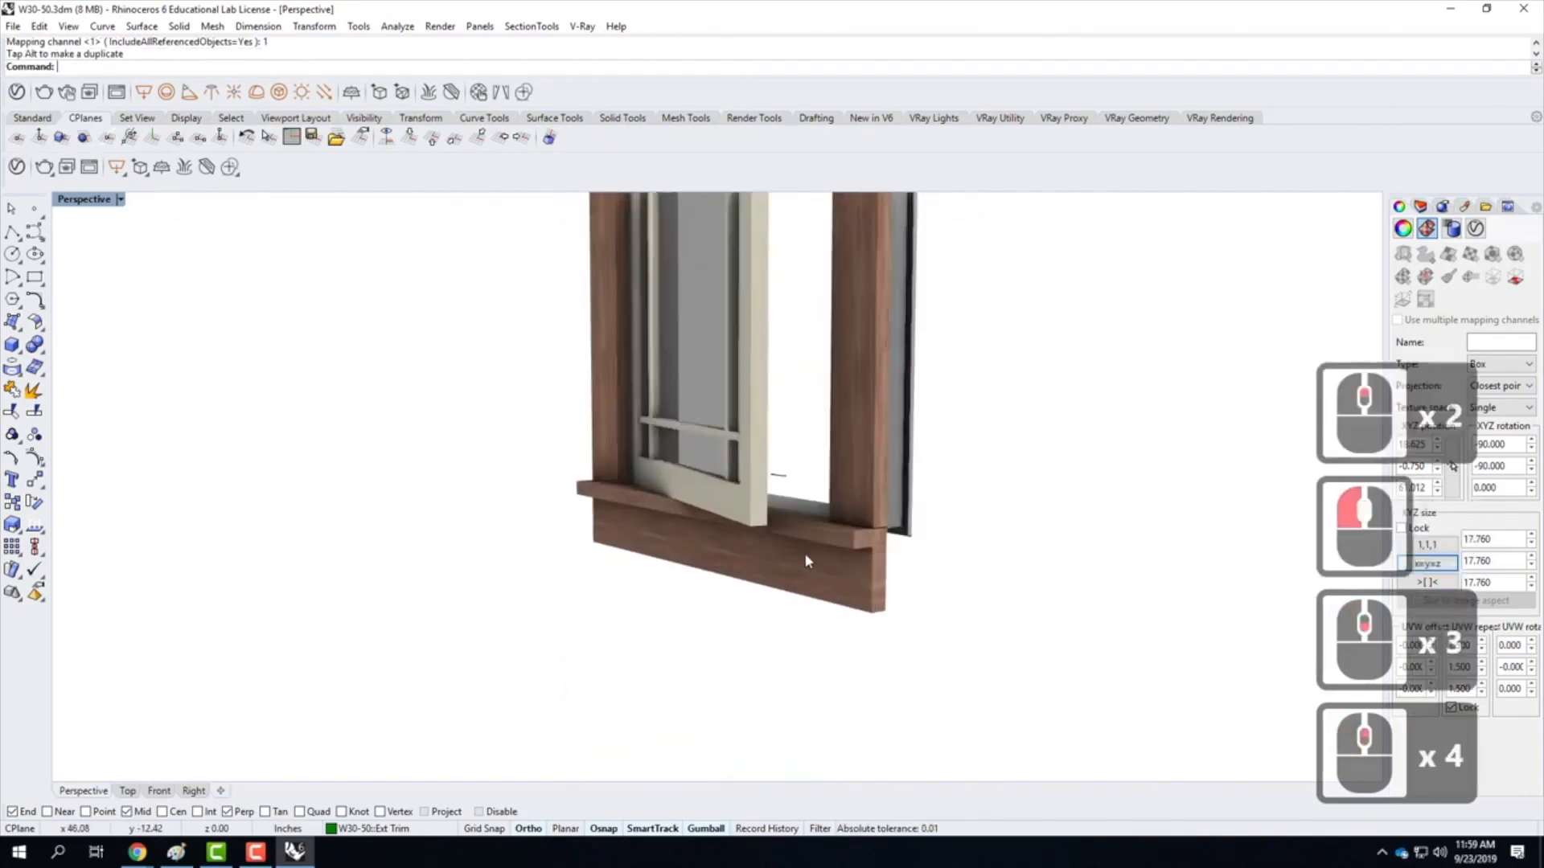
scroll(807, 534, up, 3)
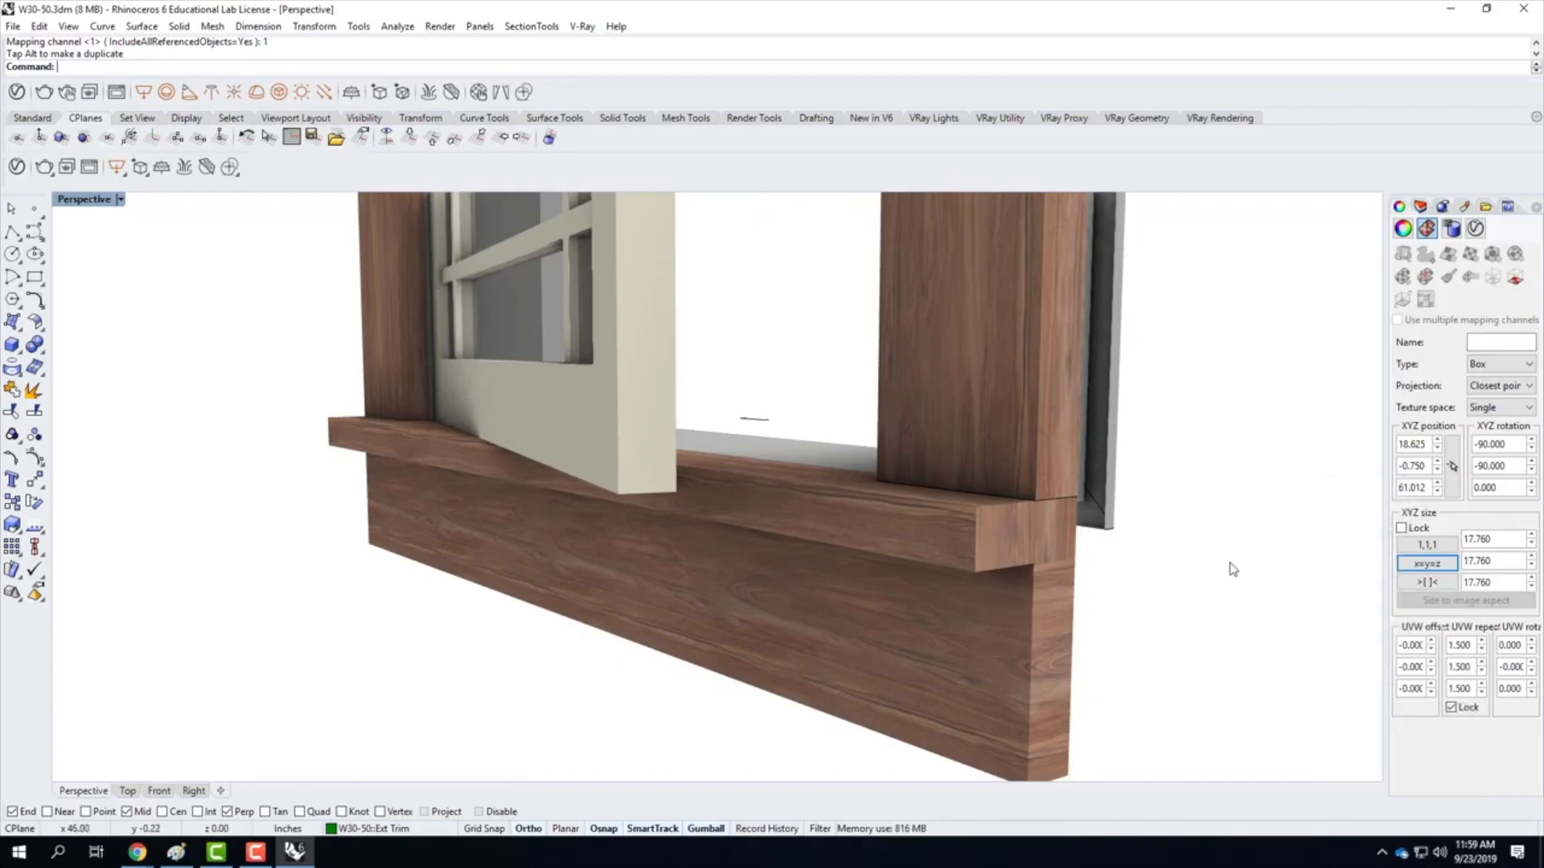
Deselect the mapping widget and review the grain direction on the whole exterior trim
scroll(1230, 562, down, 4)
scroll(531, 615, down, 5)
scroll(915, 576, up, 1)
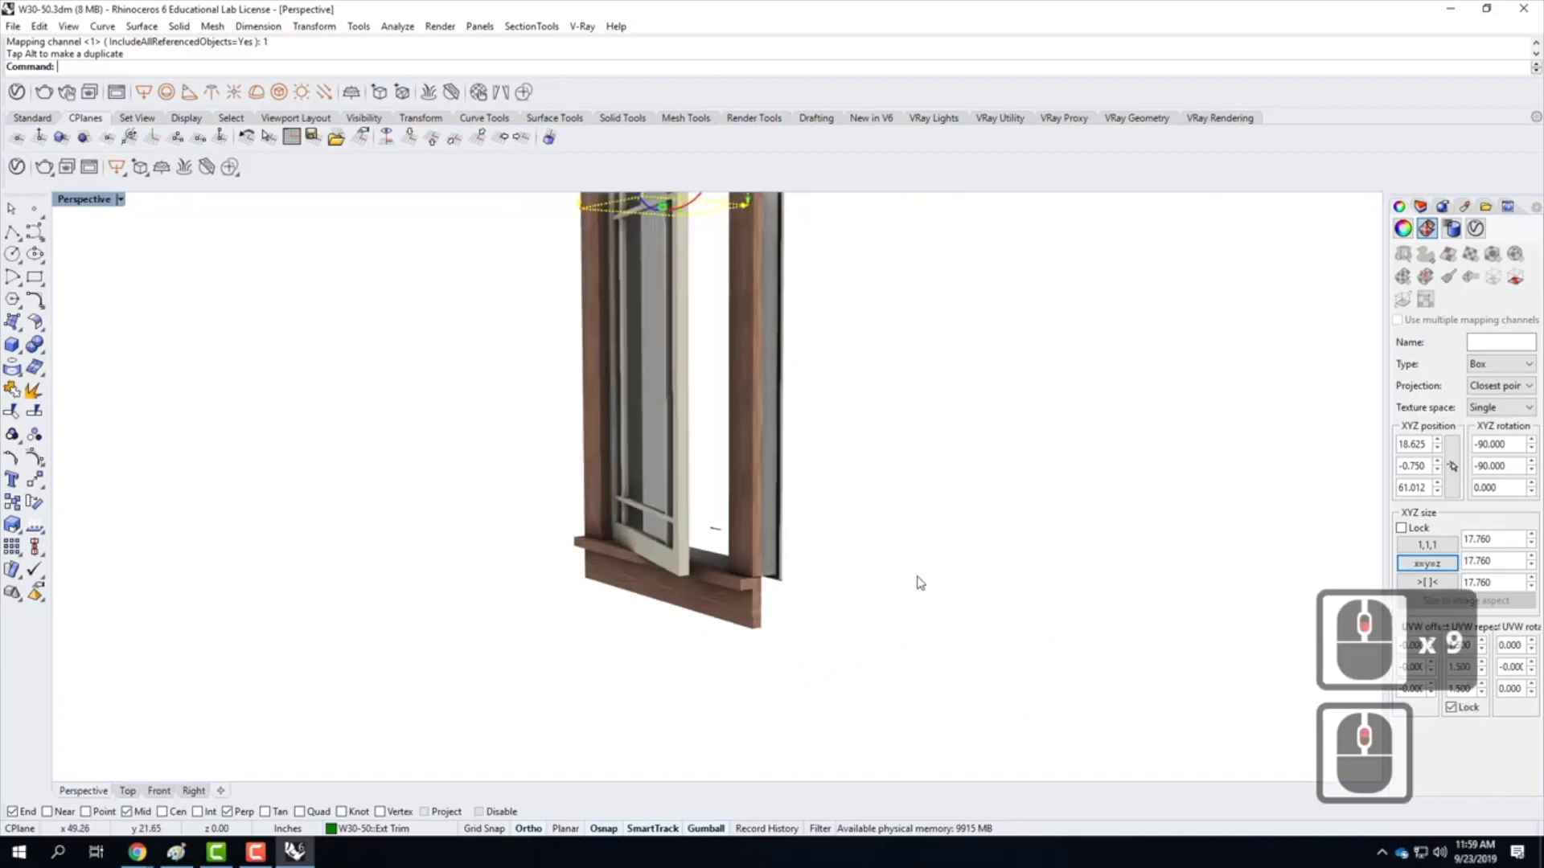
click(910, 569)
click(734, 606)
scroll(708, 691, down, 4)
scroll(746, 422, up, 3)
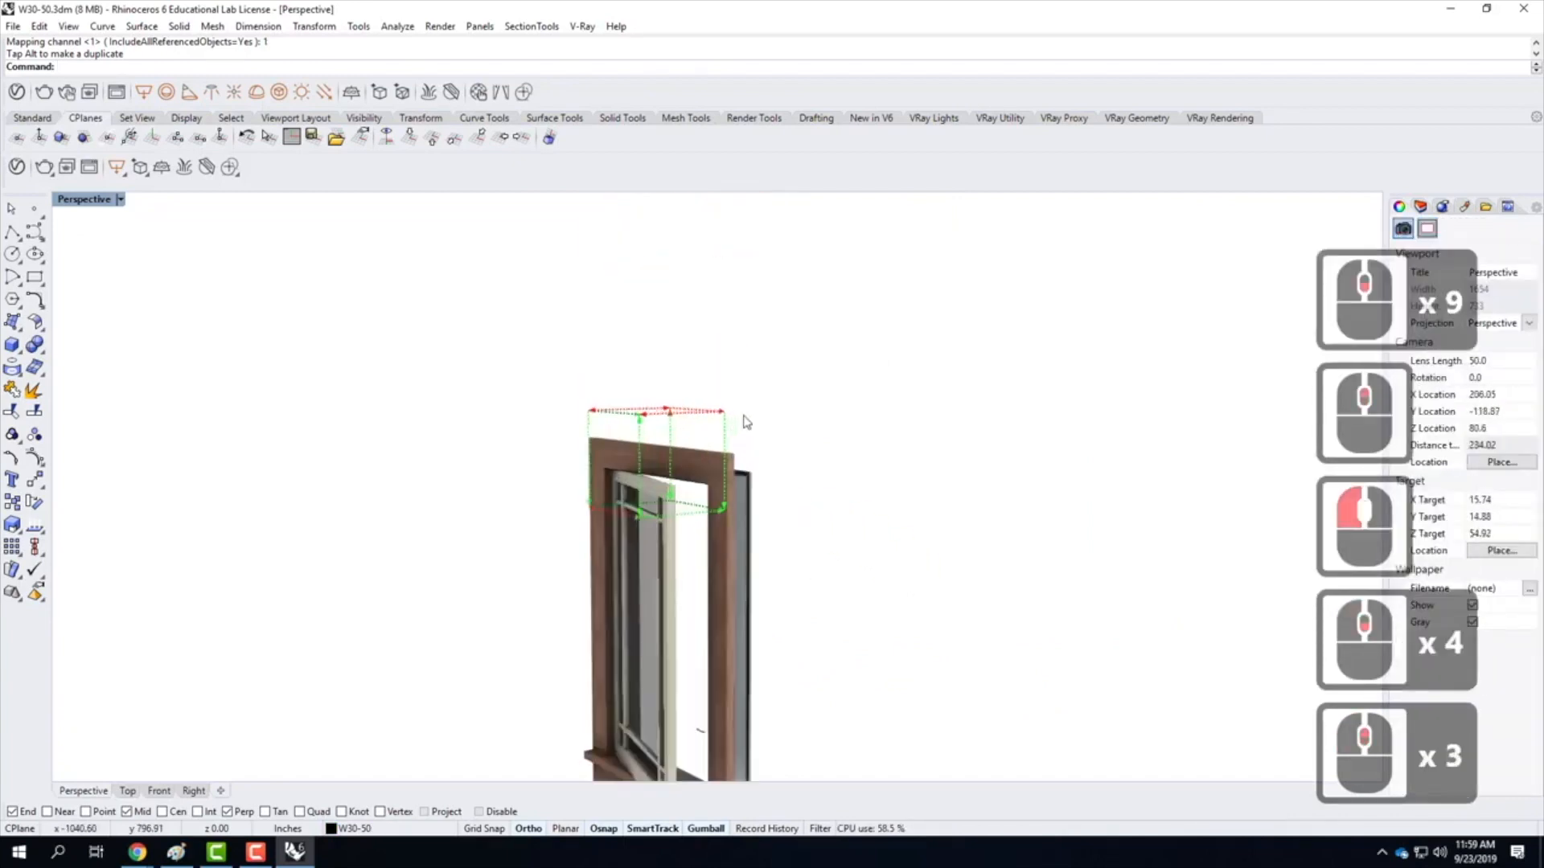
scroll(410, 233, down, 2)
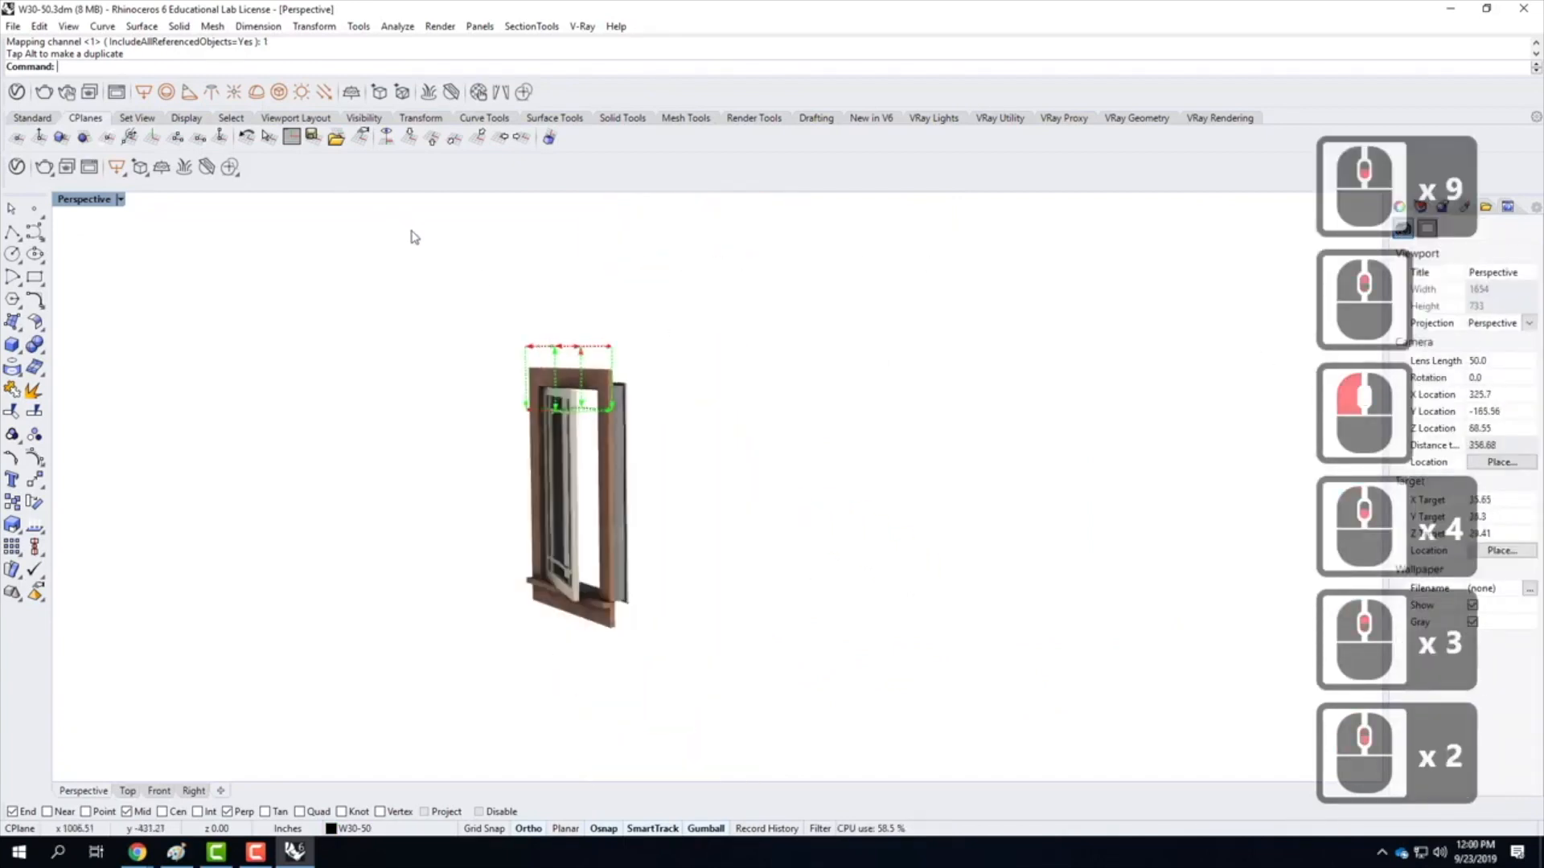
Save the W30-50 window model and clear the mapping widget around the window's head trim
click(14, 27)
click(37, 101)
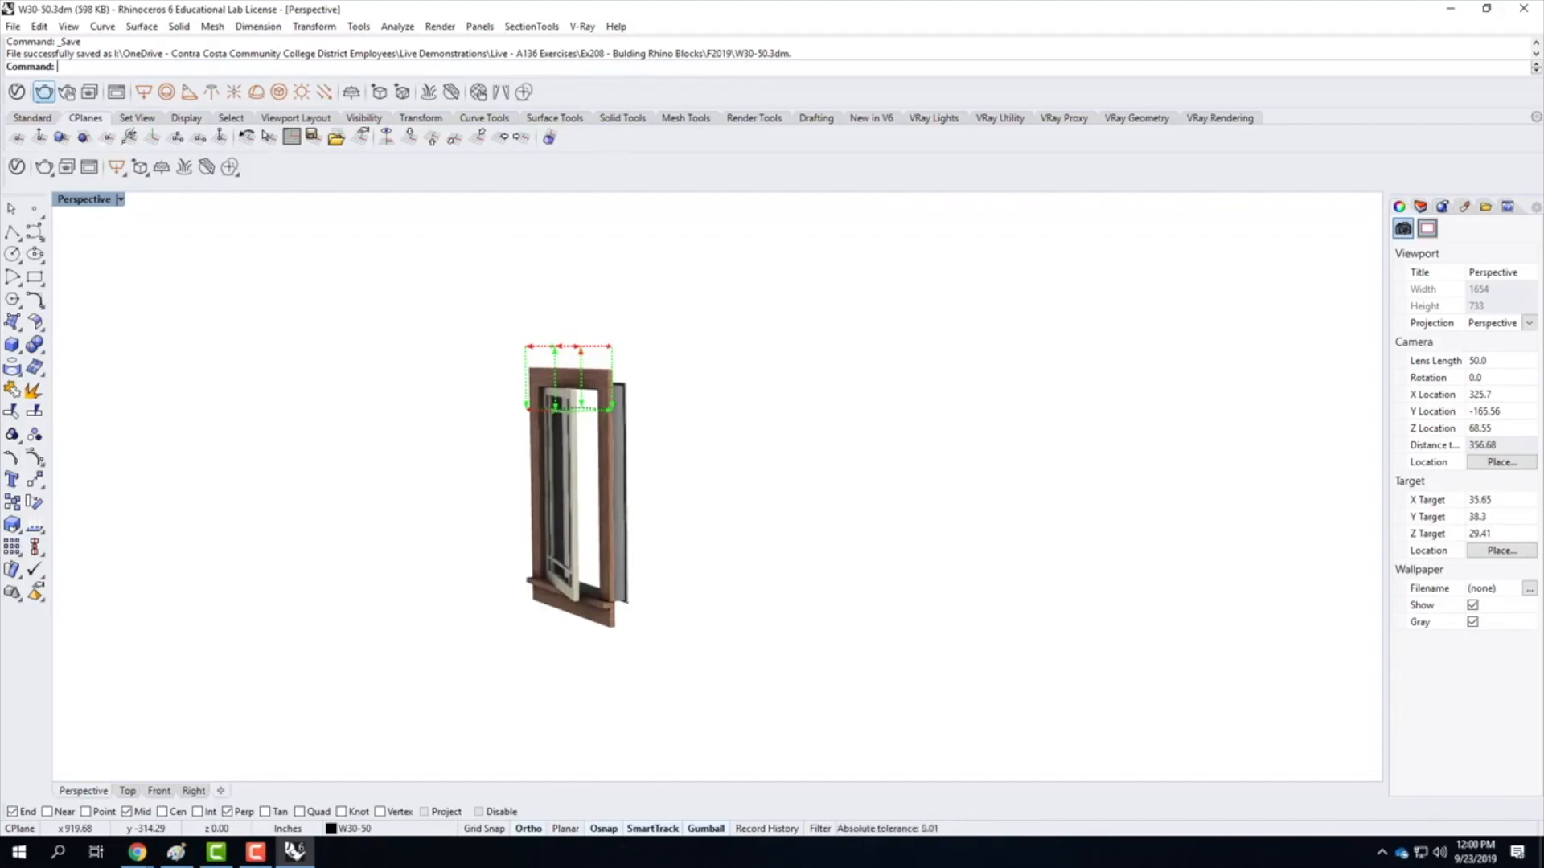
click(563, 304)
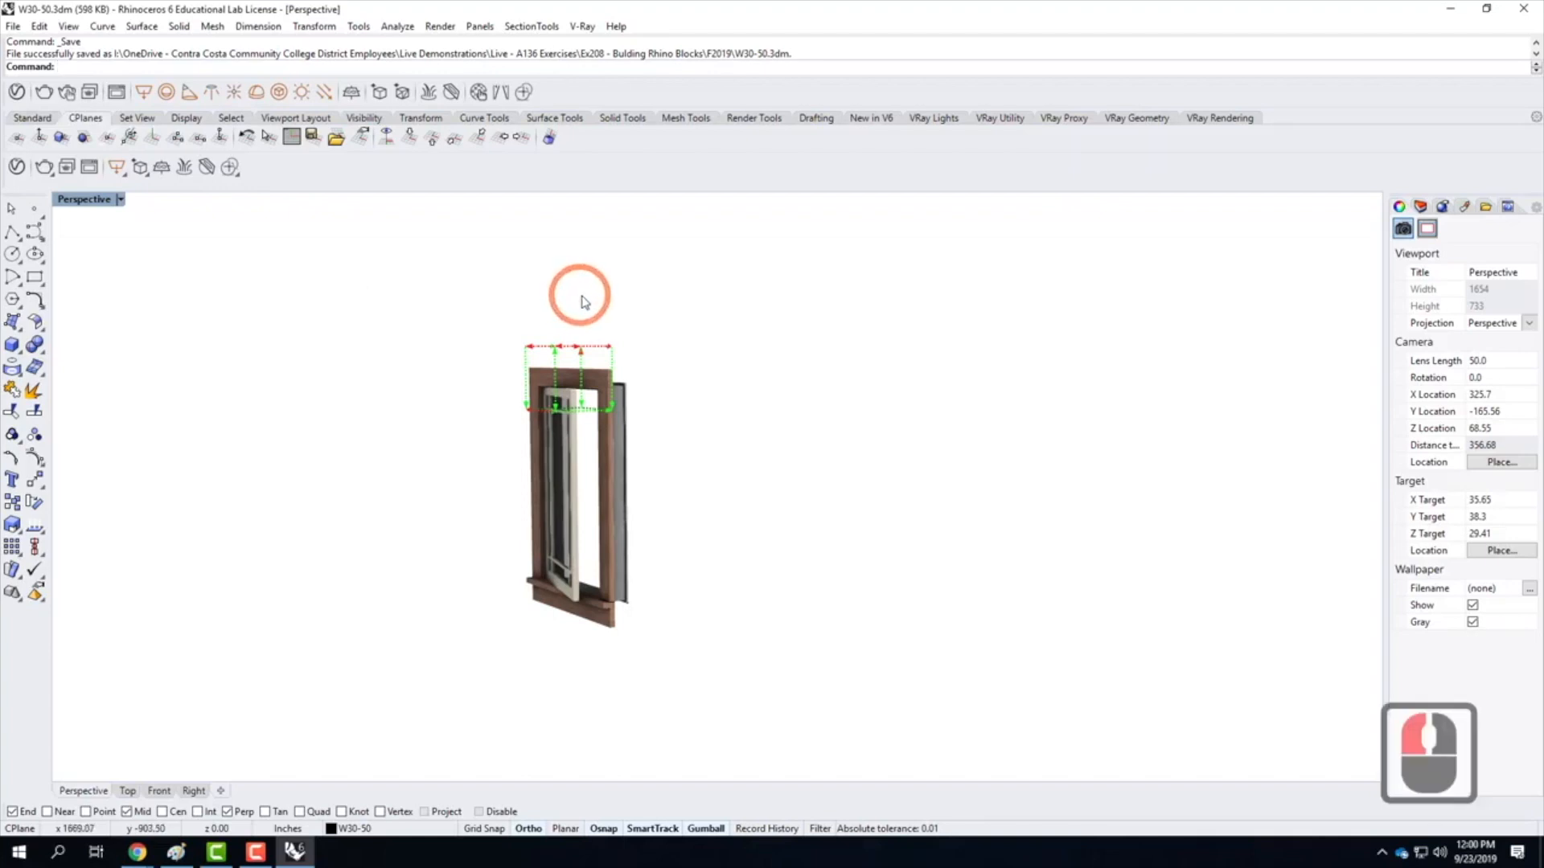
key(Escape)
key(Escape)
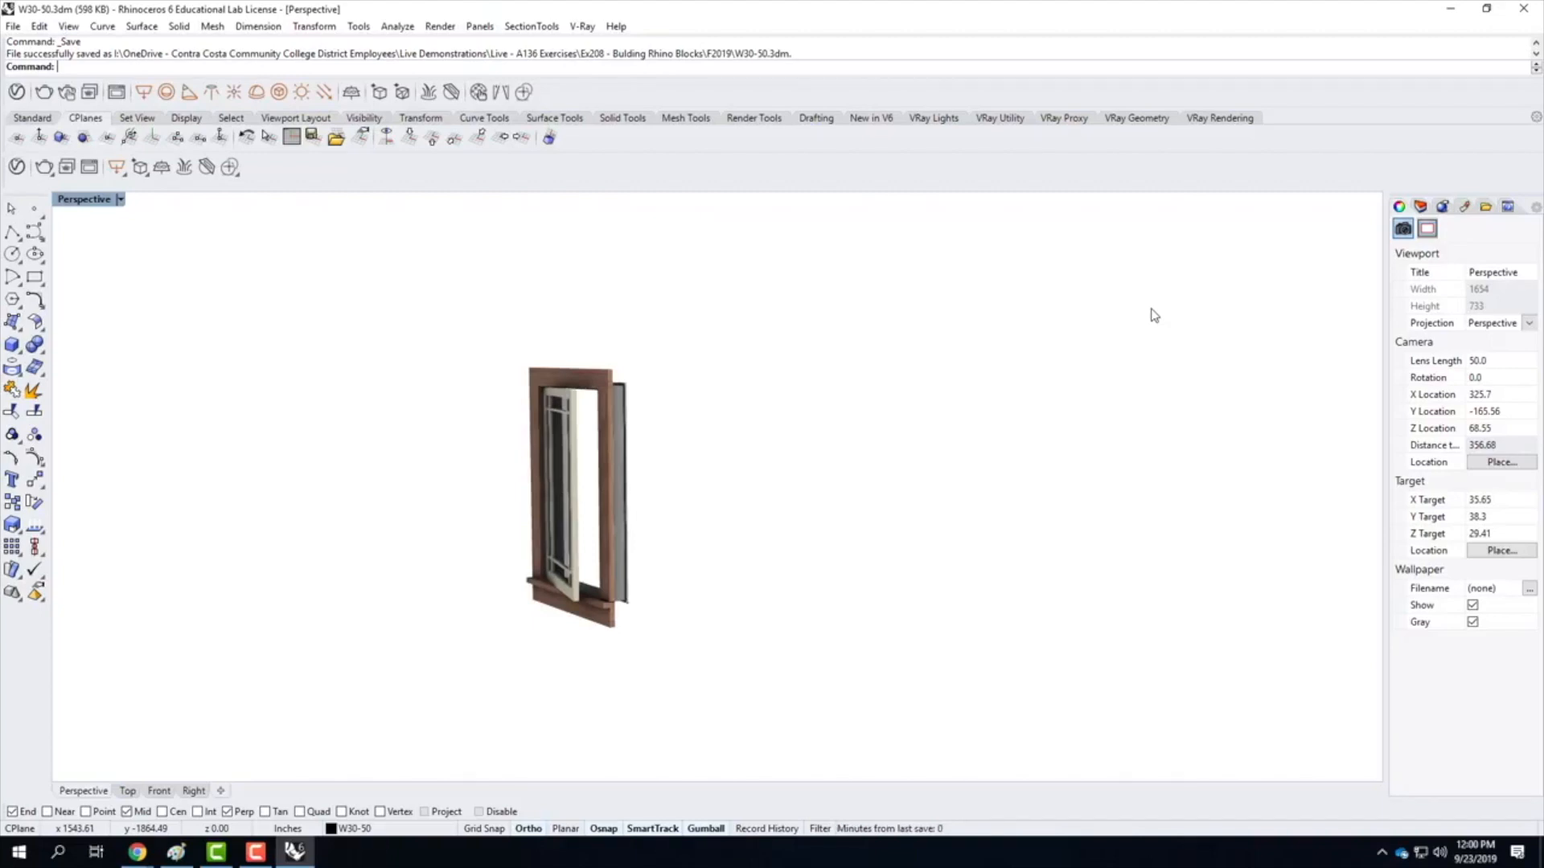
Start a V-Ray Pack Project and choose the F2019 folder inside Ex208 - Bulding Rhino Blocks as the destination
click(582, 27)
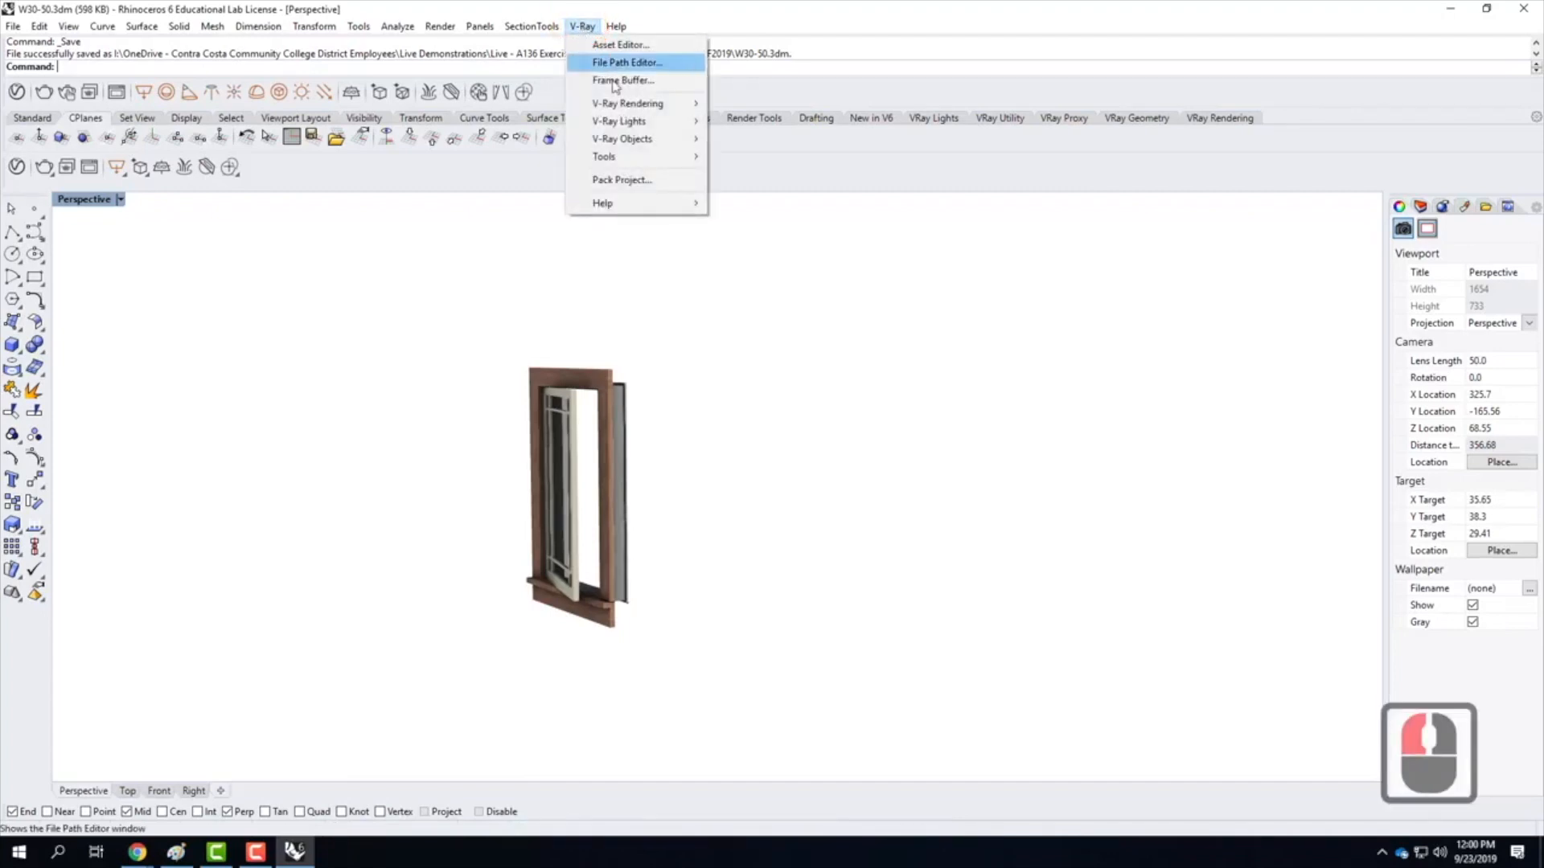
click(653, 181)
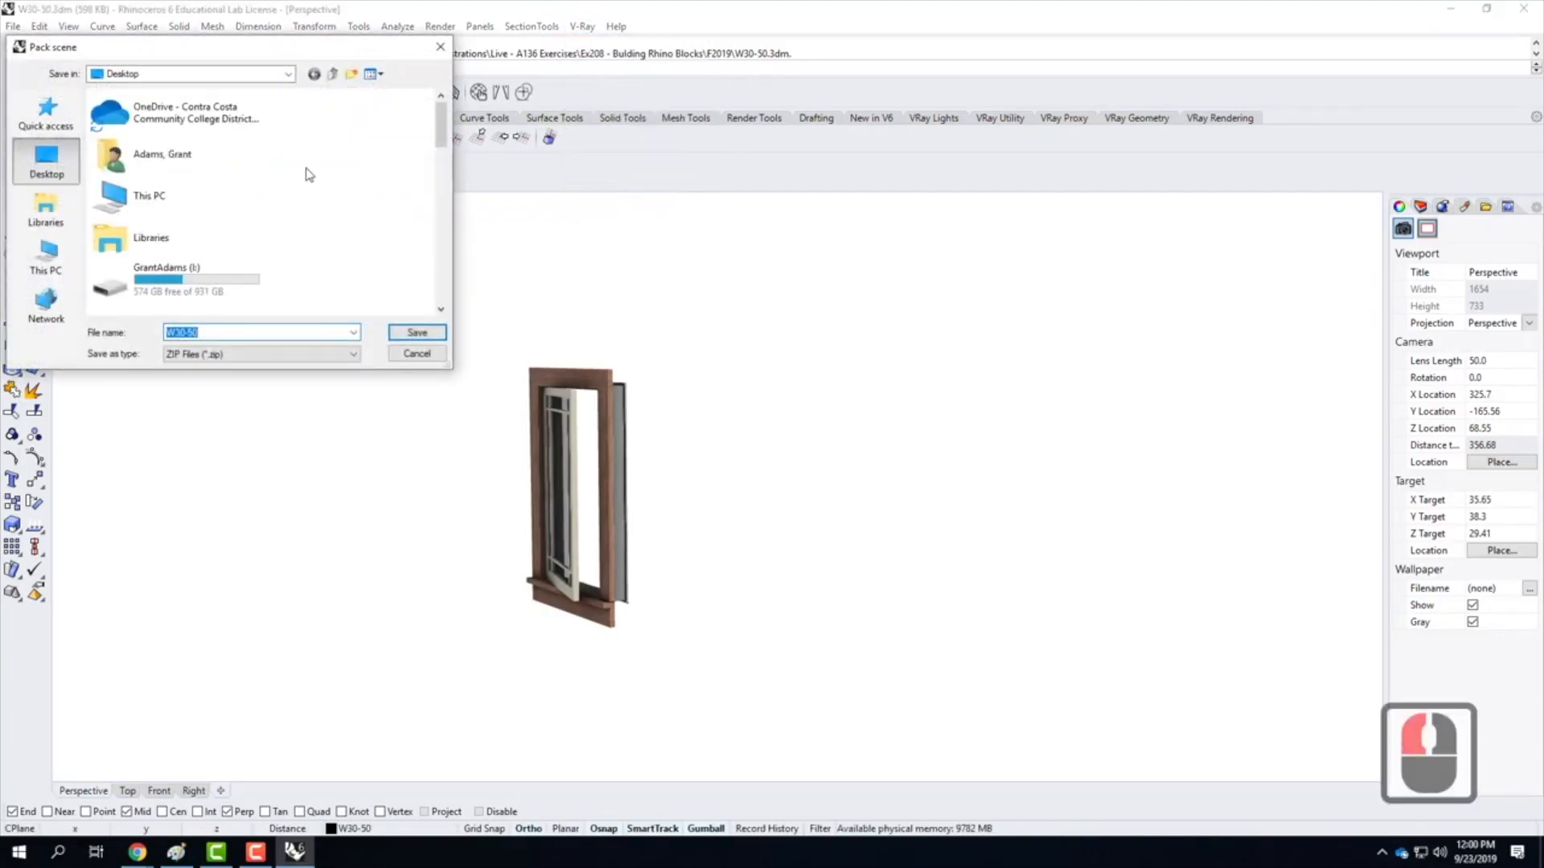
double_click(174, 112)
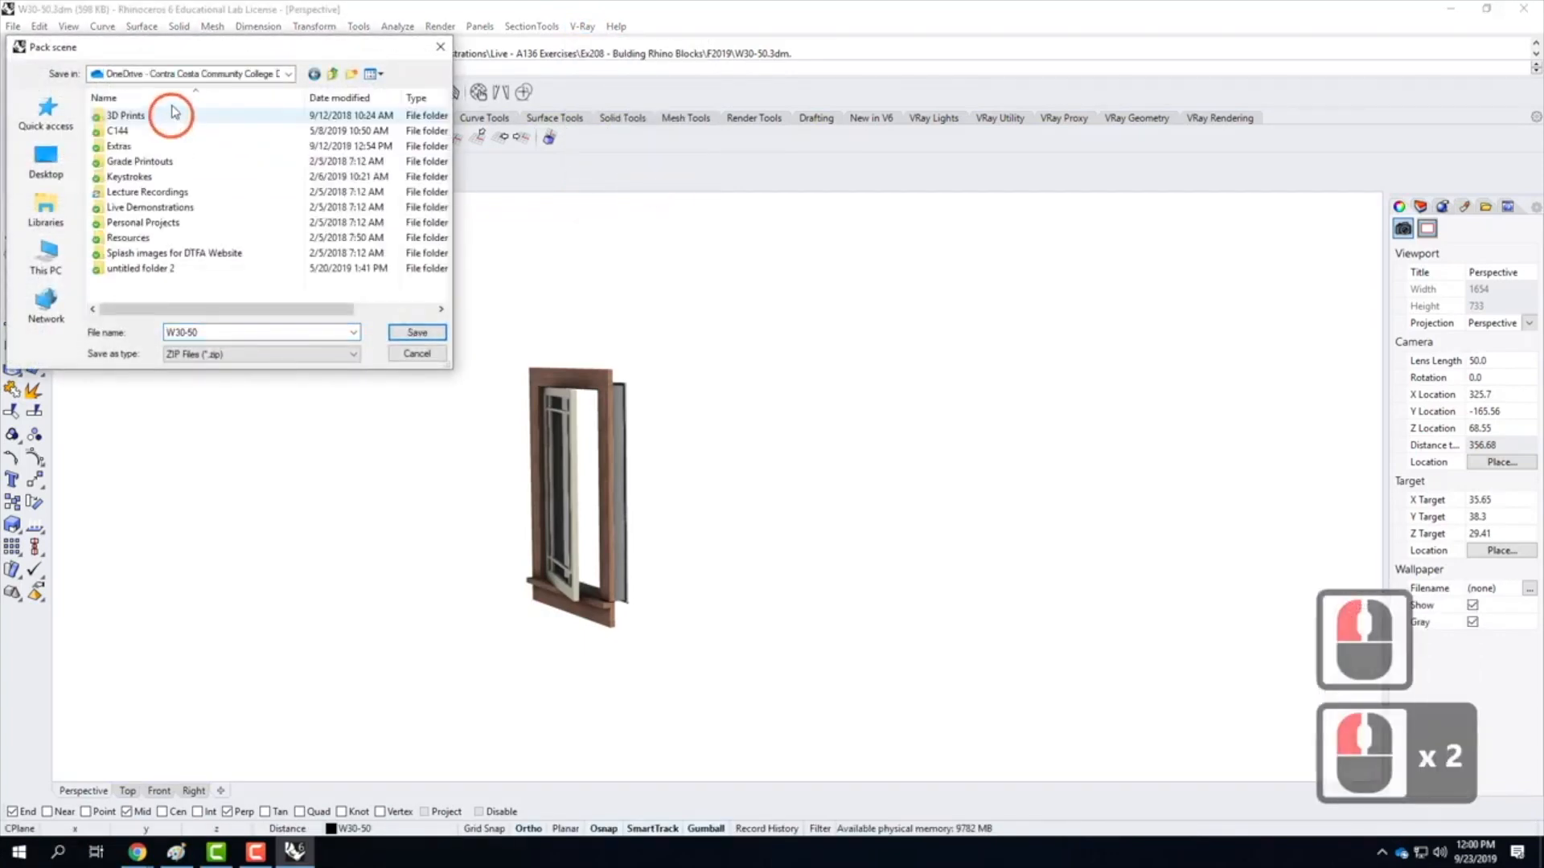
click(131, 208)
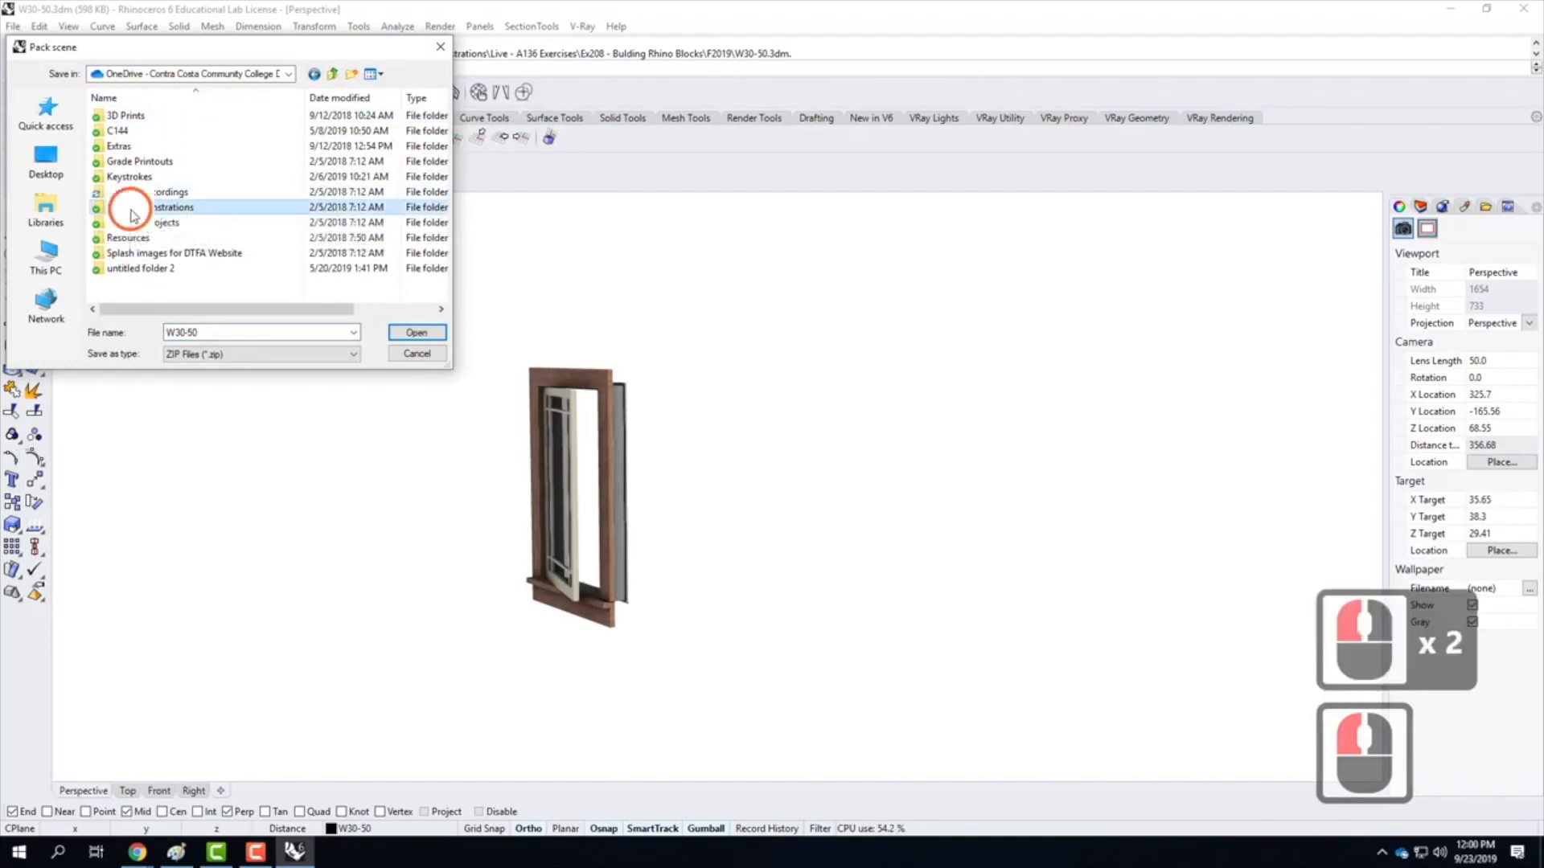
double_click(132, 208)
double_click(127, 130)
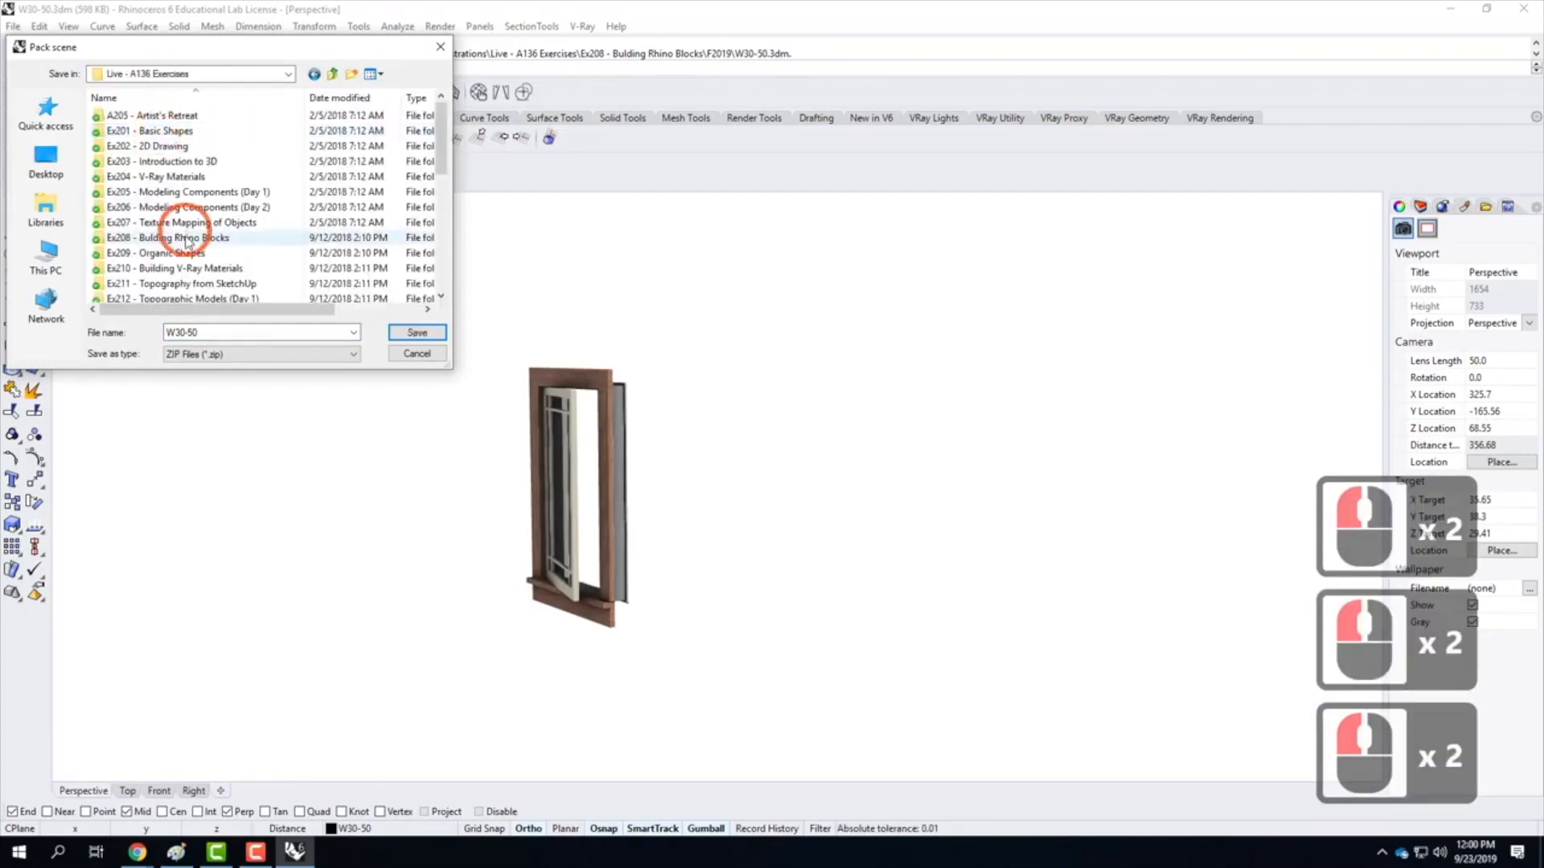
double_click(187, 238)
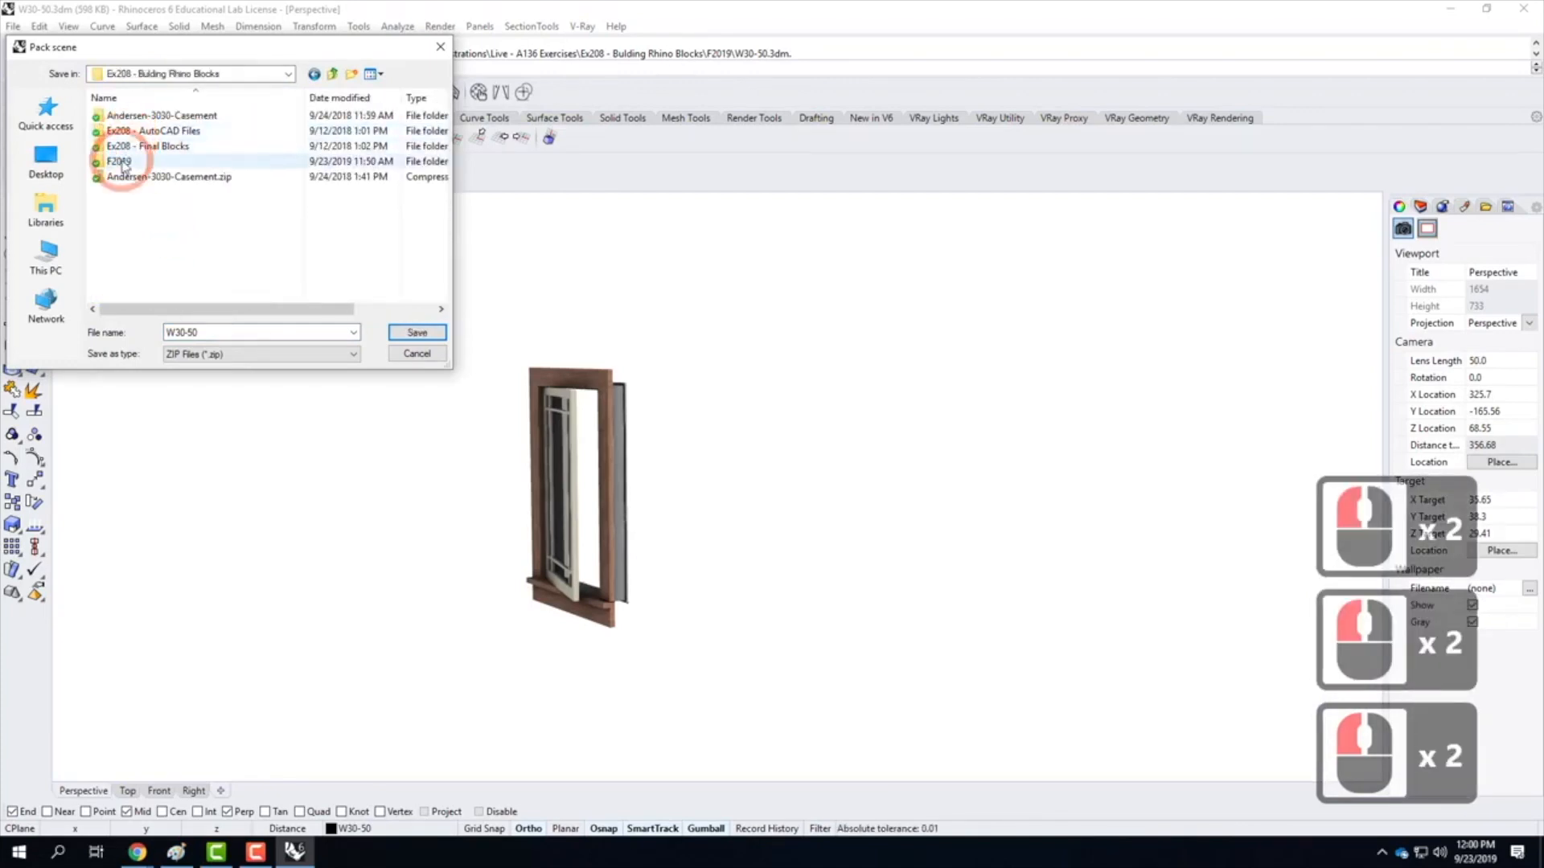
double_click(120, 162)
Name the packed project AndersenWindow30-50 and save it as a ZIP file
triple_click(200, 333)
click(203, 332)
click(178, 332)
click(178, 332)
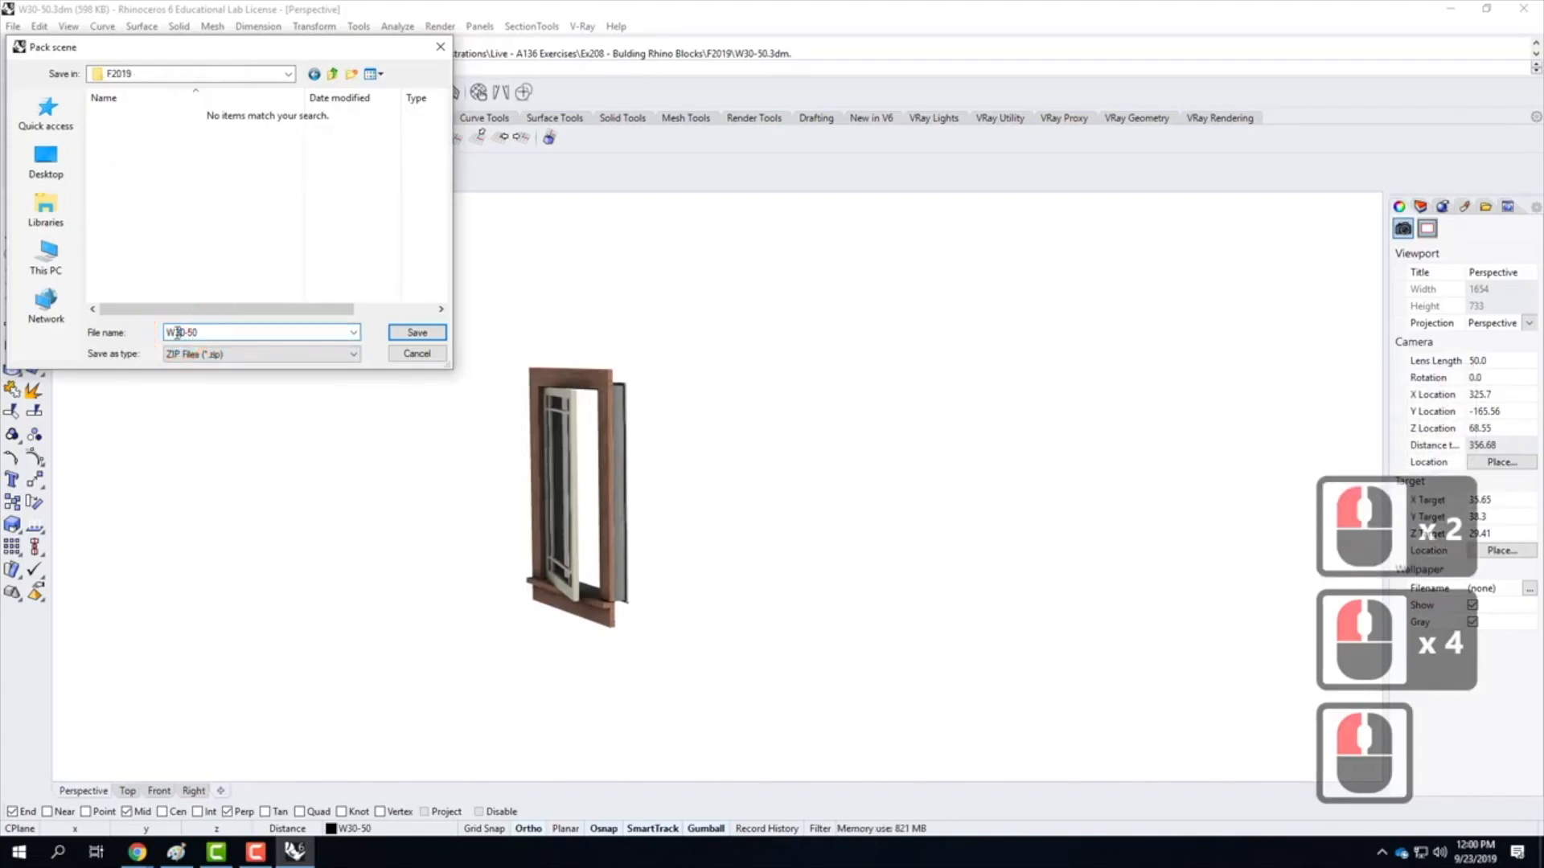
click(201, 322)
text(indow)
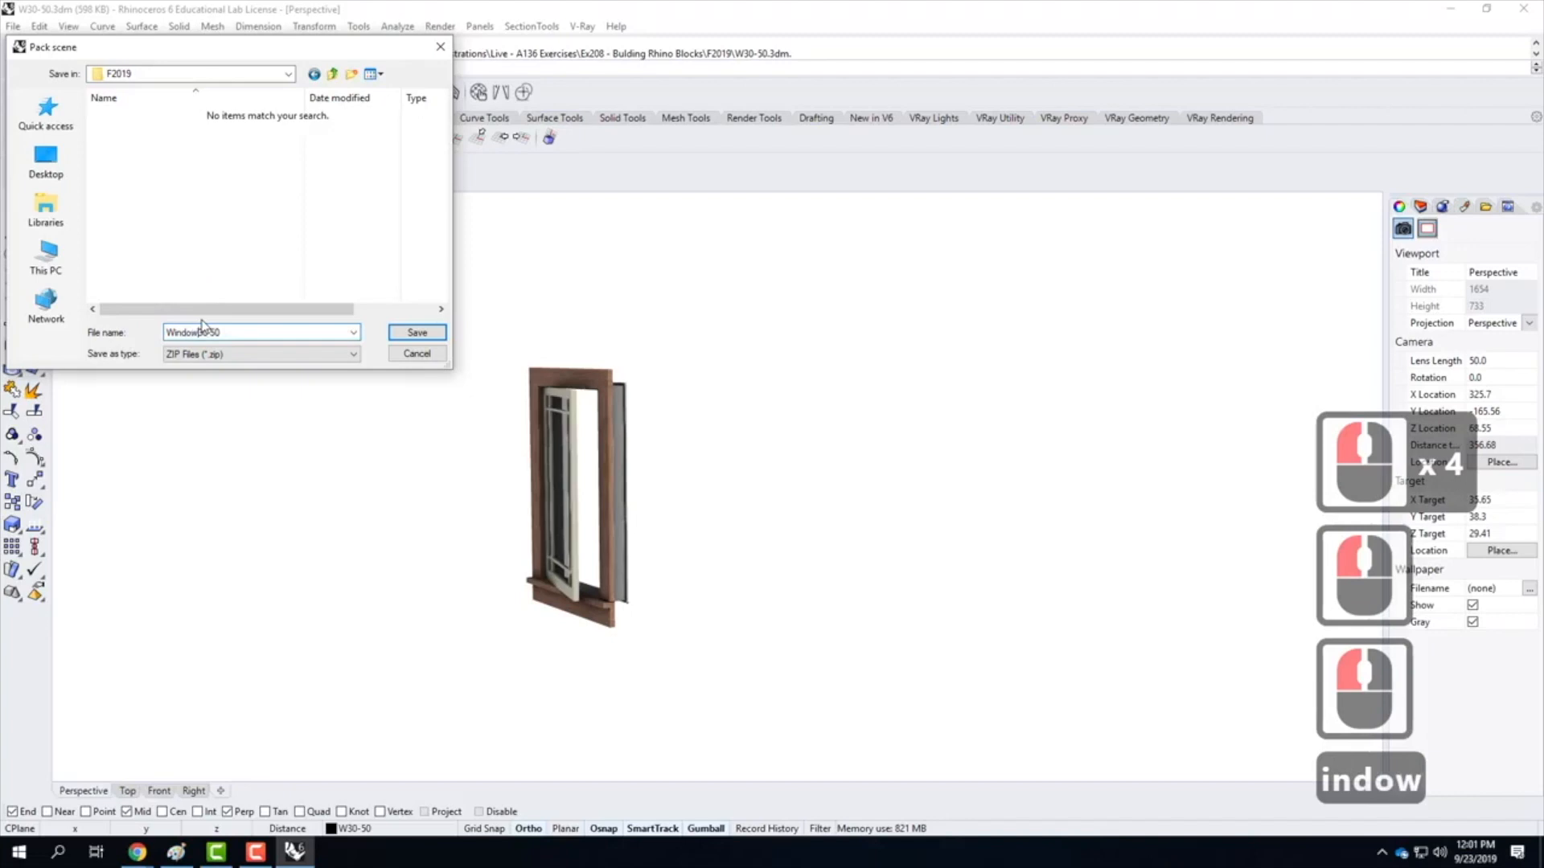
click(167, 332)
text(Andersen)
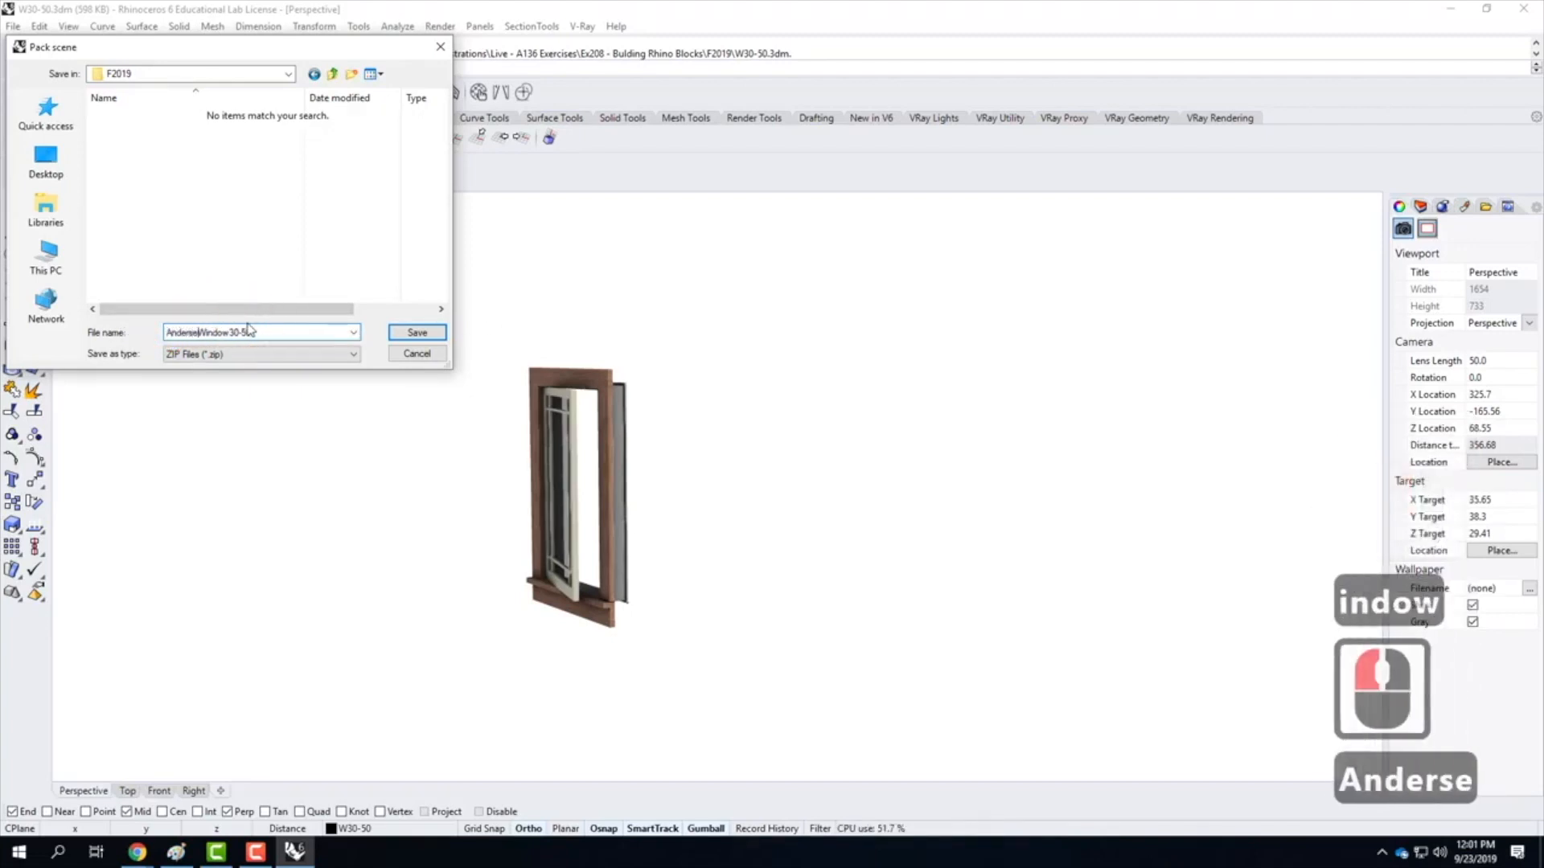
click(417, 333)
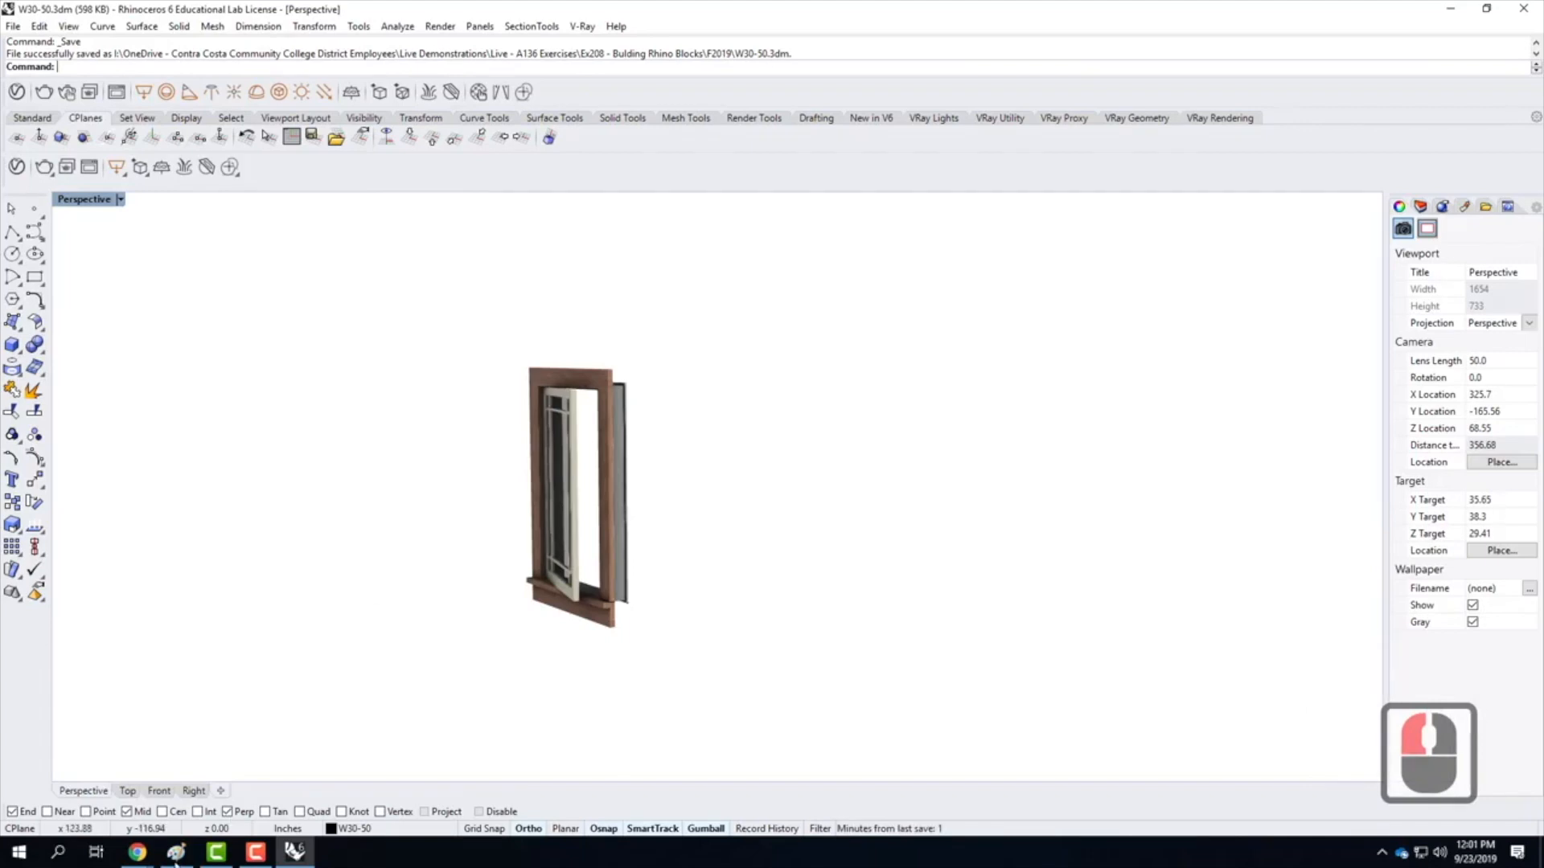
Switch to File Explorer and open the F2019 folder under Live Demonstrations, Live - A136 Exercises, Ex208 - Bulding Rhino Blocks
click(17, 852)
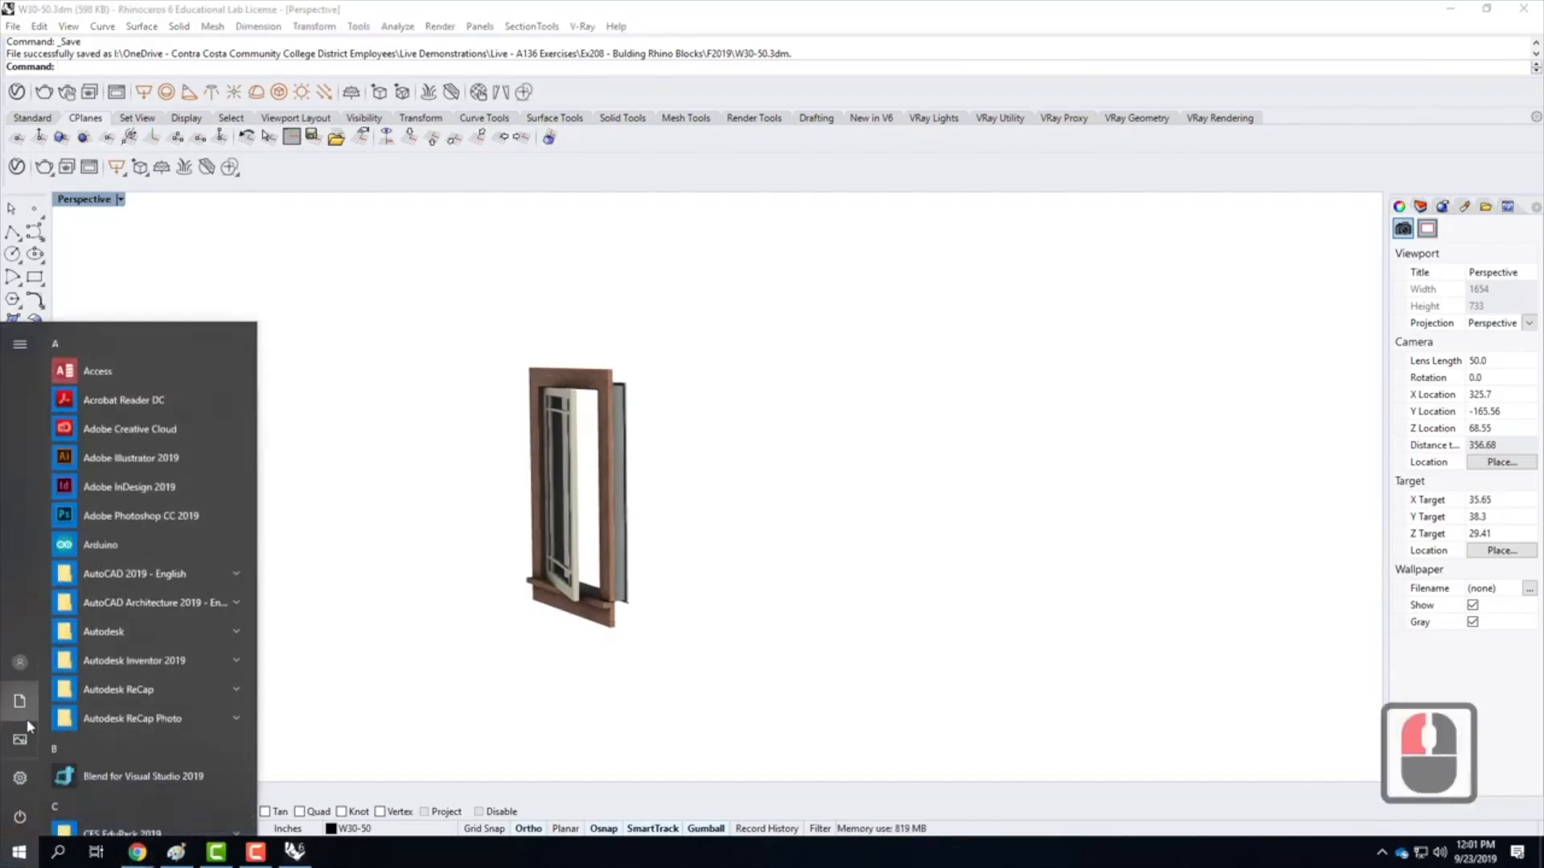
click(23, 706)
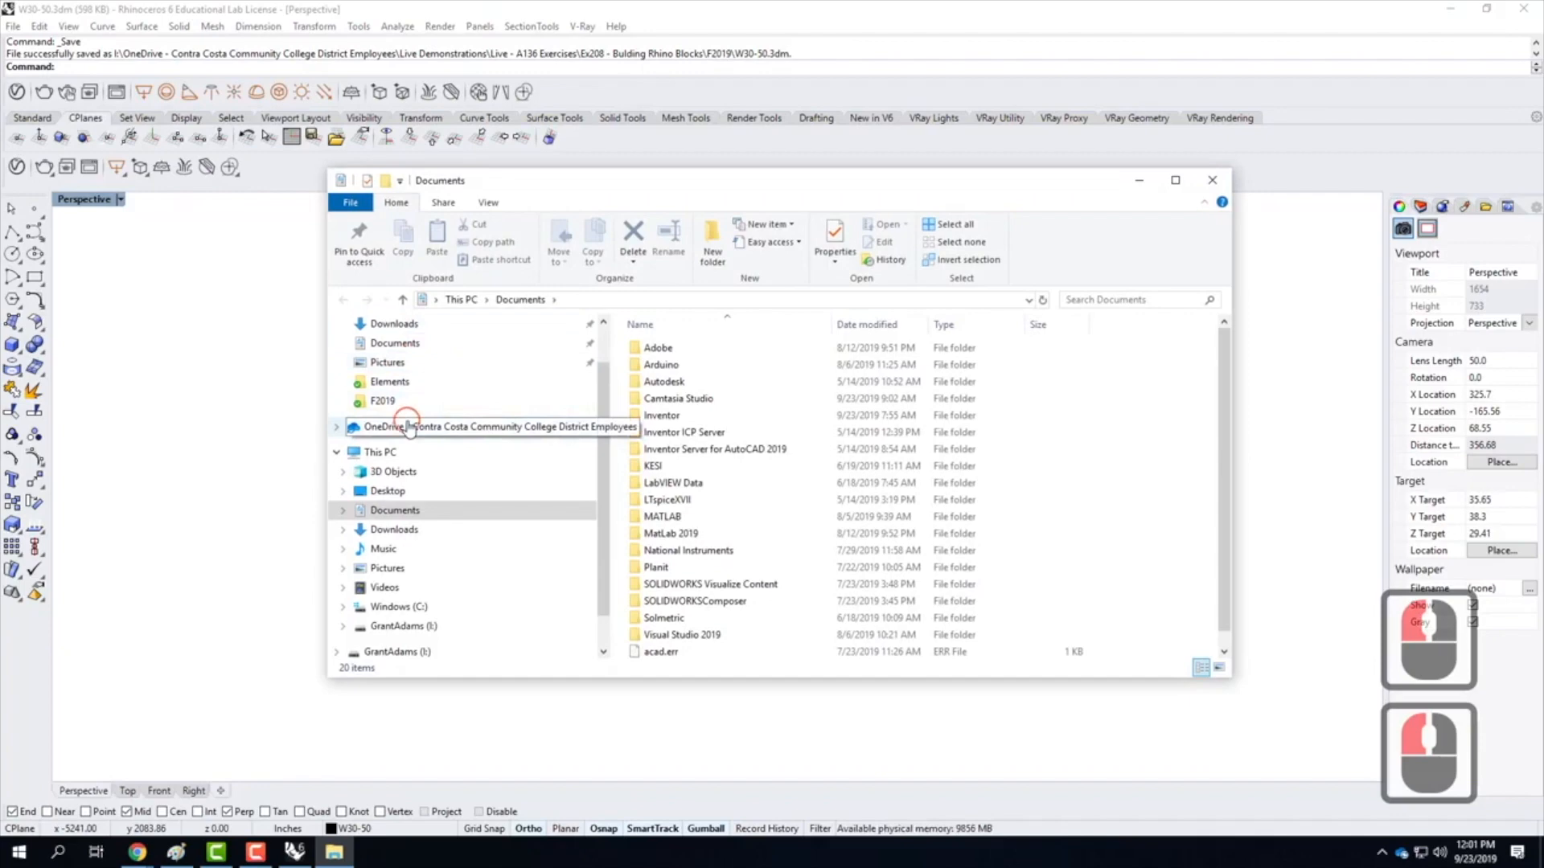
click(408, 427)
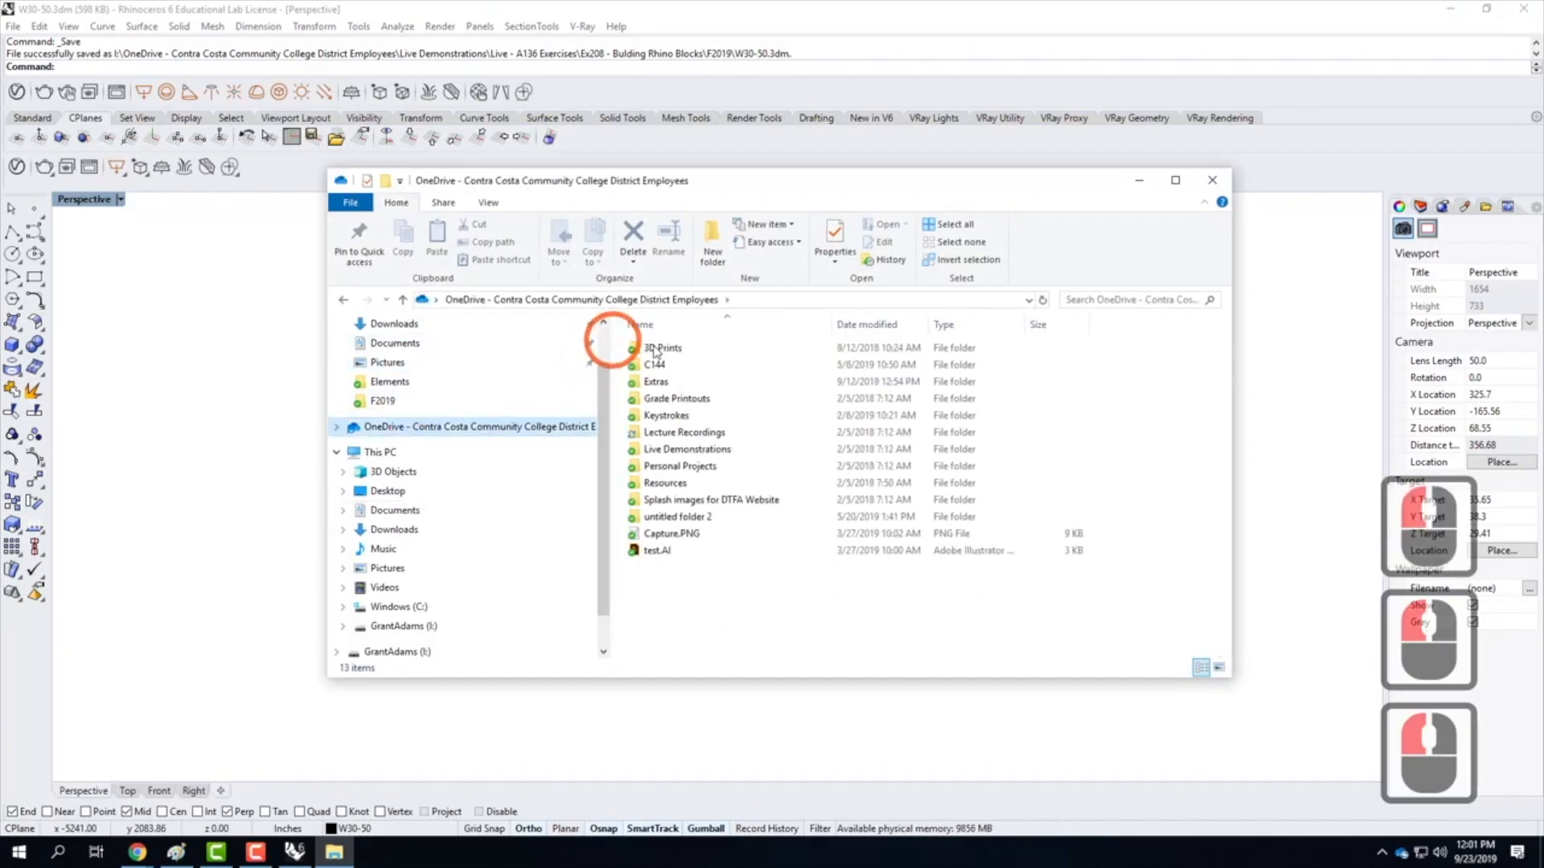
double_click(661, 450)
double_click(643, 351)
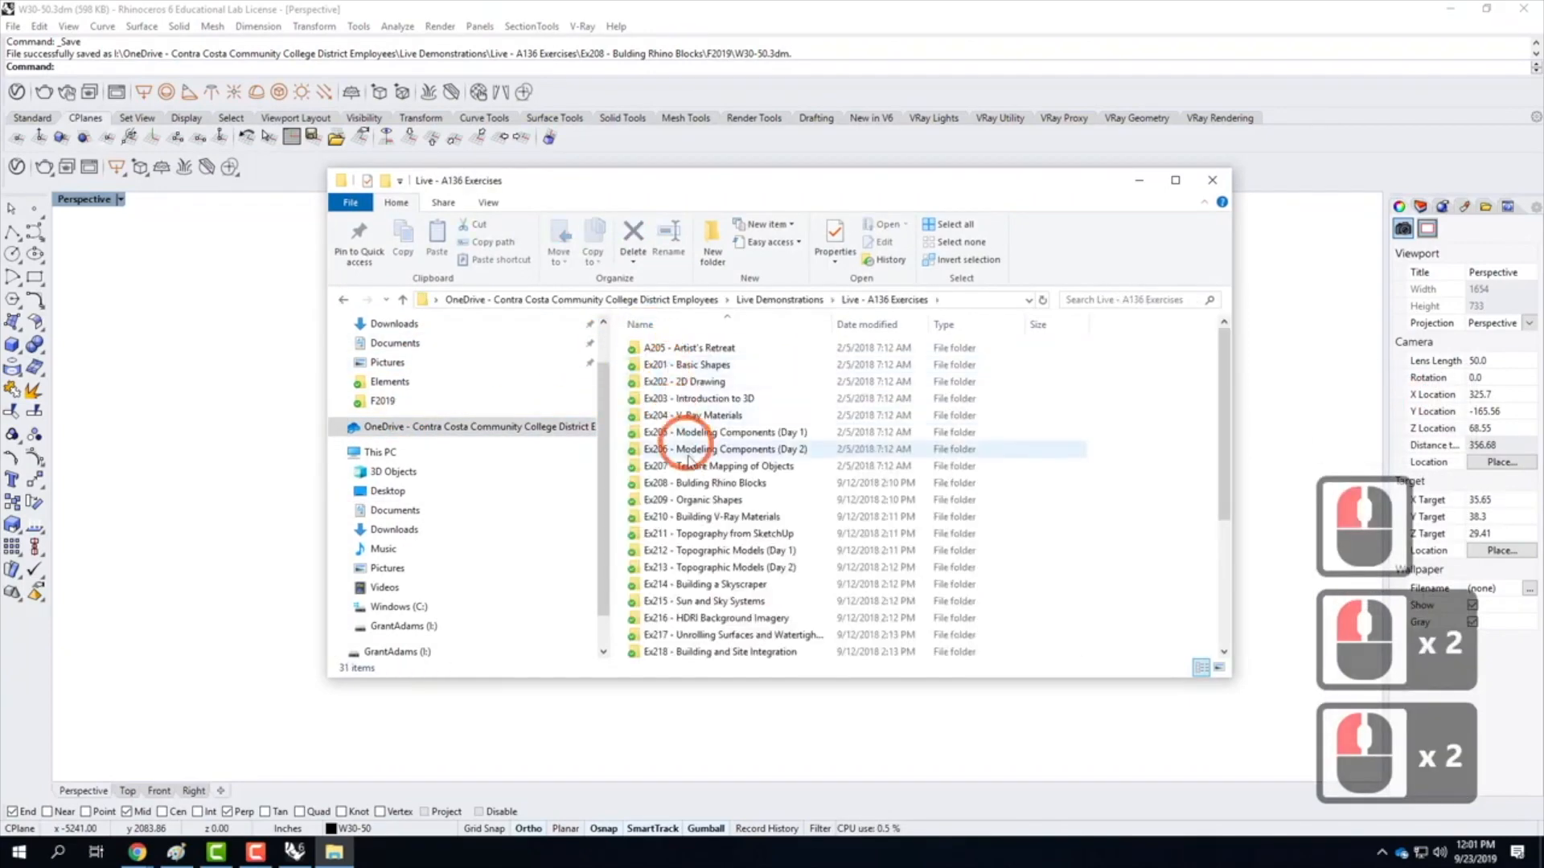
double_click(689, 483)
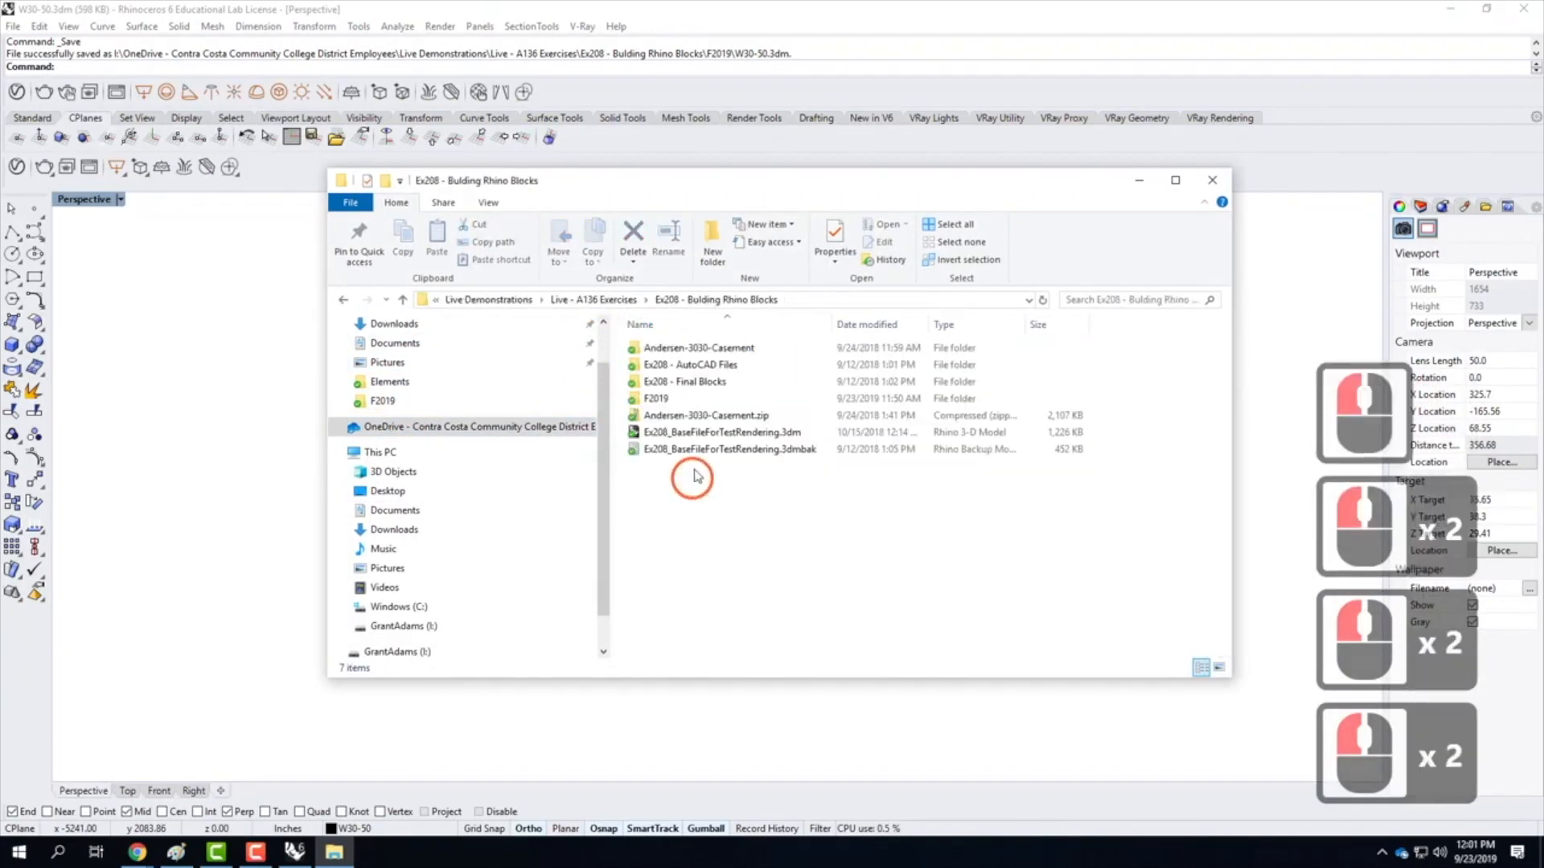
double_click(677, 400)
Extract all files of AndersenWindow30-50.zip into the AndersenWindow30-50 folder in F2019
click(691, 349)
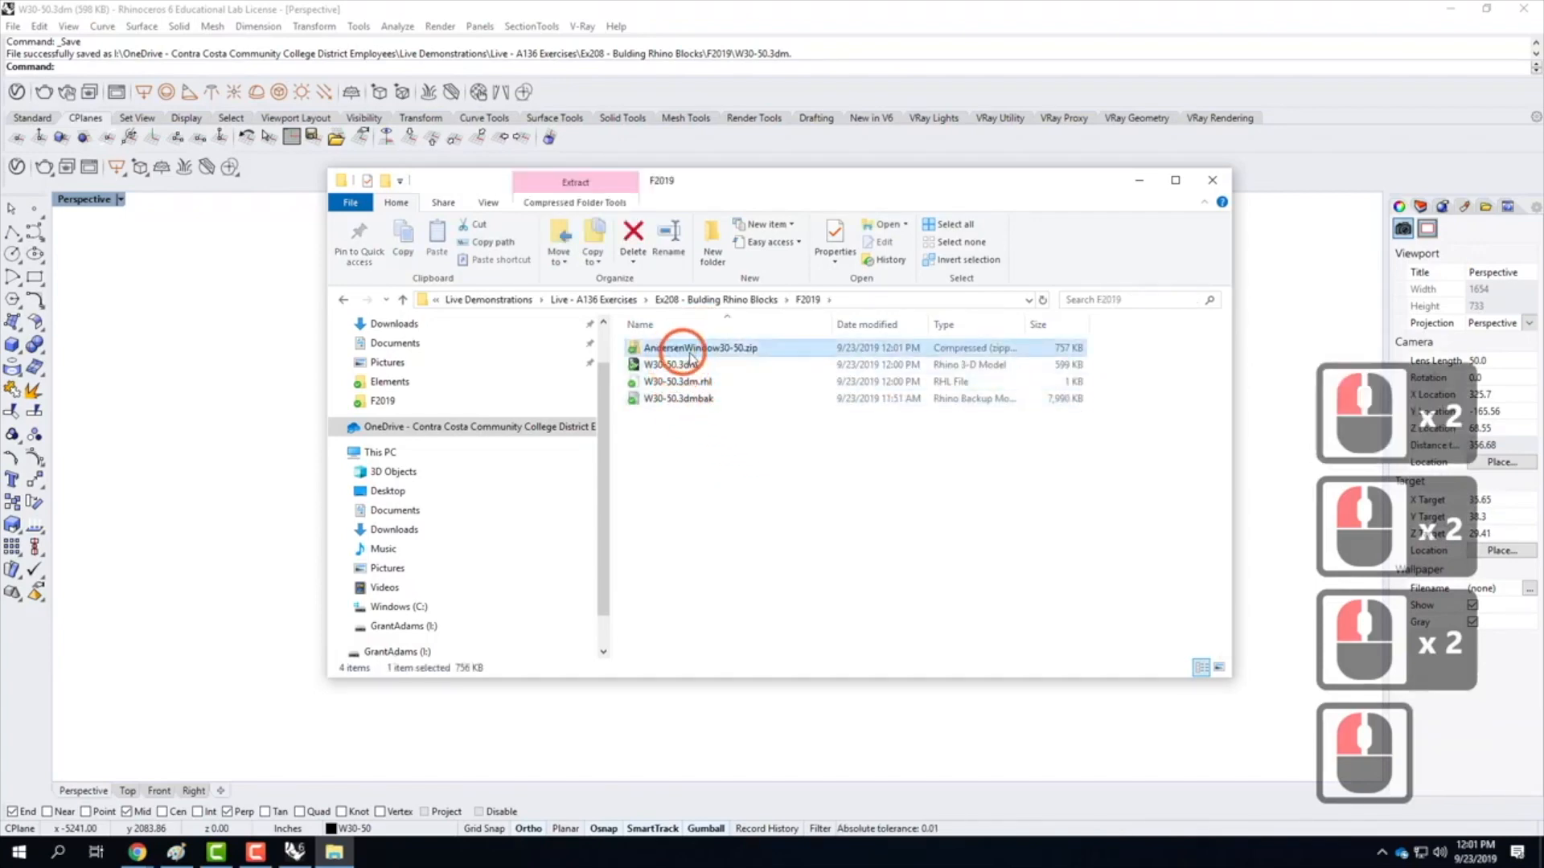
right_click(692, 354)
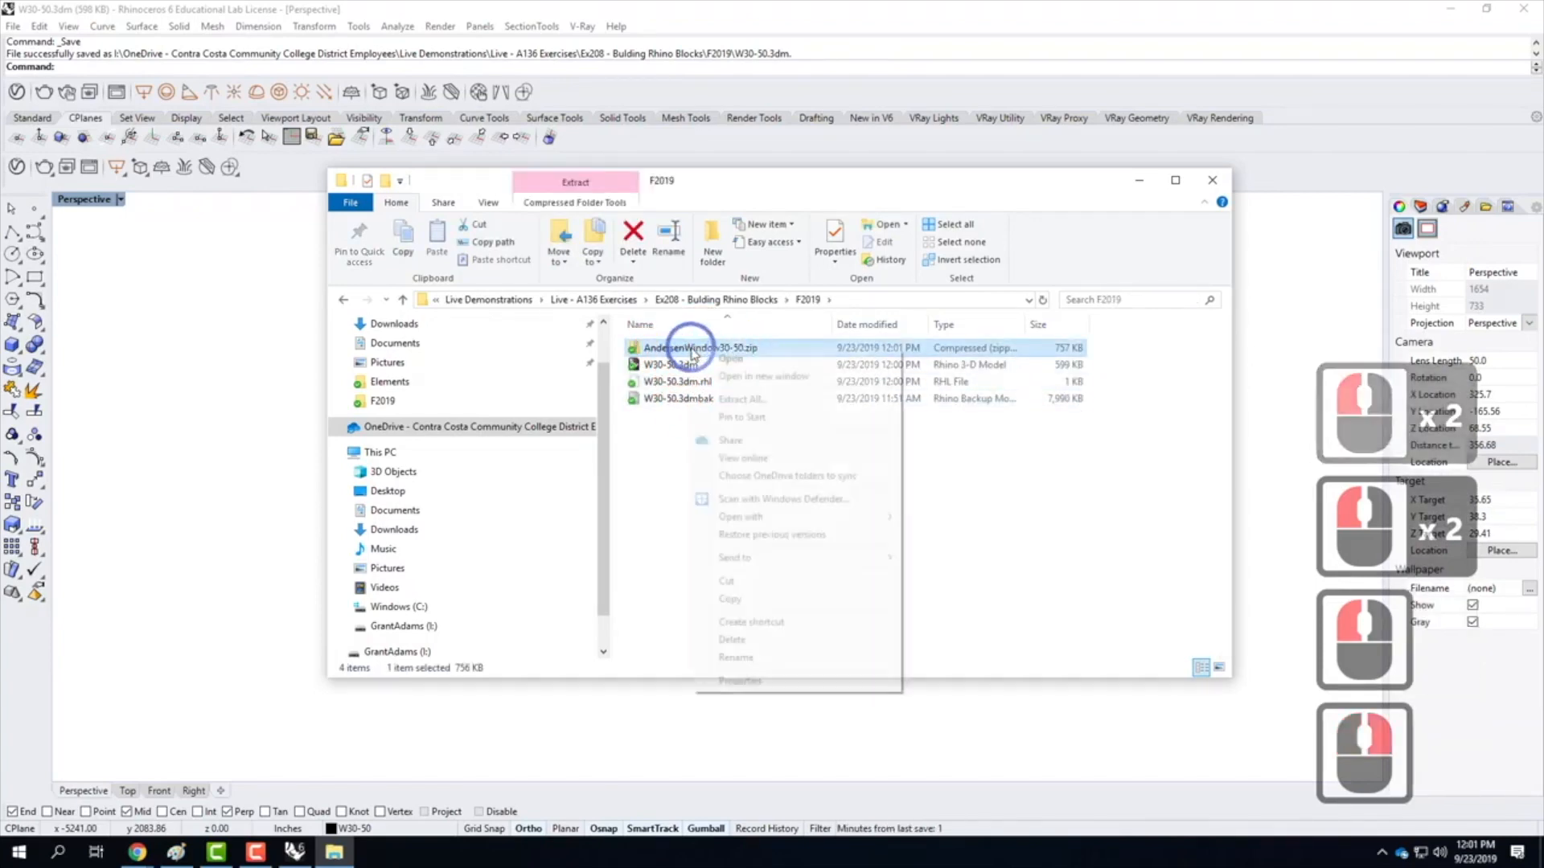
click(740, 398)
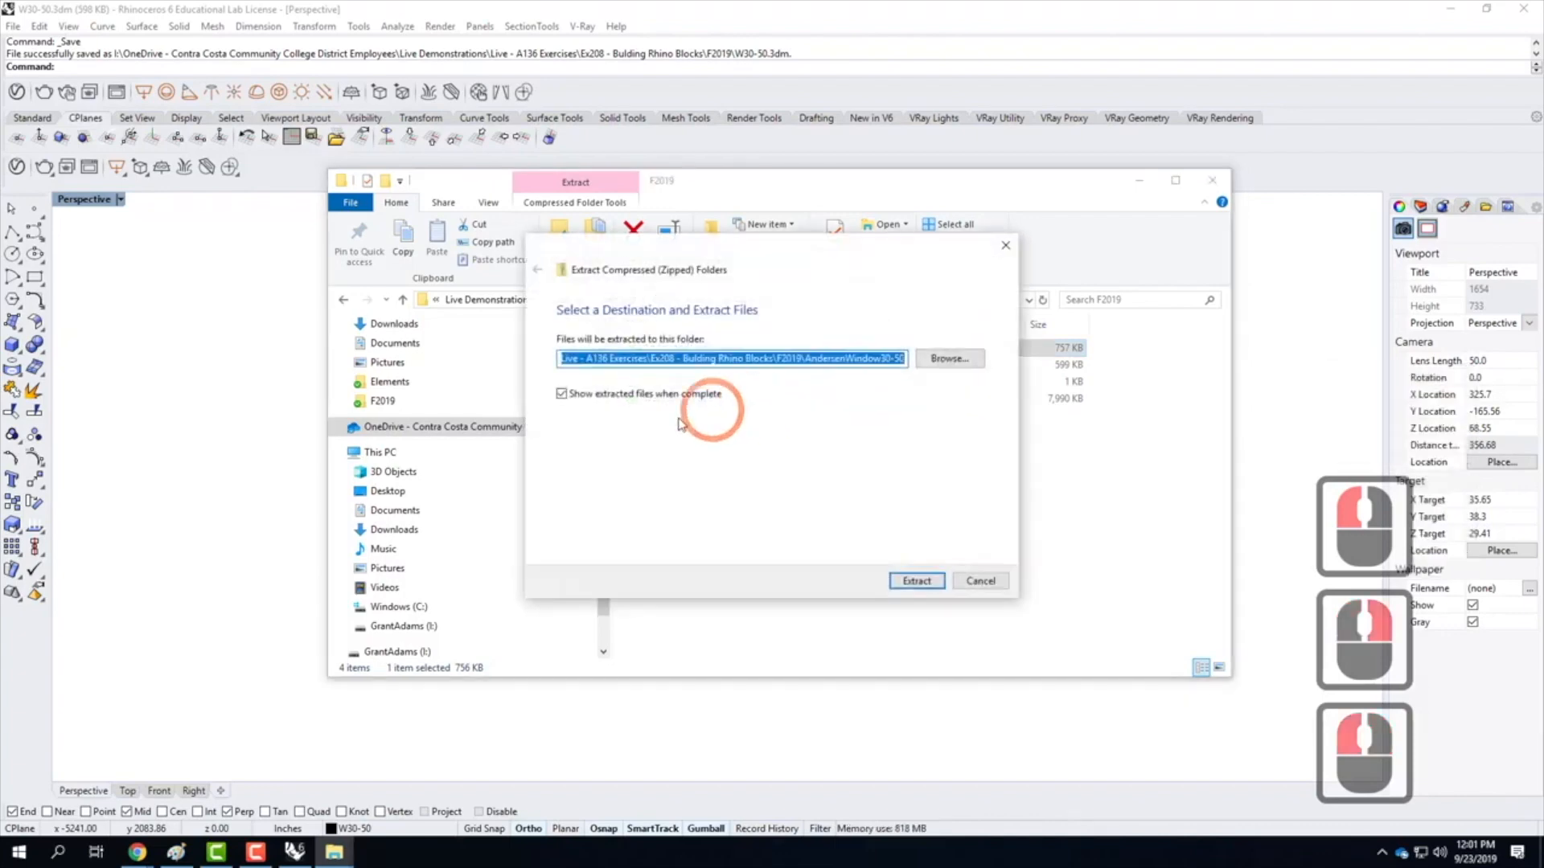
click(917, 581)
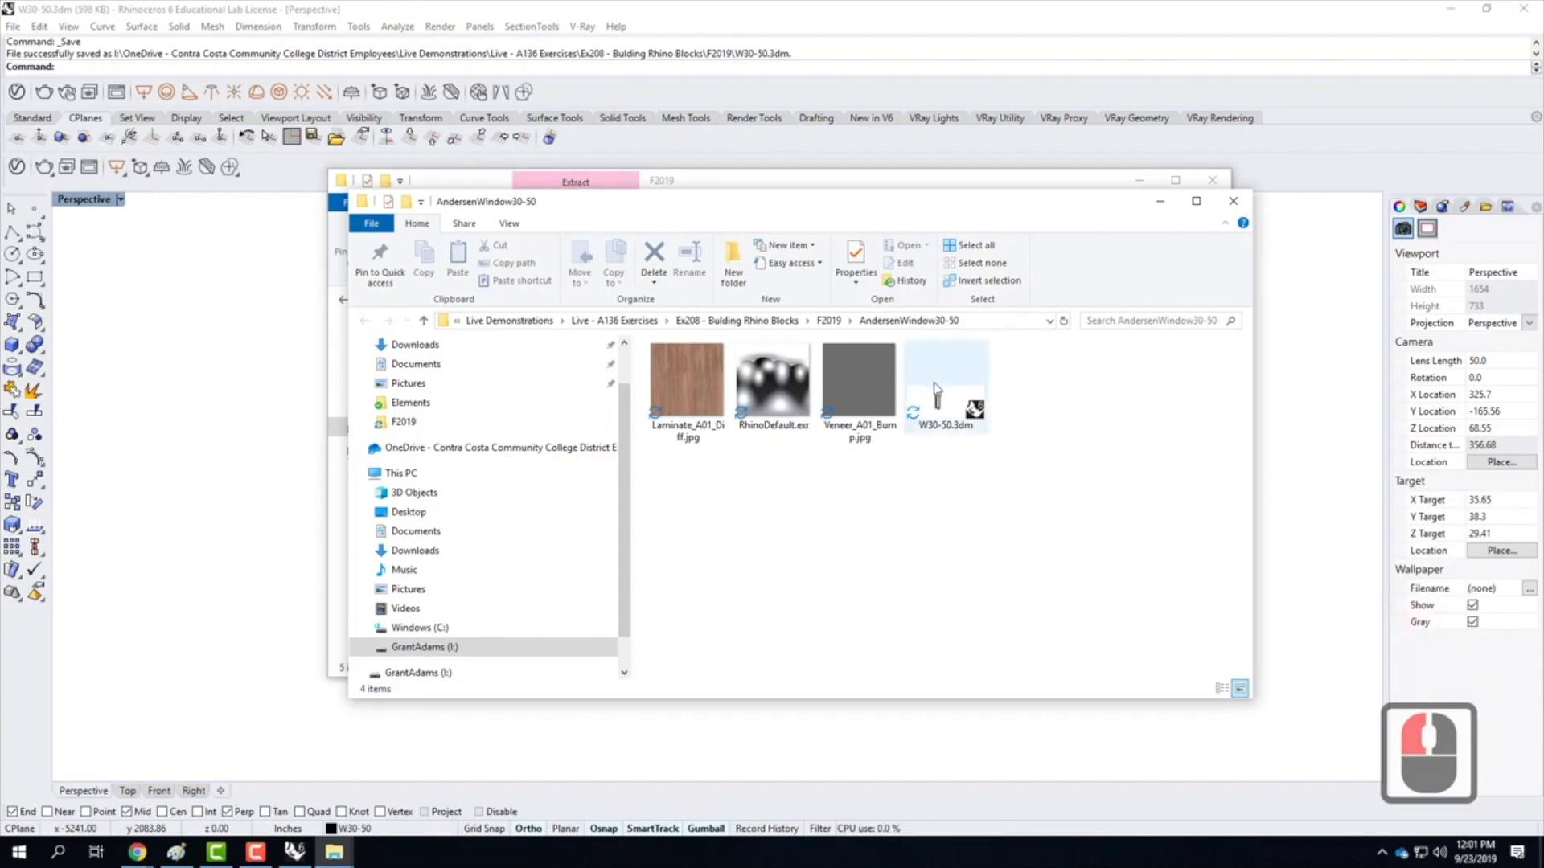
Check the packed W30-50.3dm among the extracted files and close both folder windows
click(935, 384)
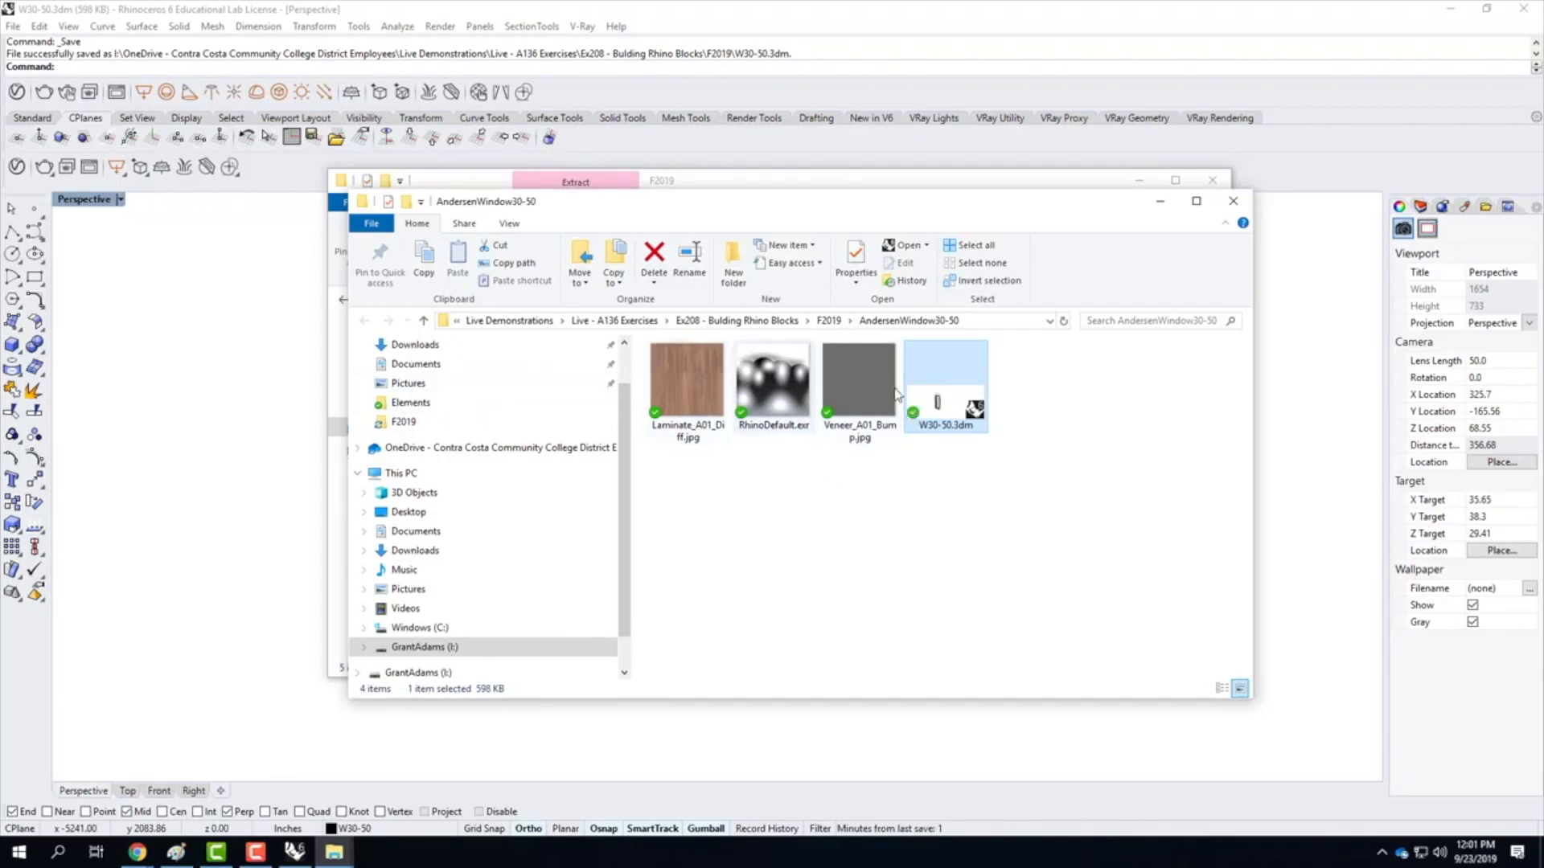
click(1234, 202)
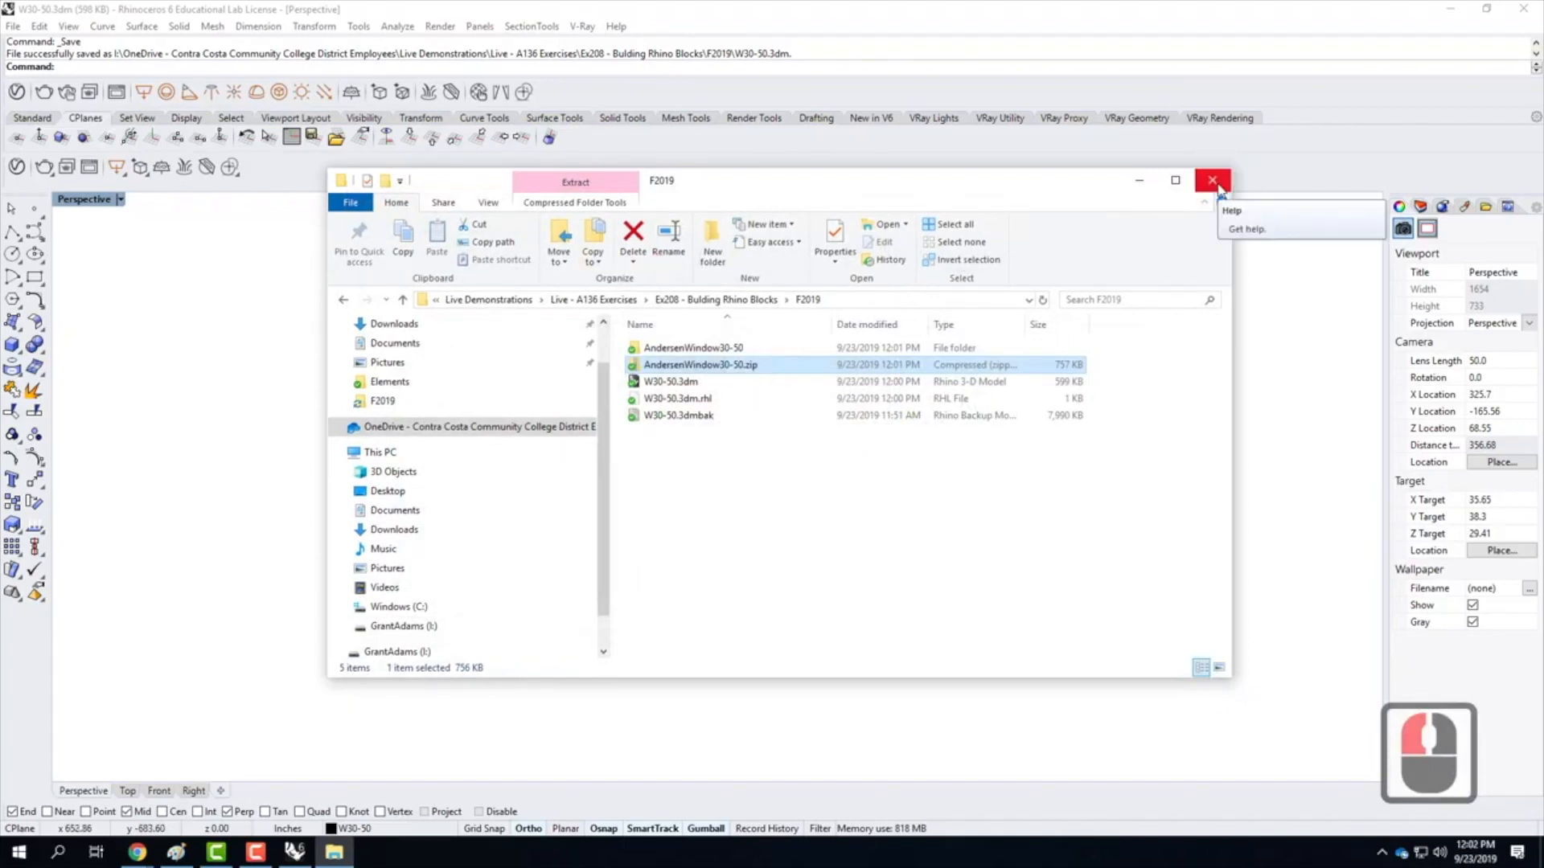
click(1212, 181)
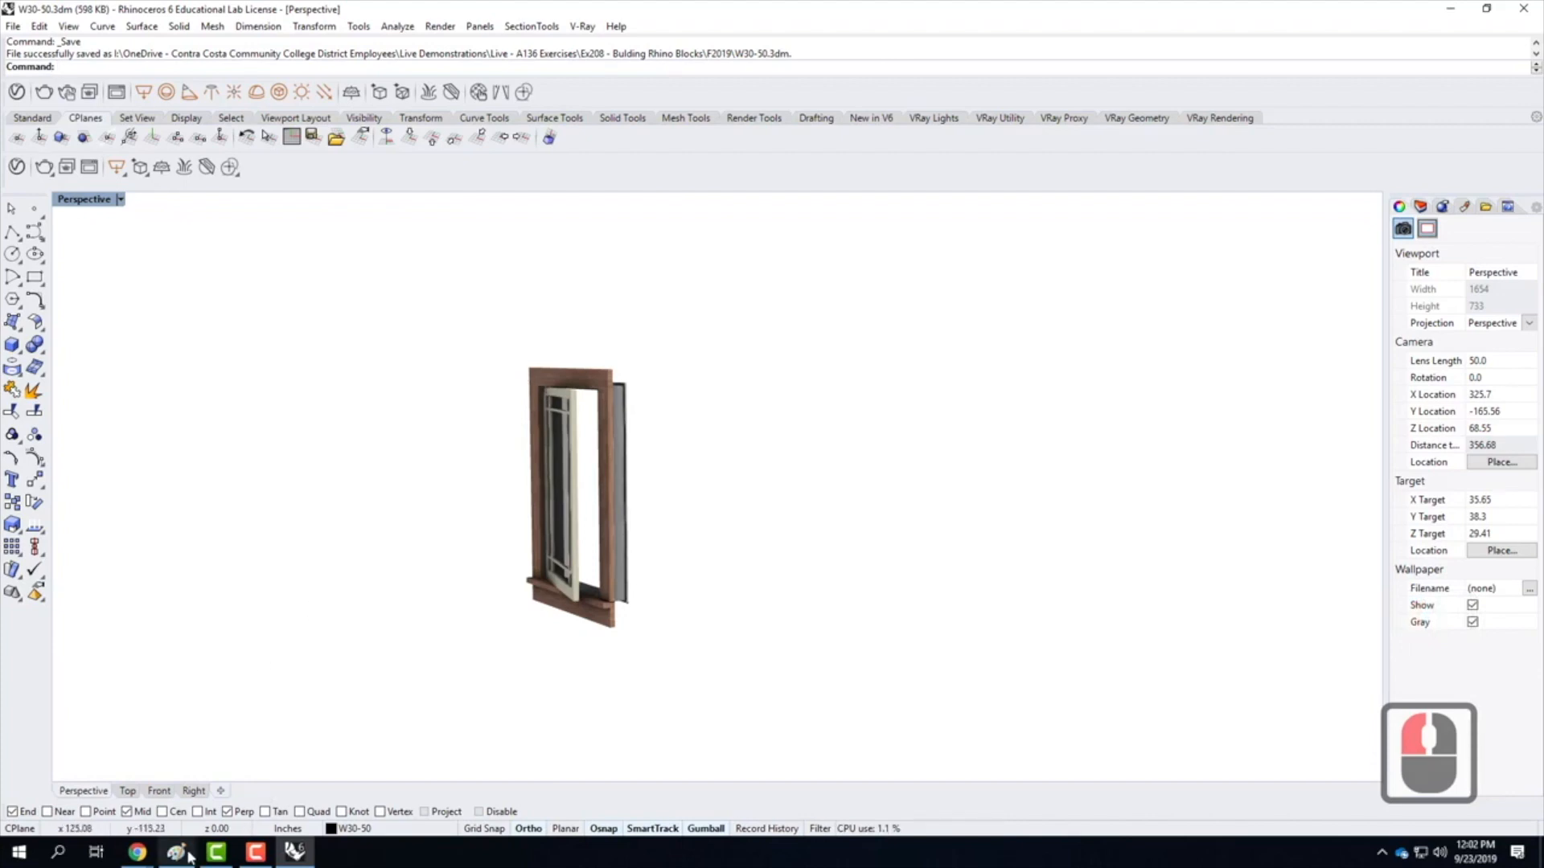
Switch to Chrome, download Ex208_BaseFileForTestRendering from the Exercise 208 page, and open the downloaded file in Rhino
mouse_move(258, 859)
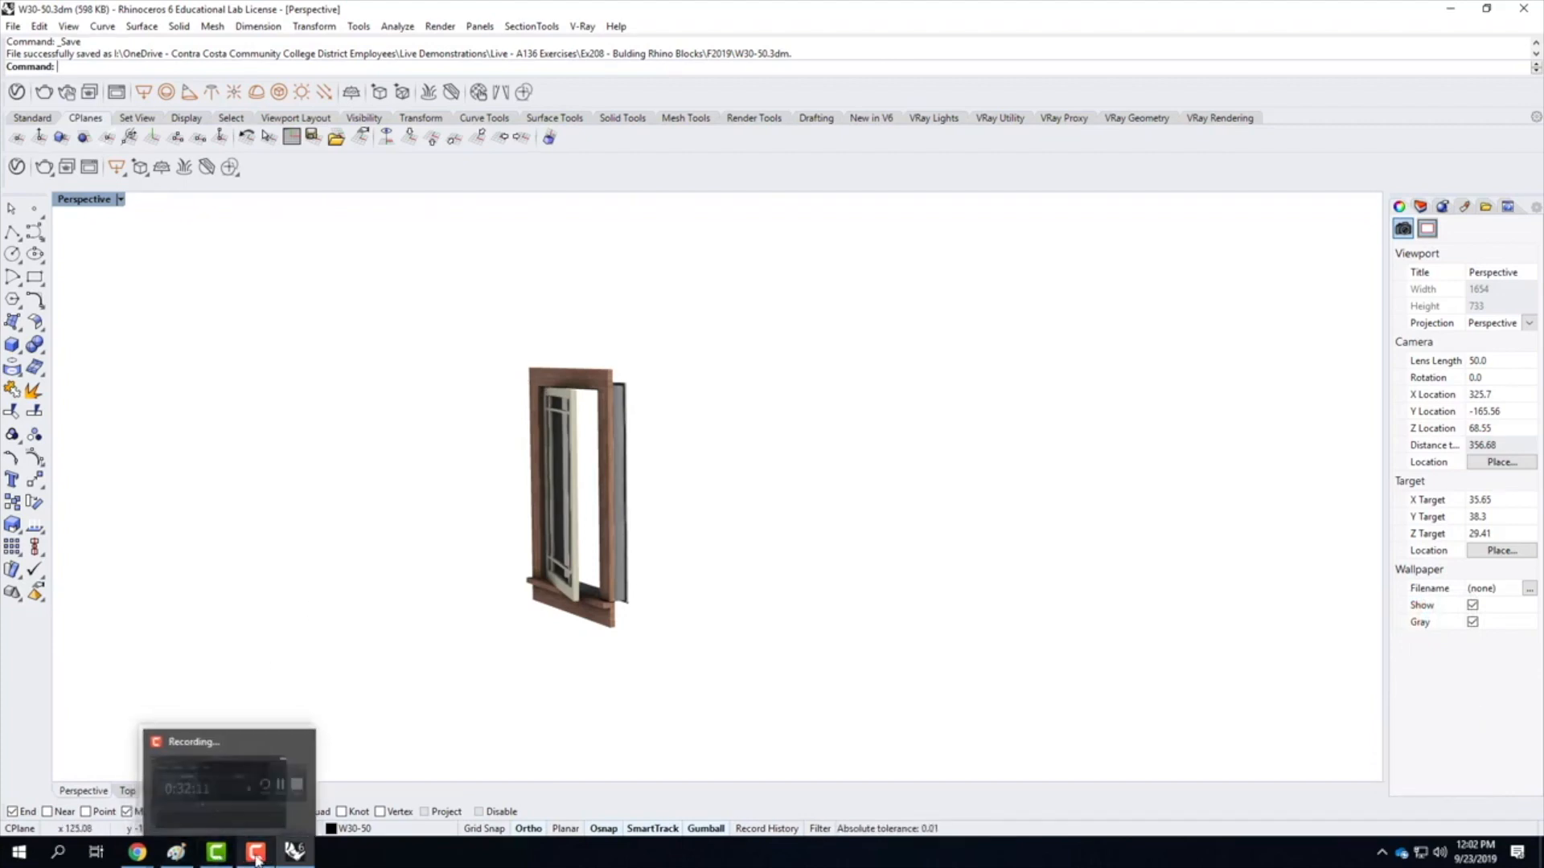
click(145, 859)
click(265, 783)
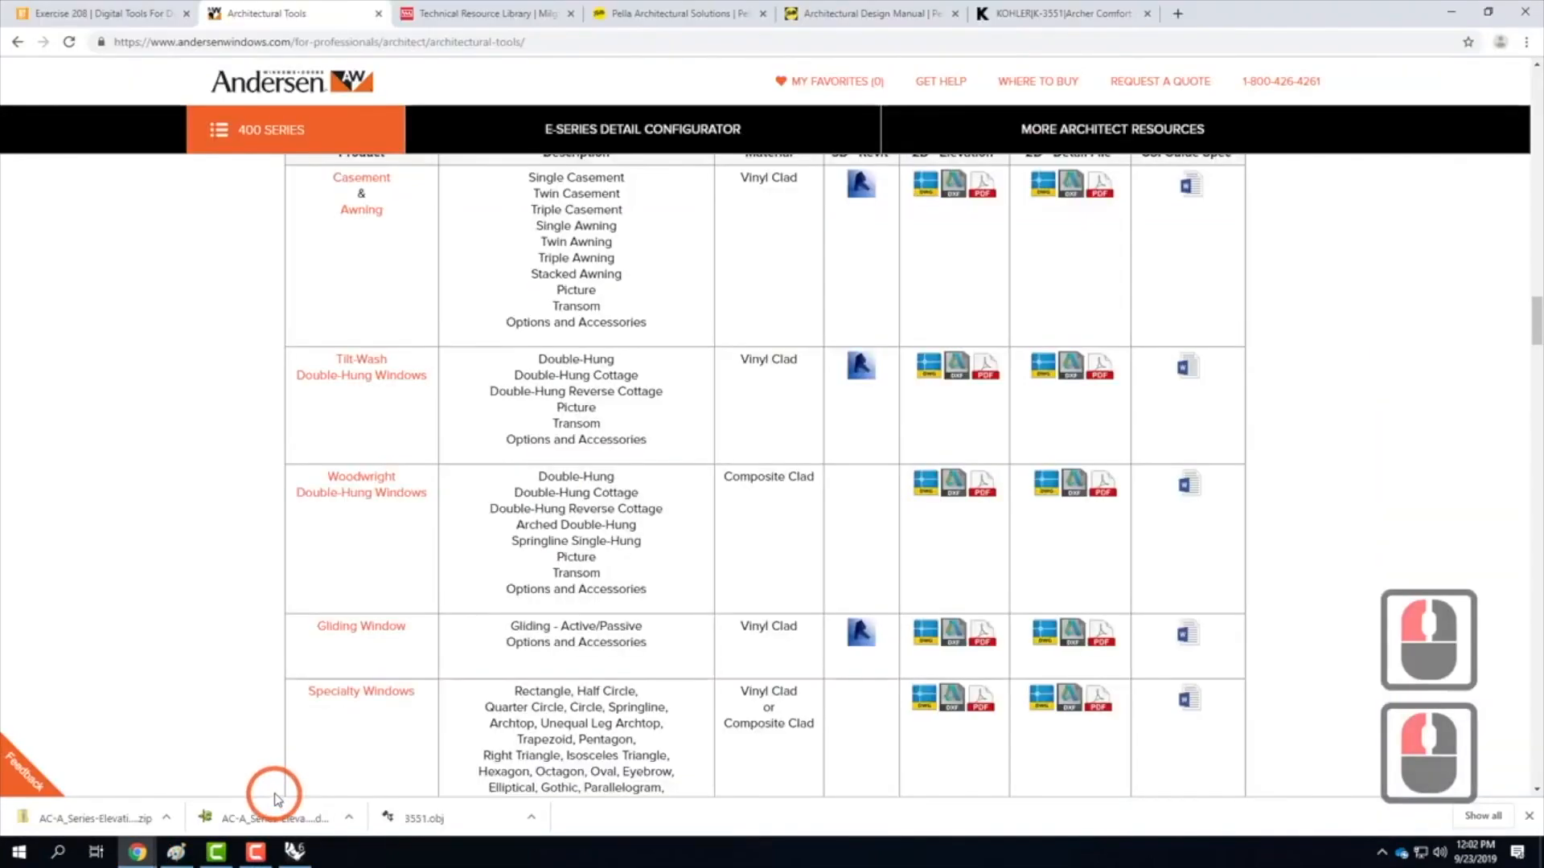
click(135, 14)
scroll(844, 523, down, 11)
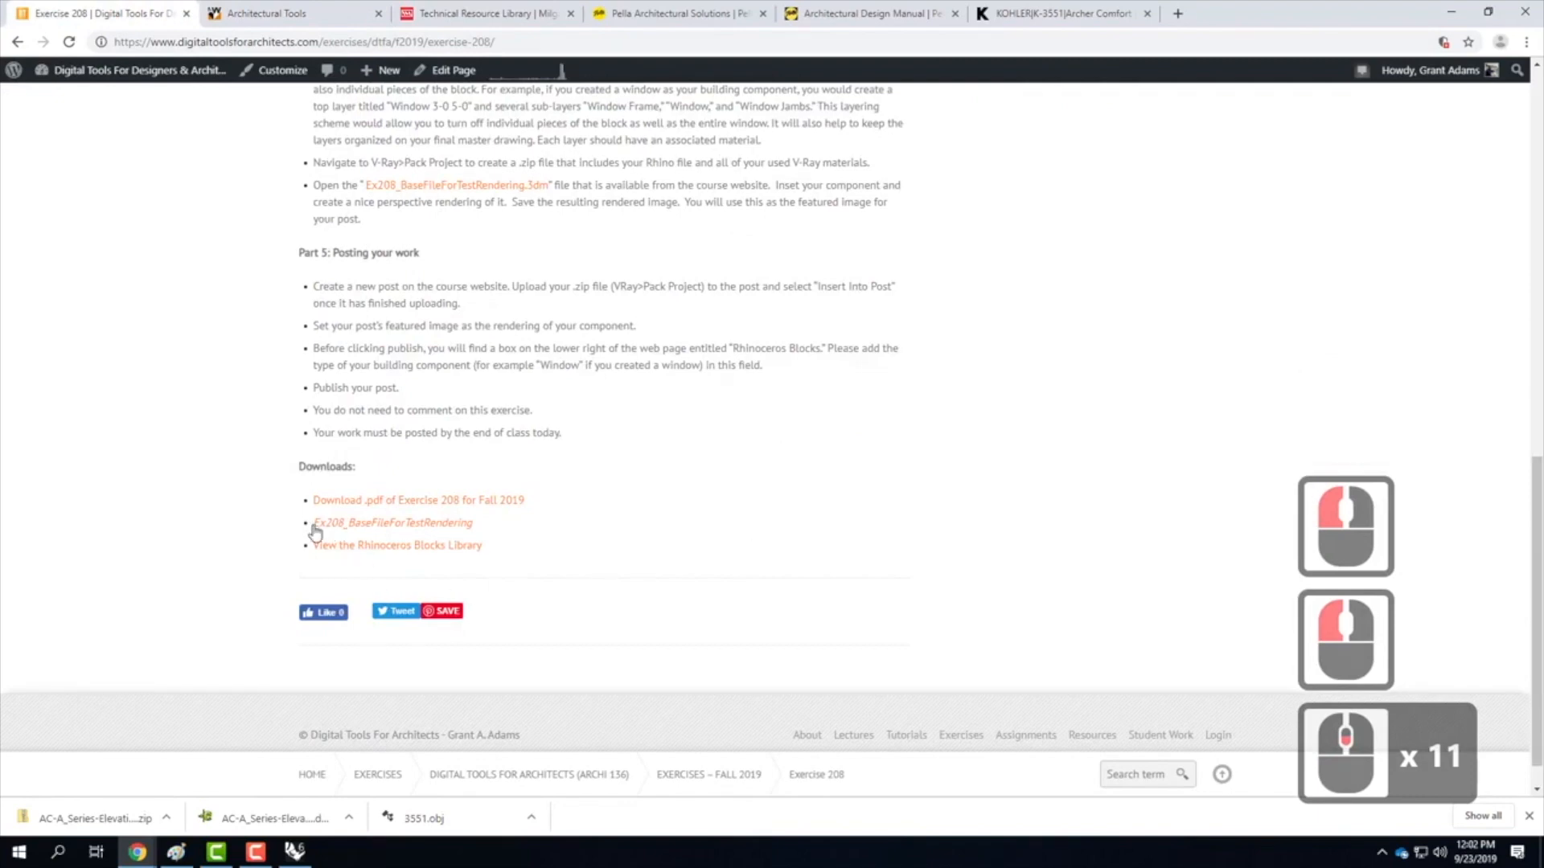
click(411, 529)
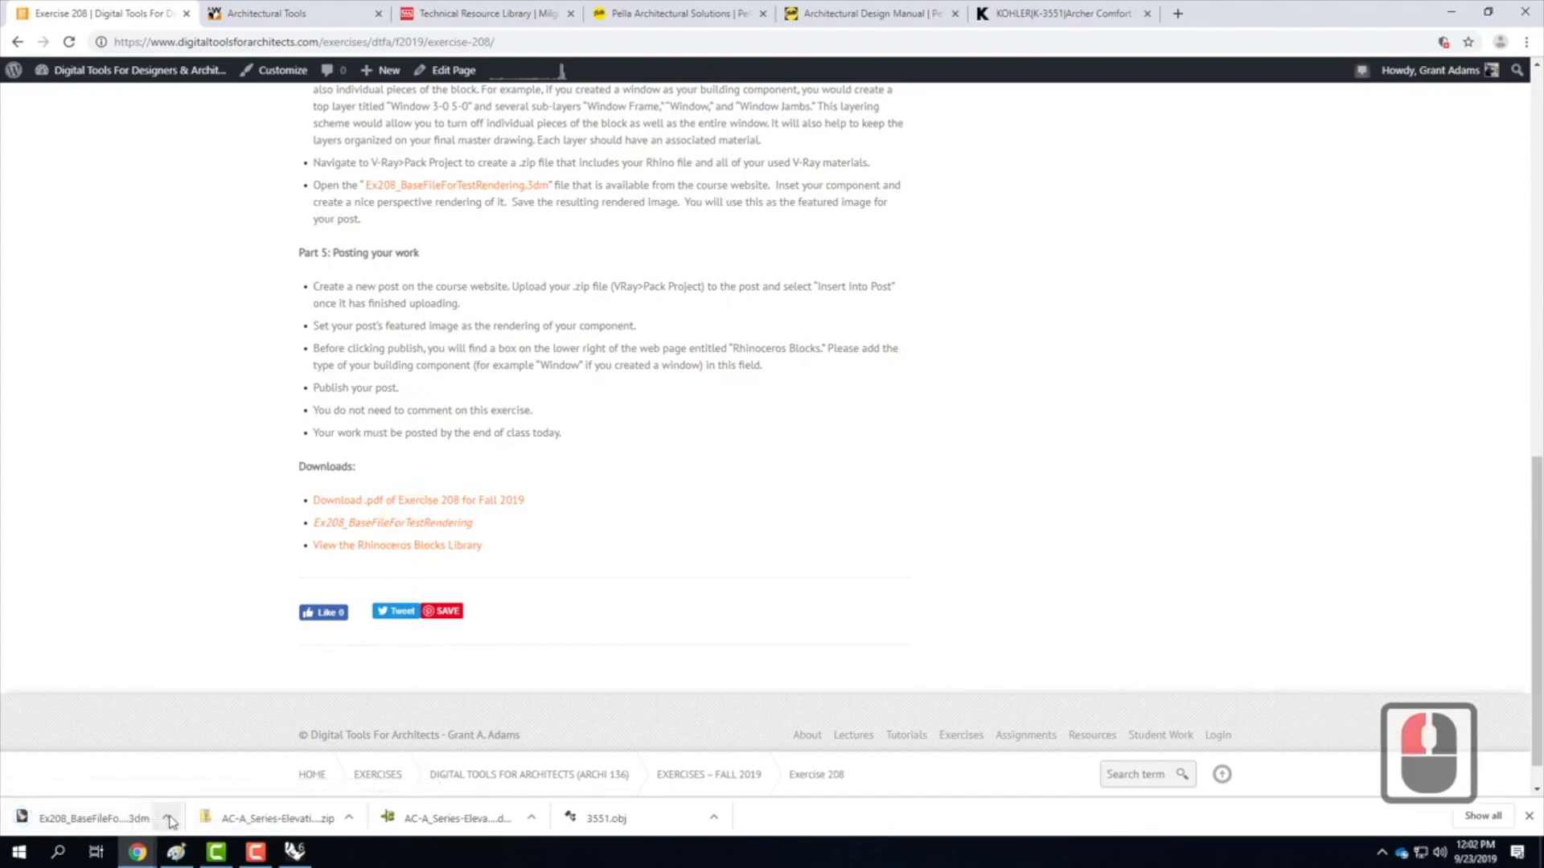
click(103, 817)
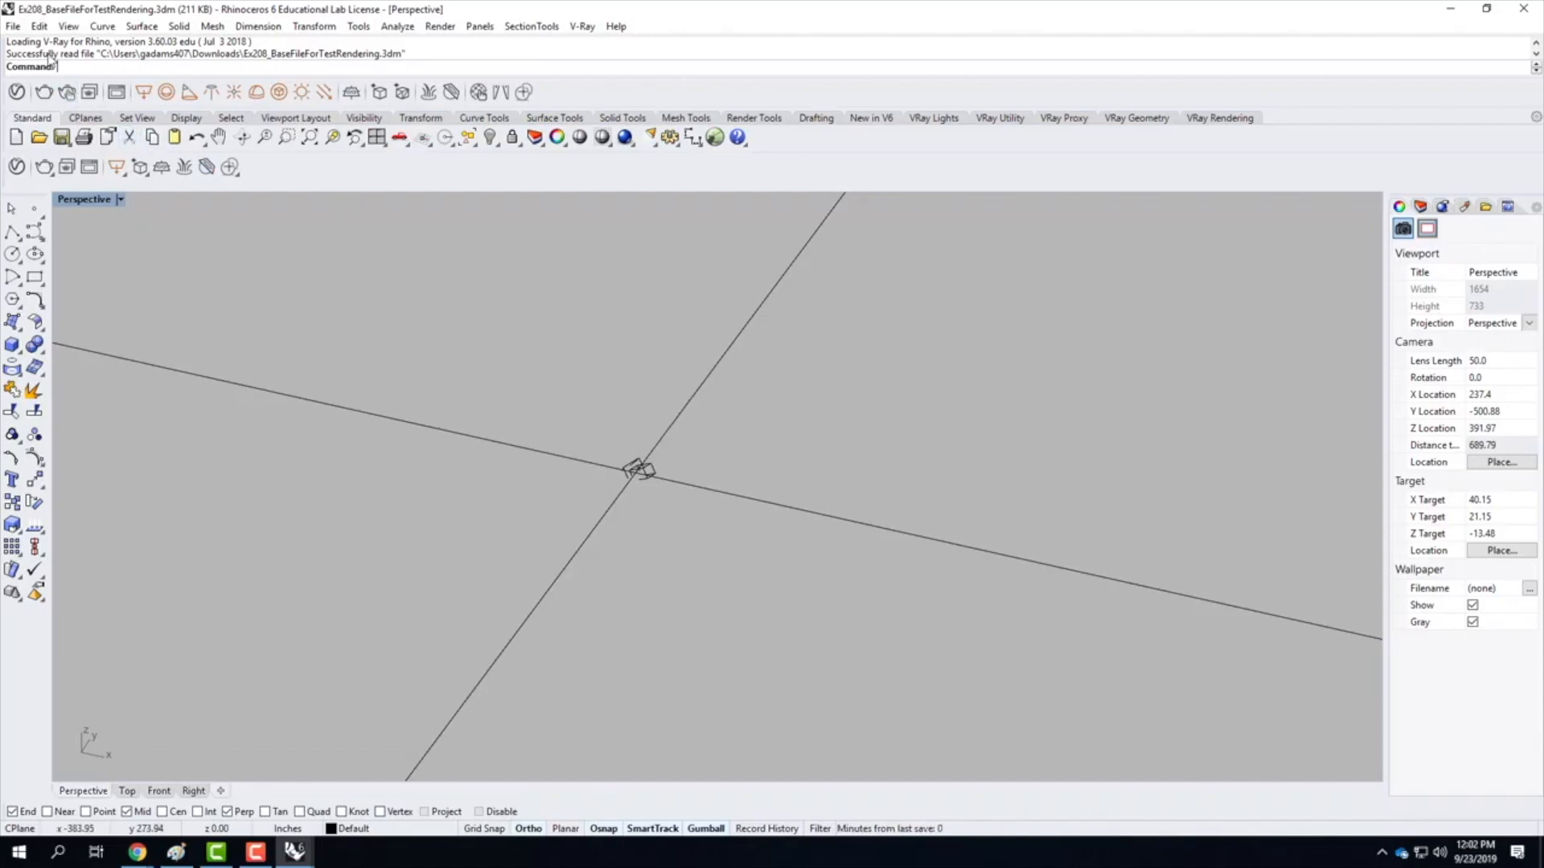
Start inserting a block instance from a file and browse to Live Demonstrations, Live - A136 Exercises, Ex208 - Bulding Rhino Blocks, F2019
click(39, 27)
click(95, 309)
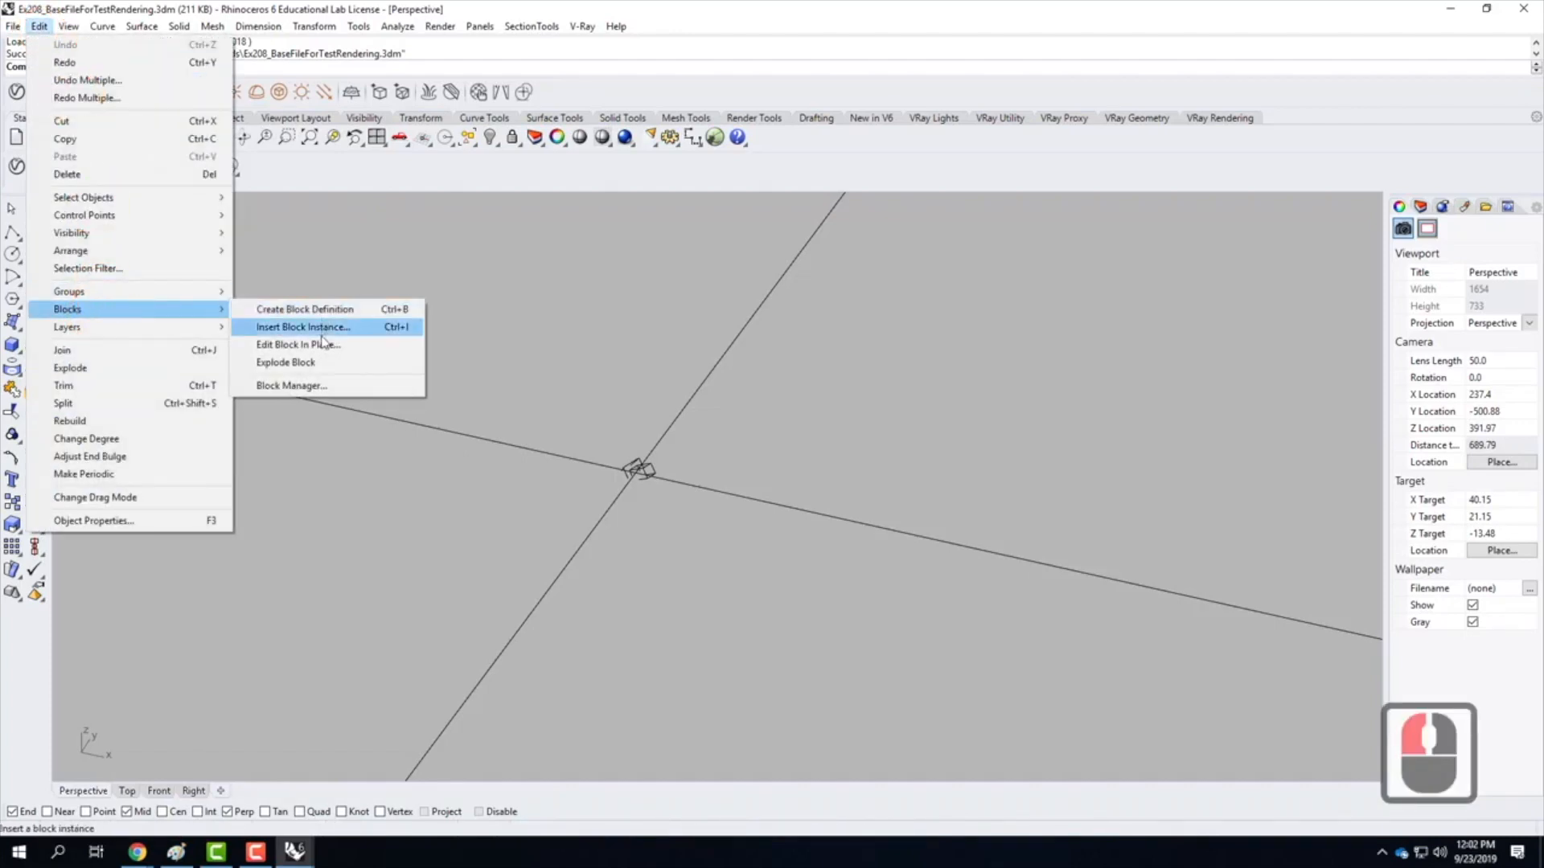
click(321, 335)
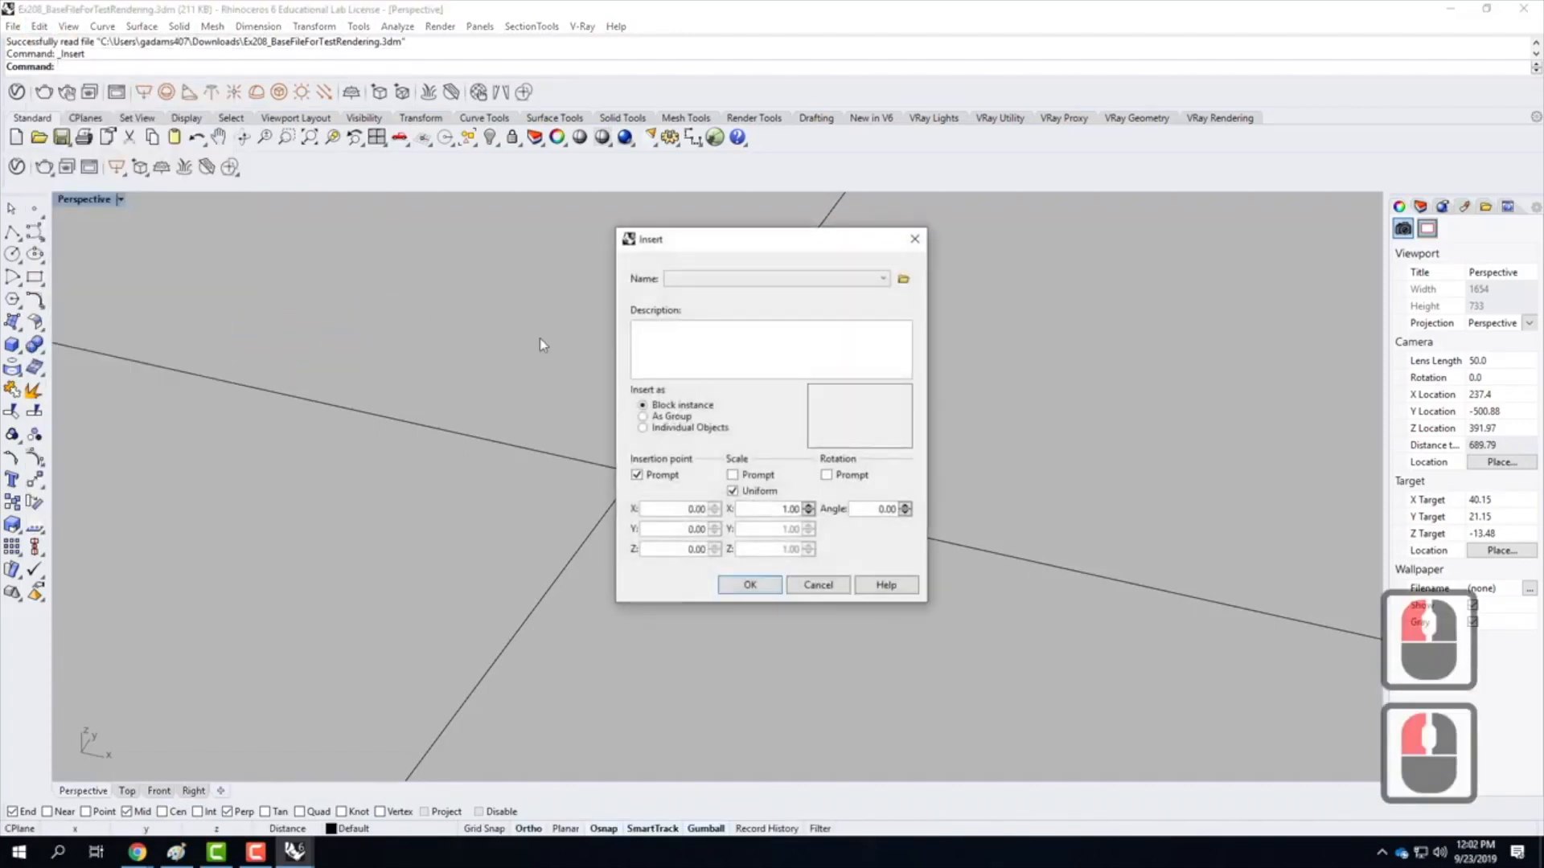
click(904, 279)
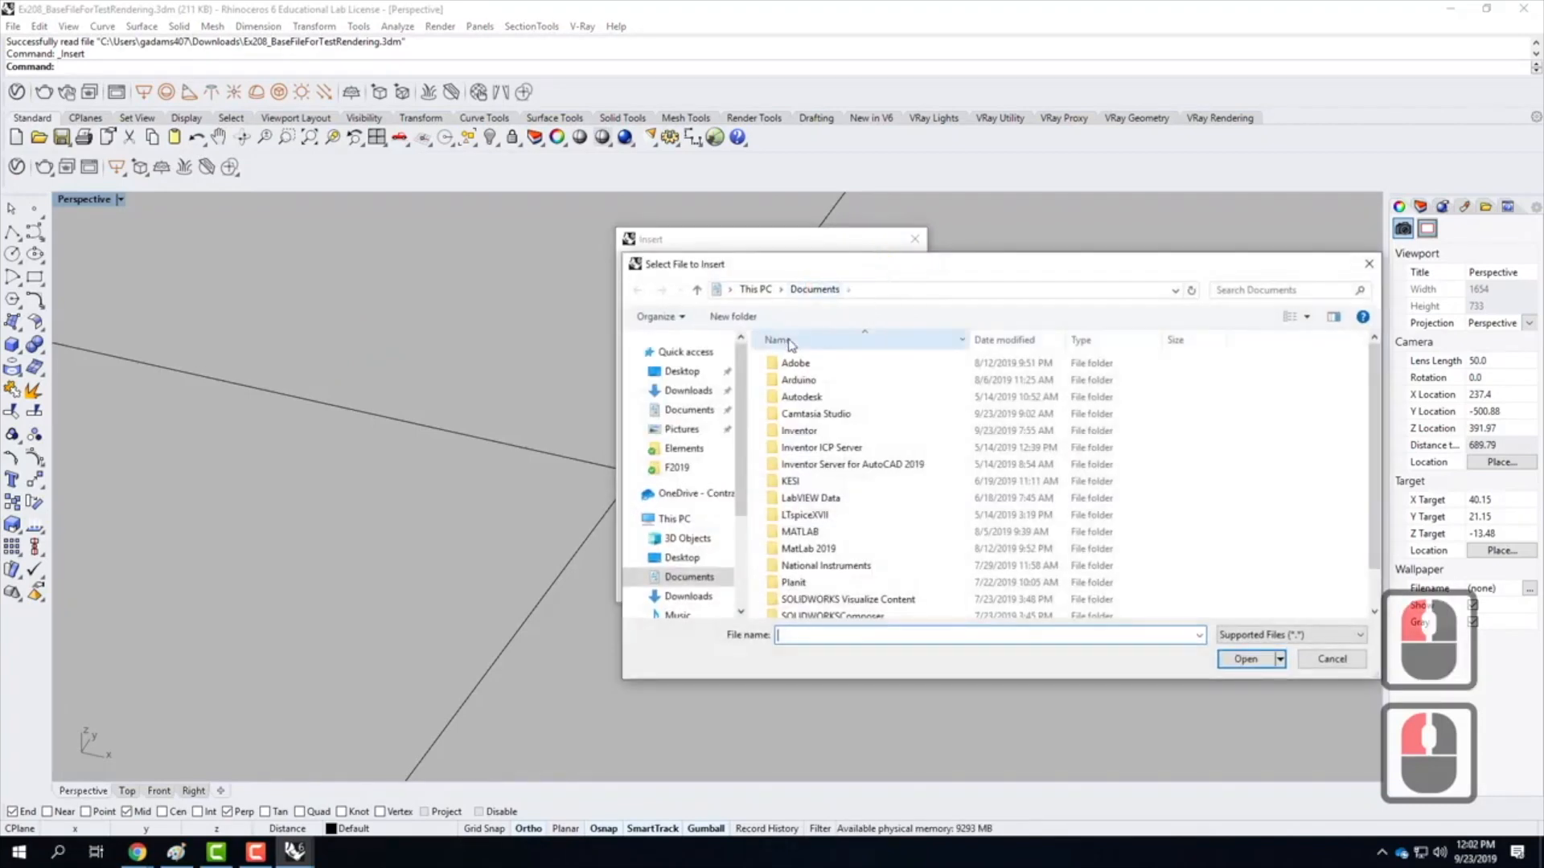
click(679, 493)
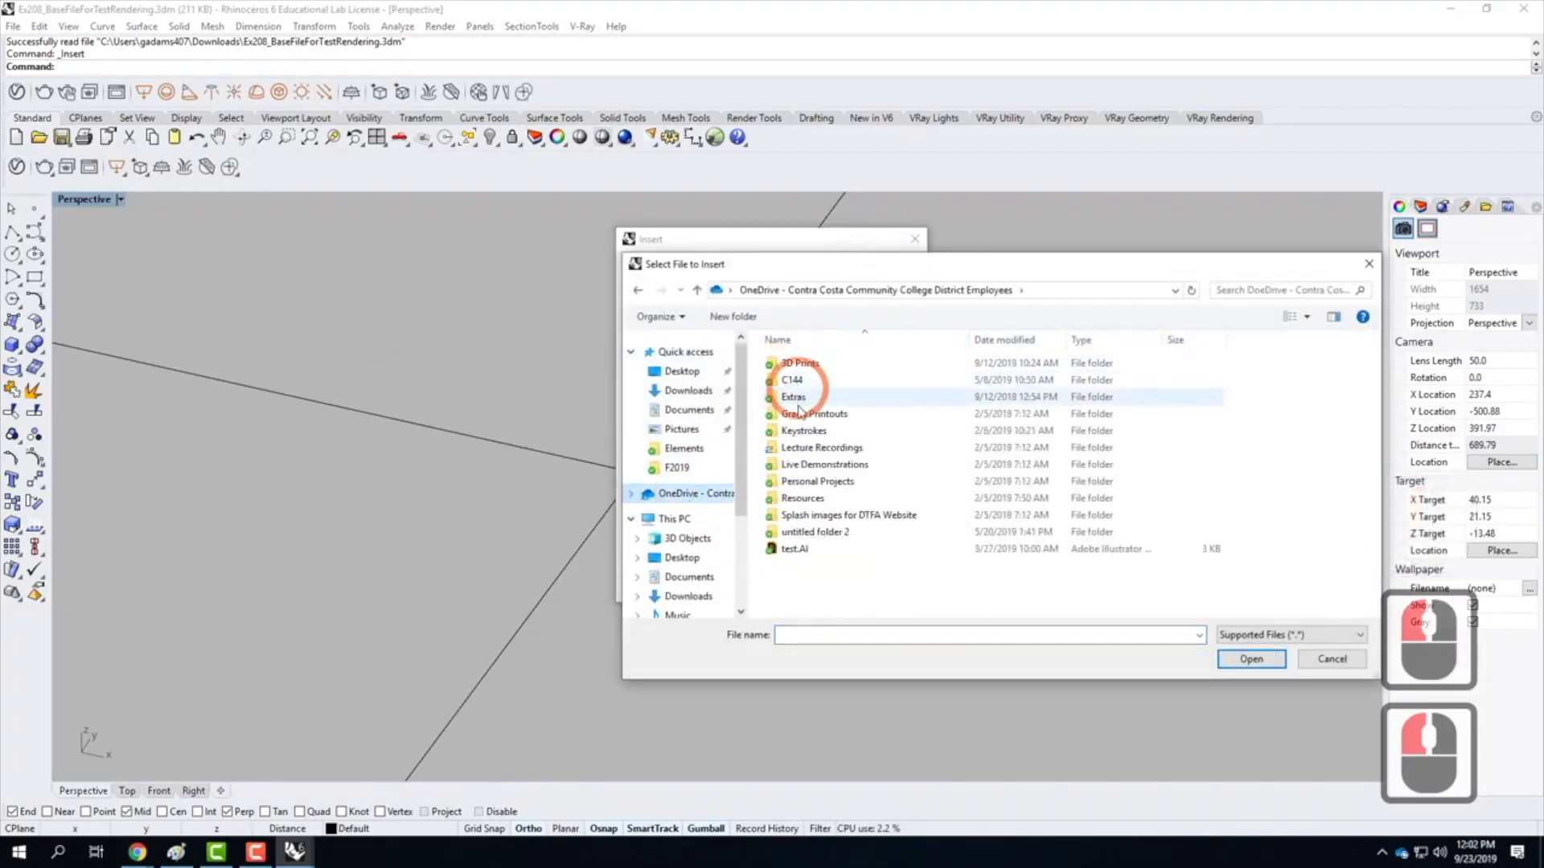
double_click(813, 467)
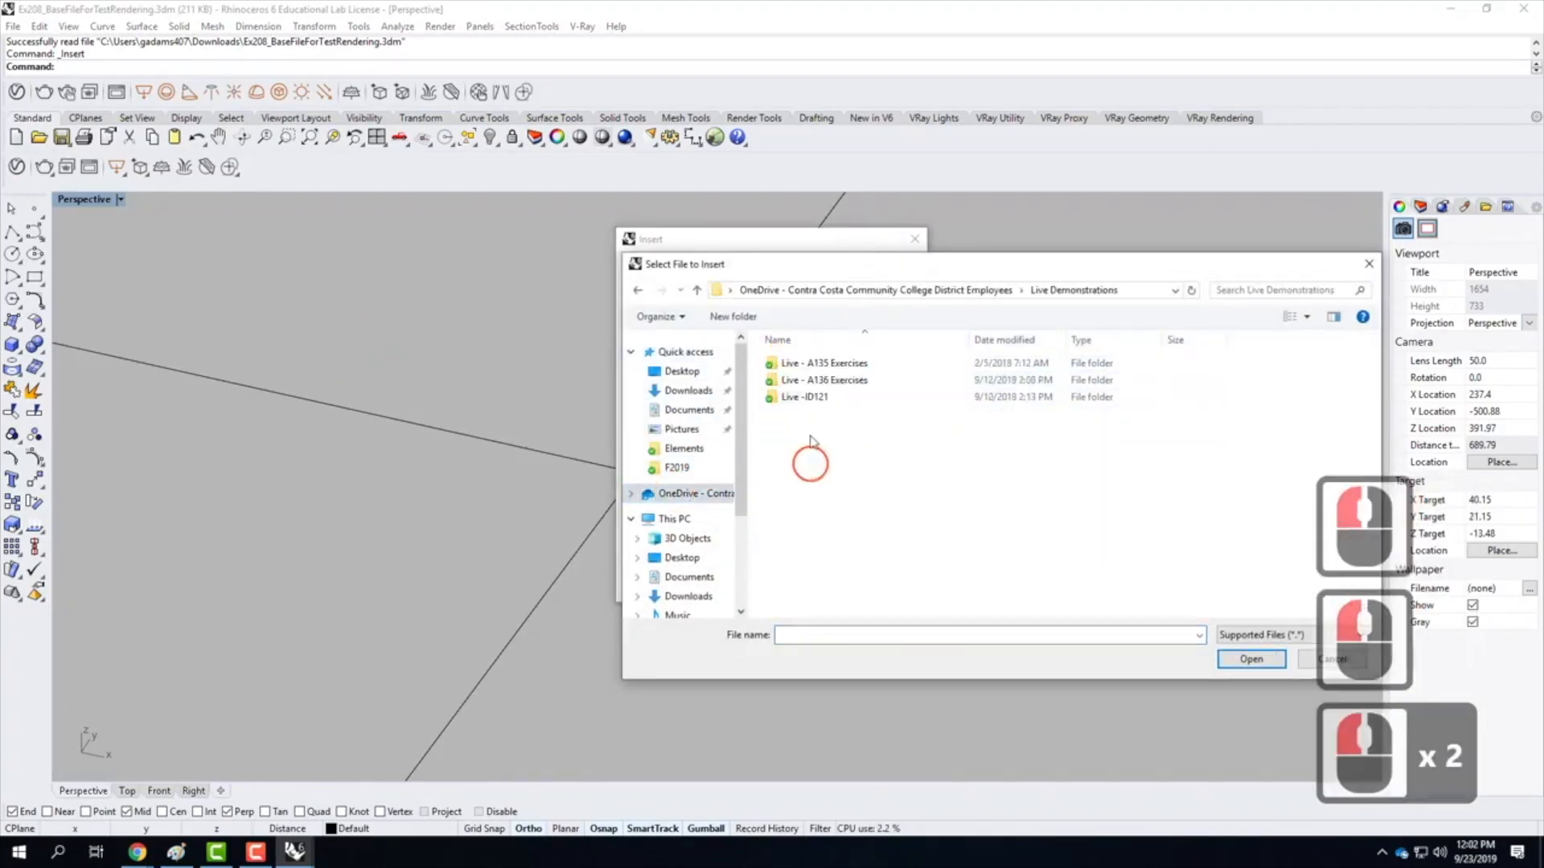
double_click(818, 378)
double_click(836, 498)
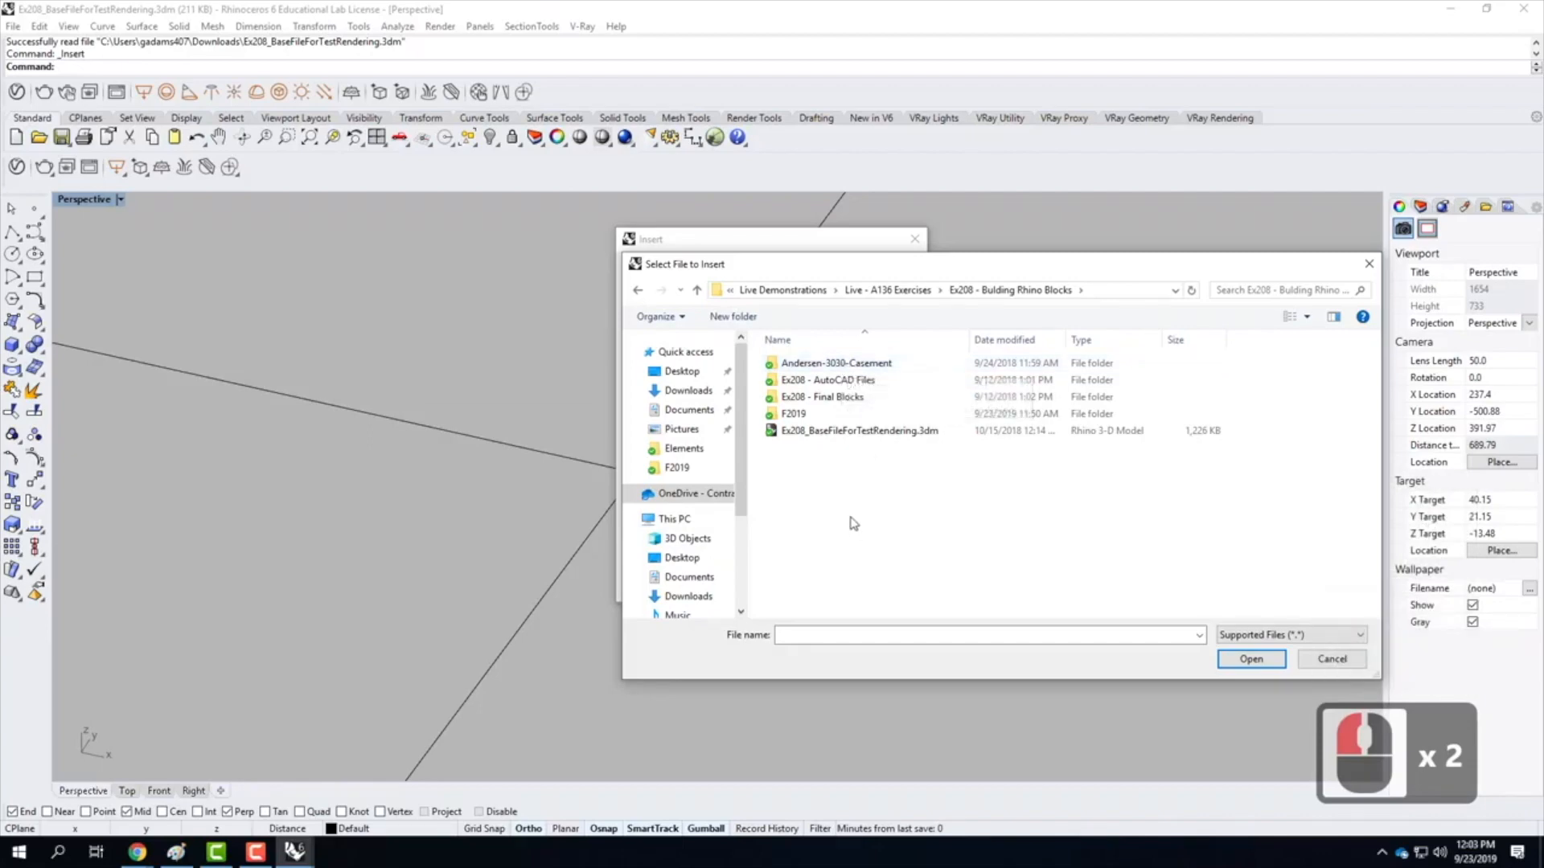
double_click(822, 415)
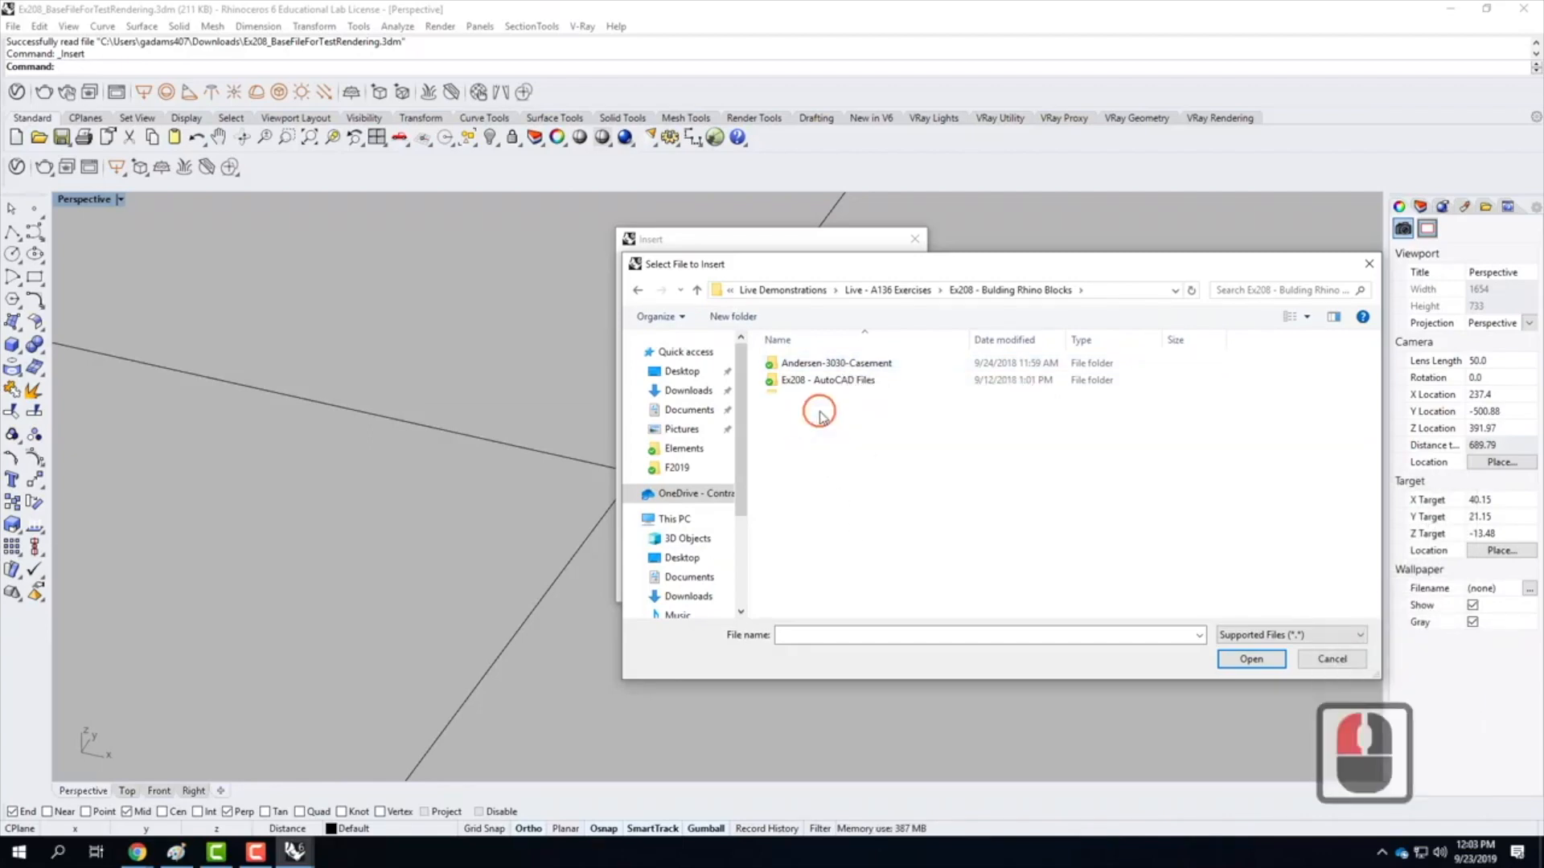
Choose W30-50.3dm from the extracted AndersenWindow30-50 folder as the file to insert
click(806, 383)
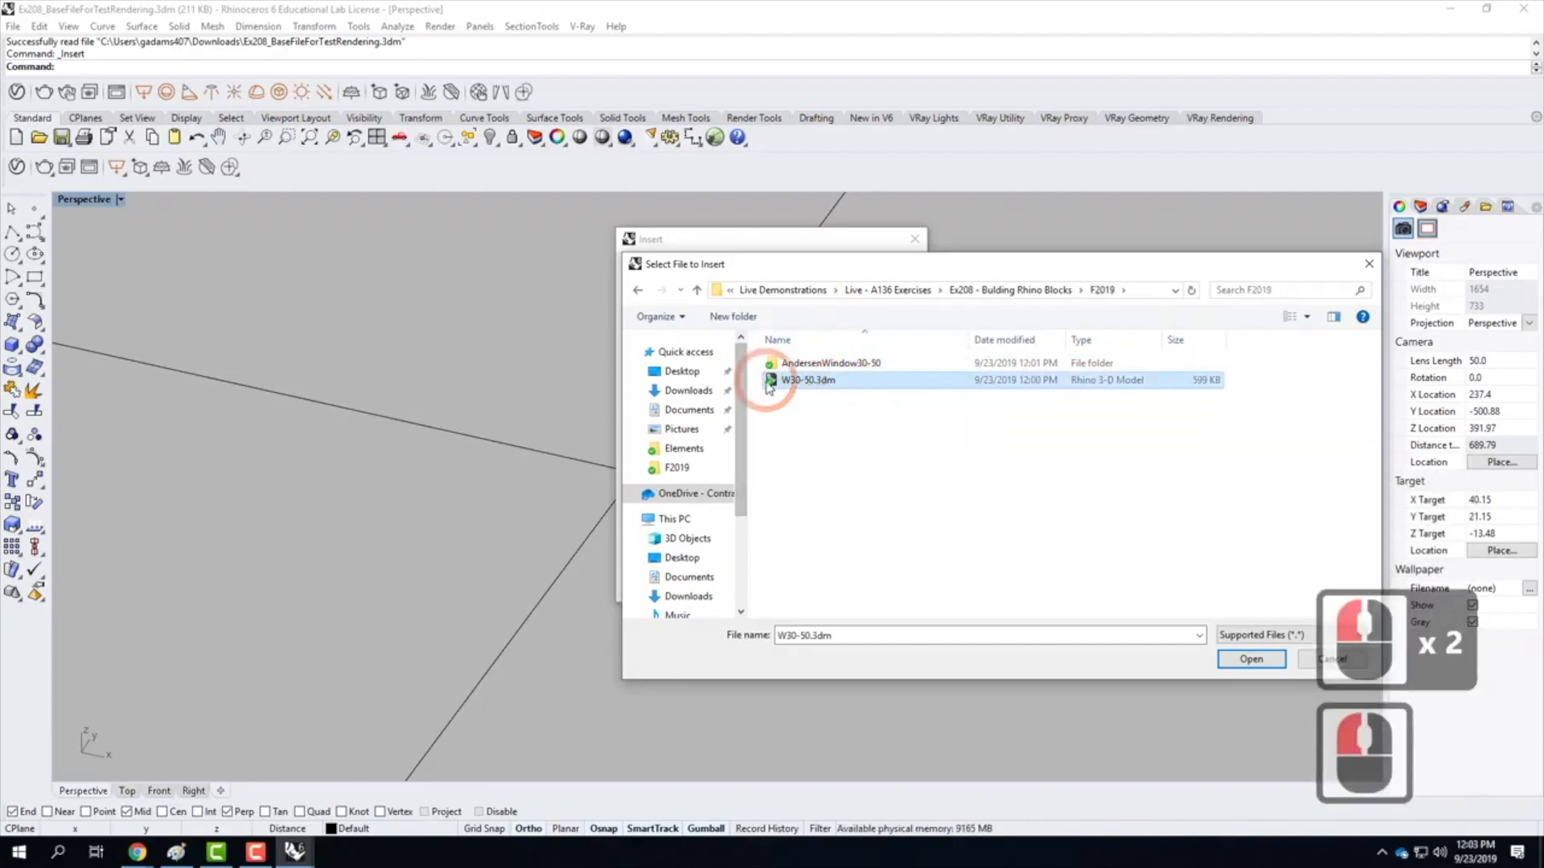
double_click(796, 363)
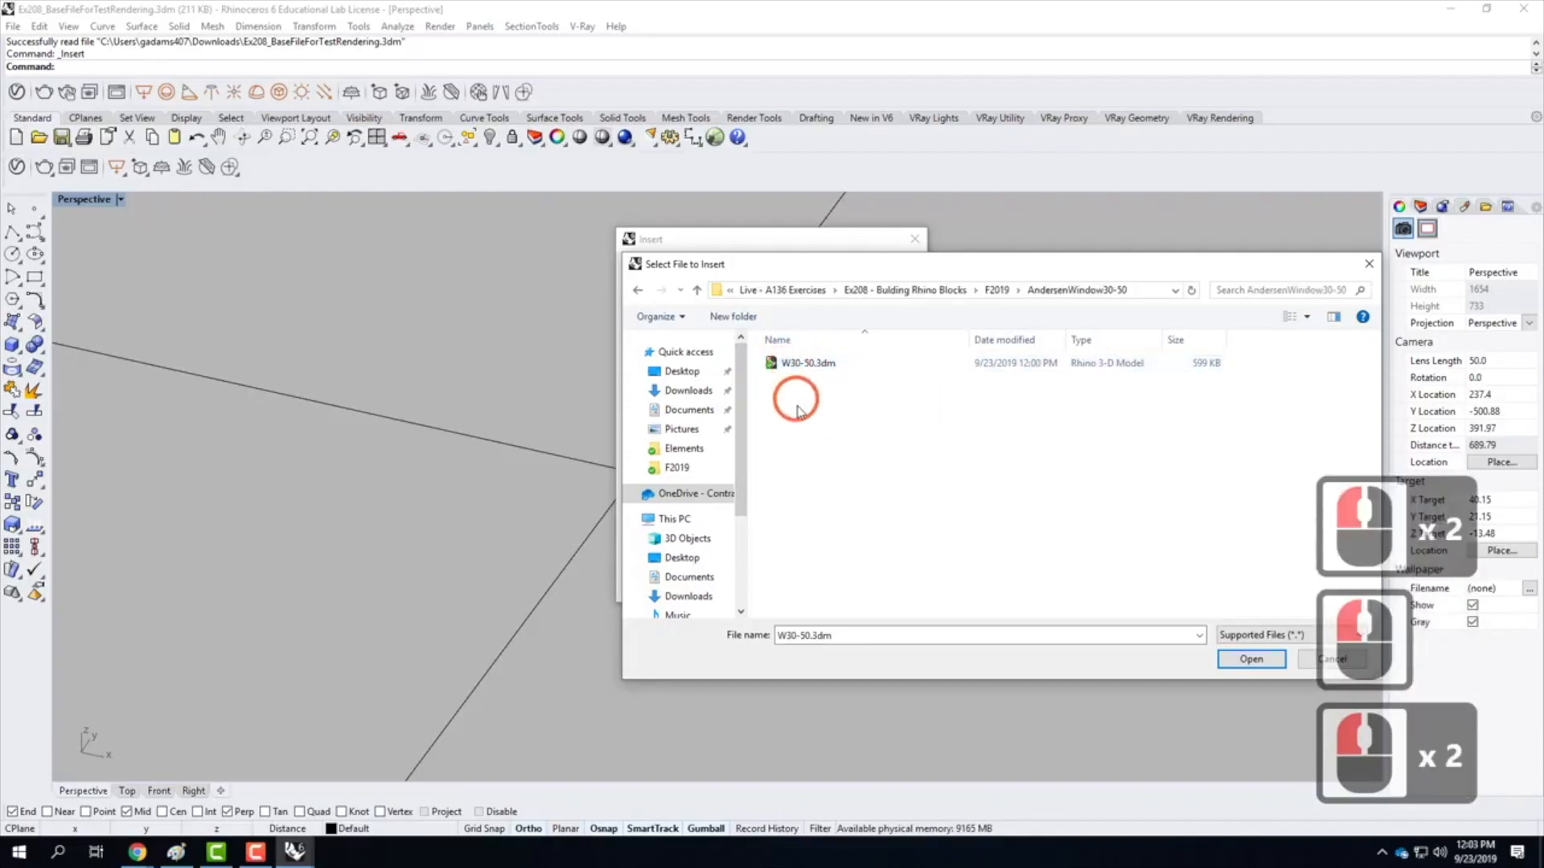
click(797, 363)
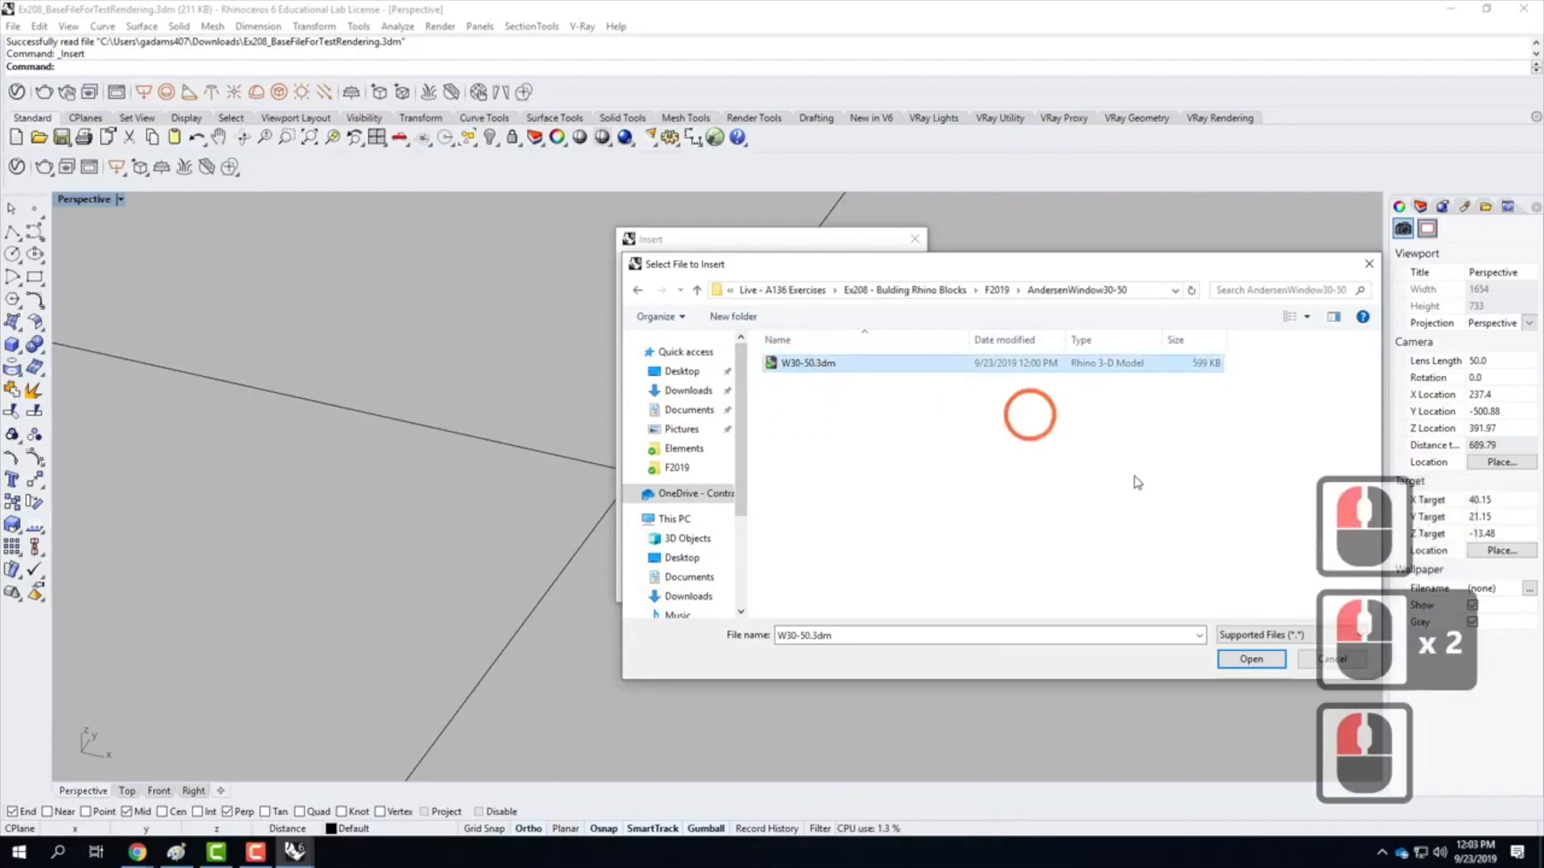
click(1248, 659)
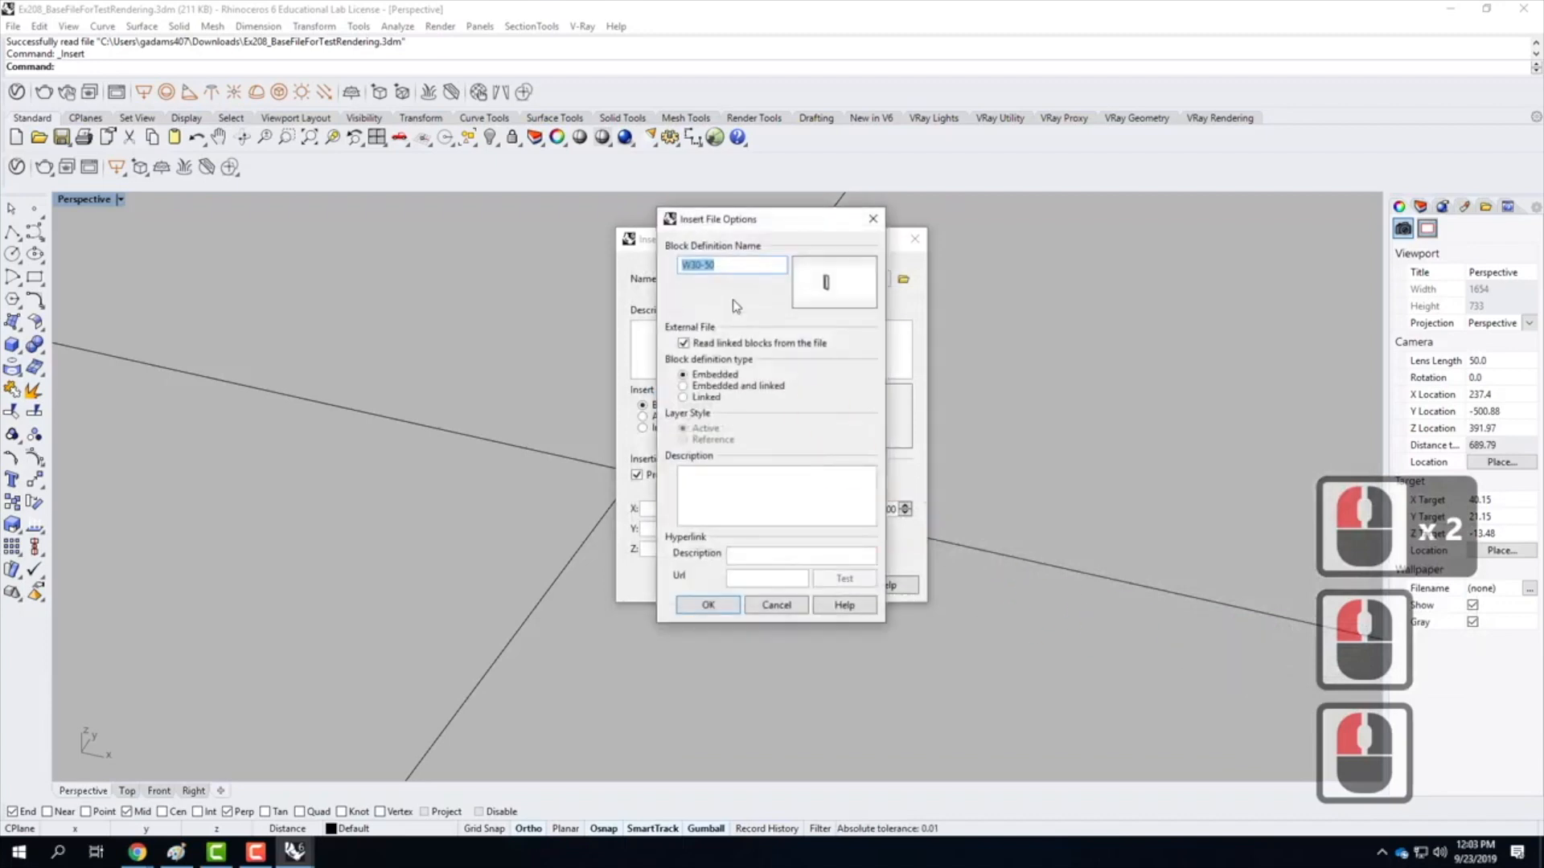
Set the W30-50 block definition type to Linked with the Reference layer style and accept the file options
click(682, 397)
click(682, 439)
click(707, 604)
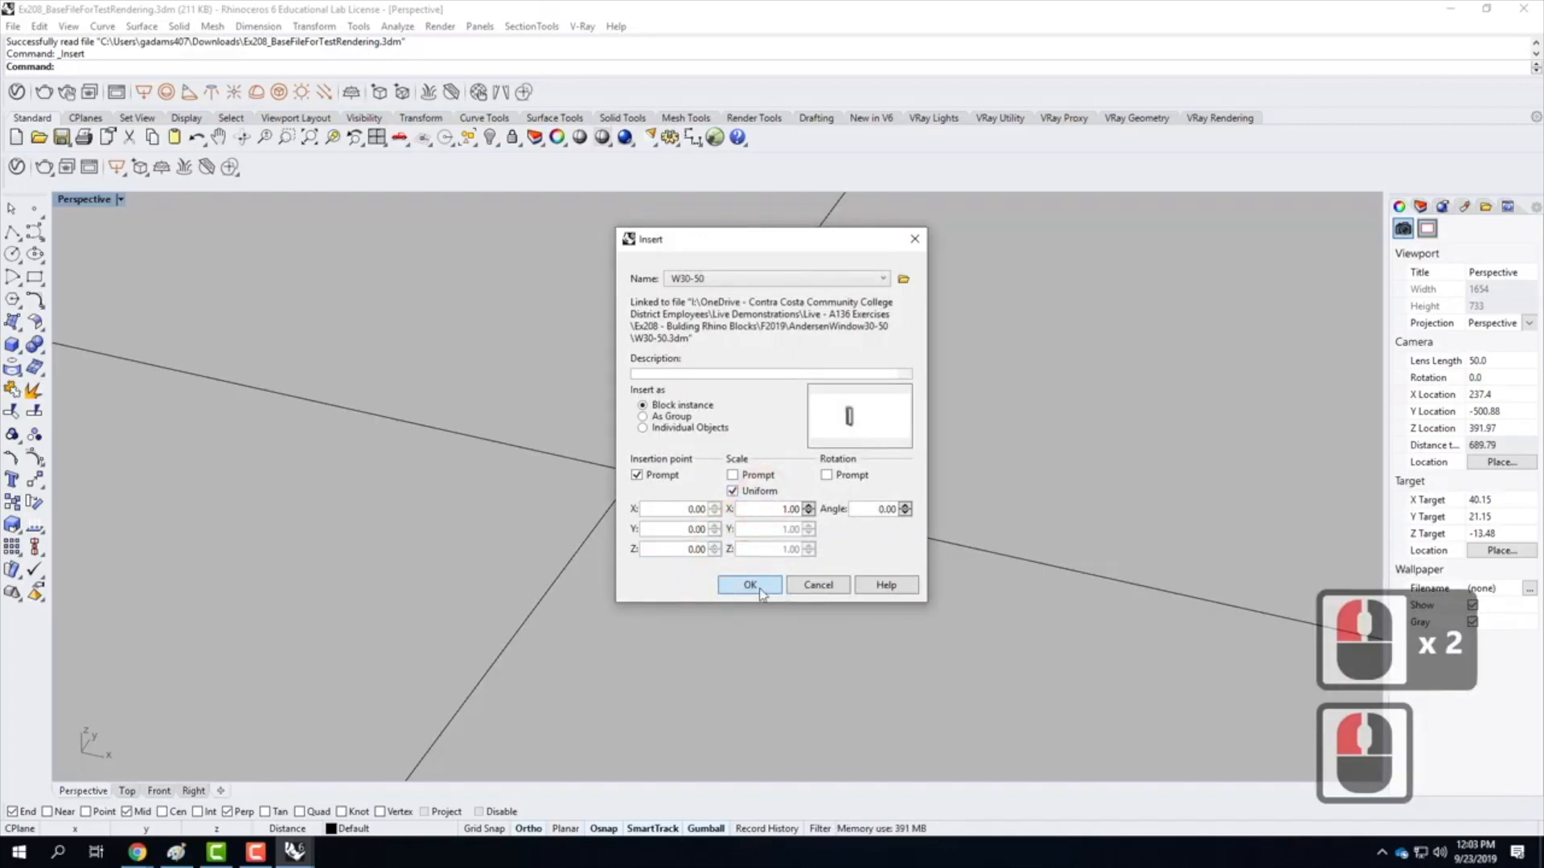
Place the W30-50 window block near the origin of the perspective view and raise it vertically above the ground plane
click(751, 586)
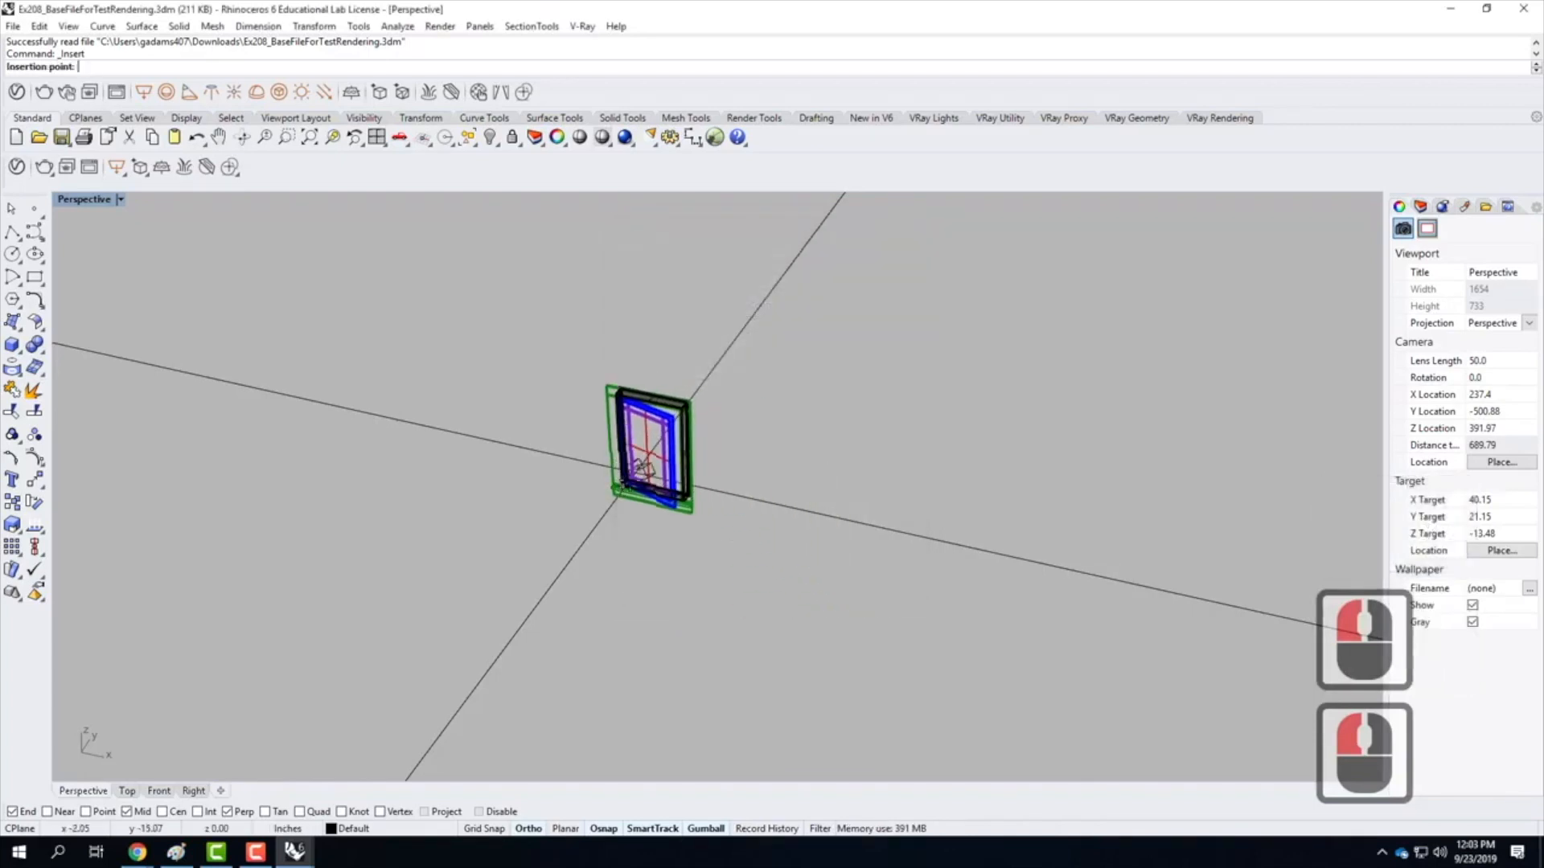
click(693, 461)
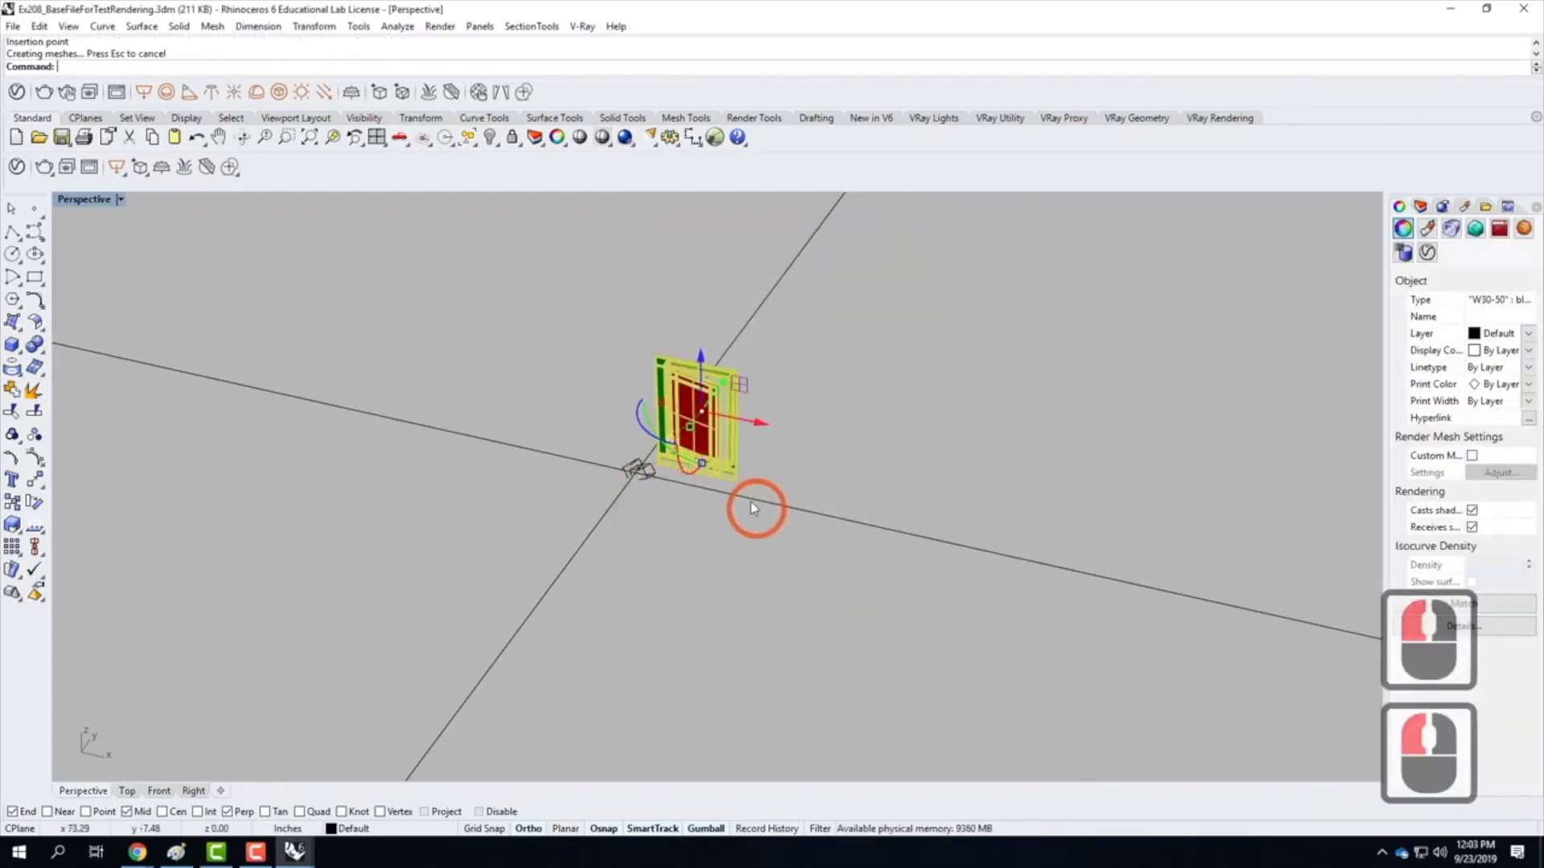
drag(701, 358, 715, 304)
Open the V-Ray Asset Editor and start a test render of the inserted window in the perspective view
scroll(696, 317, up, 3)
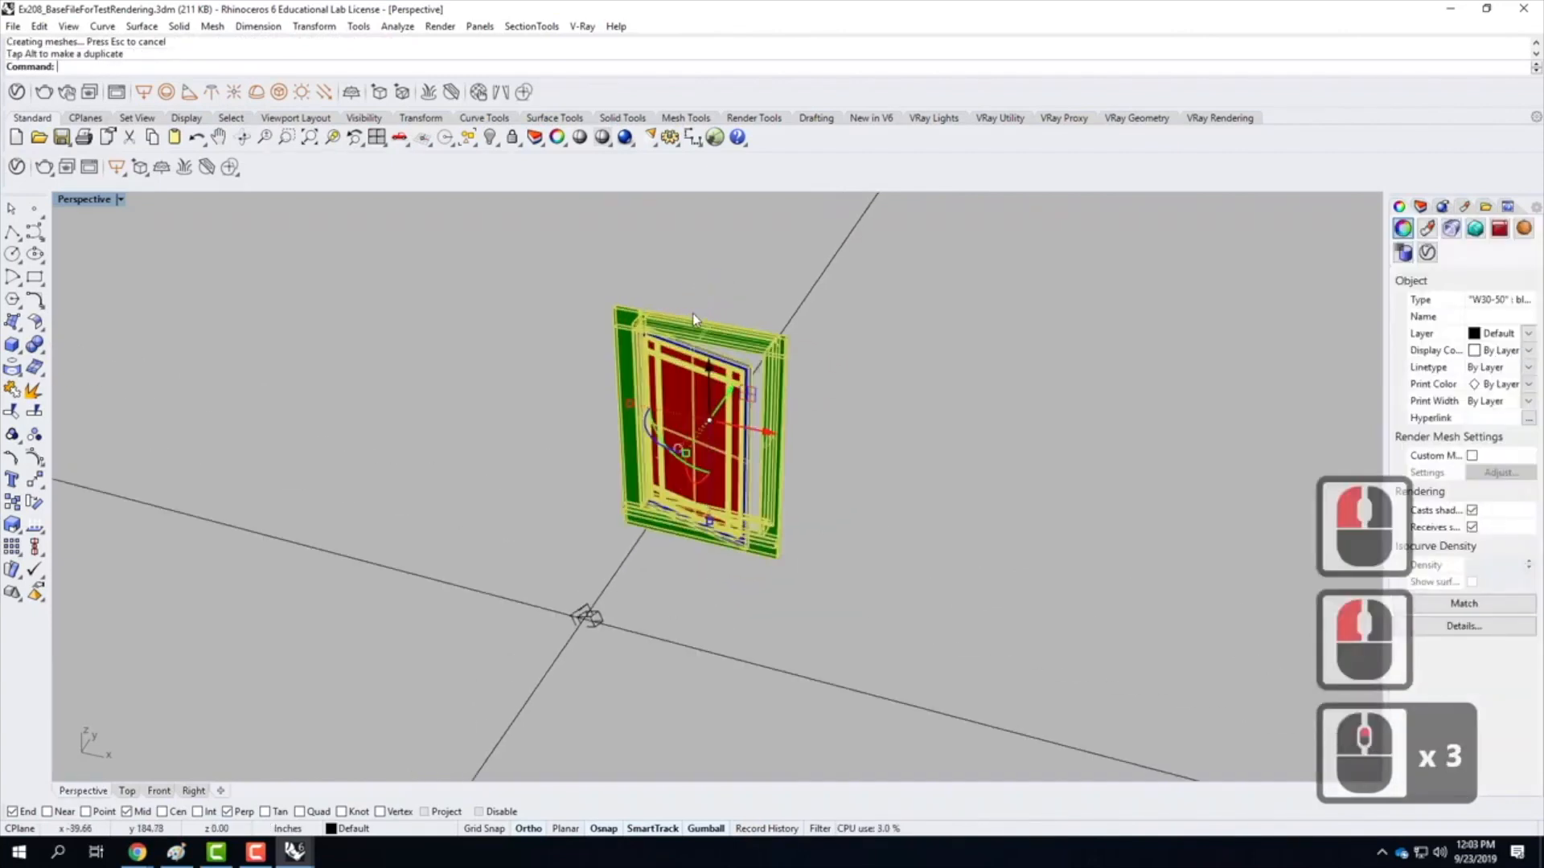
text(z)
key(Return)
text(s)
key(Return)
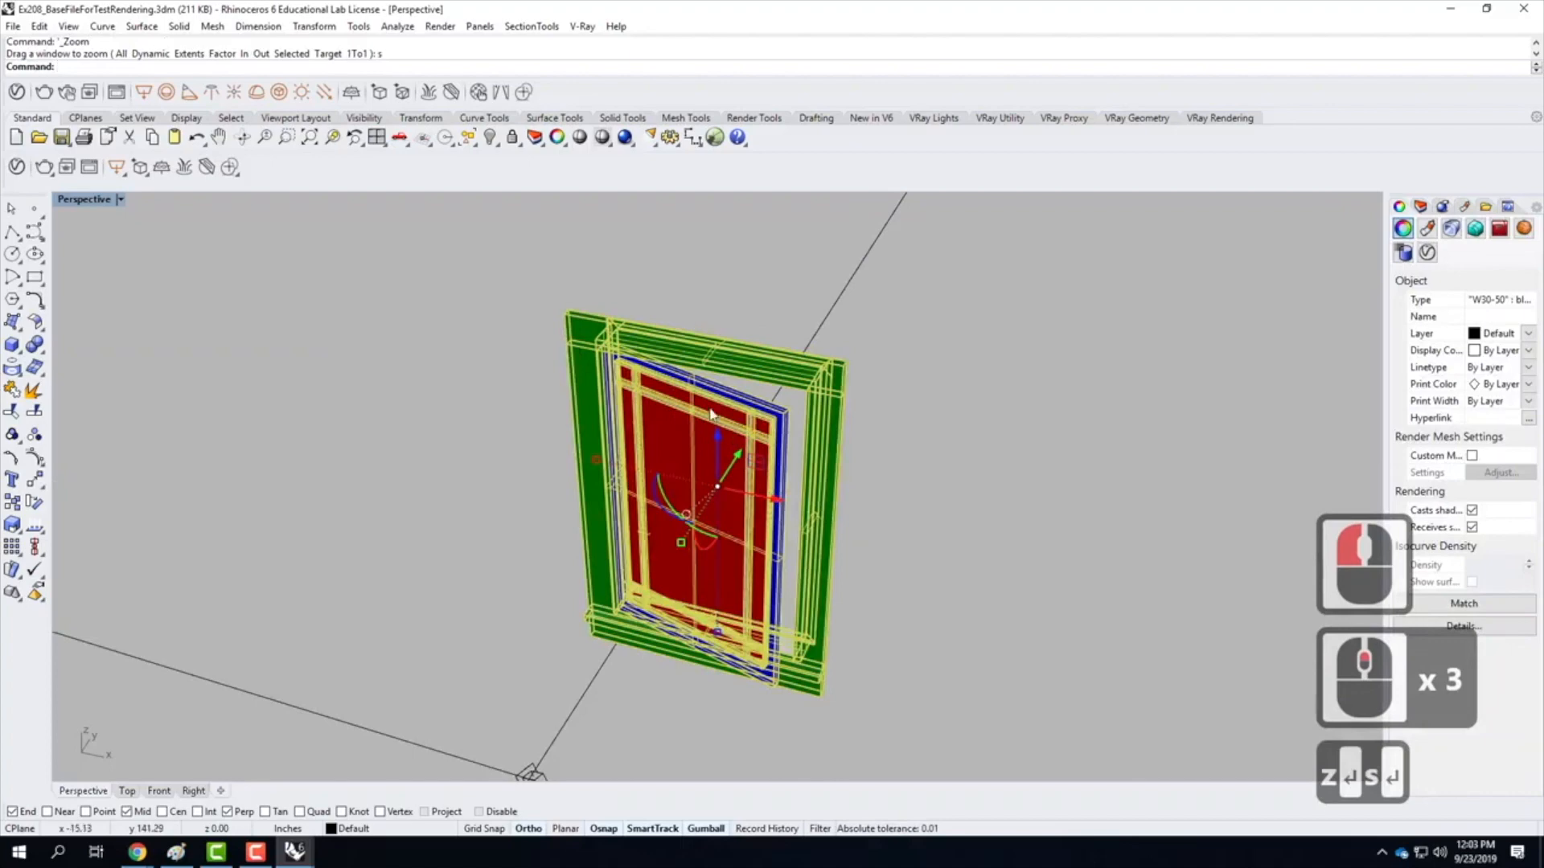
right_drag(714, 380, 784, 422)
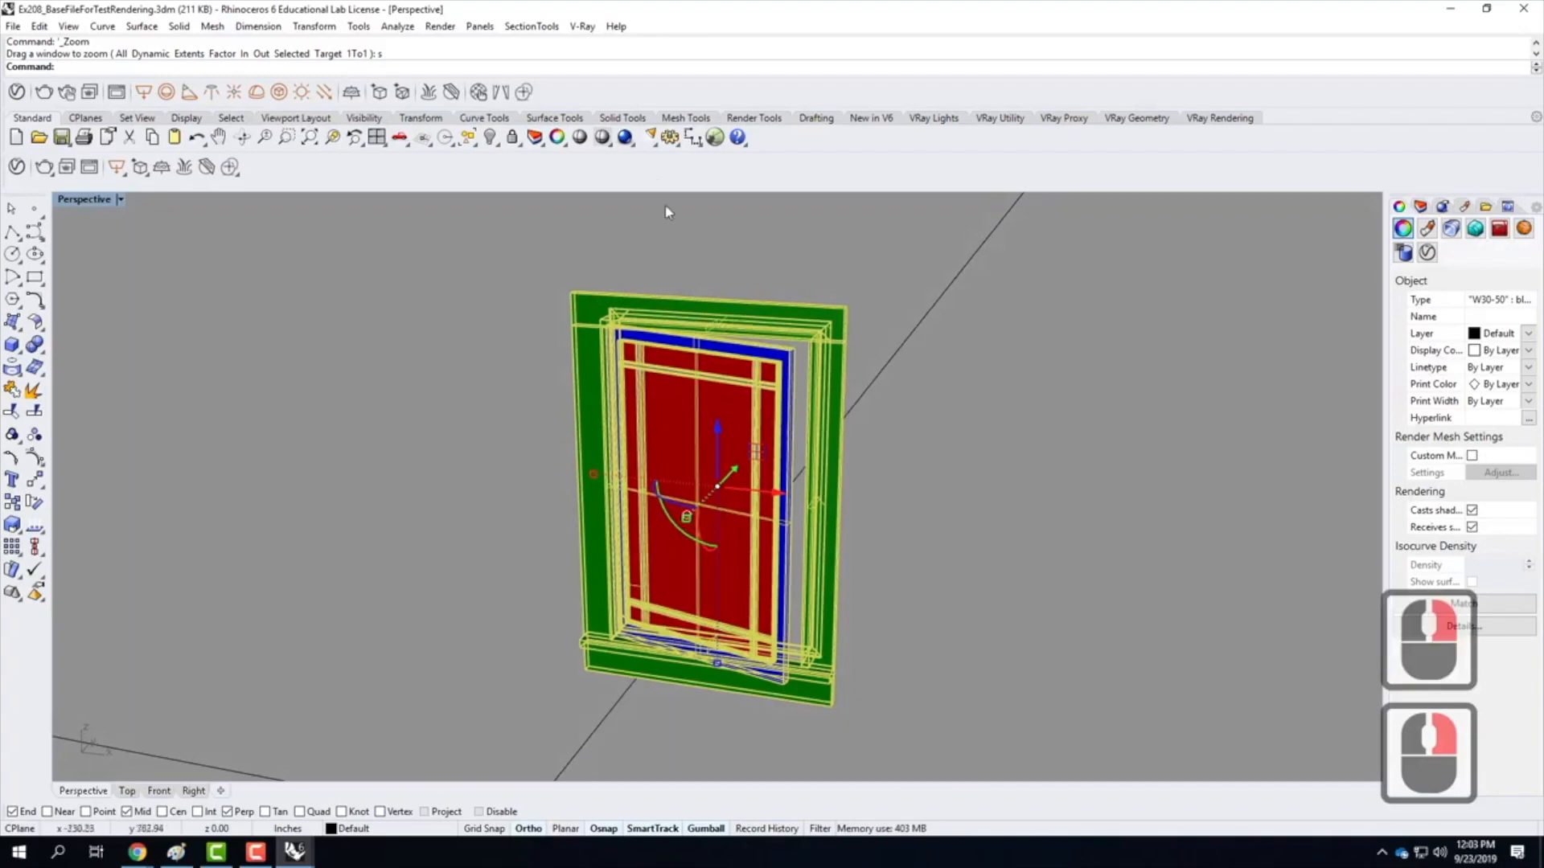
click(16, 168)
drag(754, 162, 603, 195)
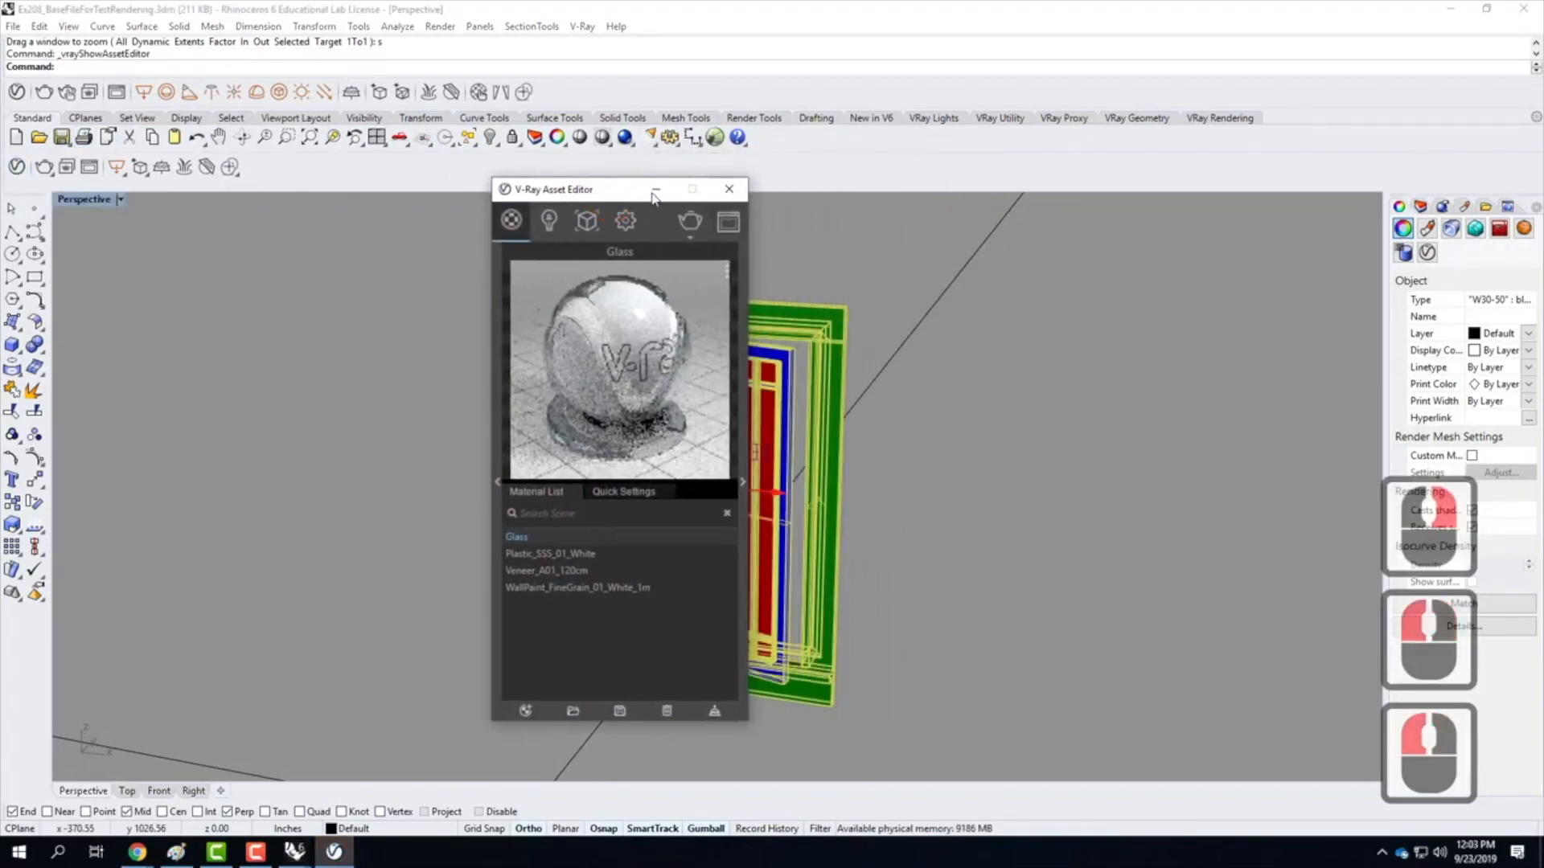
click(692, 222)
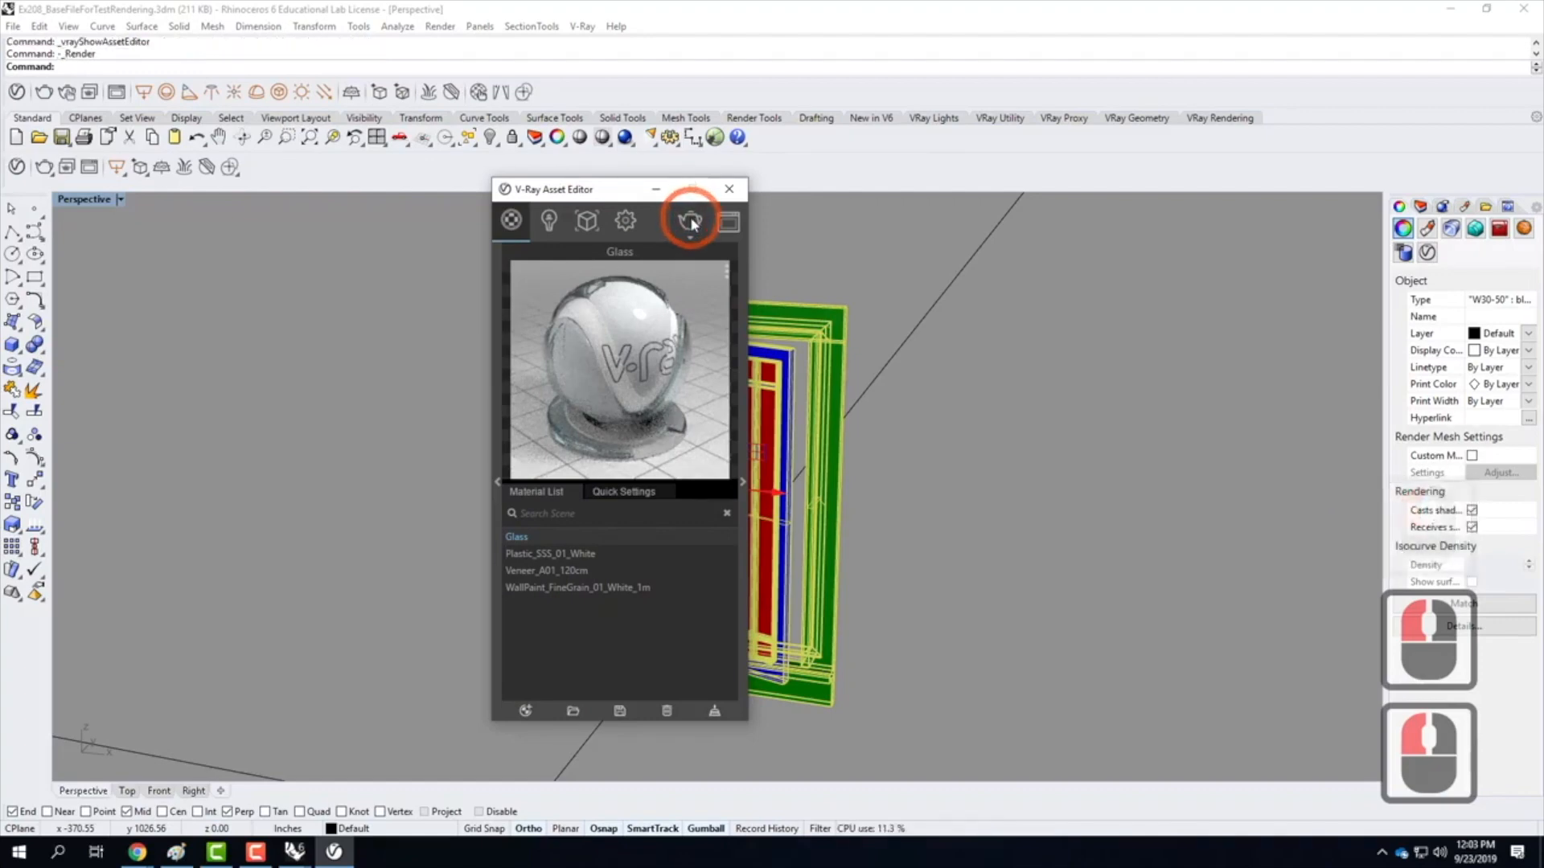